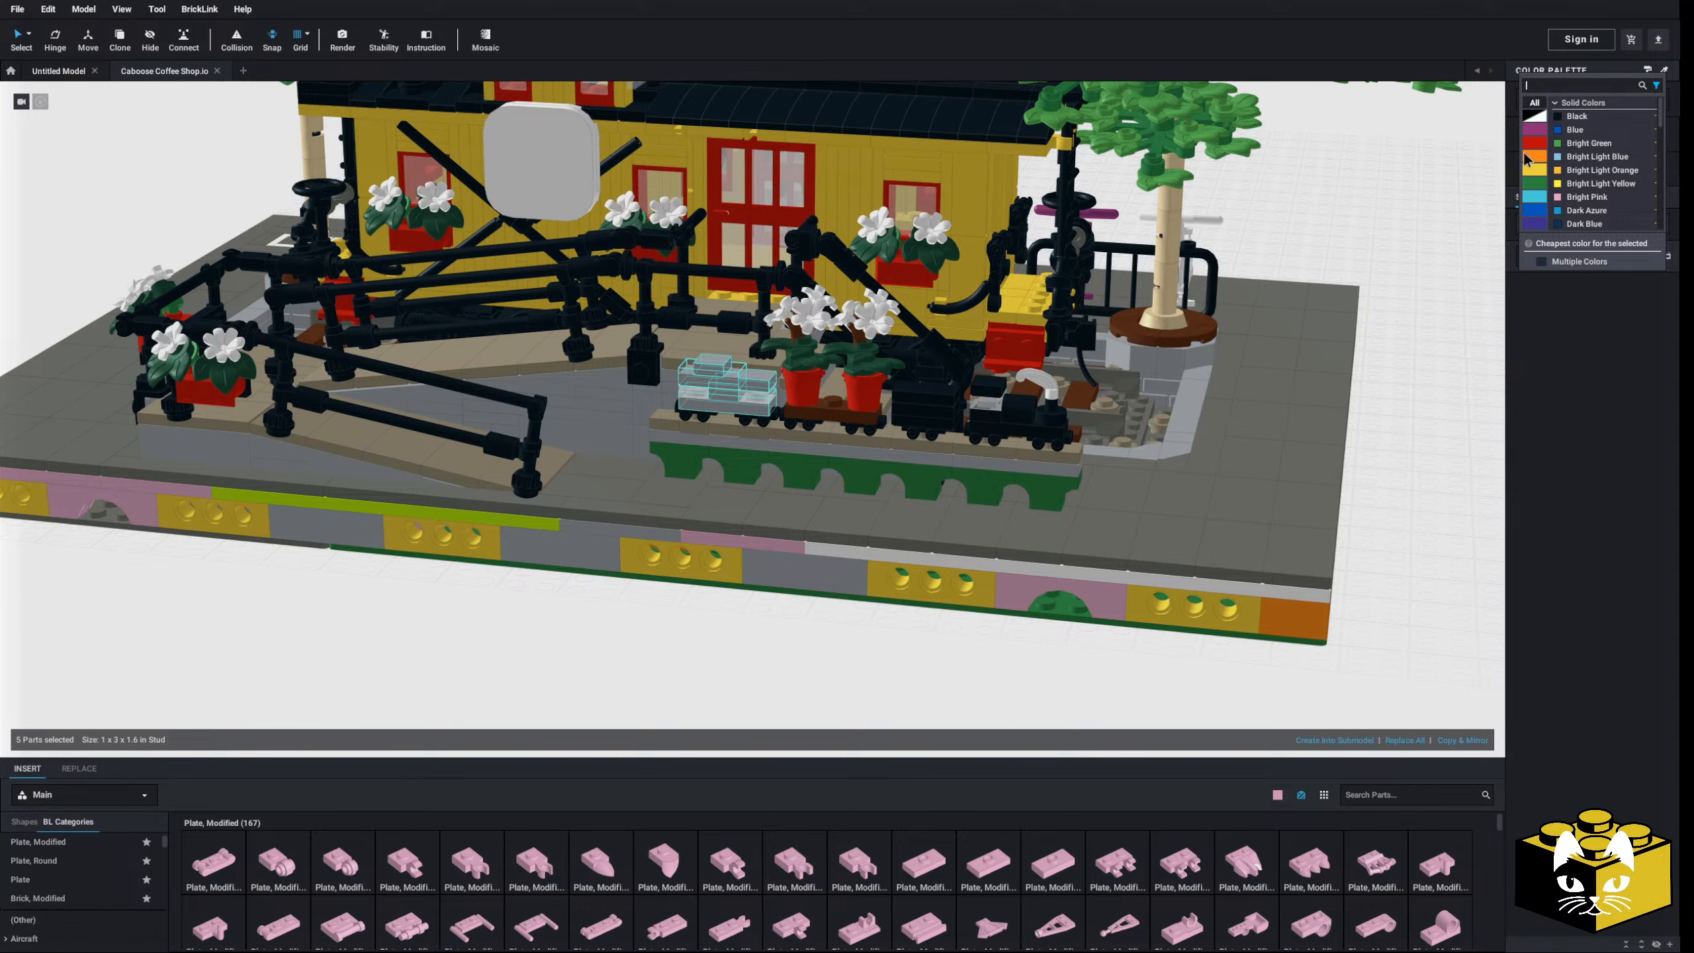
- Recolour the five selected cargo blocks on the small toy train Yellow
left_click(1578, 143)
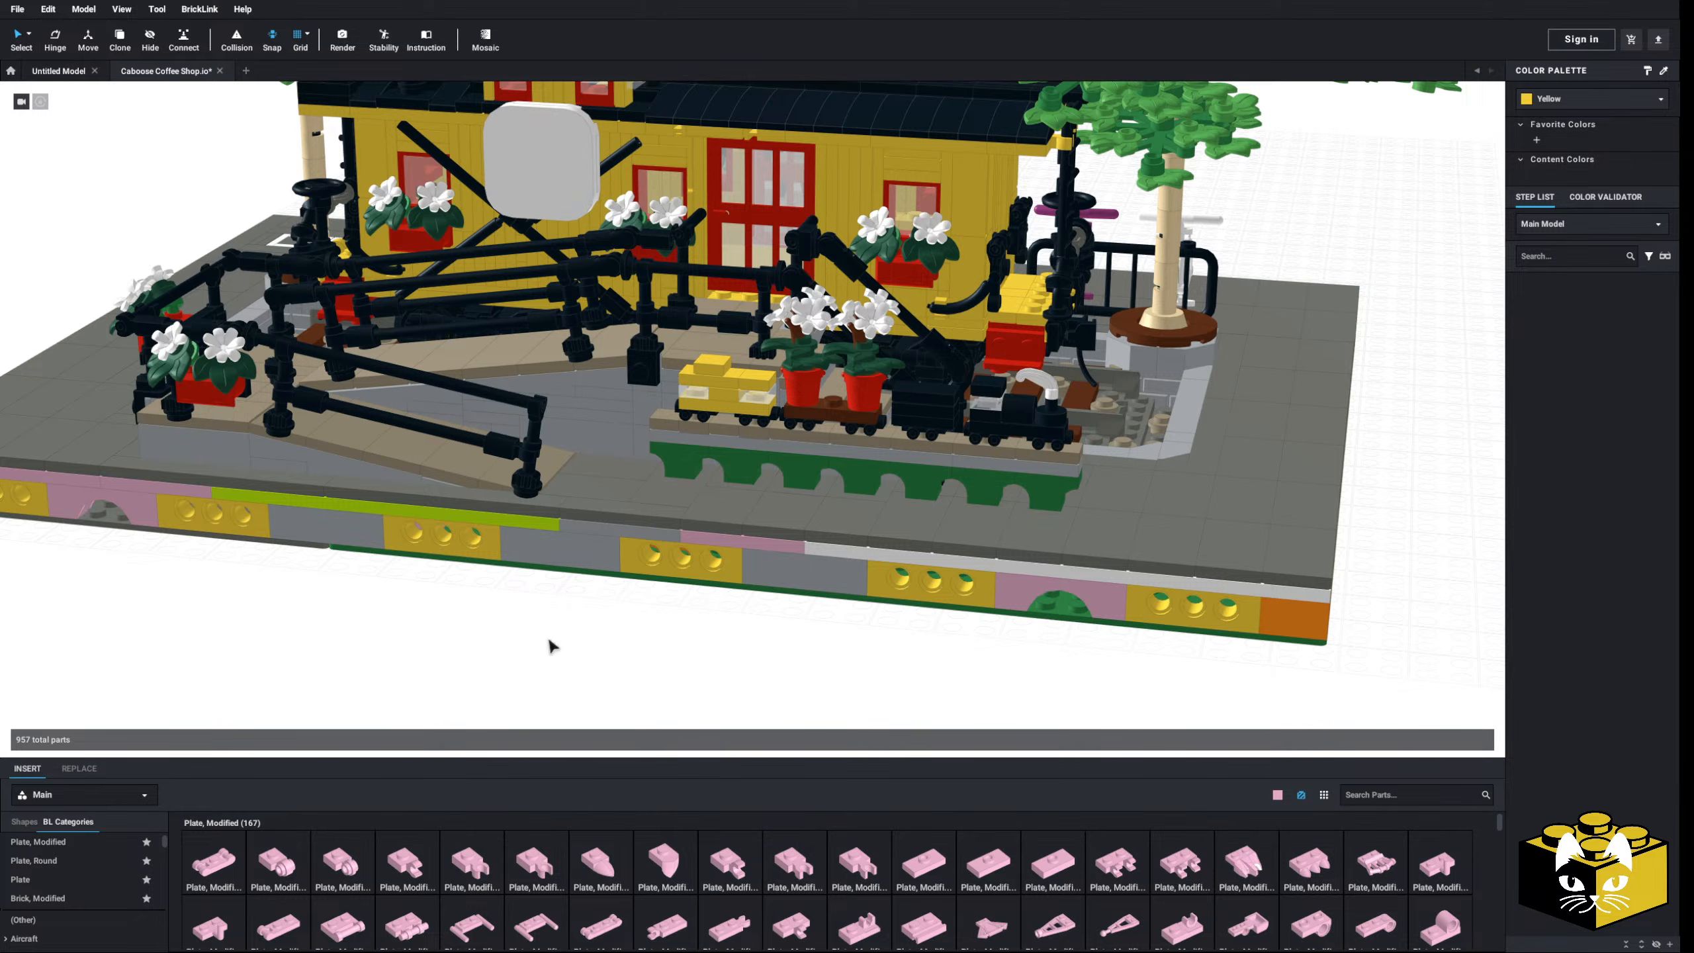
scroll(586, 640, "down", 5)
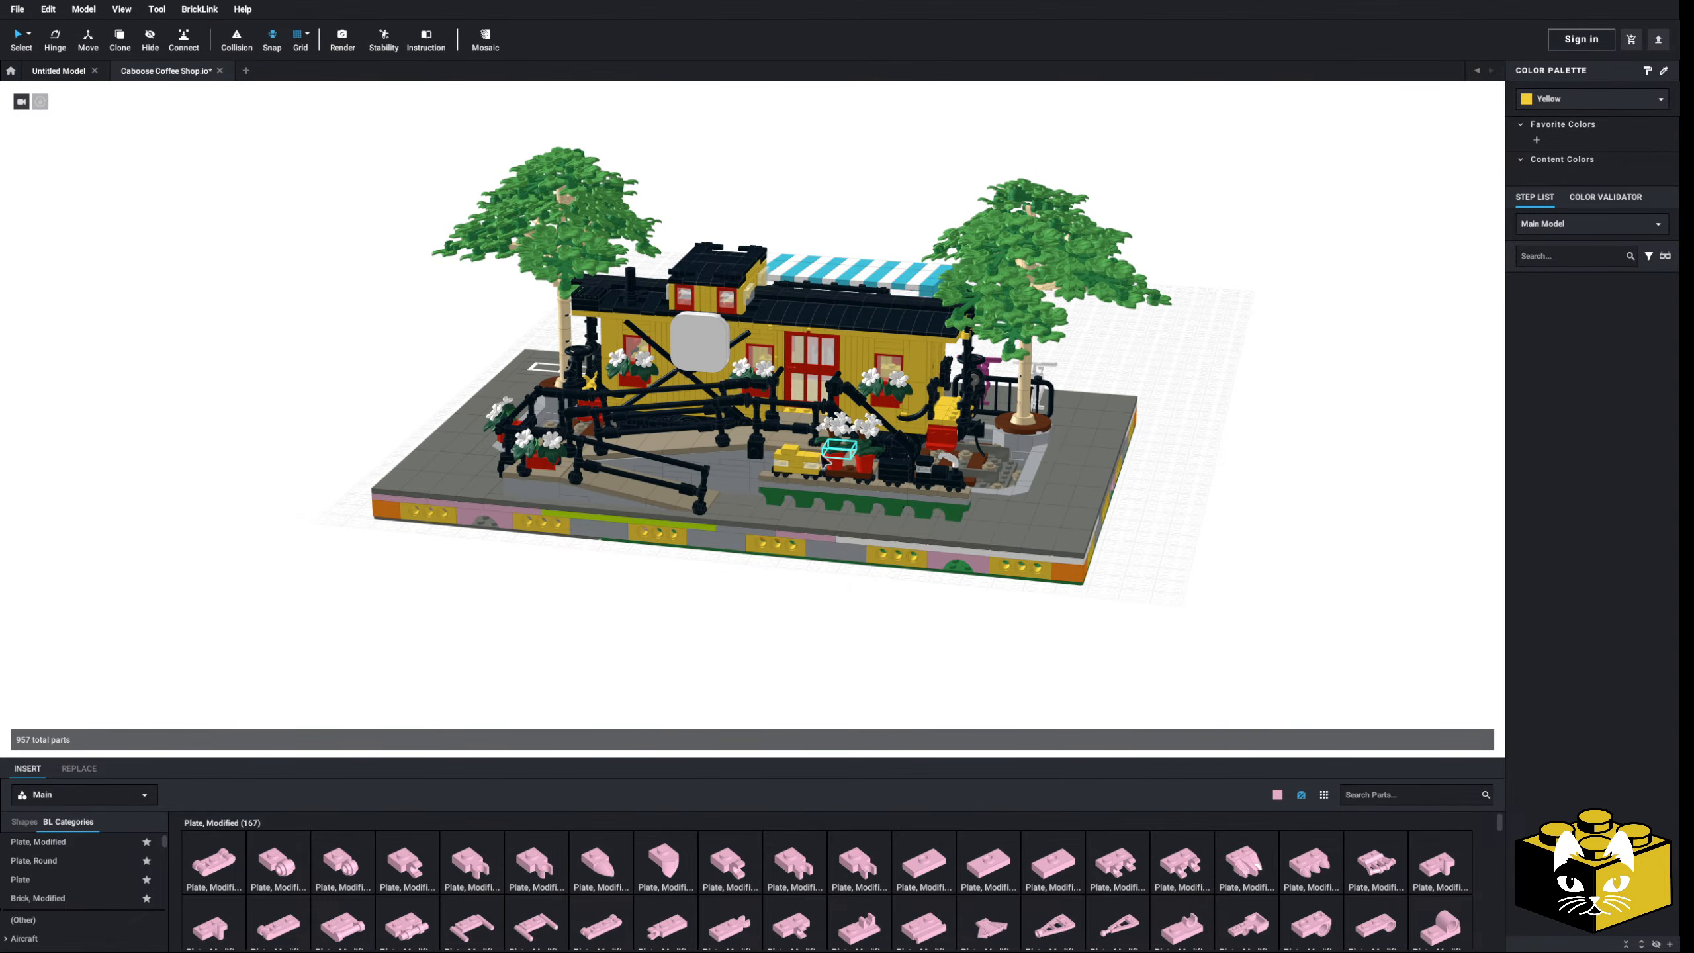
scroll(718, 594, "up", 5)
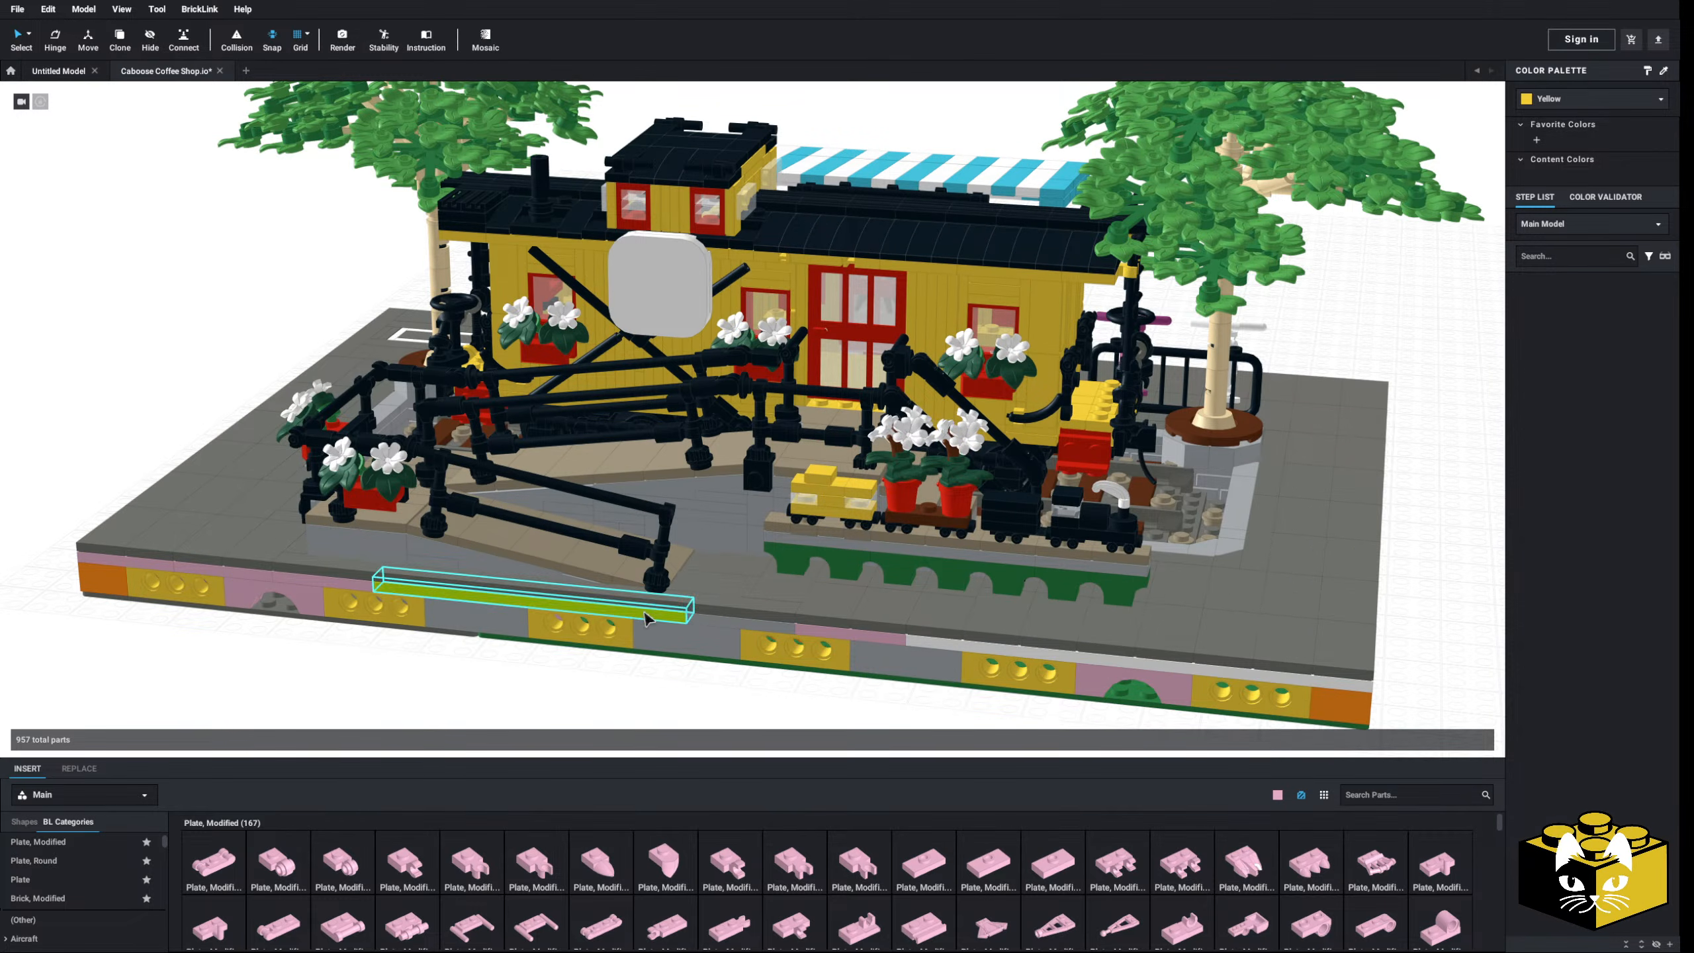
mouse_move(562, 656)
middle_mouse_down()
mouse_move(507, 644)
mouse_move(530, 661)
middle_mouse_up()
scroll(611, 438, "down", 5)
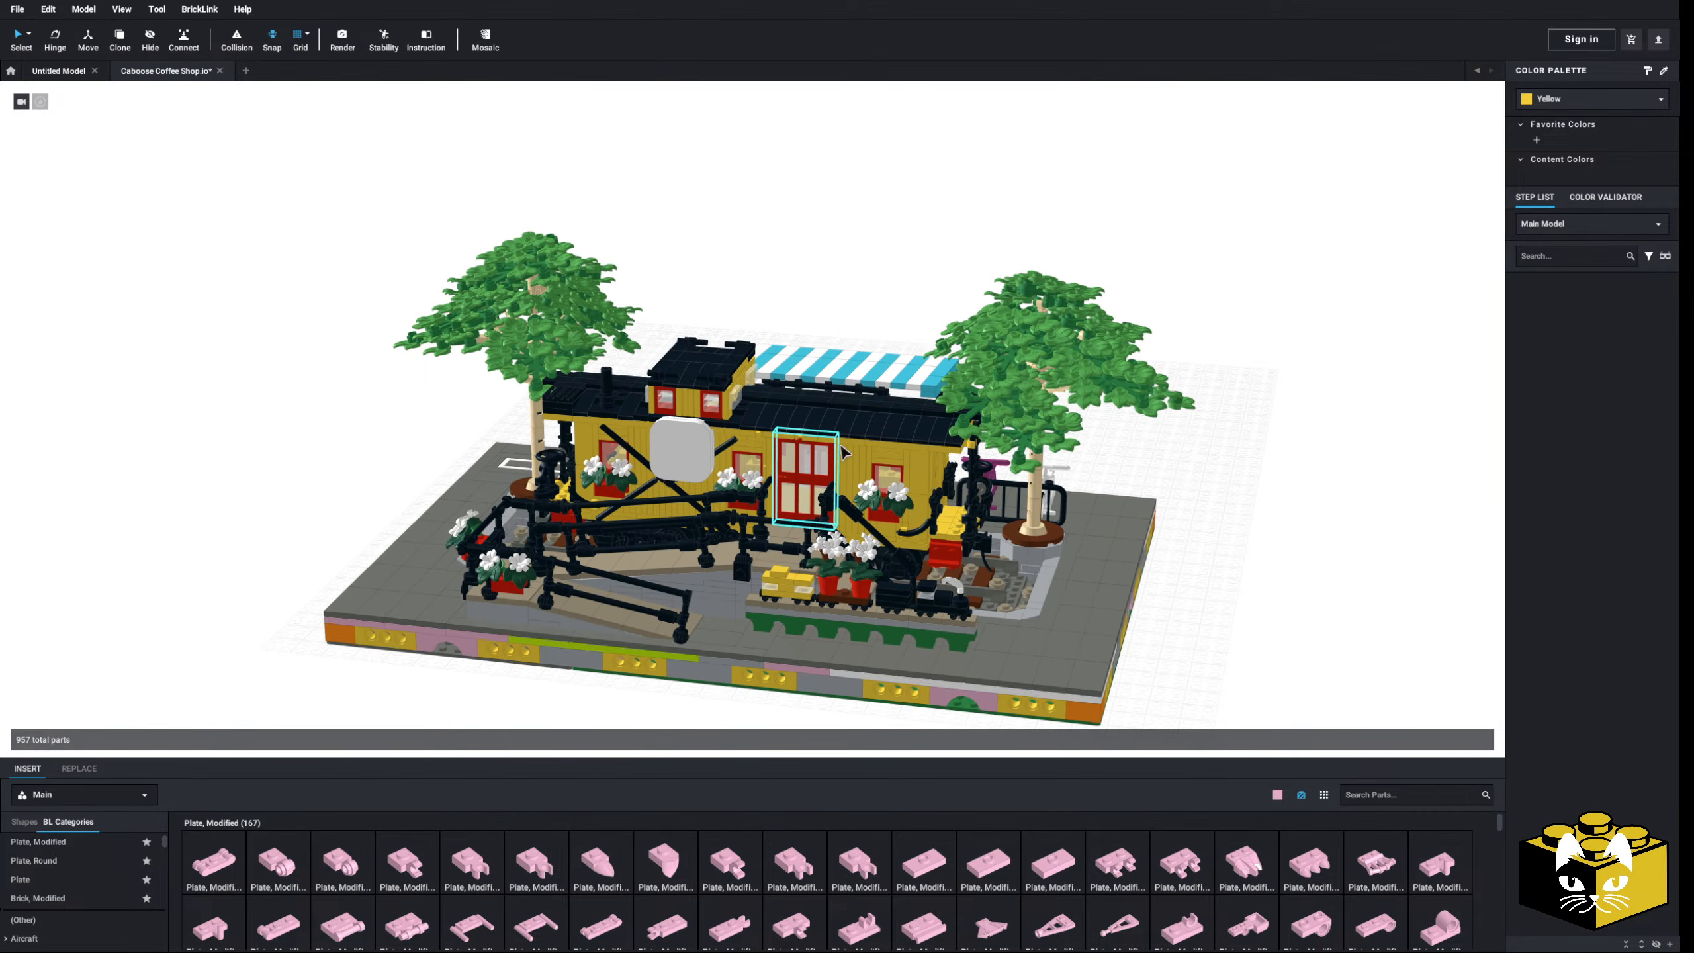
- Hide both trees beside the caboose
left_click(1040, 361)
left_click(524, 325, "shift")
right_click(524, 325)
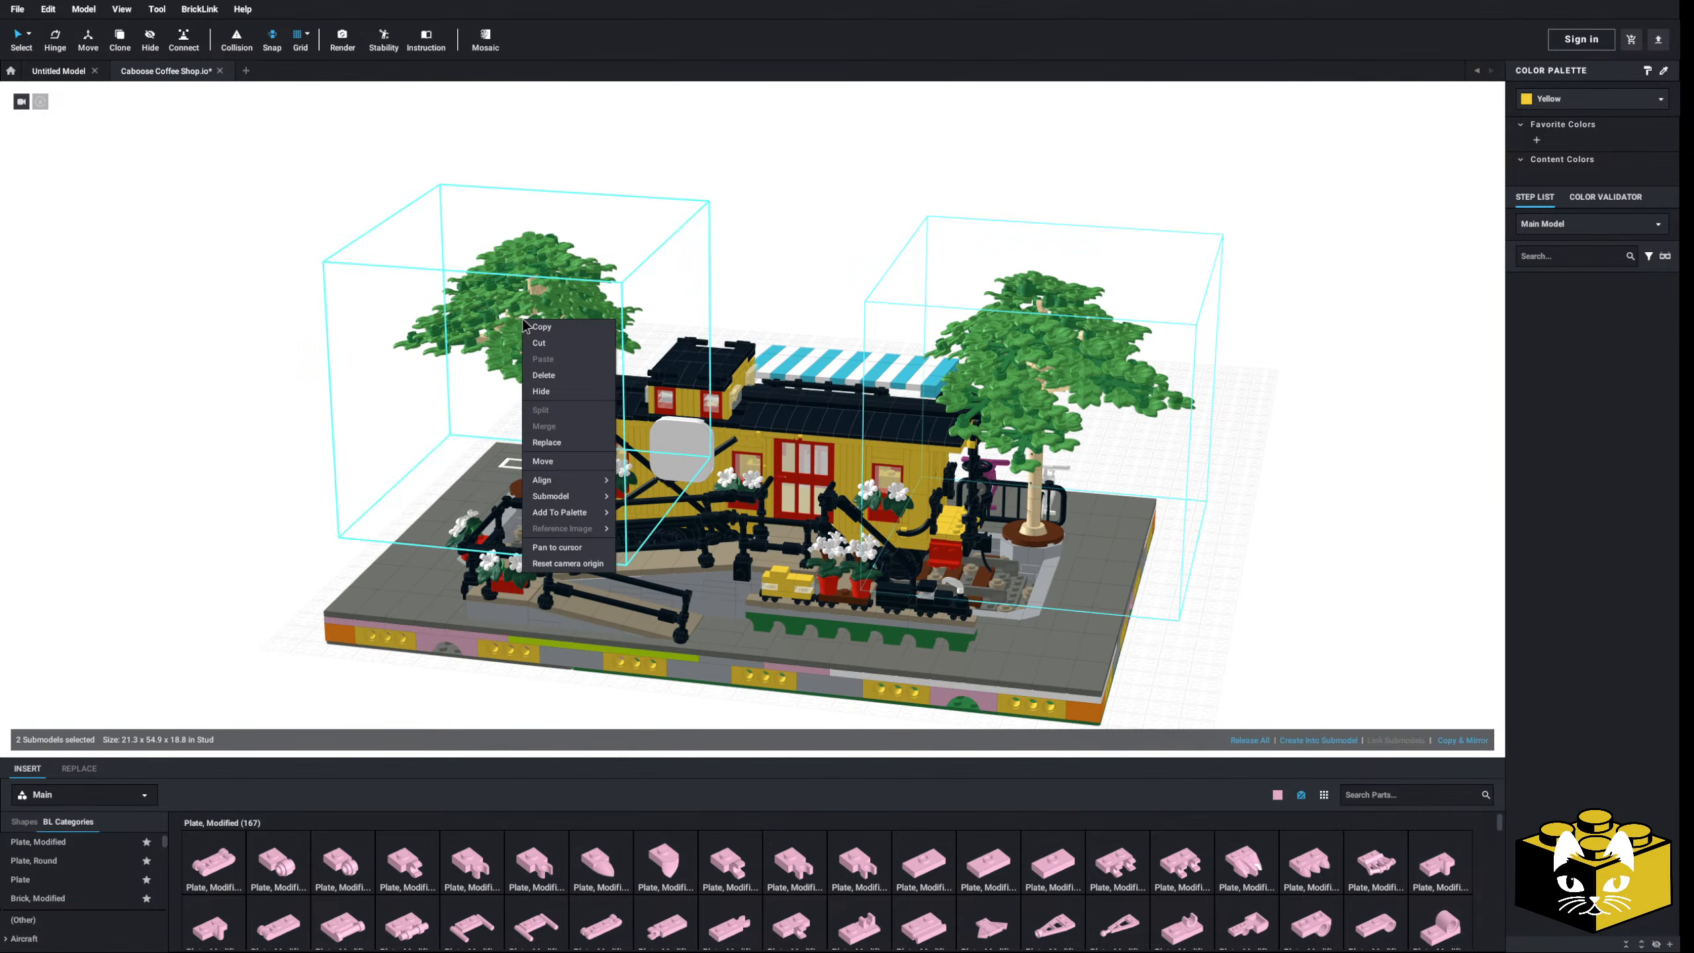
left_click(547, 395)
- Open the caboose submodel for editing
scroll(667, 387, "up", 4)
right_click_drag(787, 374, 682, 441)
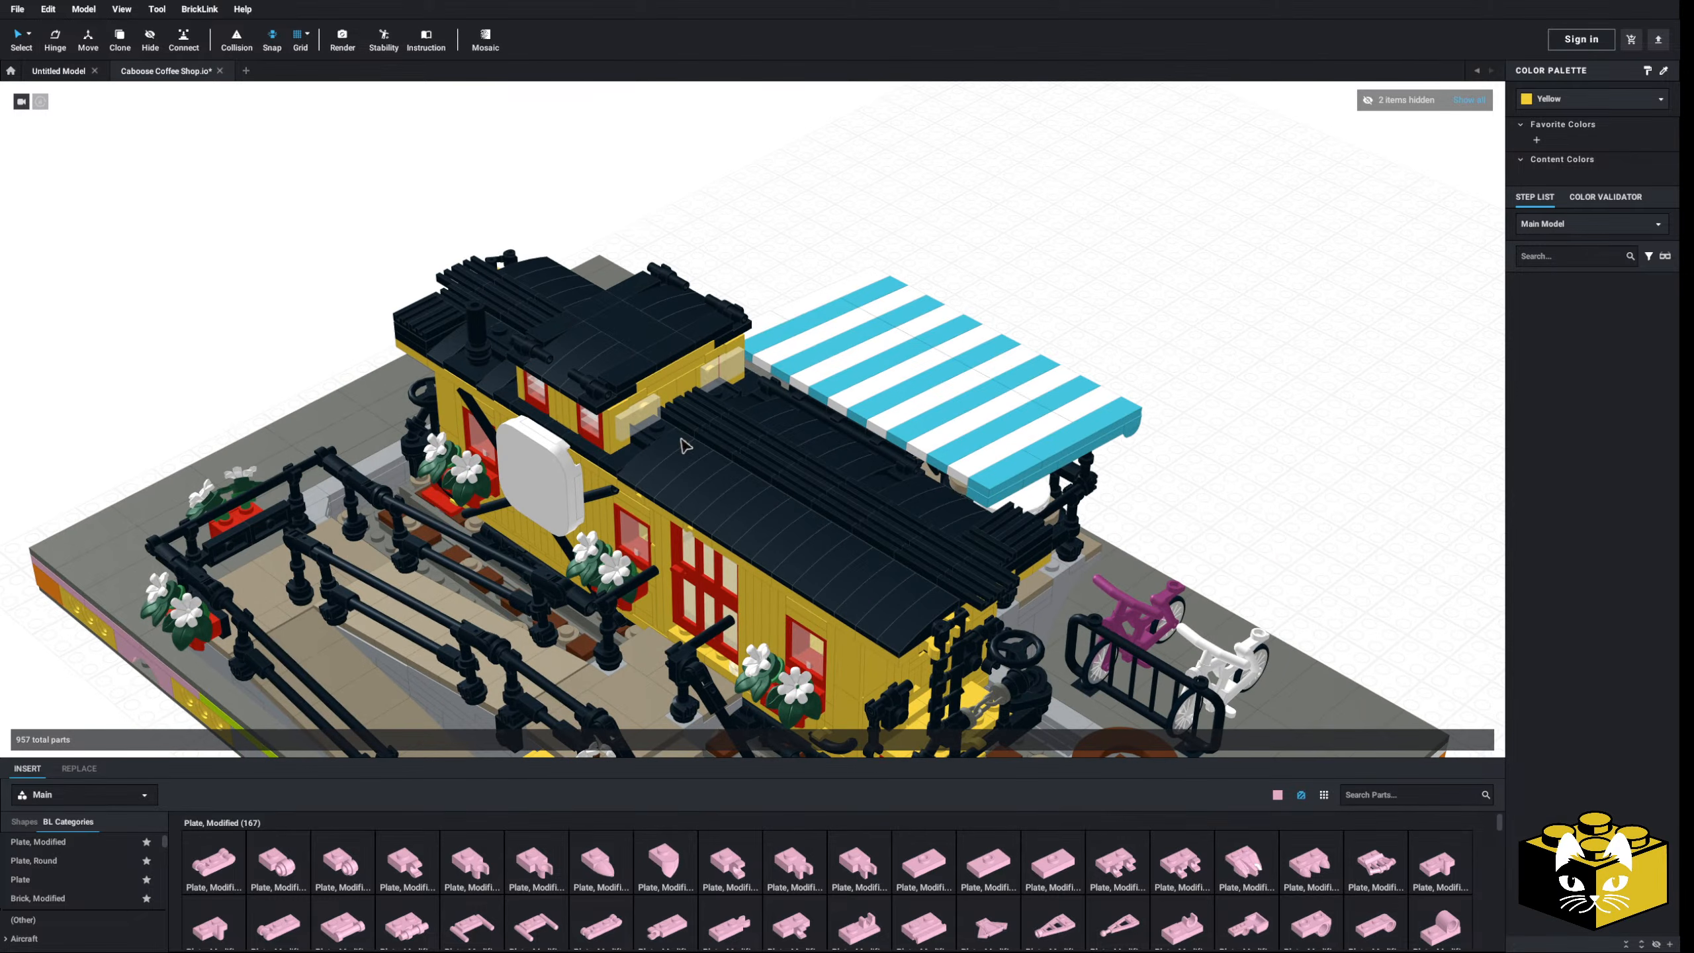
left_click(685, 446)
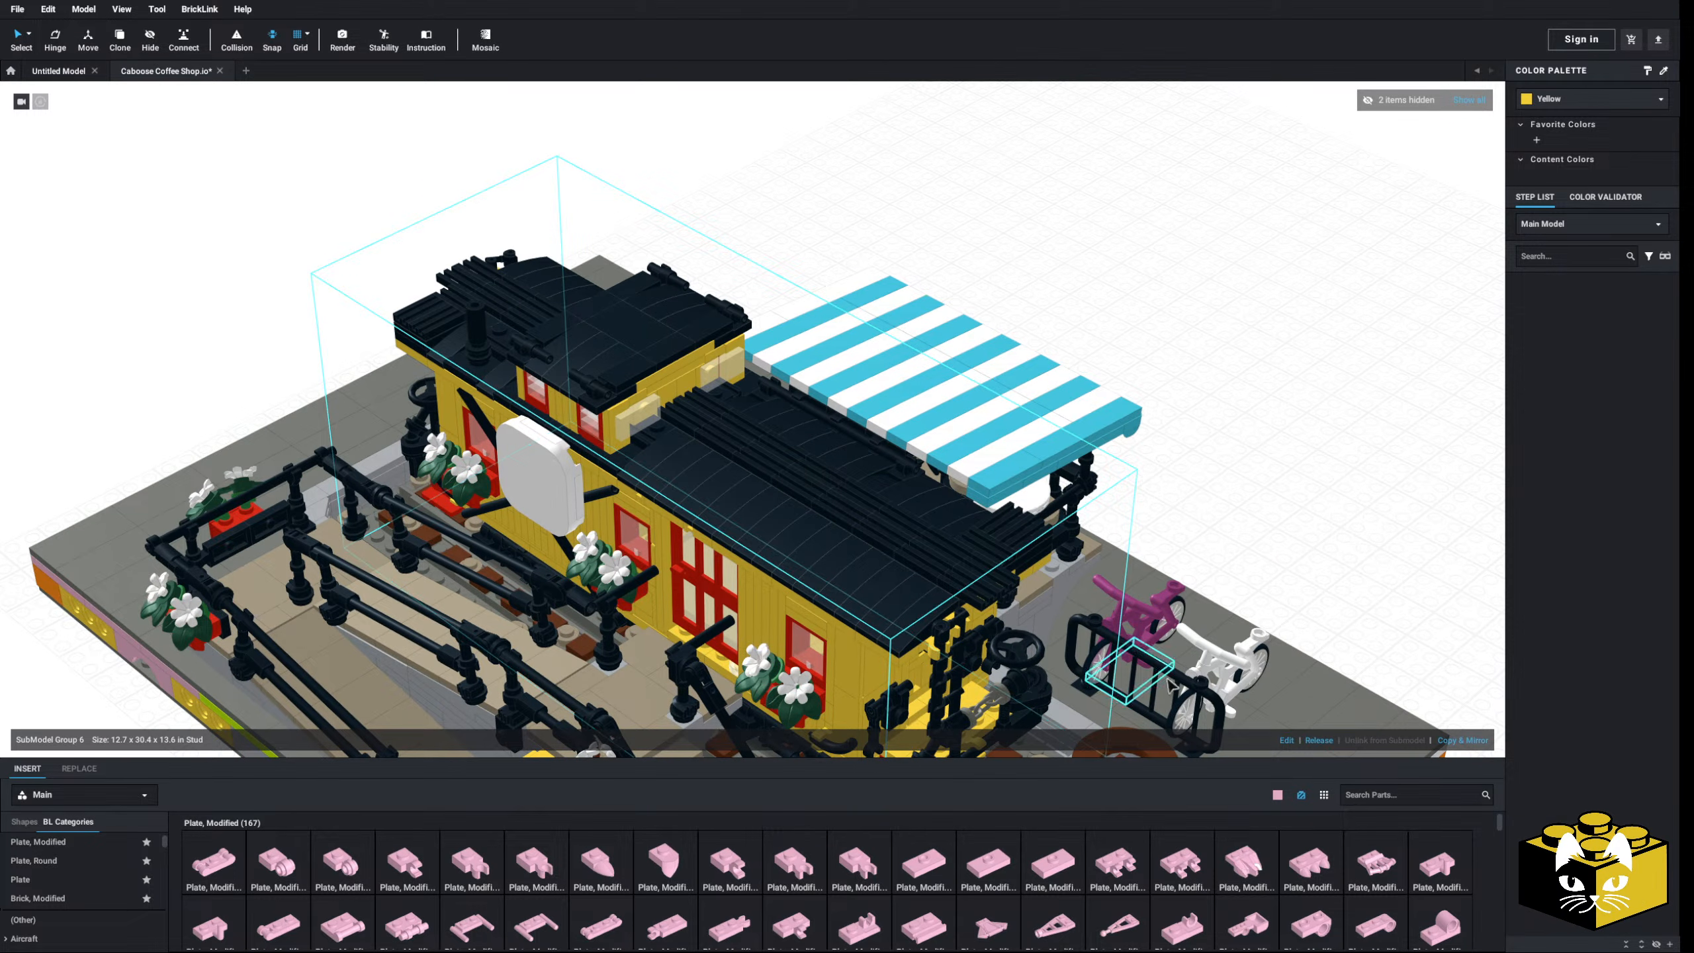
left_click(1286, 740)
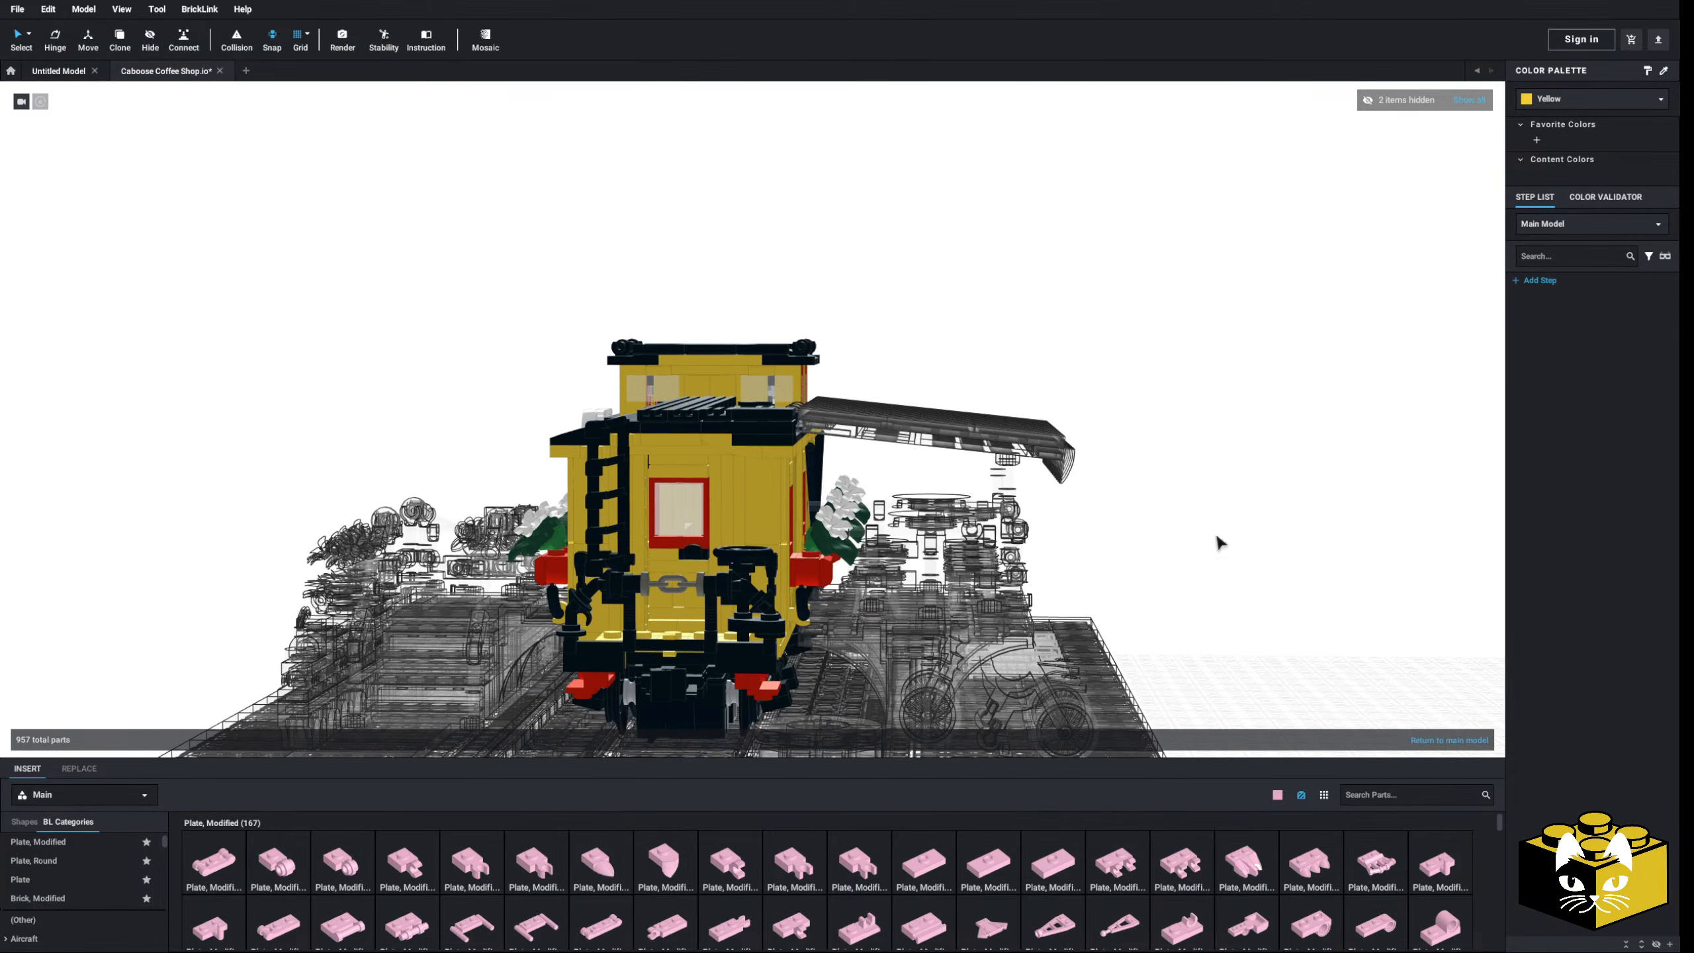
- Box-select the caboose roof parts from the rear and hide them
right_click_drag(1217, 537, 1233, 553)
right_click_drag(740, 453, 730, 444)
left_click_drag(900, 235, 514, 435)
right_click(651, 430)
left_click(674, 498)
- Bring the caboose interior into a top-down view and start selecting its floor parts
right_click_drag(429, 340, 600, 460)
scroll(494, 402, "down", 4)
scroll(505, 429, "up", 8)
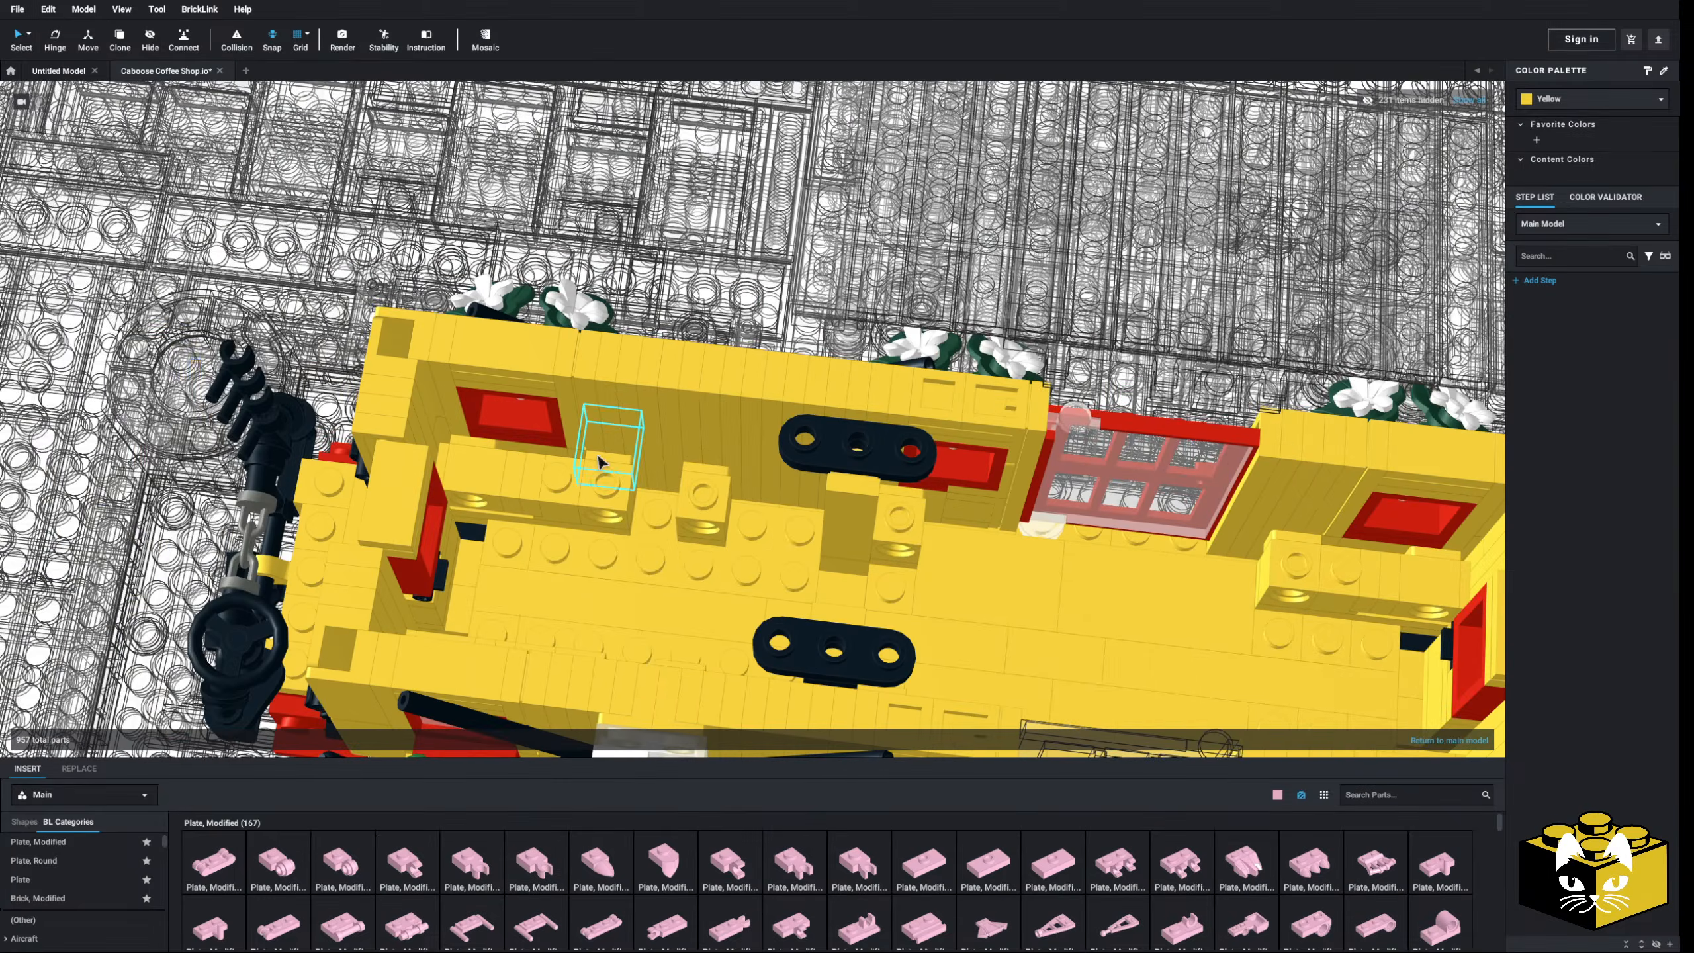
middle_click_drag(960, 497, 540, 439)
scroll(540, 439, "up", 3)
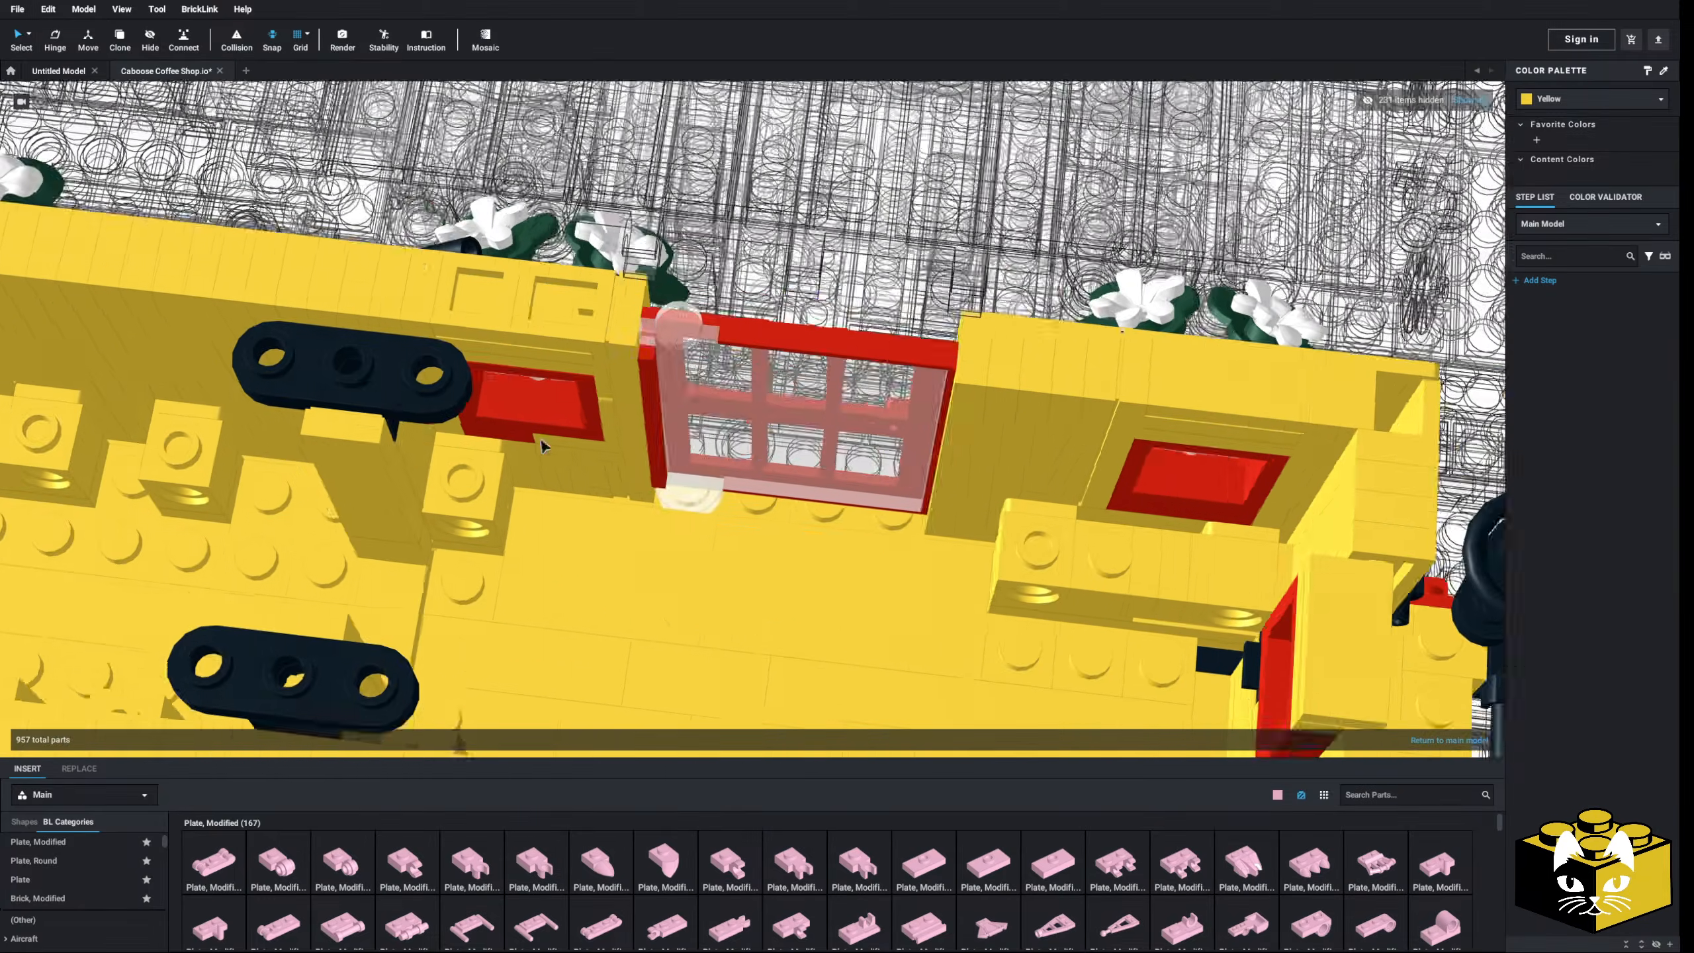
right_click_drag(540, 439, 555, 390)
scroll(583, 448, "down", 4)
scroll(624, 435, "up", 4)
middle_click_drag(737, 544, 611, 438)
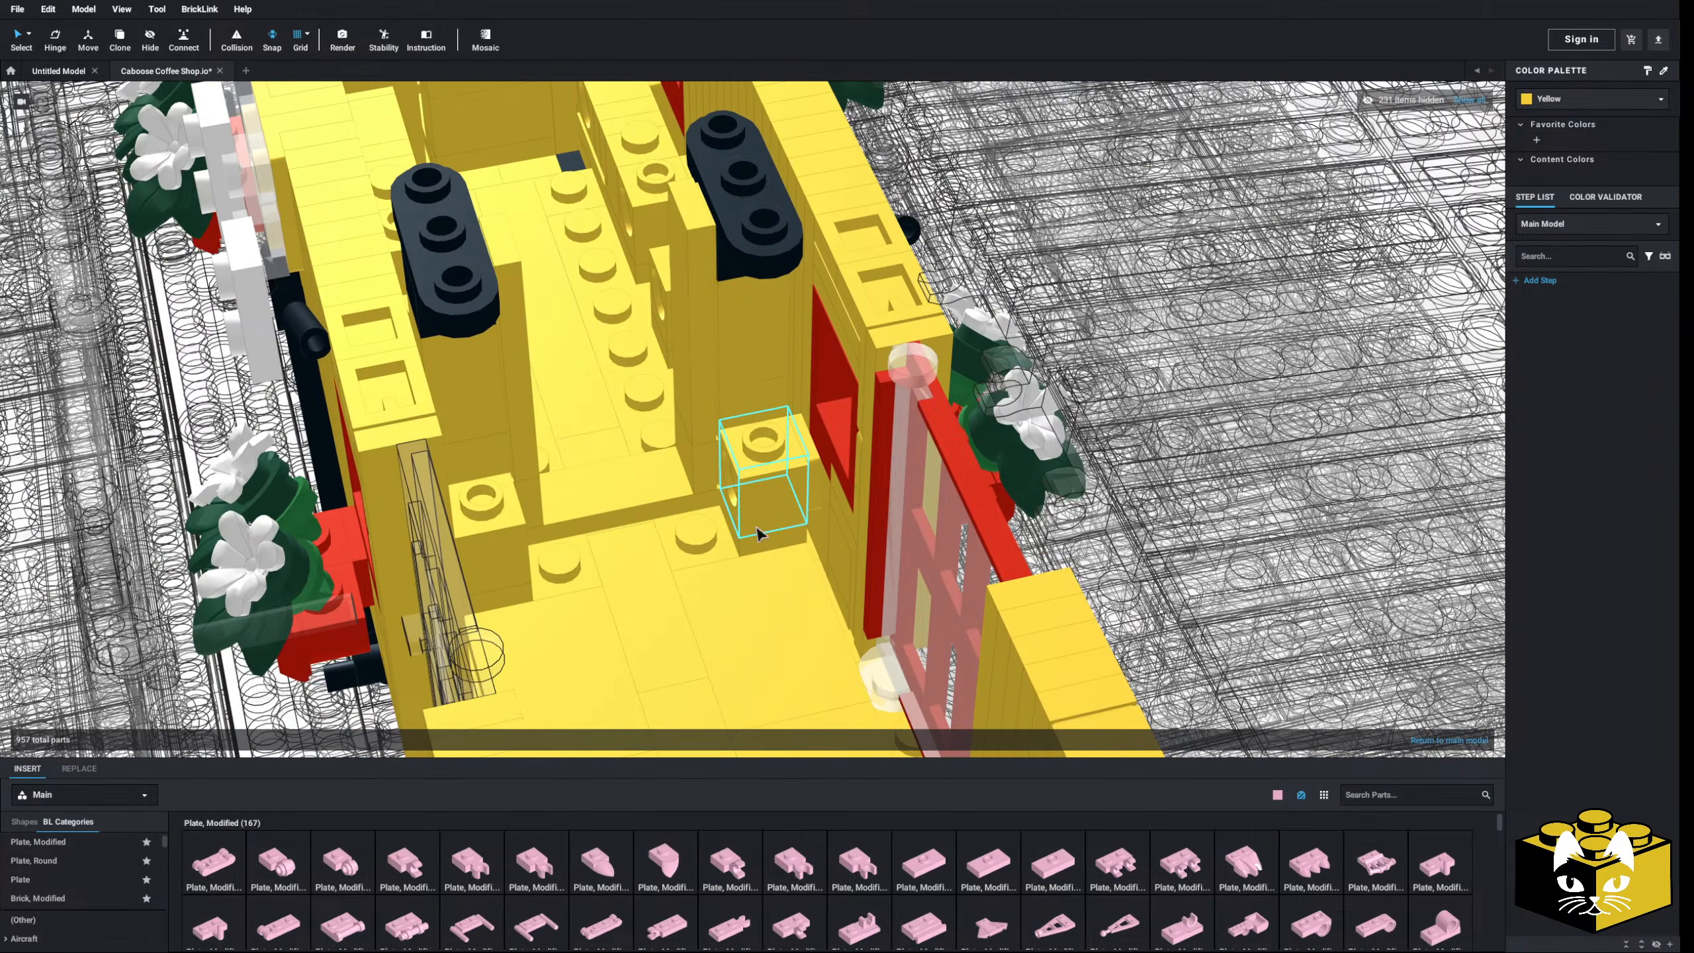
left_click(767, 494, "ctrl")
scroll(767, 492, "down", 3)
right_click_drag(769, 491, 726, 480)
- Add the remaining interior floor bricks to the selection
left_click(708, 467, "ctrl")
scroll(709, 469, "down", 5)
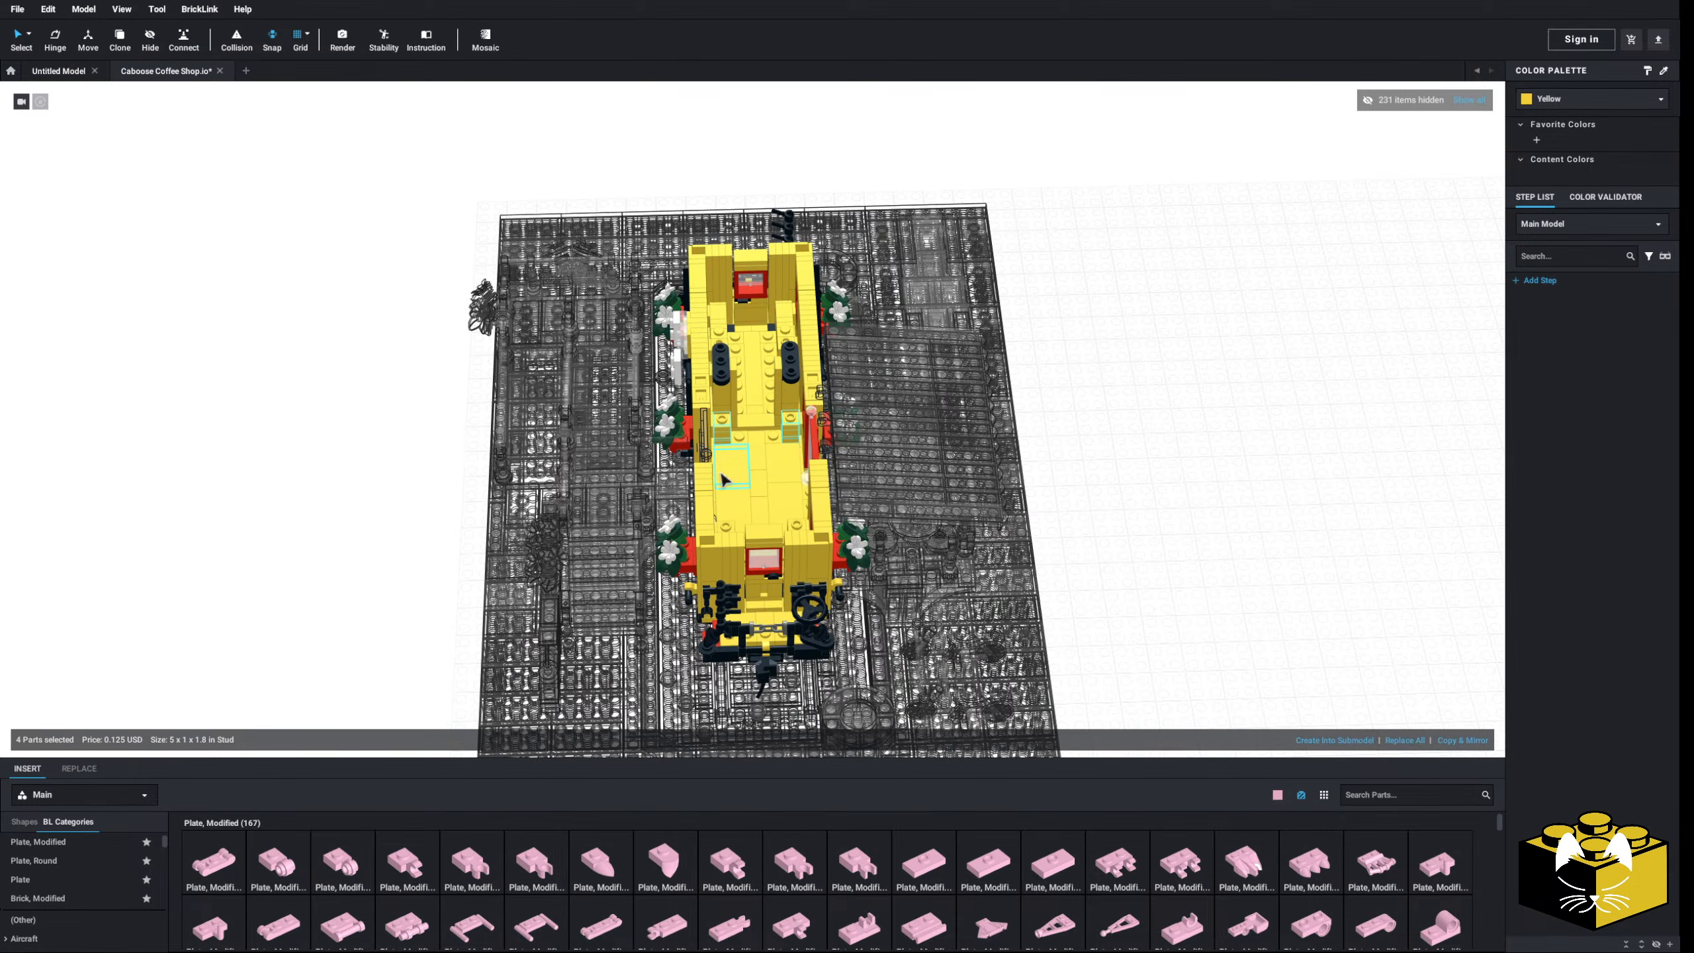
scroll(731, 486, "up", 5)
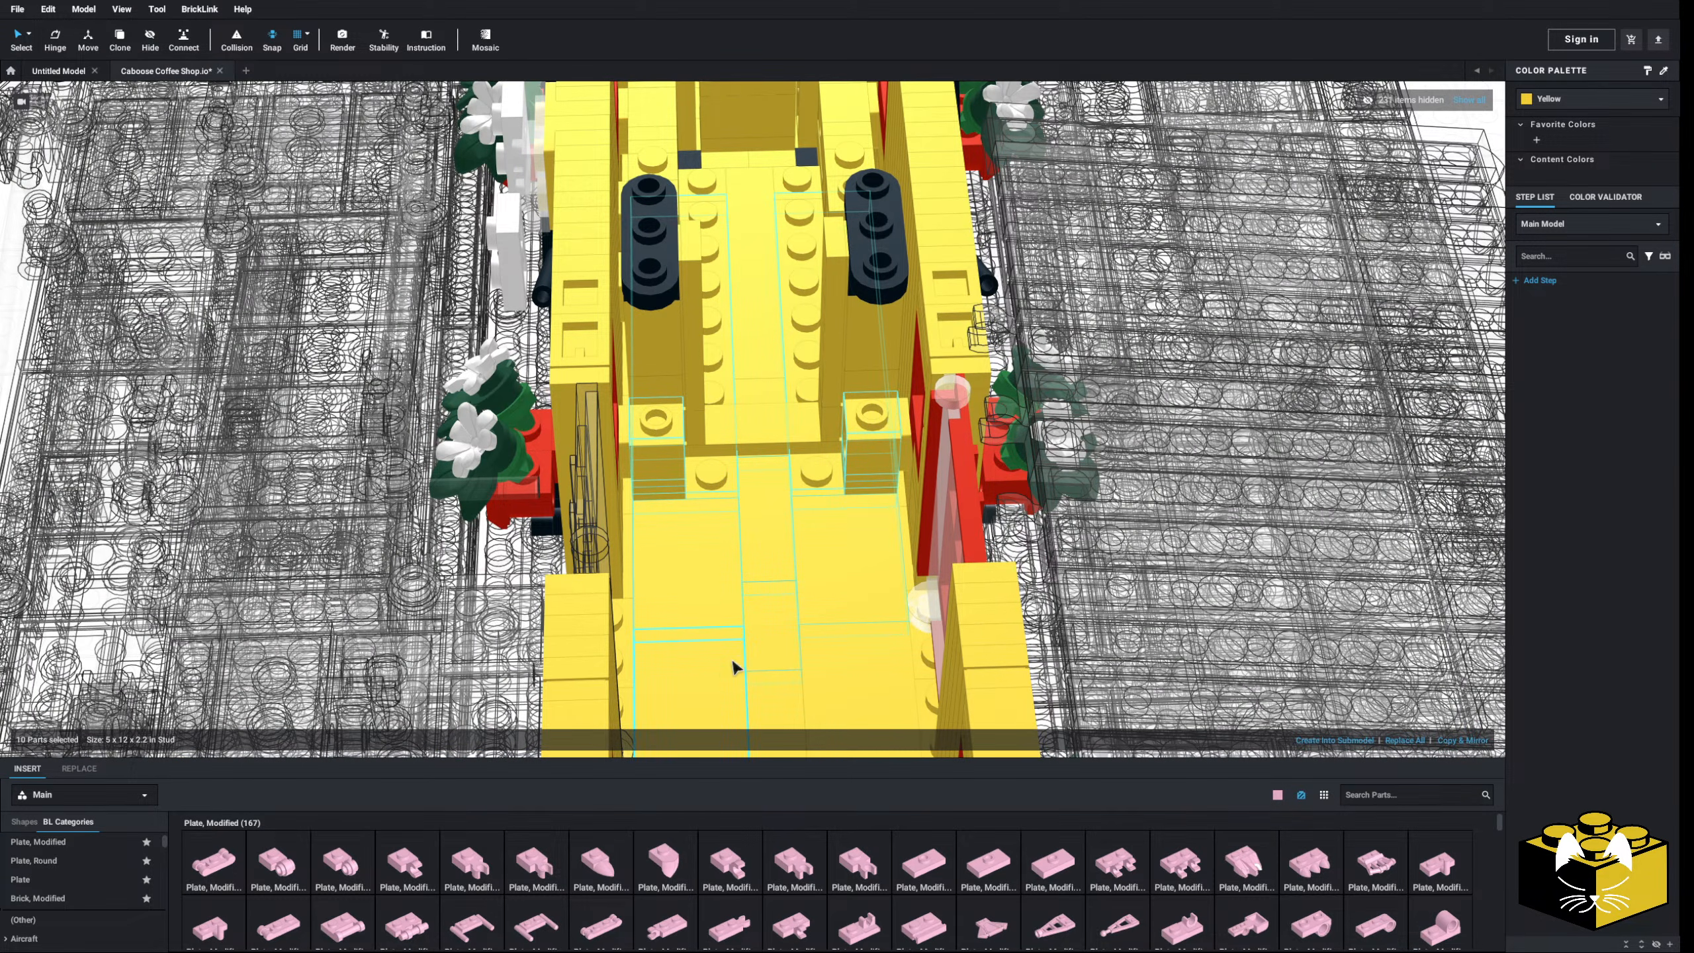
left_click(793, 698, "ctrl")
right_click_drag(794, 698, 814, 635)
left_click(814, 635, "ctrl")
scroll(813, 635, "down", 5)
right_click_drag(741, 577, 777, 560)
scroll(770, 579, "up", 4)
scroll(766, 574, "up", 4)
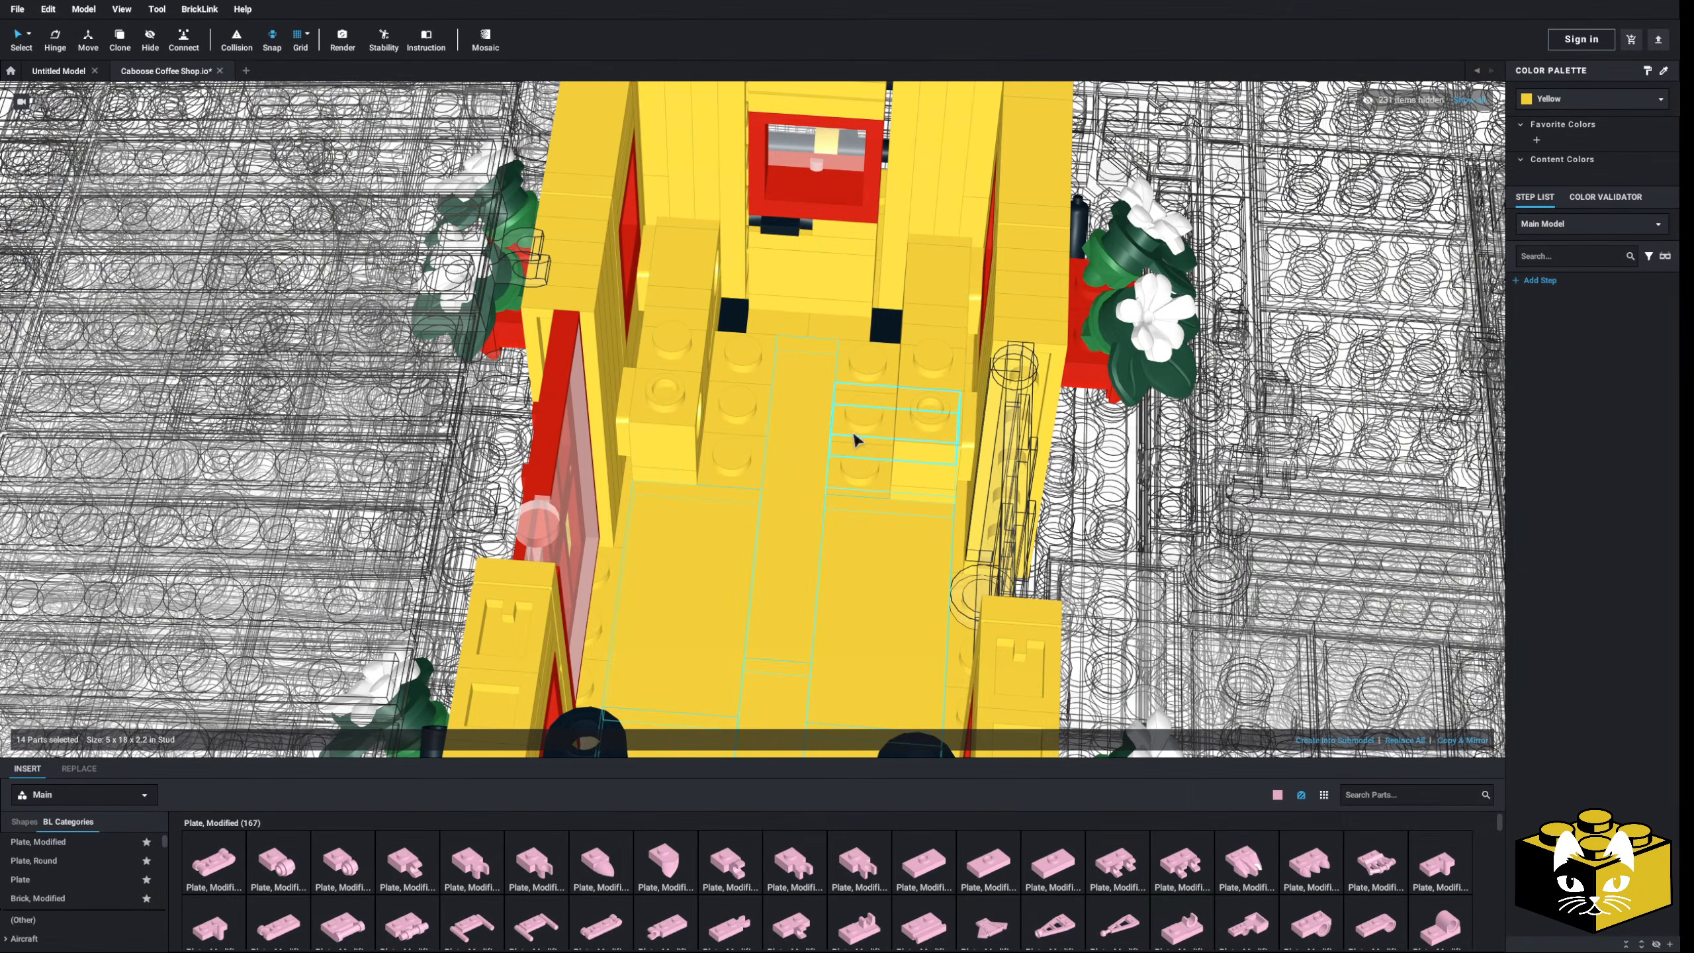
left_click(728, 456, "ctrl")
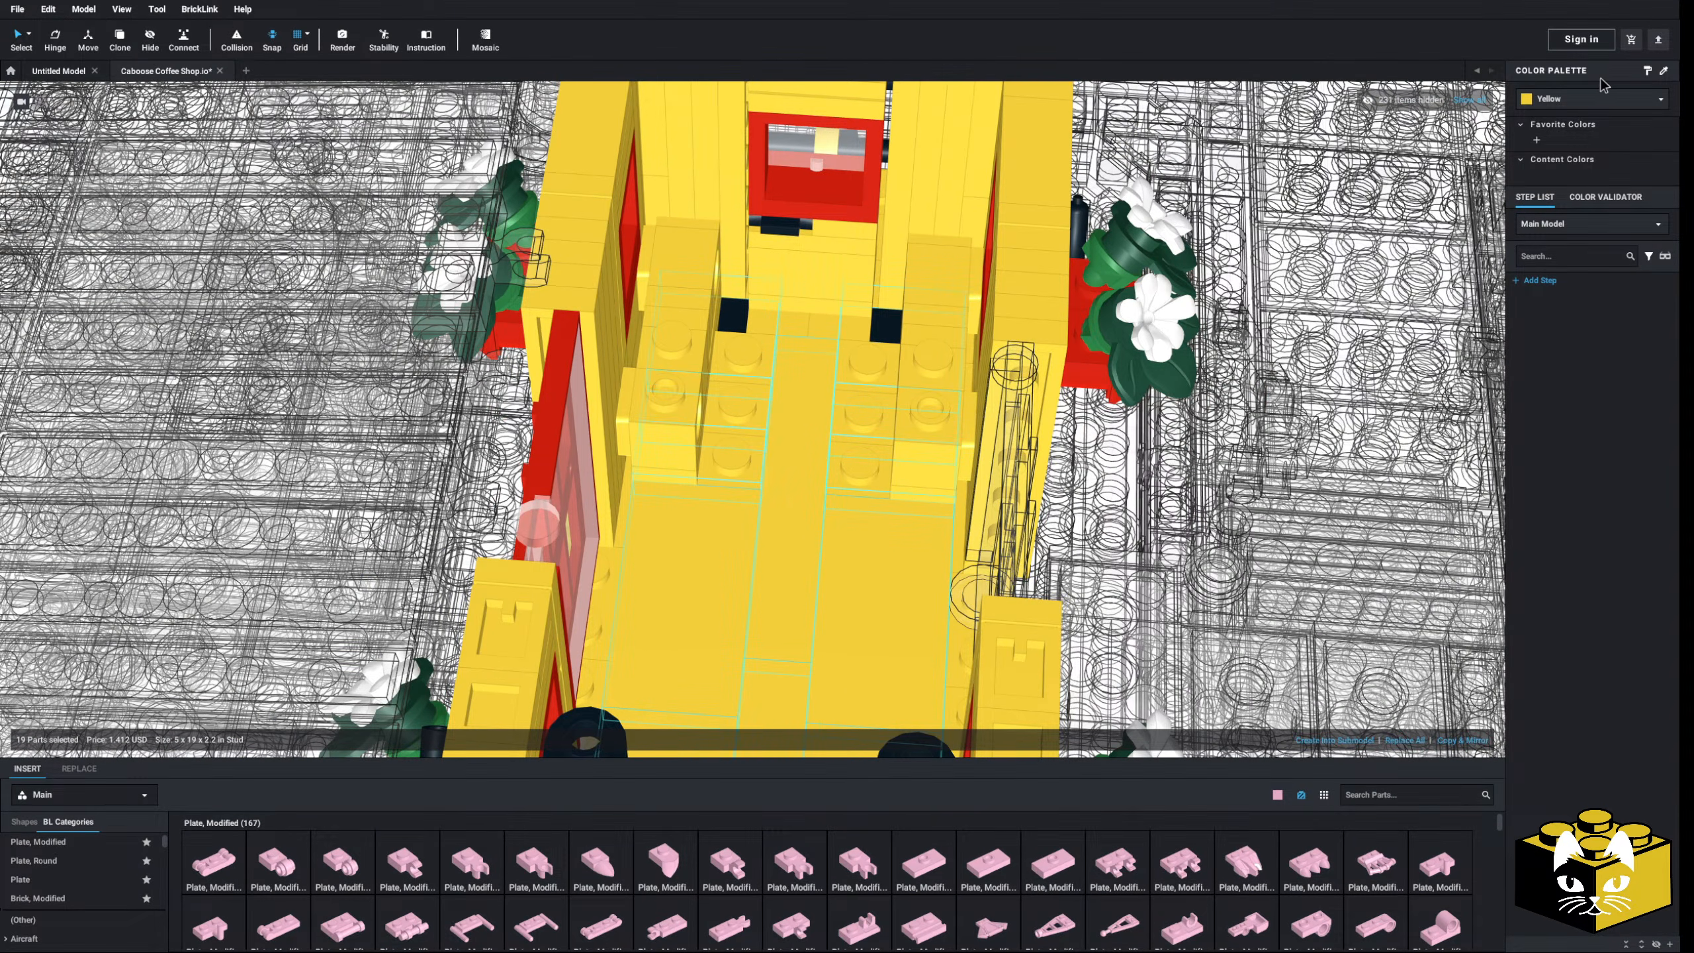
- Recolour the selected floor parts Light Bluish Gray
left_click(1554, 99)
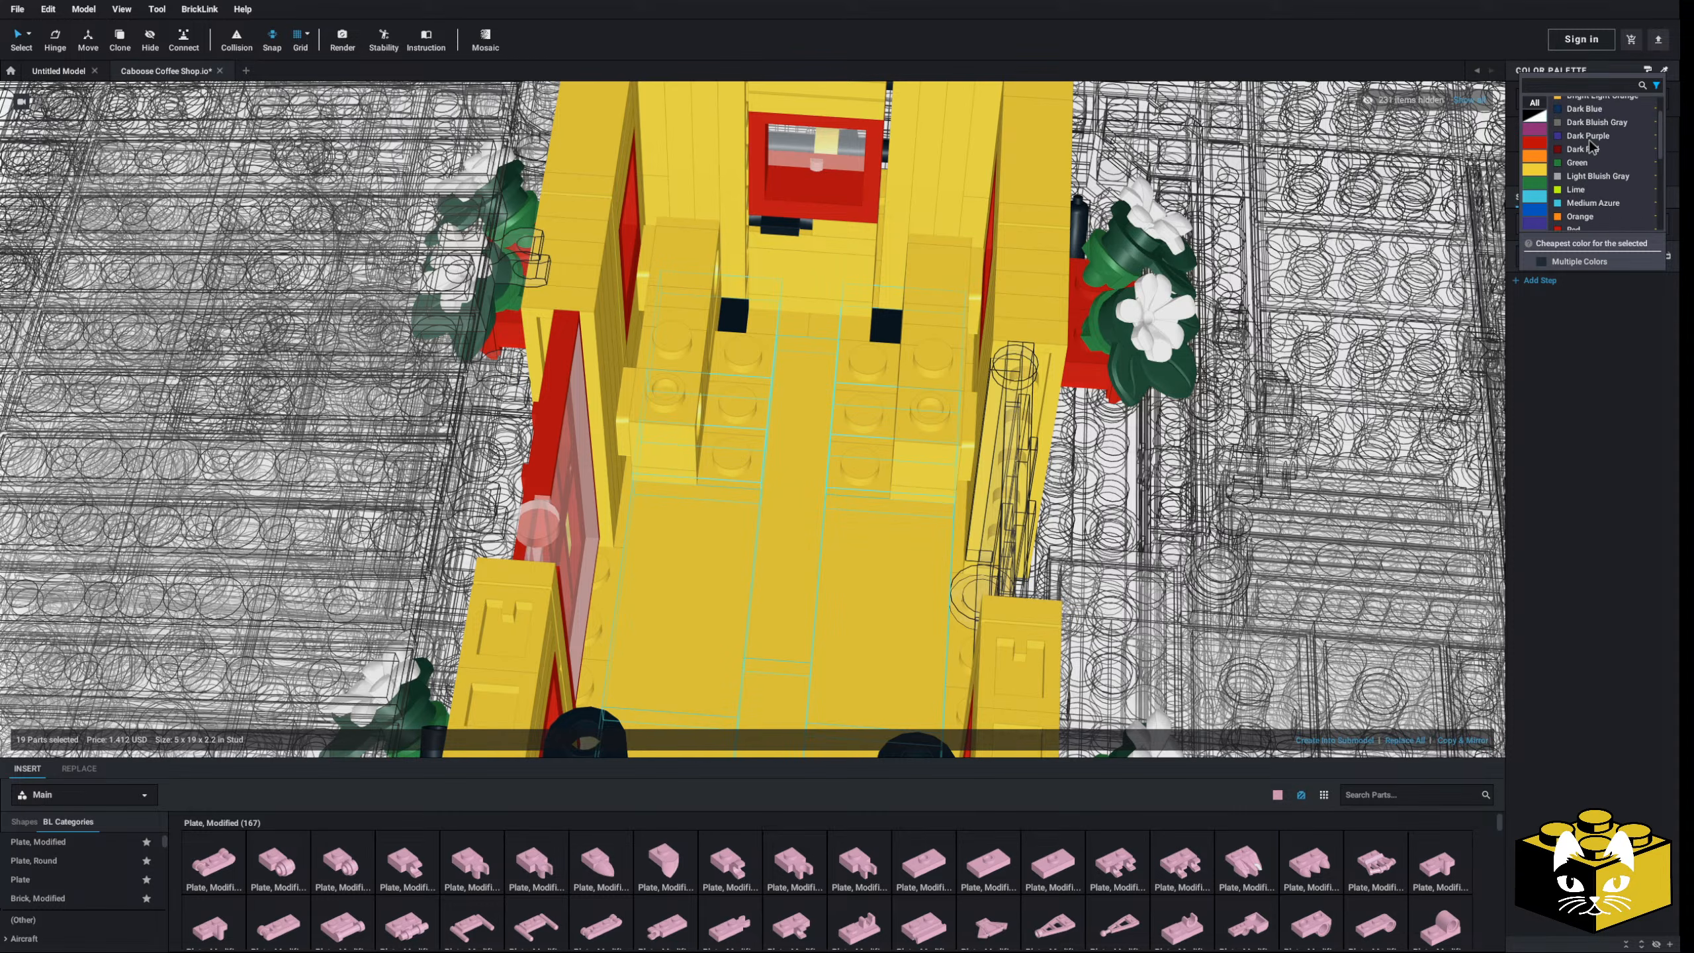
scroll(1597, 131, "down", 3)
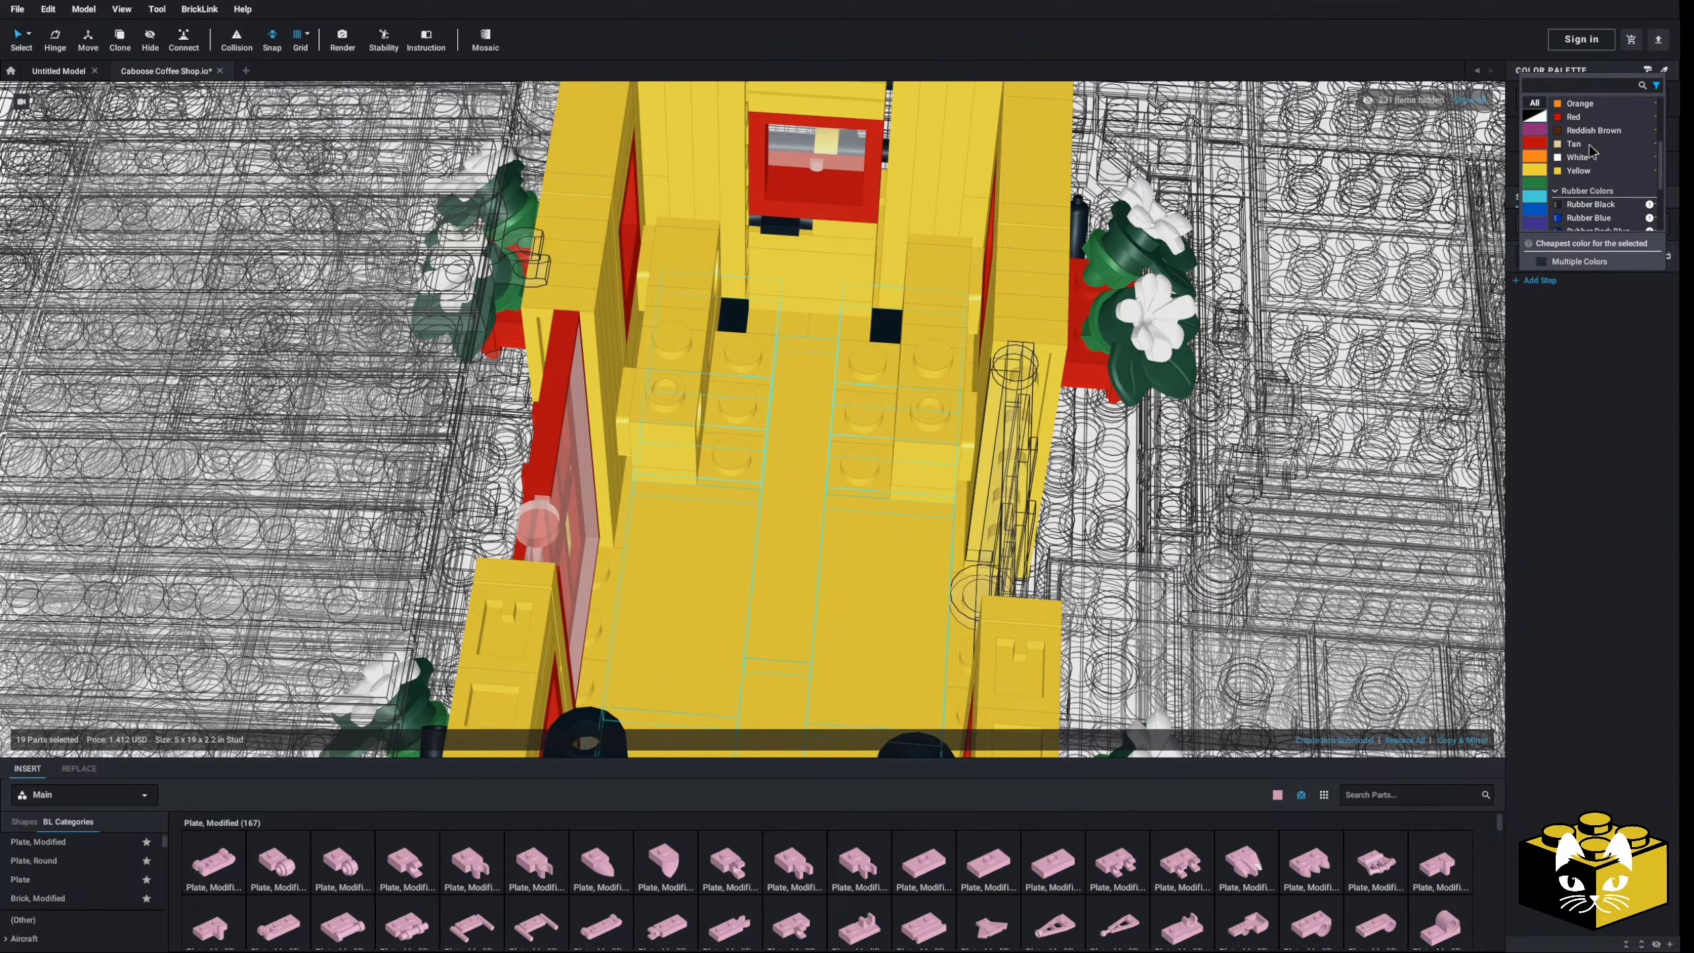
left_click(1598, 102)
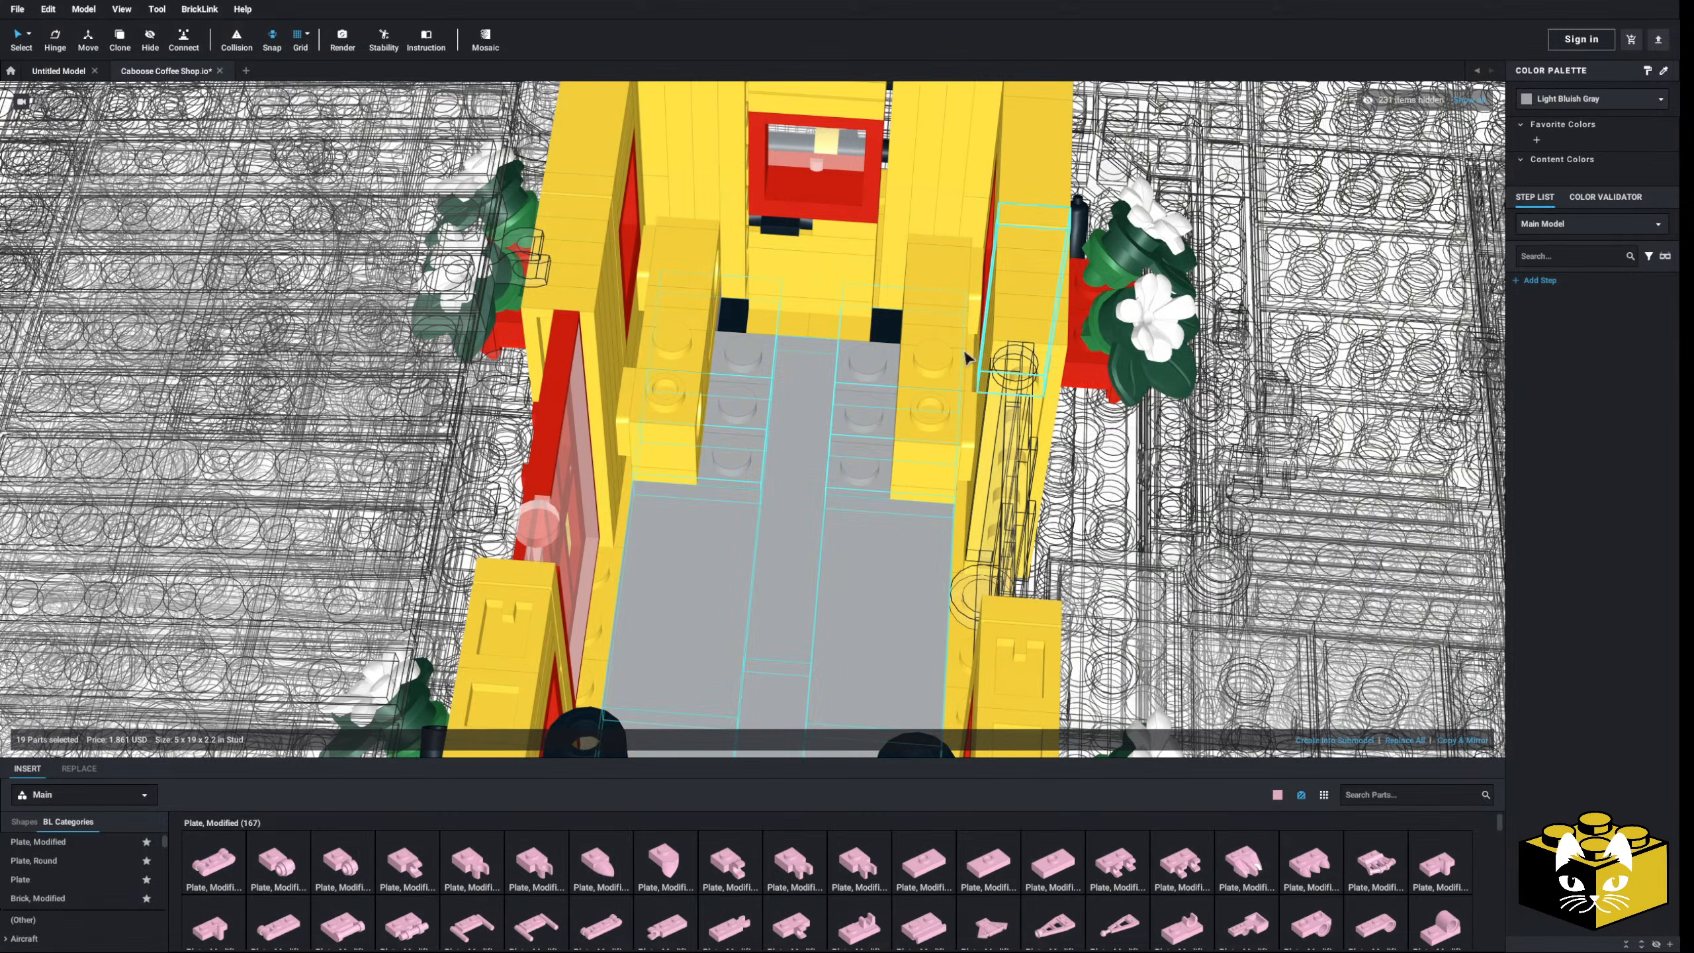
scroll(1150, 389, "down", 5)
scroll(768, 410, "up", 5)
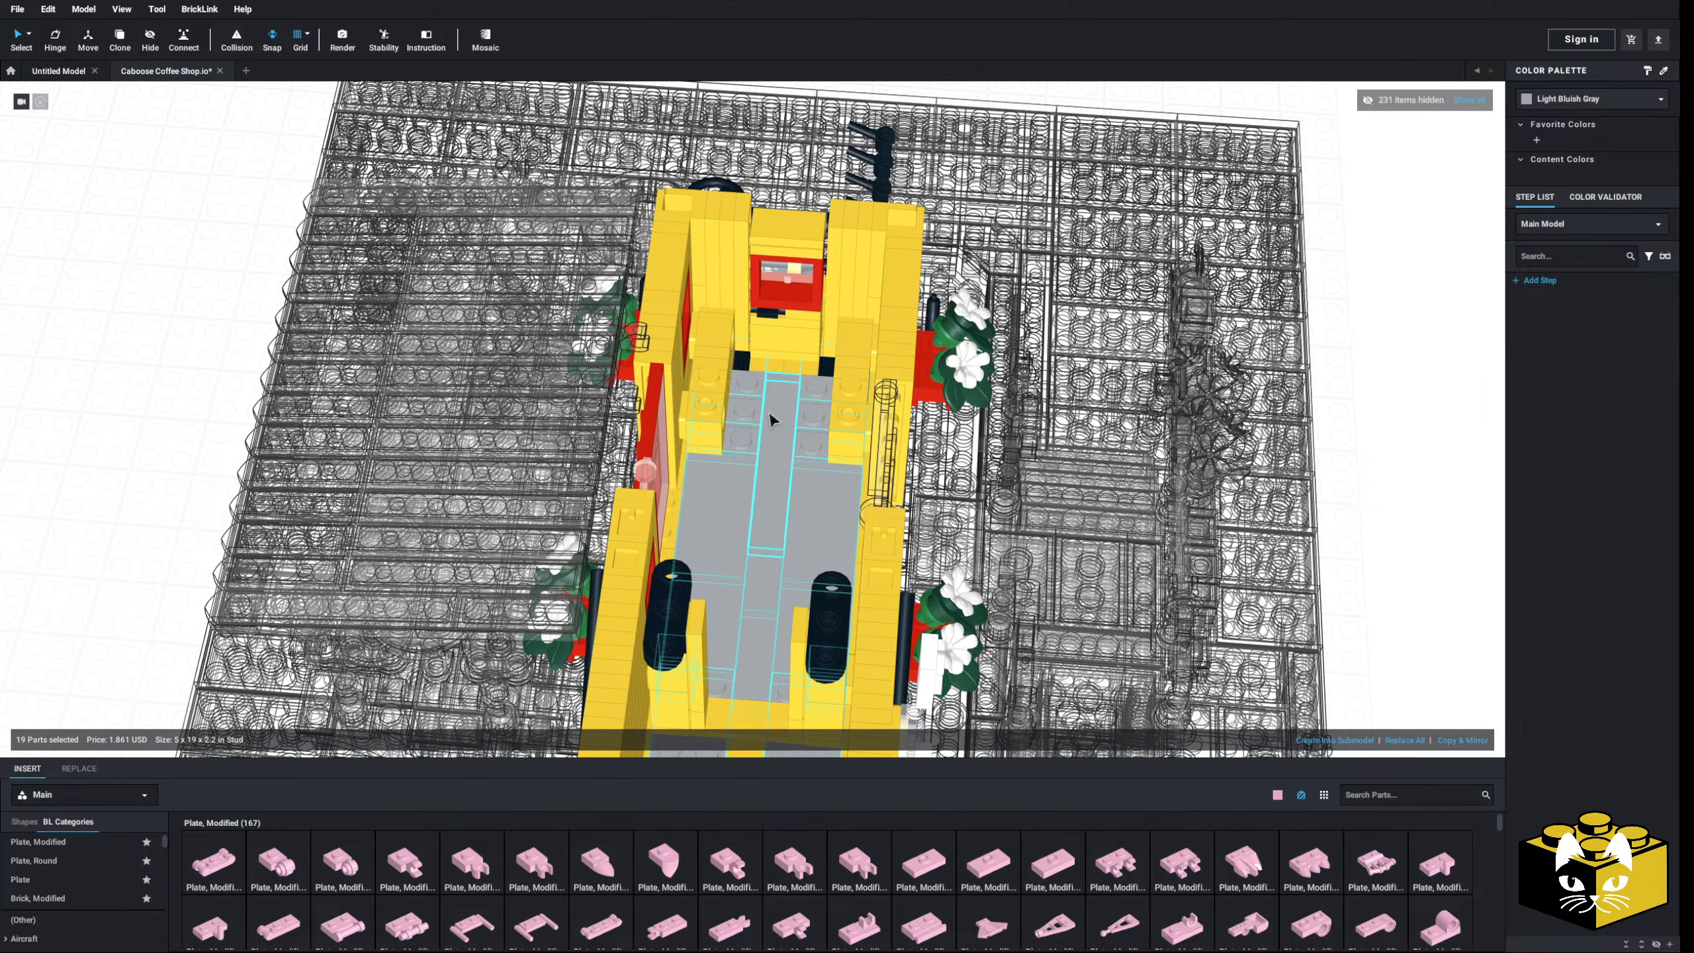
- Turn the yellow counter plate inside the car Light Bluish Gray
right_click_drag(769, 410, 734, 426)
scroll(729, 428, "down", 2)
scroll(721, 441, "up", 4)
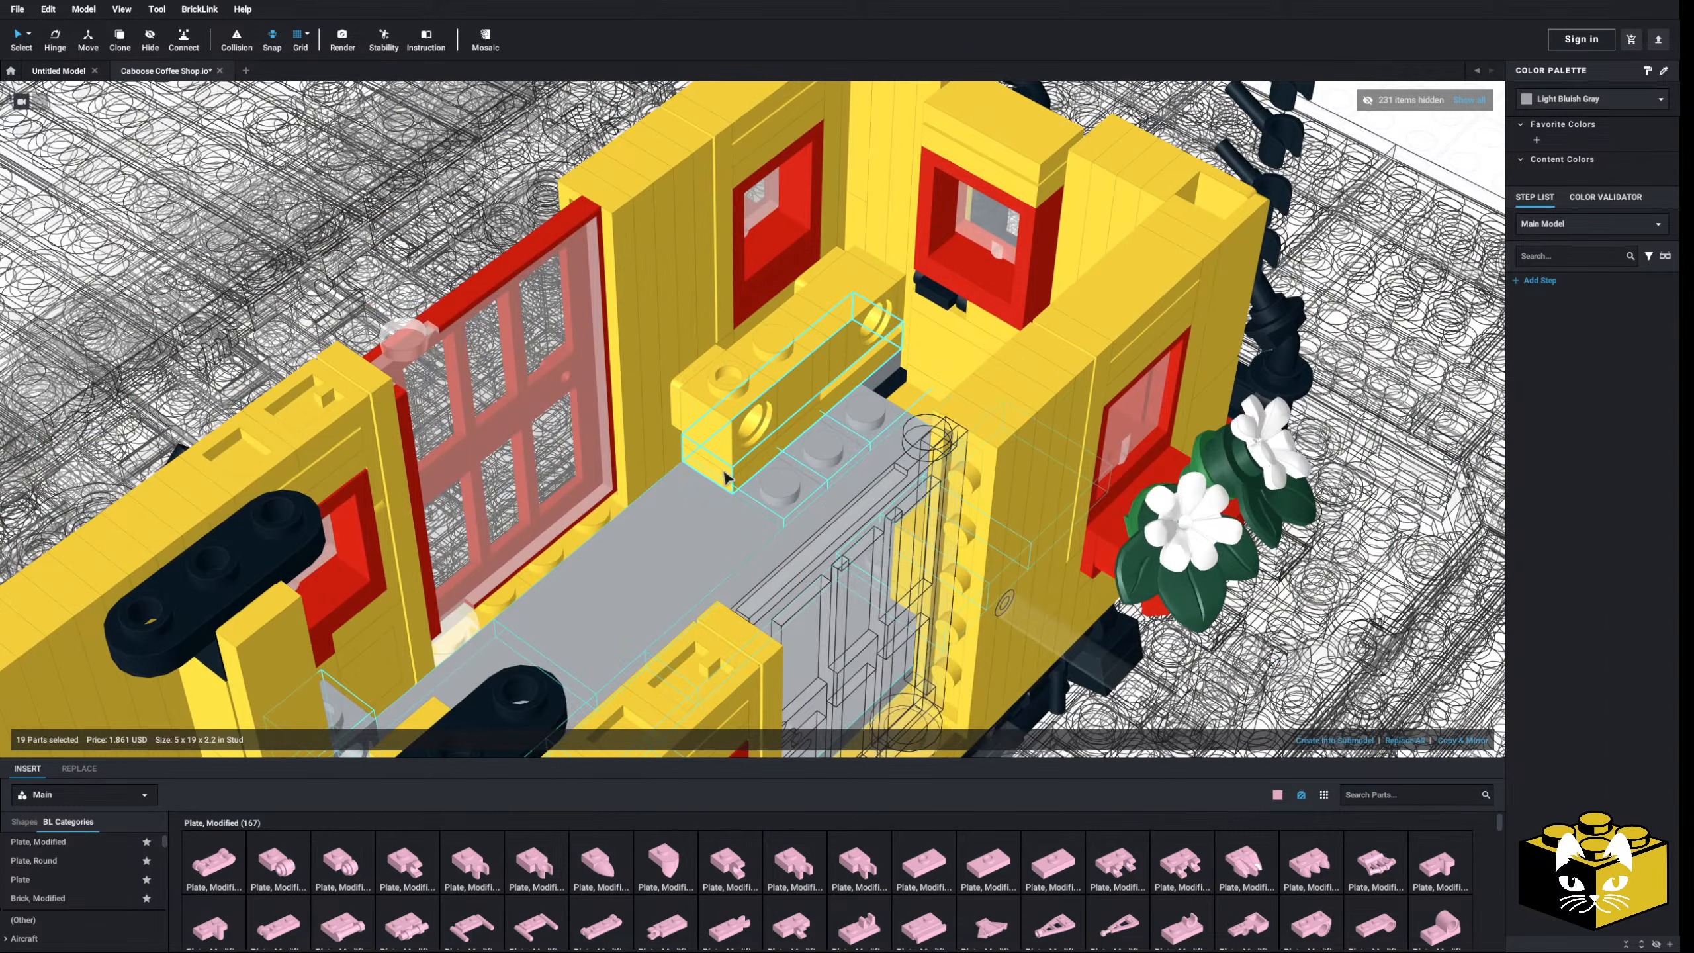
left_click(731, 459)
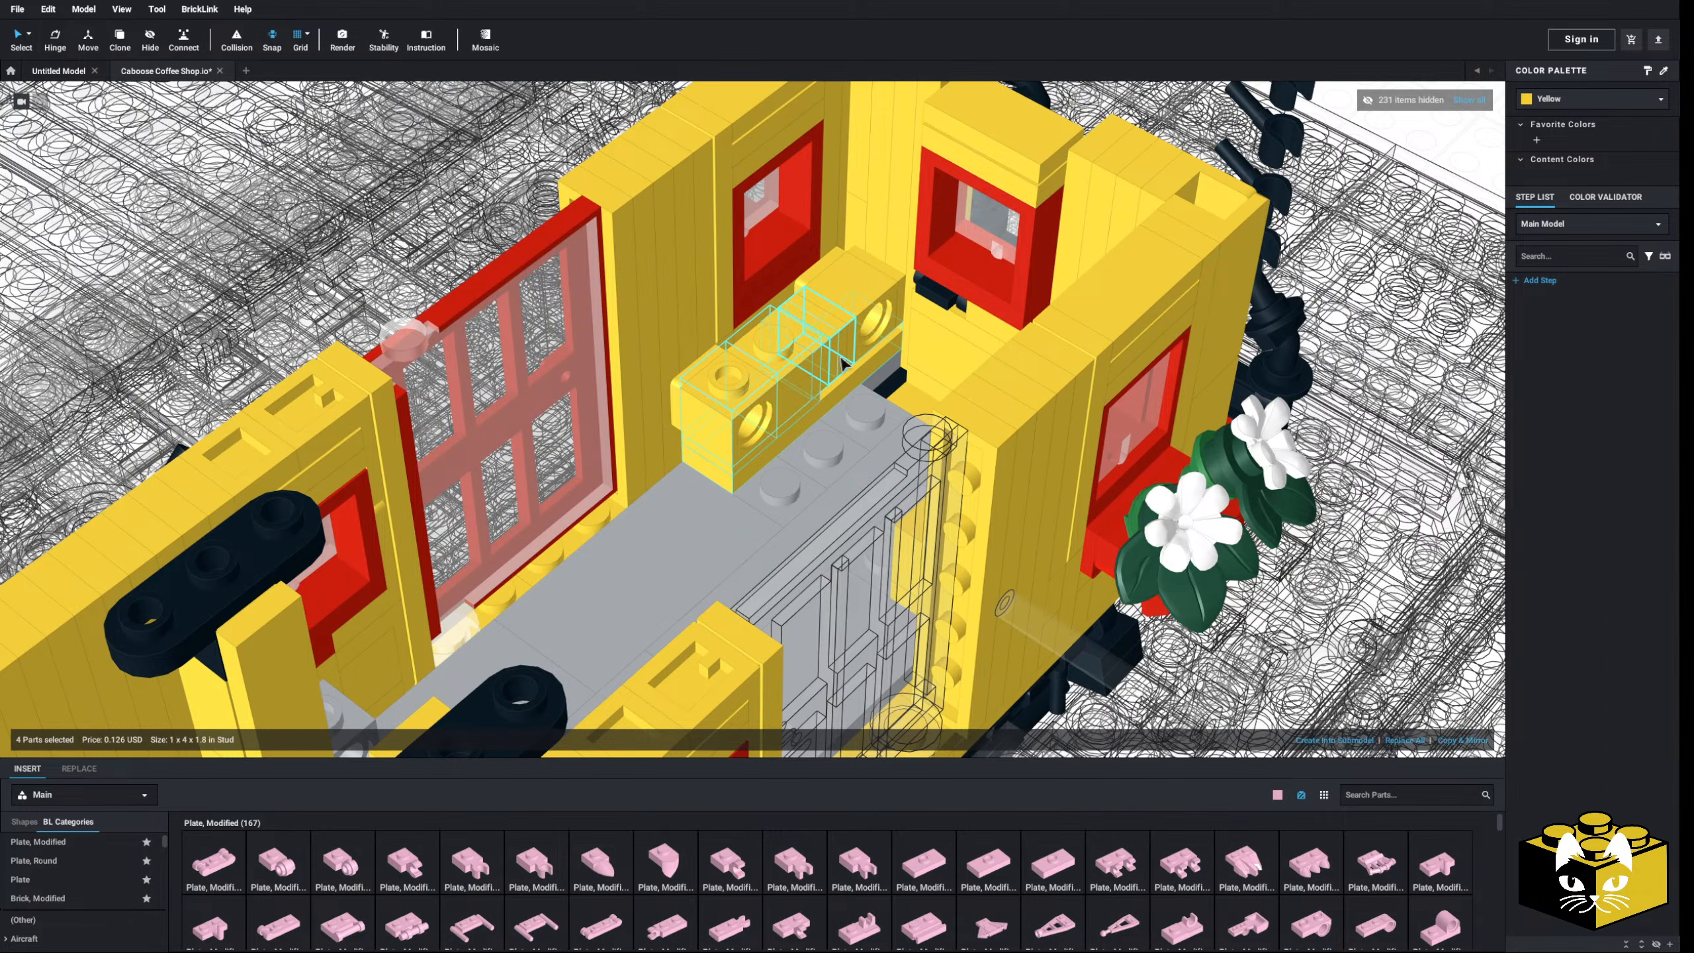
right_click_drag(856, 349, 865, 405)
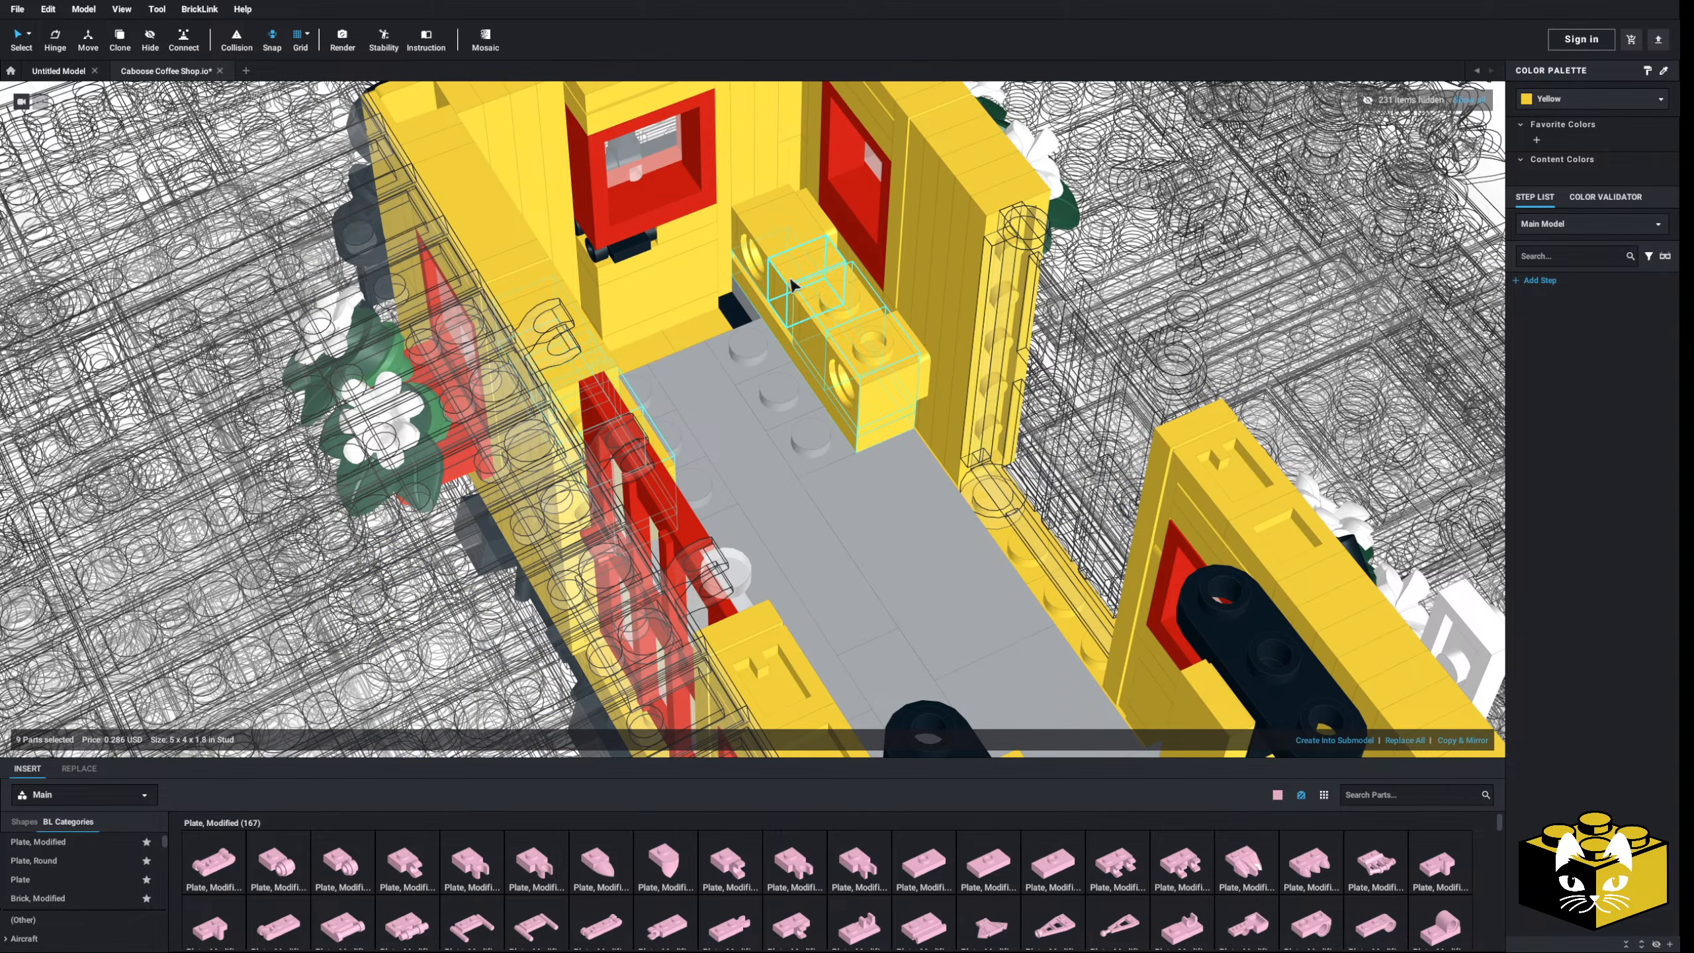
left_click(1554, 103)
scroll(1585, 158, "down", 3)
left_click(1586, 158)
scroll(1228, 287, "down", 10)
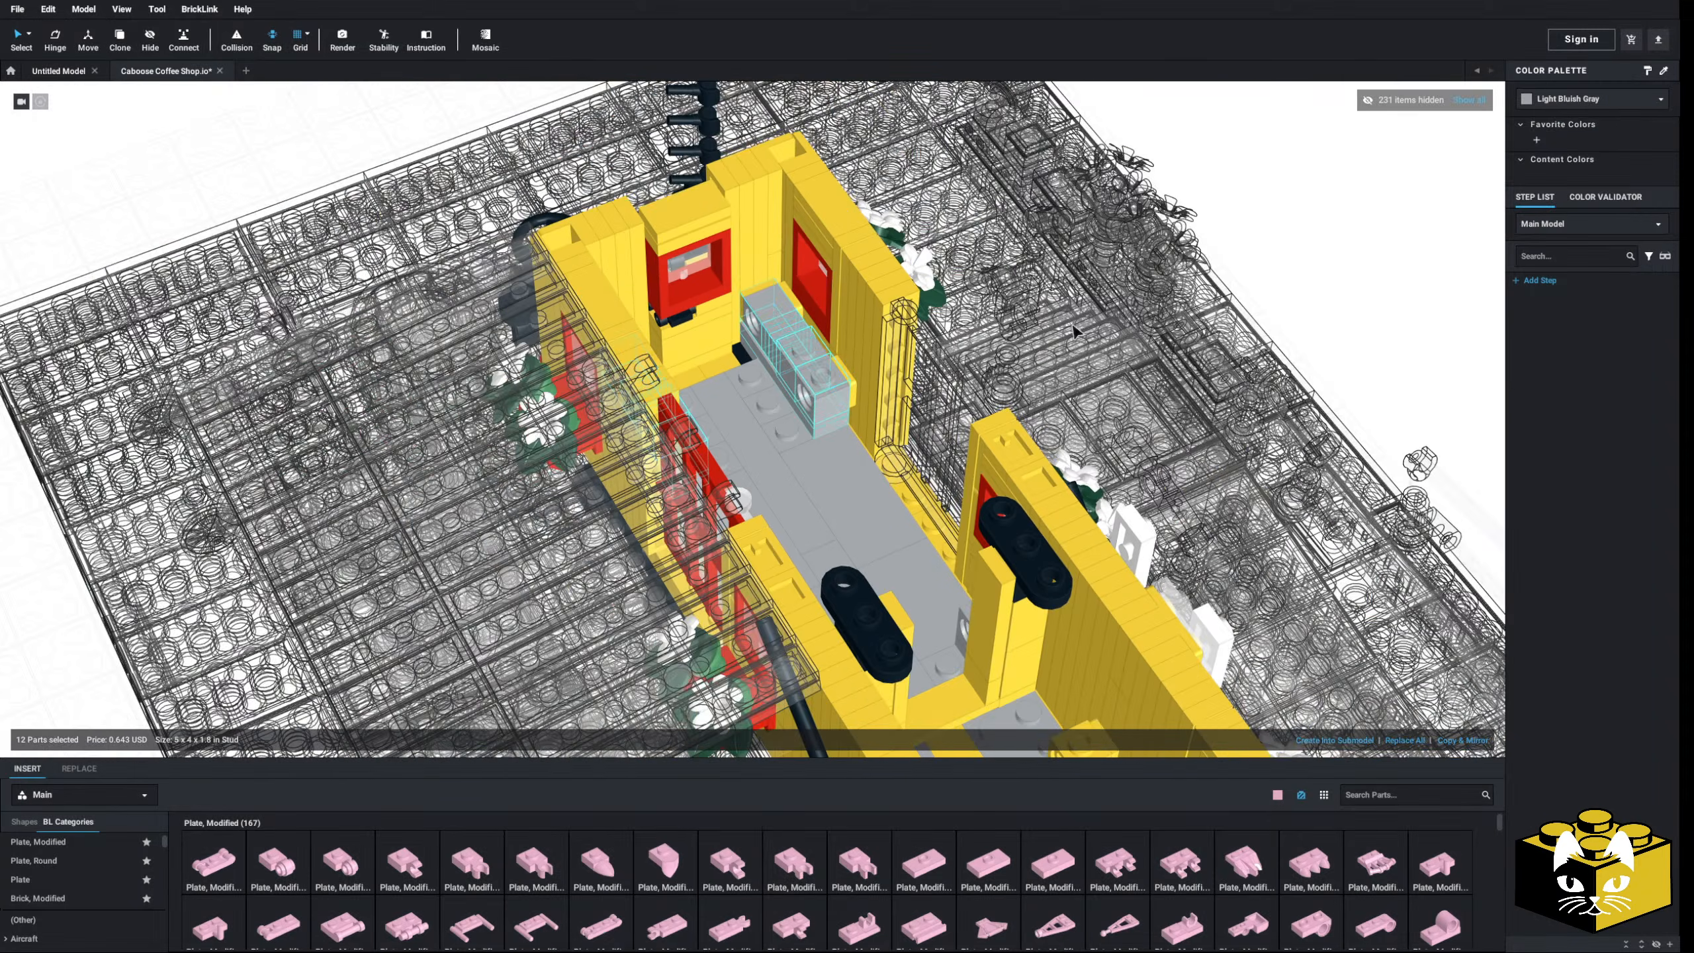
- Leave caboose editing, reorient to a top-down view, and reopen the caboose submodel
double_click(1227, 288)
right_click_drag(1227, 288, 1130, 300)
scroll(1130, 300, "down", 5)
scroll(651, 474, "up", 8)
right_click_drag(651, 474, 719, 473)
double_click(721, 474)
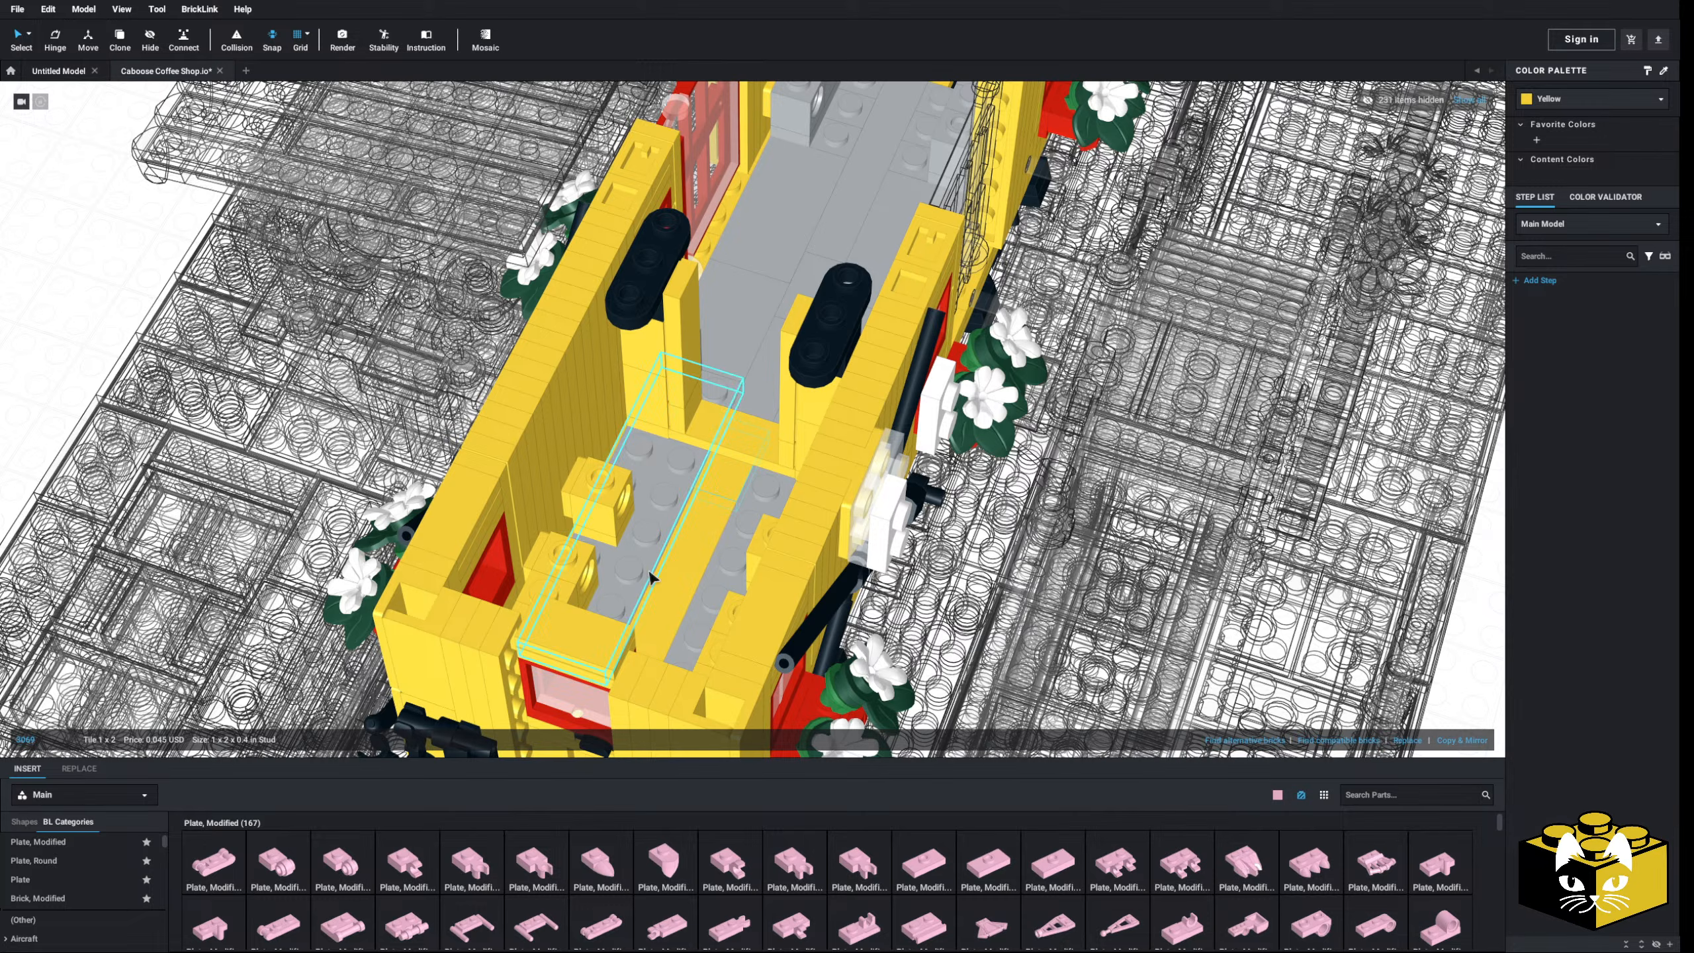
middle_click_drag(739, 499, 809, 465)
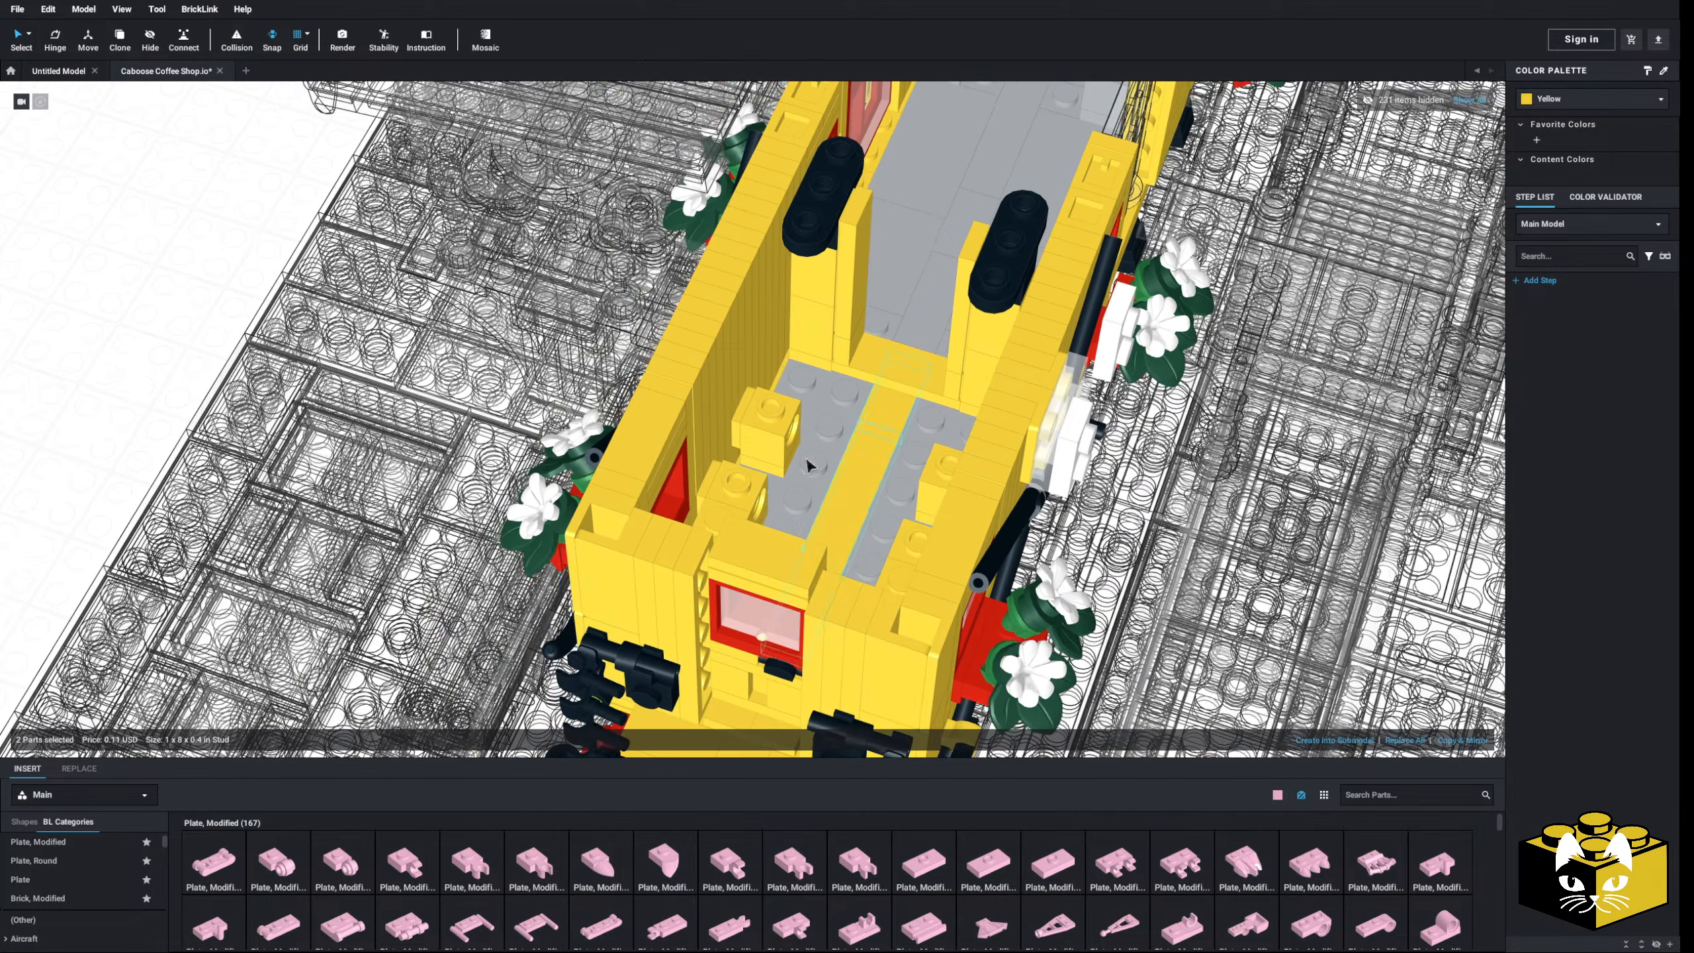
right_click_drag(863, 476, 519, 435)
scroll(628, 545, "up", 3)
- Recolour the tile and three yellow bricks at the caboose's other end Light Bluish Gray
left_click(627, 544)
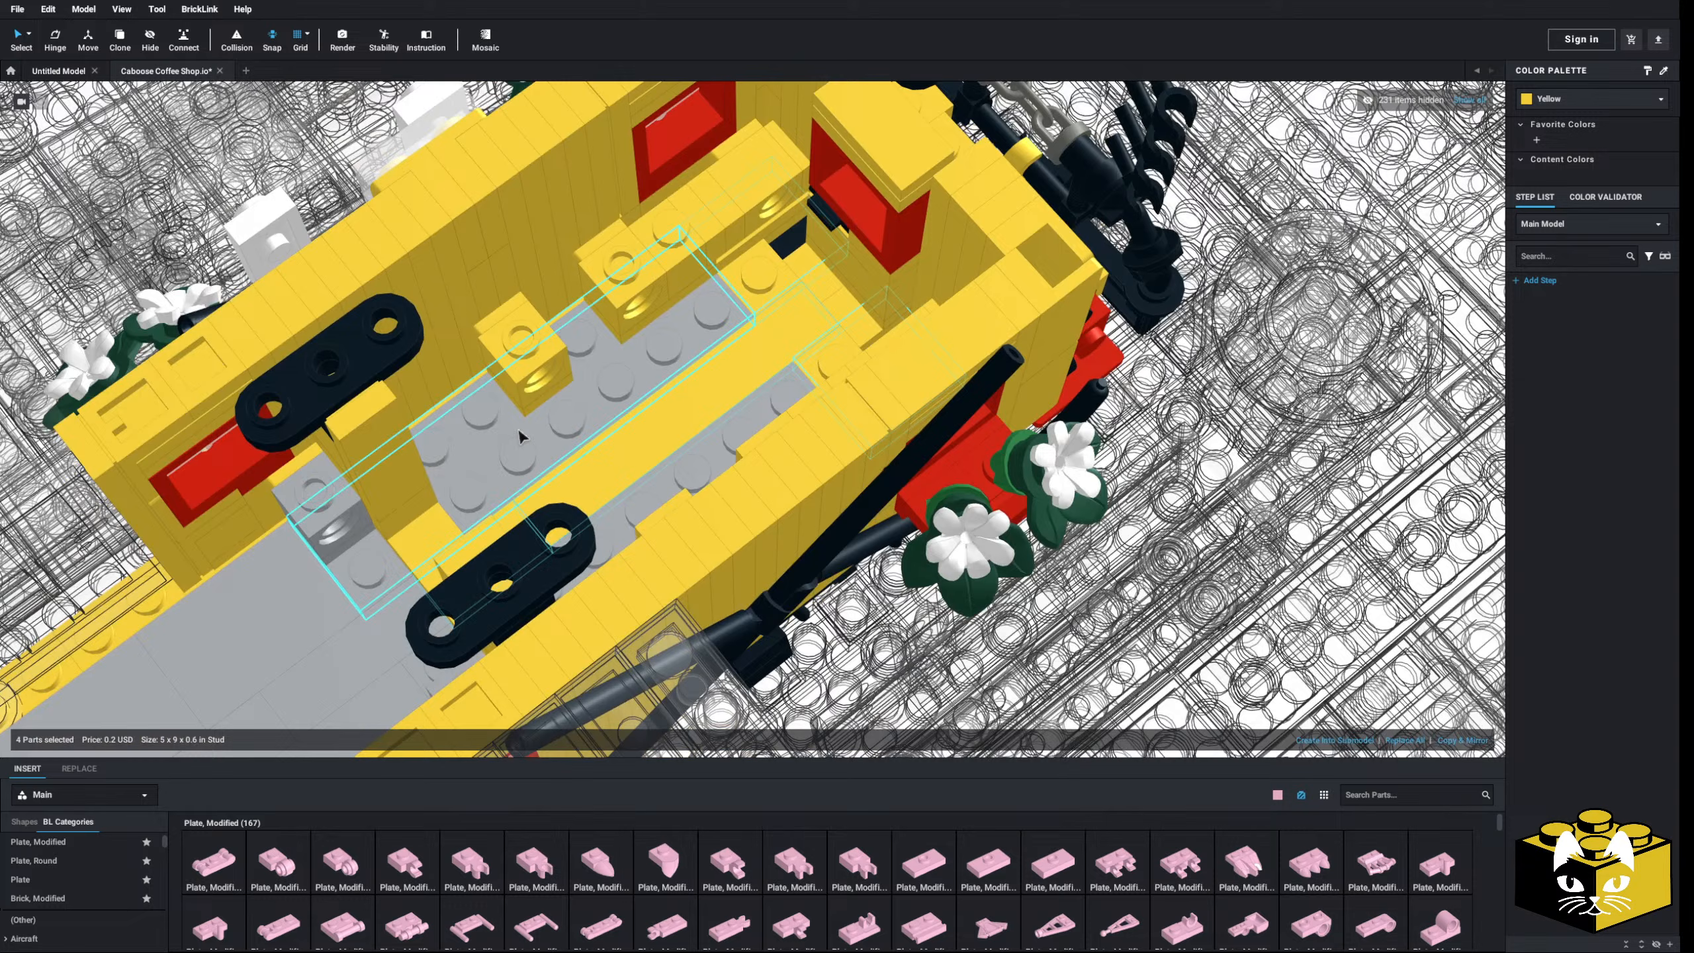
left_click(527, 386, "shift")
left_click(630, 348, "shift")
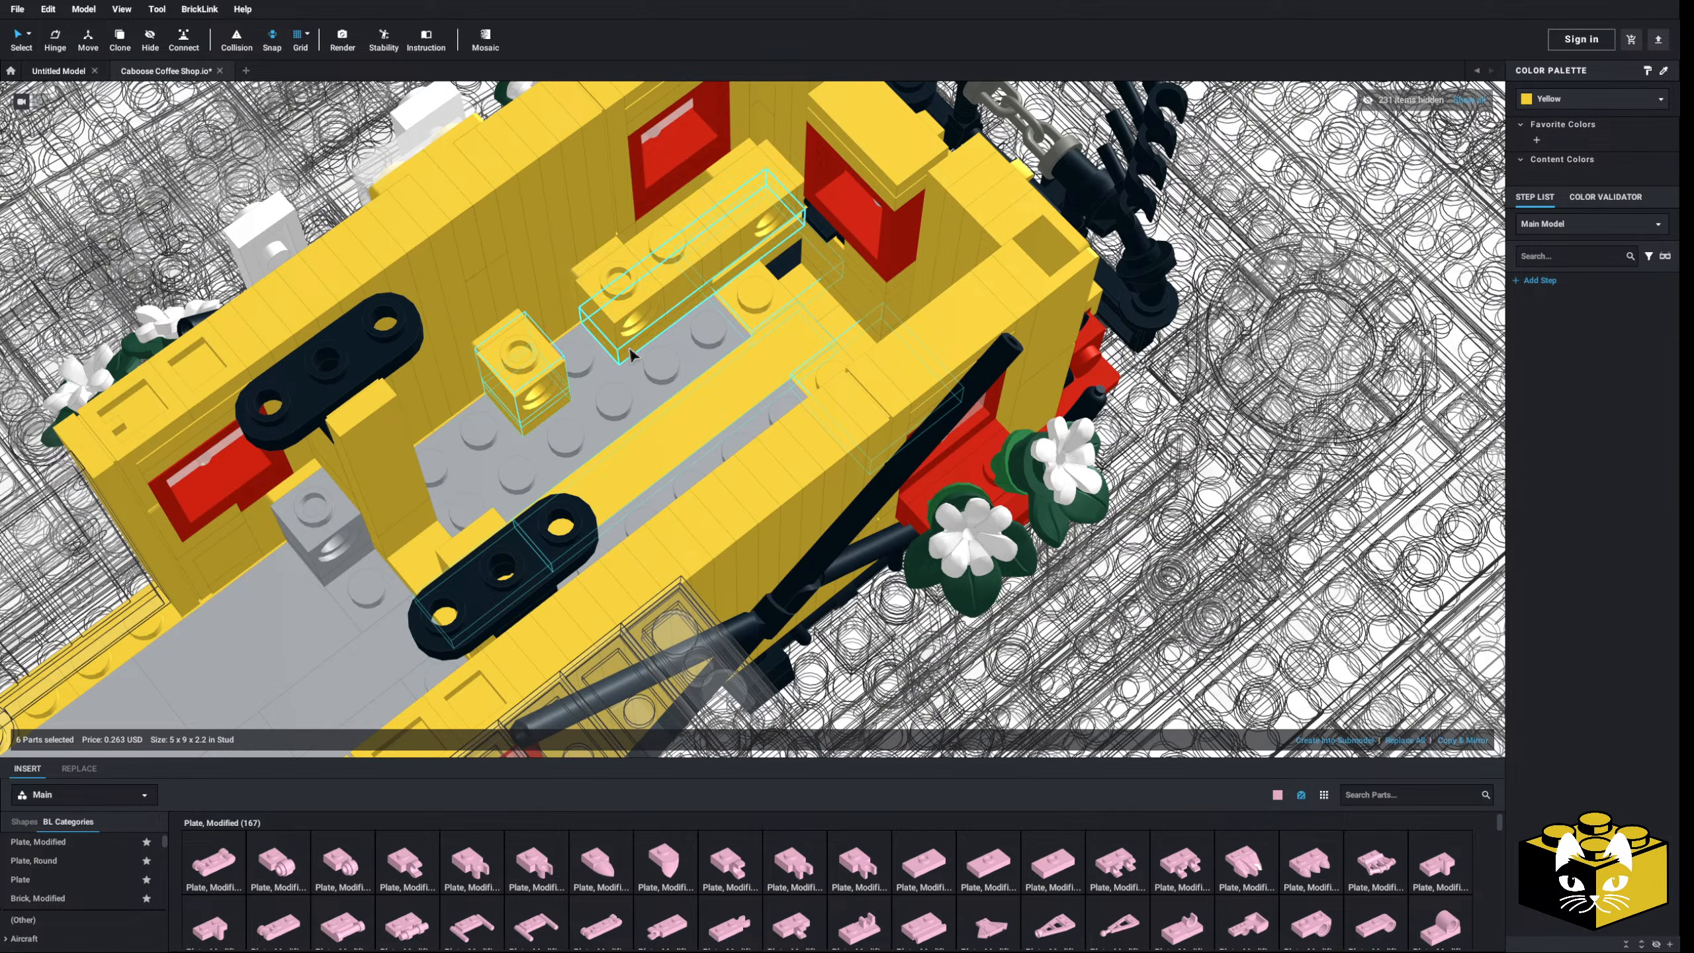
left_click(661, 293, "shift")
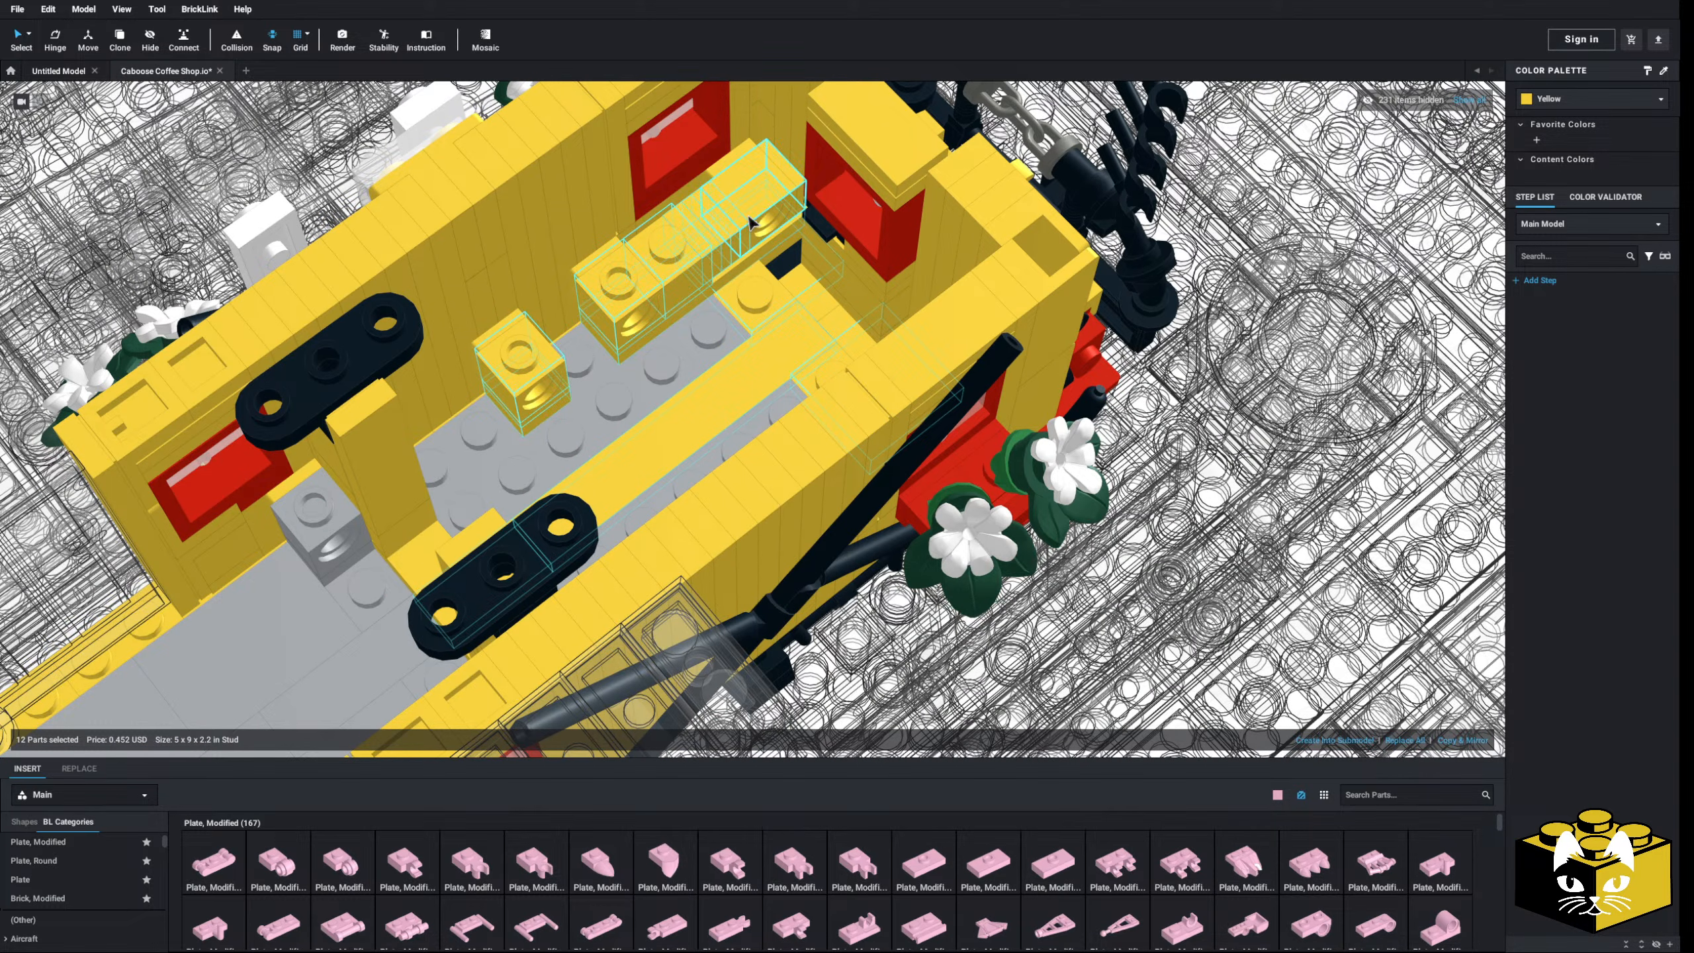
right_click_drag(677, 288, 844, 281)
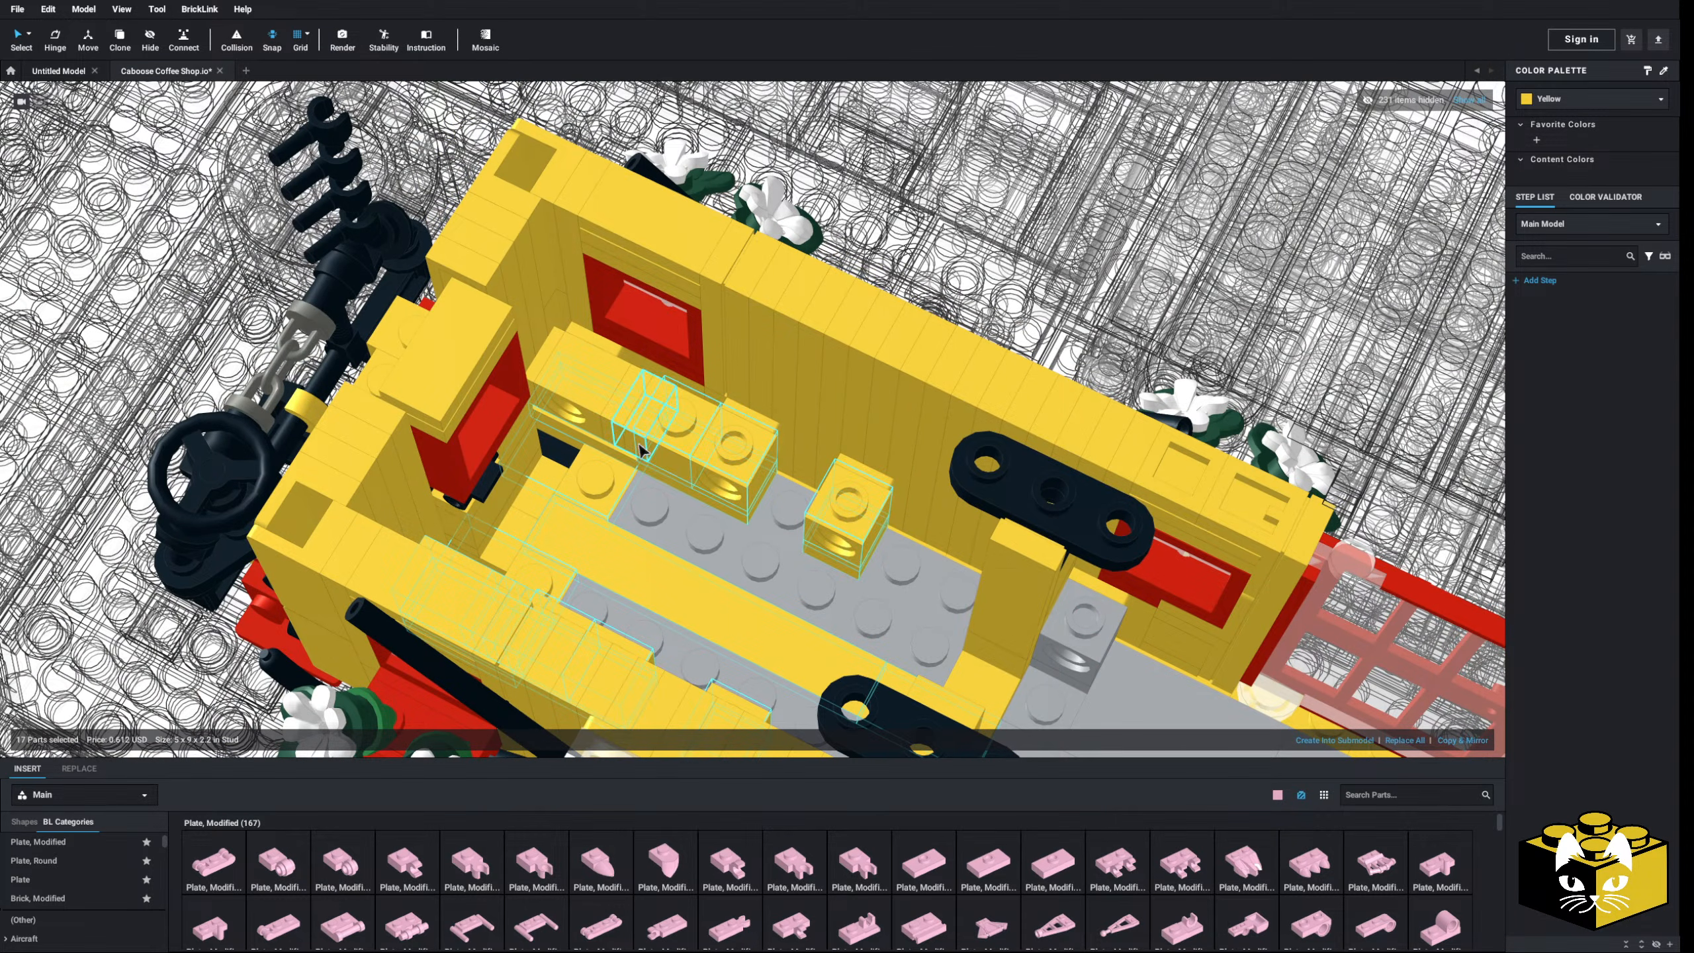
left_click(1552, 98)
left_click(1594, 160)
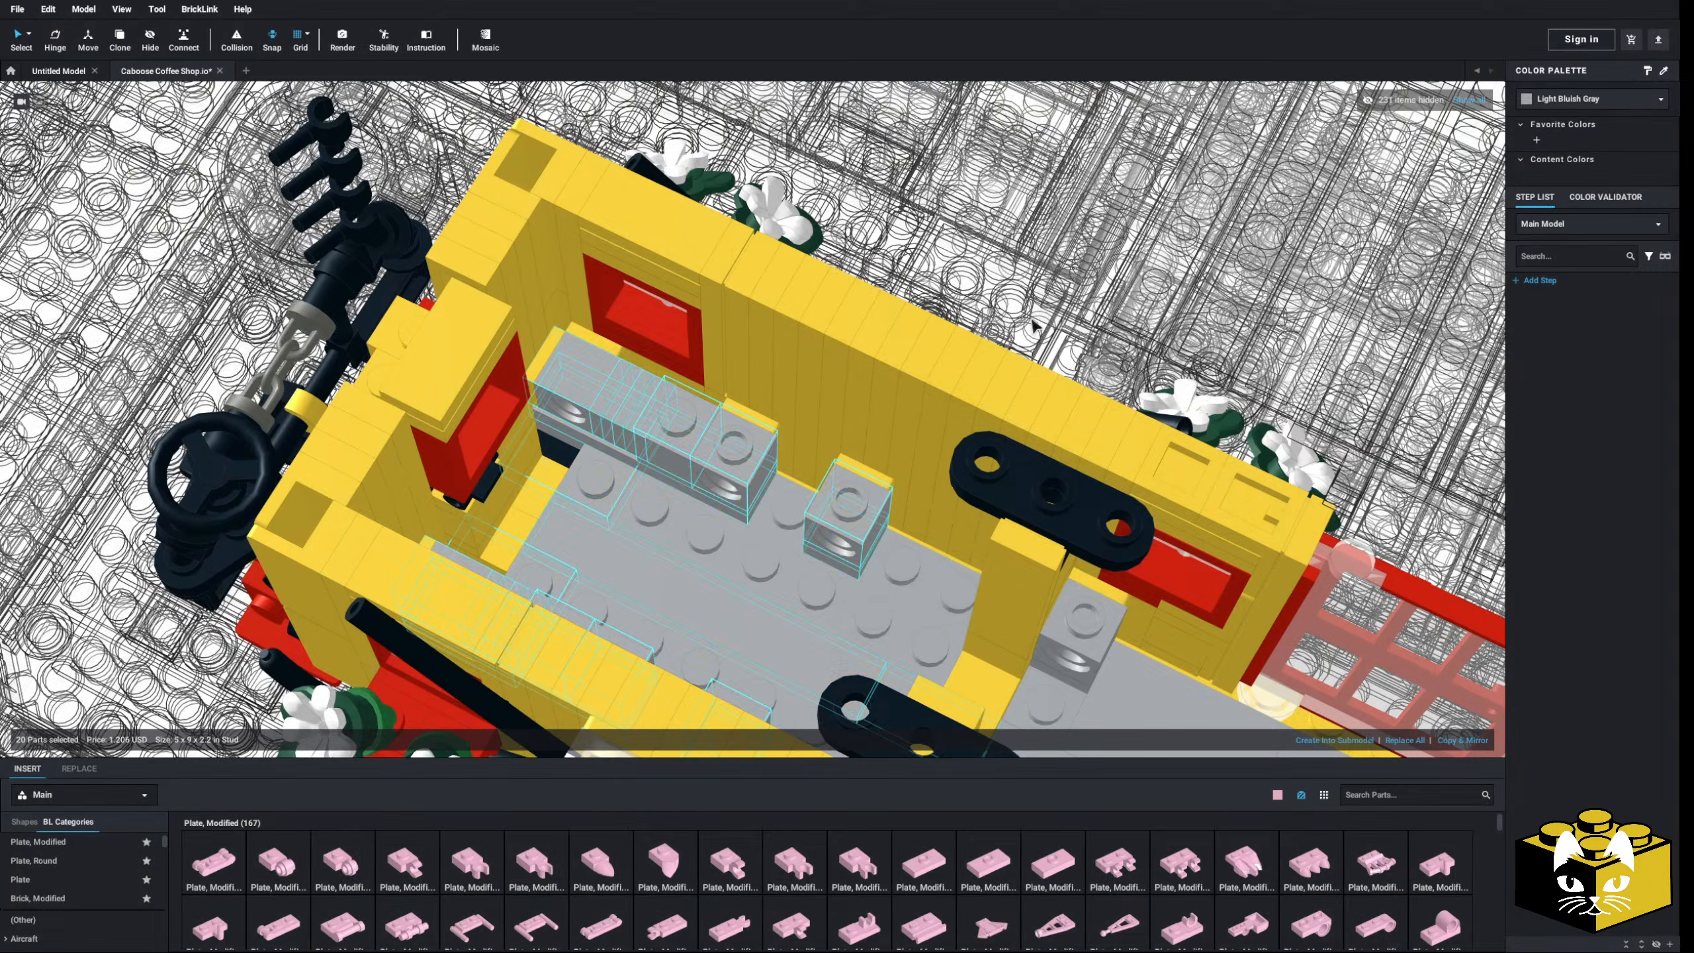
scroll(404, 399, "down", 10)
left_click(402, 394)
right_click_drag(402, 394, 356, 375)
- Look over the gray caboose interior, then exit submodel editing back to the full diorama
scroll(585, 528, "up", 10)
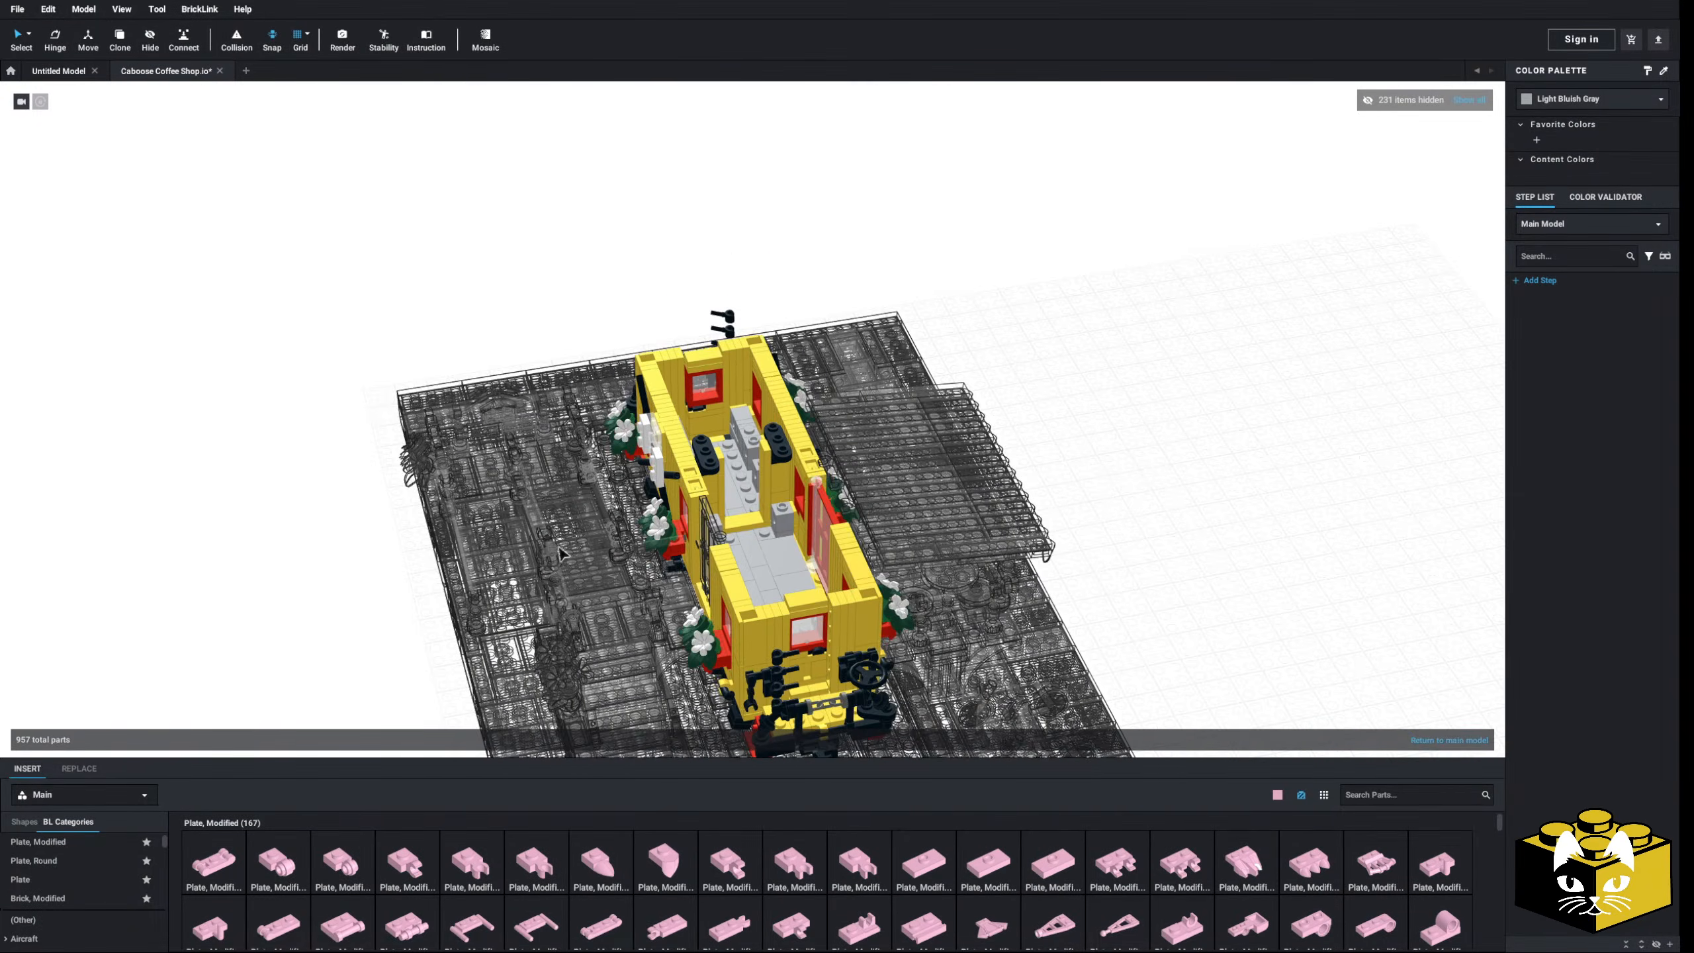
scroll(586, 527, "down", 3)
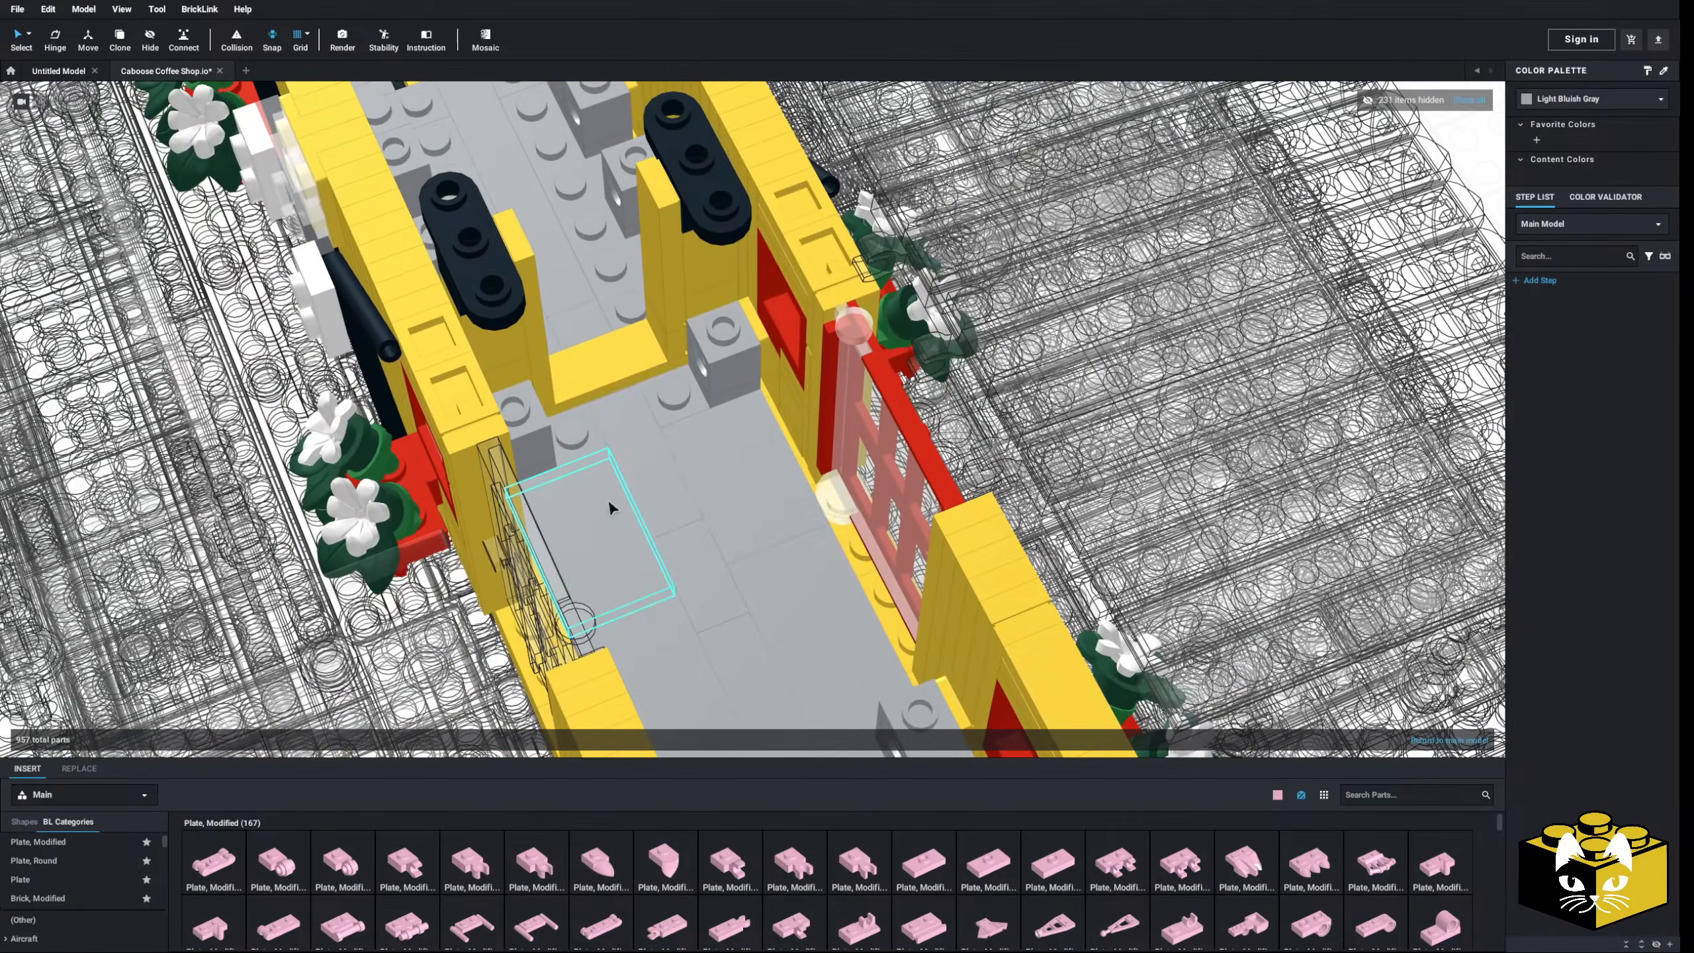
right_click_drag(613, 496, 804, 485)
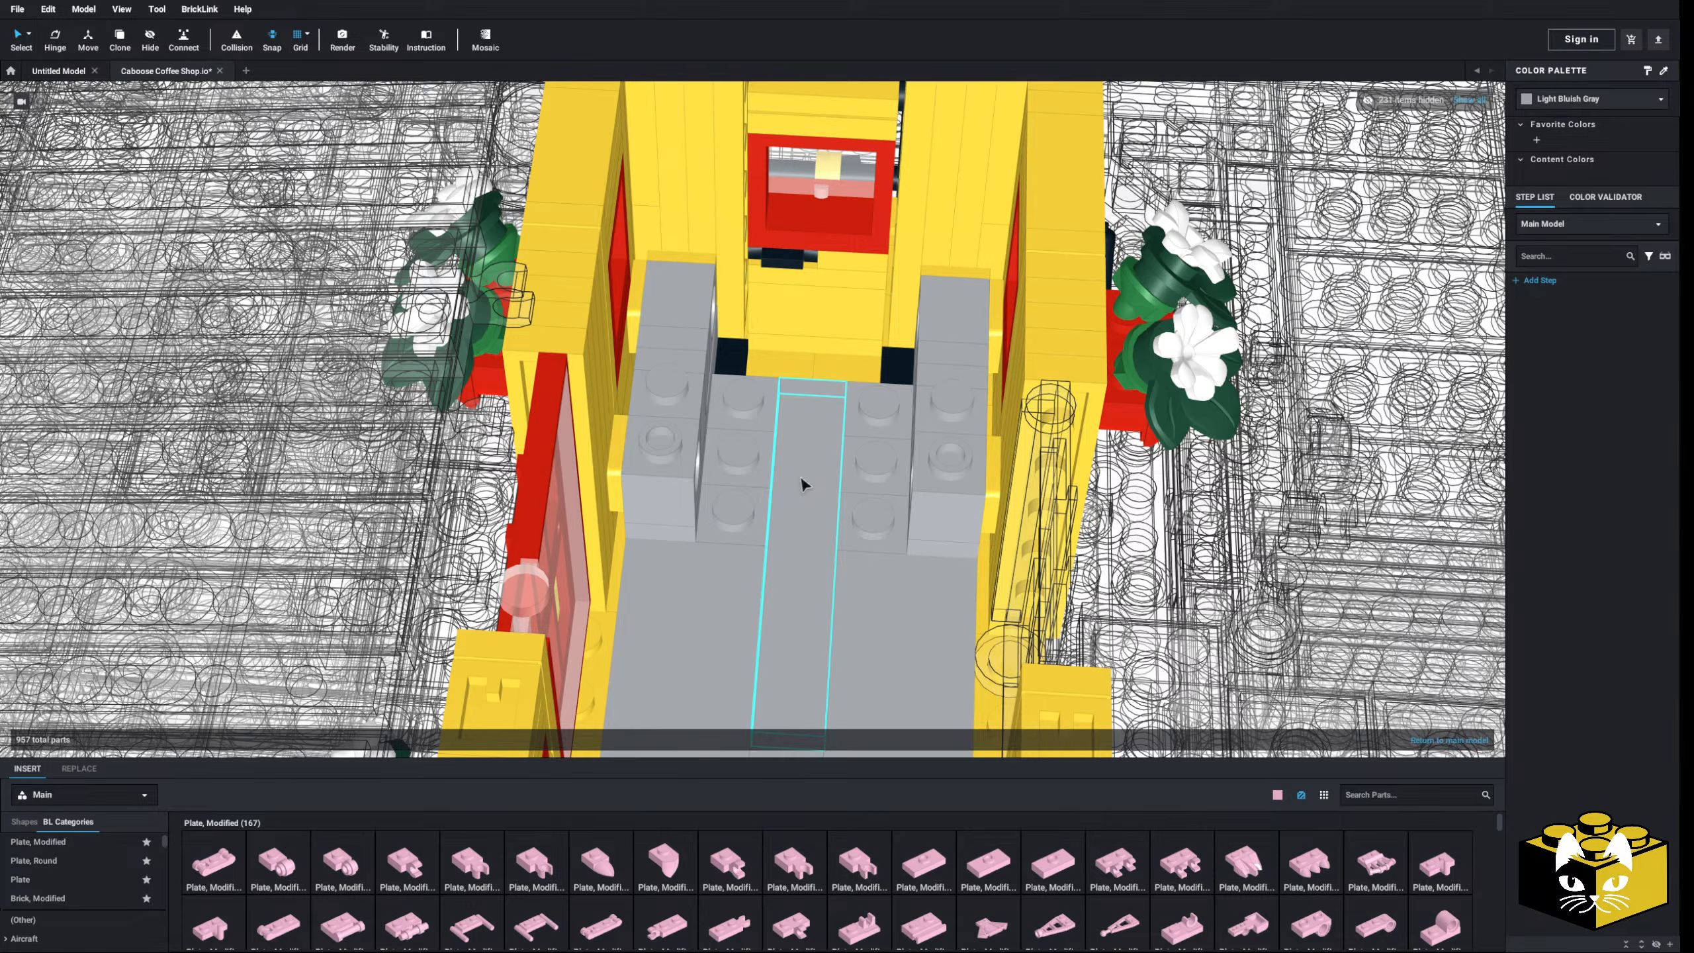
left_click(741, 461)
right_click_drag(741, 461, 799, 499)
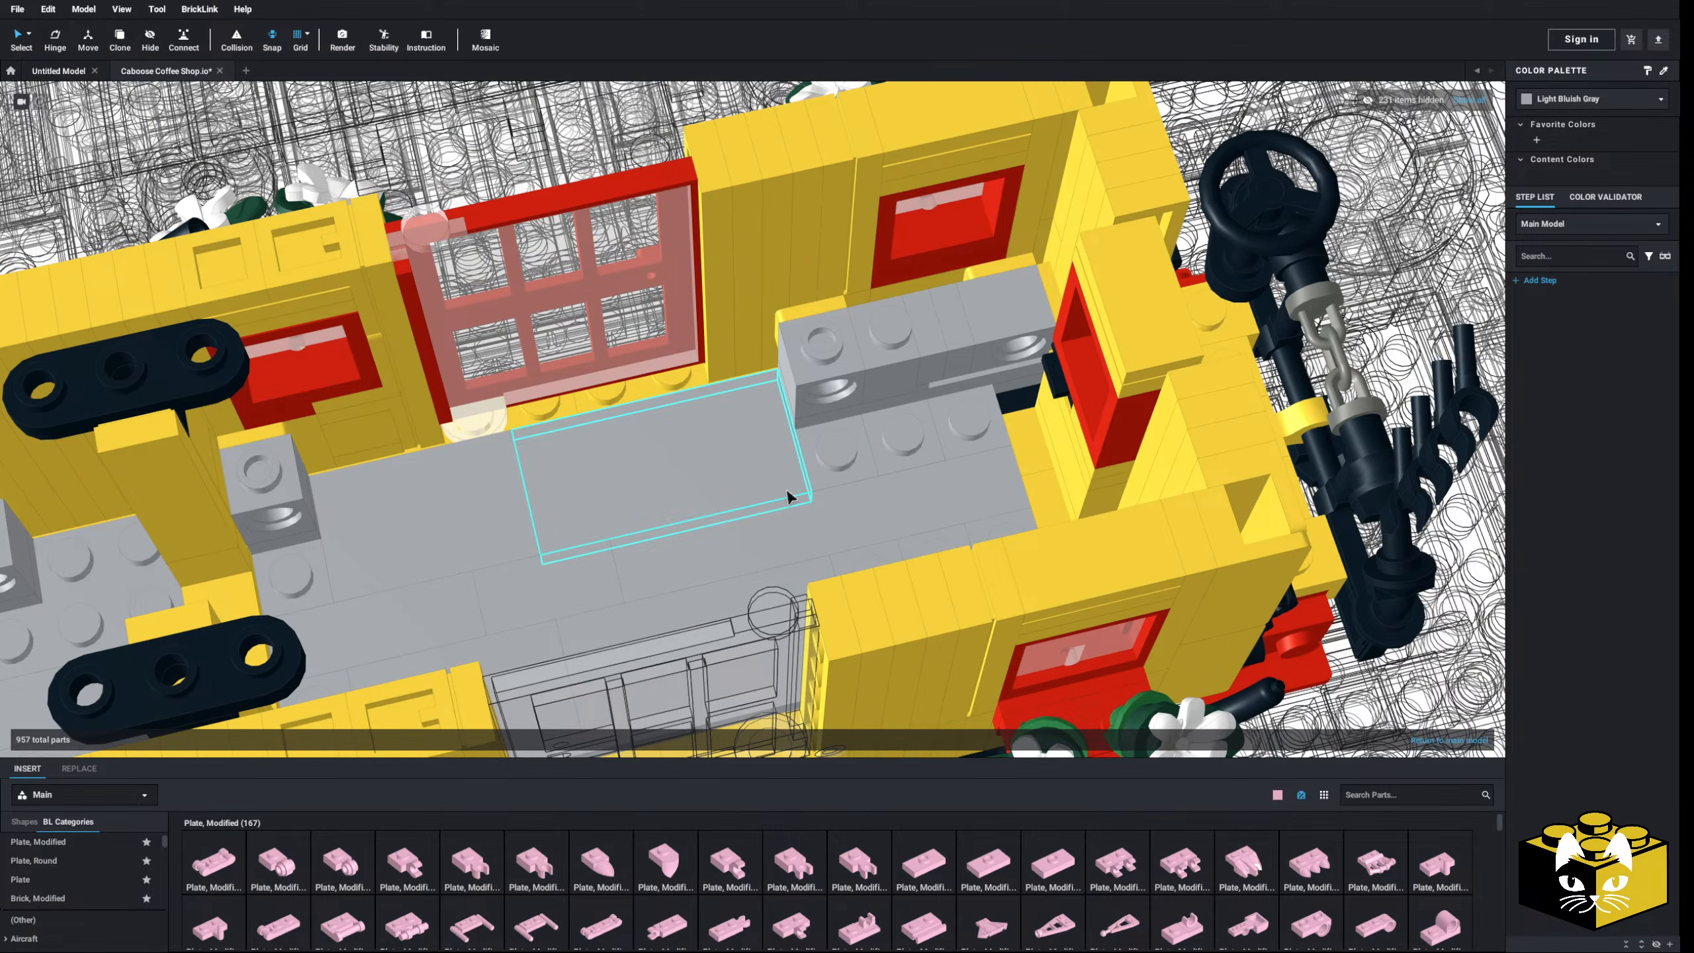
mouse_move(834, 490)
right_mouse_down()
mouse_move(802, 492)
mouse_move(834, 493)
mouse_move(826, 480)
right_mouse_up()
scroll(831, 467, "down", 12)
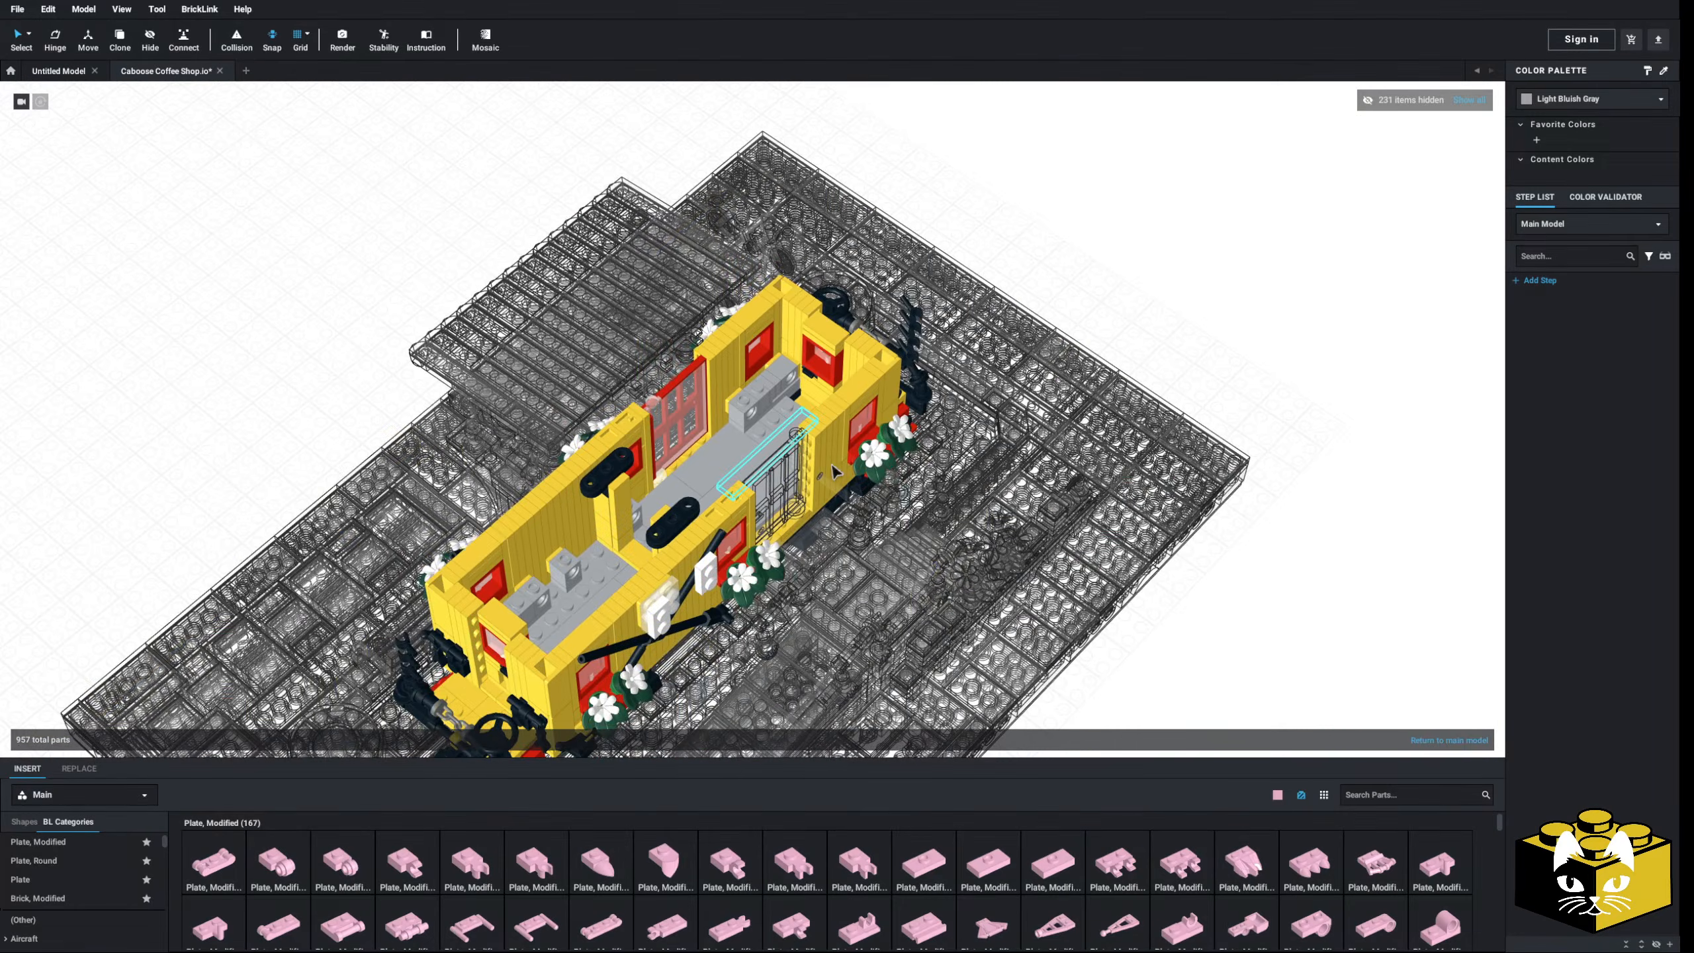
double_click(408, 433)
right_click_drag(413, 432, 594, 399)
scroll(685, 427, "up", 8)
- Copy the terrace stool and open the caboose for editing
right_click(595, 399)
left_click(608, 406)
scroll(611, 411, "down", 8)
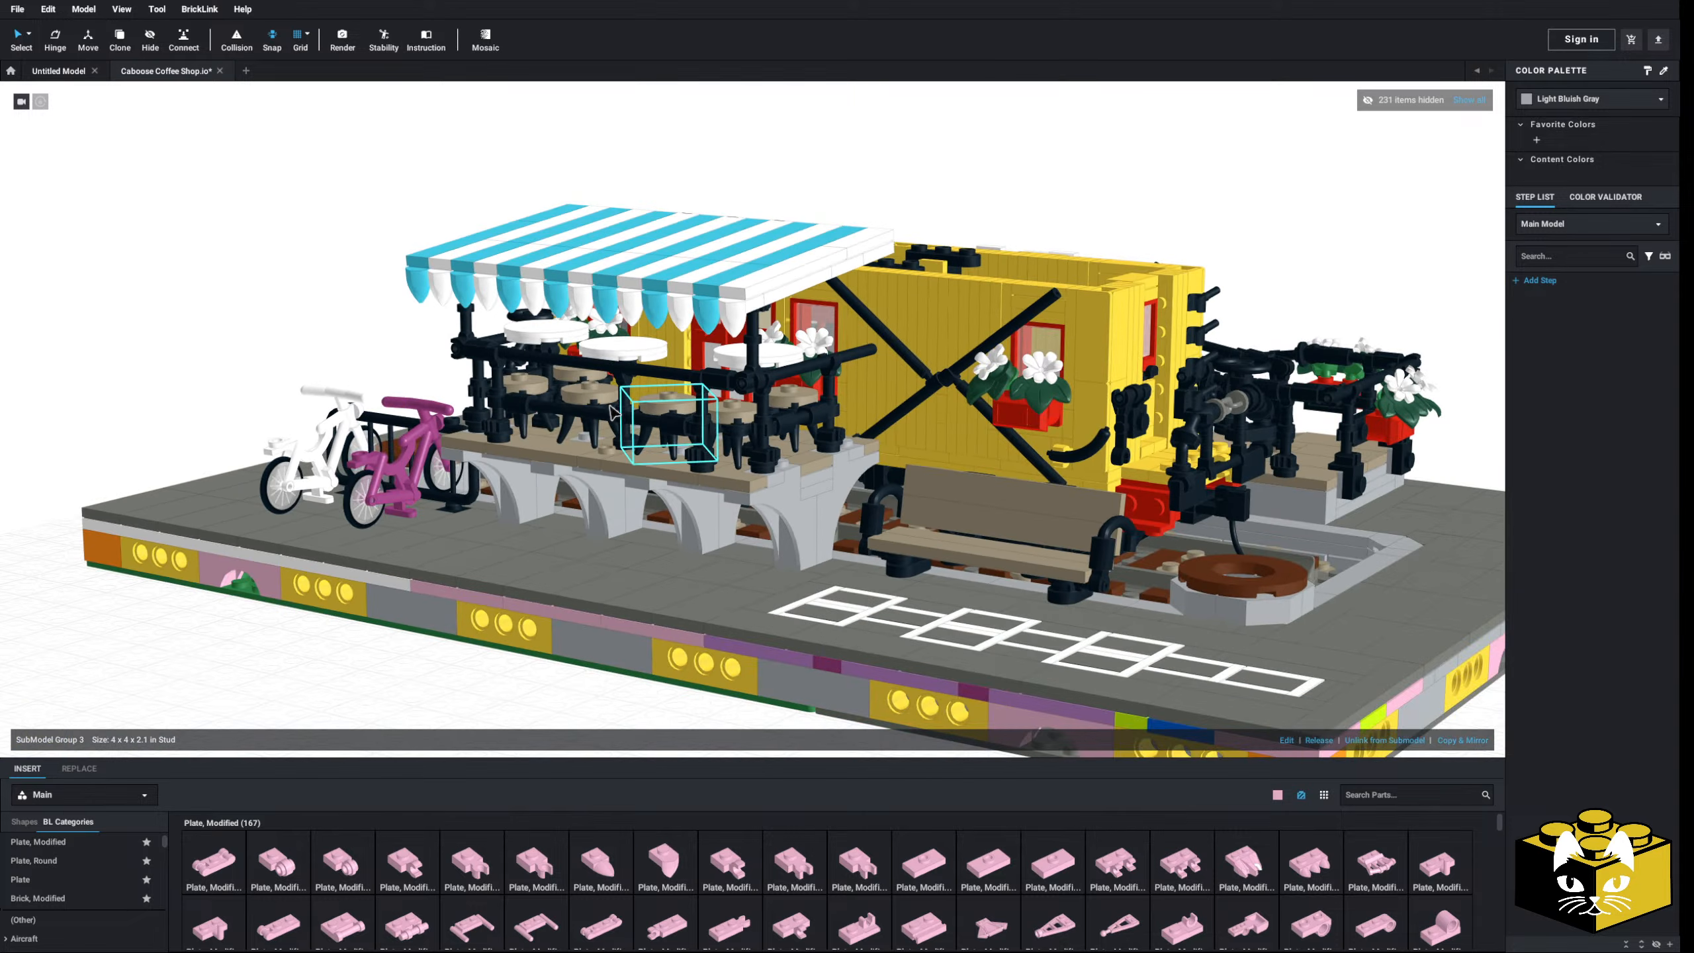
scroll(694, 494, "up", 4)
right_click_drag(867, 387, 661, 484)
double_click(978, 420)
scroll(1026, 402, "down", 5)
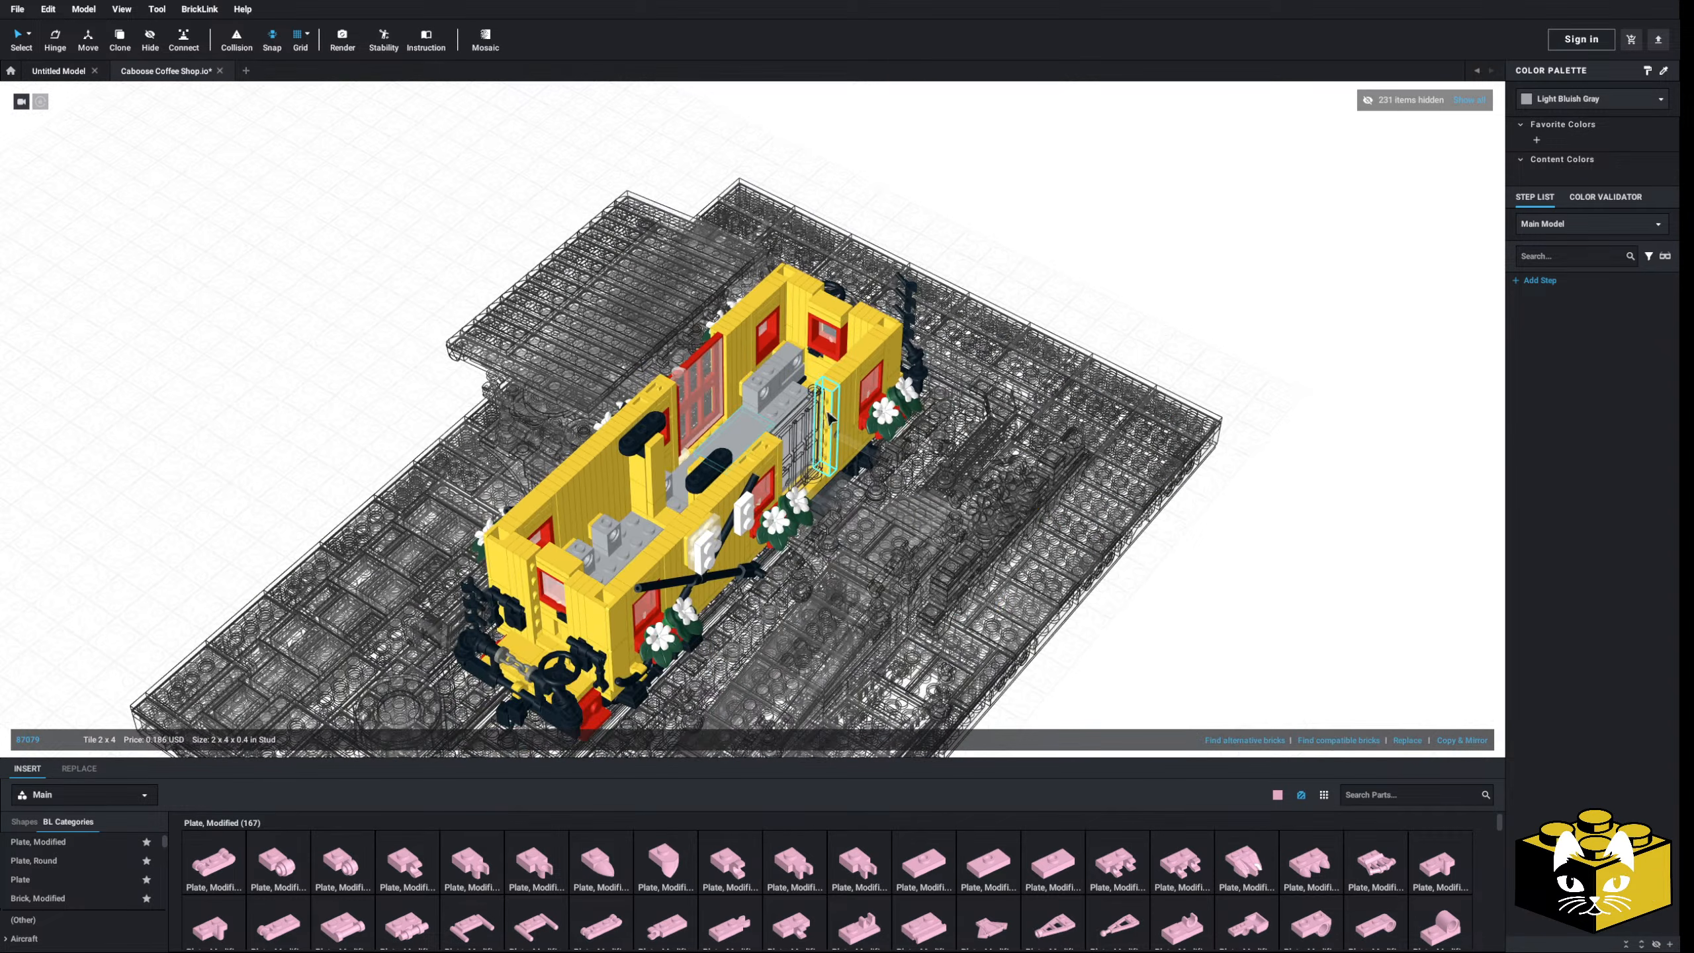
right_click_drag(834, 424, 783, 401)
scroll(783, 401, "up", 7)
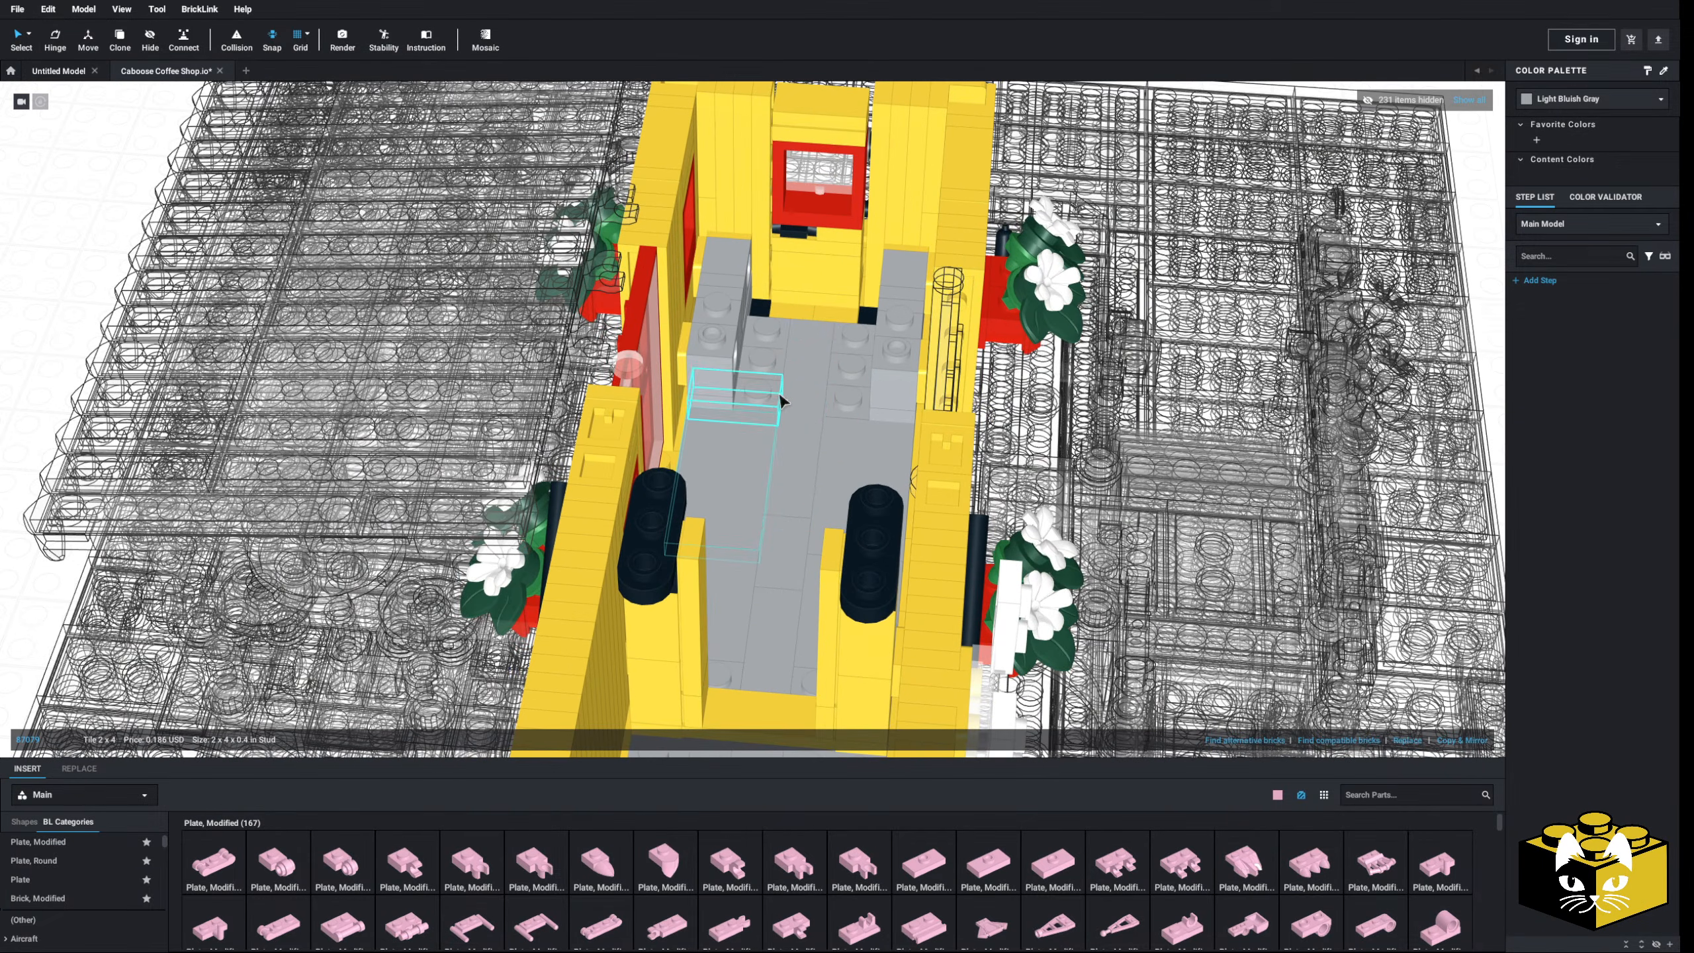
- Paste the stool into the caboose, rotate it twice, and drop it on the floor
right_click(1111, 354)
left_click(1135, 394)
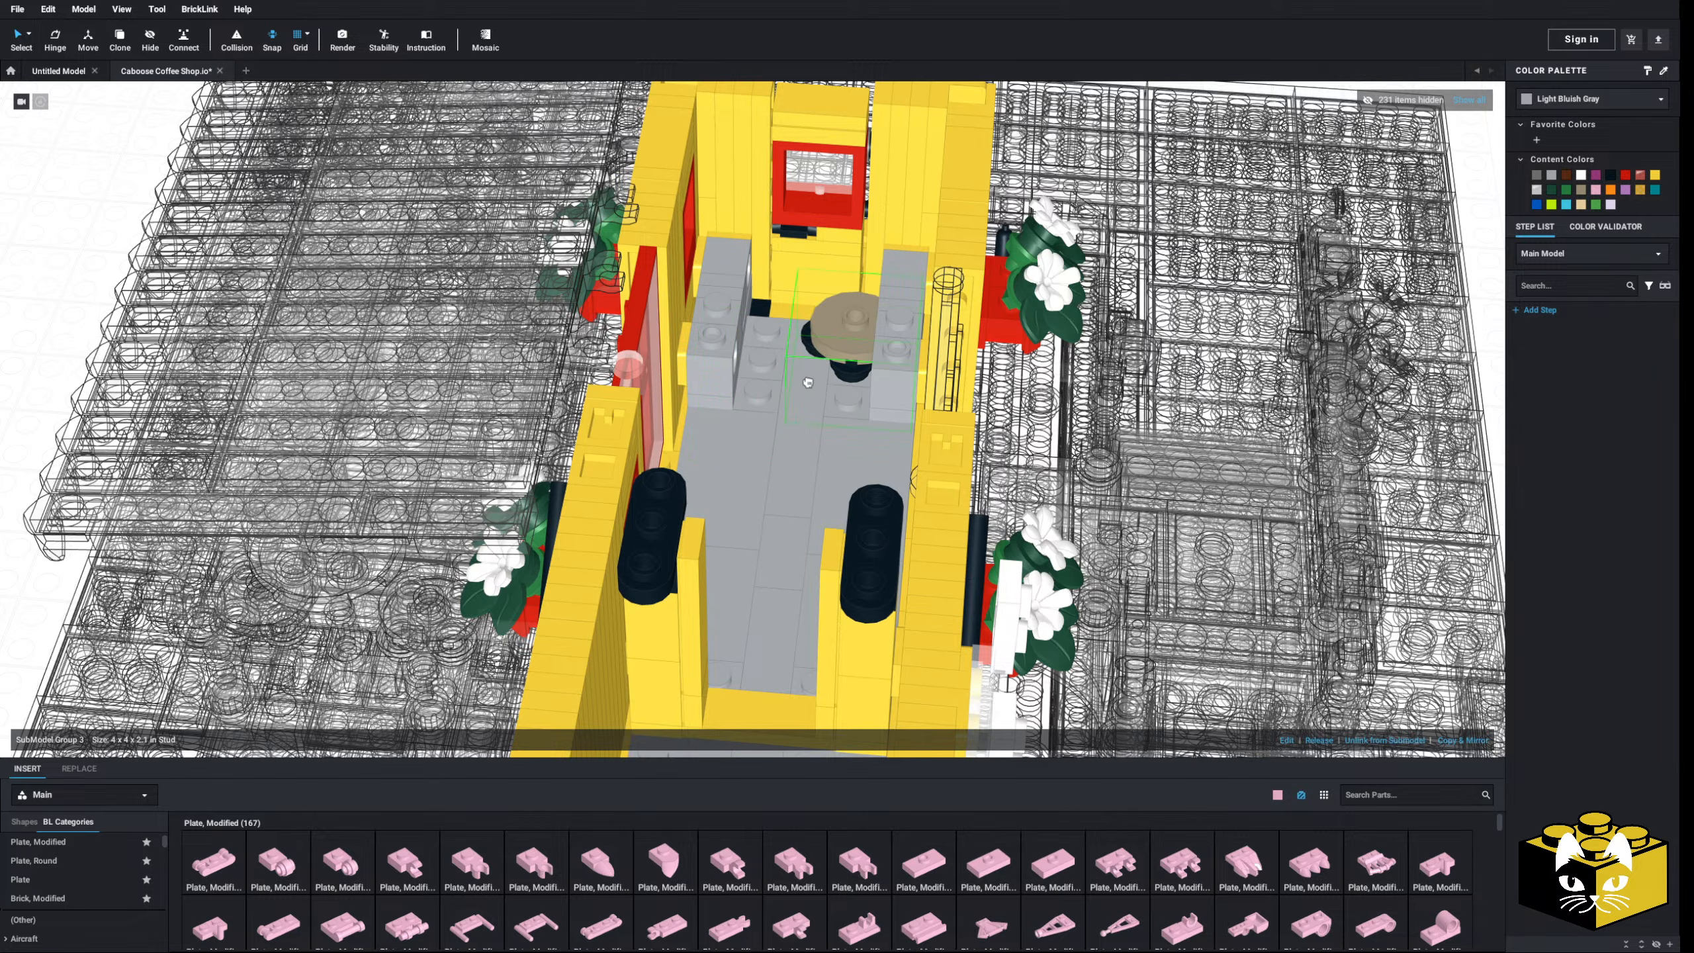
key("Right")
right_click_drag(734, 462, 711, 389)
key("Right")
left_click(735, 392)
scroll(711, 389, "up", 4)
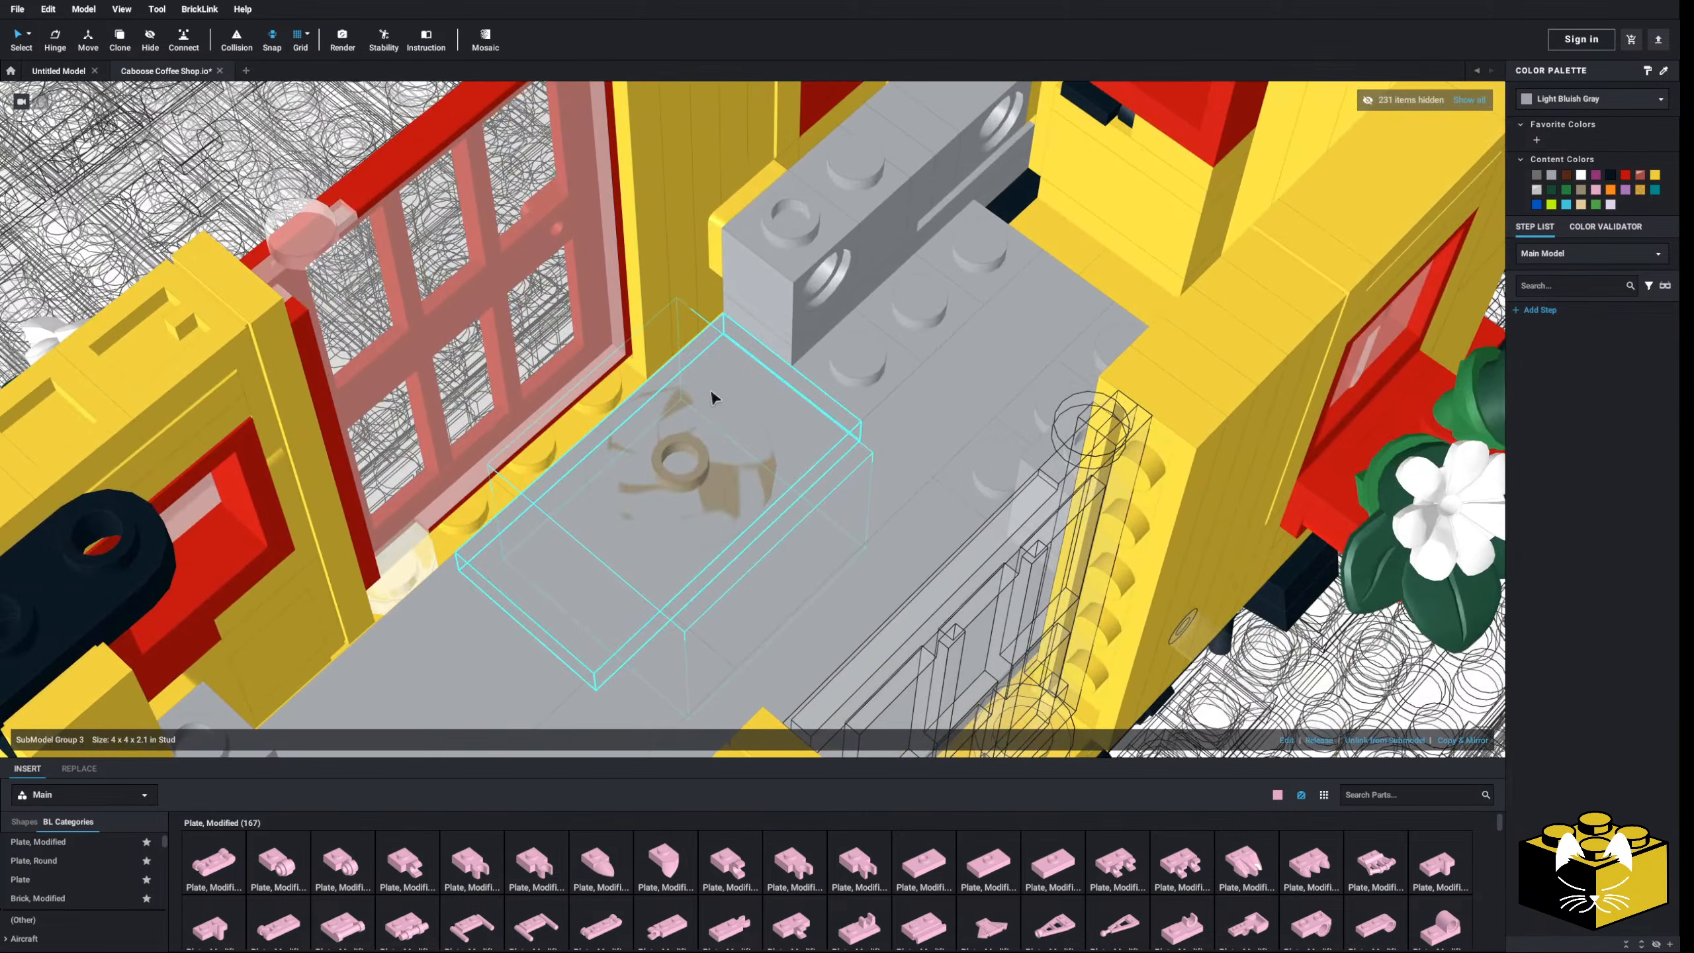
- With the Move tool, raise the first stool out of the floor and slide it toward the wall
left_click(94, 42)
middle_click_drag(736, 337, 744, 296)
left_click_drag(683, 428, 672, 335)
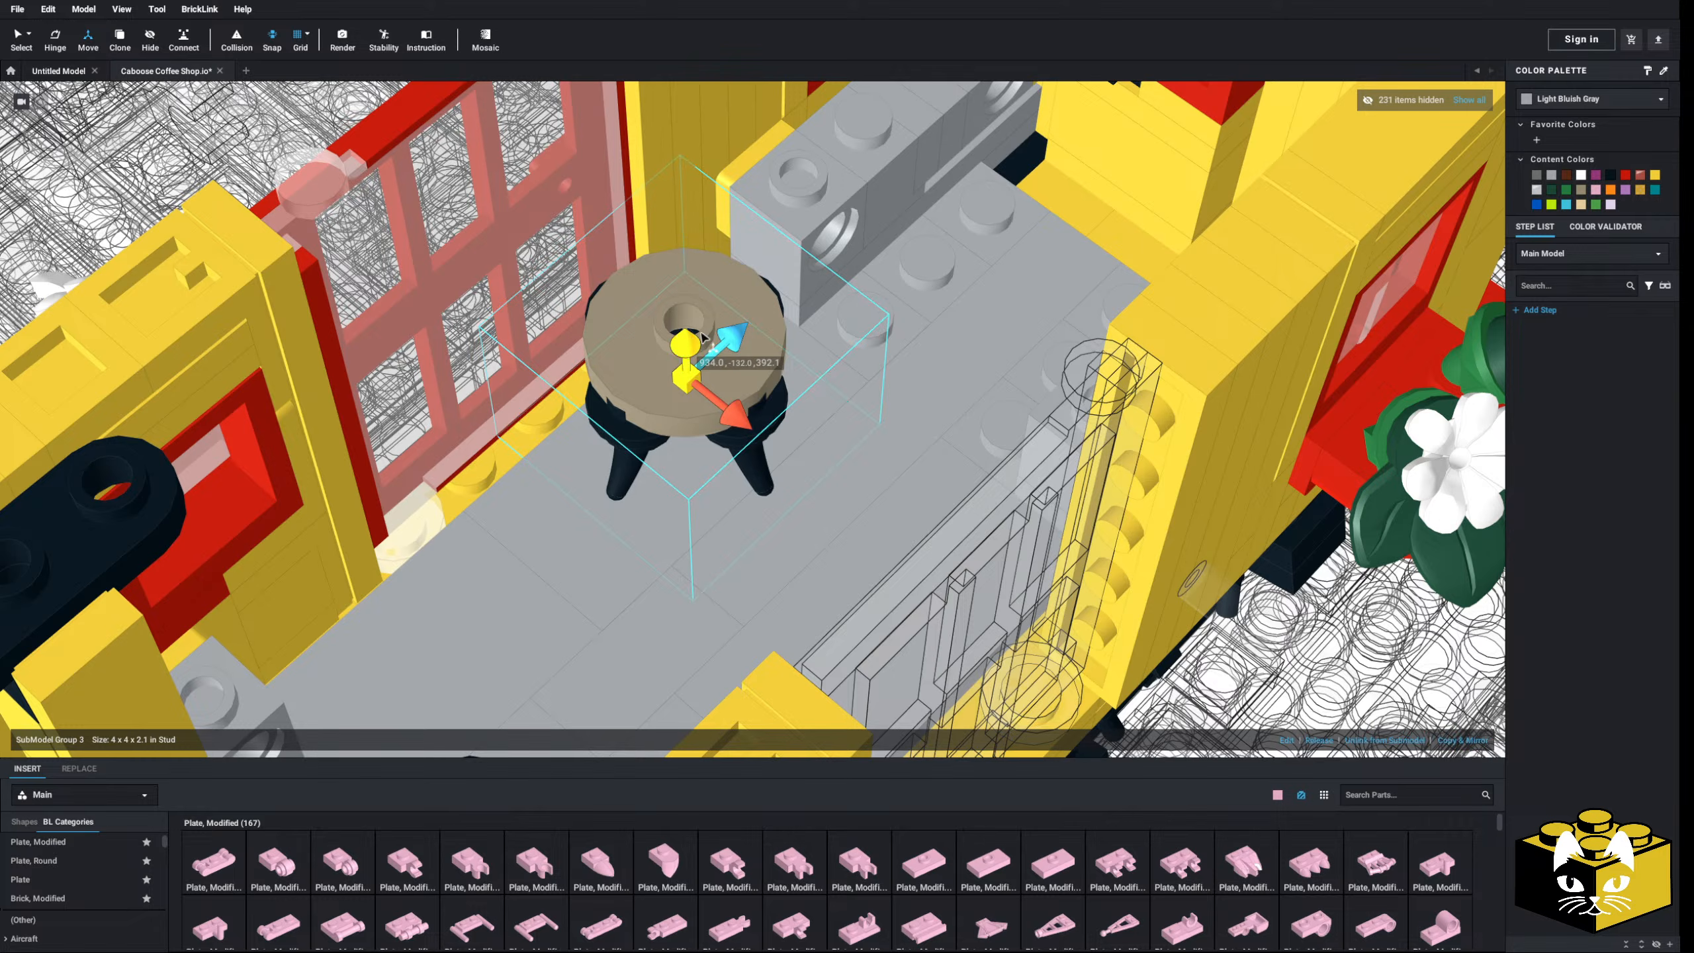
mouse_move(700, 332)
right_mouse_down()
mouse_move(715, 329)
mouse_move(691, 335)
right_mouse_up()
middle_click_drag(691, 335, 632, 332)
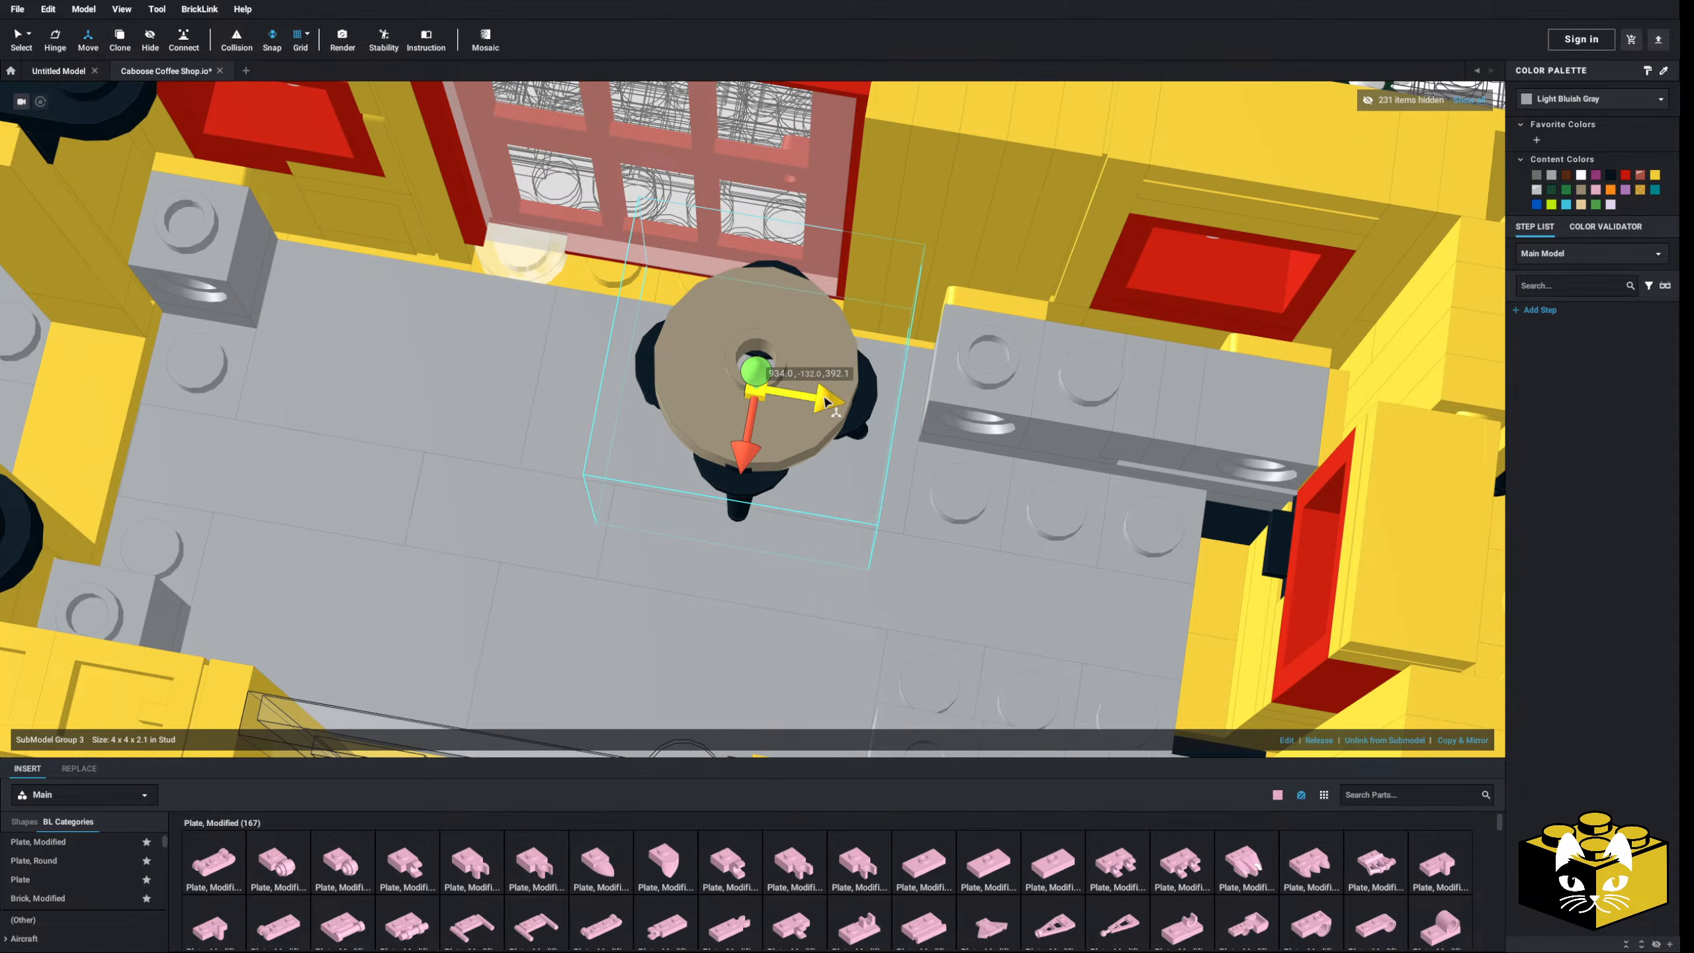
left_click_drag(830, 400, 885, 413)
right_click_drag(884, 413, 845, 366)
- Paste a second copy of the stool beside the first
scroll(845, 365, "down", 3)
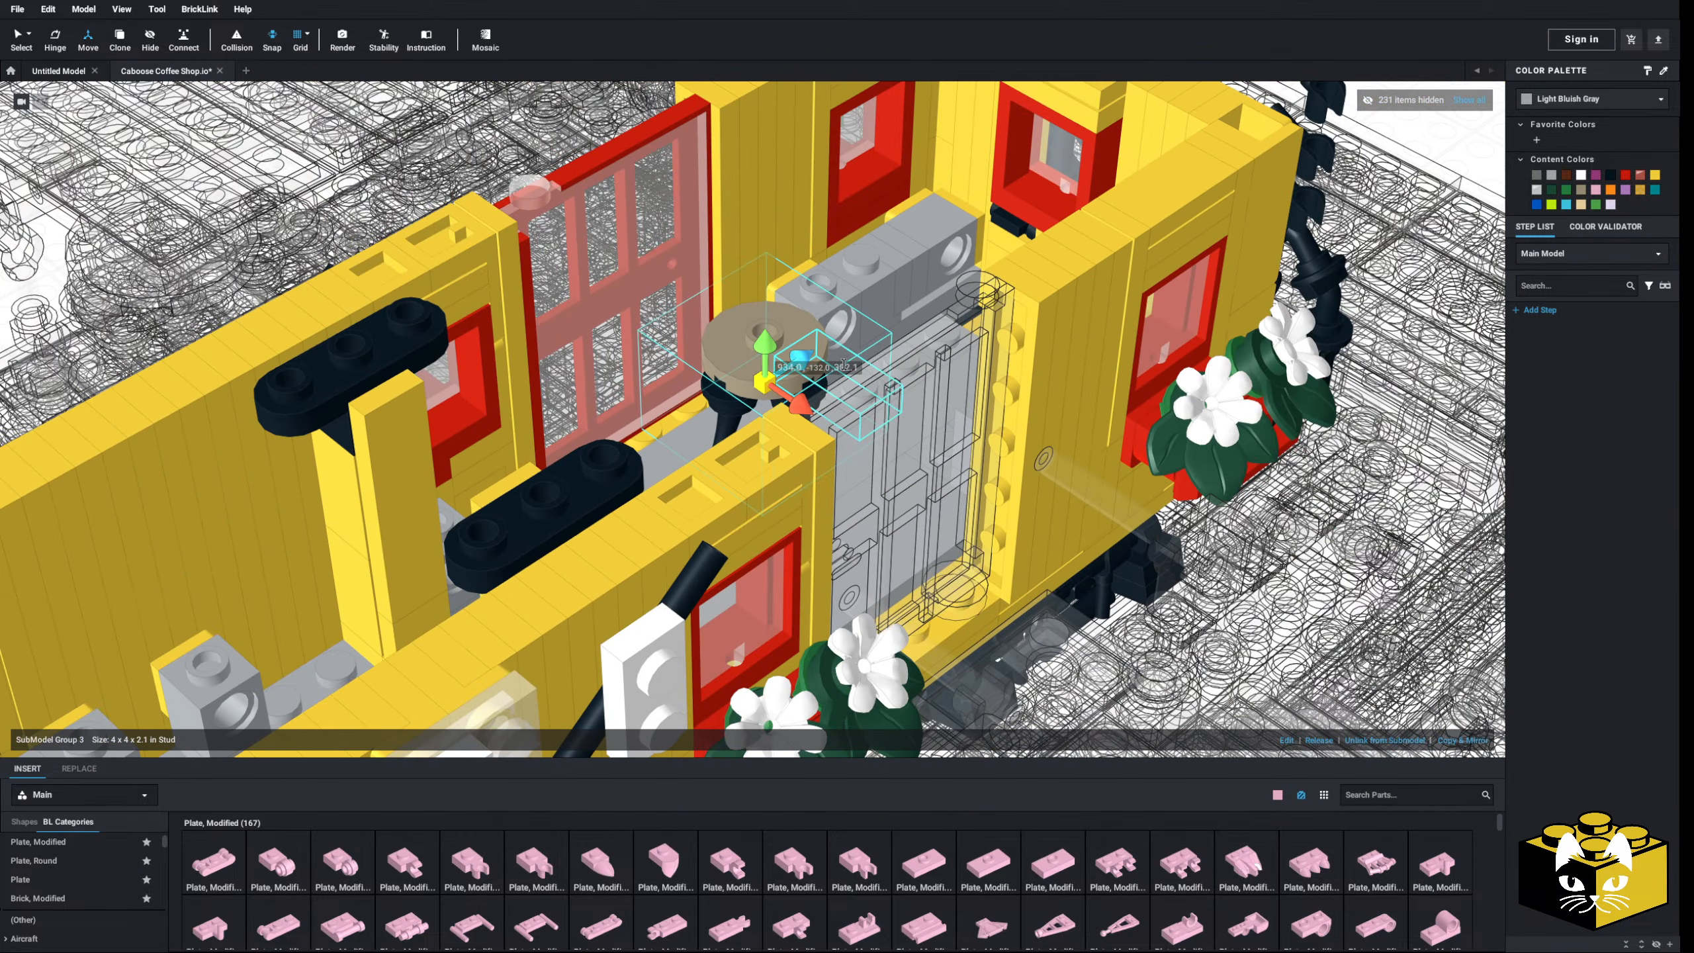
middle_click_drag(913, 333, 824, 385)
right_click_drag(824, 384, 762, 388)
scroll(768, 388, "up", 5)
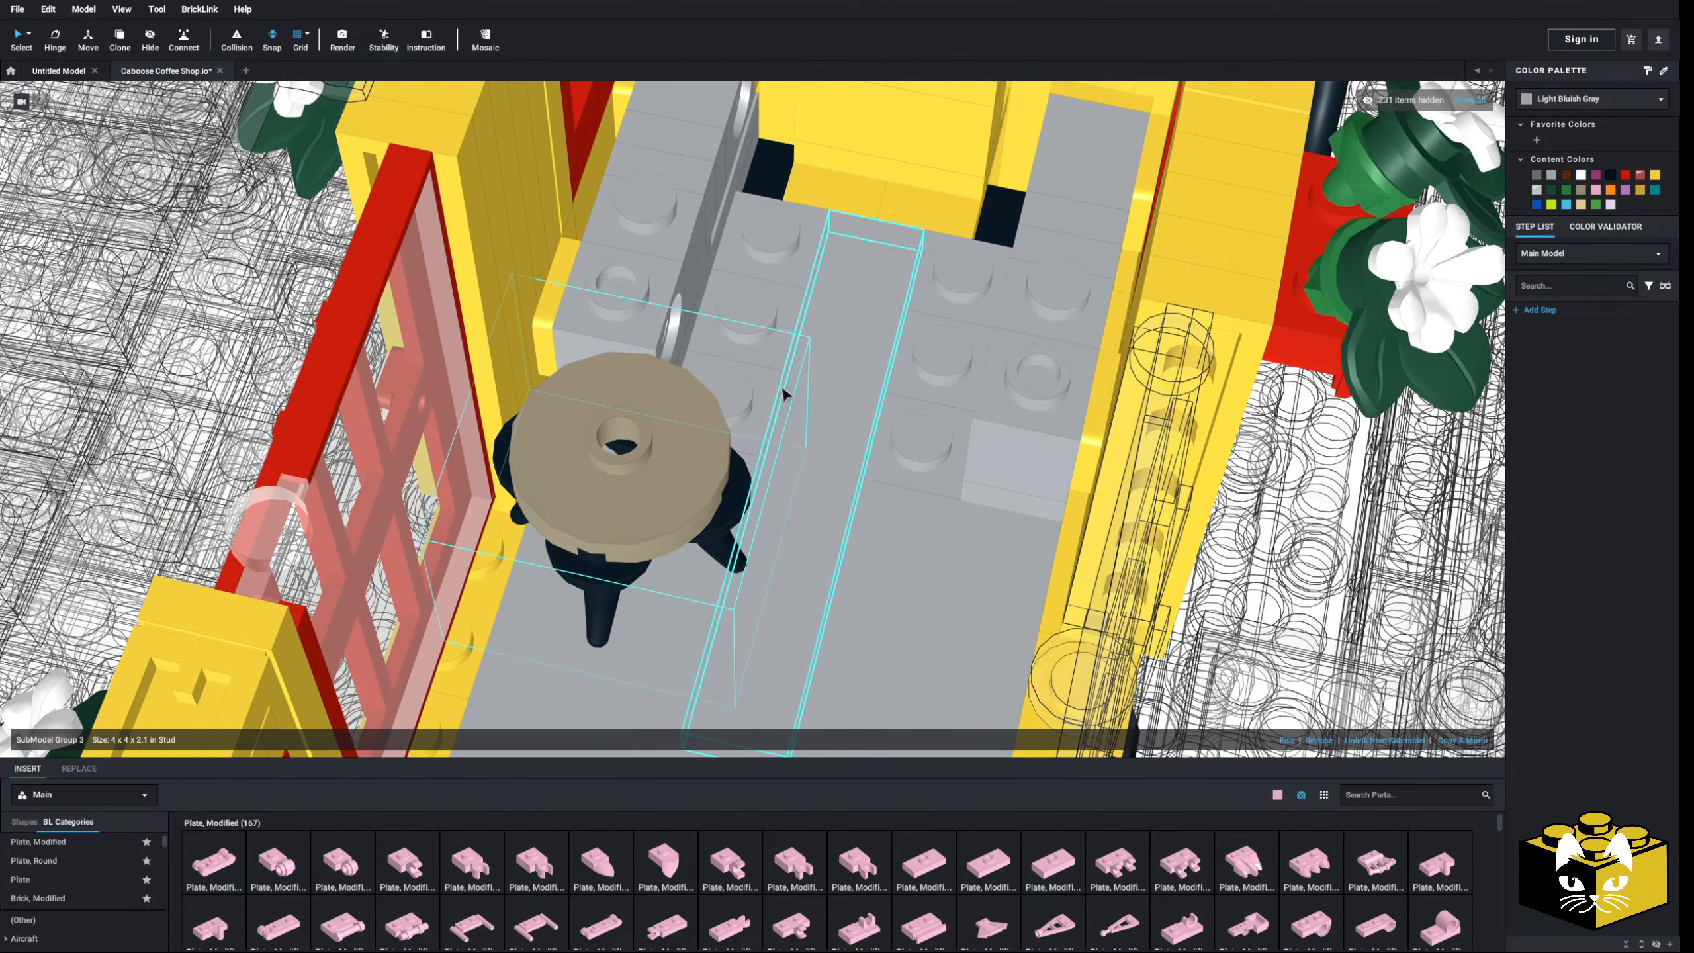
scroll(758, 364, "down", 5)
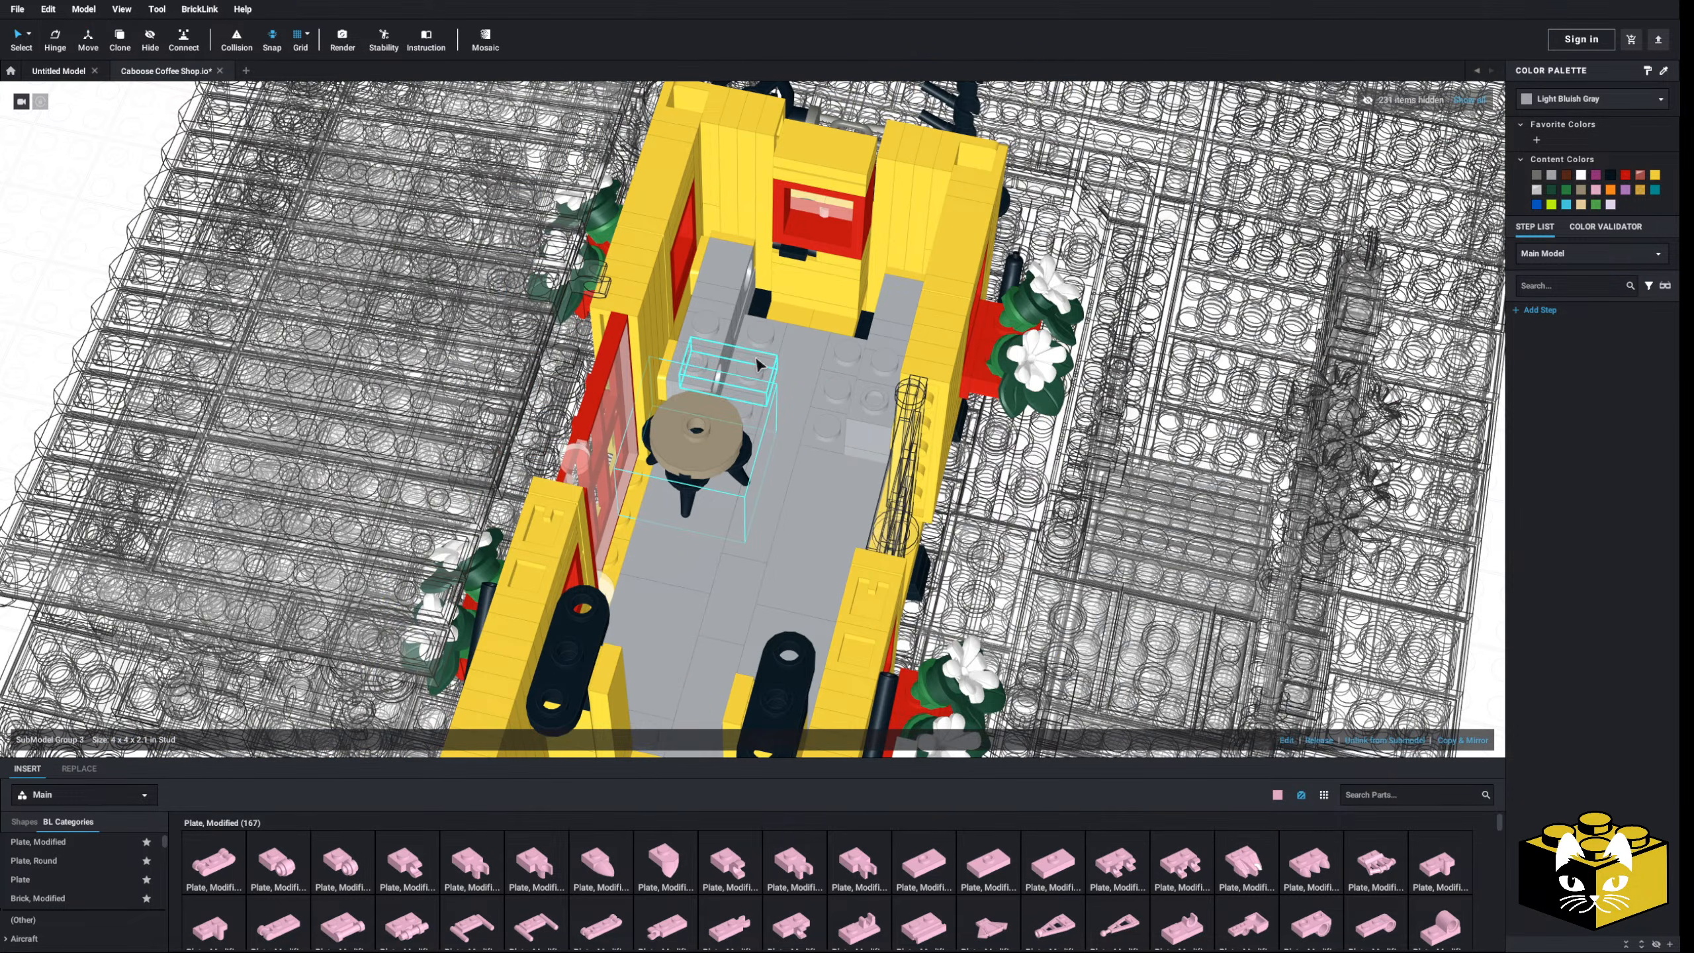
right_click_drag(759, 364, 856, 365)
scroll(729, 364, "up", 5)
scroll(840, 360, "down", 5)
scroll(856, 365, "down", 3)
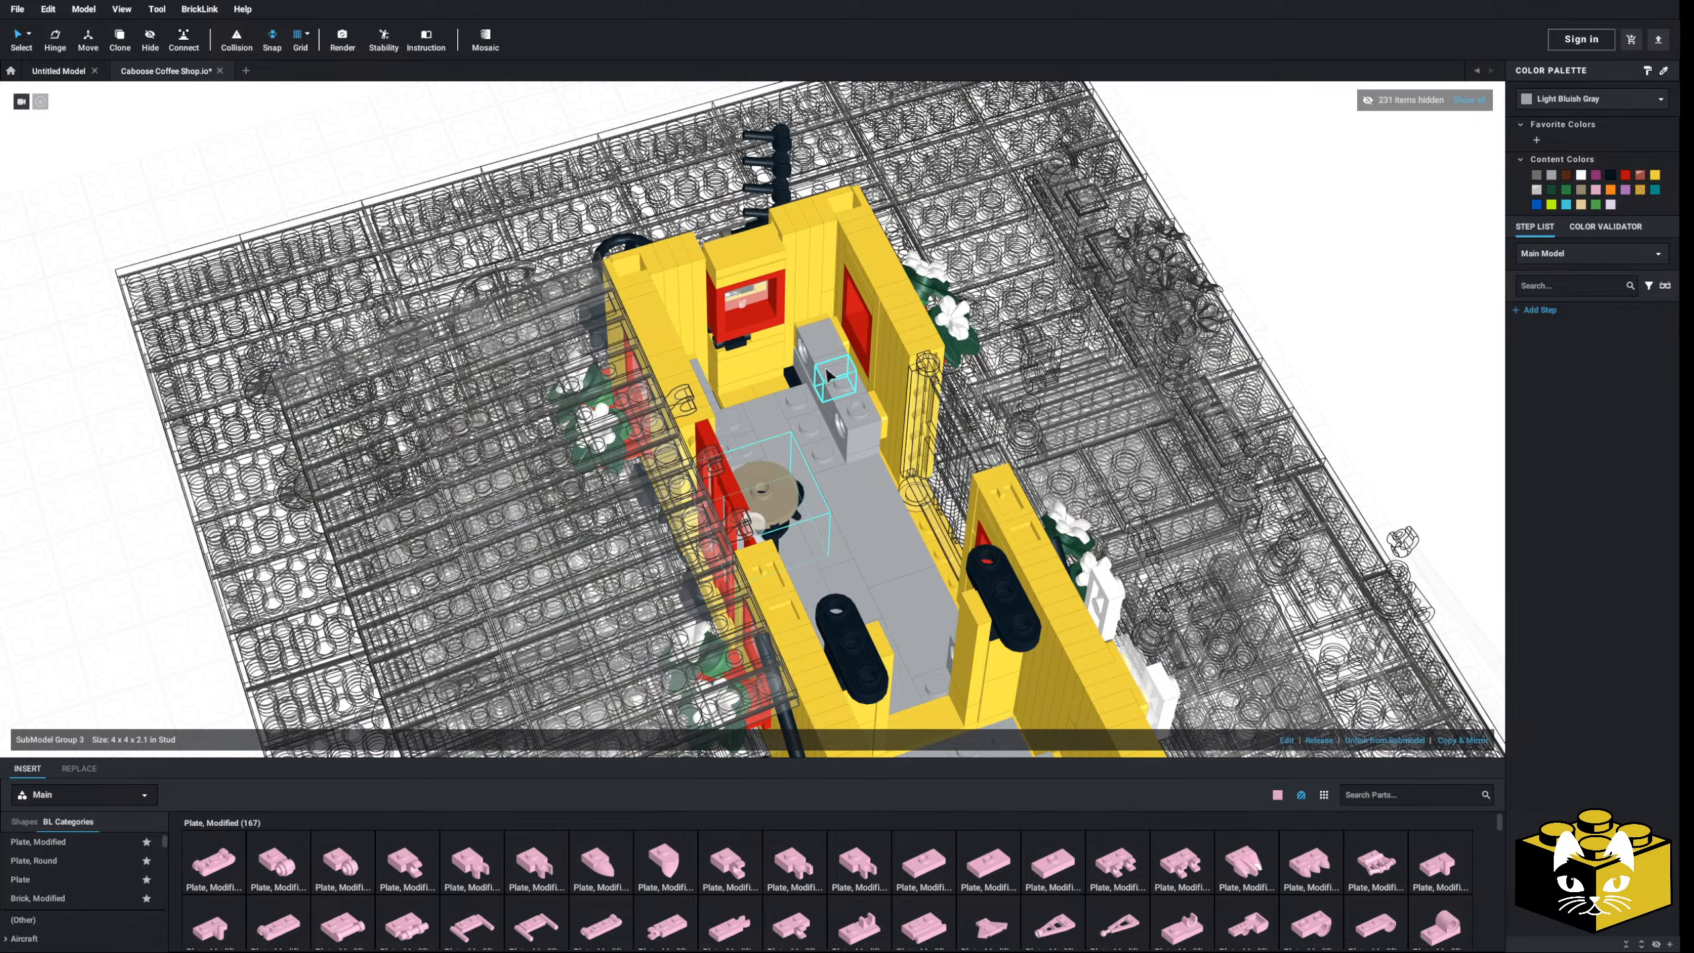
right_click(827, 374)
left_click(836, 387)
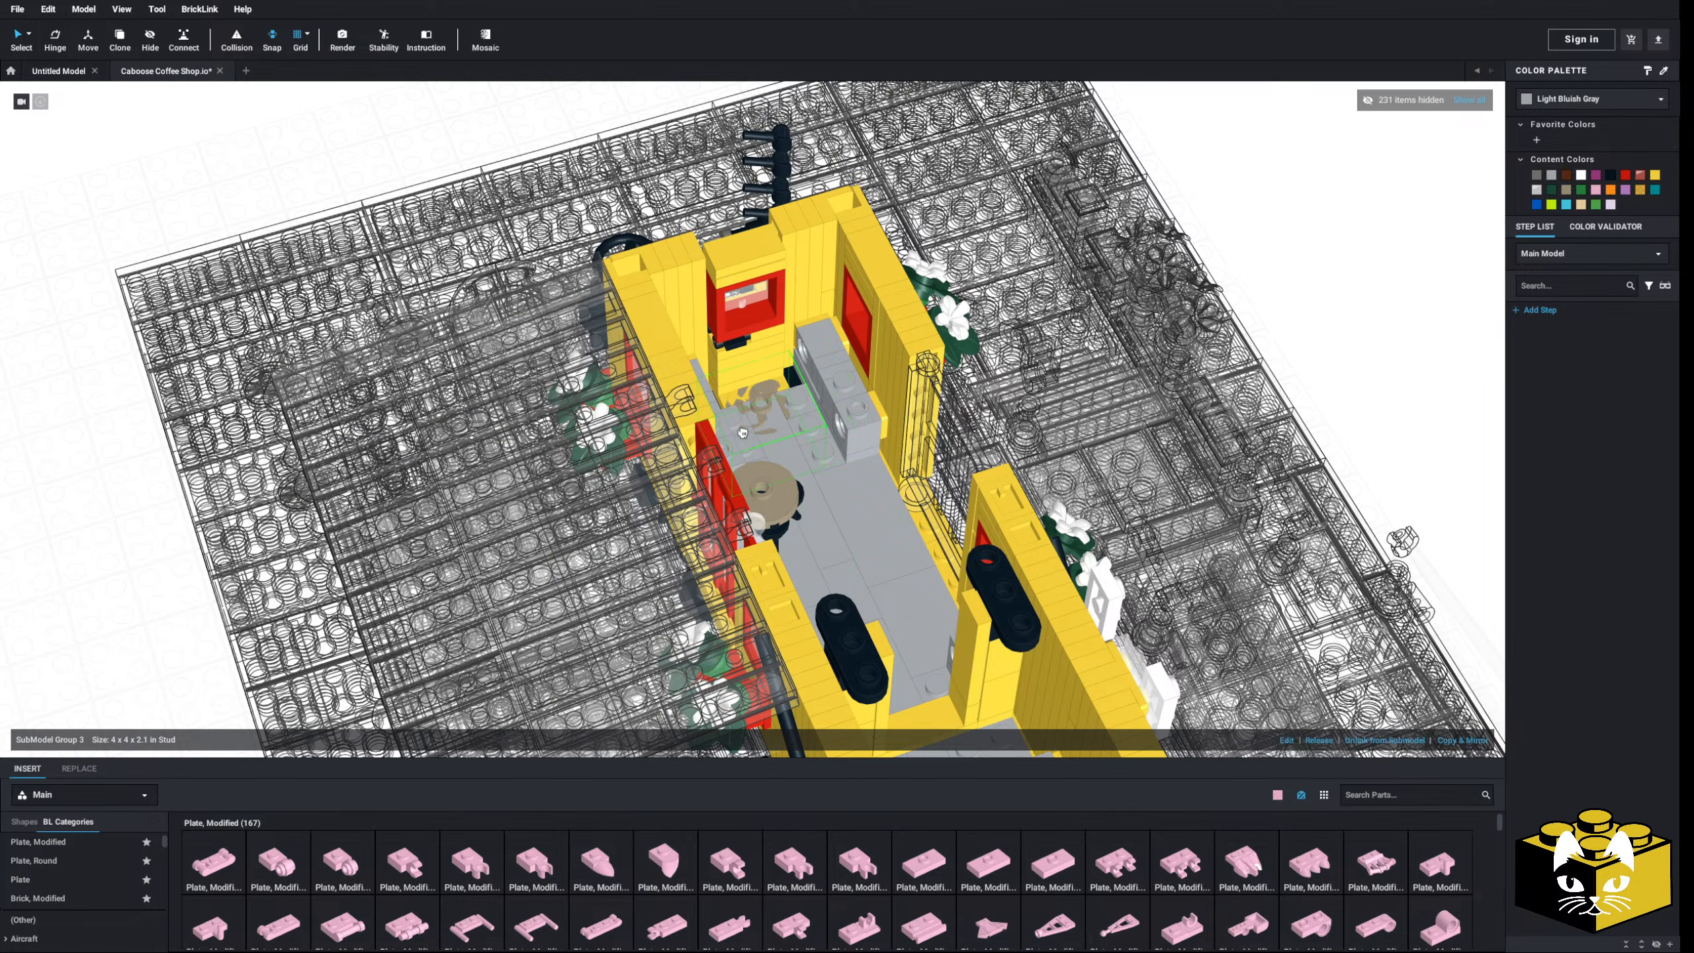
- Raise the second stool out of the floor to match the first stool's height
scroll(748, 434, "up", 6)
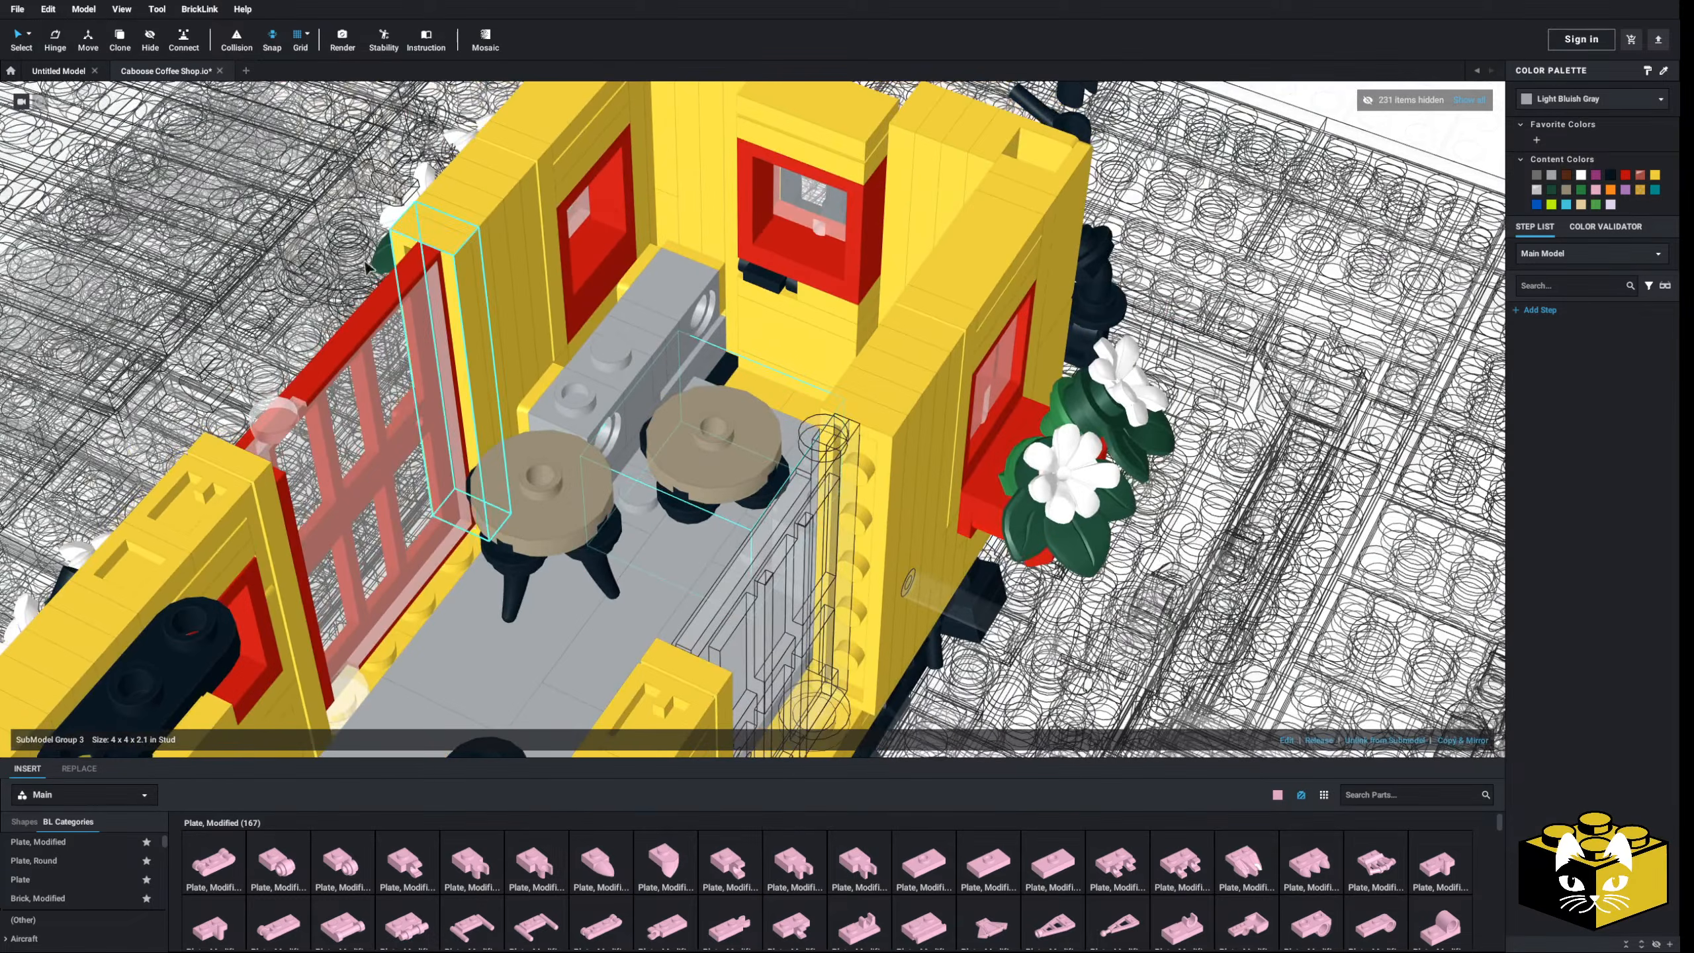
right_click_drag(664, 334, 731, 327)
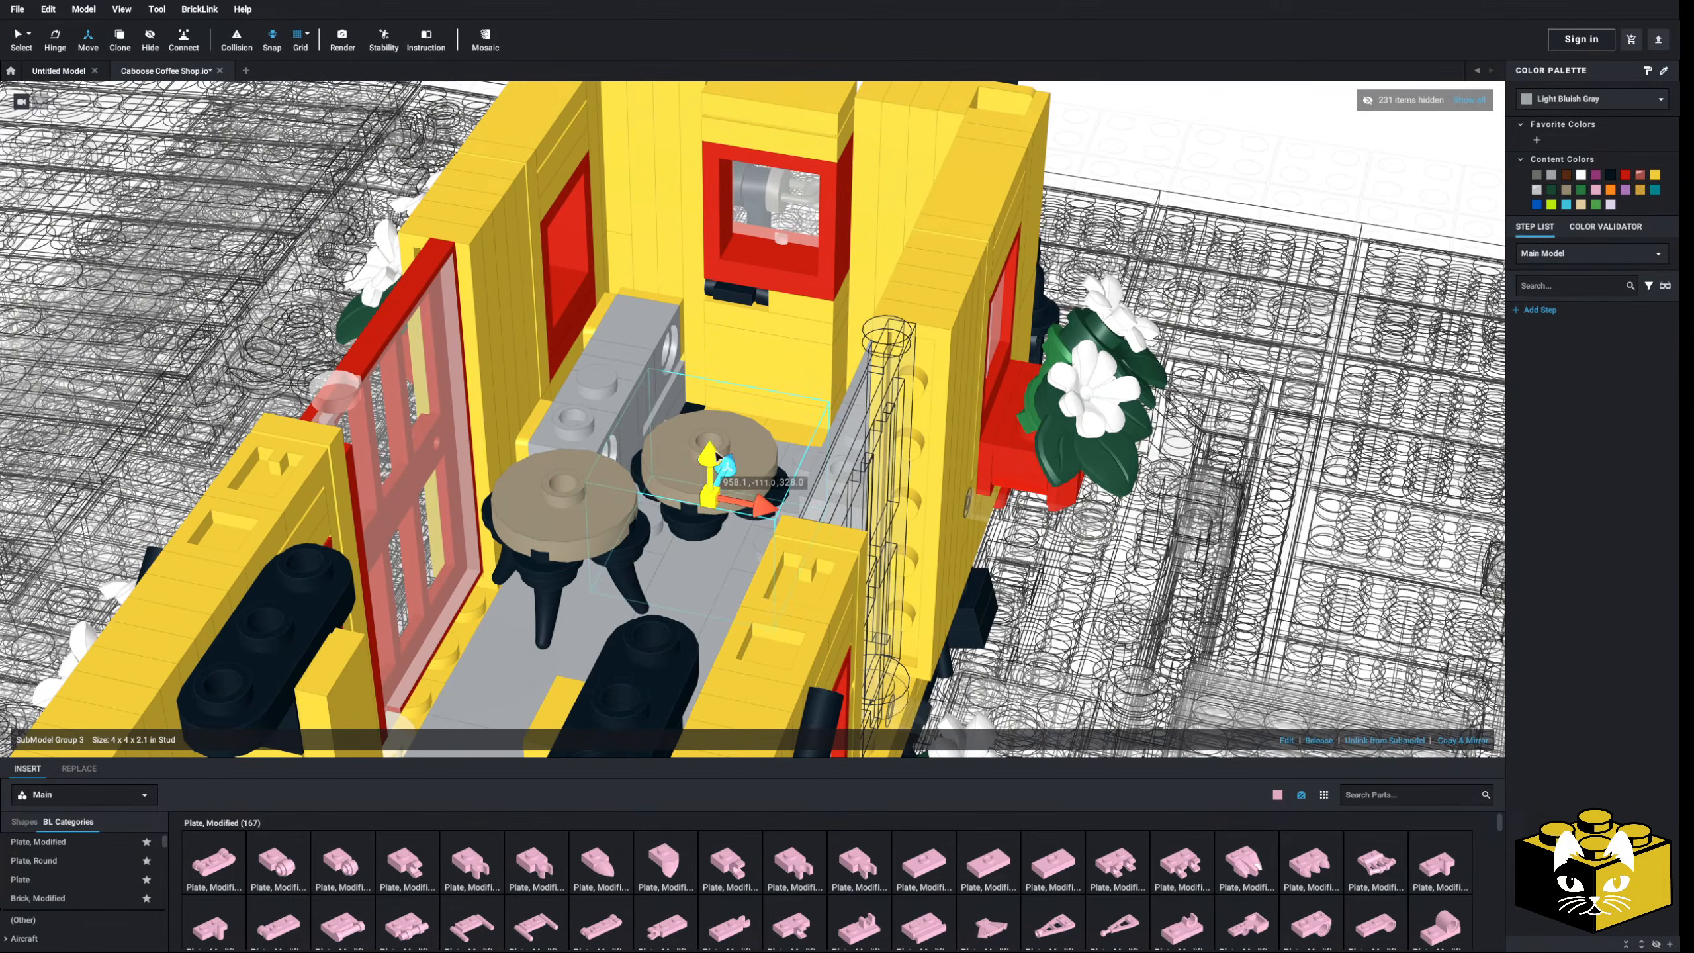
left_click_drag(717, 458, 713, 392)
right_click_drag(740, 387, 858, 419)
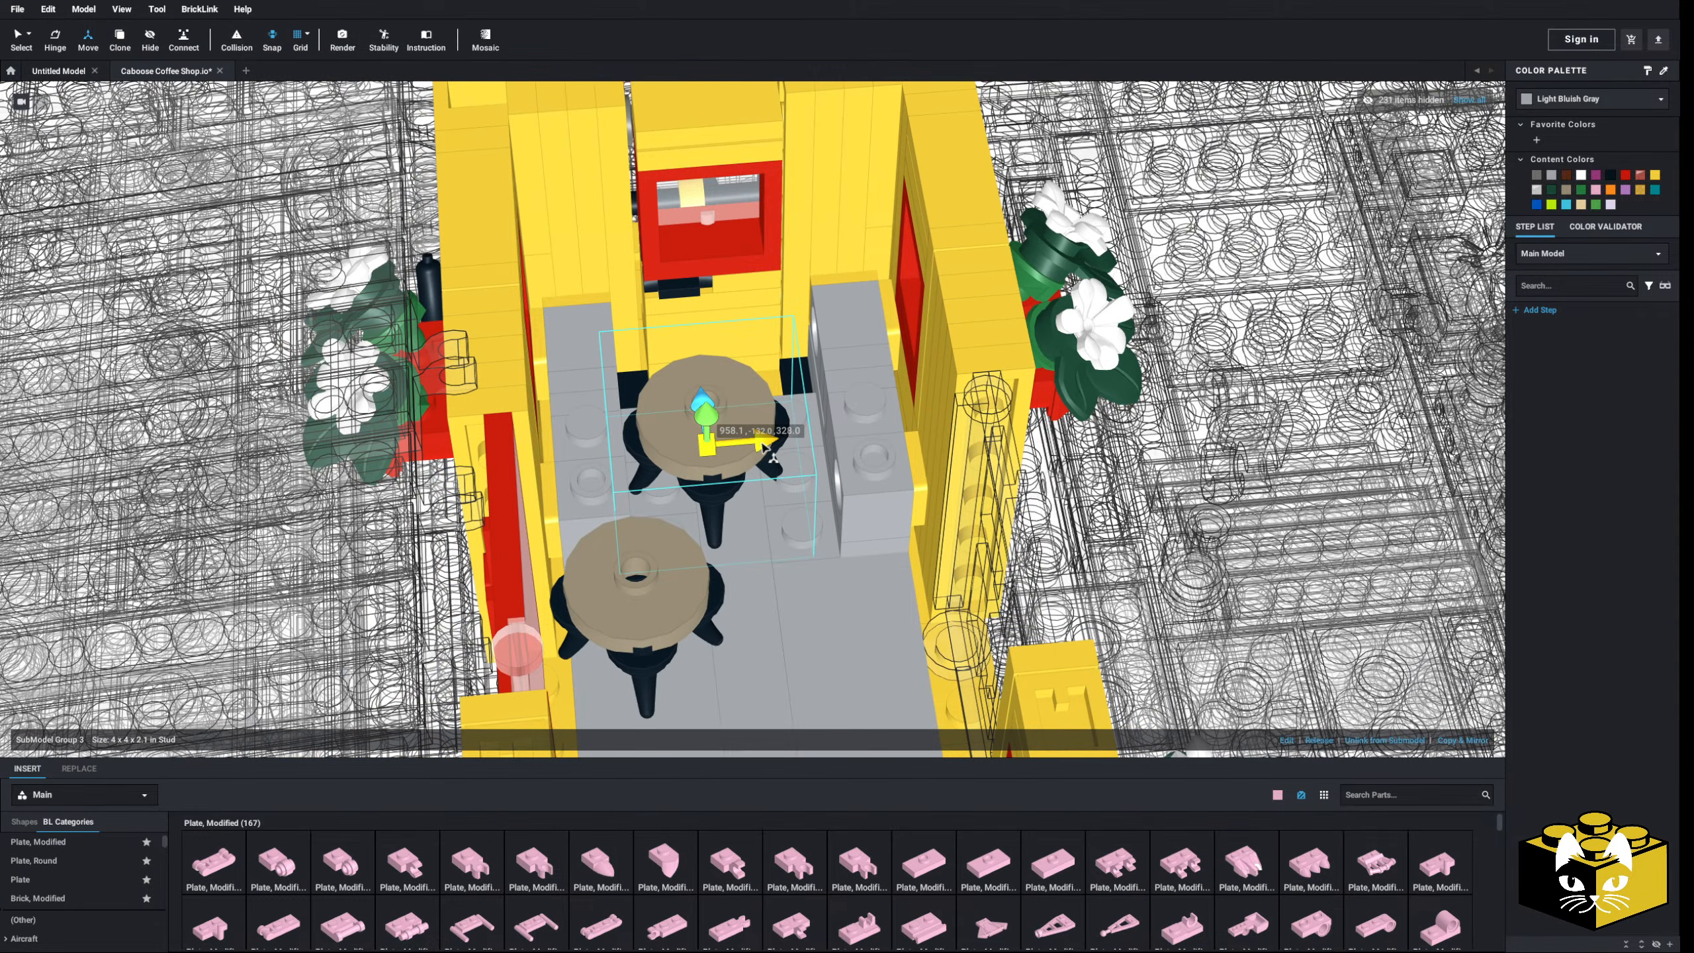
left_click_drag(768, 449, 793, 444)
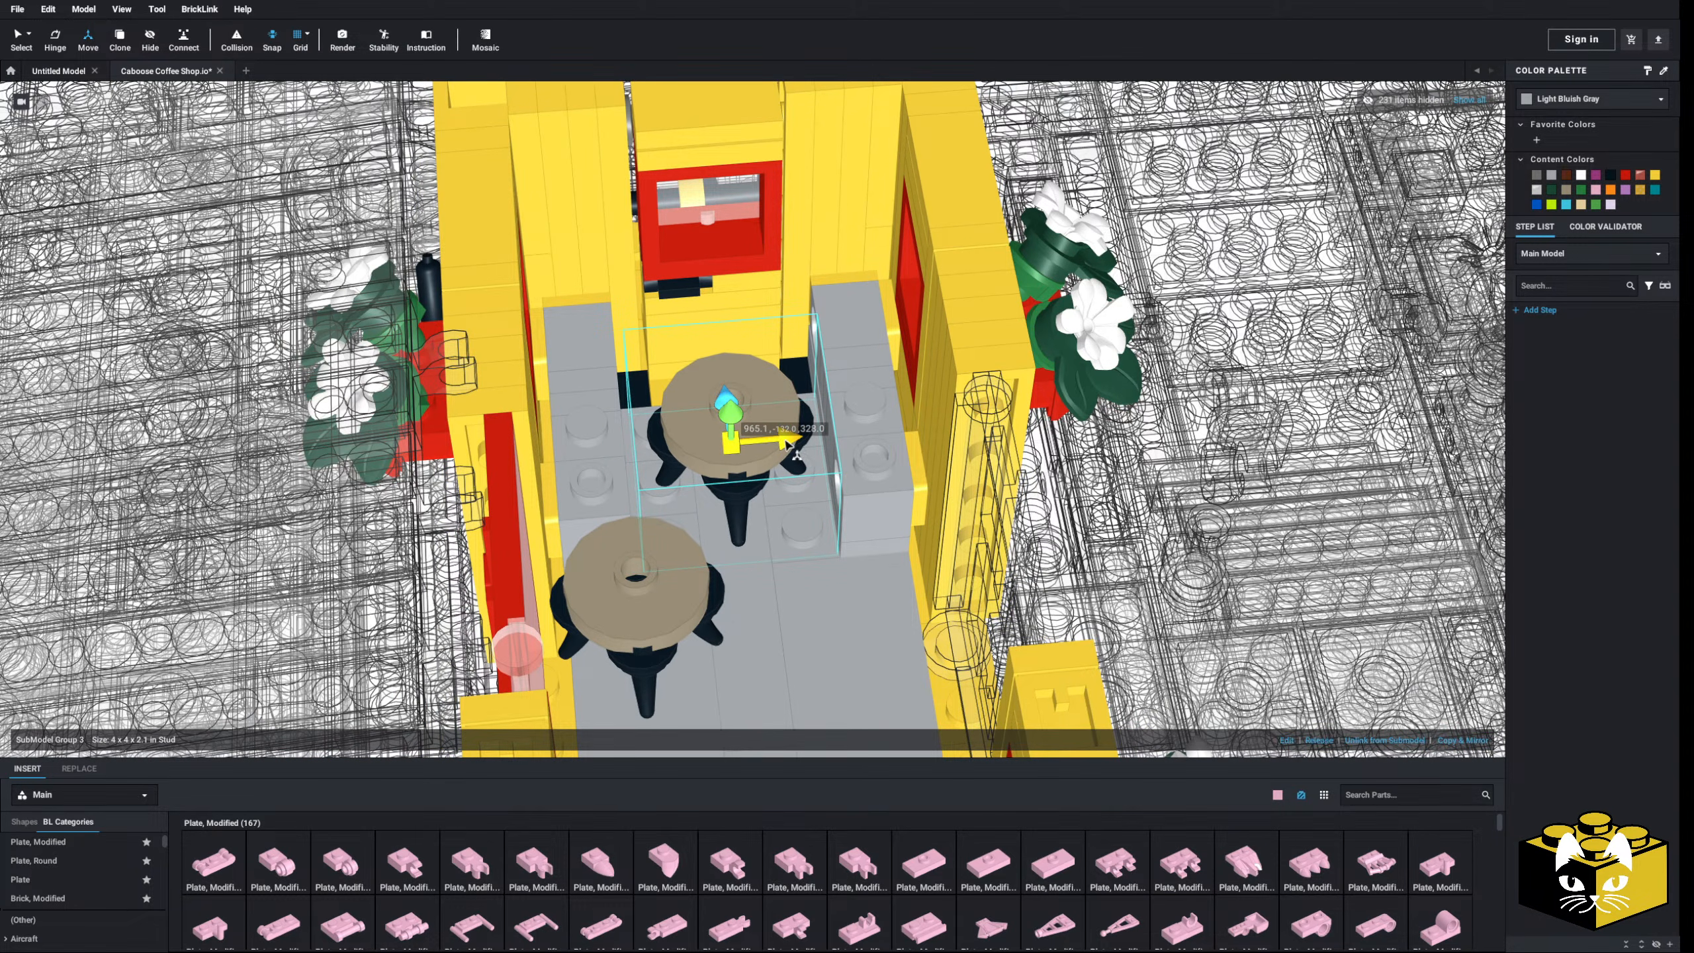
left_click_drag(786, 443, 784, 443)
- Slide the second stool along the floor into its final spot near the far wall
right_click_drag(751, 437, 836, 445)
left_click_drag(694, 423, 683, 415)
right_click_drag(800, 413, 729, 423)
scroll(729, 424, "up", 4)
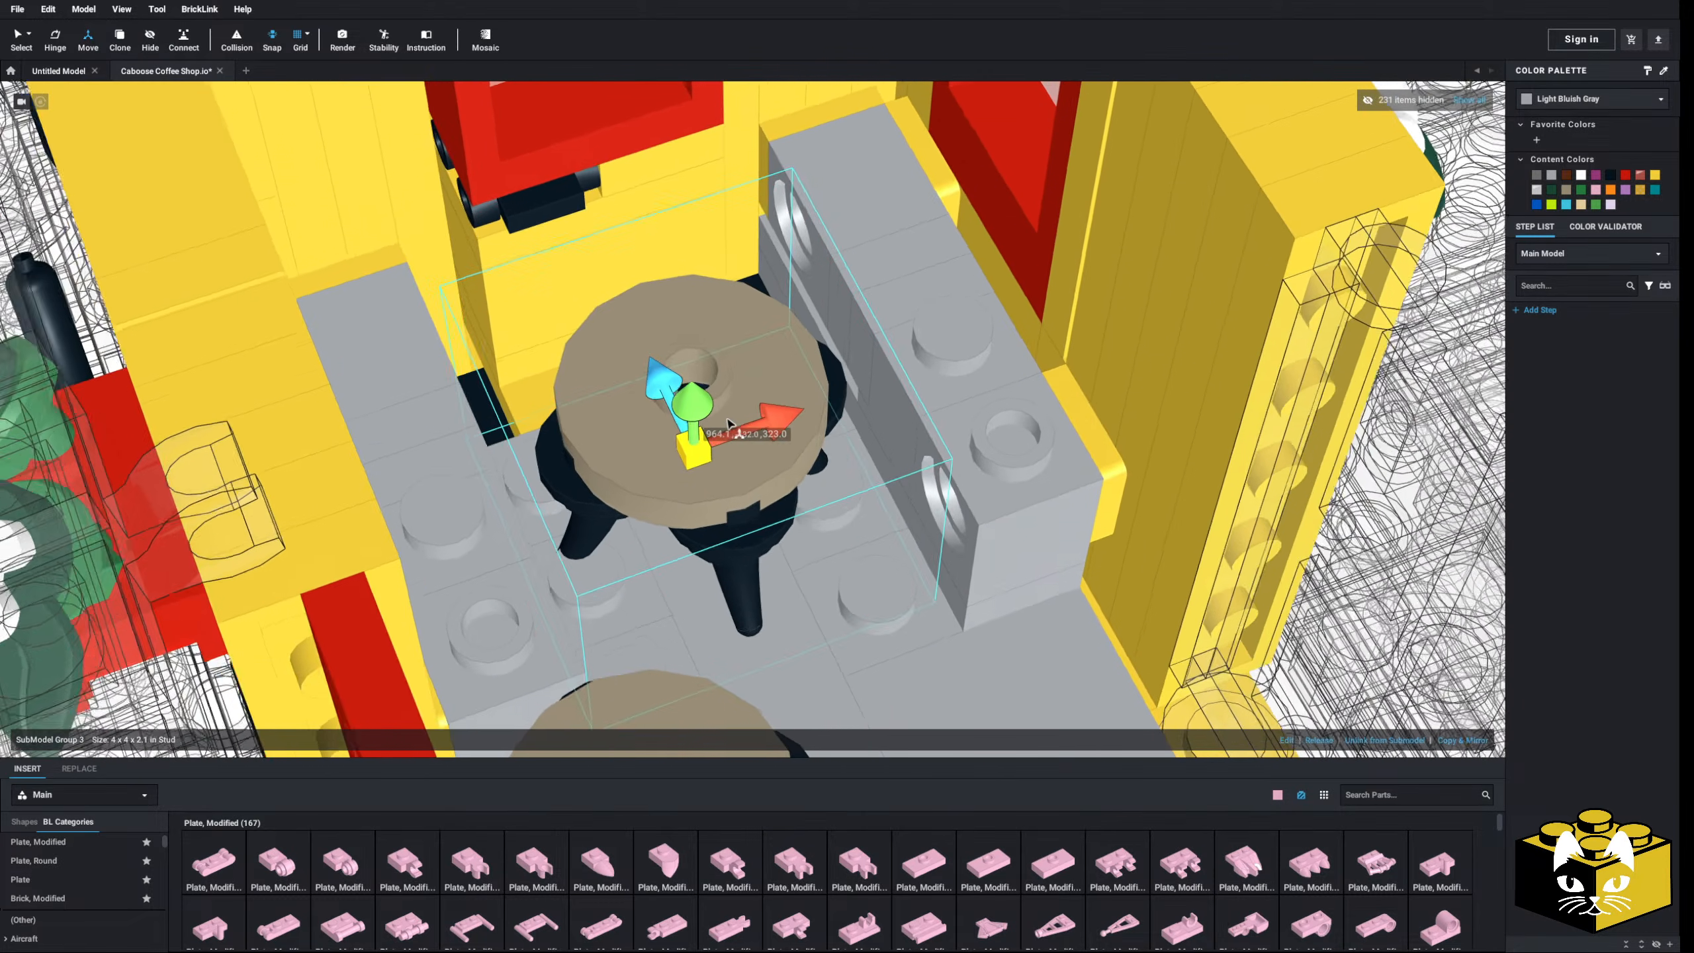
left_click_drag(651, 385, 641, 376)
right_click_drag(664, 372, 632, 374)
left_click_drag(687, 346, 682, 327)
scroll(700, 332, "down", 5)
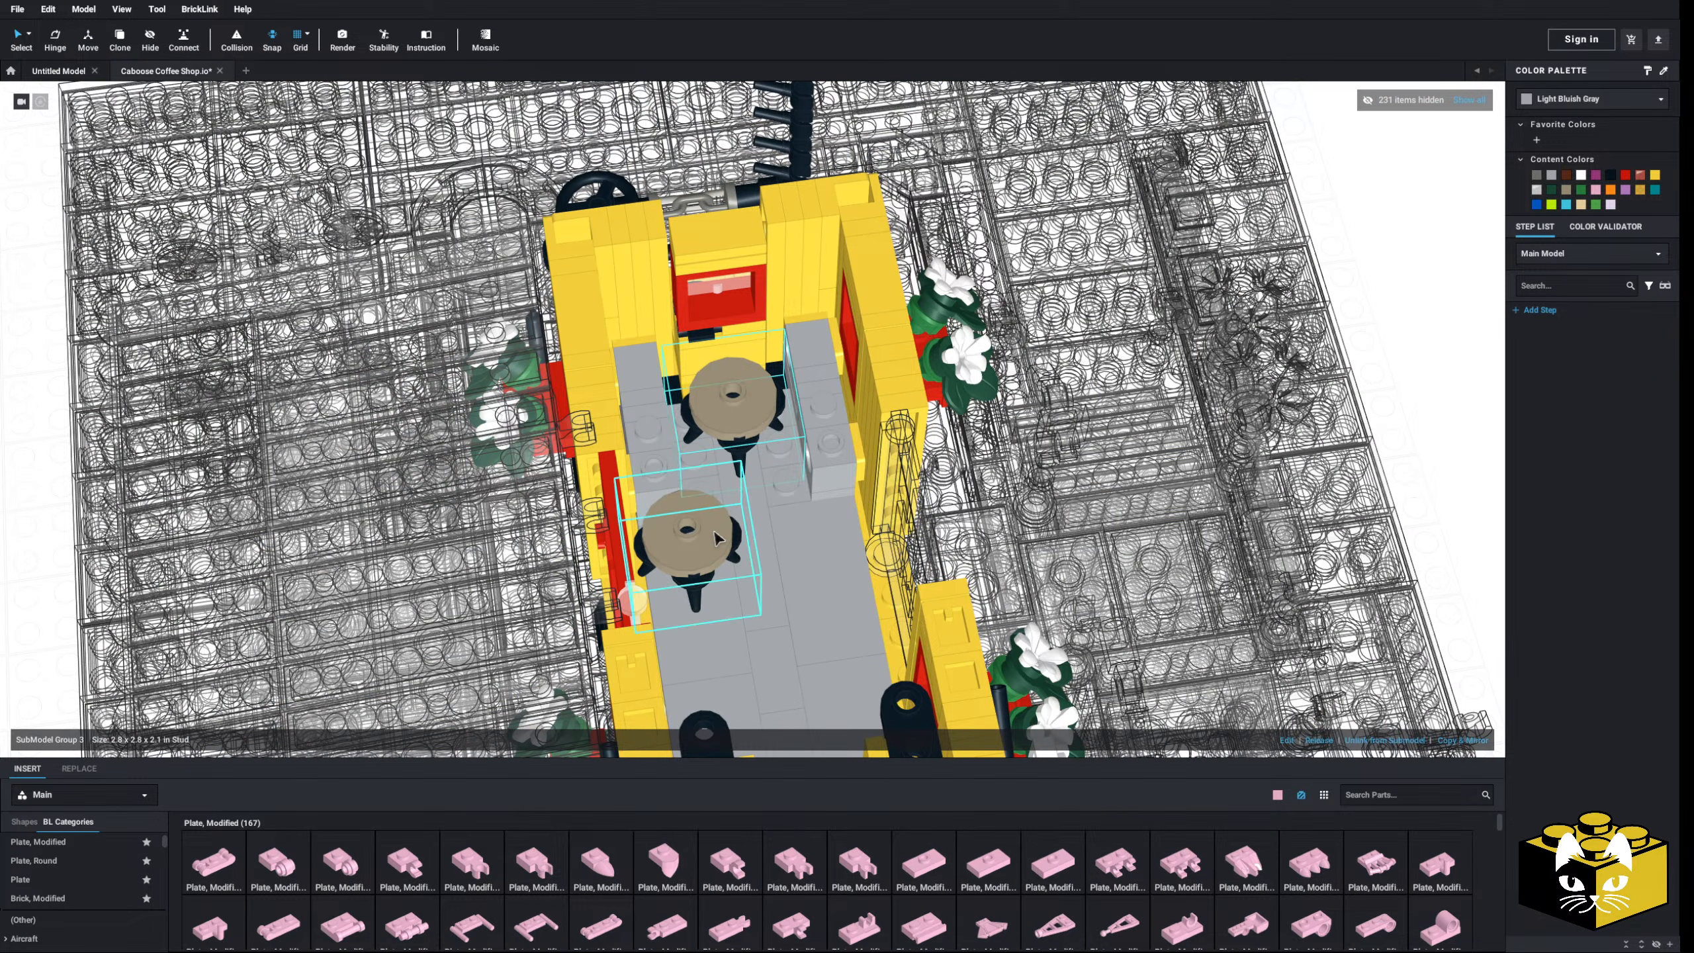
- Paste a third copy of the stool and drop it onto the caboose floor
right_click(703, 512)
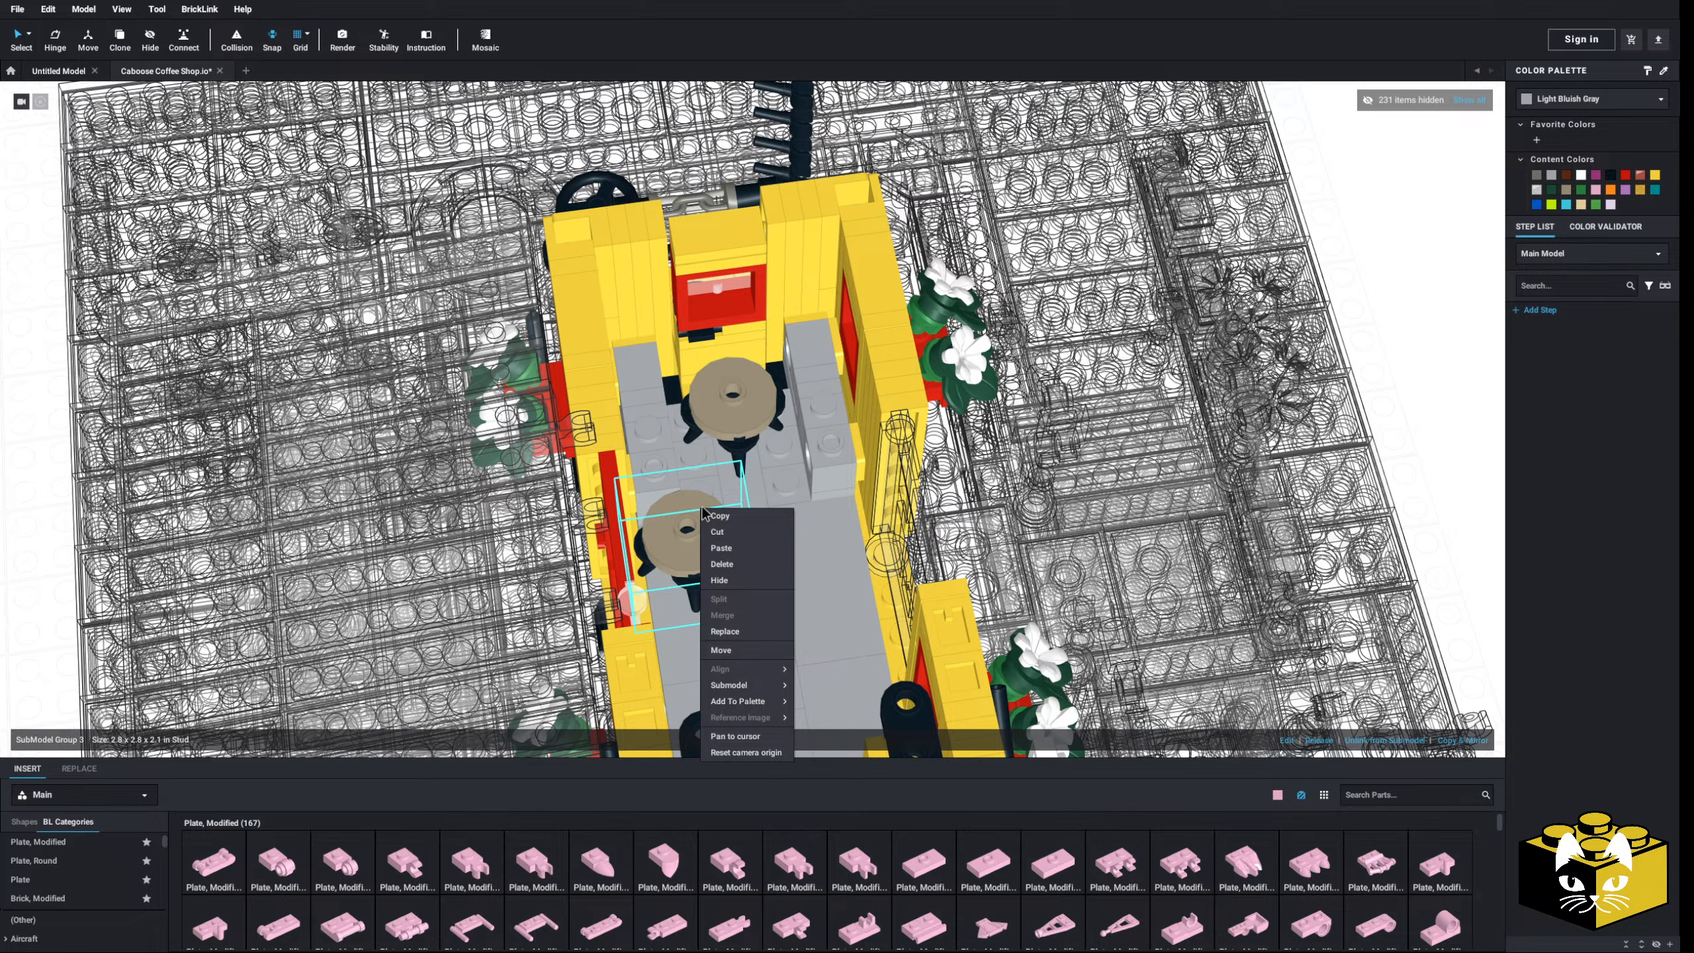
left_click(735, 549)
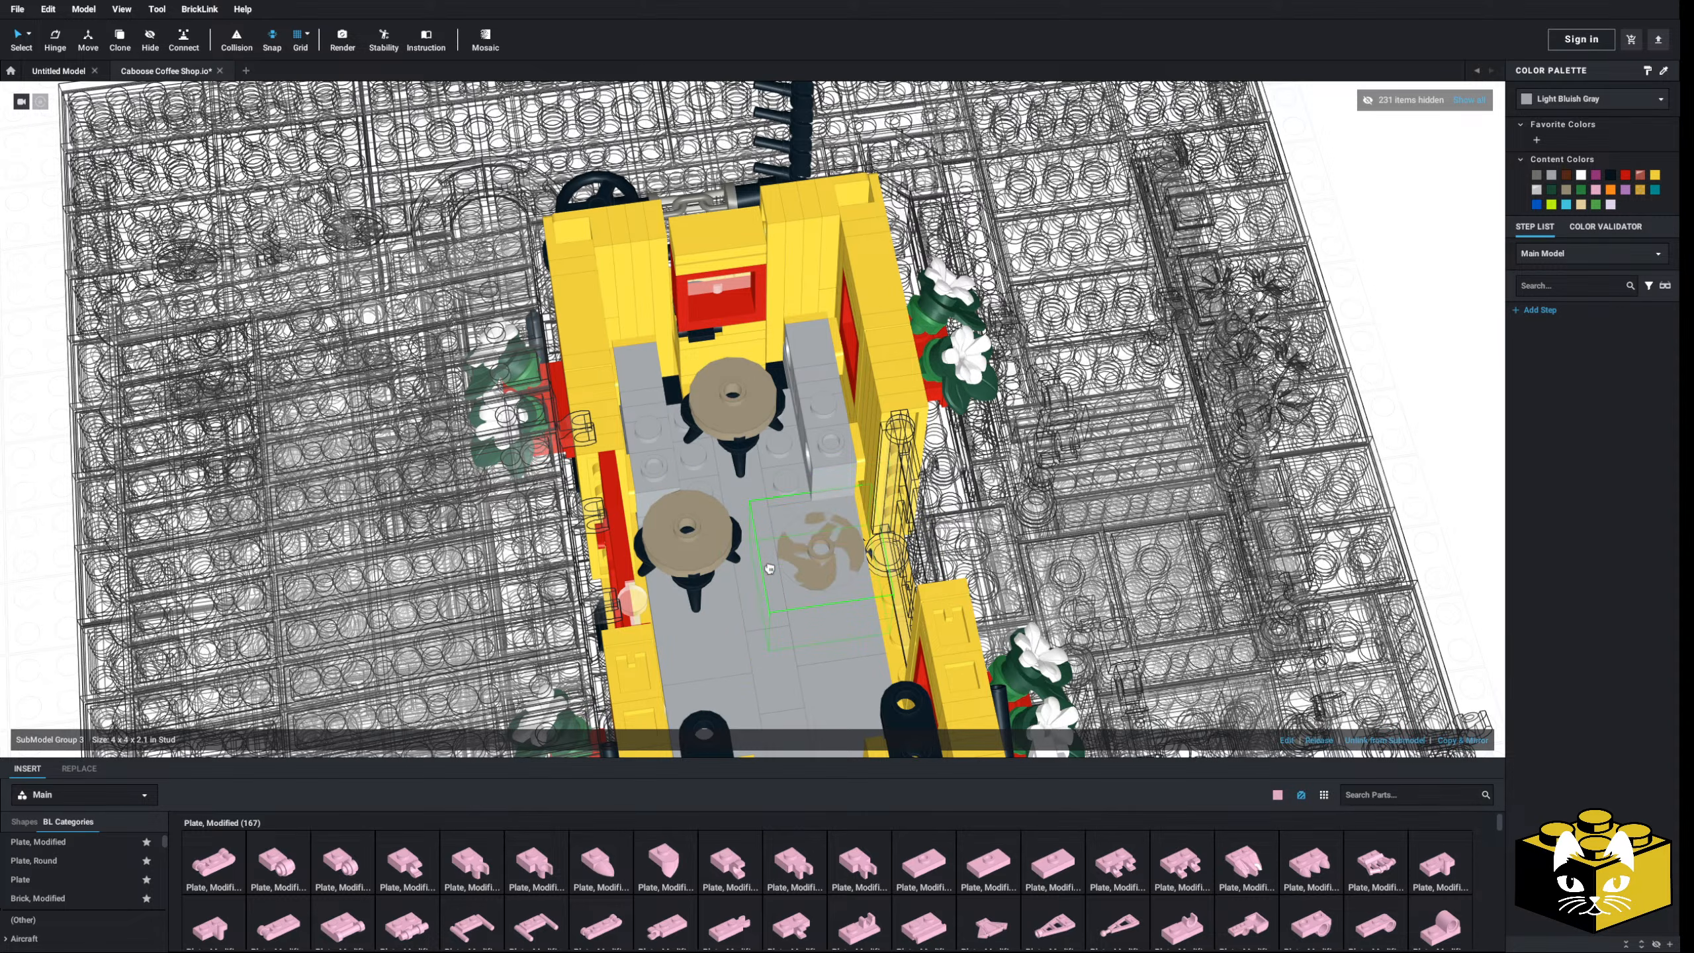
left_click(769, 568)
scroll(793, 492, "up", 5)
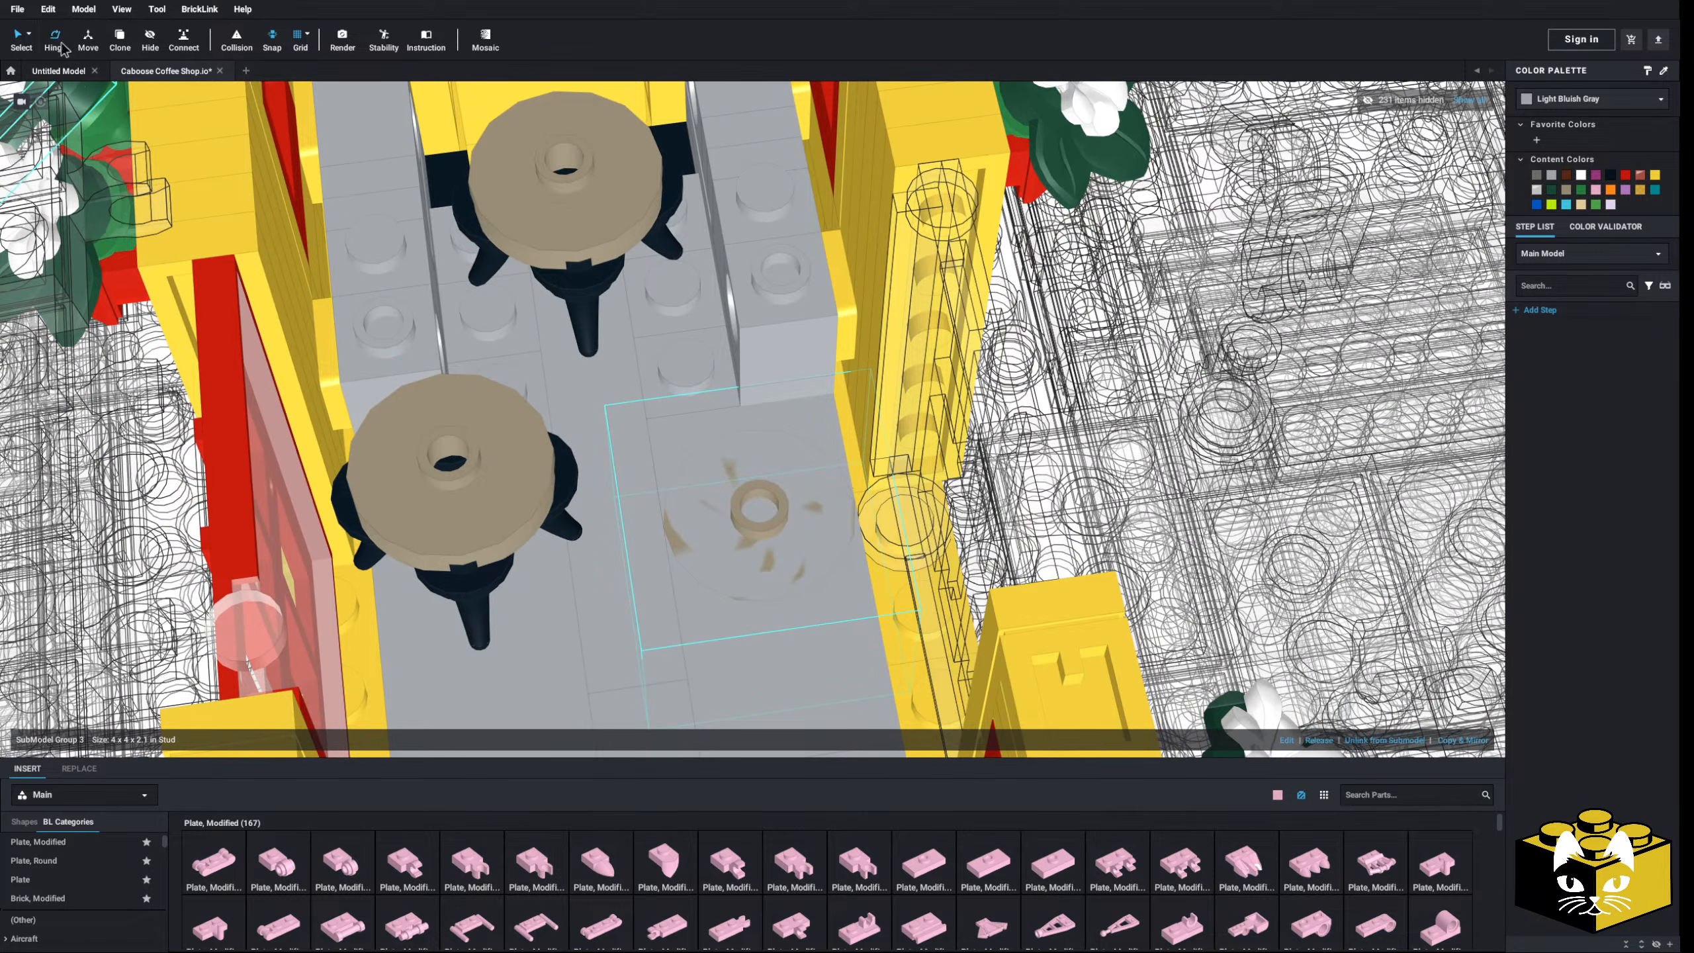
scroll(756, 426, "down", 5)
scroll(757, 420, "up", 5)
- Raise the third stool to the same height as the other two and slide it sideways into place
right_click_drag(757, 420, 806, 486)
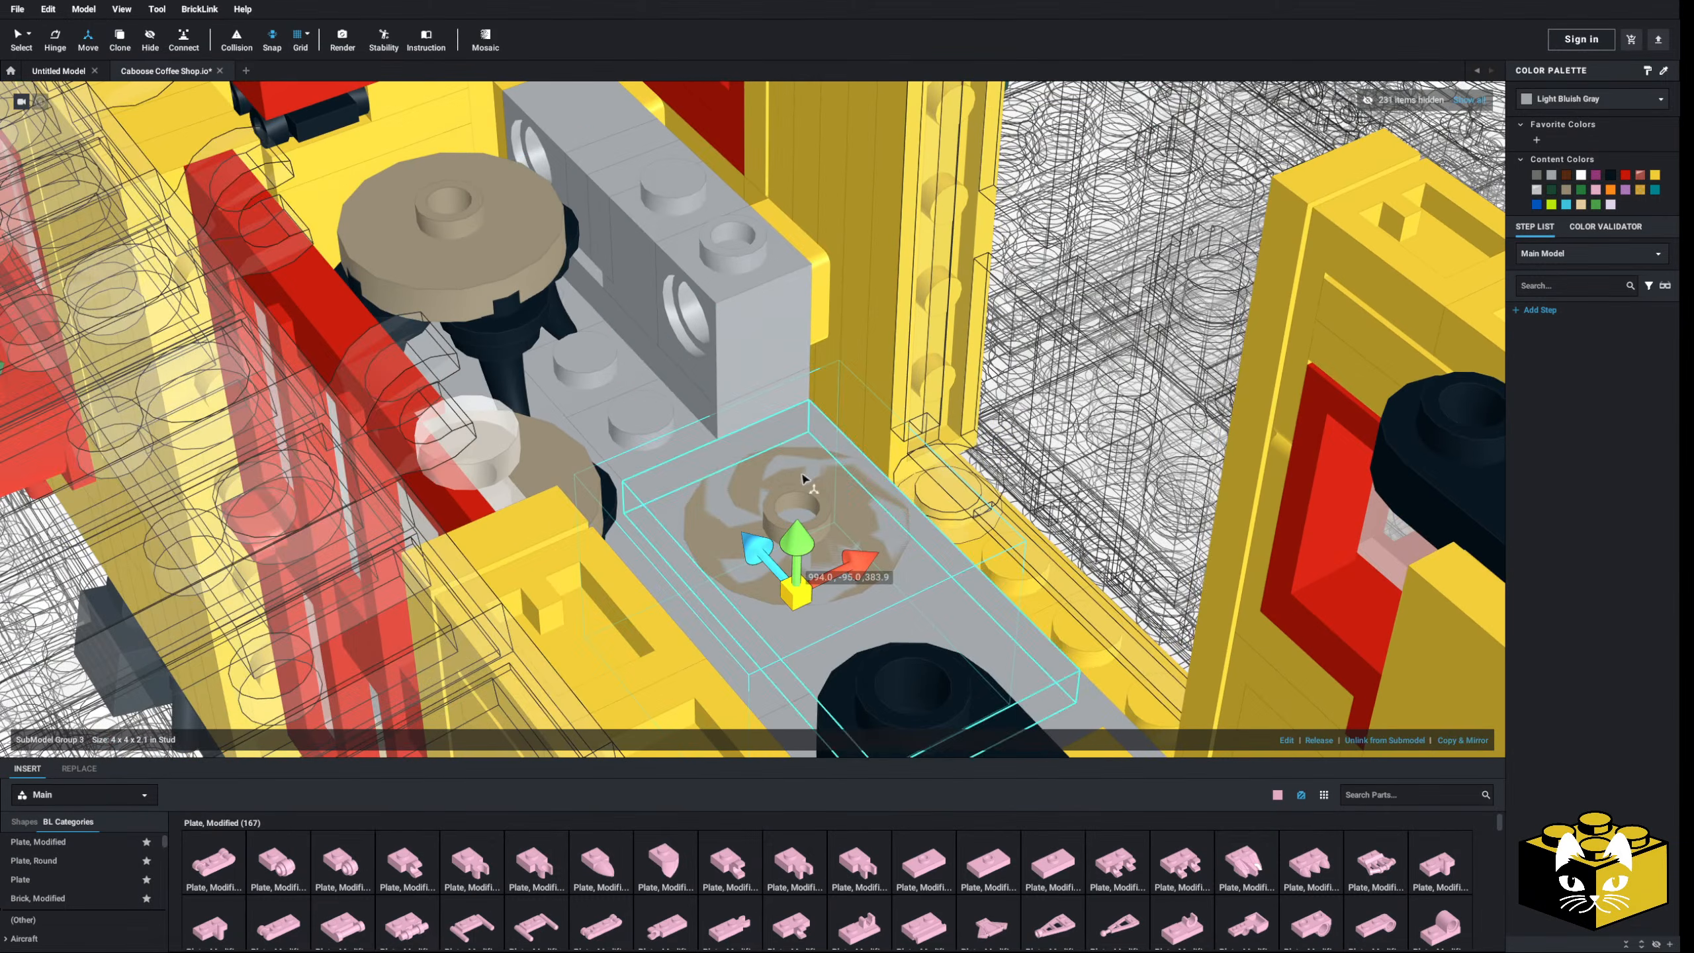
left_click_drag(795, 551, 799, 471)
left_click_drag(791, 366, 785, 387)
right_click_drag(786, 387, 807, 444)
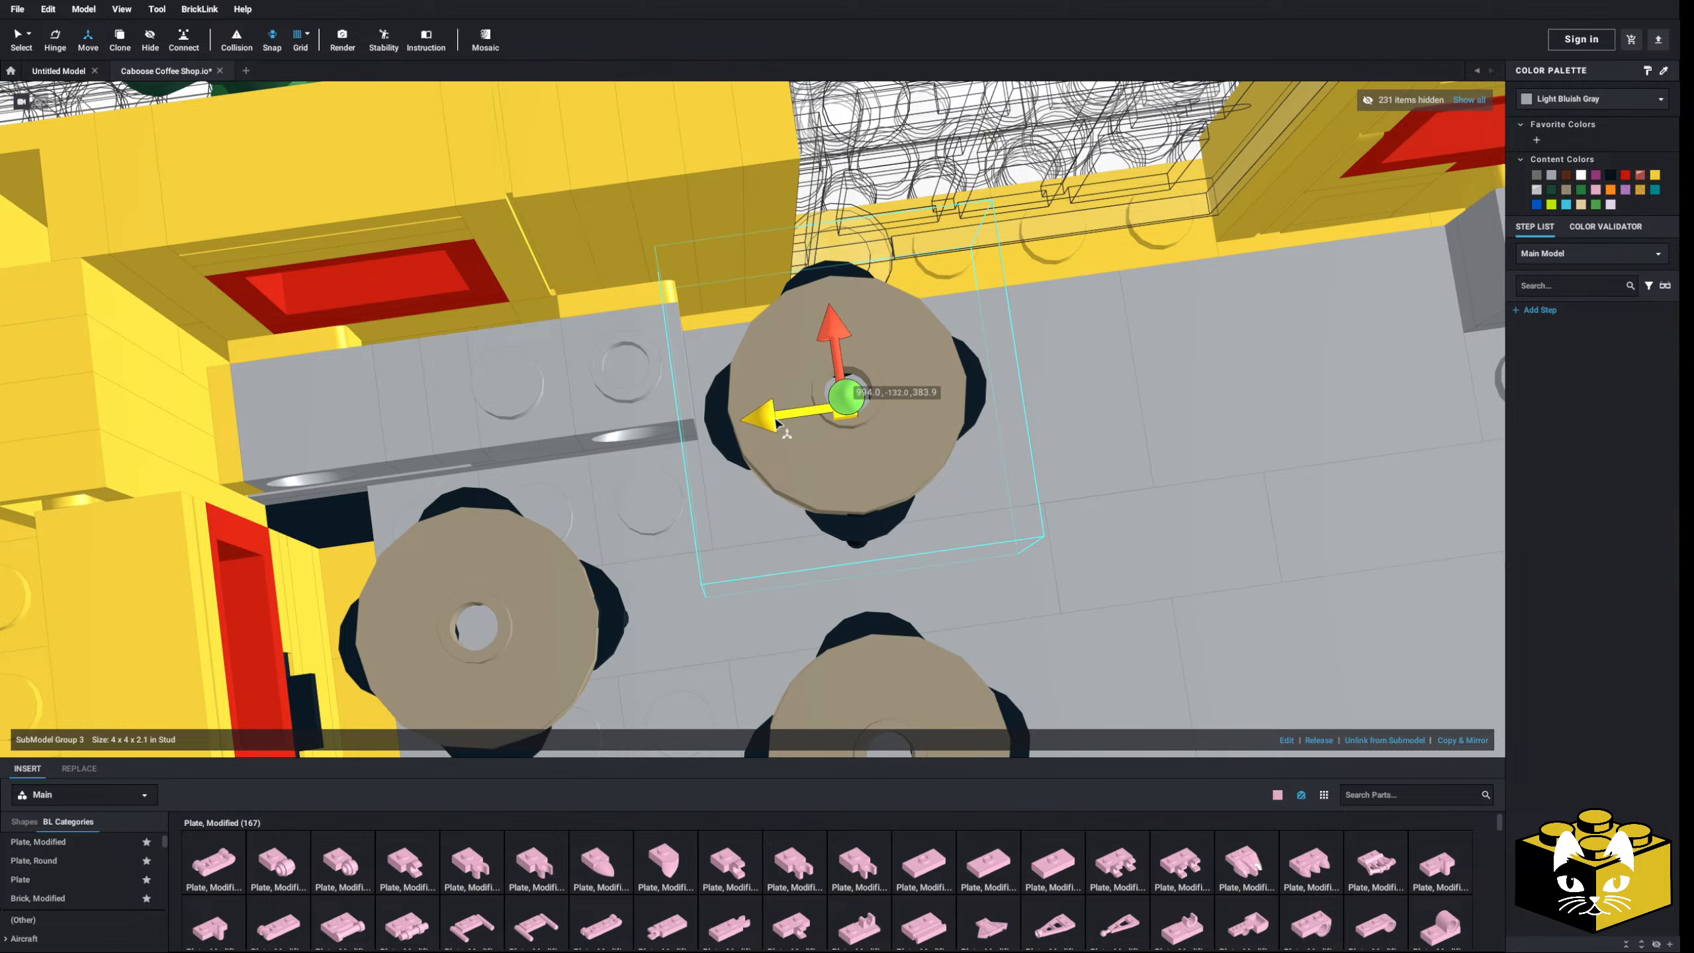
left_click_drag(777, 422, 745, 424)
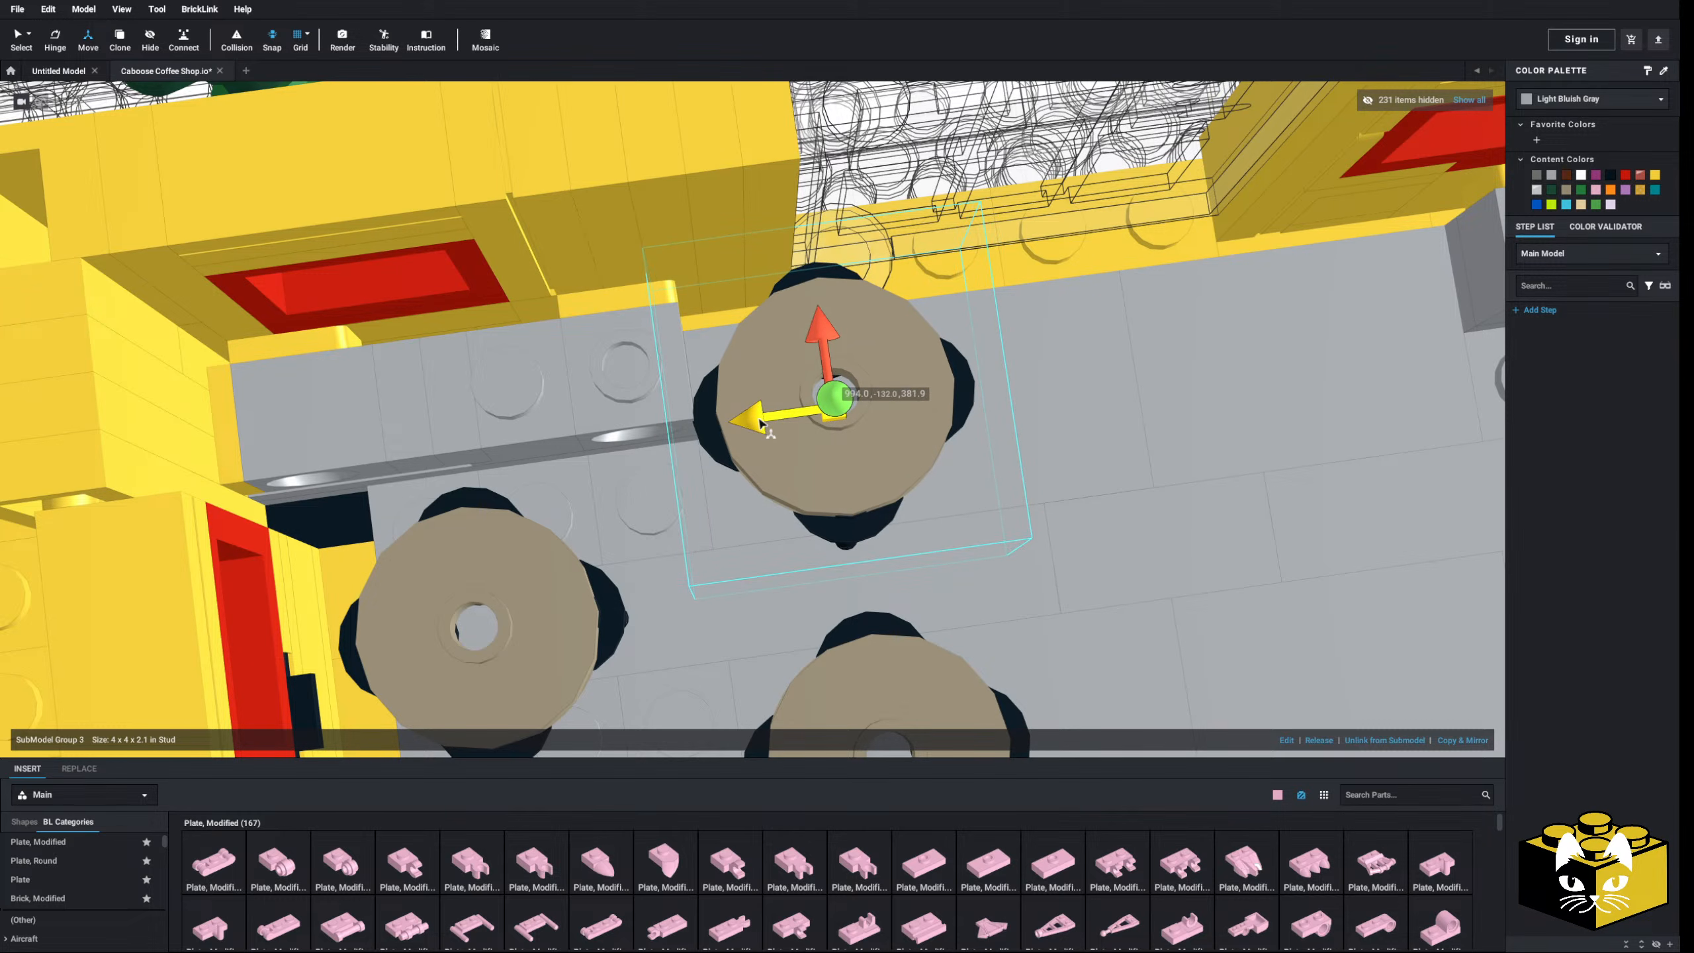
- Orbit around the caboose to check the three stools and the bench
scroll(746, 427, "down", 10)
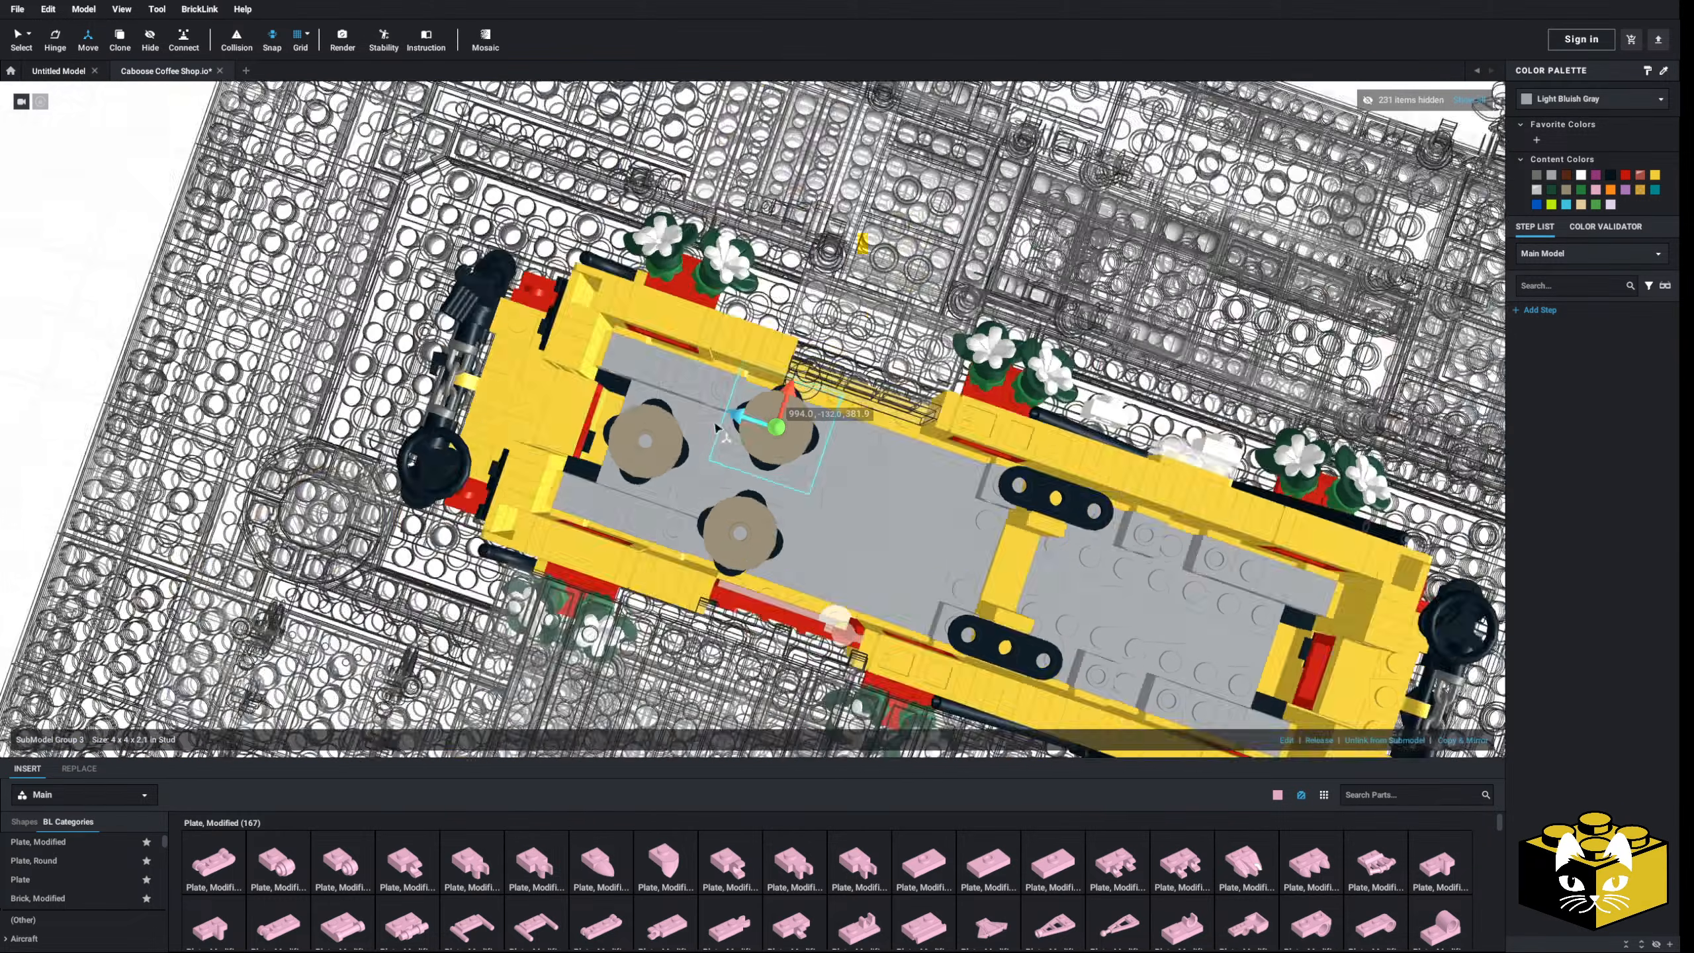
right_click_drag(715, 429, 604, 391)
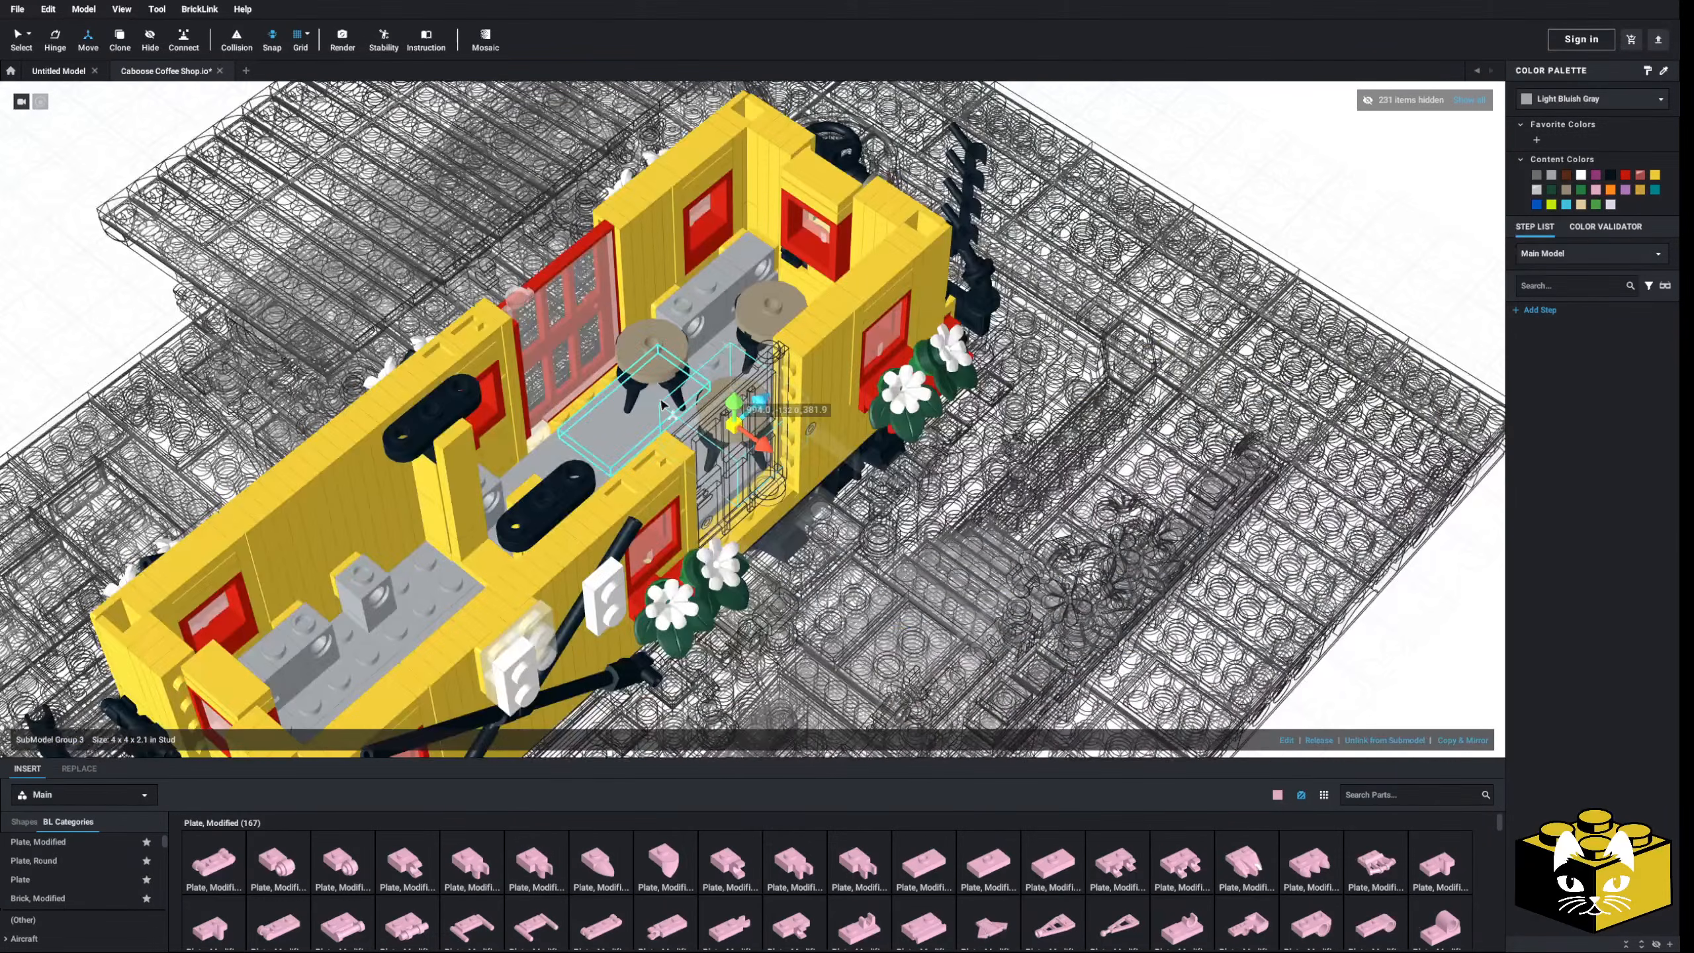
scroll(604, 390, "down", 5)
right_click_drag(200, 258, 485, 288)
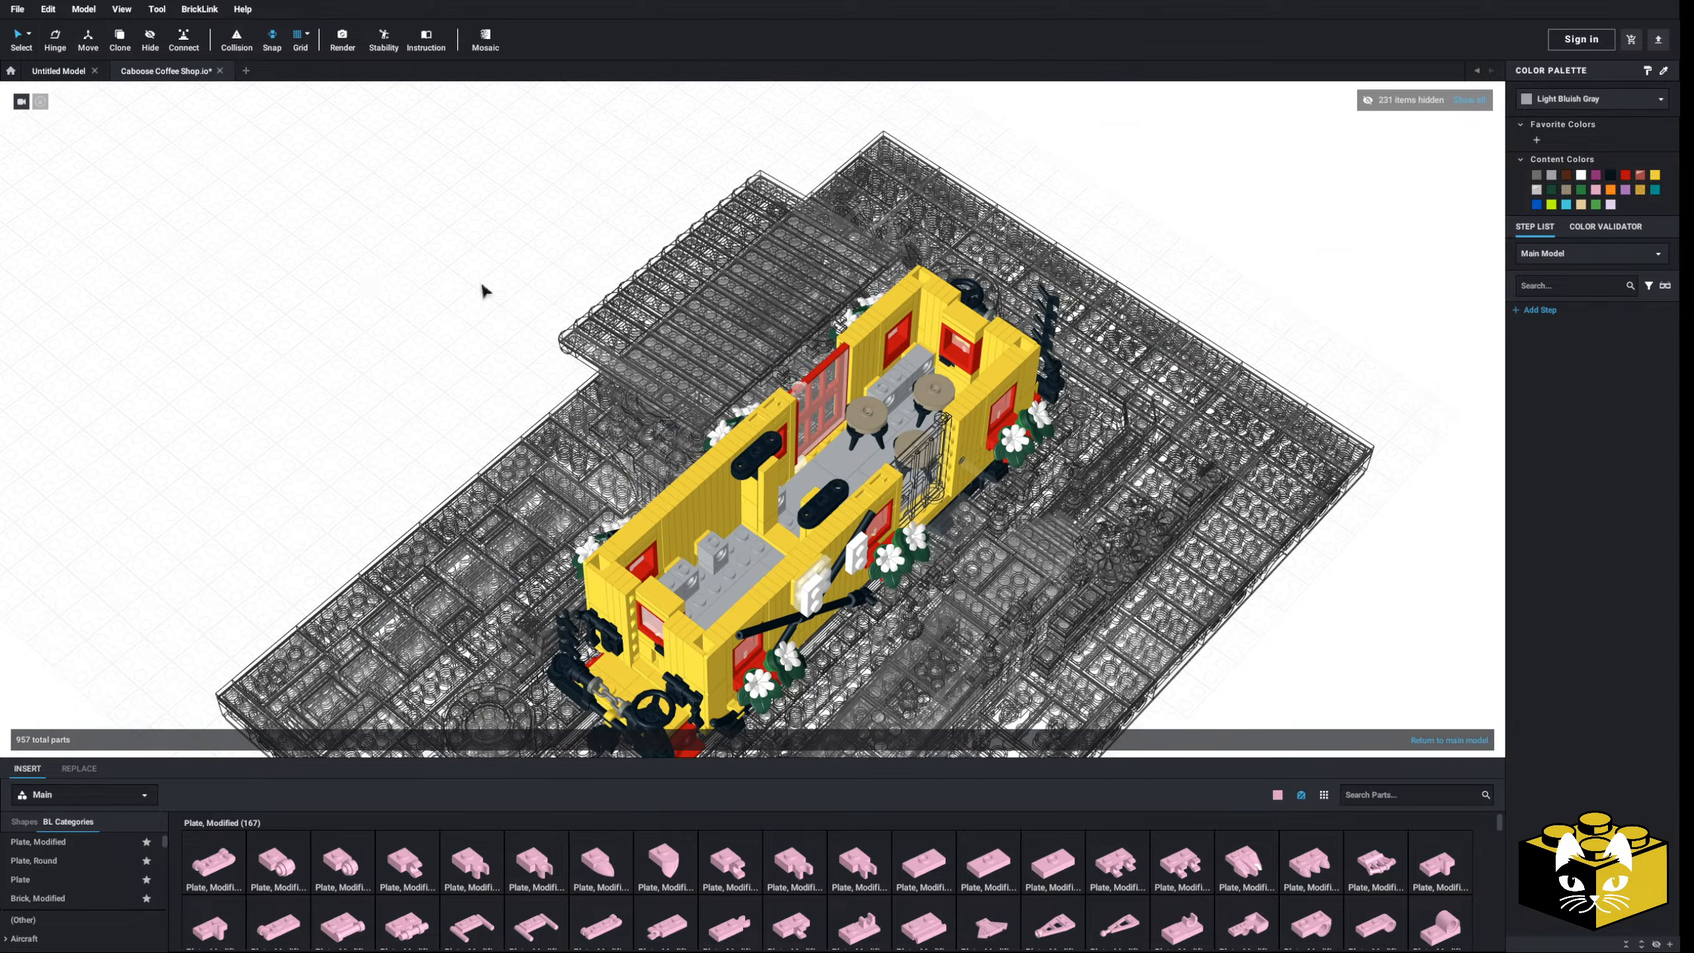
scroll(672, 377, "up", 10)
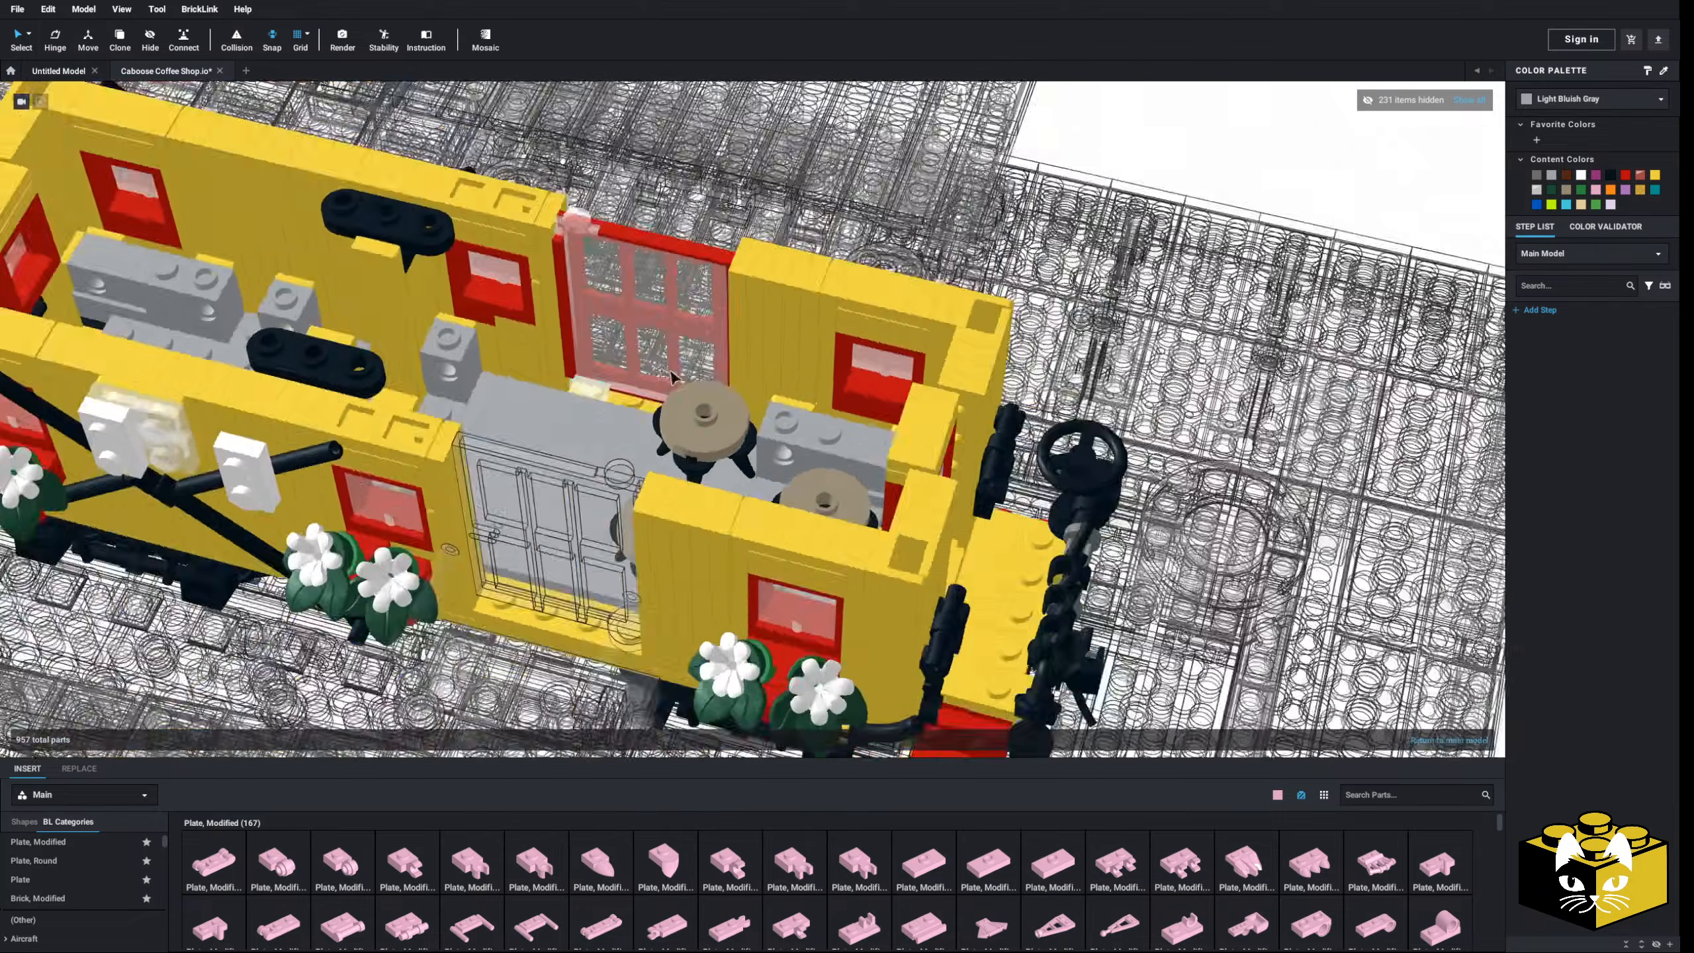
scroll(673, 377, "up", 5)
right_click_drag(673, 377, 691, 424)
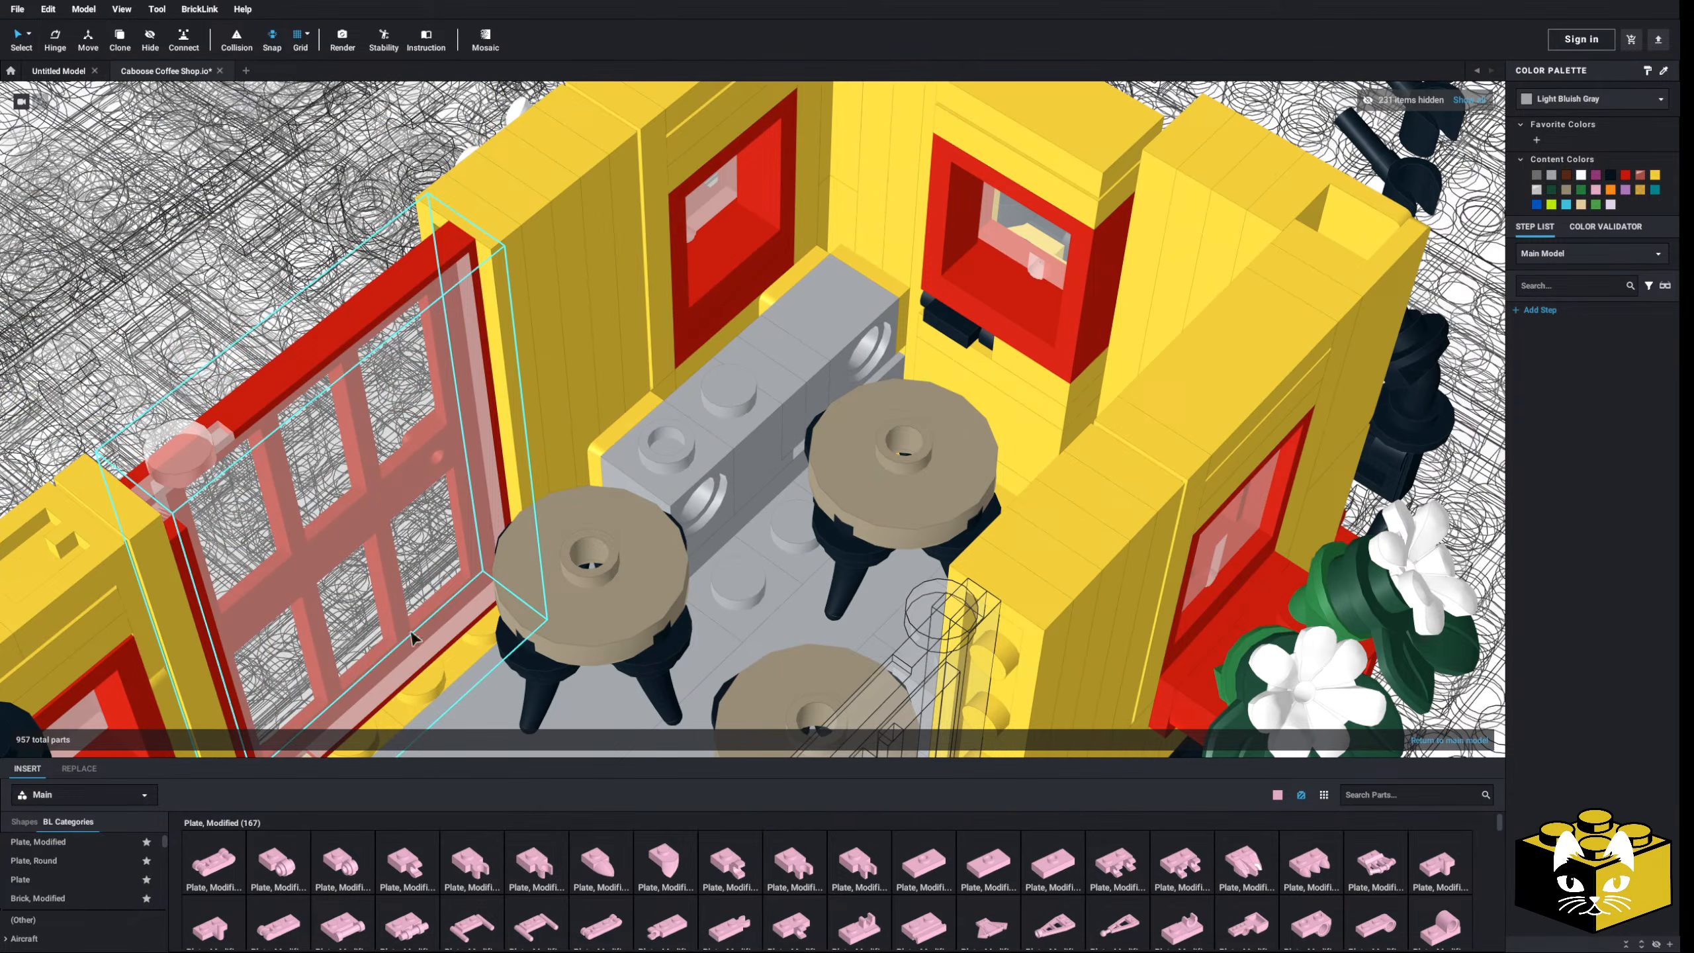
- Try a rotated pink 1x4 plate on the bench, then delete it
left_click(20, 879)
left_click(472, 865)
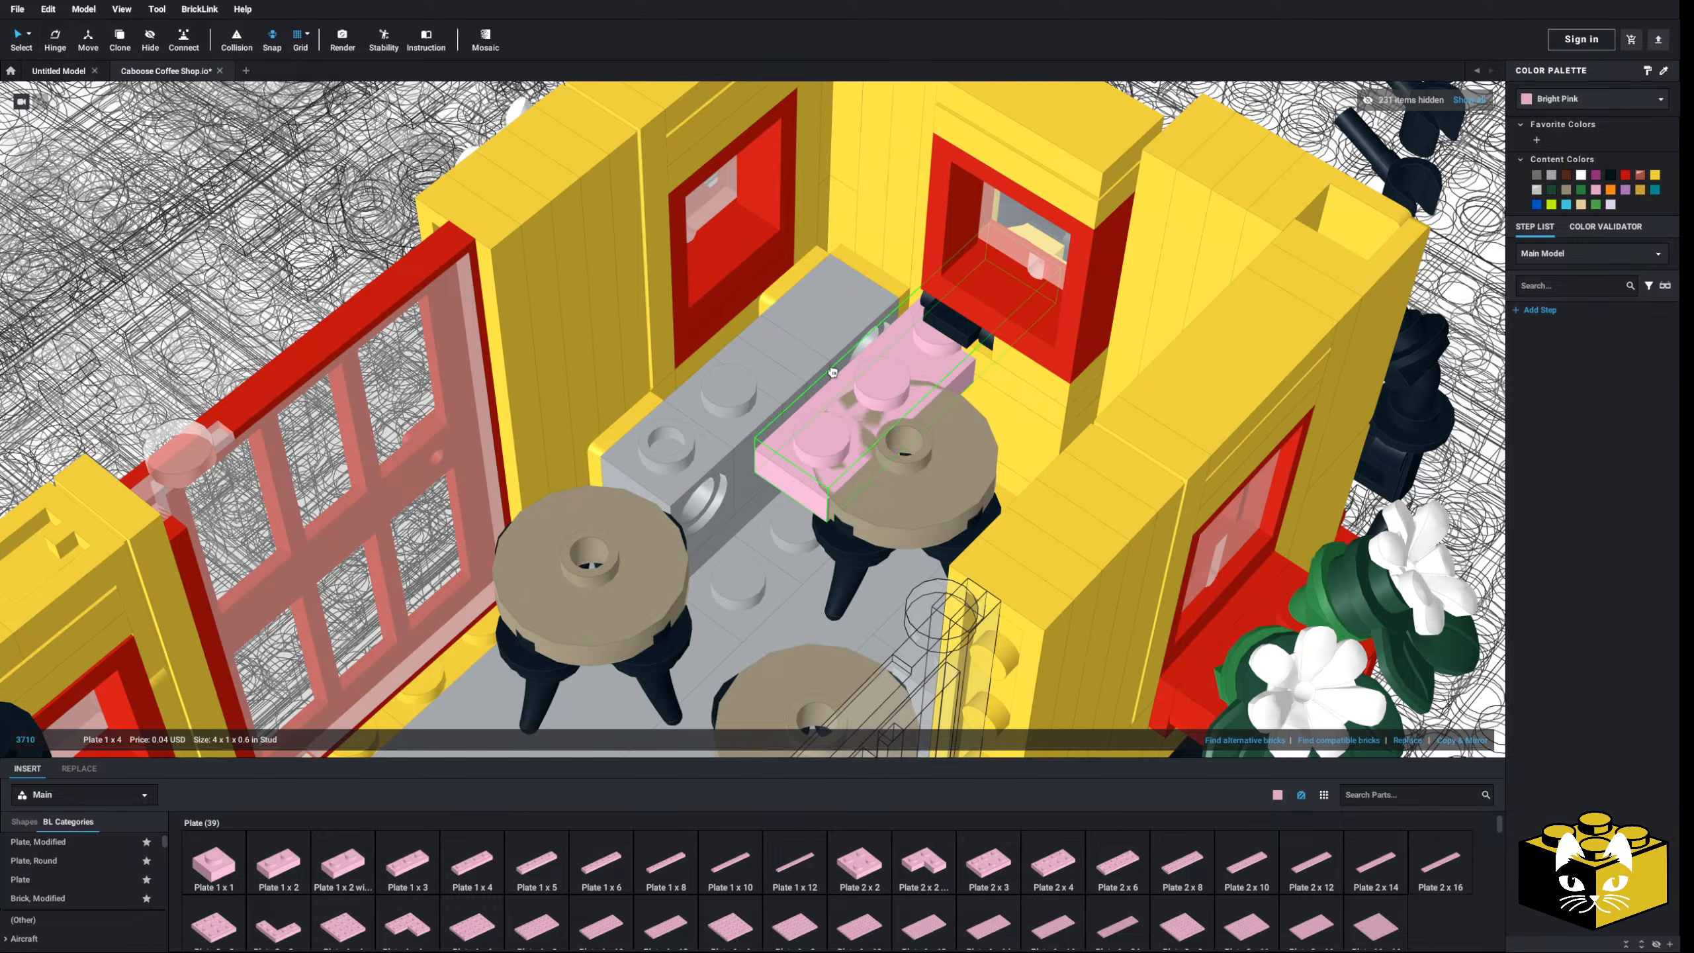
key("Right")
left_click(745, 368)
scroll(746, 367, "down", 5)
right_click_drag(745, 367, 754, 437)
scroll(756, 374, "up", 4)
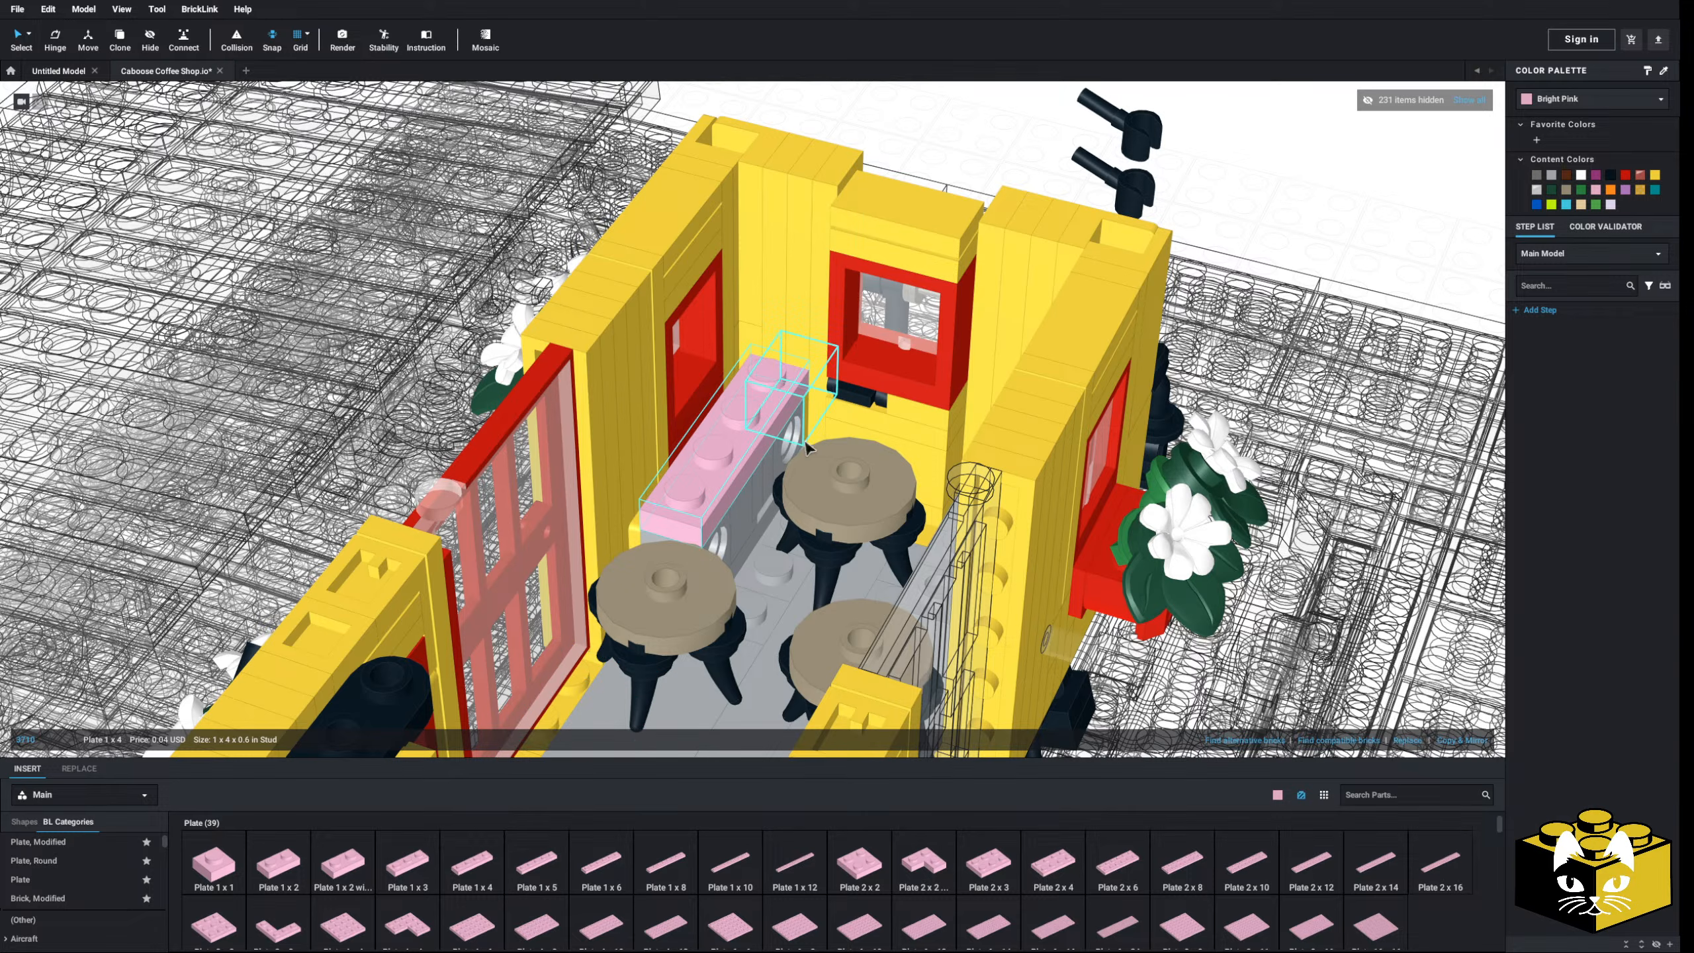
key("Delete")
- Try pink 1x2 bricks on the counters, then delete both
scroll(100, 891, "down", 3)
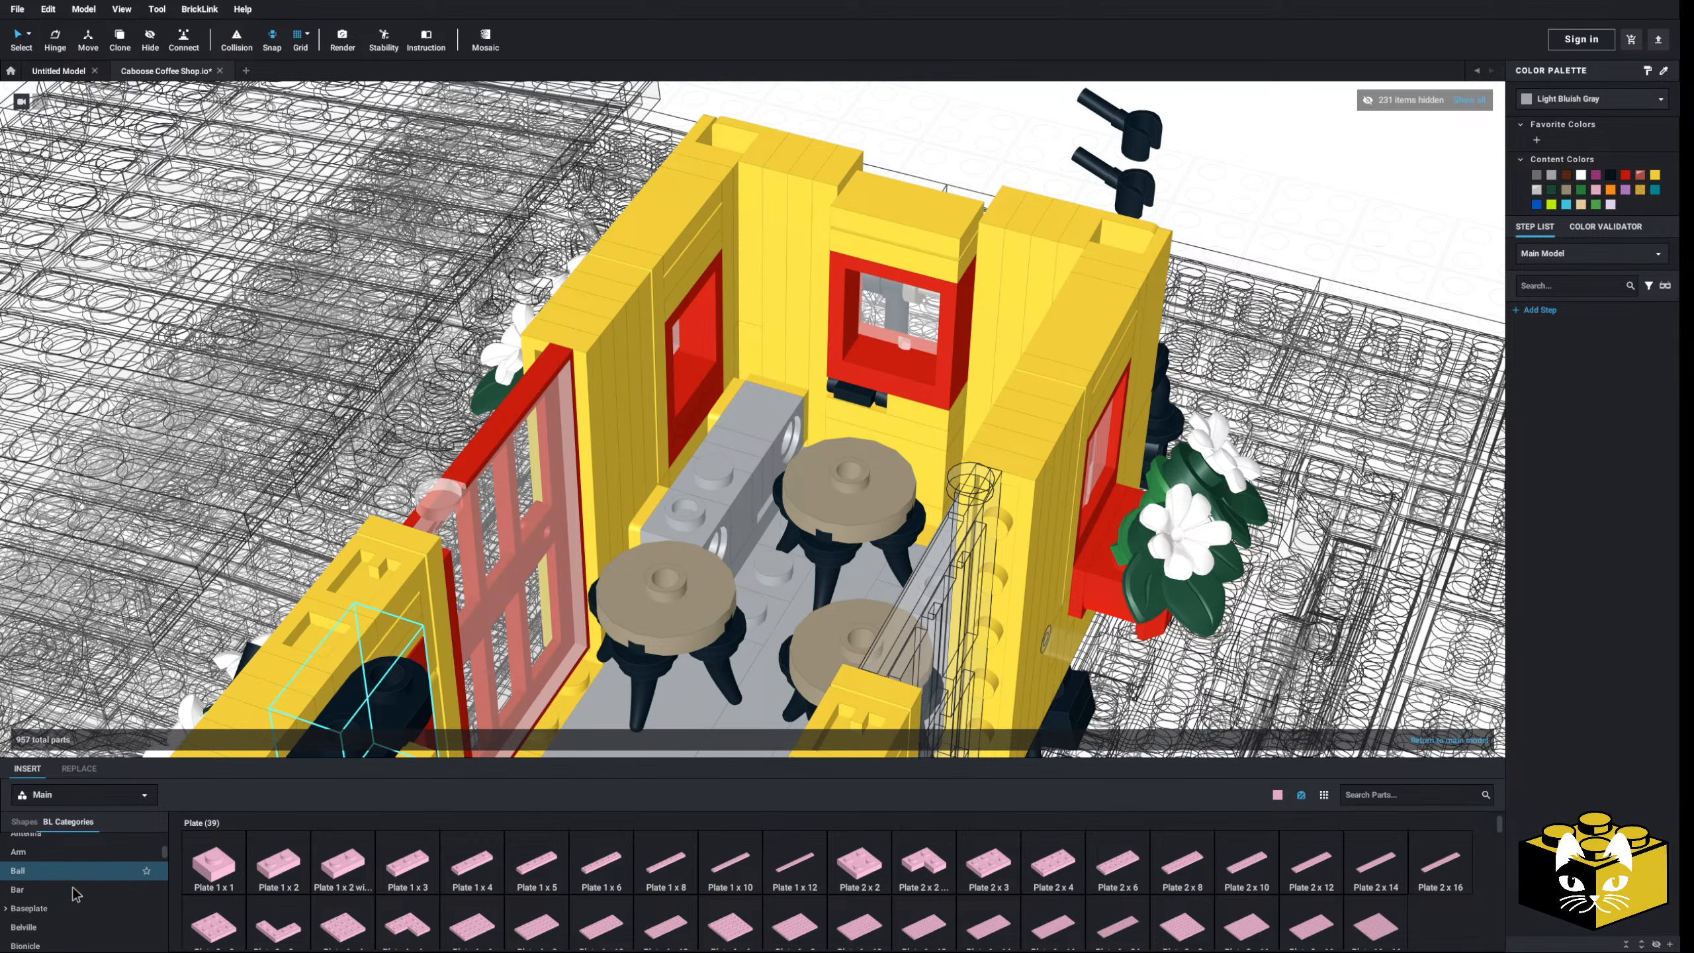
scroll(67, 901, "down", 2)
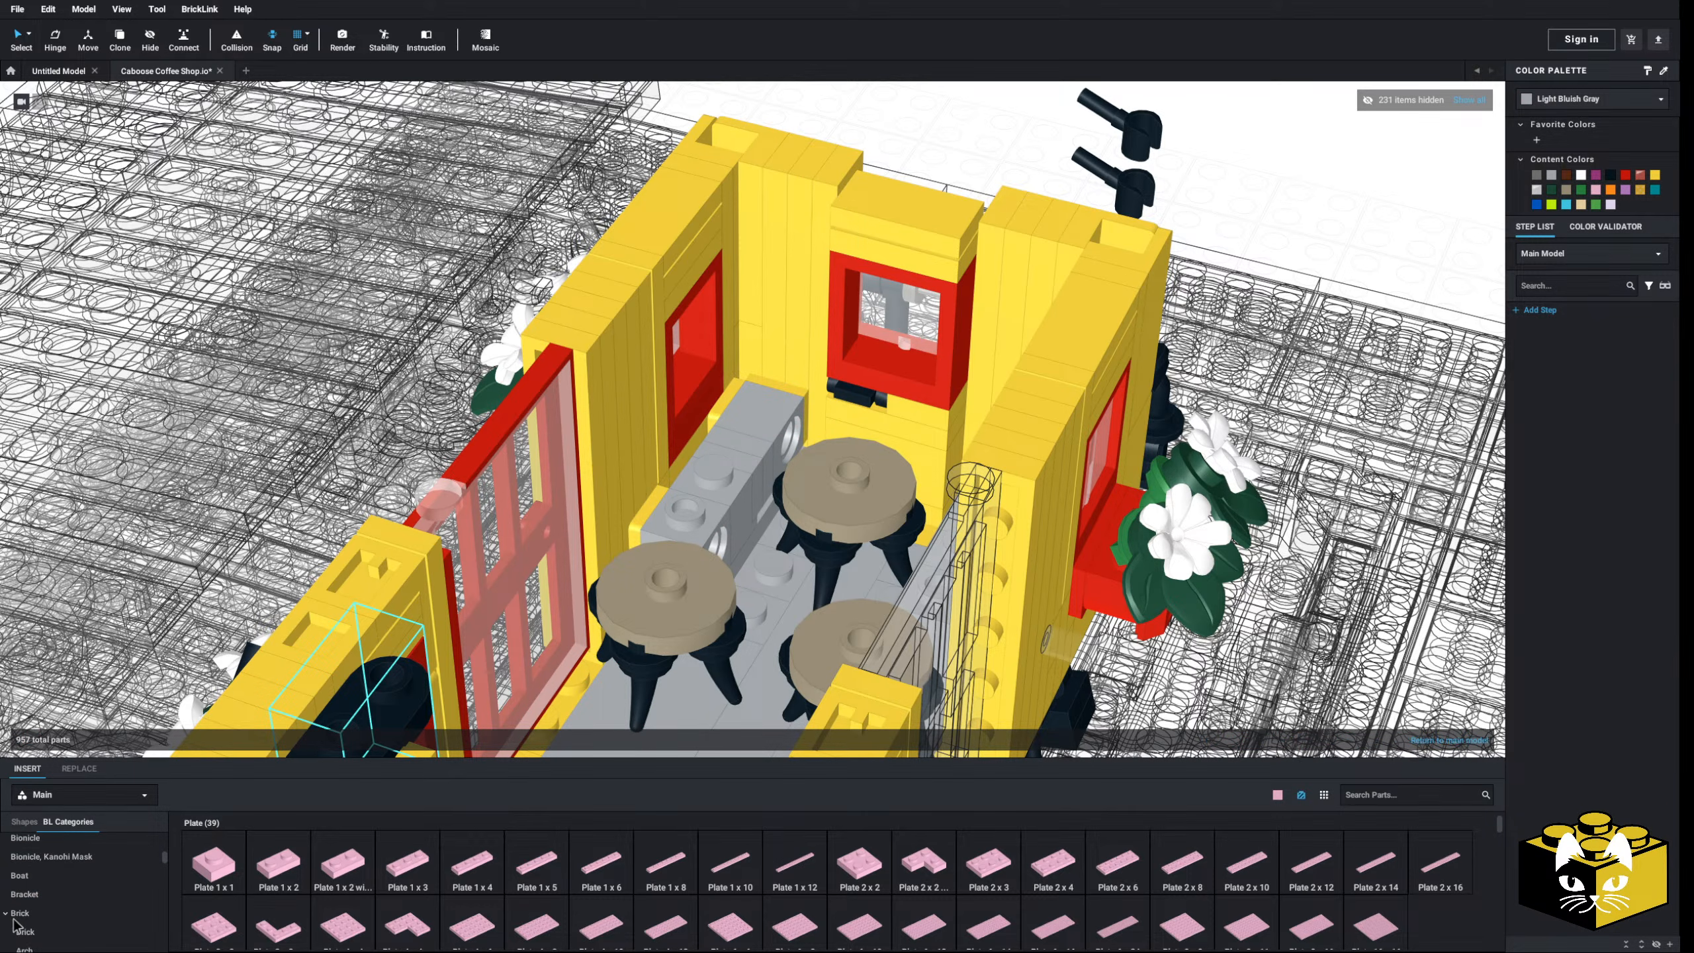
left_click(16, 929)
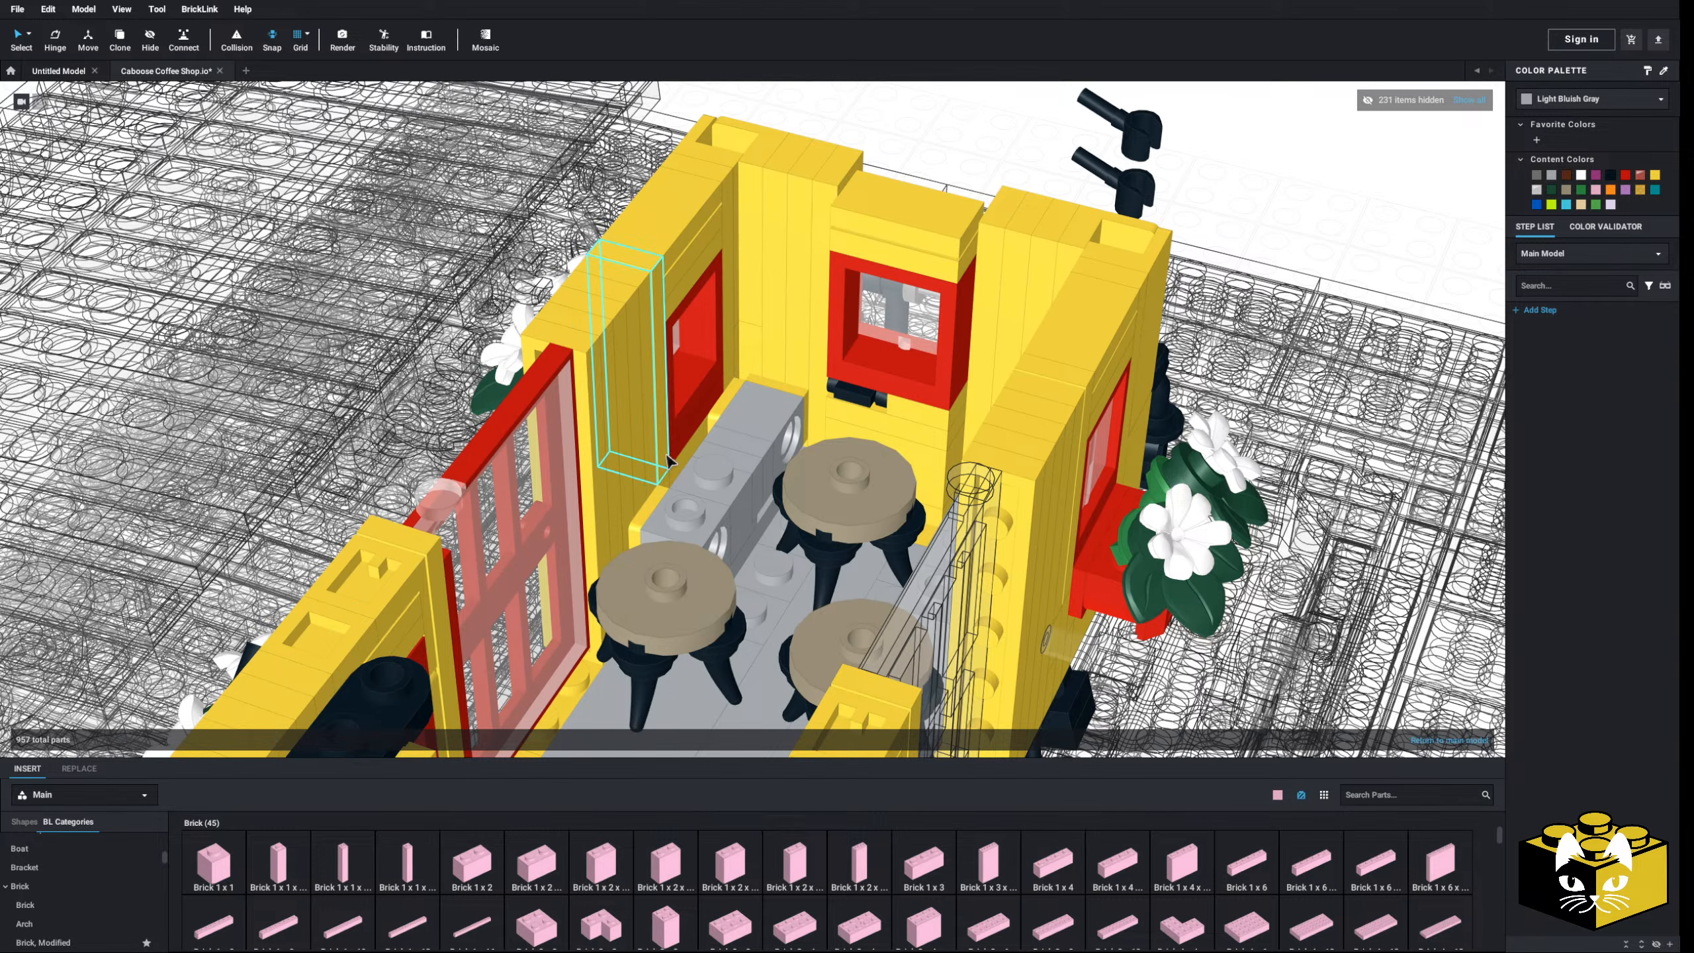
left_click(467, 861)
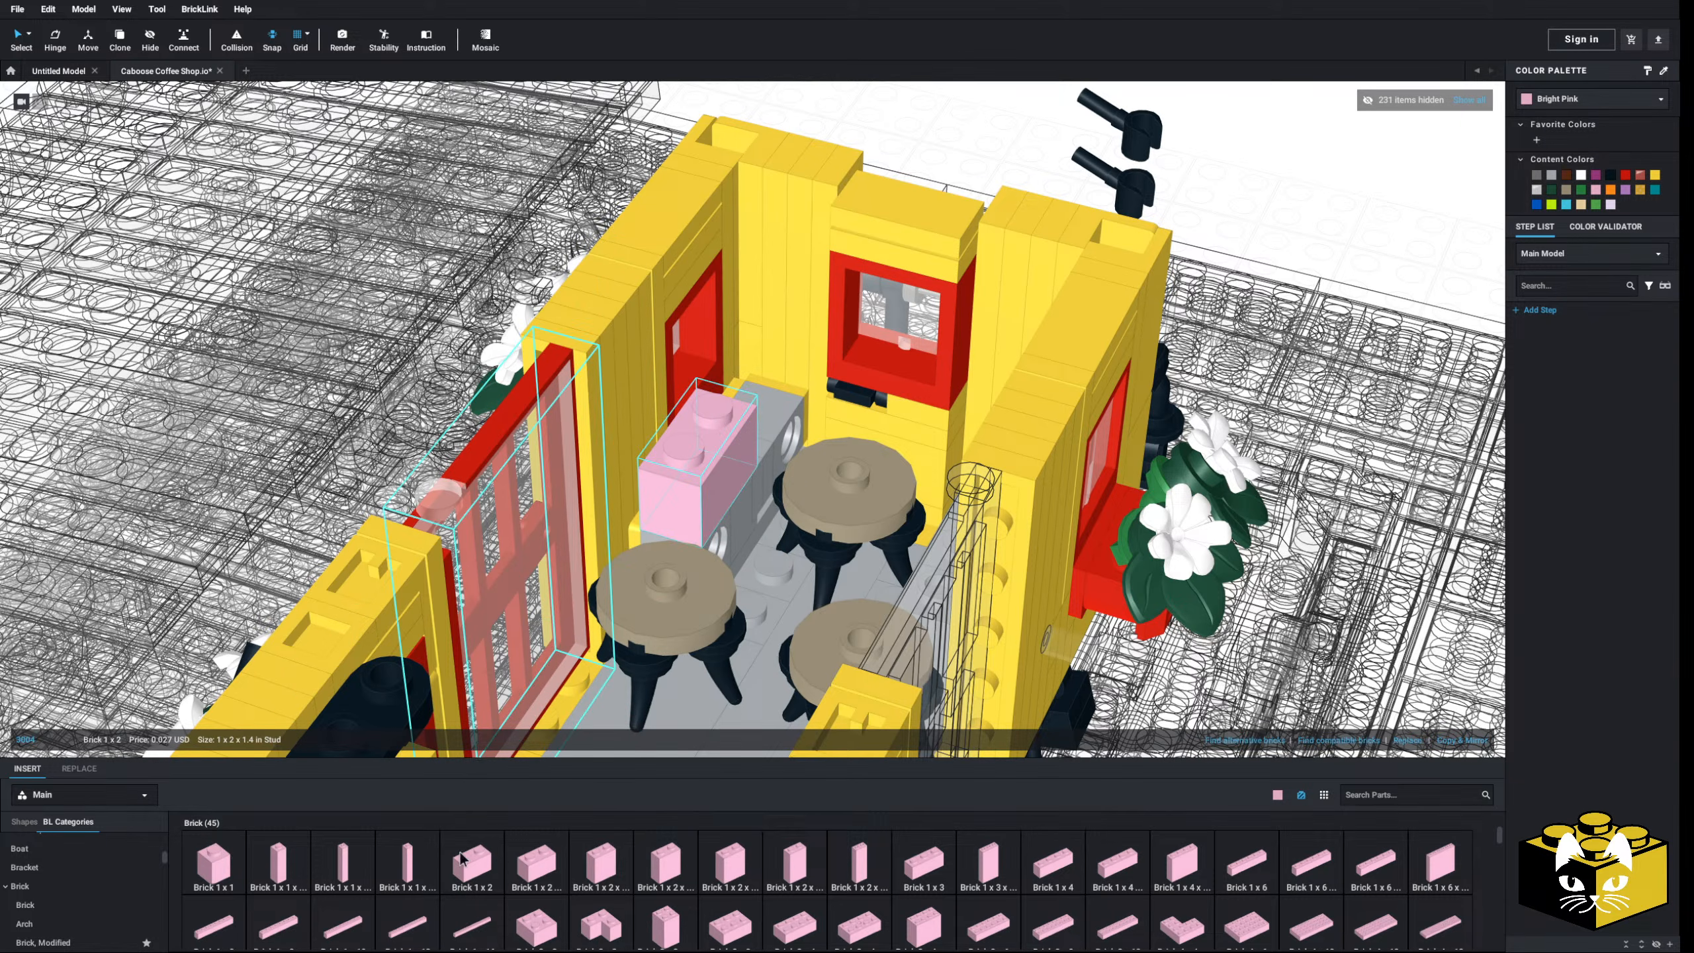
left_click(484, 883)
right_click_drag(767, 554, 921, 527)
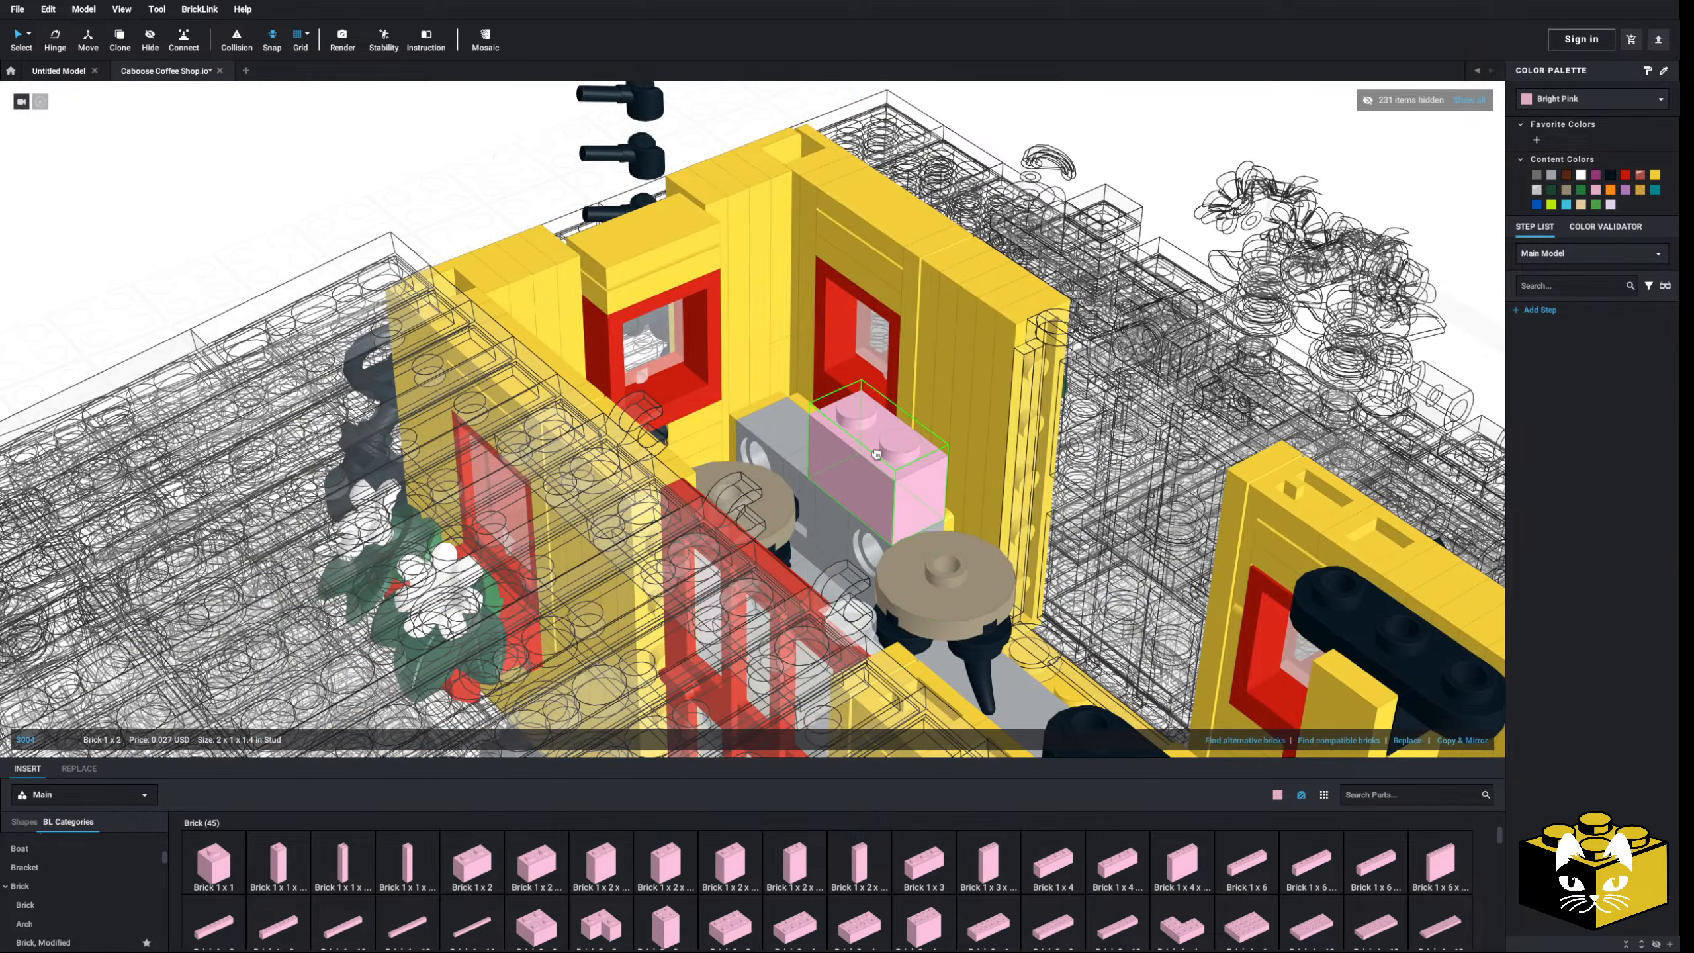
left_click(891, 460)
right_click_drag(891, 461, 862, 465)
key("Delete")
left_click(648, 531)
key("Delete")
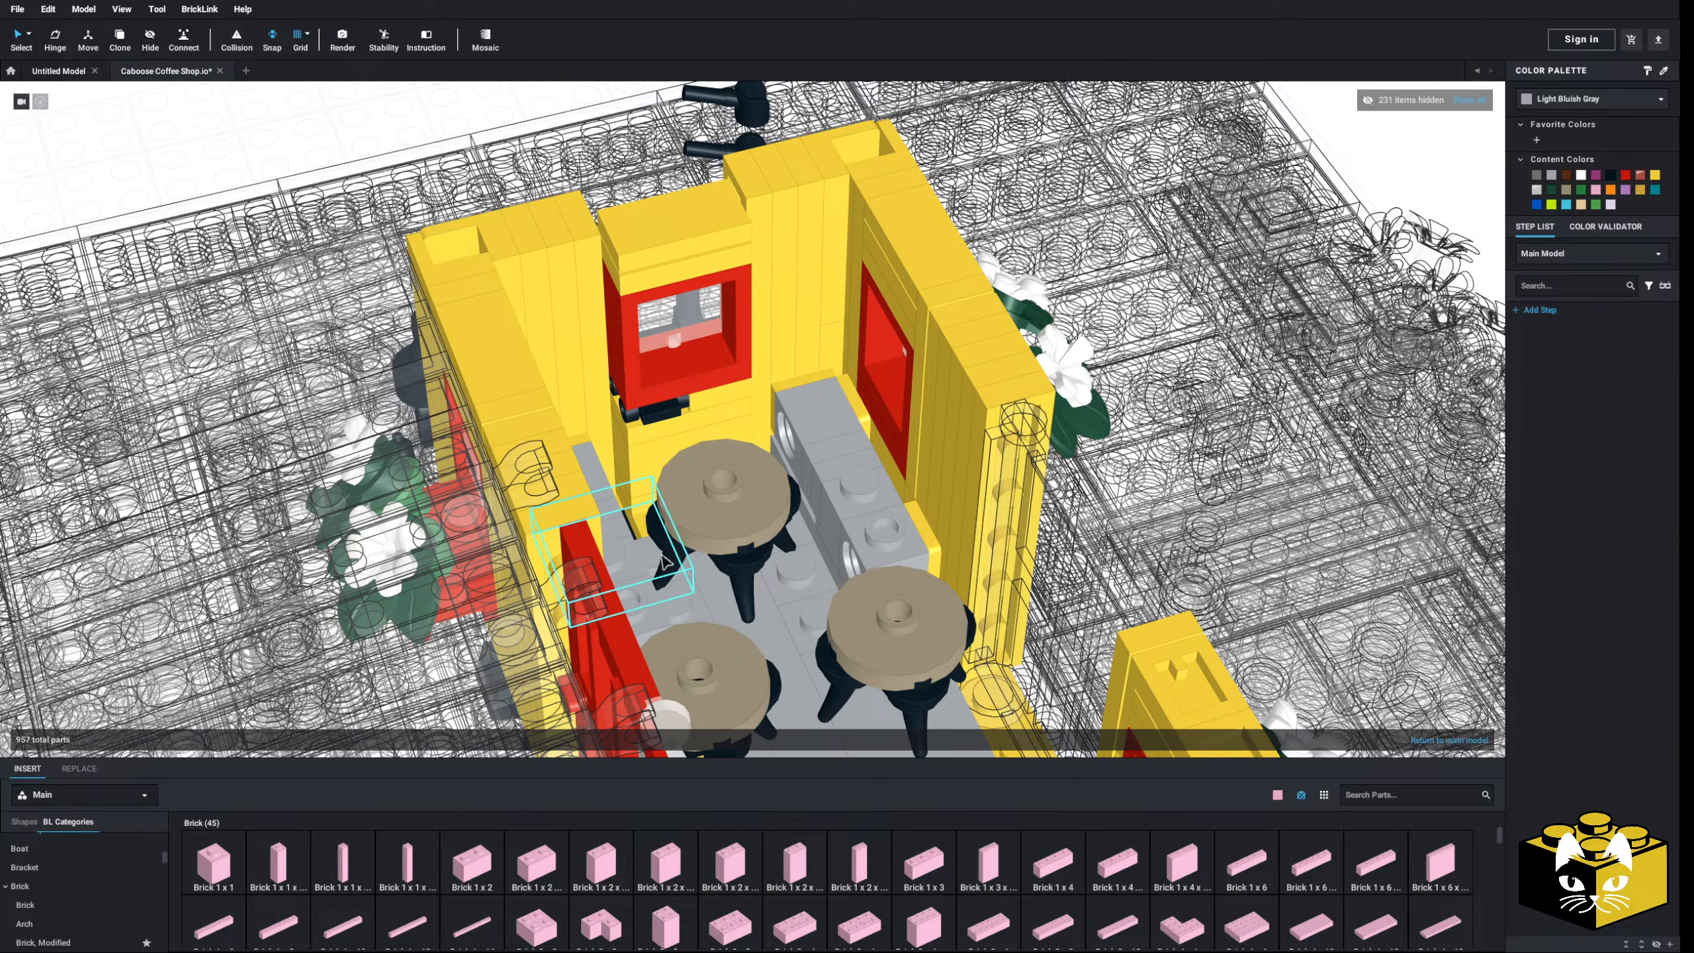
- Place a rotated Bright Pink 1x4 brick on the right counter and another on the left counter
left_click(1062, 857)
key("Right")
left_click(880, 469)
right_click_drag(880, 468, 829, 456)
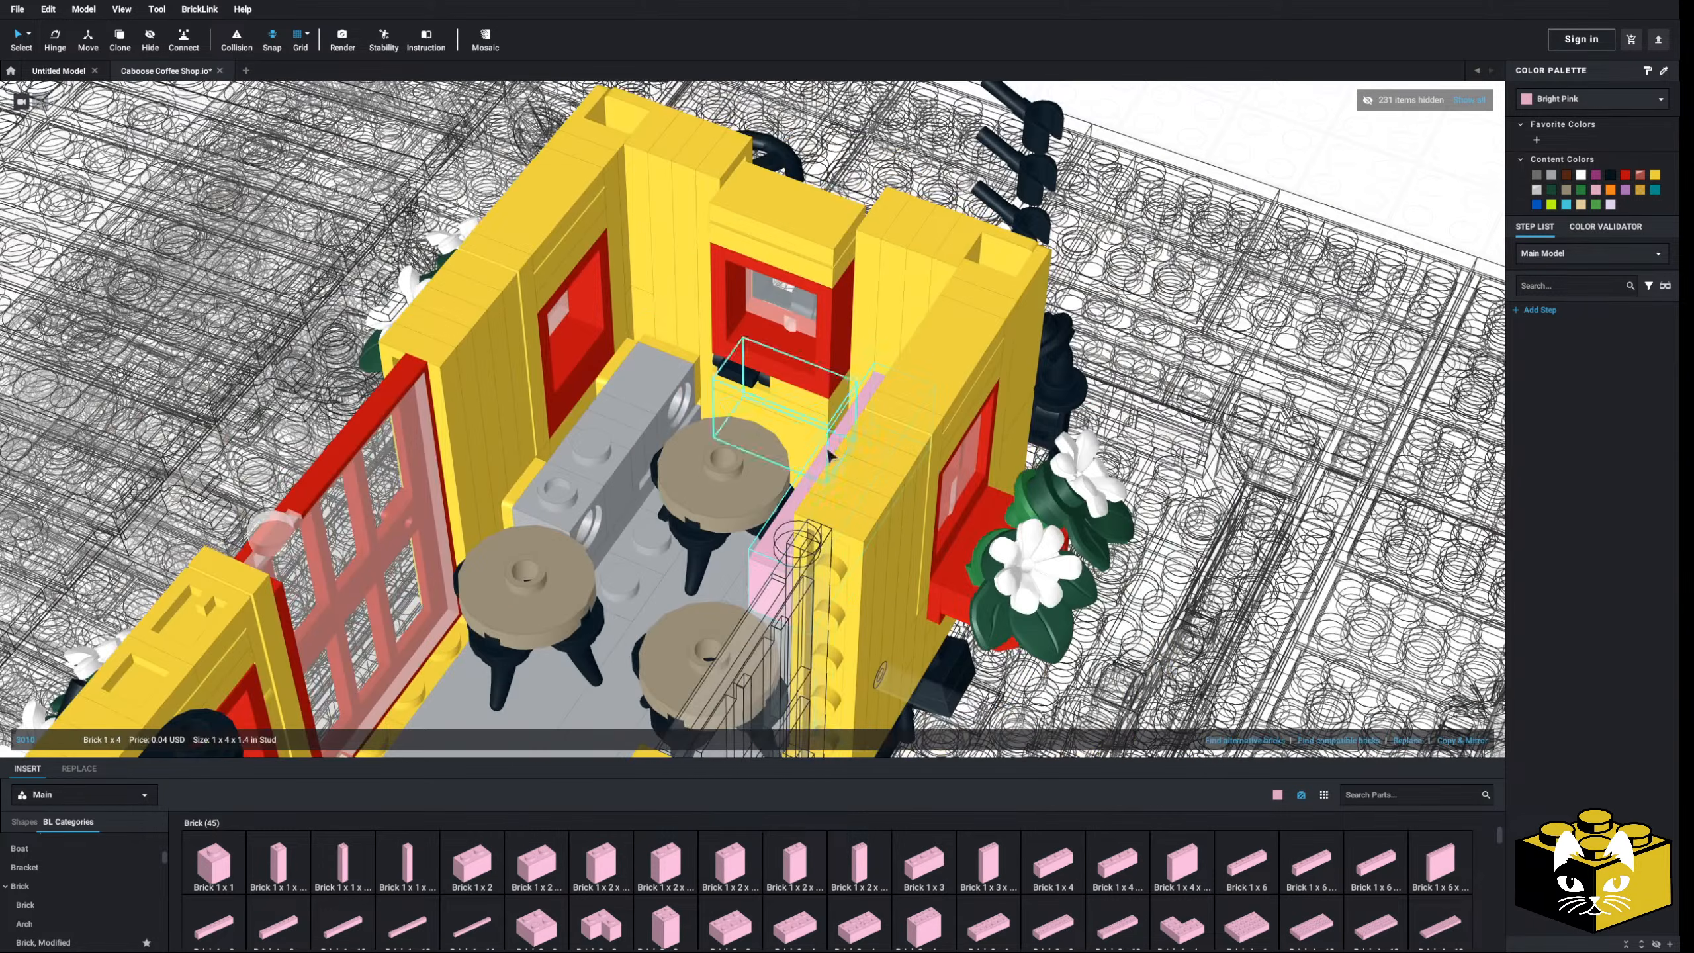
left_click(1075, 871)
key("Right")
left_click(600, 400)
scroll(600, 401, "down", 6)
left_click(304, 303)
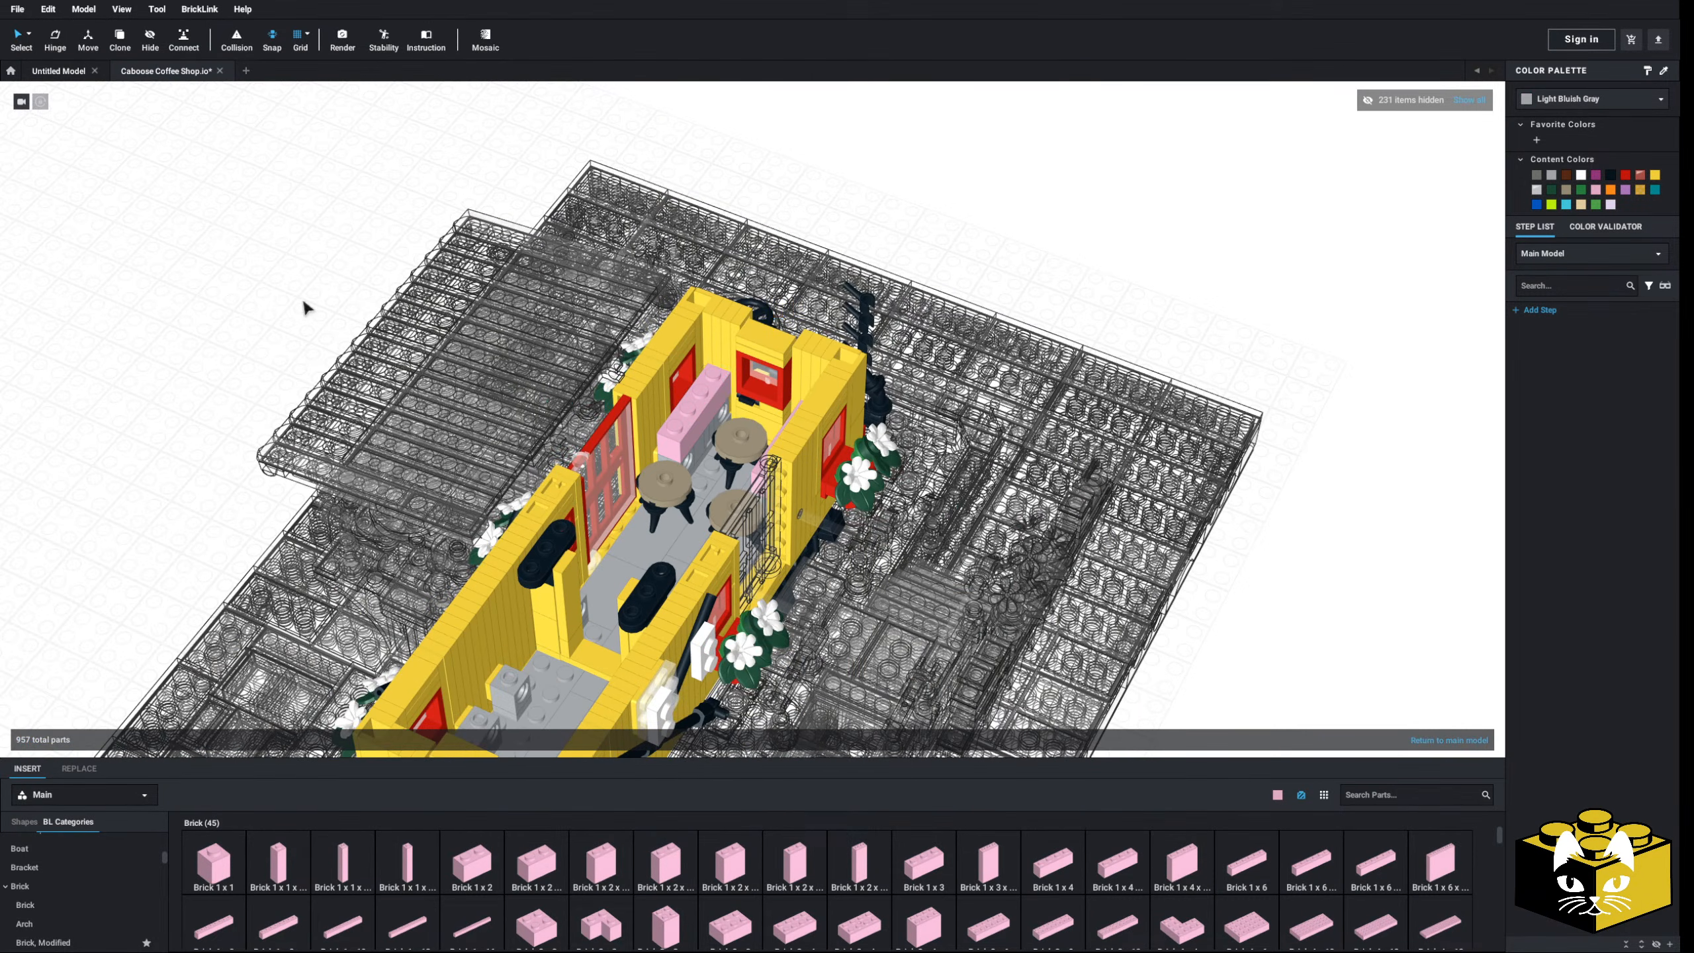
scroll(598, 553, "up", 6)
scroll(89, 879, "up", 5)
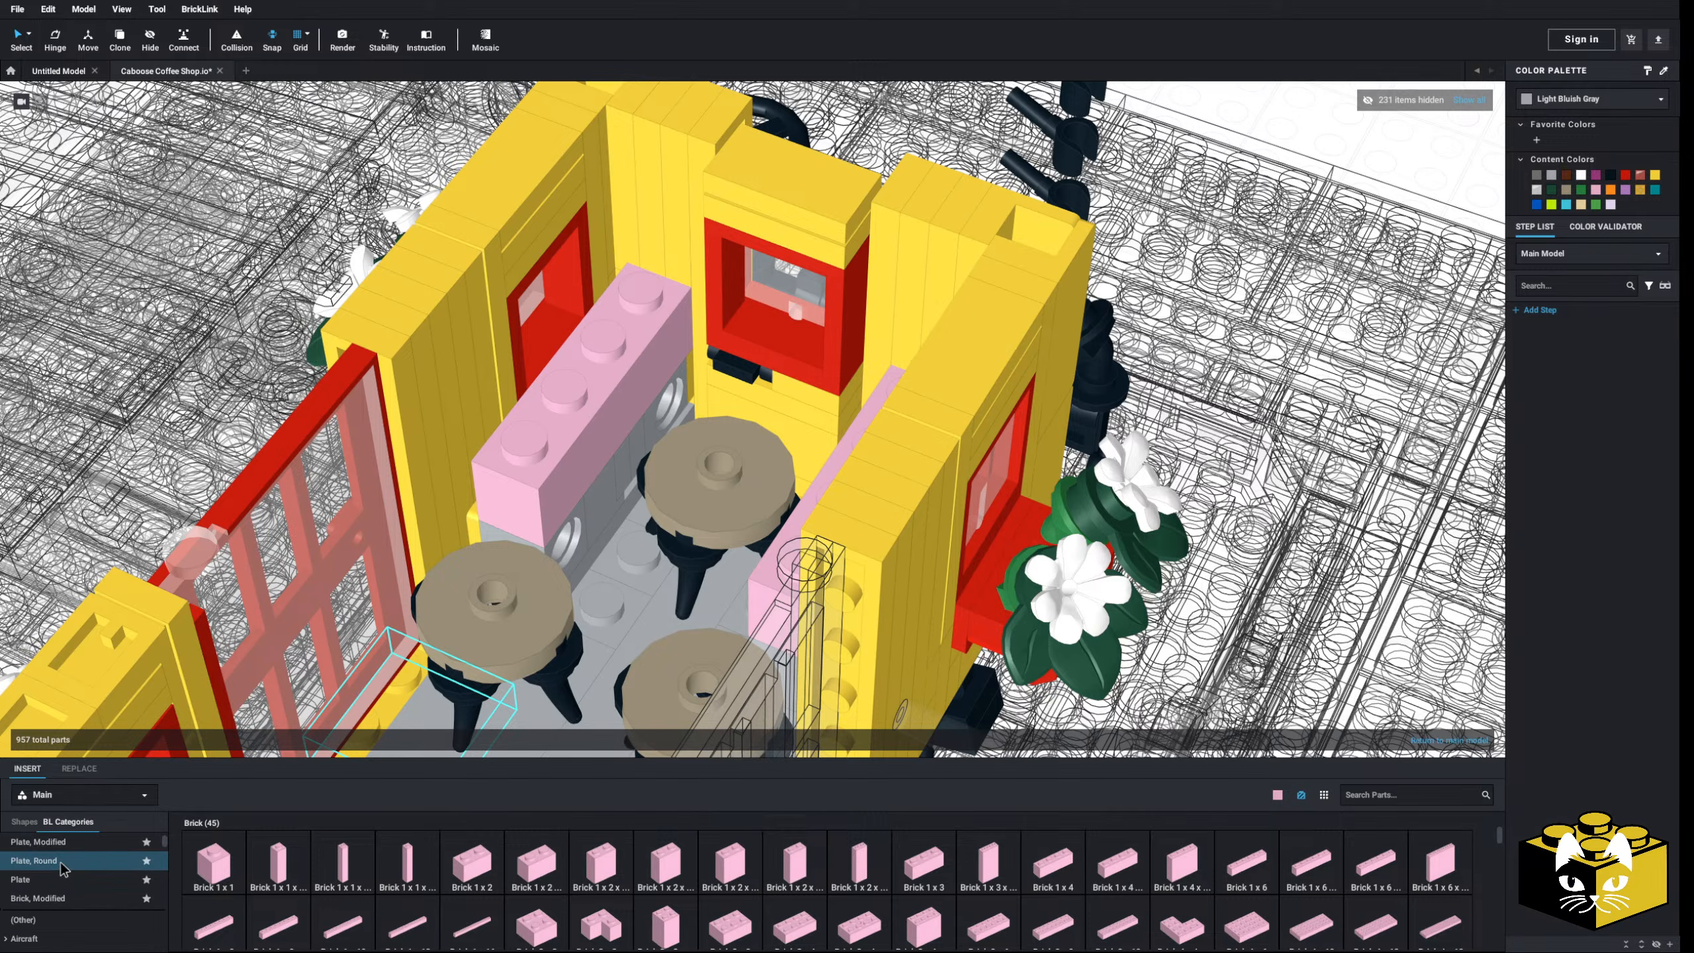
- Put a pink Plate, Modified 1x2 with Door Rail on the left pink brick
left_click(59, 843)
scroll(303, 855, "down", 4)
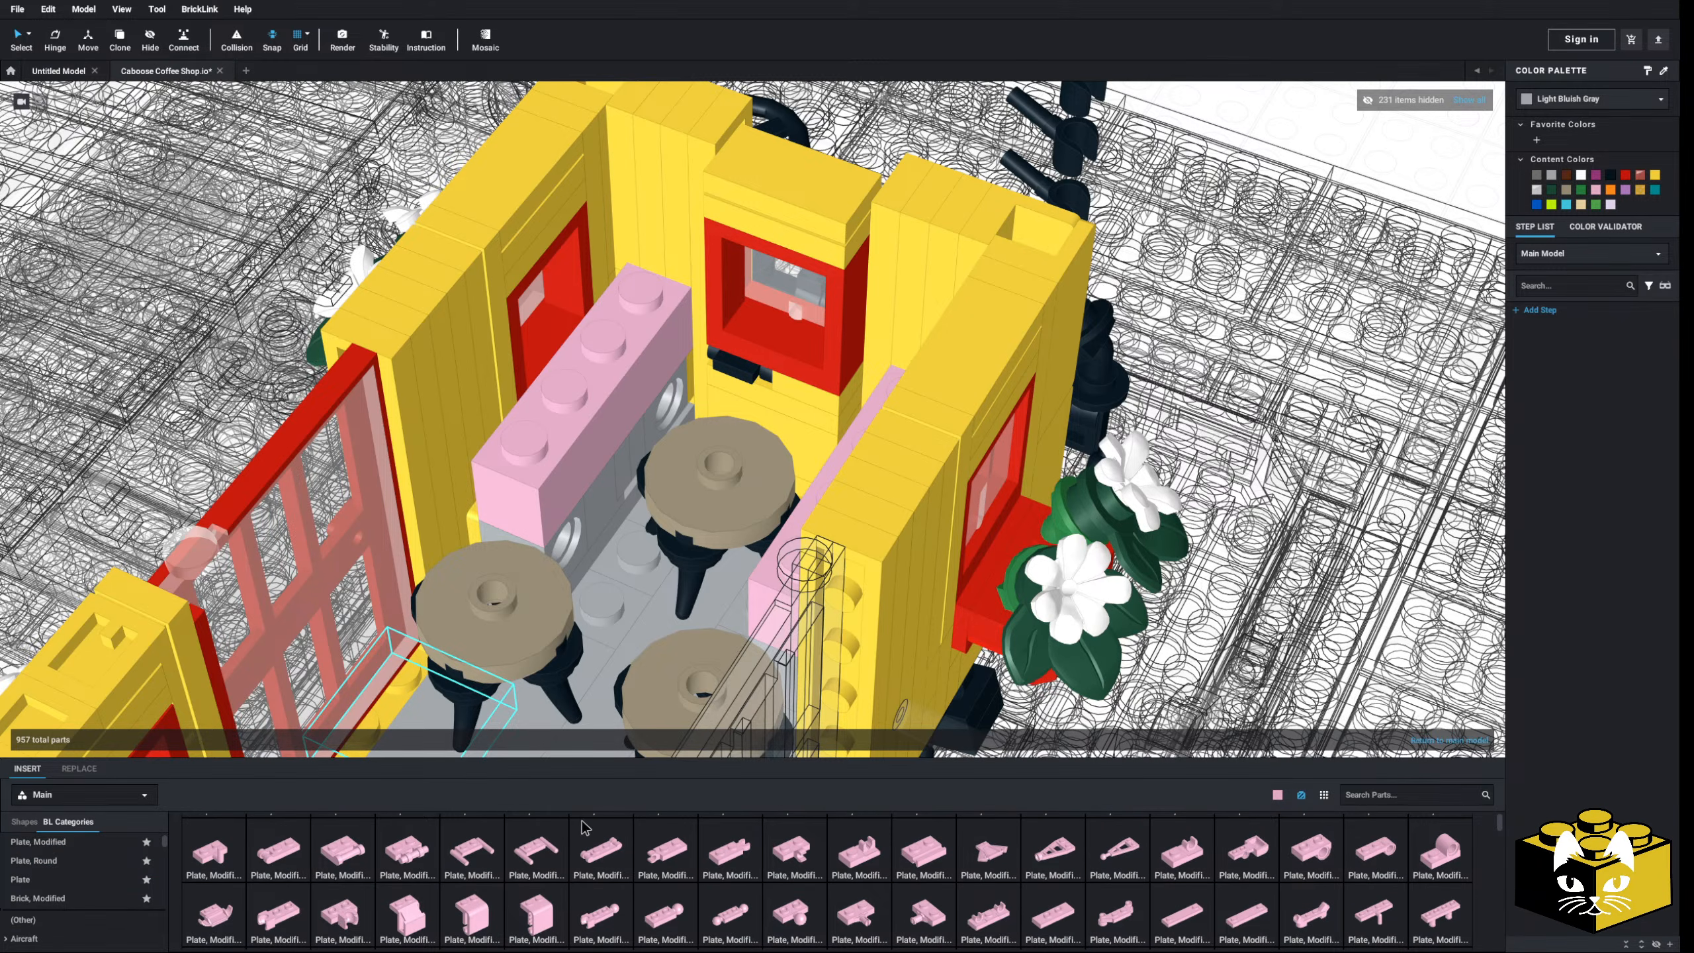
left_click(940, 857)
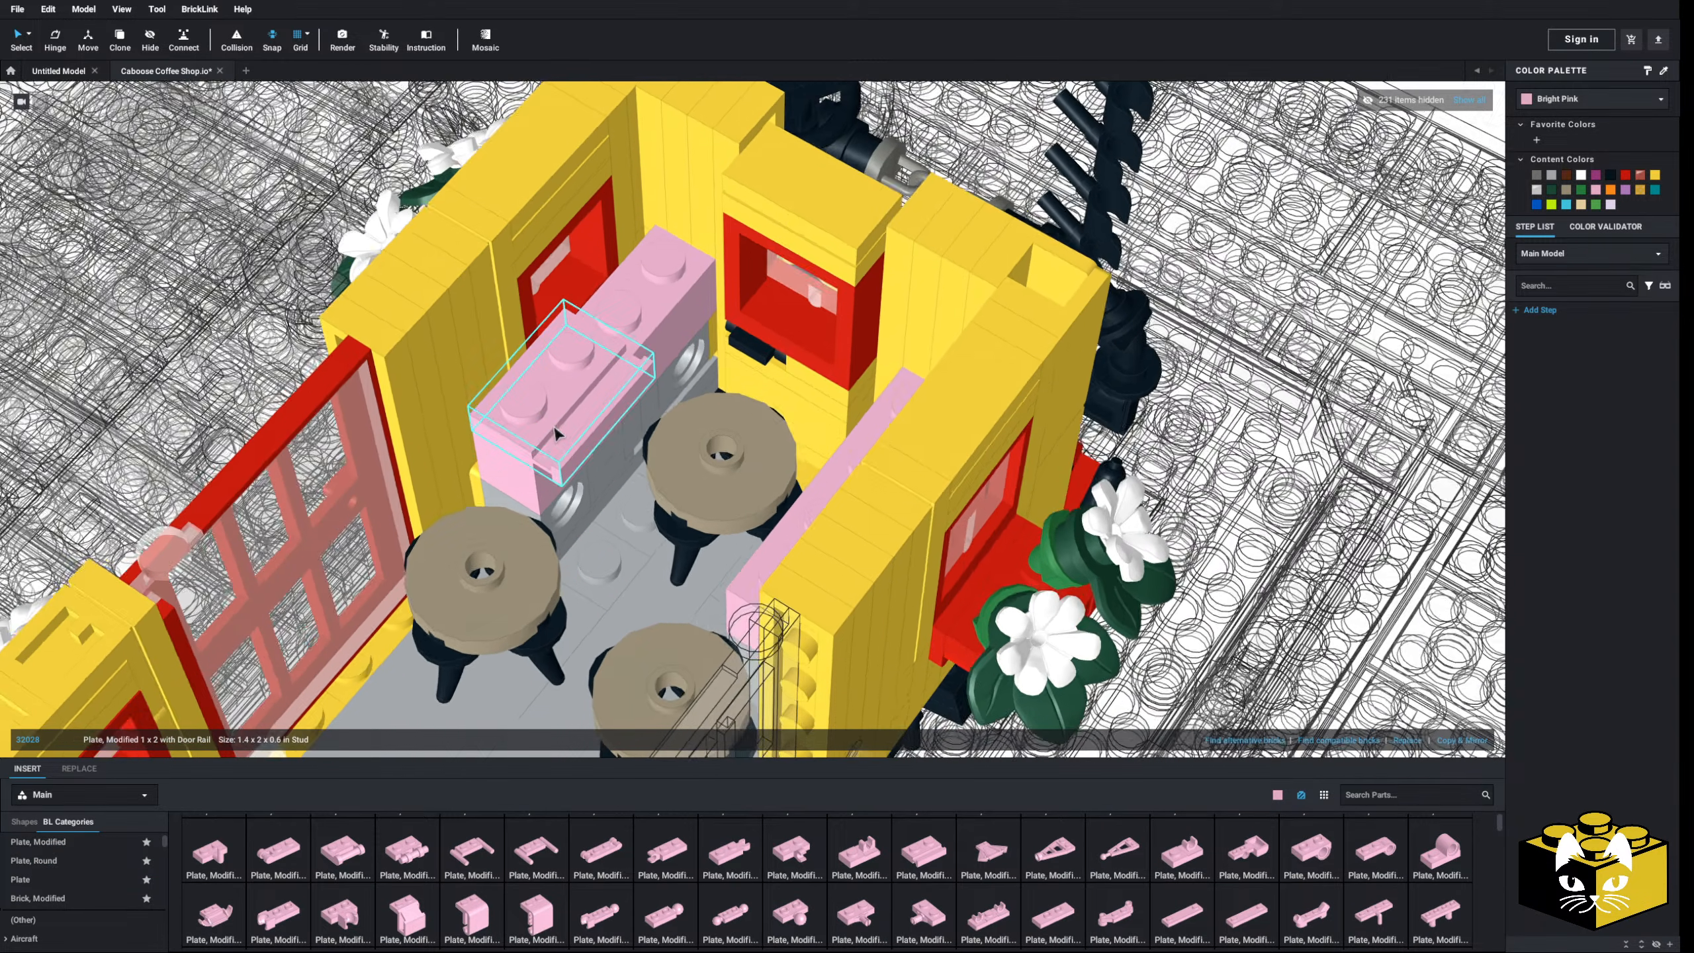
right_click_drag(555, 428, 541, 532)
left_click(542, 457)
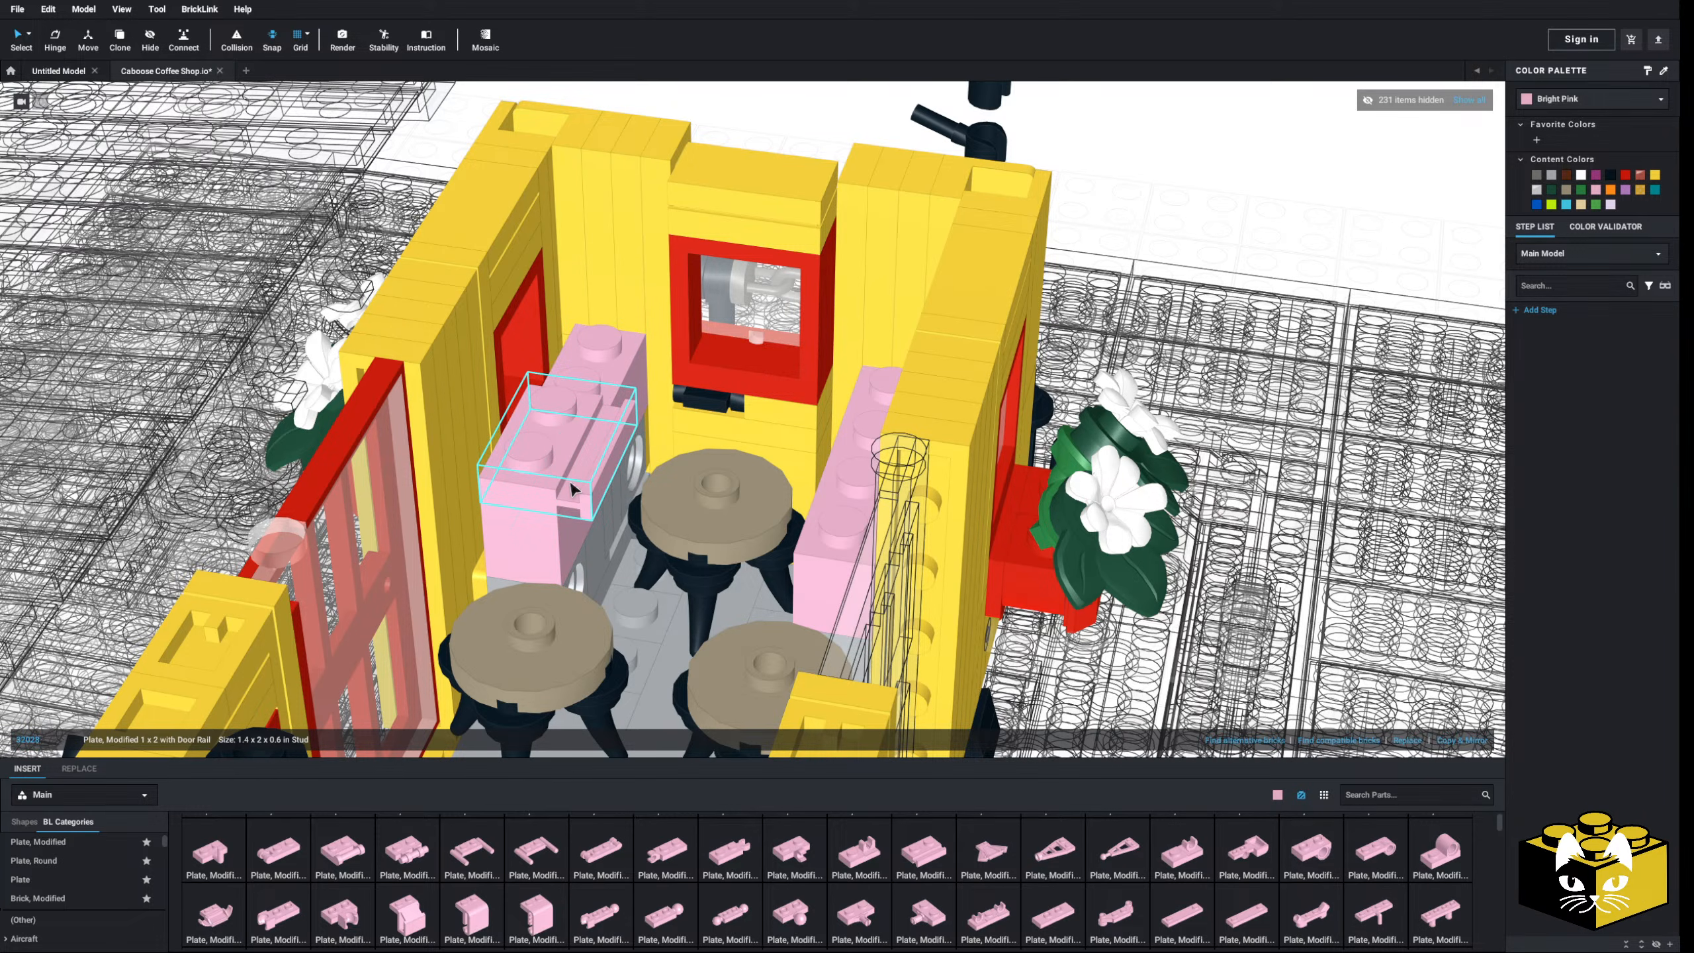
- Duplicate the door-rail plate onto the back of the brick and color both plates White
right_click_drag(572, 484, 590, 518)
left_click(1471, 738)
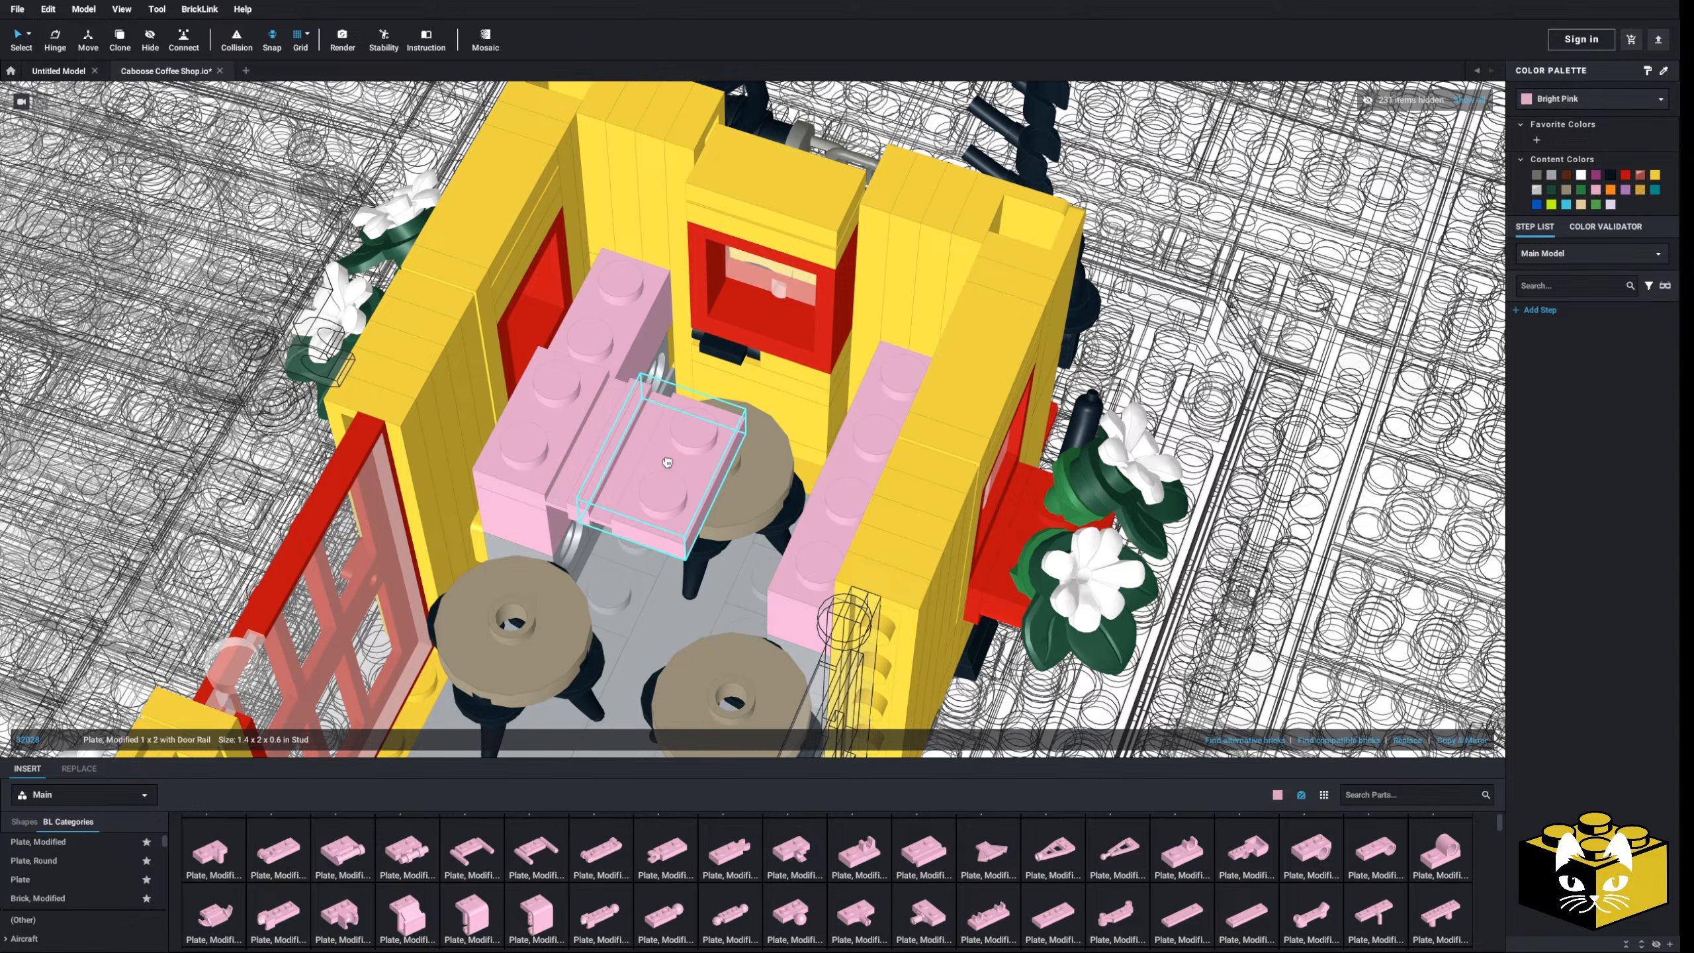
left_click_drag(668, 463, 600, 314)
right_click_drag(591, 317, 622, 300)
left_click(573, 481, "ctrl")
right_click_drag(1186, 166, 1185, 173)
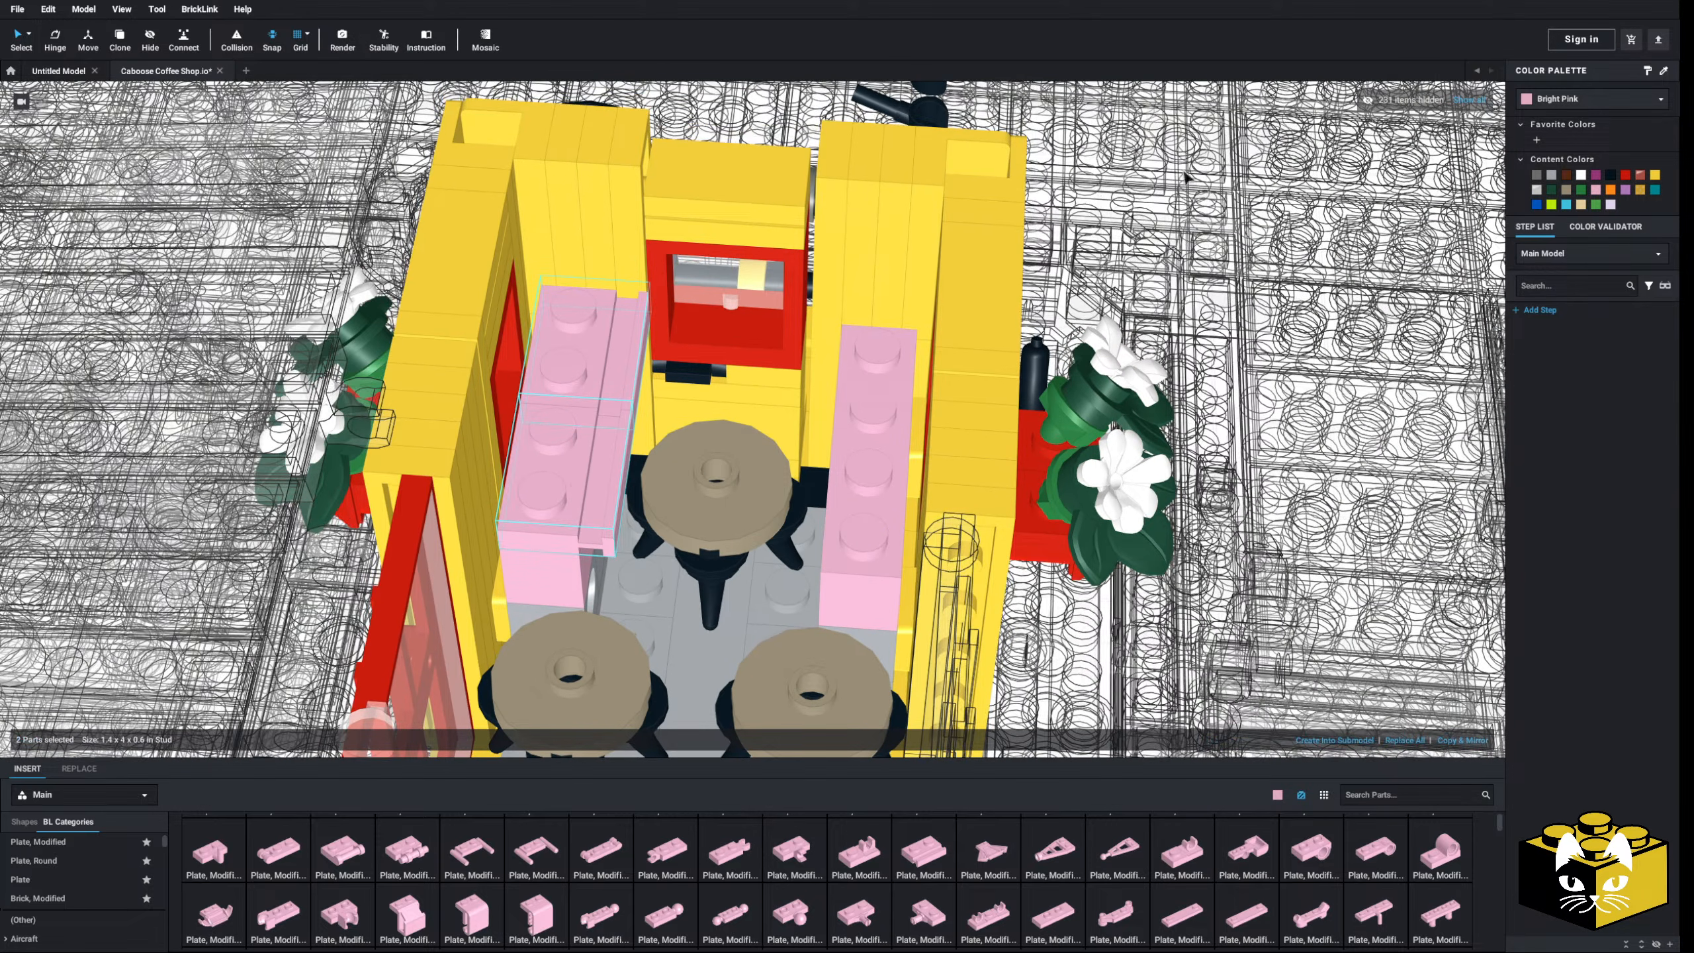
left_click(1580, 174)
left_click(575, 576)
right_click_drag(576, 577, 530, 546)
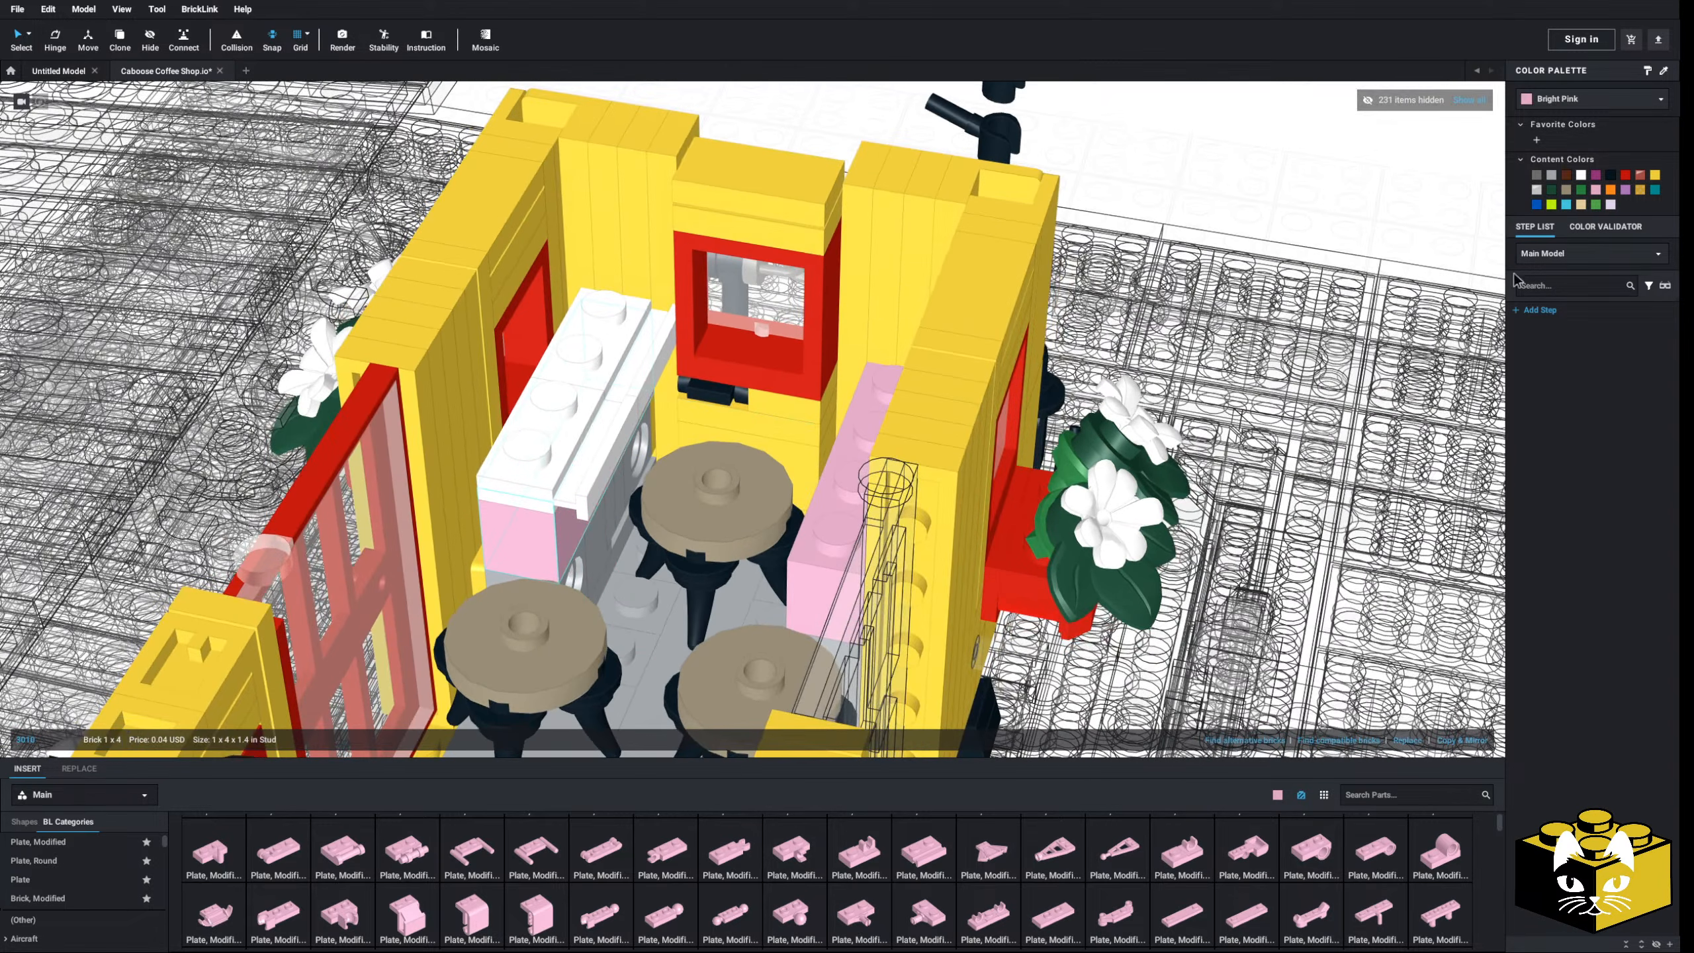
- Recolor the left counter brick Light Bluish Gray
left_click(1552, 174)
scroll(701, 197, "down", 5)
right_click_drag(700, 197, 757, 215)
left_click(750, 205)
scroll(757, 215, "up", 5)
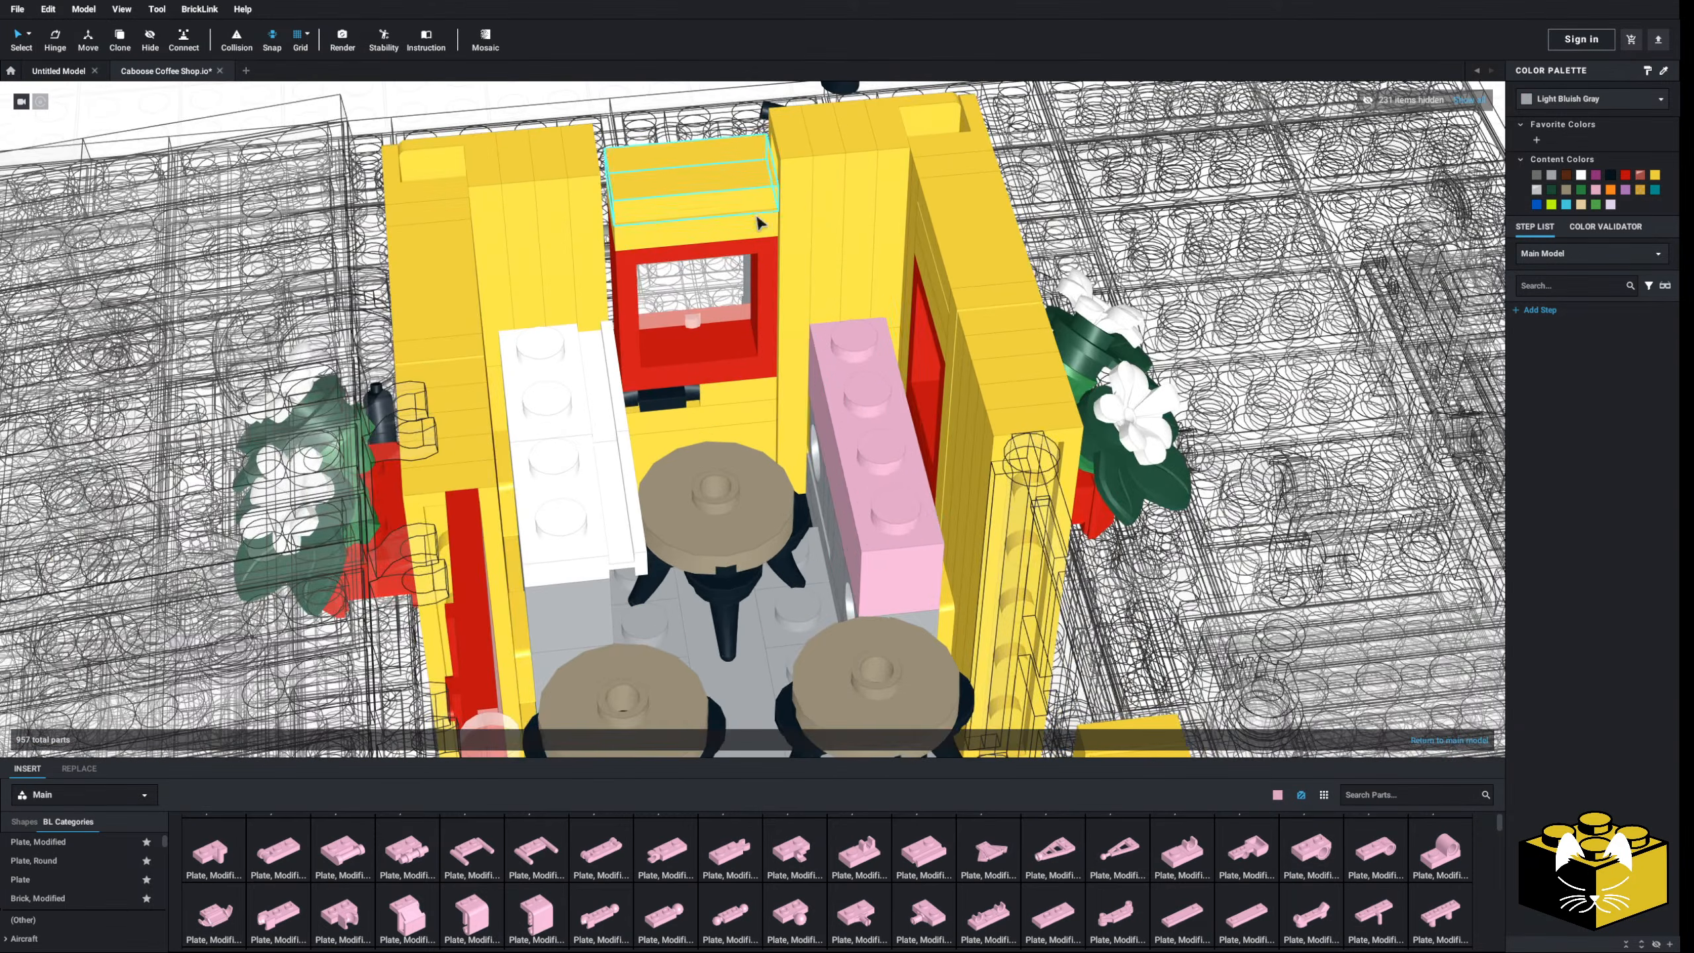
- Copy the two white door-rail plates and paste them onto the right counter brick
right_click(572, 404)
right_click(559, 407)
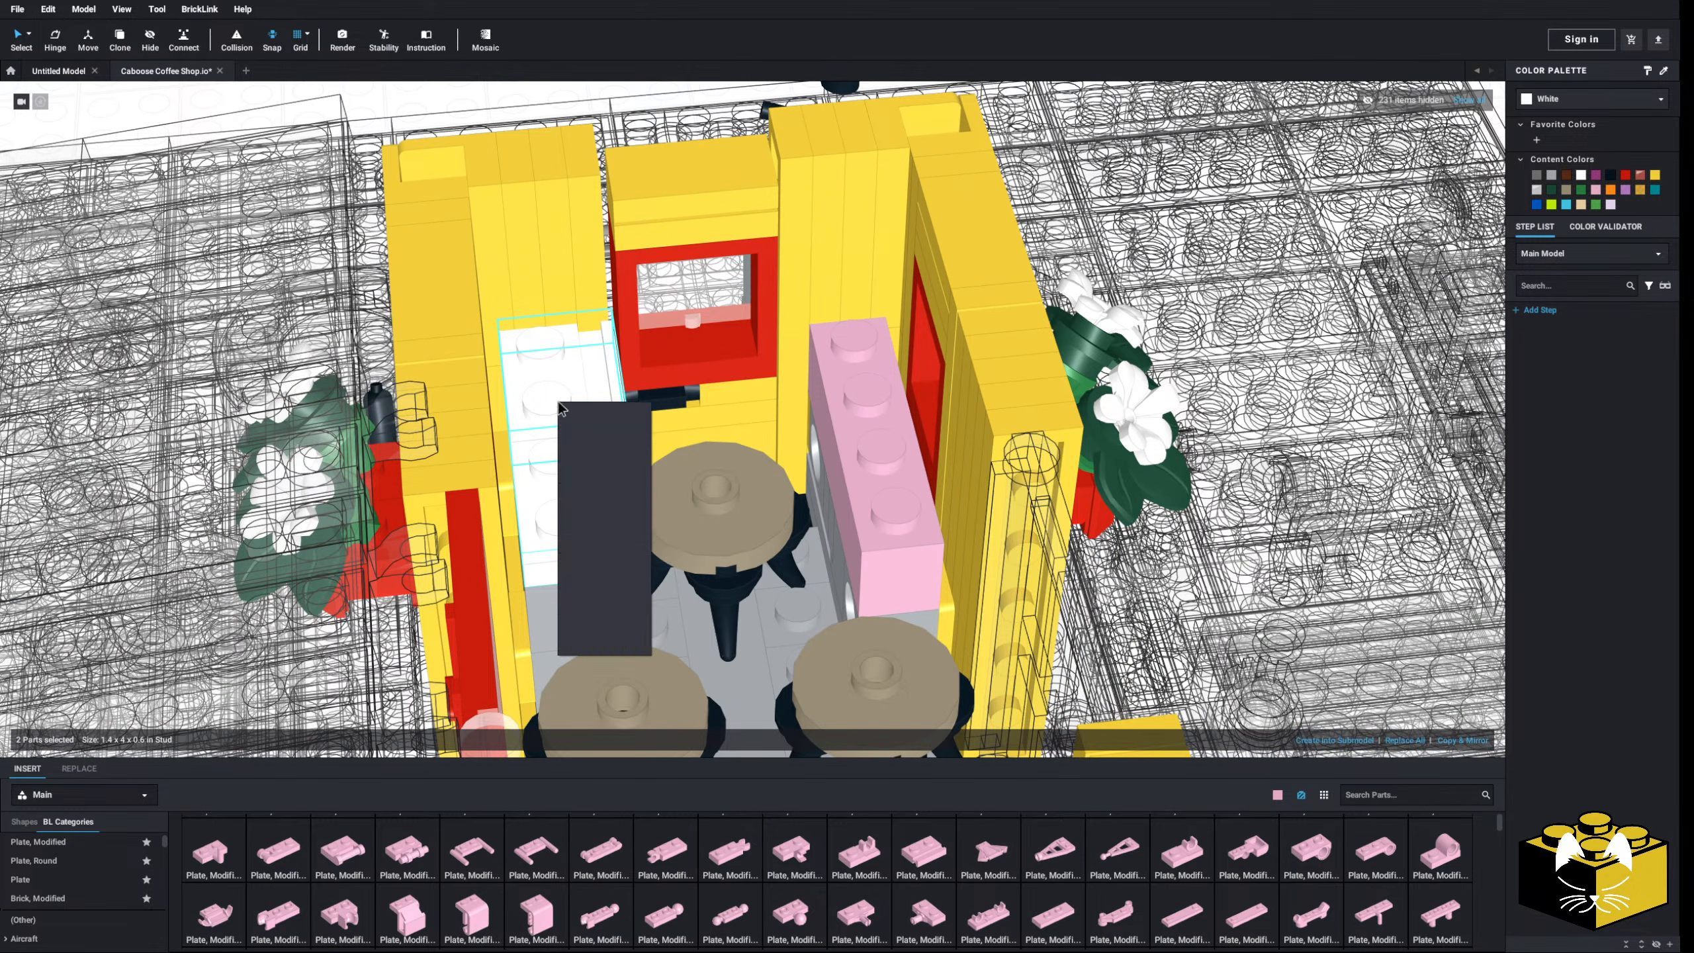
left_click(580, 413)
right_click(577, 412)
left_click(592, 434)
left_click(846, 342)
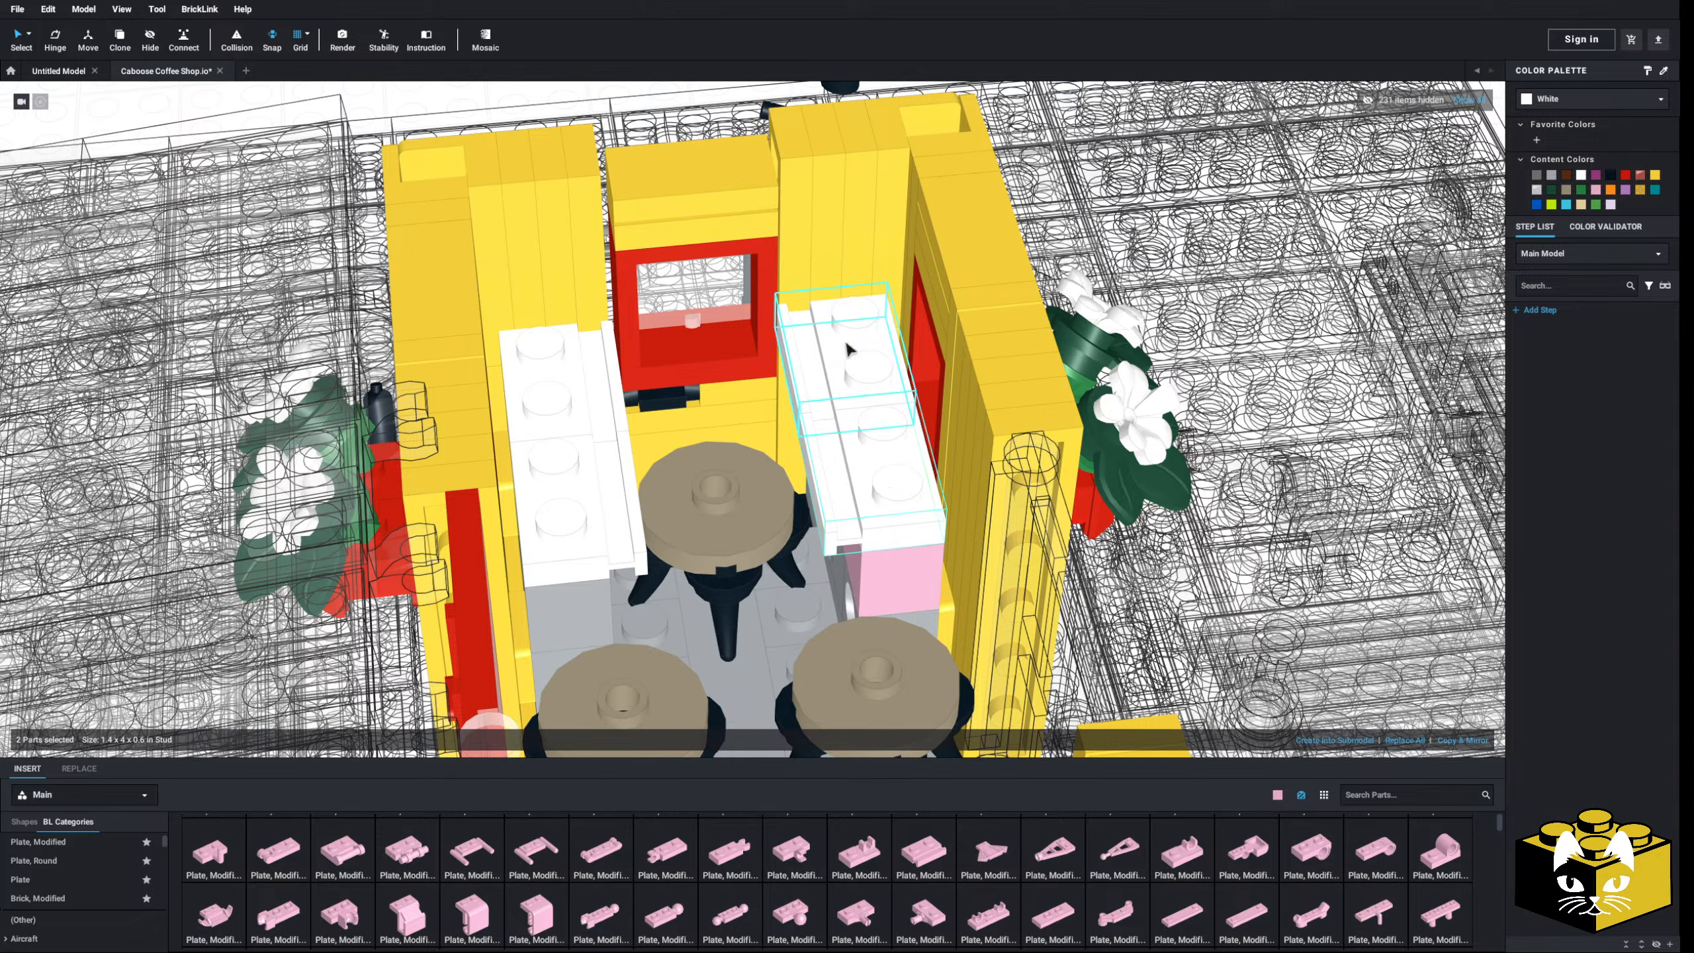
- Recolor the right counter brick Light Bluish Gray and check both counters
left_click(897, 574)
left_click(1551, 175)
scroll(414, 228, "down", 5)
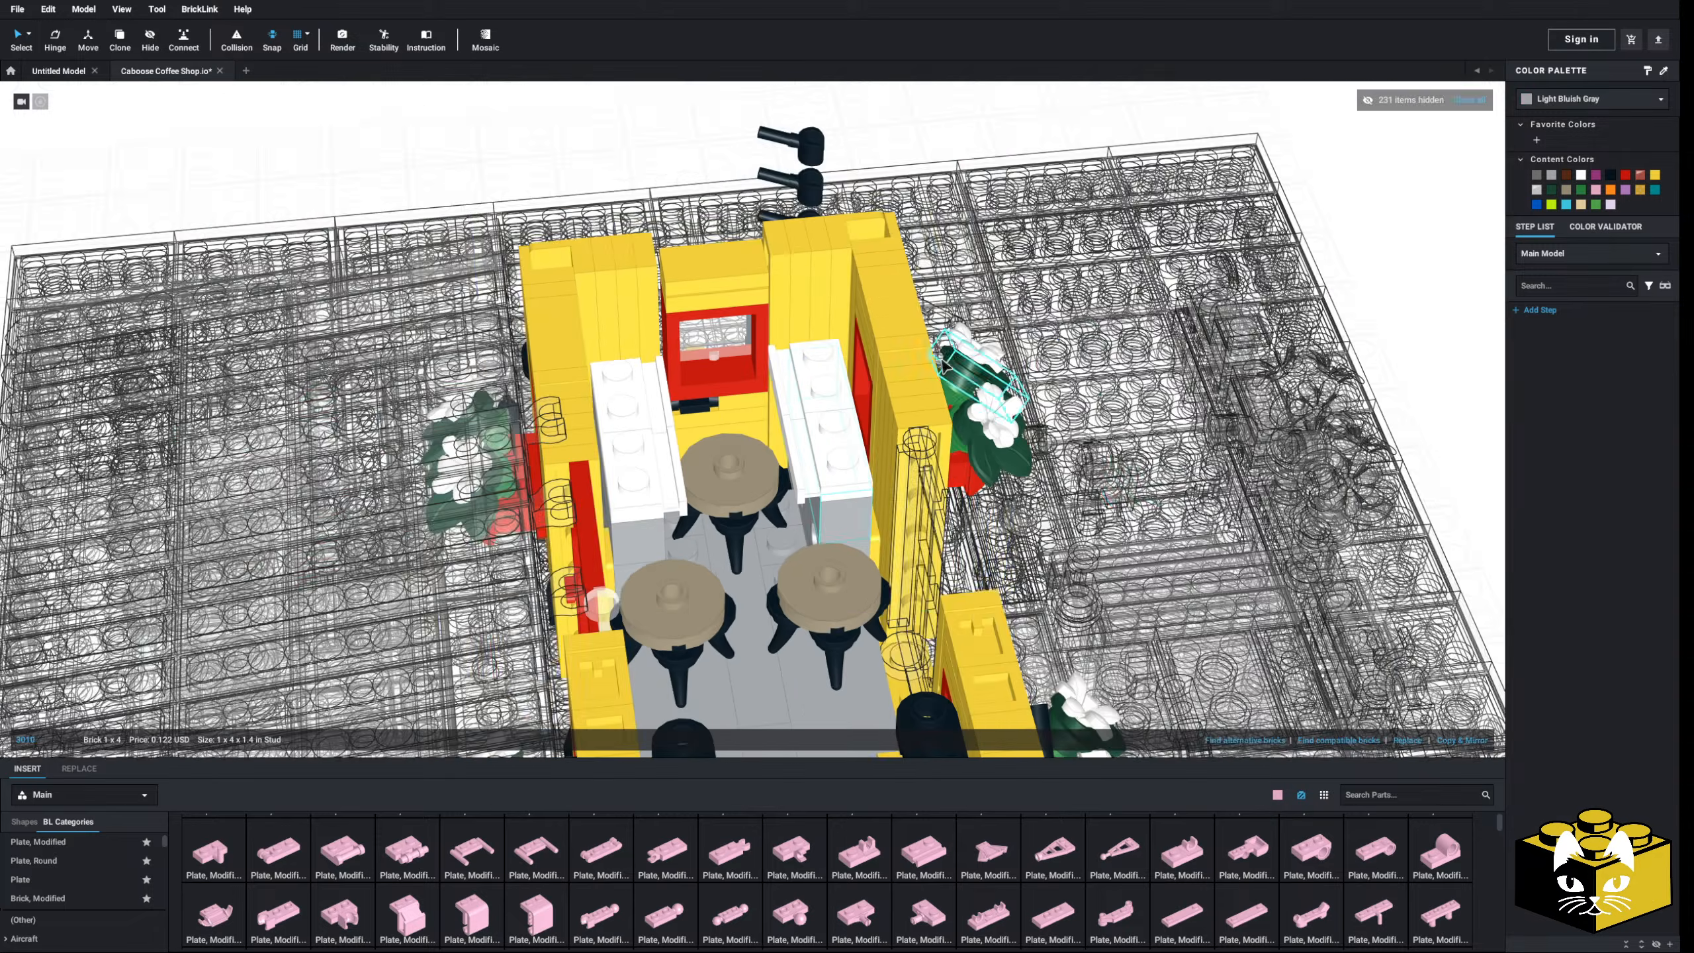
scroll(694, 320, "up", 4)
right_click_drag(754, 301, 707, 382)
scroll(704, 400, "up", 5)
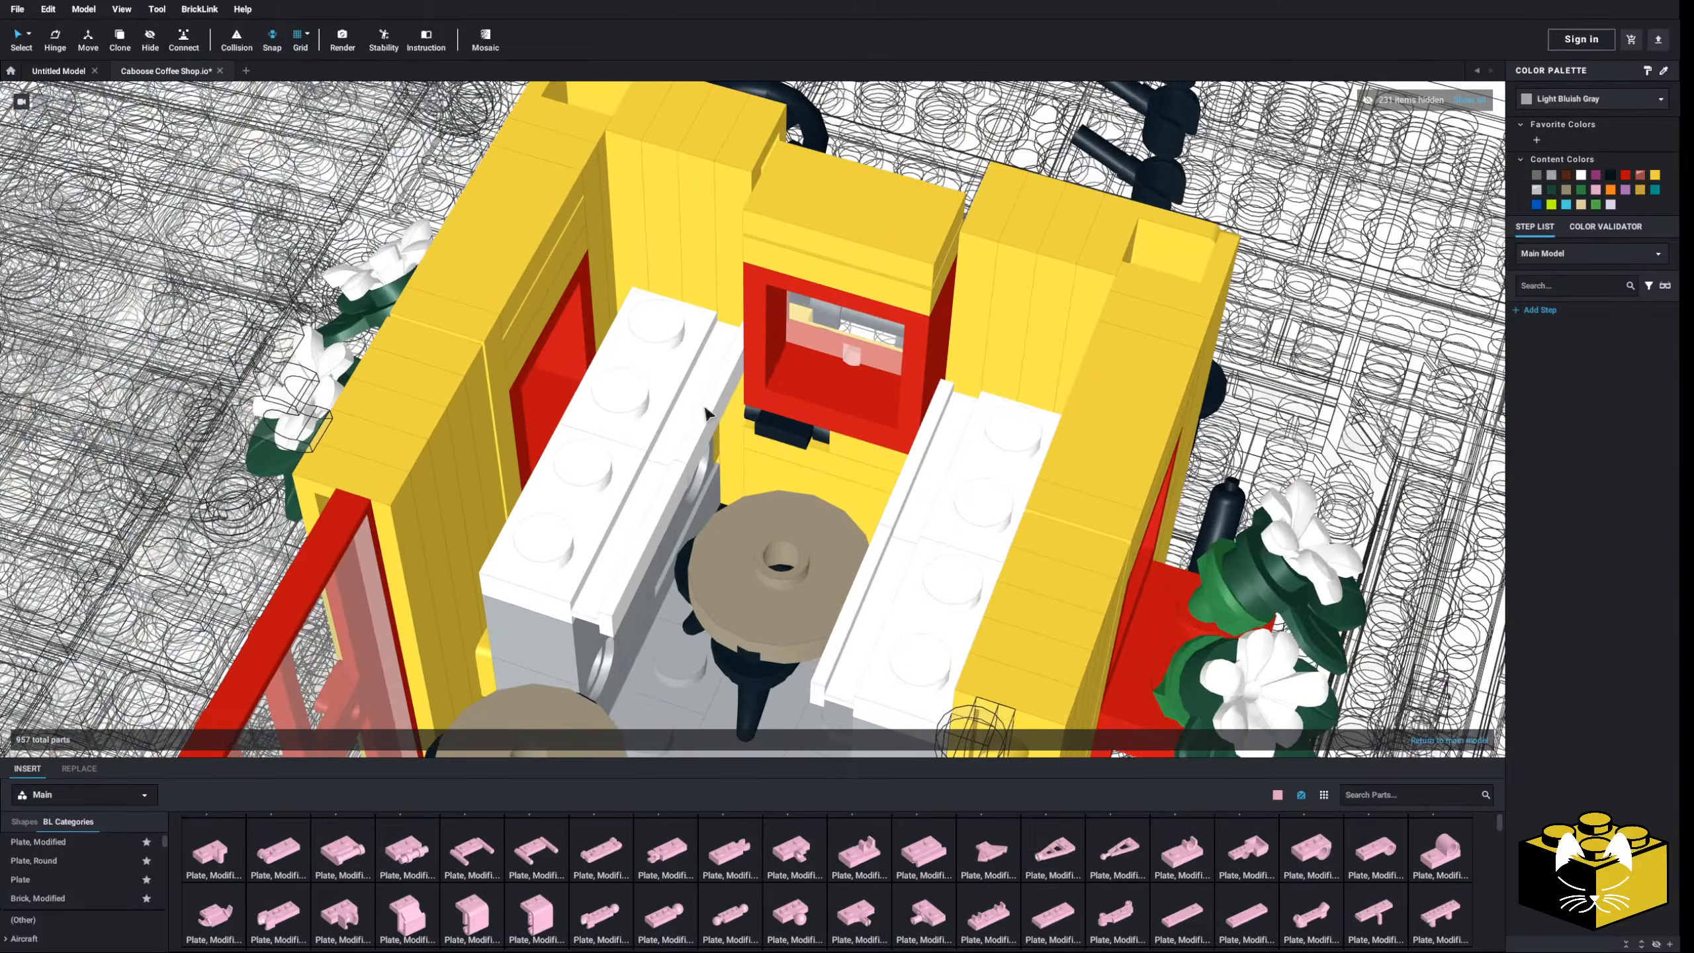
scroll(694, 417, "down", 6)
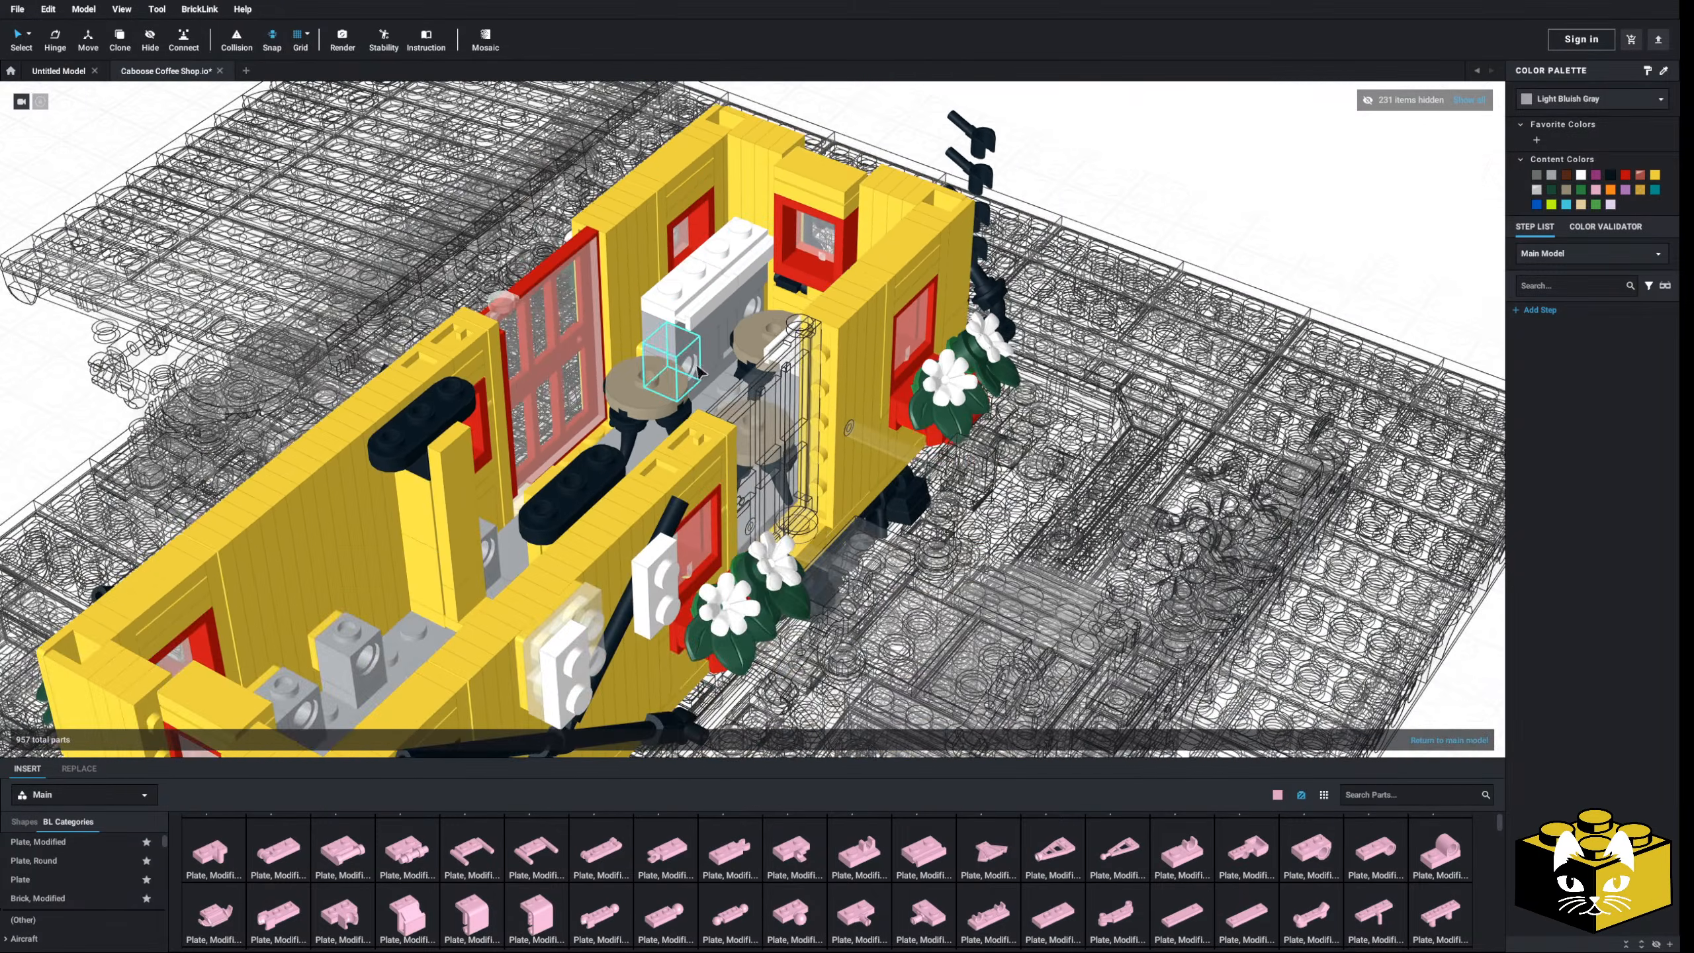
scroll(700, 372, "down", 2)
right_click_drag(700, 374, 636, 364)
- Exit the caboose submodel to view the full diorama, then re-enter it for editing
double_click(196, 370)
scroll(641, 333, "down", 2)
scroll(867, 477, "up", 4)
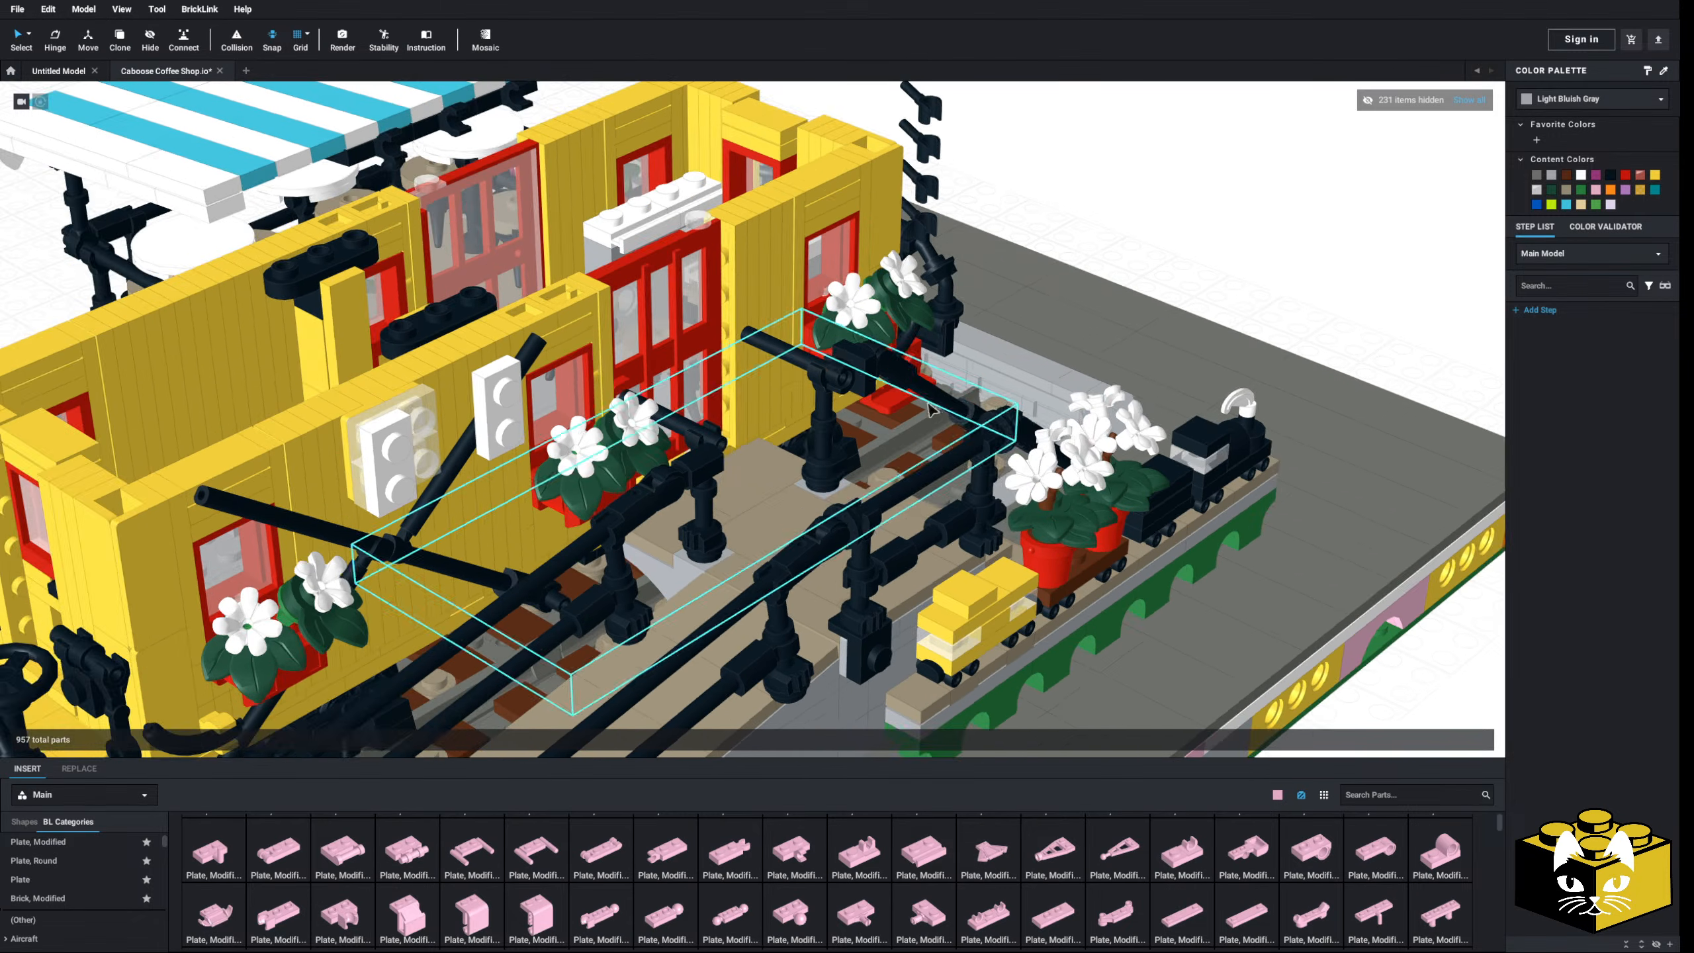
middle_click_drag(1060, 505, 925, 443)
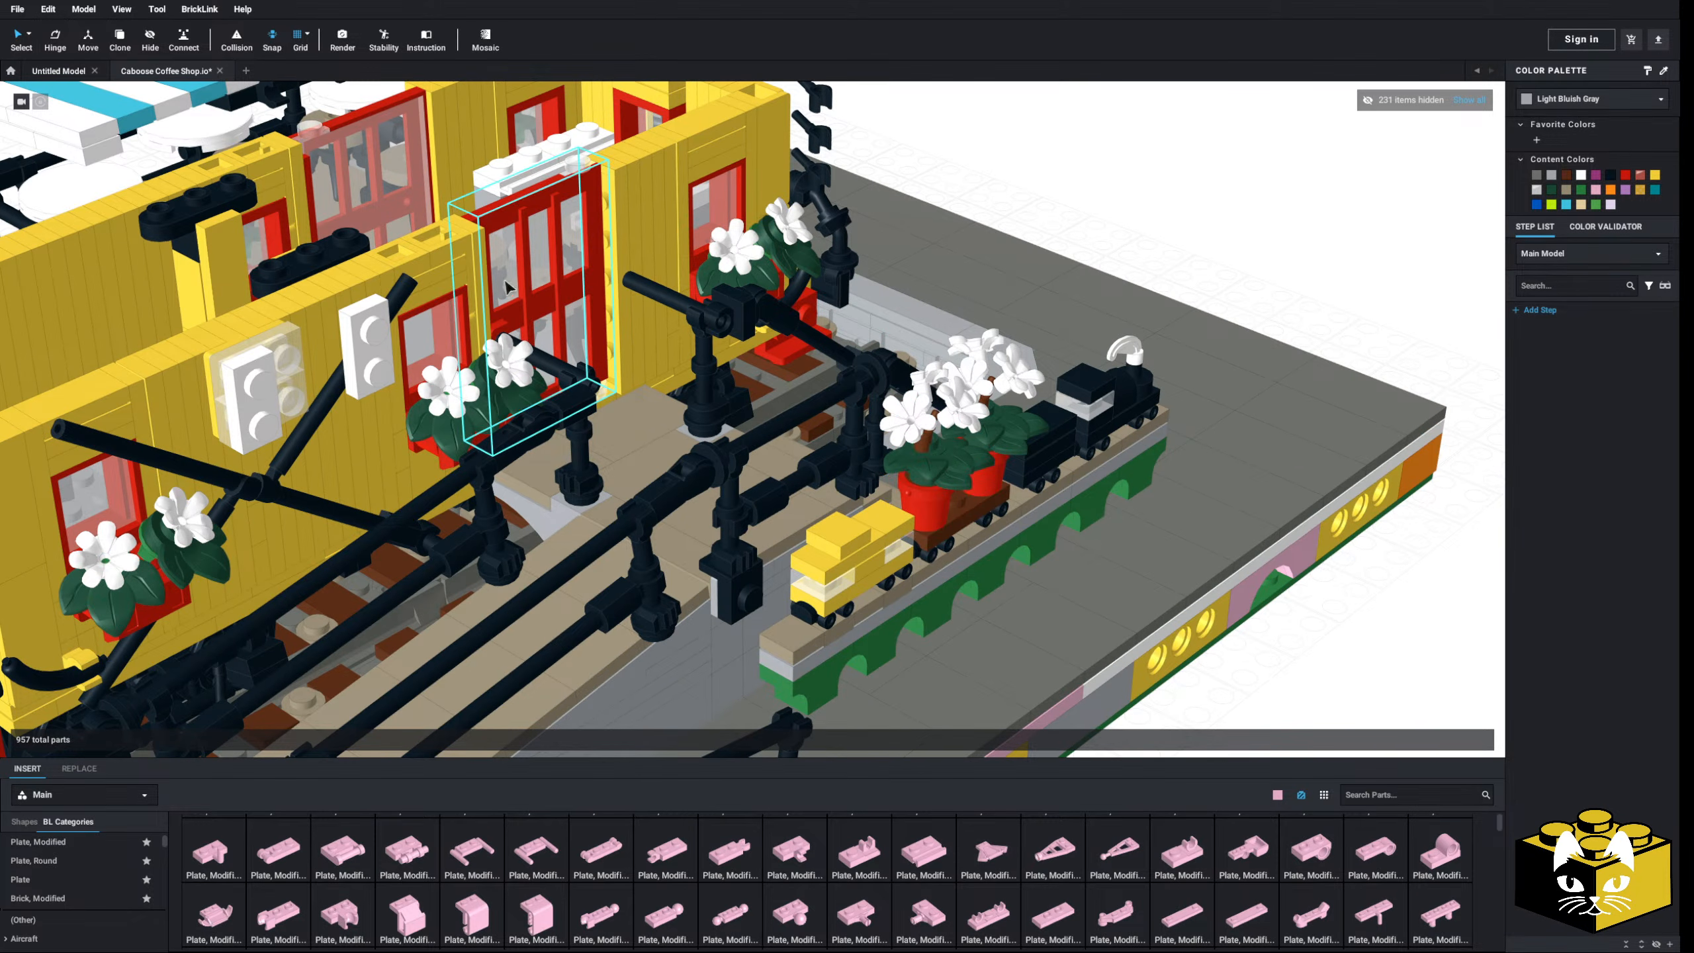
right_click_drag(530, 333, 632, 343)
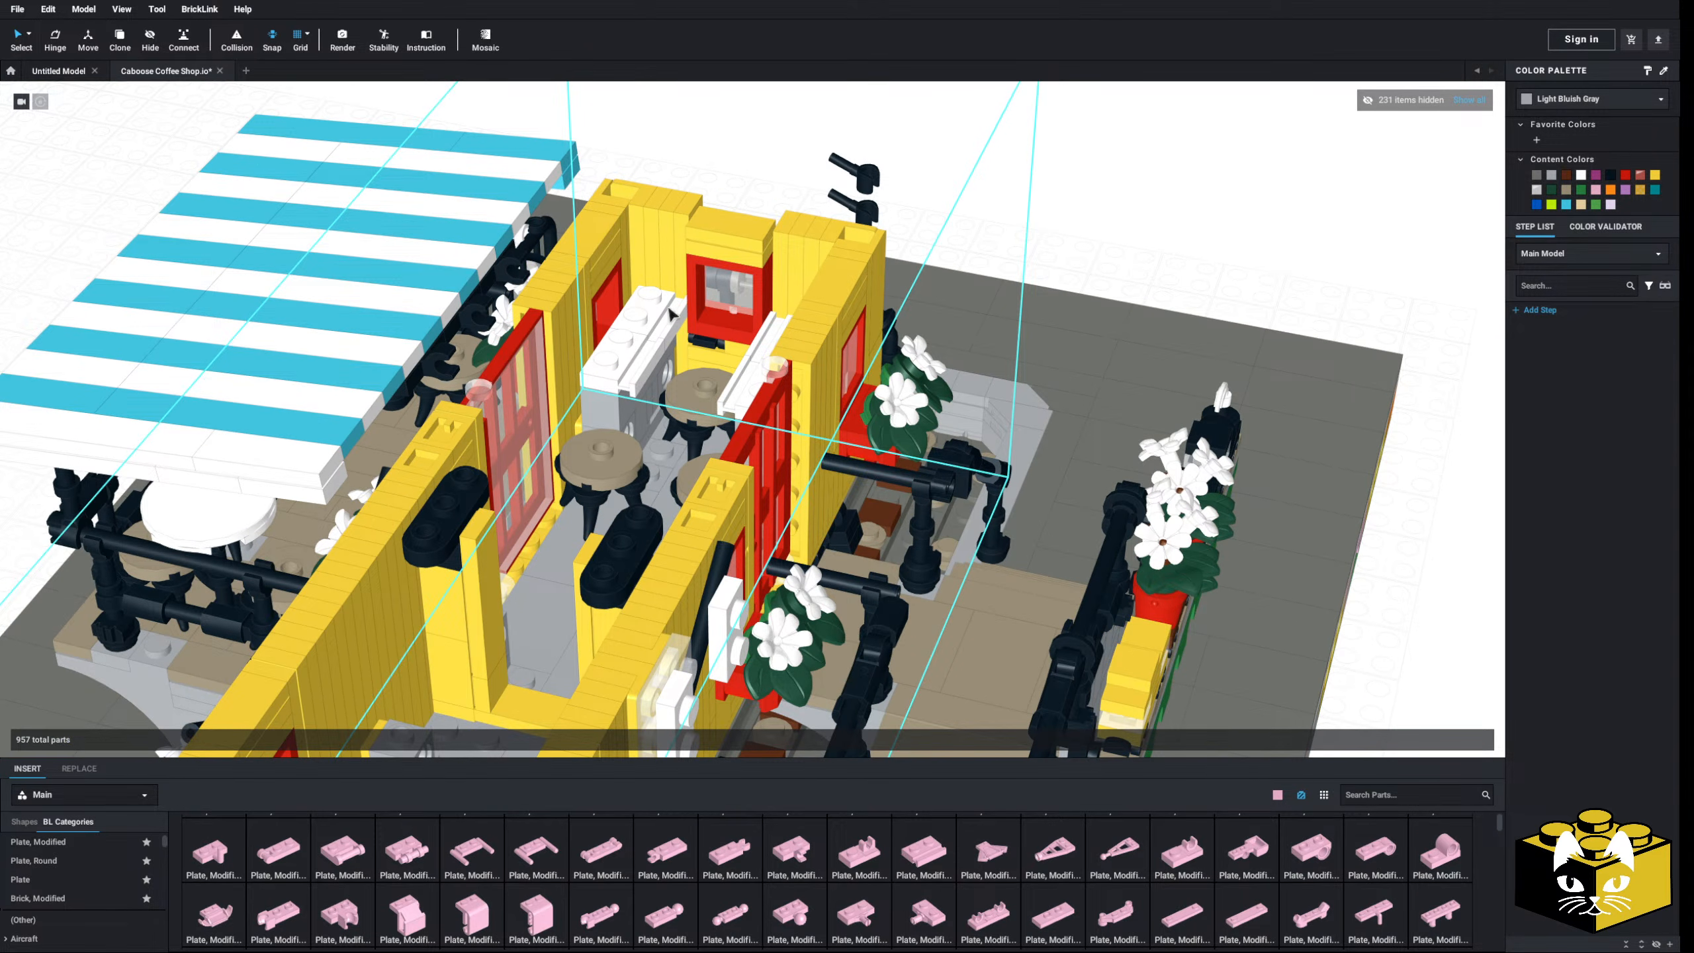
scroll(673, 314, "down", 3)
scroll(689, 287, "up", 4)
double_click(651, 291)
scroll(650, 292, "down", 2)
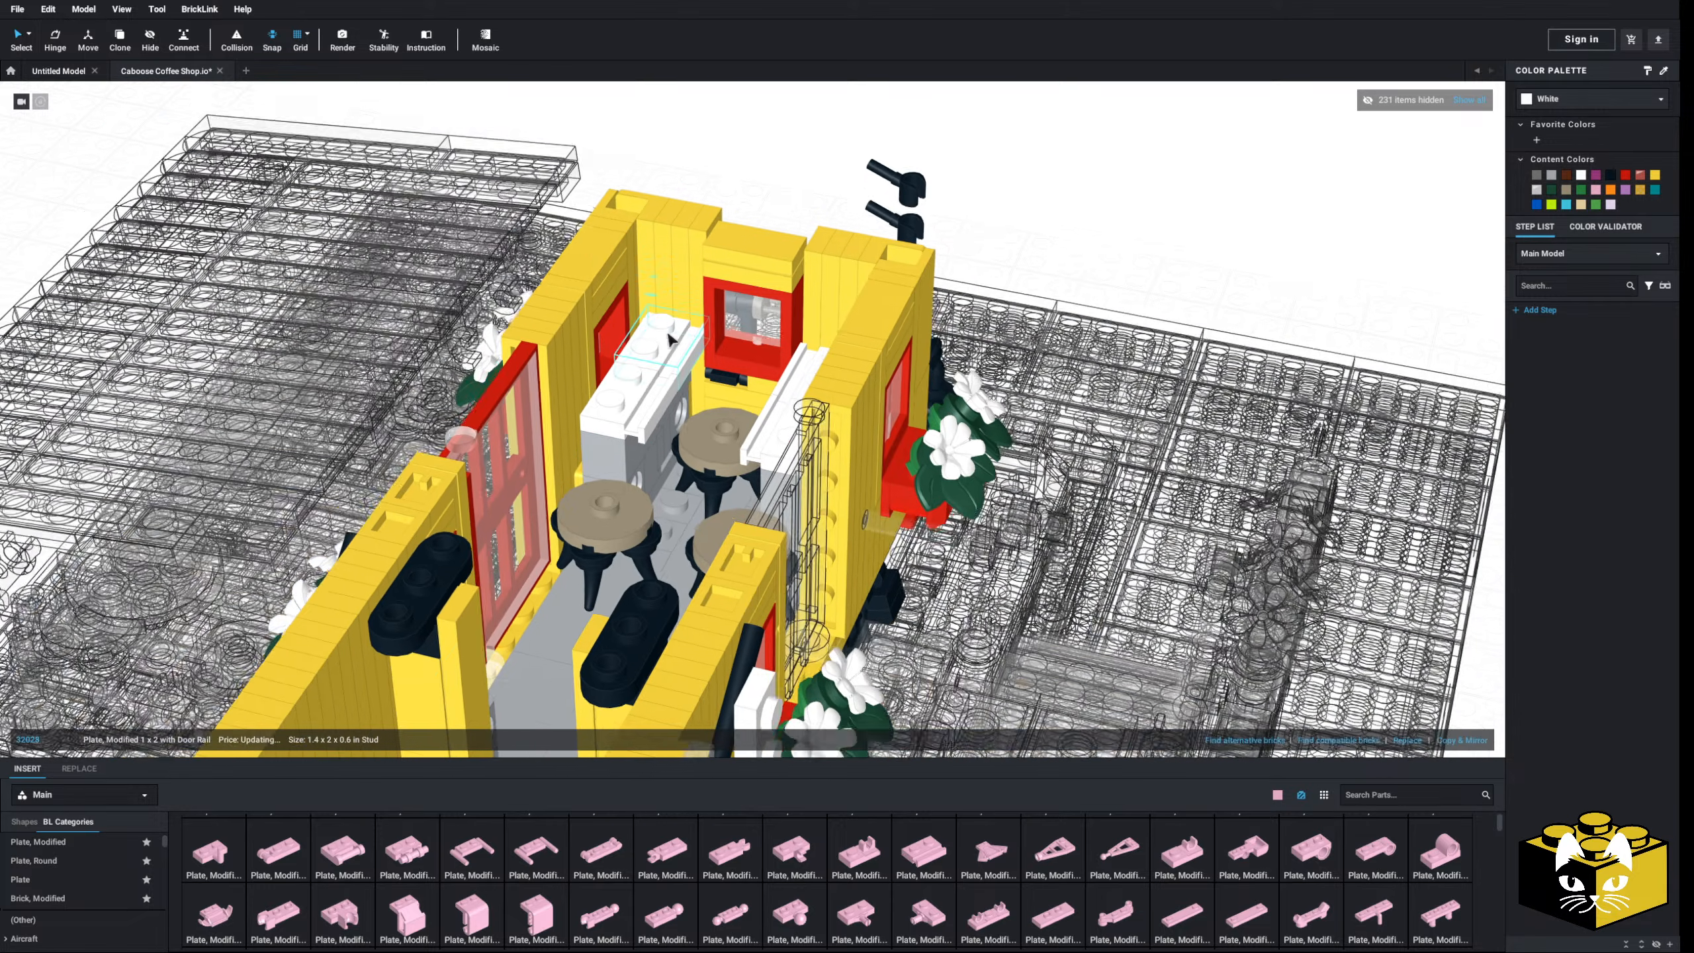
left_click(742, 254)
middle_click_drag(651, 292, 731, 358)
scroll(667, 361, "up", 4)
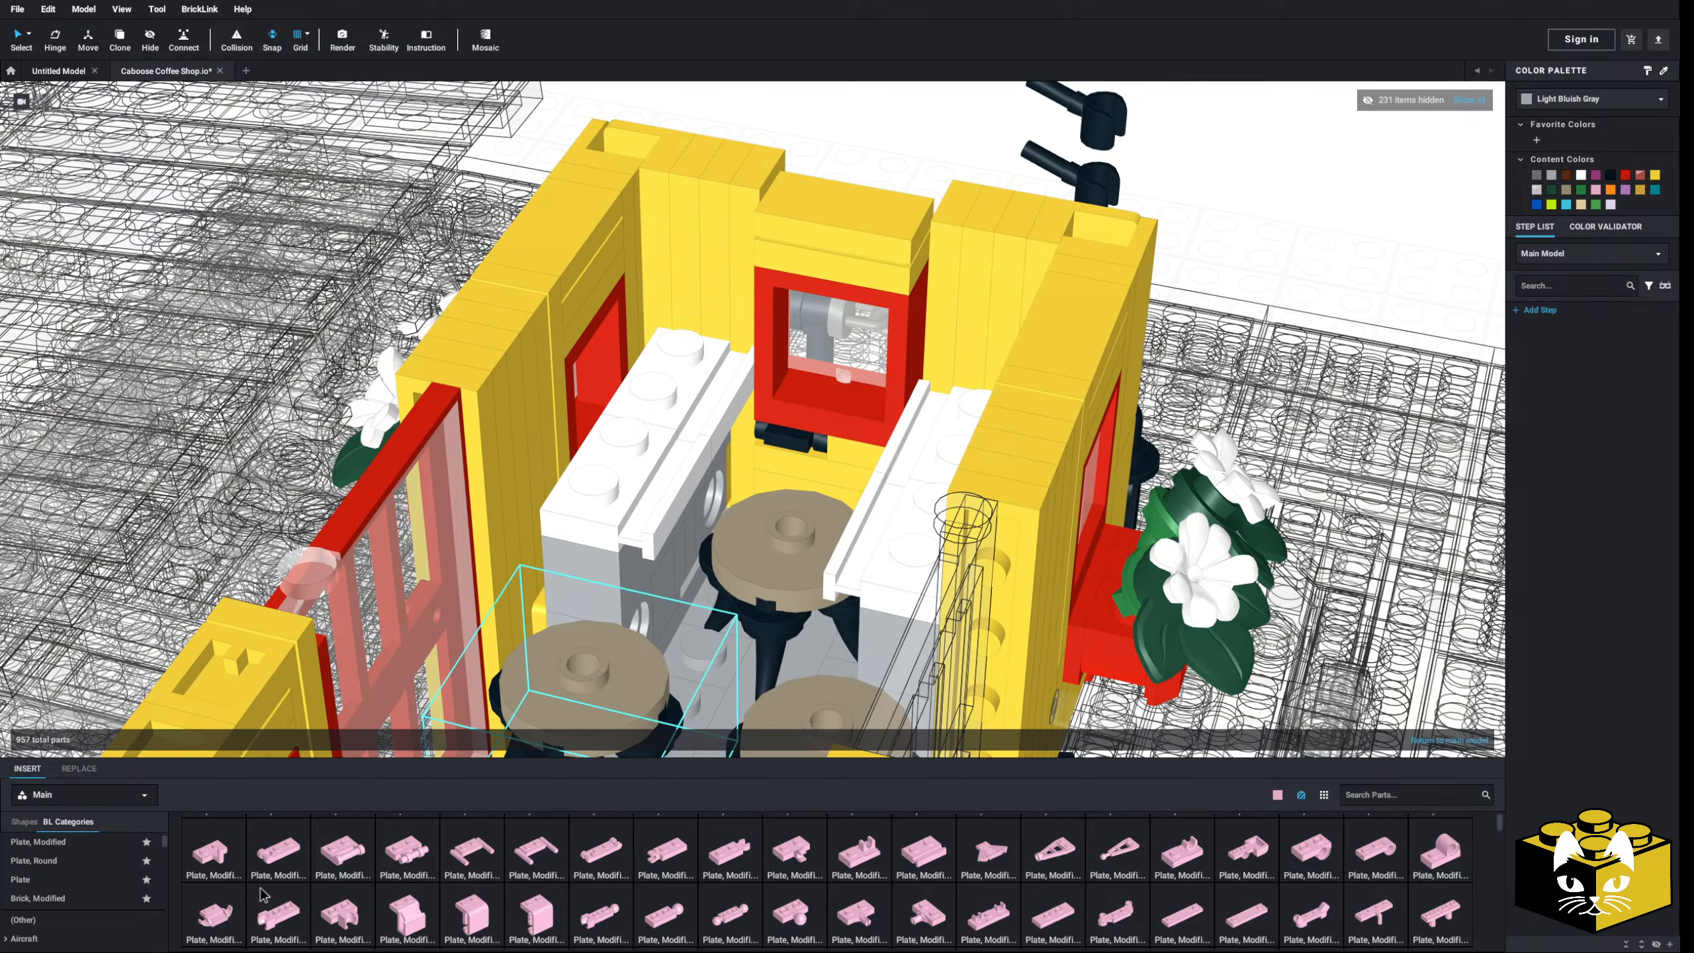
- Look over the finished benches and tables, then expand Tile, Decorated in BL Categories
scroll(114, 899, "down", 2)
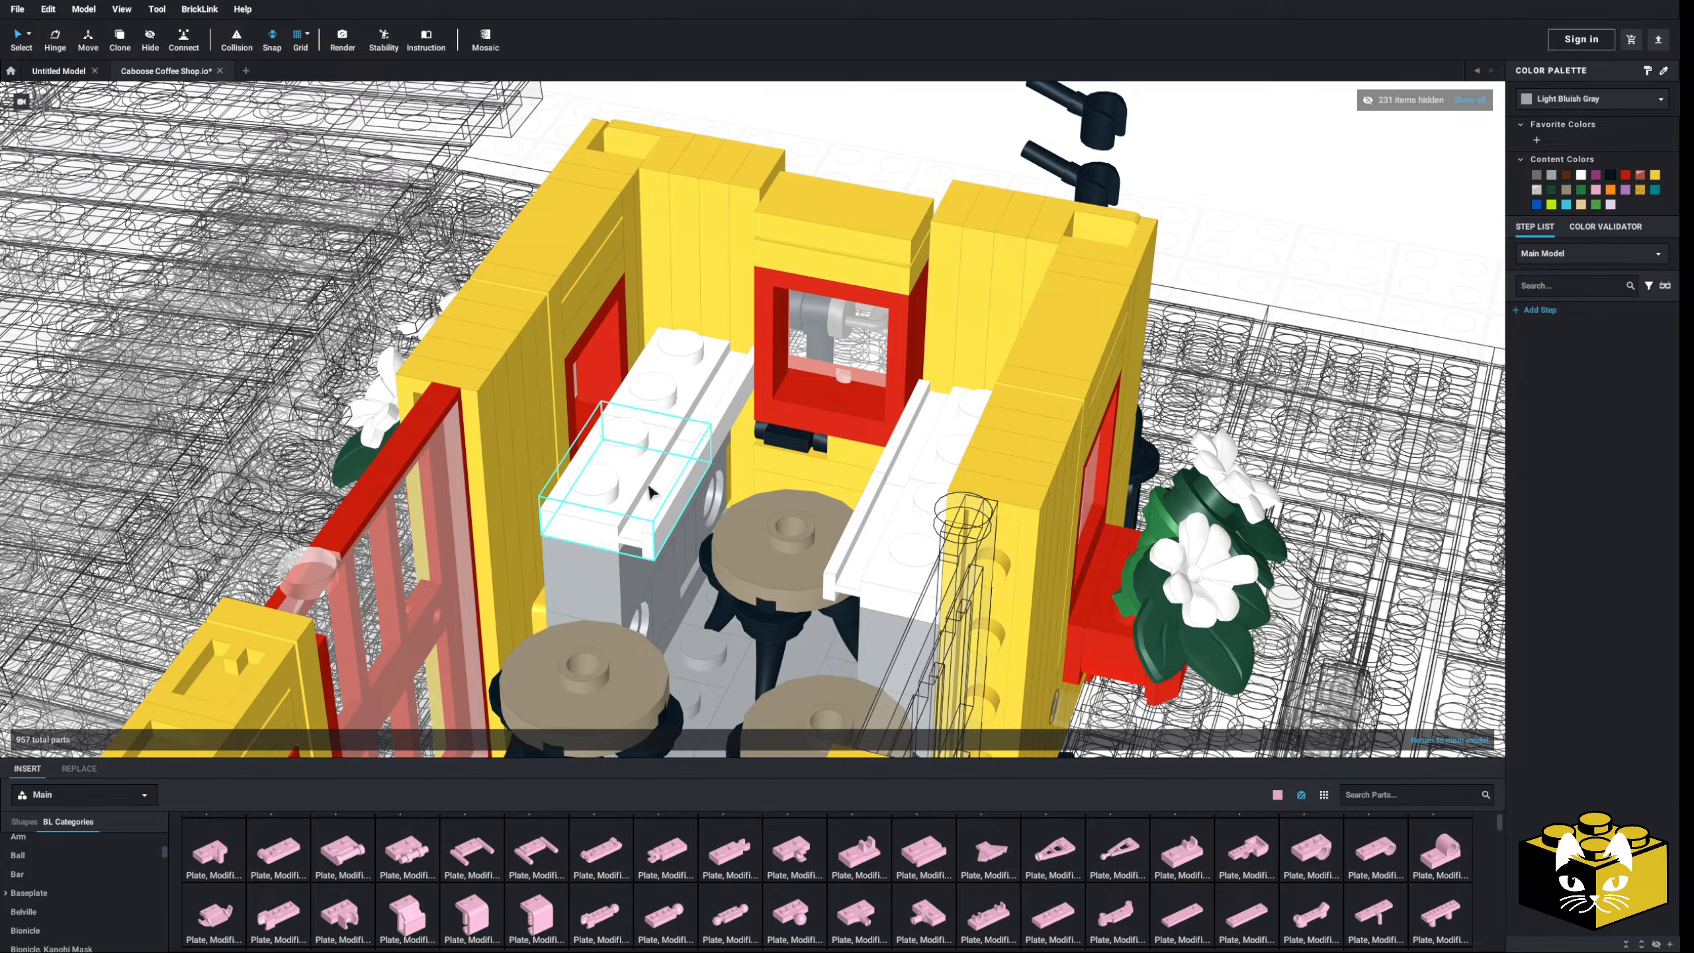
right_click_drag(647, 487, 612, 531)
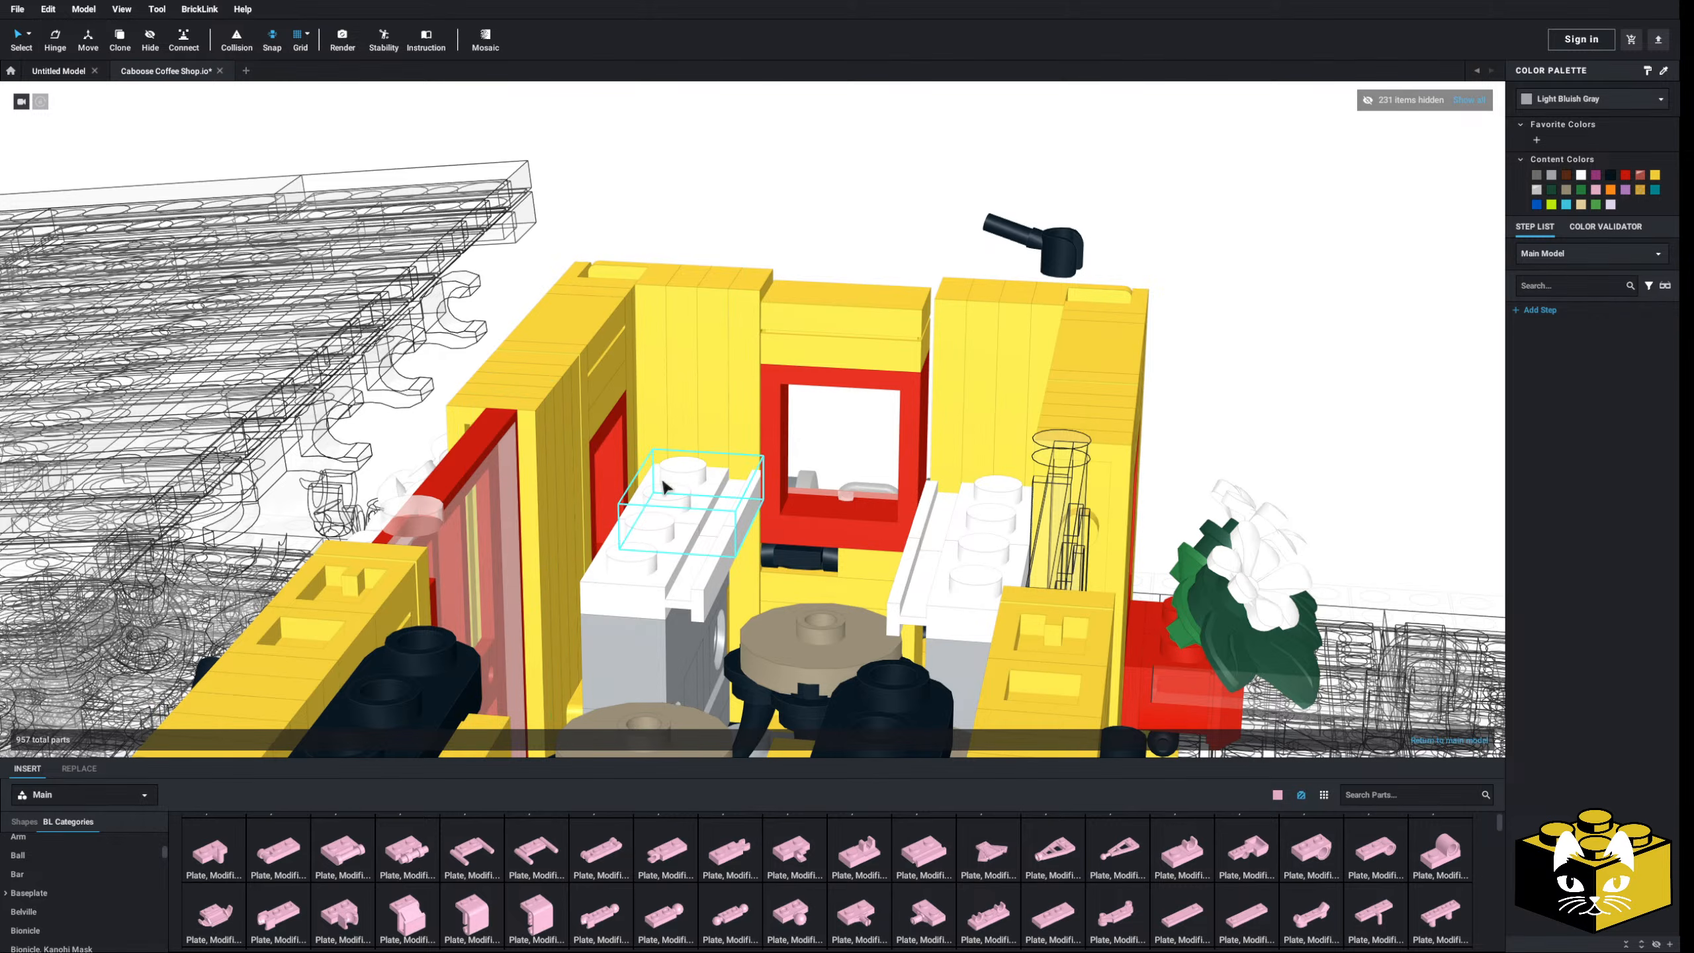
scroll(752, 348, "up", 3)
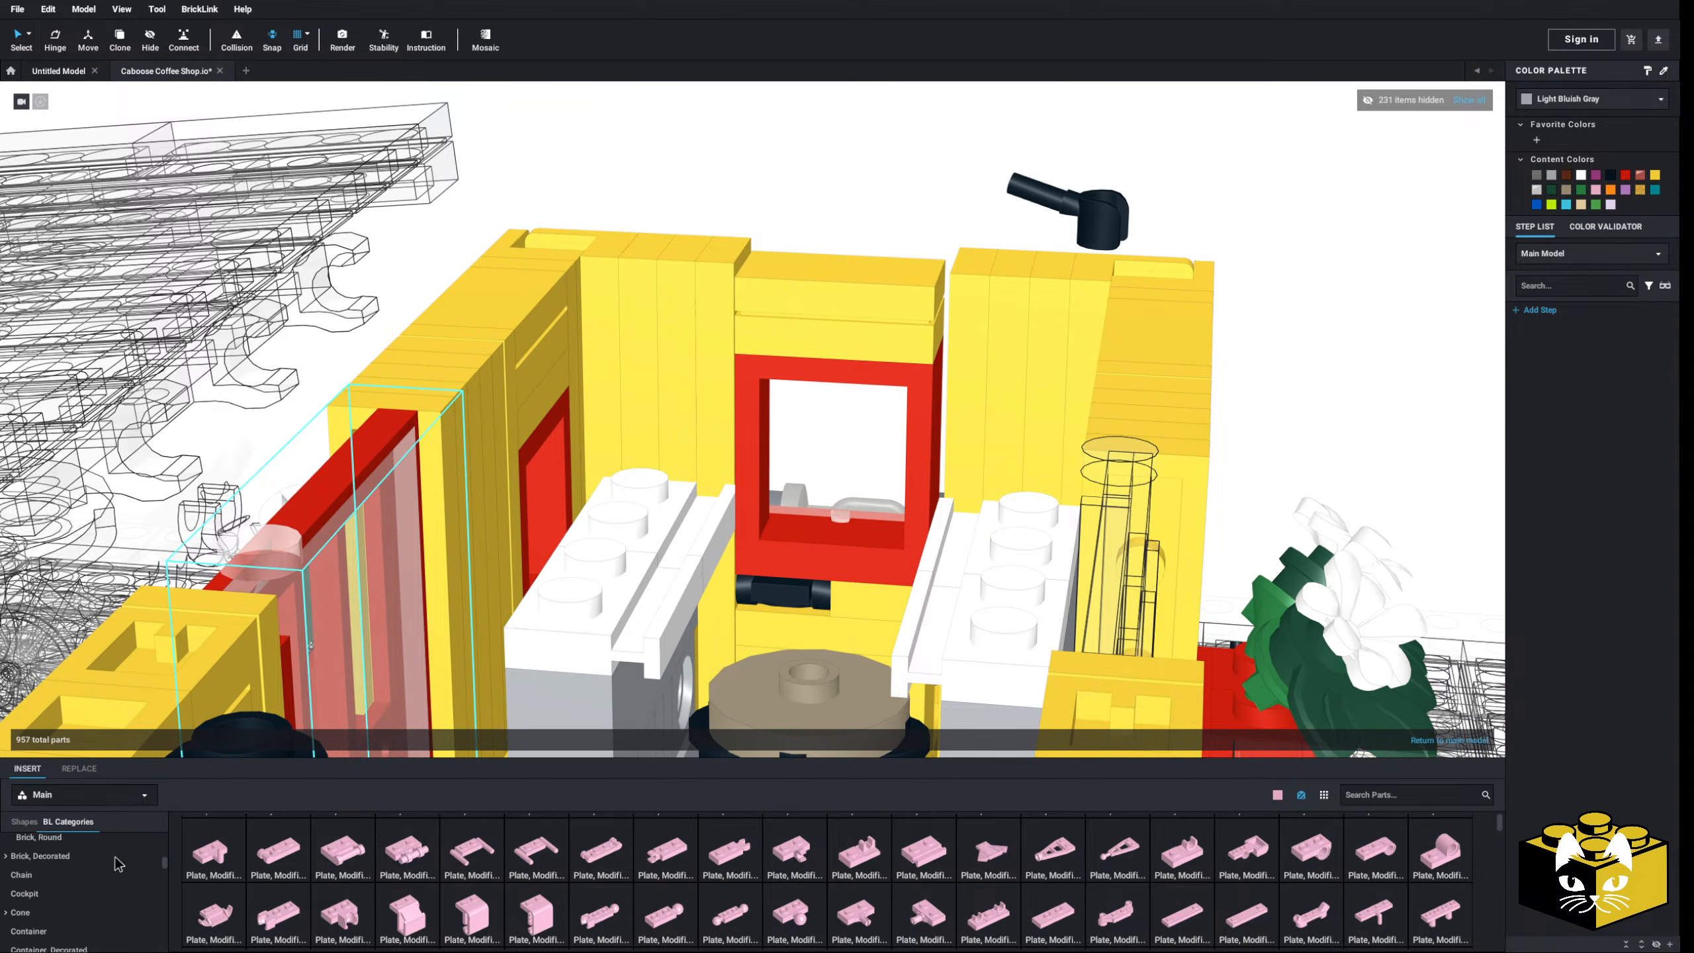
scroll(99, 850, "down", 5)
scroll(88, 853, "up", 3)
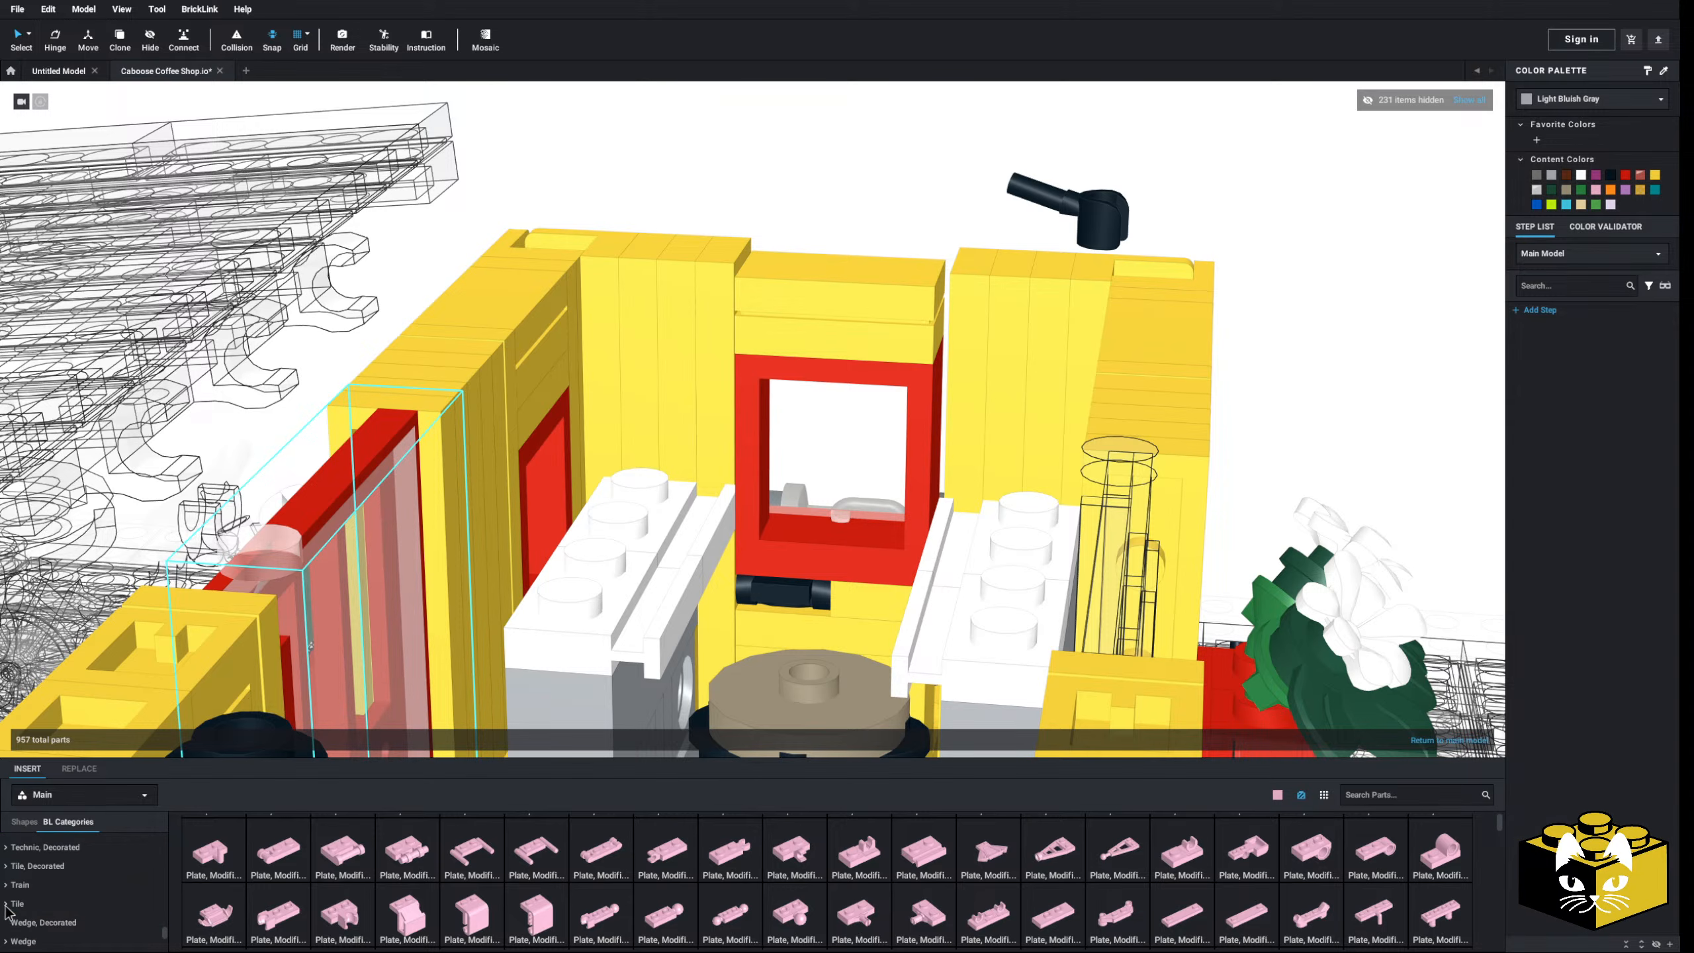
left_click(5, 867)
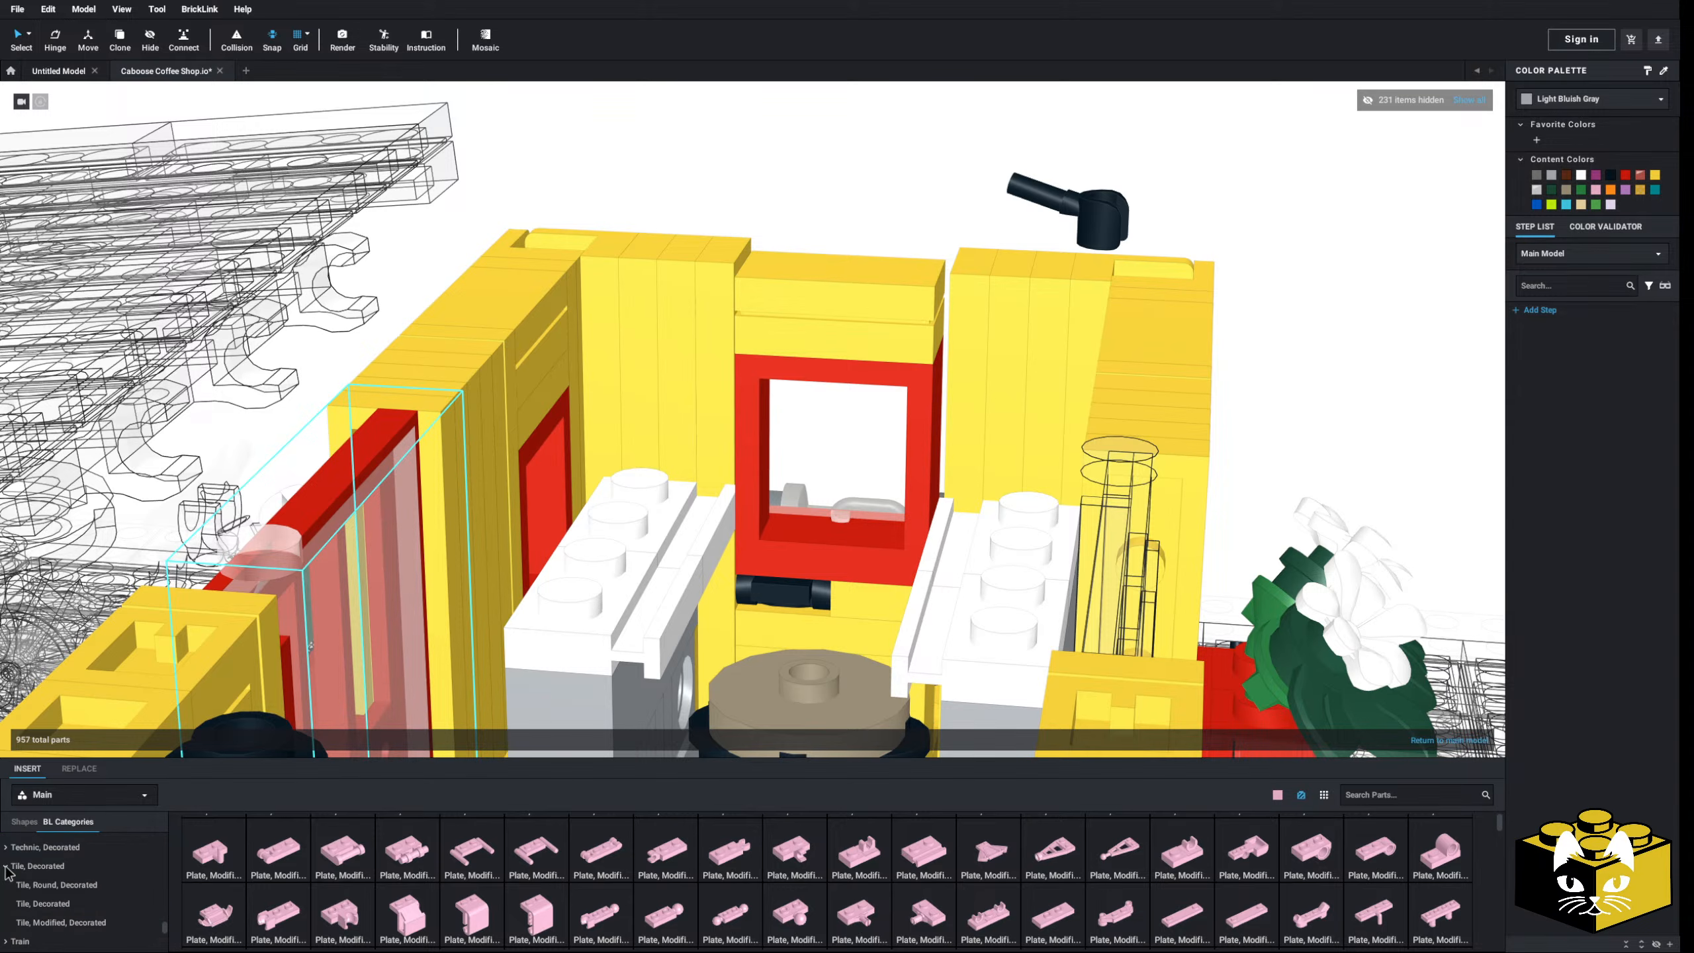
- Open Tile, Round, Decorated, then Tile, Decorated, and scroll through the parts
left_click(59, 887)
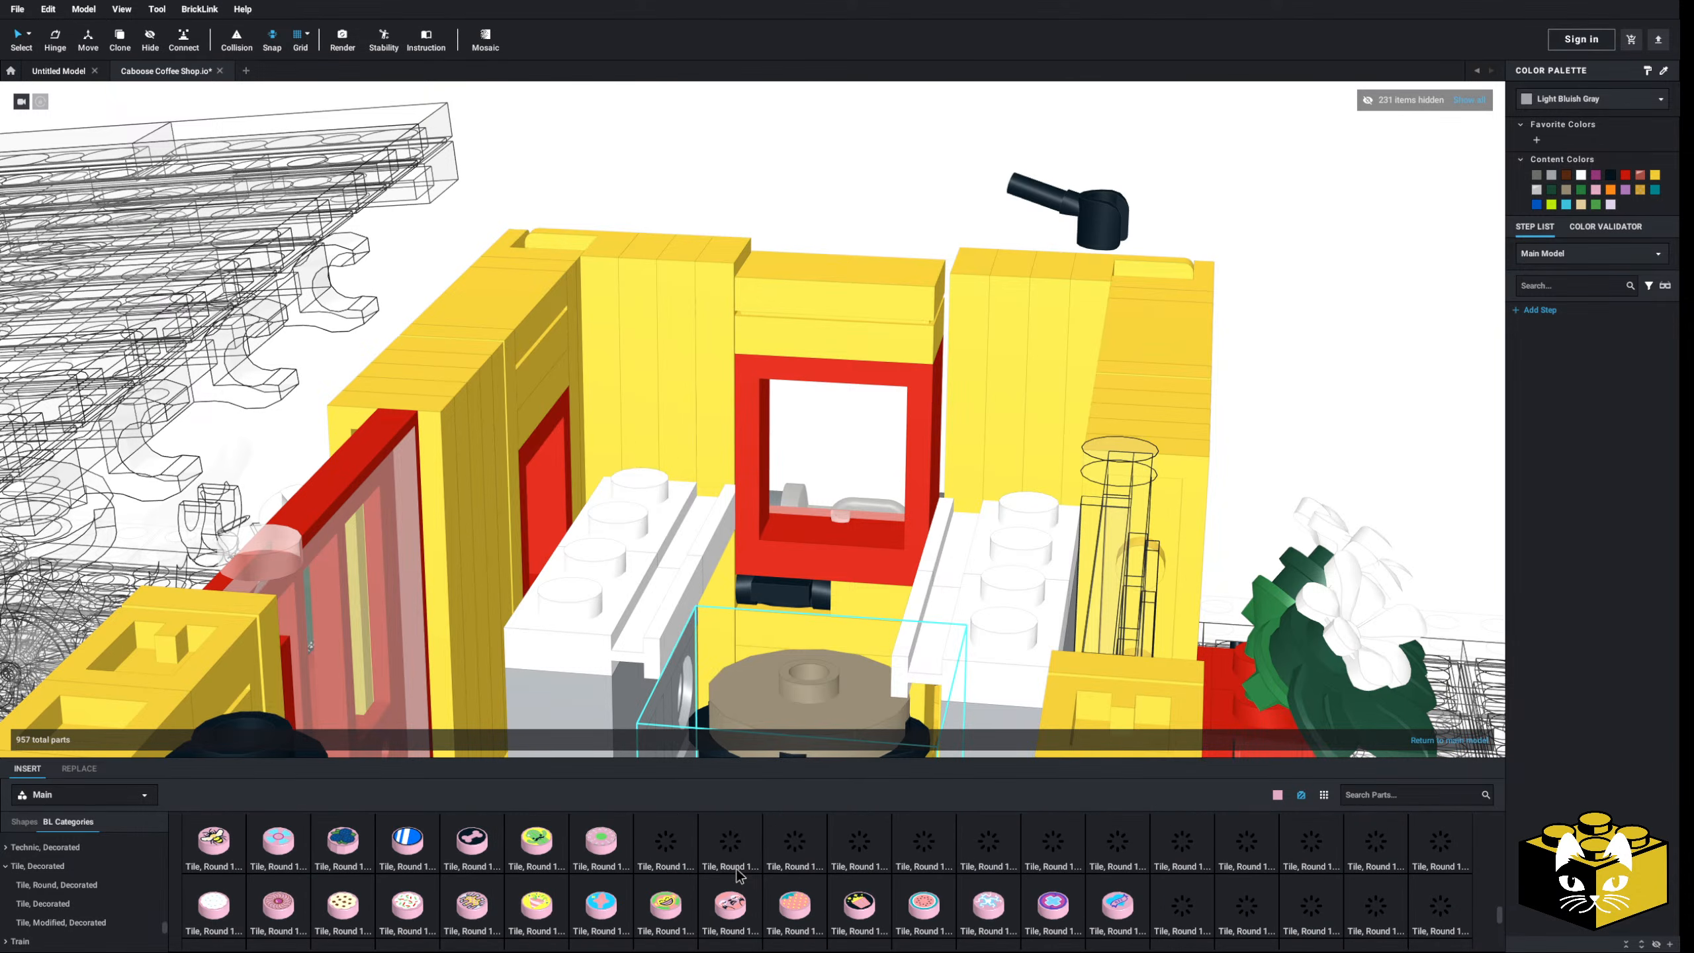
scroll(738, 874, "down", 10)
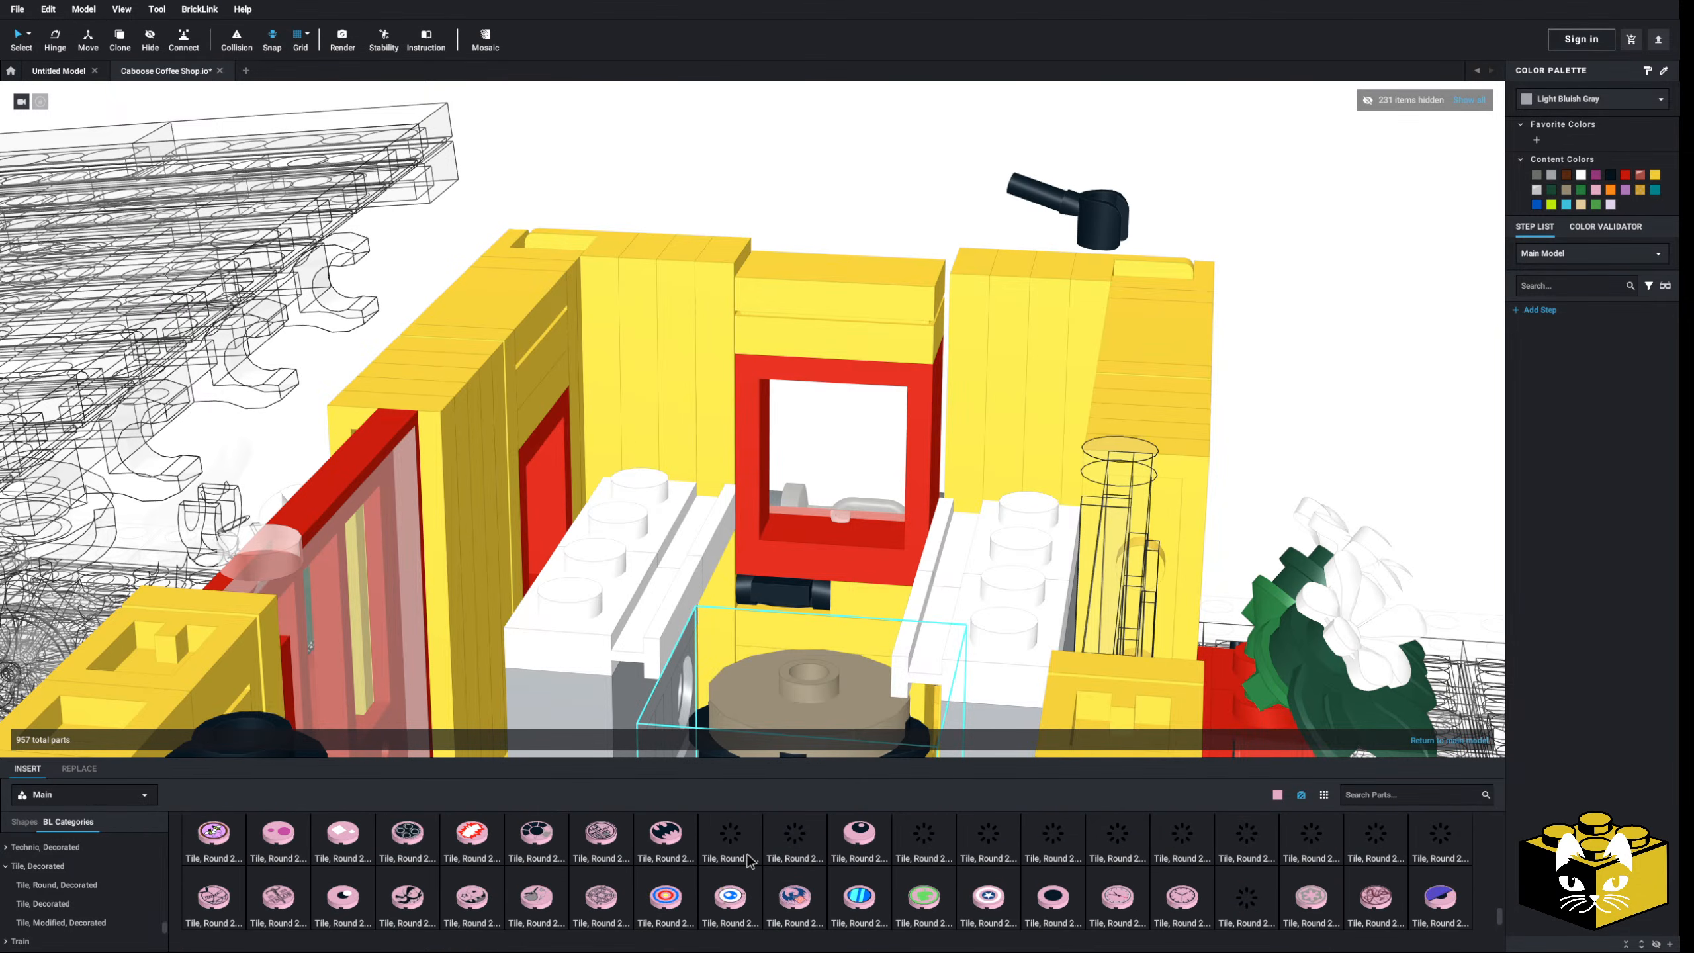
left_click(79, 903)
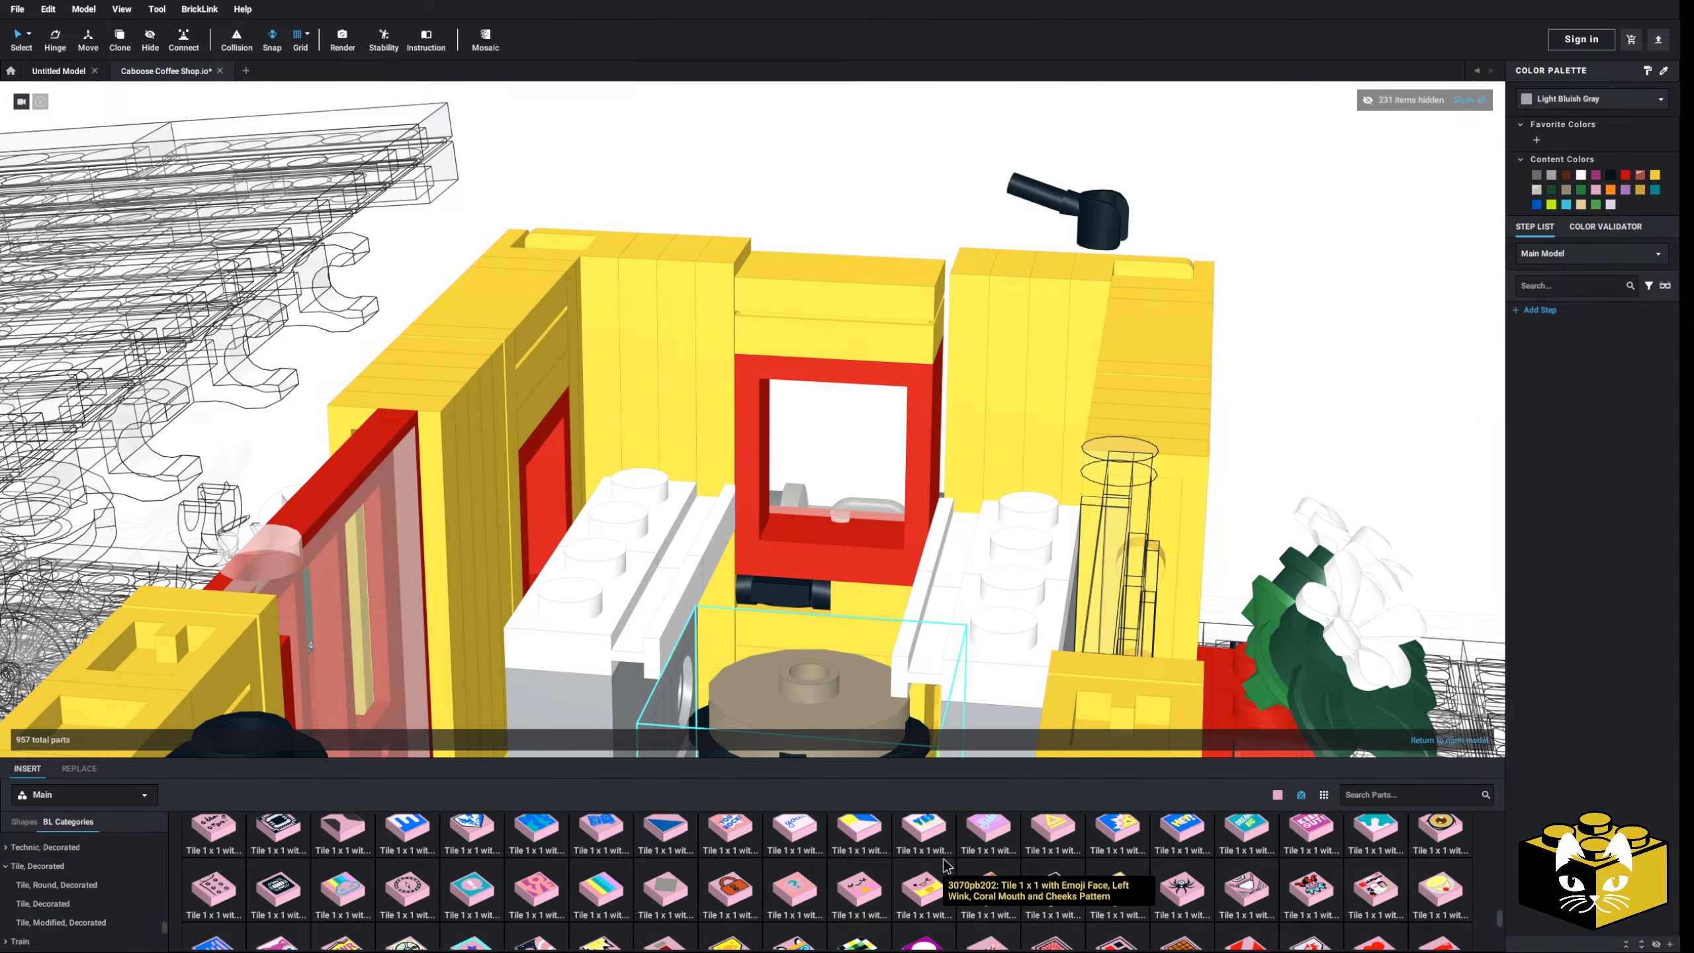
scroll(944, 865, "down", 5)
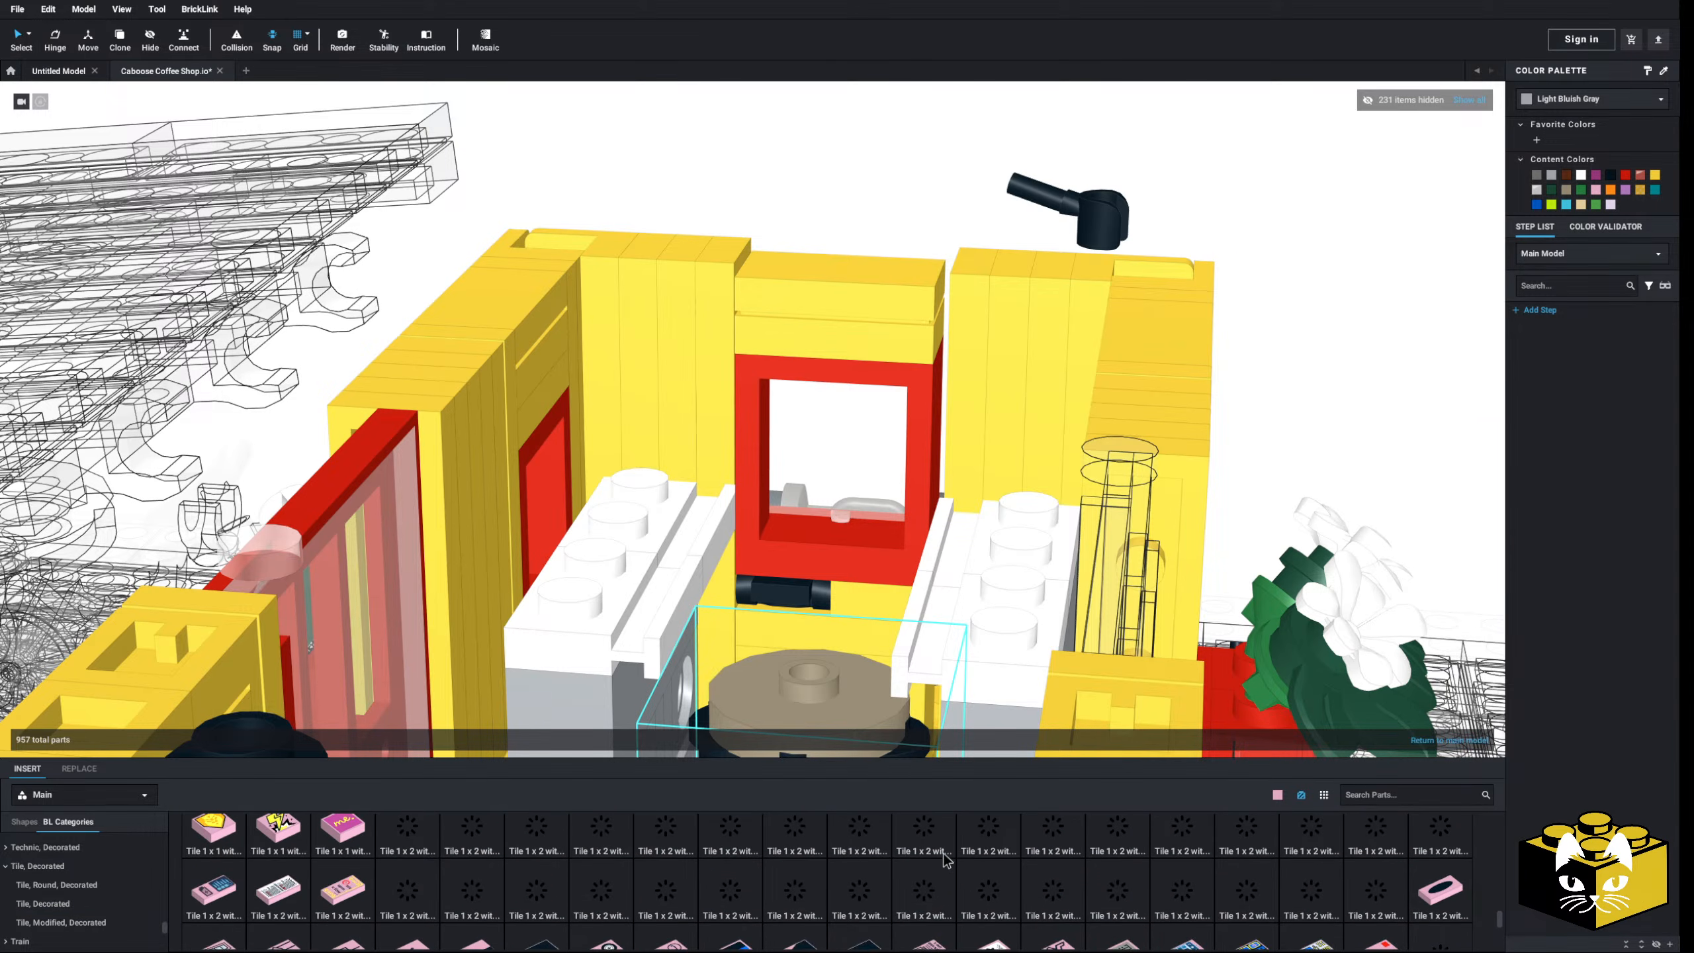
scroll(945, 861, "up", 1)
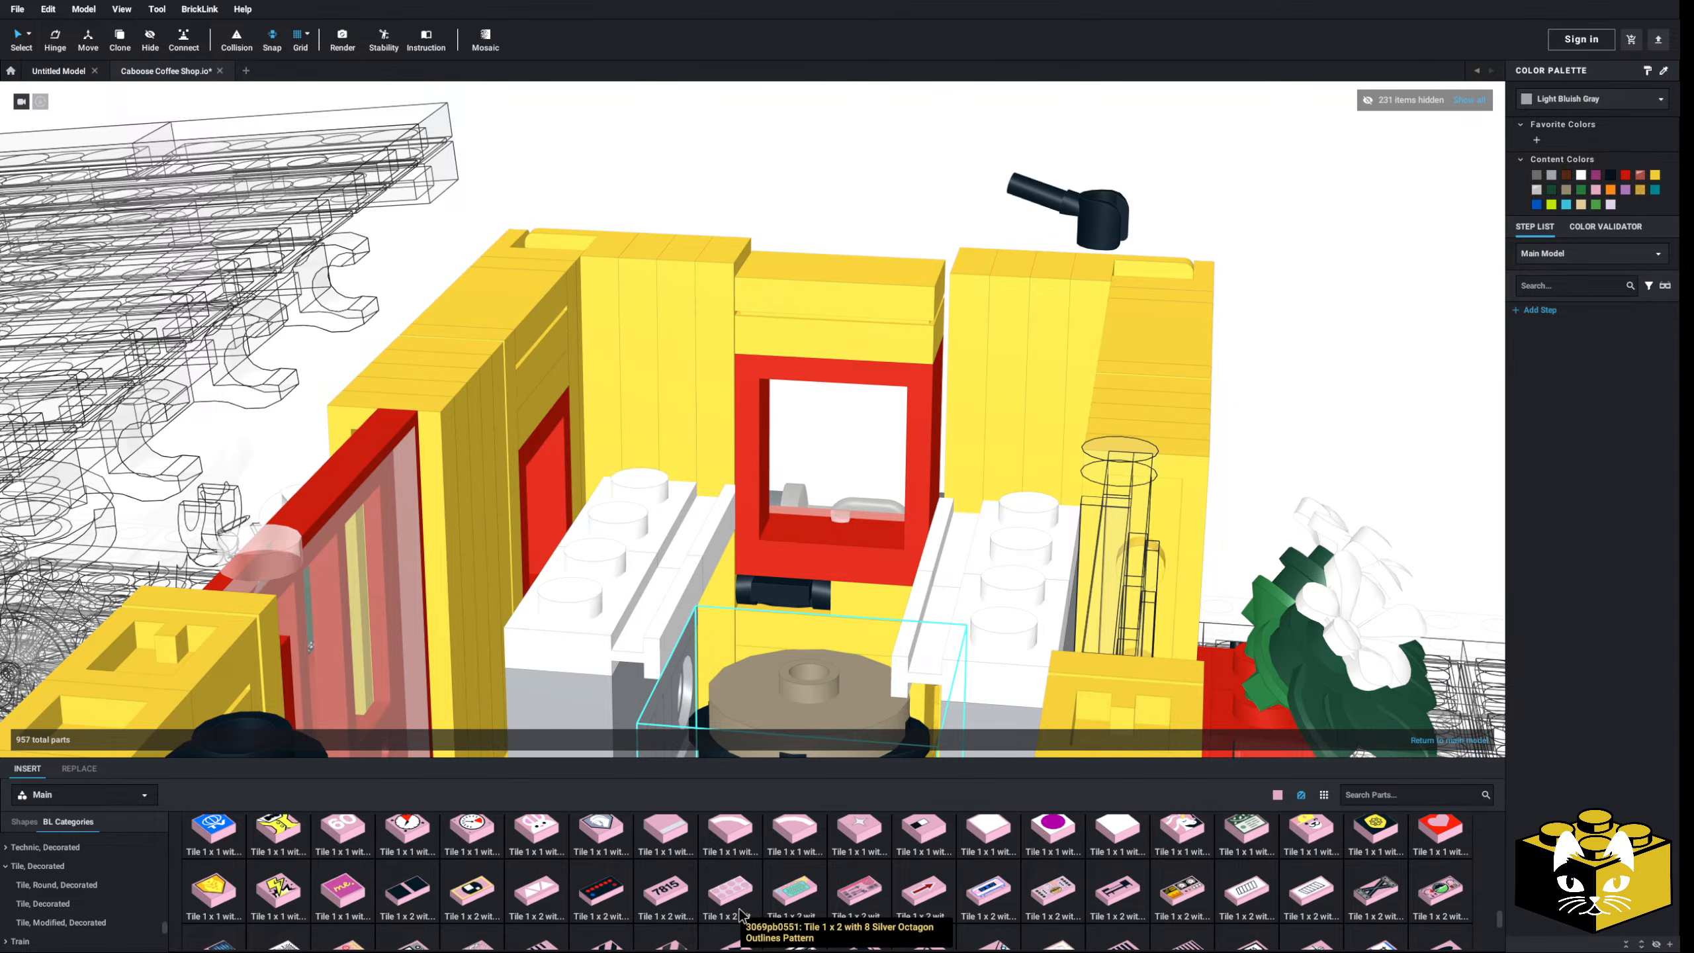
scroll(741, 915, "down", 3)
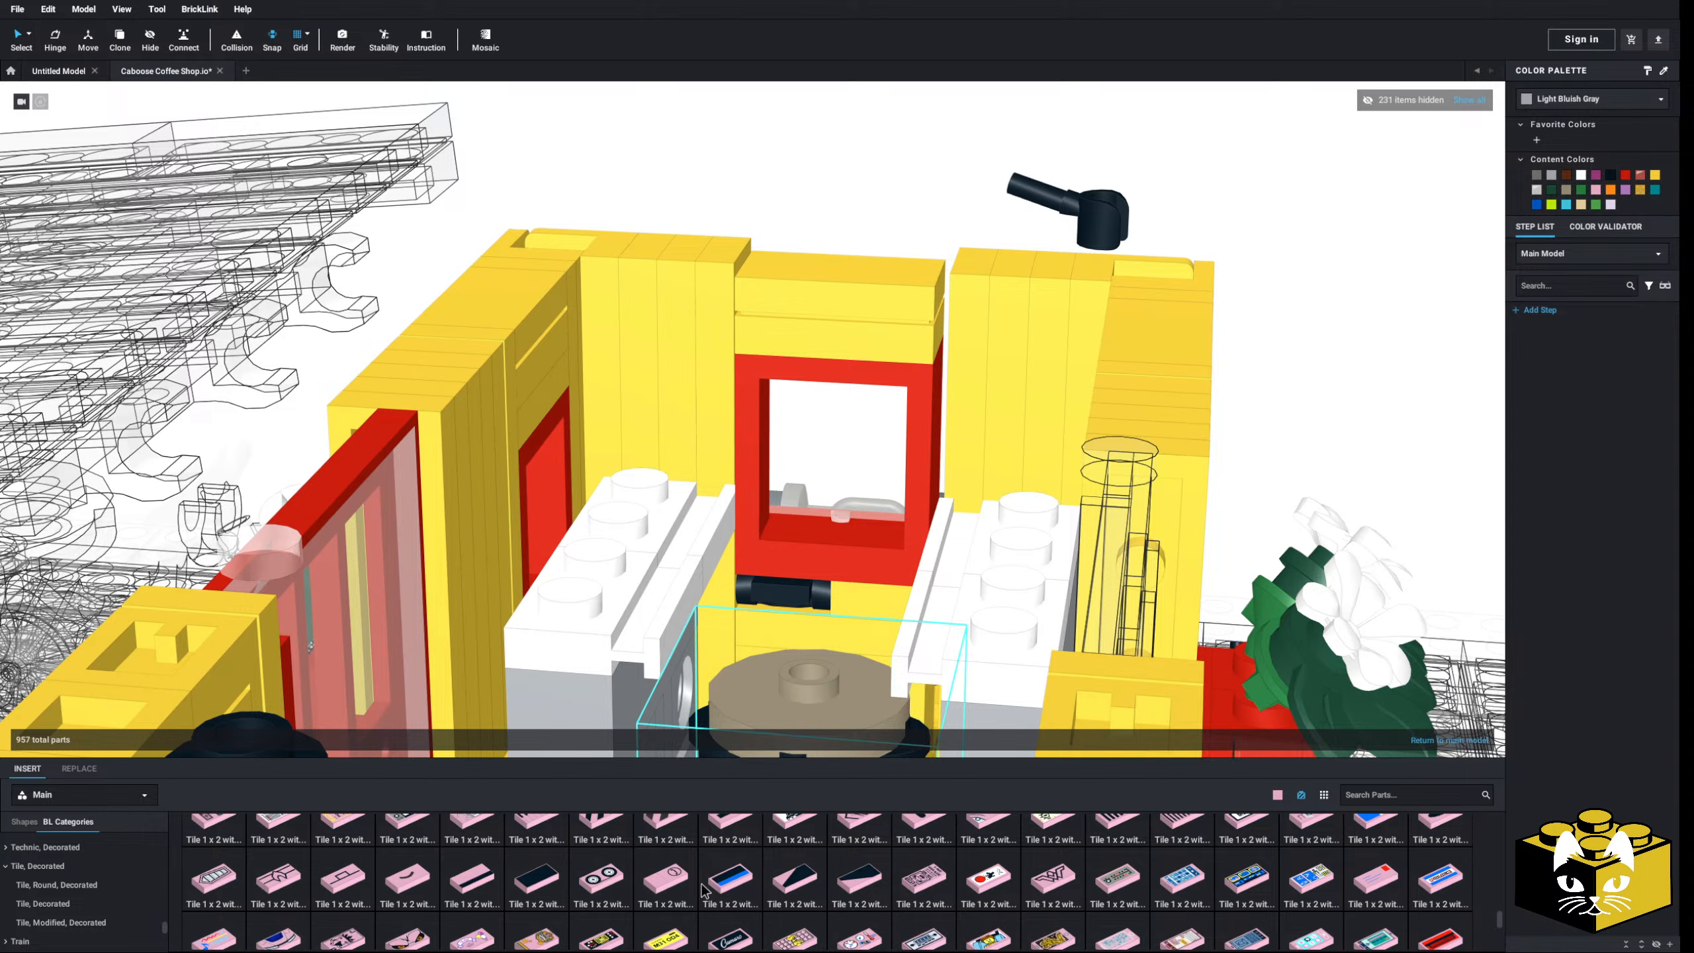
scroll(702, 890, "down", 1)
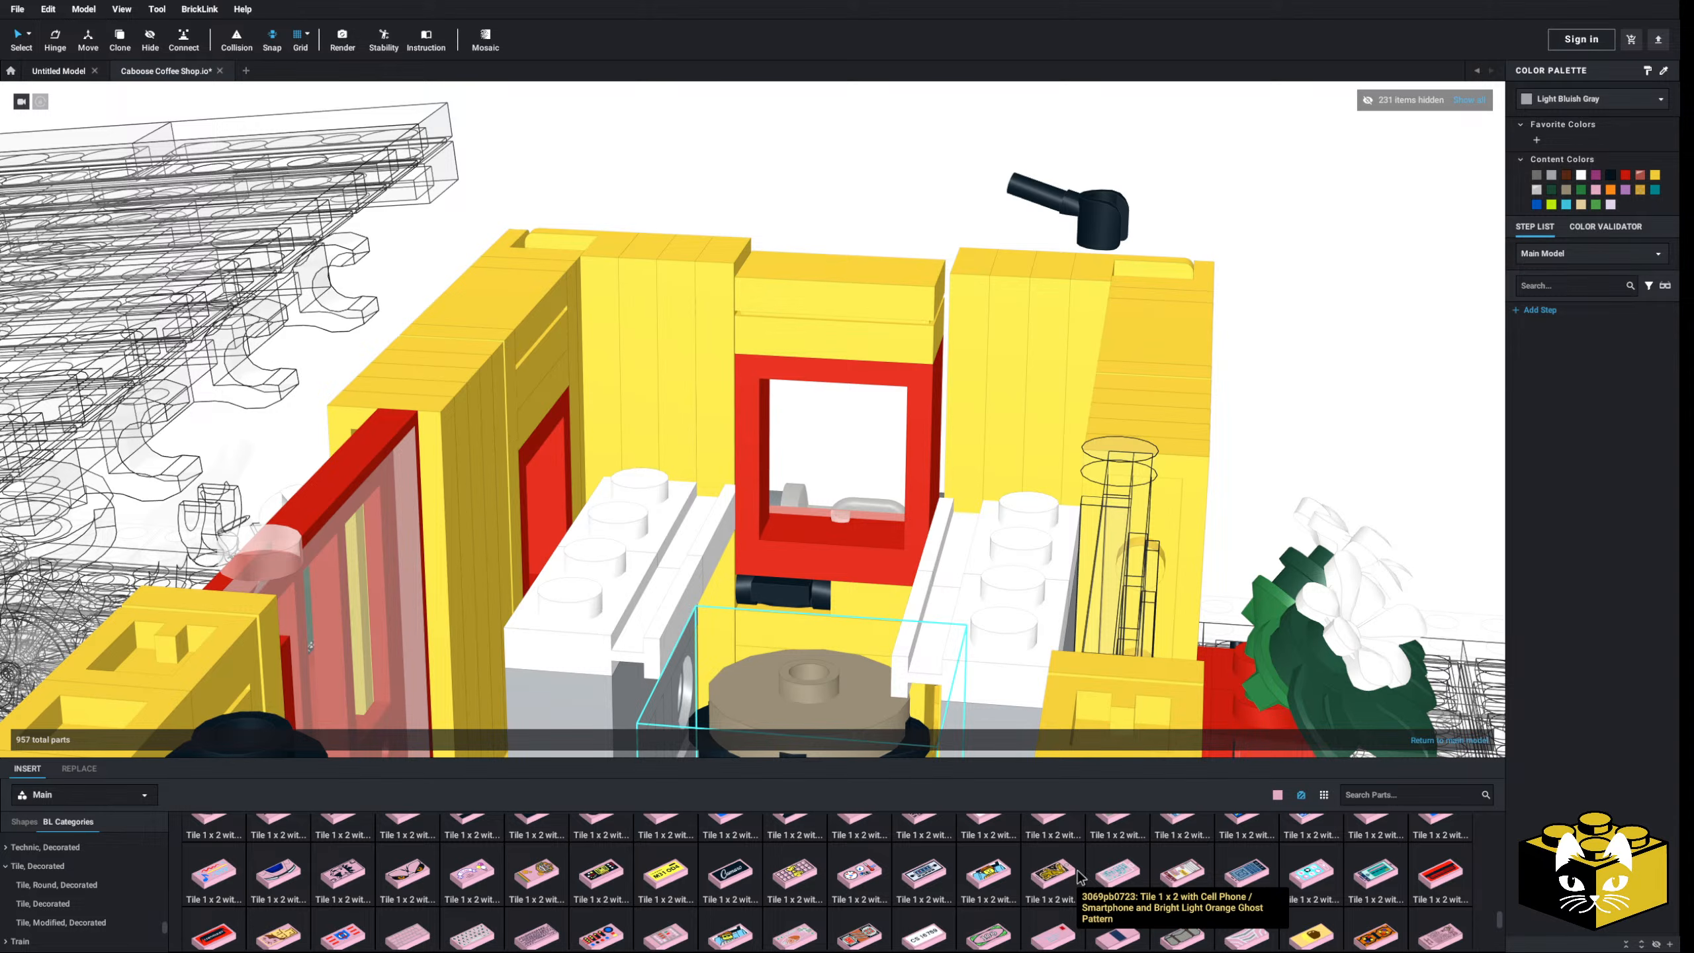
- Try the phone-pattern and hand-print cowboy 1x2 tiles, discarding the cowboy tile
left_click(1050, 868)
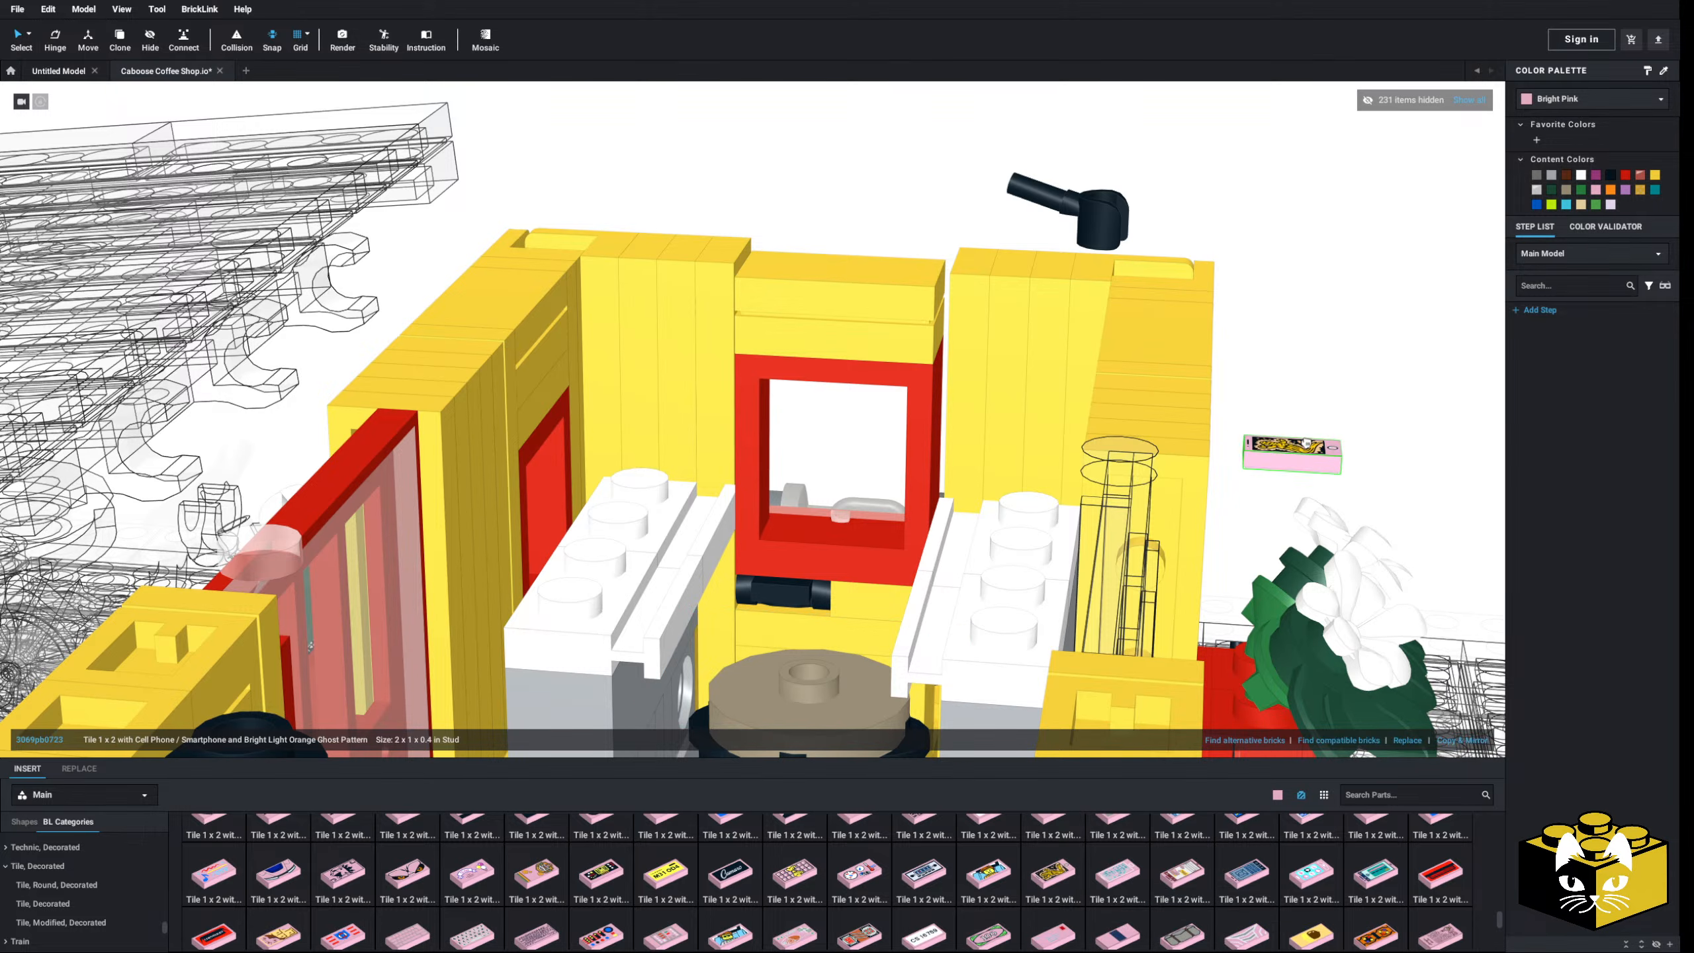
key("Left")
key("Left")
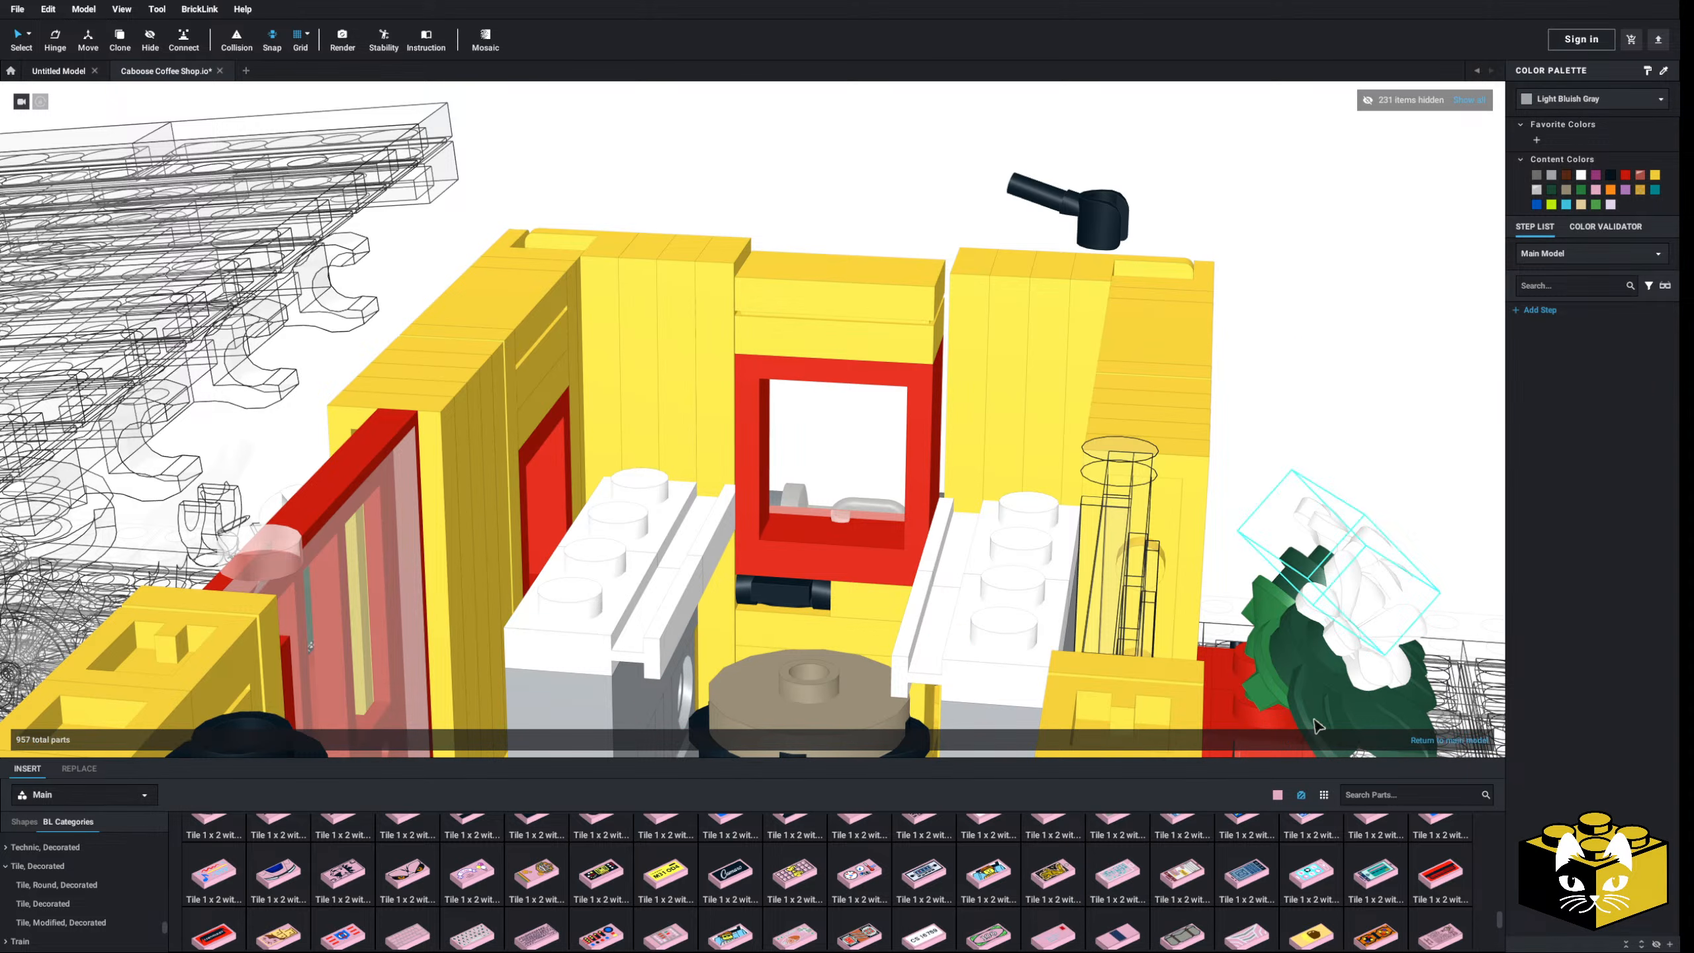
scroll(1370, 853, "down", 1)
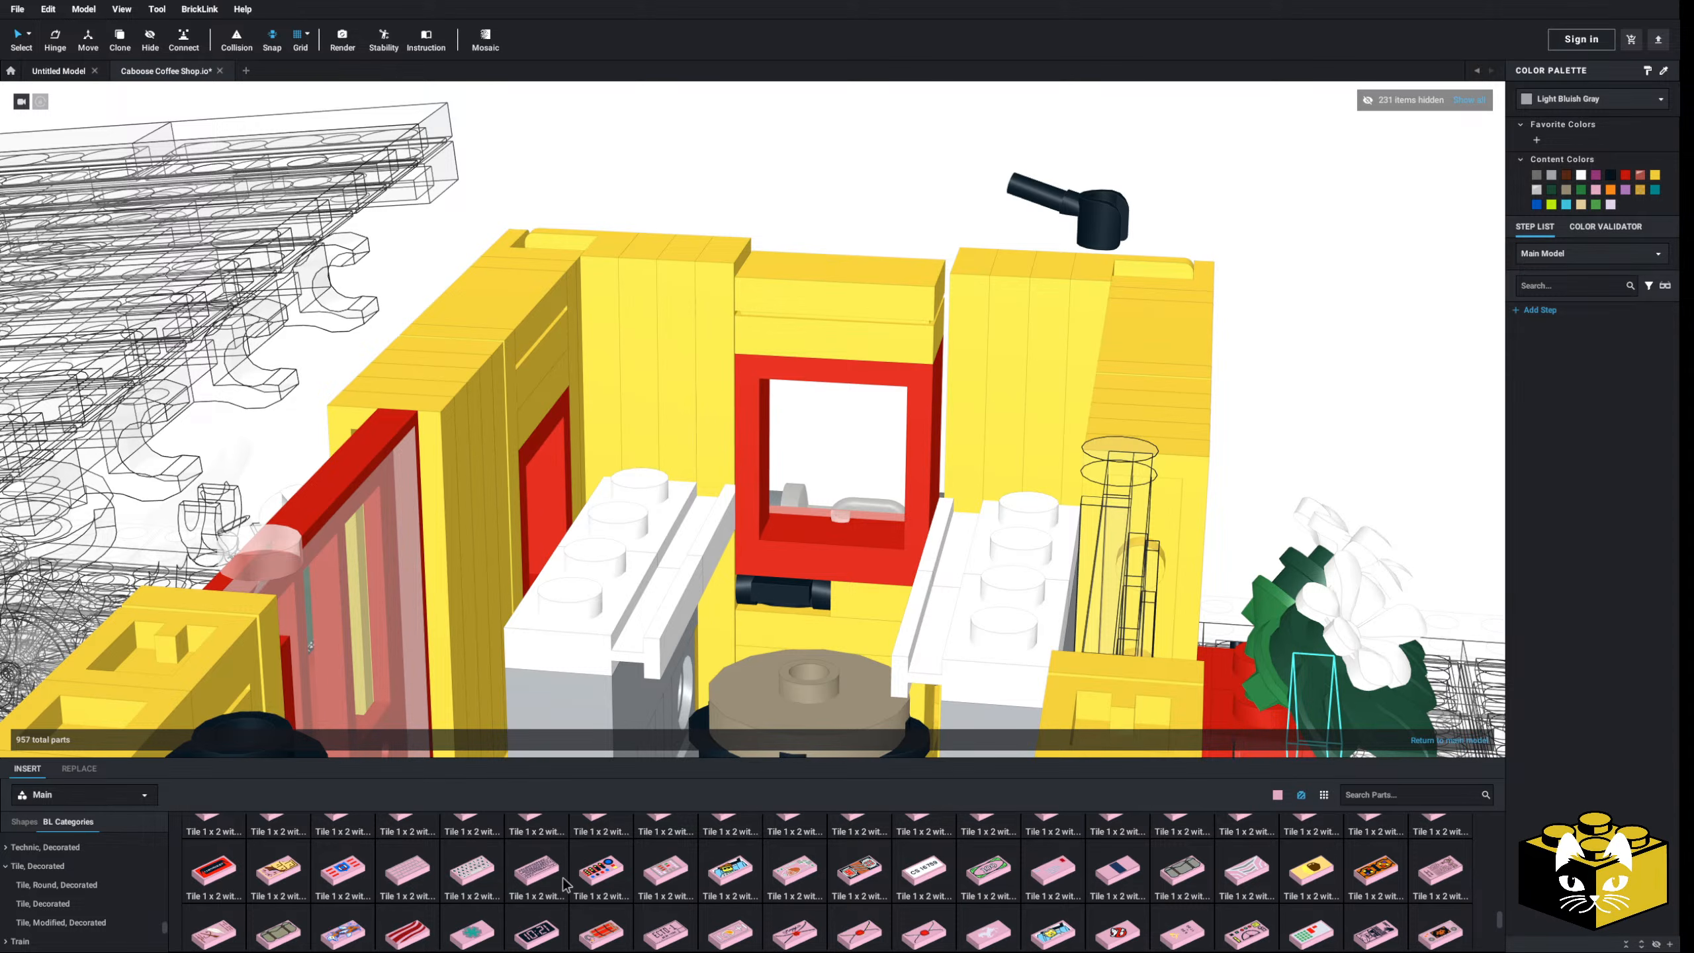
scroll(693, 868, "down", 1)
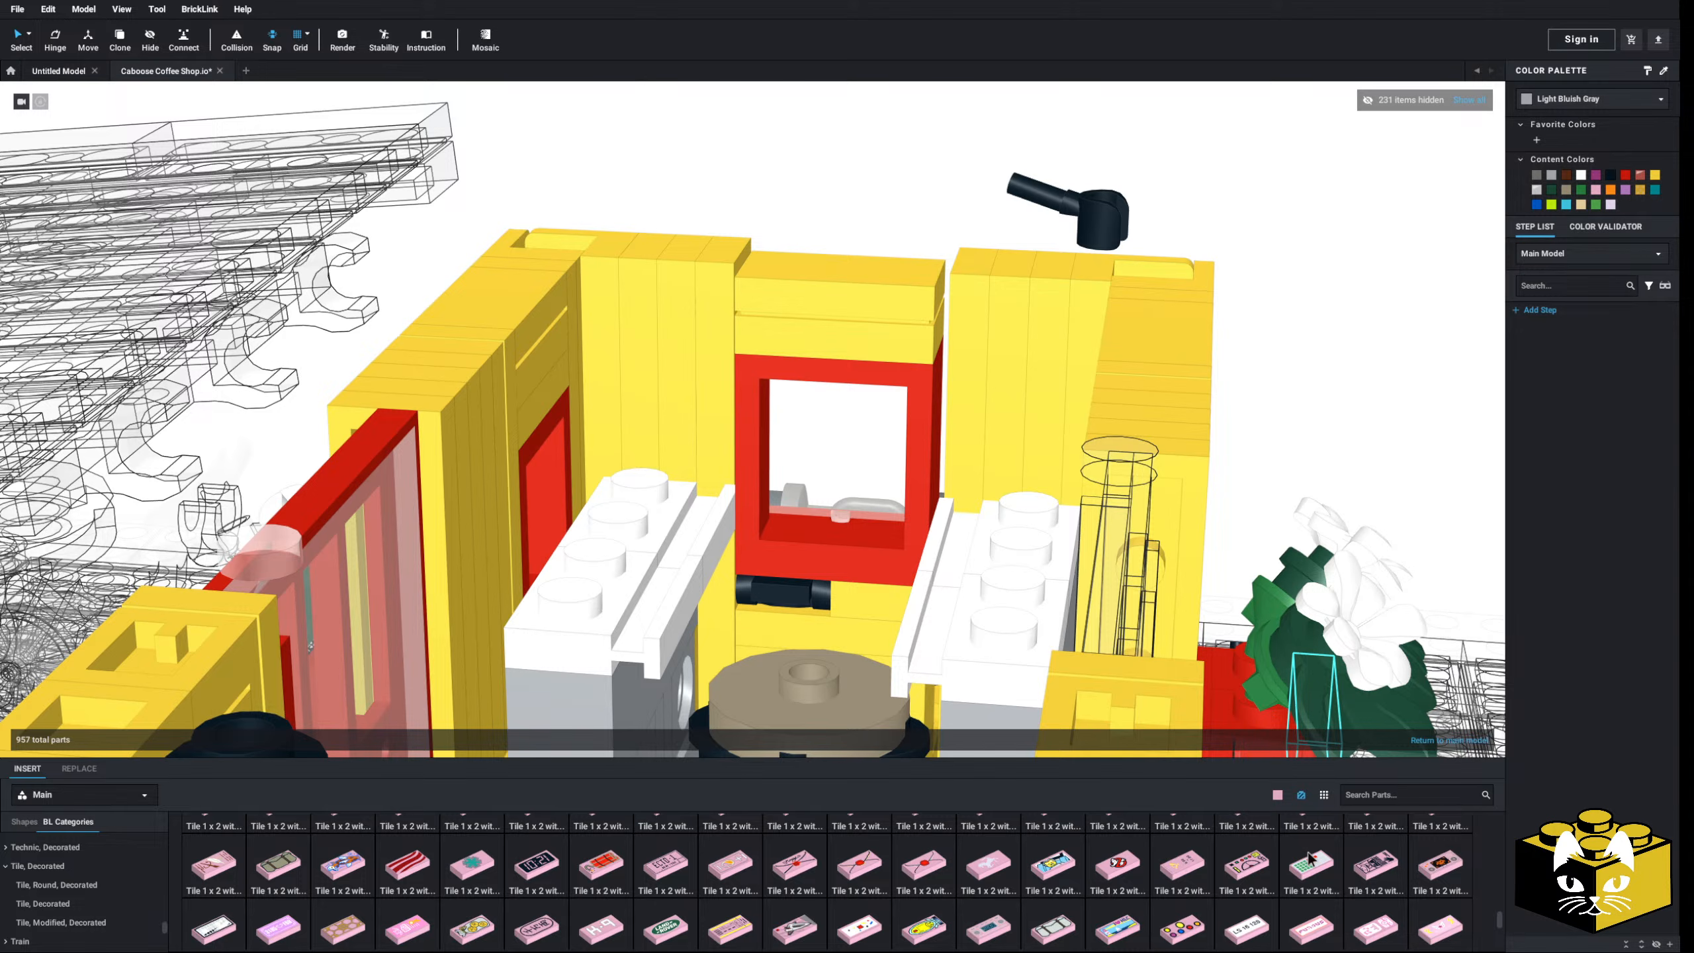
left_click(1375, 865)
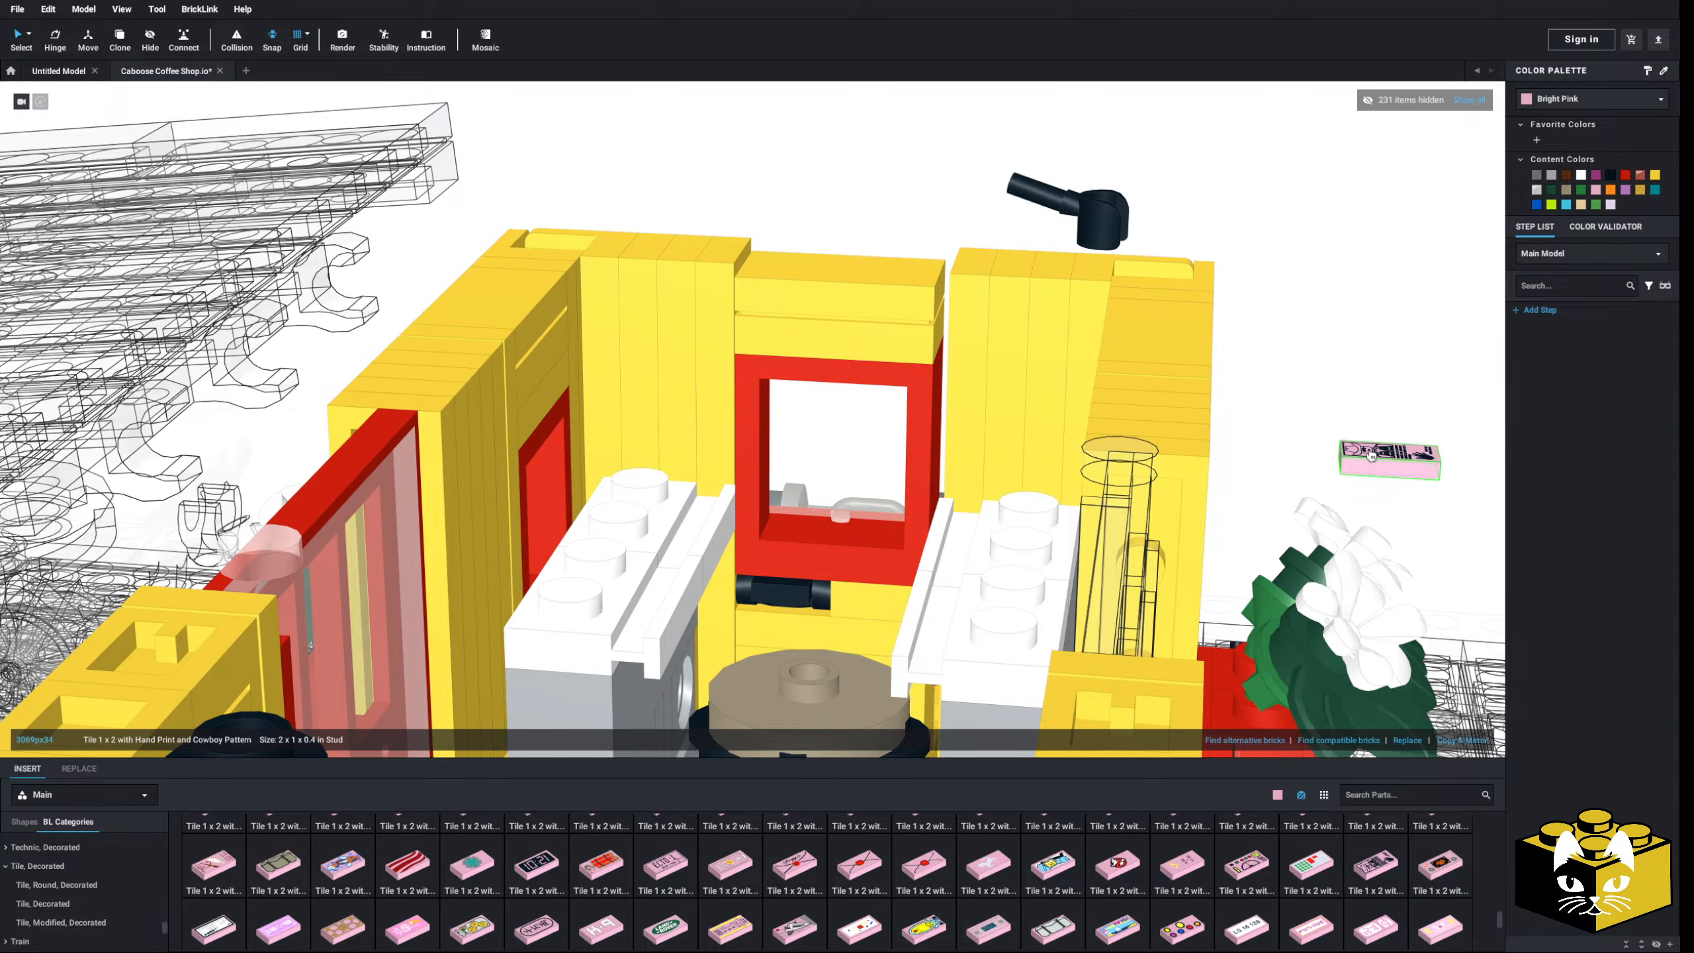
key("Left")
key("Up")
key("Down")
key("Down")
key("Escape")
- Pick up the orange train-ticket '0928' 1x2 tile
scroll(1109, 925, "down", 1)
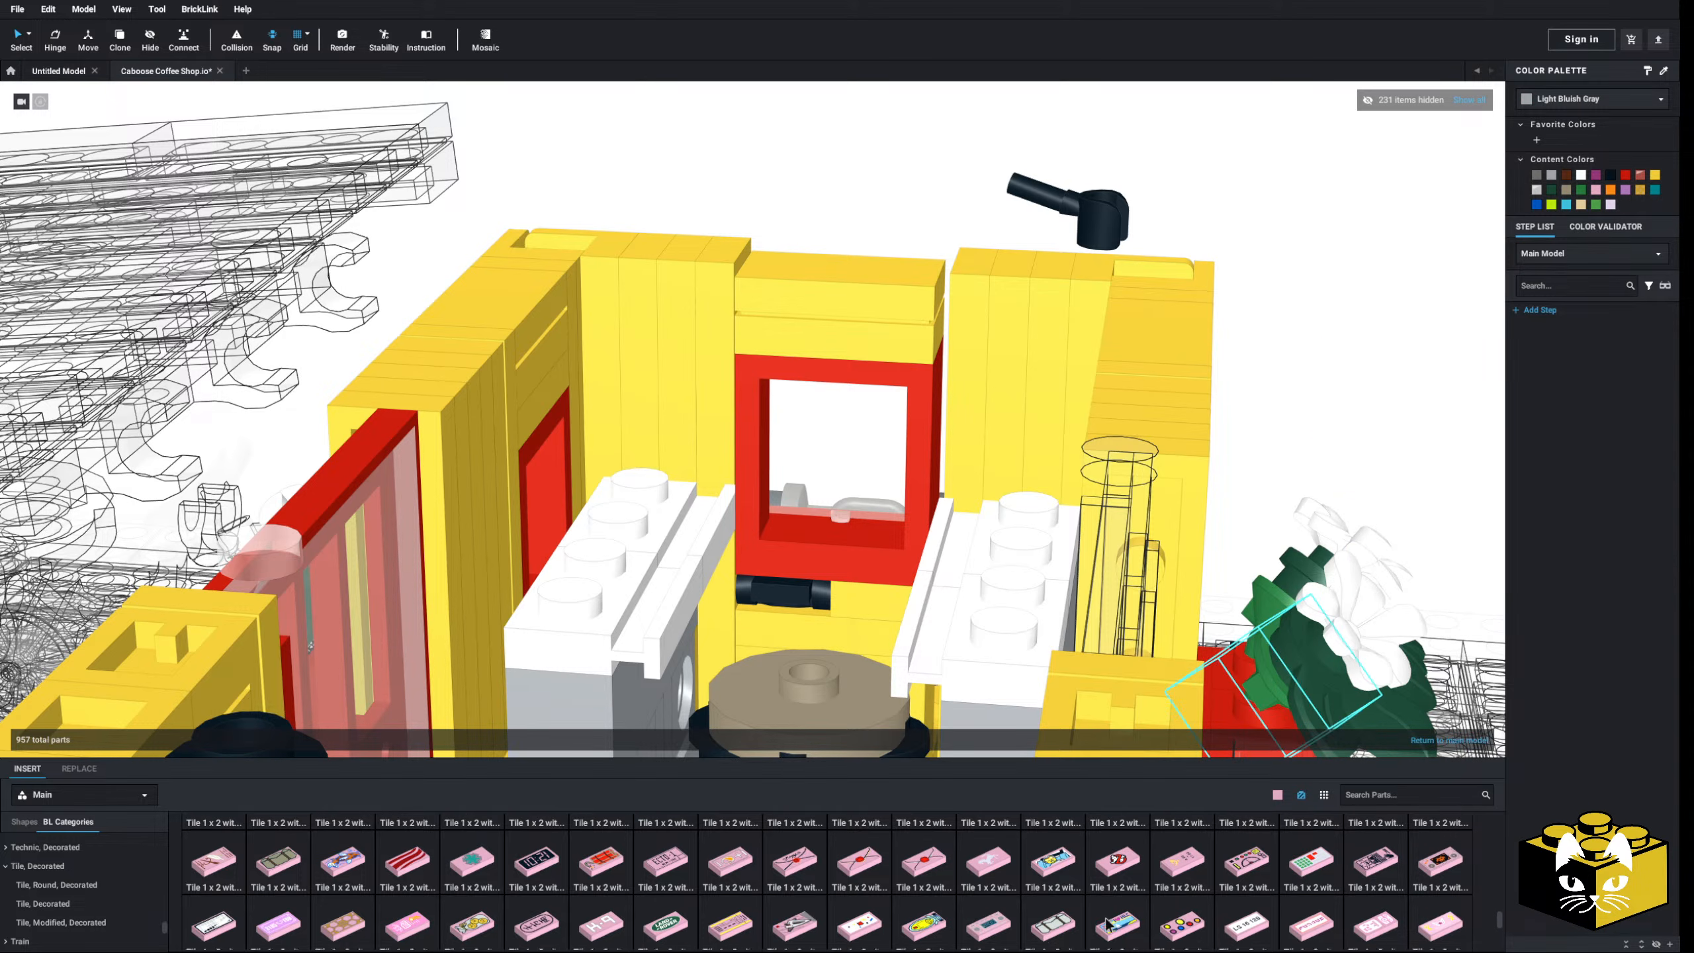
scroll(1107, 925, "down", 1)
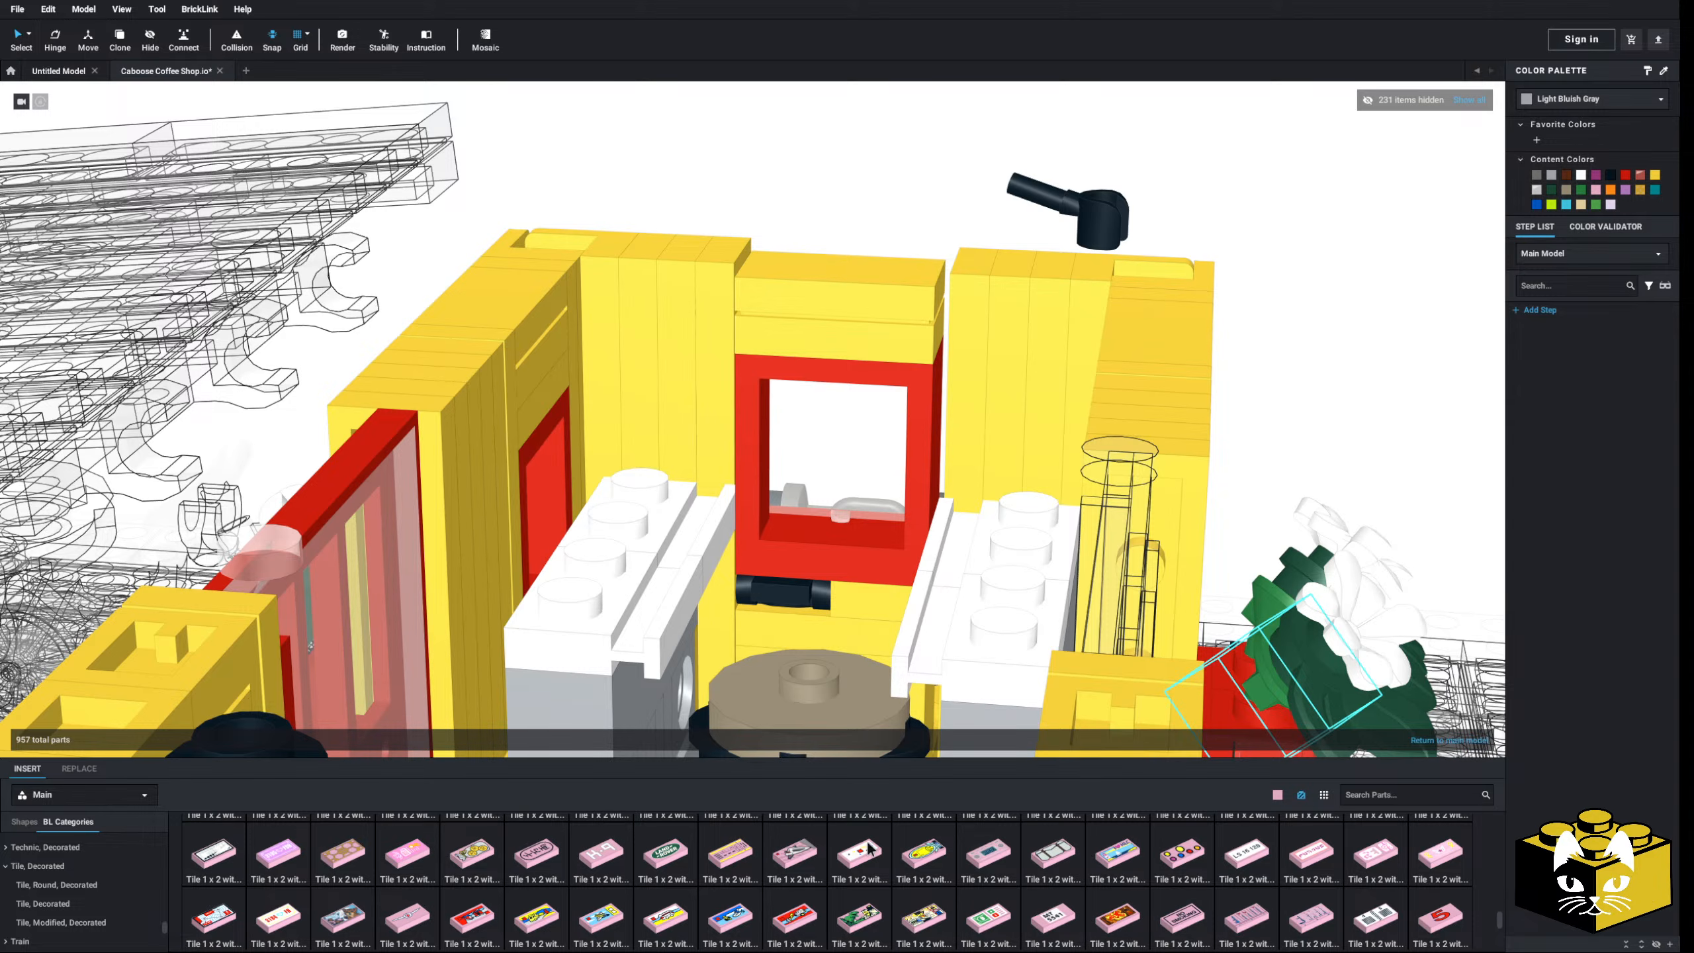
scroll(869, 848, "down", 1)
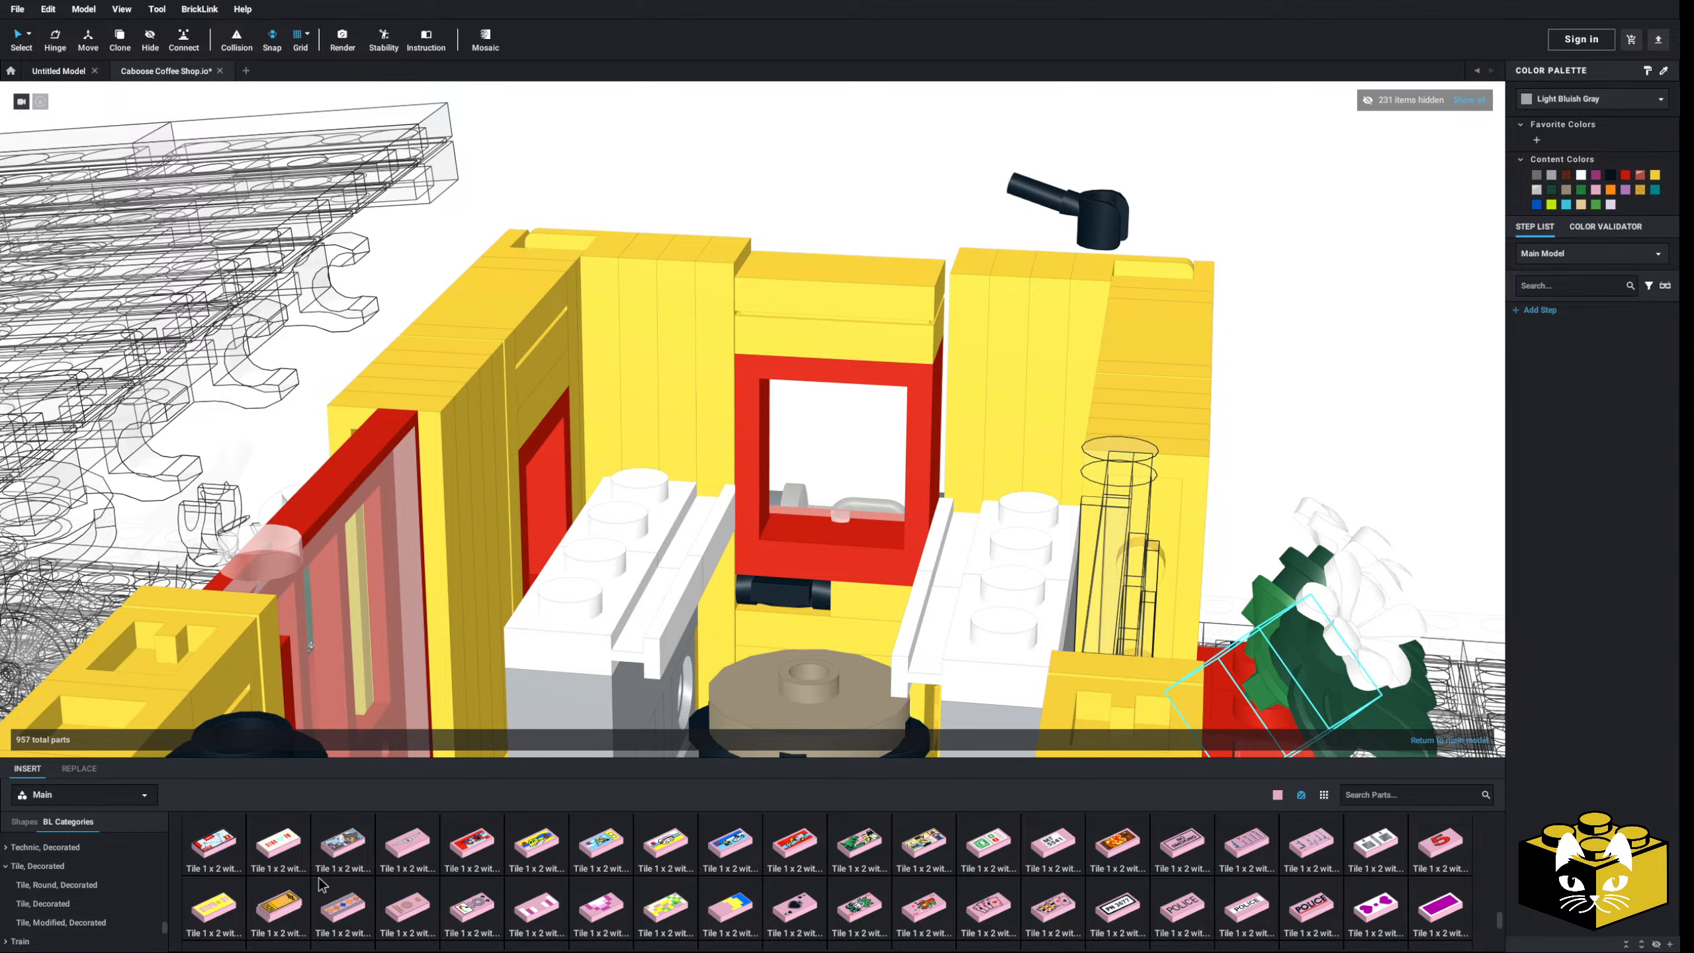
left_click(278, 907)
- Rotate the ticket tile and place it to the right of the caboose
key("Left")
key("Up")
key("Up")
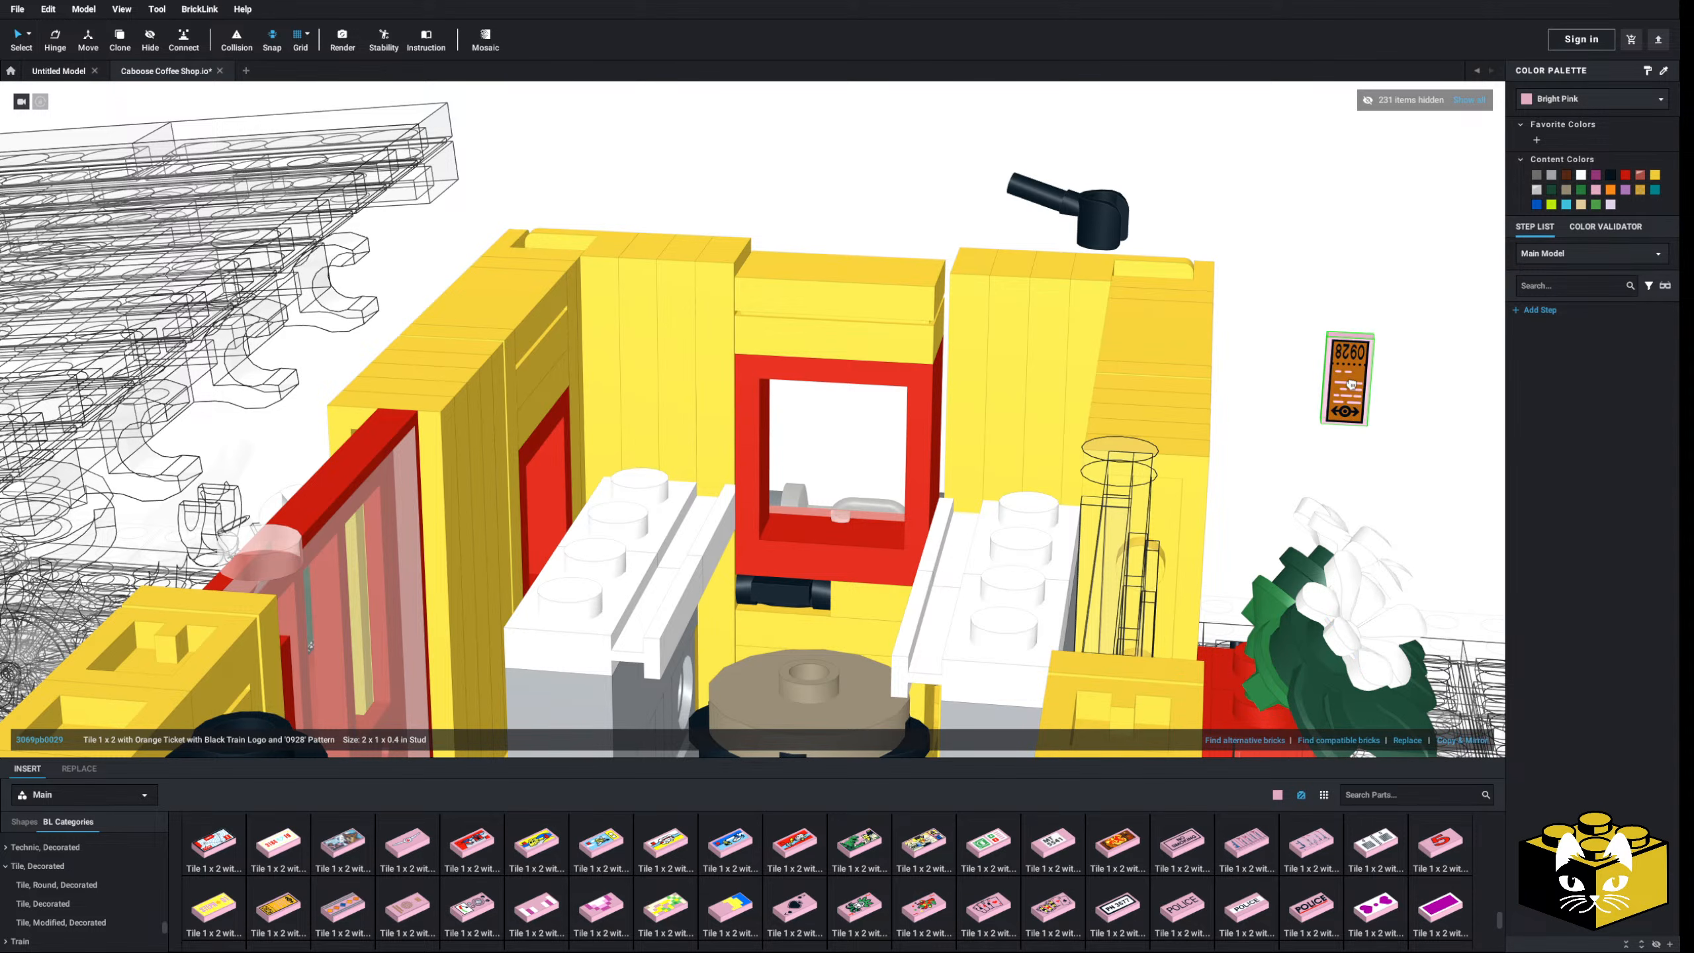
left_click(1345, 378)
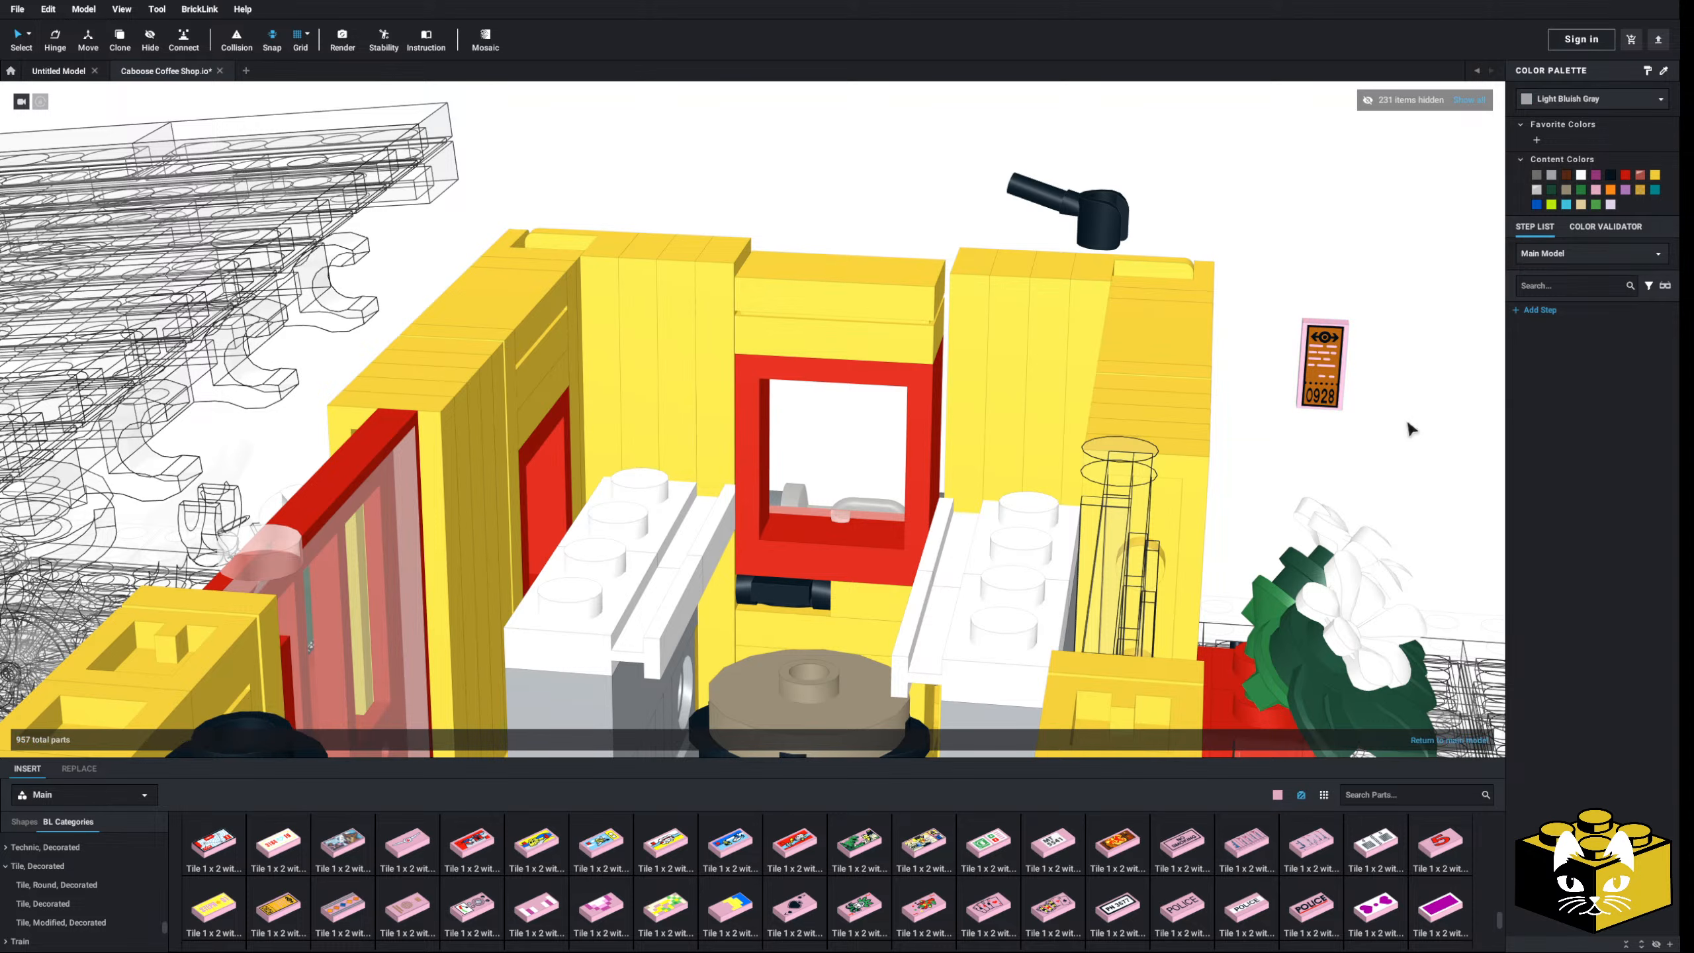
- Try the STEPH 01 and flame-pattern Kai tiles beside the ticket, then remove them
left_click(208, 925)
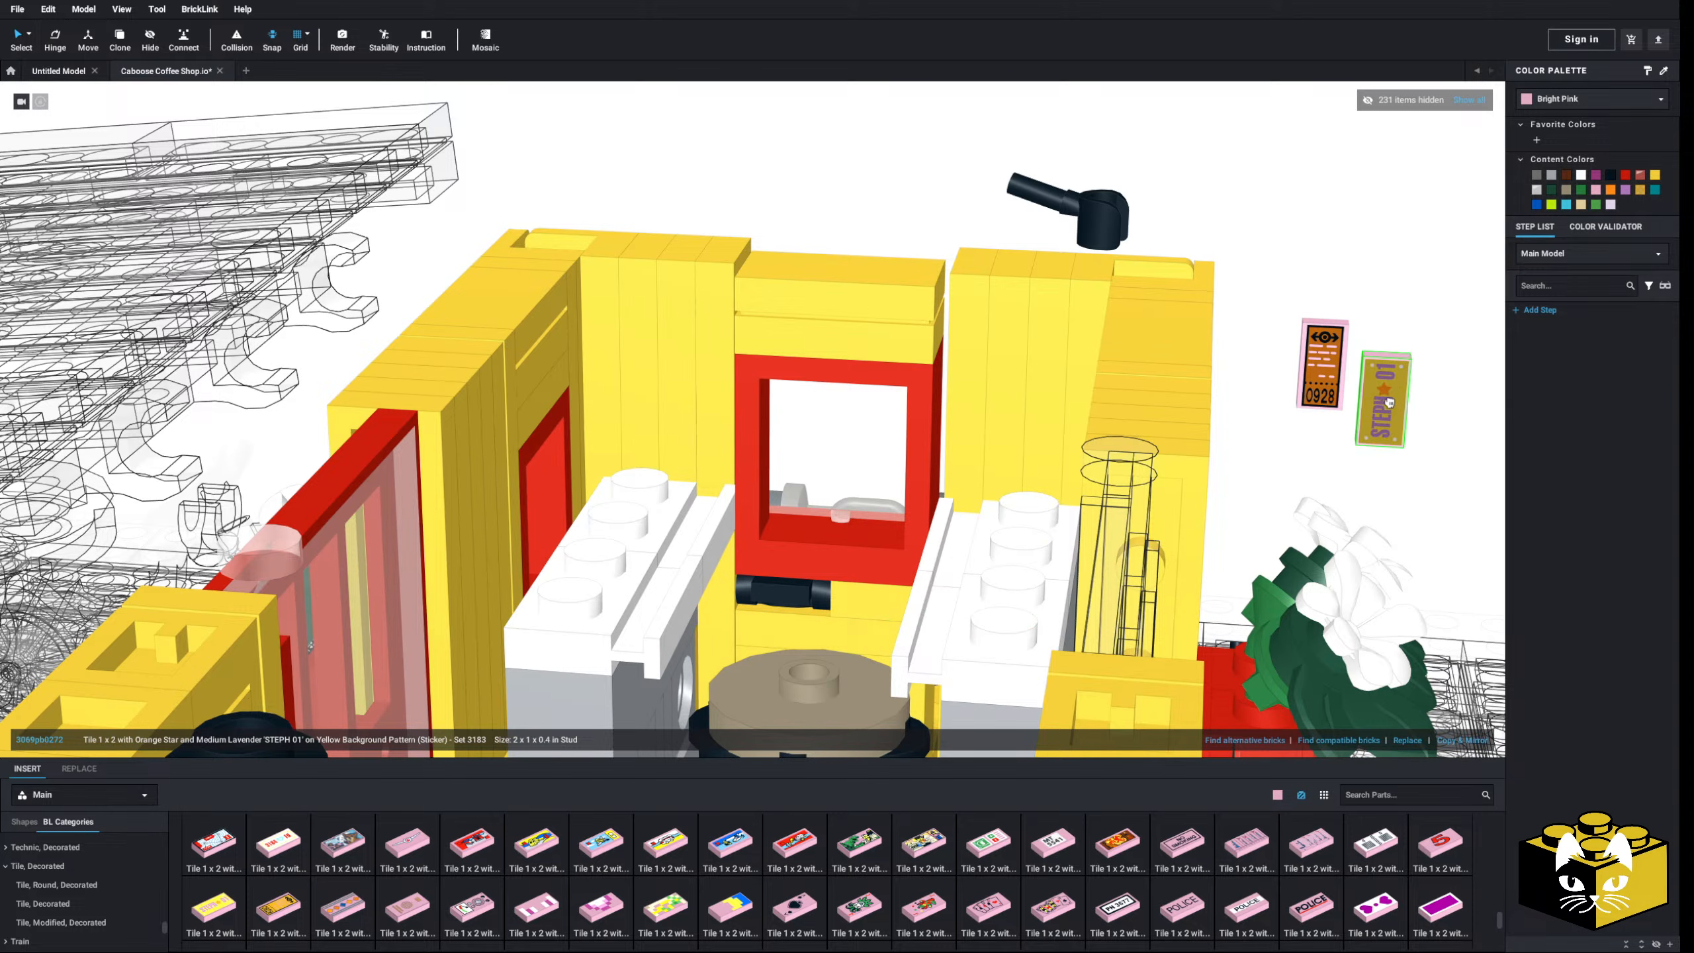
key("Escape")
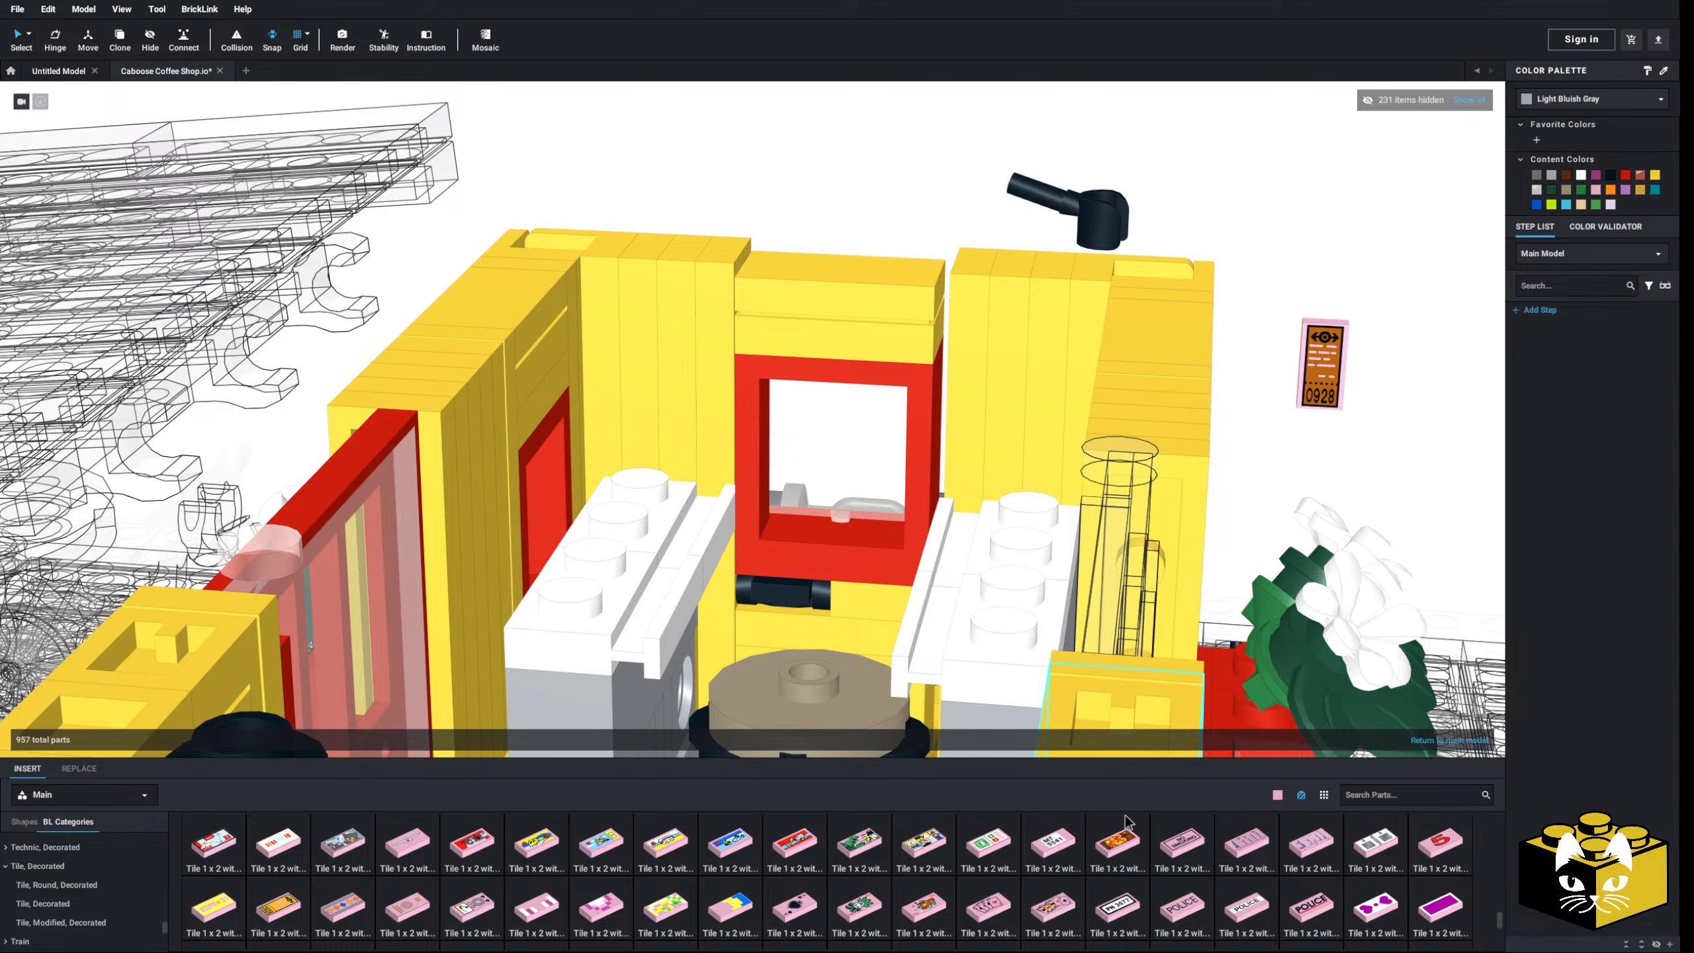
left_click(1126, 822)
left_click(1399, 408)
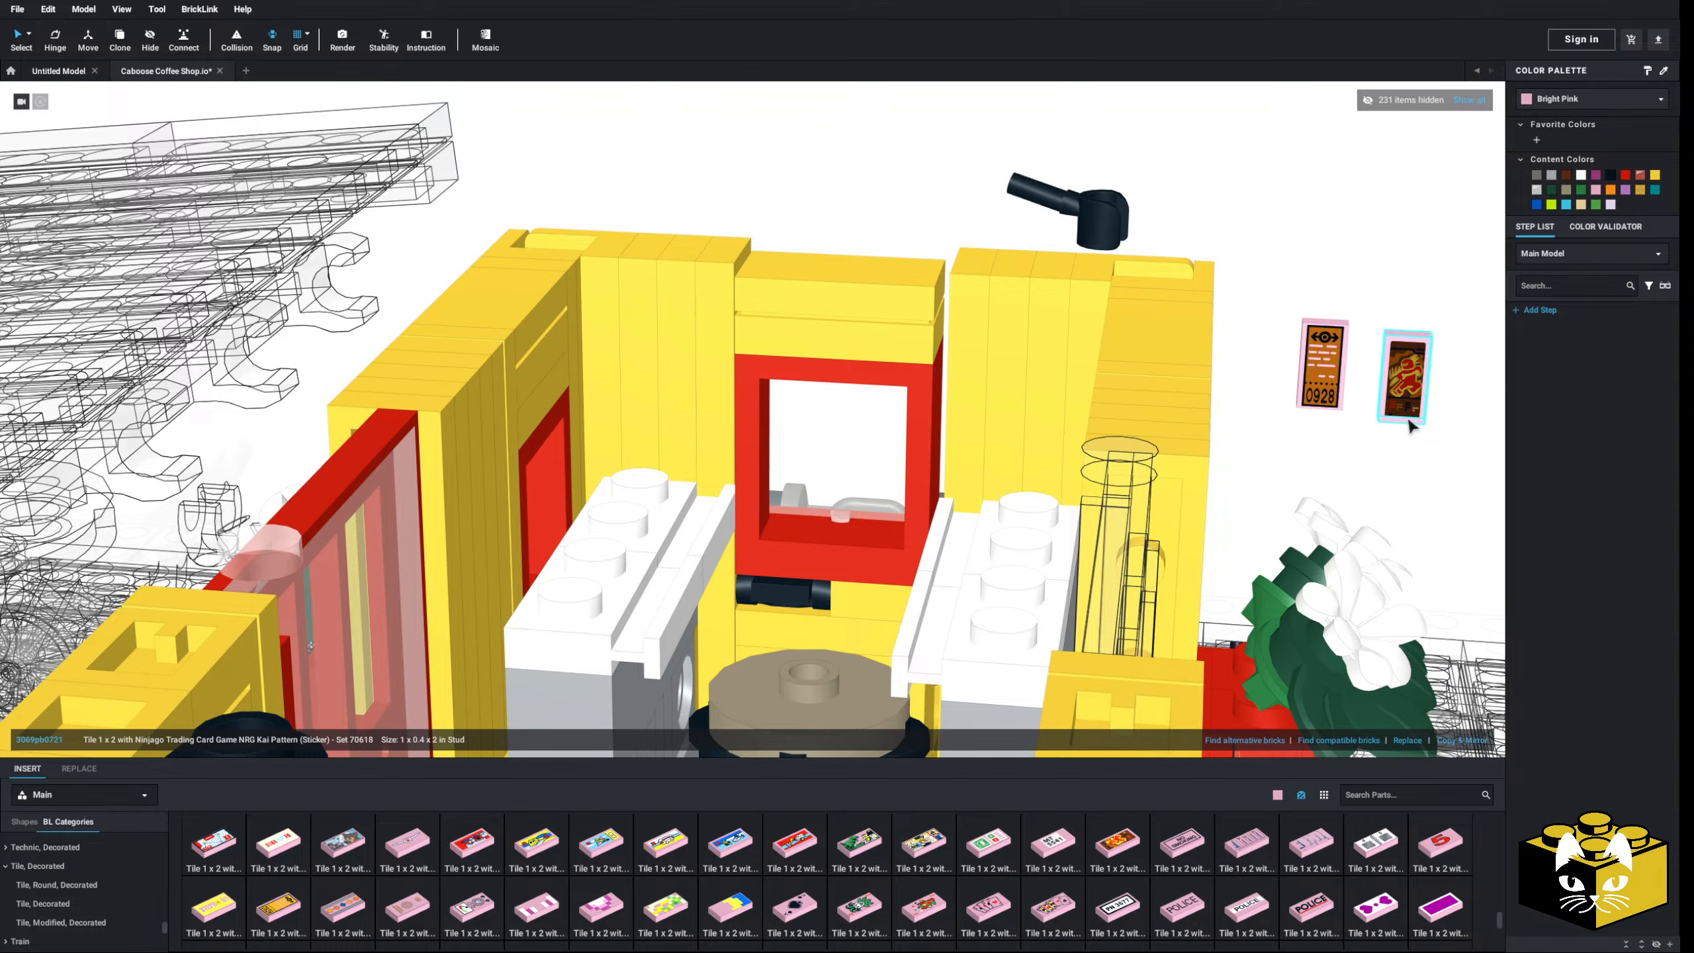
key("Escape")
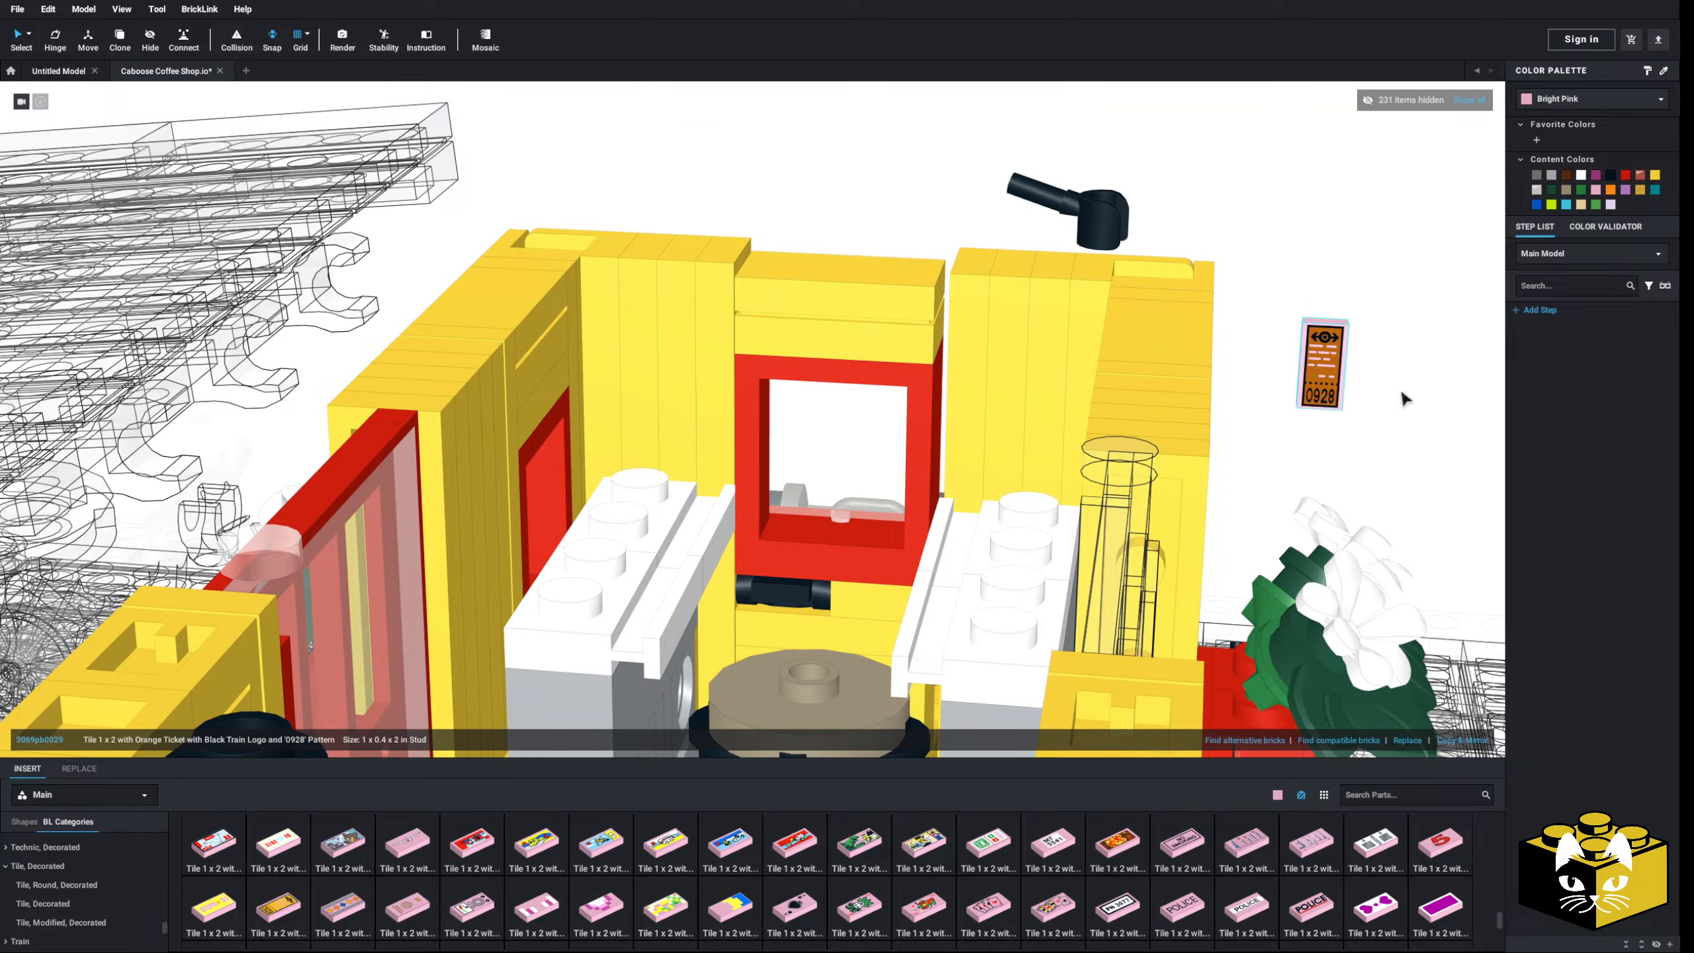
scroll(1195, 883, "down", 5)
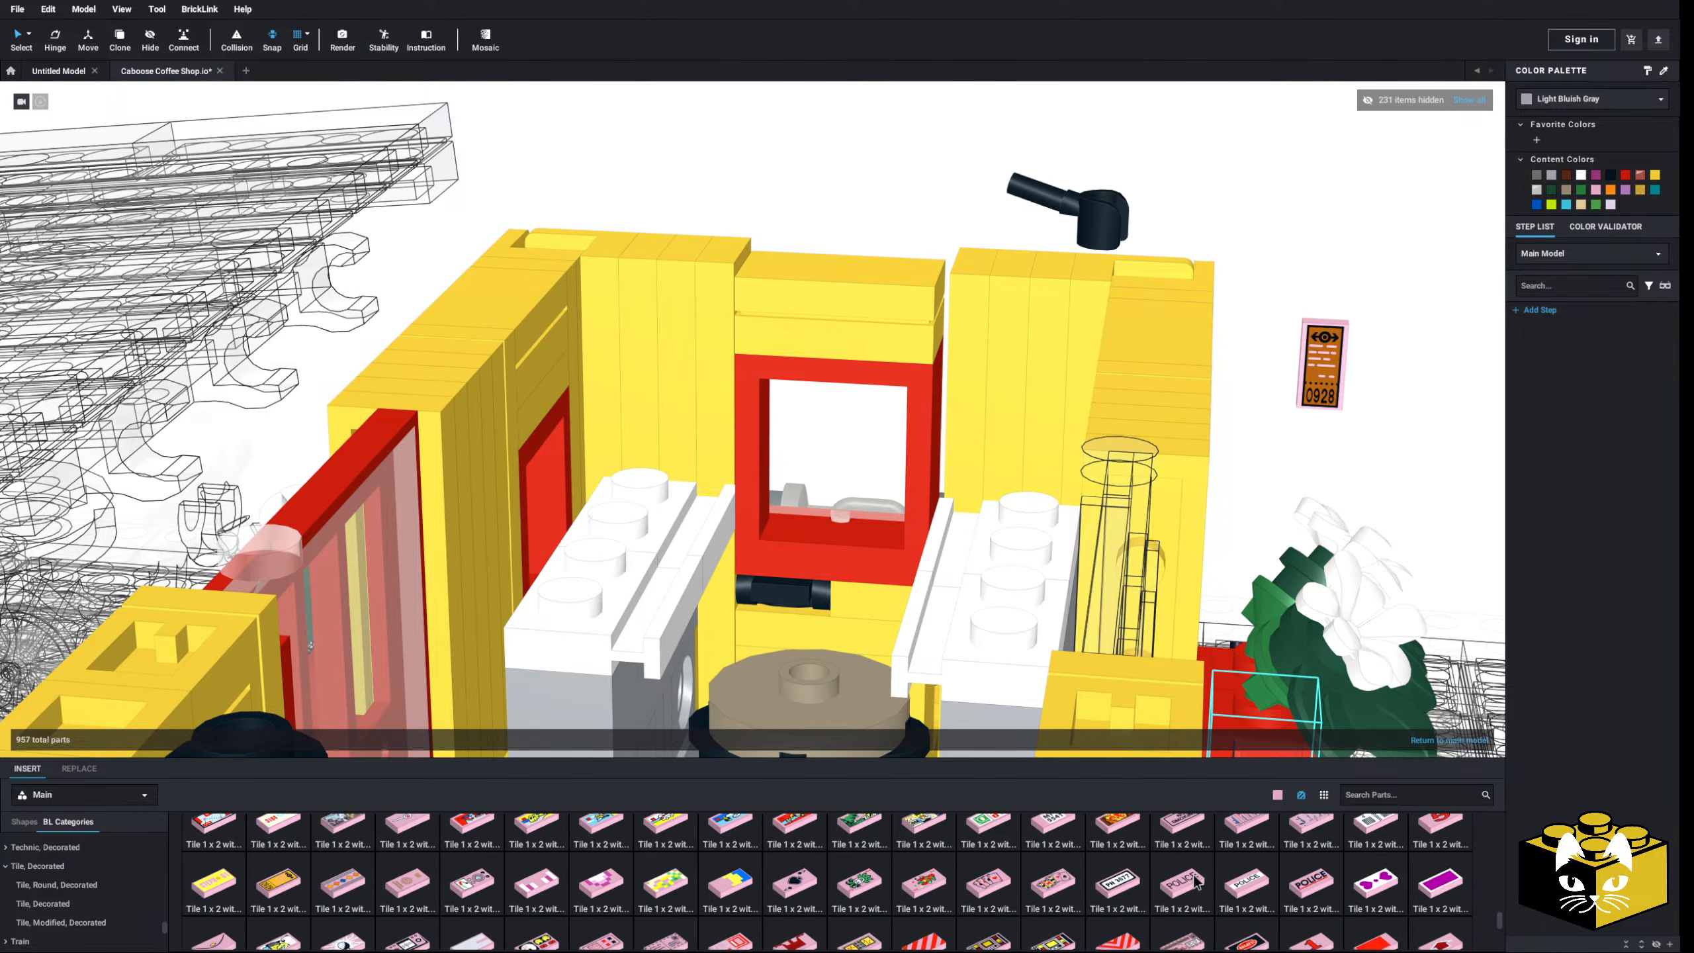
scroll(1195, 883, "down", 5)
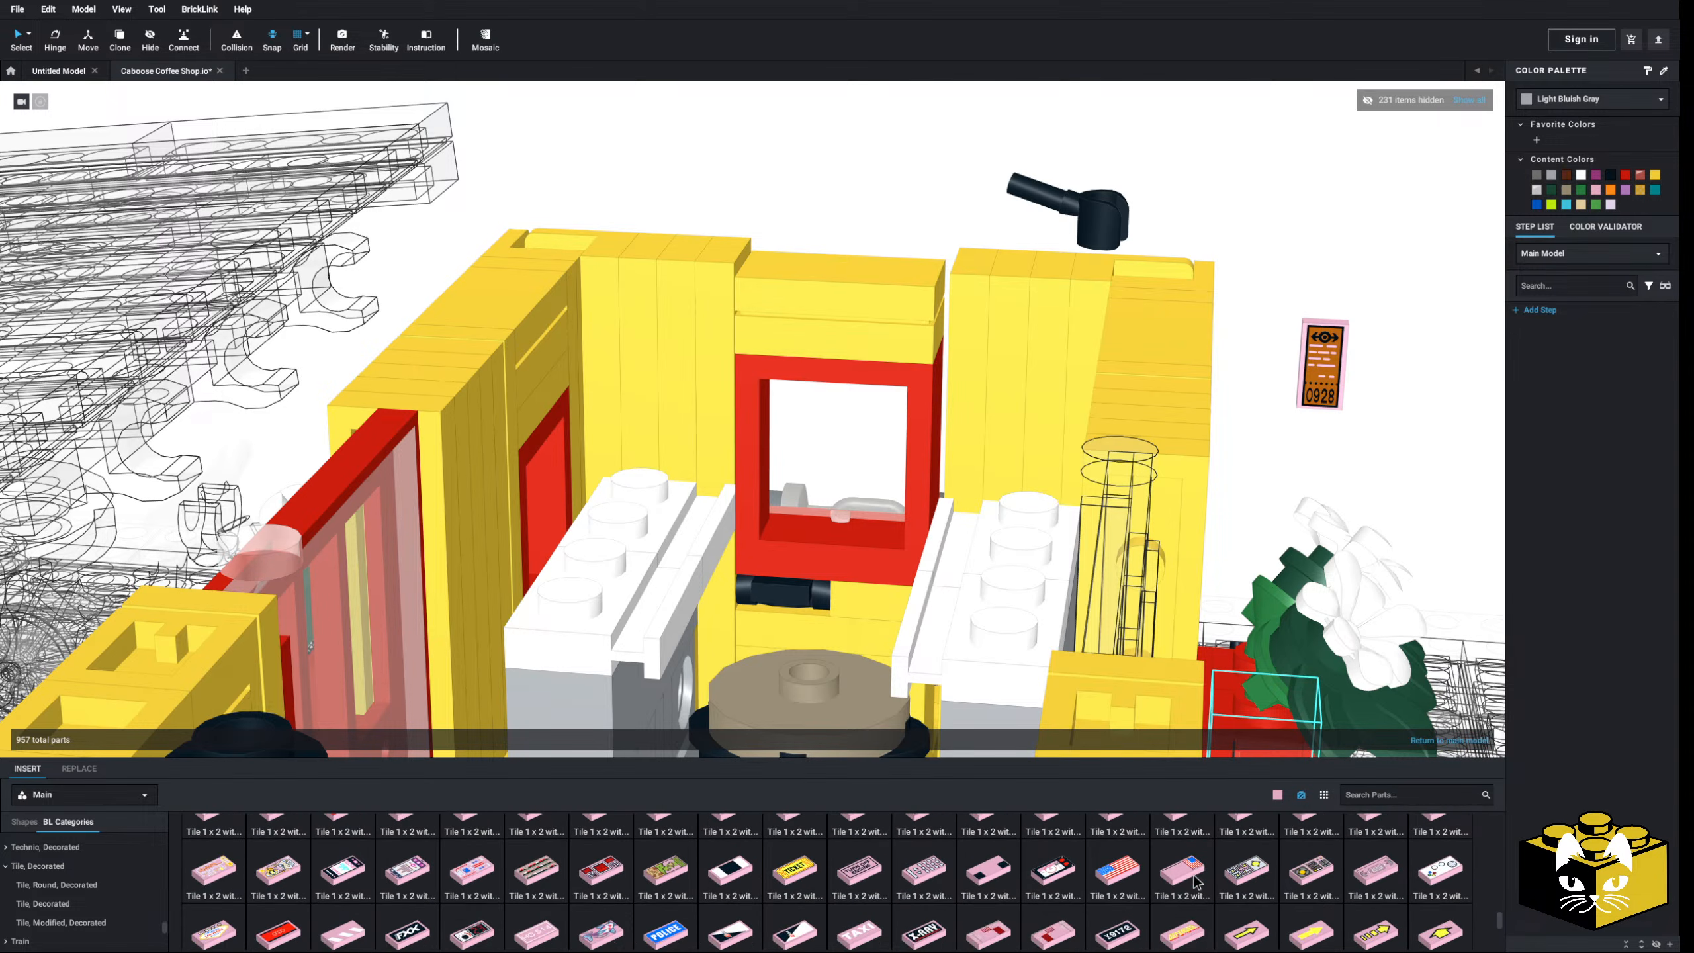
scroll(1195, 883, "down", 2)
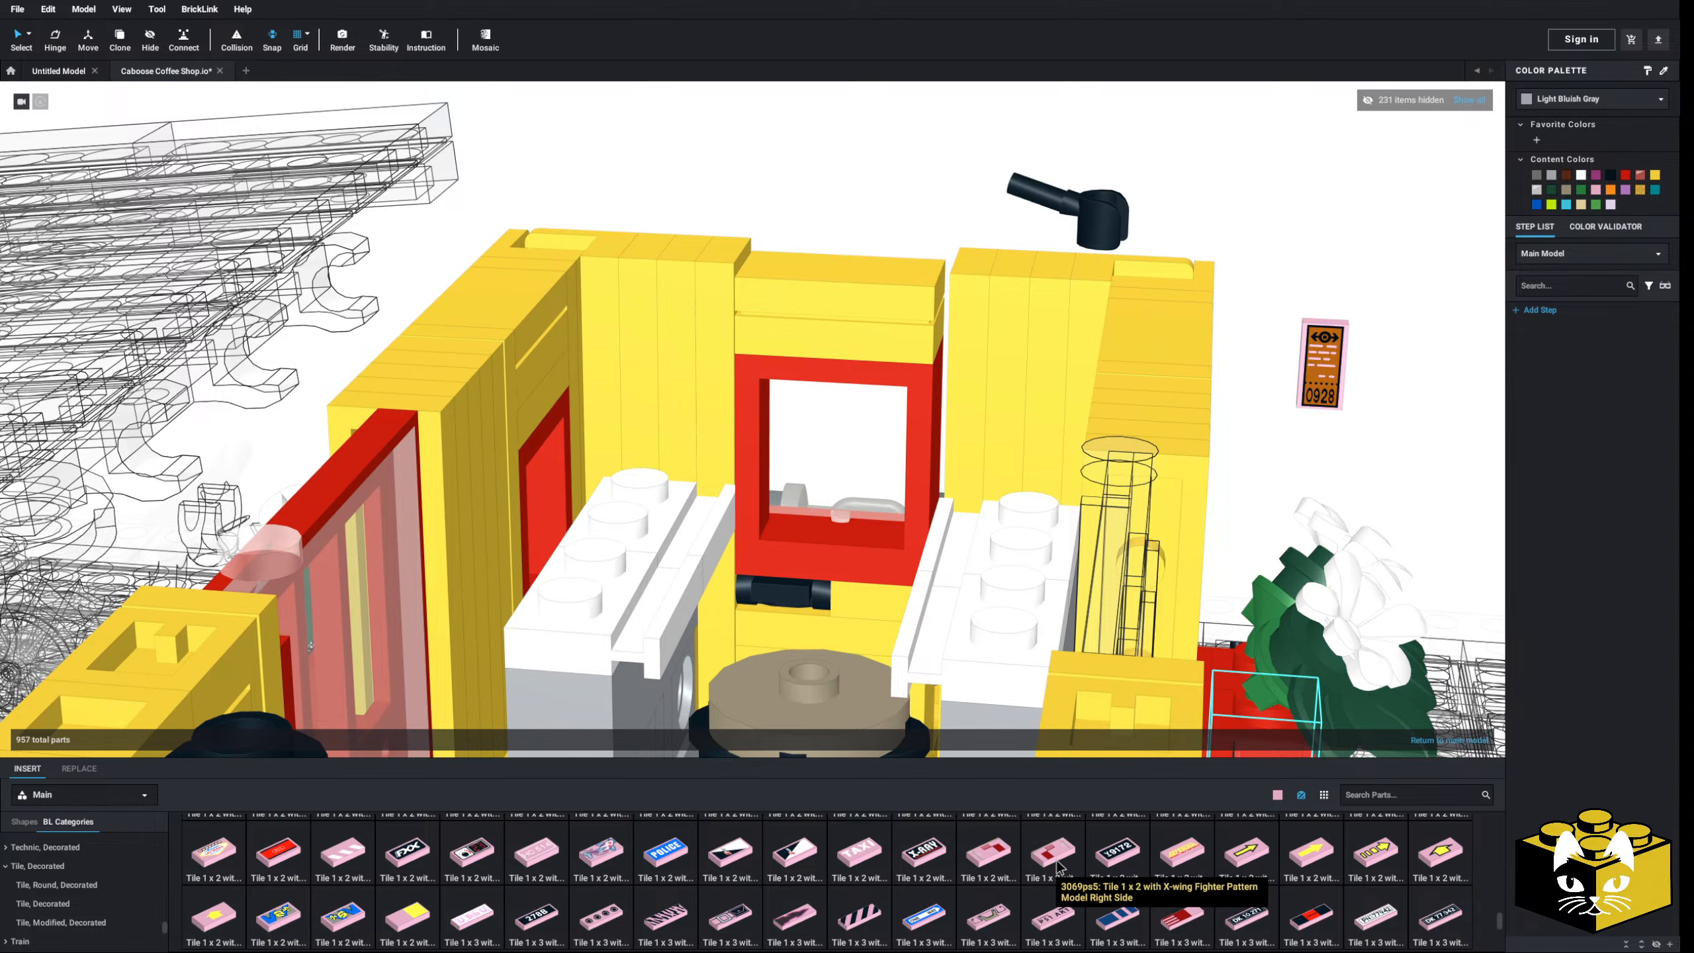
scroll(1056, 866, "up", 1)
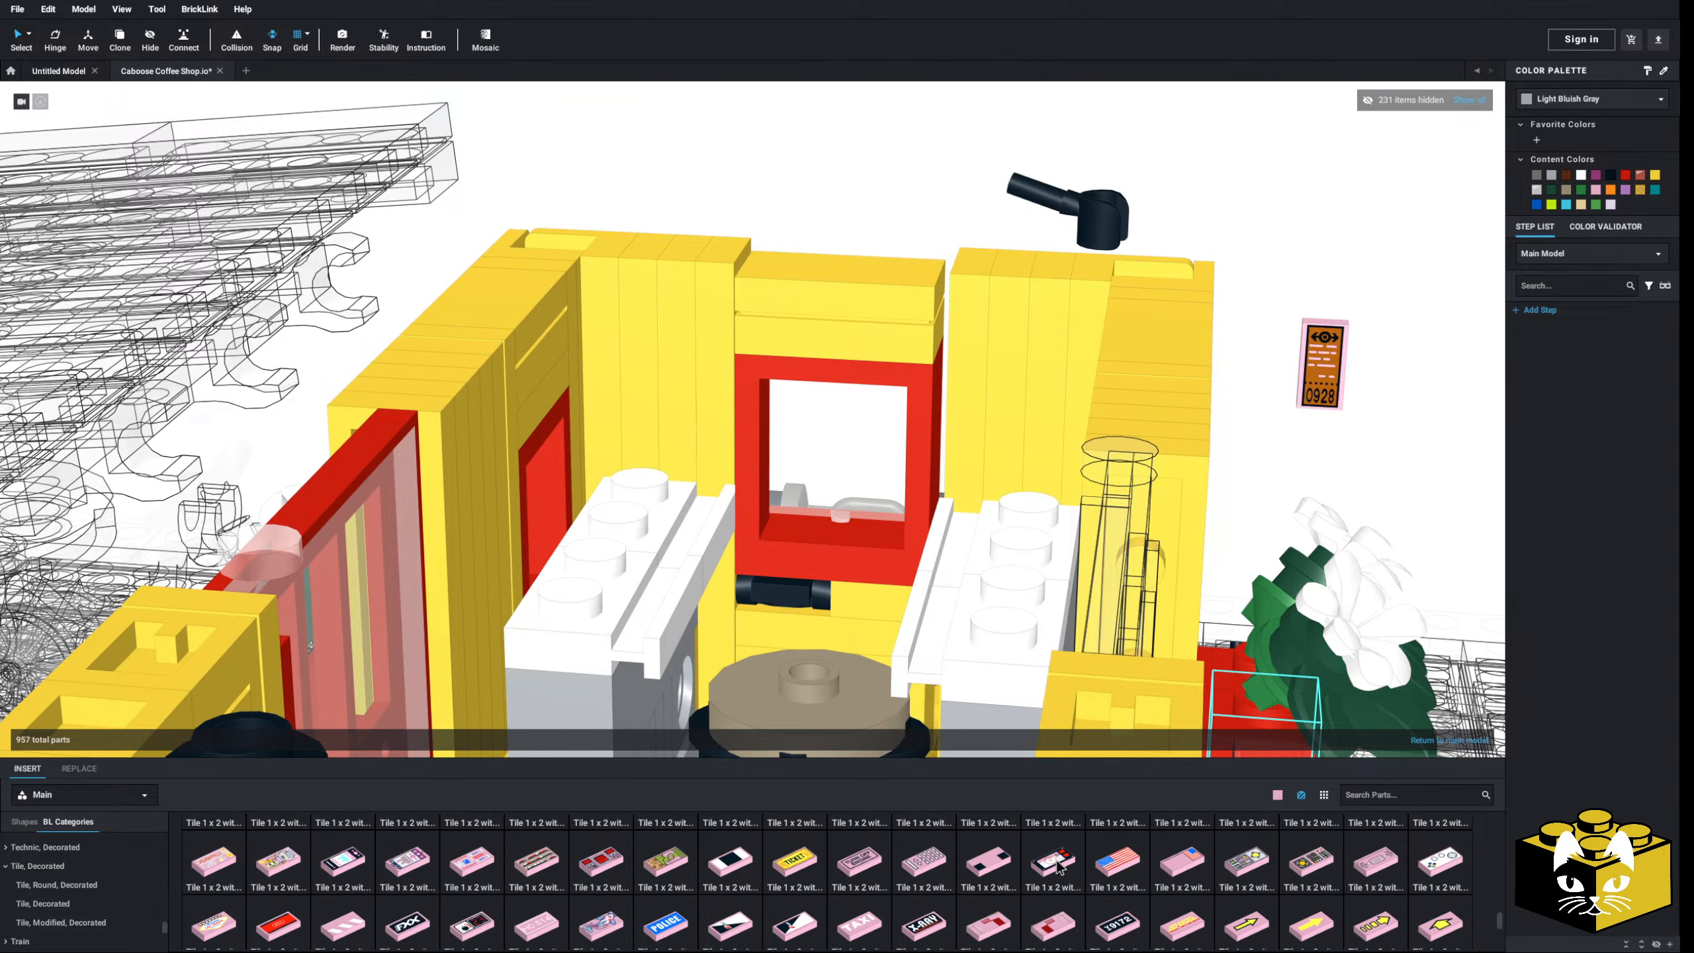
scroll(1061, 867, "up", 1)
- Recolor the 0928 ticket tile White
left_click(1330, 379)
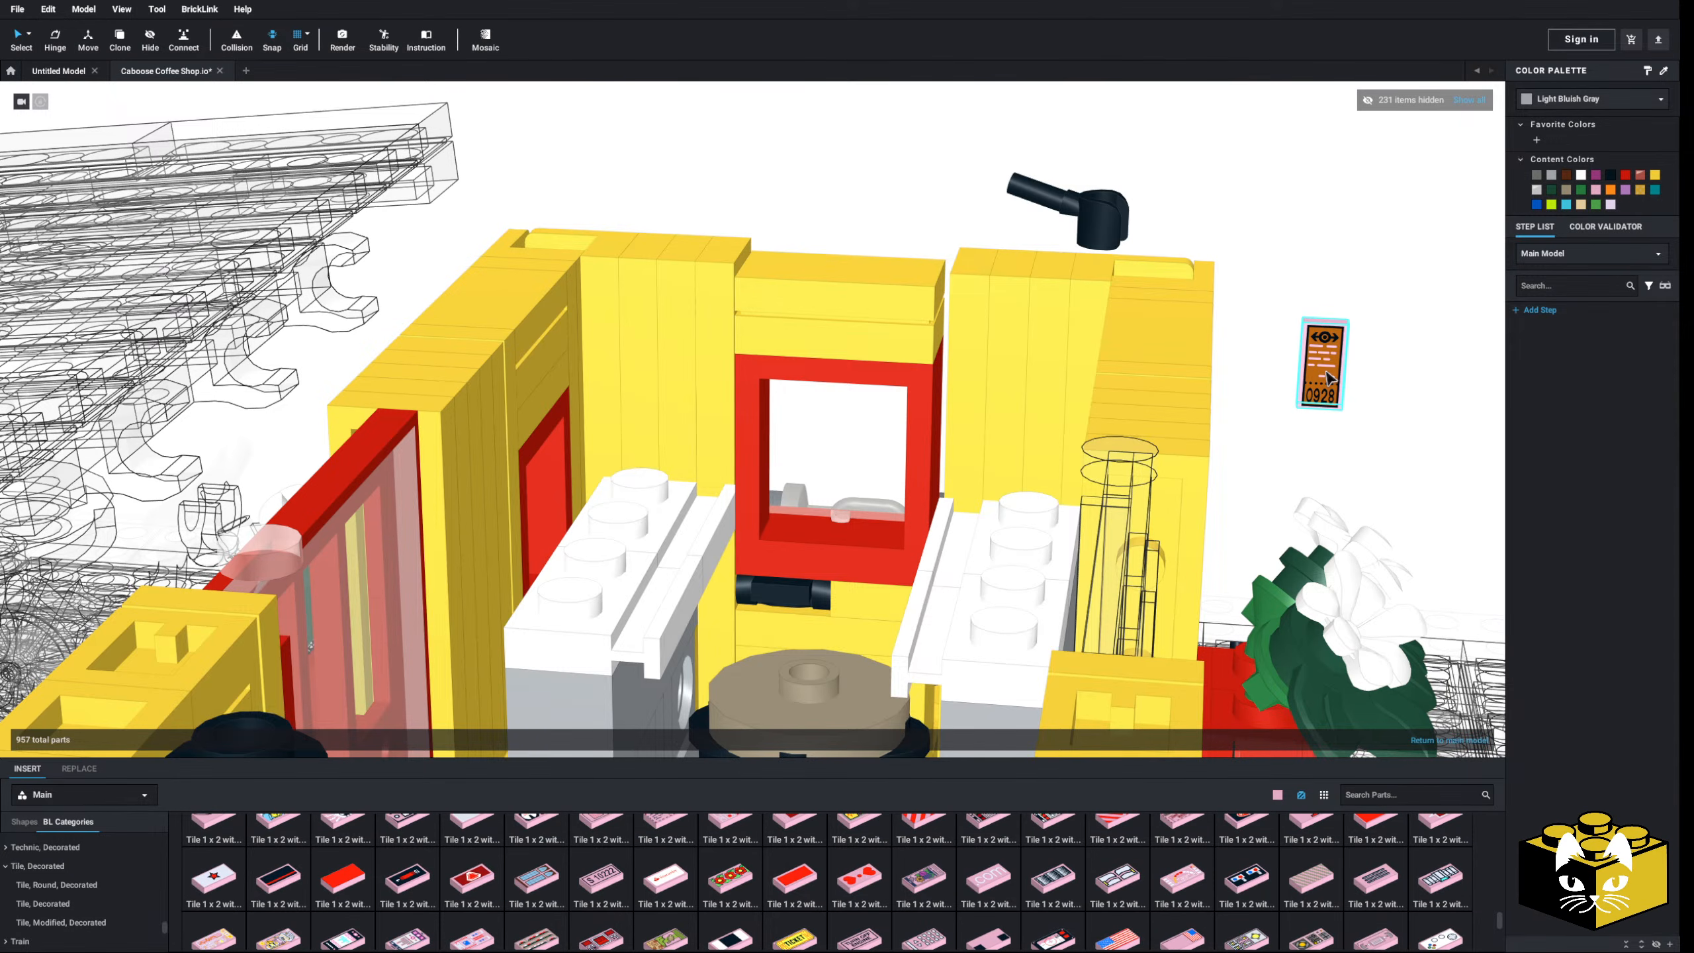
left_click(1568, 101)
left_click(1544, 160)
- Lift a yellow plate out of the wall and place a 1x2 bracket on the yellow wall
scroll(1348, 380, "down", 6)
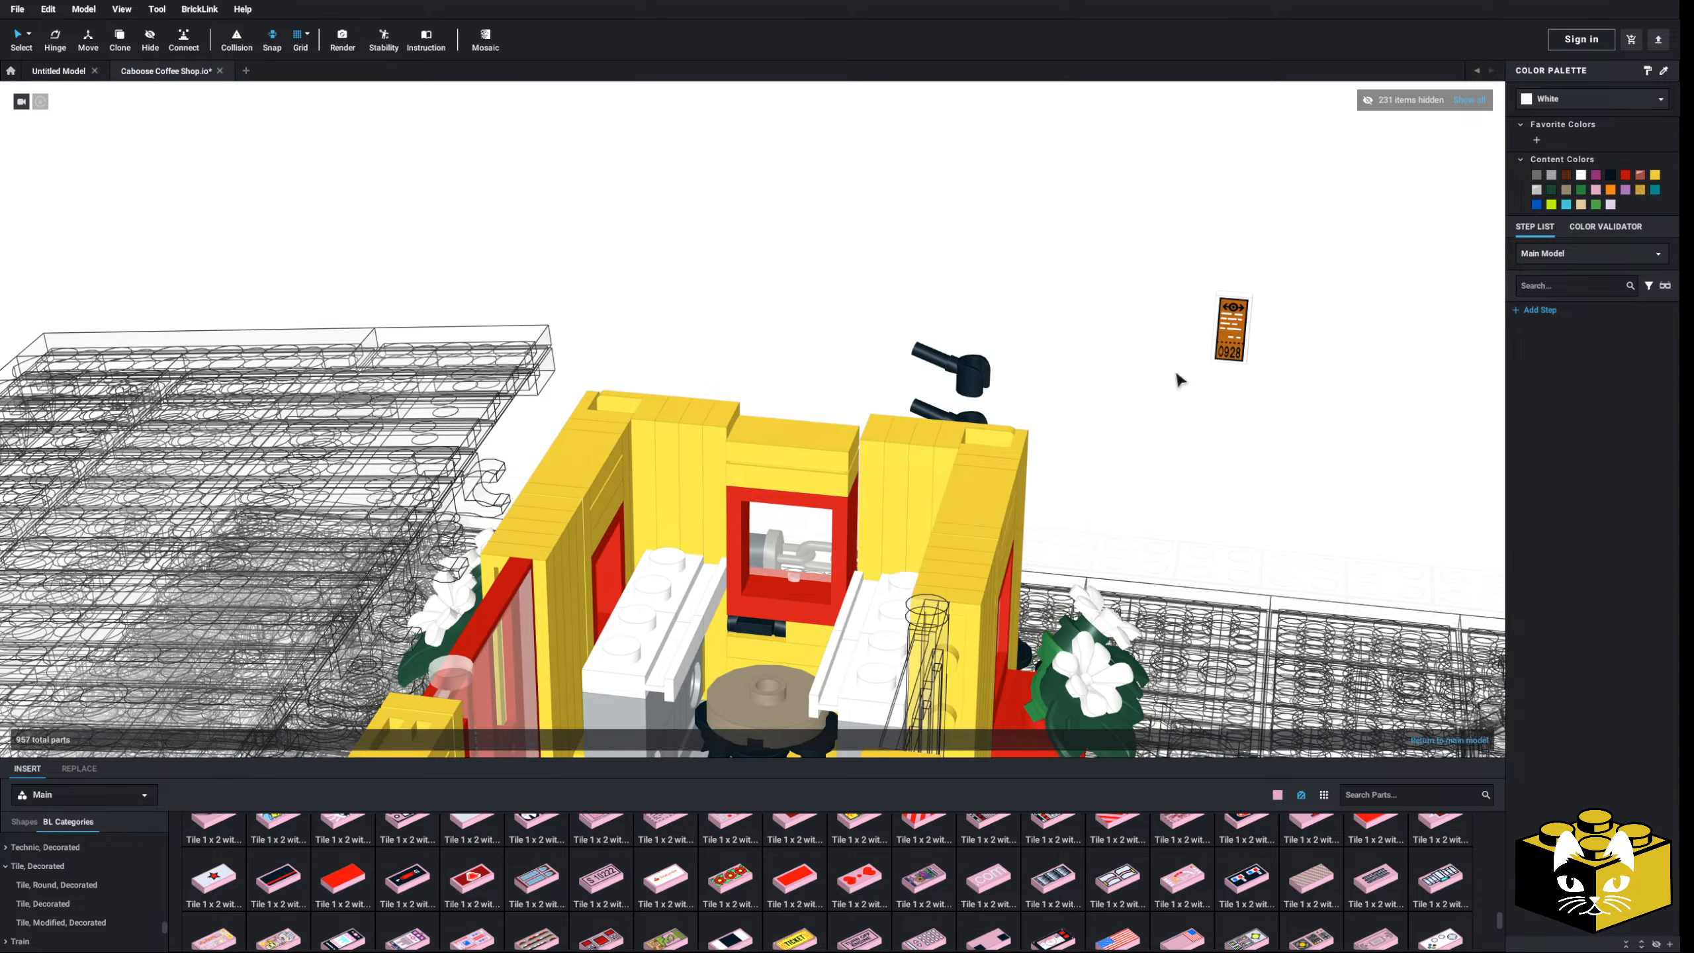
right_click_drag(1178, 379, 1151, 378)
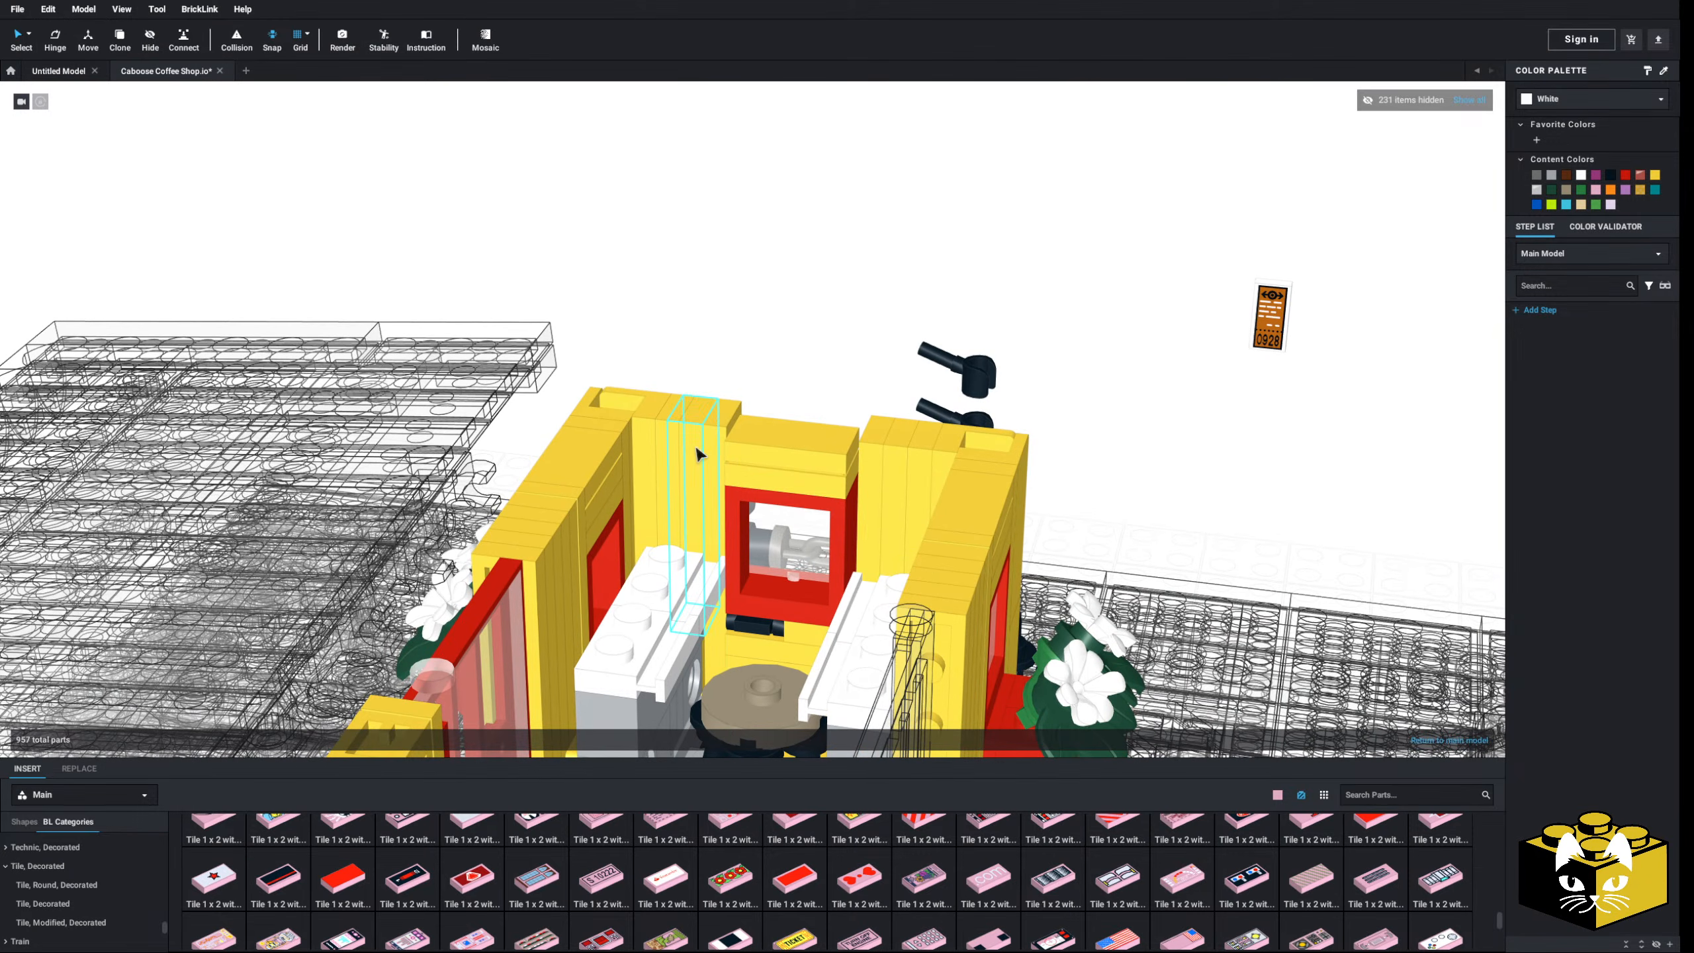
left_click_drag(696, 449, 824, 317)
left_click(861, 328)
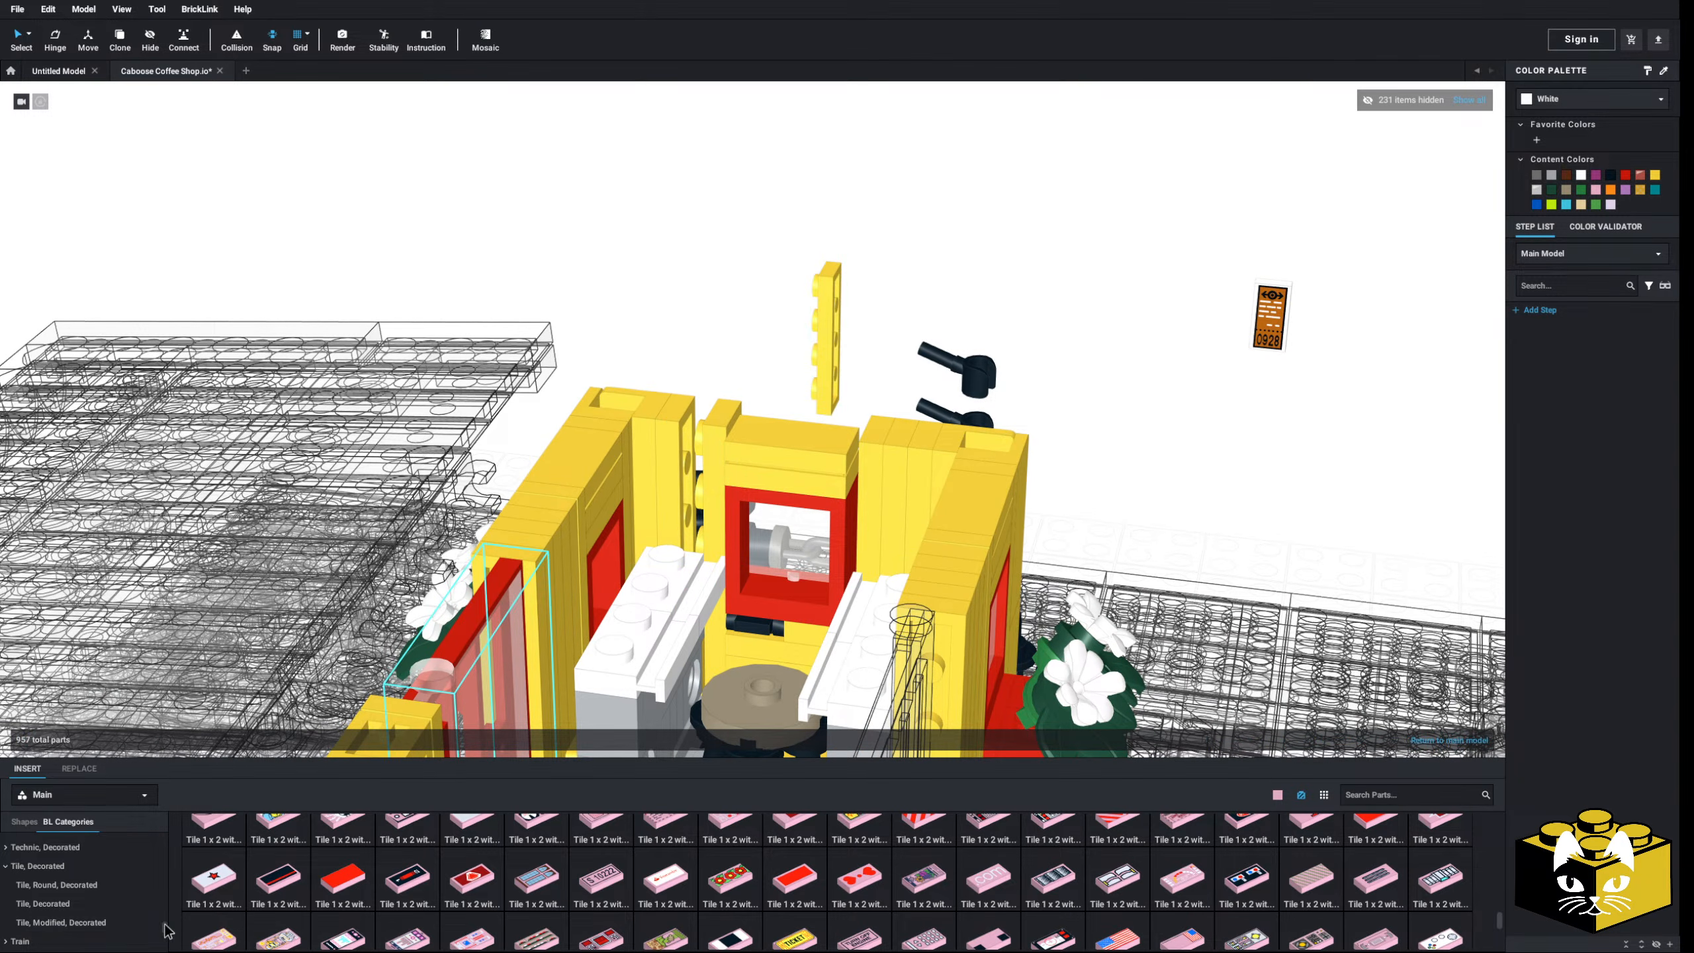
scroll(102, 861, "up", 15)
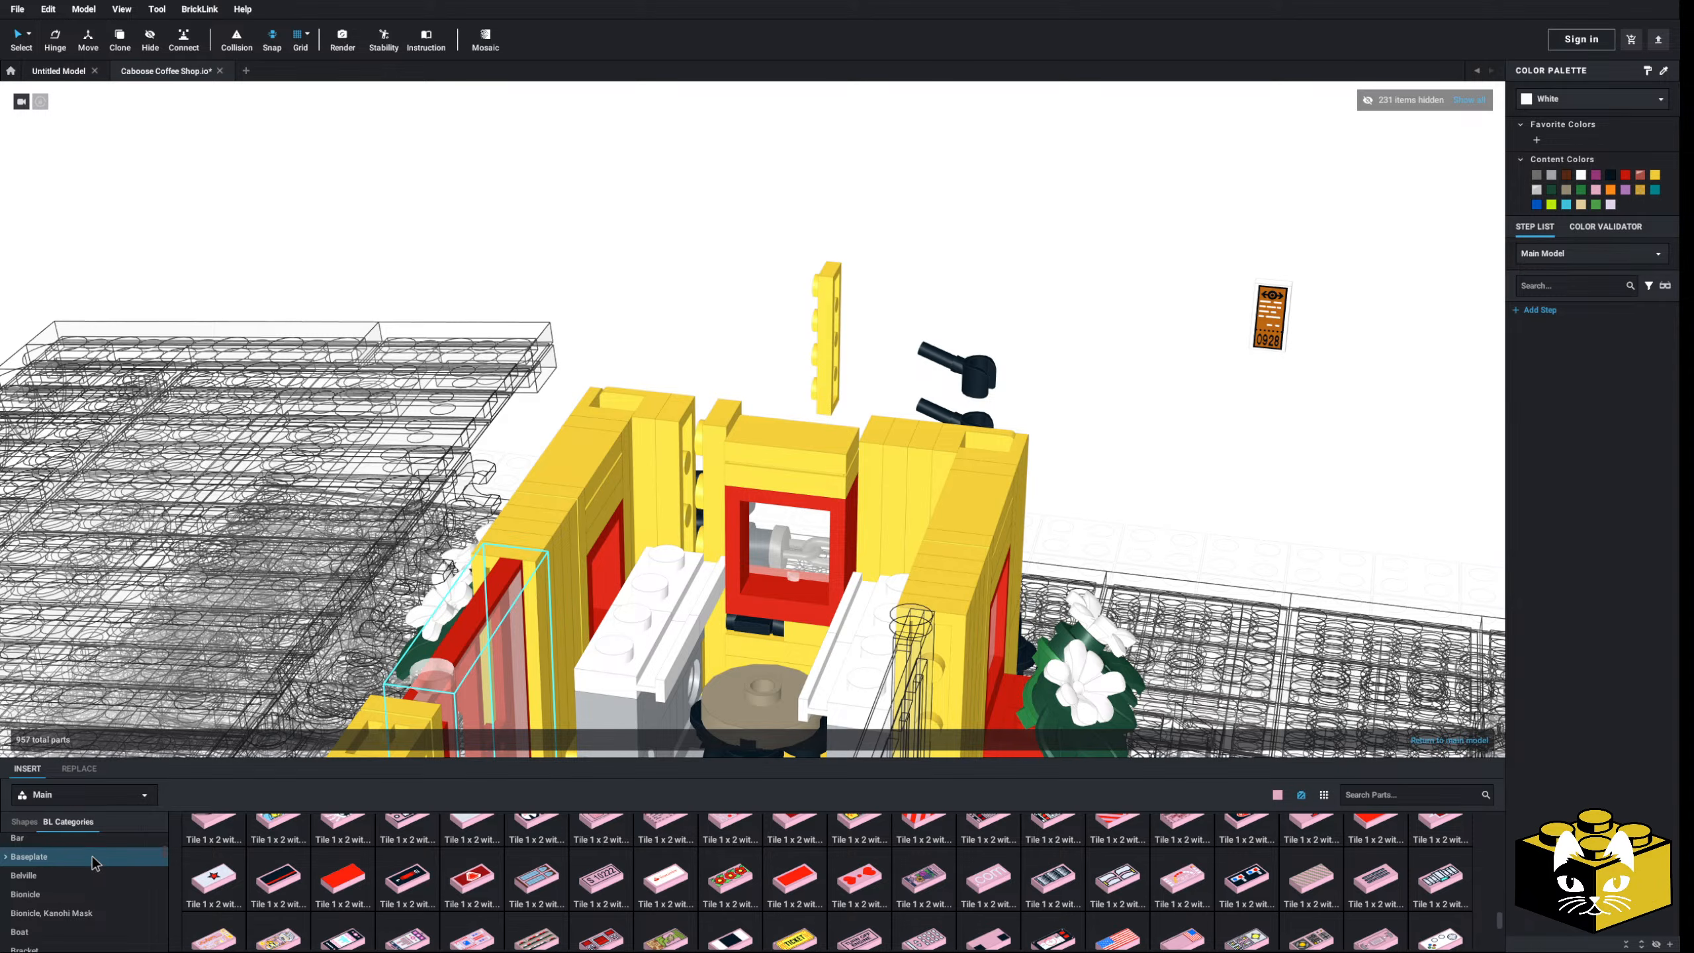
scroll(83, 866, "down", 1)
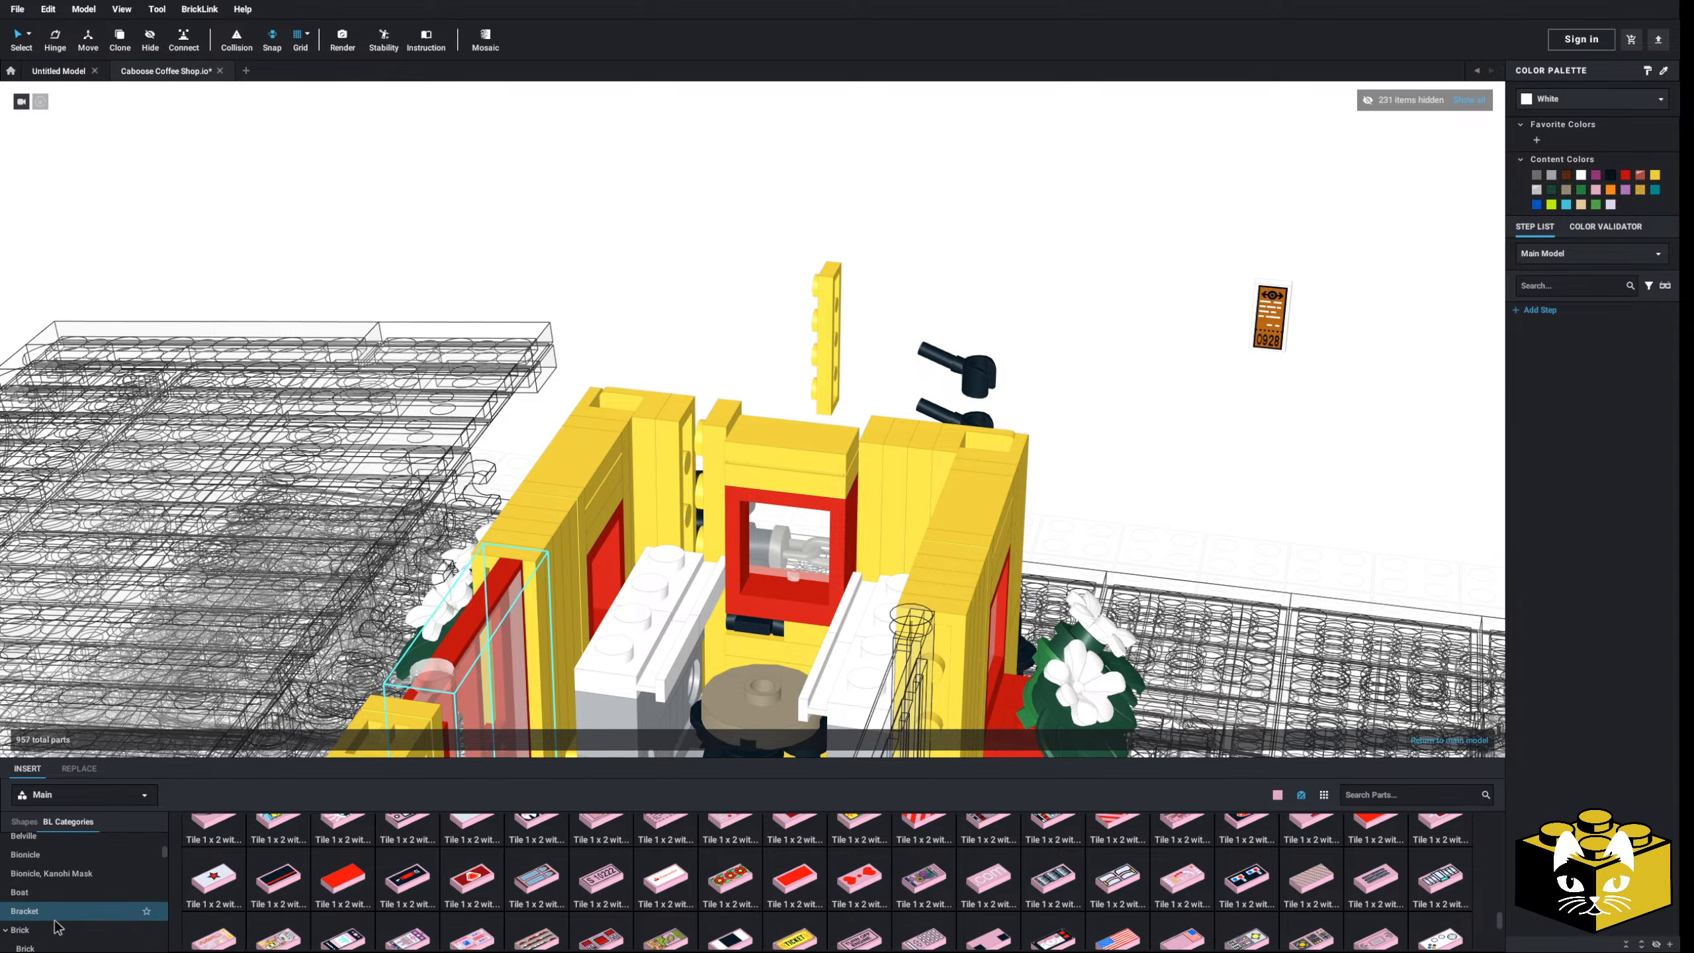
left_click(40, 938)
left_click(491, 868)
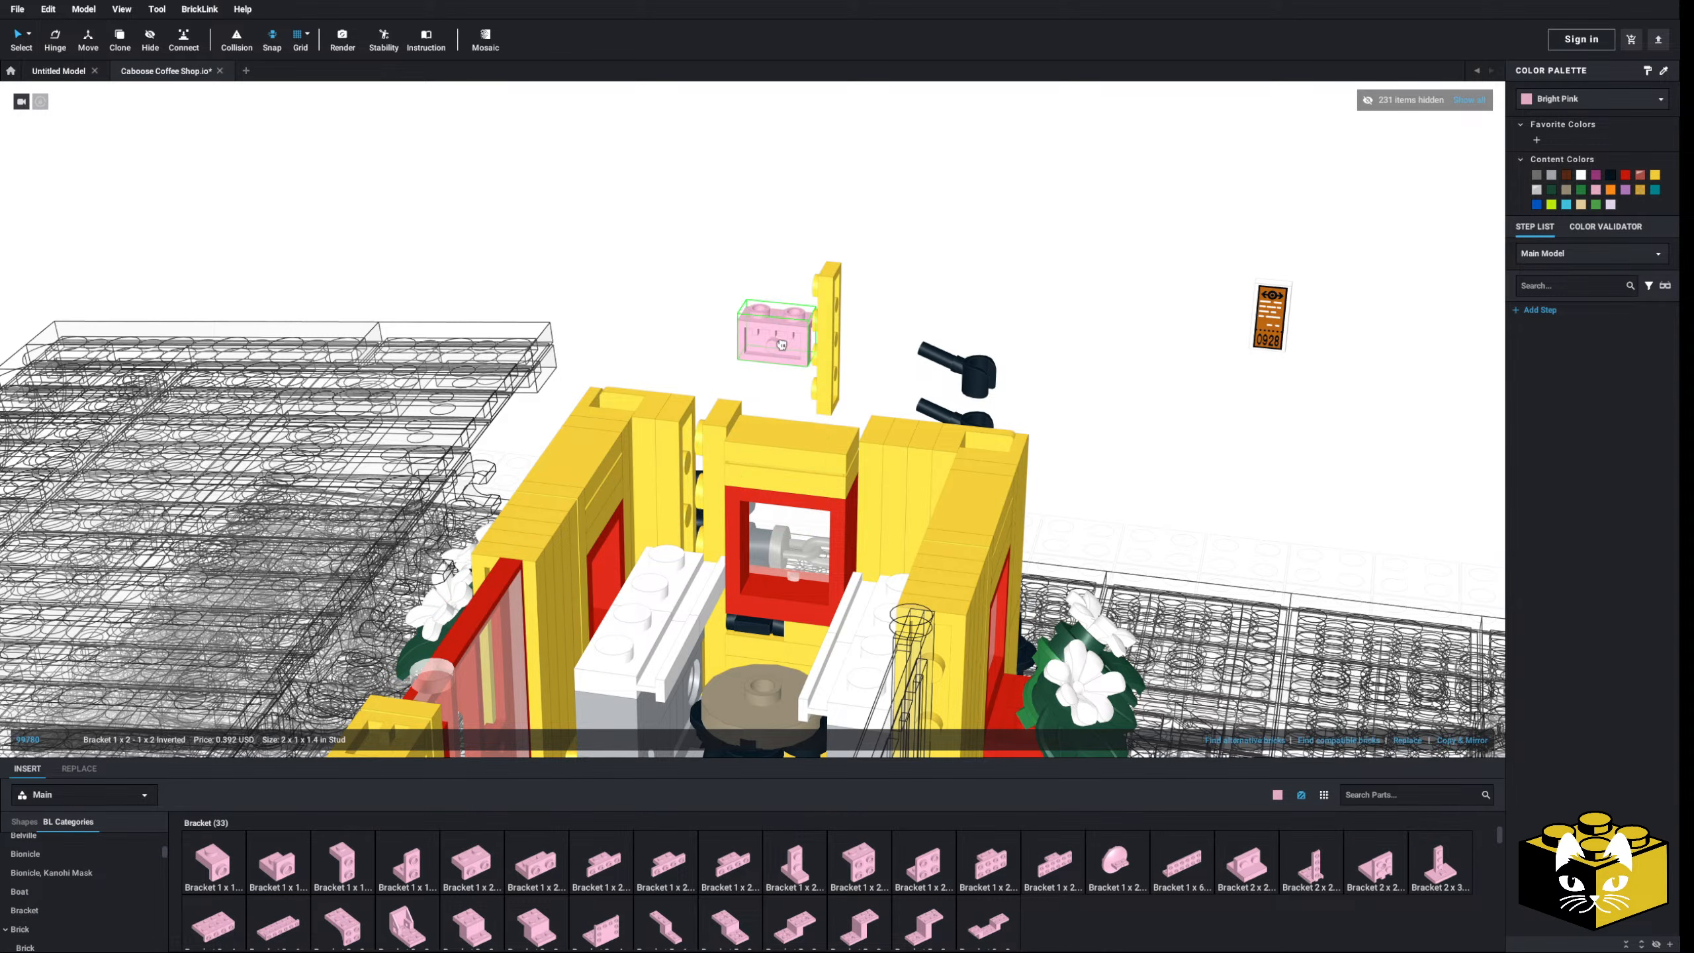
left_click(694, 468)
- Add a 1x2 plate to the end wall and recolour the new bracket and plate Yellow
right_click_drag(694, 468, 689, 325)
scroll(93, 860, "up", 5)
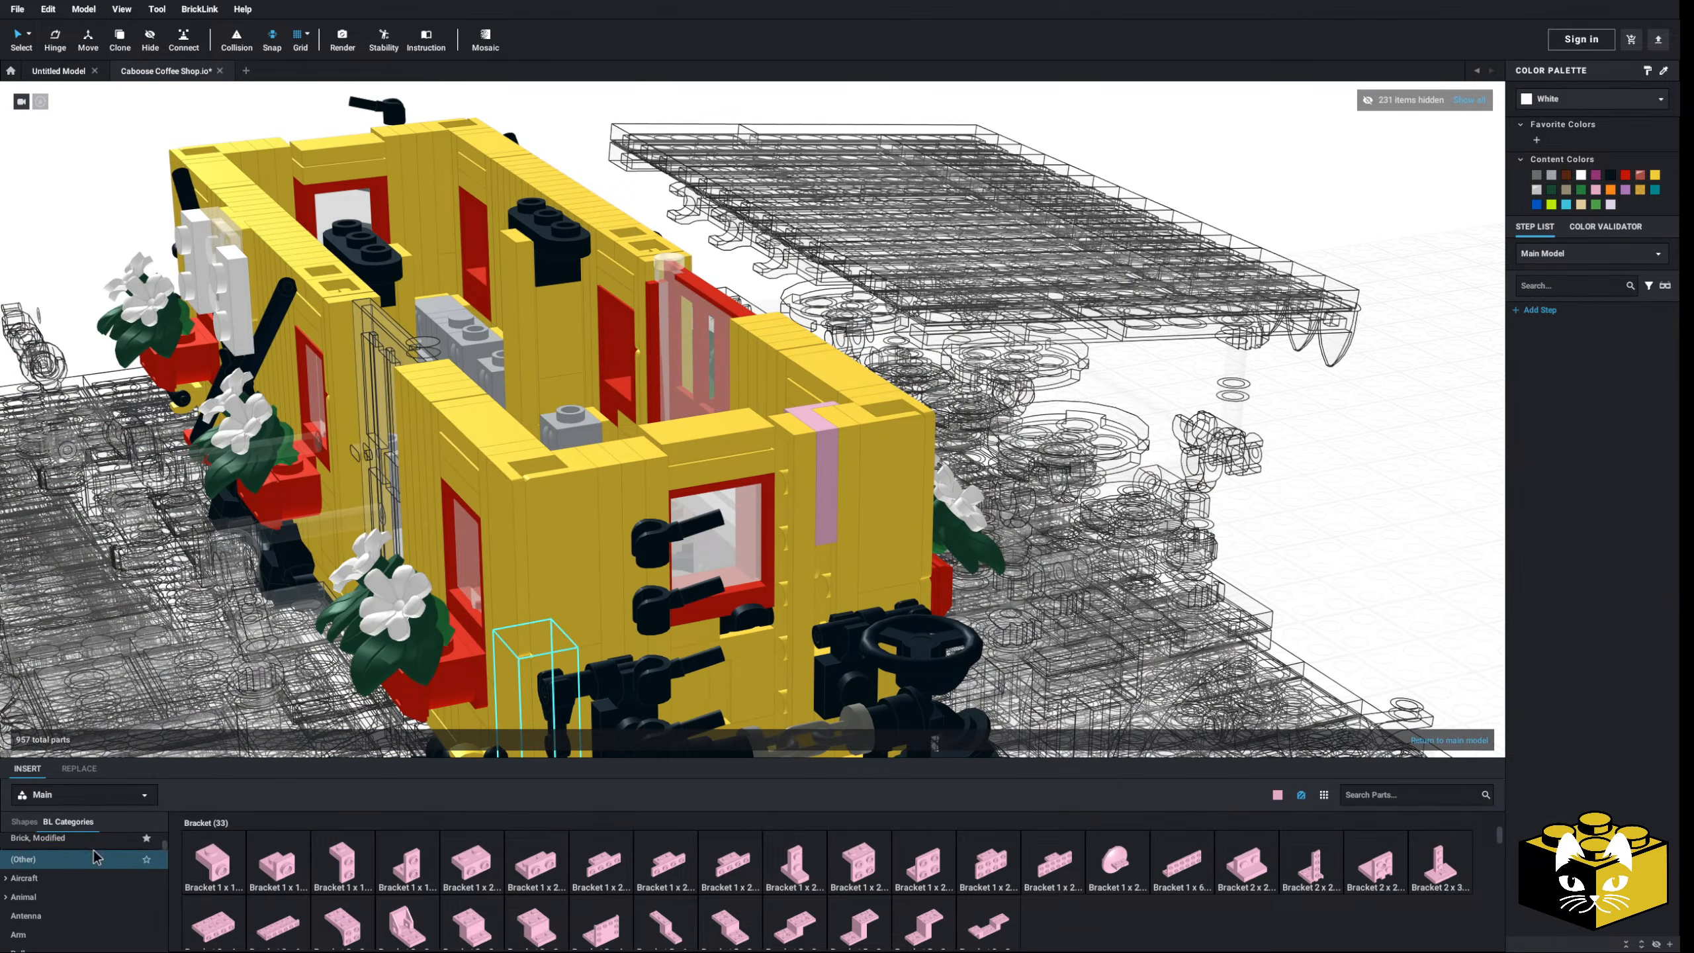
left_click(53, 881)
left_click(274, 867)
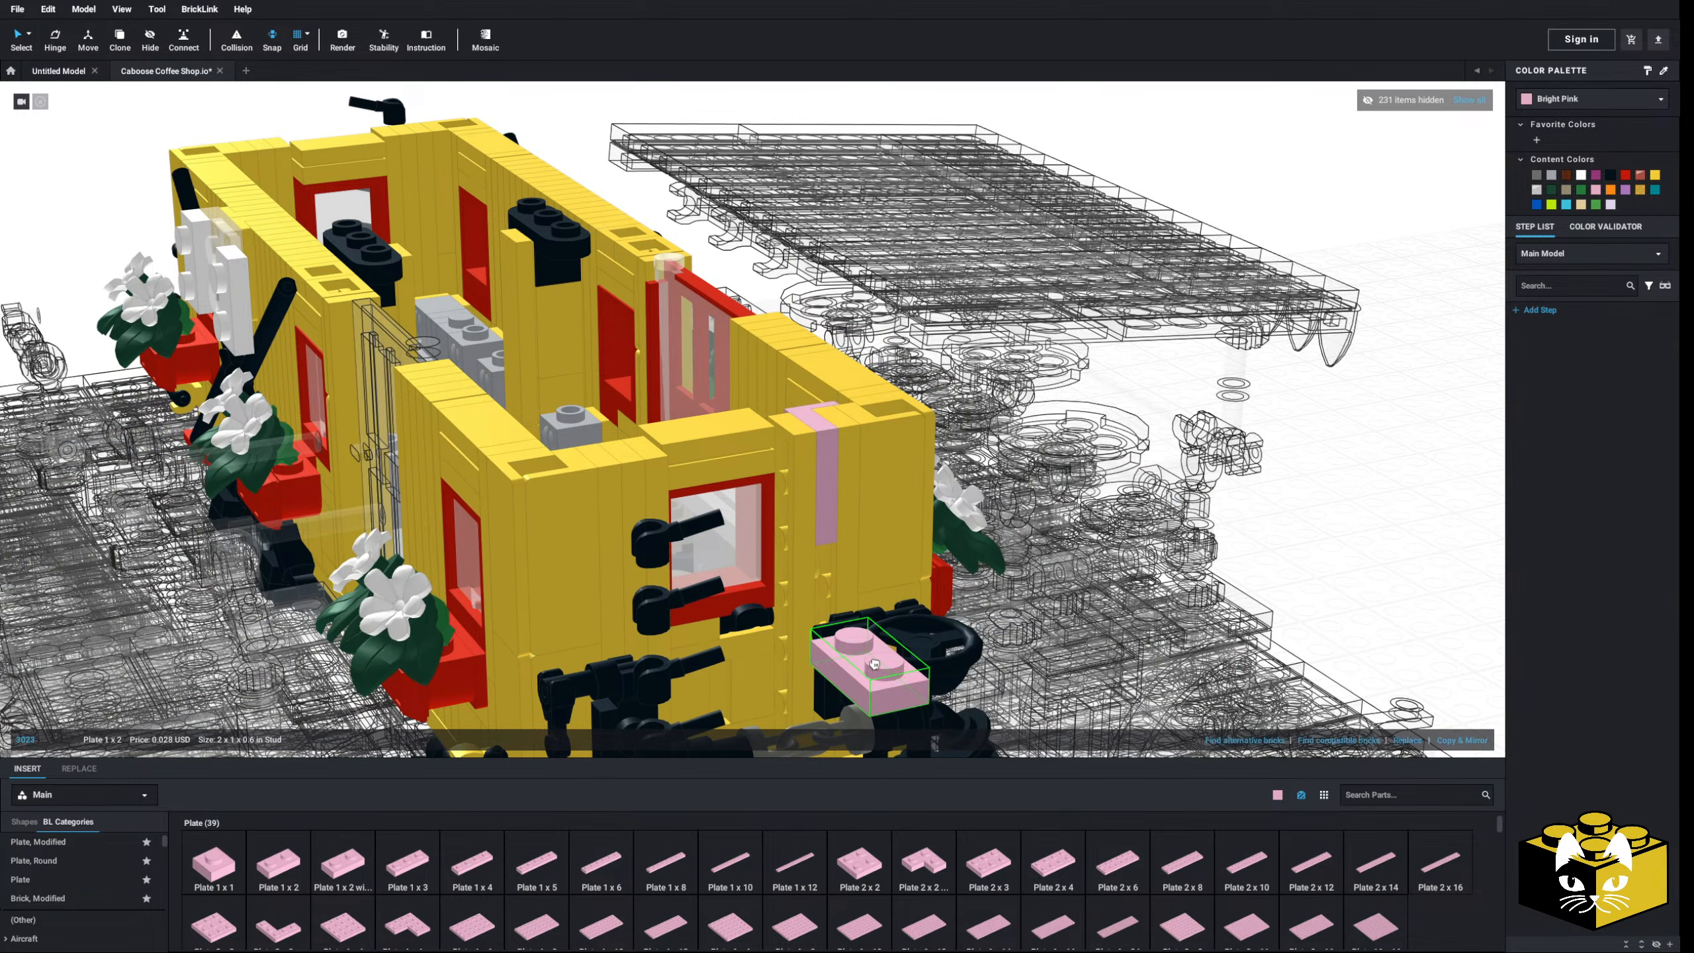
left_click(827, 534)
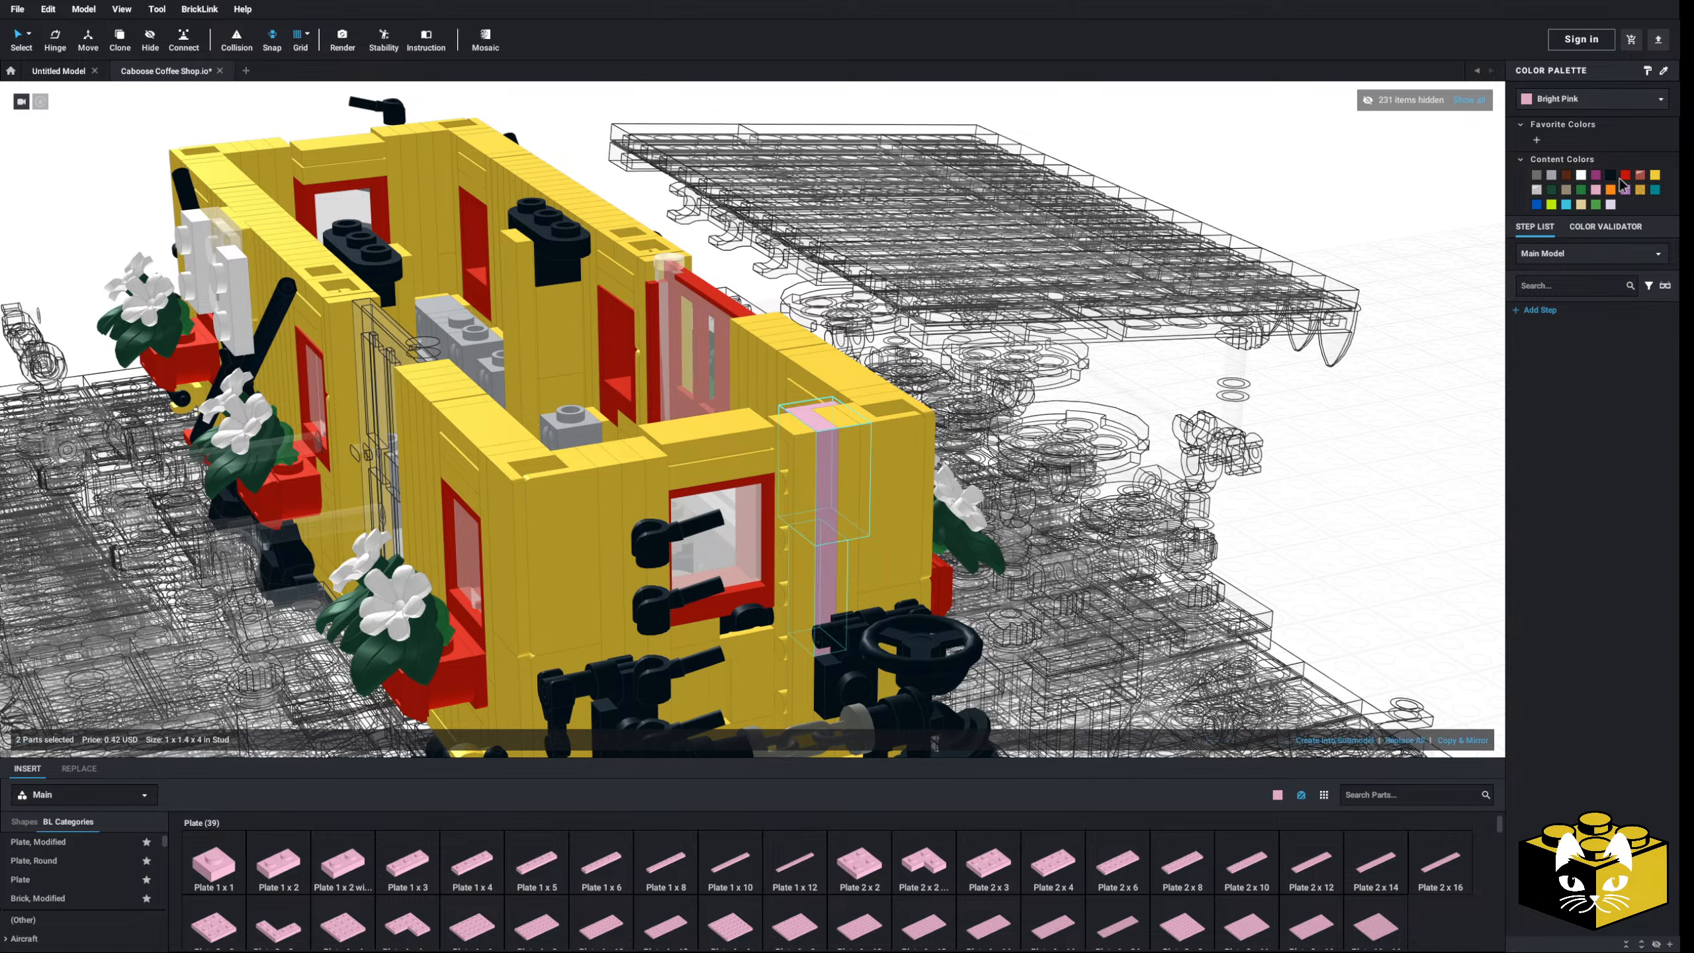
left_click(1656, 175)
right_click_drag(1235, 387, 1176, 423)
scroll(1175, 423, "up", 2)
- Delete the stray yellow plate on the wall and the floating yellow plate
double_click(812, 529)
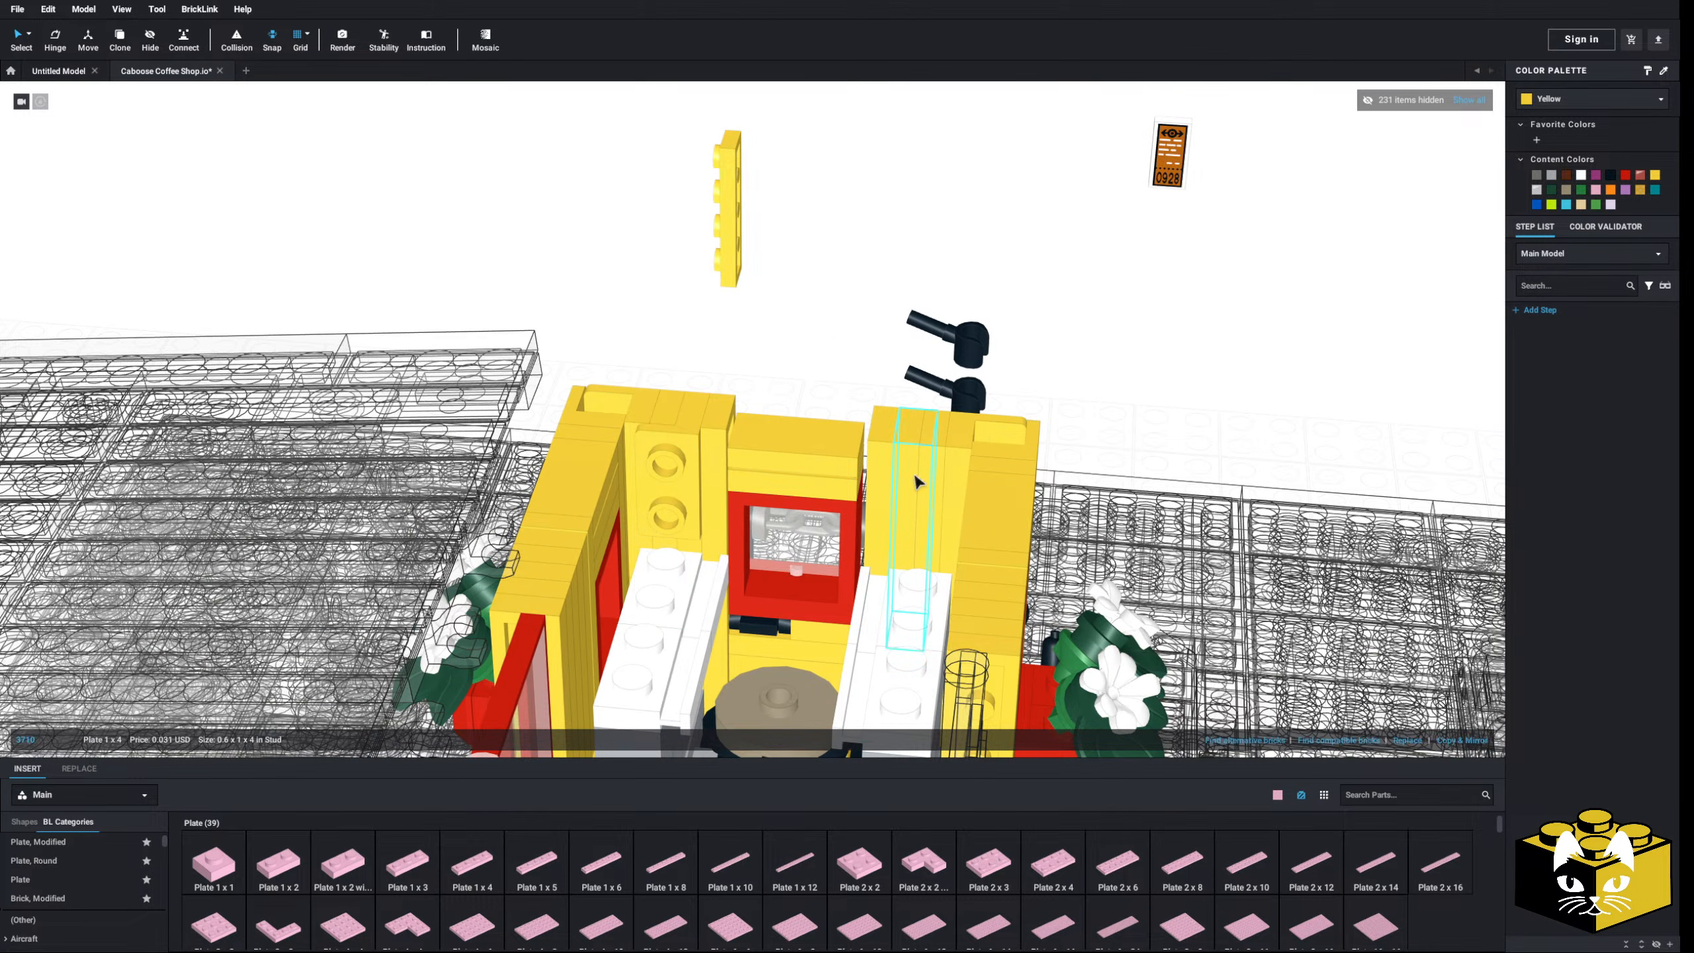
key("Delete")
scroll(917, 478, "down", 2)
left_click(742, 259)
key("Delete")
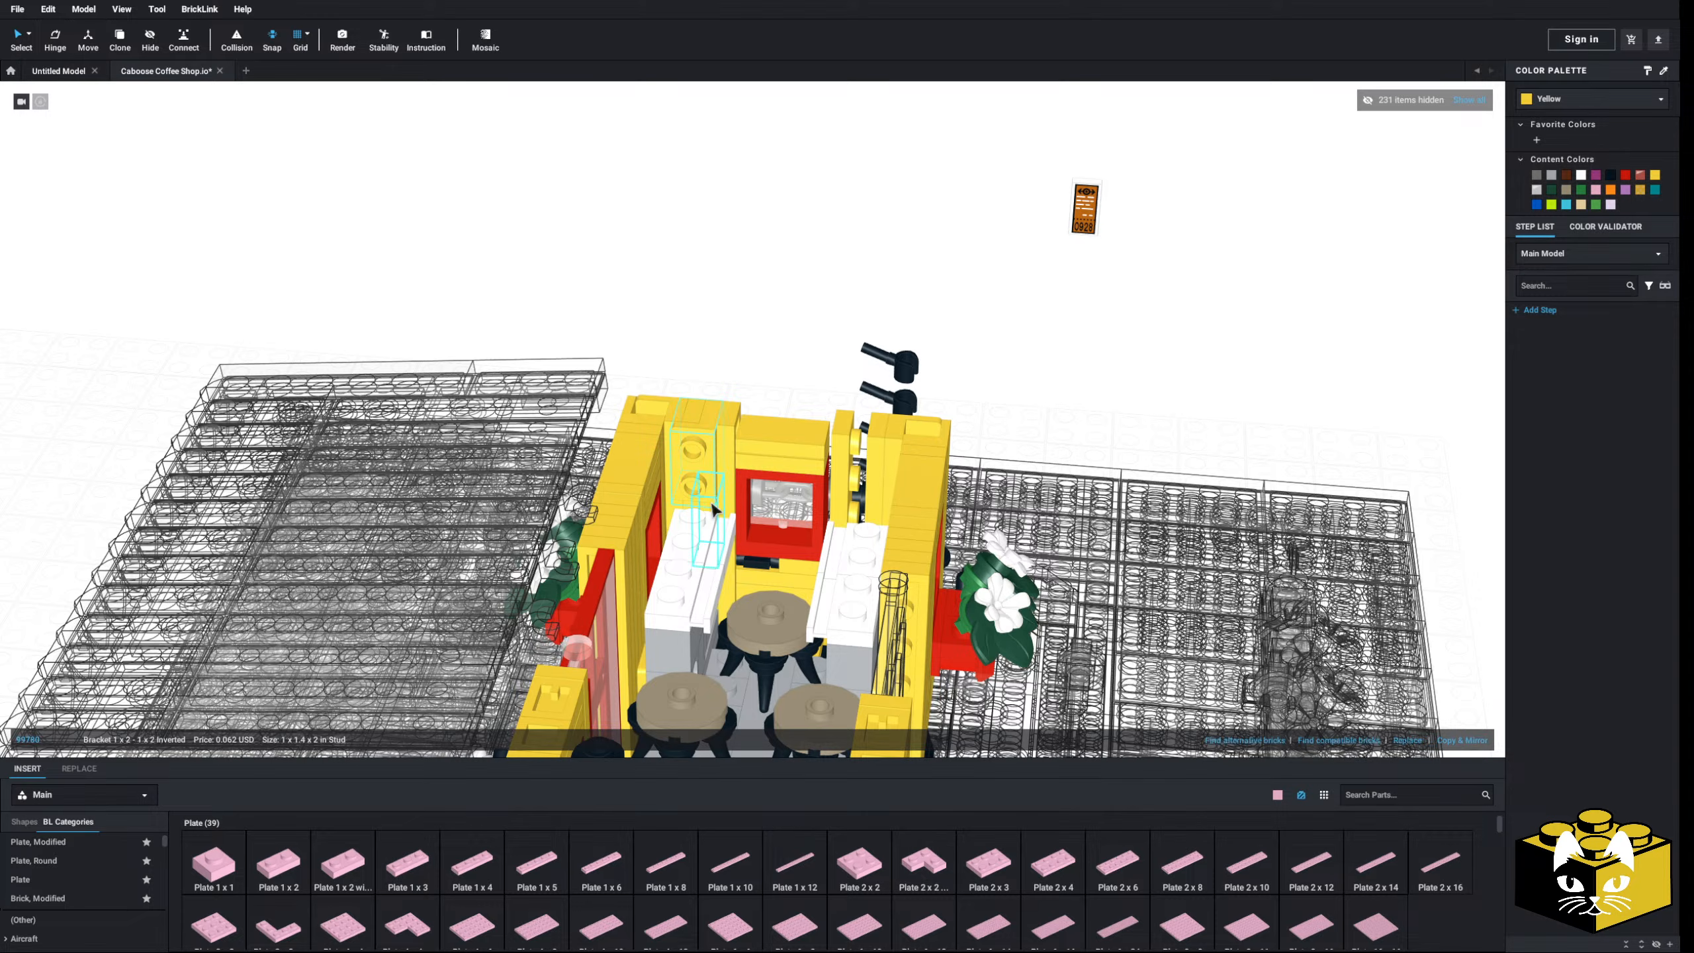
- Move the orange ticket tile onto the yellow wall and paste a copy onto the other wall
scroll(744, 424, "up", 2)
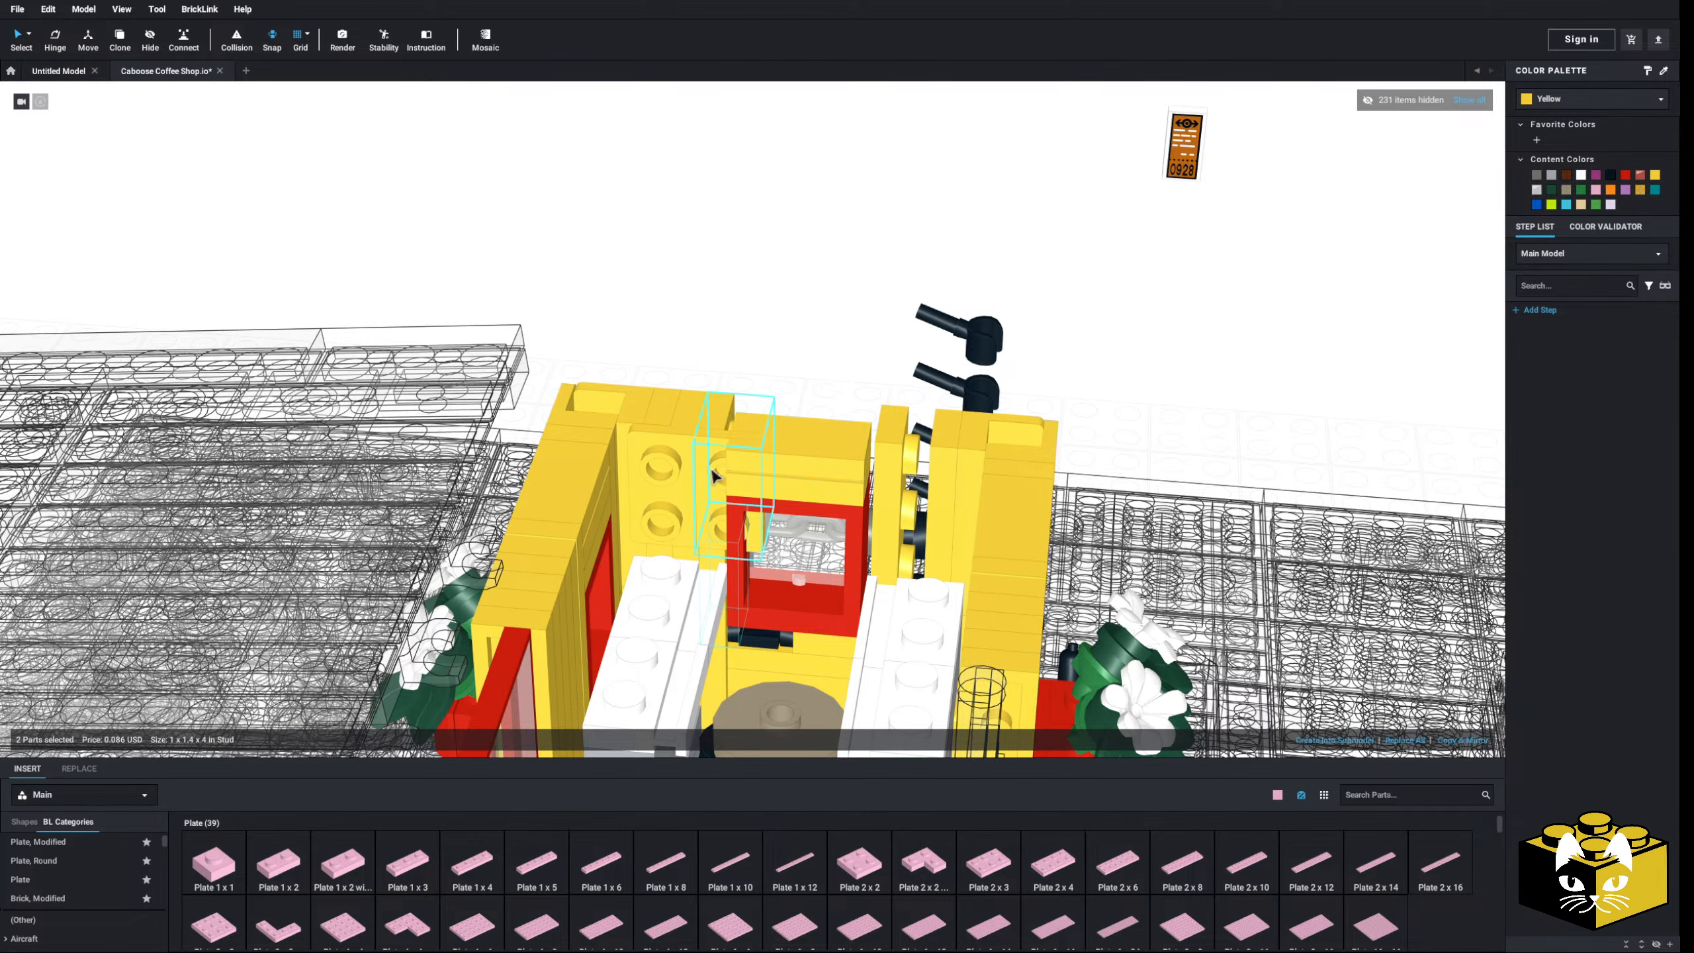
scroll(1134, 233, "down", 2)
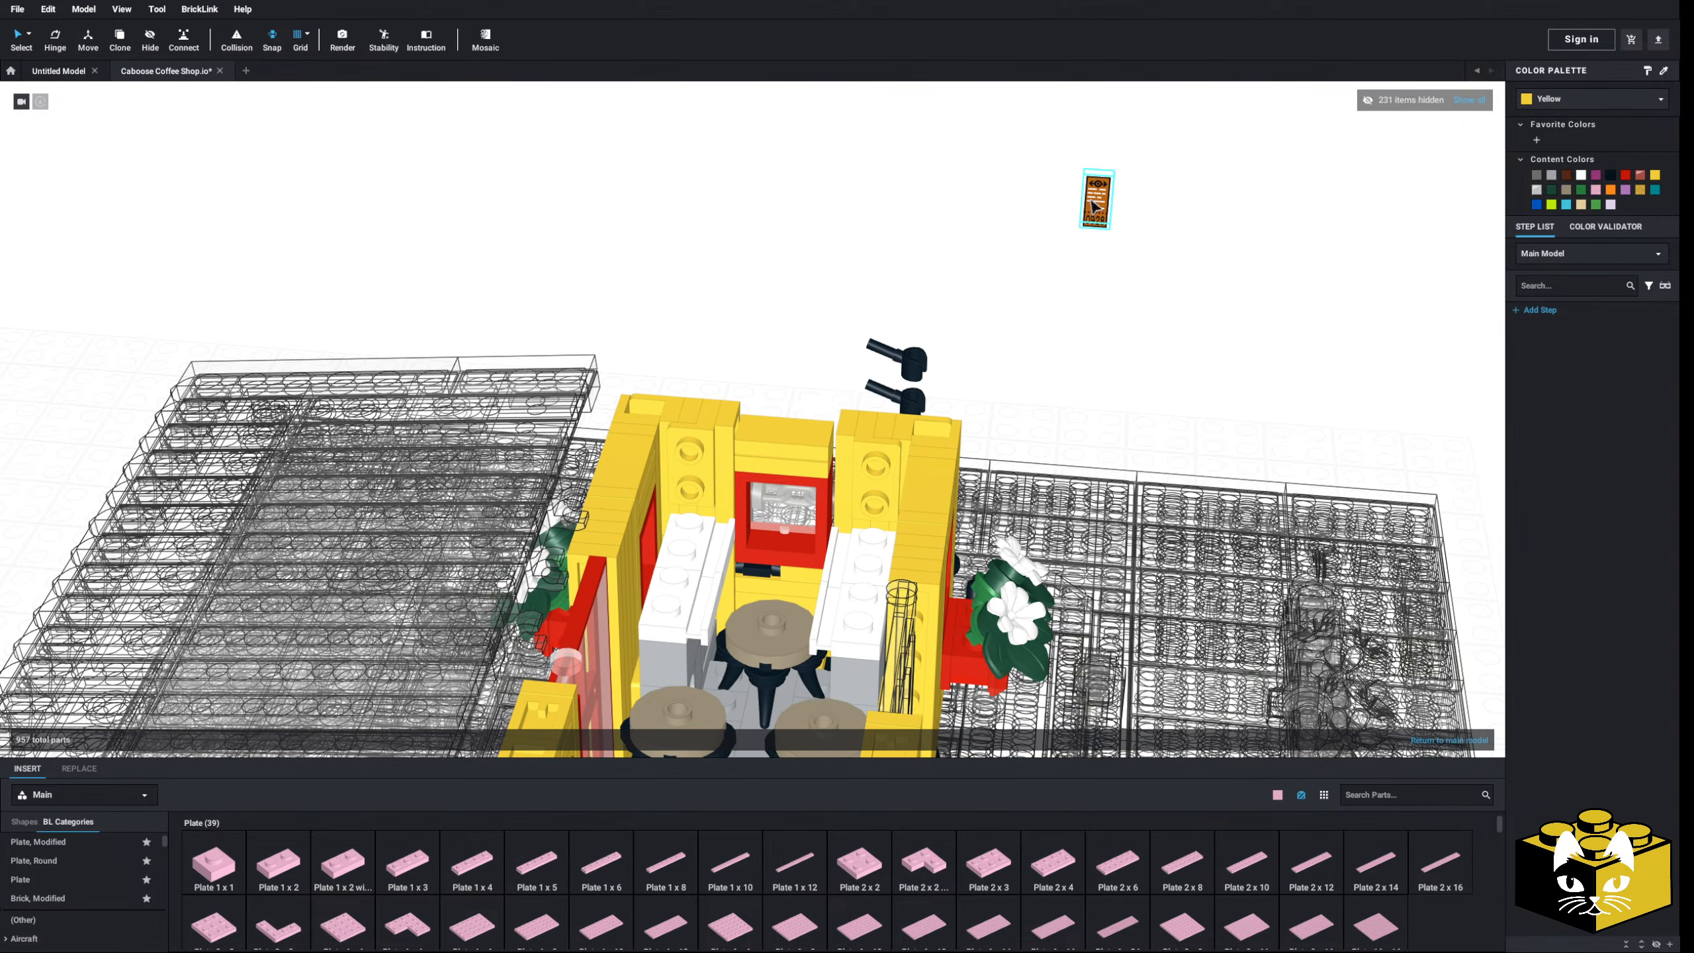
left_click_drag(1084, 195, 673, 479)
right_click(669, 472)
left_click(687, 499)
right_click(746, 354)
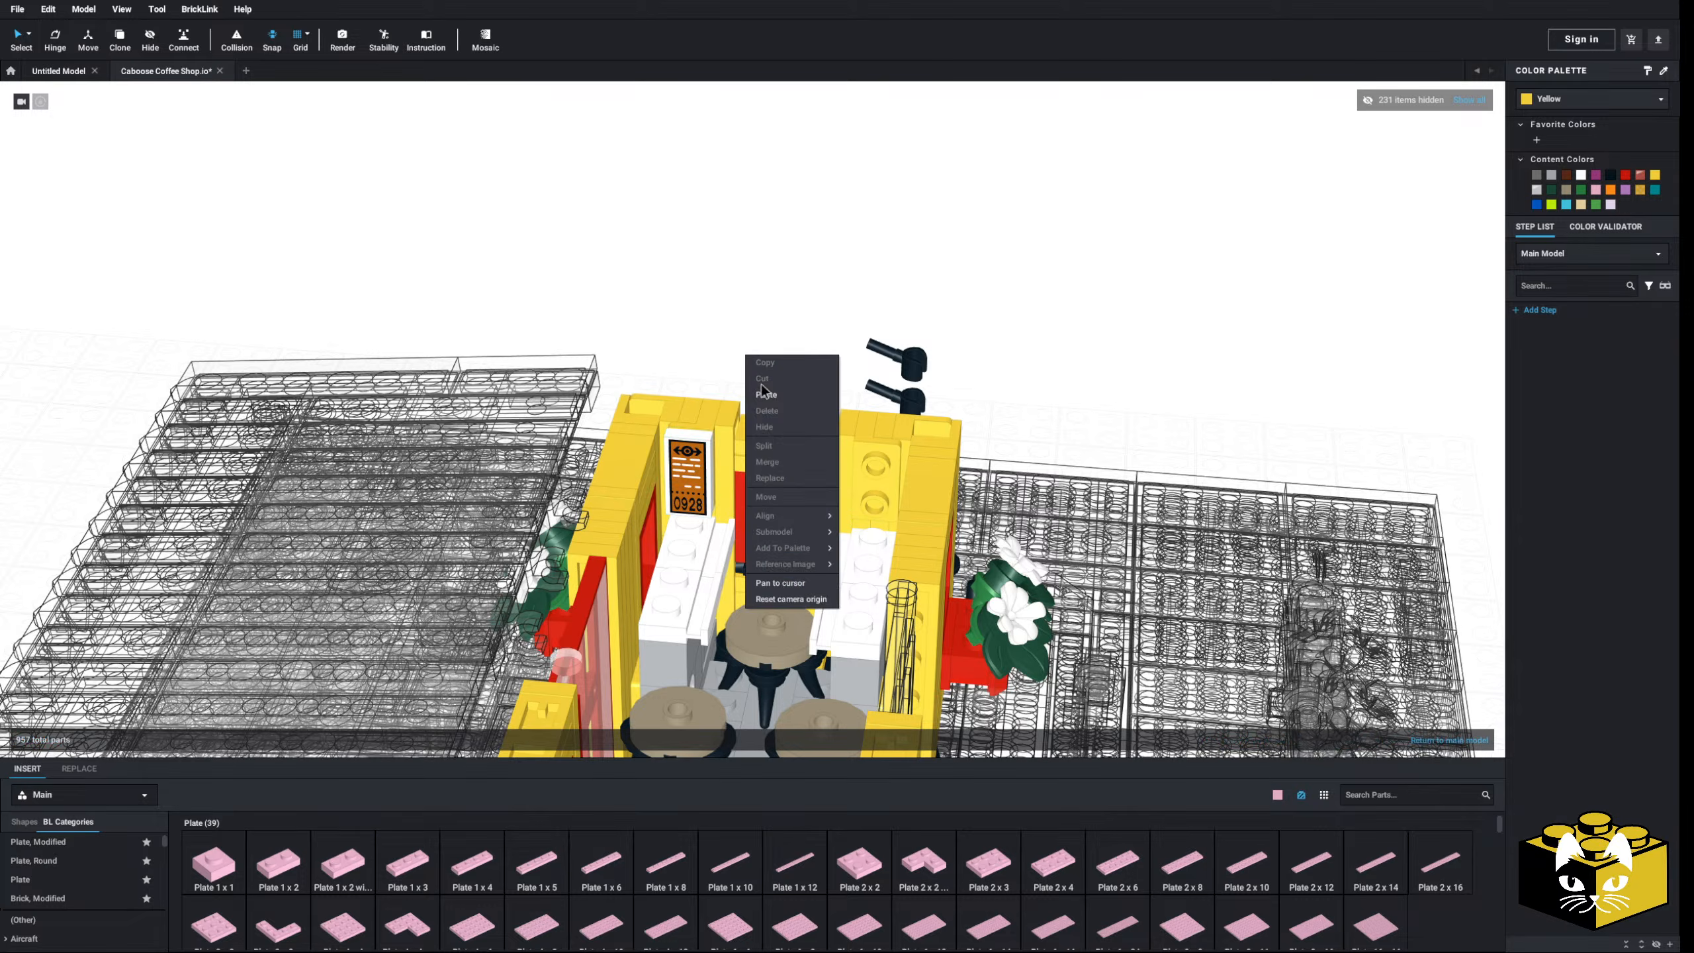
left_click(764, 398)
left_click(816, 369)
scroll(816, 369, "down", 3)
scroll(987, 513, "up", 3)
right_click_drag(1094, 454, 860, 598)
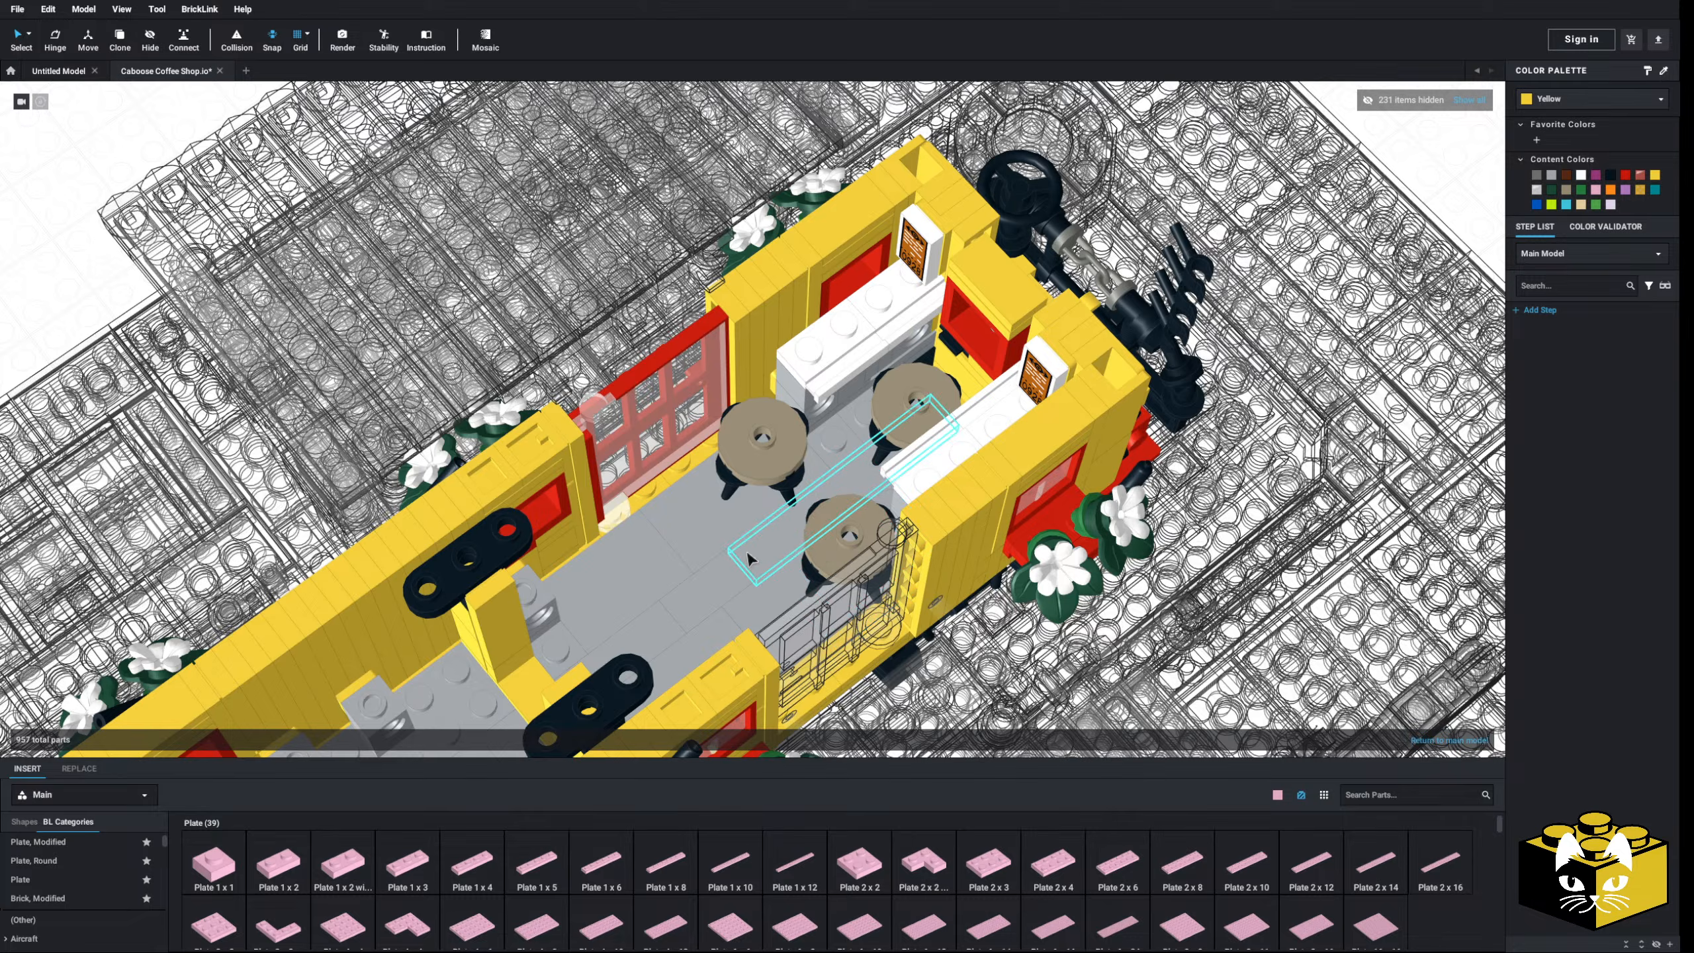
- Remove the grey floor plate near the caboose doorway
right_click_drag(762, 541, 794, 495)
scroll(767, 534, "up", 5)
scroll(899, 502, "down", 10)
scroll(893, 507, "up", 7)
scroll(727, 512, "up", 4)
scroll(793, 497, "down", 3)
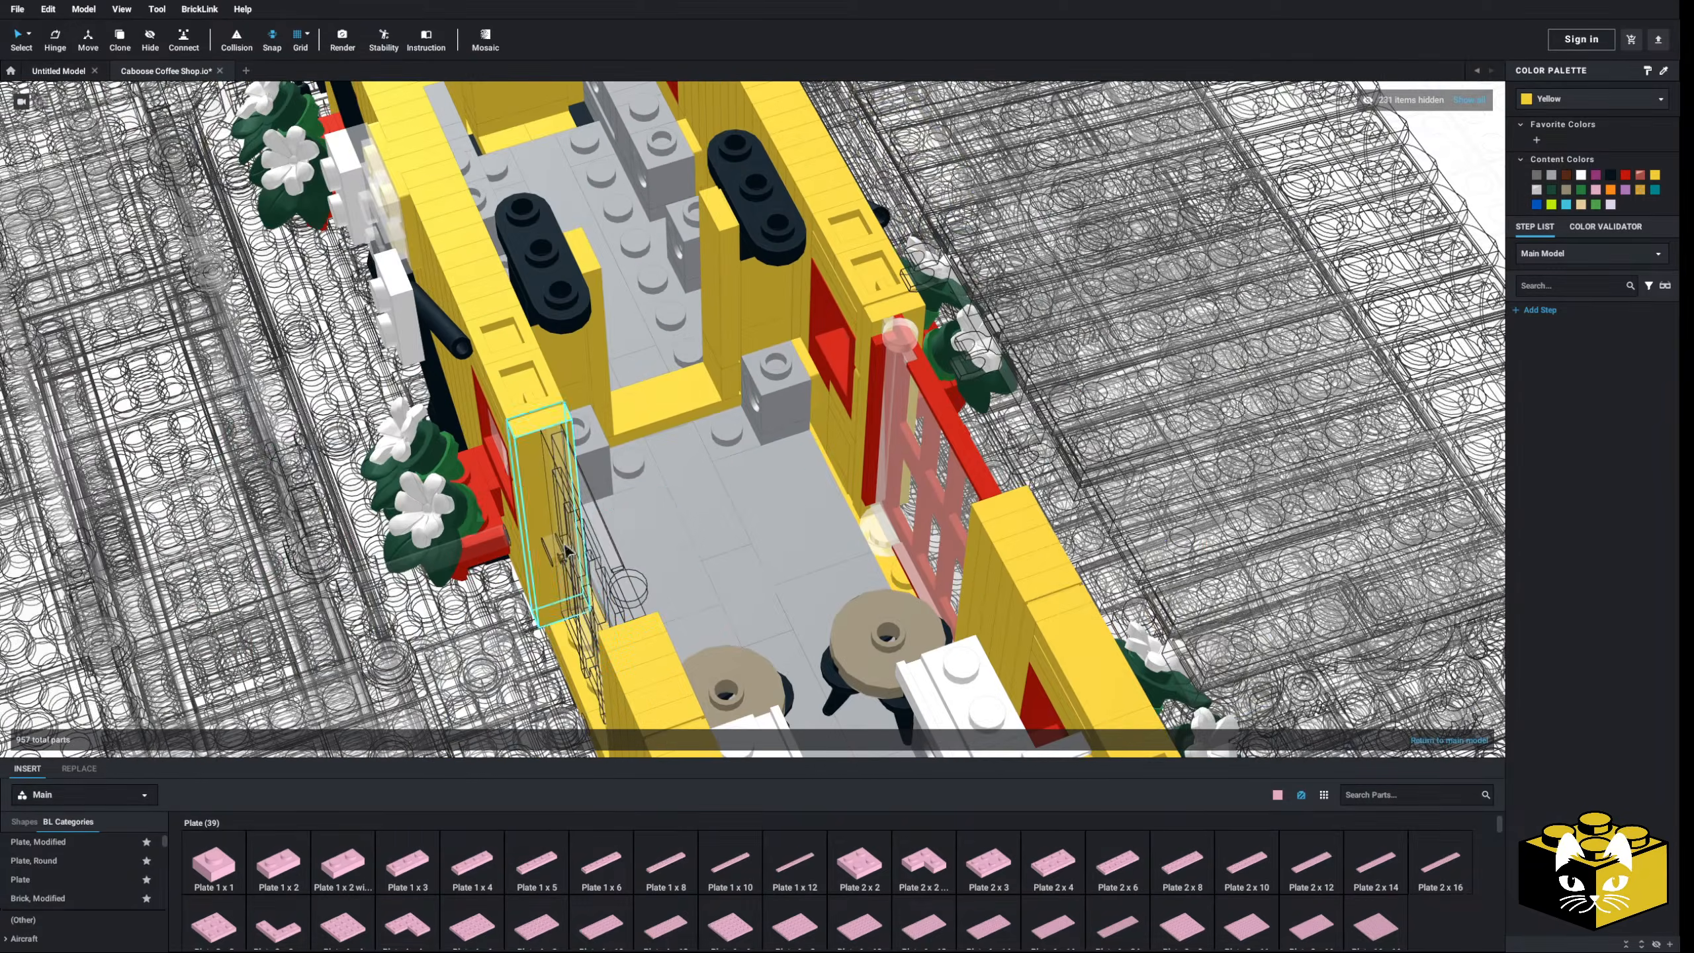
right_click_drag(568, 546, 578, 530)
scroll(687, 500, "up", 5)
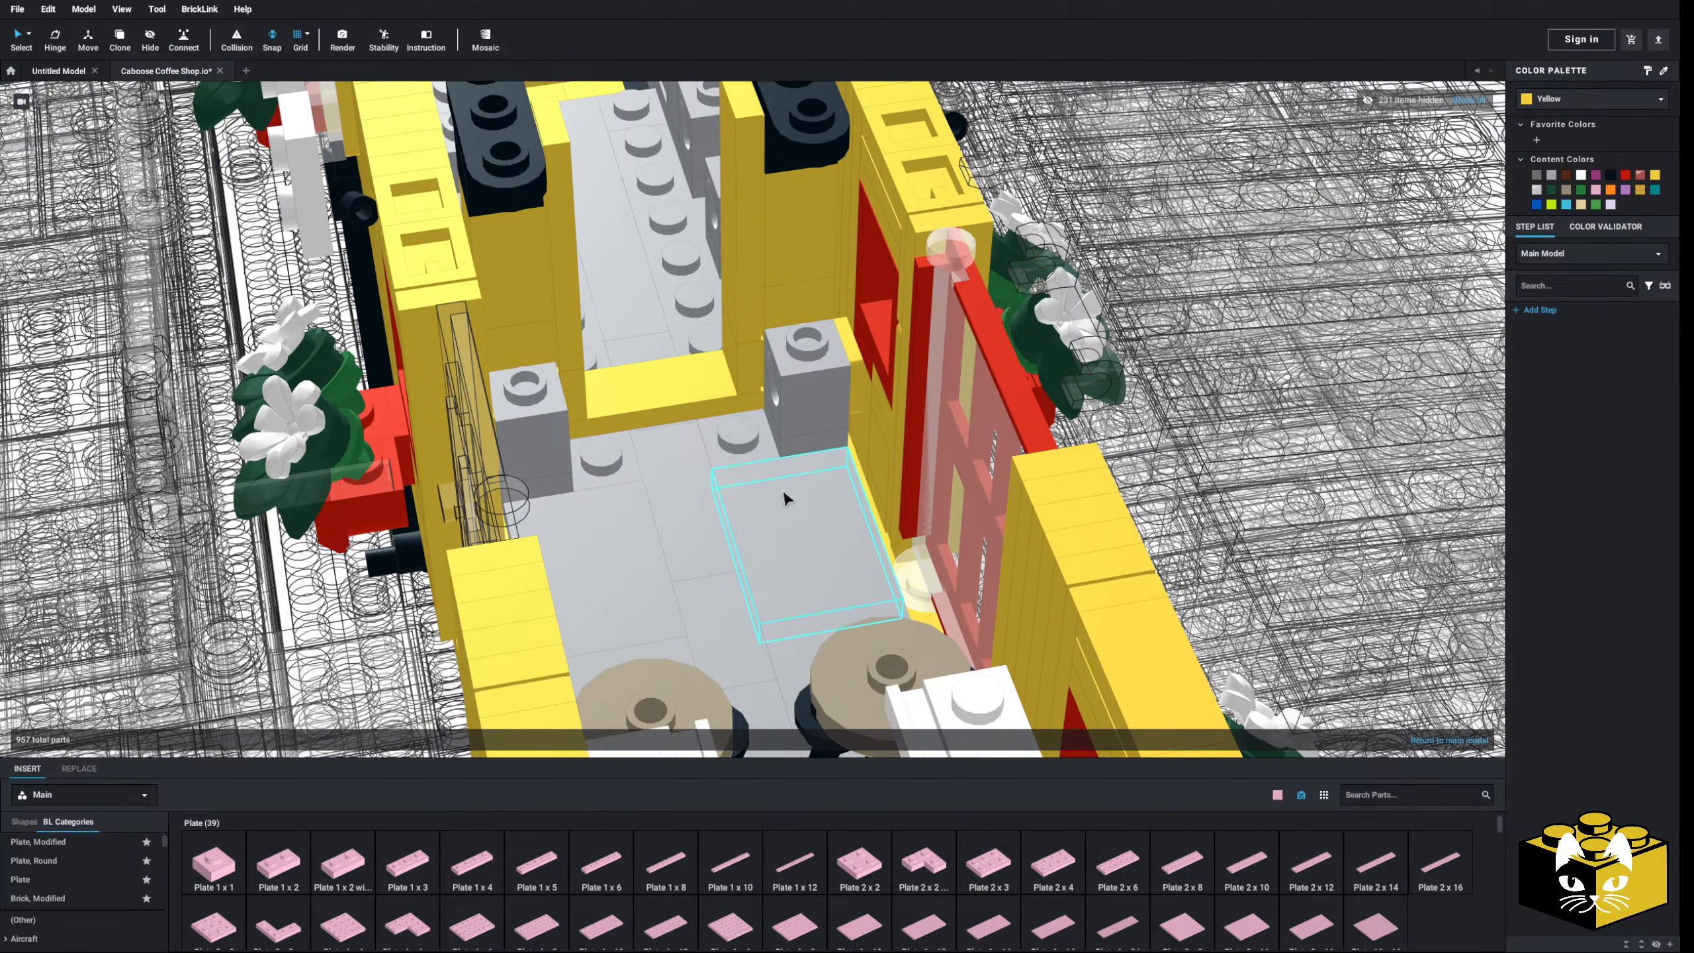
mouse_move(786, 497)
right_mouse_down()
mouse_move(834, 503)
mouse_move(798, 489)
right_mouse_up()
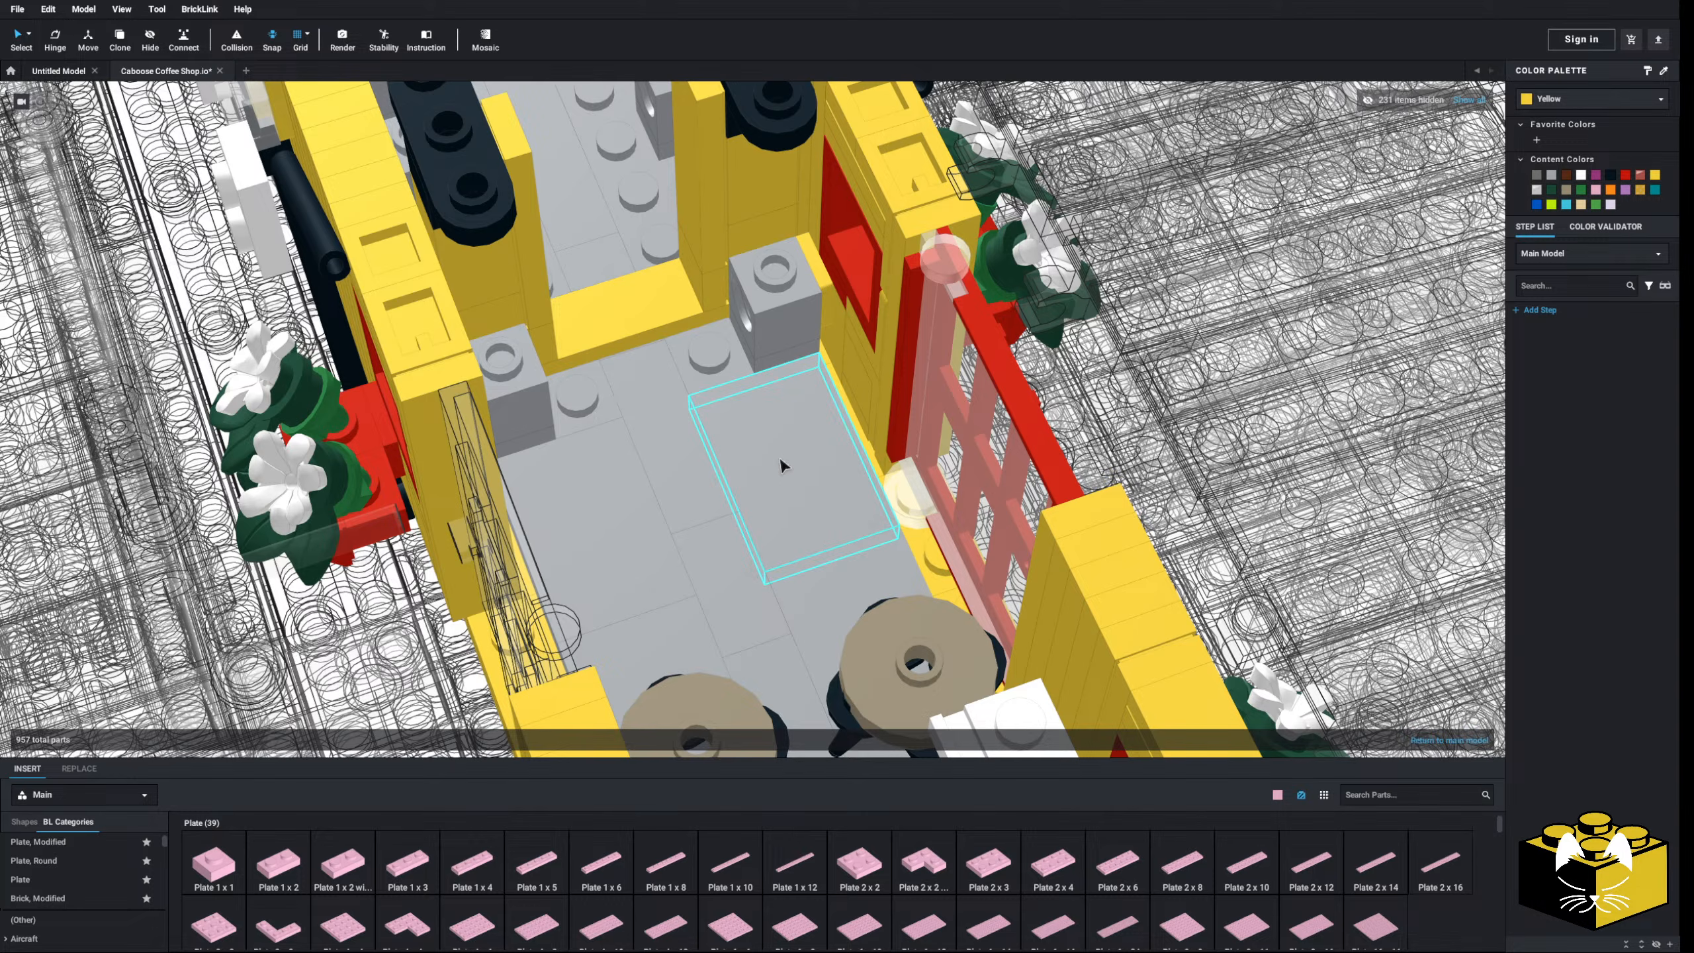
left_click(783, 465)
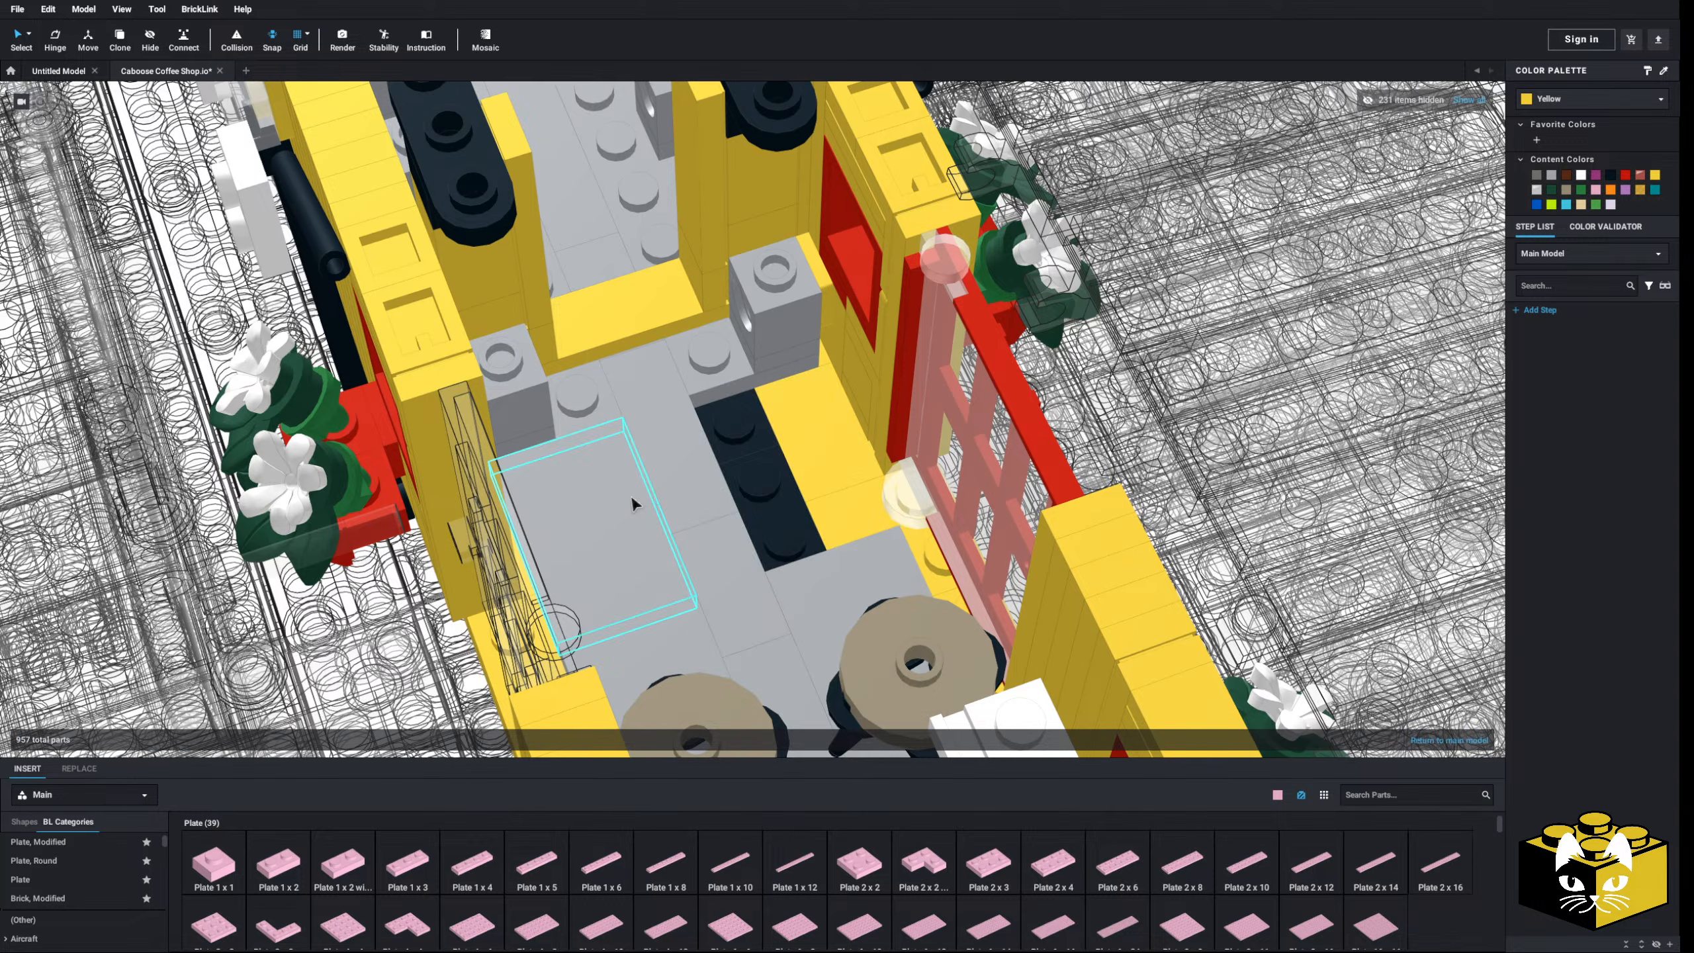
- Place two 2x2 jumper plates on the floor and make them Light Bluish Gray
left_click(115, 845)
scroll(911, 856, "down", 5)
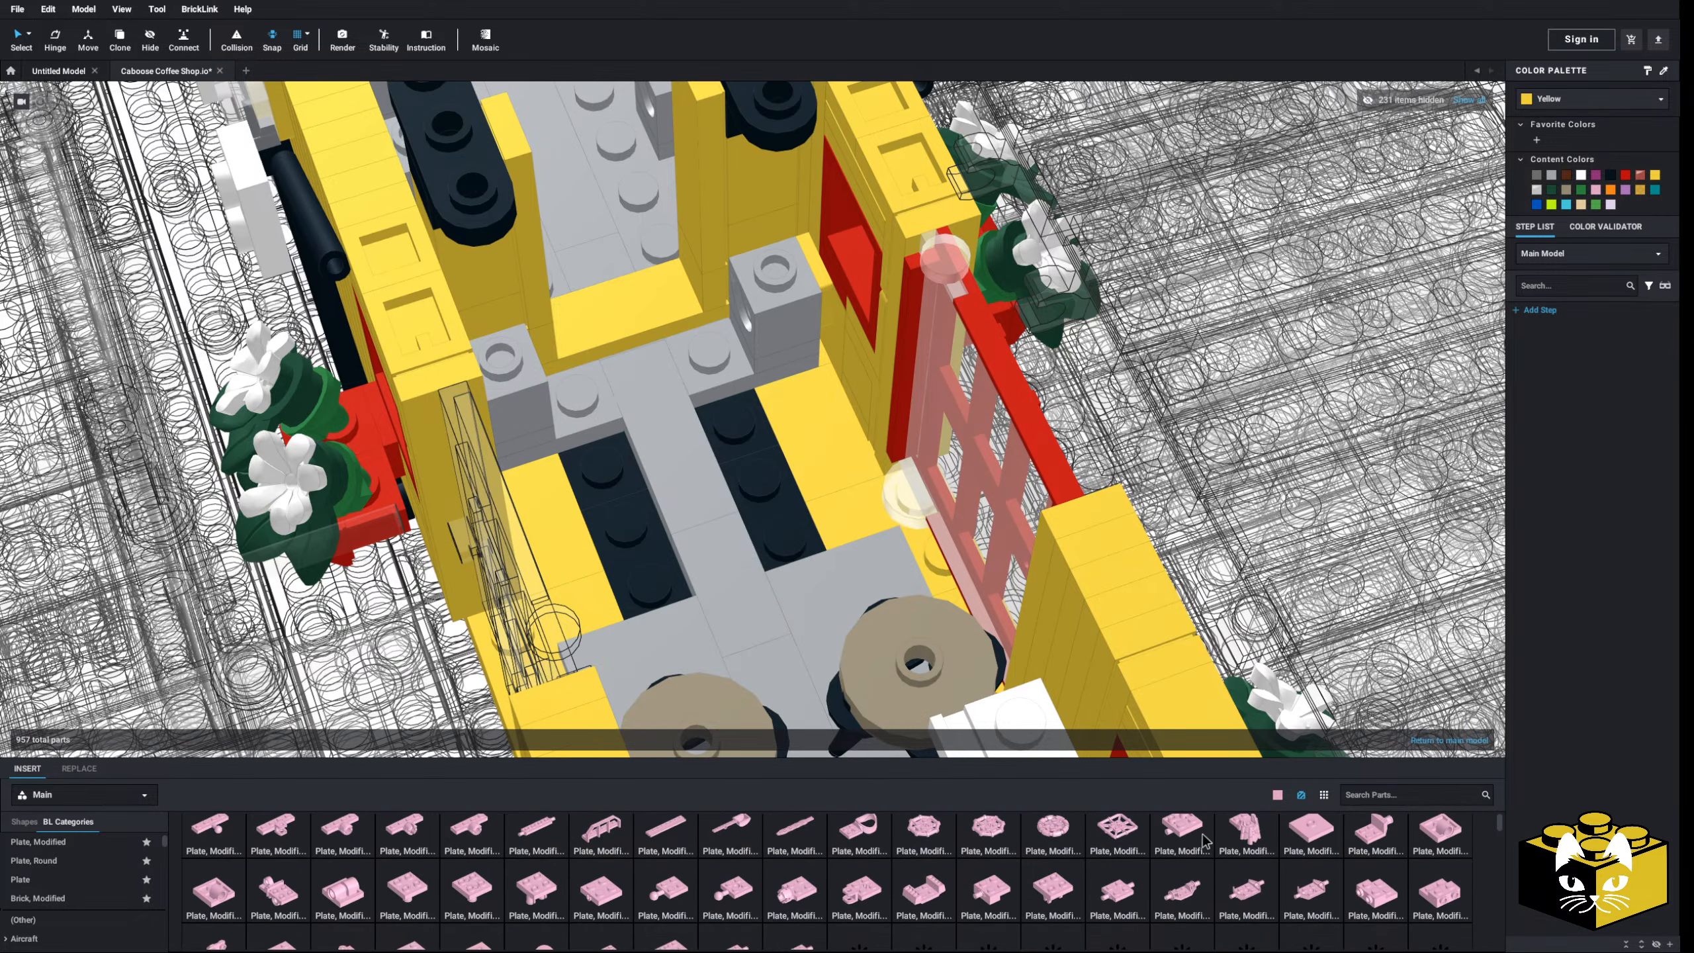
left_click(1204, 839)
left_click(779, 425)
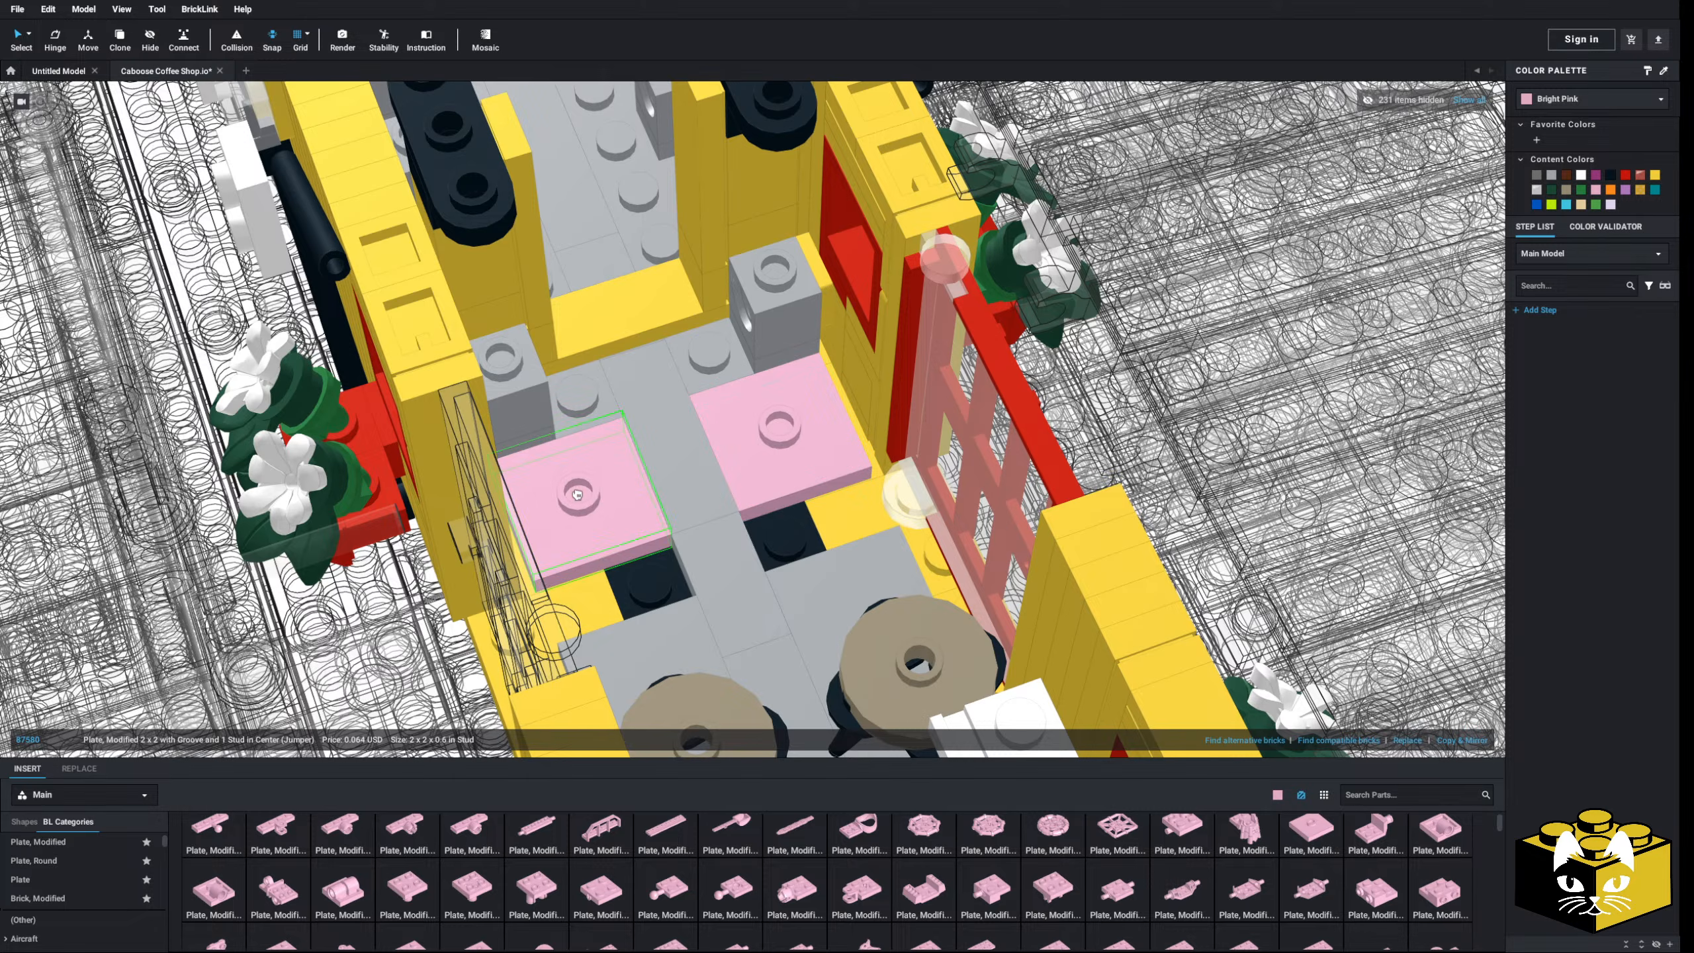
left_click(578, 494)
left_click(802, 471, "ctrl")
left_click(1552, 177)
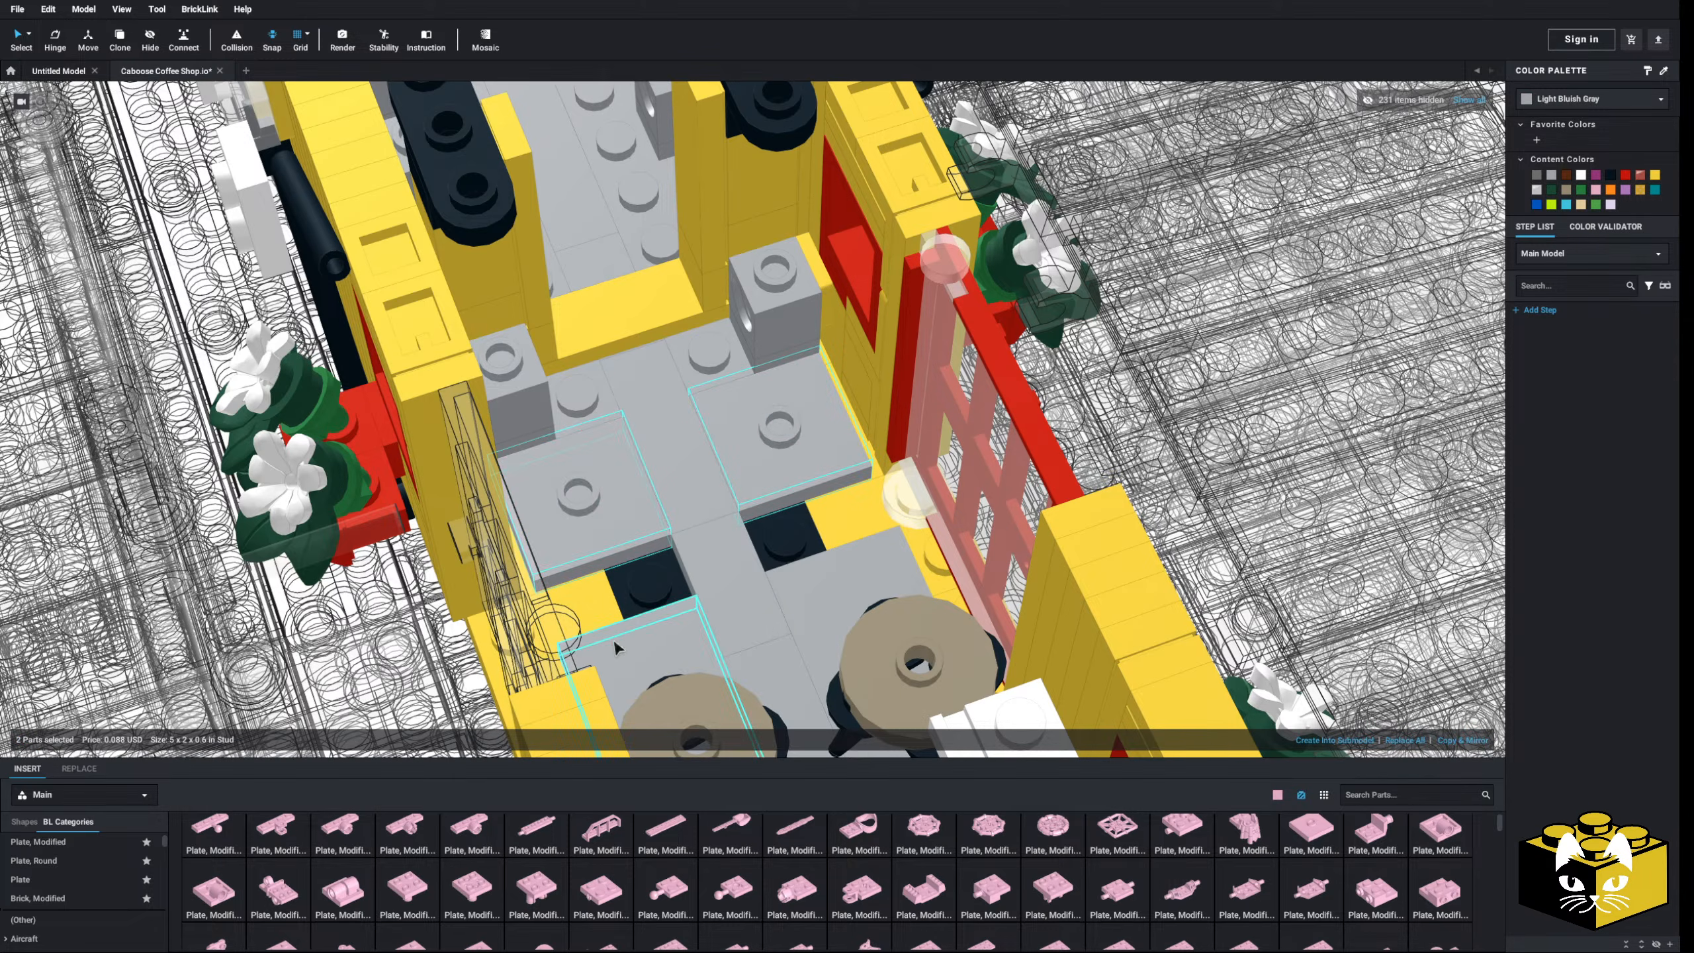
- Lay two 1x2 tiles on the grey plates and colour them Light Bluish Gray
left_click(64, 892)
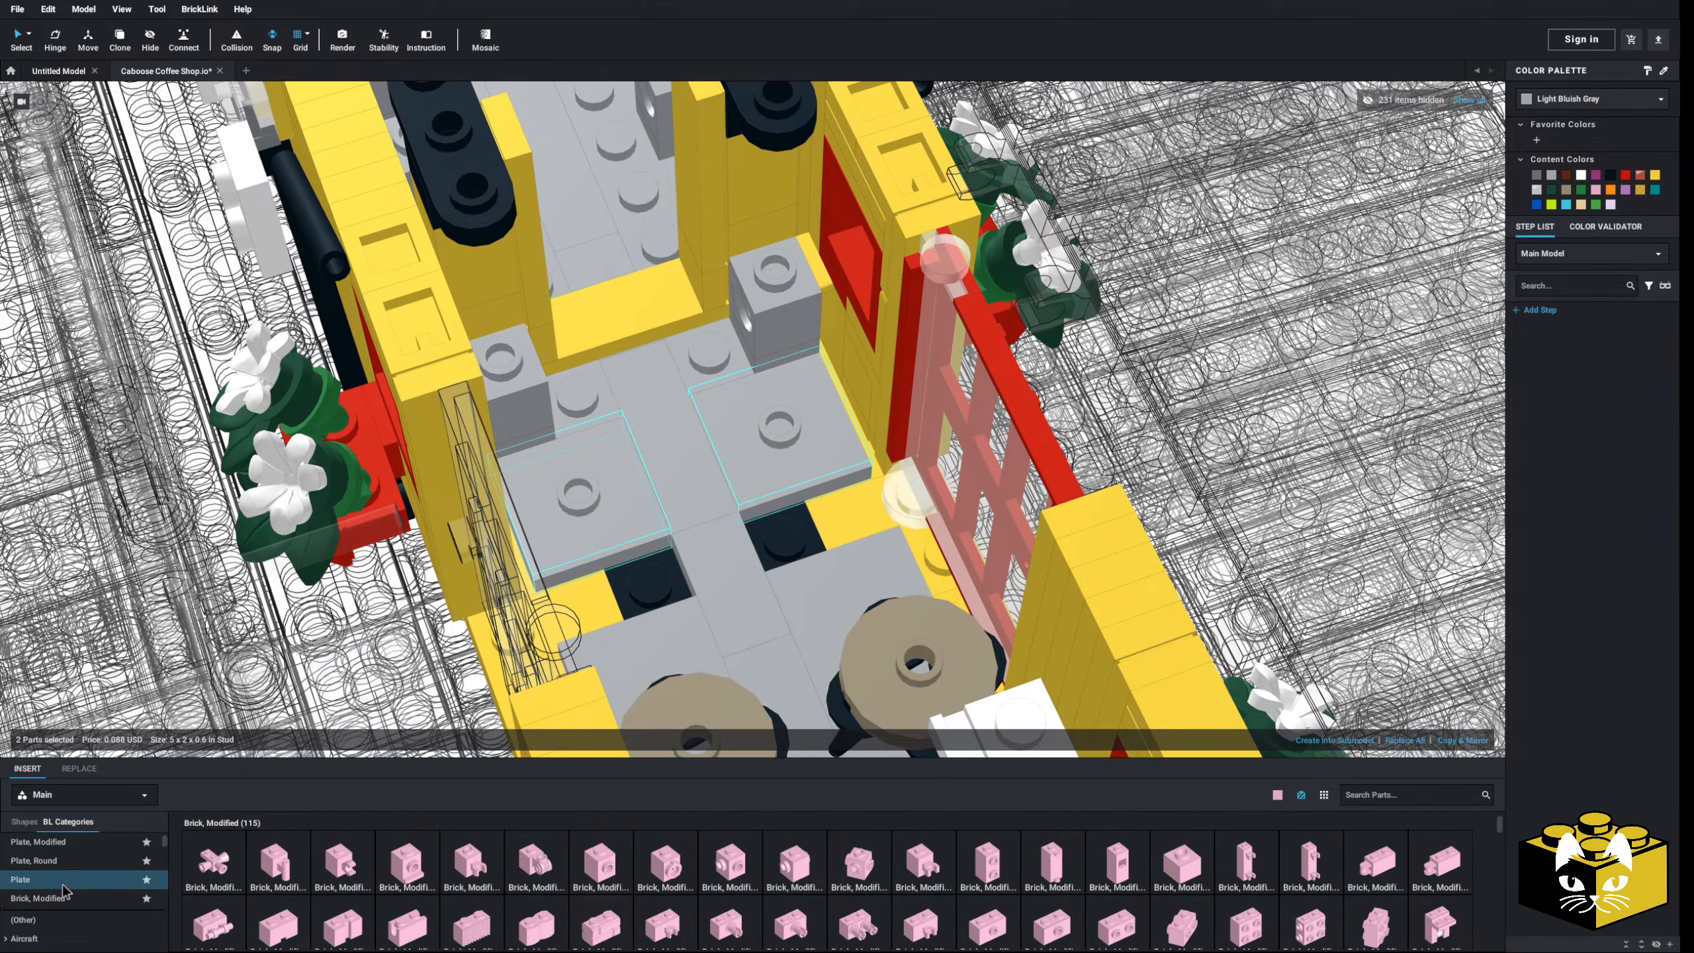
left_click(64, 880)
scroll(66, 879, "down", 10)
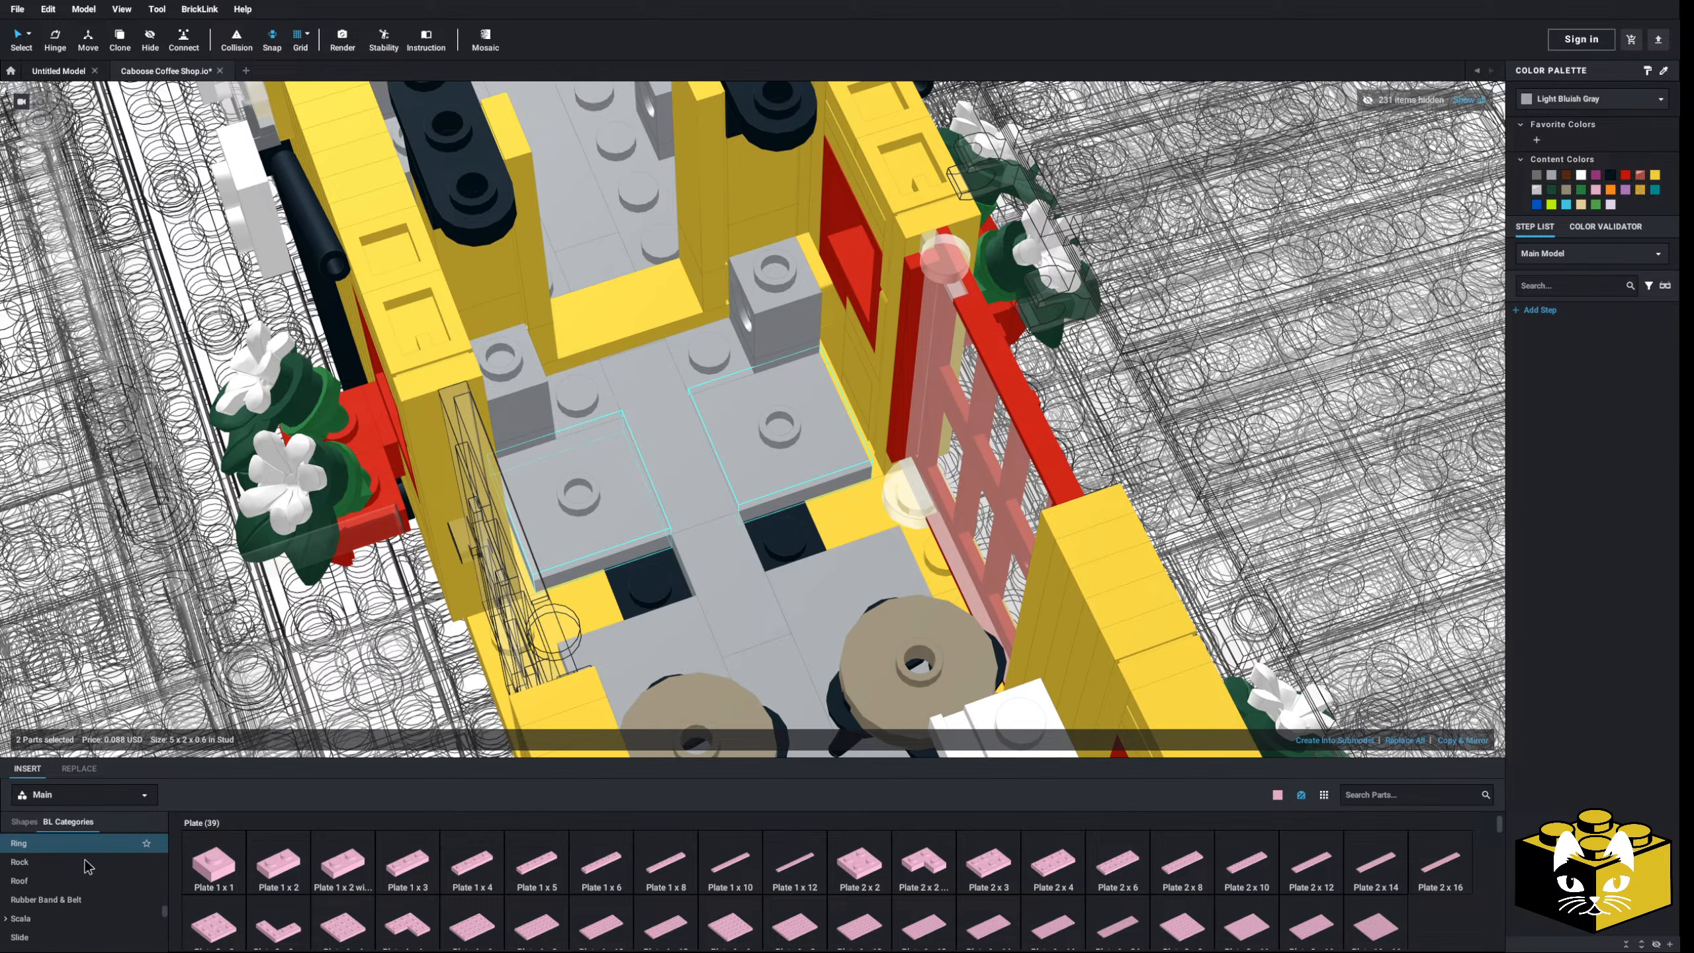
scroll(91, 868, "down", 8)
left_click(84, 897)
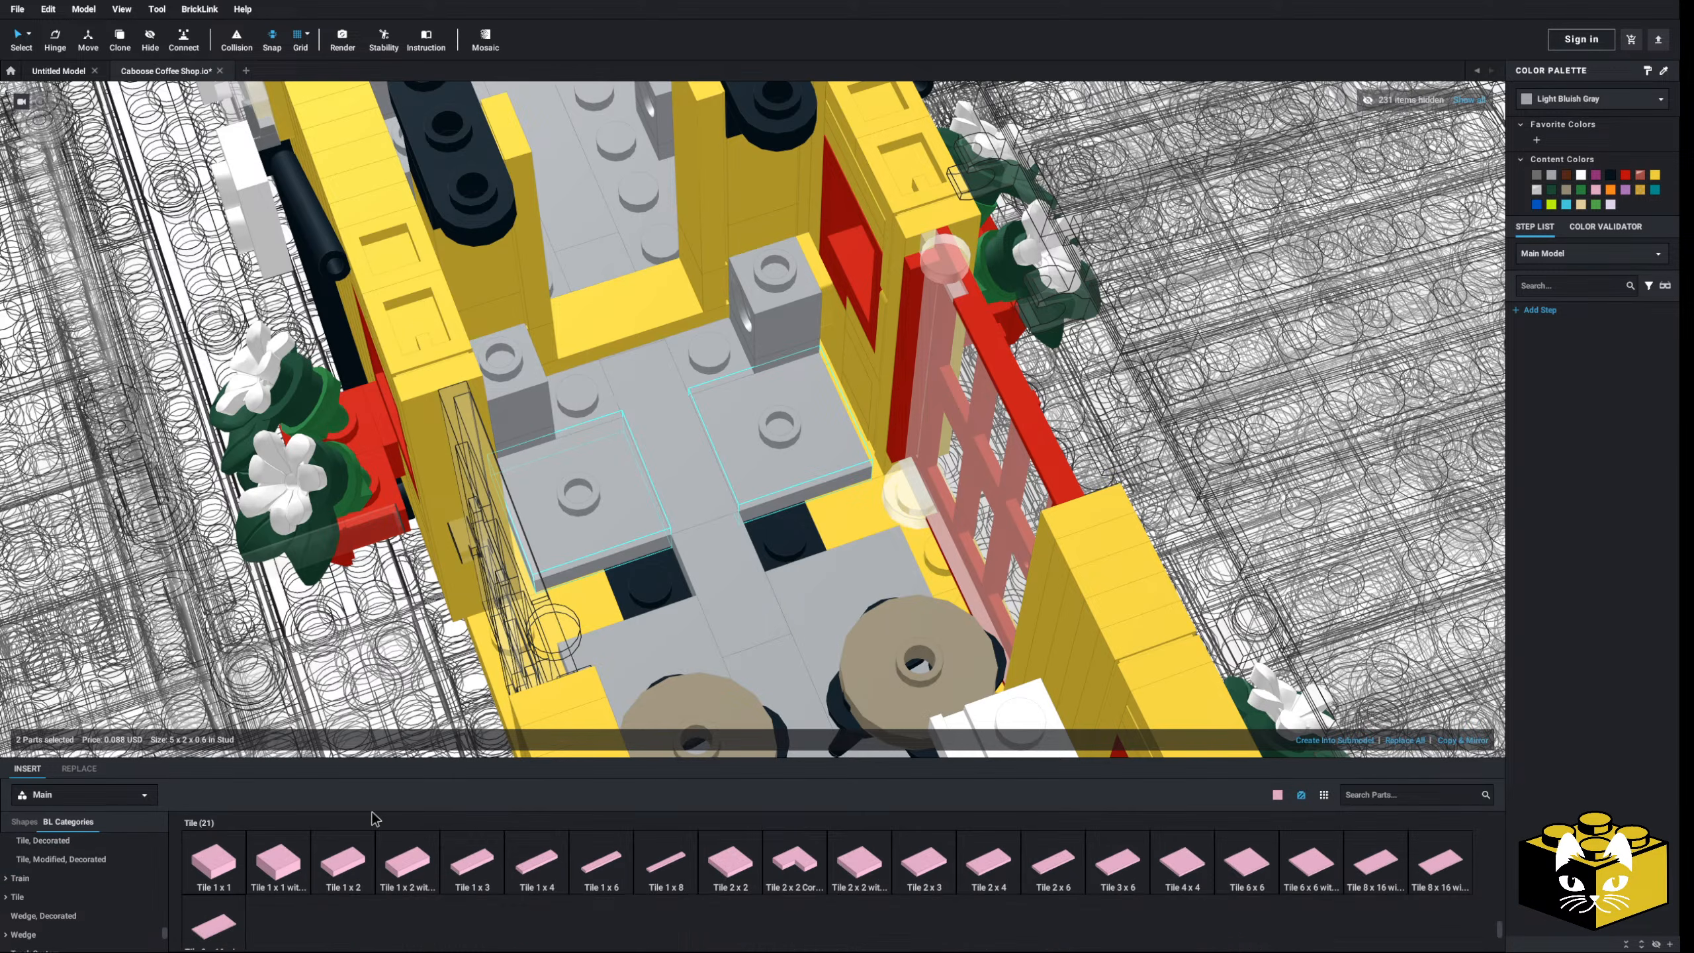
left_click_drag(377, 760, 612, 591)
left_click_drag(342, 866, 817, 521)
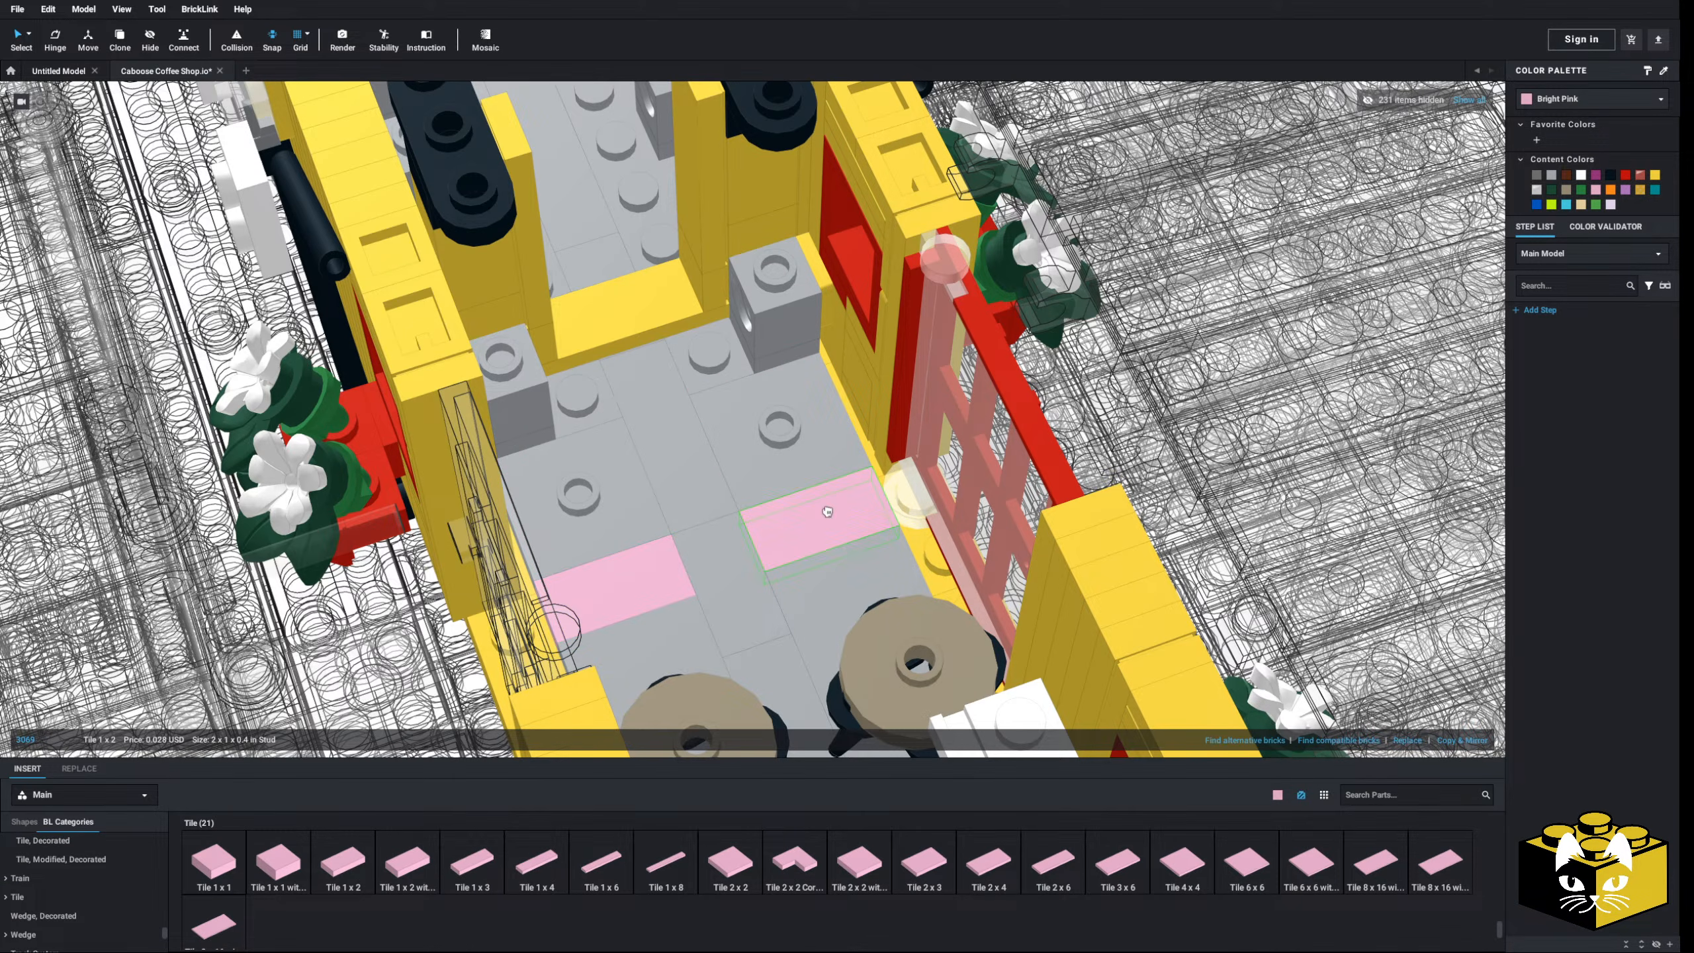
left_click(1553, 175)
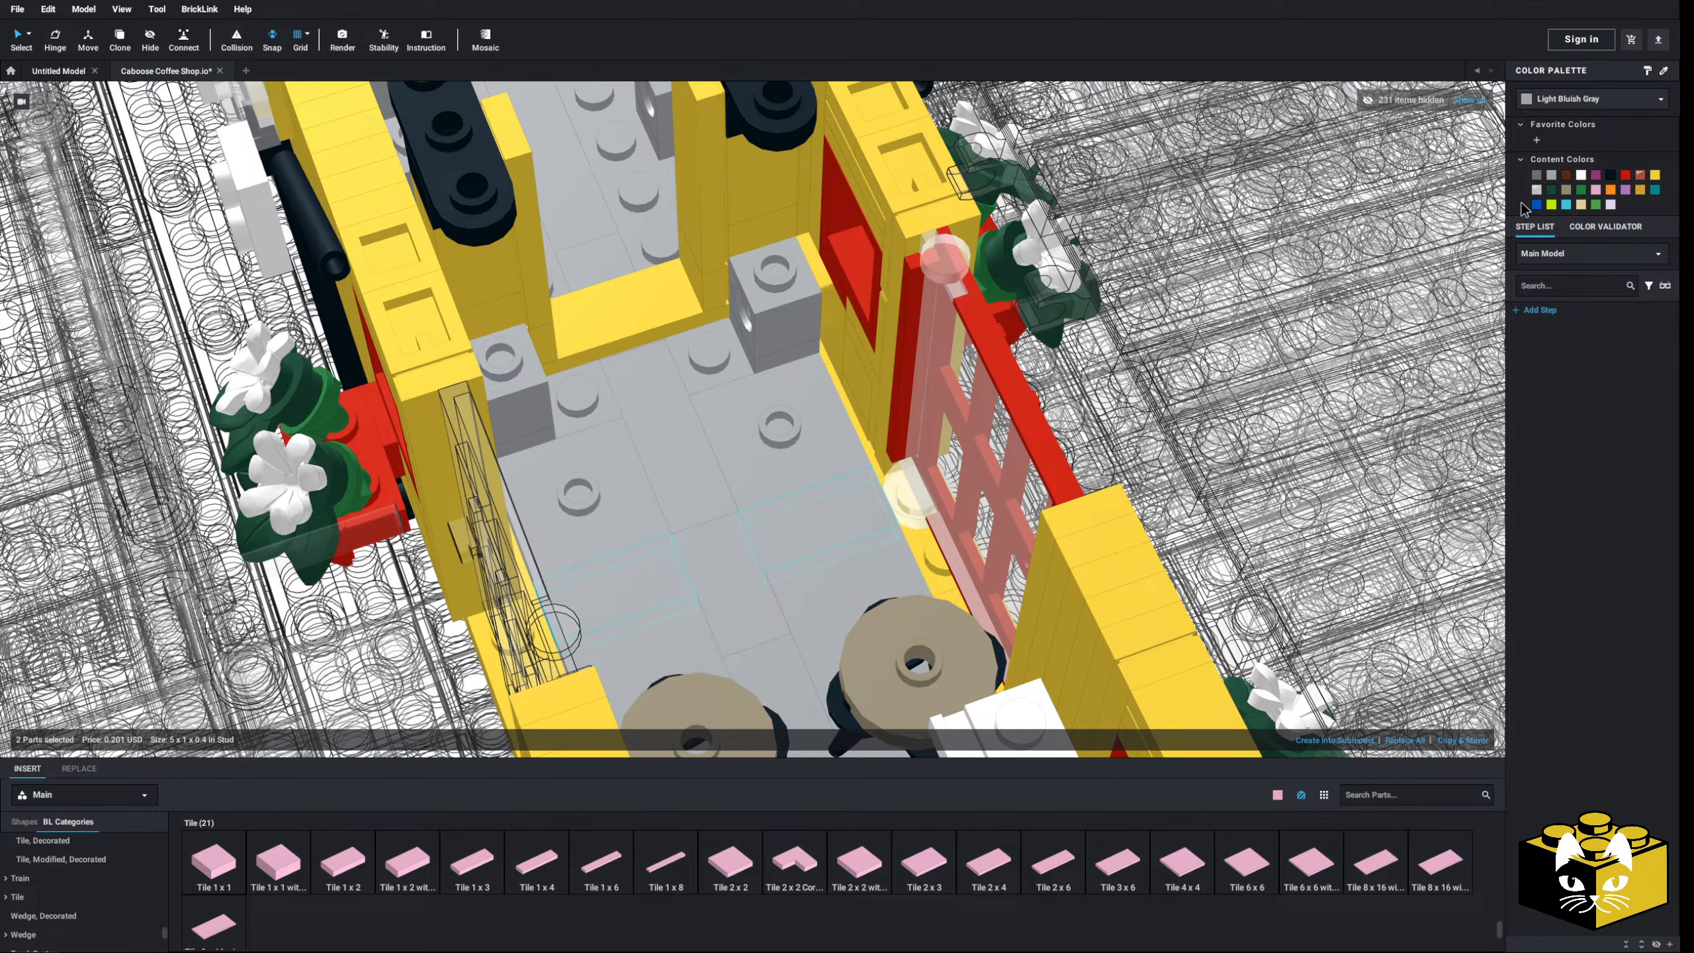
- Lay a pink 1x5 plate across the grey floor as the counter base
left_click_drag(165, 905, 169, 835)
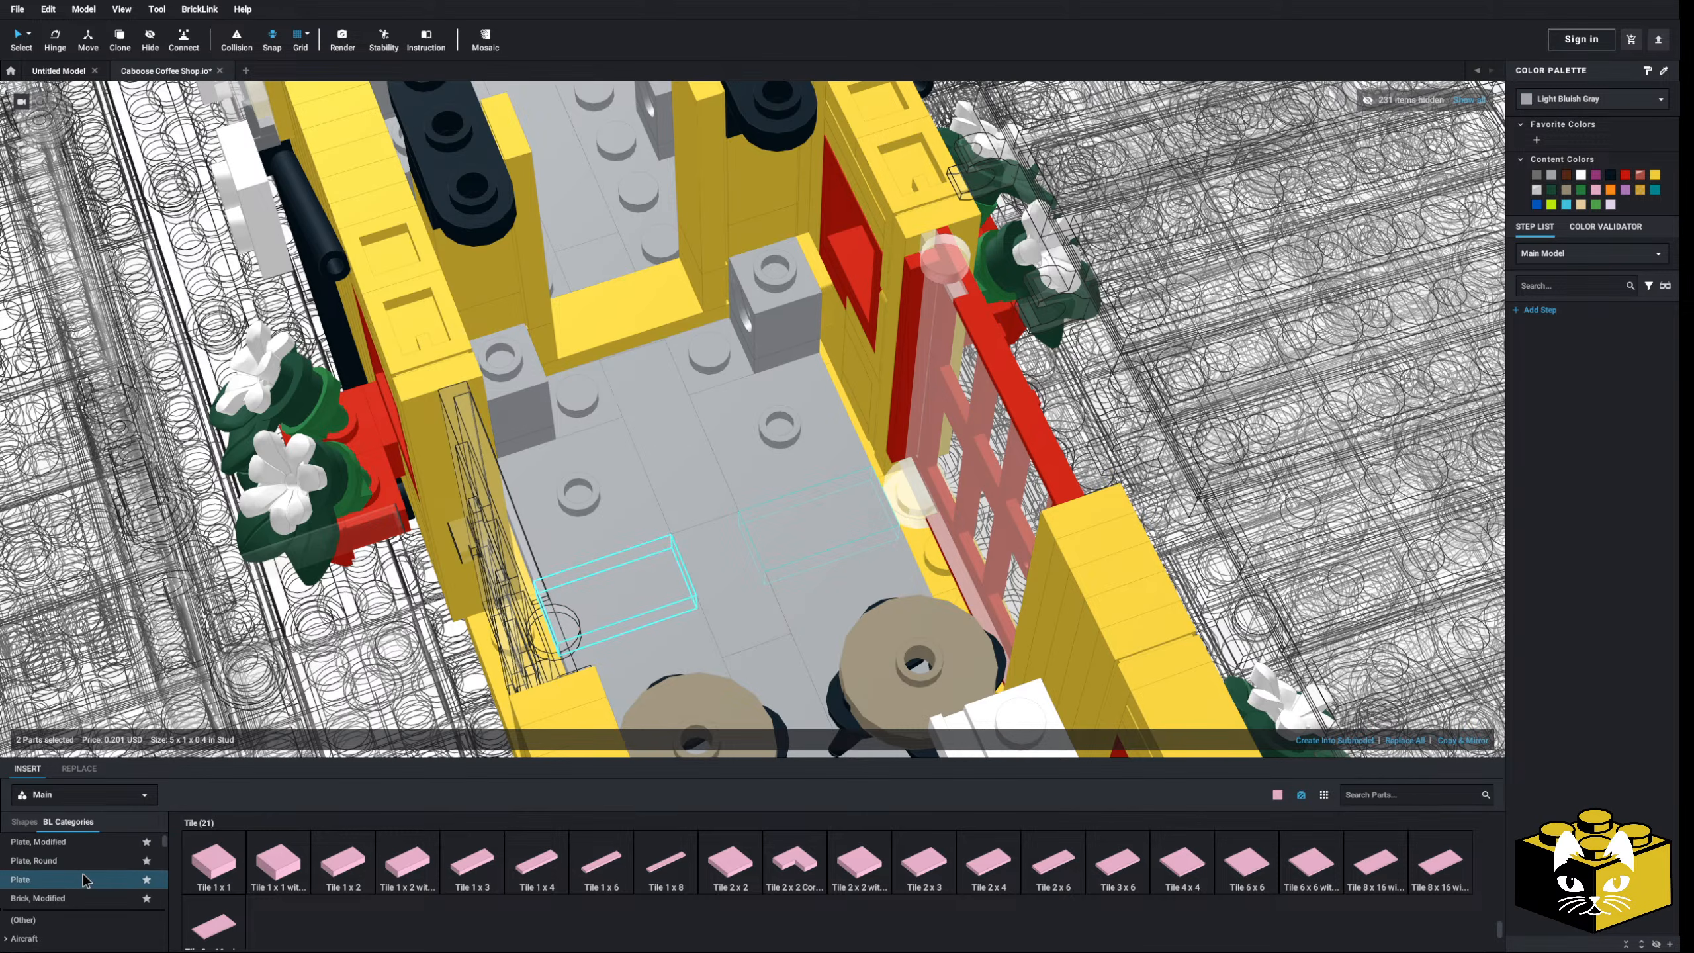
left_click(83, 877)
left_click_drag(550, 868, 675, 446)
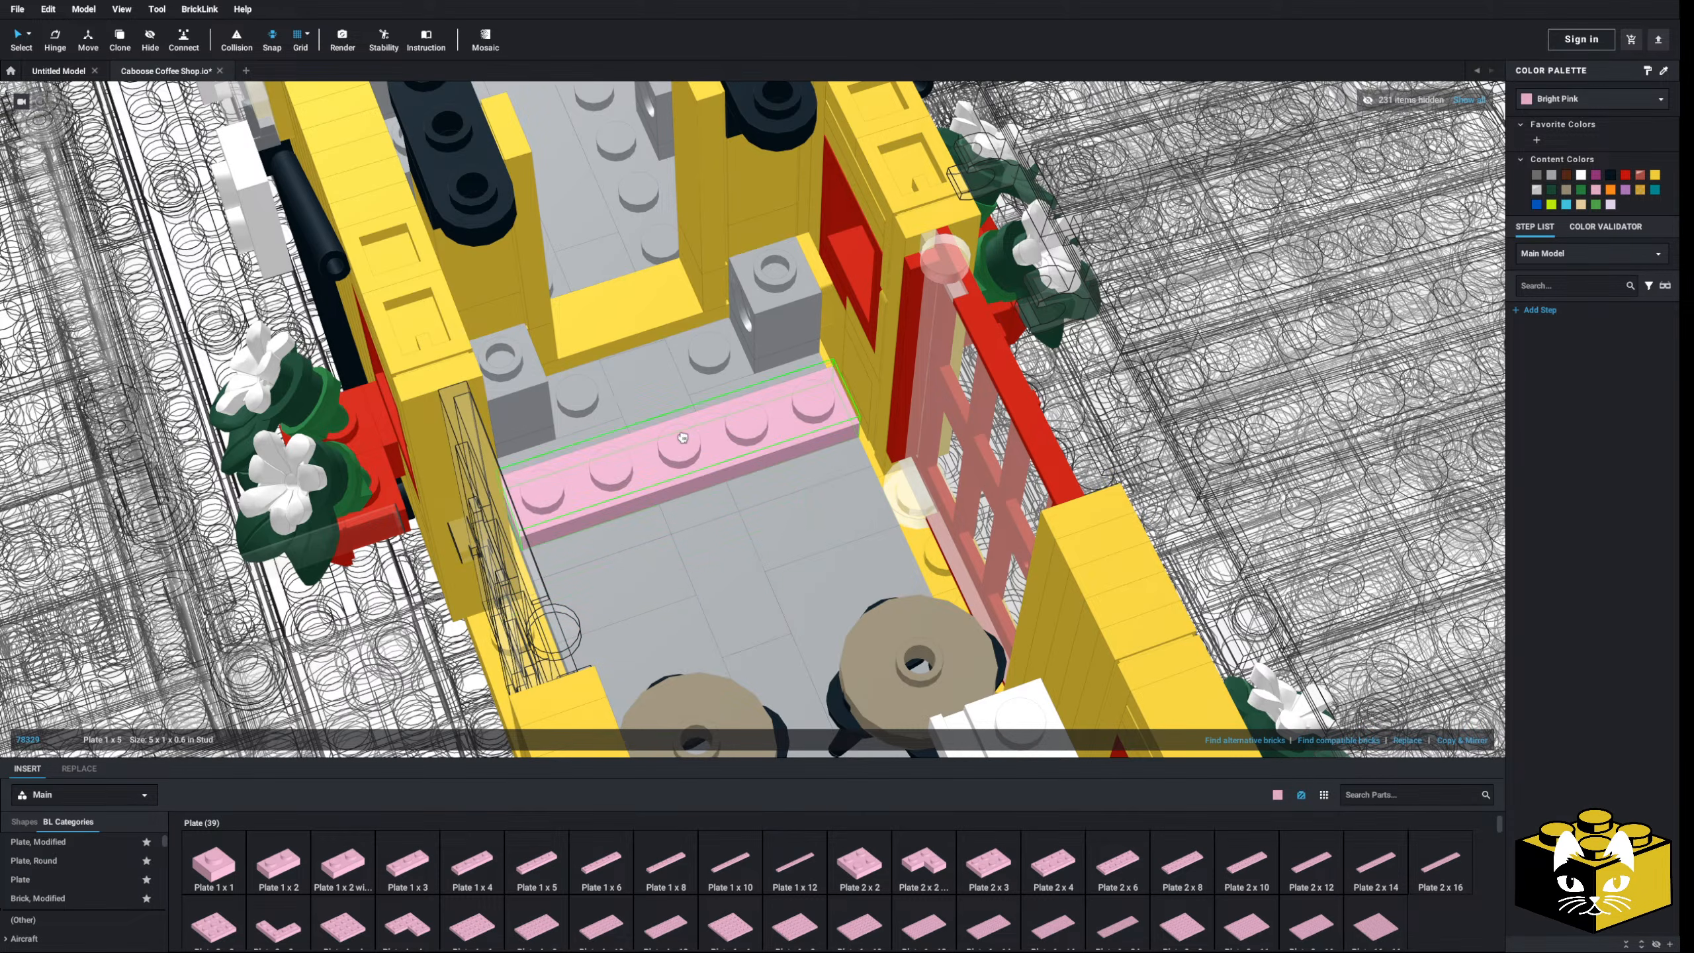
- Stack pink 1x2 bricks onto the new pink plate
right_click_drag(675, 446, 569, 527)
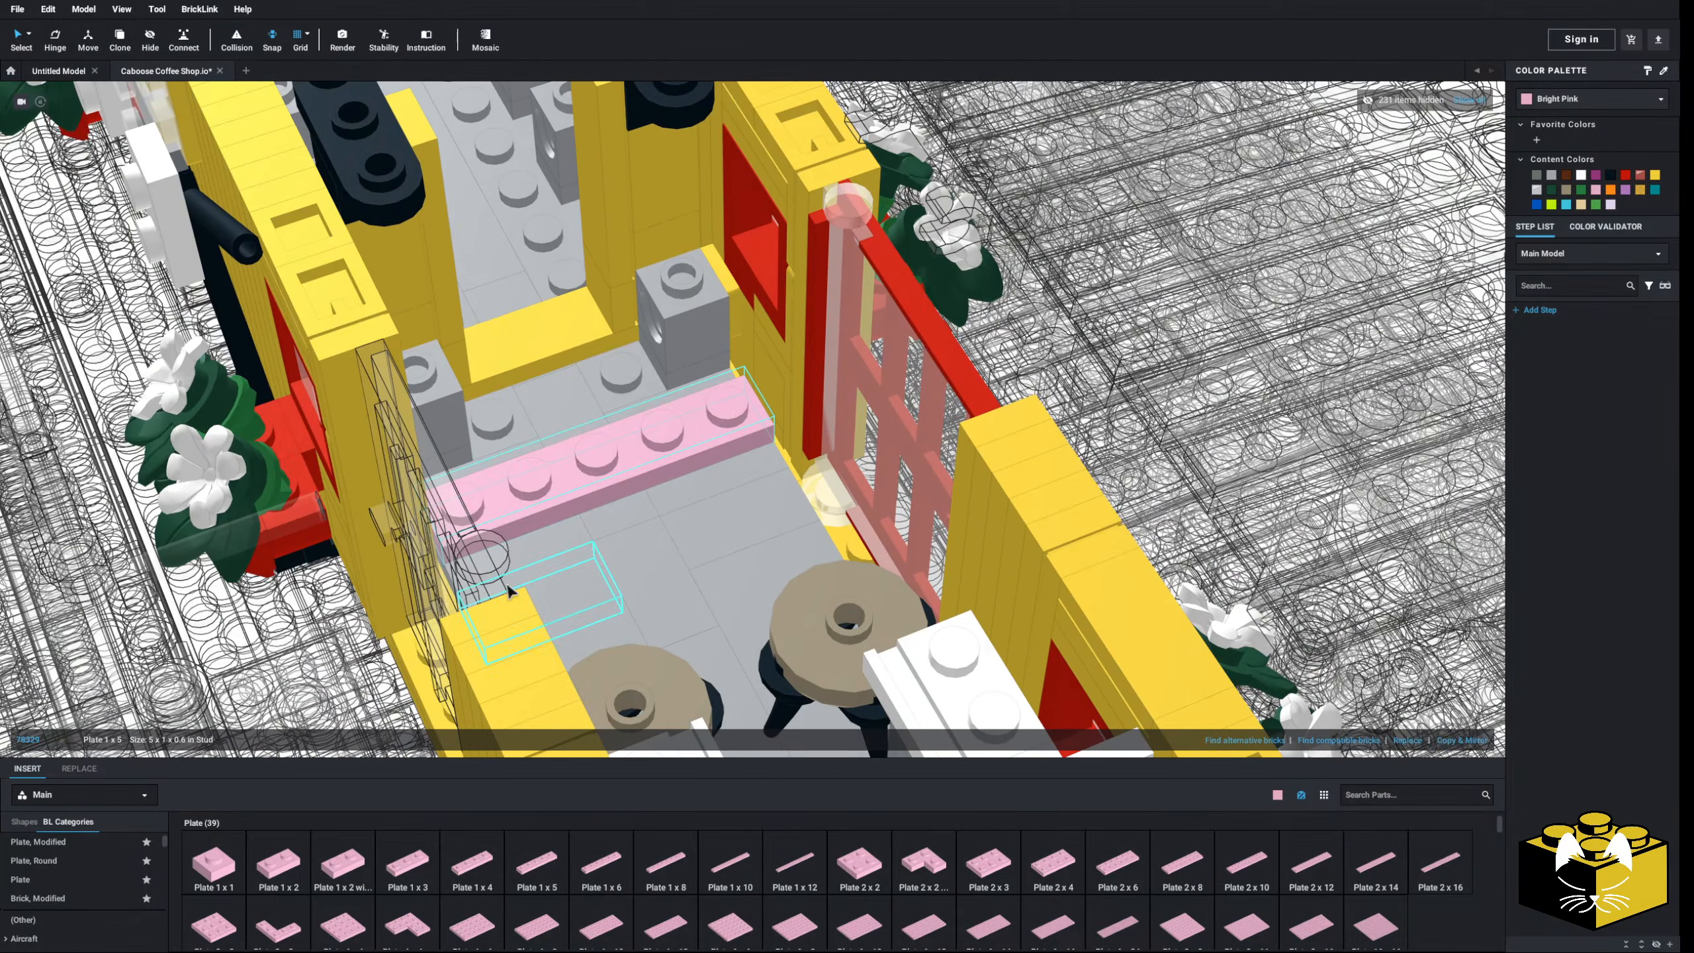
scroll(77, 886, "down", 3)
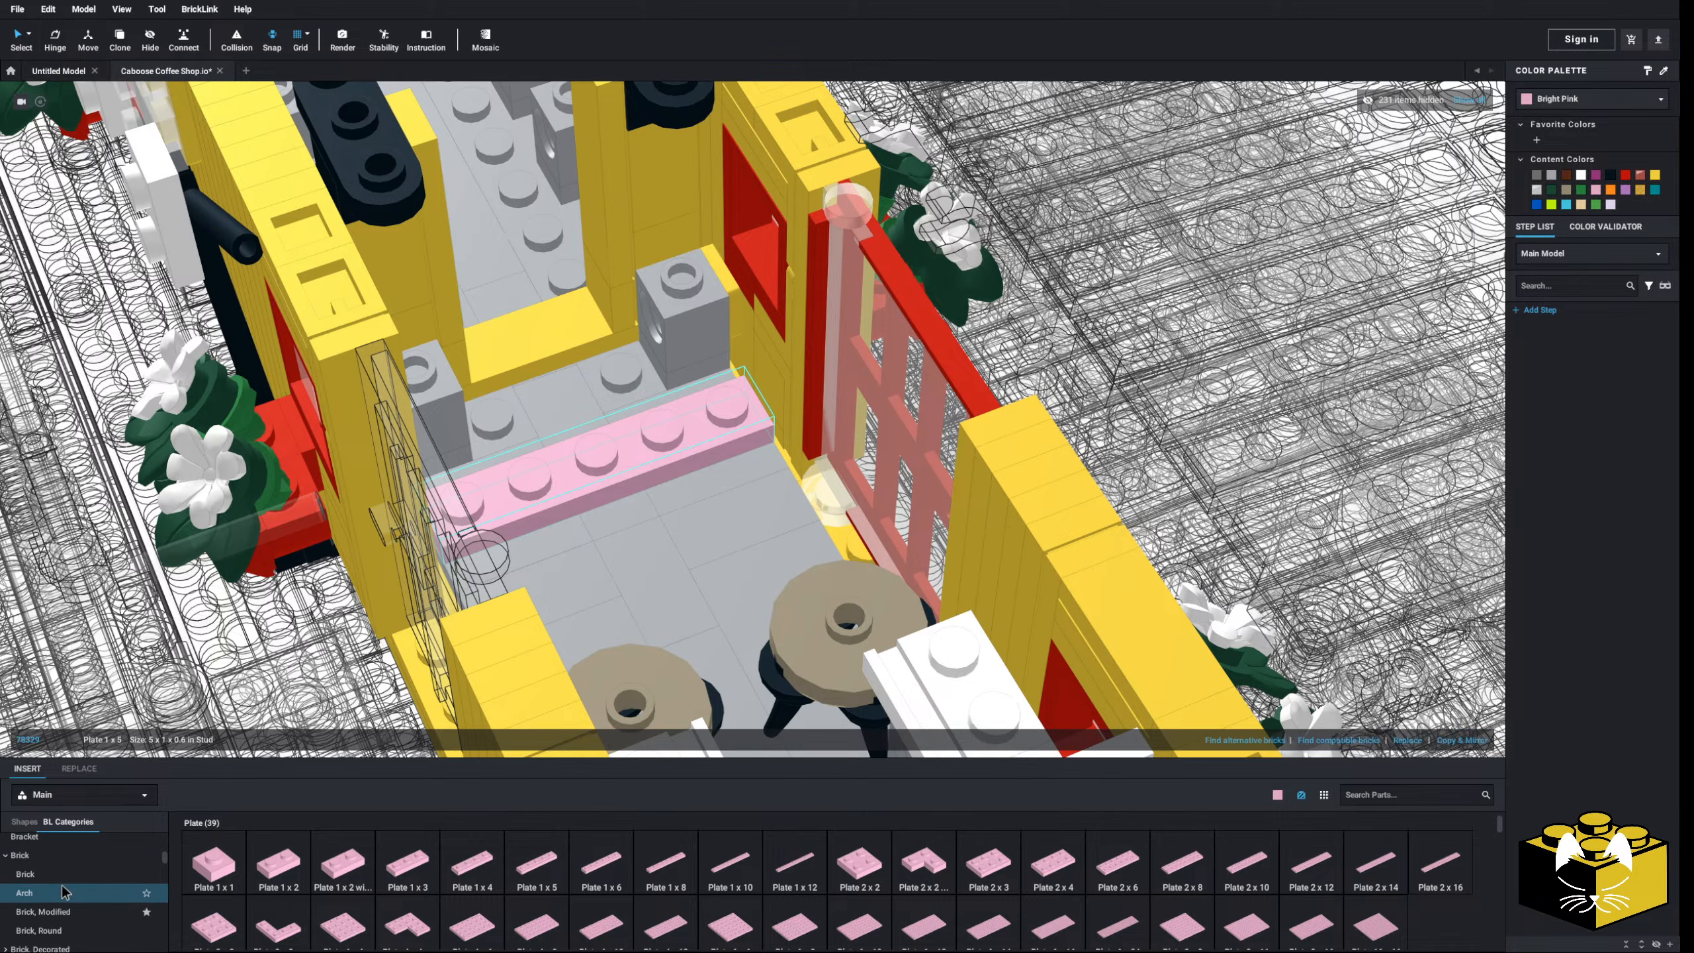
left_click(61, 875)
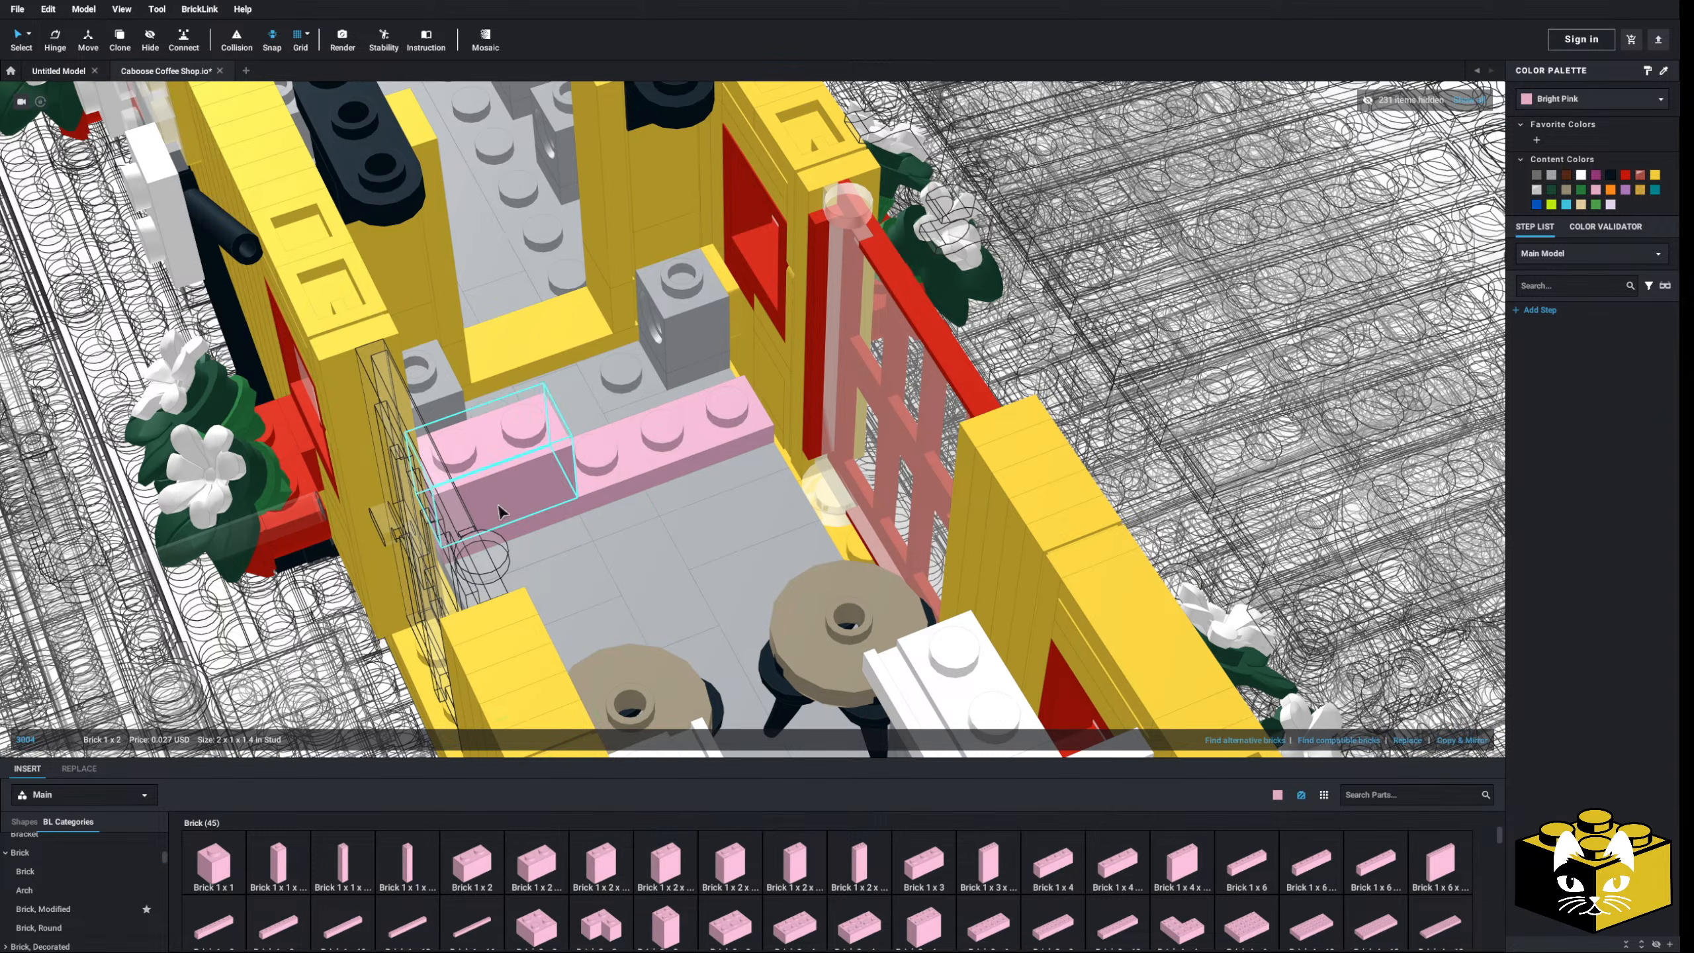
left_click_drag(490, 738, 639, 451)
left_click_drag(215, 856, 594, 407)
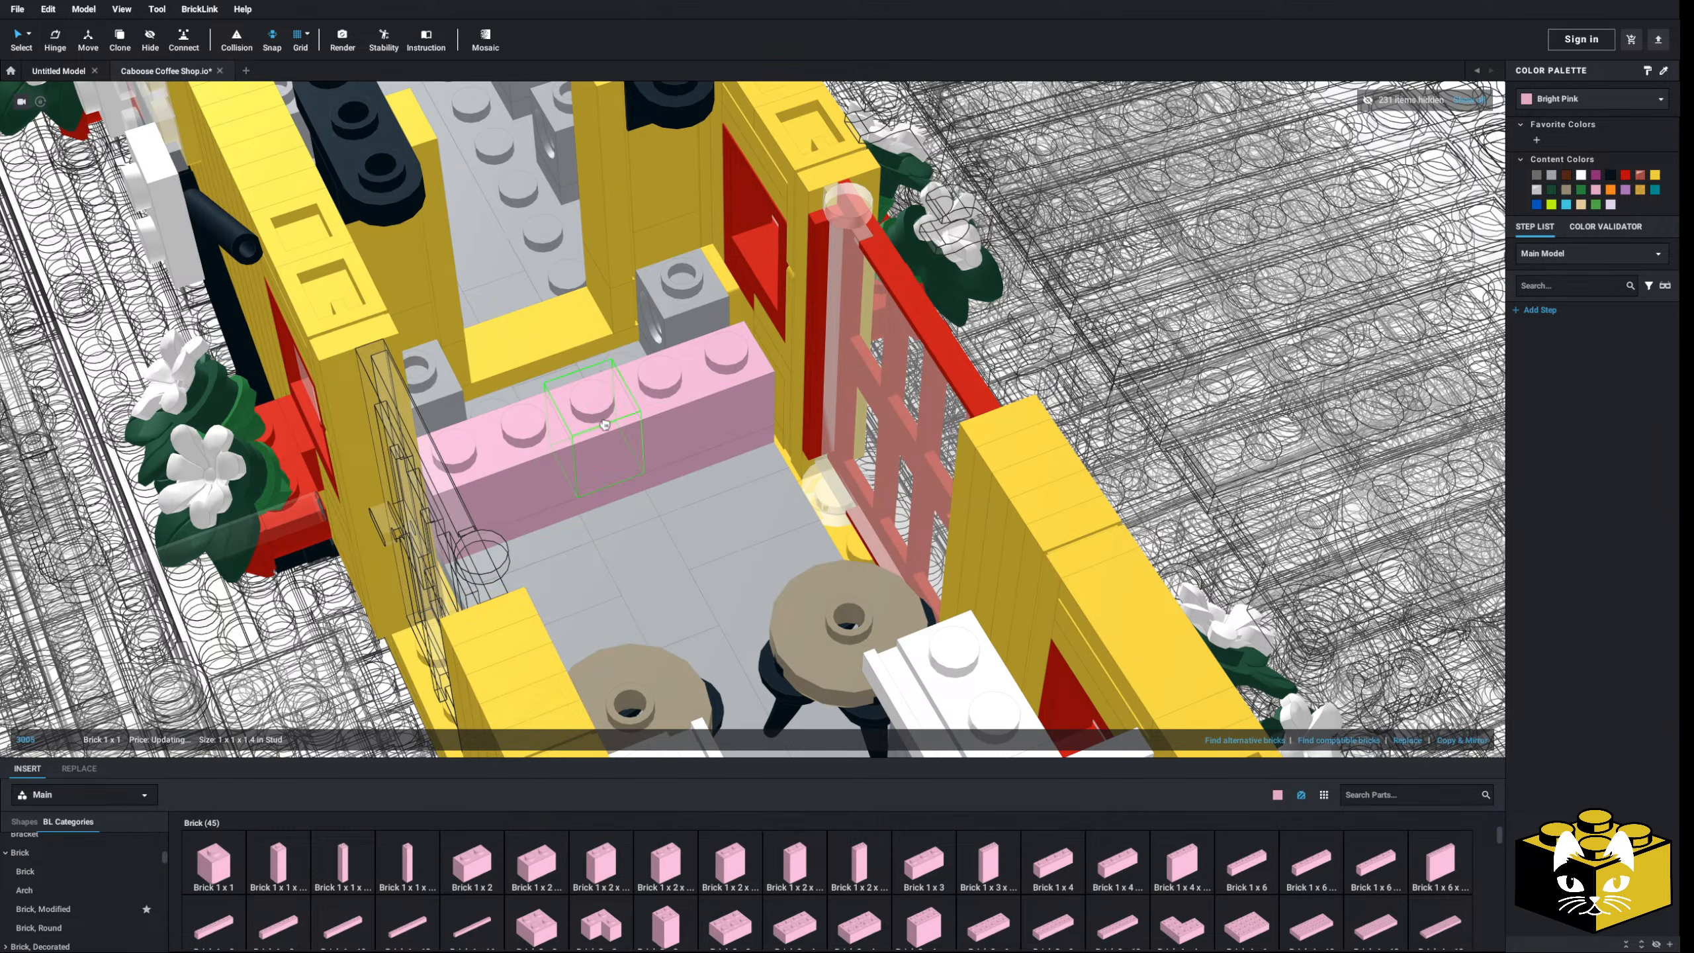
scroll(73, 887, "up", 1)
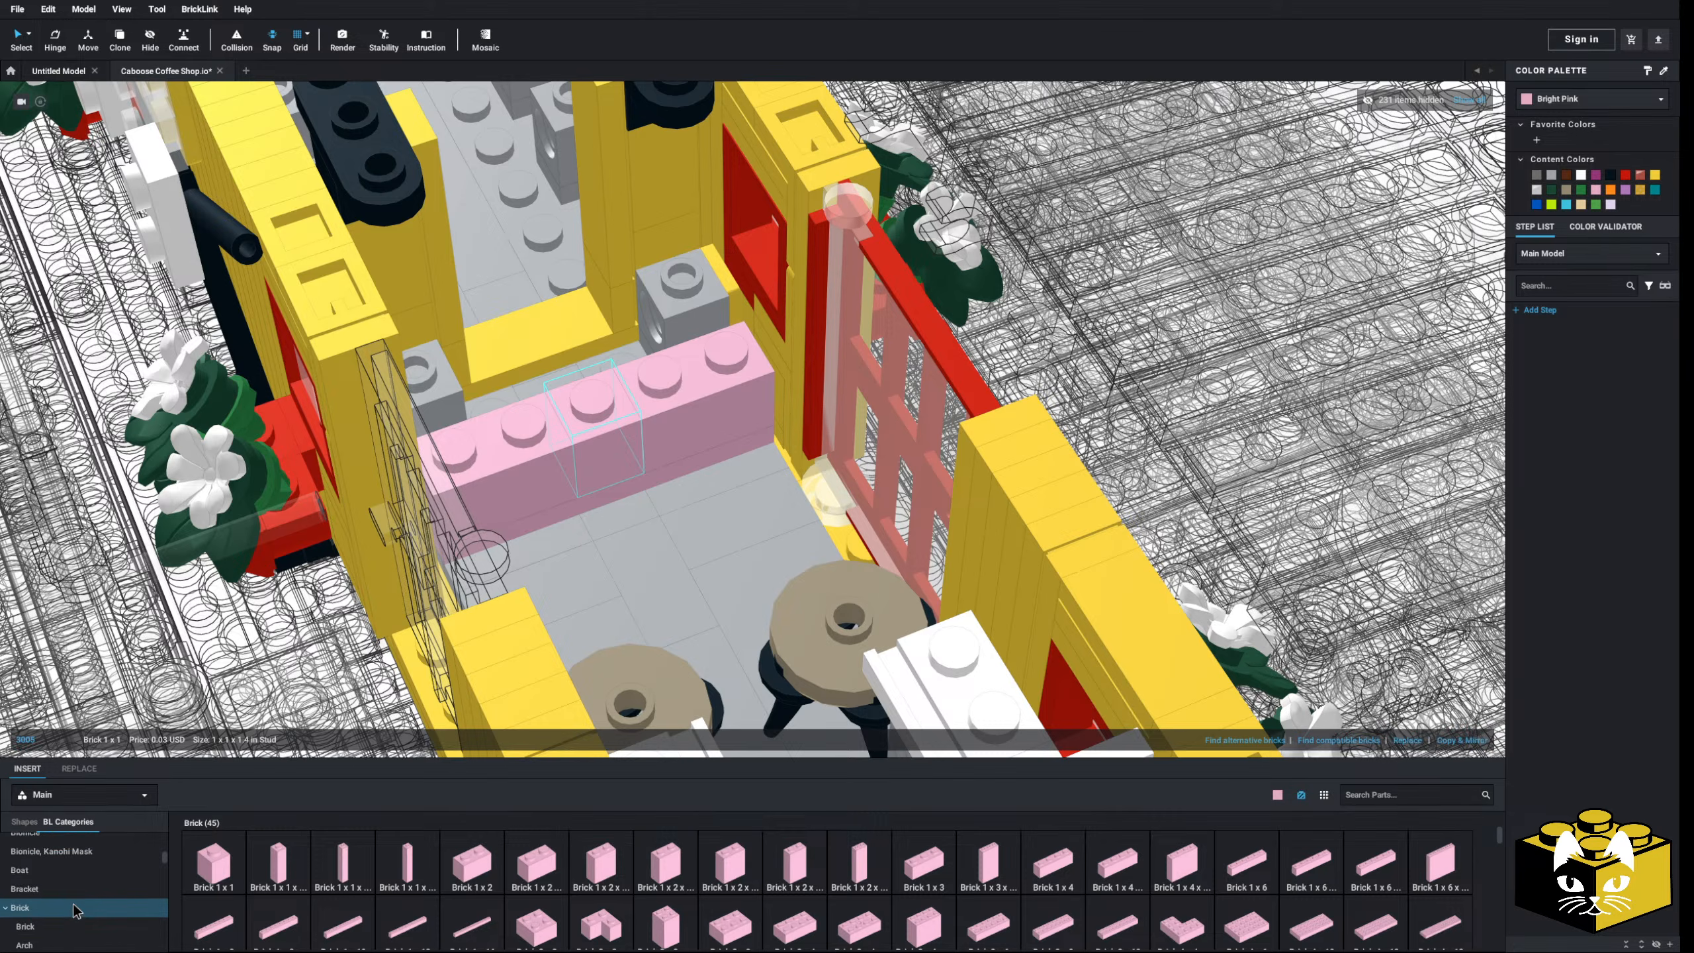
scroll(75, 911, "up", 1)
- Attach a pink 1x1–1x2 bracket to the counter front and delete the misplaced extra one
left_click(75, 911)
left_click_drag(352, 861, 455, 449)
right_click_drag(455, 451, 467, 433)
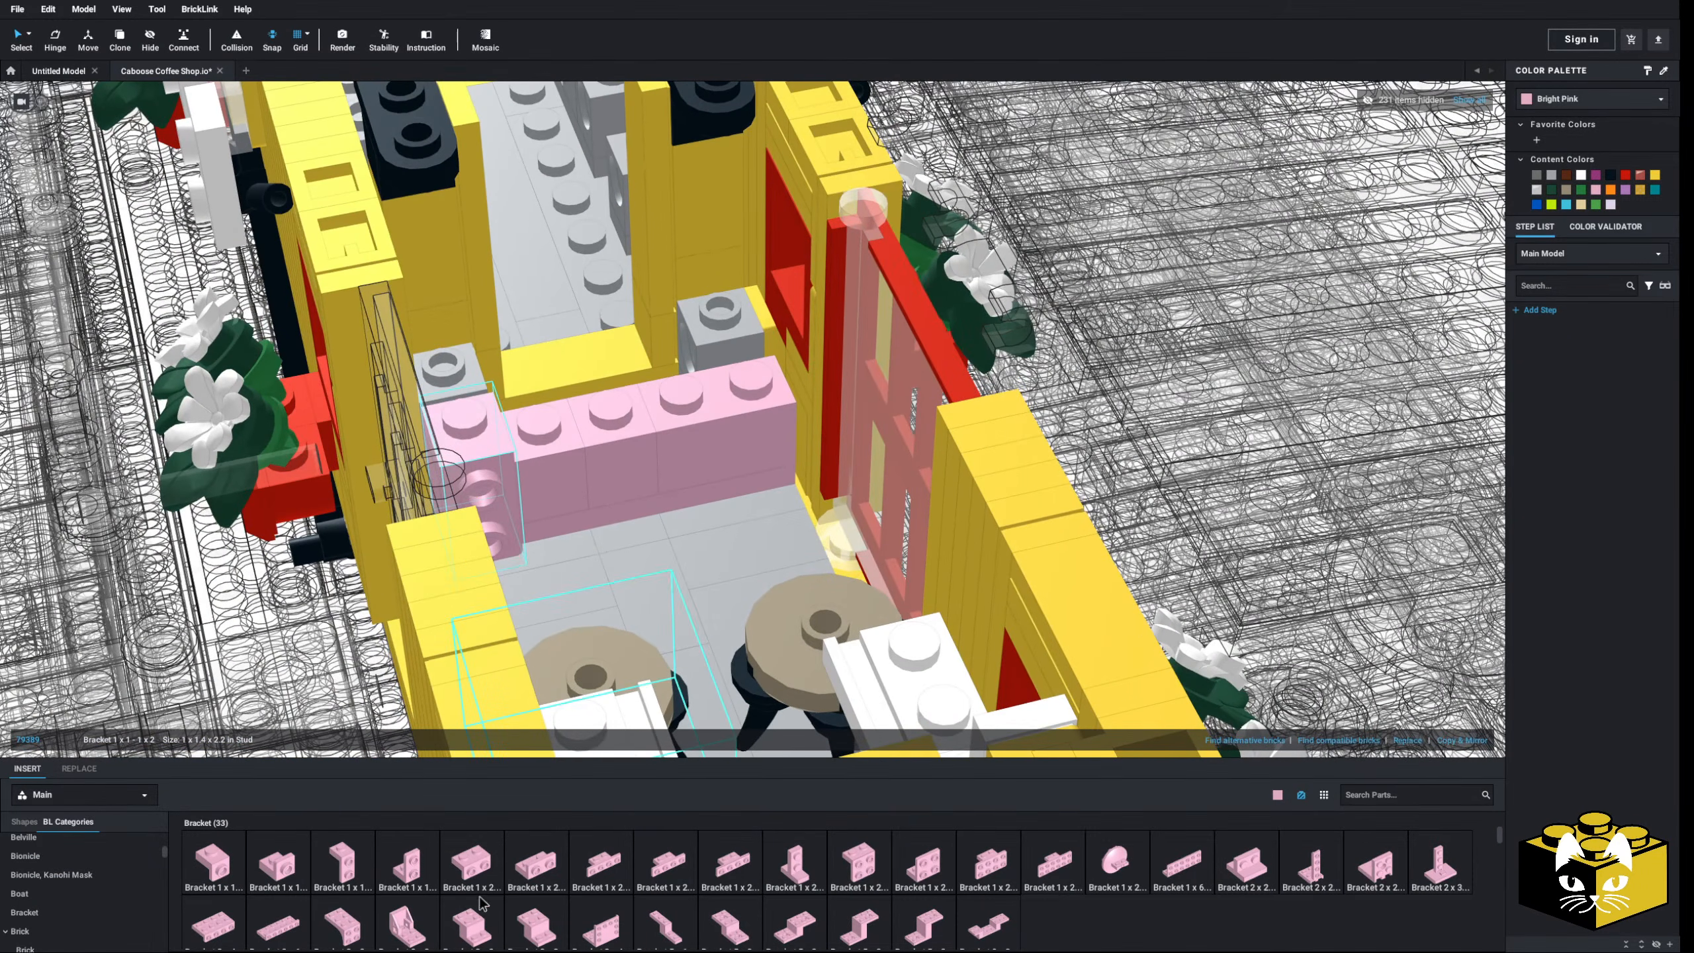
left_click_drag(357, 866, 756, 384)
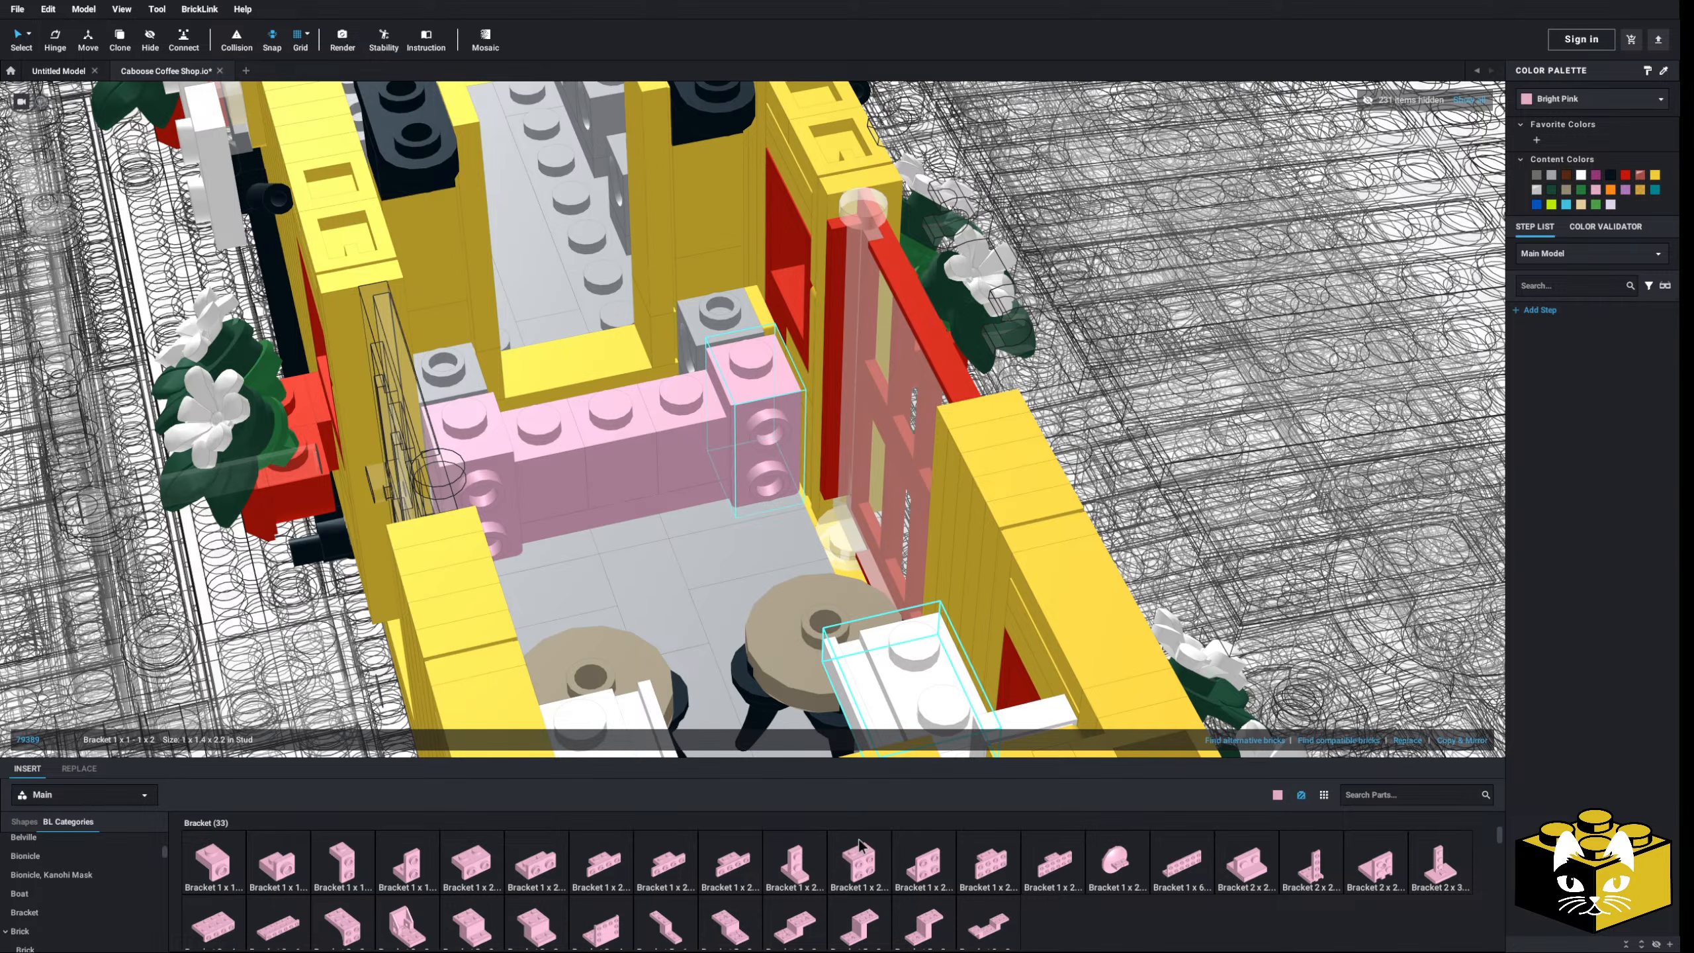
left_click_drag(680, 508, 590, 420)
key("Delete")
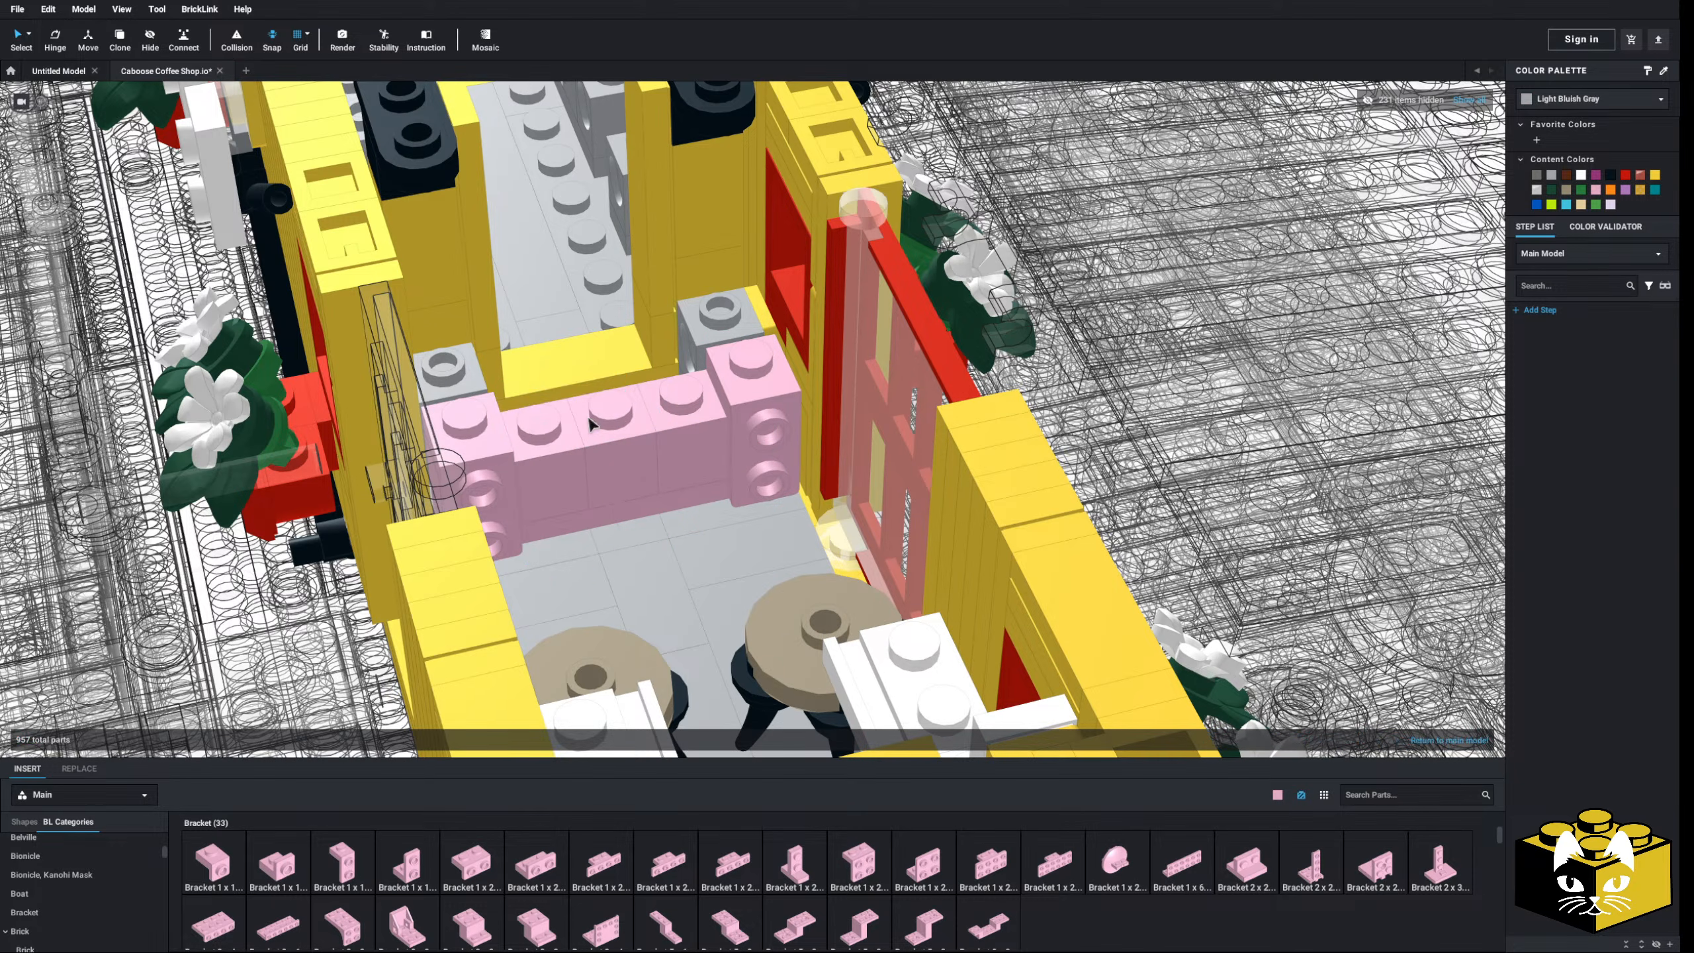
- Repeat the bracket three times along the counter front with Copy & Mirror
left_click(492, 444)
left_click(1480, 741)
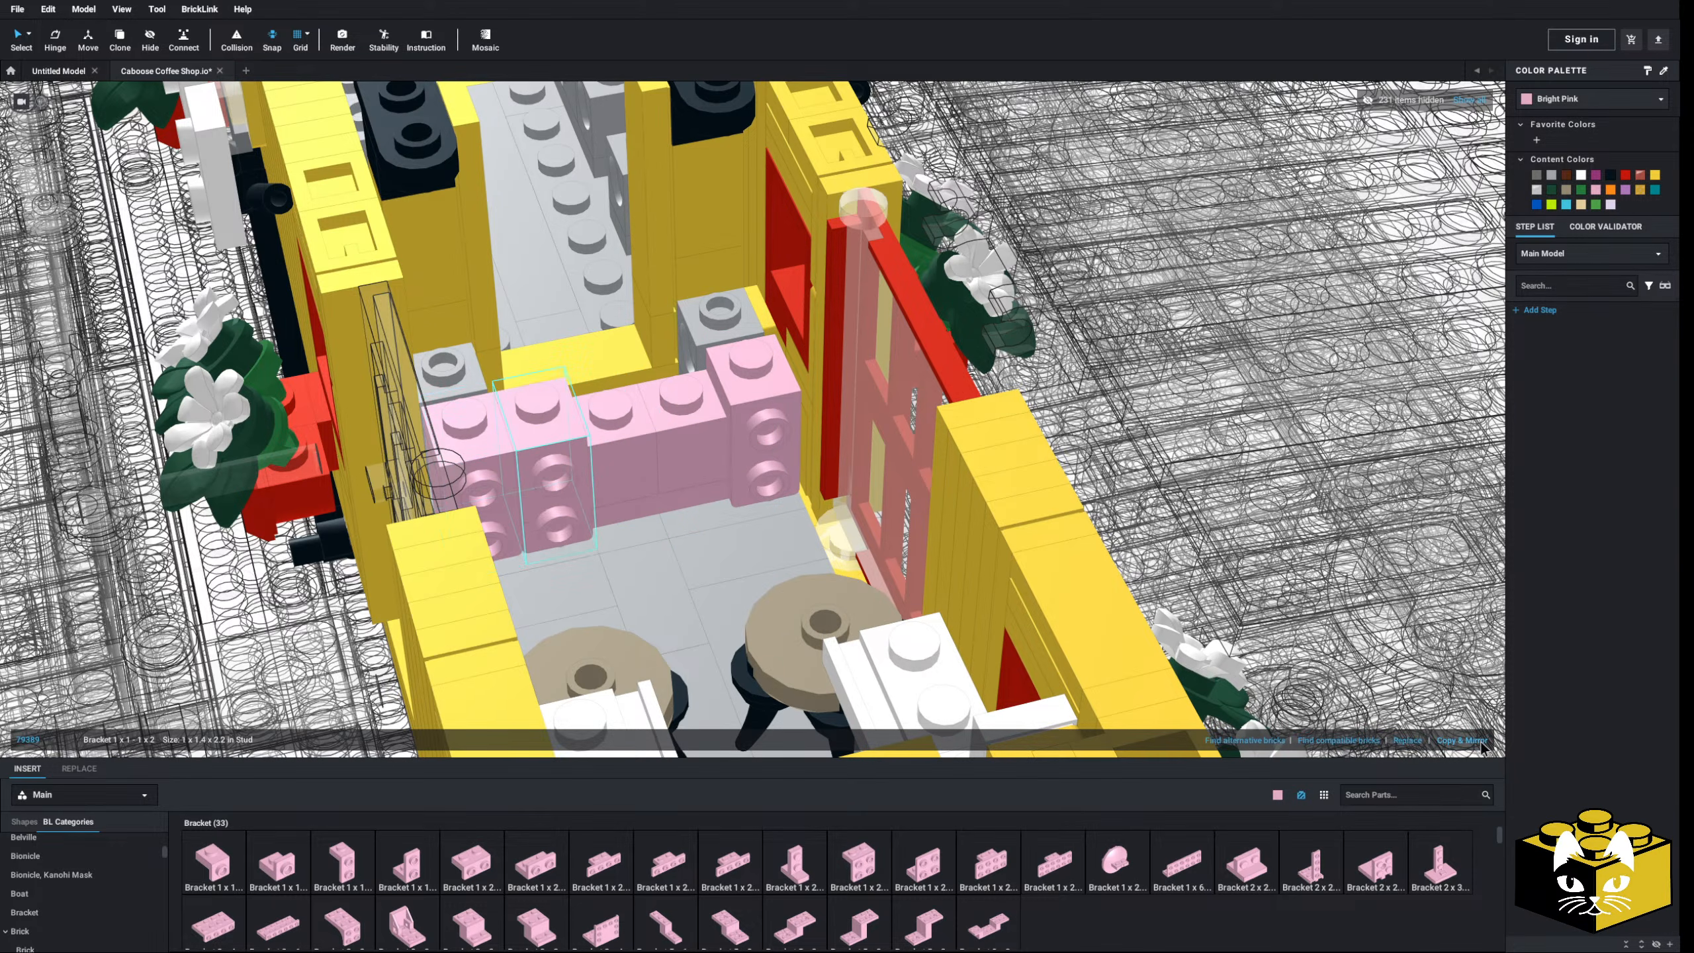
left_click(1480, 741)
left_click(1480, 741)
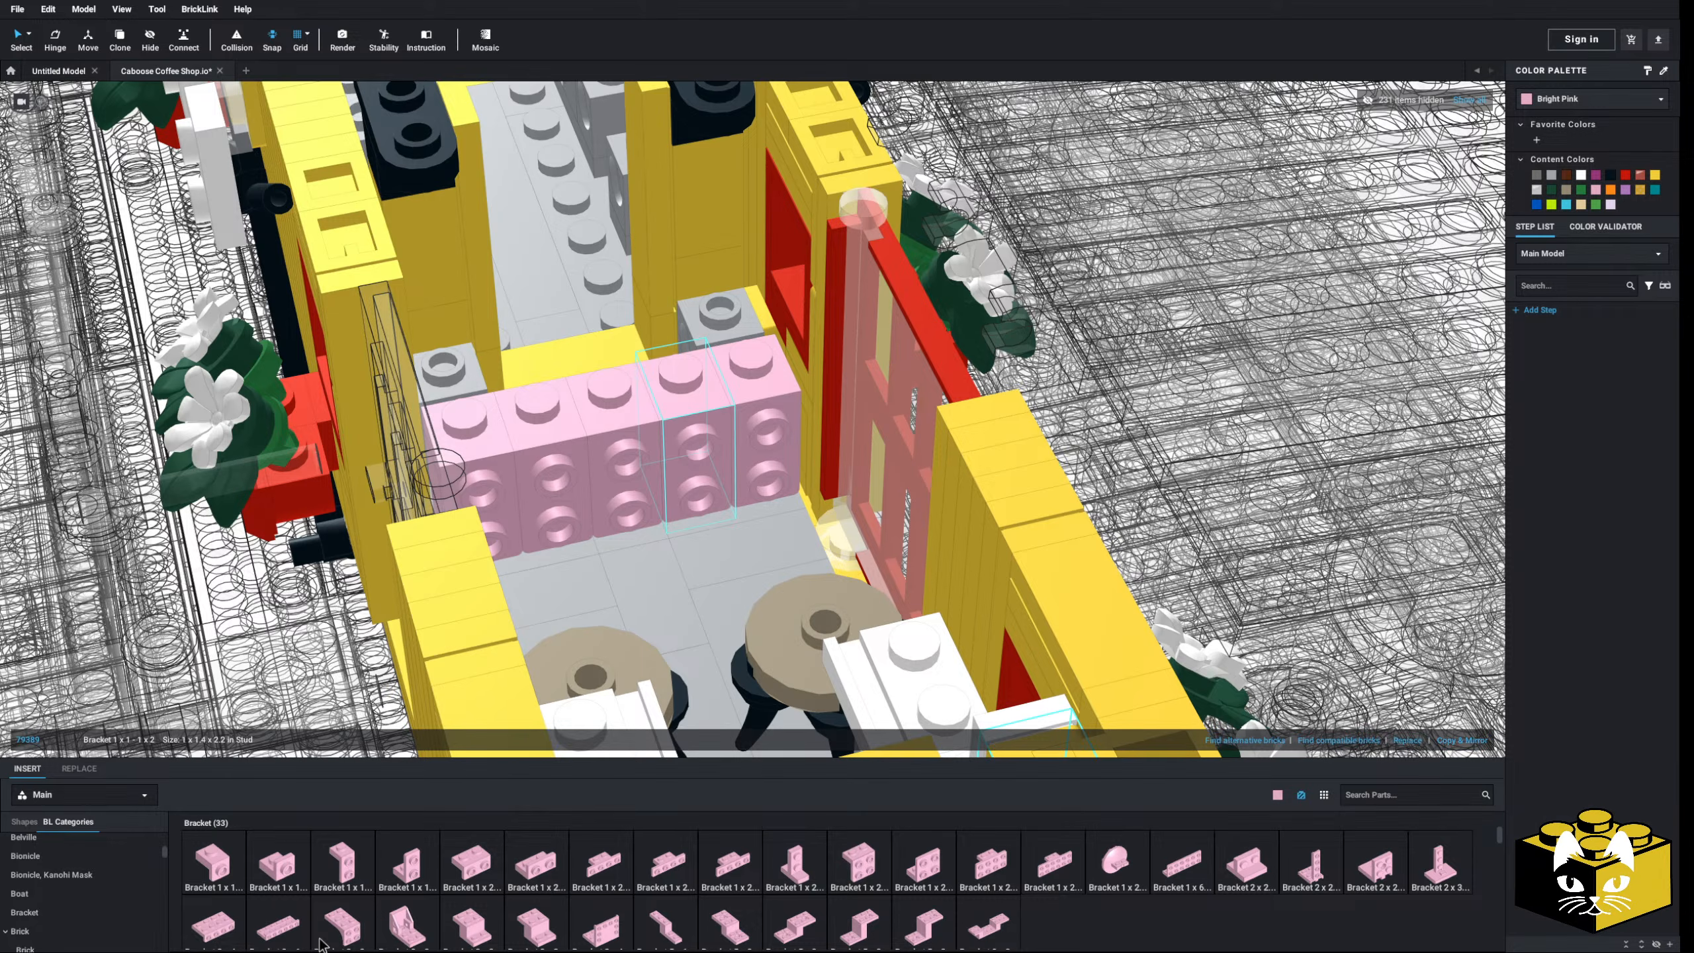
scroll(107, 885, "down", 10)
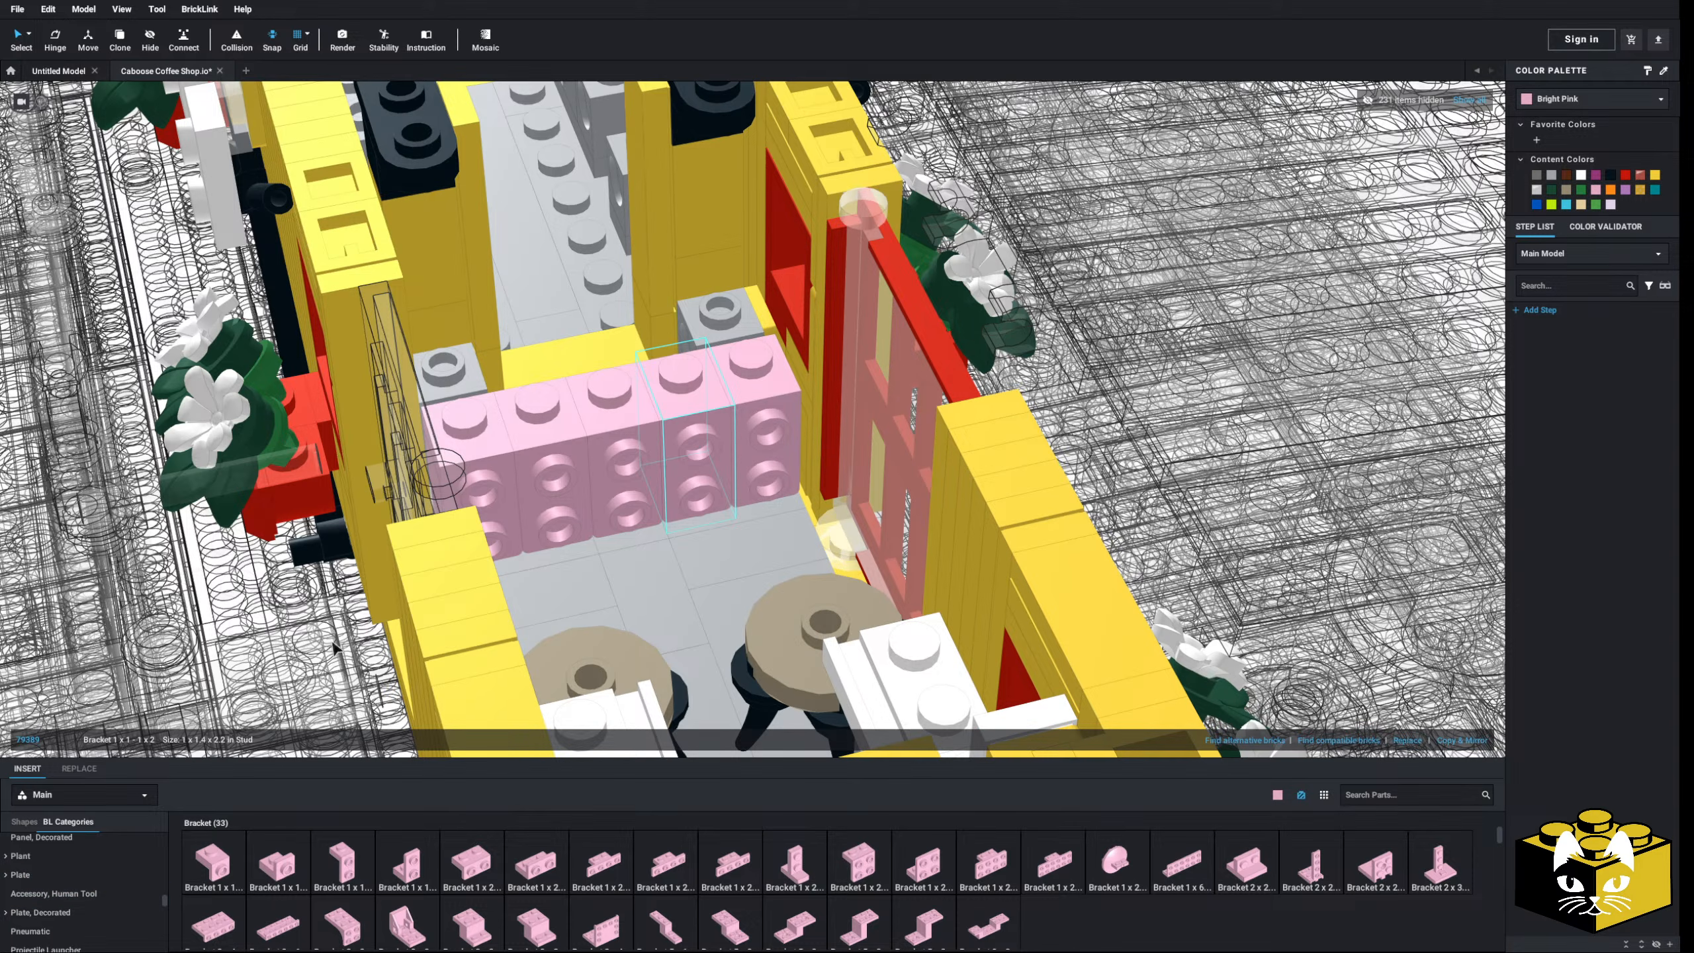
scroll(334, 648, "down", 8)
scroll(333, 648, "up", 4)
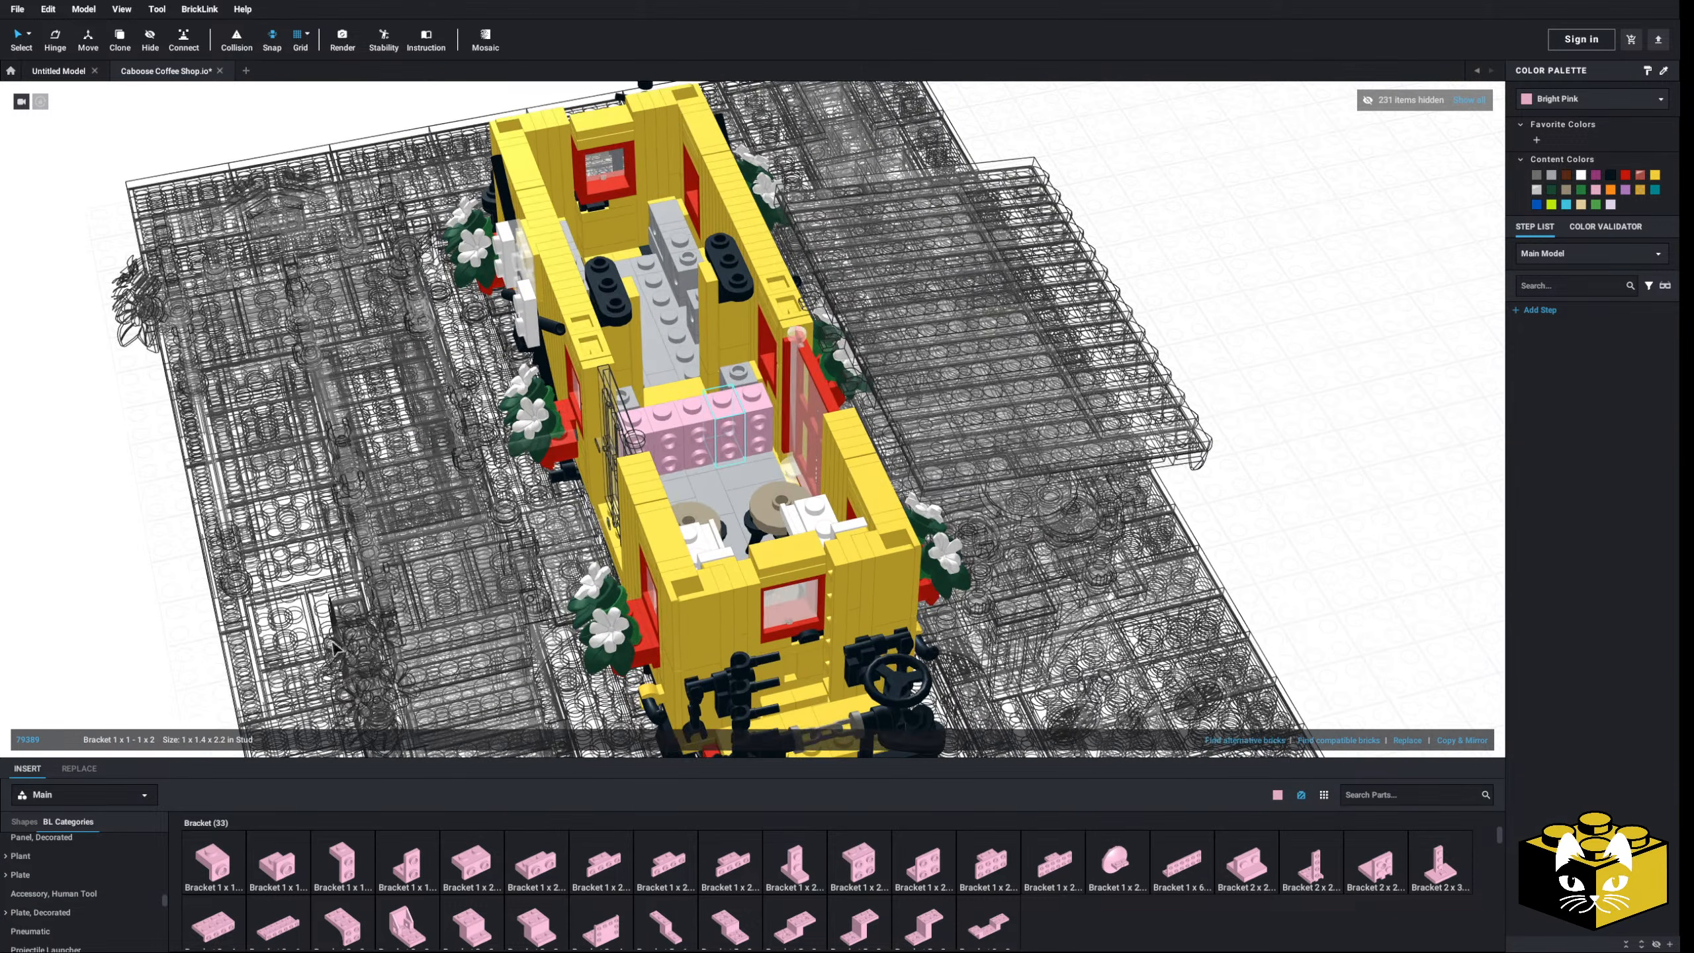
- Cover the brackets with a row of pink 1x2 grille tiles
scroll(333, 647, "up", 3)
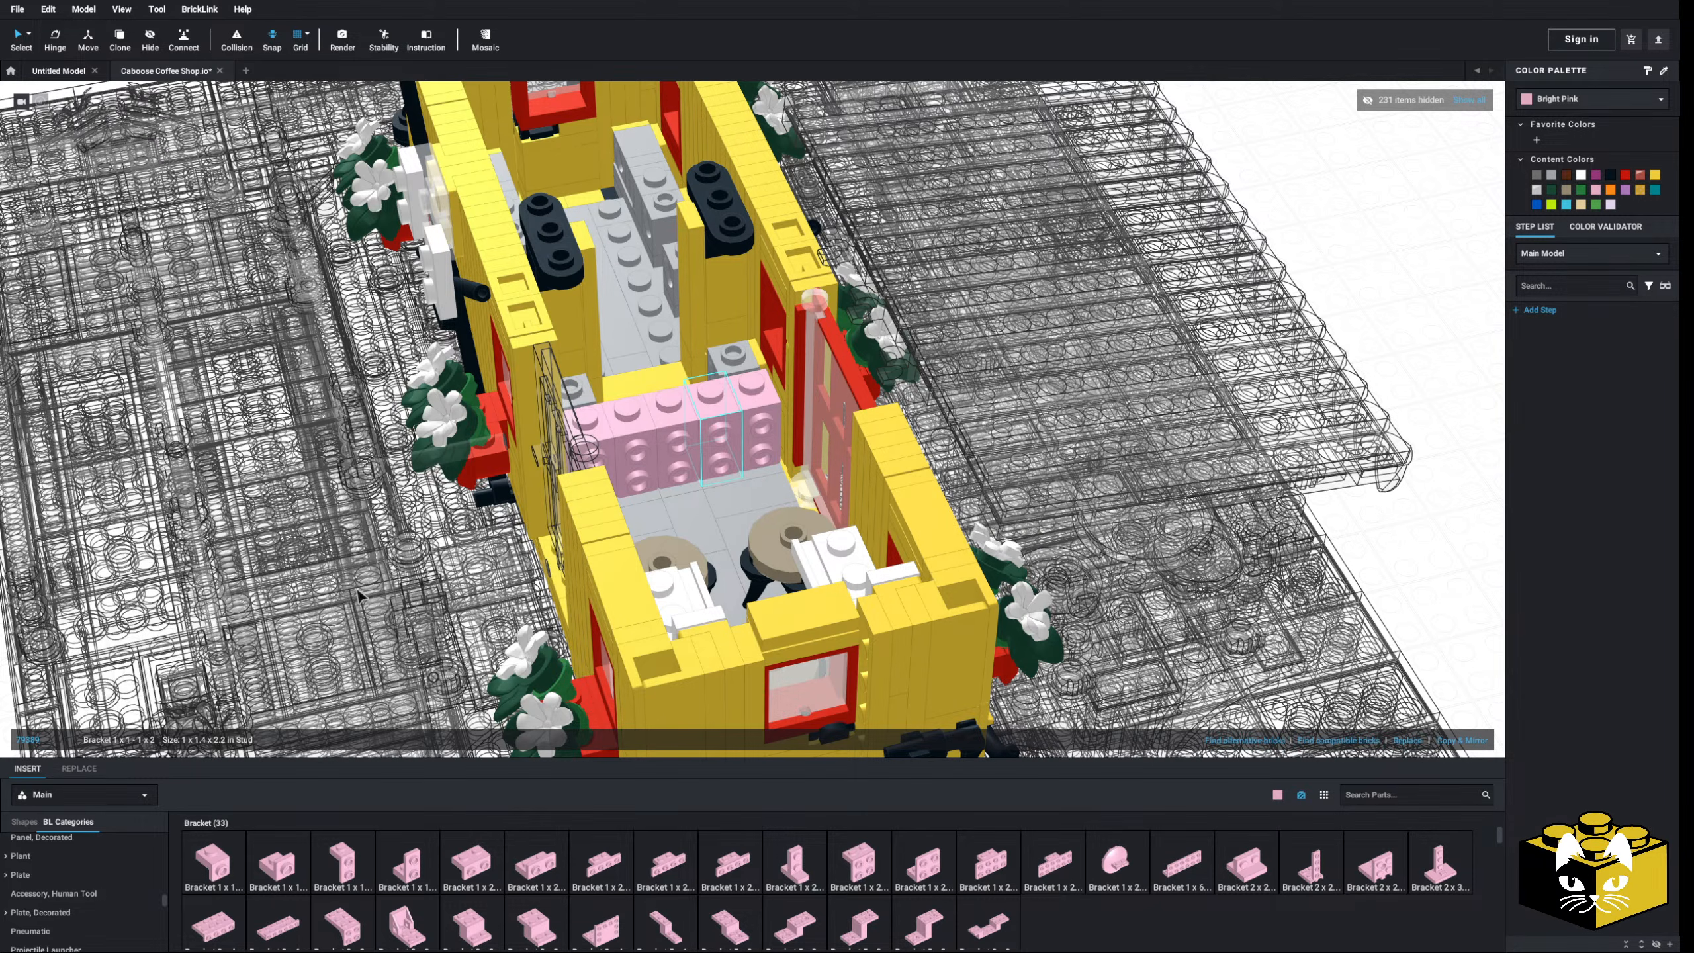
scroll(647, 553, "up", 3)
scroll(80, 888, "down", 6)
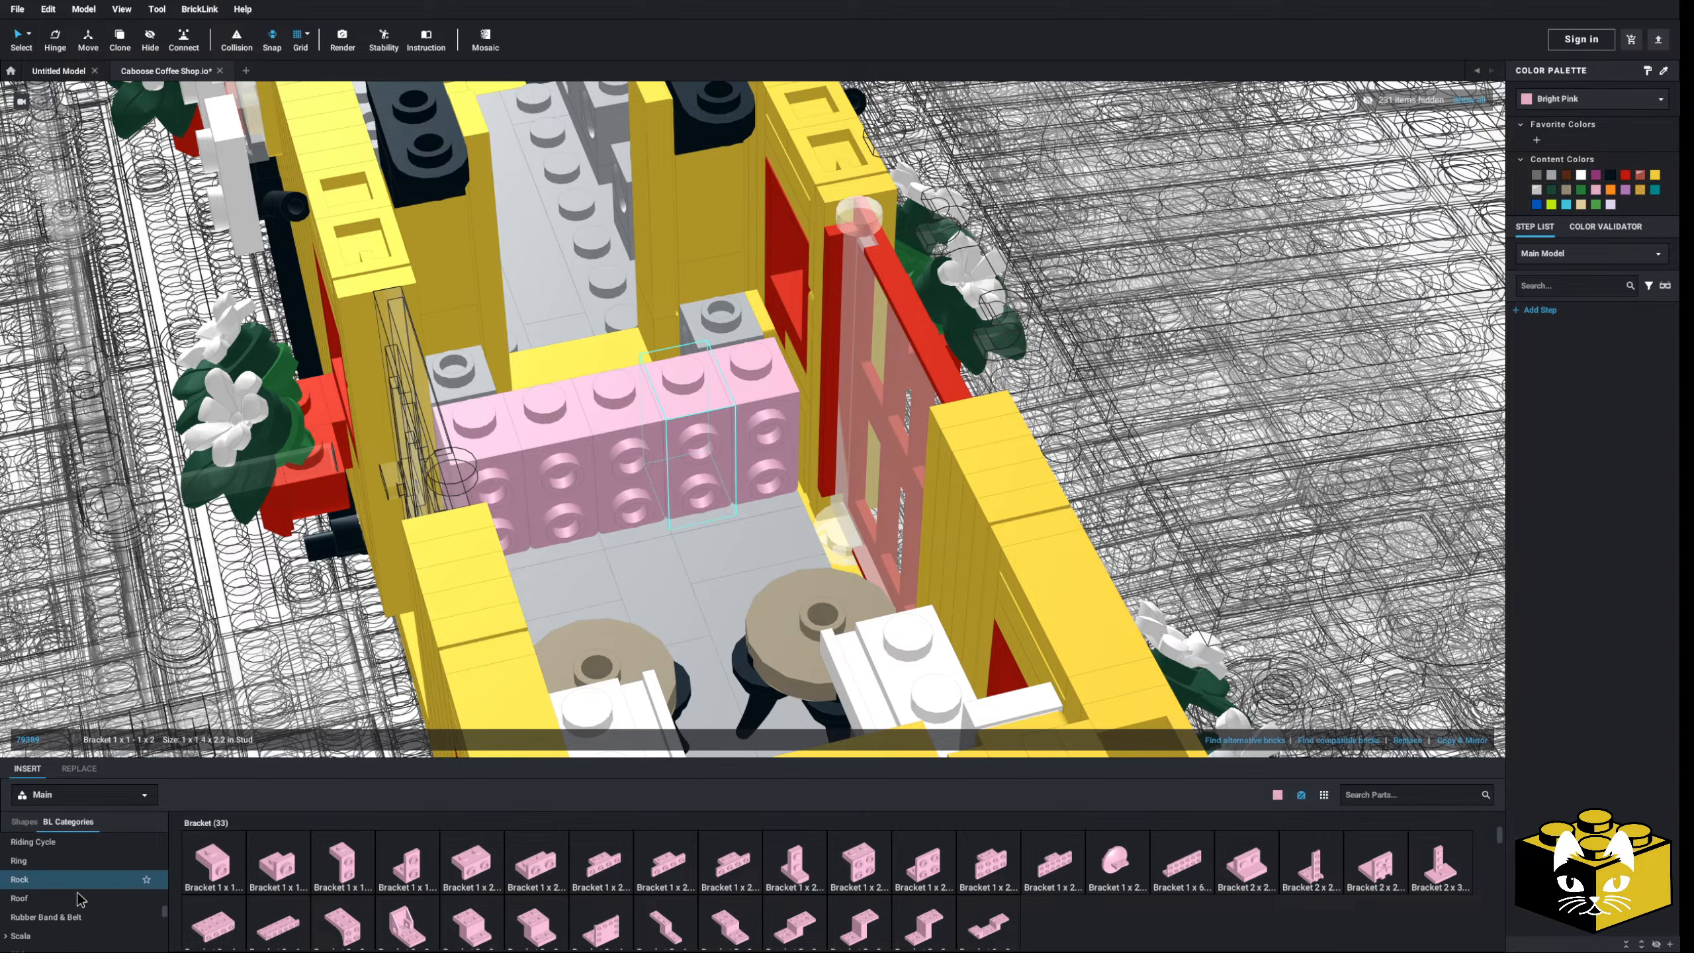
scroll(81, 887, "down", 2)
scroll(90, 909, "down", 1)
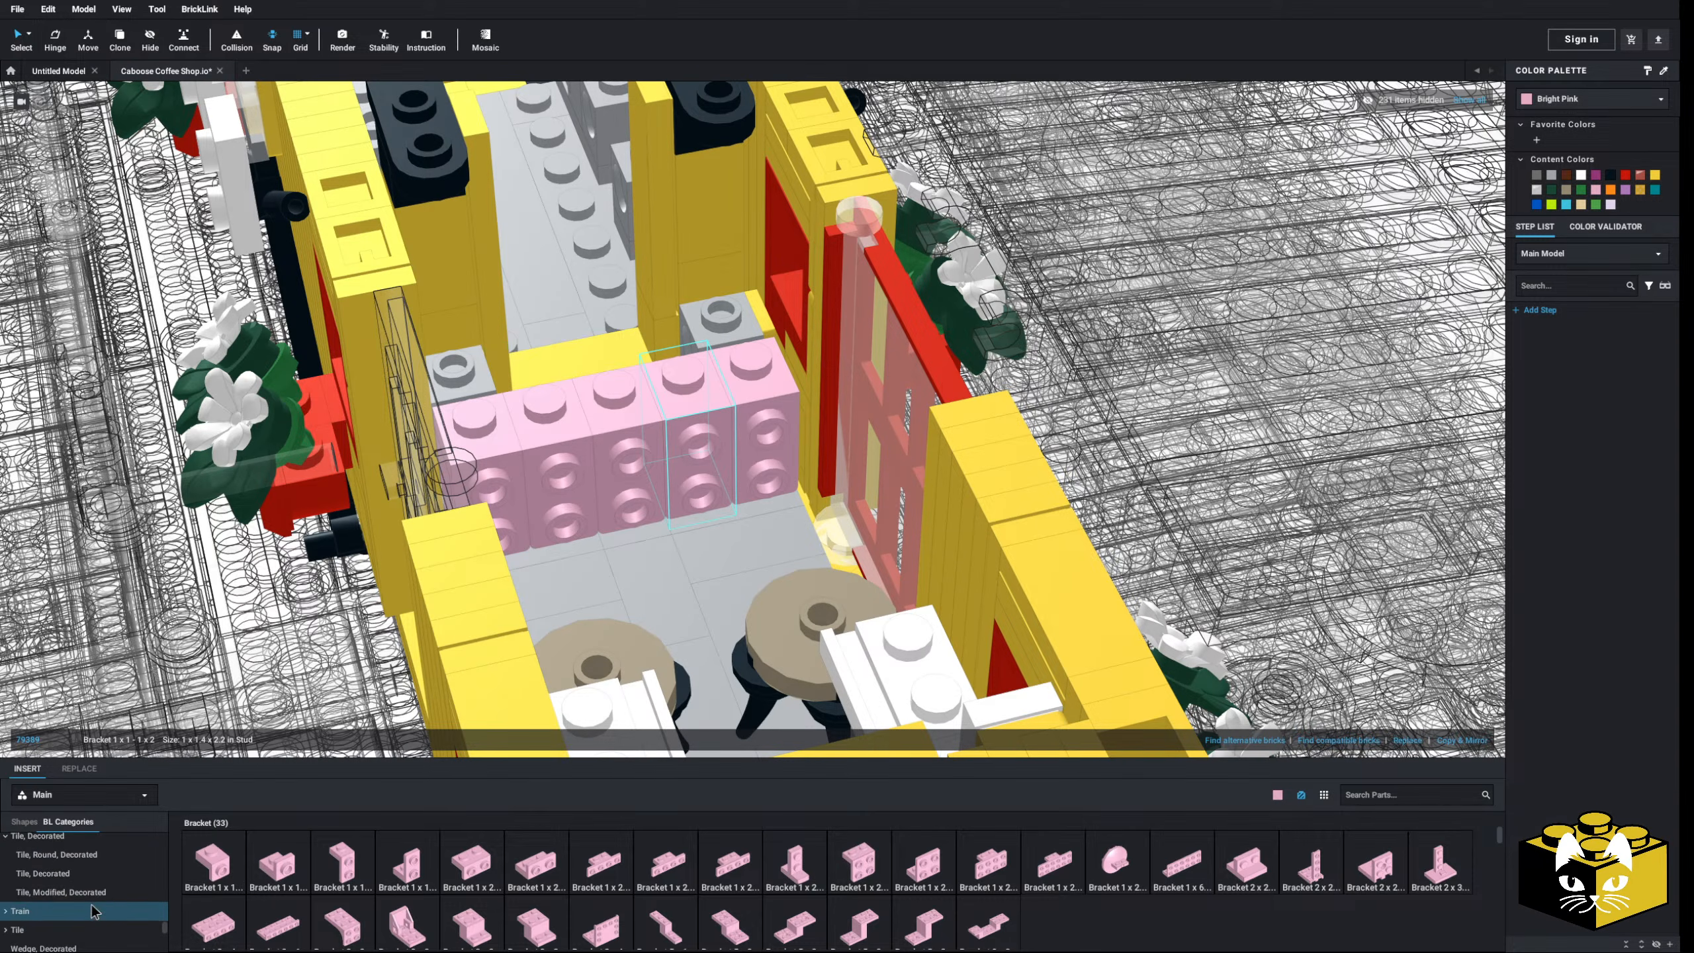
scroll(36, 935, "up", 2)
scroll(35, 880, "down", 1)
scroll(36, 874, "down", 2)
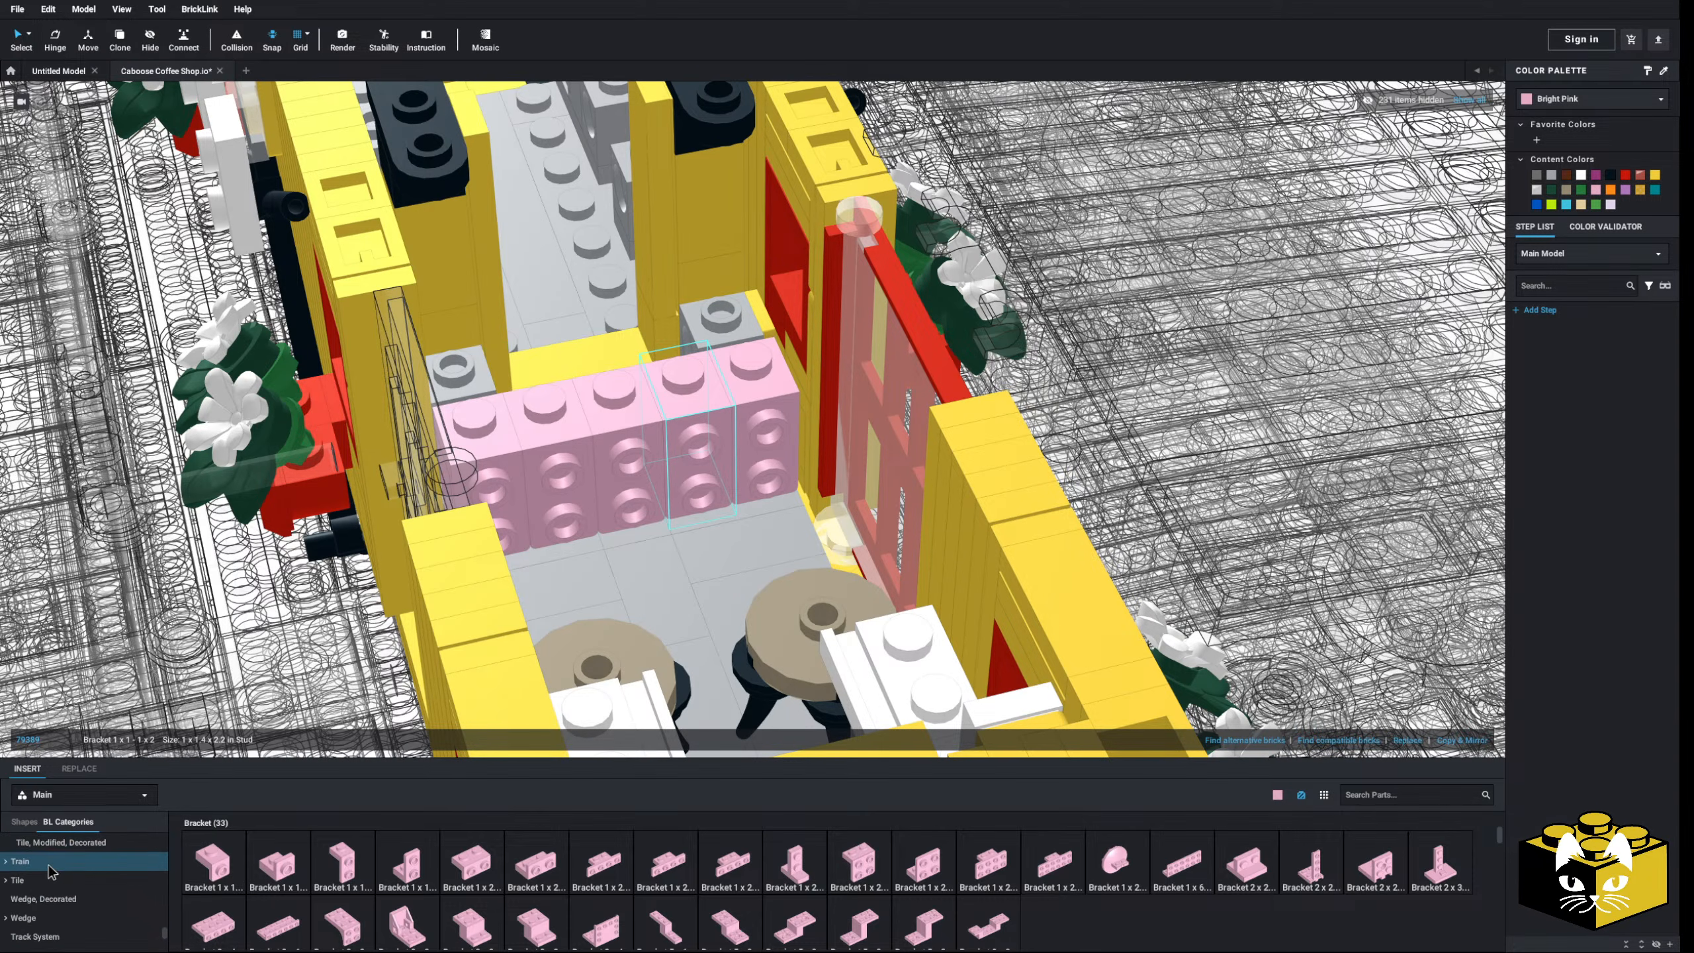
scroll(27, 887, "down", 1)
left_click(40, 876)
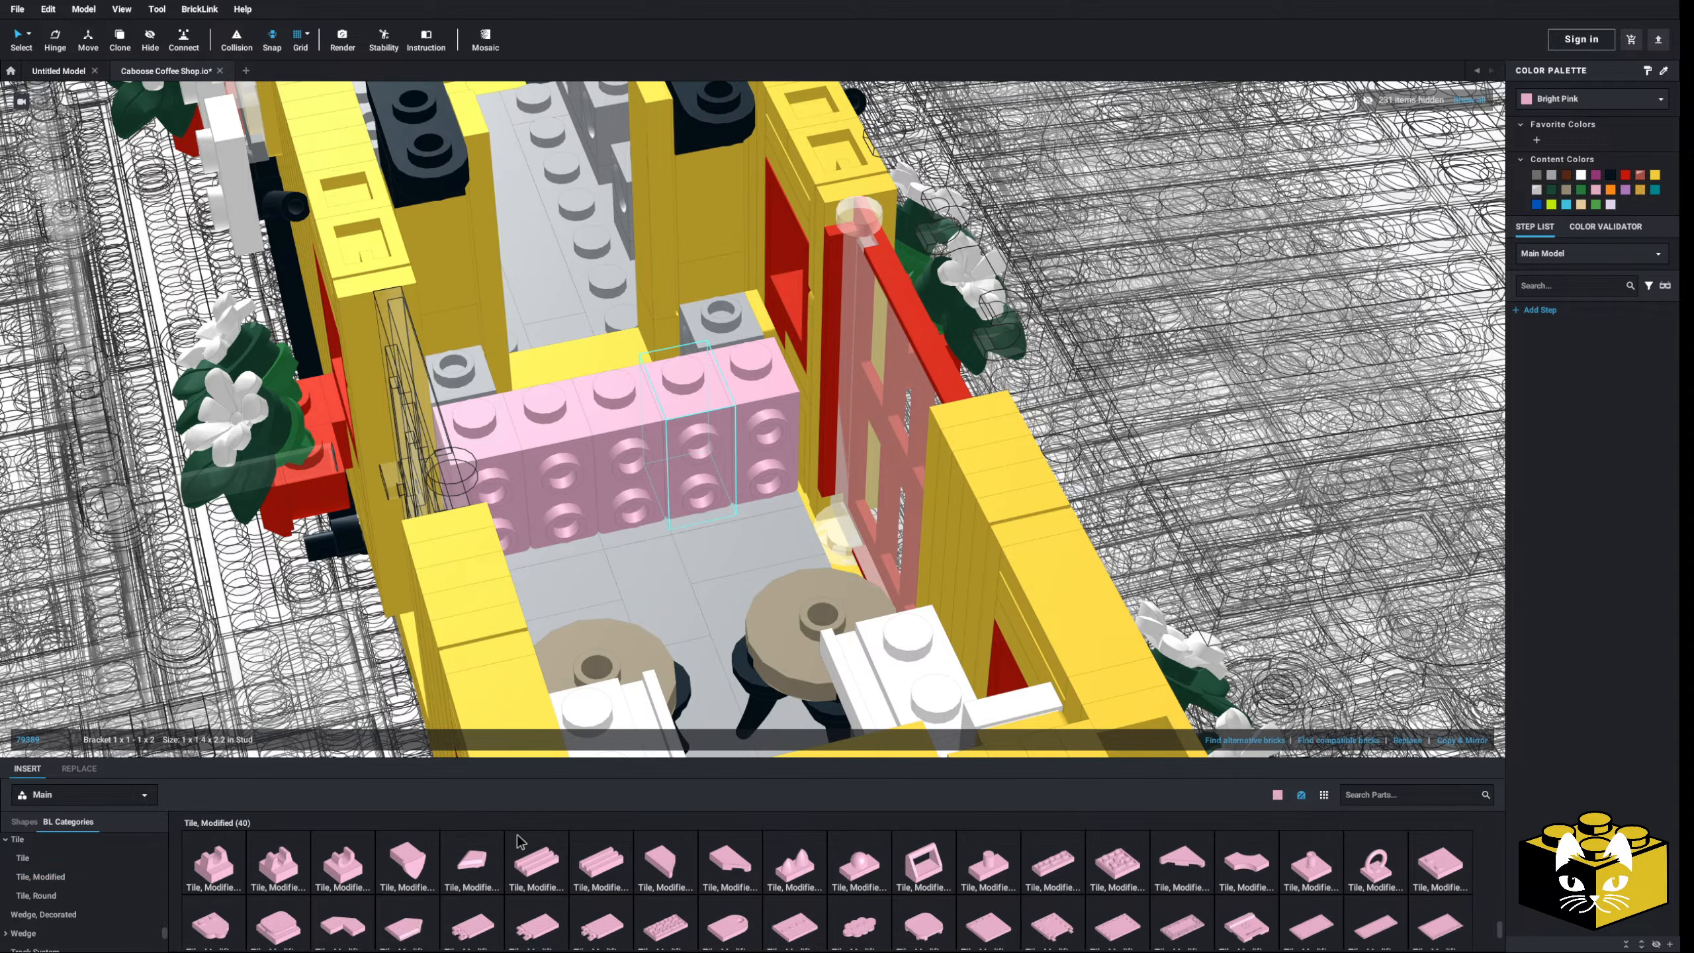
left_click(545, 867)
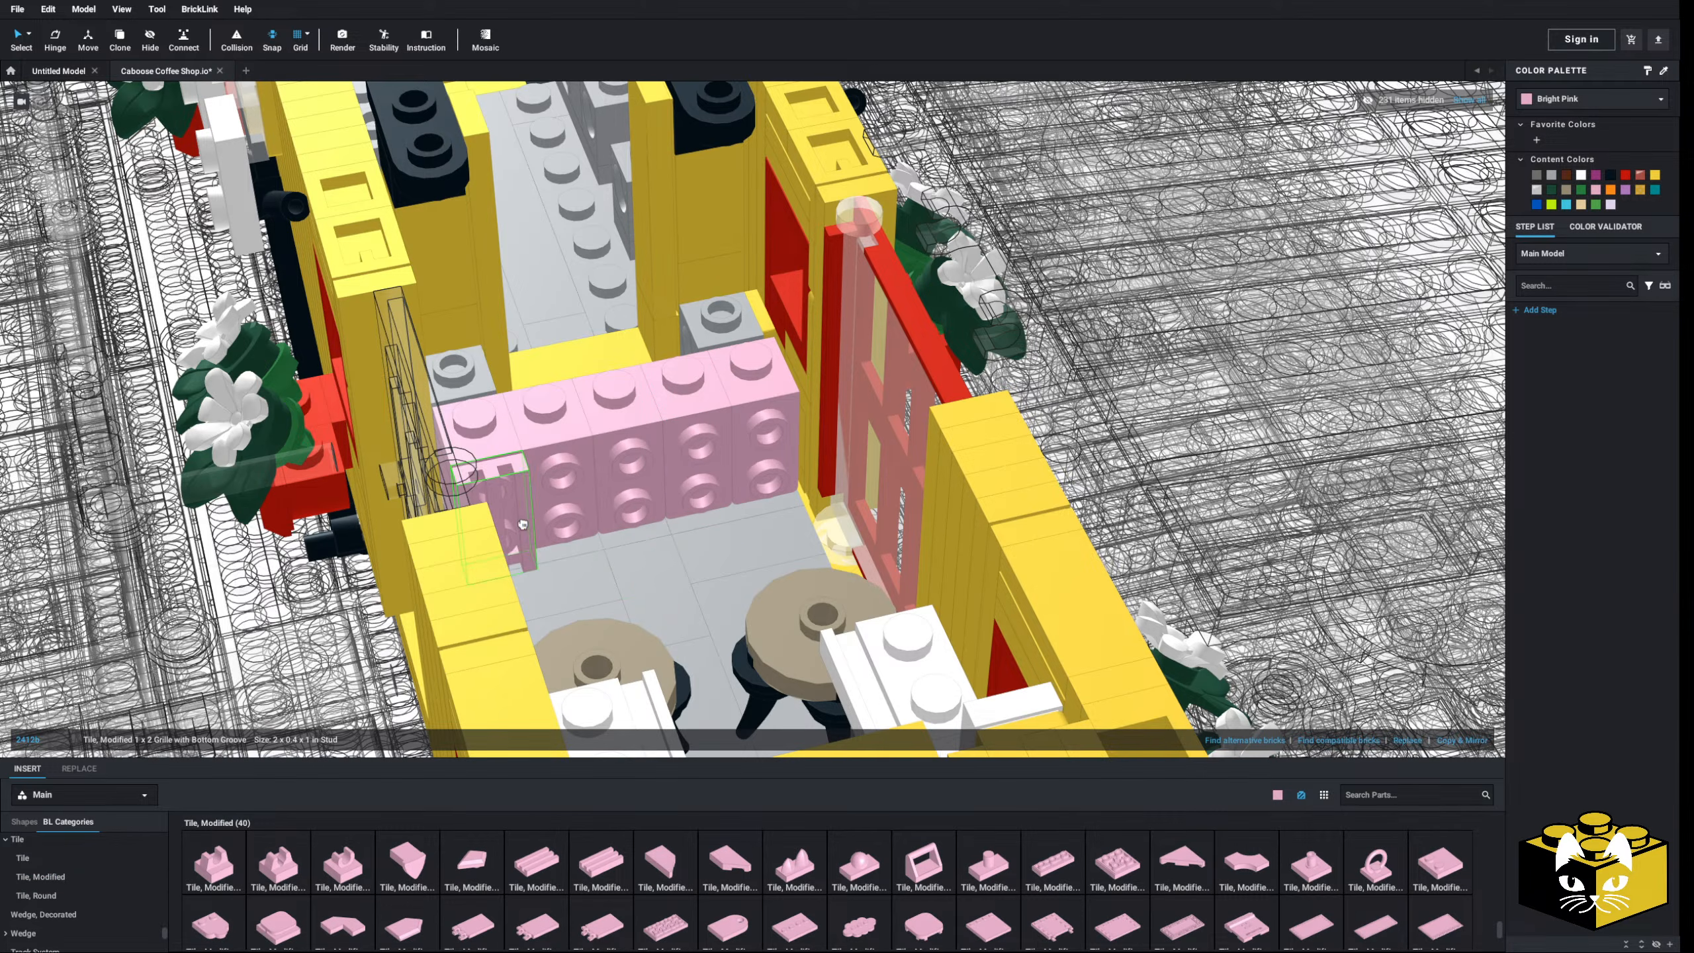
left_click(1476, 739)
left_click(1476, 739)
- Cap the counter top with pink plates, including a 2x2 on the right end
scroll(797, 570, "down", 2)
scroll(107, 894, "up", 5)
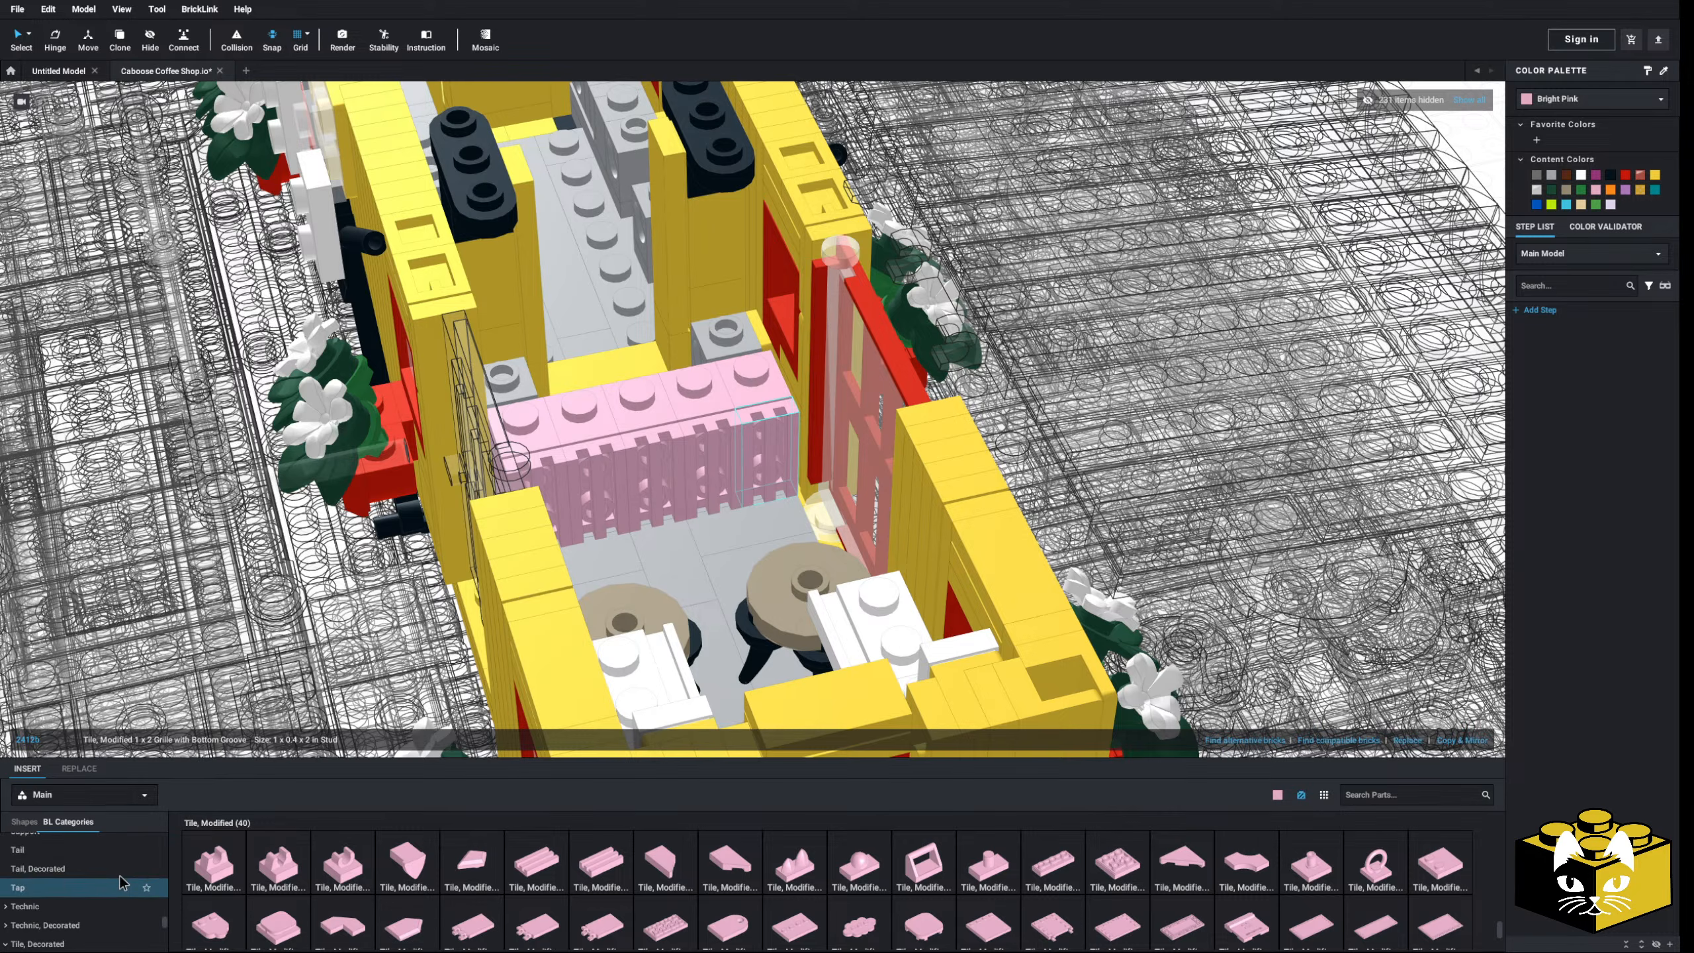
scroll(106, 895, "down", 1)
left_click(39, 901)
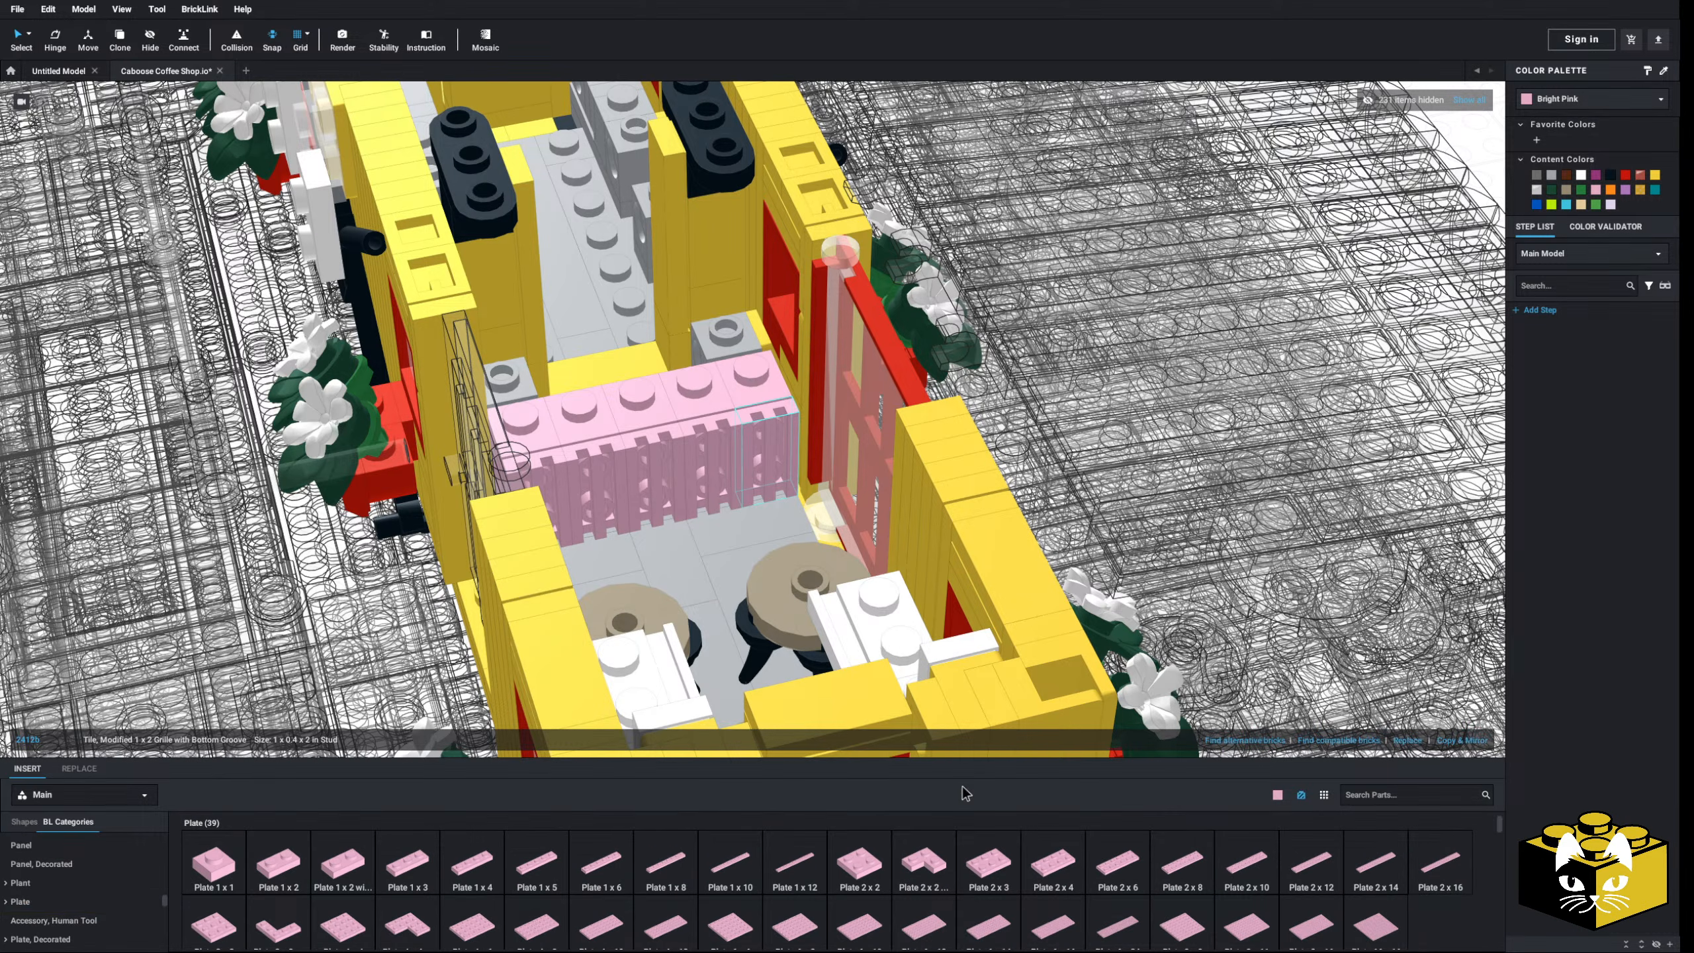
left_click_drag(989, 861, 585, 409)
left_click_drag(856, 885, 745, 387)
scroll(745, 388, "down", 8)
left_click(353, 434)
- Select all 16 connected pink counter parts and recolour them Reddish Brown
scroll(691, 412, "up", 10)
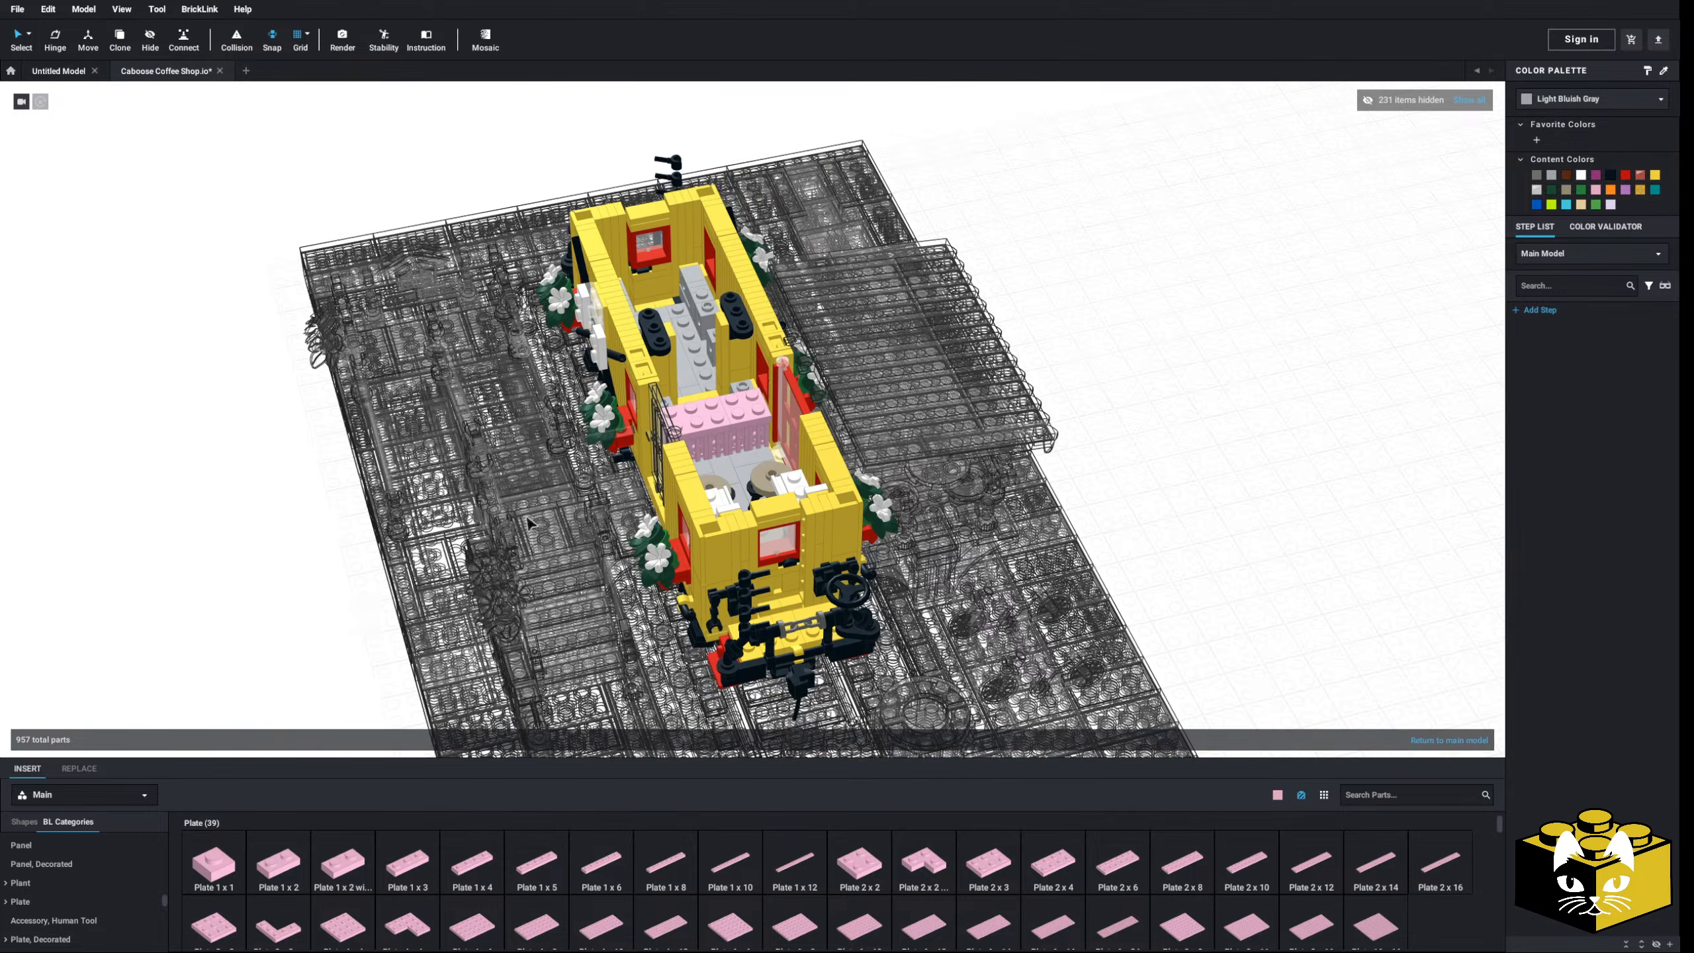
scroll(659, 524, "up", 6)
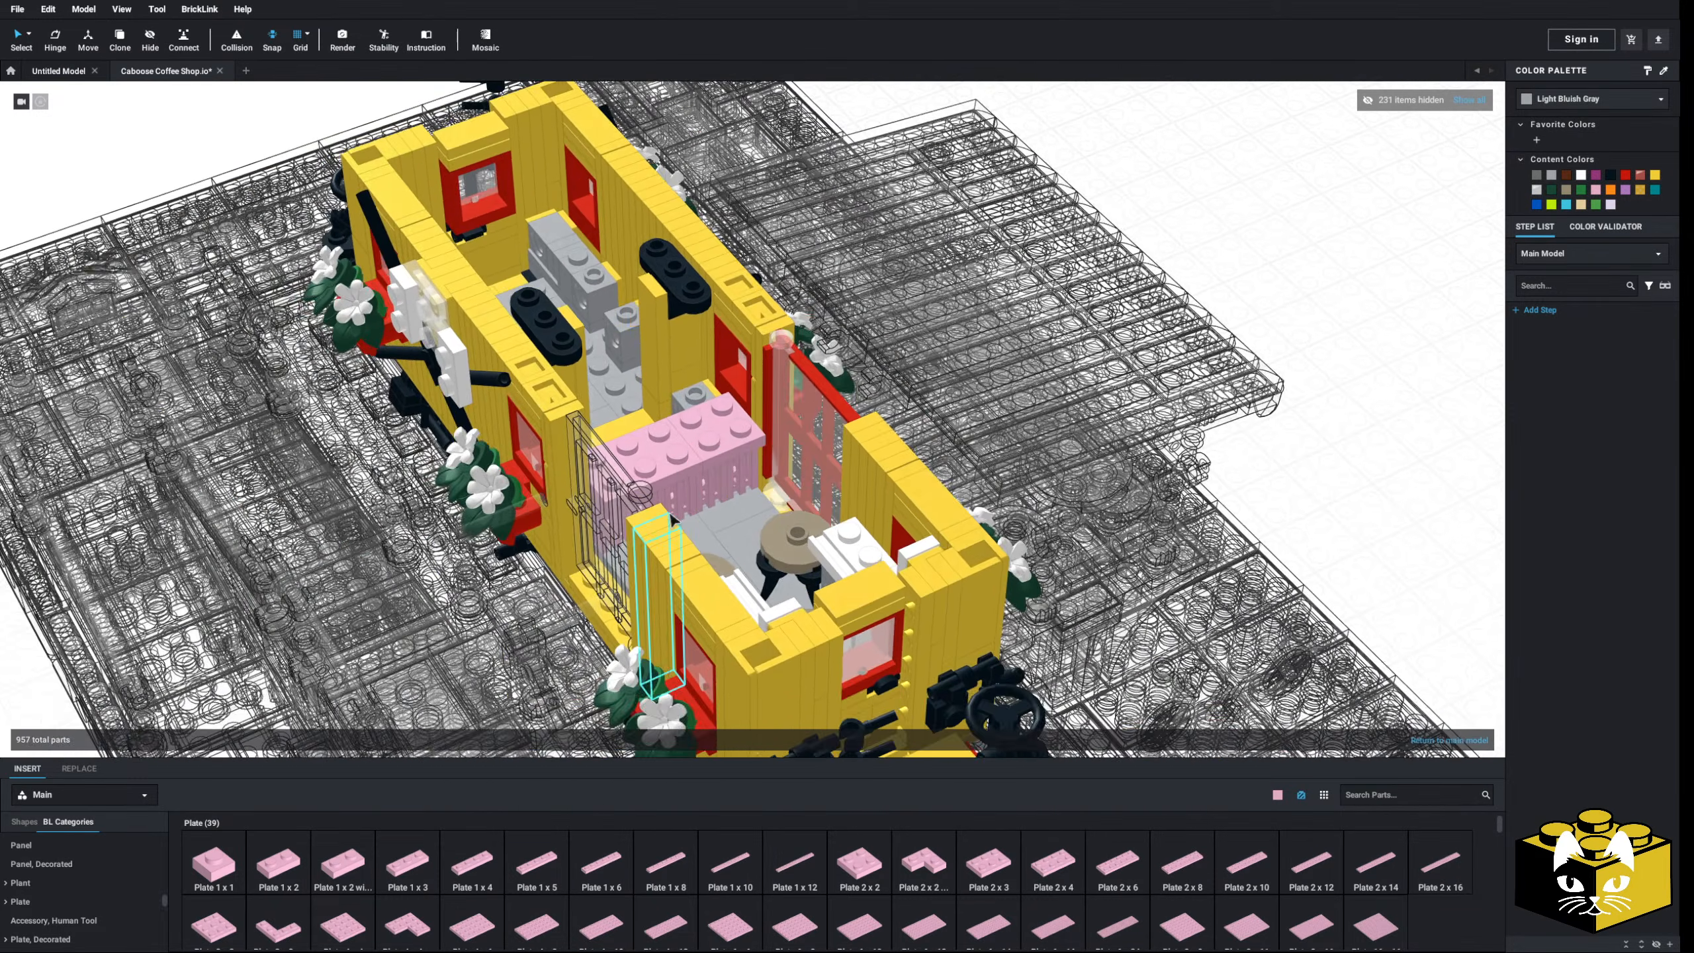
left_click(29, 36)
left_click(87, 54)
left_click(672, 481)
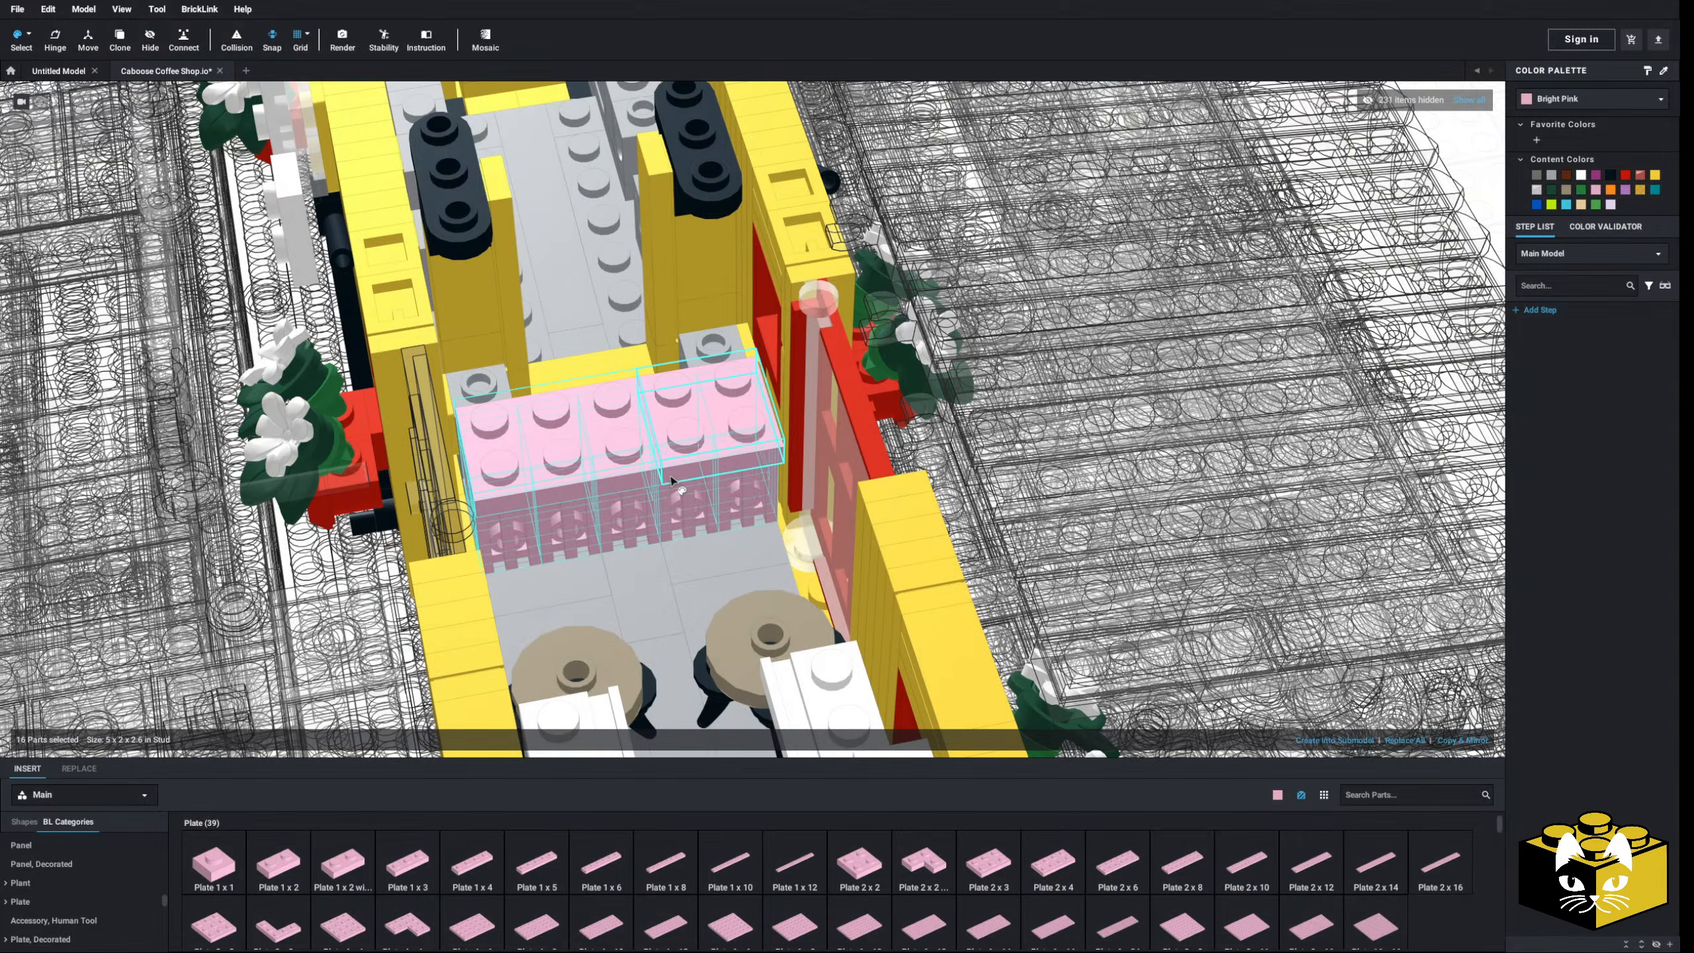
left_click(1567, 180)
scroll(806, 667, "down", 15)
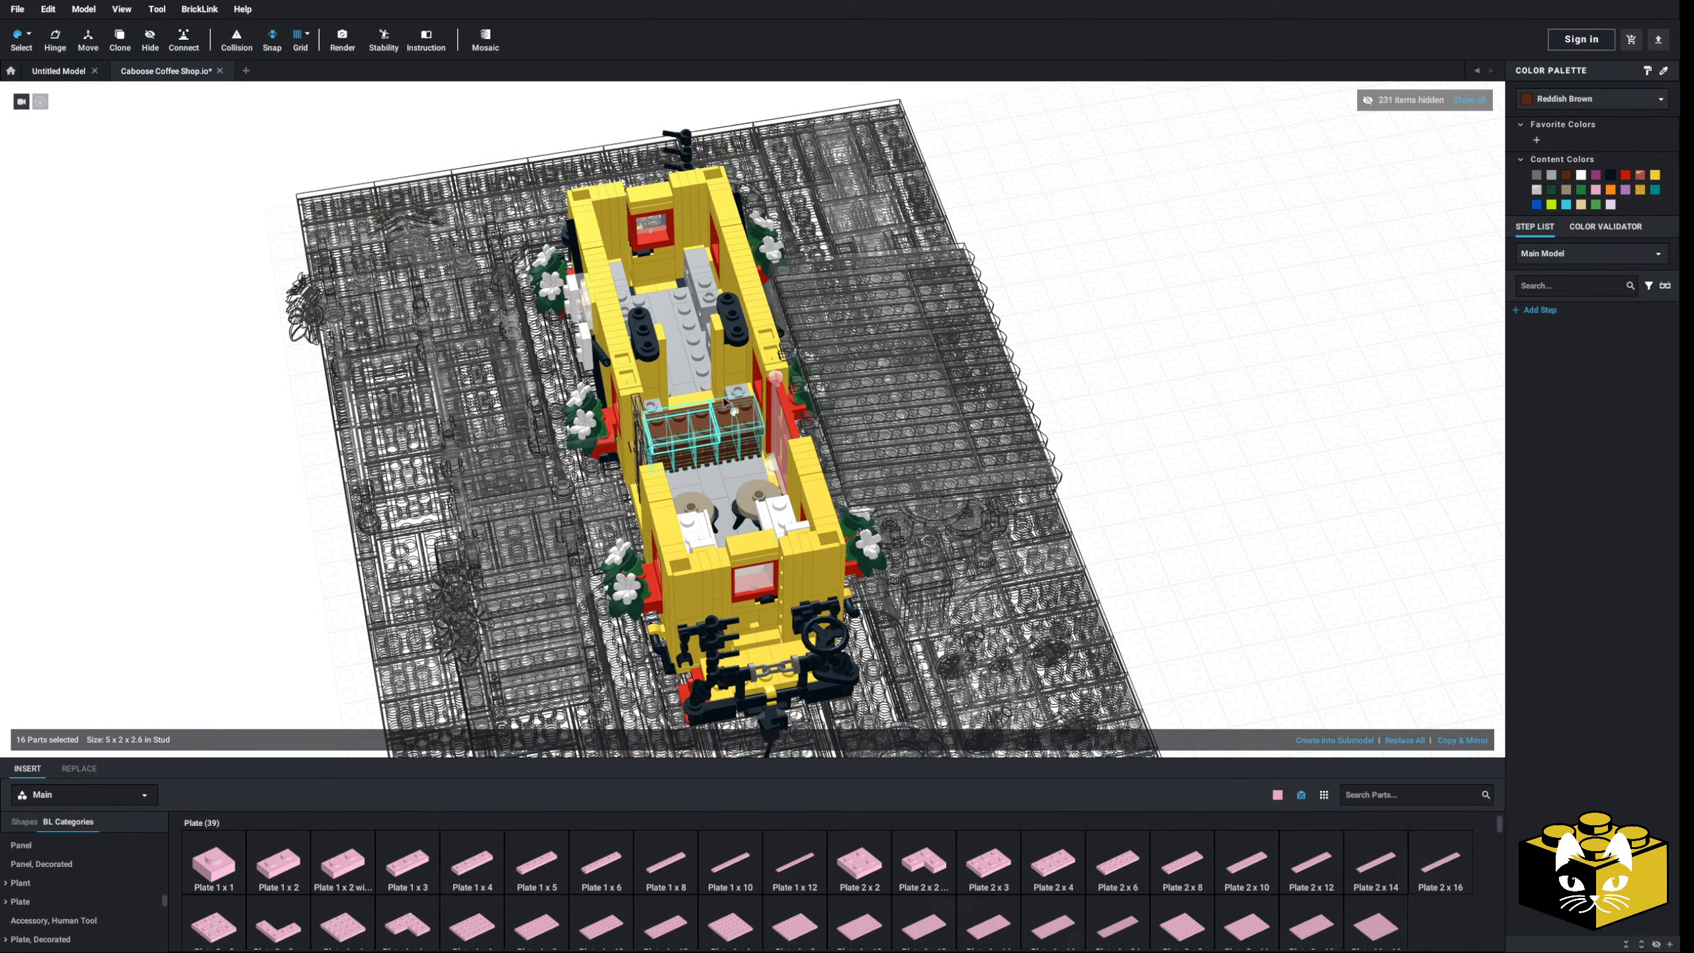
scroll(806, 667, "up", 12)
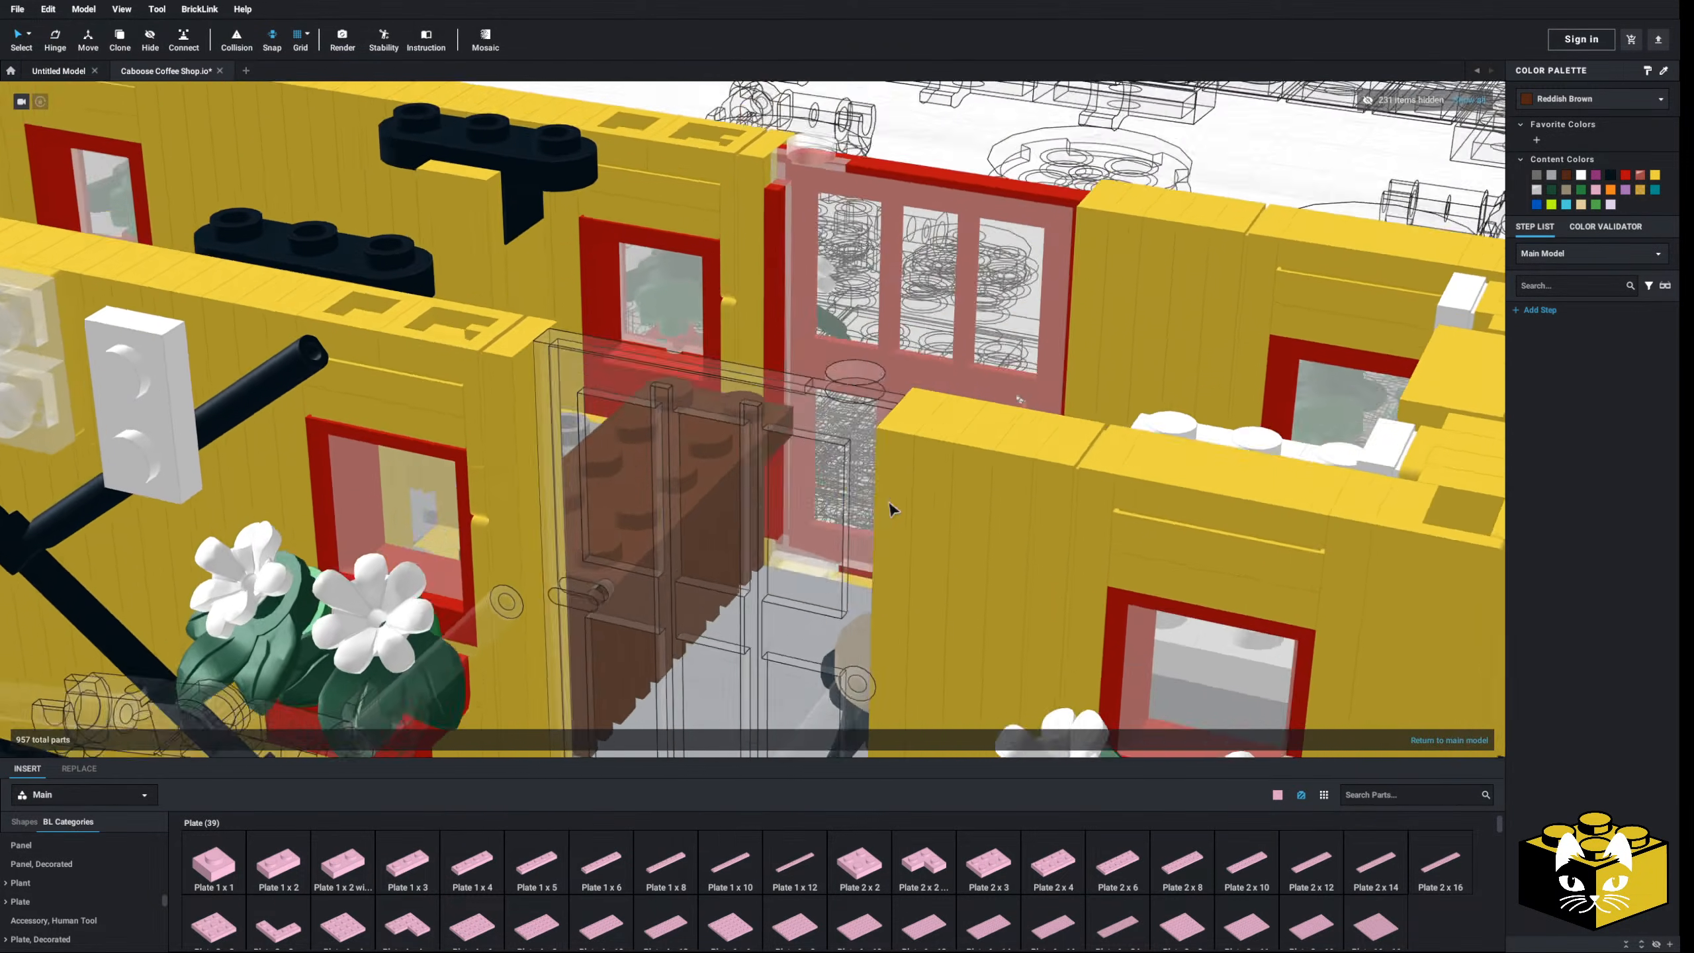
- Move the white counter top pieces one stud outward
right_click_drag(890, 502, 619, 501)
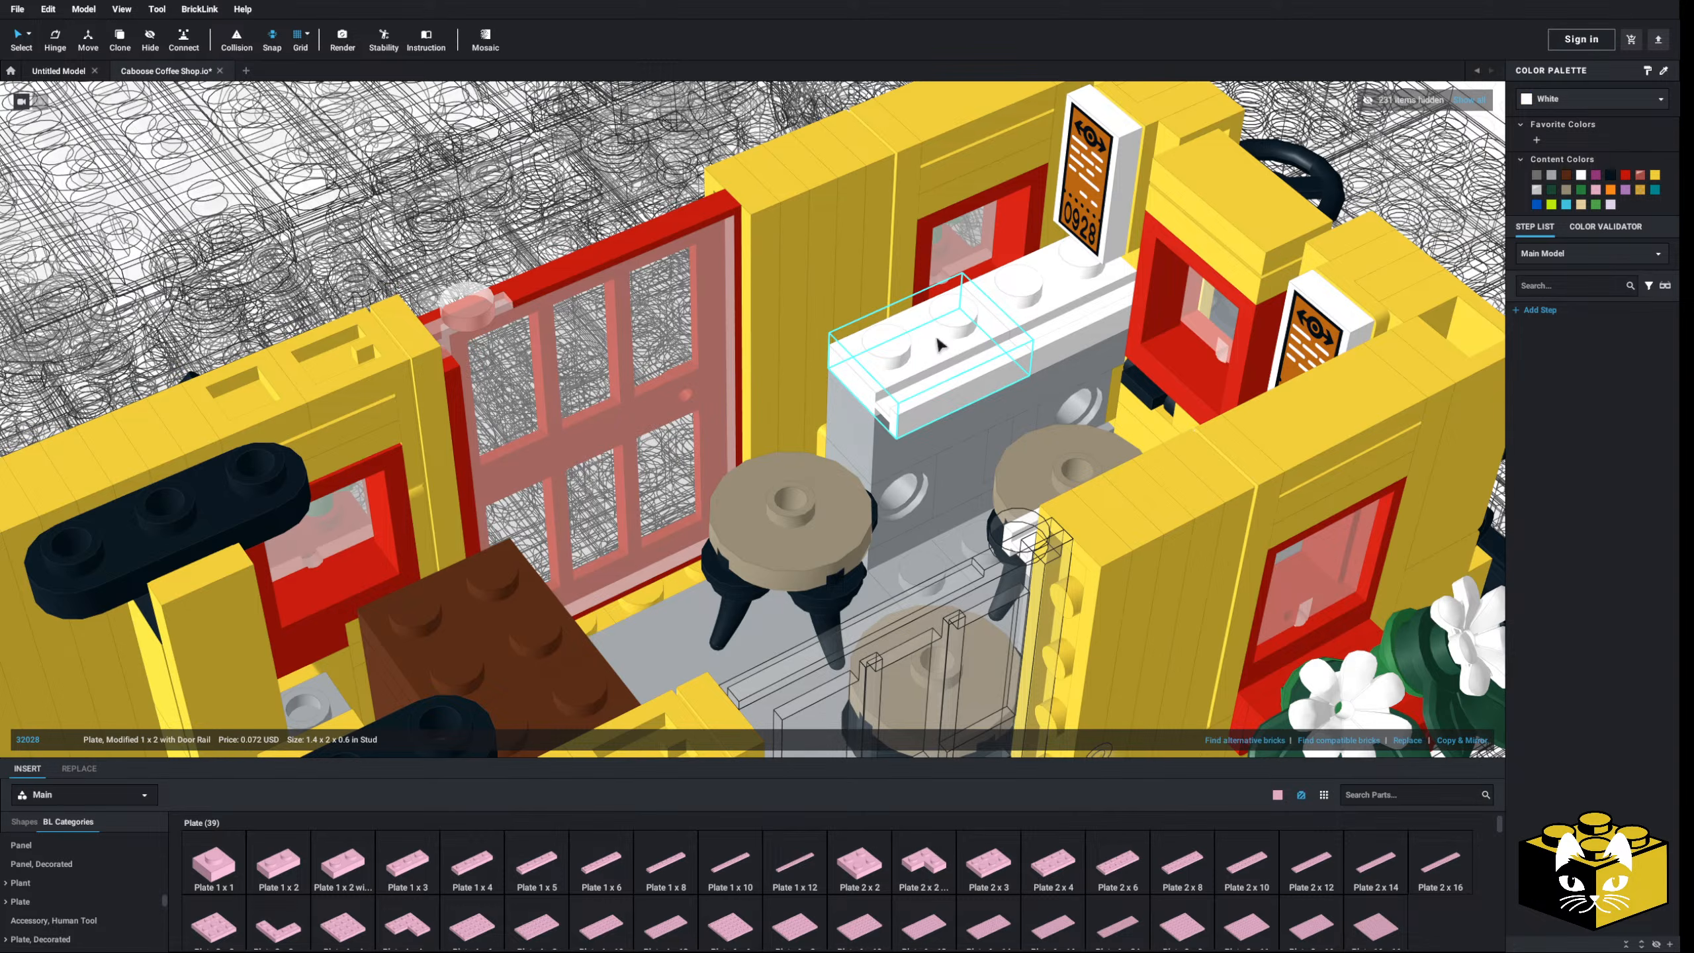
right_click_drag(1039, 309, 987, 380)
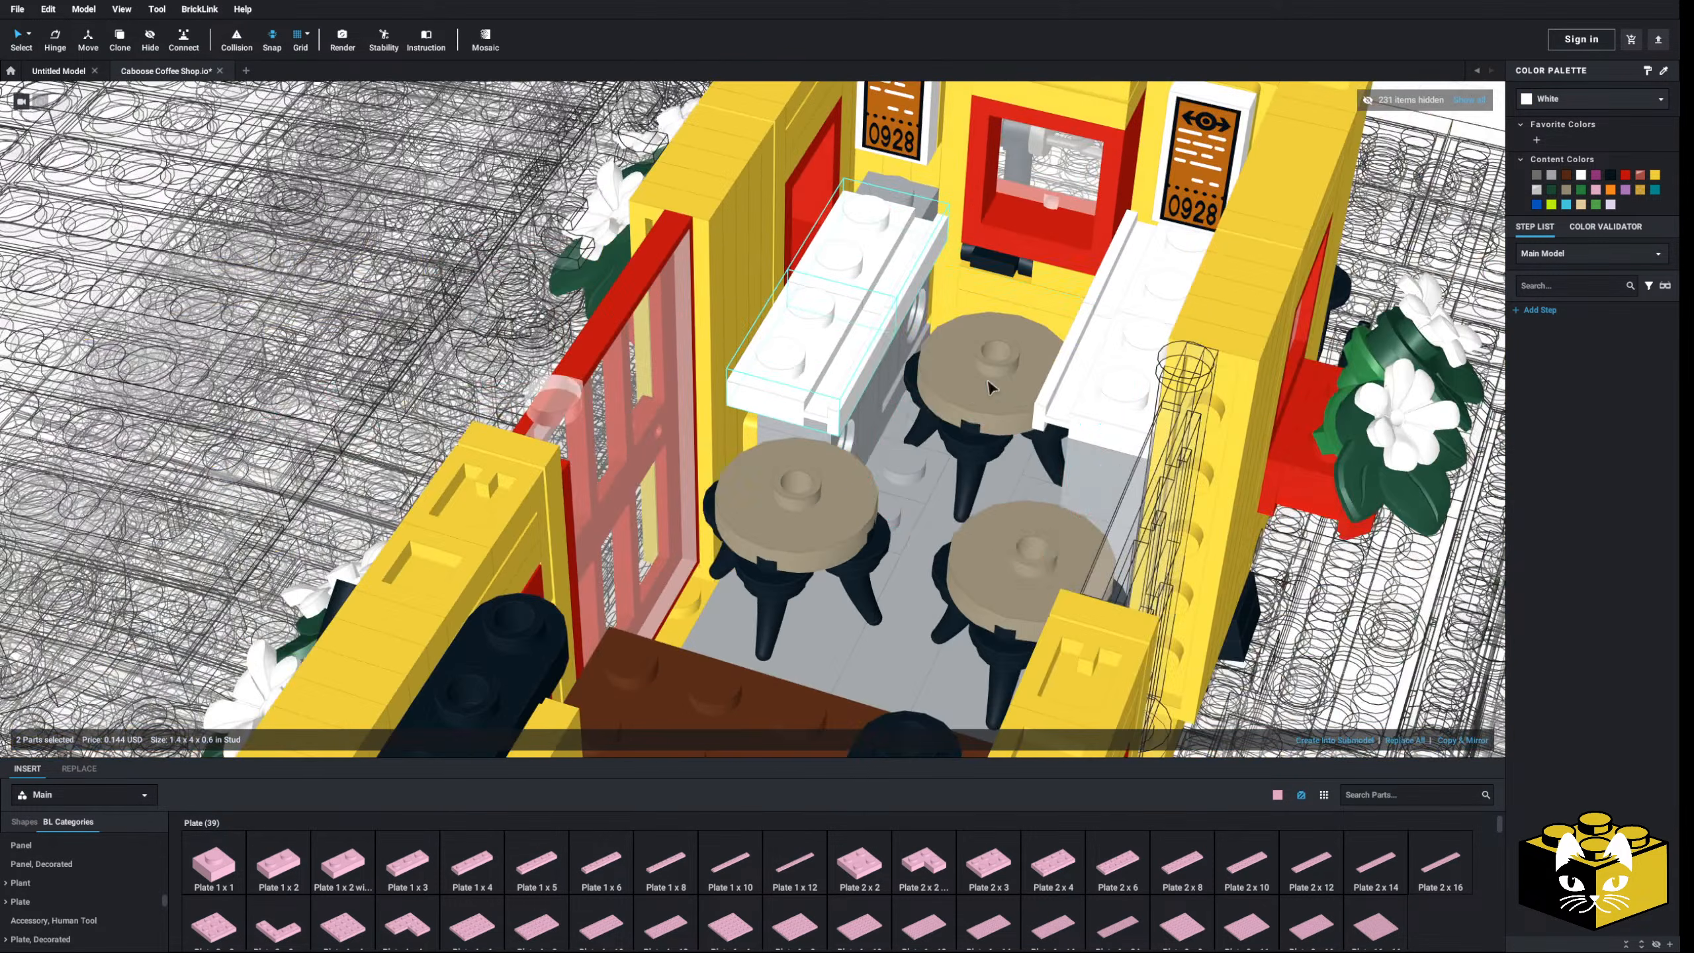
scroll(881, 429, "down", 4)
left_click(1217, 204)
scroll(785, 442, "up", 4)
right_click_drag(787, 448, 792, 375)
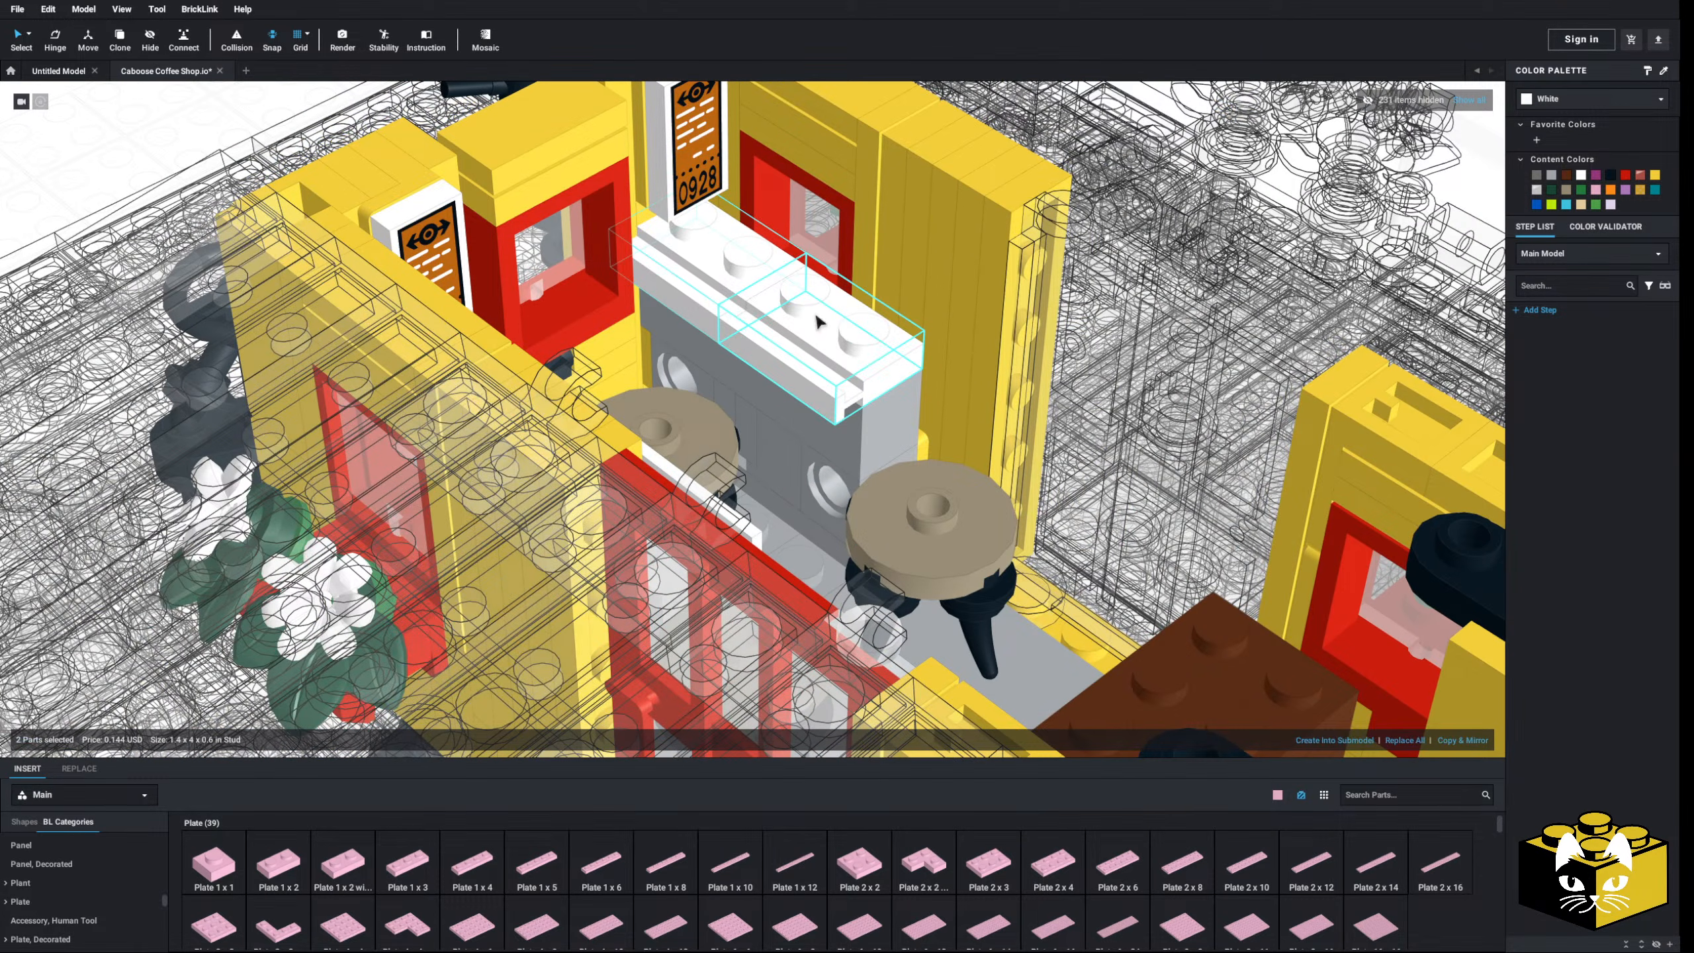
left_click_drag(817, 315, 881, 349)
right_click_drag(882, 350, 783, 392)
- Add 1x1 plates at both counters' ends and colour them White
scroll(842, 208, "down", 3)
scroll(747, 401, "up", 3)
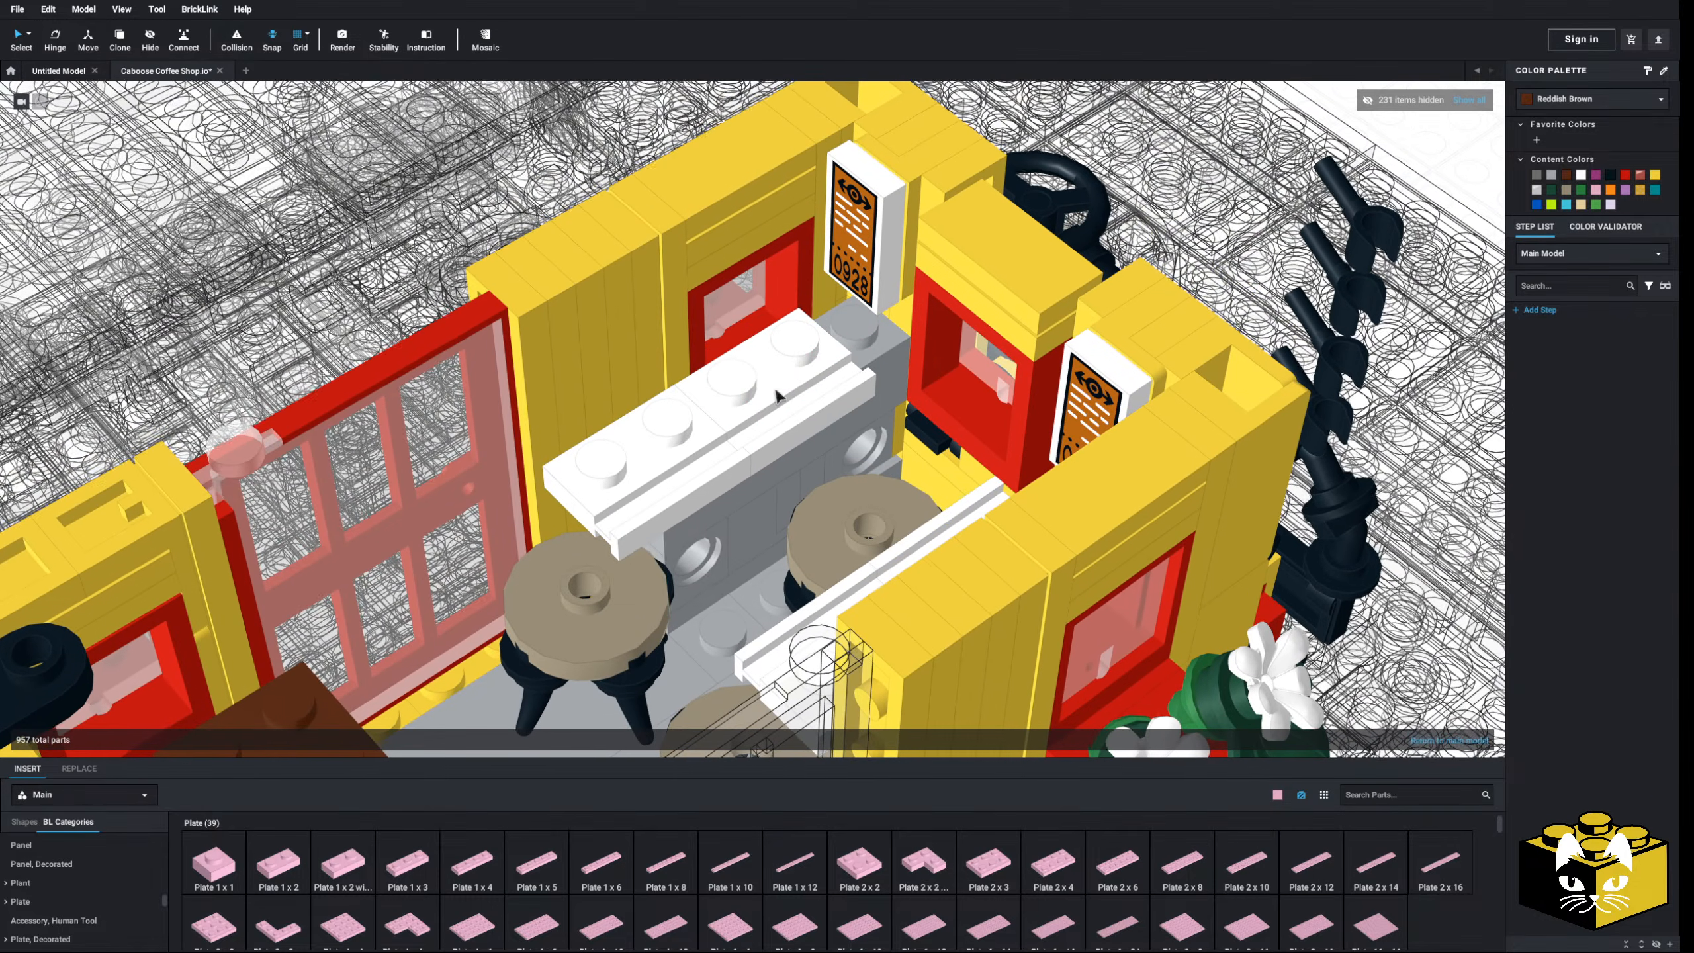
left_click_drag(224, 857, 859, 332)
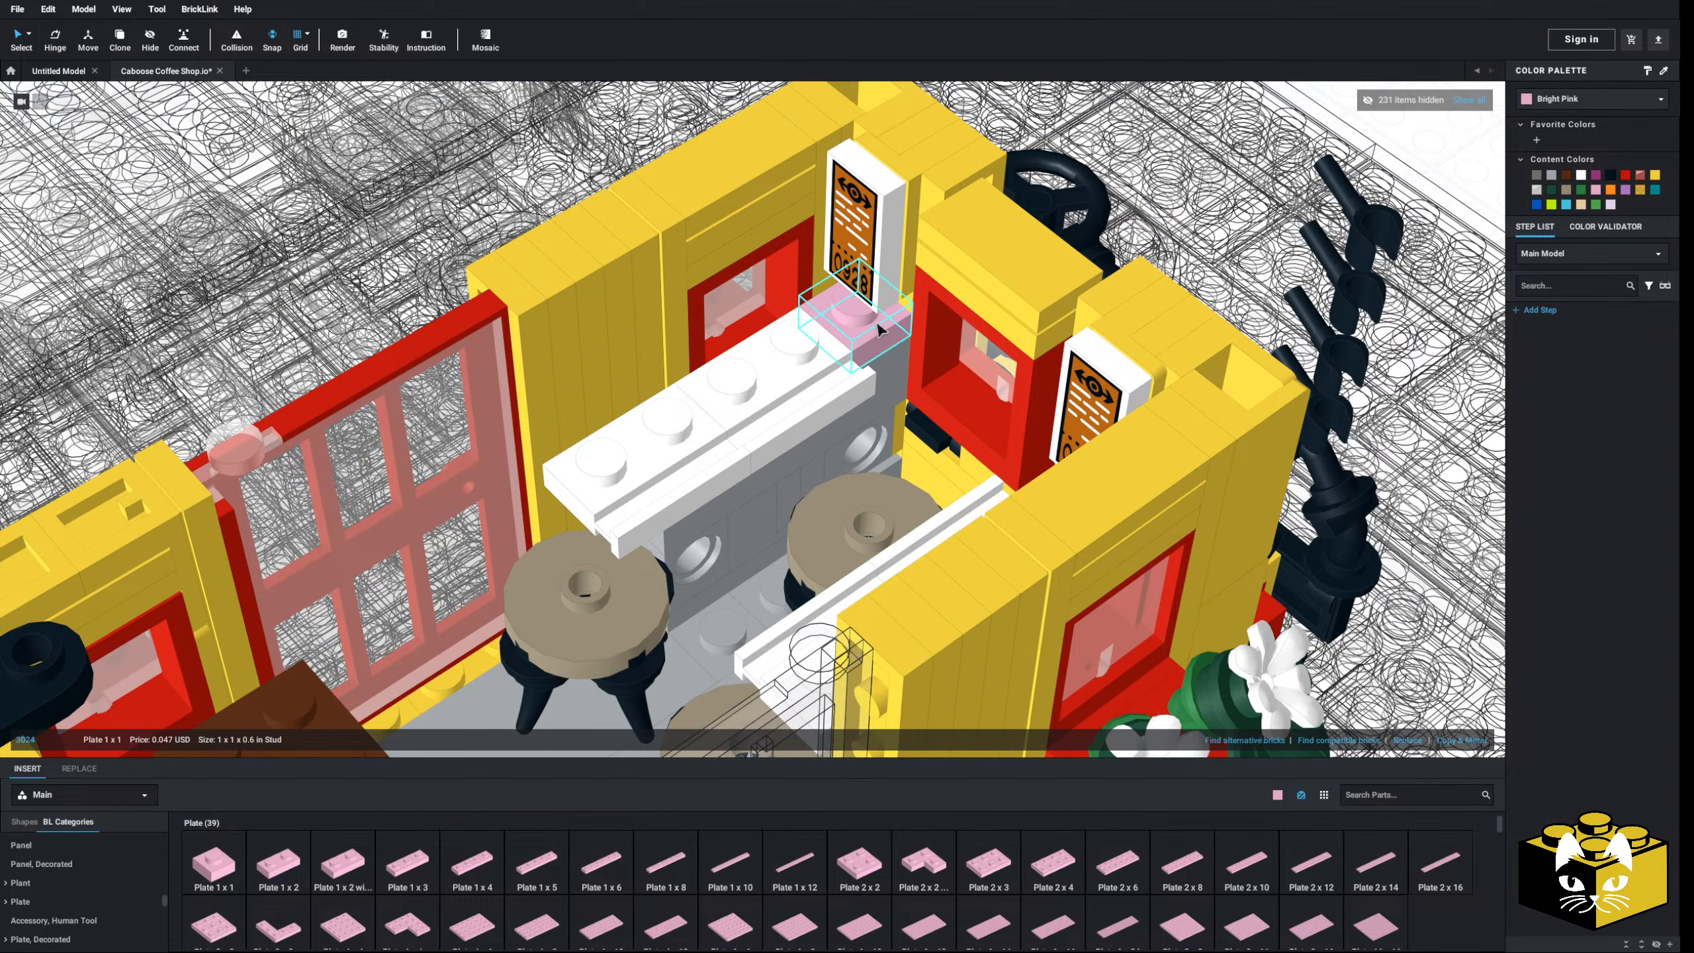
right_click_drag(860, 337, 934, 427)
left_click_drag(932, 439, 1011, 262)
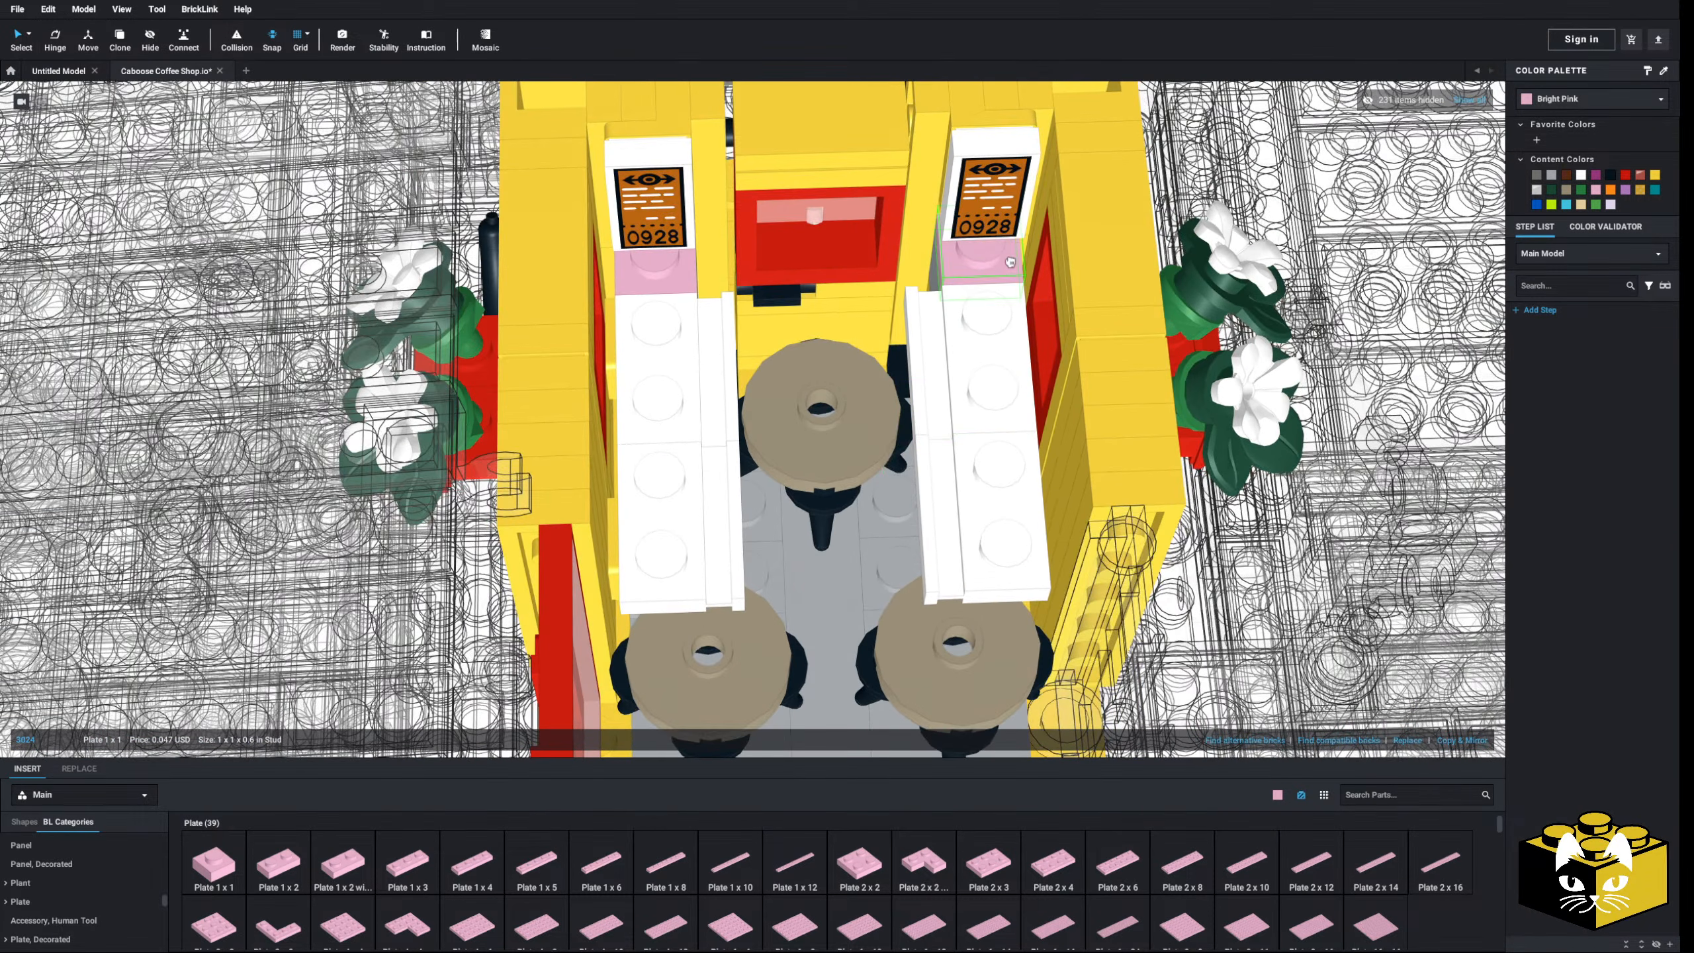
left_click(1582, 179)
scroll(873, 574, "down", 4)
- Orbit around the caboose to inspect the finished reddish brown counter
right_click_drag(877, 570, 705, 561)
scroll(705, 561, "down", 2)
middle_click_drag(706, 562, 797, 569)
scroll(797, 570, "up", 4)
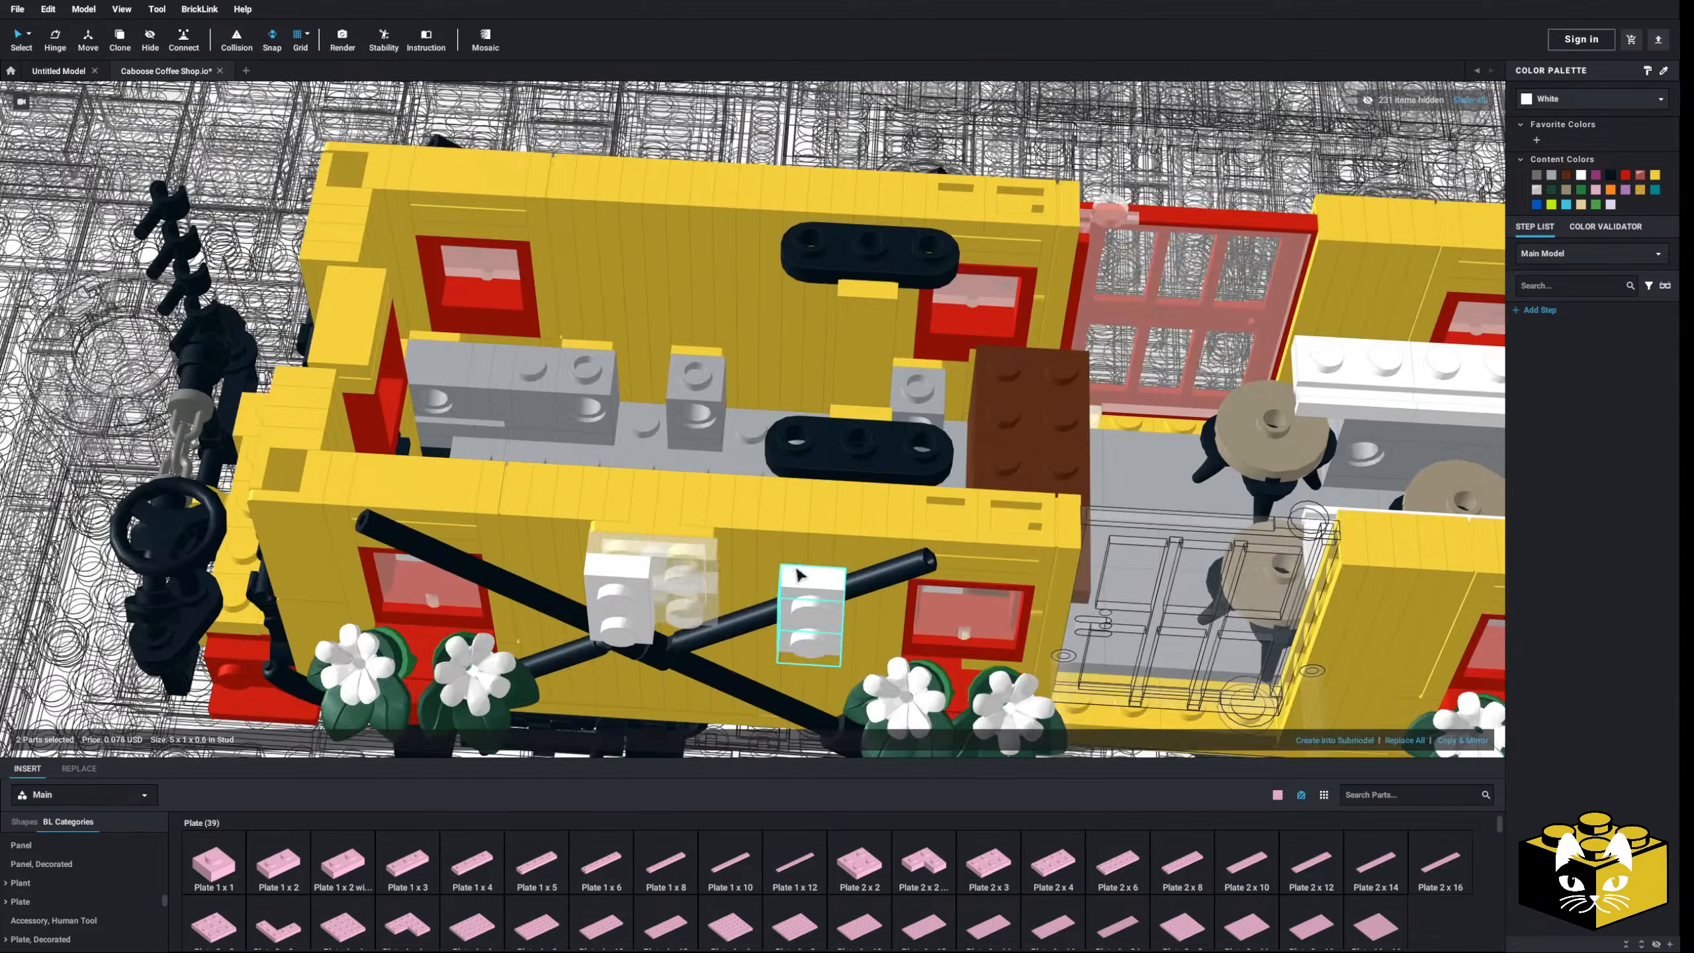
right_click_drag(797, 569, 687, 564)
scroll(784, 561, "up", 4)
middle_click_drag(784, 561, 737, 551)
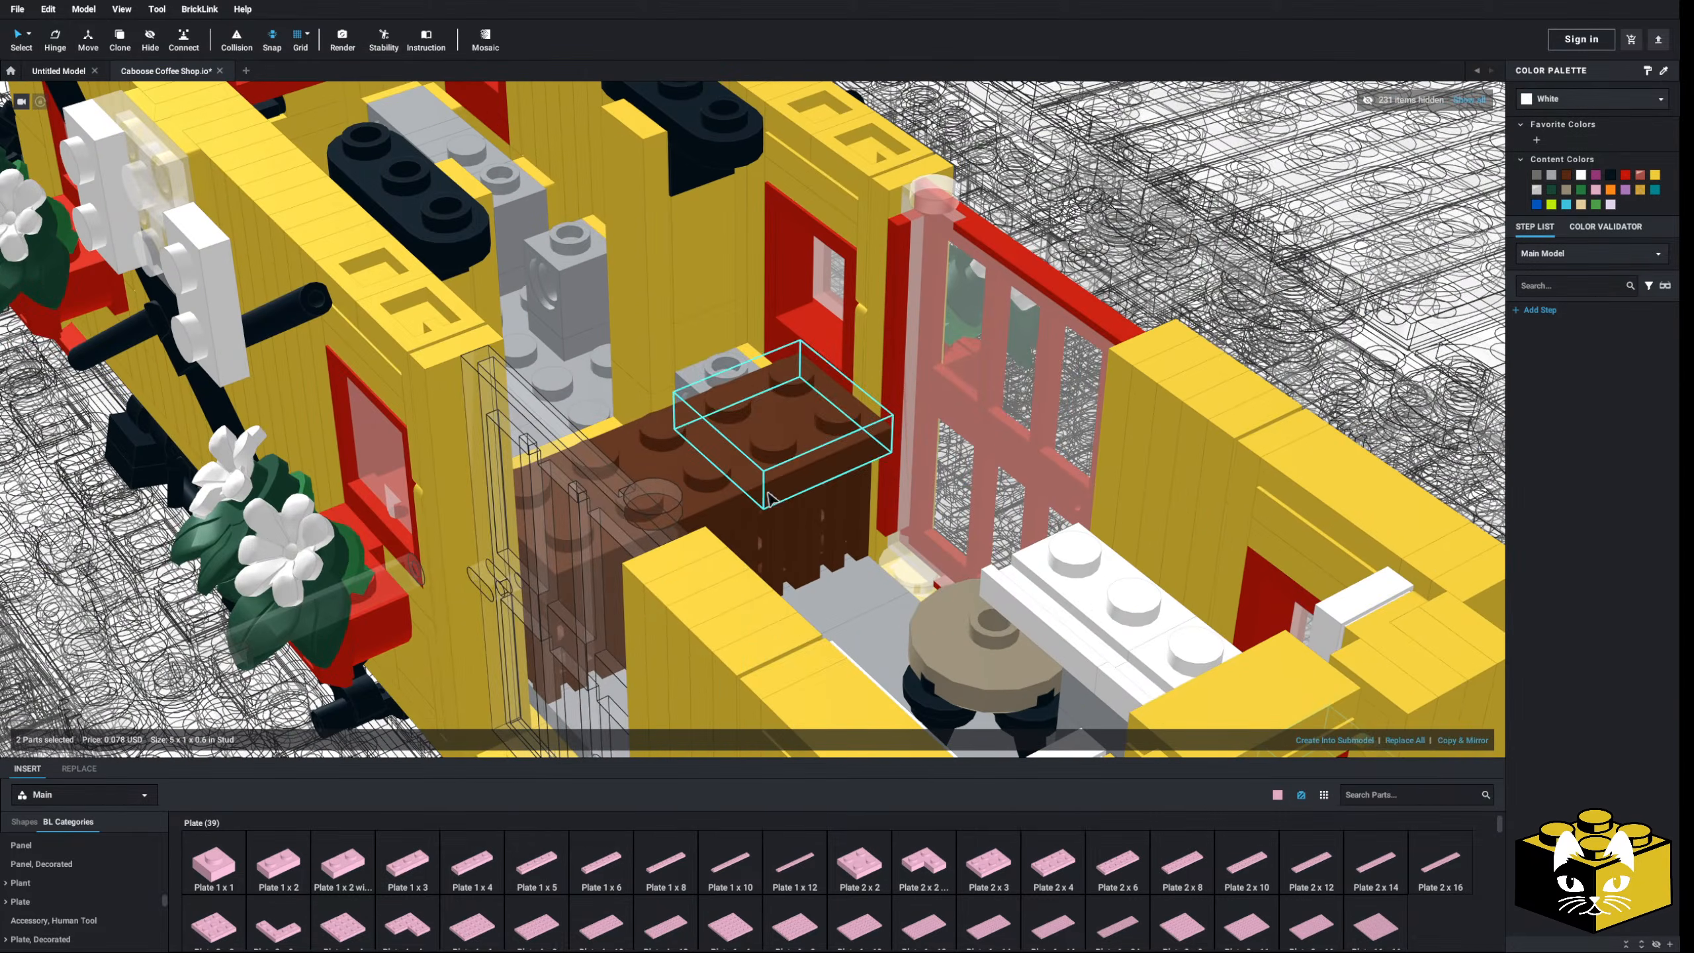
right_click_drag(768, 497, 758, 531)
right_click_drag(768, 517, 842, 482)
scroll(747, 523, "up", 6)
scroll(734, 524, "down", 5)
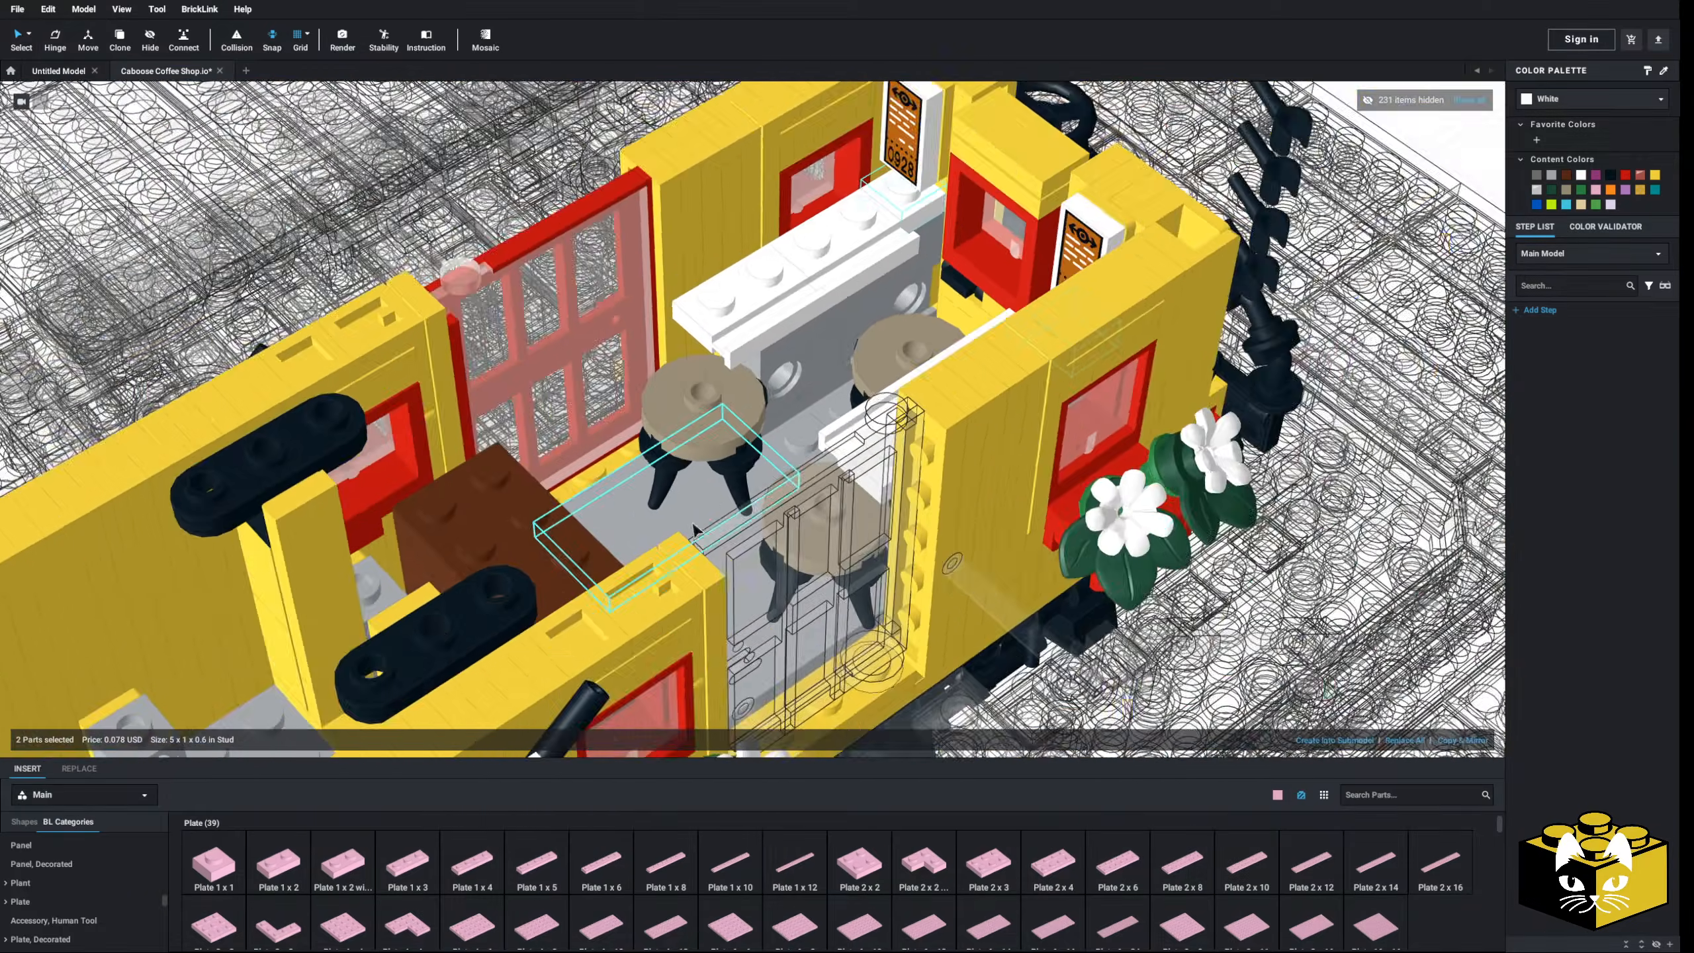
scroll(667, 561, "up", 4)
- Select the grey counter parts, including the white 1x4 plate, and recolour them Reddish Brown
right_click_drag(610, 580, 648, 571)
left_click(621, 597)
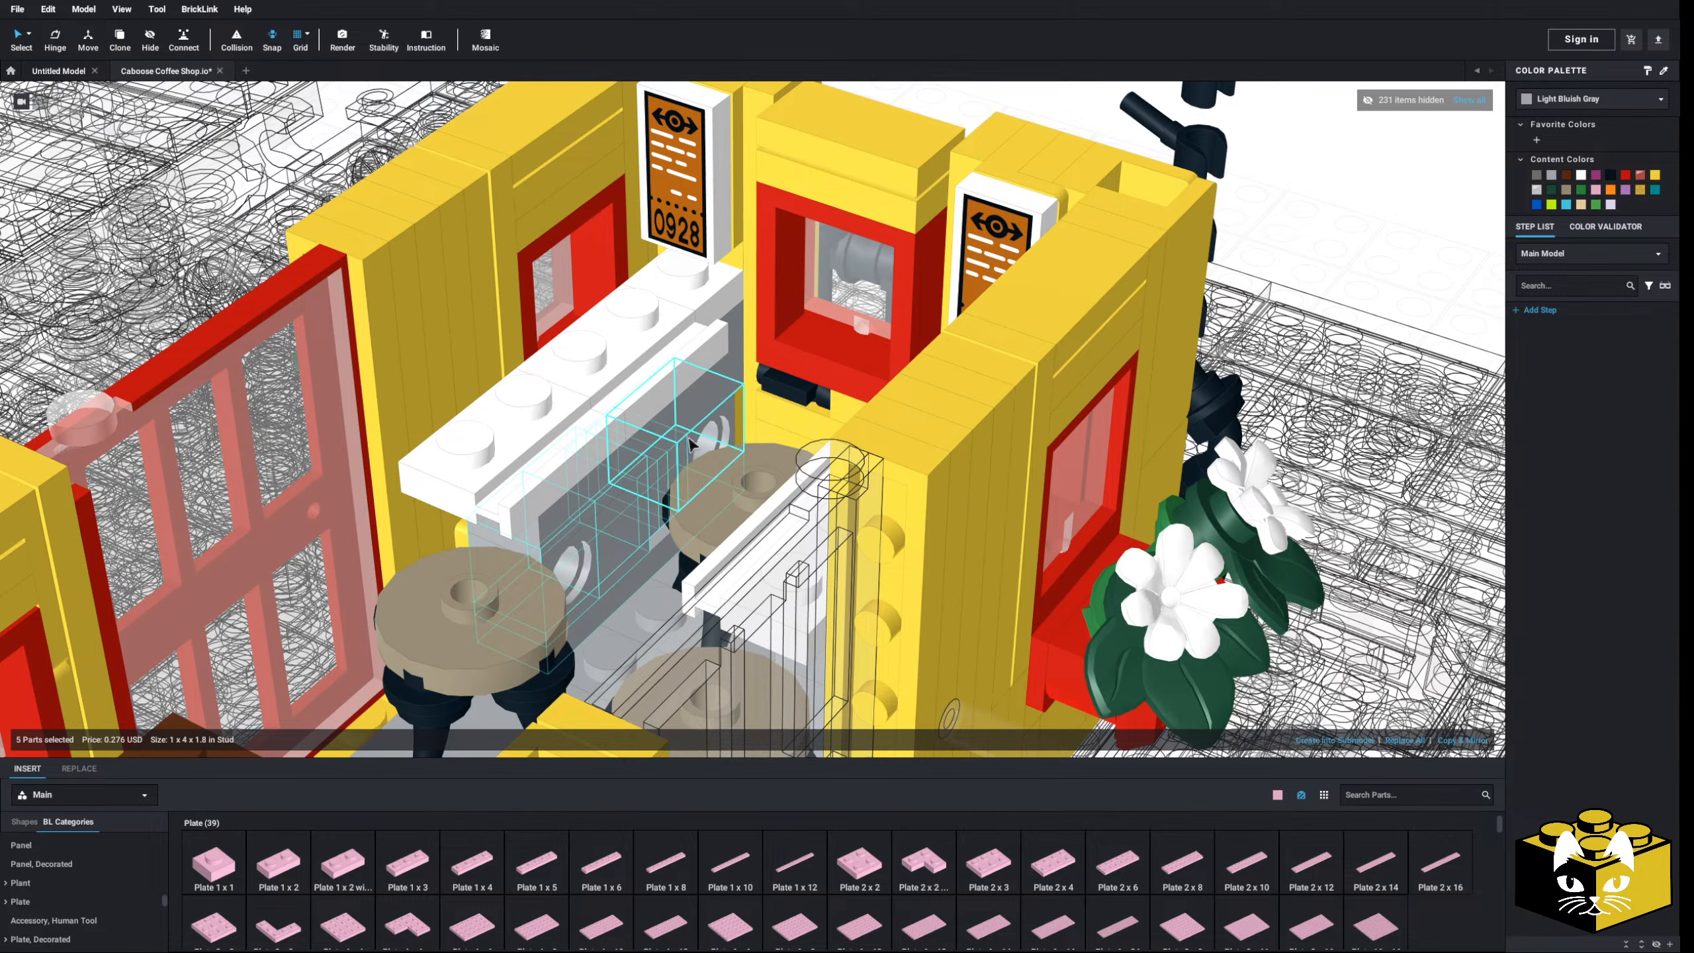
left_click(690, 438, "ctrl")
right_click_drag(690, 429, 742, 434)
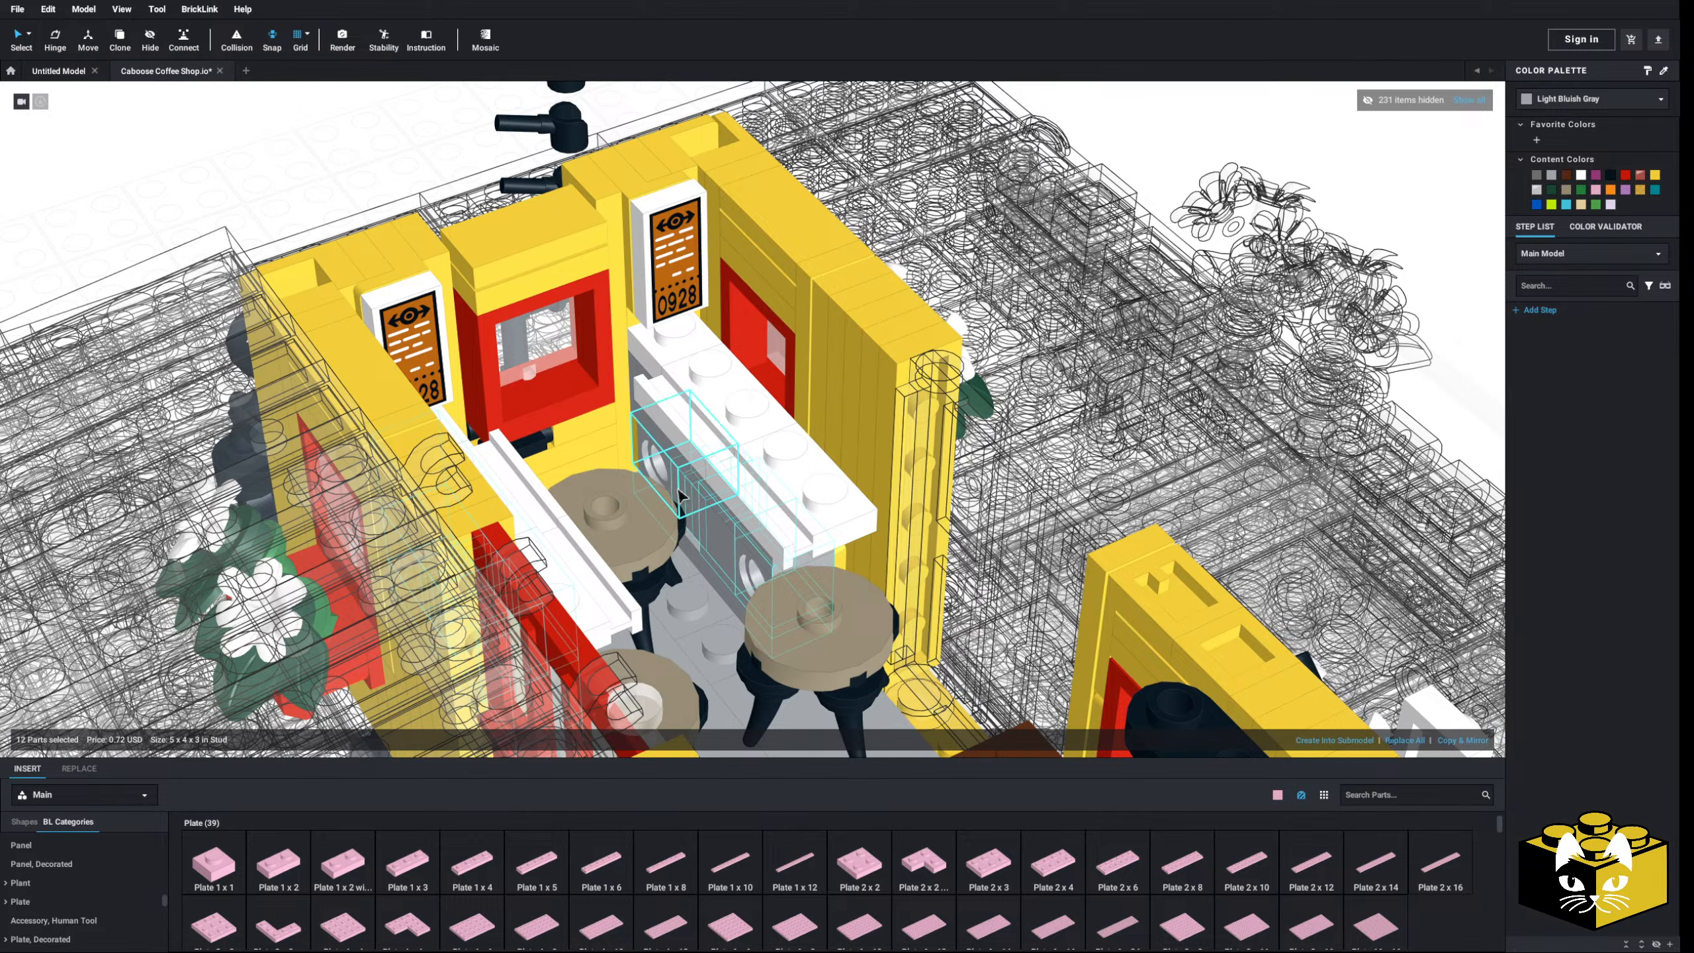
left_click(687, 484, "ctrl")
left_click(1566, 176)
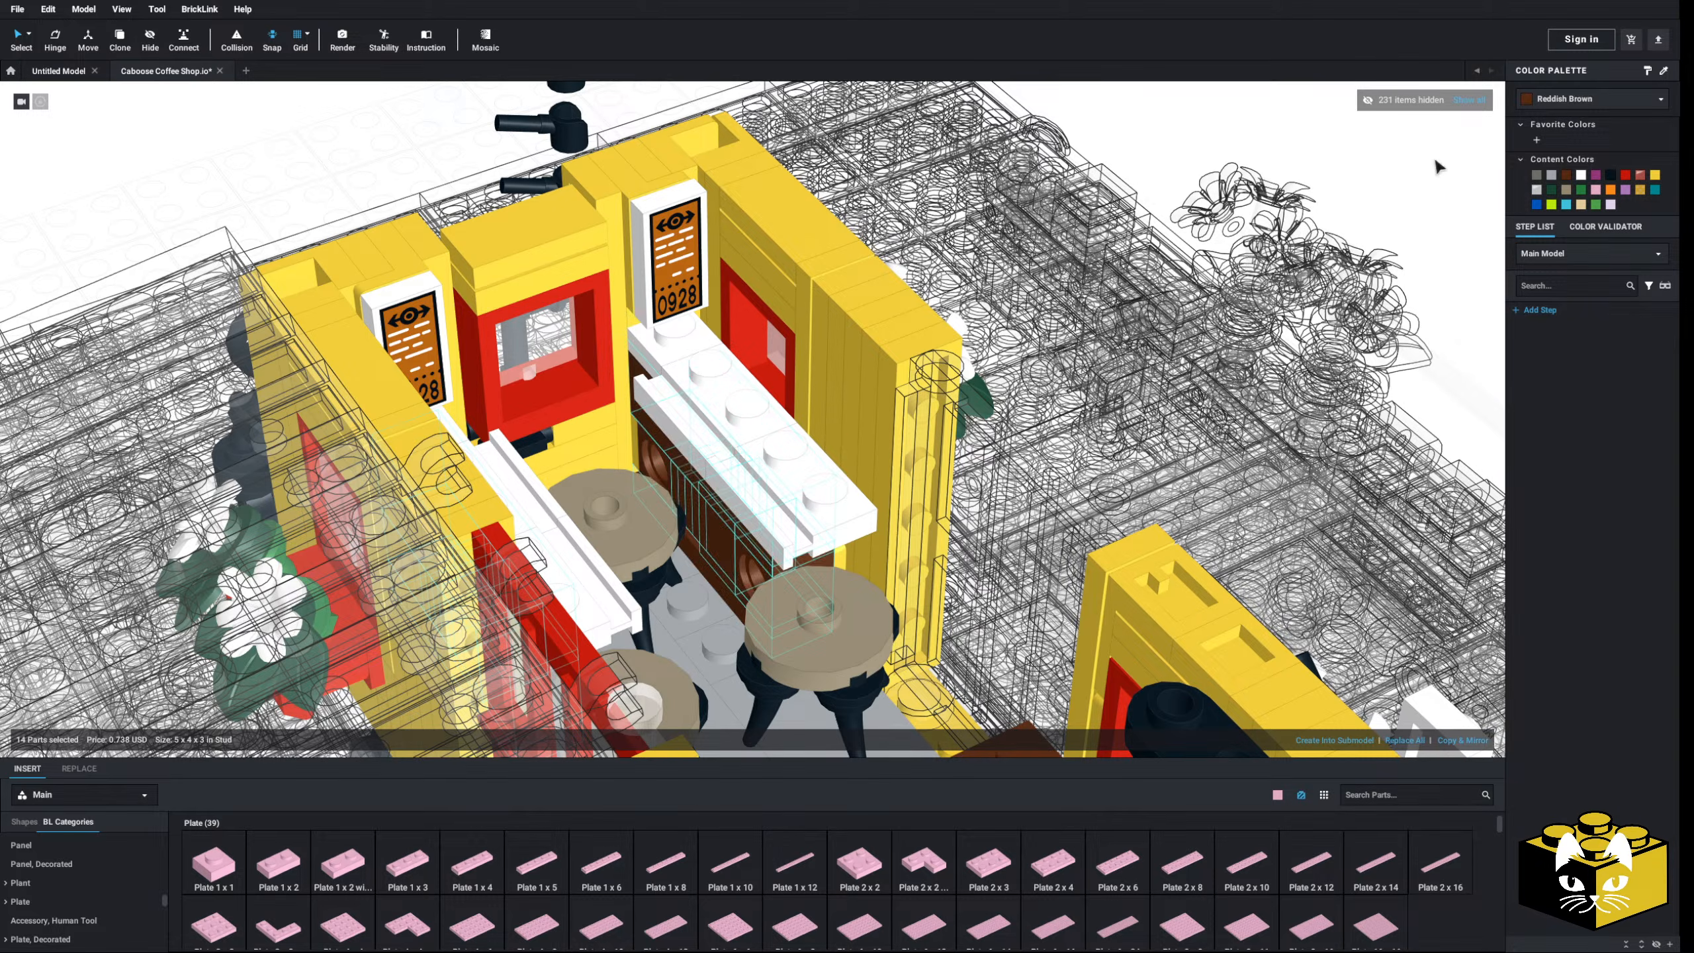
left_click(1332, 154)
- Orbit to the other side of the counter and begin a parts search for a register
right_click_drag(759, 395, 728, 446)
scroll(737, 392, "down", 10)
scroll(726, 429, "up", 5)
scroll(727, 447, "up", 3)
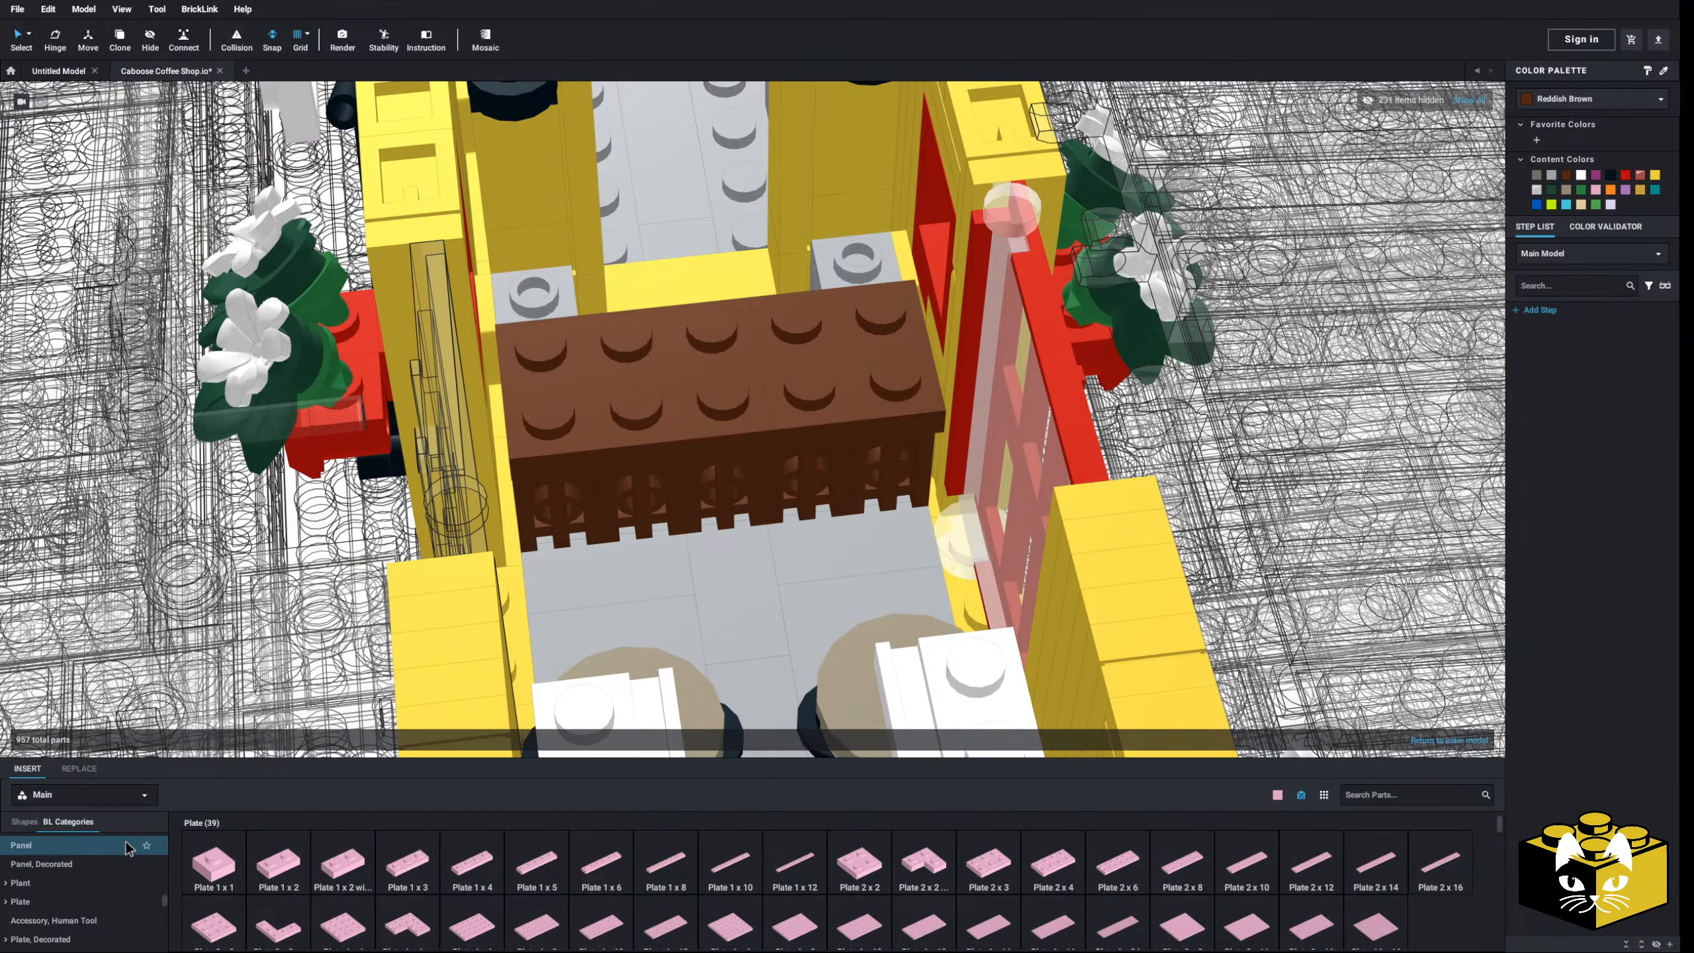
left_click(1435, 799)
- Search 'regis' and drop the Slope 45 2x2 with Cash Register onto the brown counter
type("register")
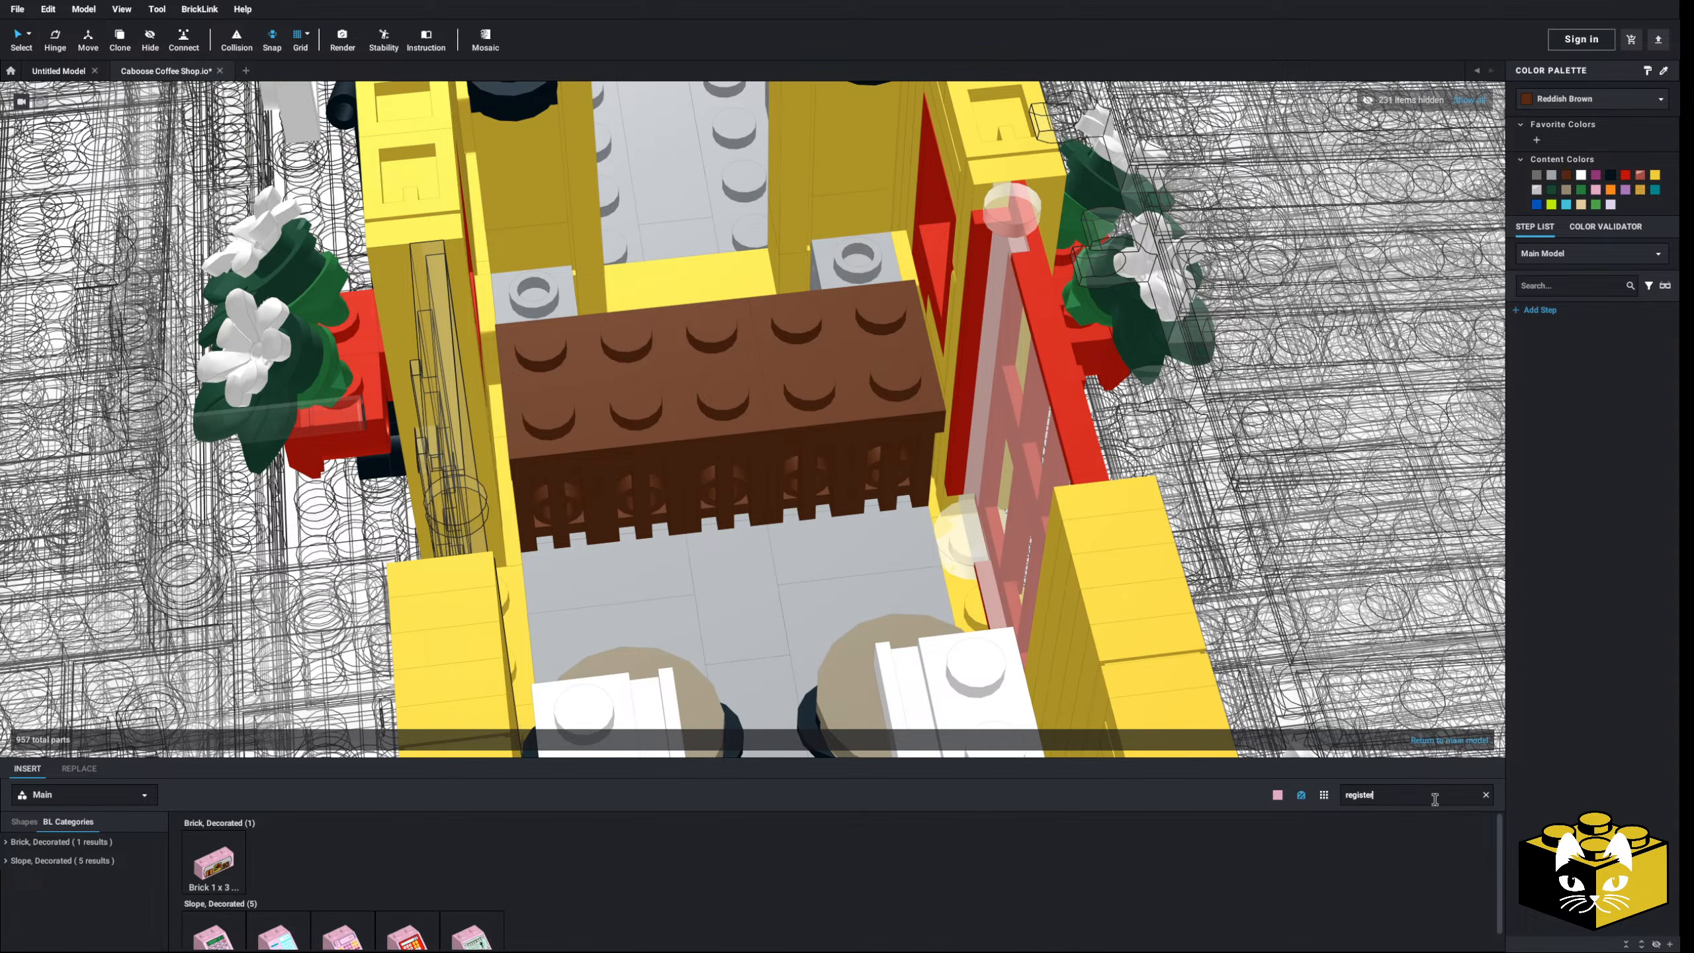
scroll(612, 869, "down", 1)
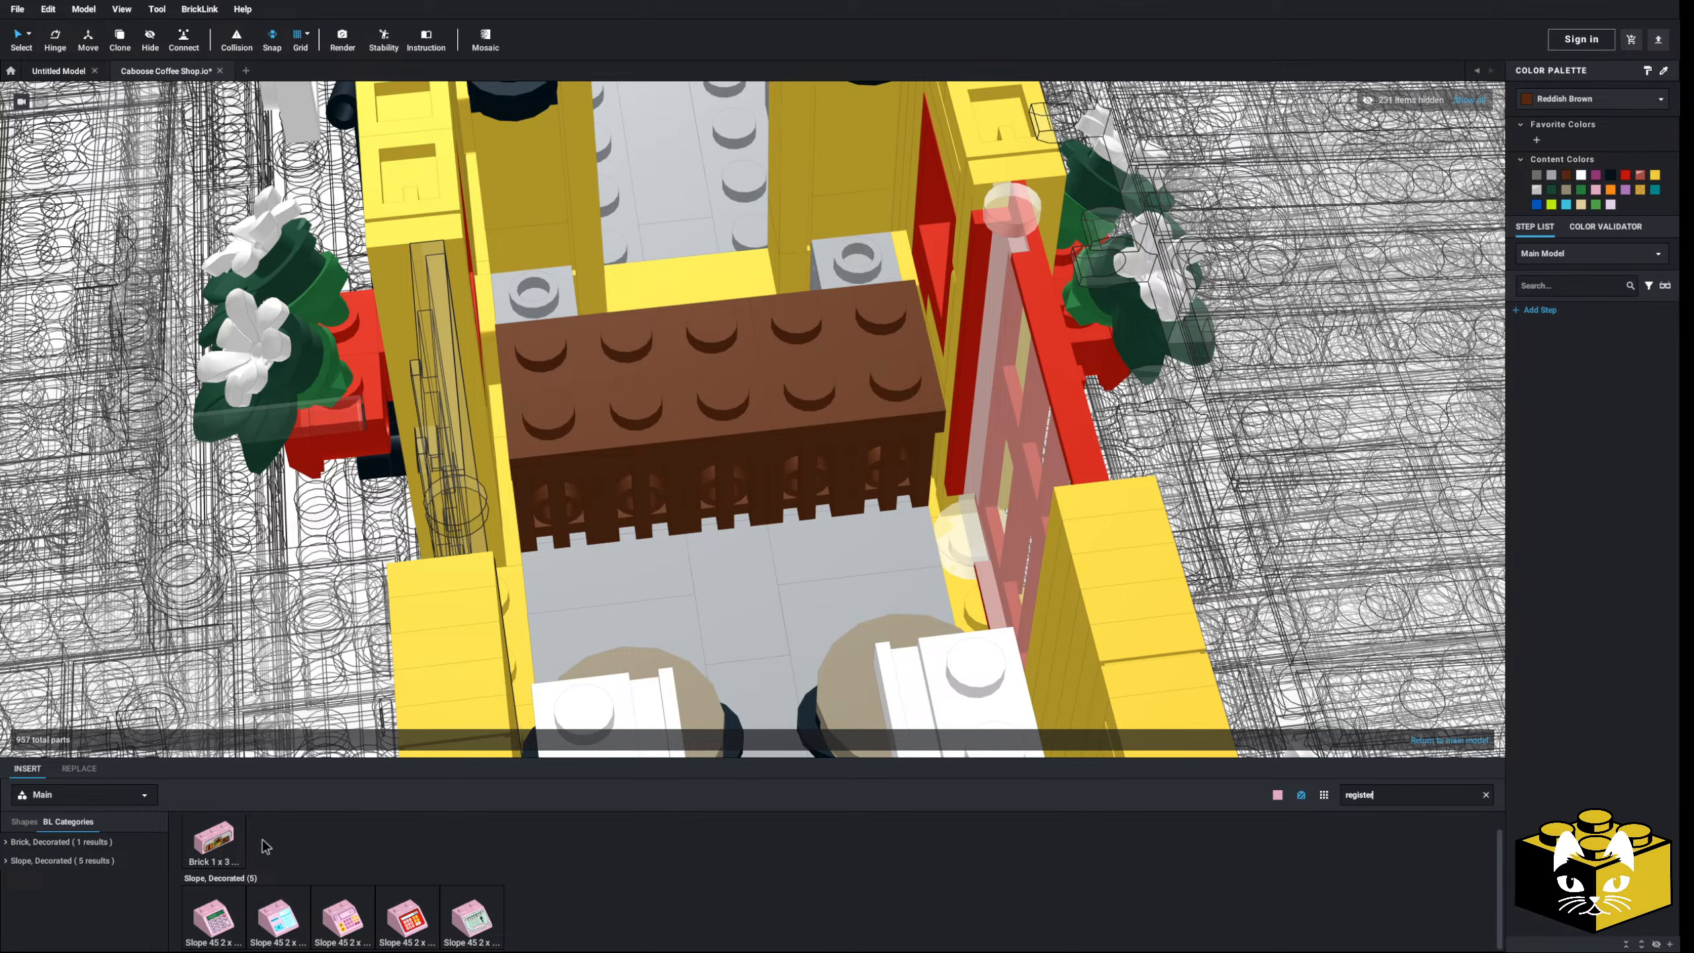
left_click_drag(836, 504, 779, 328)
right_click_drag(779, 328, 871, 335)
- Reposition the cash-register slope with the 39.95 pattern on the counter top
scroll(871, 342, "down", 3)
right_click_drag(693, 461, 630, 467)
scroll(630, 467, "up", 3)
left_click_drag(633, 468, 756, 763)
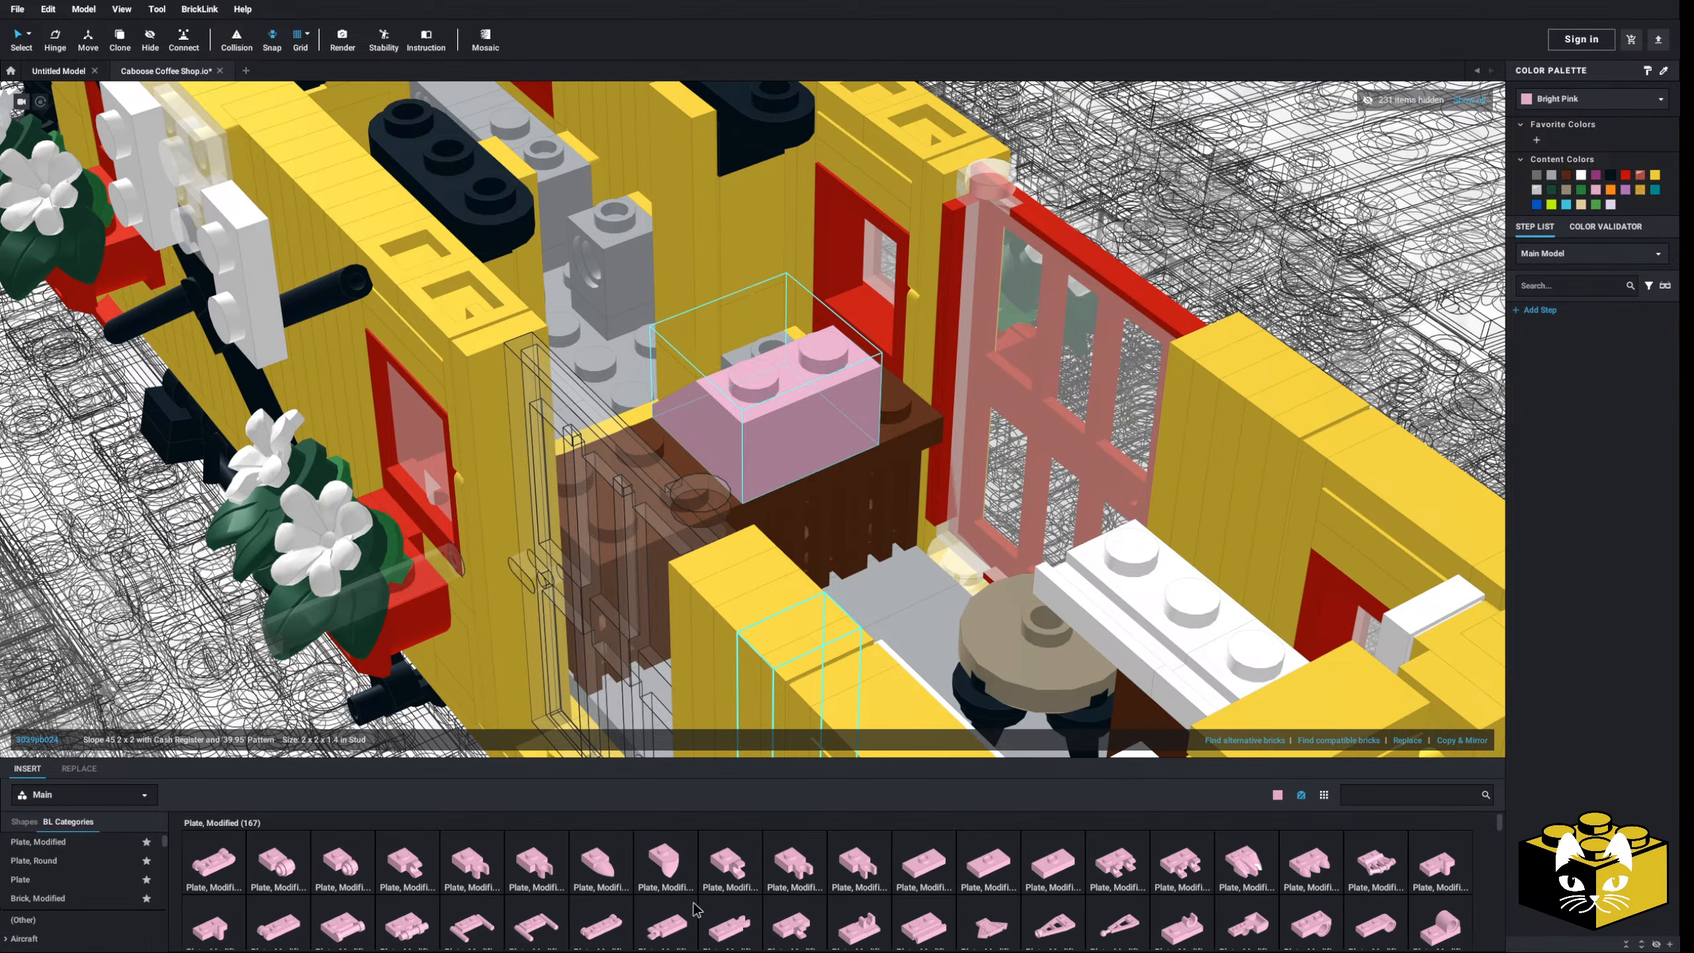
scroll(106, 891, "down", 20)
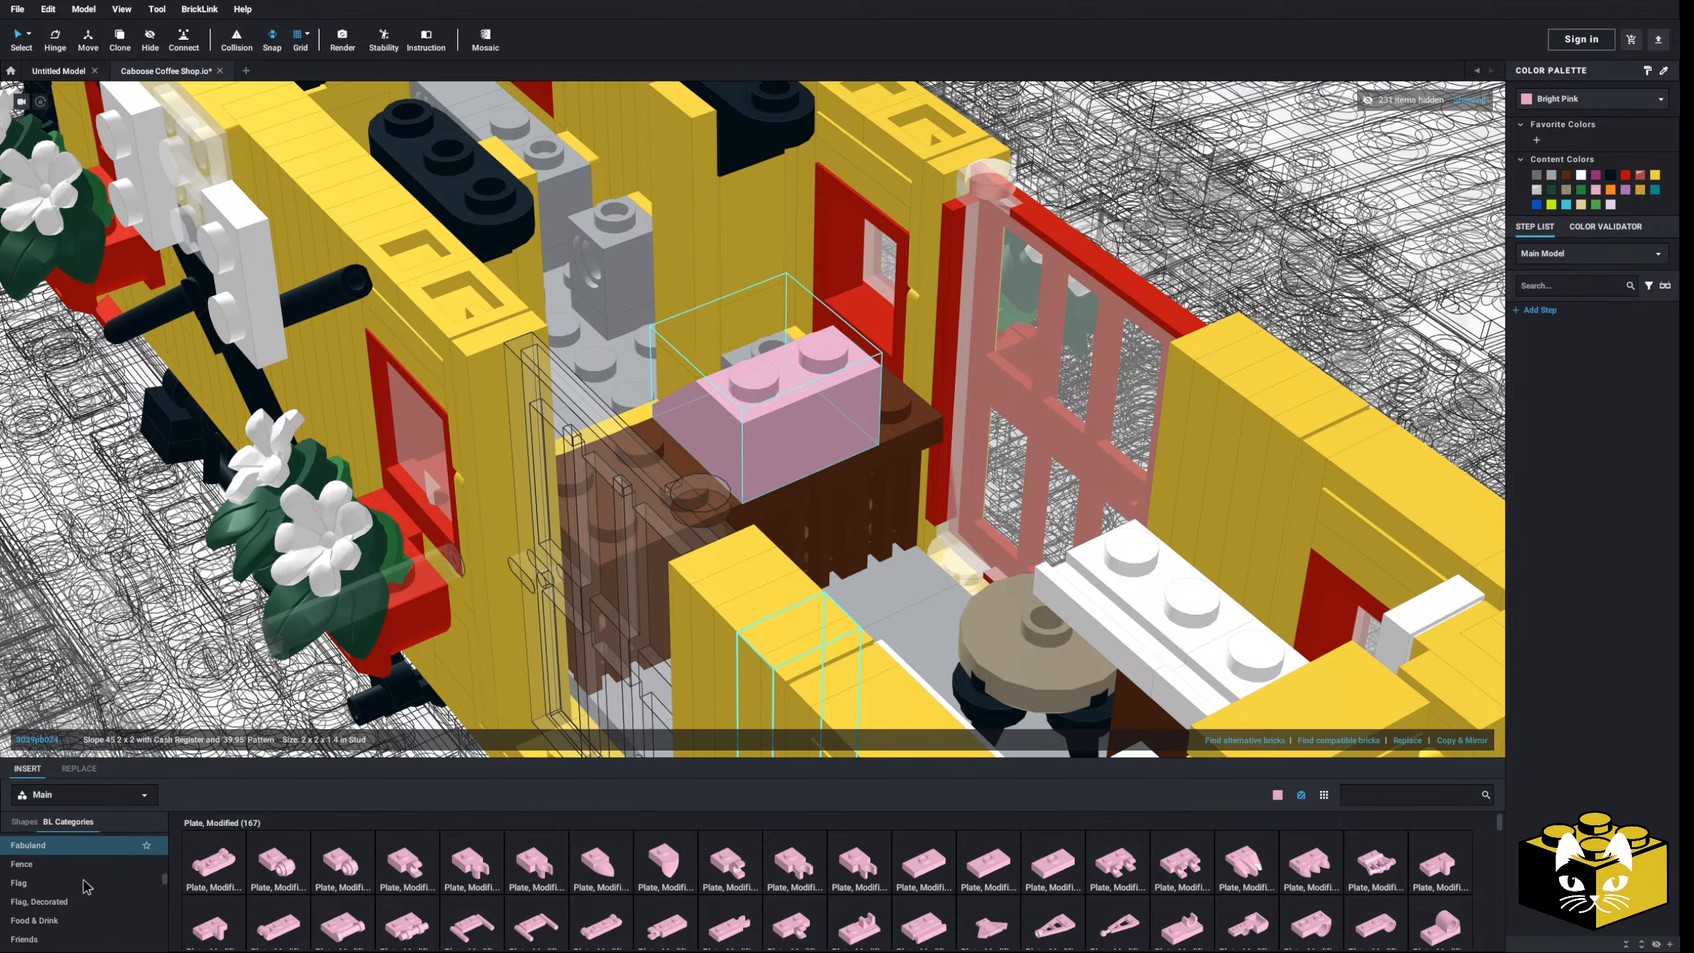
scroll(83, 891, "down", 3)
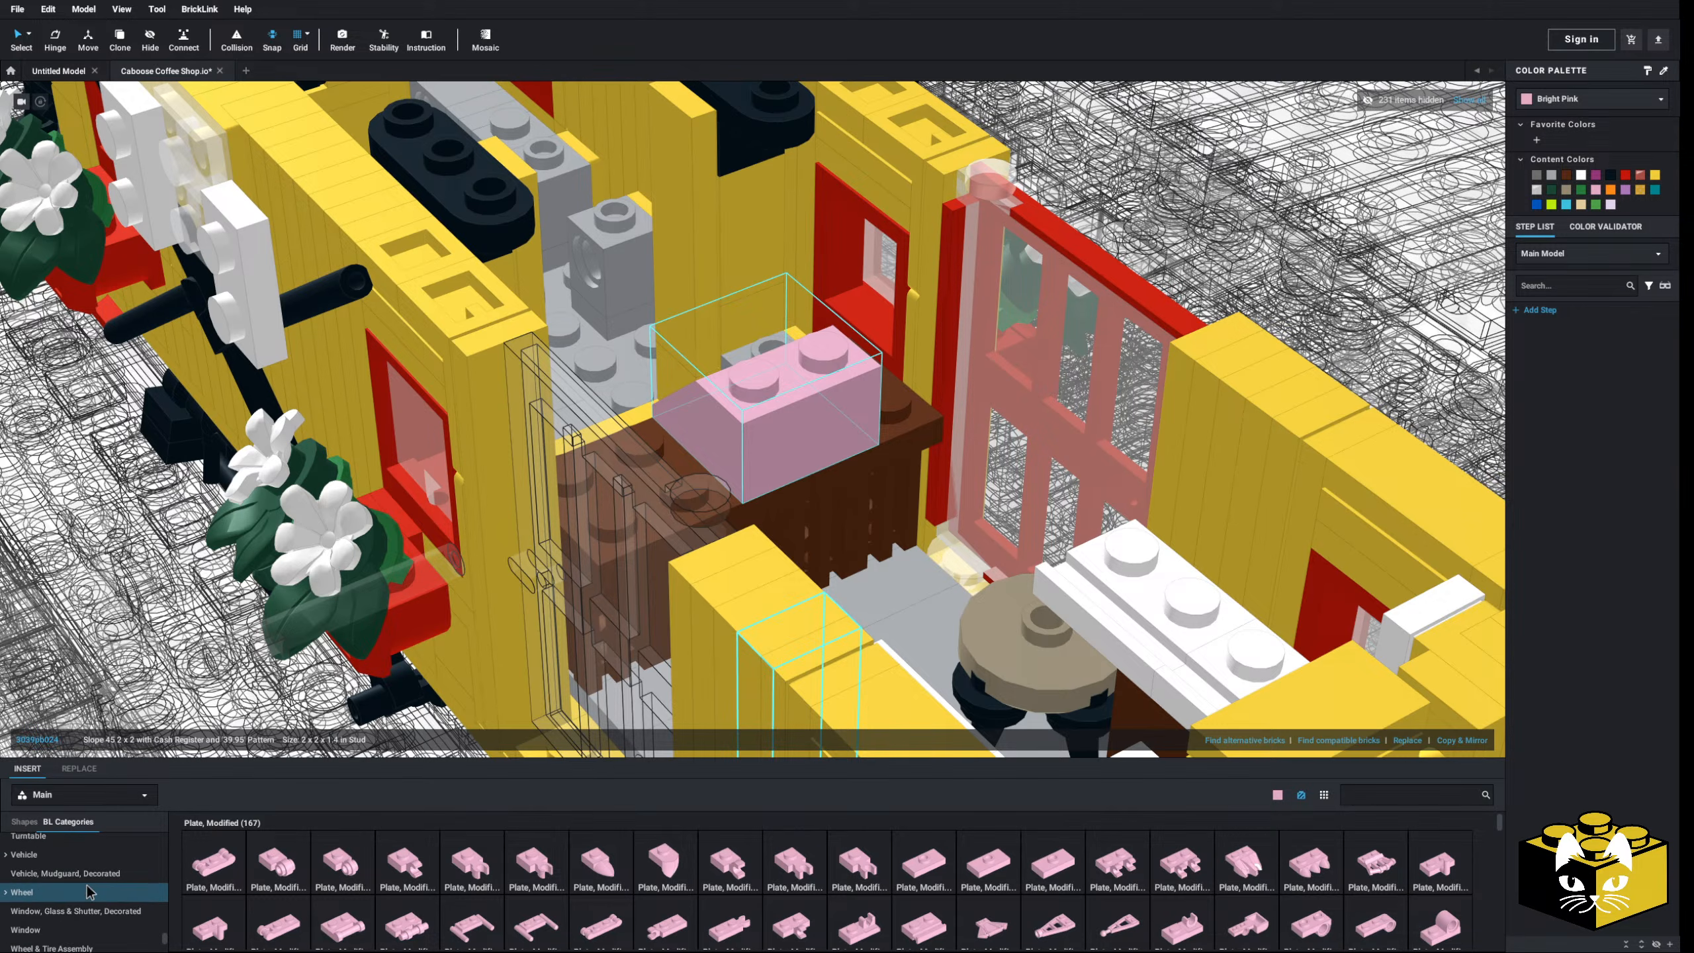
- Place a Tile 1x2 on the cash register and a Tile 2x2 on the counter
left_click(26, 941)
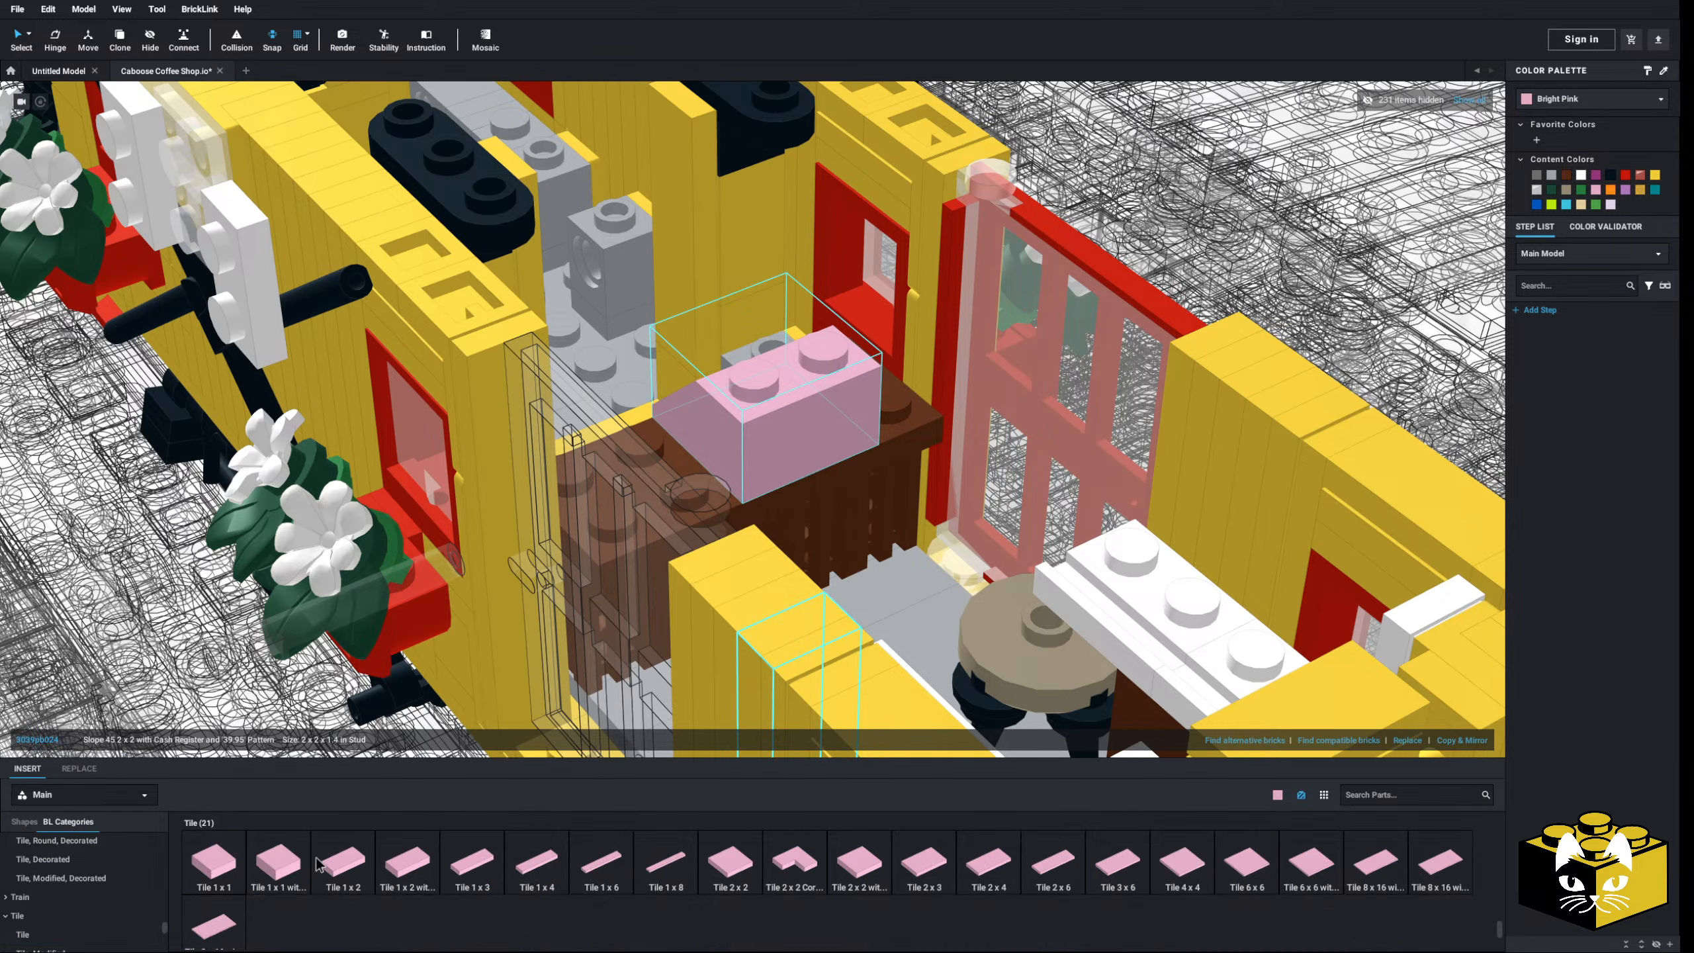
left_click(343, 862)
left_click(787, 372)
left_click(784, 444, "ctrl")
scroll(786, 445, "down", 5)
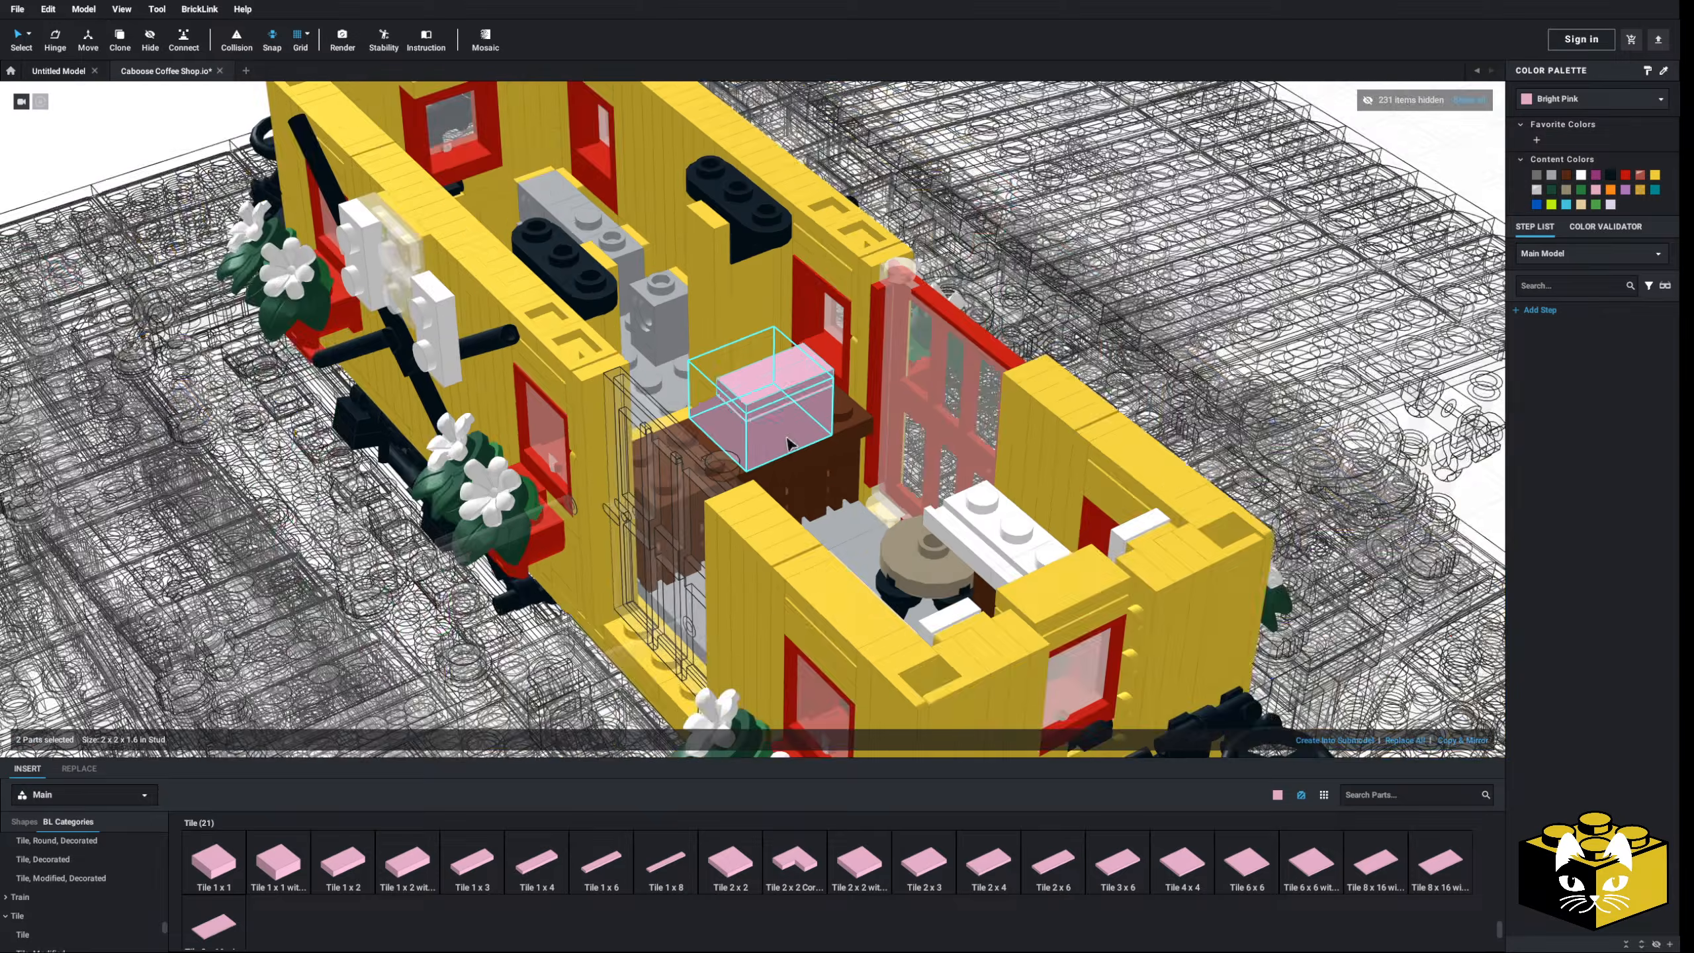
right_click_drag(785, 444, 605, 414)
right_click_drag(781, 432, 737, 437)
scroll(712, 462, "up", 5)
left_click(733, 863)
left_click(787, 452)
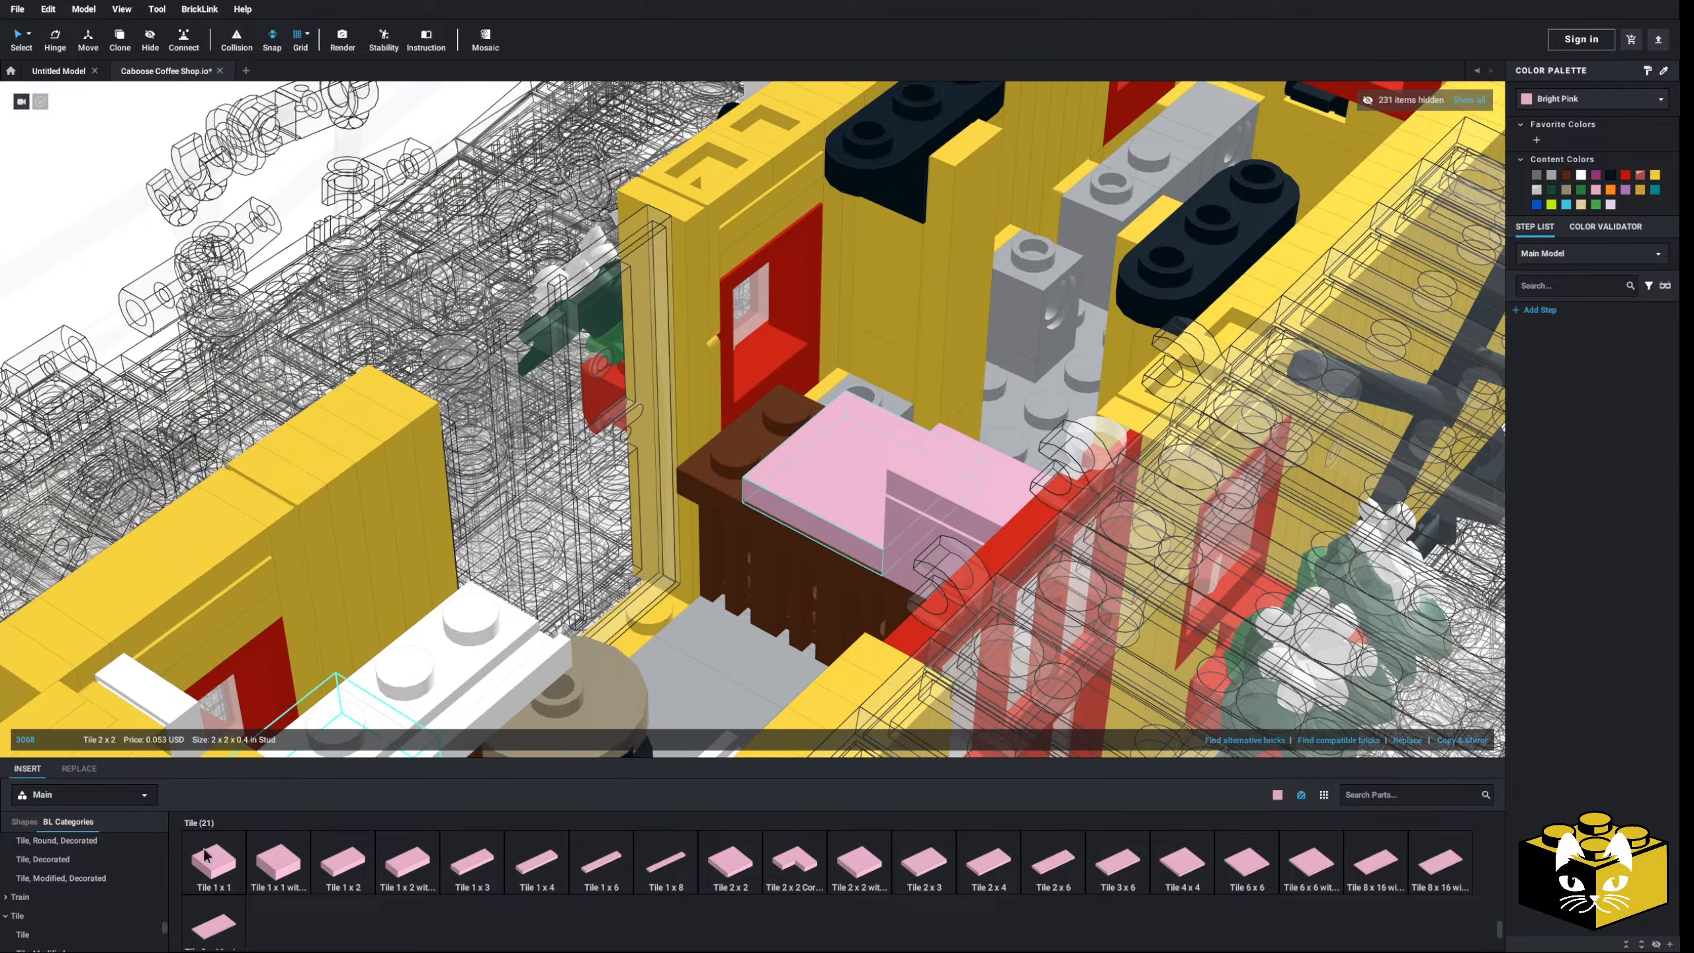
scroll(127, 868, "up", 15)
scroll(112, 871, "down", 5)
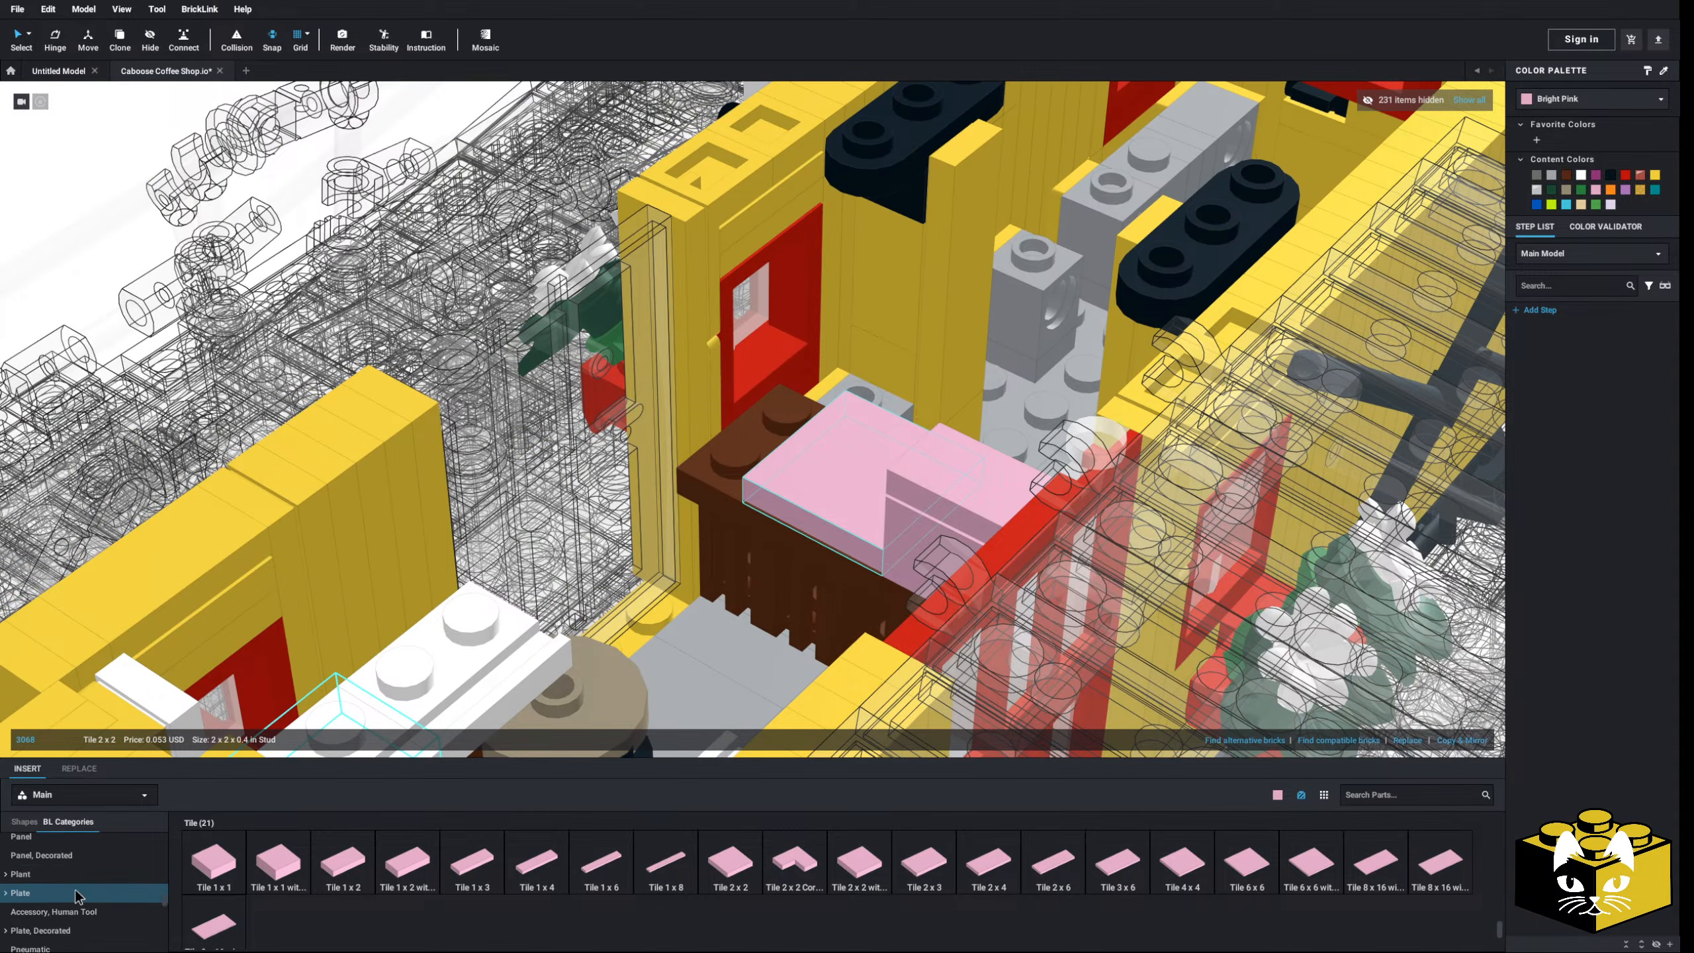
- Add a Plate 1x2 to the counter top
left_click(40, 886)
left_click(279, 862)
left_click(762, 454)
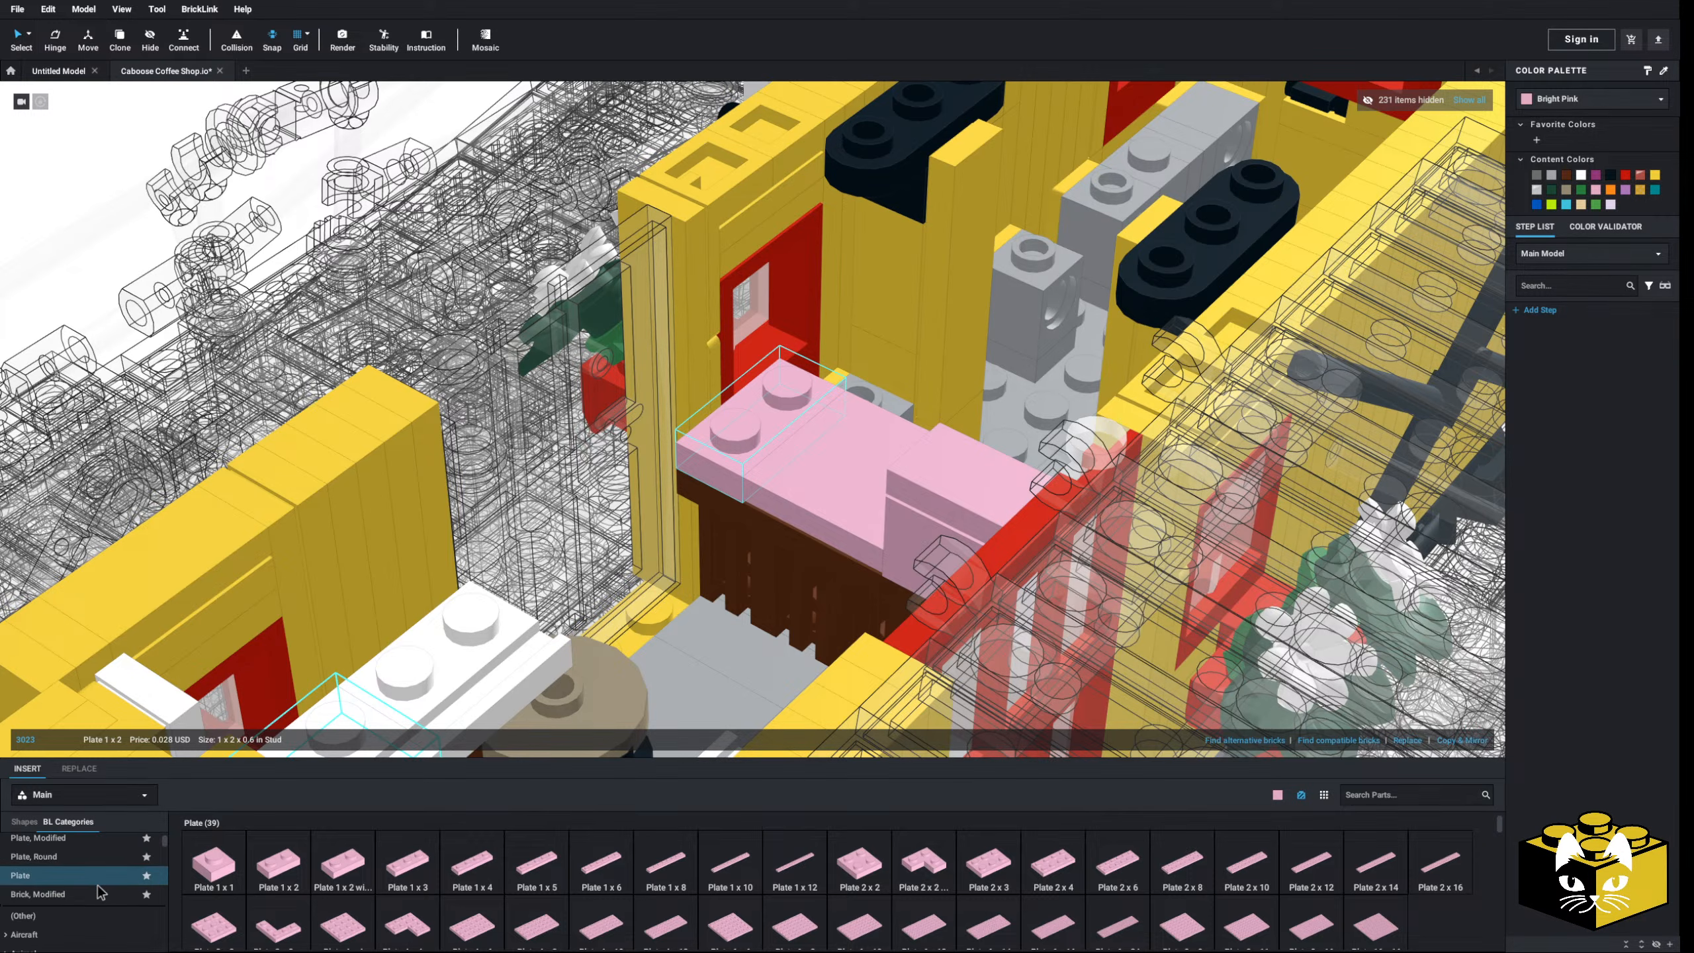
scroll(93, 881, "up", 3)
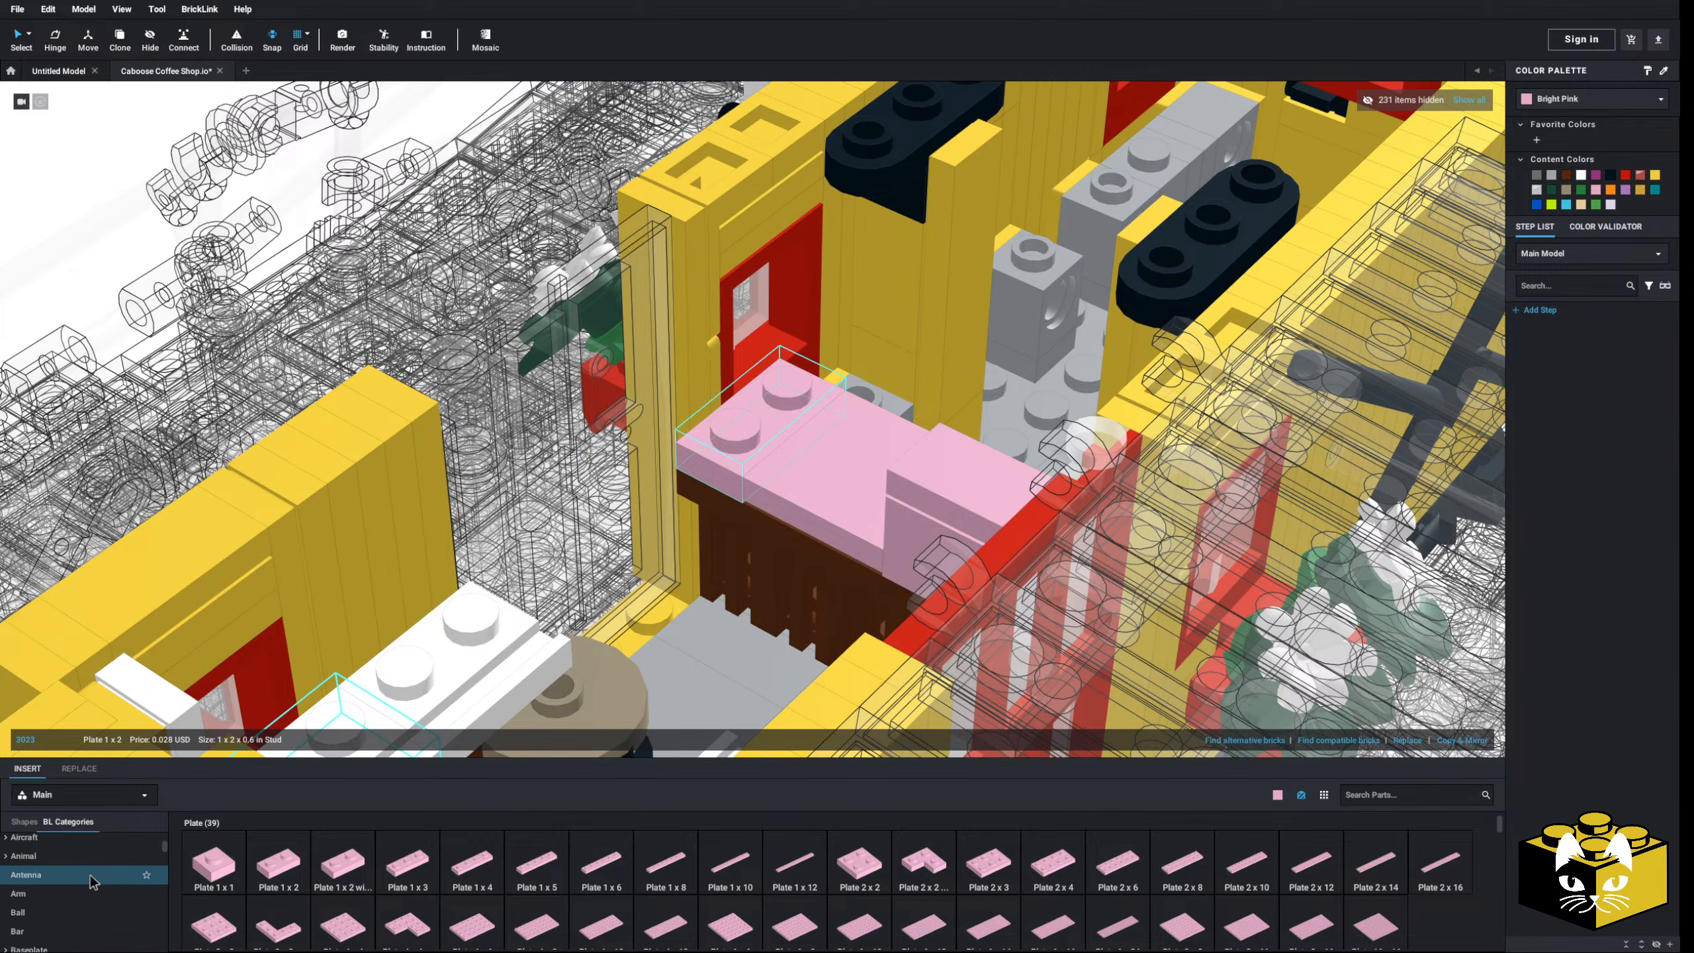
scroll(93, 879, "down", 5)
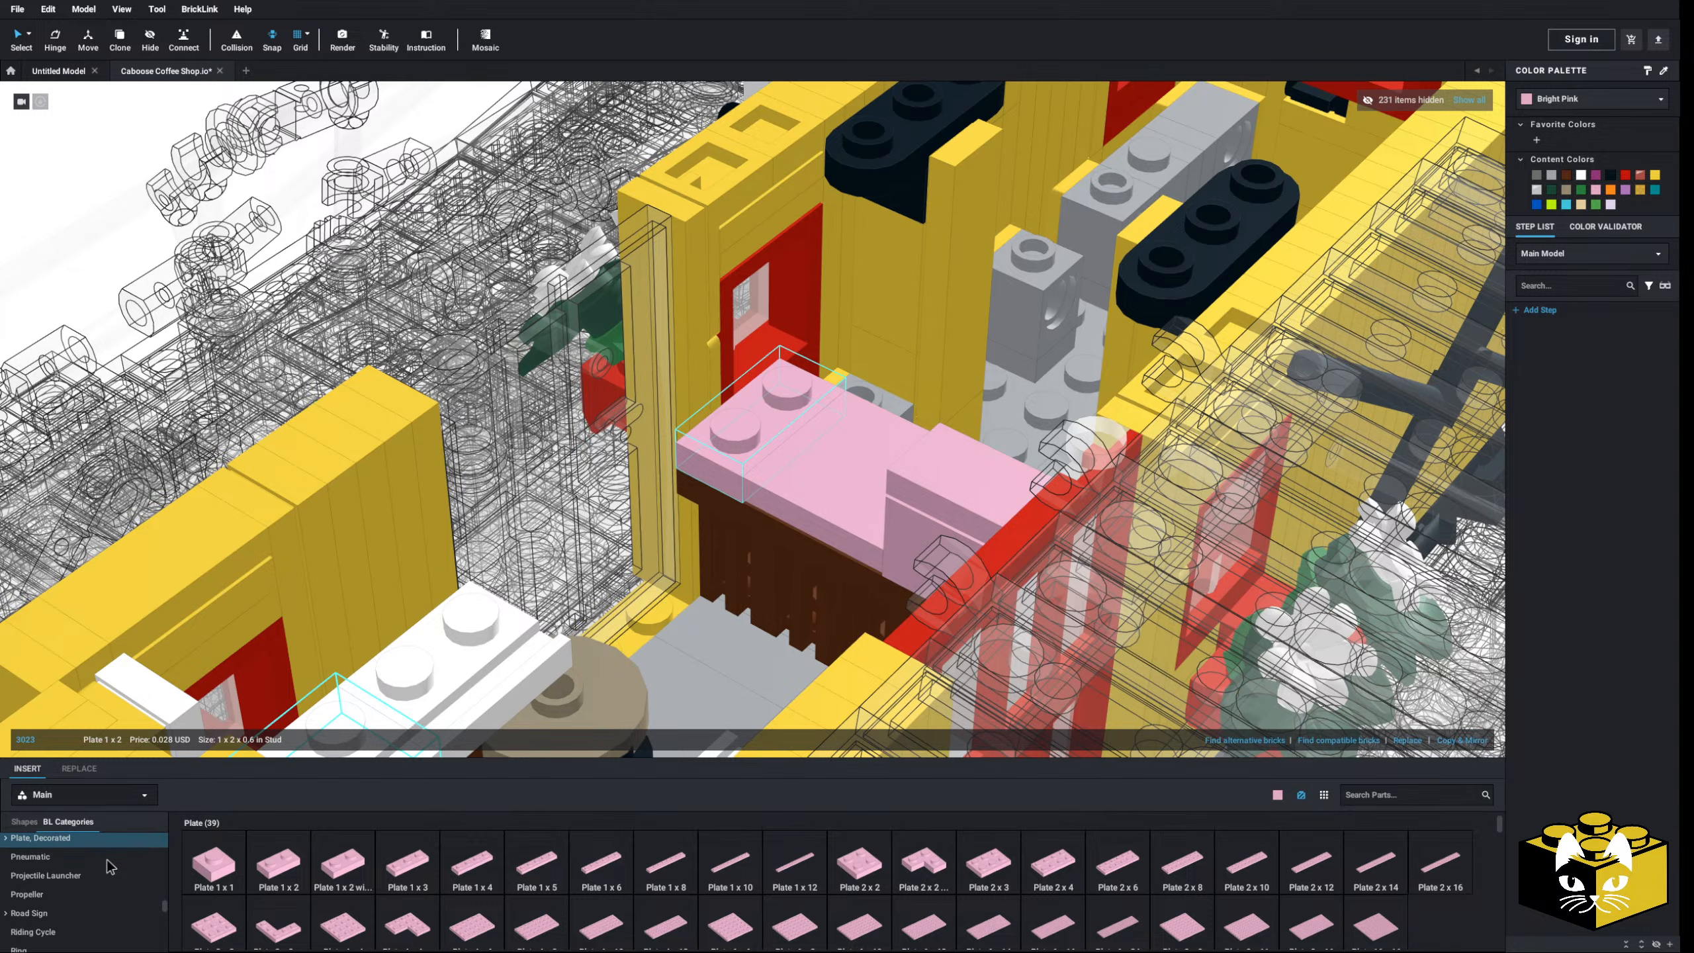
scroll(110, 866, "down", 5)
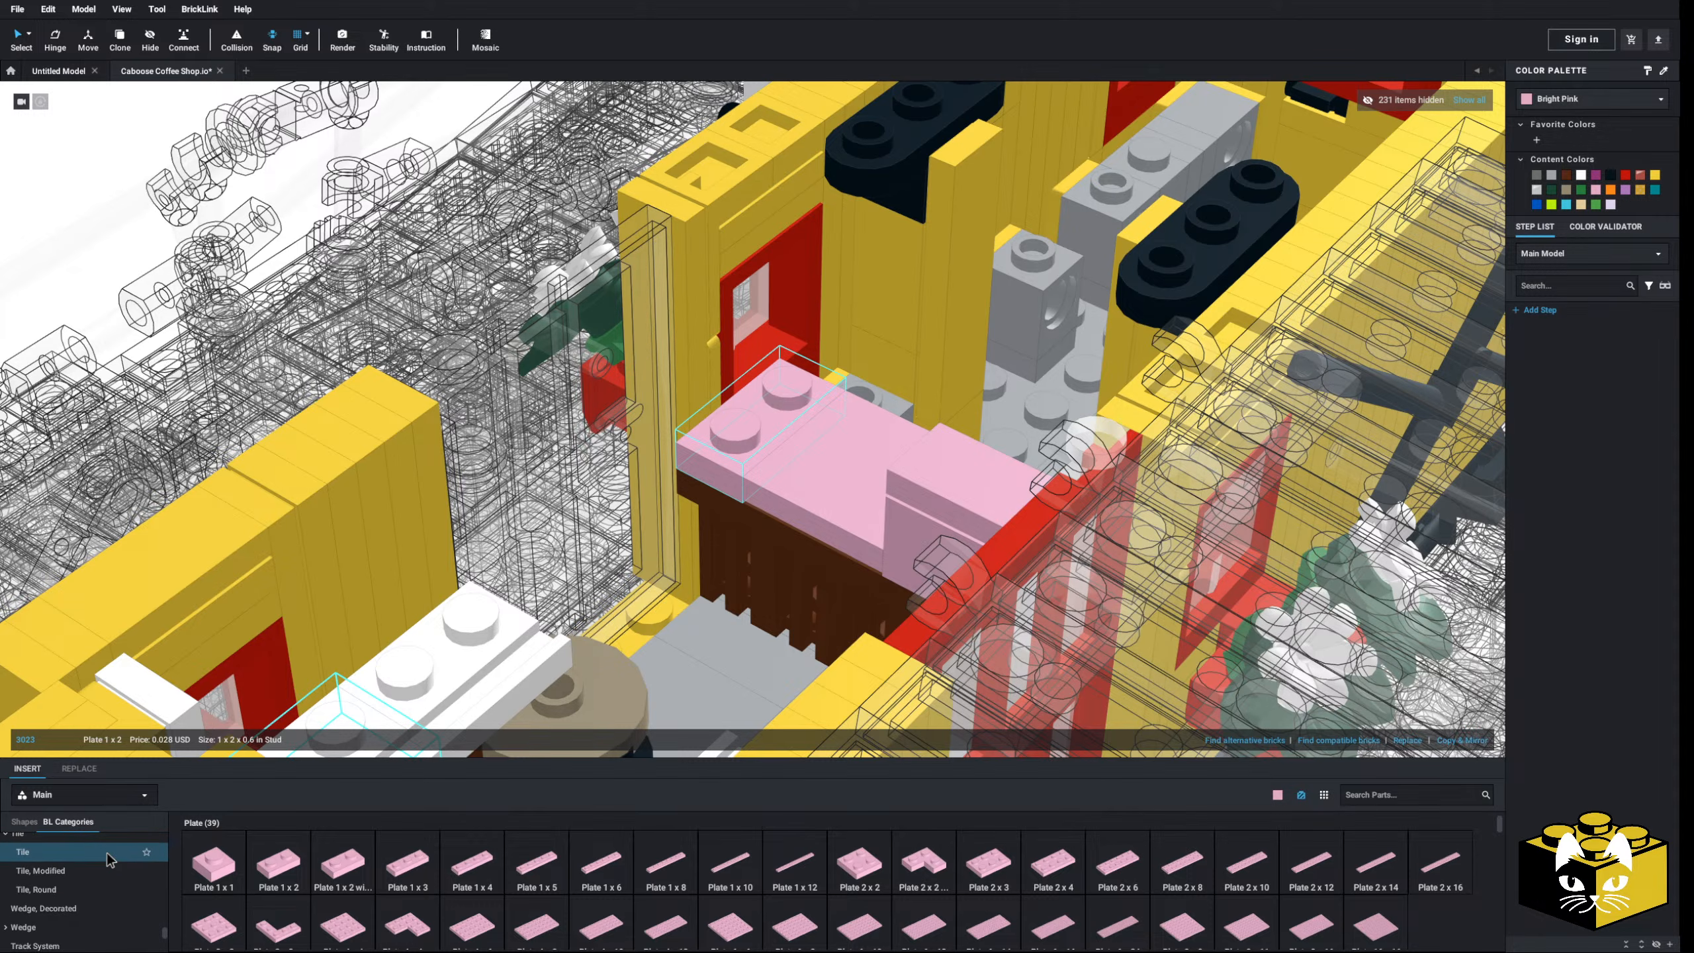
scroll(108, 861, "up", 5)
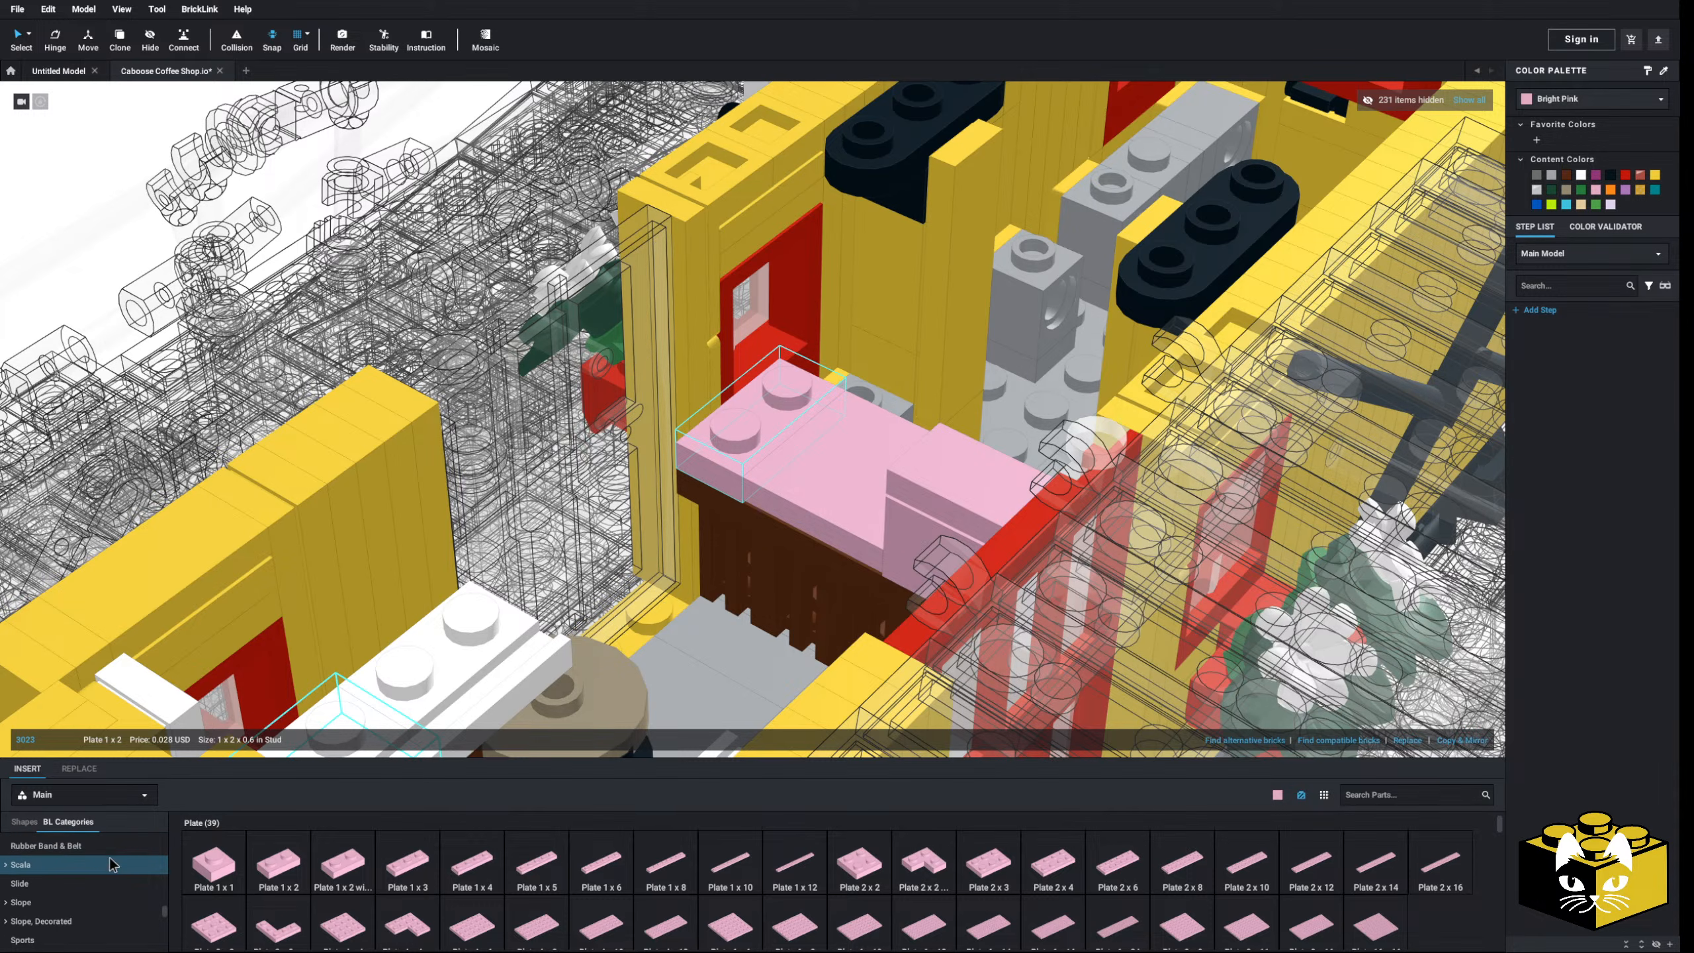
scroll(111, 866, "down", 1)
scroll(107, 875, "up", 2)
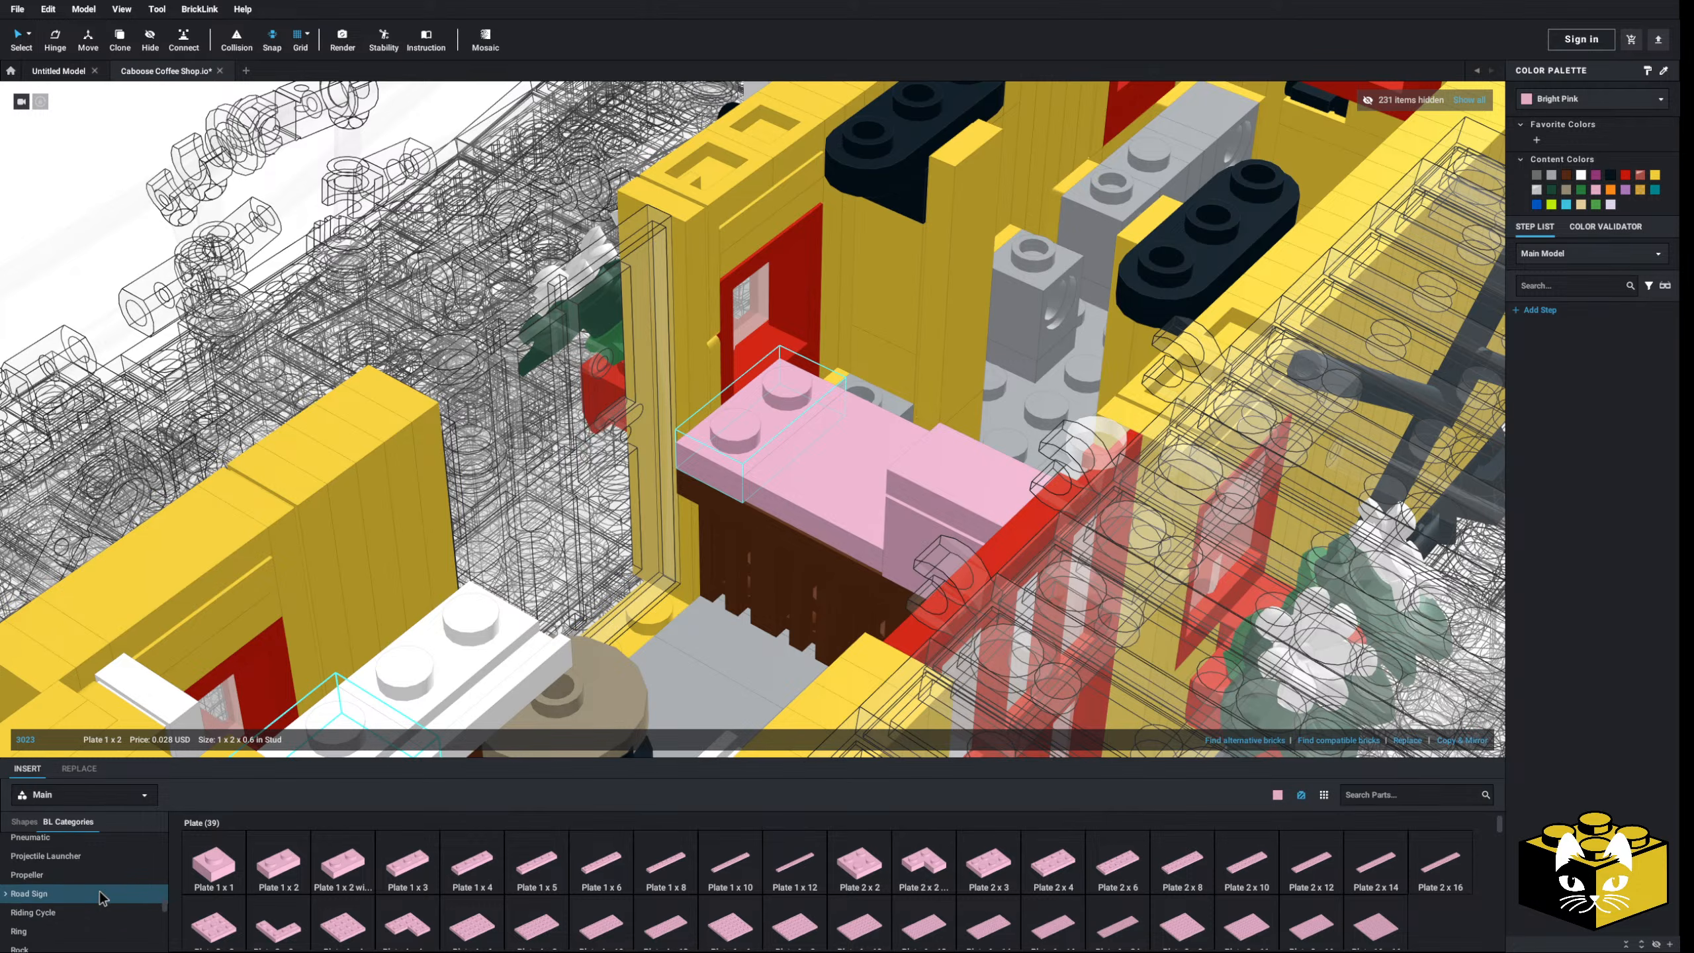
- Place a Panel 1x2x1 Rounded Corners beside the register and select it with the middle pink tile
left_click(20, 842)
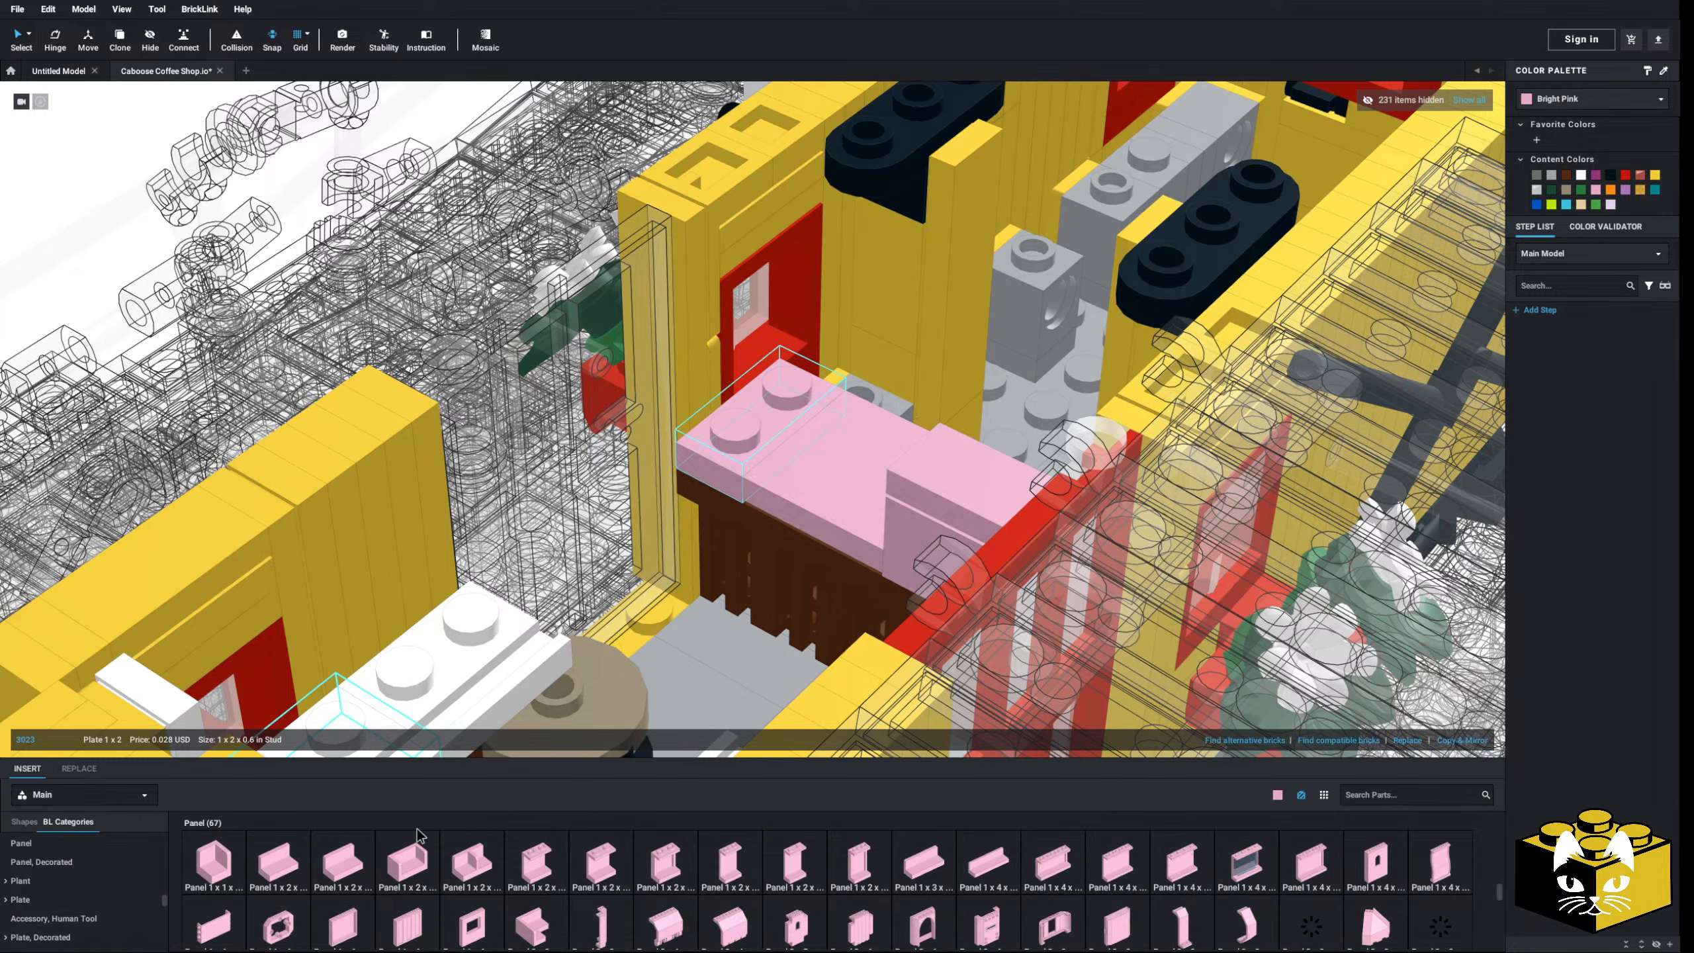
left_click(408, 865)
left_click(800, 313)
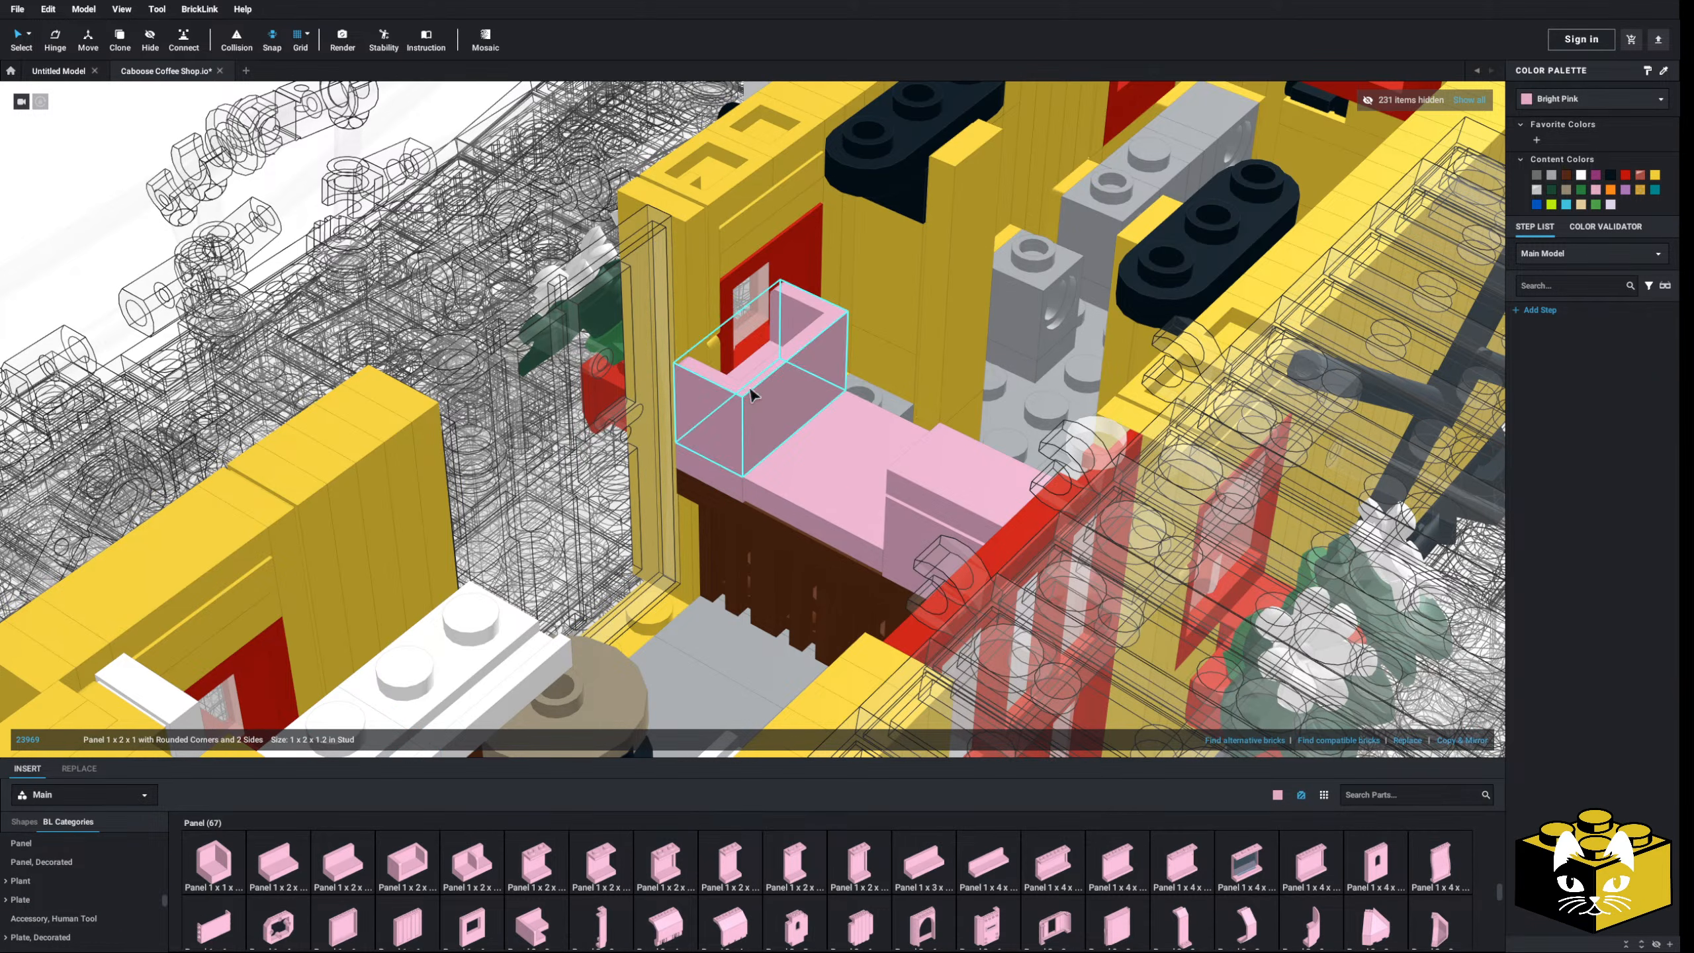
left_click(721, 471)
scroll(718, 468, "down", 2)
middle_click_drag(718, 467, 609, 568)
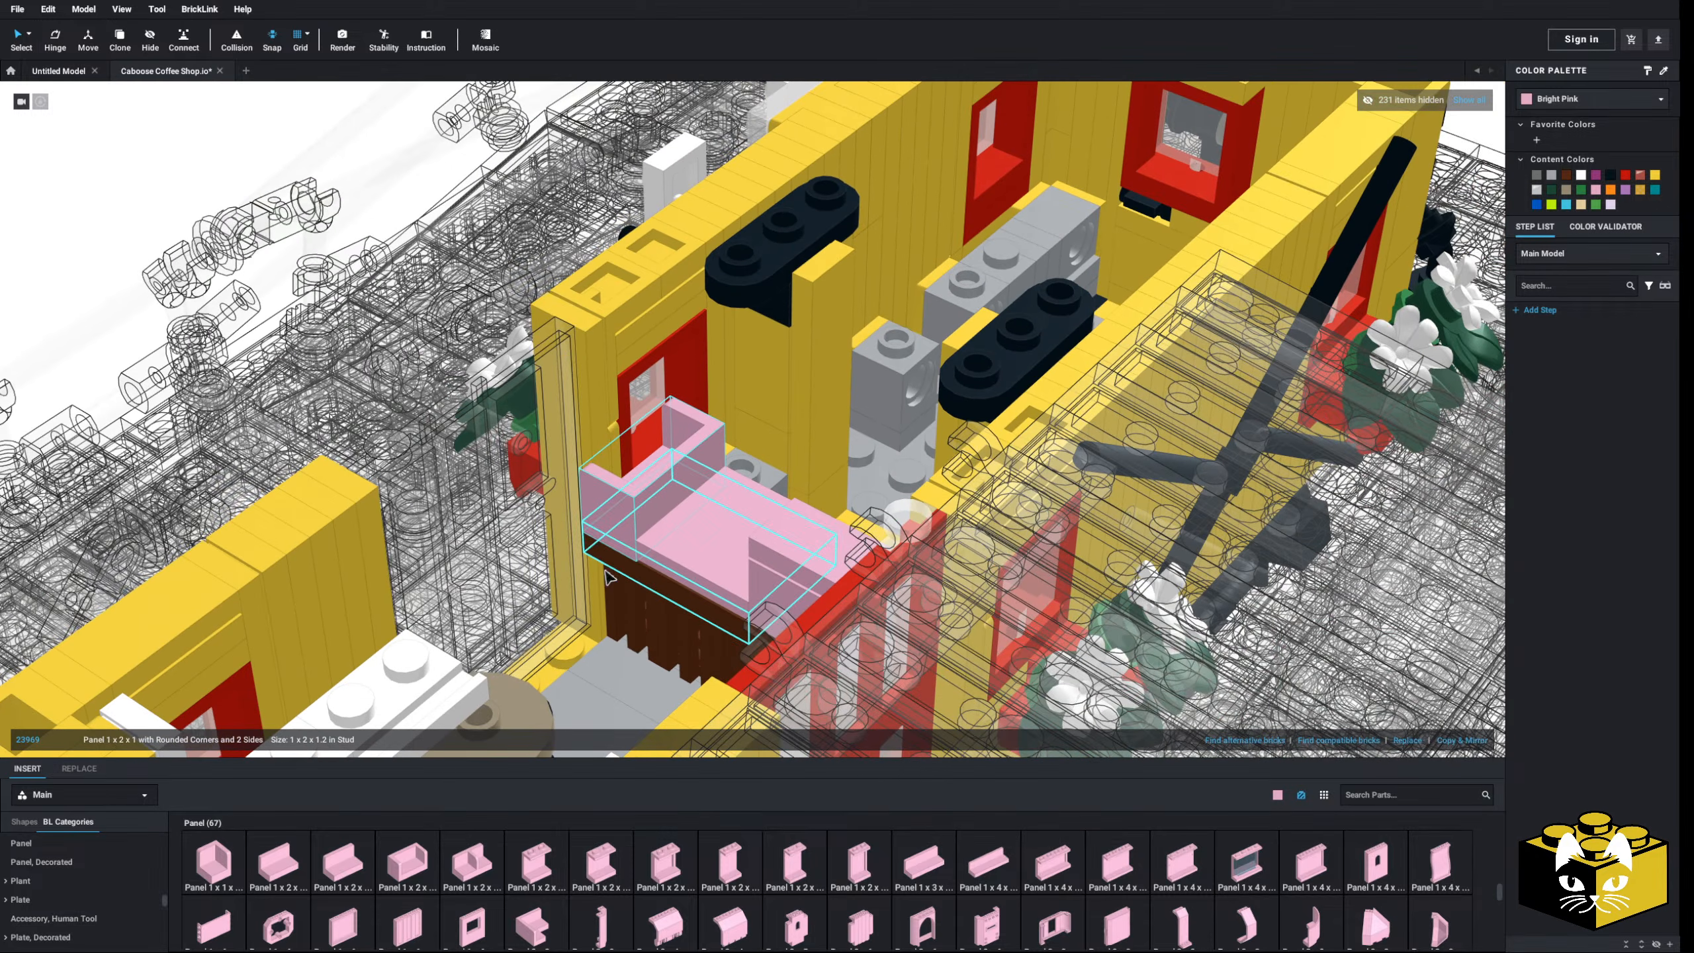
right_click_drag(608, 568, 723, 549)
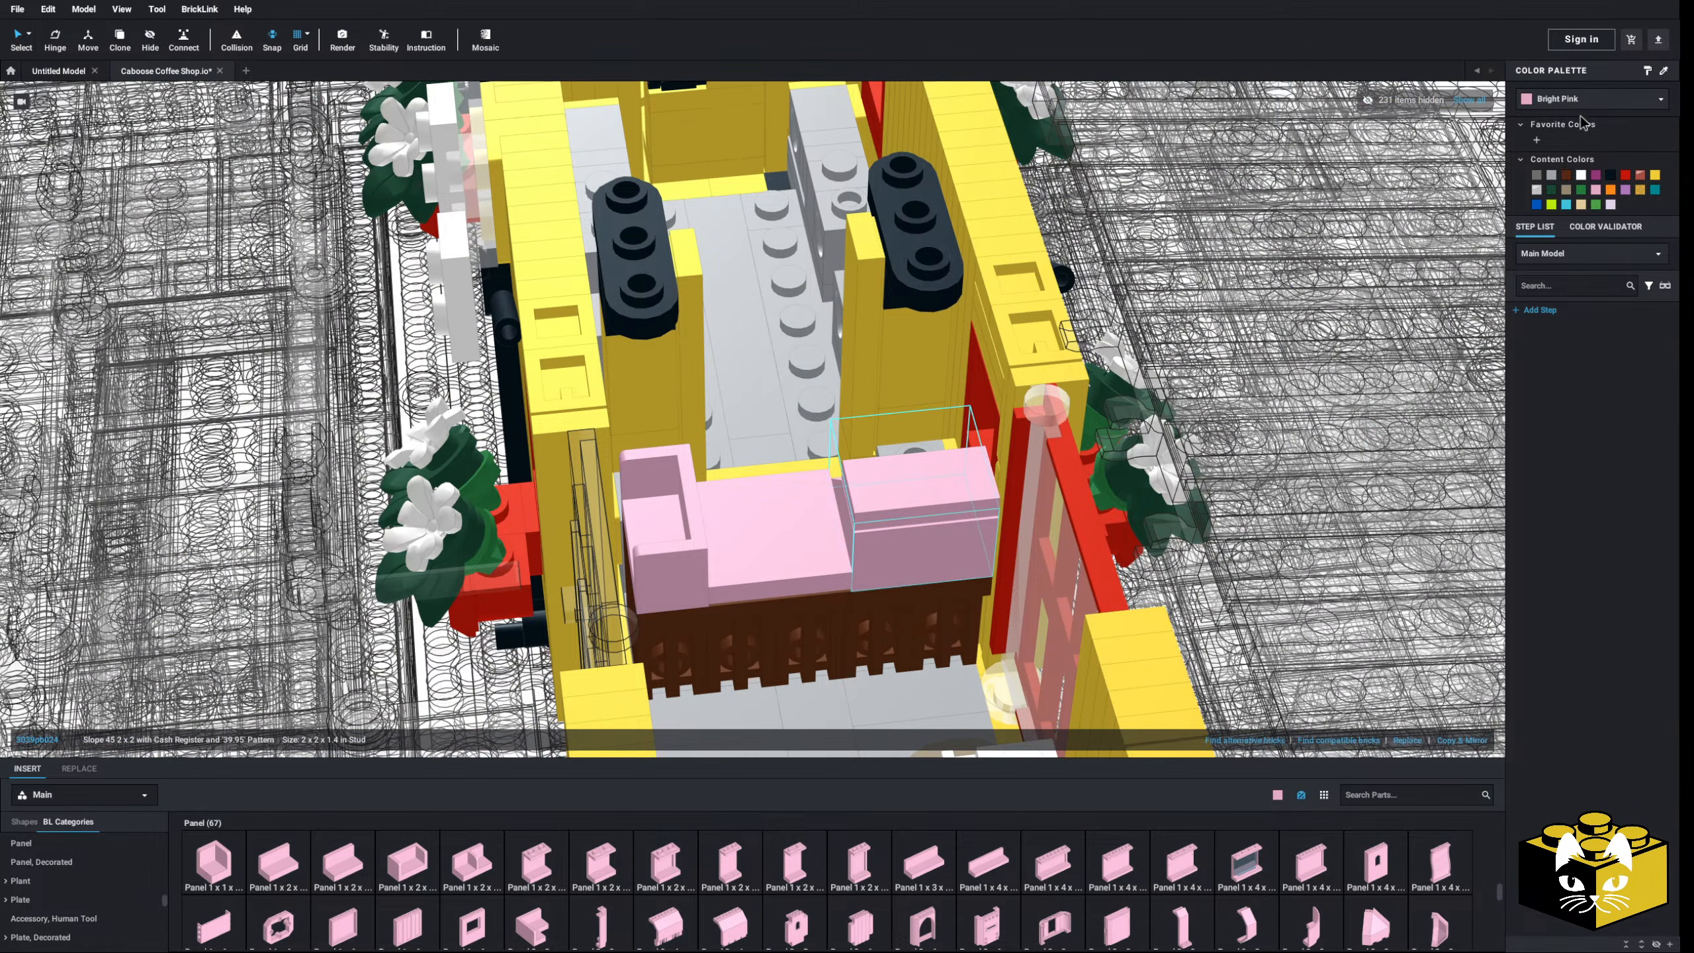
left_click(789, 554, "ctrl")
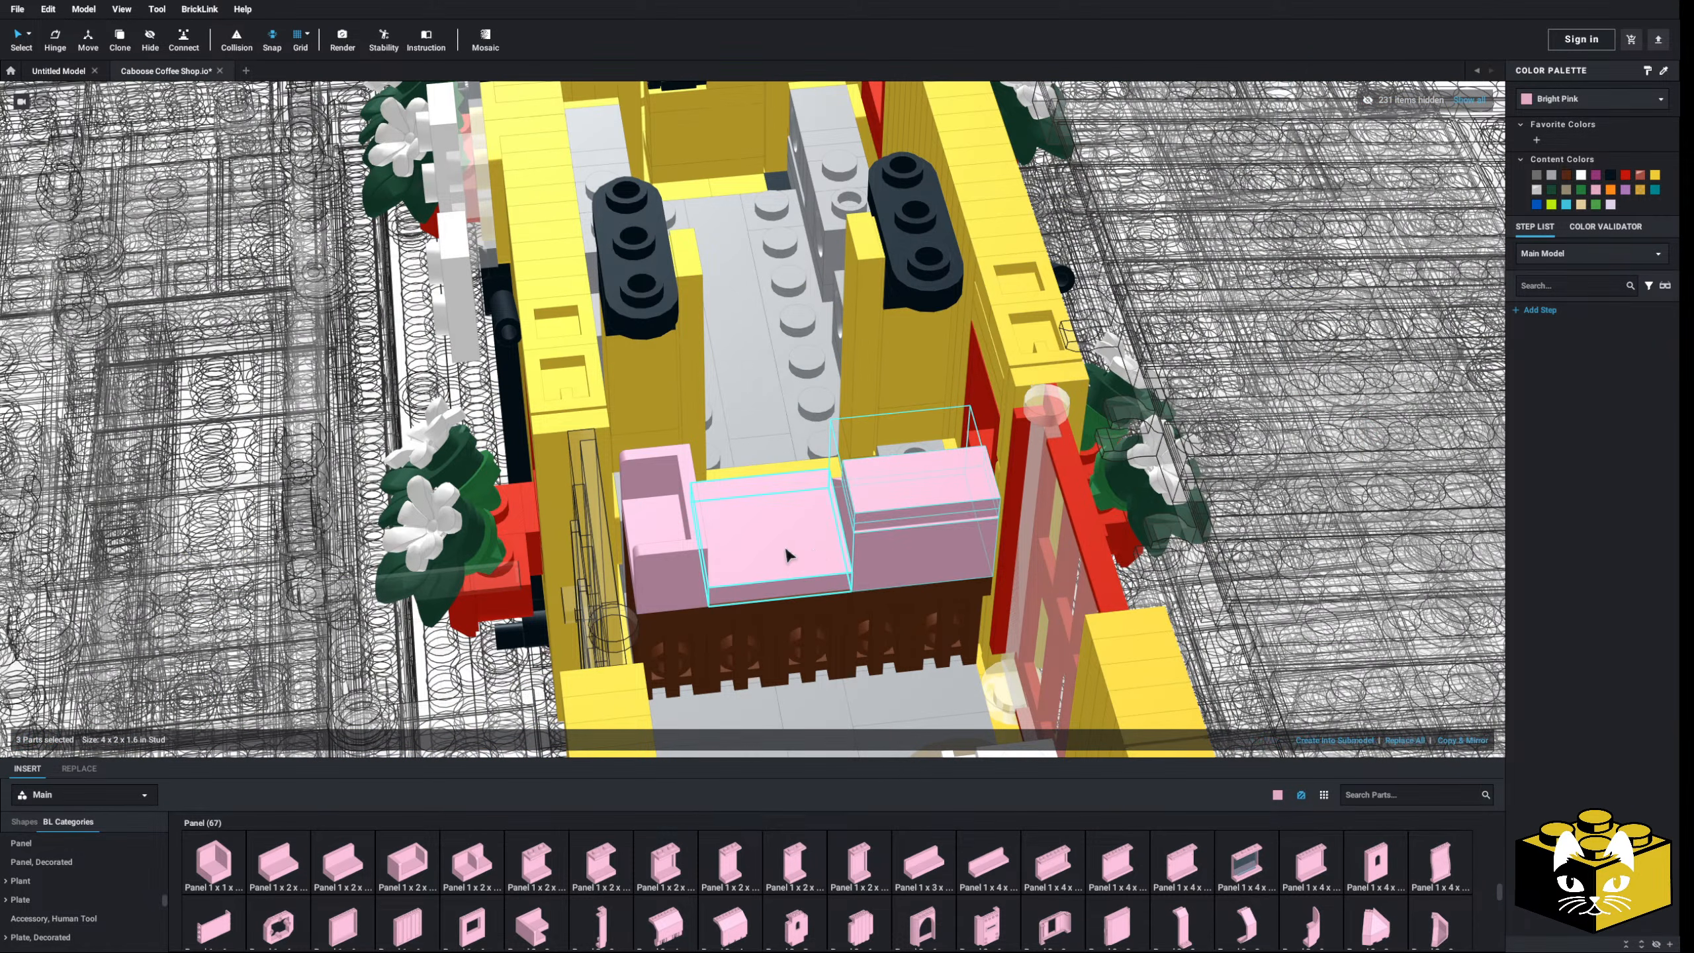
left_click(1602, 98)
- Recolour the selected counter-top parts White
left_click(1591, 114)
scroll(1312, 364, "down", 5)
left_click(1312, 364)
scroll(767, 527, "up", 3)
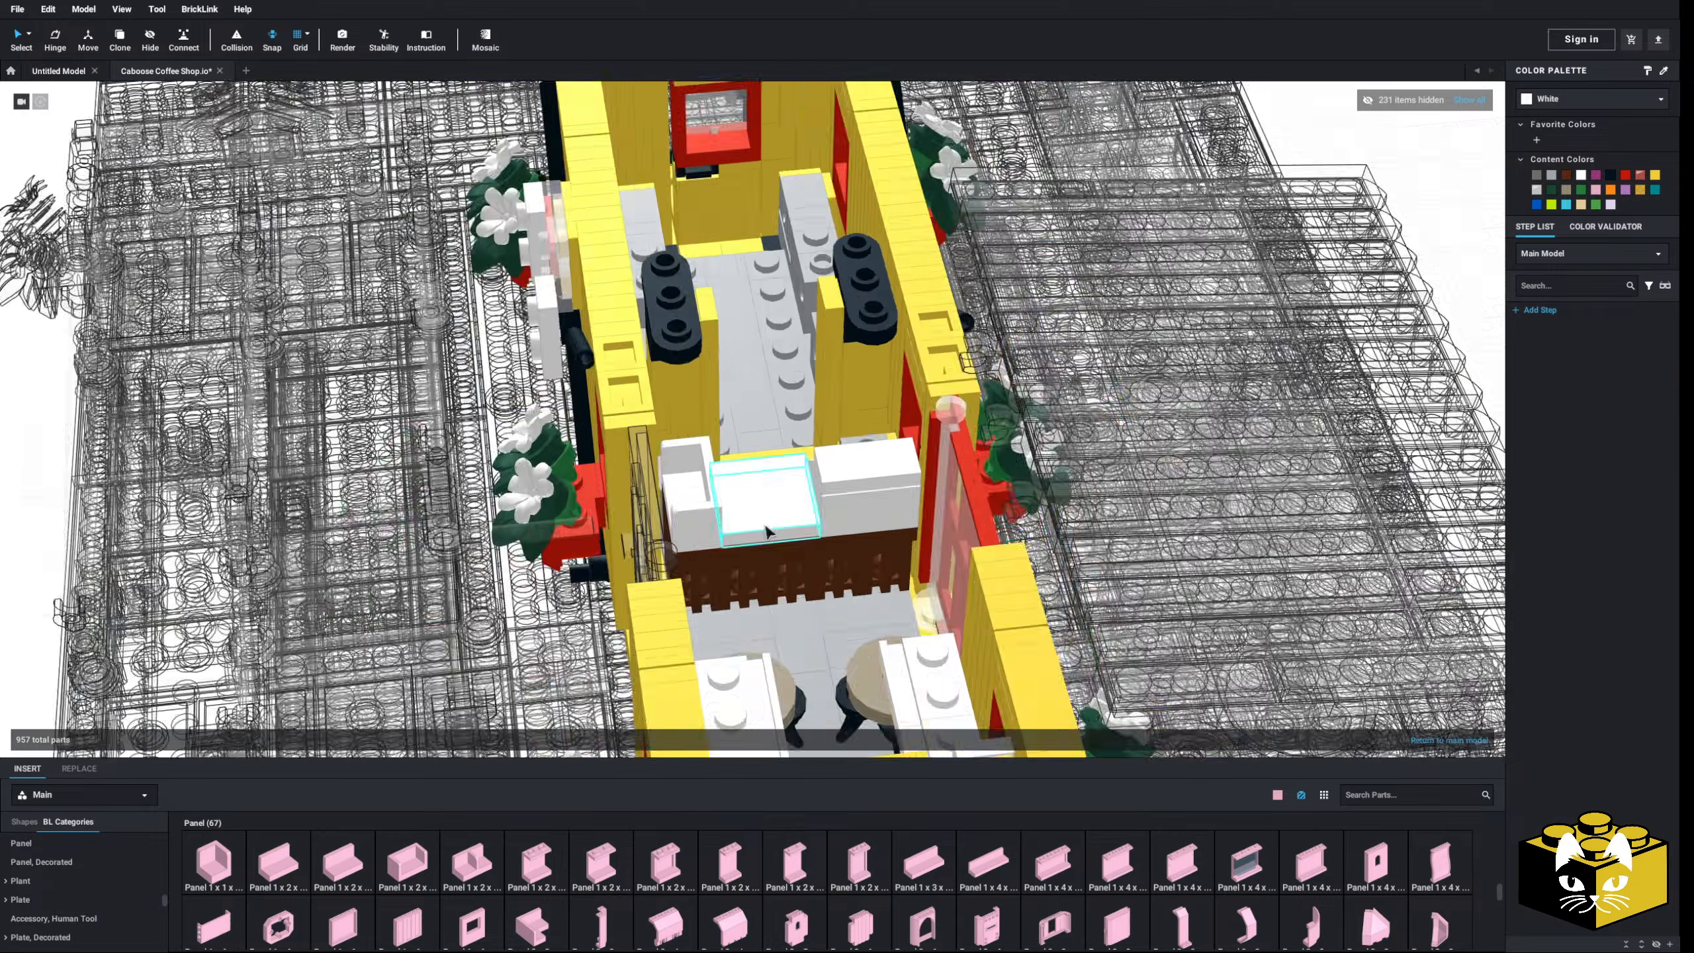
scroll(767, 532, "up", 3)
mouse_move(599, 536)
right_mouse_down()
mouse_move(705, 535)
mouse_move(582, 538)
right_mouse_up()
scroll(701, 536, "up", 3)
scroll(583, 539, "up", 3)
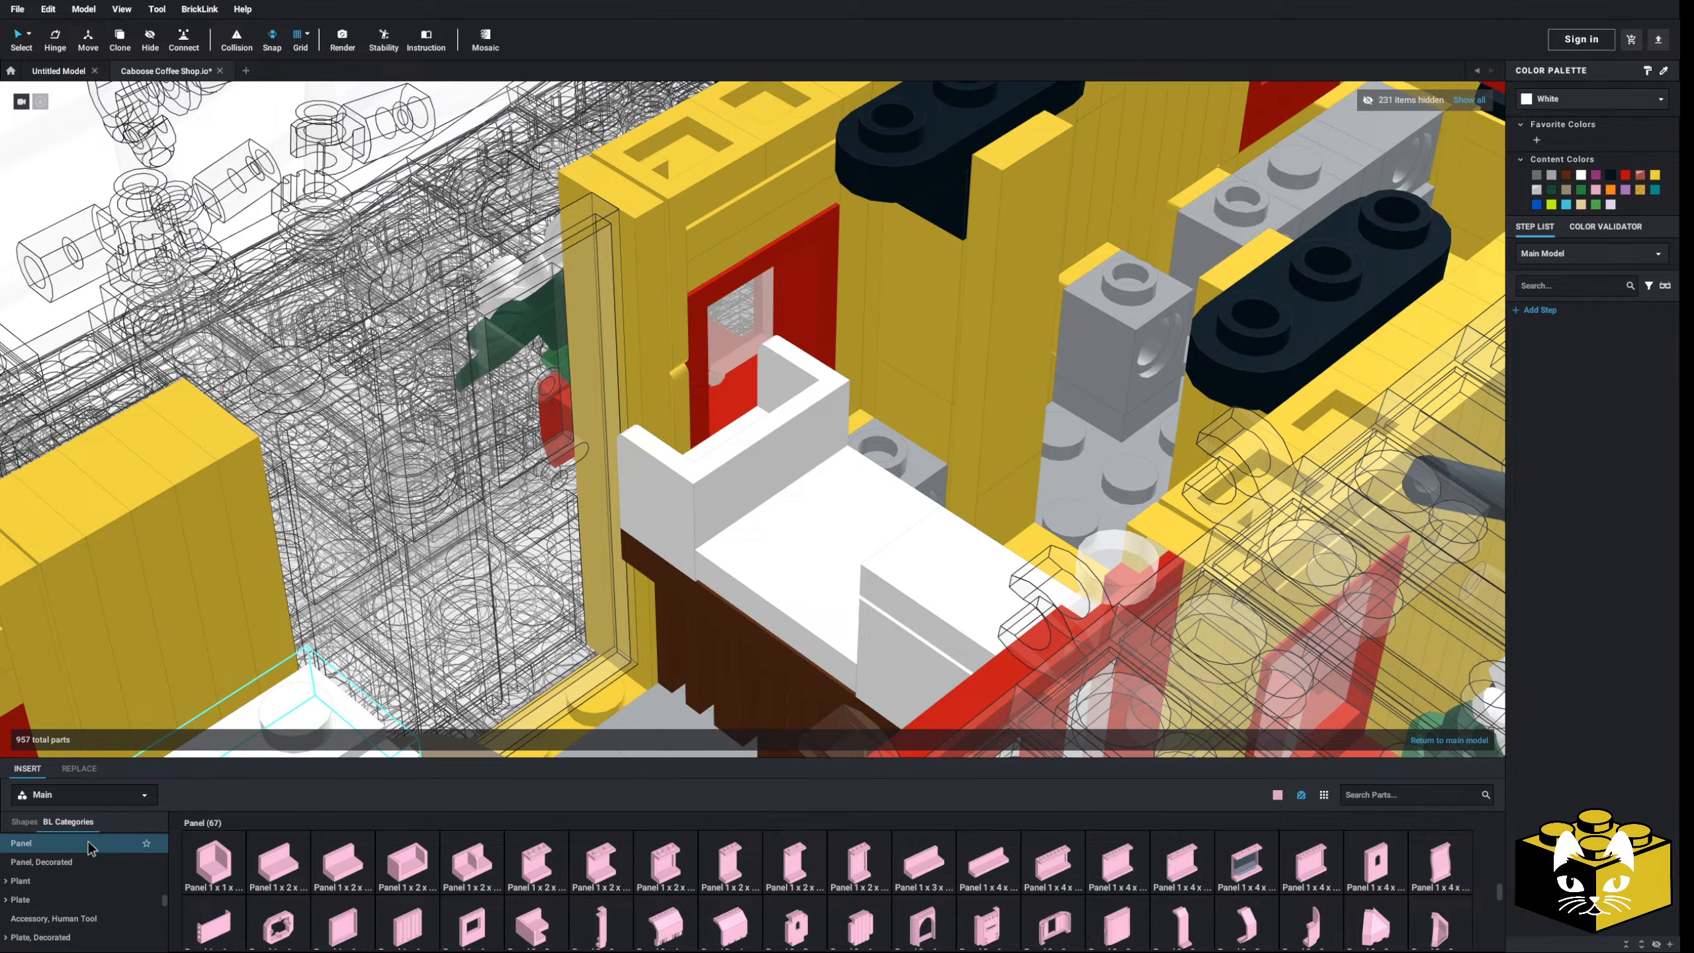
scroll(111, 853, "down", 1)
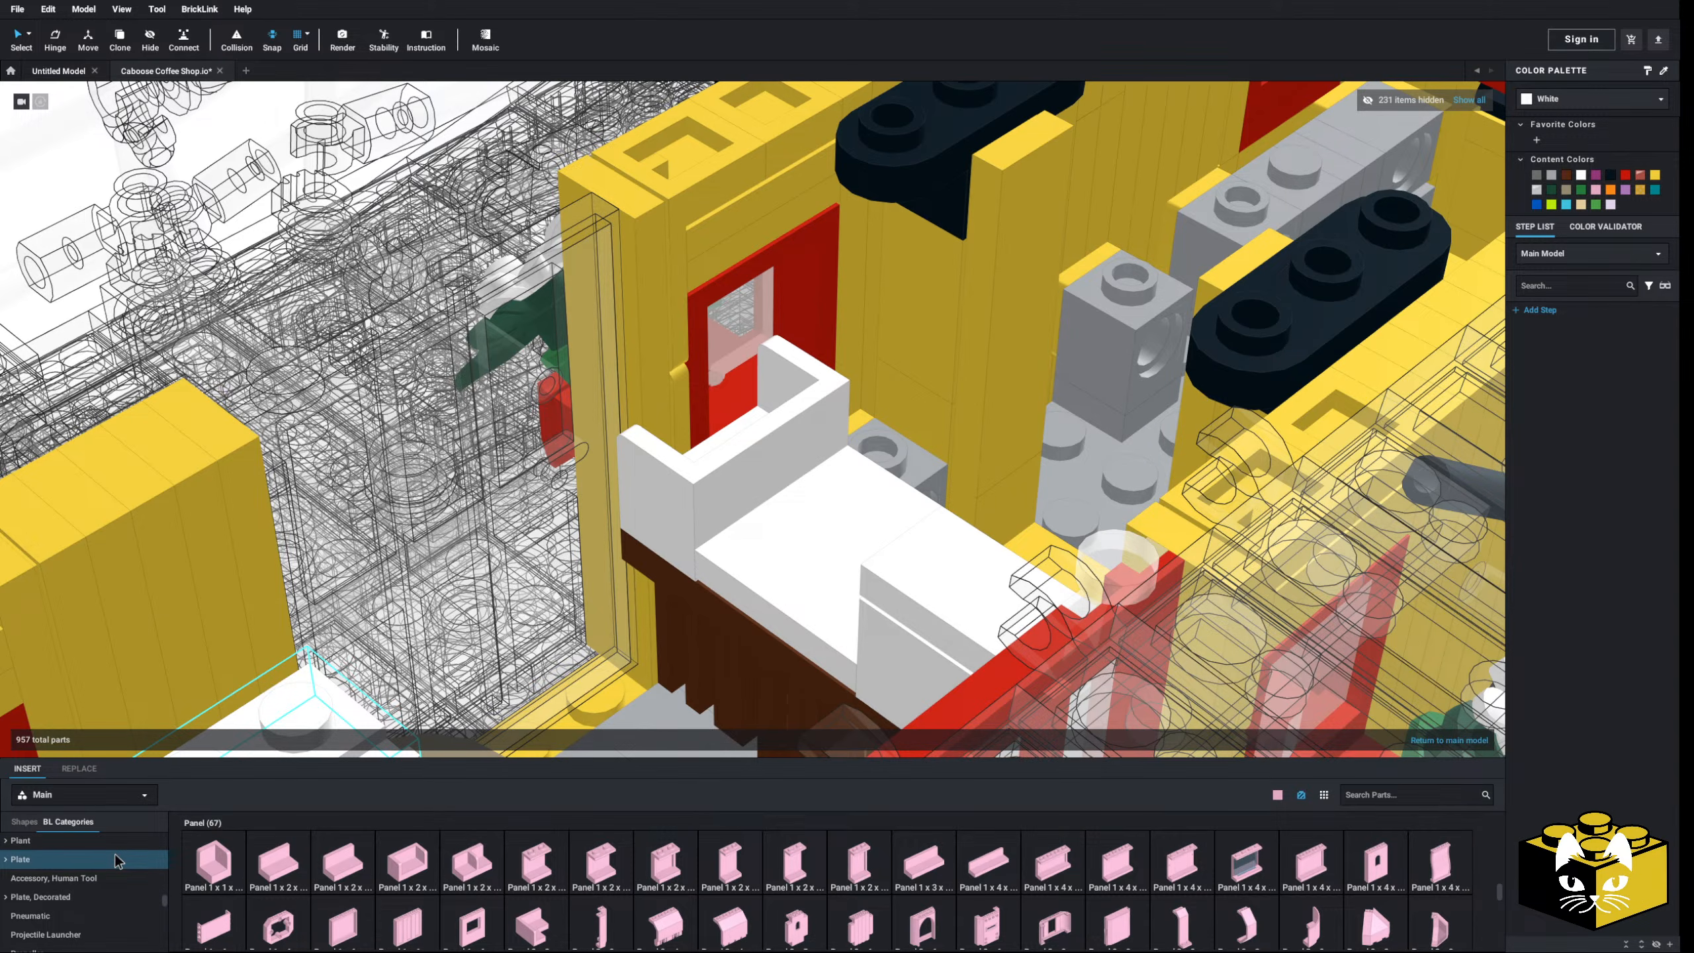
scroll(118, 868, "down", 2)
scroll(134, 887, "up", 4)
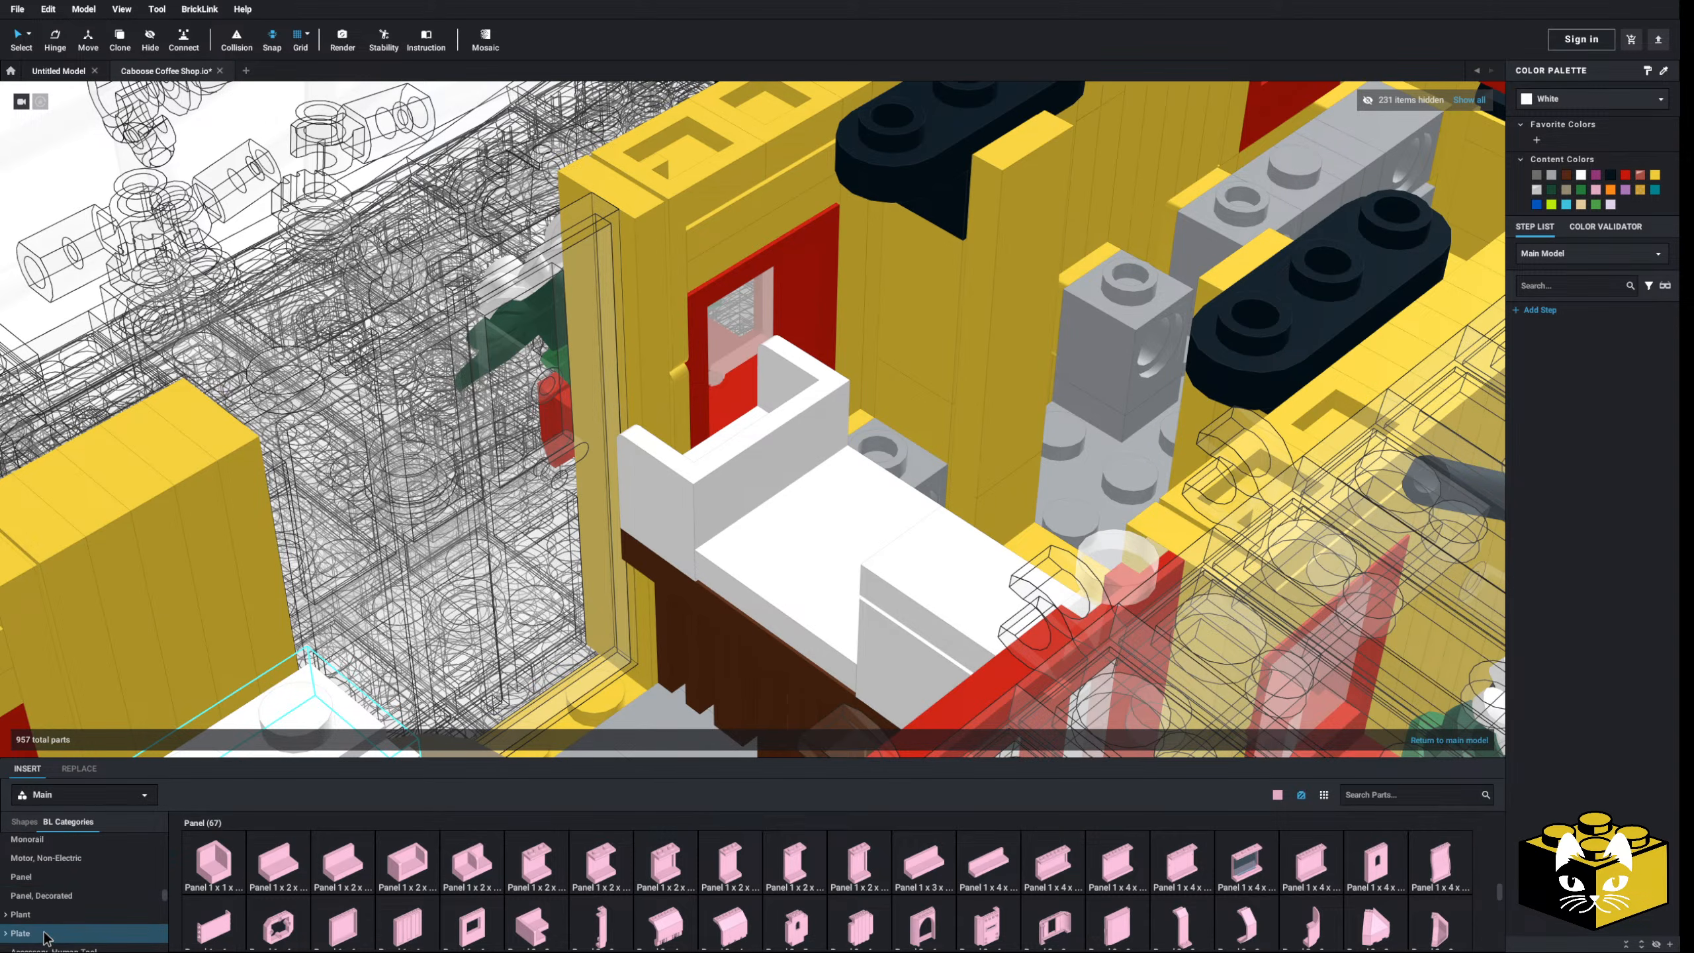
- Place a 1x1 plate beside the model and stack a 1x1 tile on it
left_click(53, 936)
left_click(210, 872)
scroll(433, 567, "down", 3)
middle_click_drag(440, 545, 615, 456)
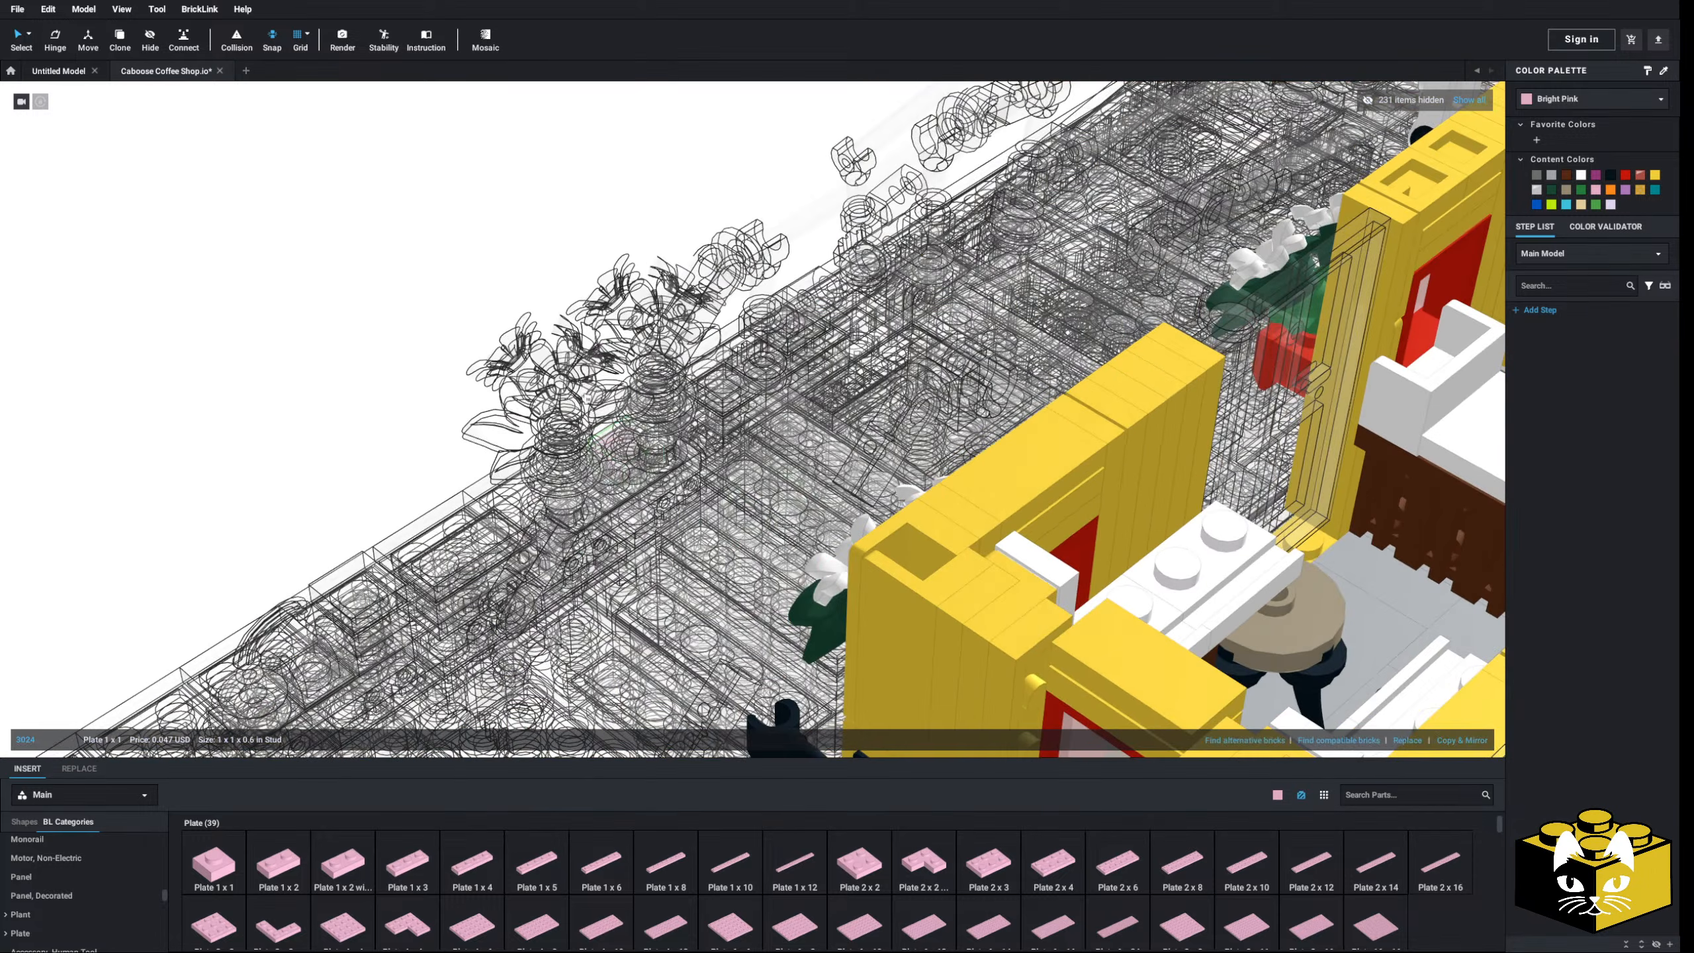
left_click(406, 210)
left_click(416, 415)
scroll(137, 888, "down", 10)
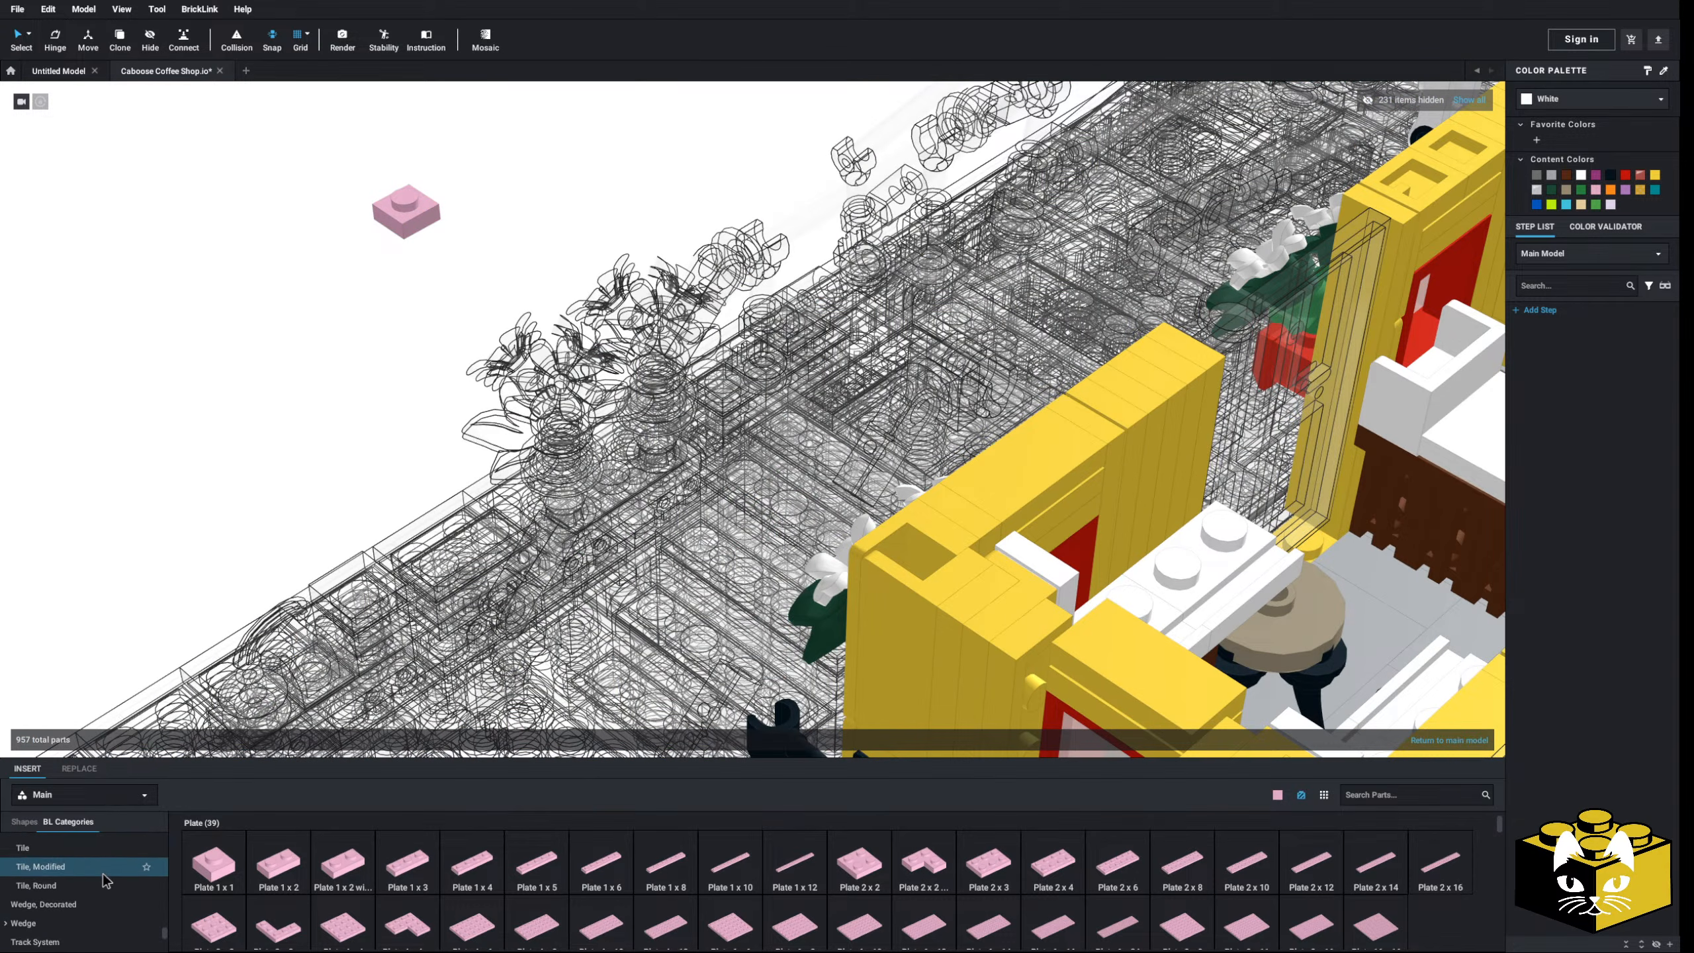
scroll(103, 884, "up", 1)
left_click(80, 890)
left_click(229, 874)
left_click(406, 195)
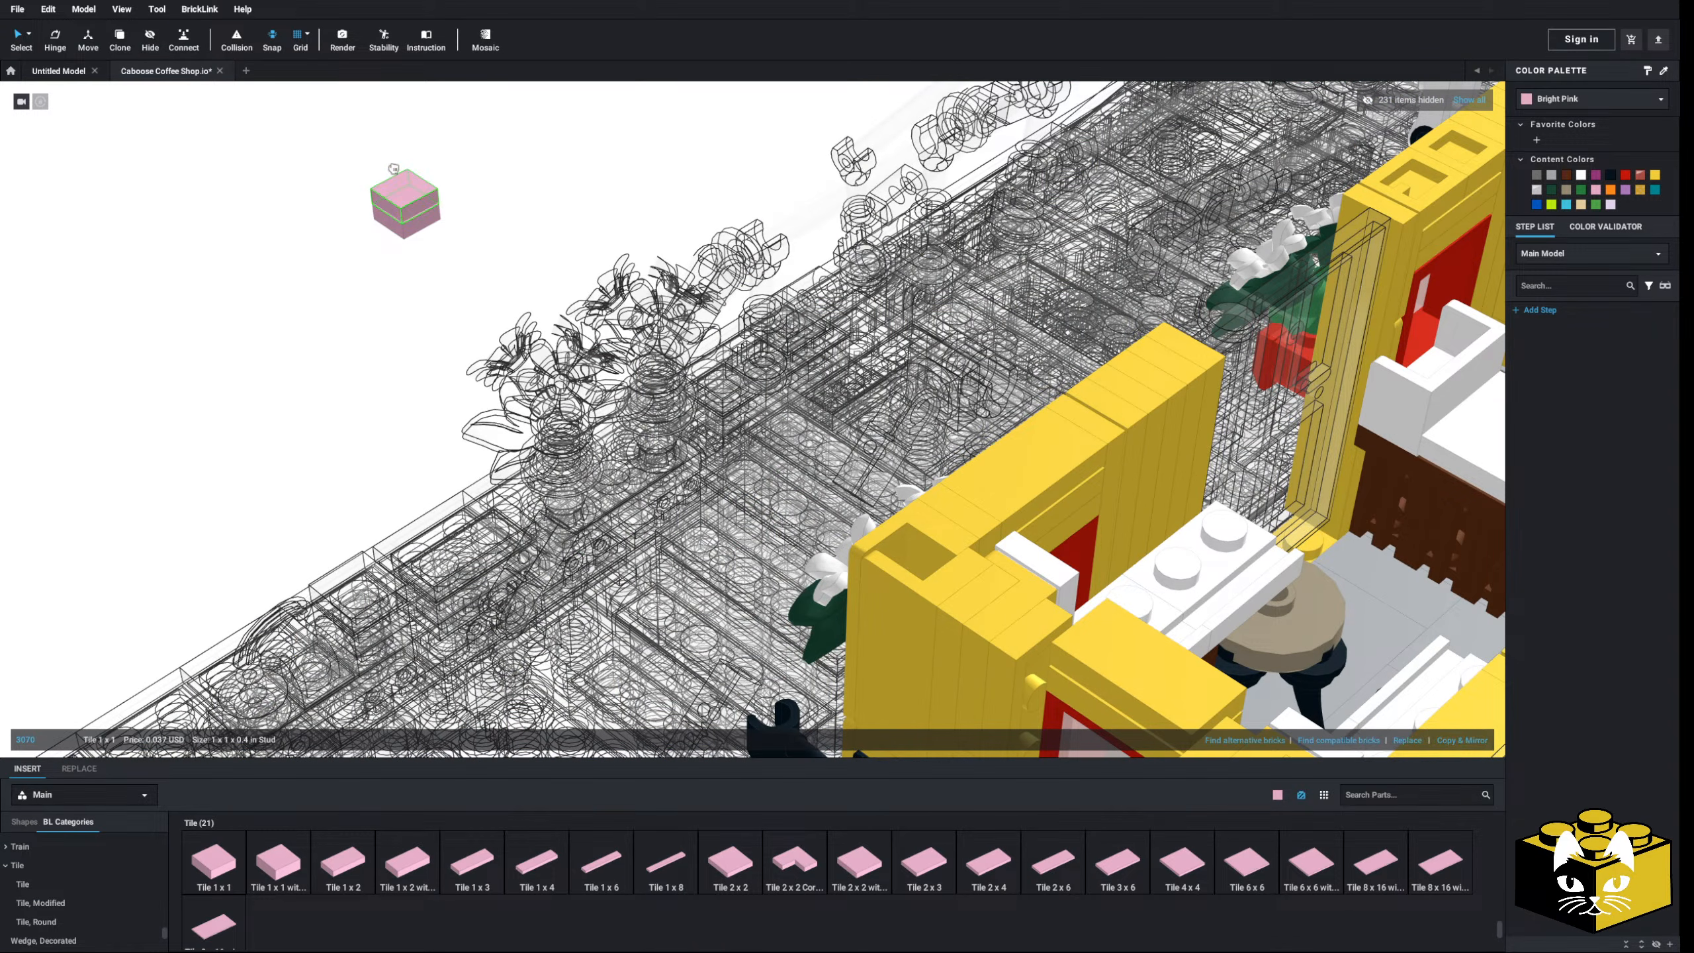
- Colour the plate-and-tile stack Dark Tan and set it onto the white counter
left_click(1591, 104)
scroll(1601, 140, "down", 2)
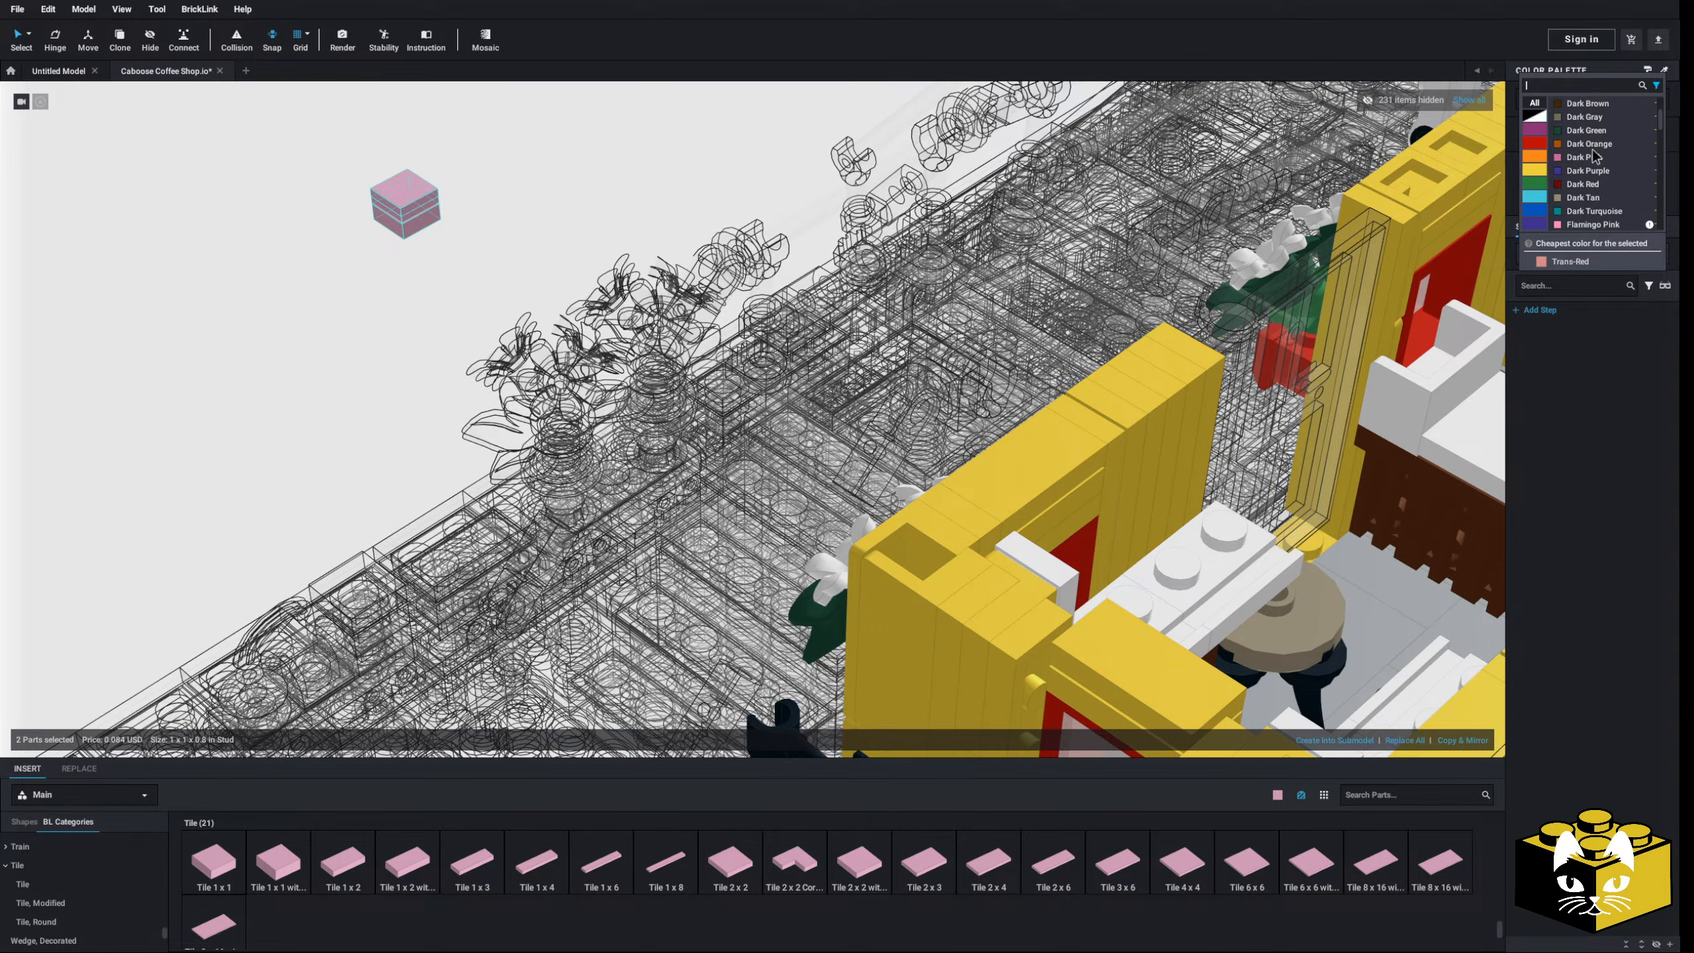
left_click(1595, 145)
left_click_drag(417, 228, 1001, 307)
scroll(391, 312, "up", 2)
middle_click_drag(1001, 307, 409, 376)
left_click_drag(408, 375, 768, 391)
middle_click_drag(768, 391, 461, 398)
left_click_drag(461, 399, 699, 417)
right_click_drag(699, 417, 768, 449)
scroll(727, 431, "up", 3)
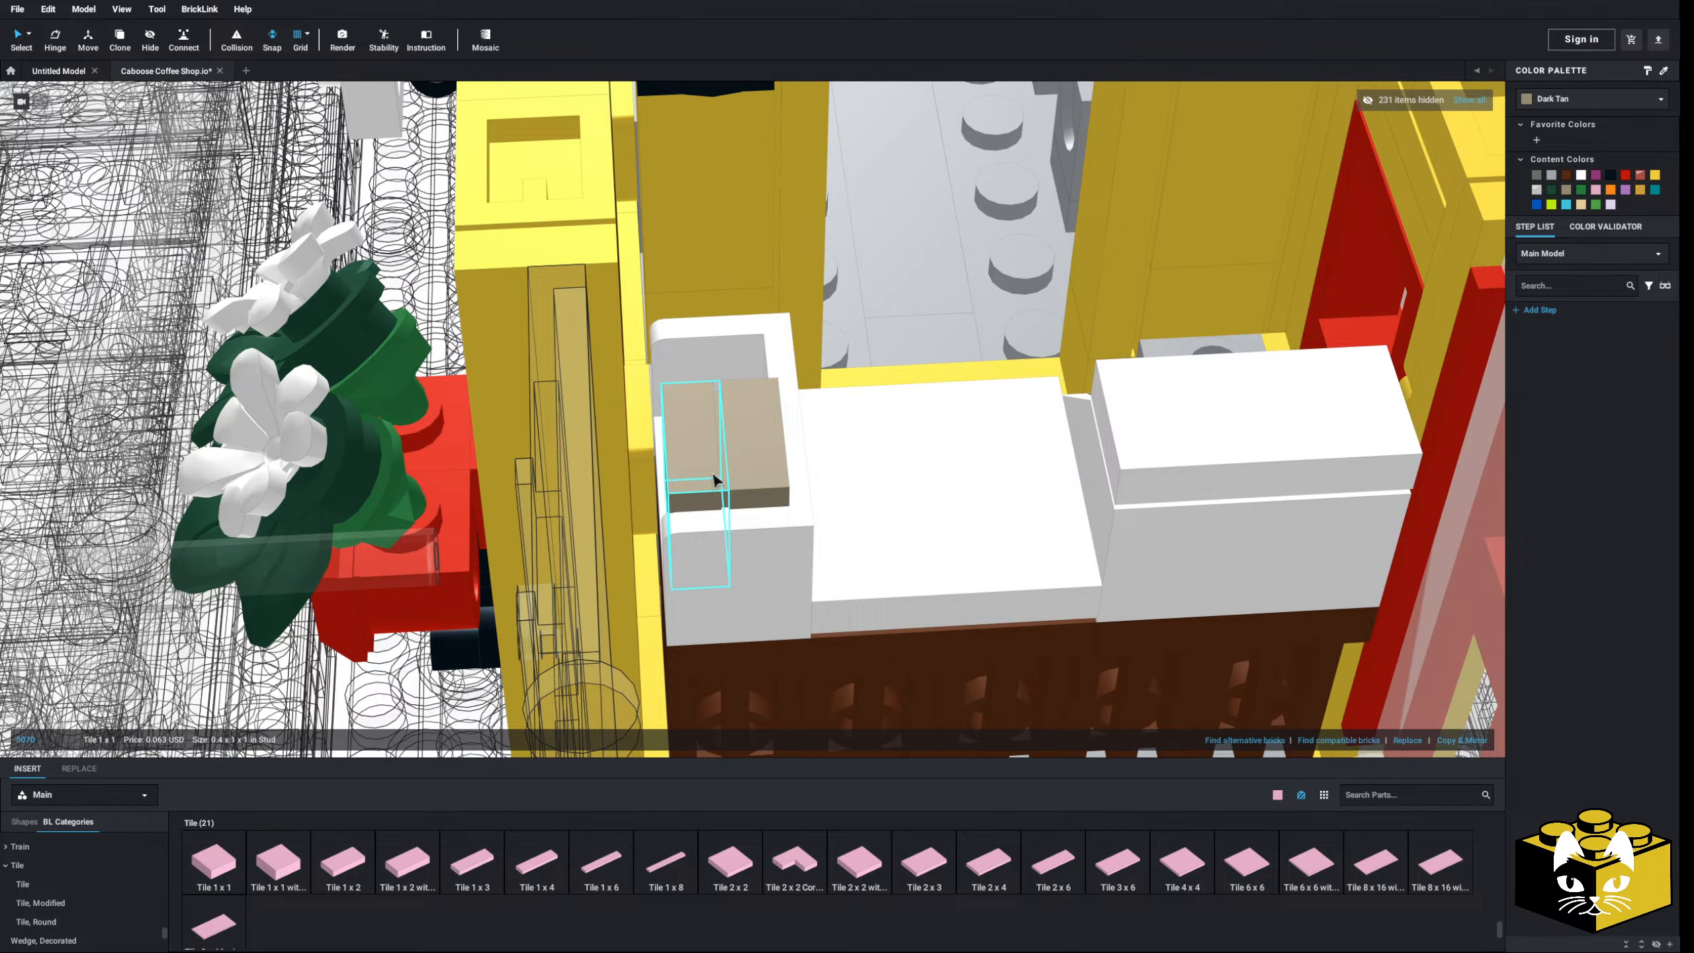
- Paste a second Dark Tan copy beside the first on the counter
right_click(749, 475)
right_click_drag(749, 475, 759, 428)
right_click(762, 488)
left_click(793, 532)
left_click(707, 496)
left_click(764, 464, "ctrl")
- Shift the two Dark Tan plates slightly left with the Move tool and check the result
left_click(84, 42)
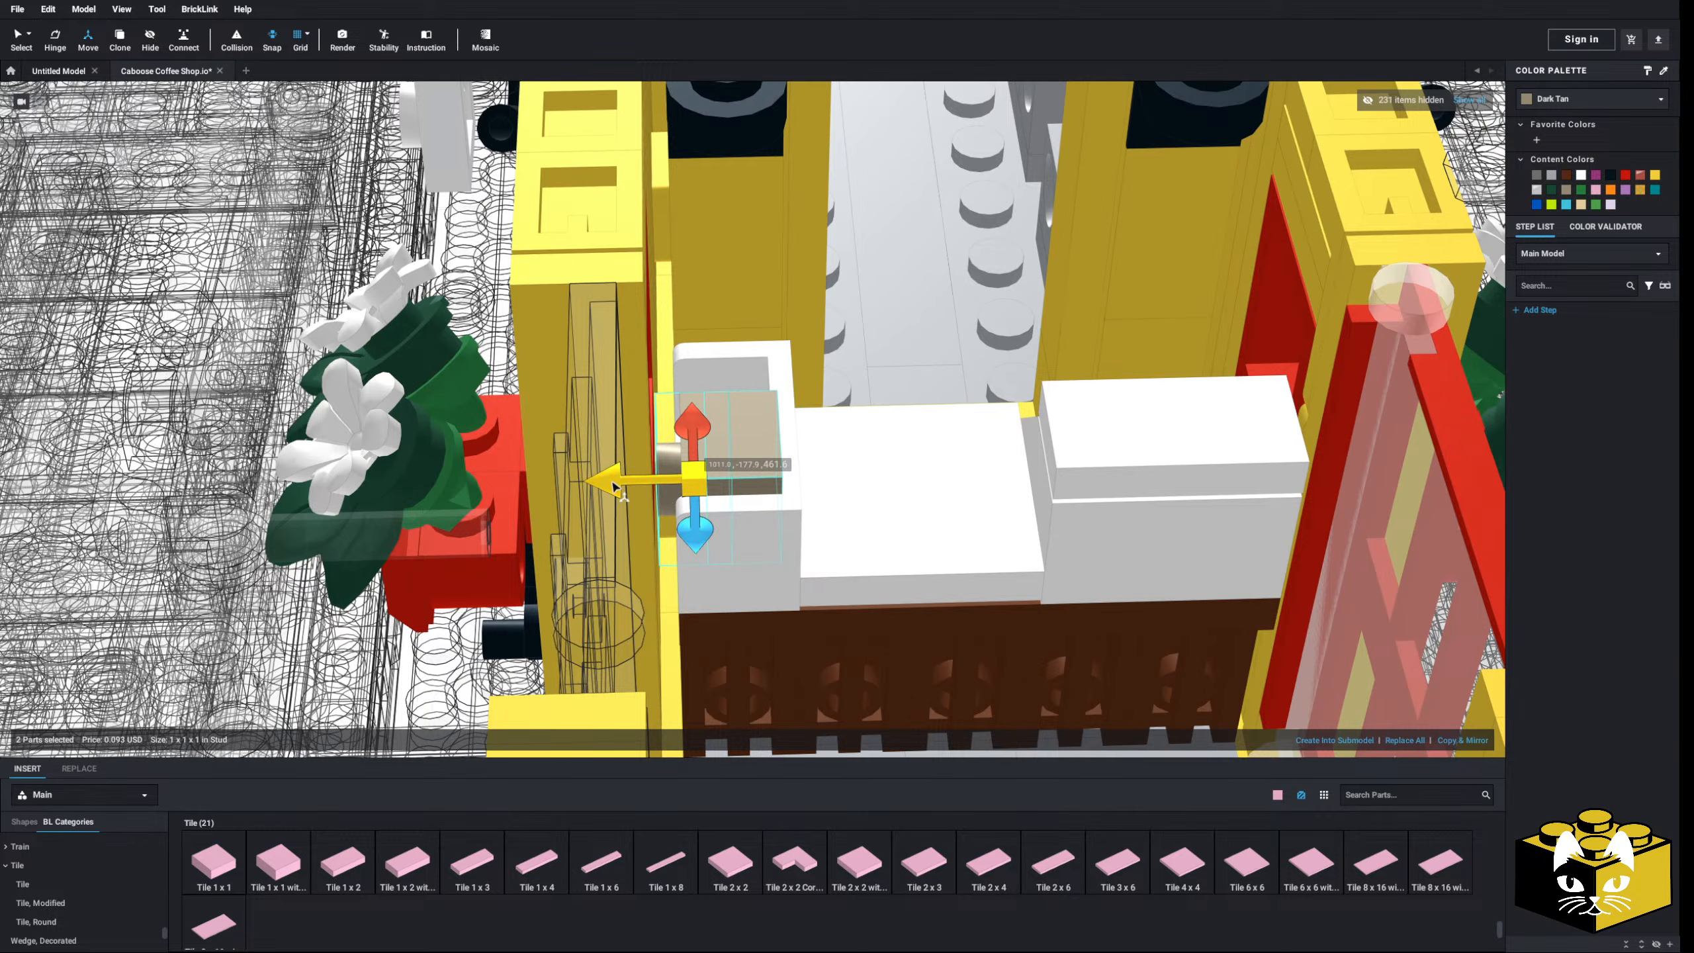
left_click_drag(612, 486, 605, 486)
right_click_drag(736, 518, 867, 475)
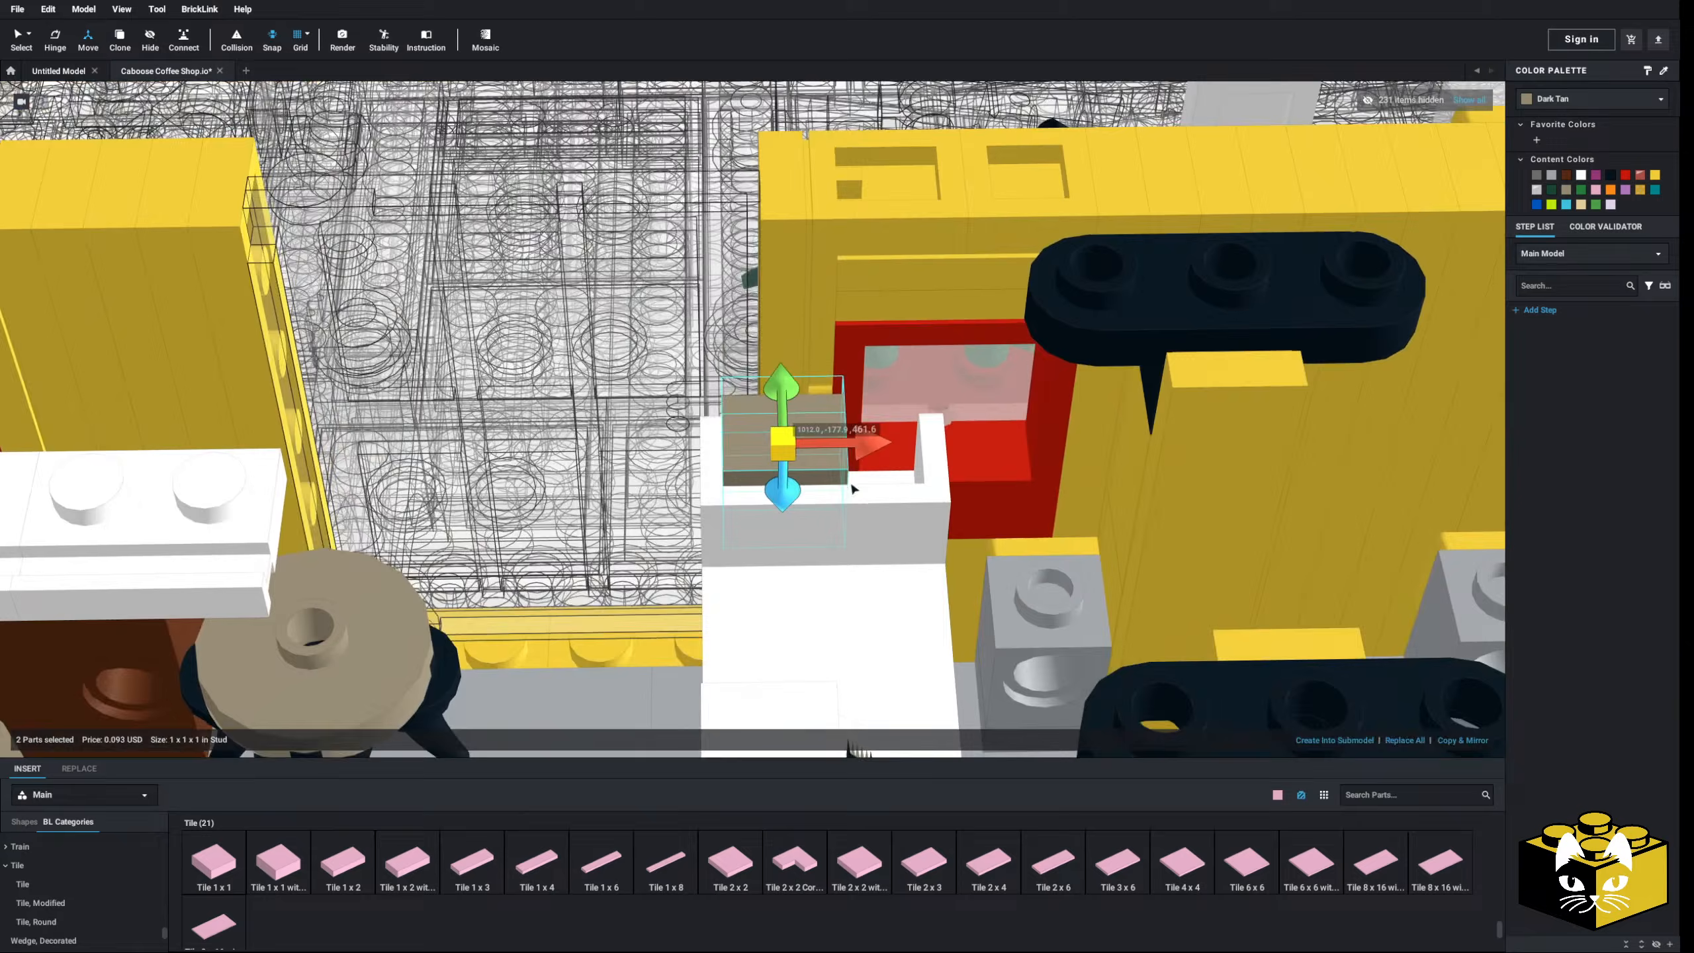
scroll(854, 489, "down", 3)
mouse_move(854, 489)
right_mouse_down()
mouse_move(906, 478)
mouse_move(881, 481)
right_mouse_up()
scroll(881, 481, "down", 4)
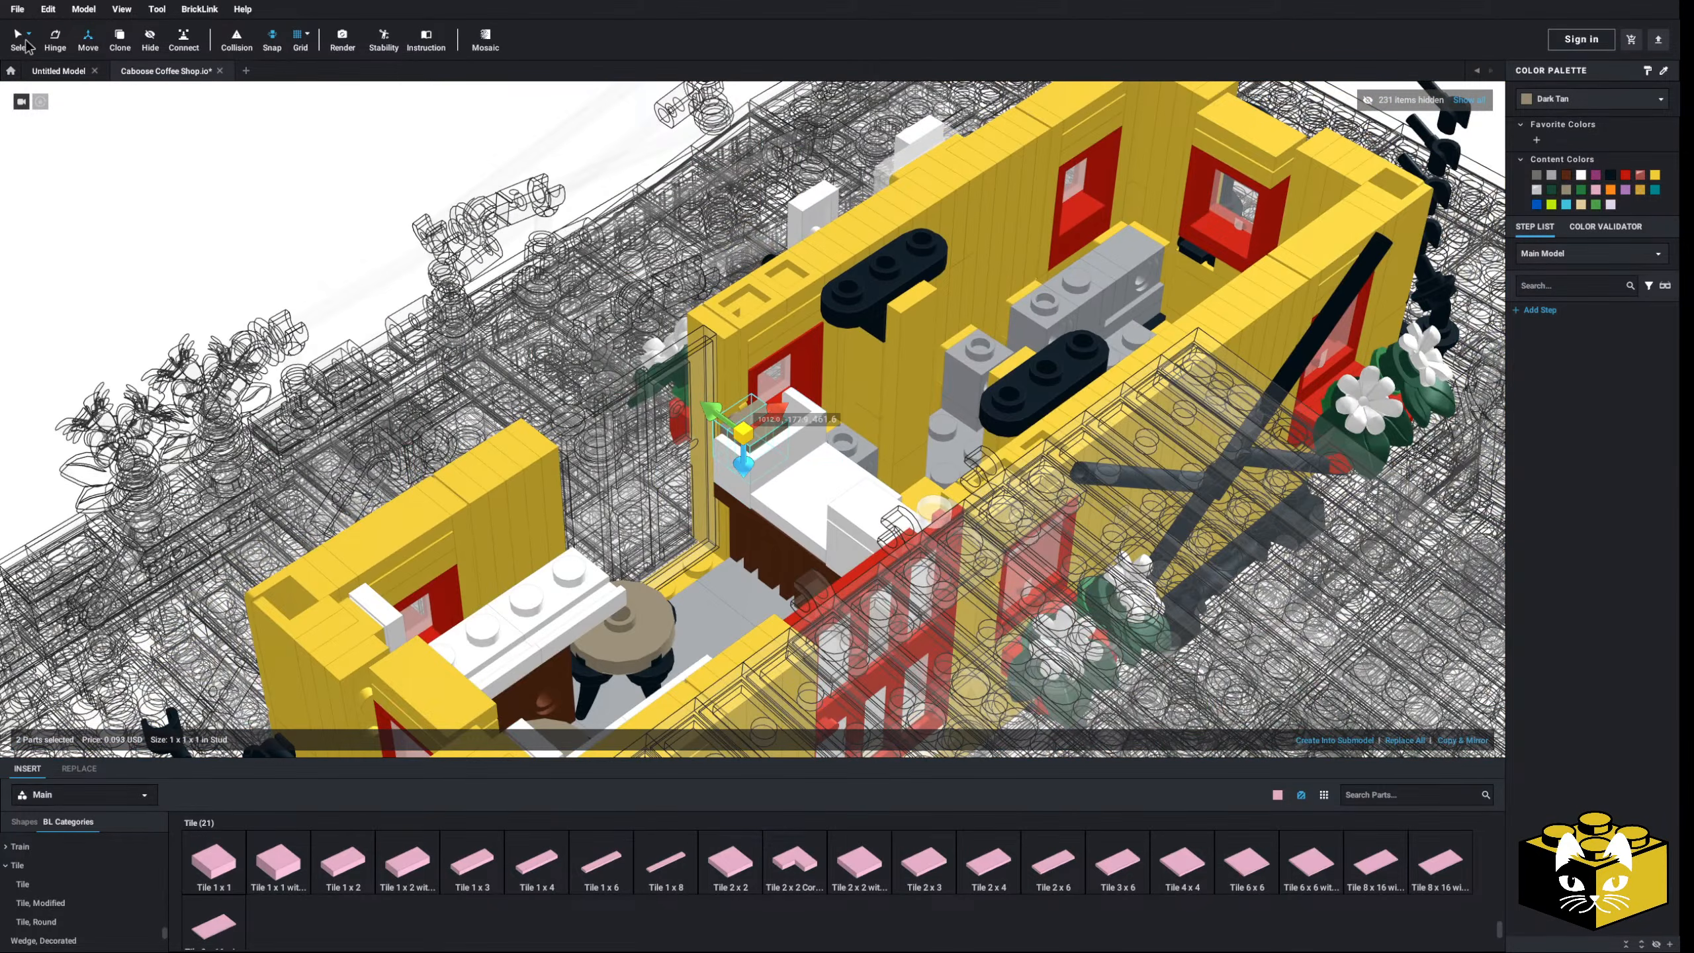
- Place a pink chopsticks piece from Minifigure, Utensil in the white counter tray
left_click(95, 160)
scroll(783, 508, "up", 6)
right_click_drag(704, 518, 552, 670)
scroll(117, 877, "up", 15)
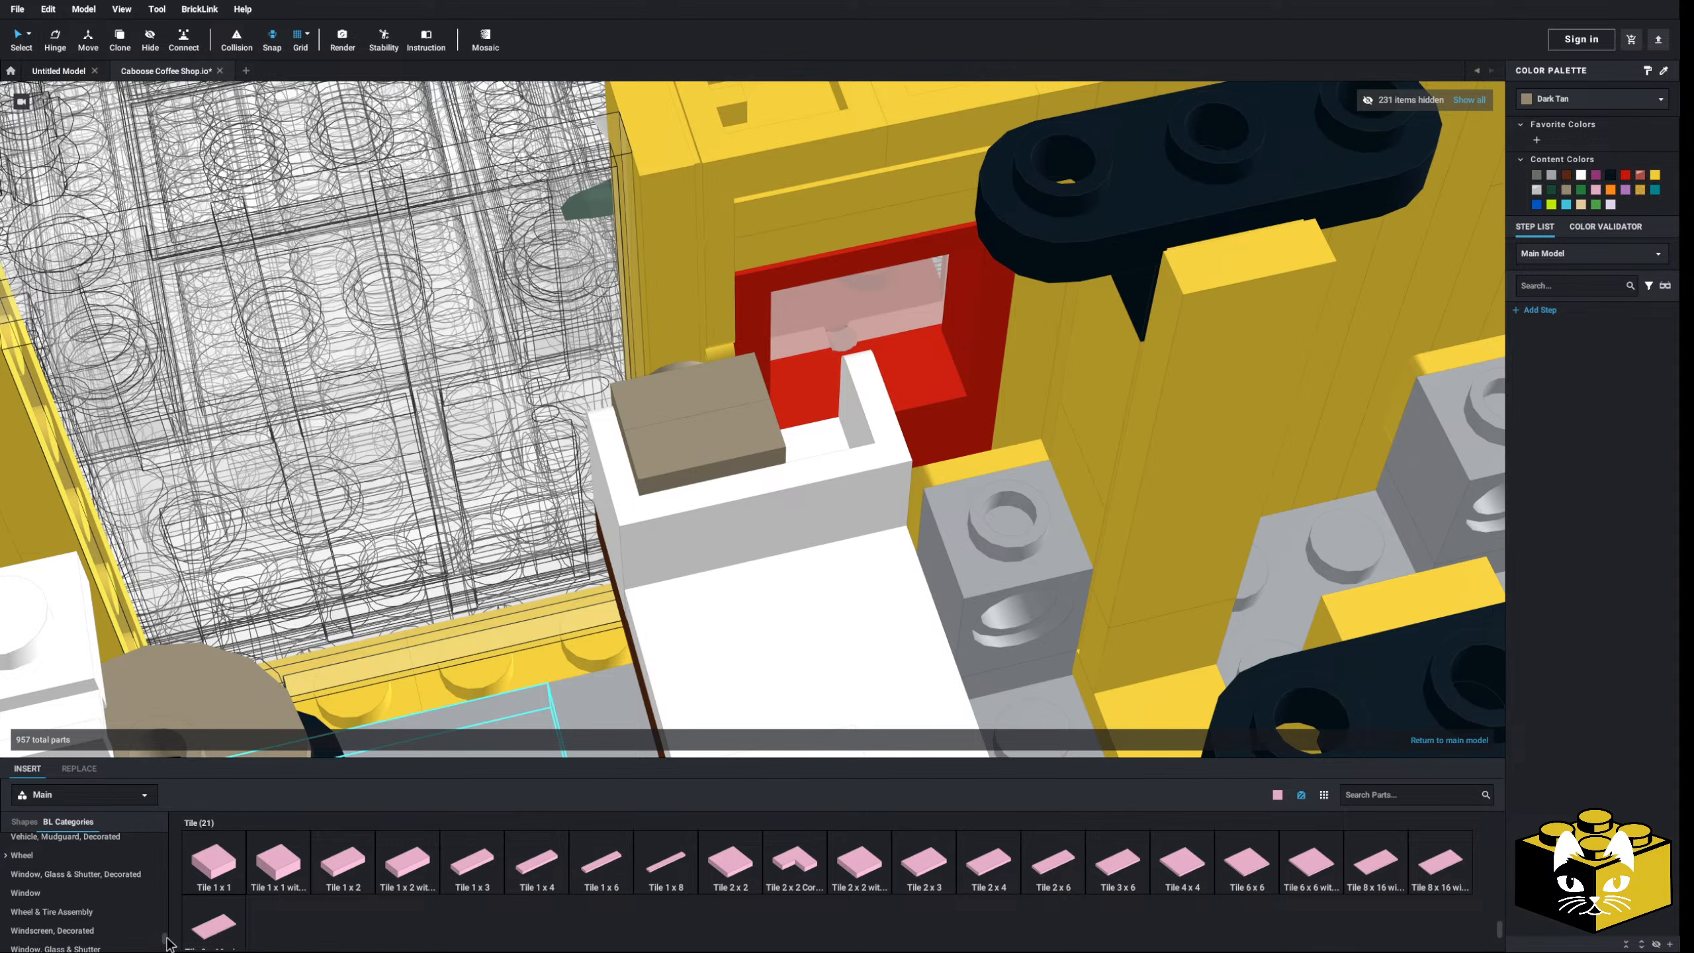
scroll(77, 921, "down", 2)
scroll(100, 874, "down", 5)
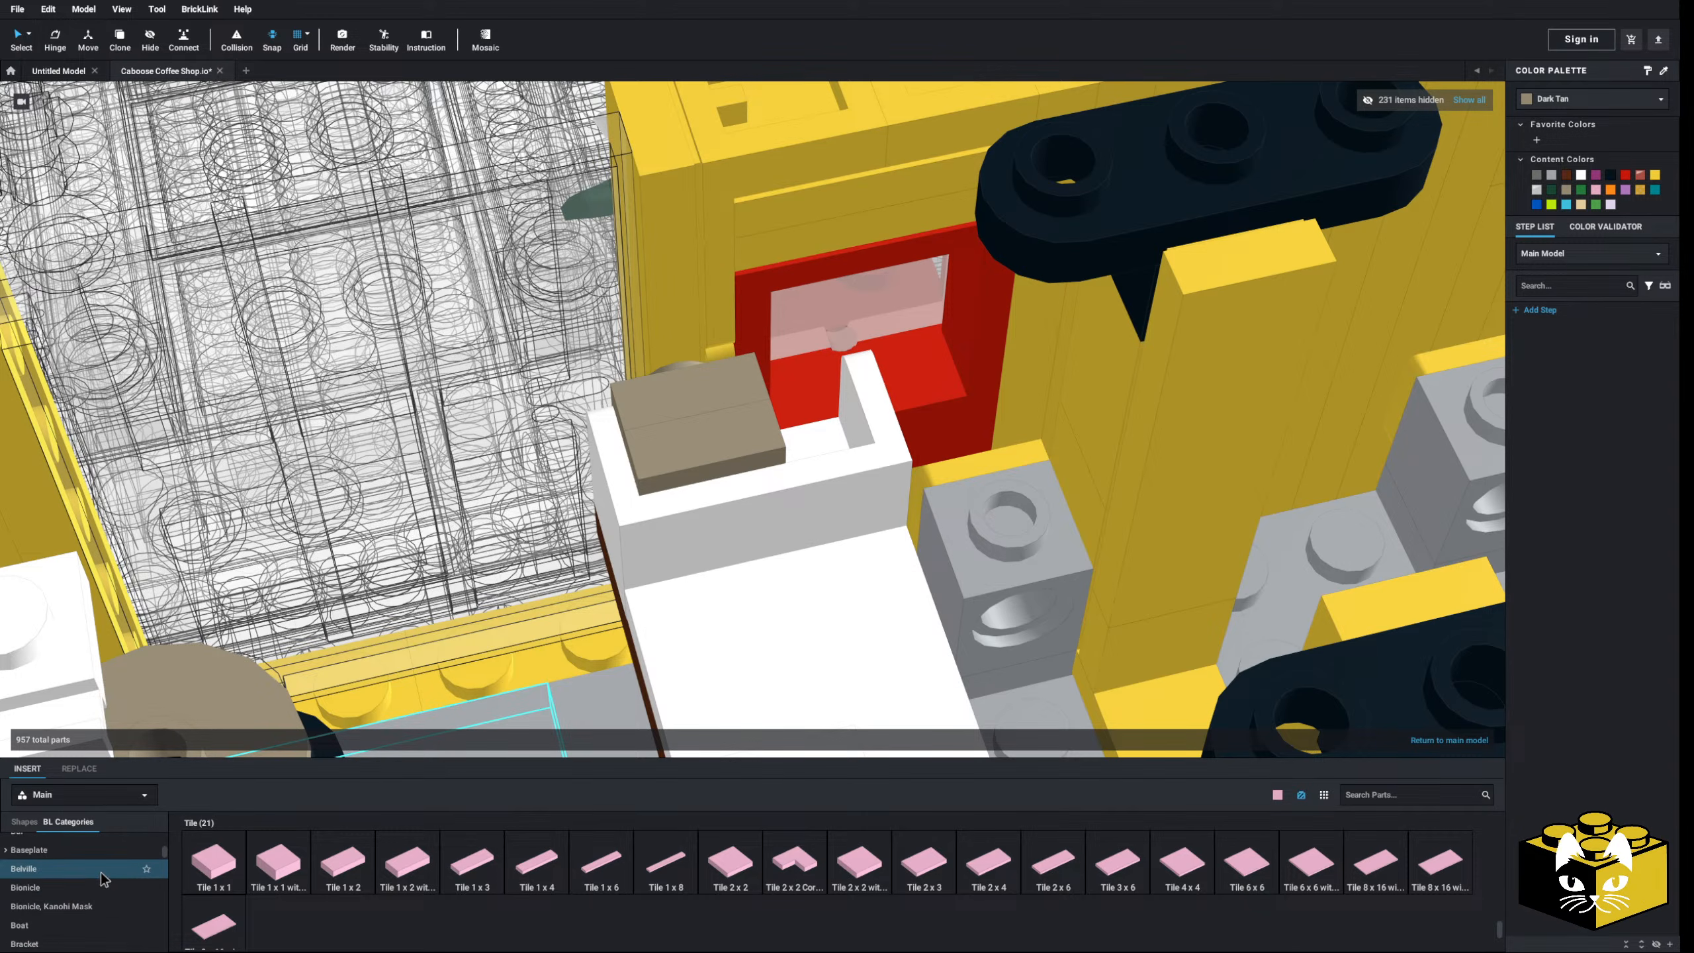
scroll(101, 878, "down", 6)
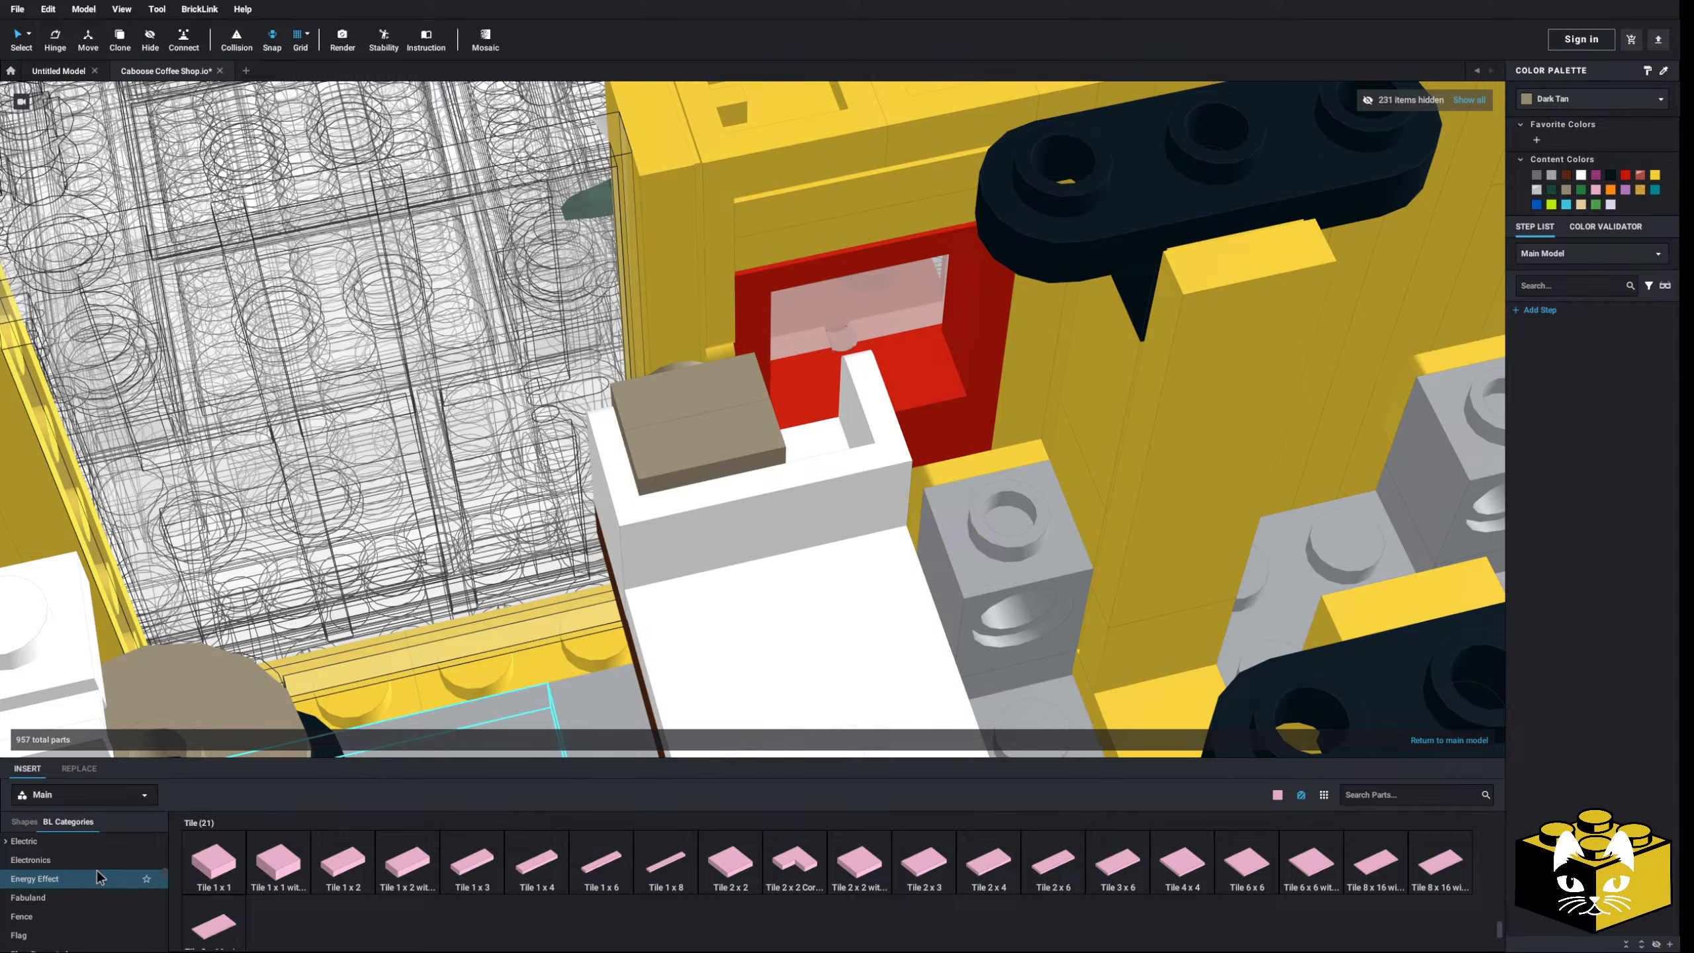
scroll(100, 875, "down", 5)
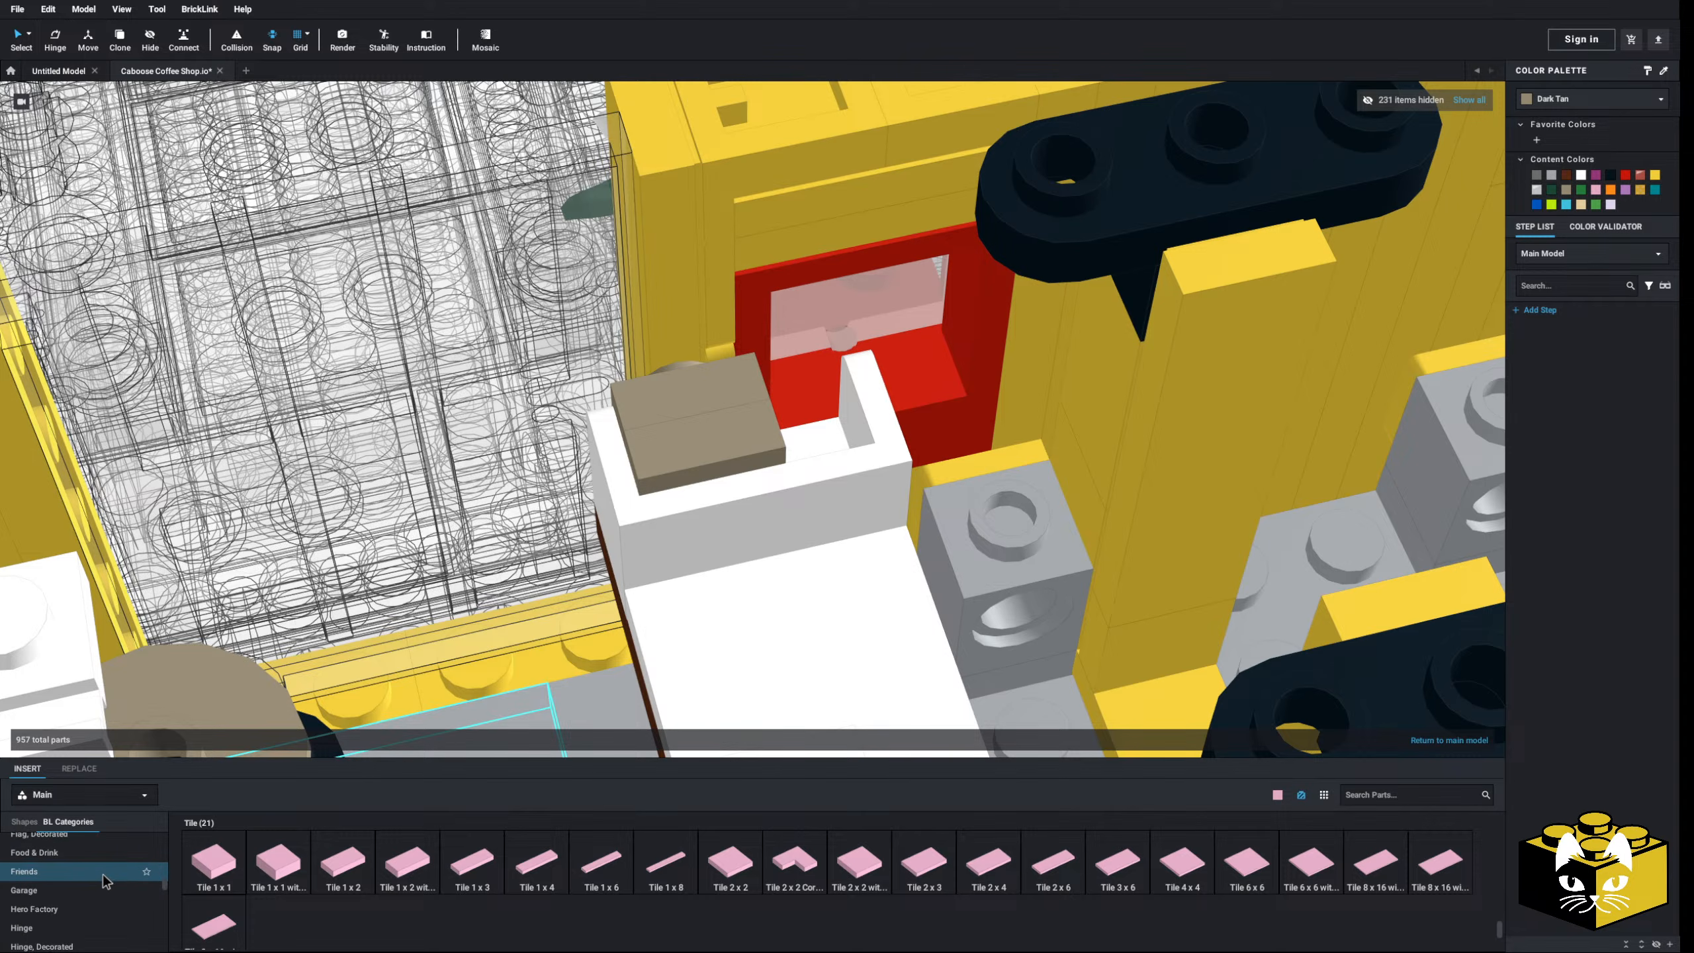
scroll(108, 871, "down", 1)
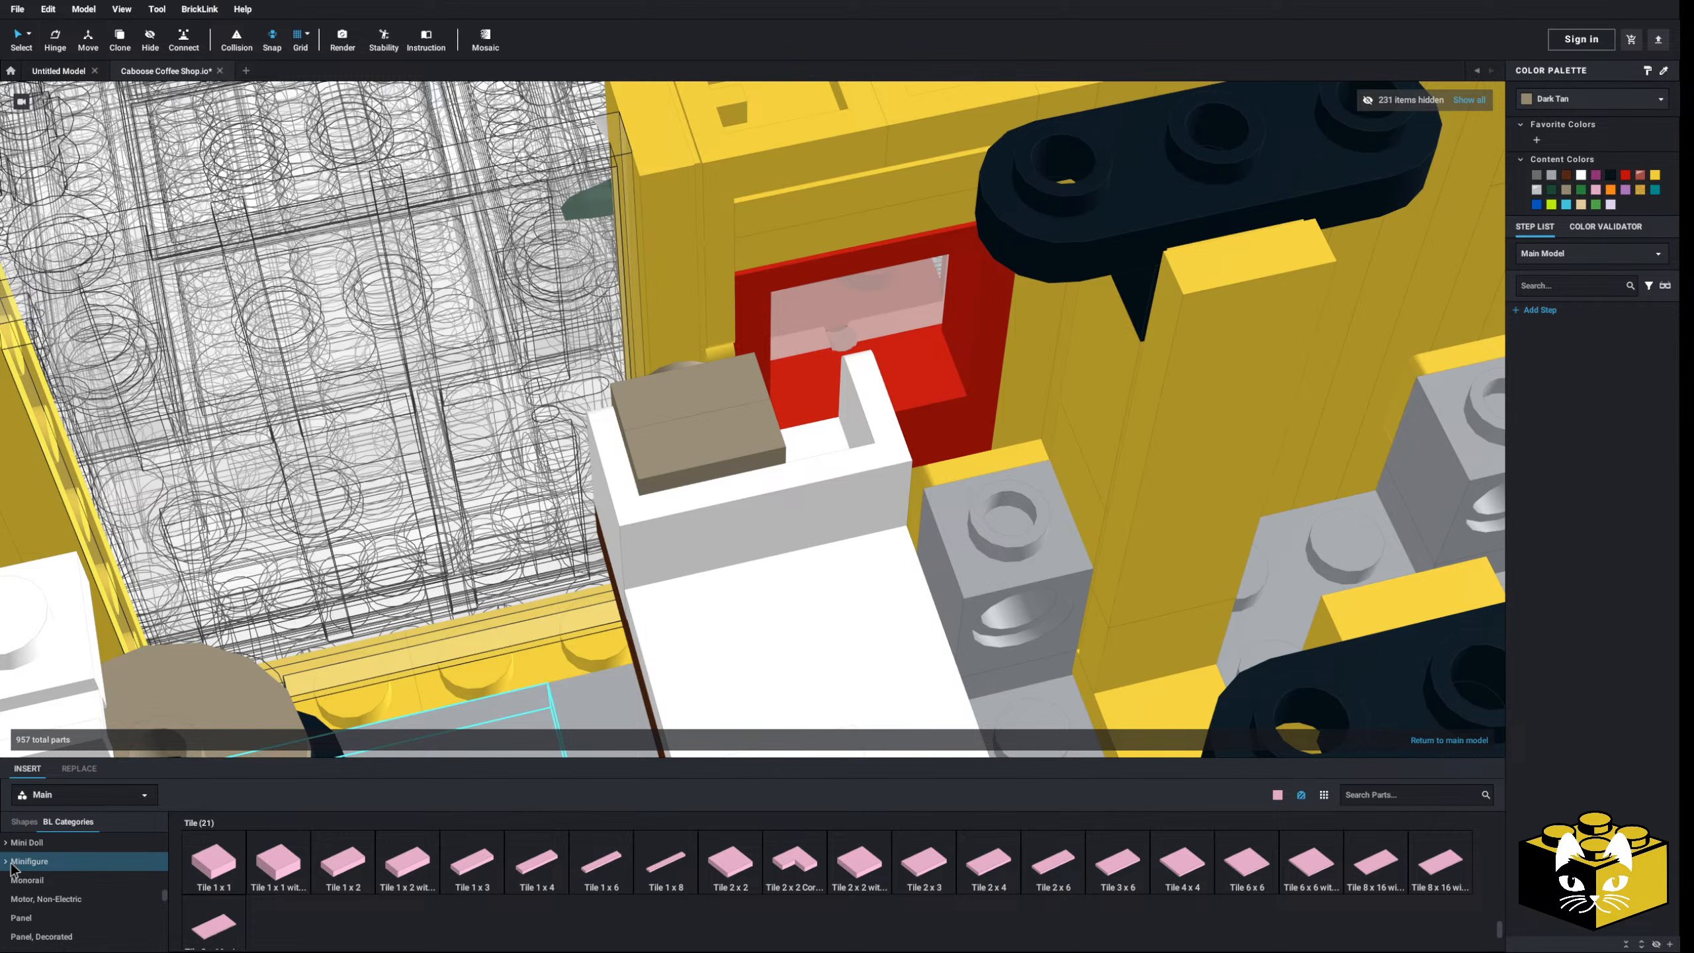
scroll(103, 868, "down", 4)
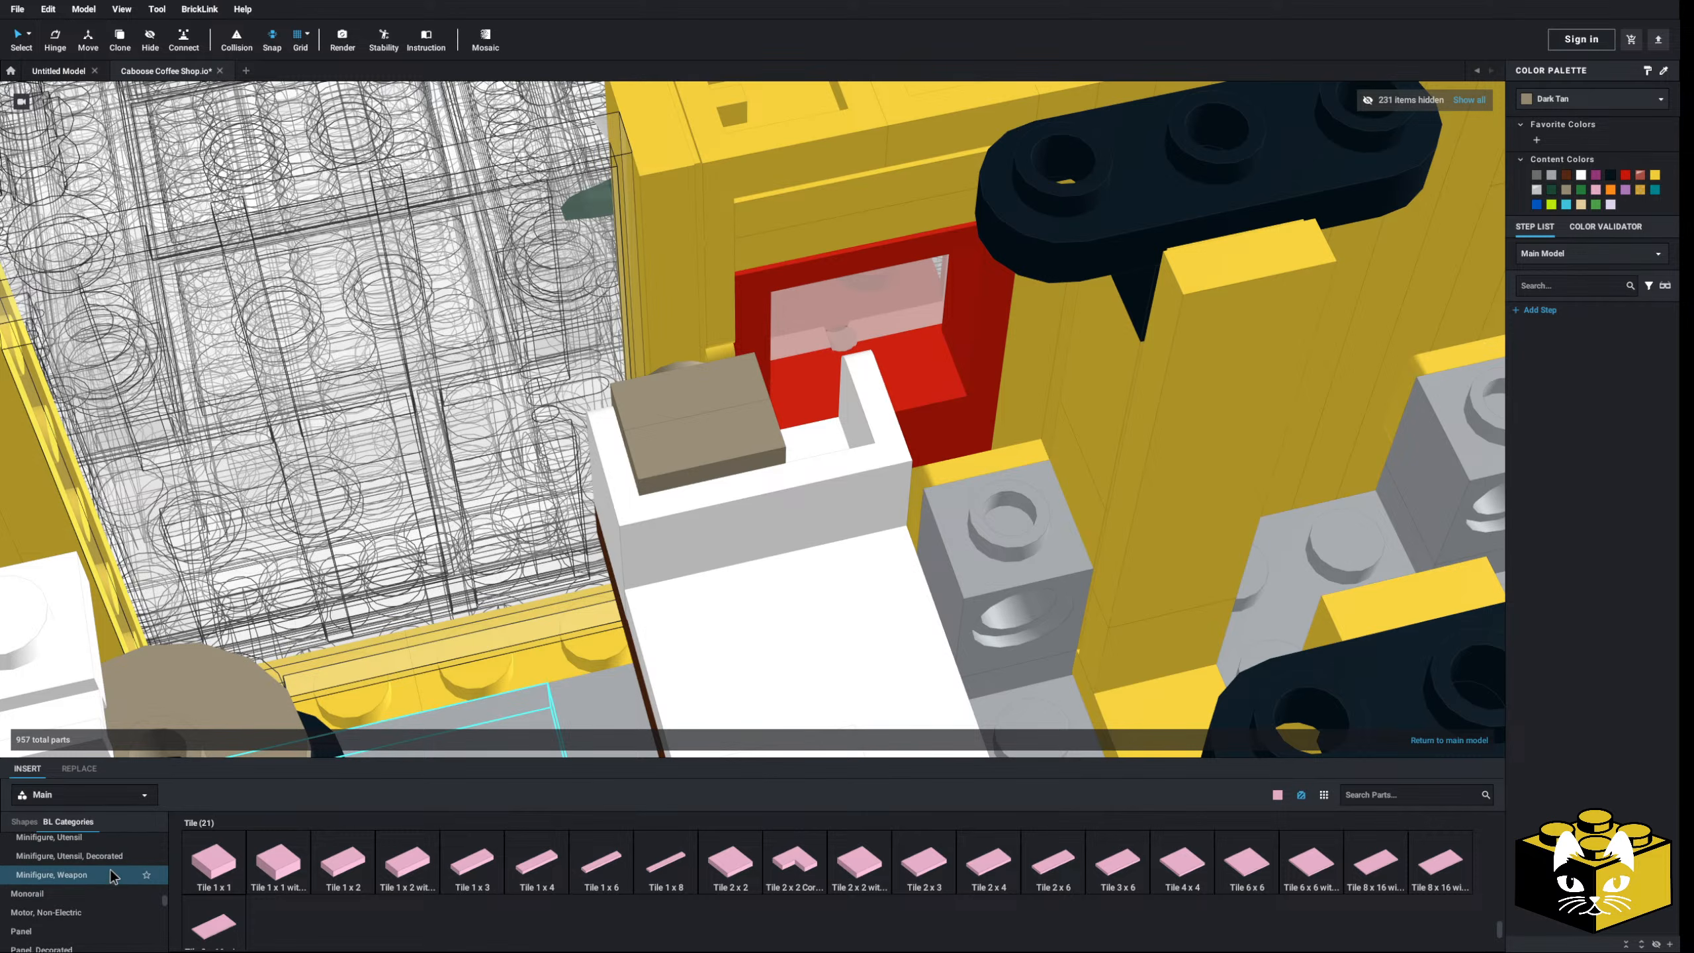
left_click(99, 868)
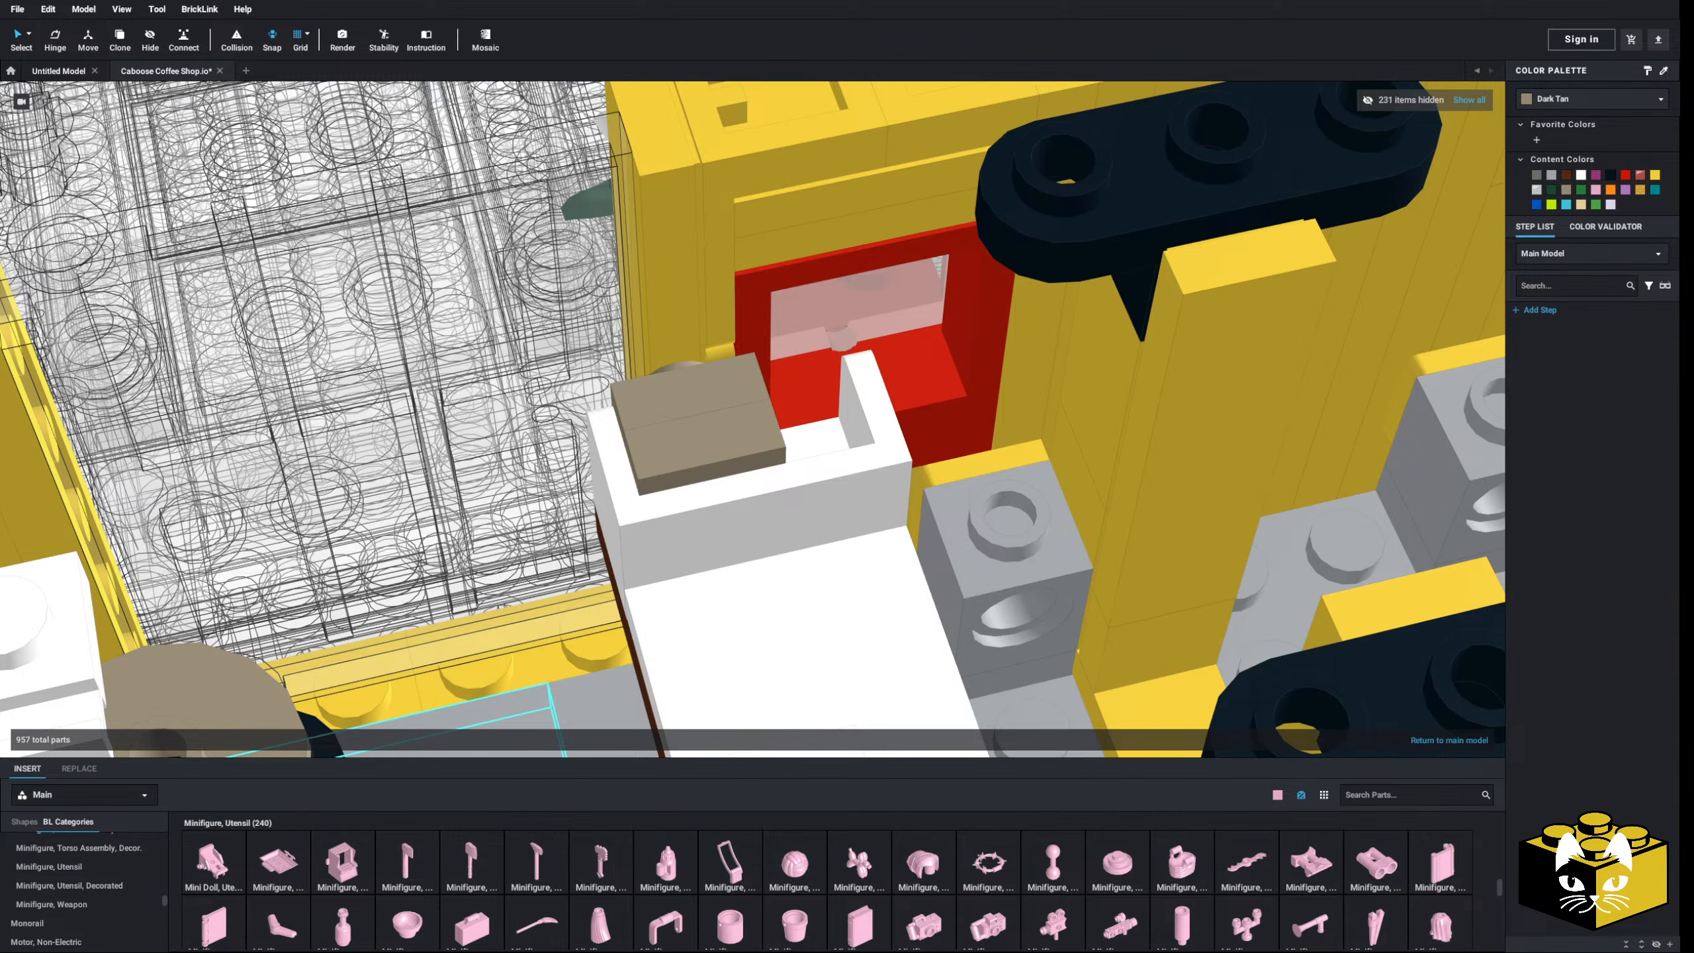
left_click(1384, 928)
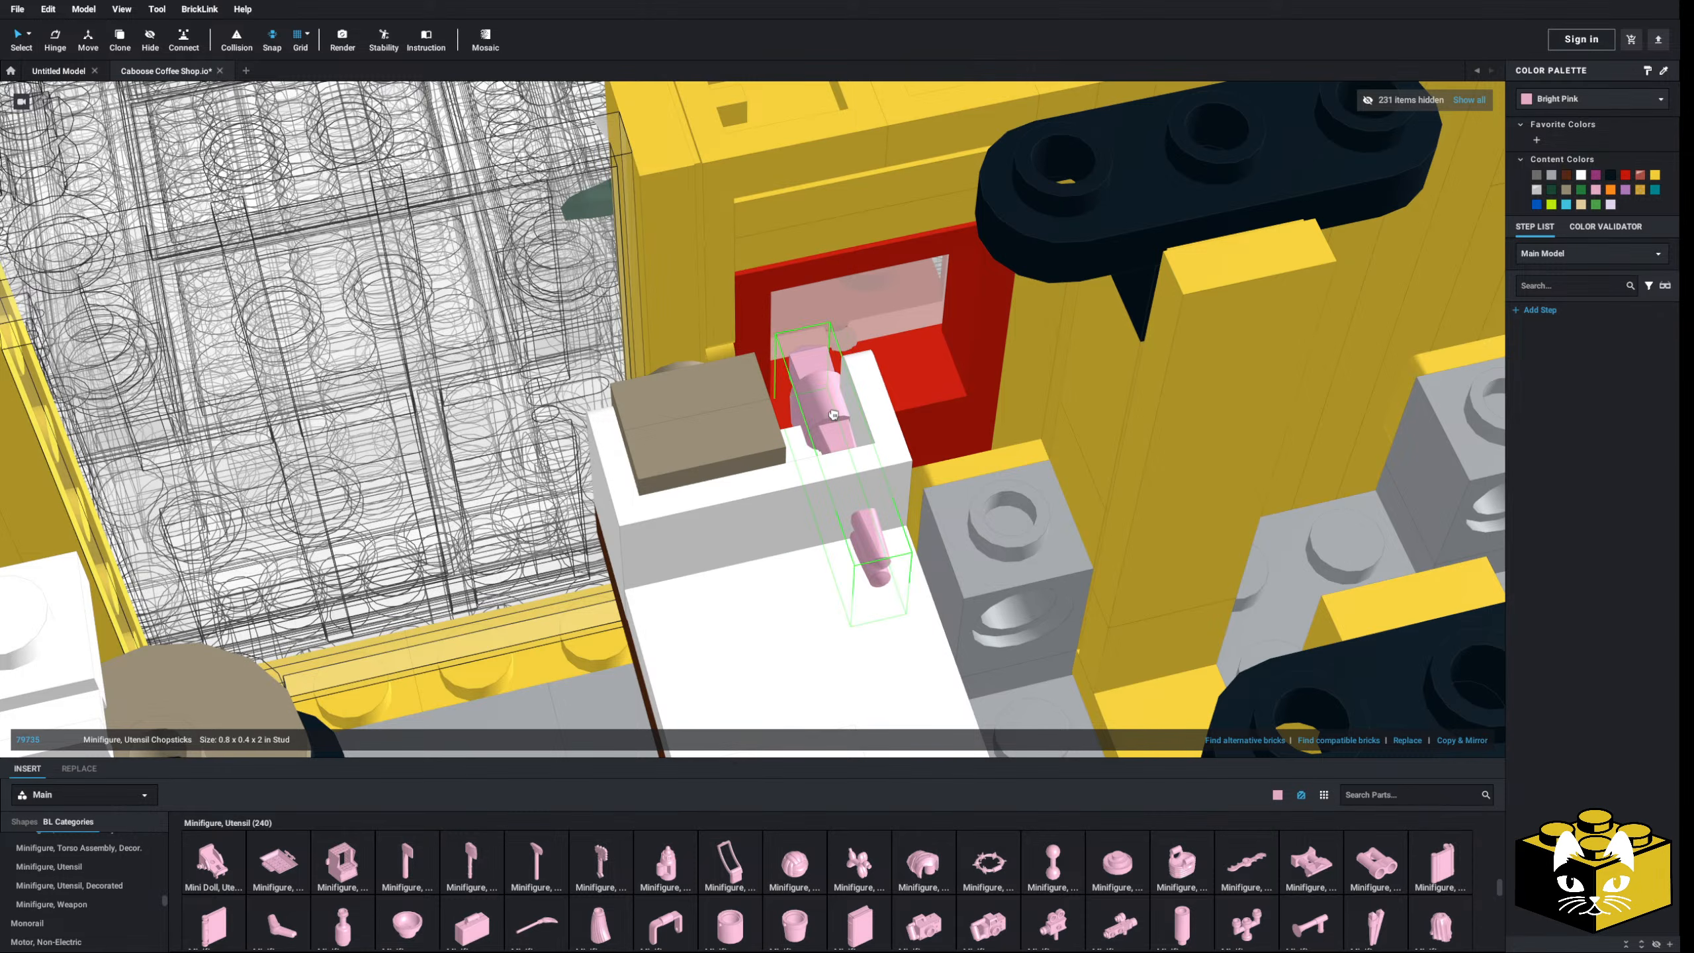
left_click(813, 387)
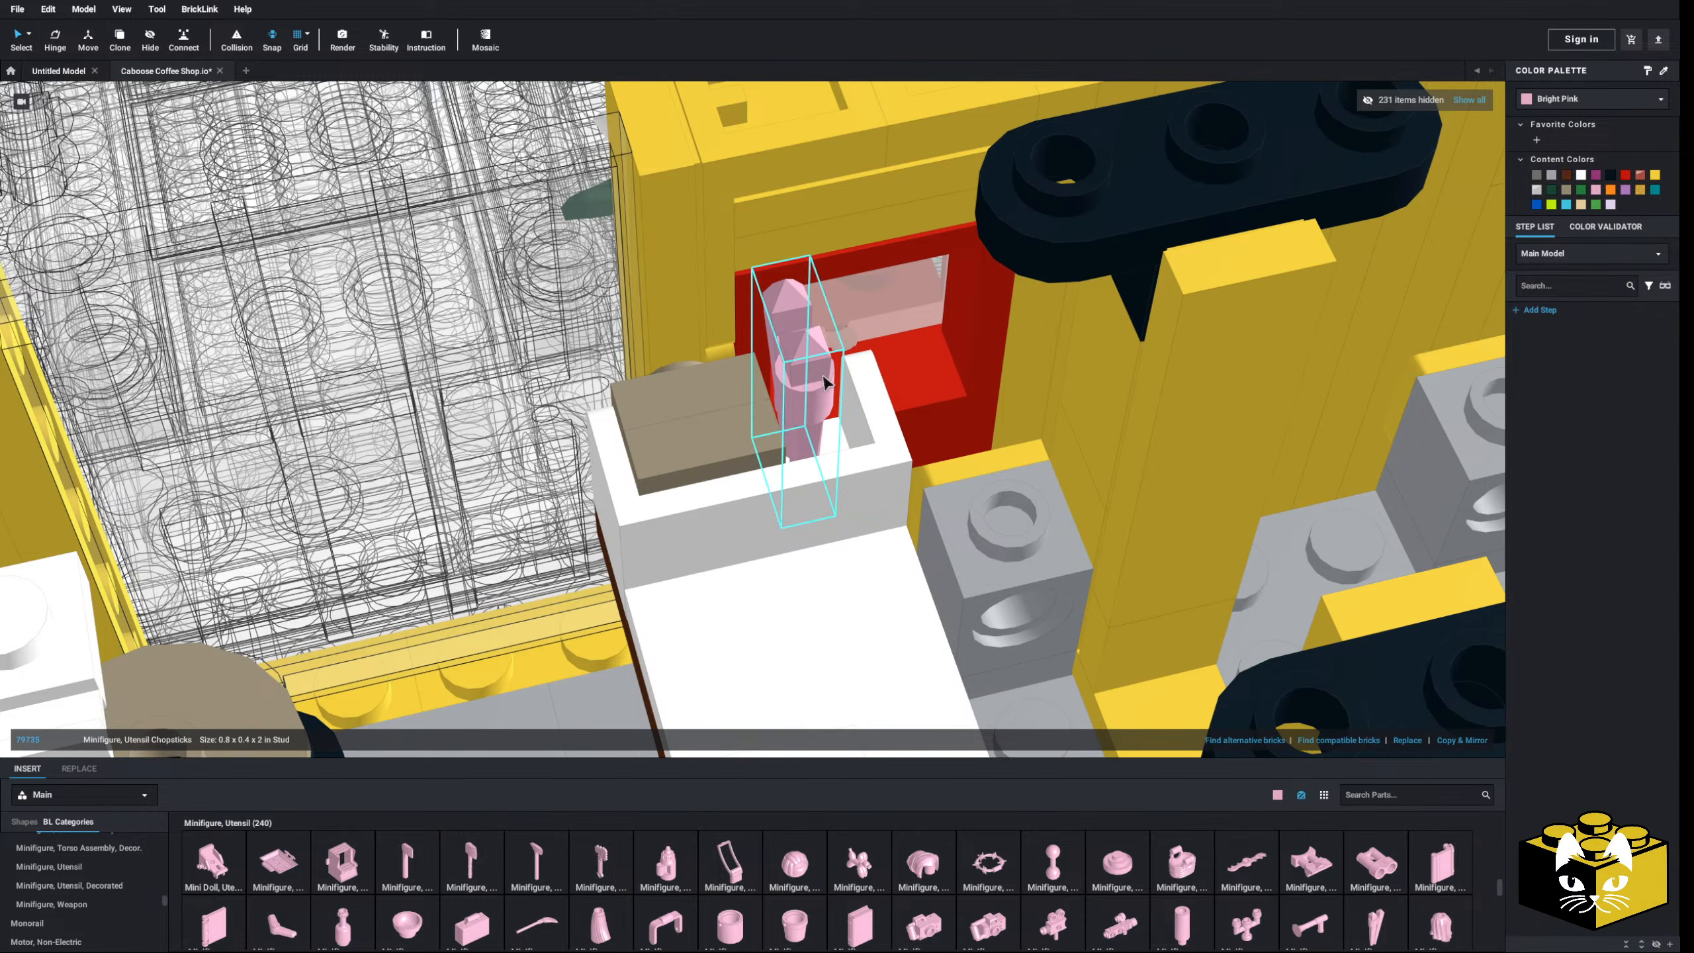
- Add a mirrored copy of the chopsticks and nudge it into the tray
right_click_drag(813, 387, 767, 461)
left_click_drag(857, 457, 827, 466)
right_click_drag(827, 466, 843, 406)
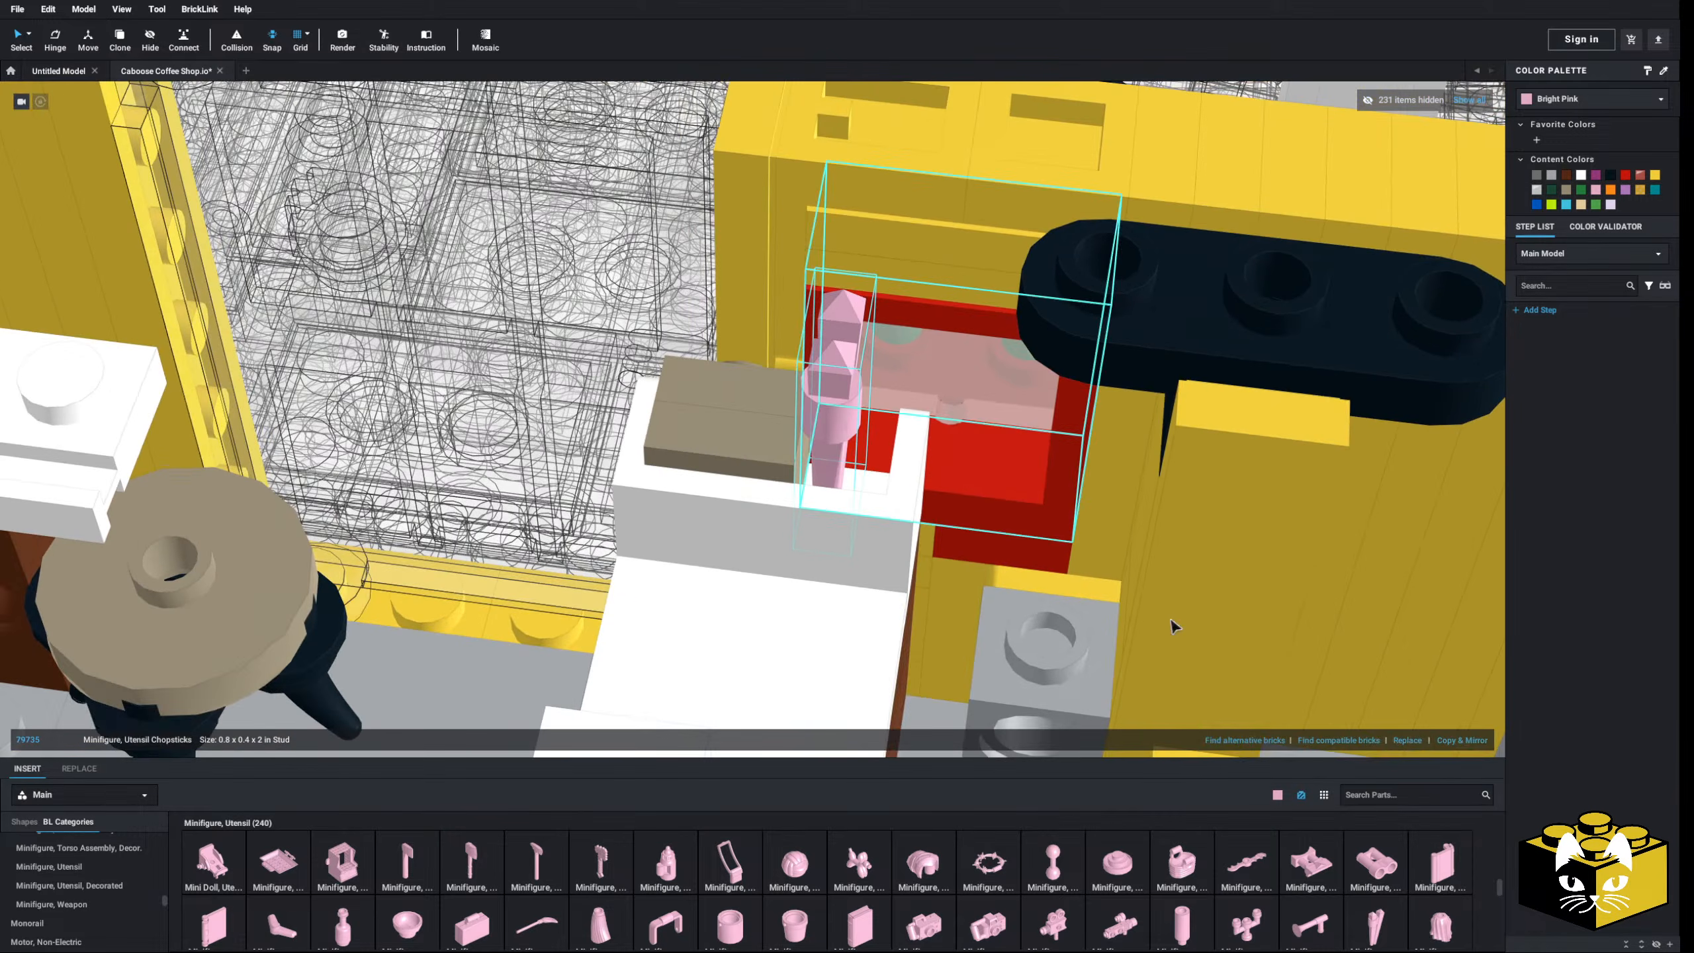
left_click(1470, 740)
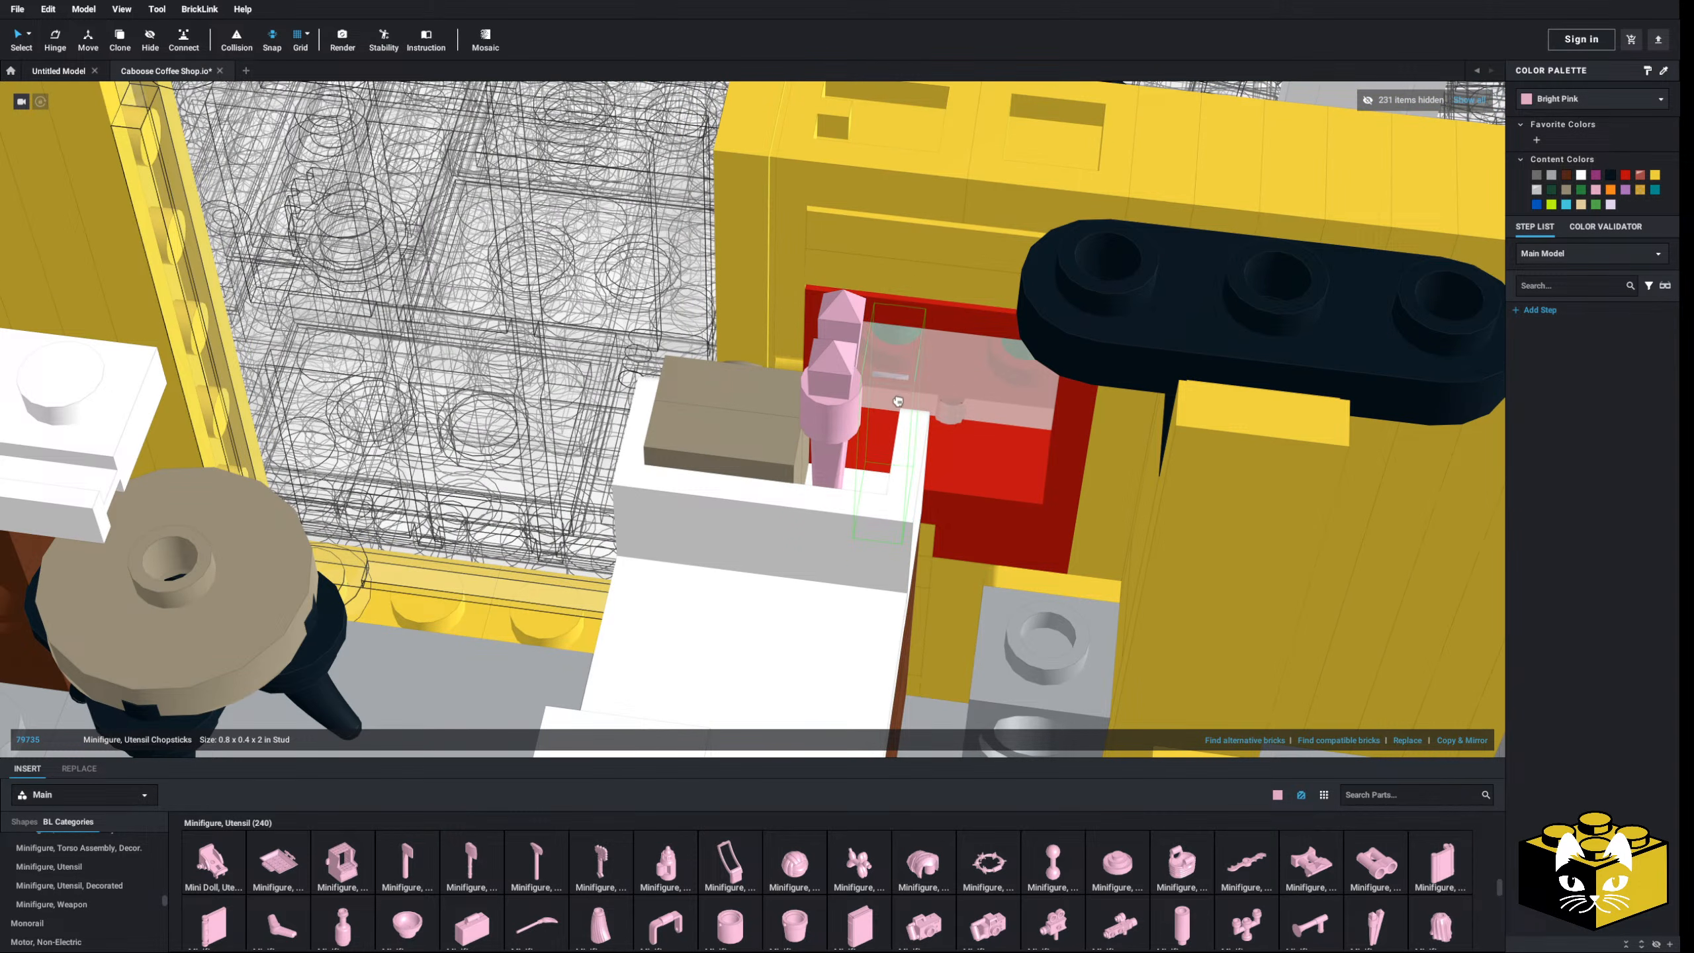
mouse_move(895, 417)
right_mouse_down()
mouse_move(883, 437)
mouse_move(851, 433)
mouse_move(863, 408)
right_mouse_up()
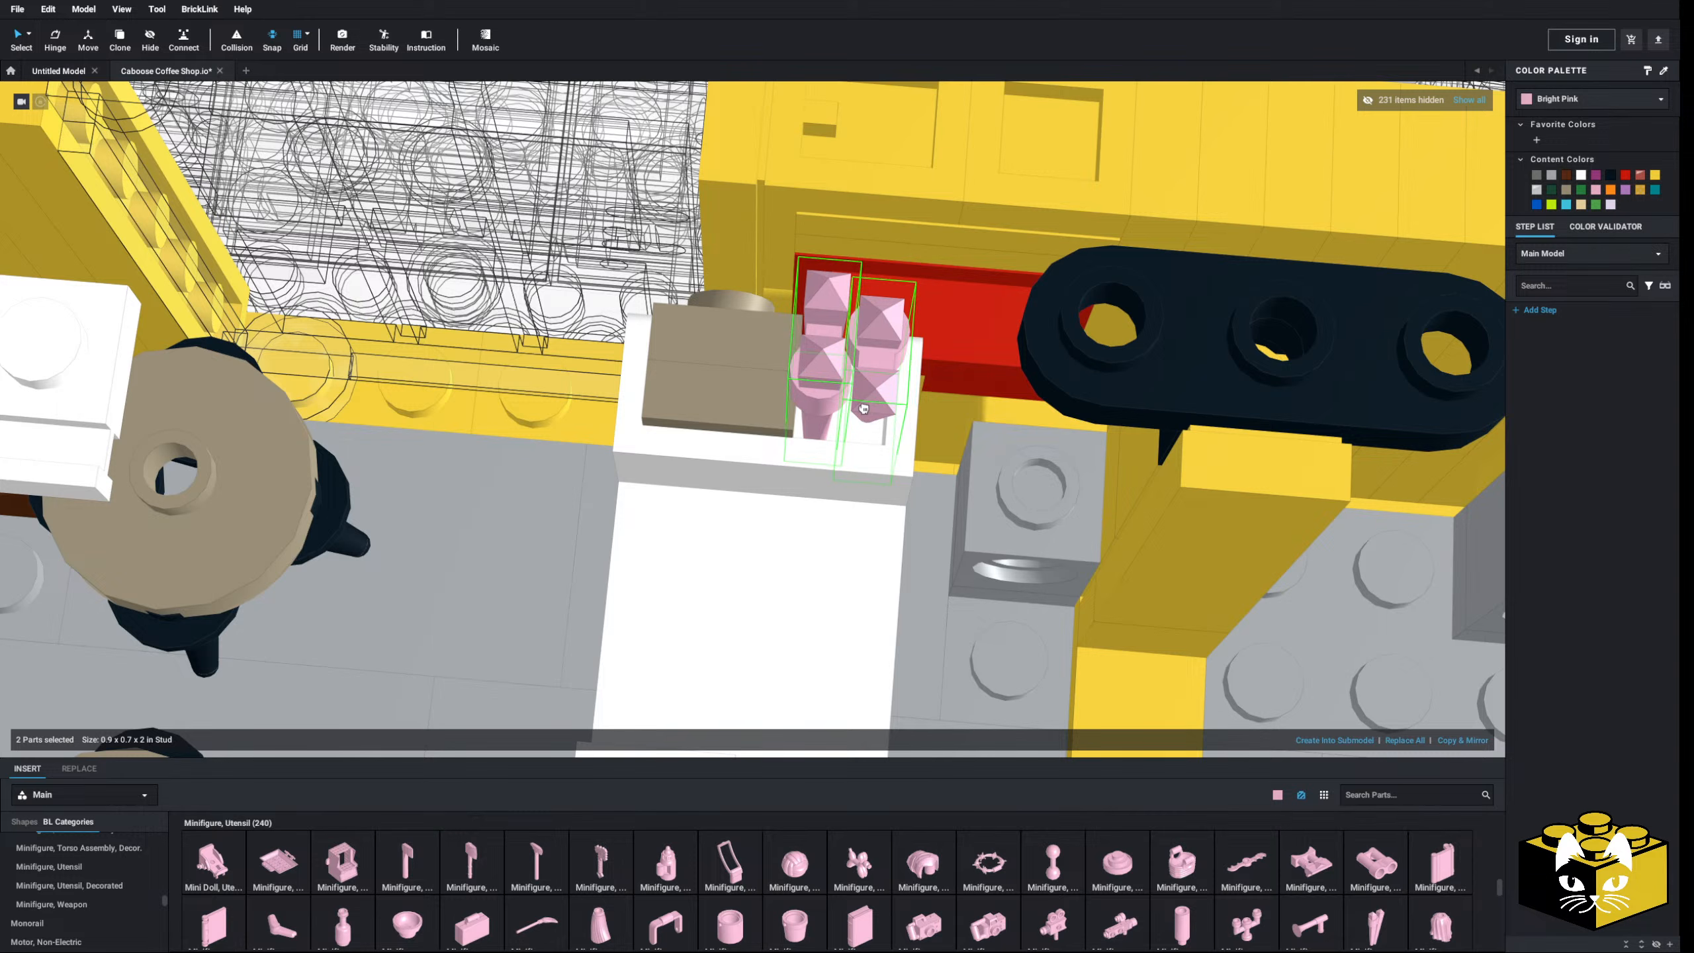
left_click_drag(864, 408, 850, 426)
right_click_drag(844, 438, 819, 397)
- Stand one chopsticks piece upright, flip it, and lift it up in the tray
left_click(820, 394)
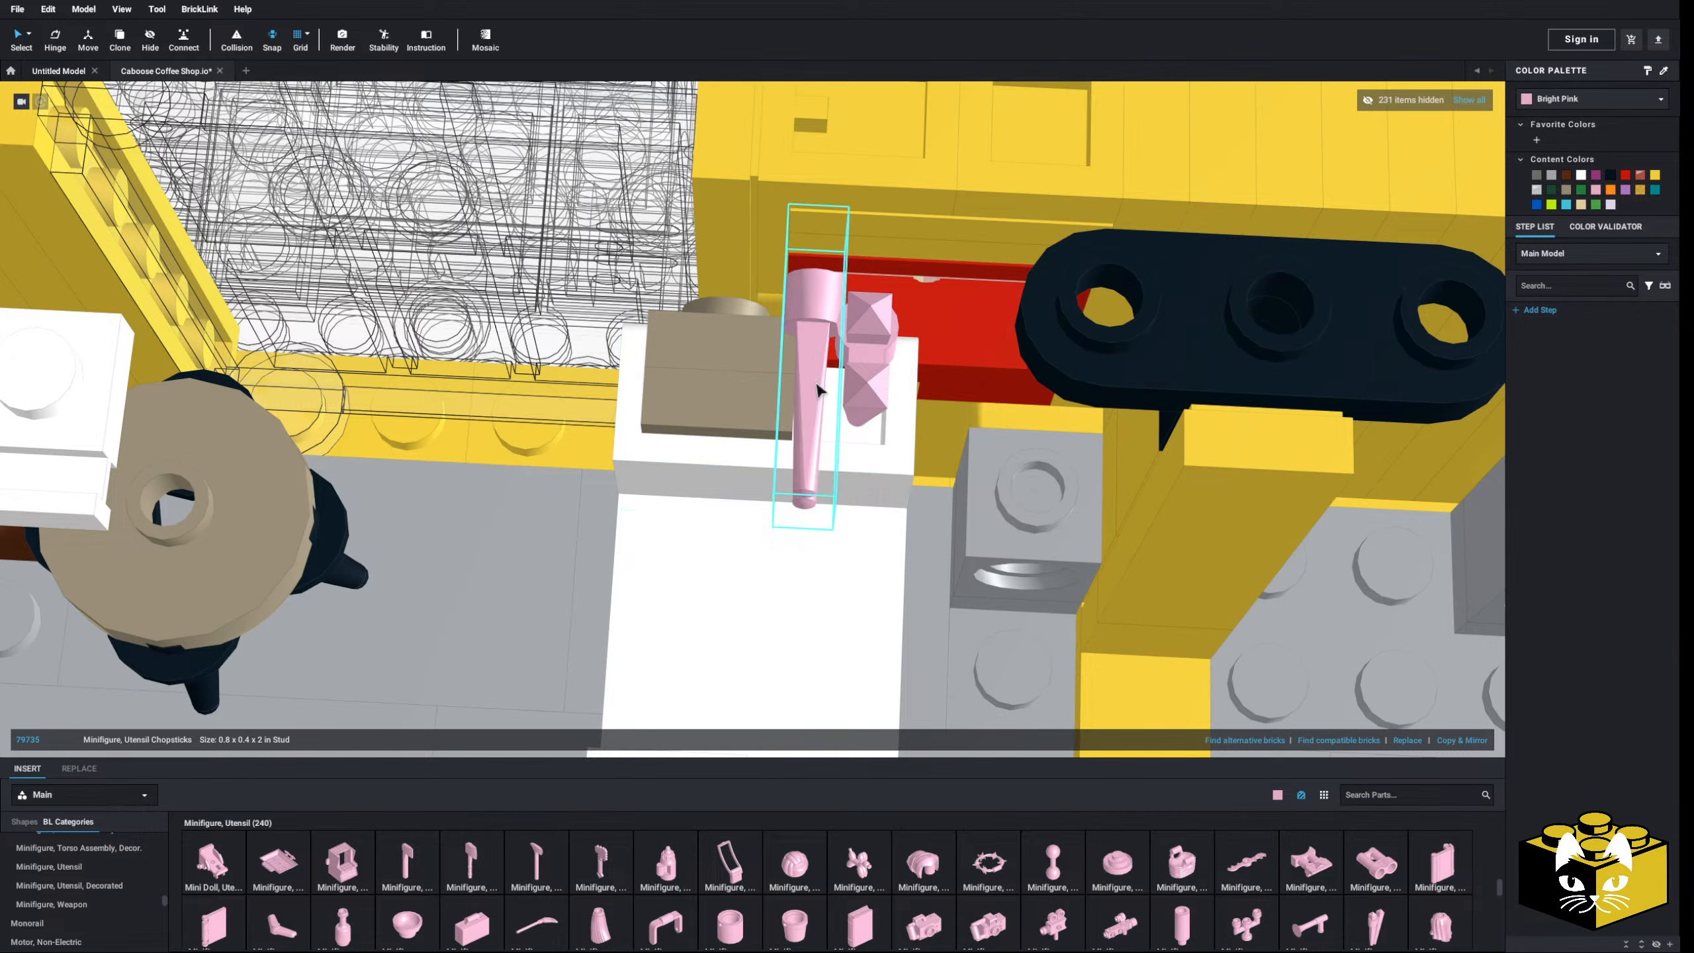
left_click_drag(820, 392, 809, 414)
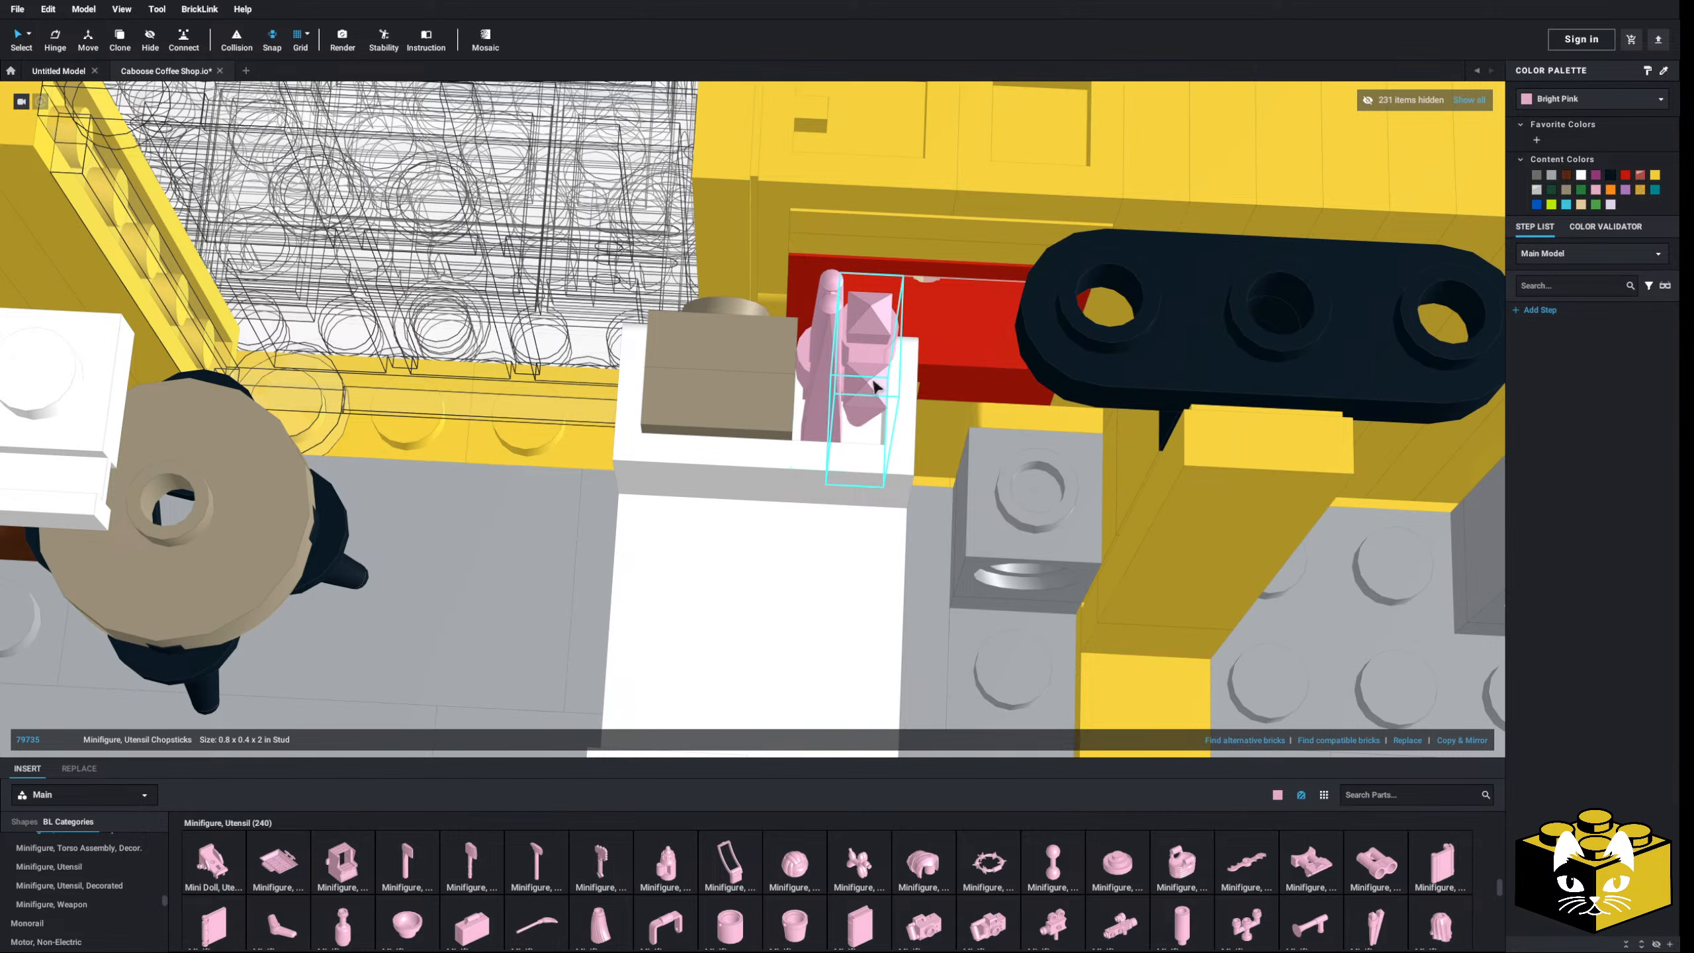
key("Up")
key("Up")
right_click_drag(863, 420, 798, 455)
scroll(794, 494, "up", 3)
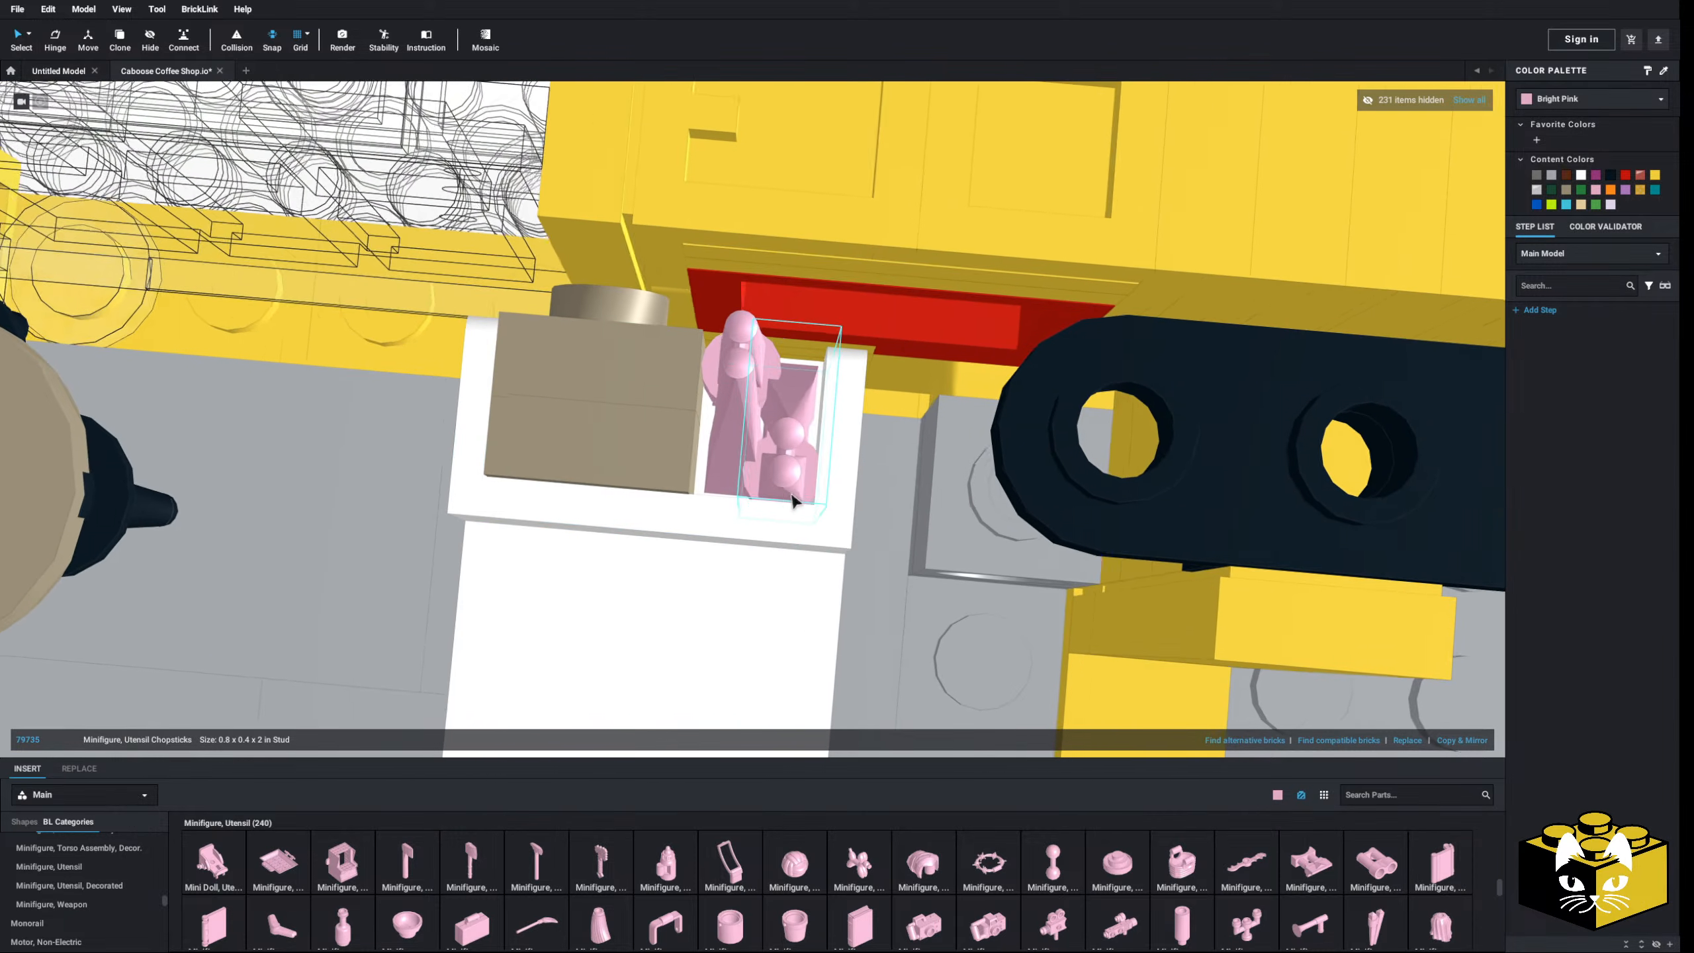
left_click(789, 504)
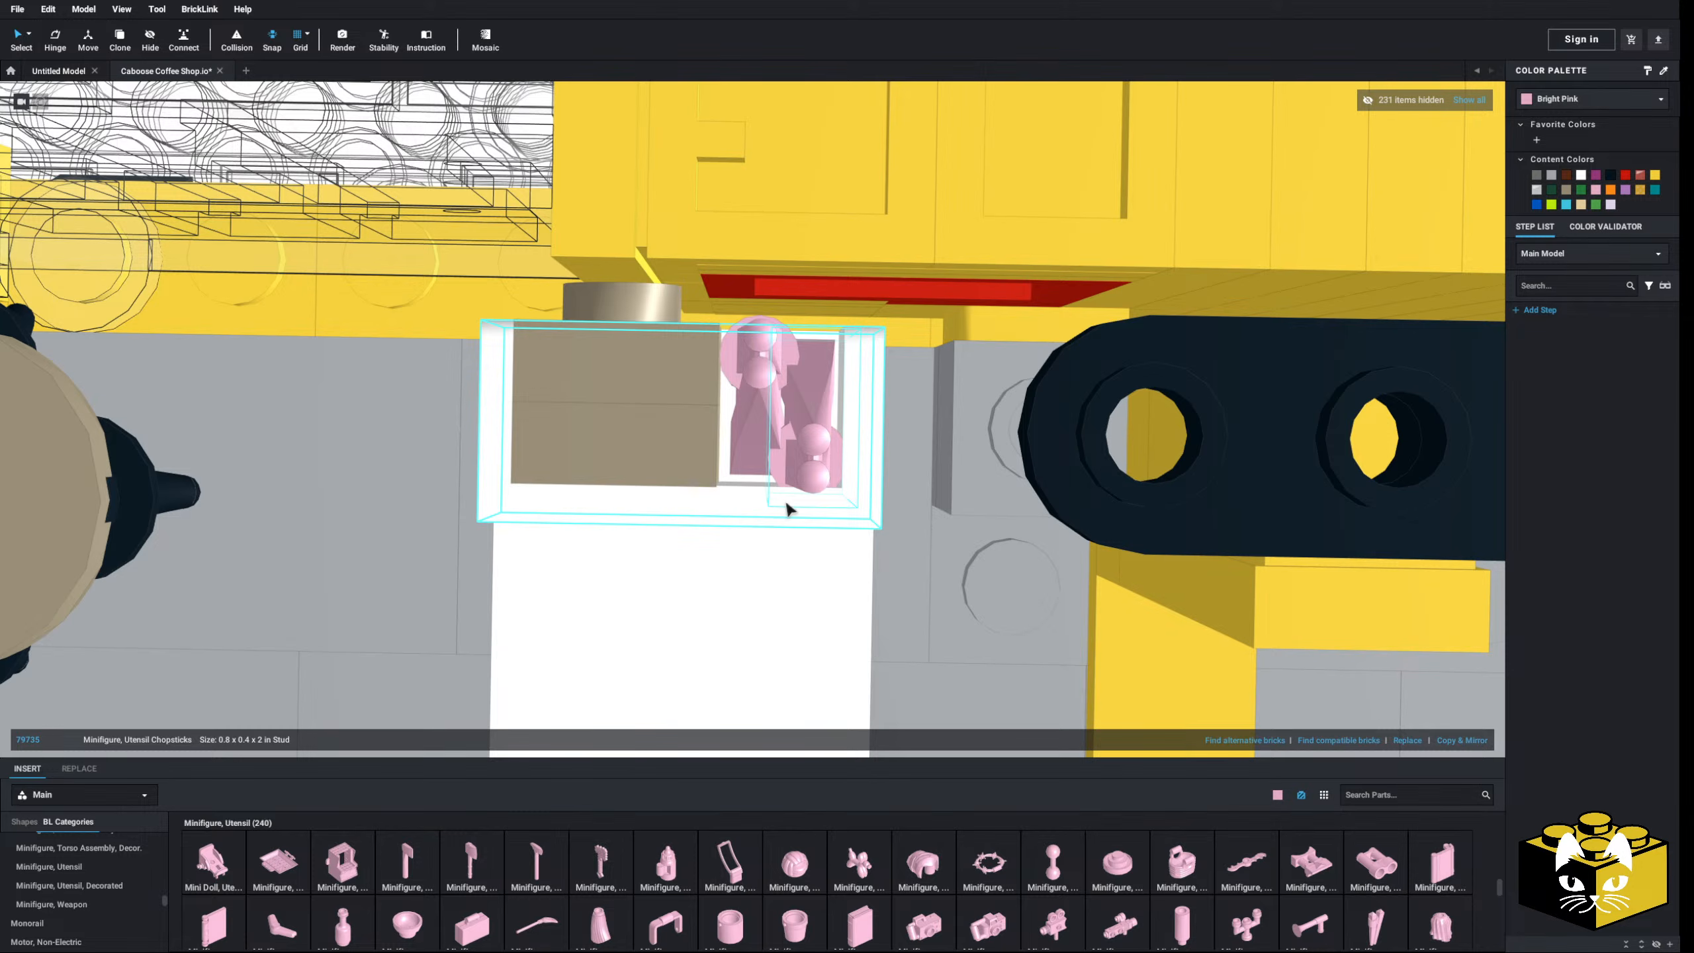
right_click_drag(785, 501, 791, 502)
left_click(789, 505)
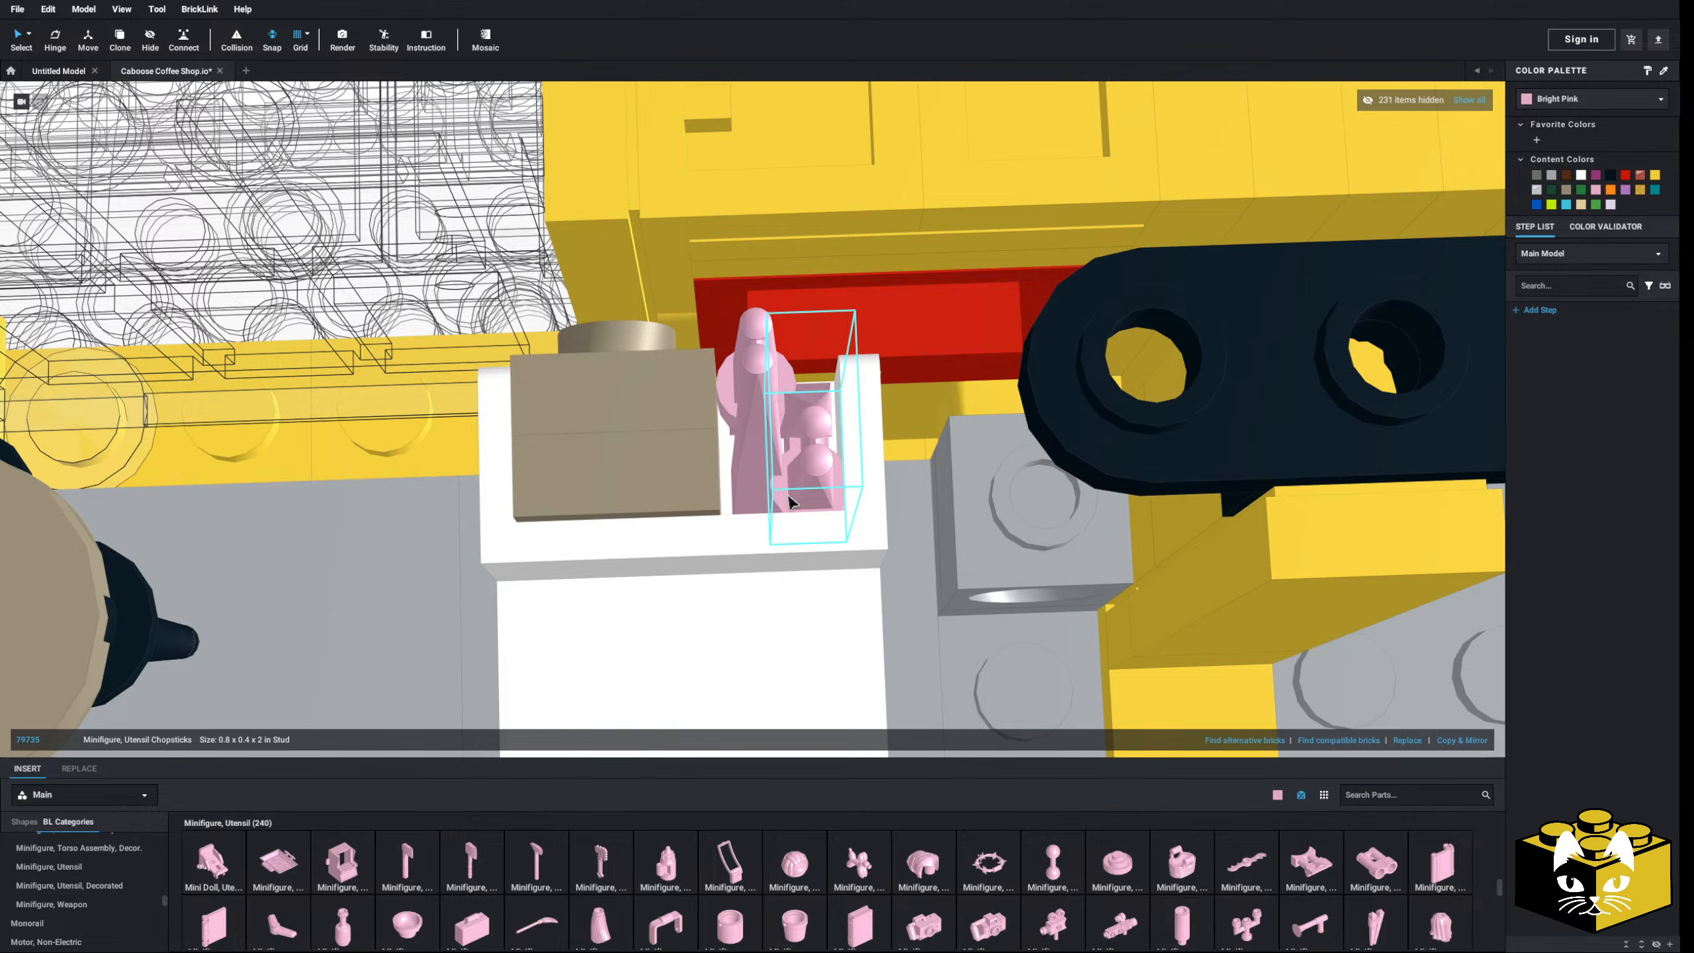
right_click_drag(790, 504, 818, 471)
left_click_drag(815, 475, 815, 456)
left_click(795, 431)
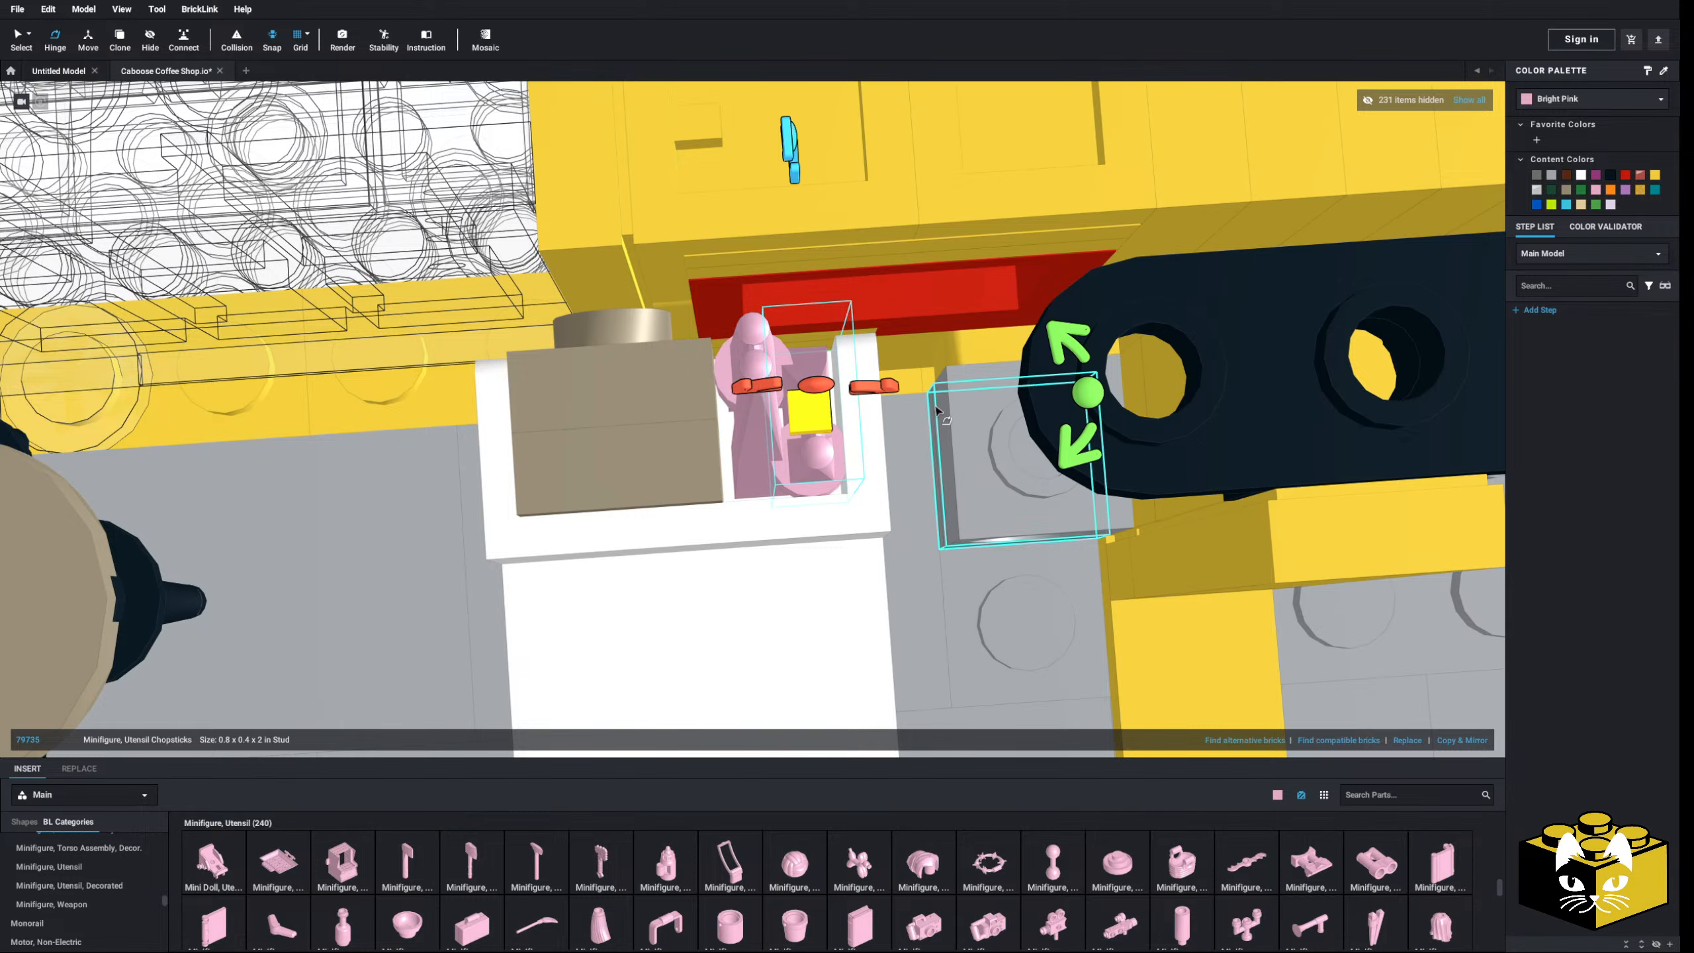
left_click(15, 38)
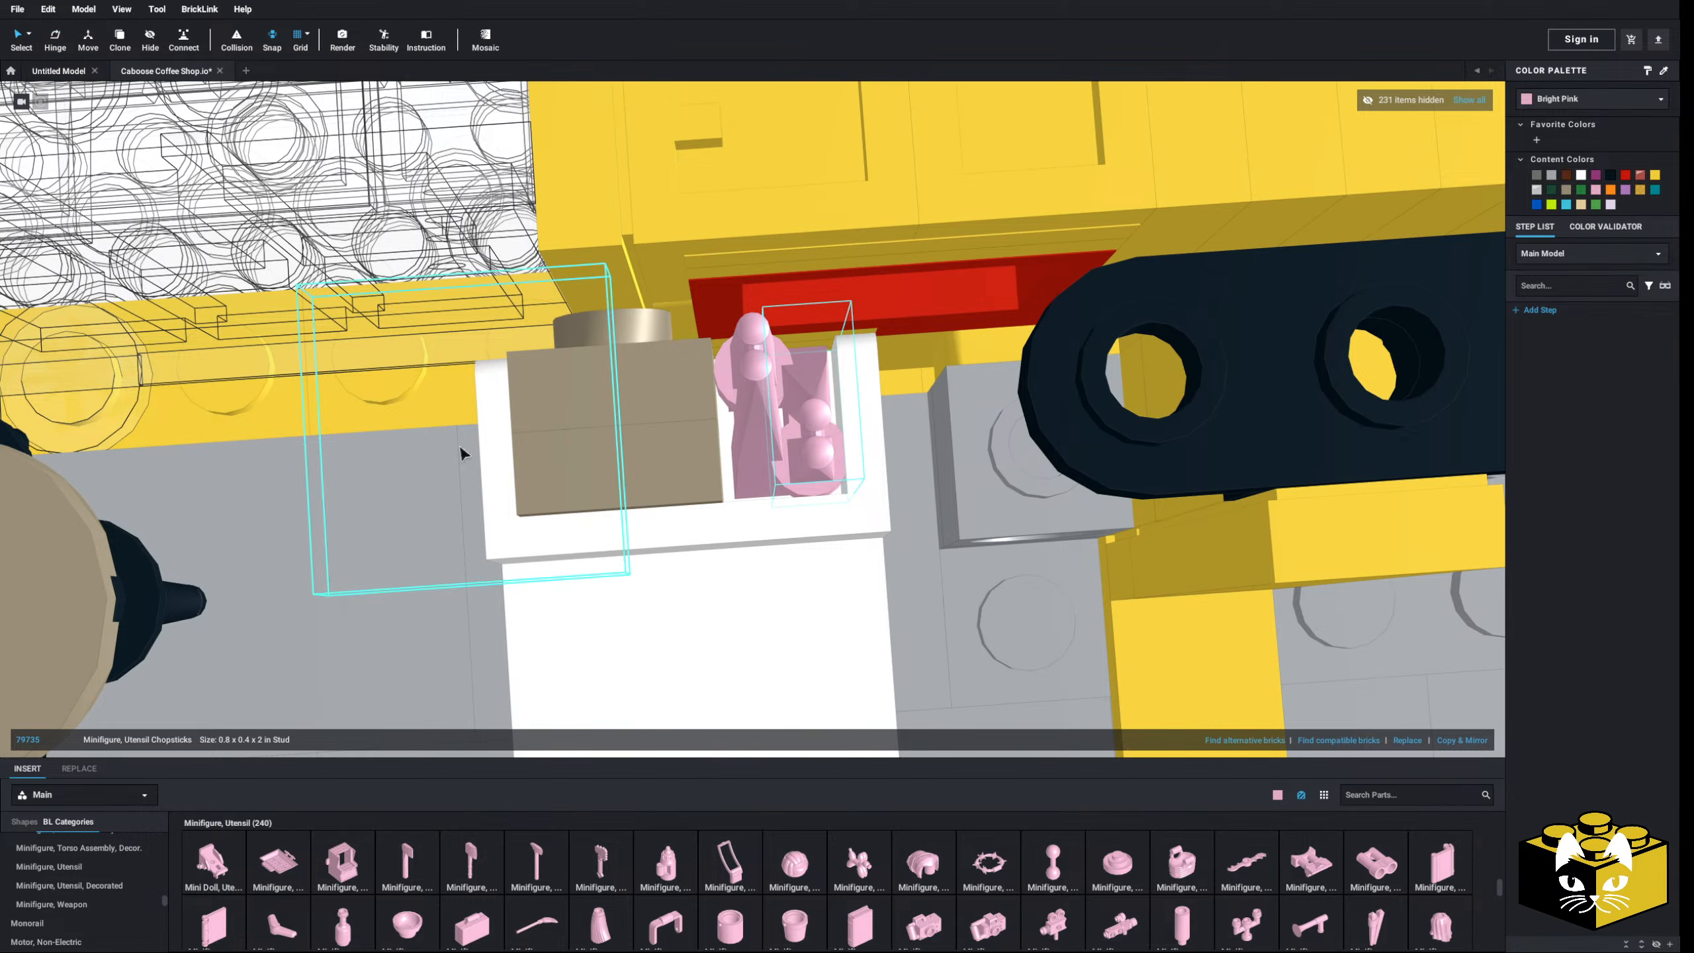
- Hinge-tilt the chopsticks by 10 degrees
scroll(567, 487, "down", 4)
right_click_drag(669, 519, 739, 488)
scroll(787, 491, "down", 5)
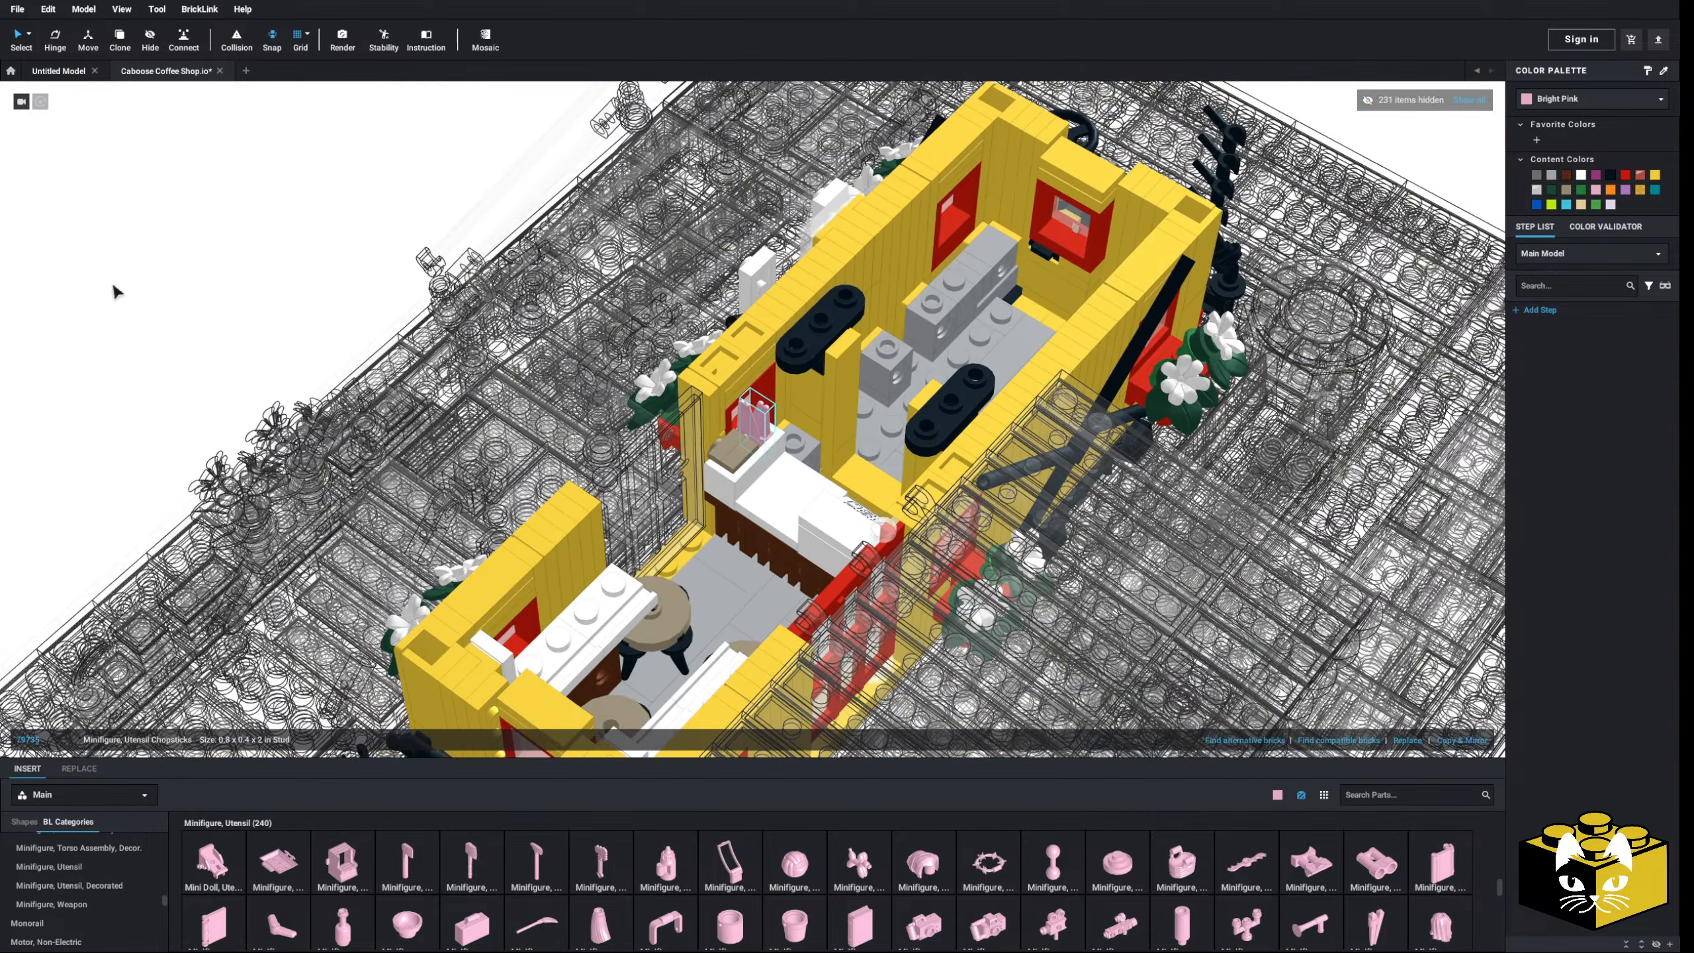
scroll(862, 485, "up", 5)
right_click_drag(863, 485, 820, 504)
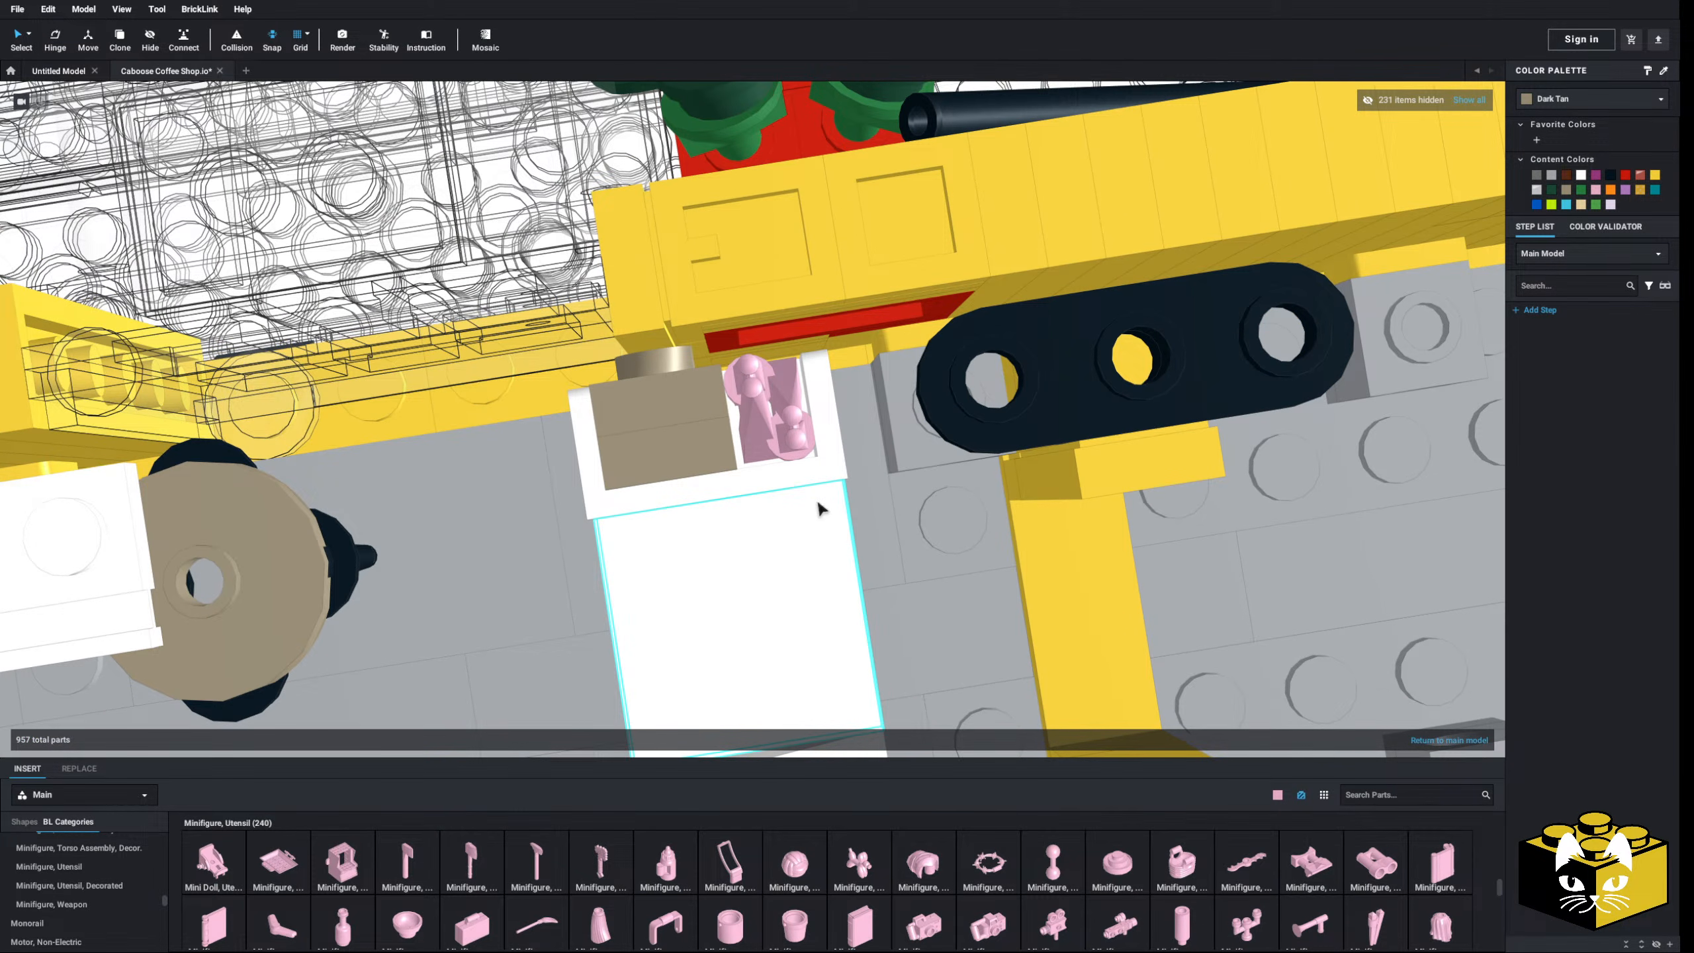
scroll(820, 509, "up", 3)
left_click(814, 374)
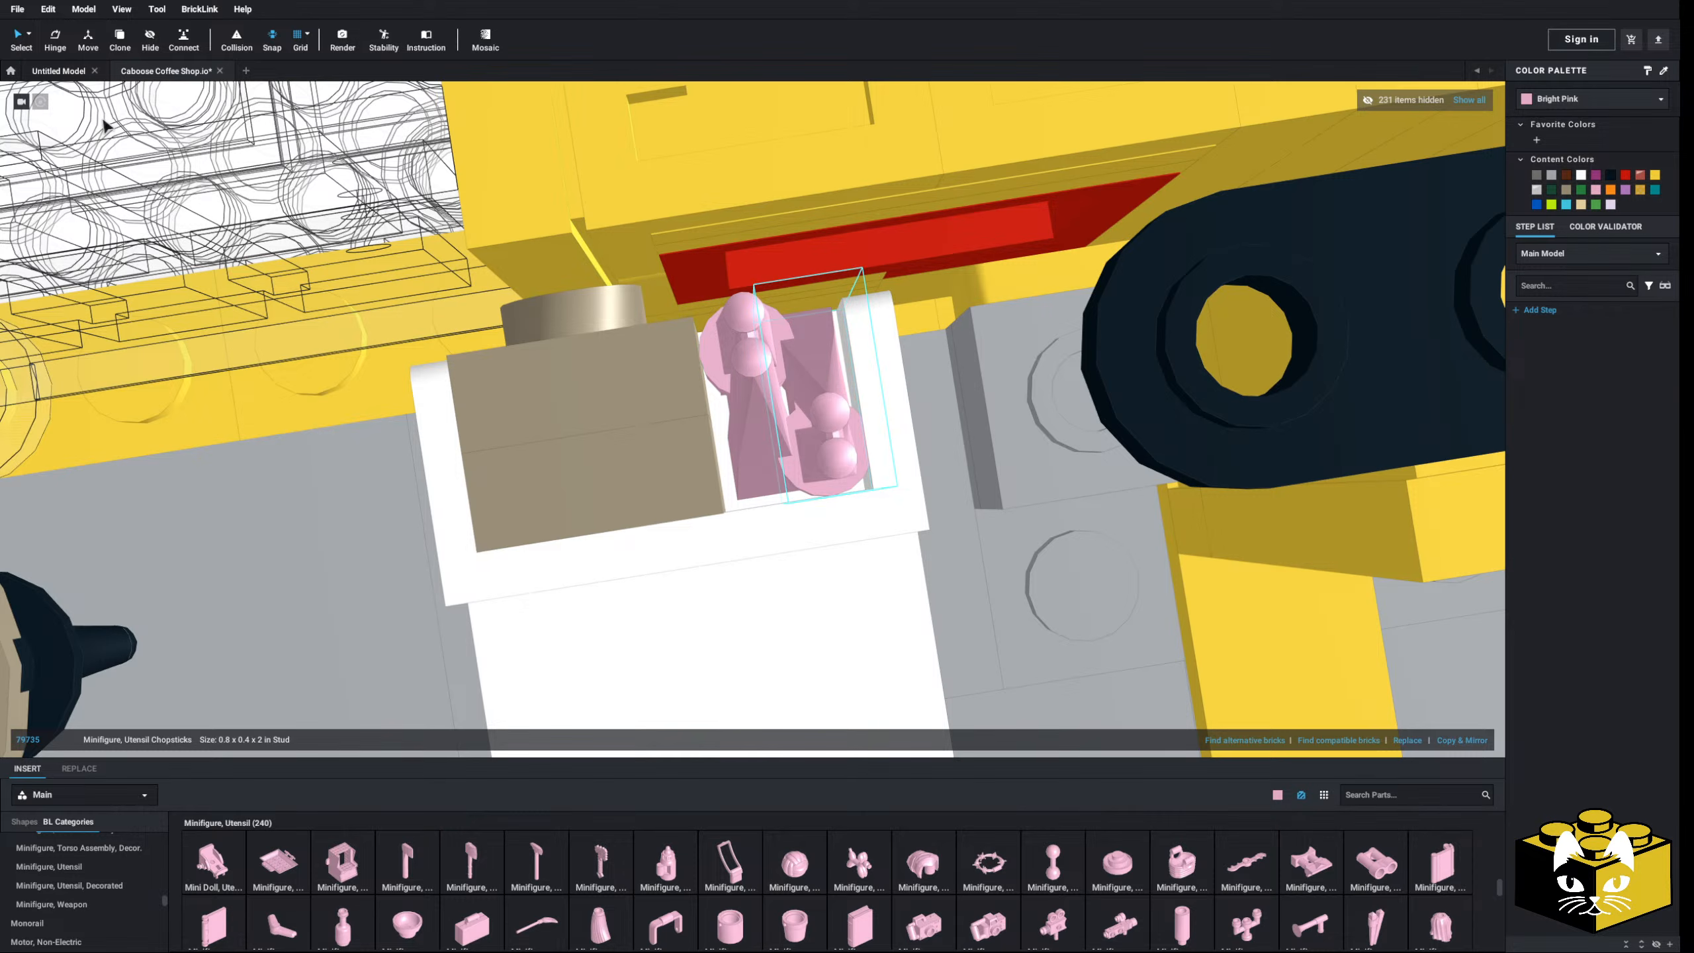
key("h")
left_click_drag(1153, 347, 1102, 401)
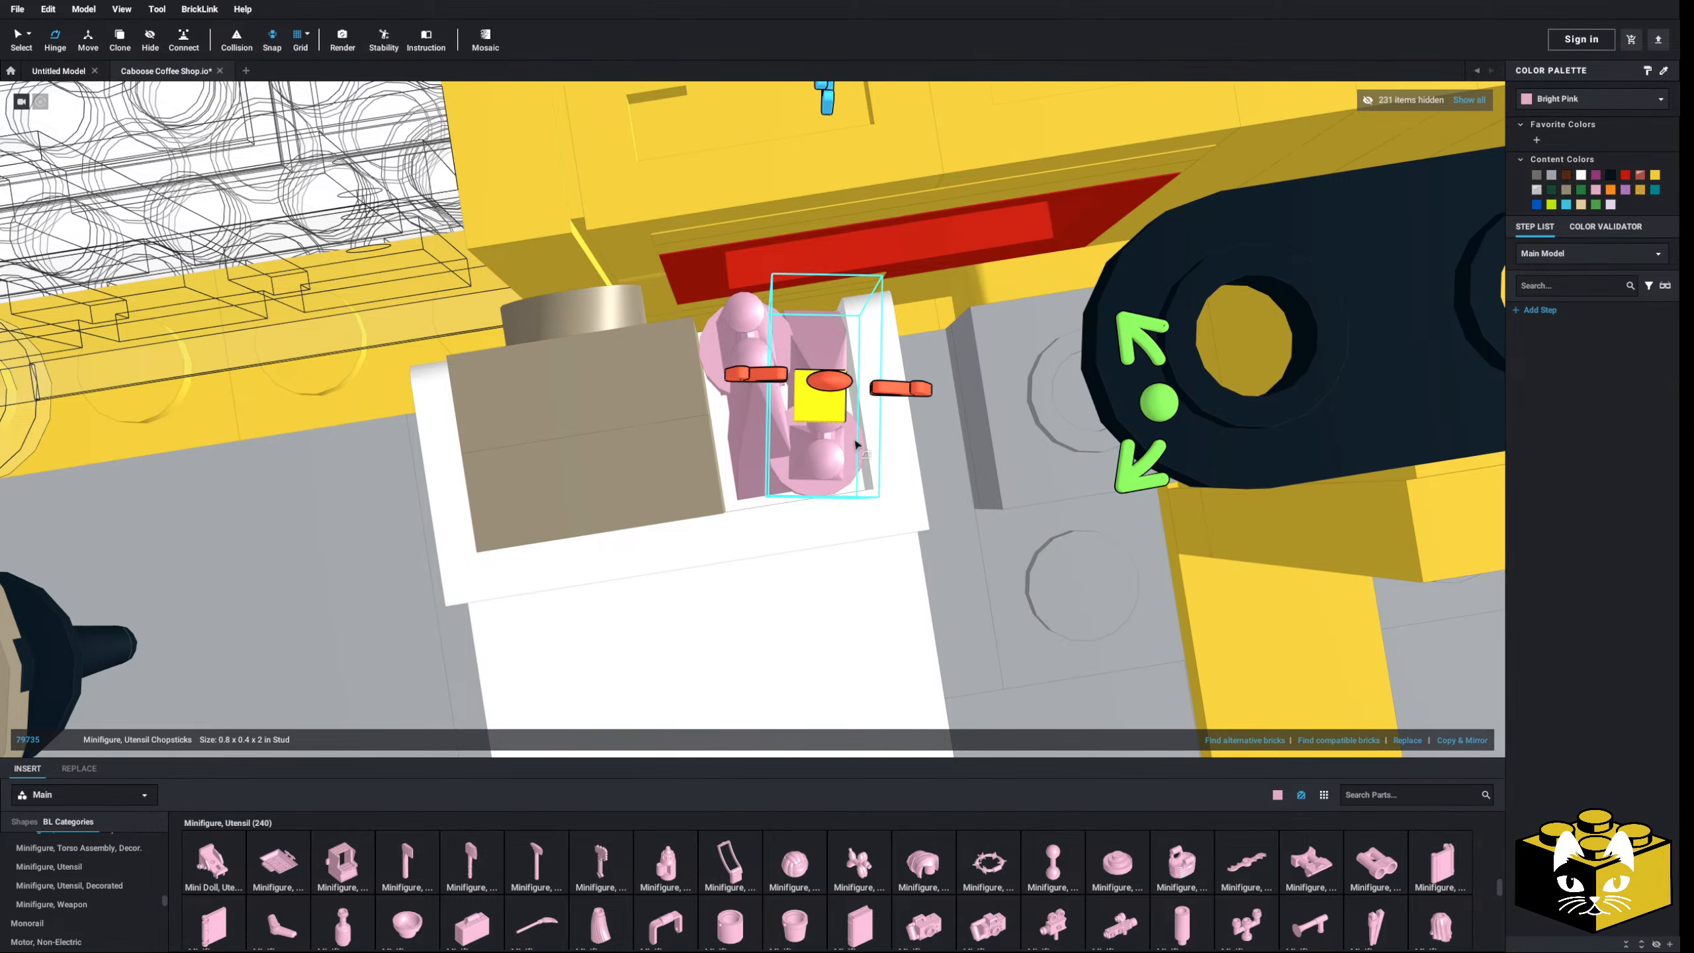
scroll(808, 461, "down", 3)
scroll(779, 460, "up", 2)
right_click_drag(803, 472, 764, 458)
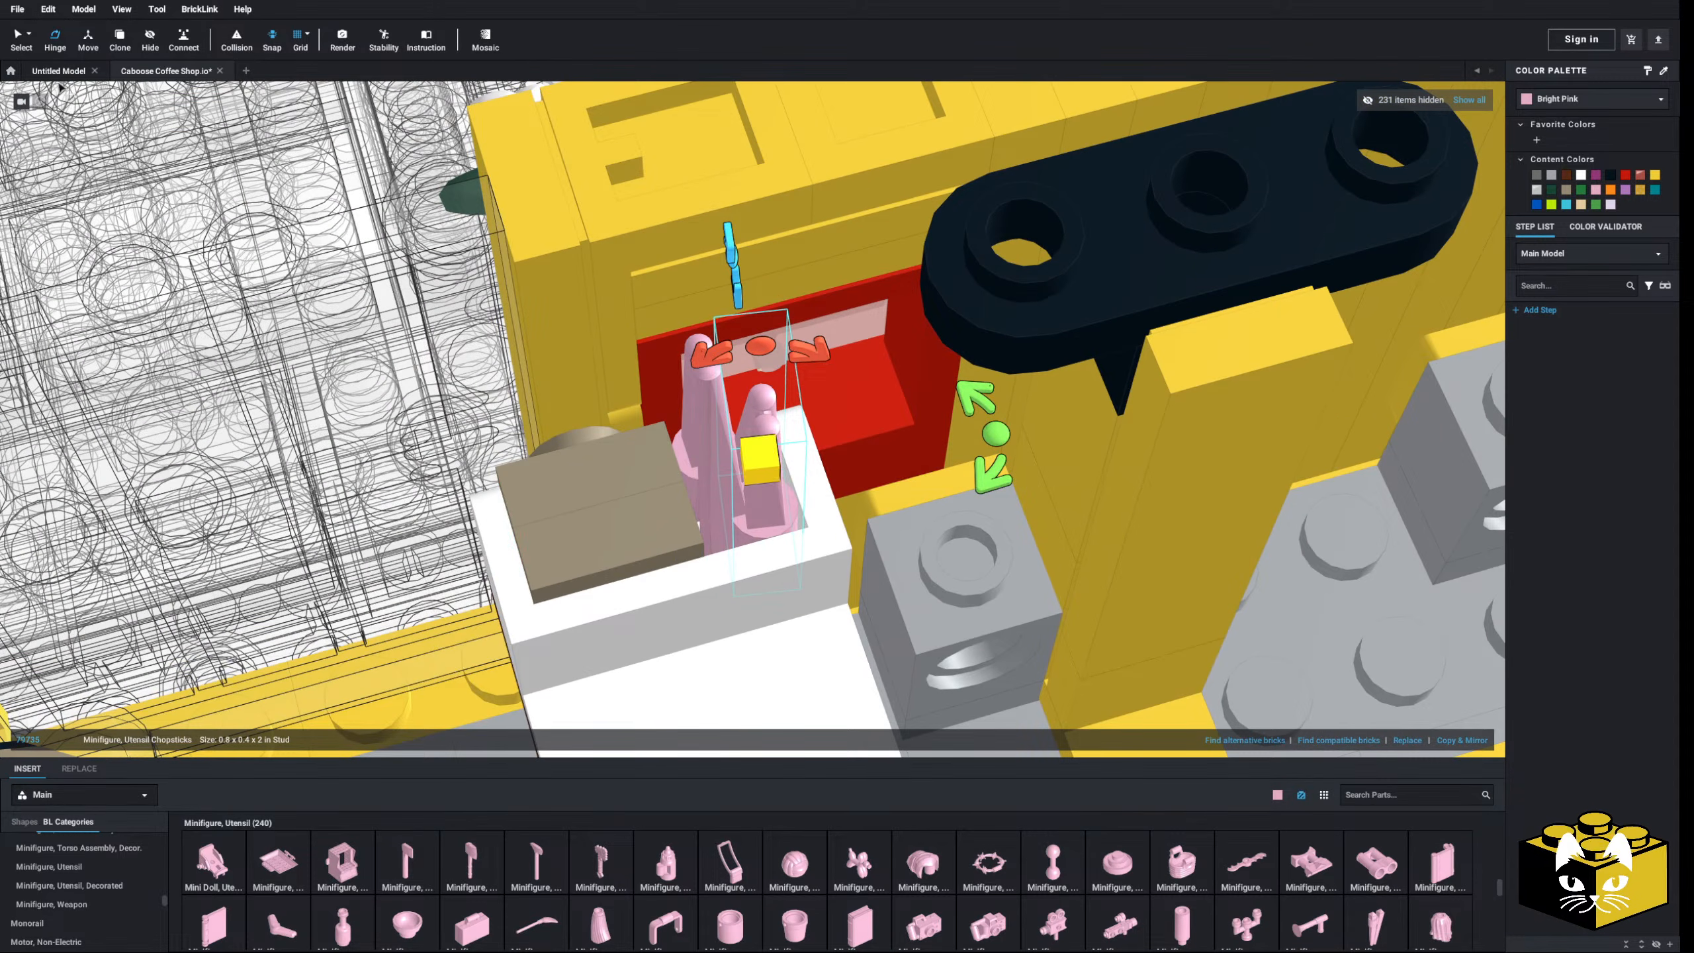
left_click(25, 45)
- Flip the right chopsticks over and select both chopsticks pieces
scroll(762, 518, "up", 3)
left_click(691, 527)
right_click_drag(685, 528, 696, 493)
left_click(717, 532)
key("Up")
key("Up")
key("Up")
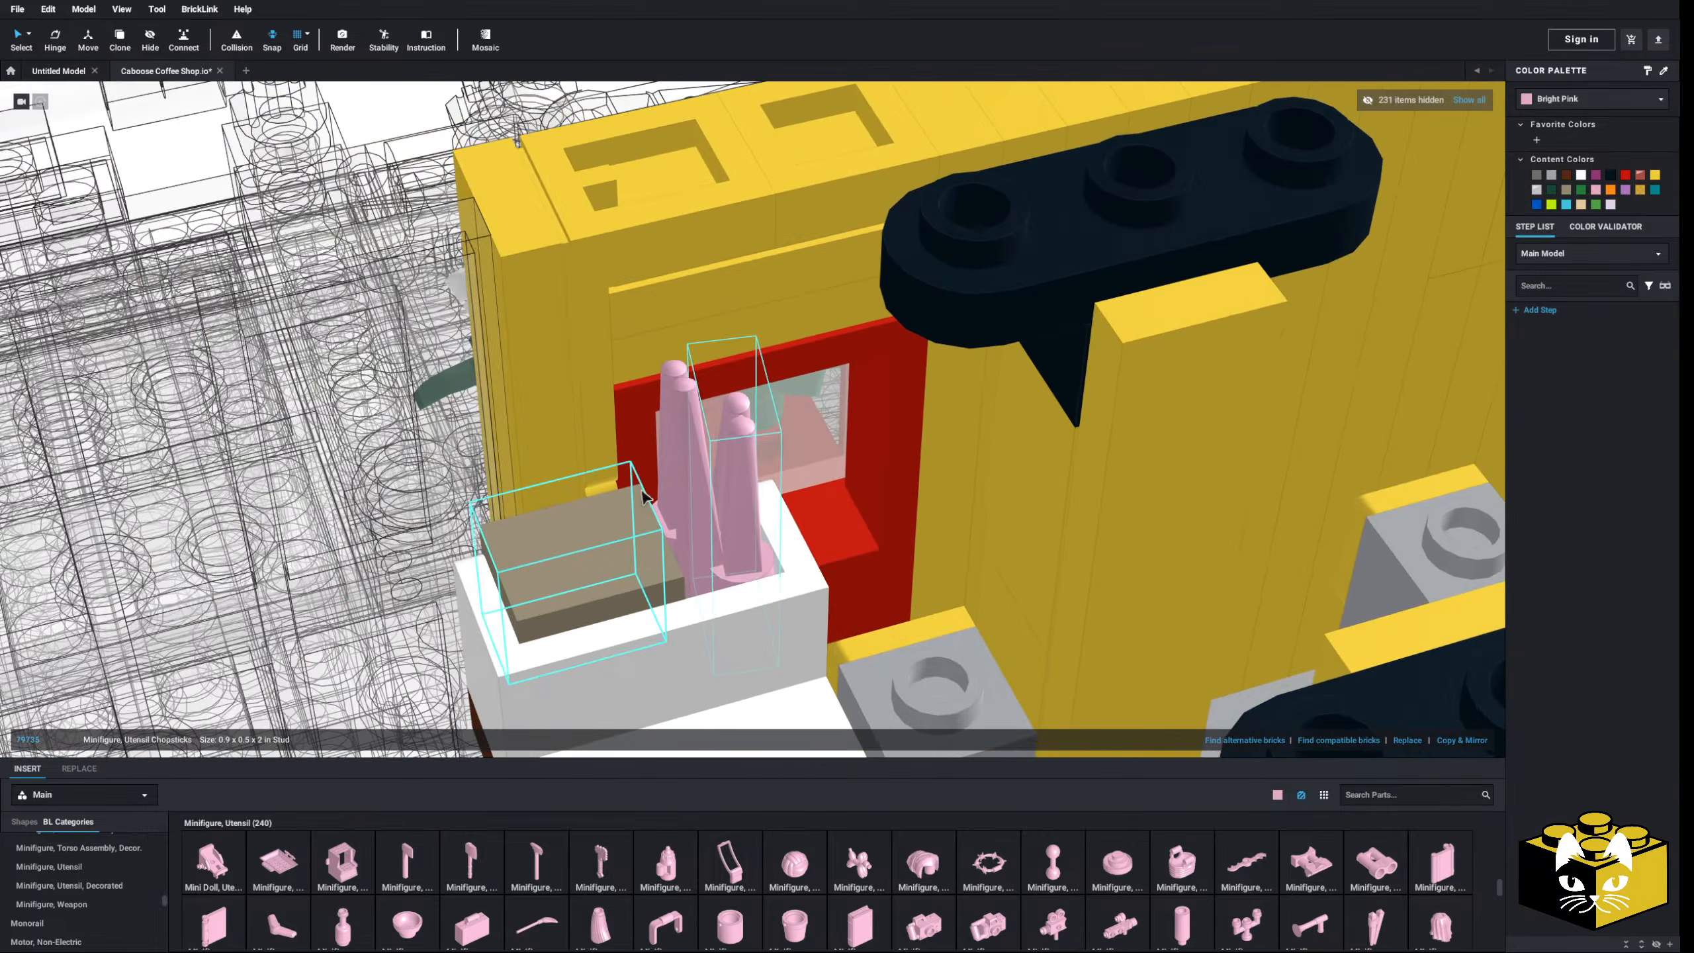
left_click(704, 479, "ctrl")
- Recolour both chopsticks Dark Tan
left_click(1581, 103)
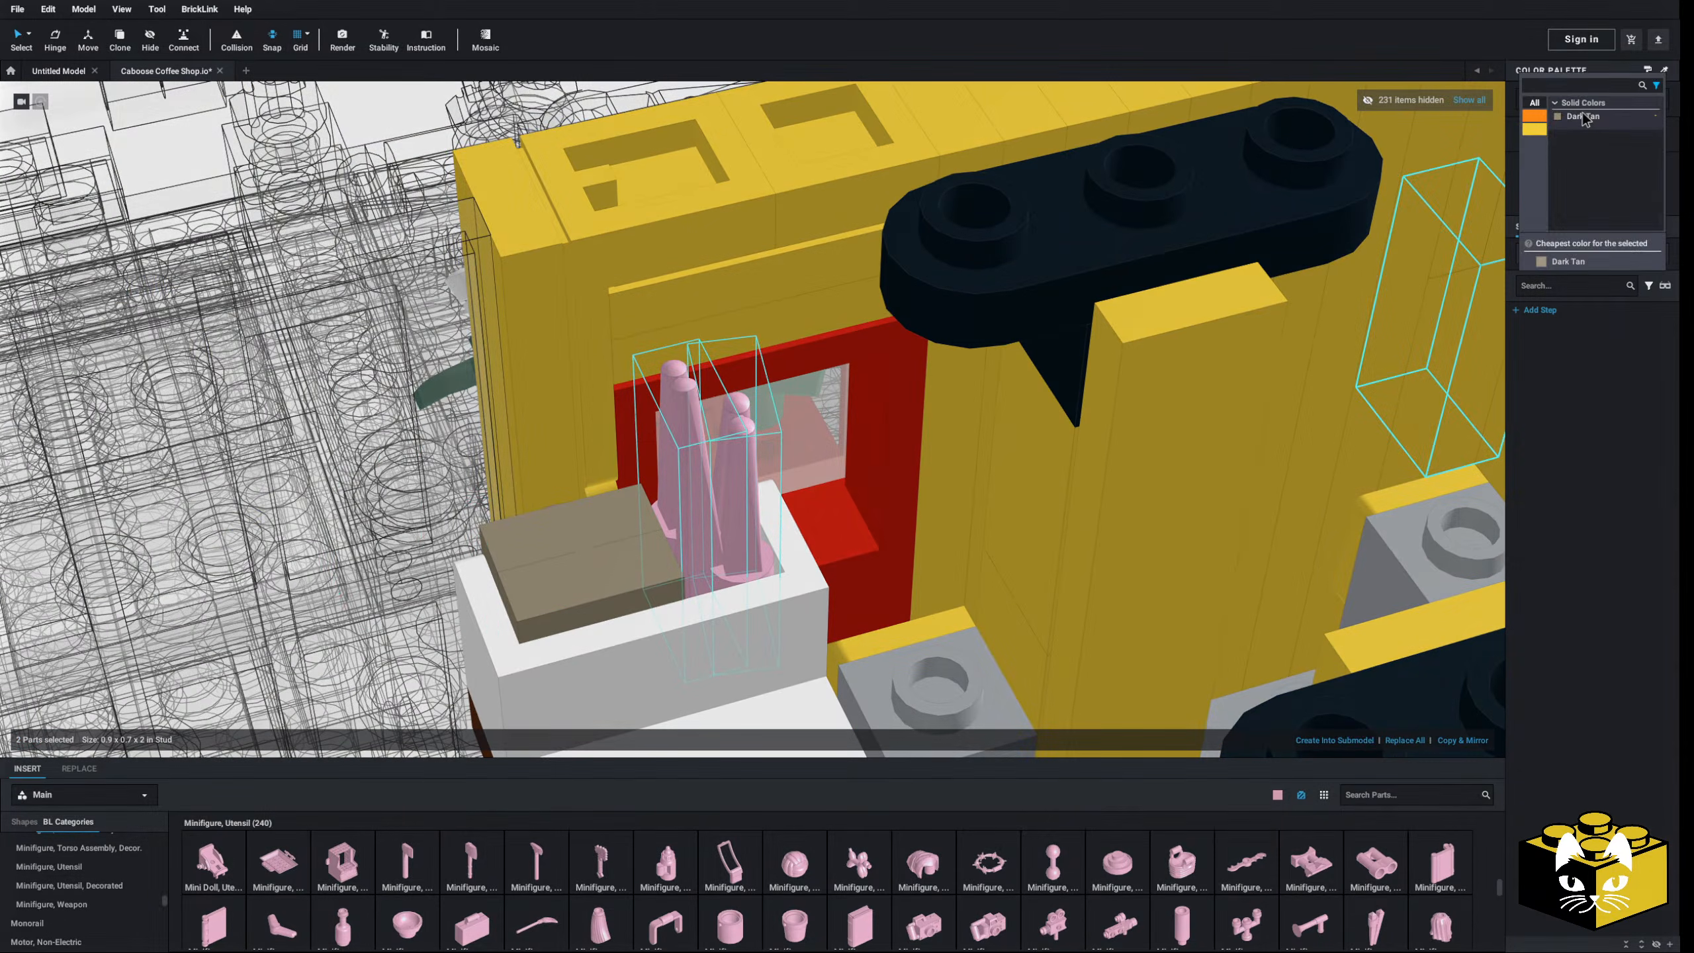
left_click(1582, 114)
scroll(806, 123, "down", 6)
left_click(368, 178)
- Delete the white tile from the counter top
right_click_drag(368, 178, 395, 177)
scroll(395, 182, "down", 5)
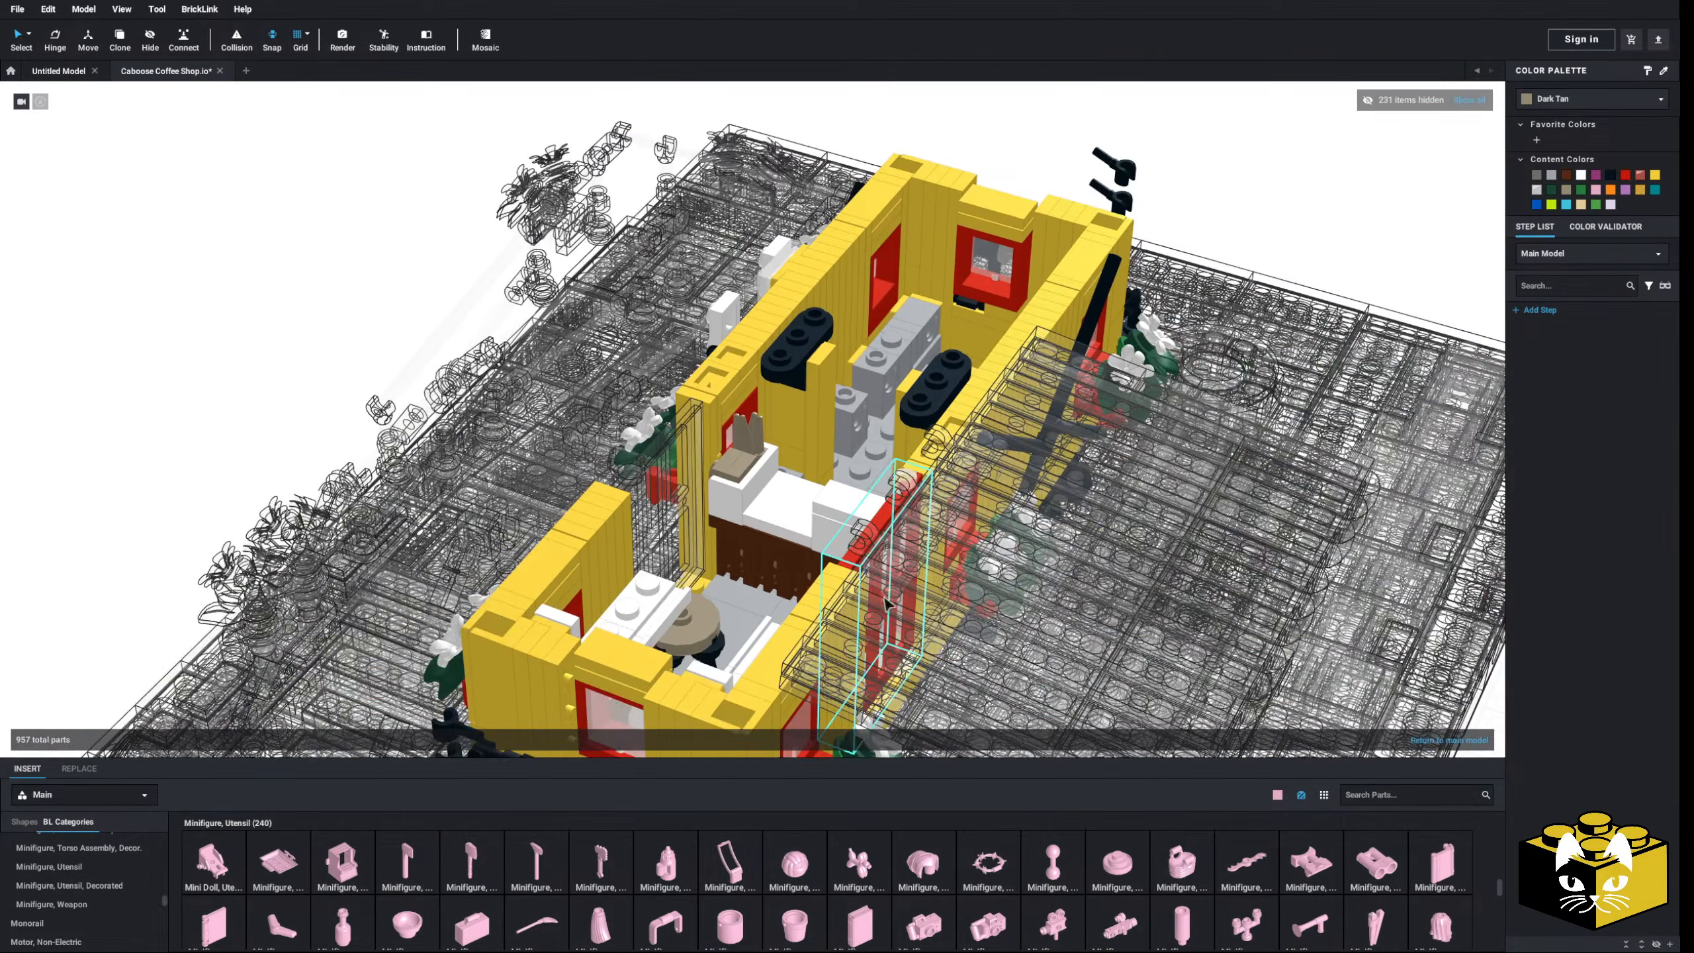
scroll(831, 573, "up", 8)
right_click_drag(838, 609, 759, 564)
scroll(760, 566, "up", 4)
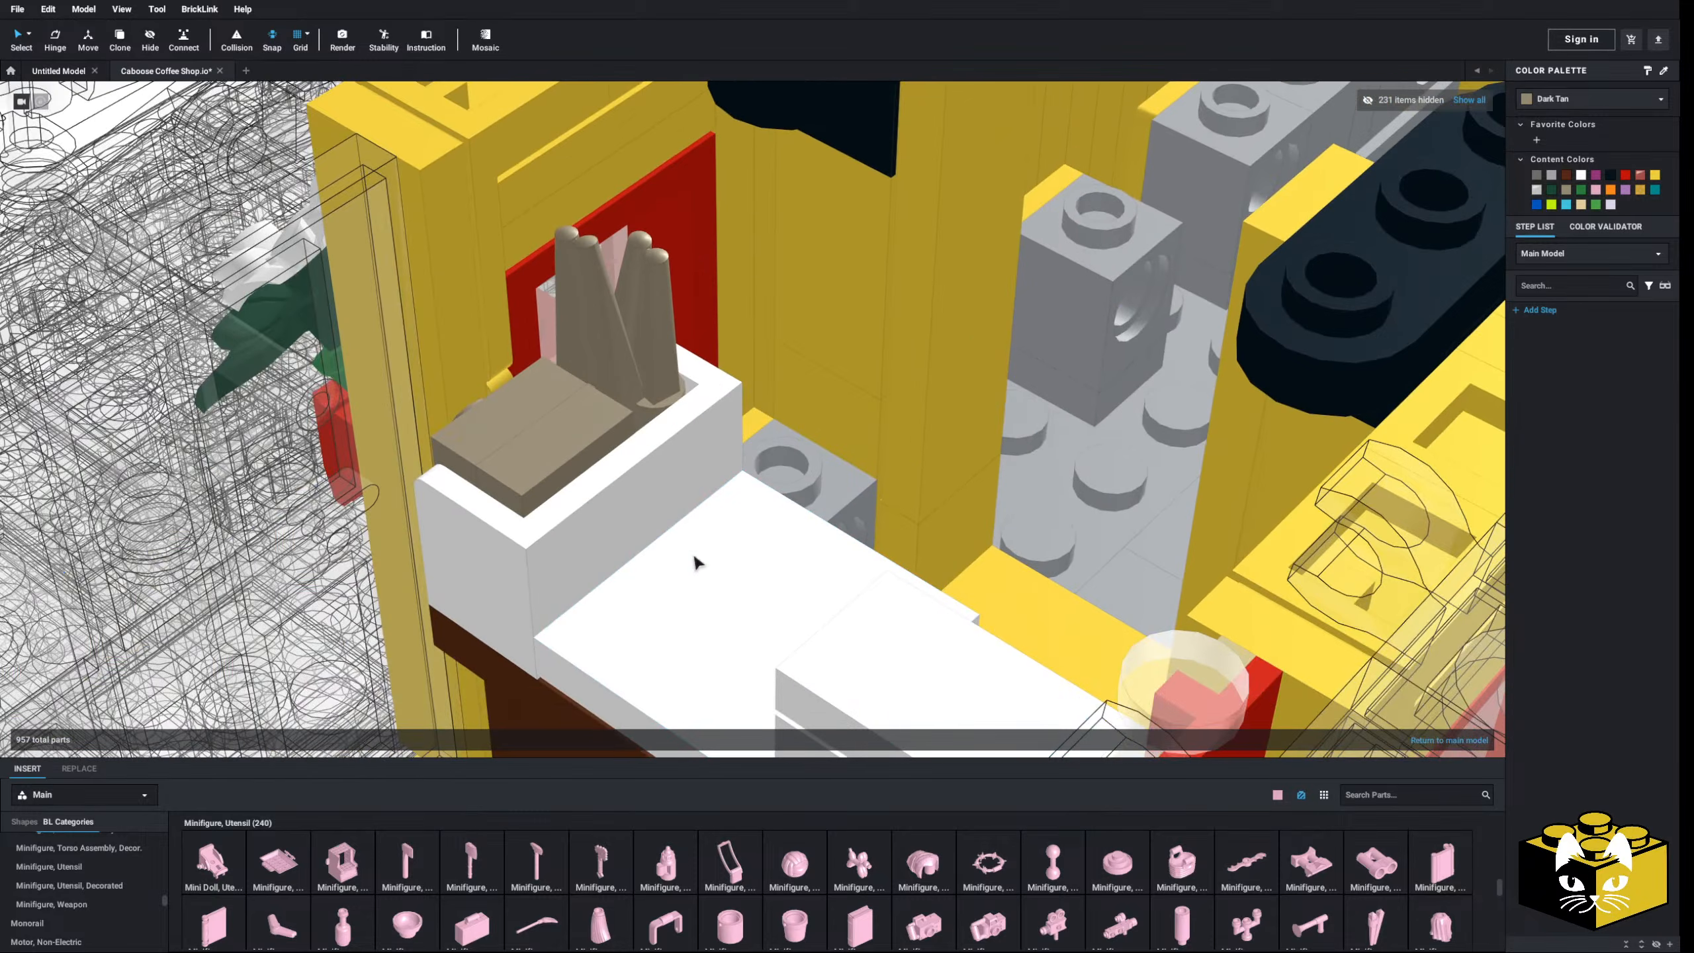
scroll(696, 560, "down", 3)
middle_click_drag(696, 560, 740, 563)
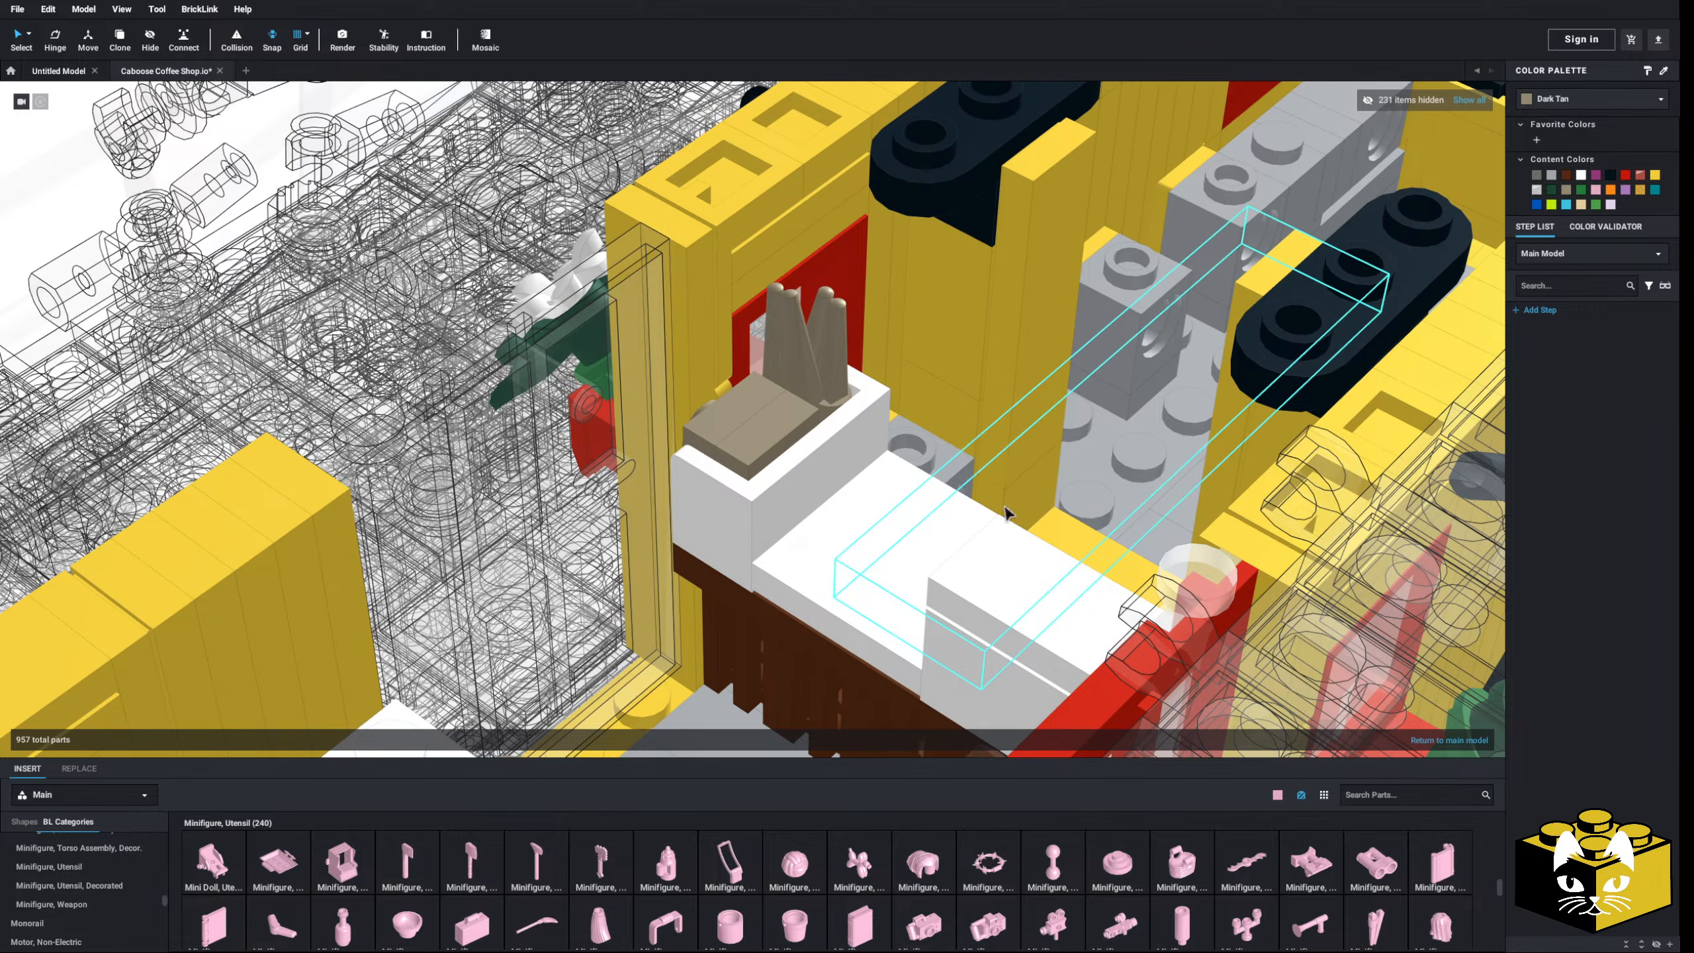
scroll(572, 384, "down", 5)
scroll(370, 243, "up", 3)
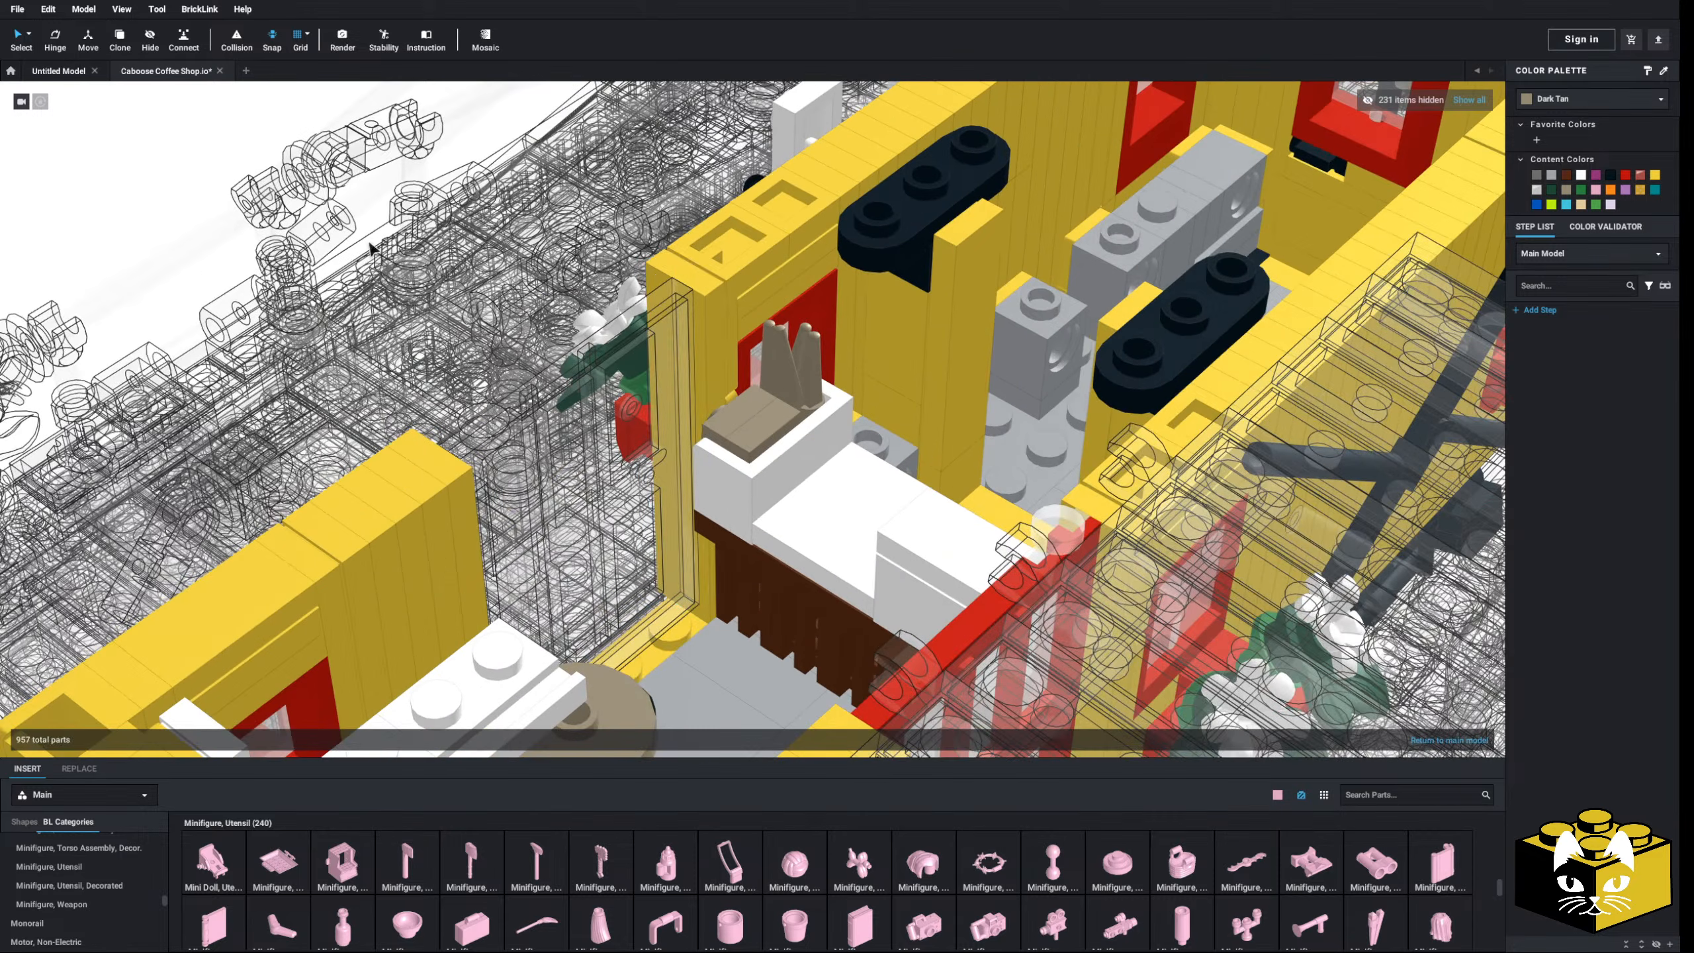
middle_click_drag(771, 446, 717, 401)
right_click_drag(717, 400, 705, 402)
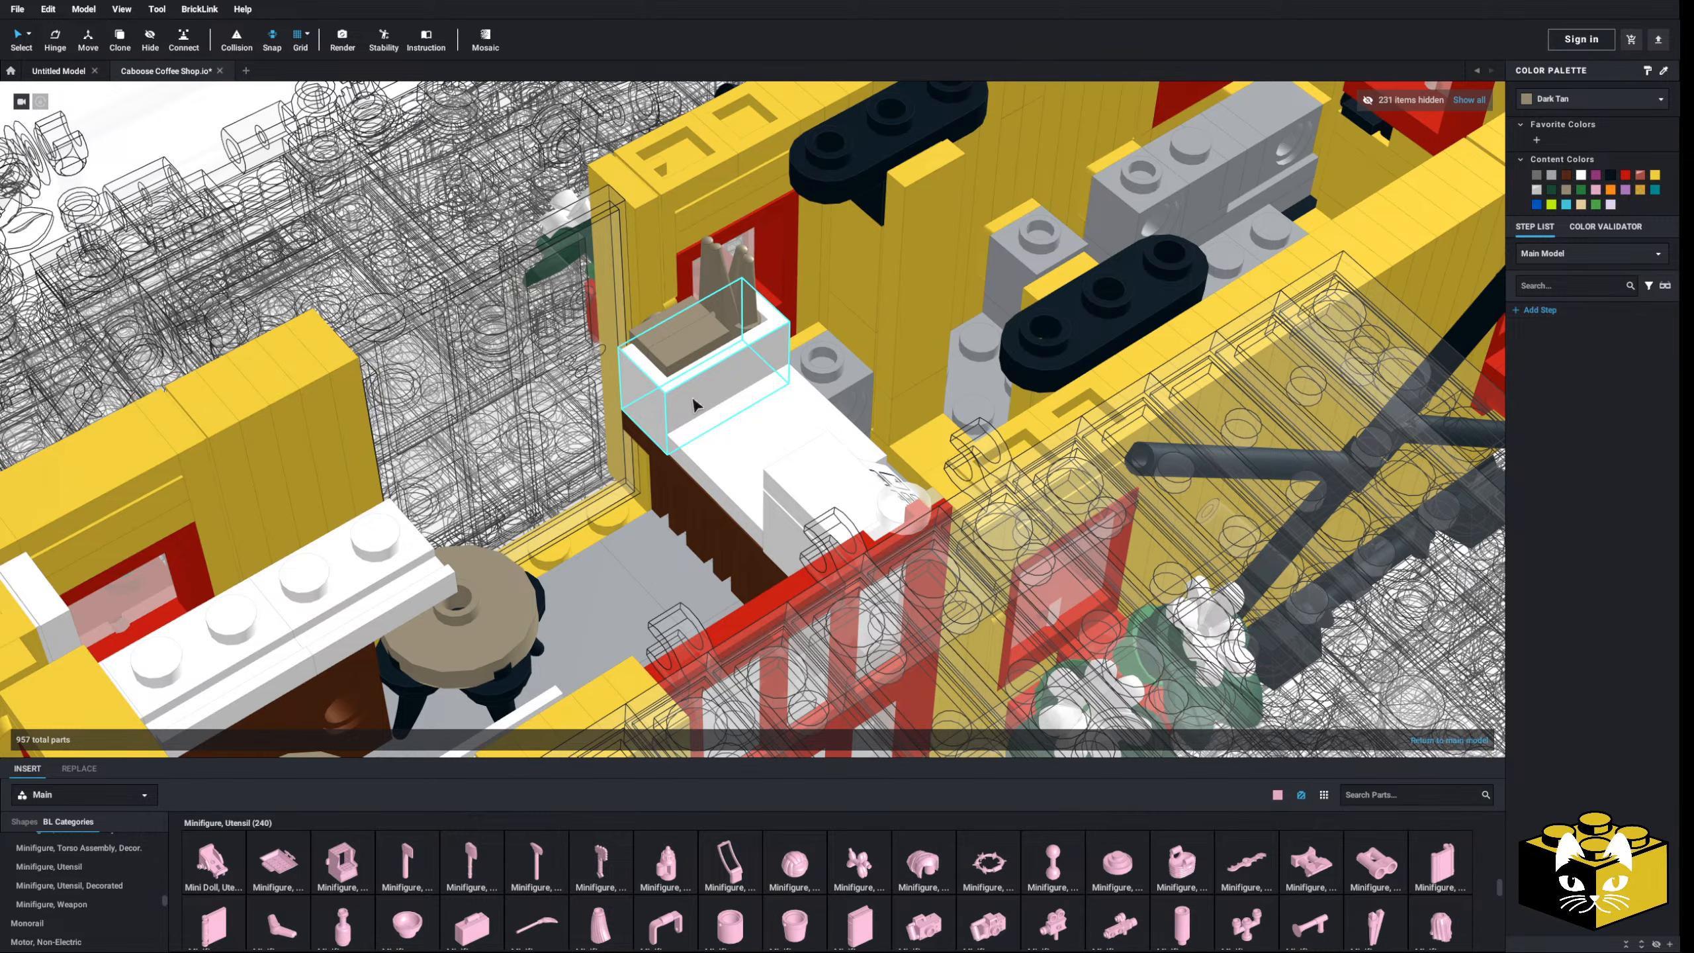
scroll(737, 409, "up", 3)
scroll(737, 409, "down", 3)
middle_click_drag(737, 409, 659, 453)
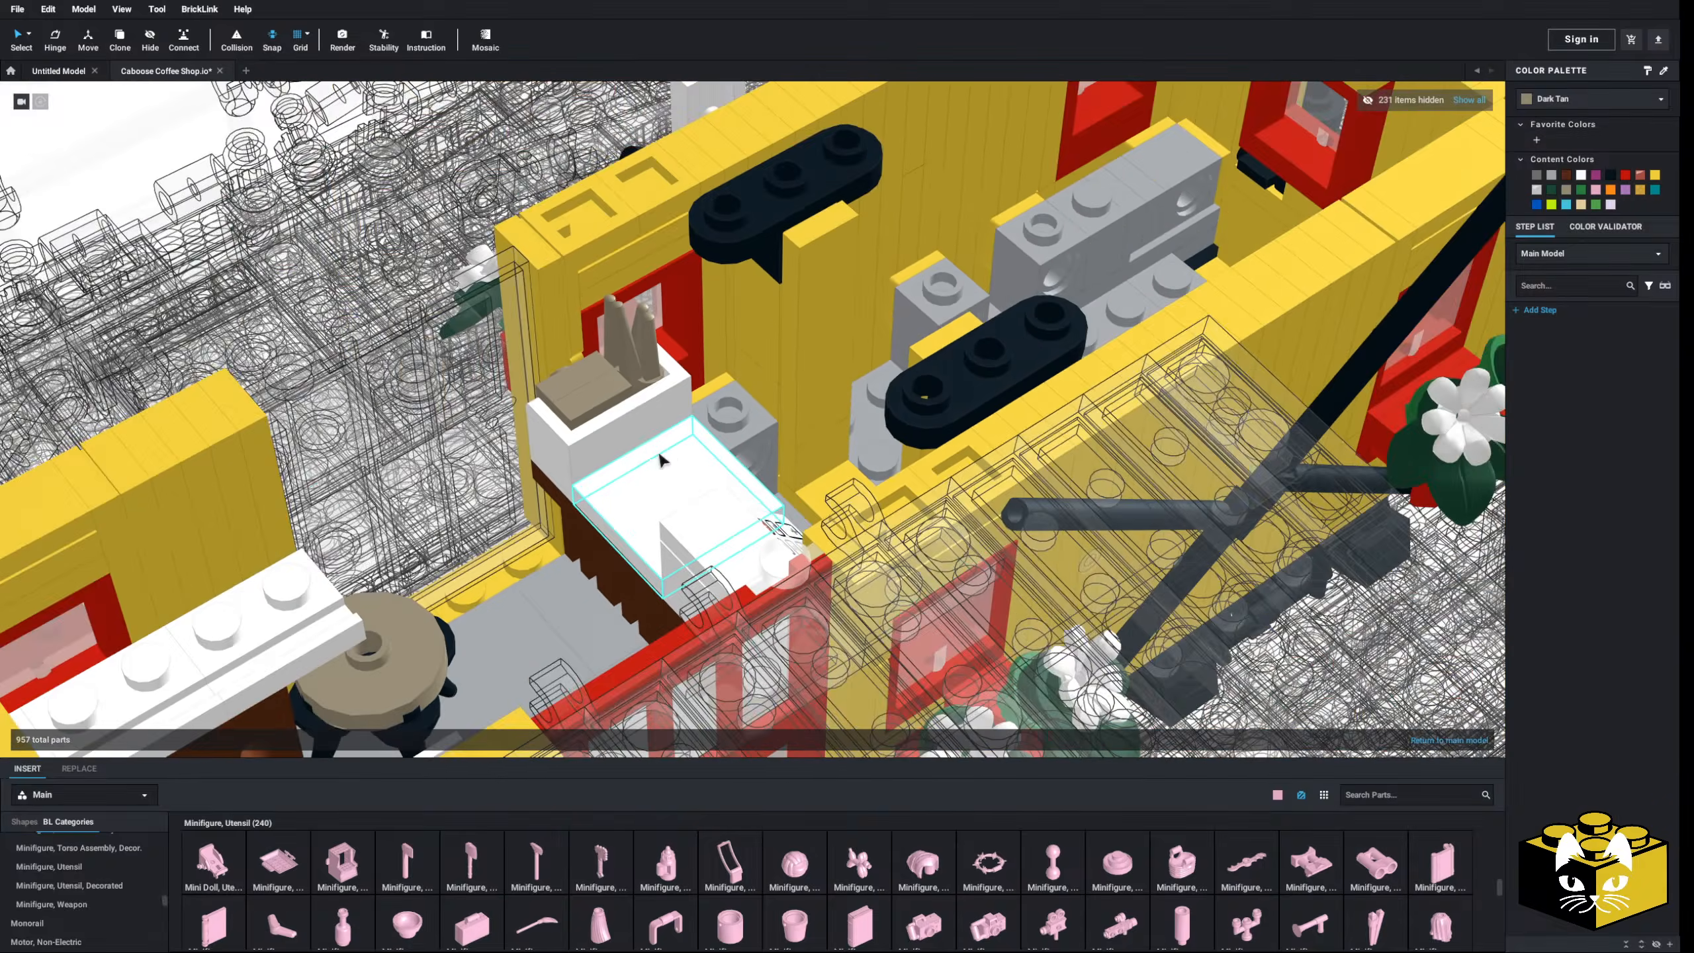
right_click_drag(660, 453, 634, 418)
scroll(665, 547, "up", 3)
scroll(669, 551, "down", 3)
right_click_drag(667, 527, 695, 465)
key("Delete")
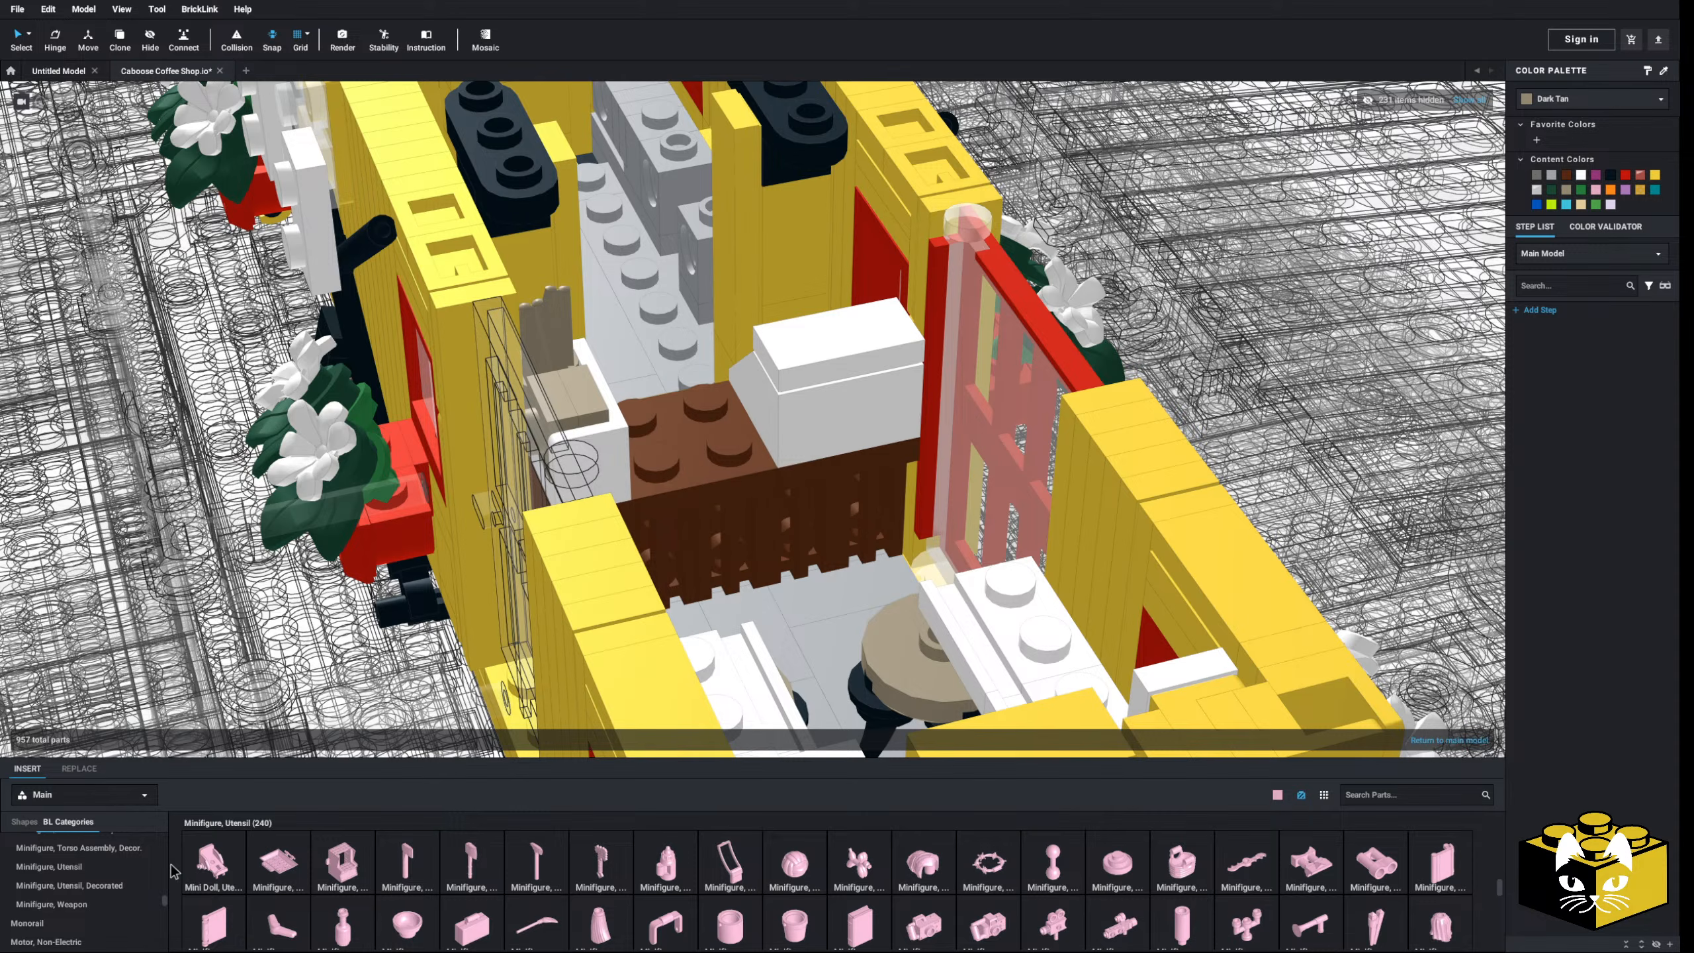
- Place a White 2x2 jumper plate from Plate, Modified on the counter top
scroll(87, 881, "down", 5)
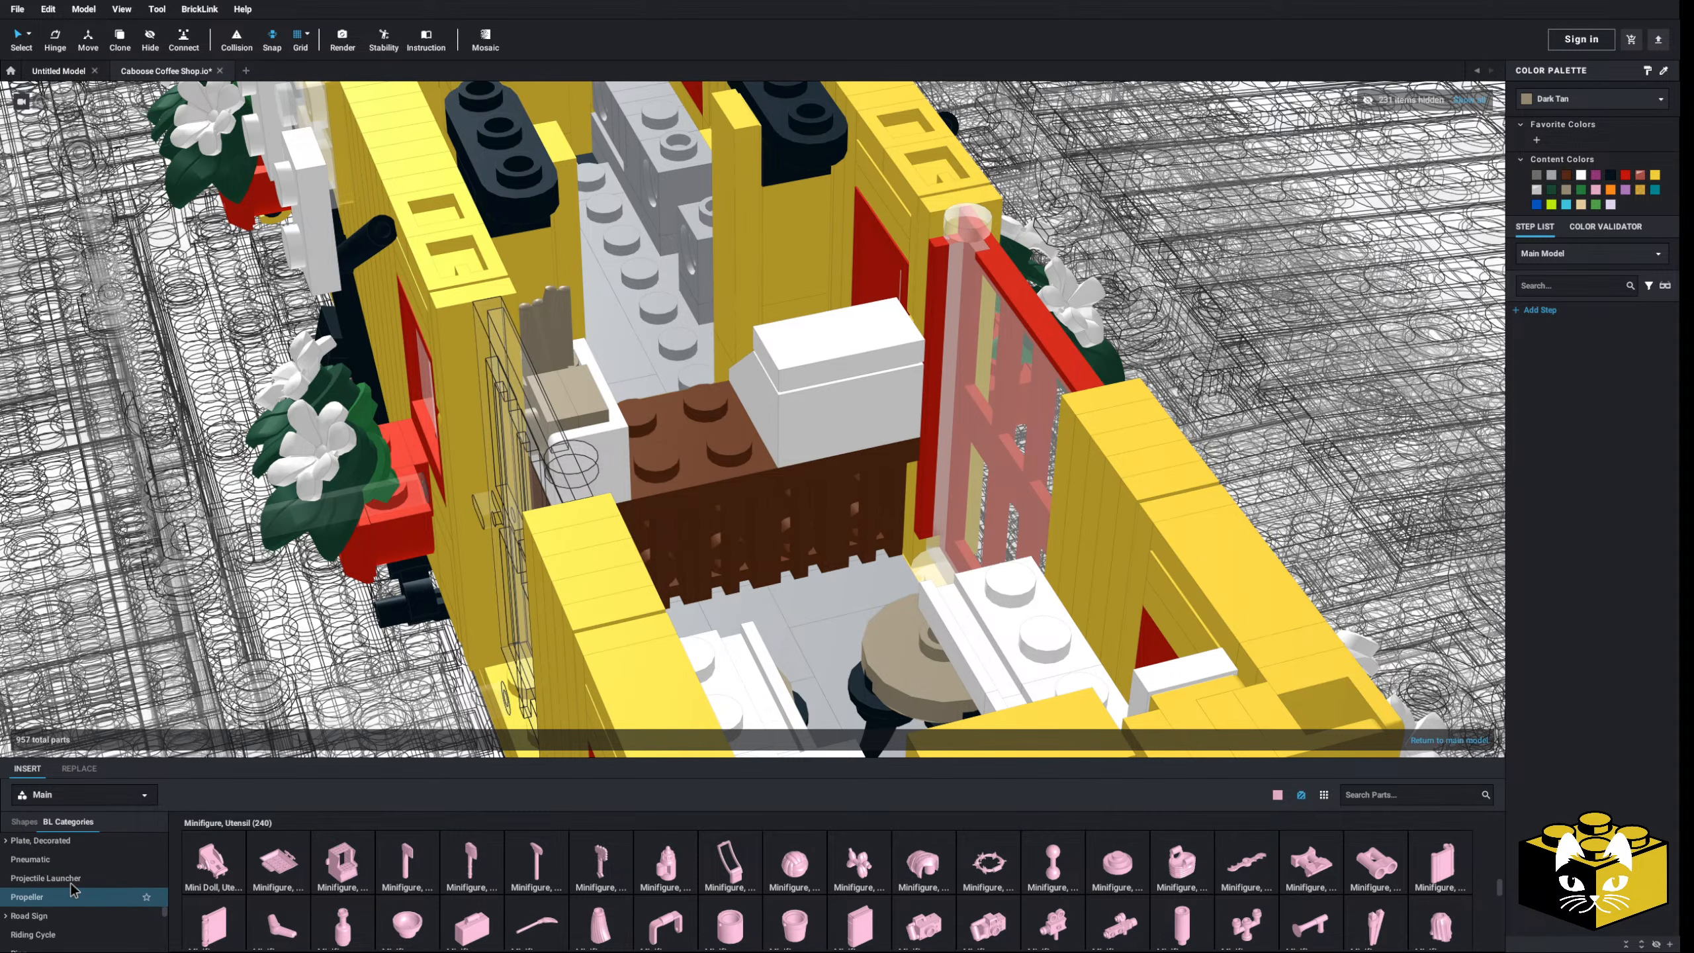
scroll(40, 897, "up", 3)
scroll(61, 897, "down", 2)
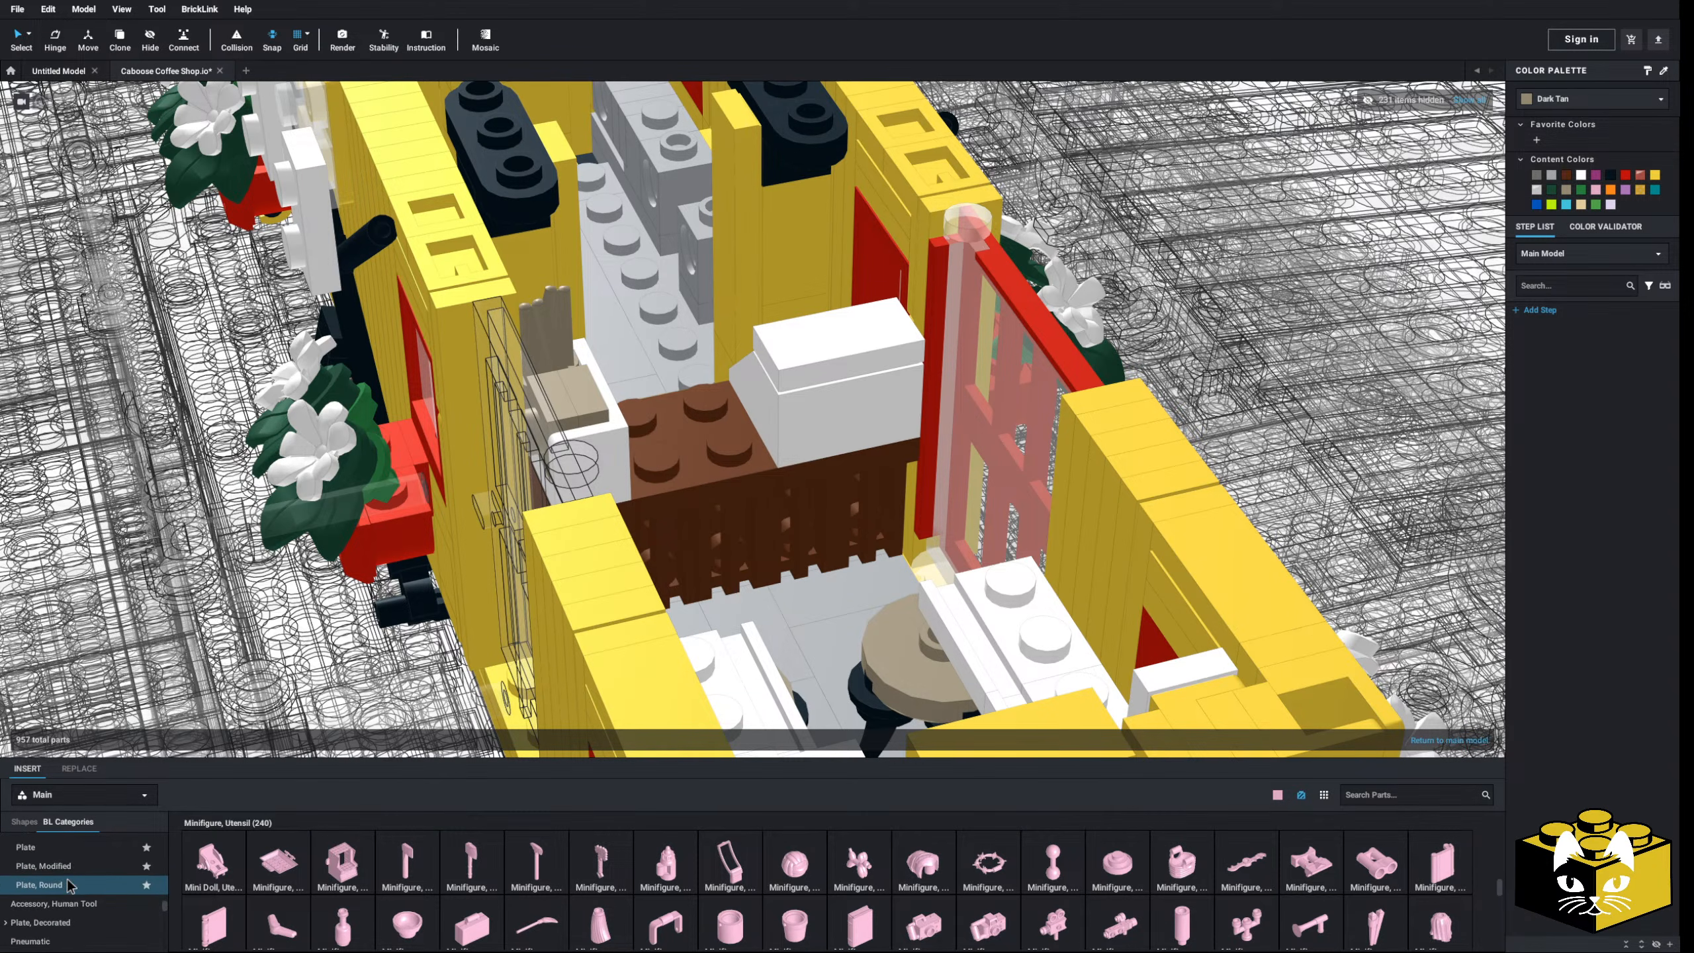
left_click(60, 865)
scroll(901, 881, "down", 6)
left_click_drag(1296, 845, 694, 411)
left_click(1582, 174)
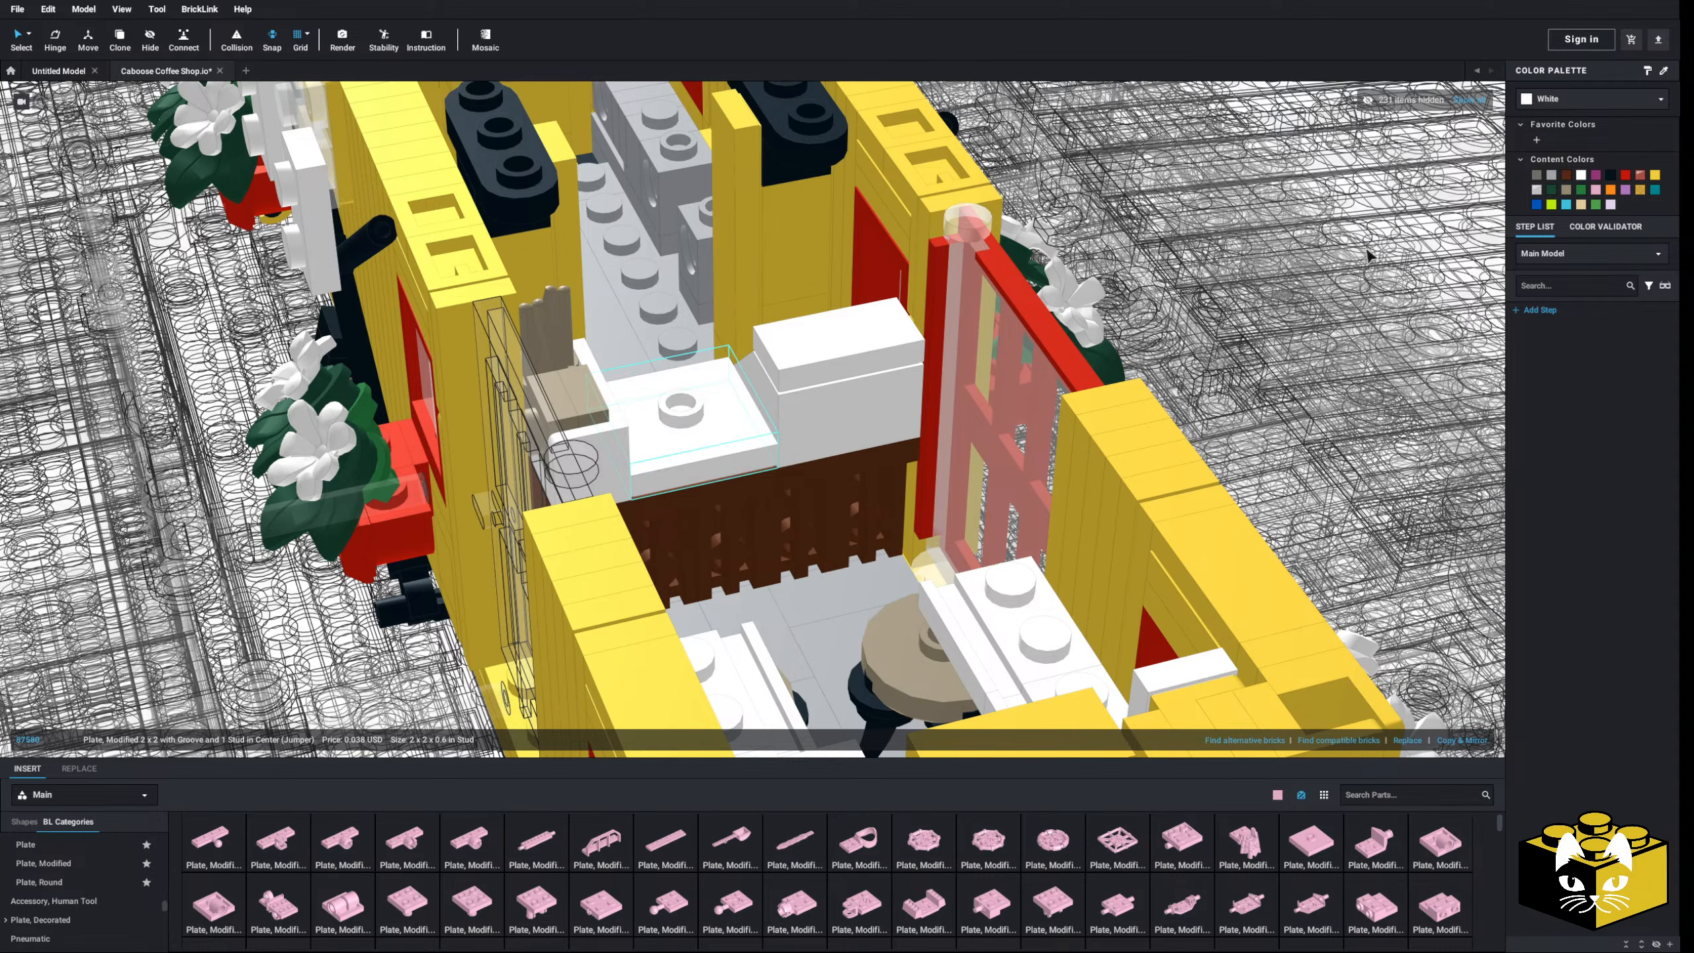
scroll(749, 412, "down", 10)
- Search parts for 'coffee' and set the 2x2 coffee-cups tile beside the model
left_click(495, 587)
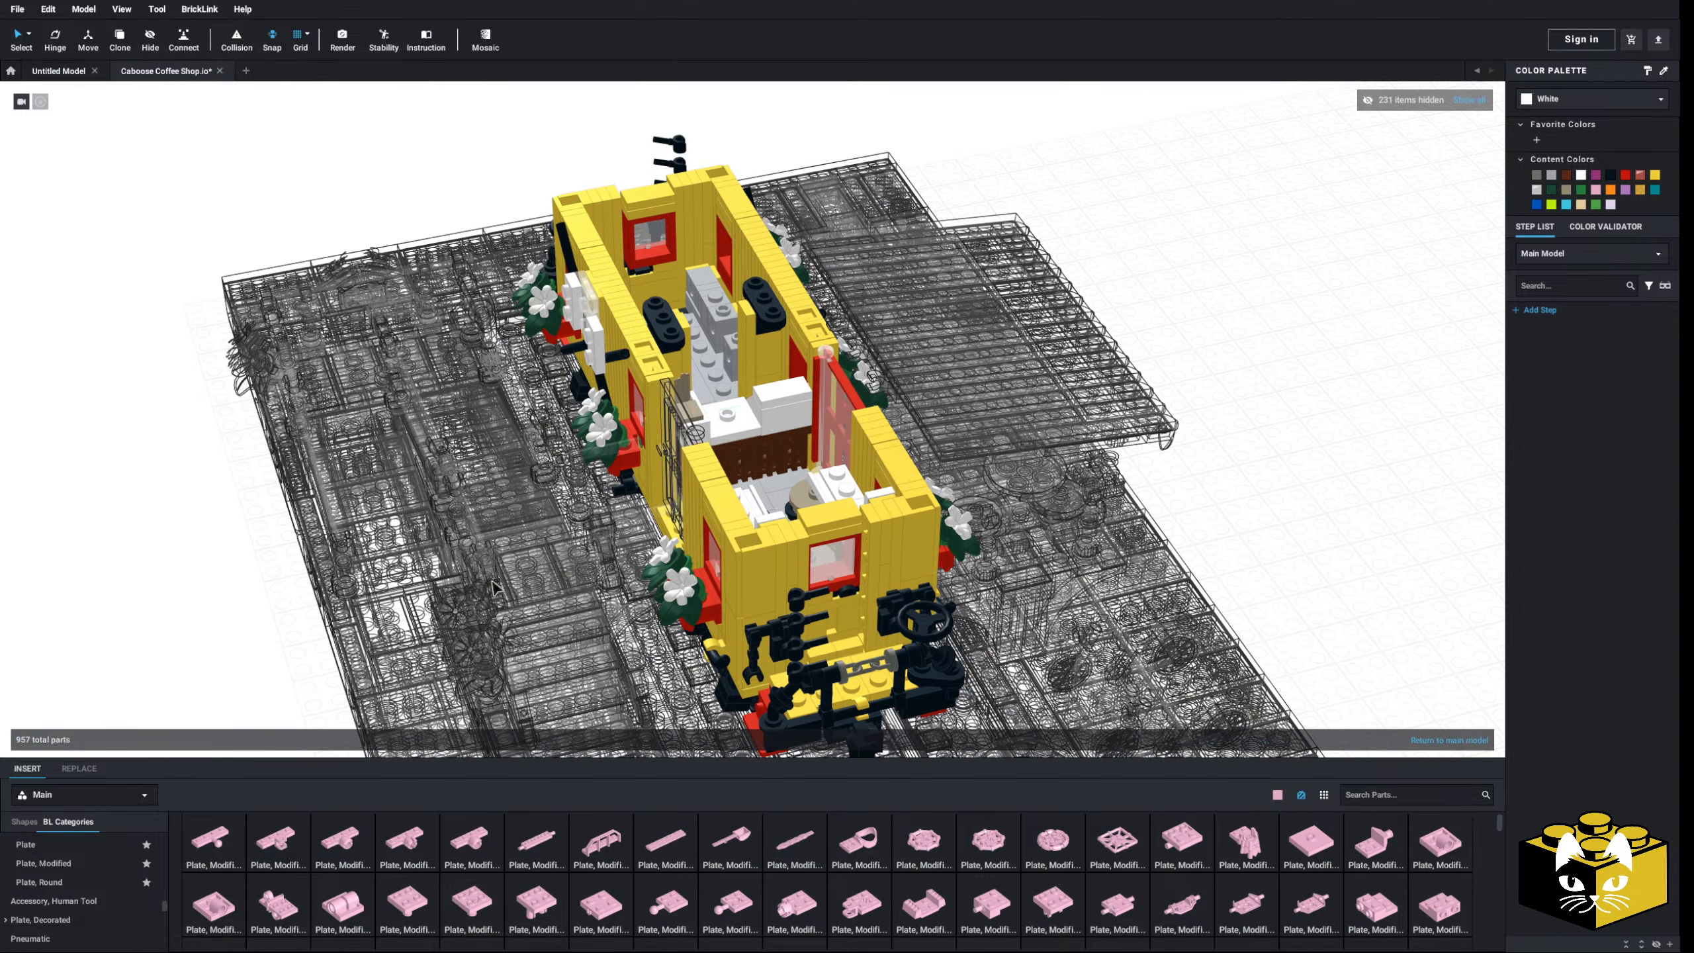
left_click(1360, 792)
type("cof")
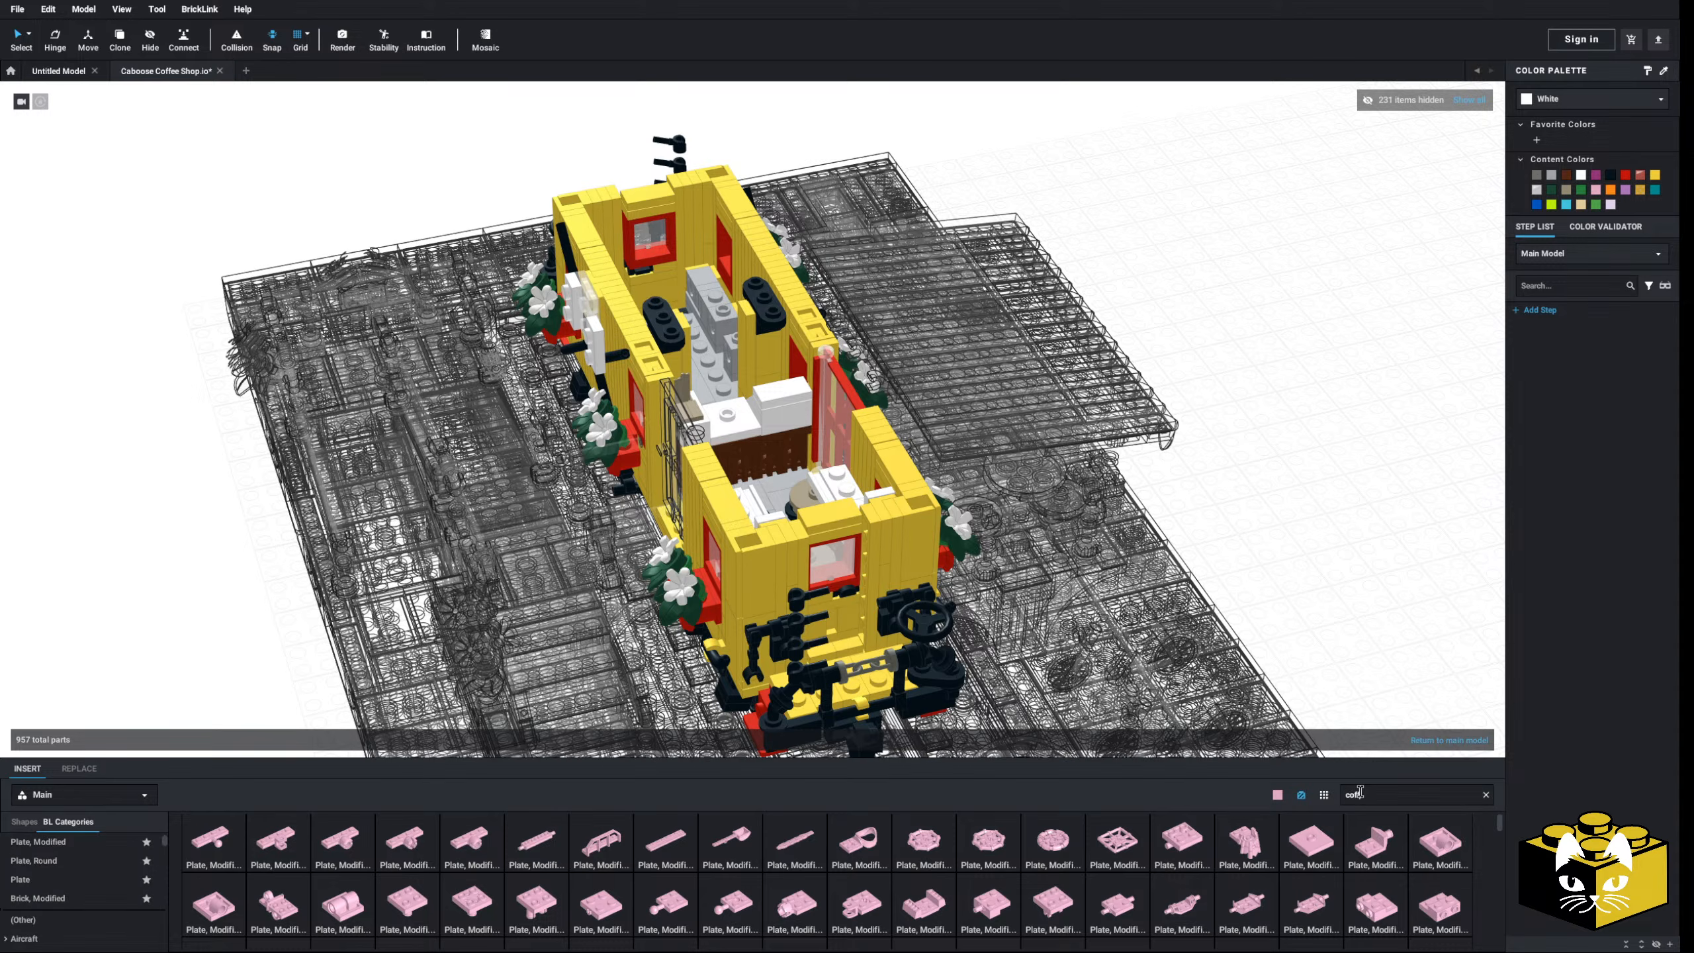
type("fee")
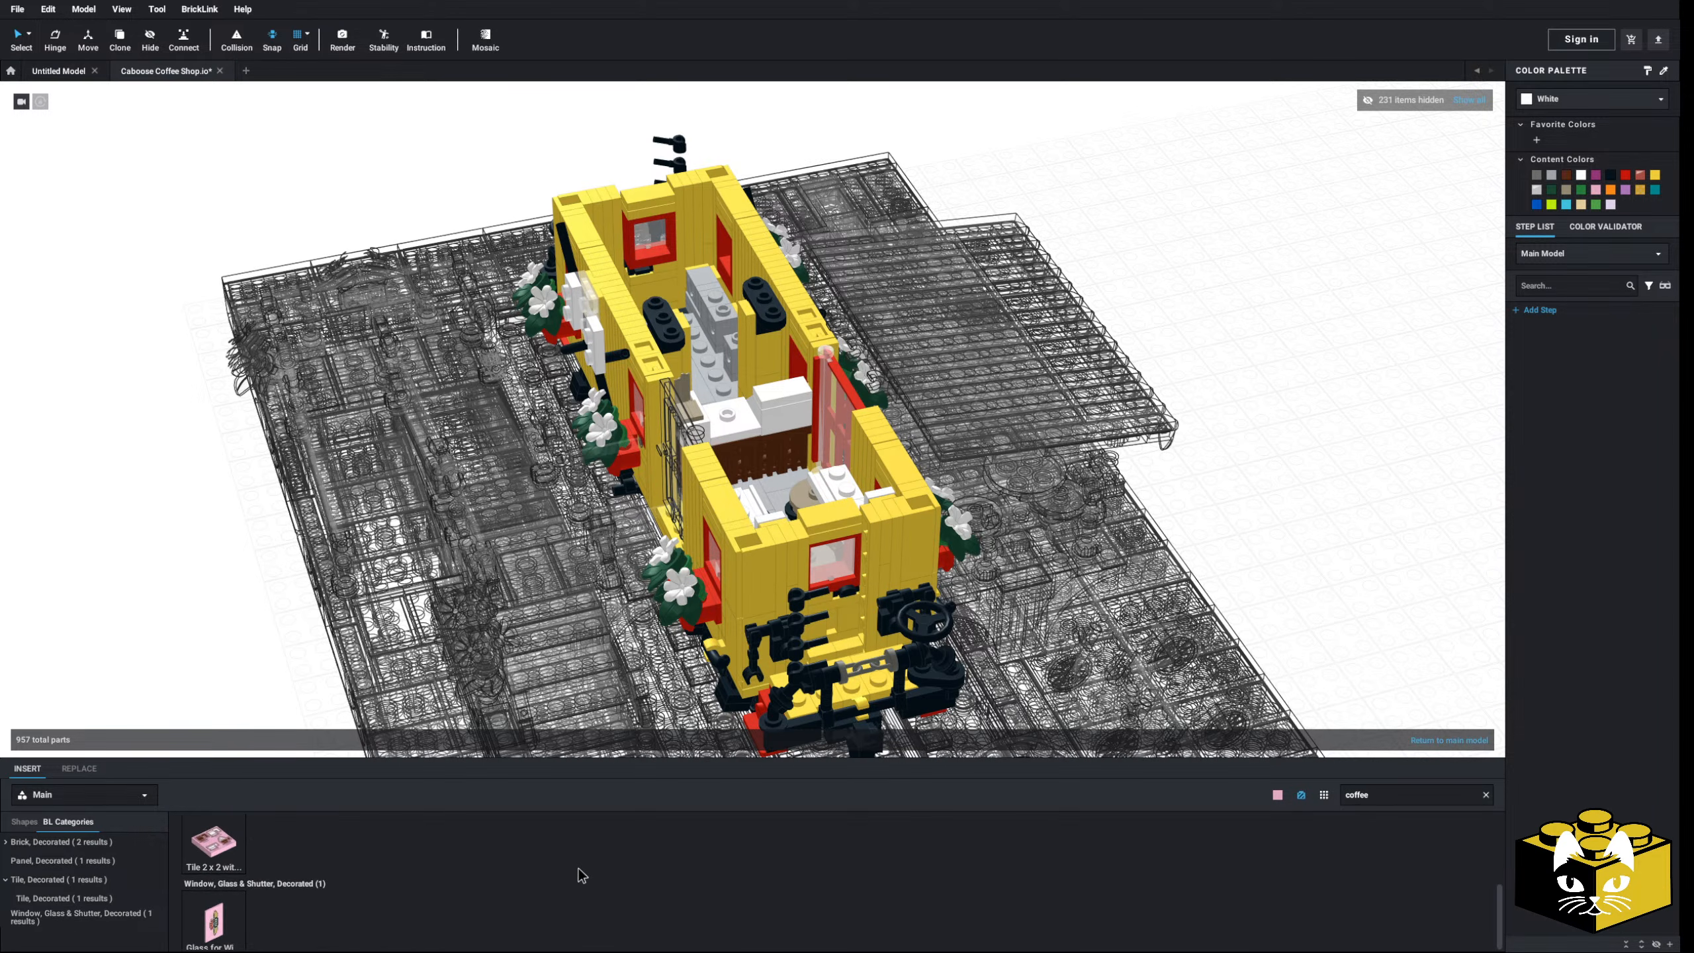
left_click(214, 842)
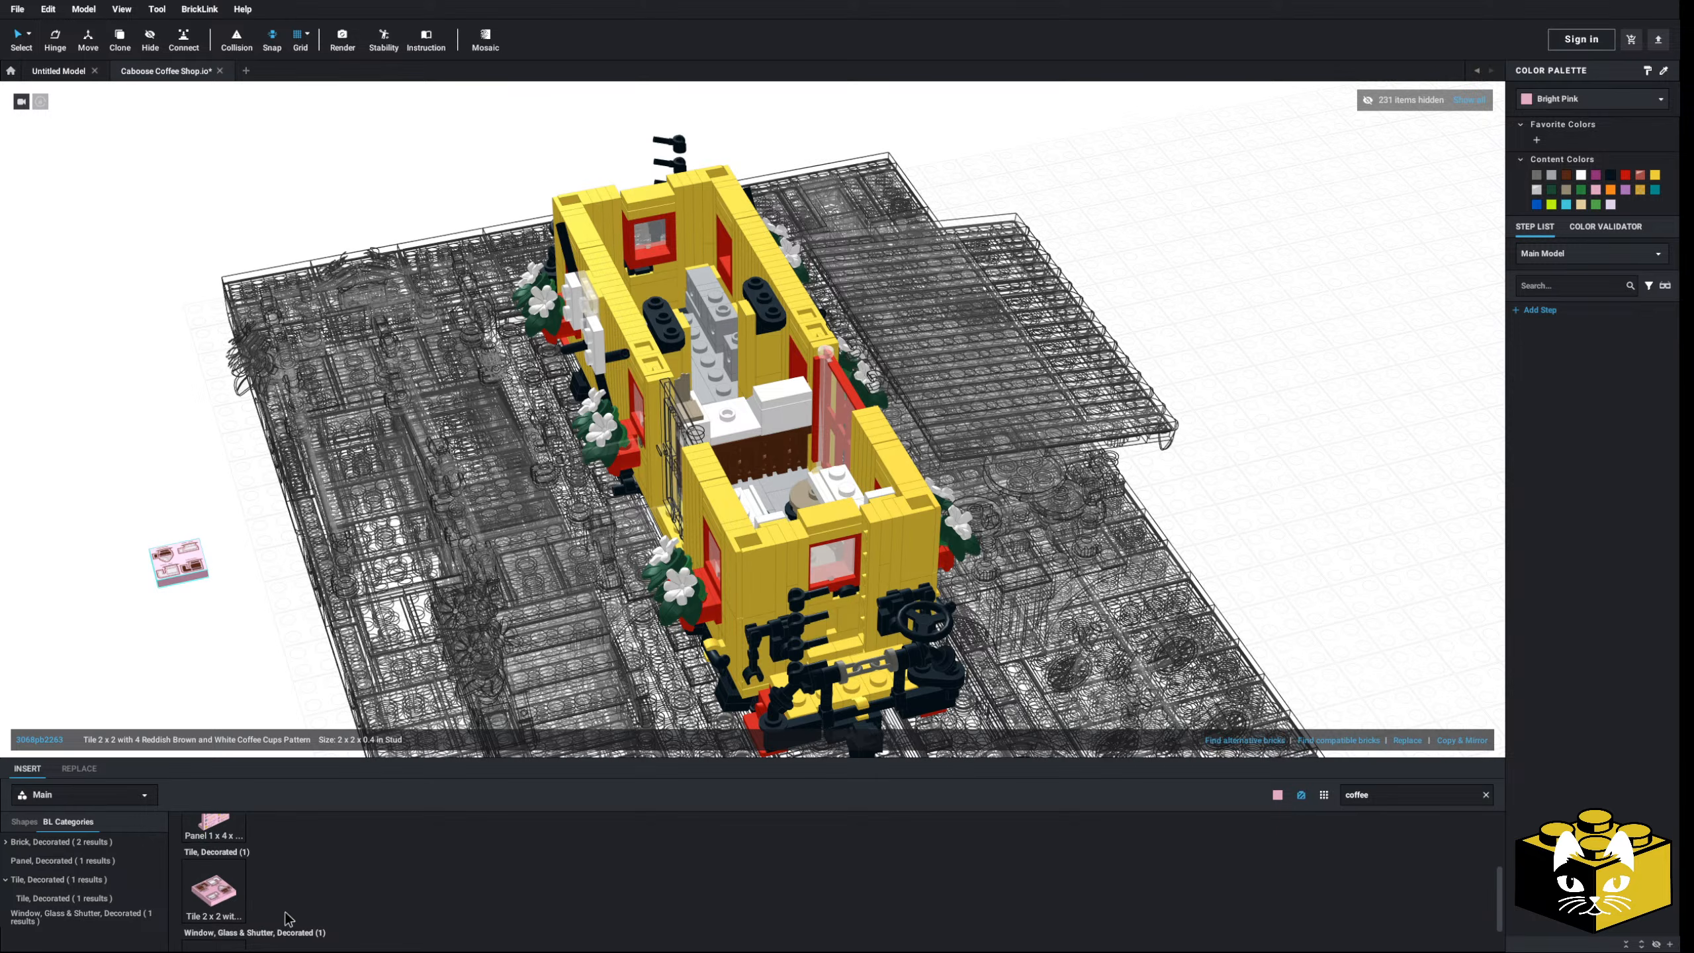
left_click(206, 686)
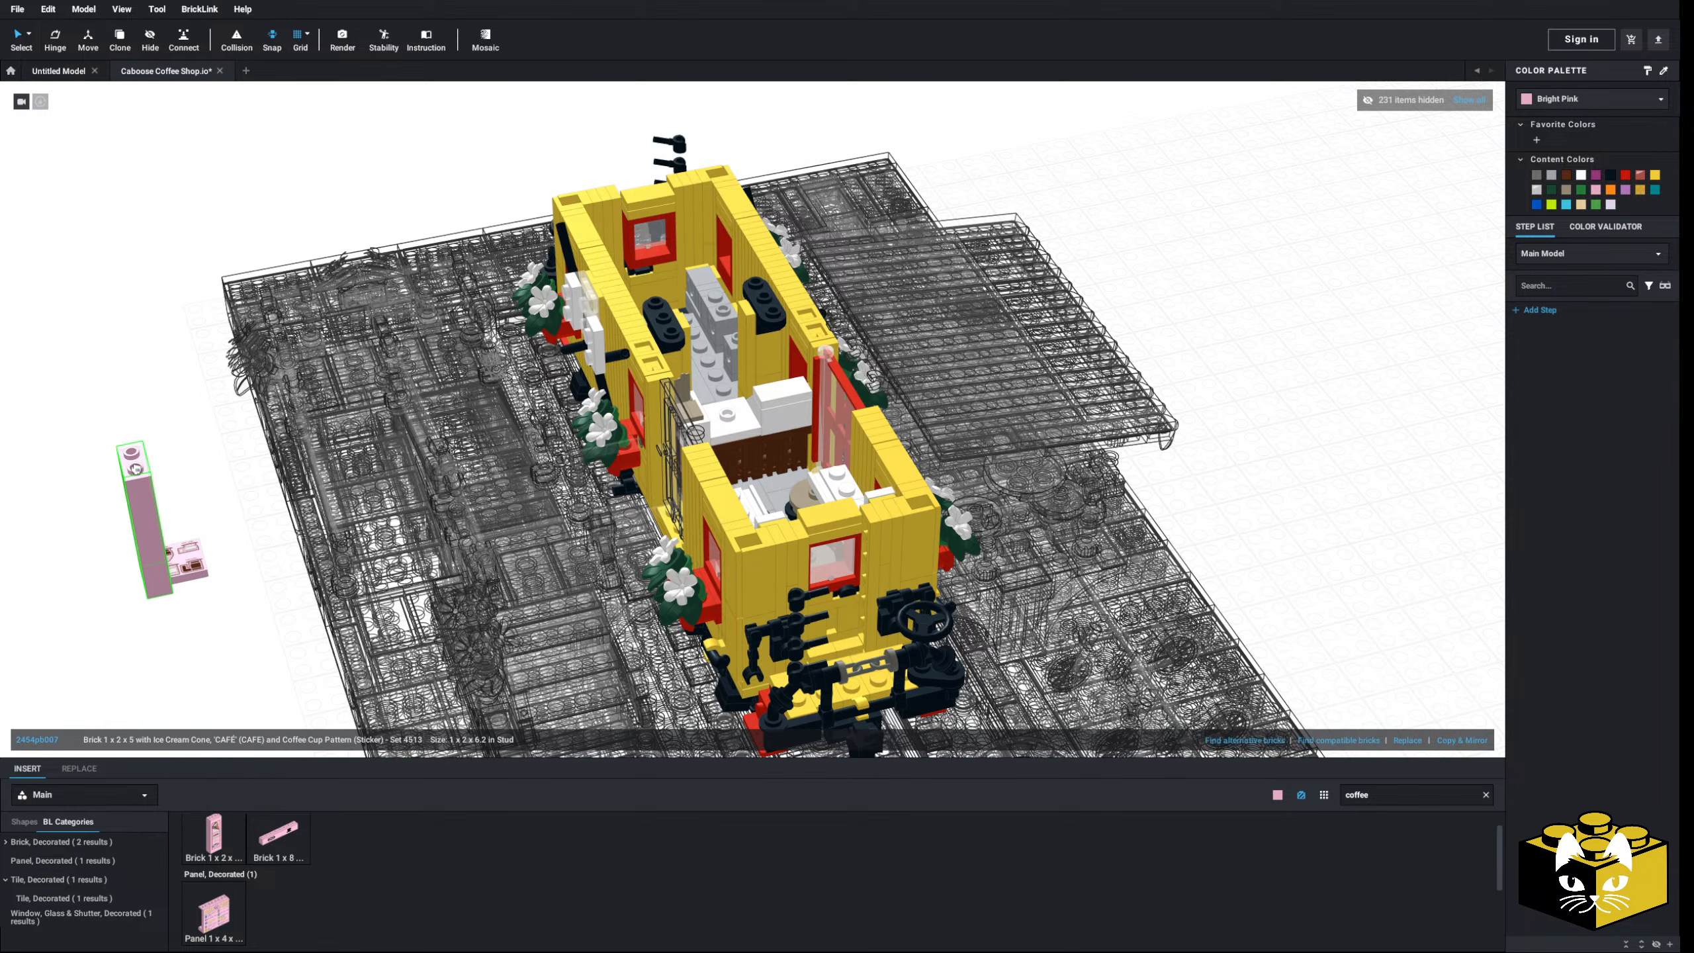
- Turn the coffee-cups tile upright and try fitting it against the brown counter
left_click_drag(179, 564, 680, 570)
key("Right")
scroll(567, 634, "up", 5)
right_click_drag(734, 601, 680, 571)
left_click_drag(681, 571, 648, 646)
right_click_drag(680, 570, 648, 646)
left_click_drag(648, 646, 811, 711)
mouse_move(648, 646)
right_mouse_down()
mouse_move(811, 711)
mouse_move(644, 642)
right_mouse_up()
left_click_drag(811, 711, 605, 653)
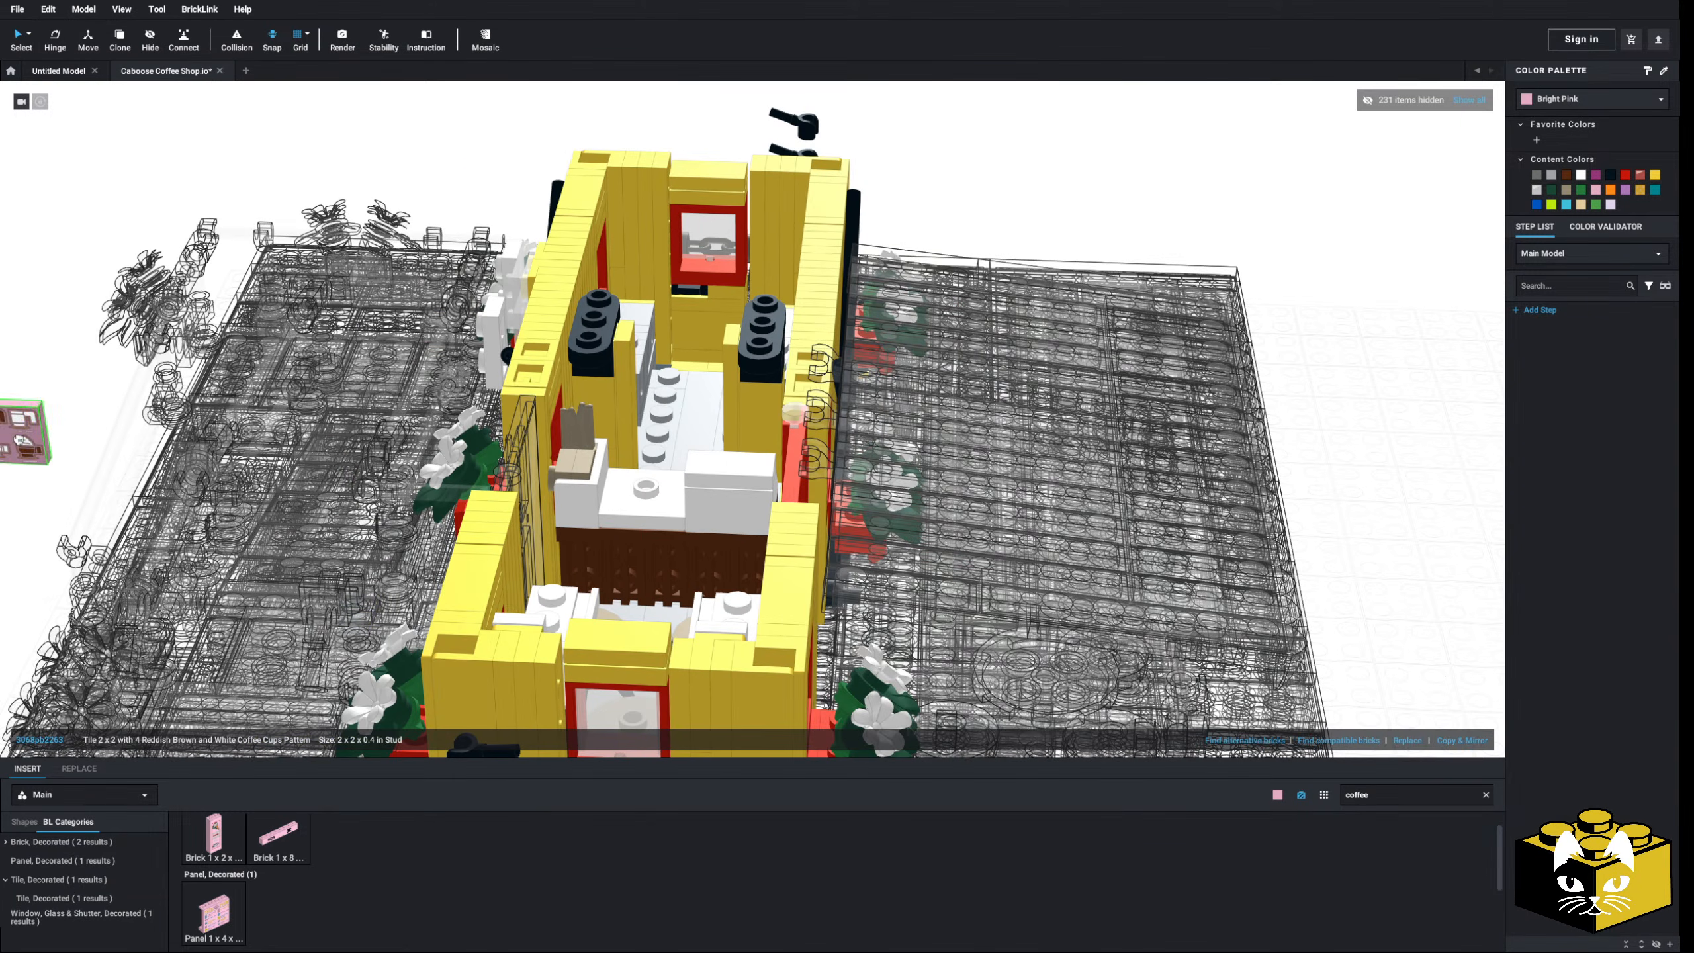
left_click_drag(21, 433, 38, 432)
- Make the tile Black, test it in the counter front, then undo that placement
left_click(1570, 106)
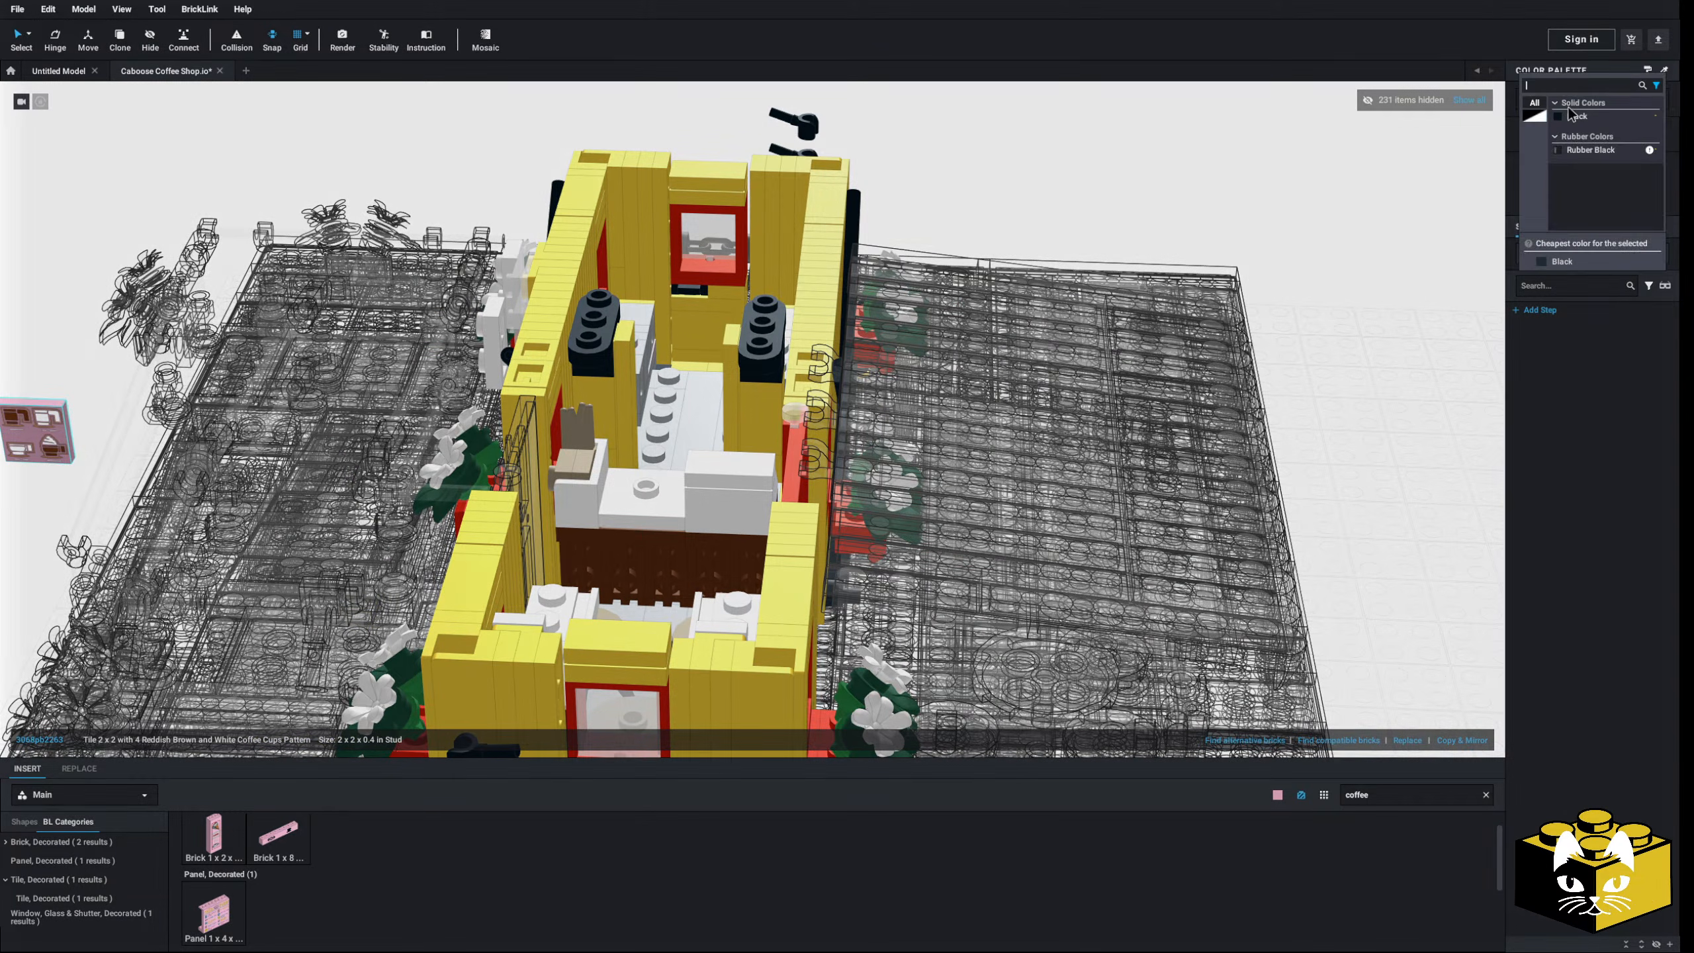
left_click(1574, 116)
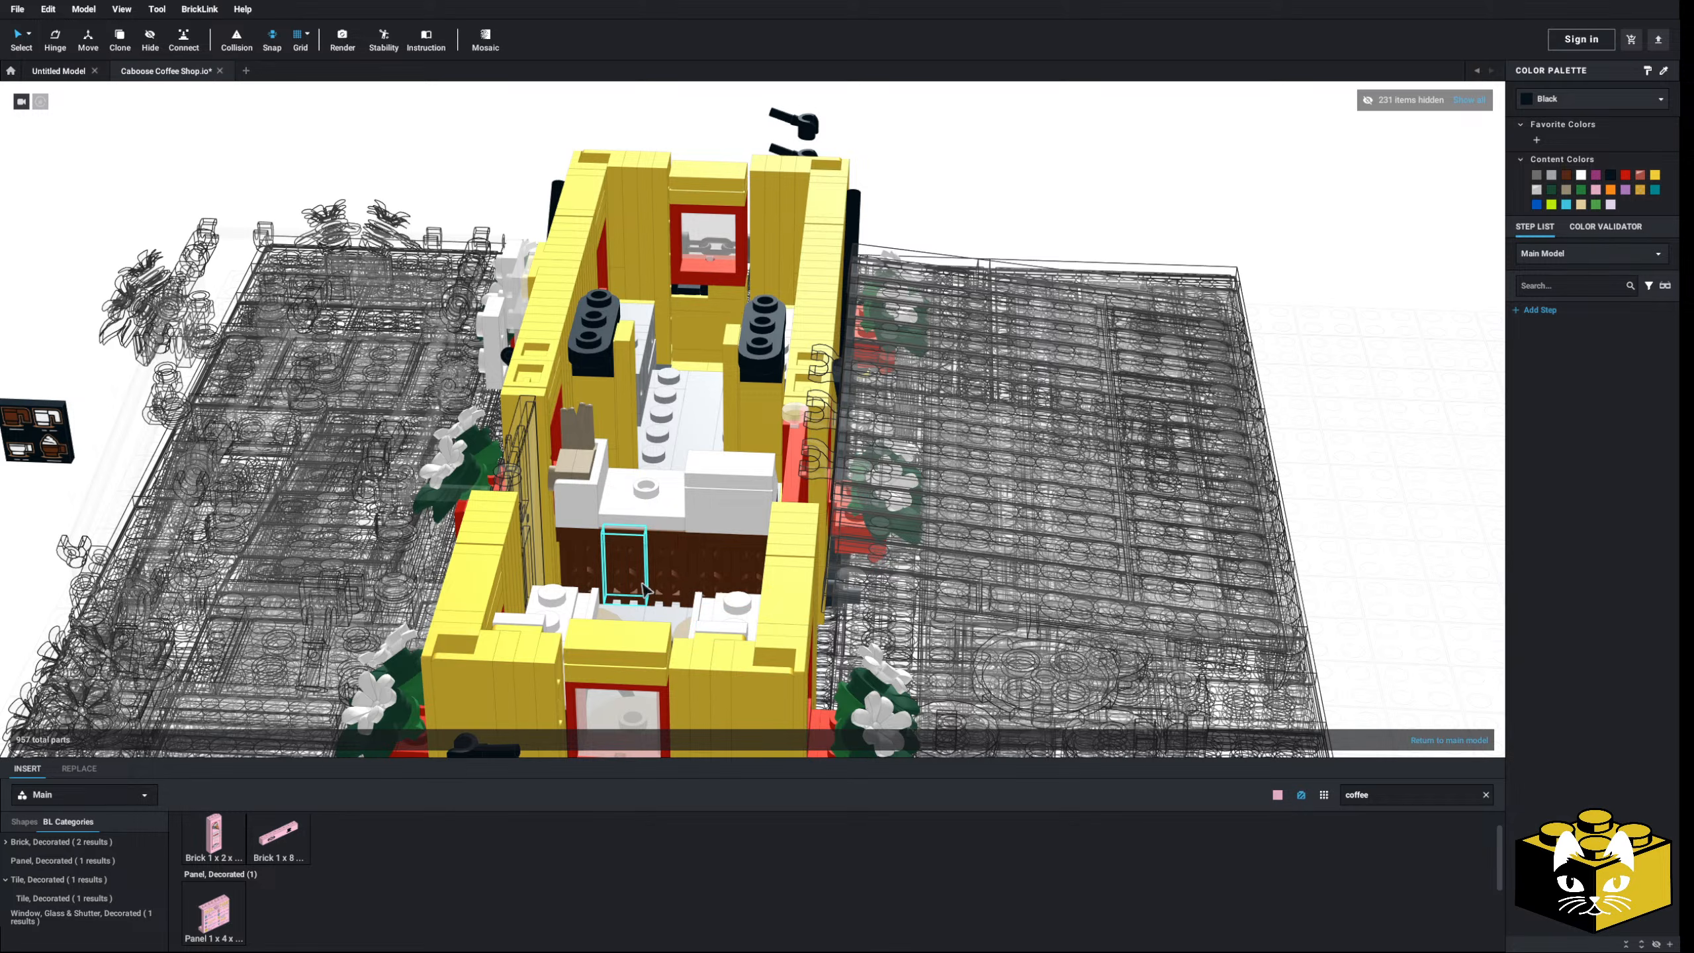
left_click_drag(46, 441, 652, 571)
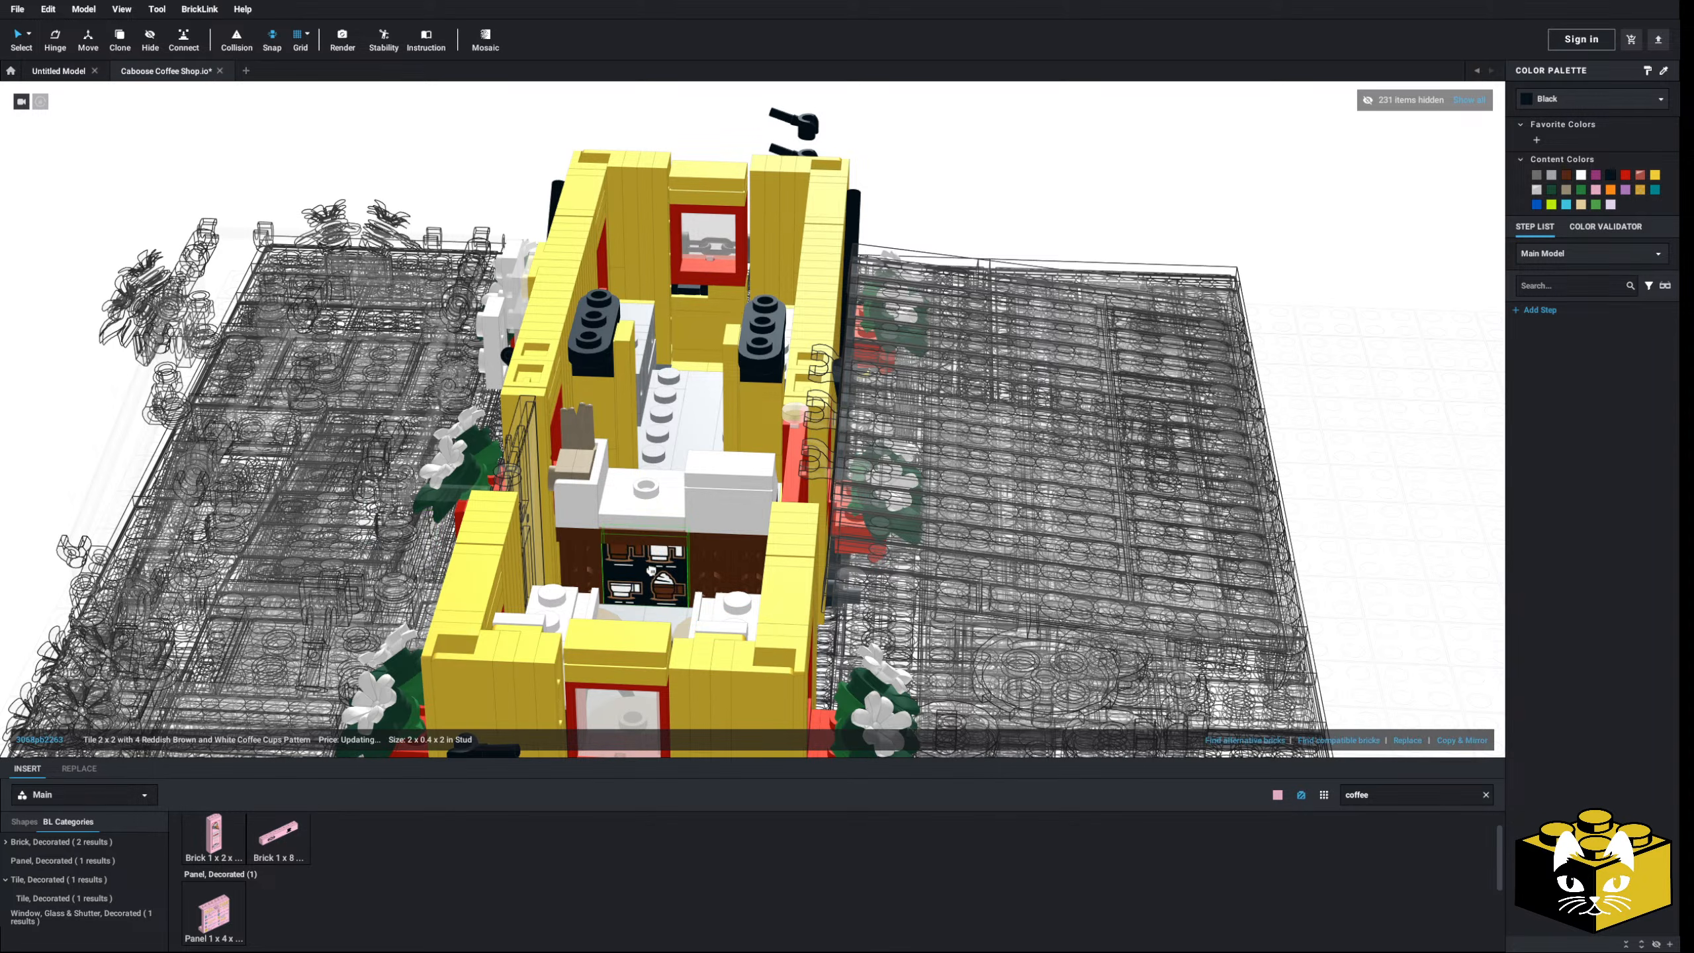
scroll(663, 578, "down", 3)
left_click(251, 432)
scroll(641, 521, "up", 5)
right_click_drag(641, 521, 548, 481)
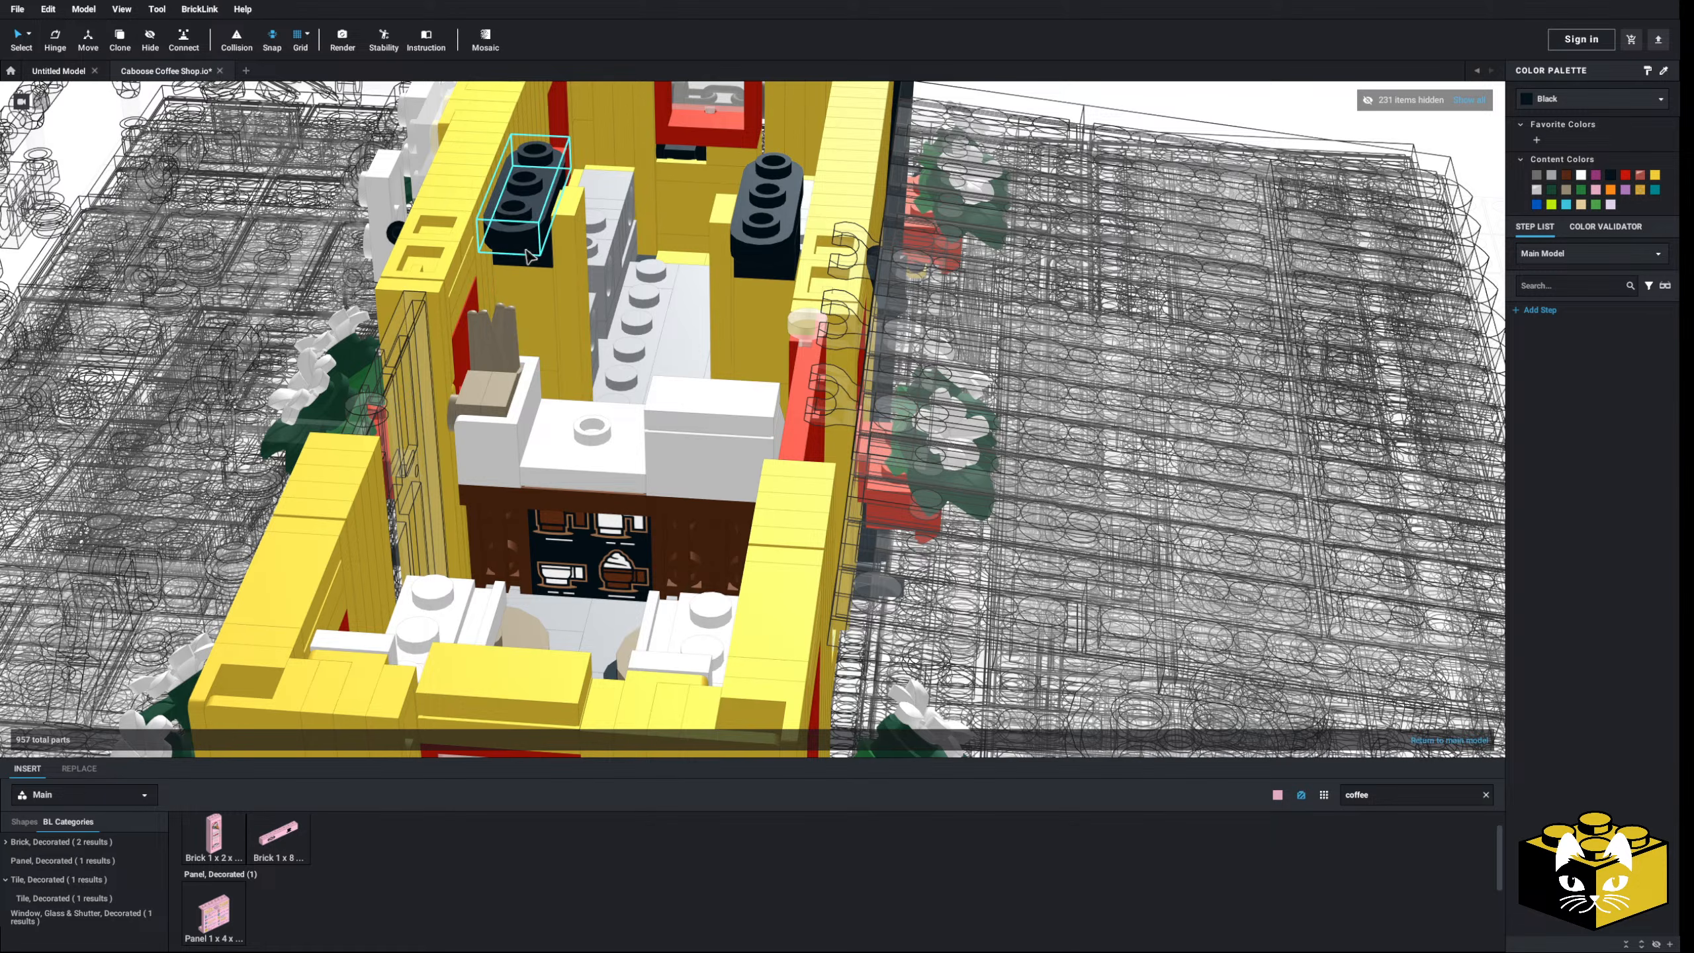
key("ctrl+z")
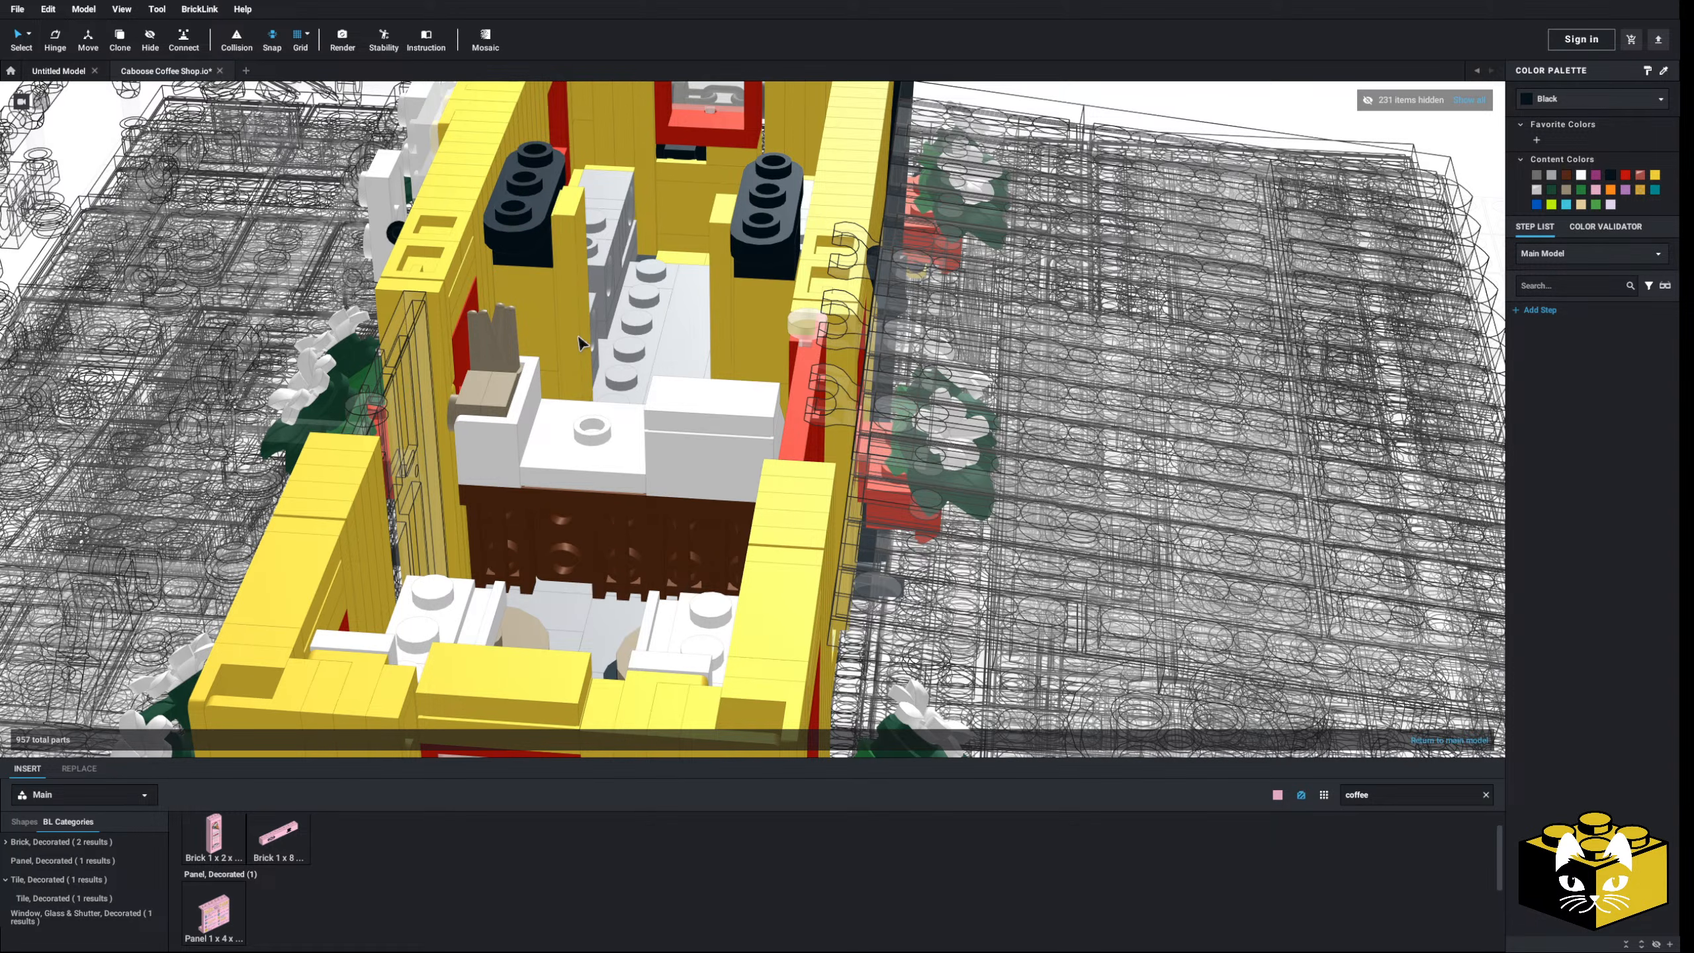
- Bring the long inner wall into view and browse the round brick parts
right_click_drag(579, 342, 617, 382)
scroll(758, 400, "up", 3)
middle_click_drag(758, 399, 706, 433)
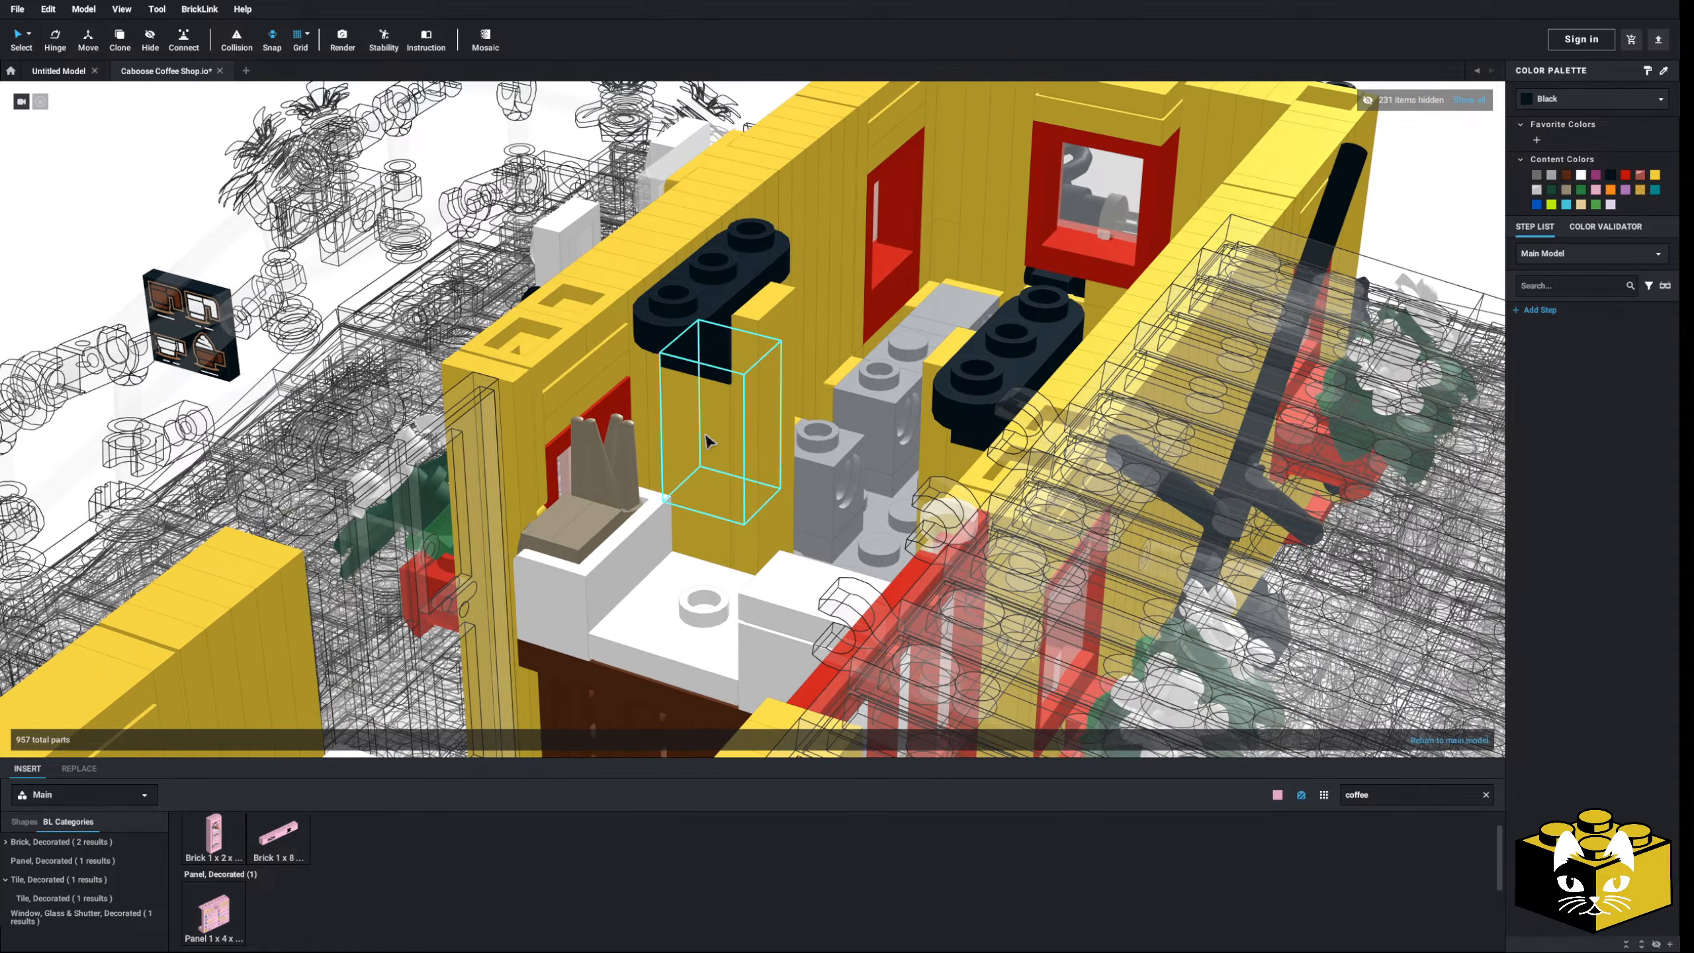
mouse_move(722, 479)
right_mouse_down()
mouse_move(724, 525)
mouse_move(716, 496)
right_mouse_up()
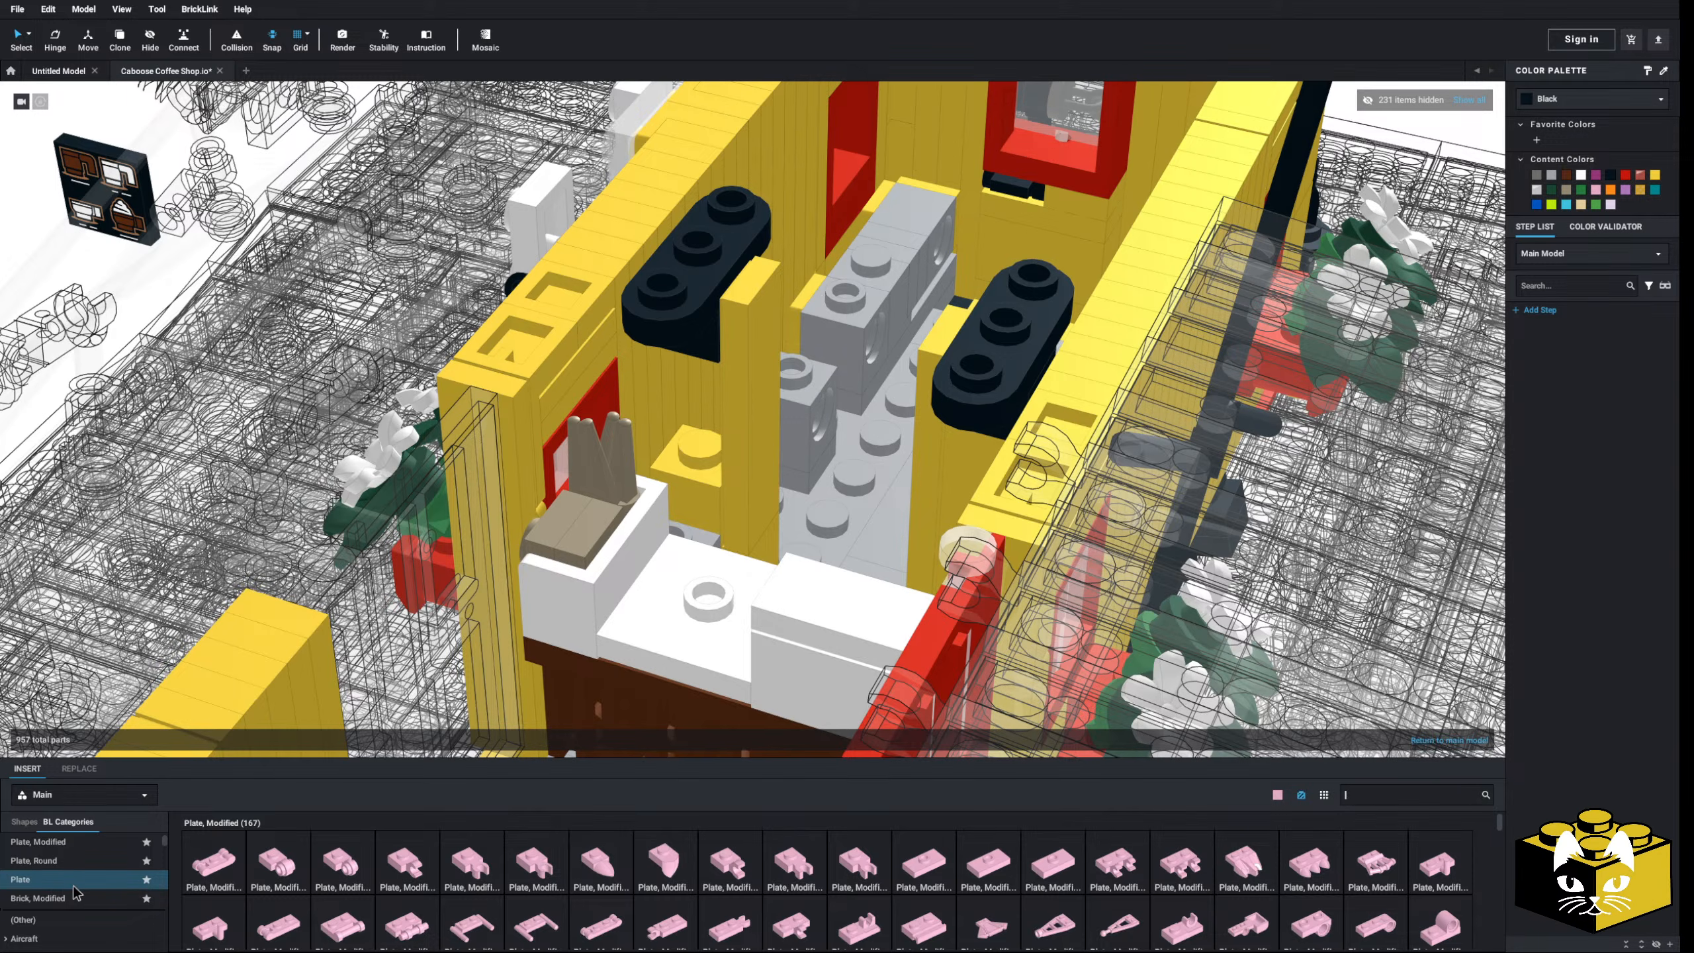
scroll(77, 893, "down", 2)
scroll(75, 892, "up", 2)
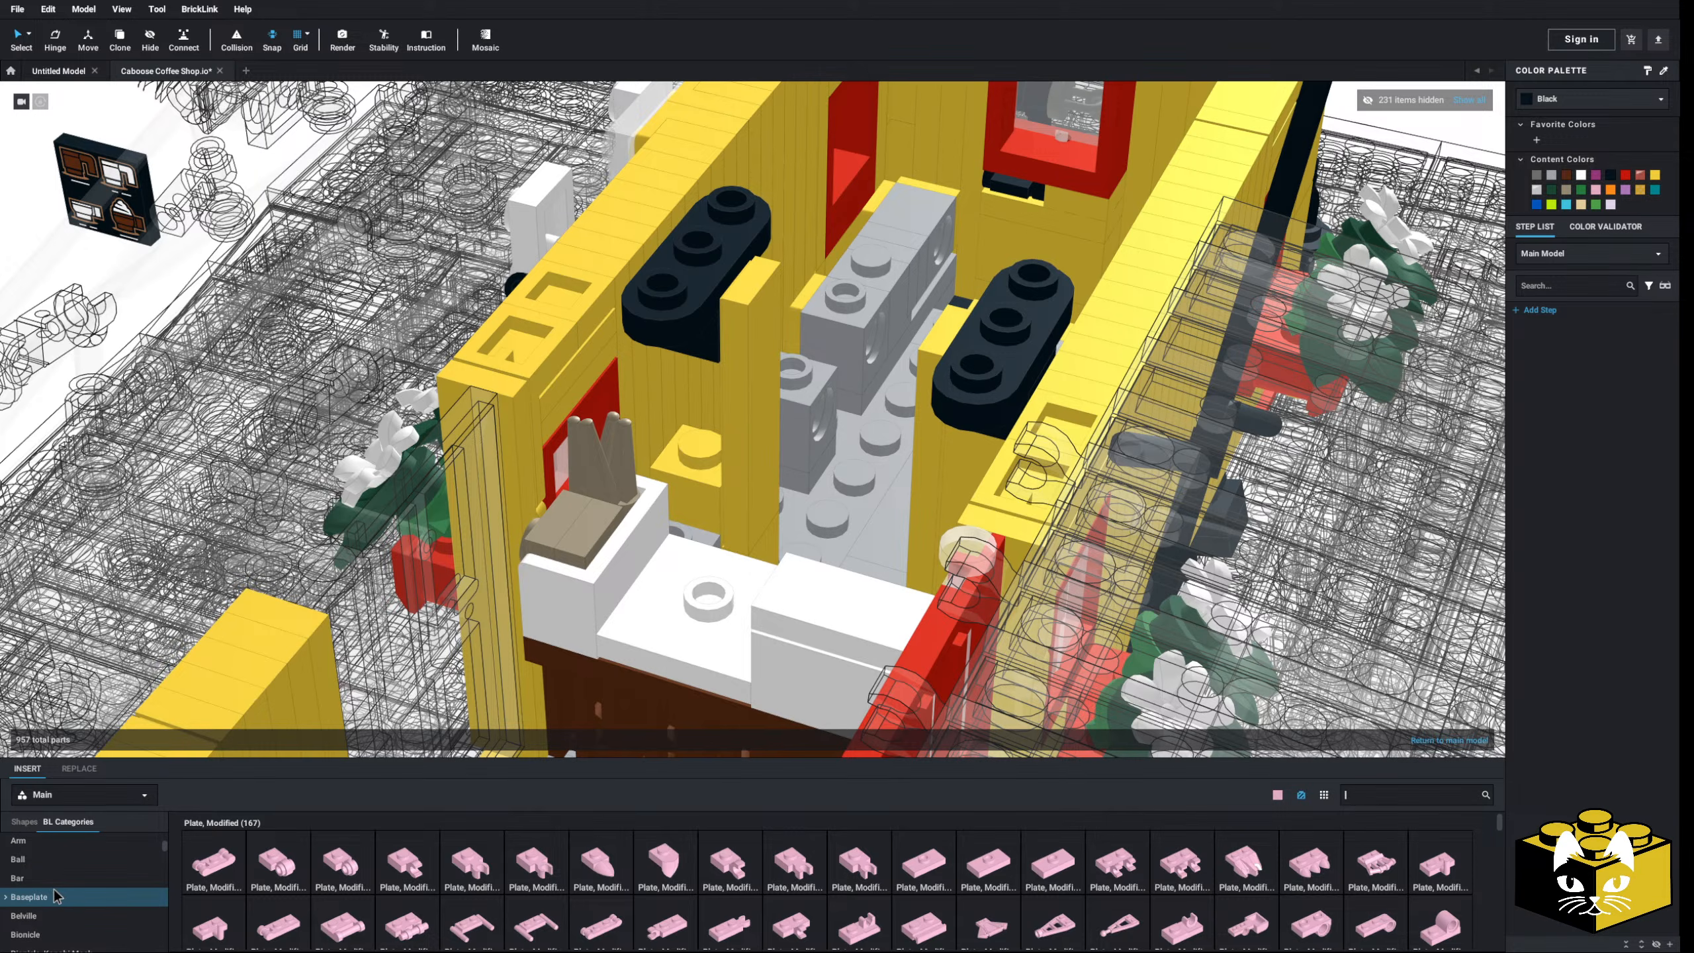
scroll(74, 891, "down", 5)
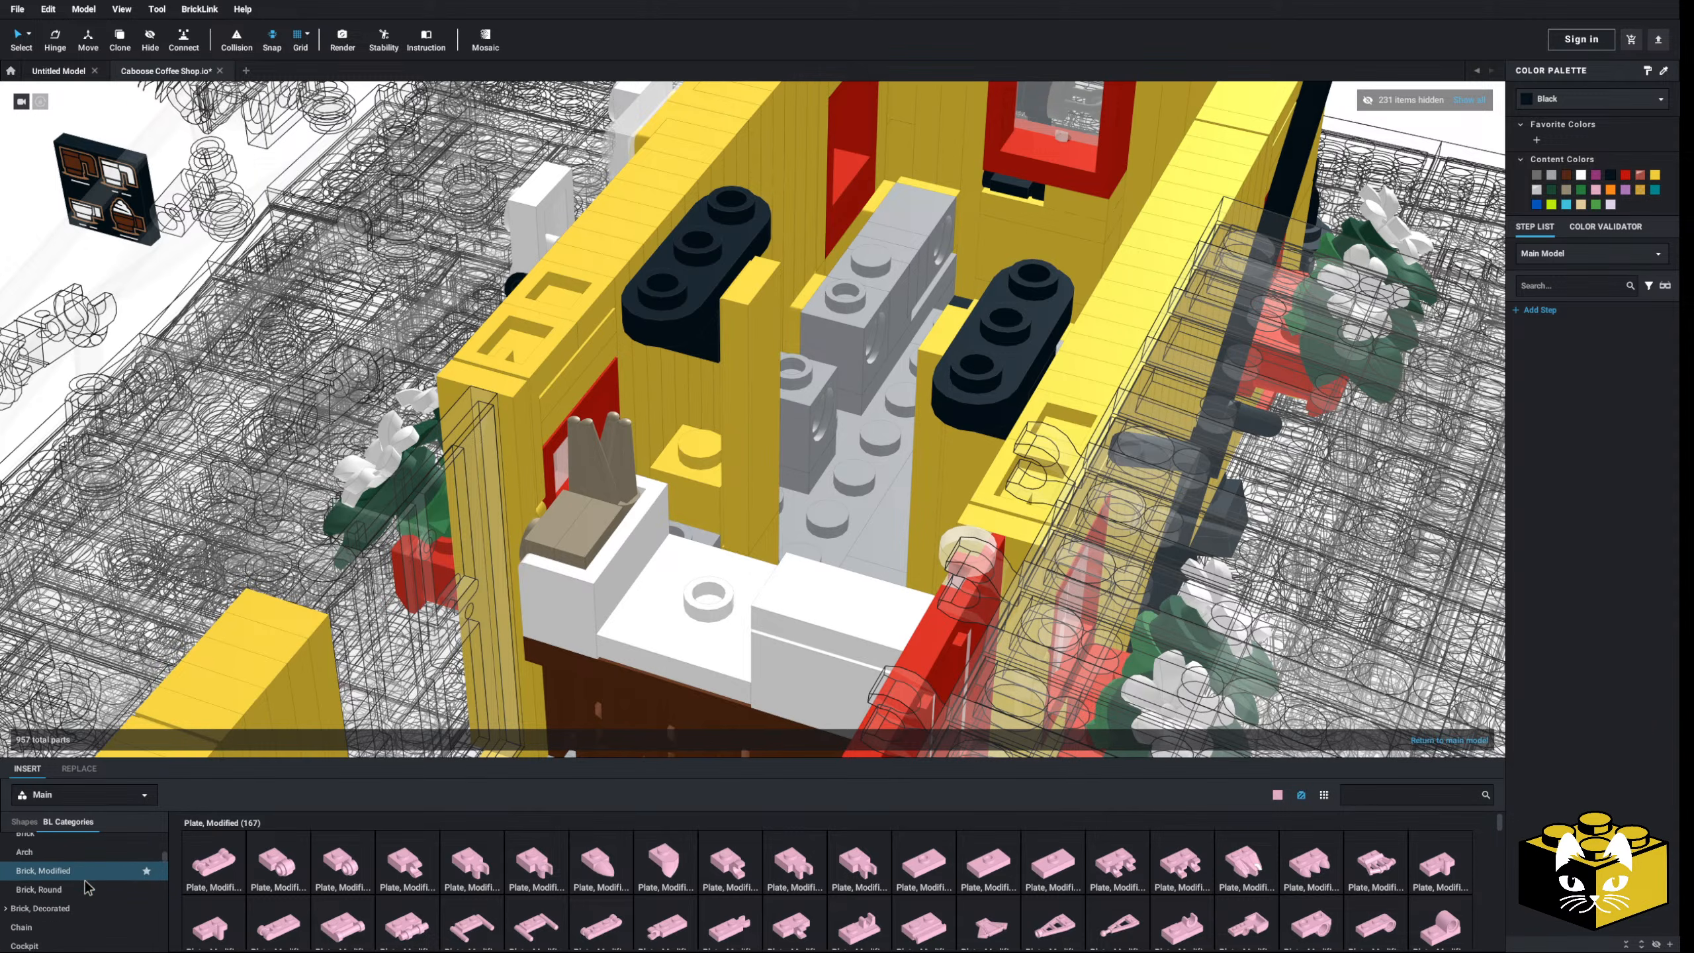
left_click(57, 887)
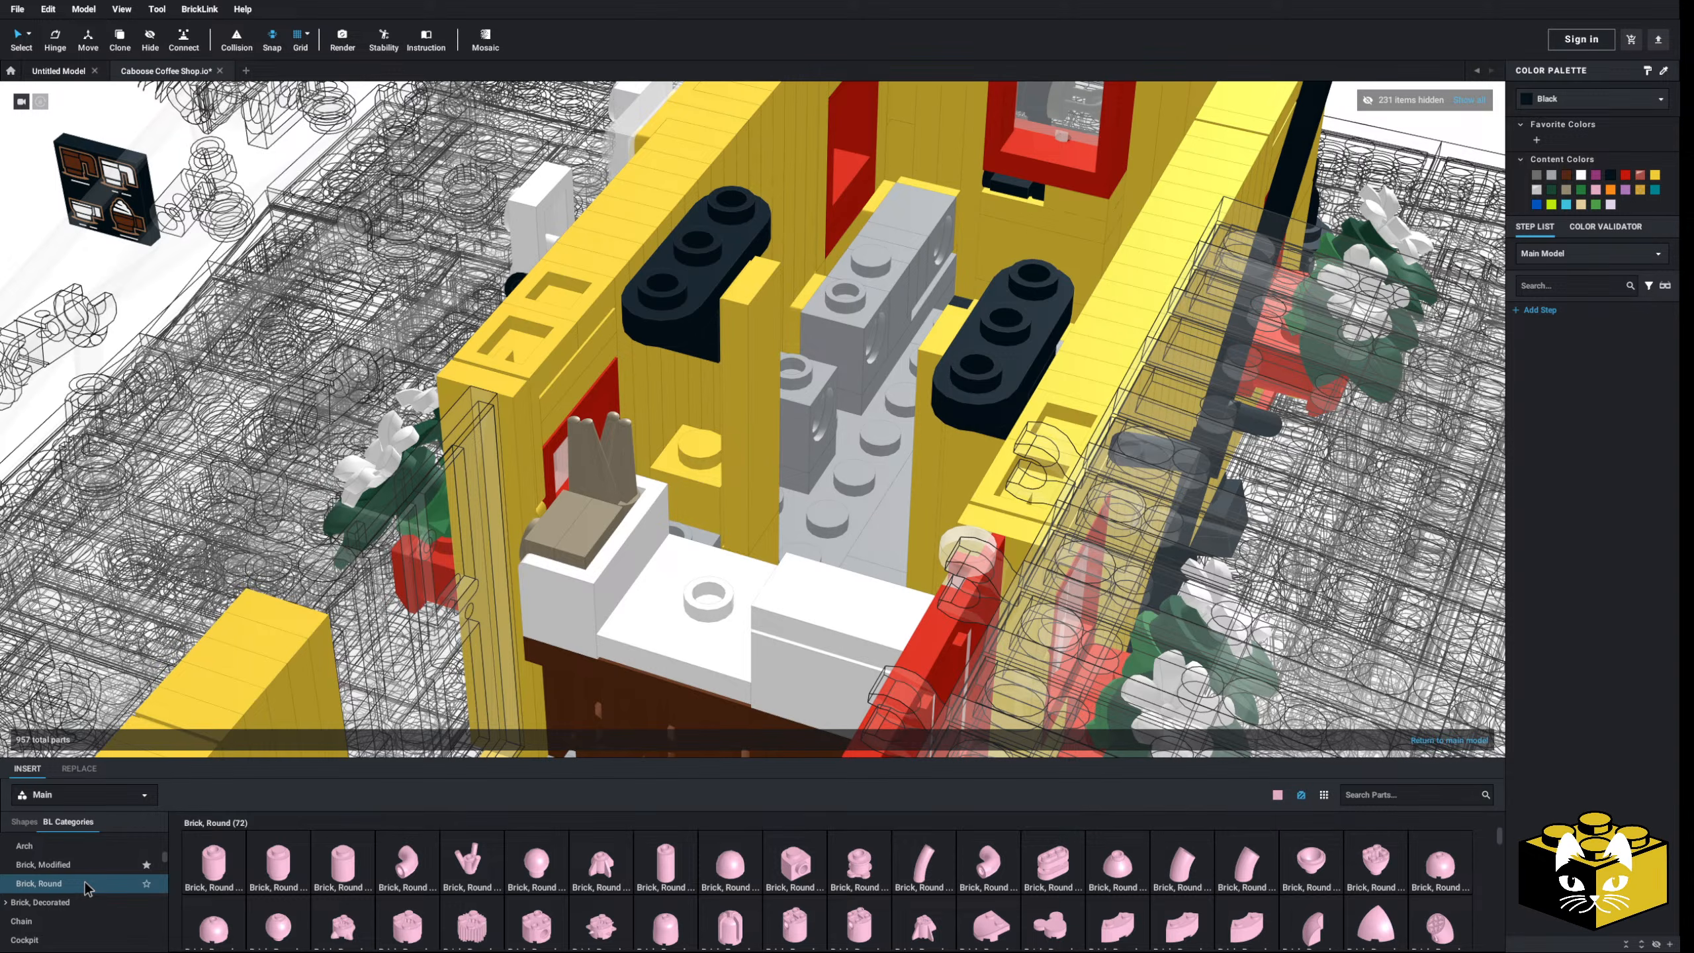
scroll(88, 895, "up", 4)
scroll(87, 900, "up", 3)
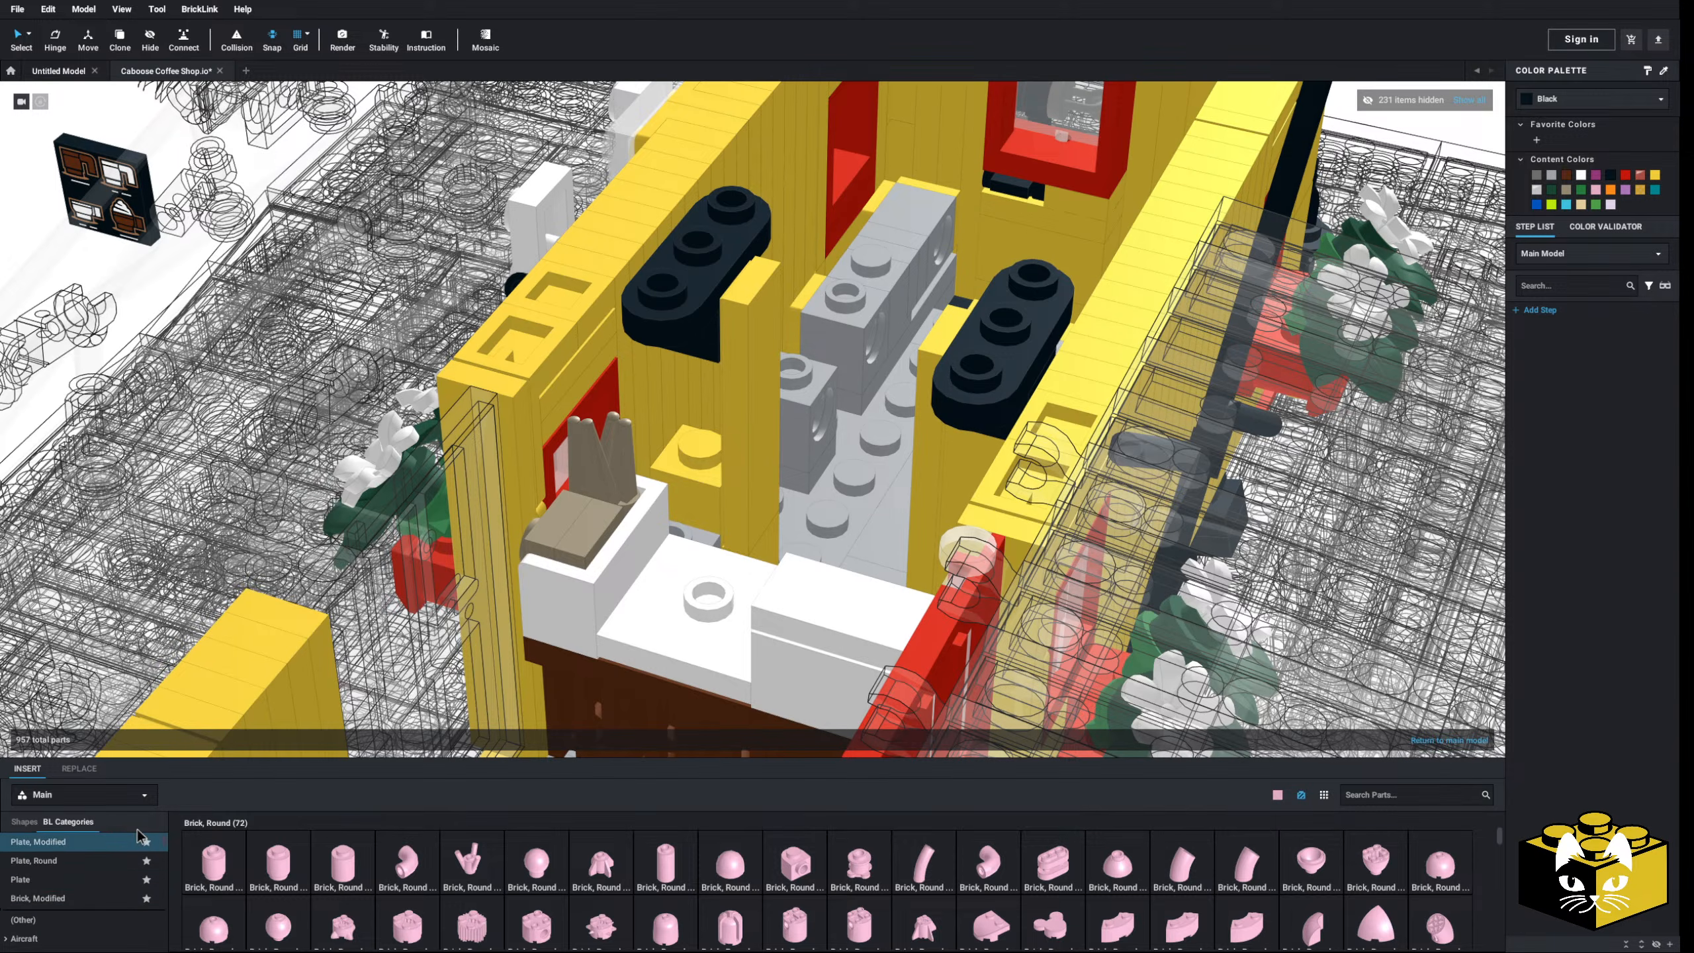
- Fit a Bracket 1 x 1 - 1 x 2 Inverted beneath the left black plate
right_click(706, 348)
left_click(724, 389)
left_click(701, 361)
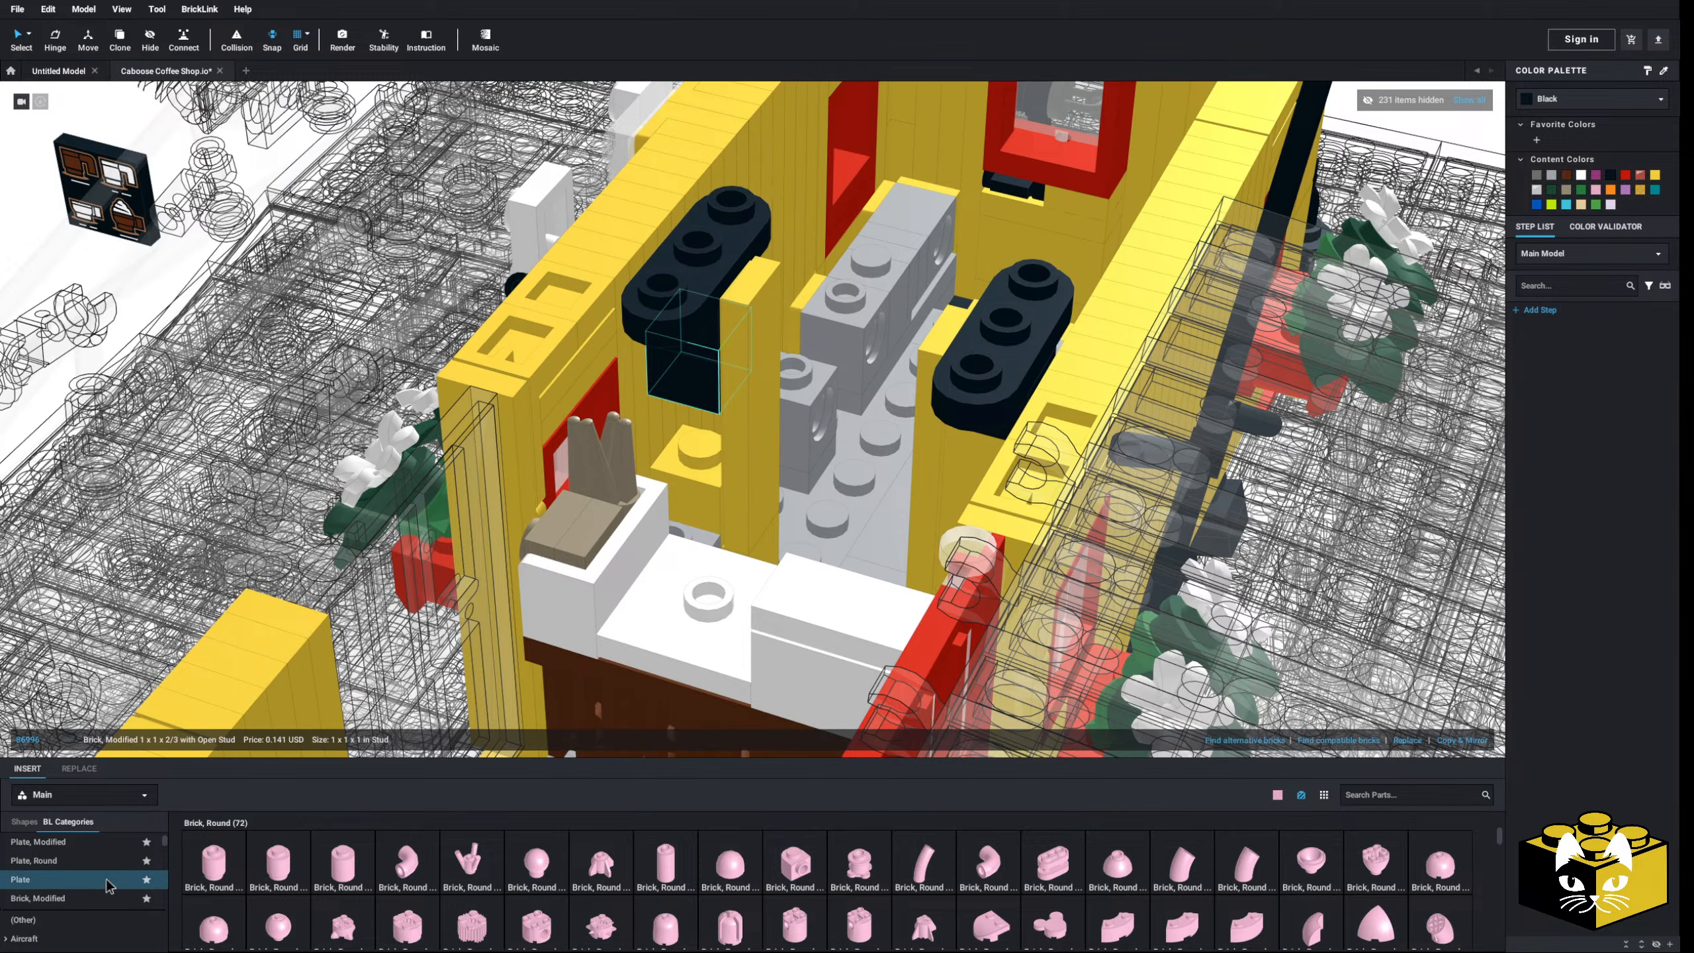
scroll(87, 860, "down", 1)
scroll(73, 875, "down", 3)
left_click(47, 911)
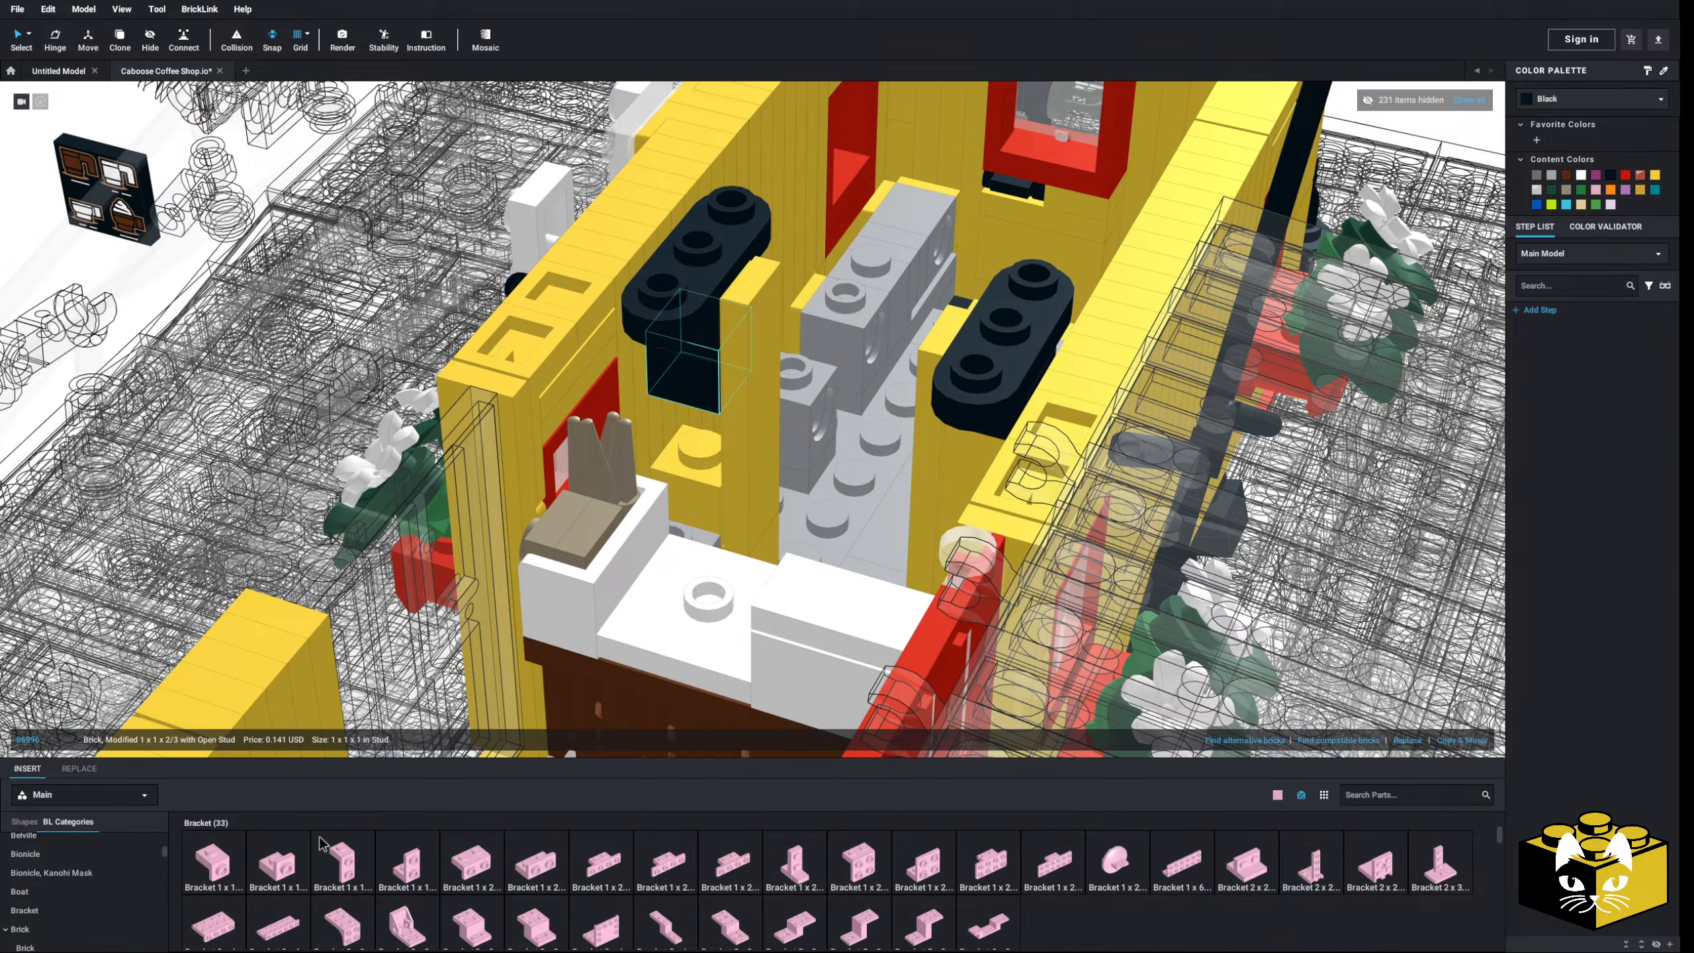
left_click(404, 873)
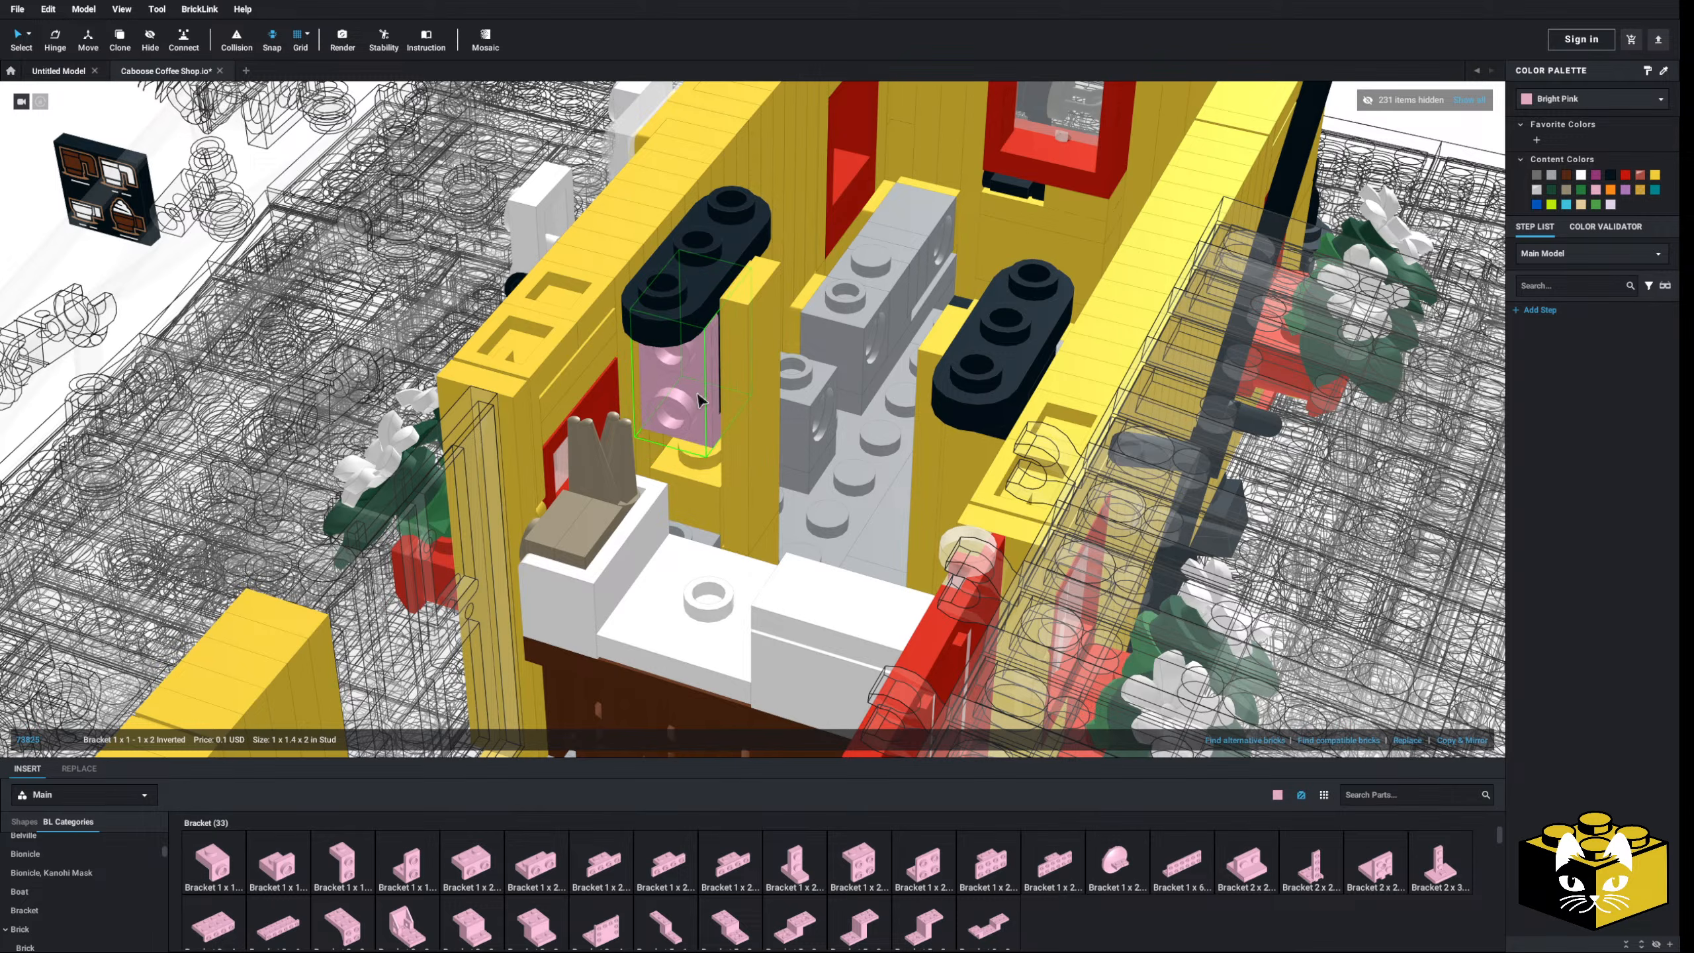
right_click_drag(698, 397, 699, 448)
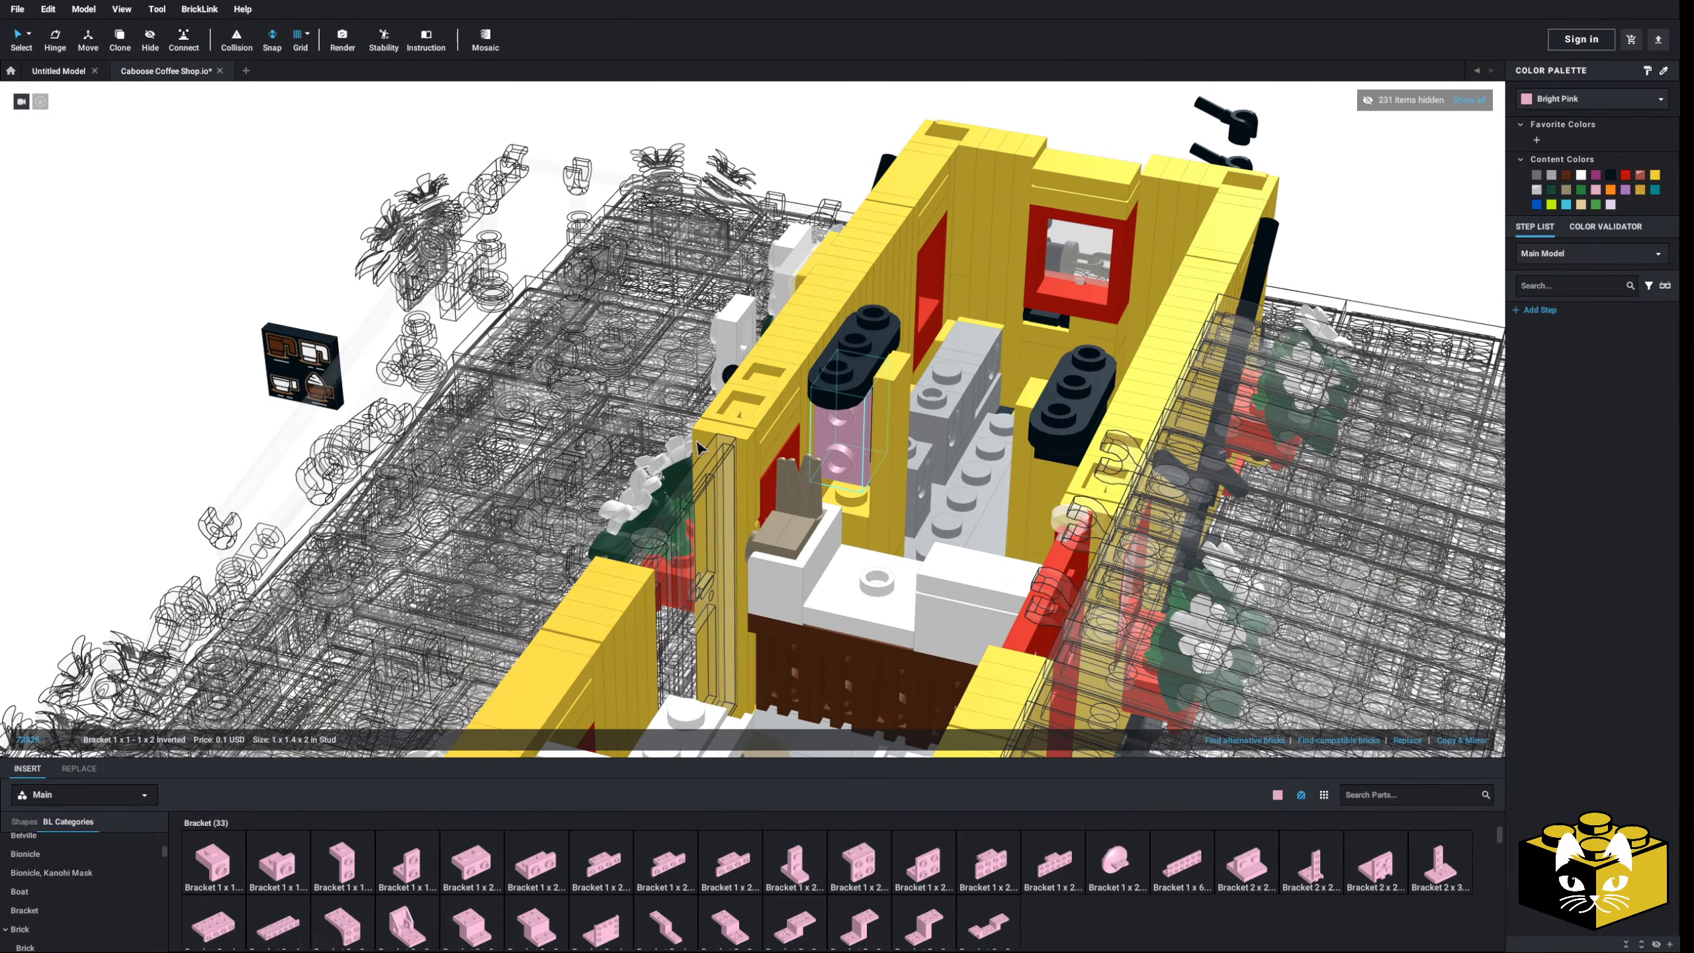
left_click(141, 389)
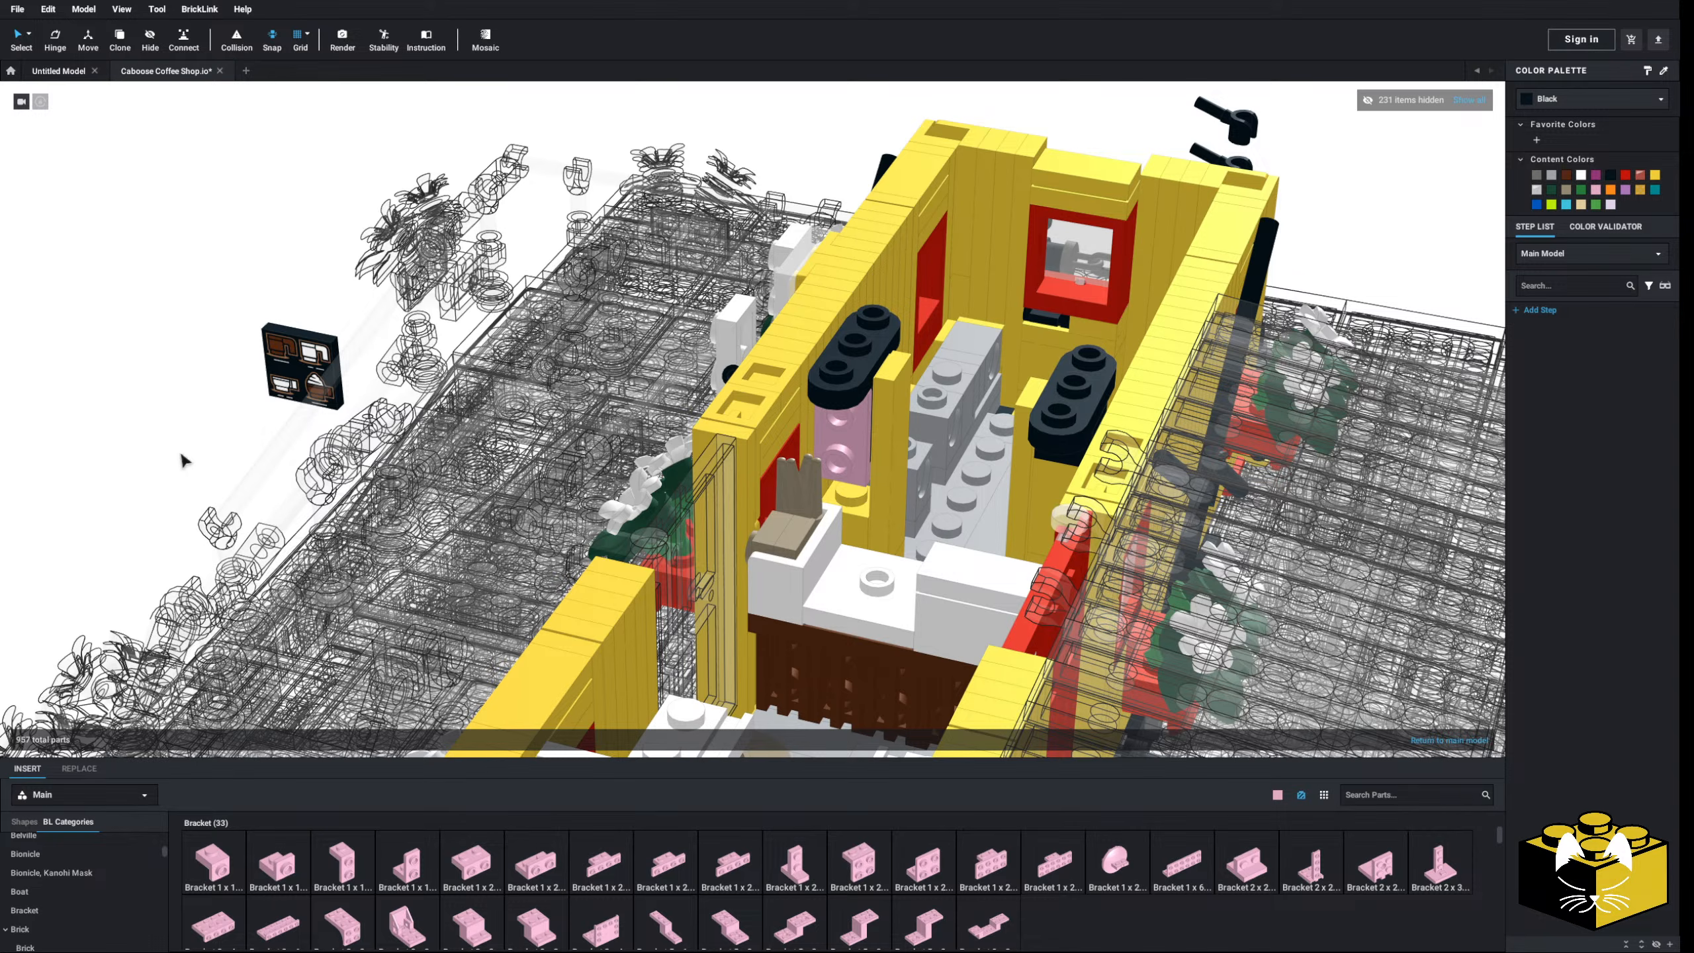
- Recolour the dark brick below the pink bracket and the first pillar parts light bluish gray
scroll(178, 446, "up", 3)
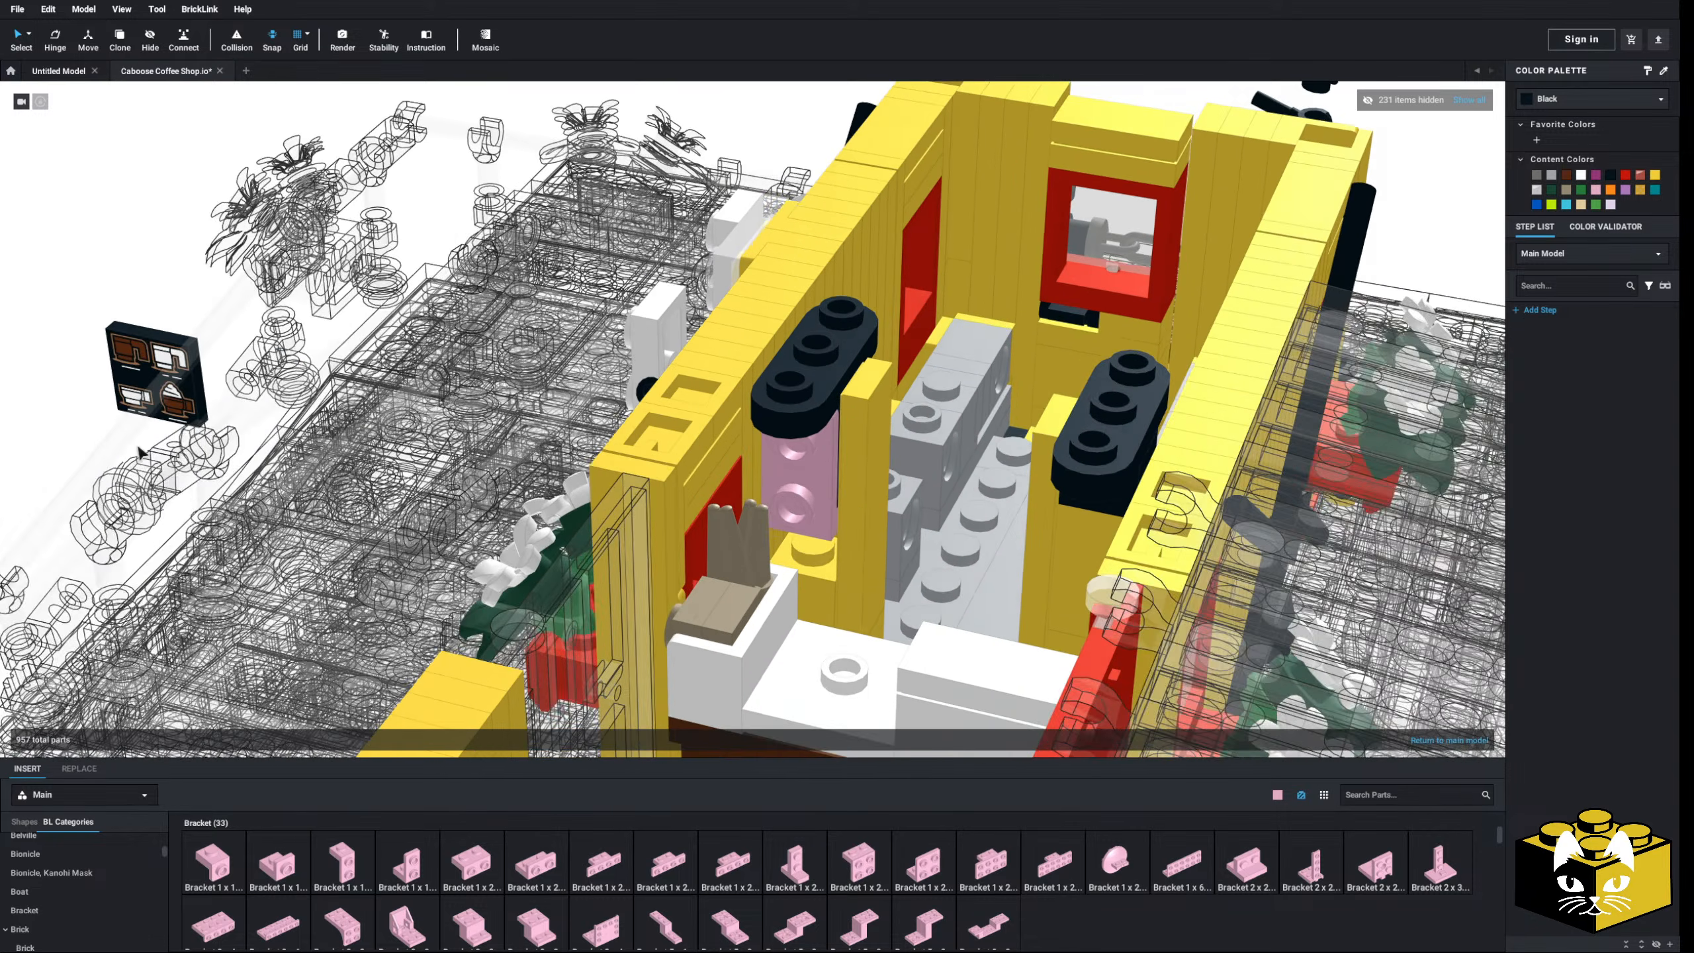
scroll(141, 454, "up", 2)
mouse_move(197, 422)
right_mouse_down()
mouse_move(260, 427)
mouse_move(220, 416)
right_mouse_up()
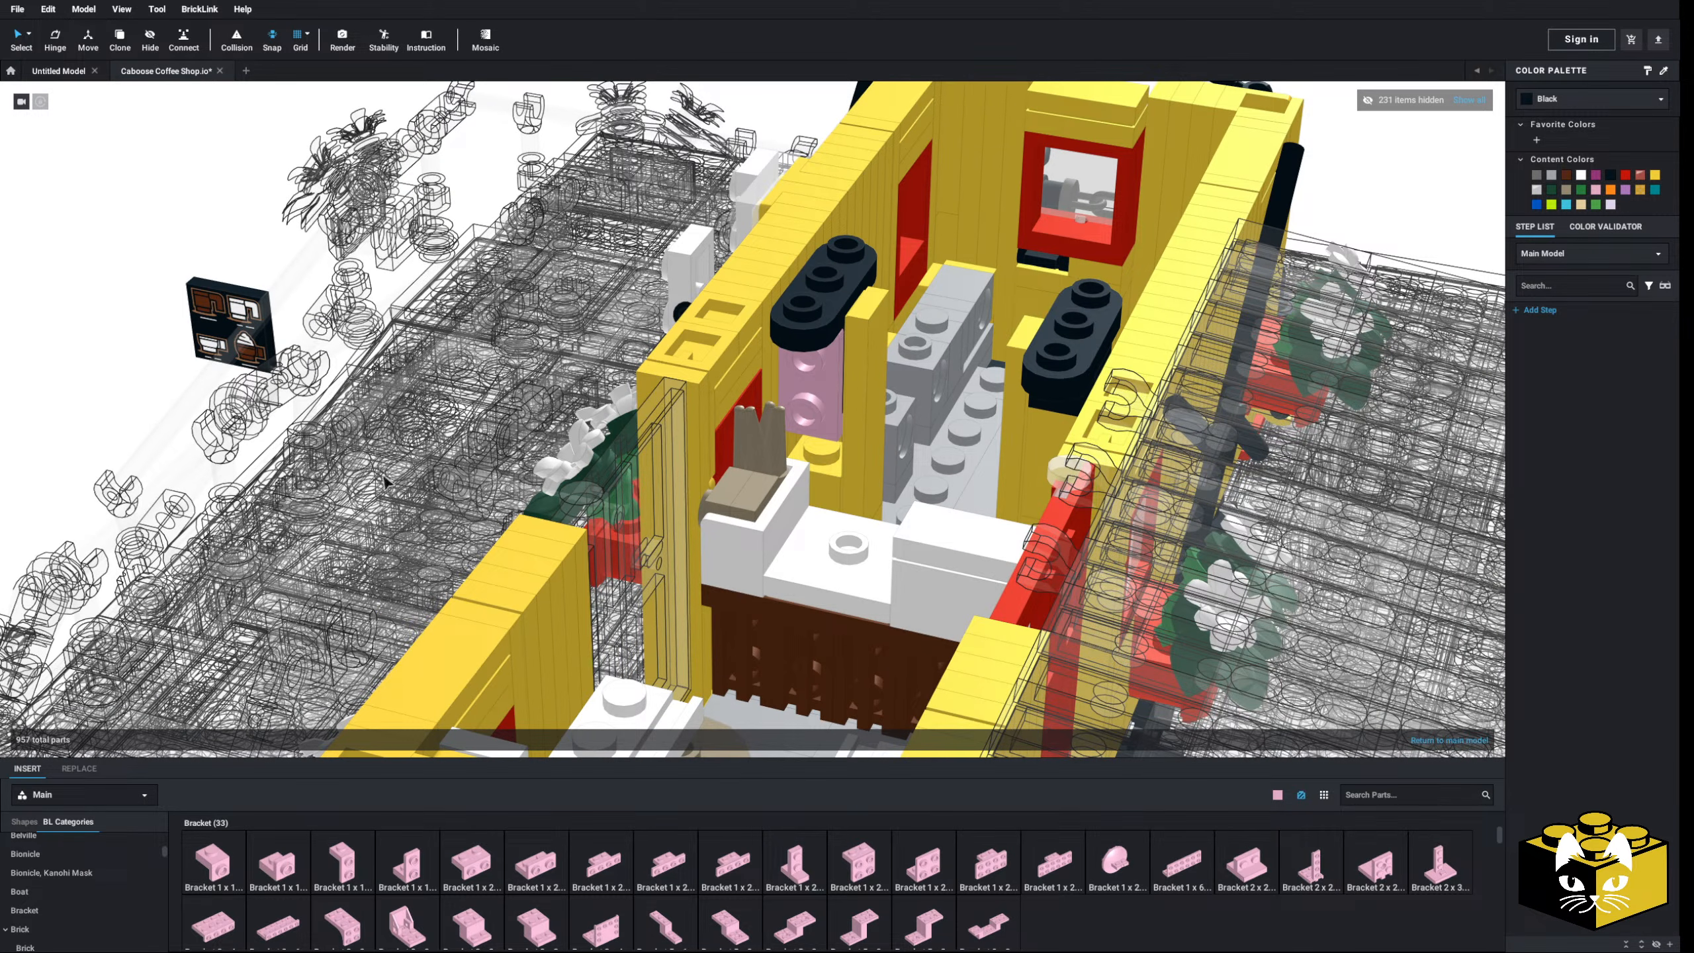
middle_click_drag(858, 494, 789, 491)
right_click_drag(790, 497, 790, 397)
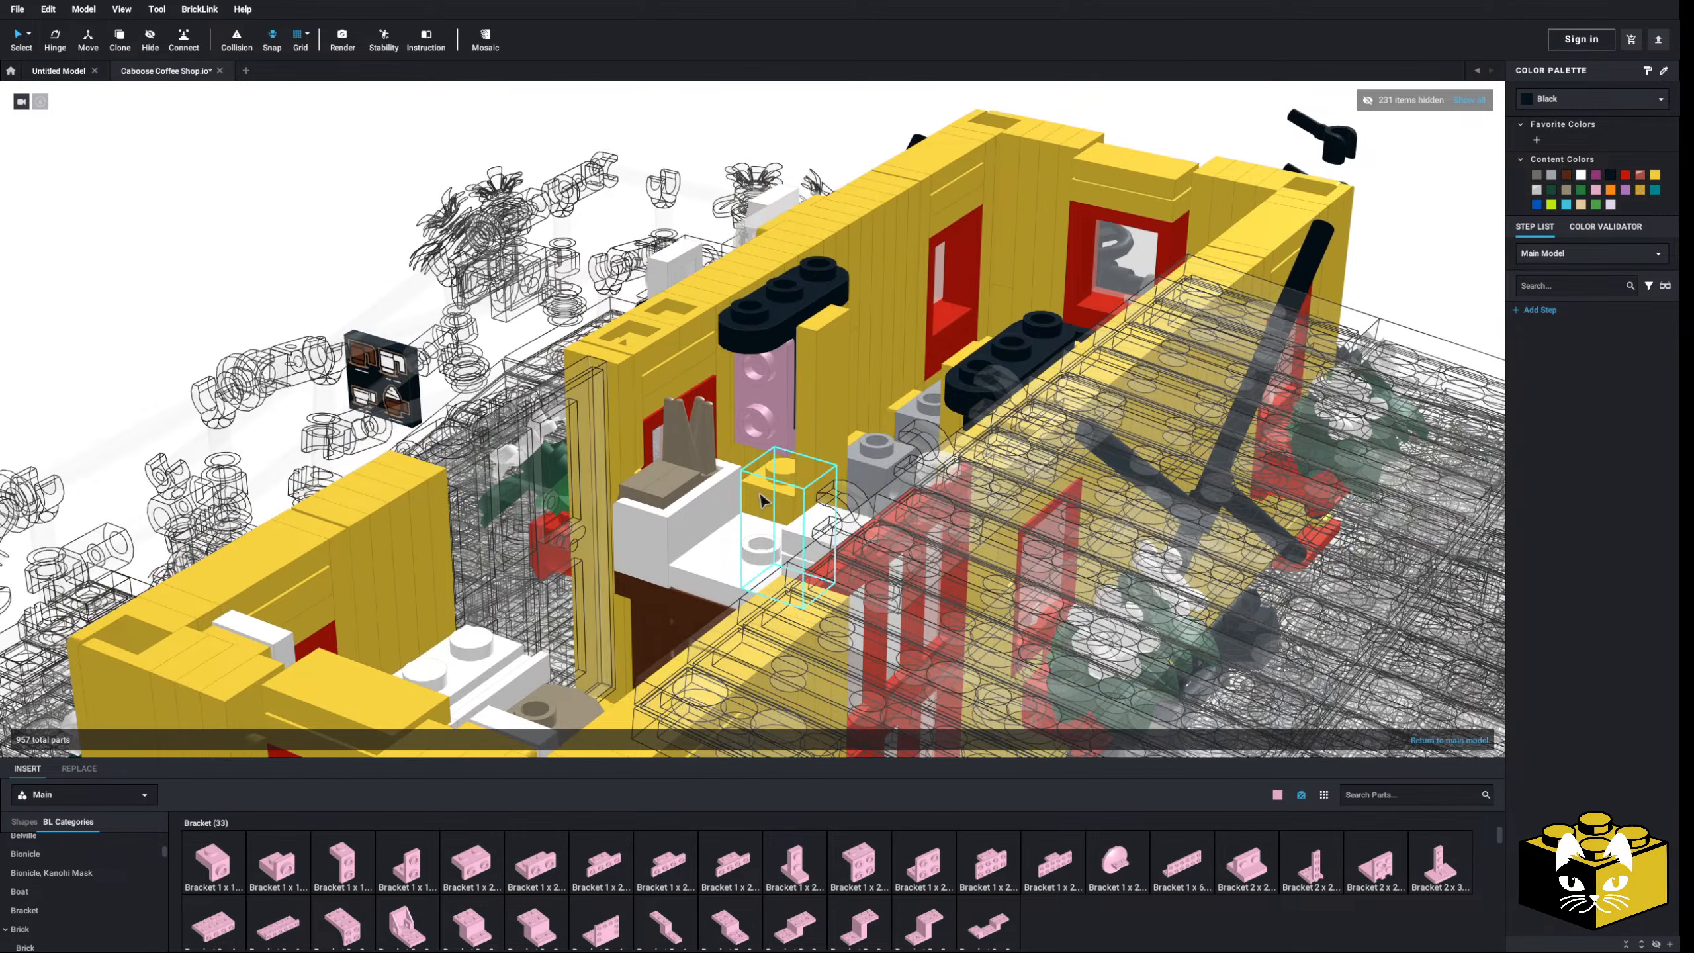
left_click(798, 397)
left_click(794, 397)
right_click(794, 397)
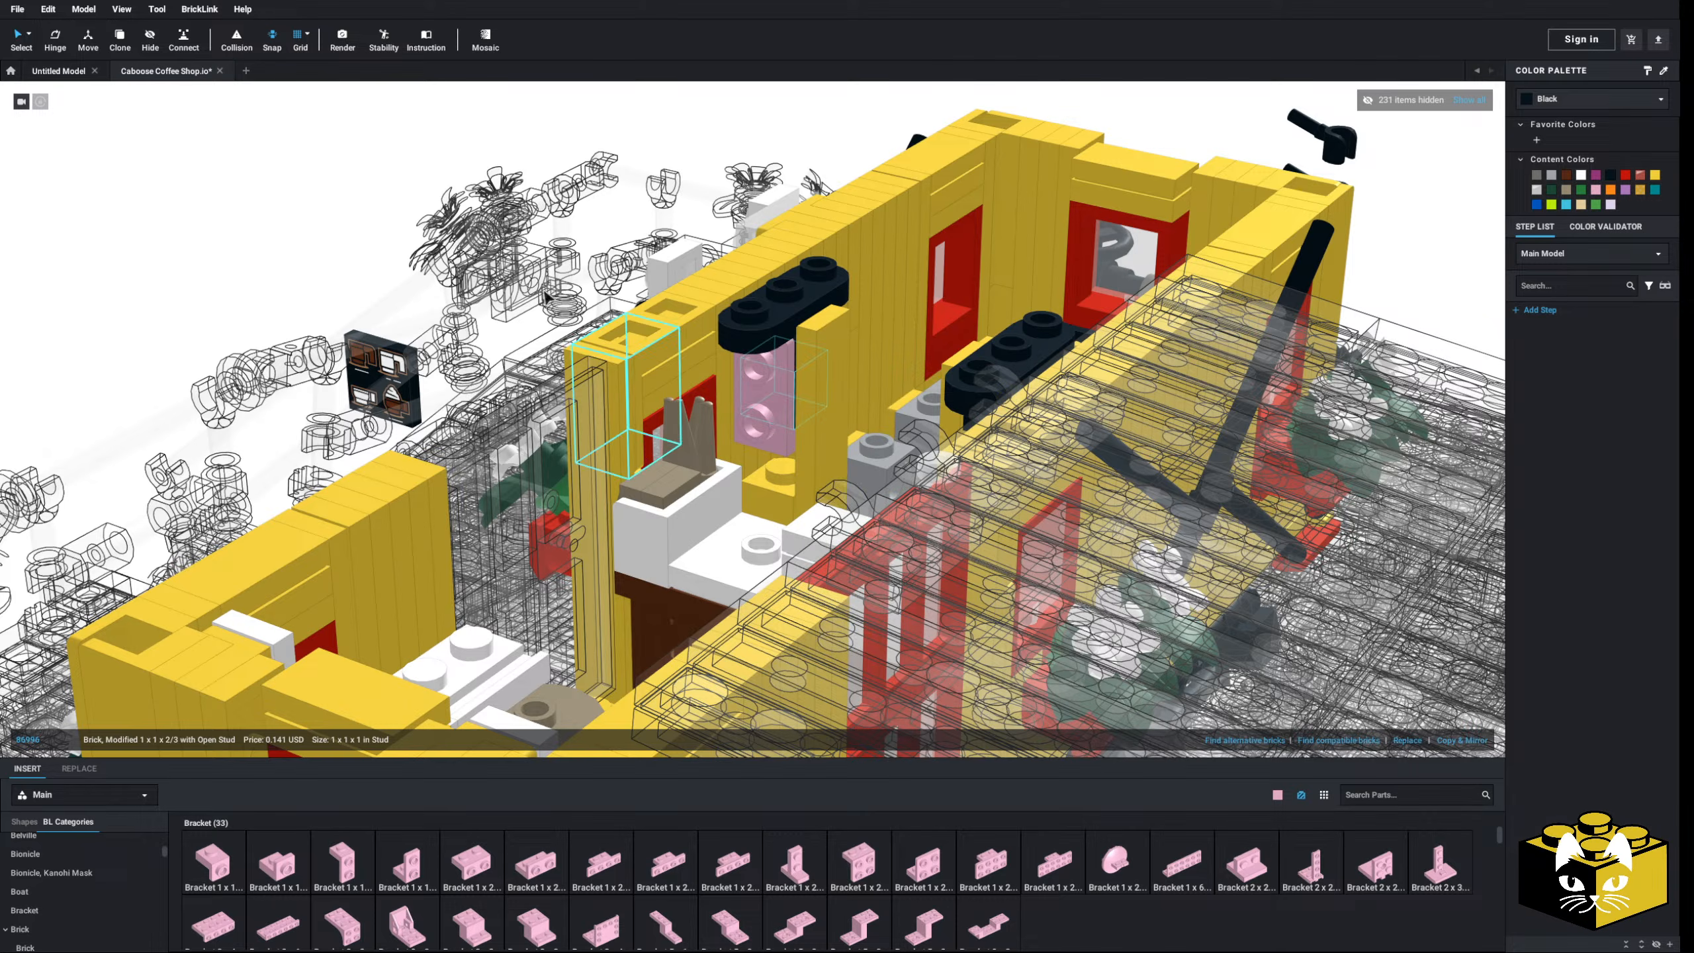
left_click(167, 193)
left_click(801, 457)
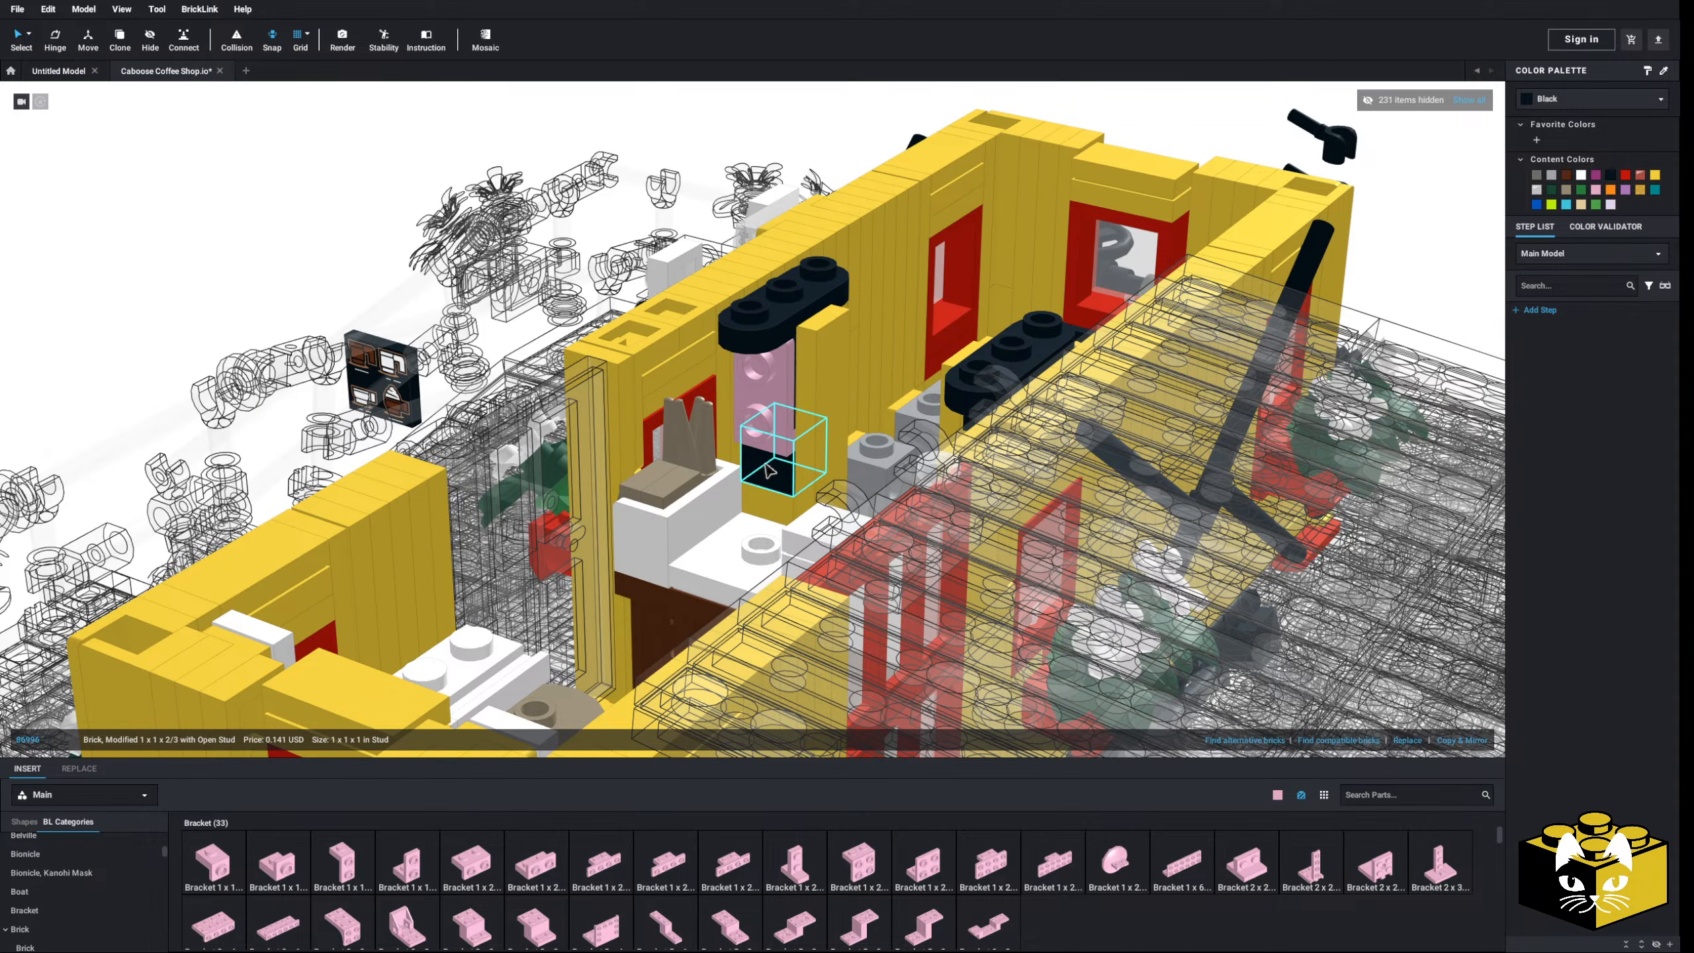
left_click(1618, 100)
scroll(1641, 154, "down", 5)
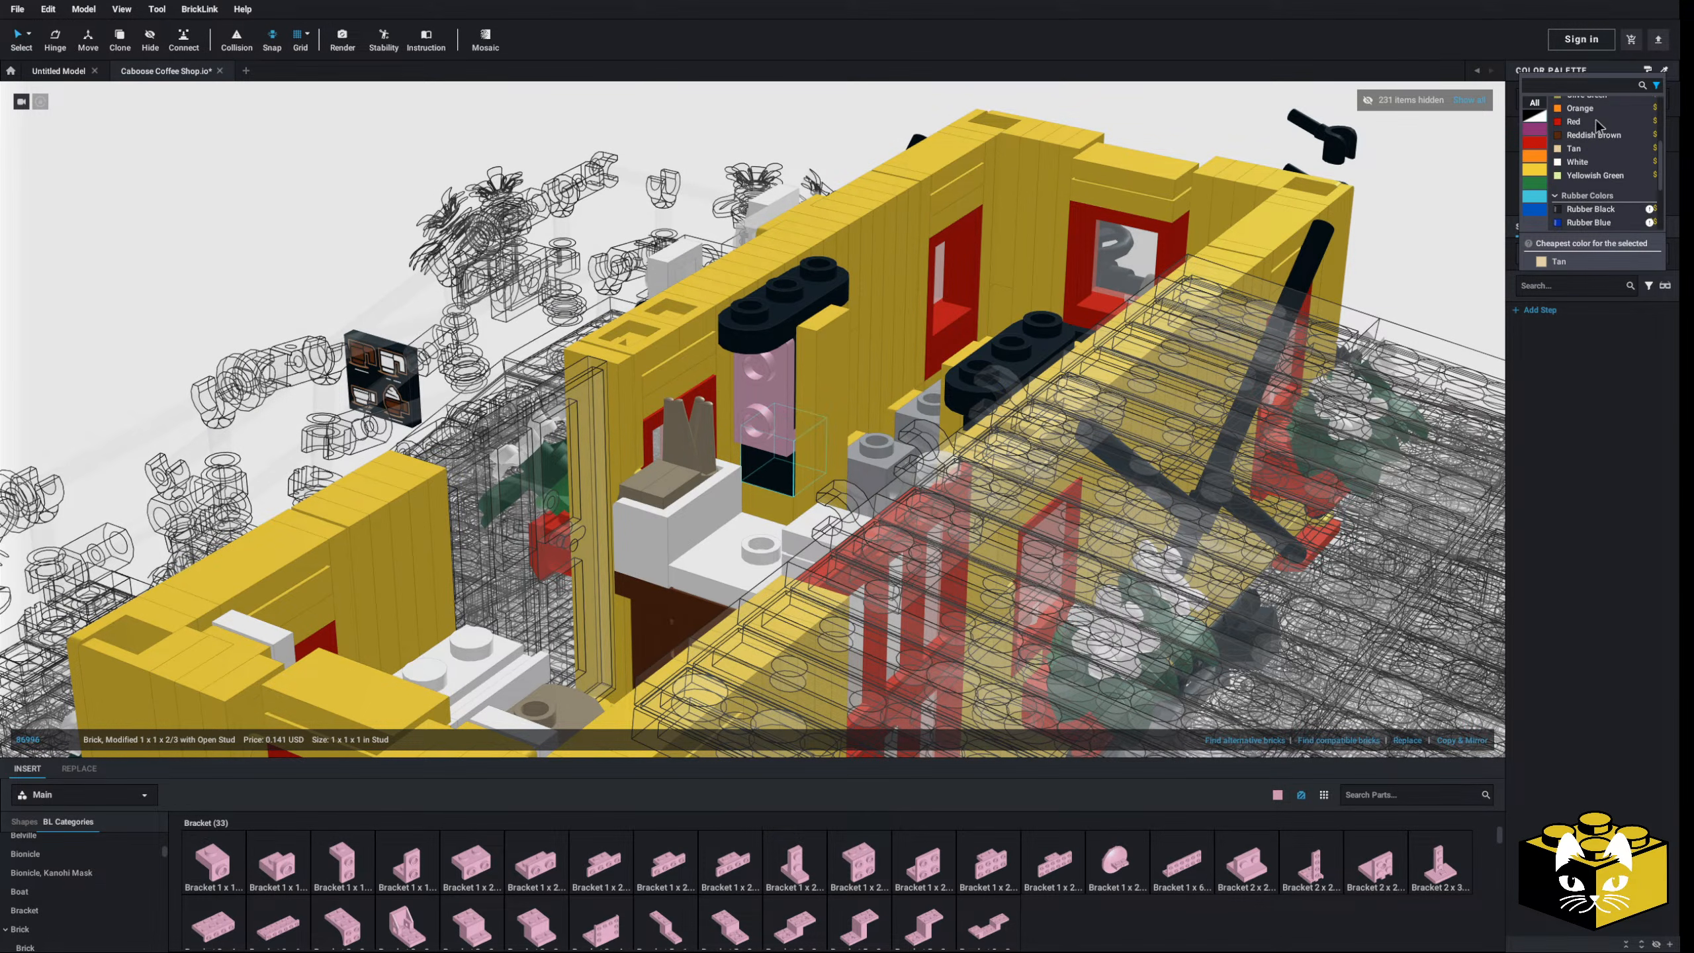
left_click(1588, 134)
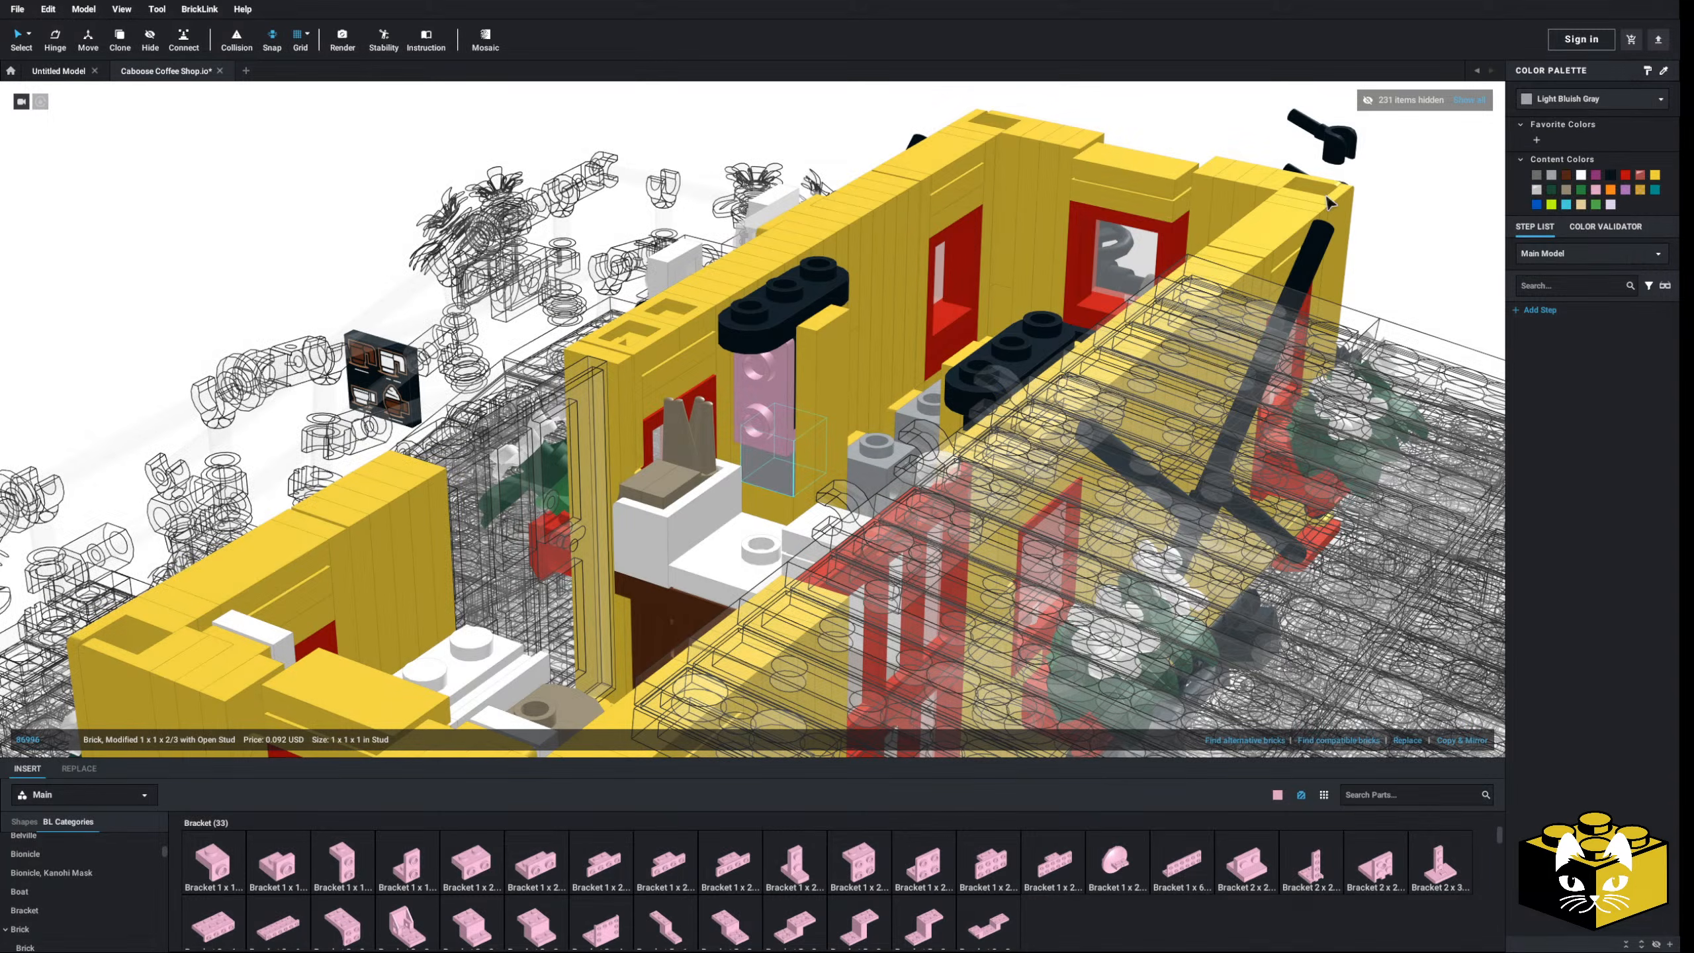
right_click_drag(787, 449, 911, 574)
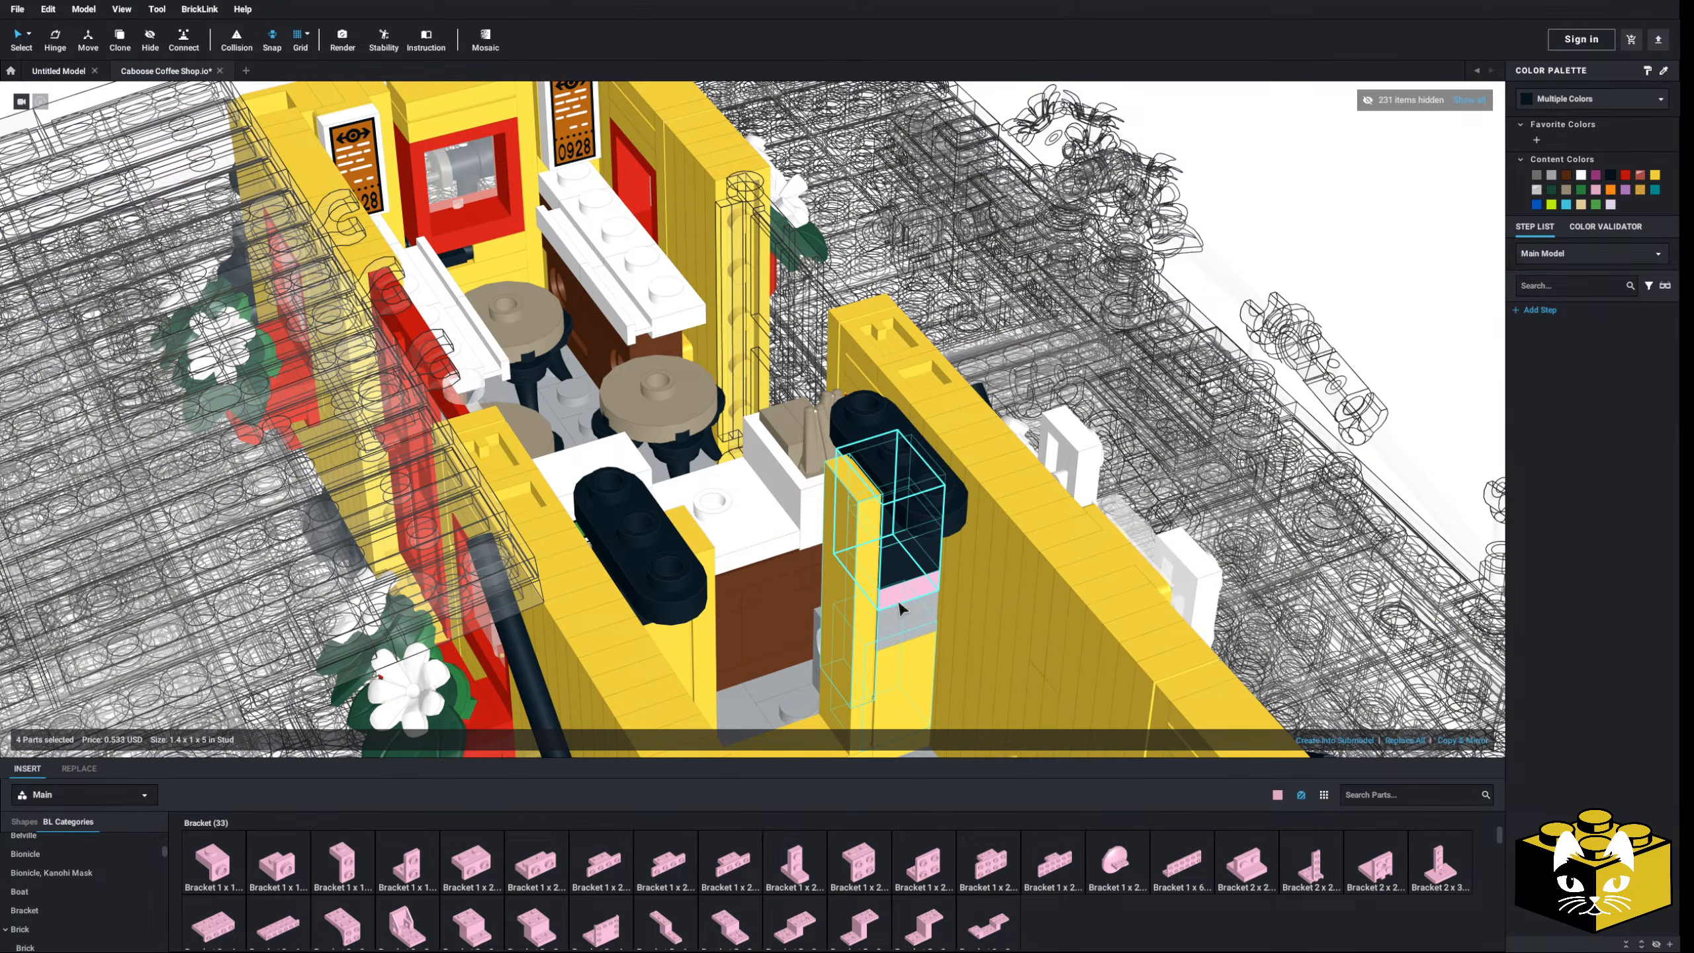
left_click(1553, 176)
- Recolour the pillar's yellow base tile, lower bricks and black top brick light bluish gray
middle_click_drag(867, 640, 861, 558)
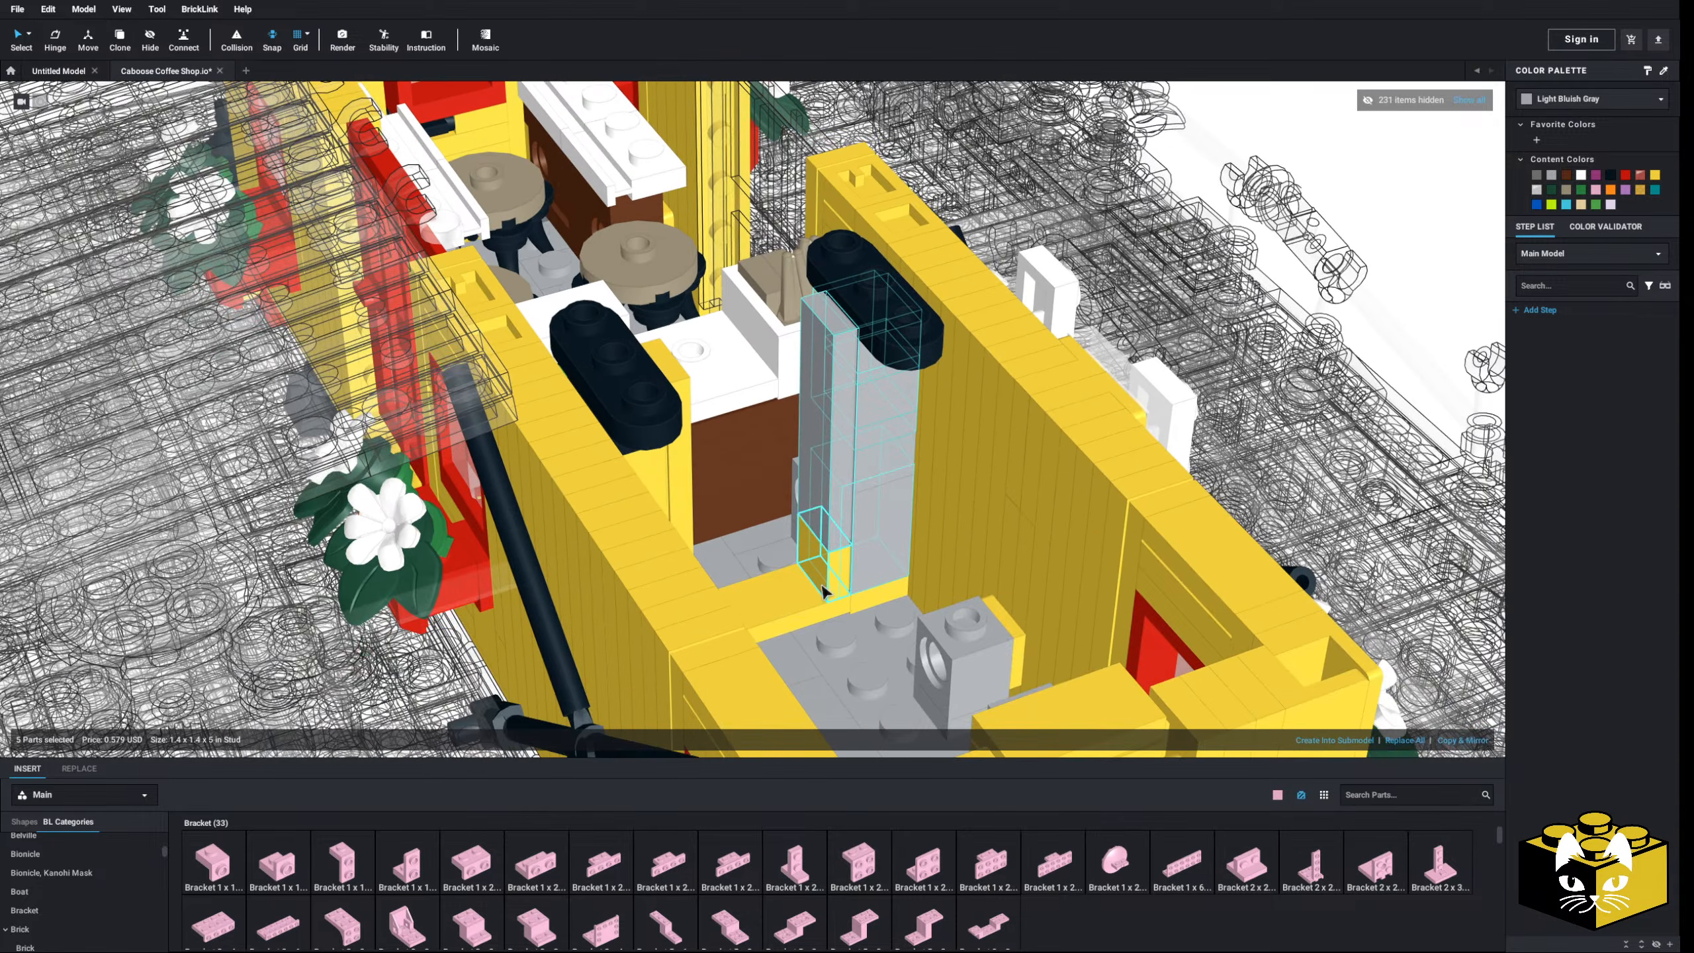
left_click(825, 569)
right_click_drag(883, 590, 824, 617)
left_click(626, 629, "ctrl")
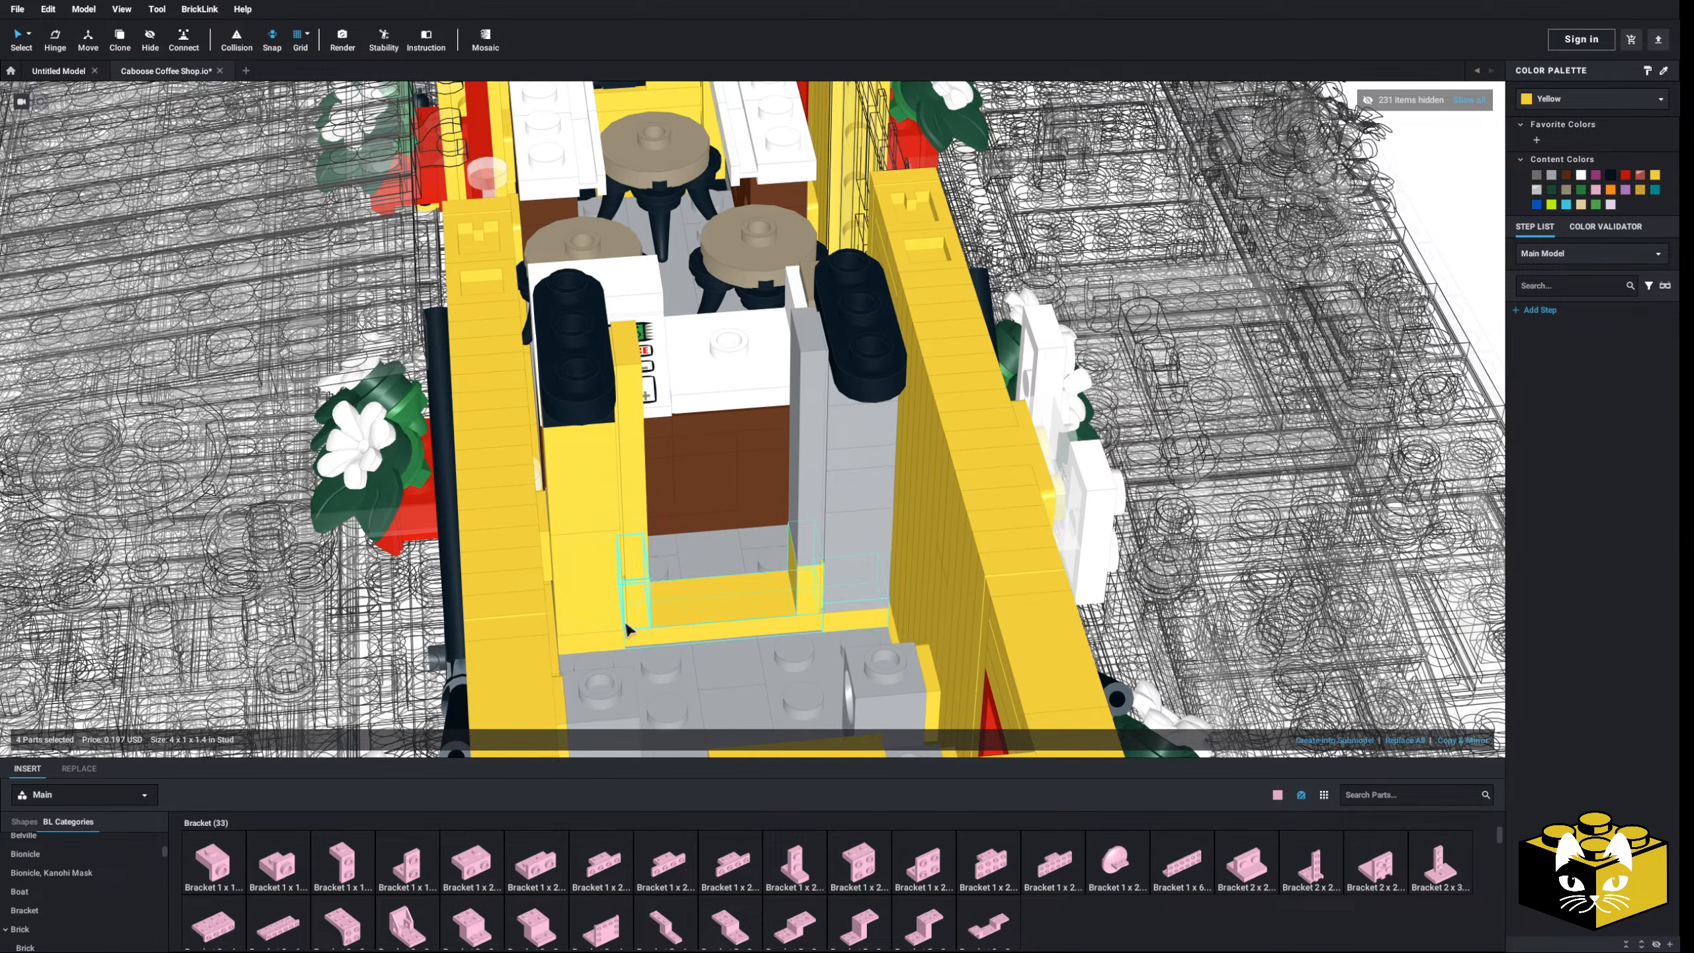
left_click(584, 549, "ctrl")
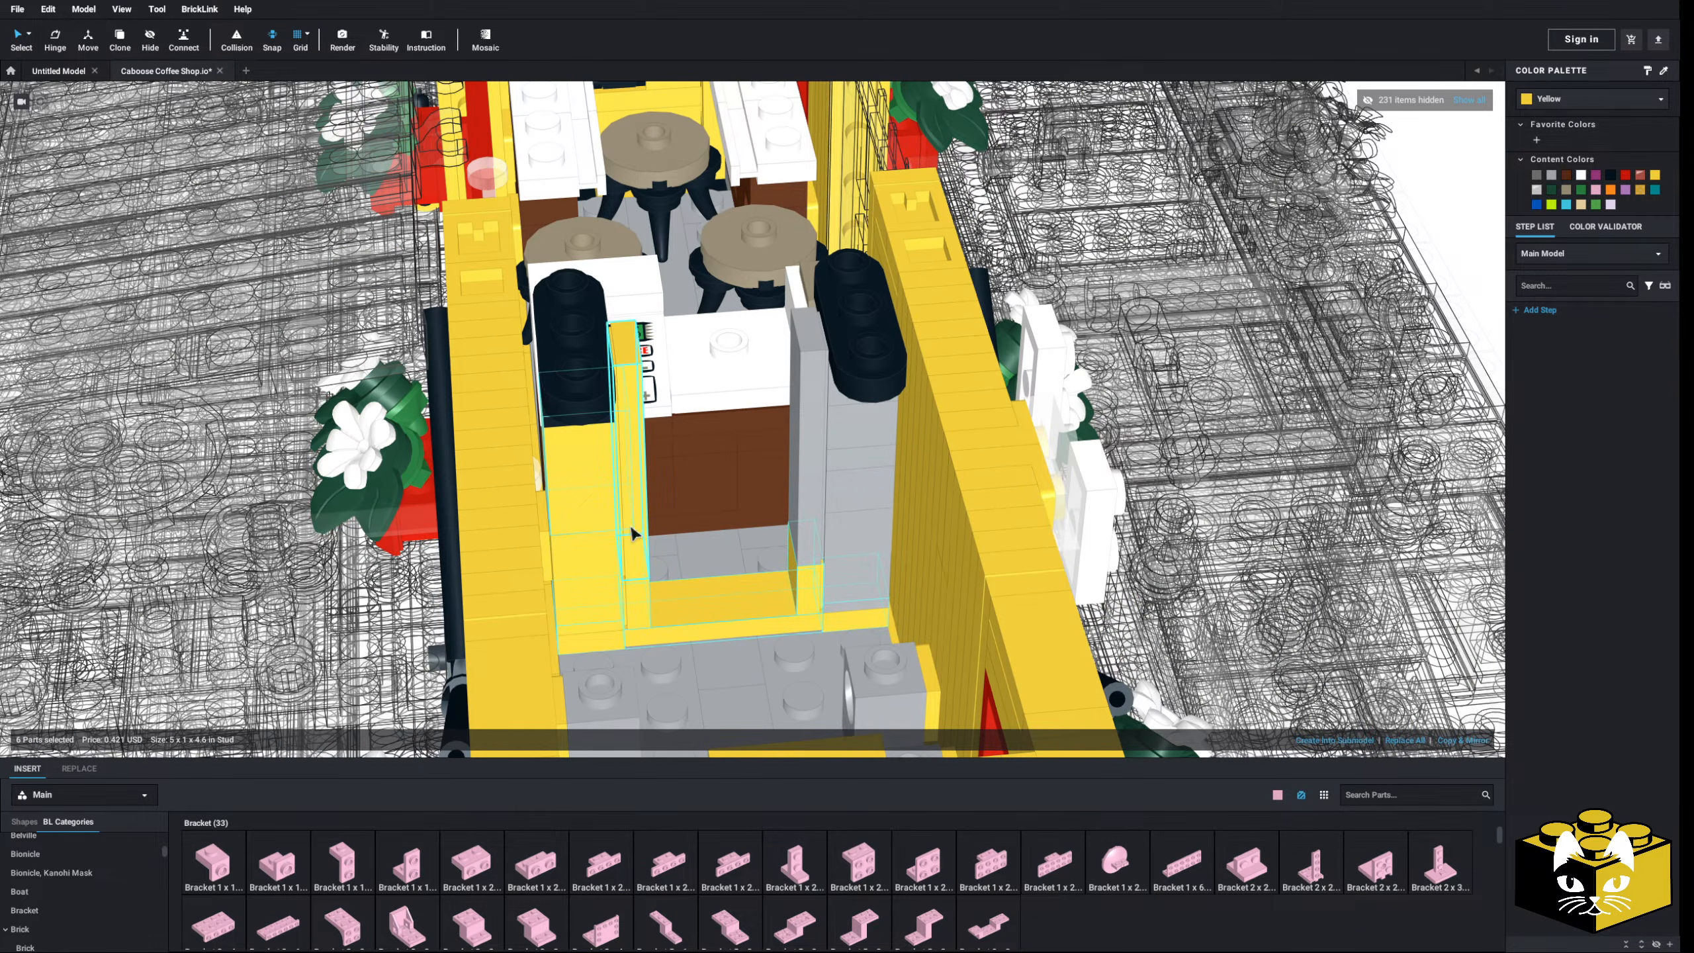
right_click(600, 555)
left_click(580, 554)
right_click_drag(584, 579, 562, 555)
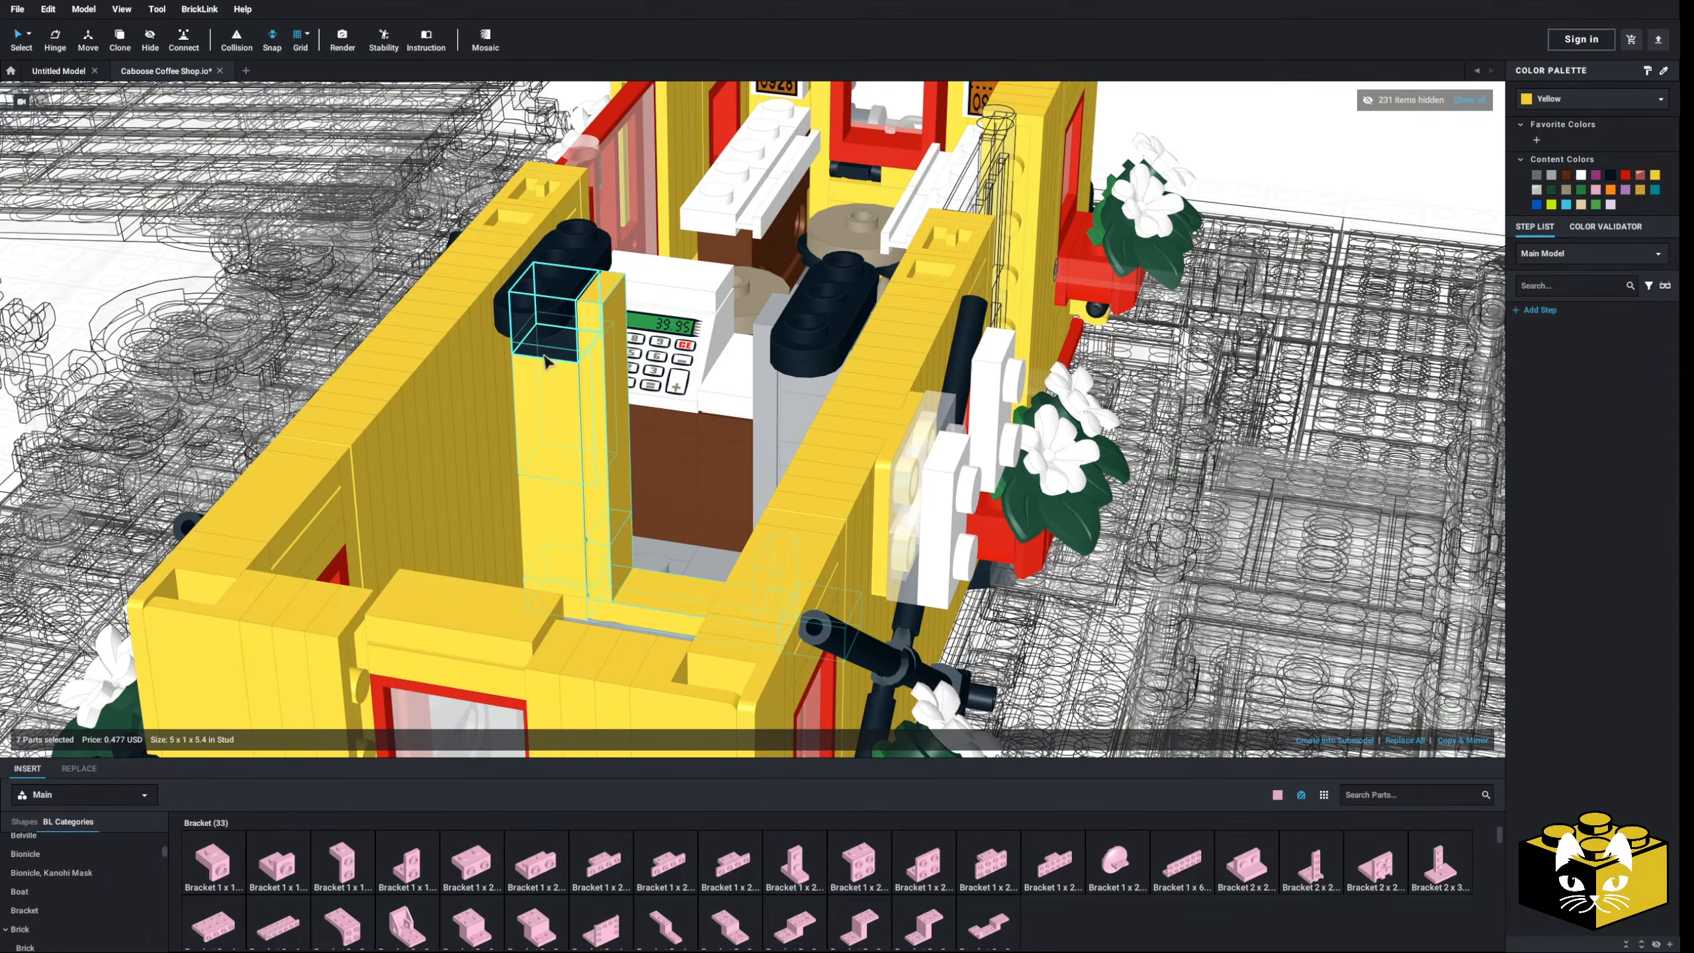
left_click(547, 358, "ctrl")
left_click(1548, 176)
scroll(571, 576, "down", 2)
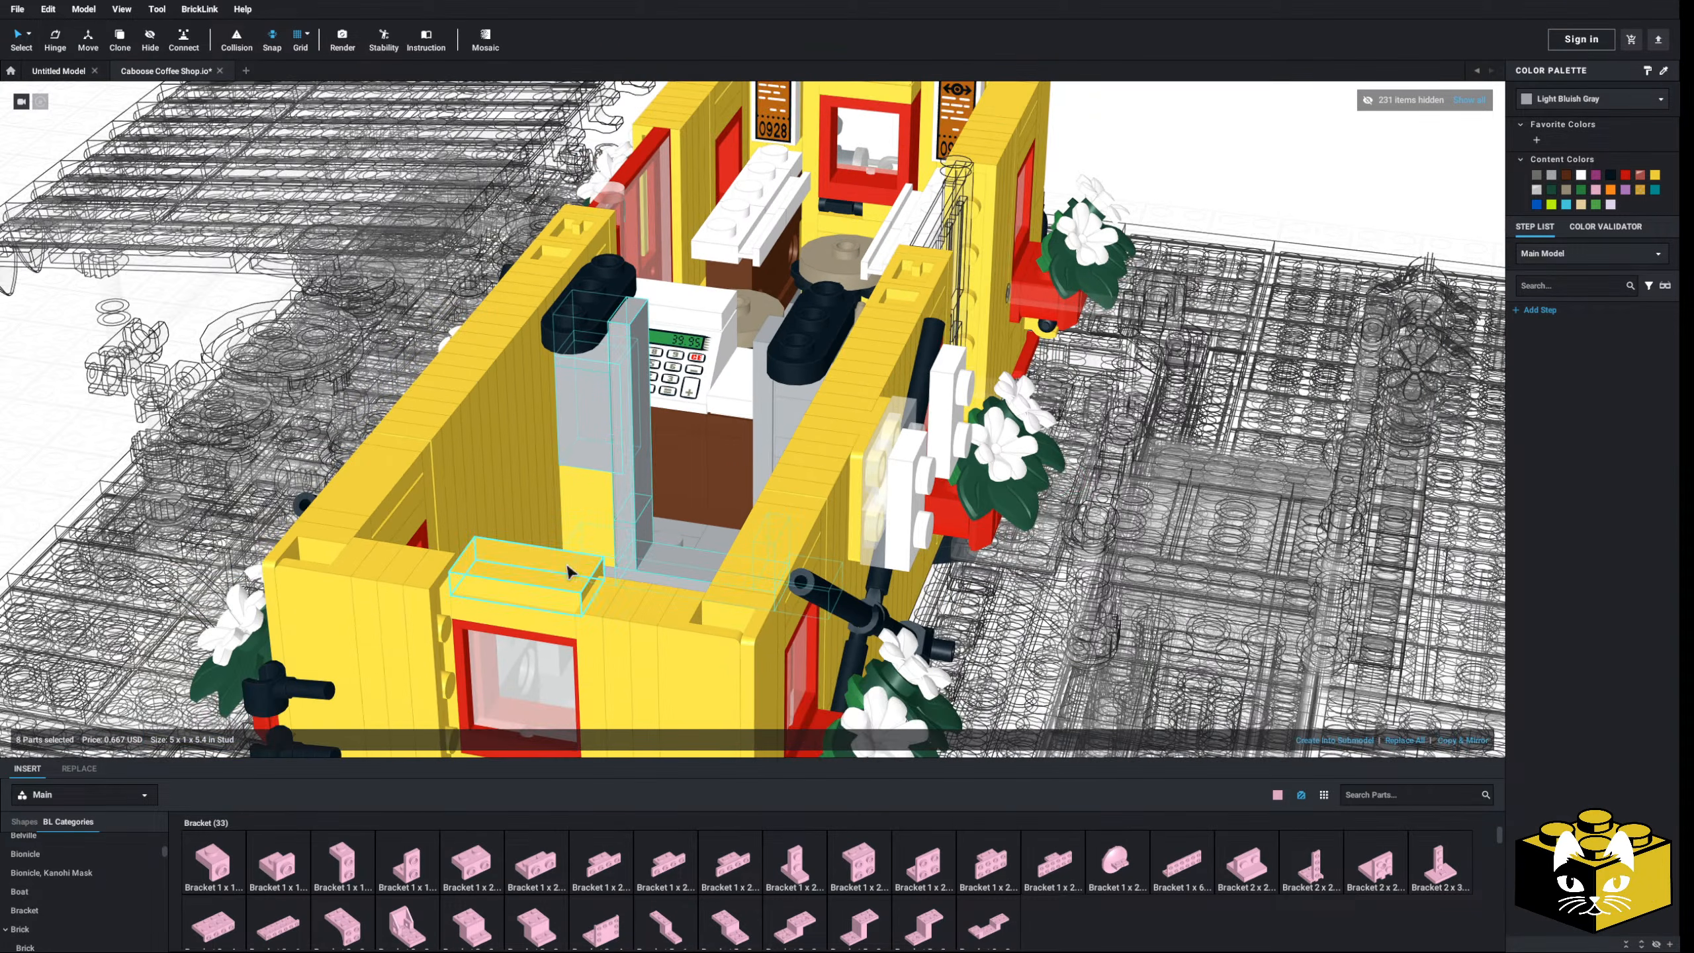
left_click(588, 521)
- Move the coffee-menu tile onto the interior wall above the counter and inspect it from both sides
left_click(1201, 237)
scroll(1199, 239, "down", 5)
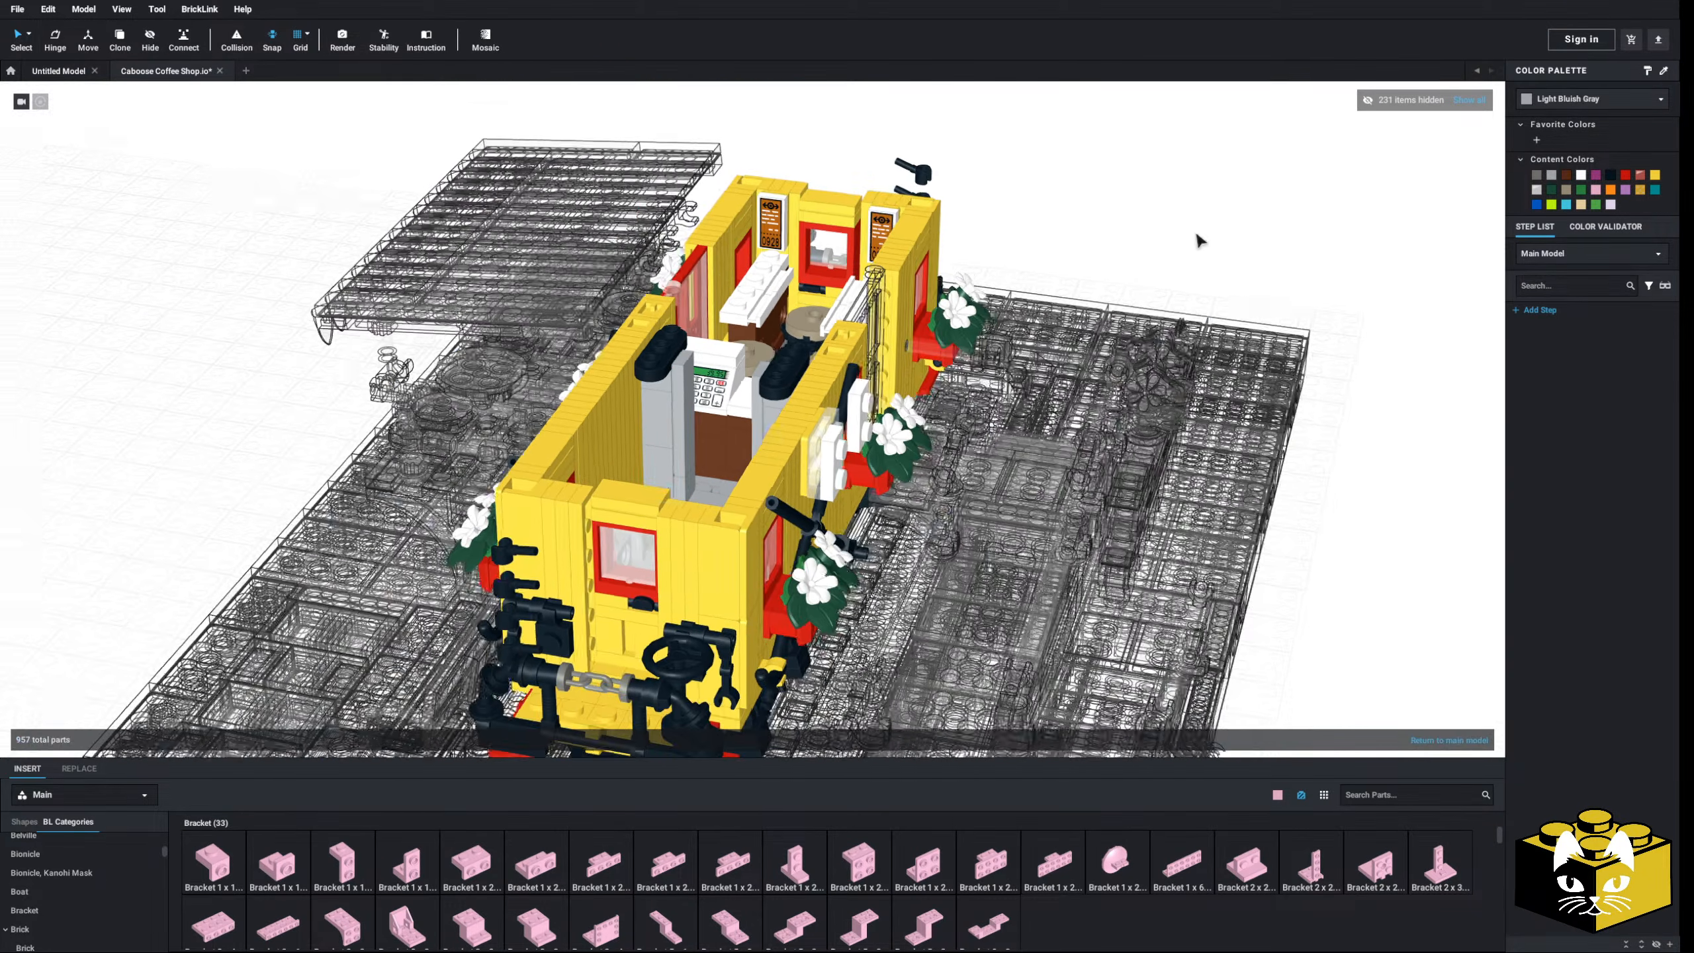
right_click_drag(1199, 238, 1086, 231)
scroll(732, 467, "up", 5)
right_click_drag(732, 467, 662, 492)
scroll(662, 493, "up", 2)
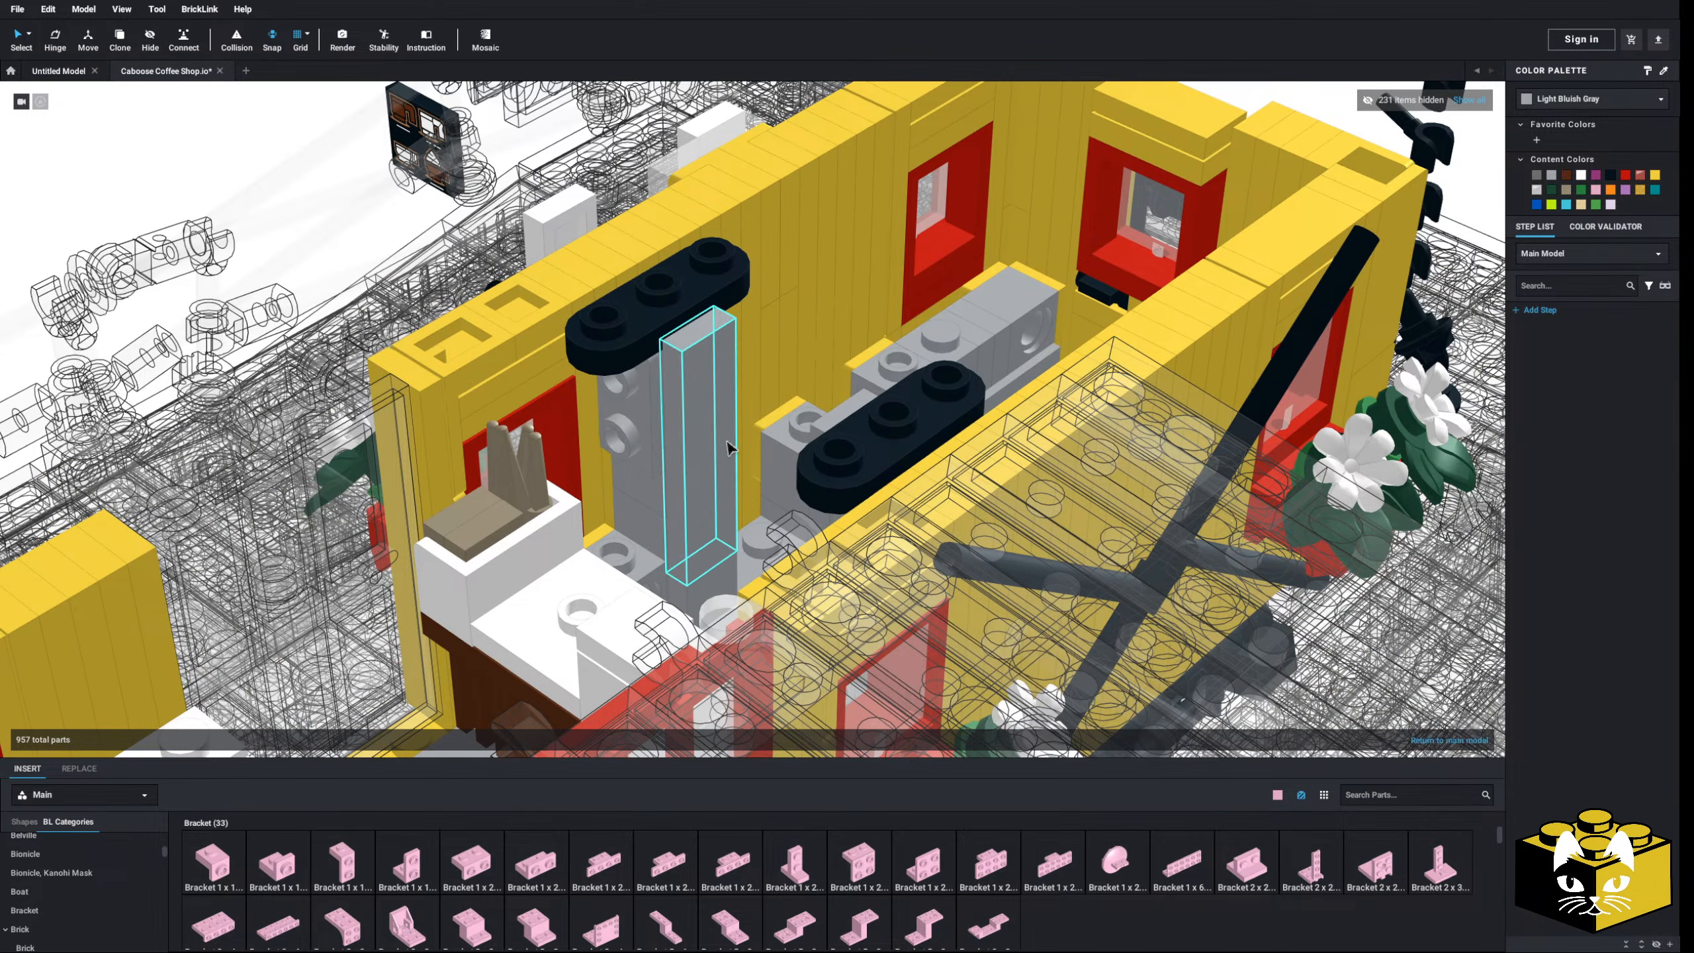
scroll(501, 240, "down", 3)
left_click_drag(575, 206, 795, 425)
left_click(410, 260)
right_click_drag(410, 260, 574, 281)
scroll(867, 454, "up", 3)
right_click_drag(937, 469, 752, 491)
scroll(694, 496, "down", 3)
scroll(753, 492, "up", 3)
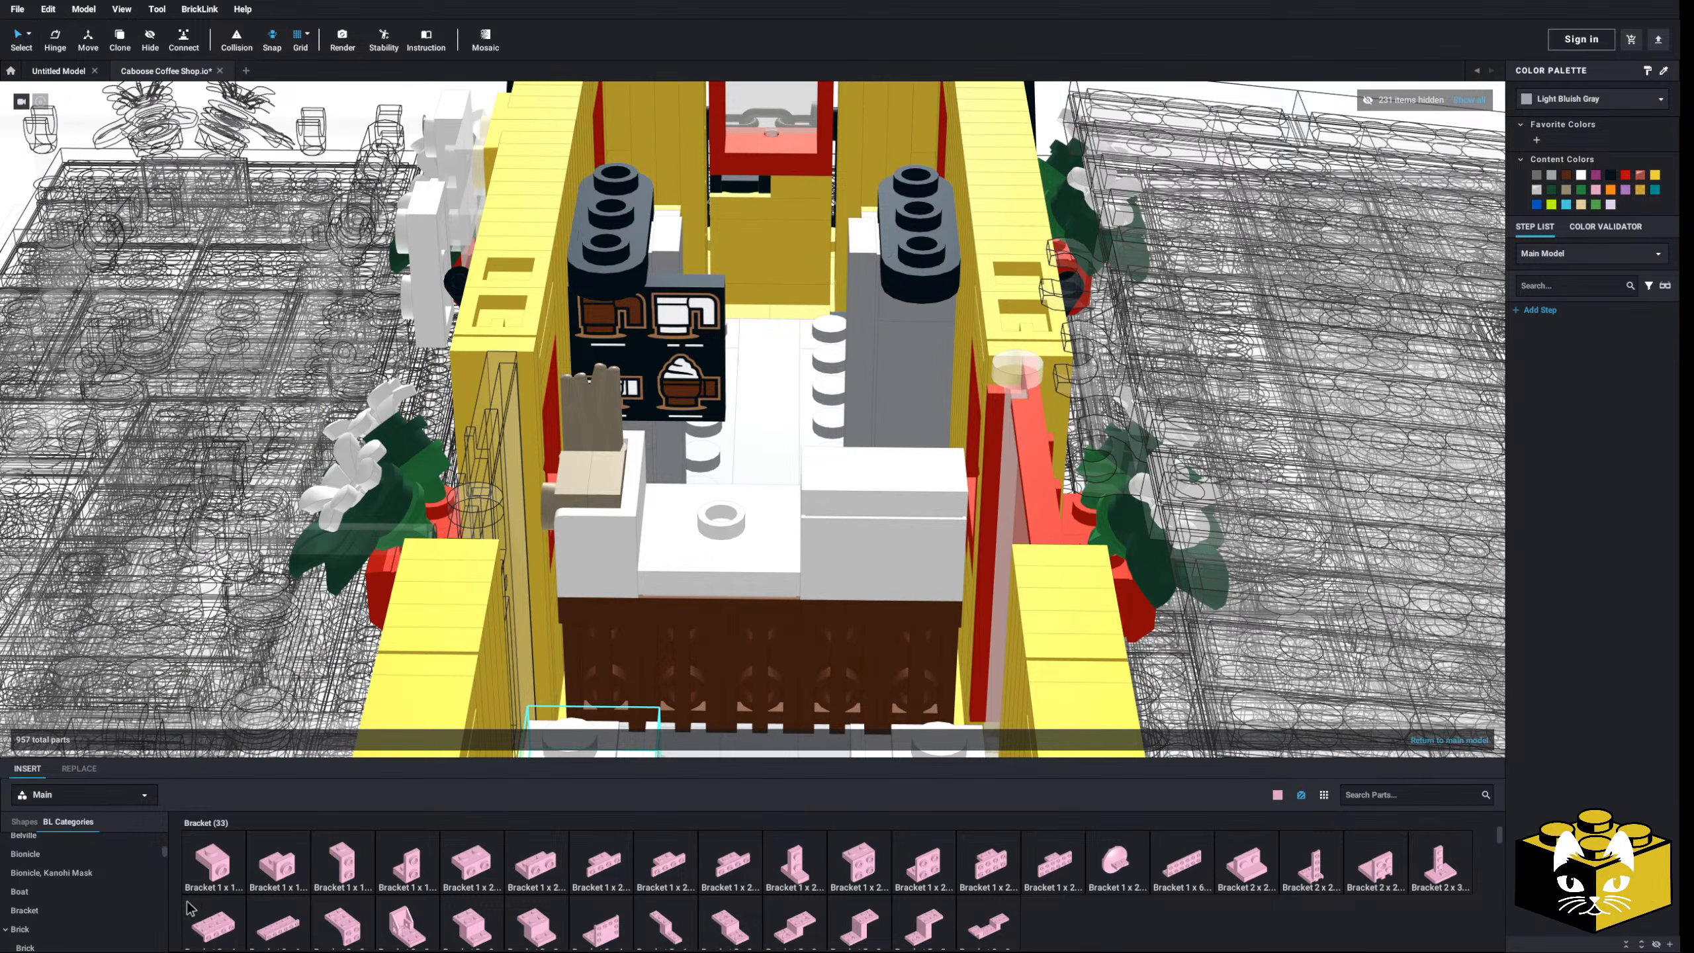
scroll(115, 881, "down", 5)
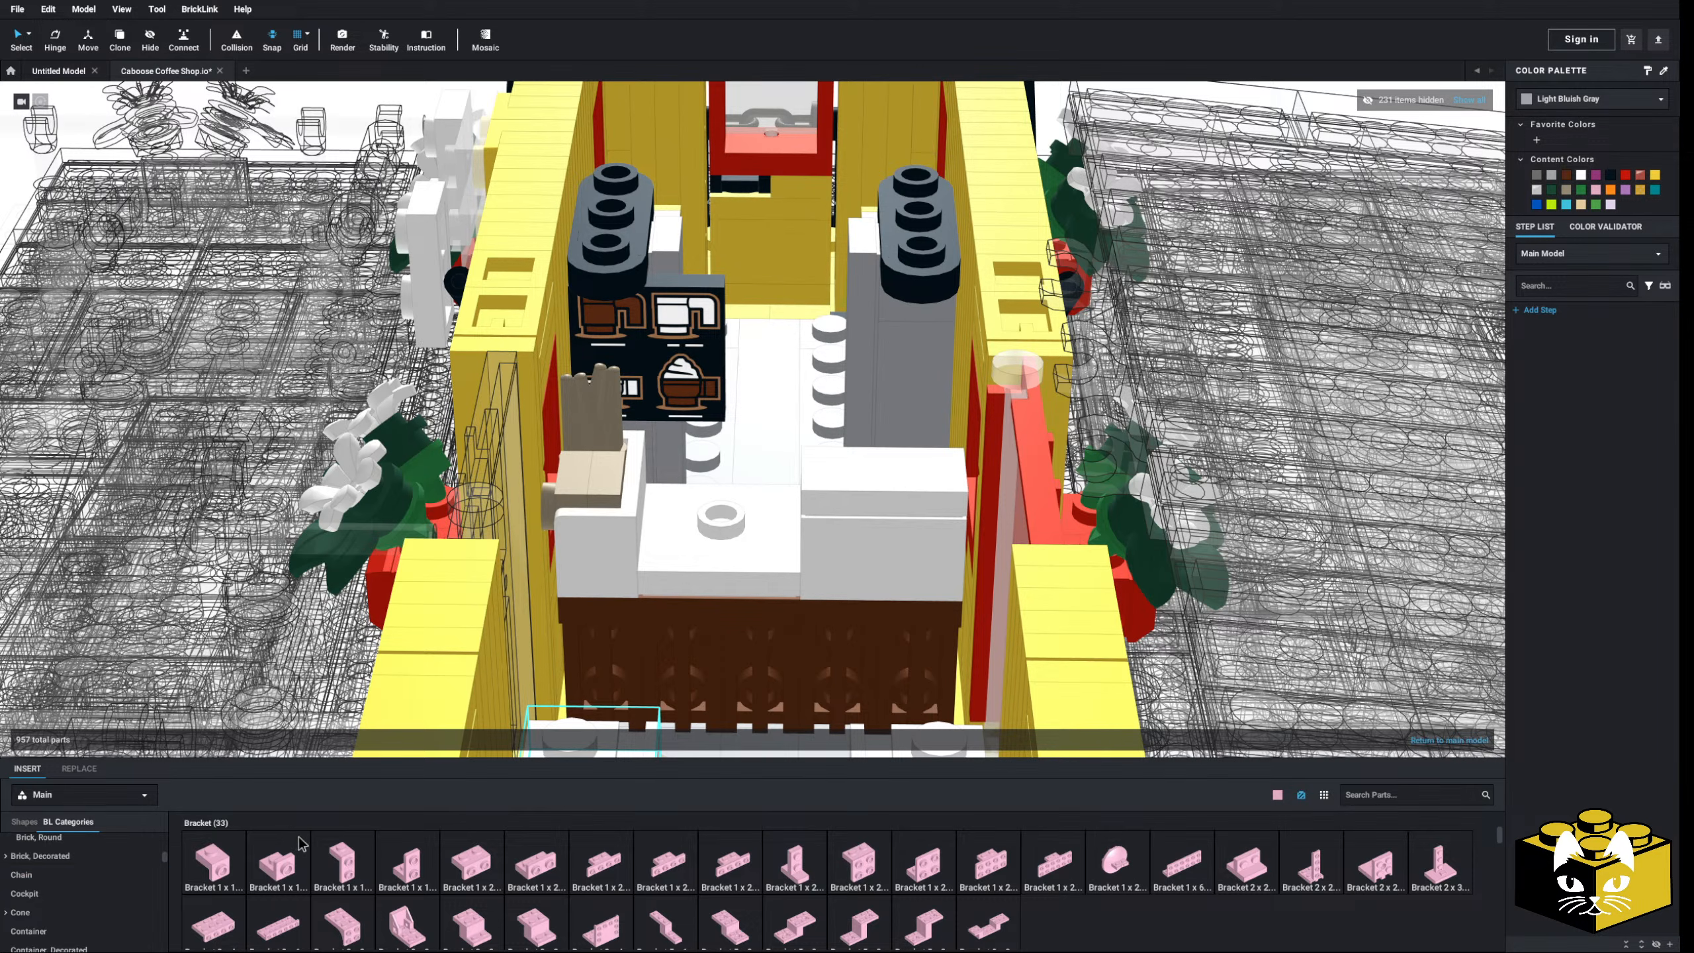
- Scroll the BL Categories list and open Minifigure, Utensil (240 parts)
scroll(302, 844, "down", 3)
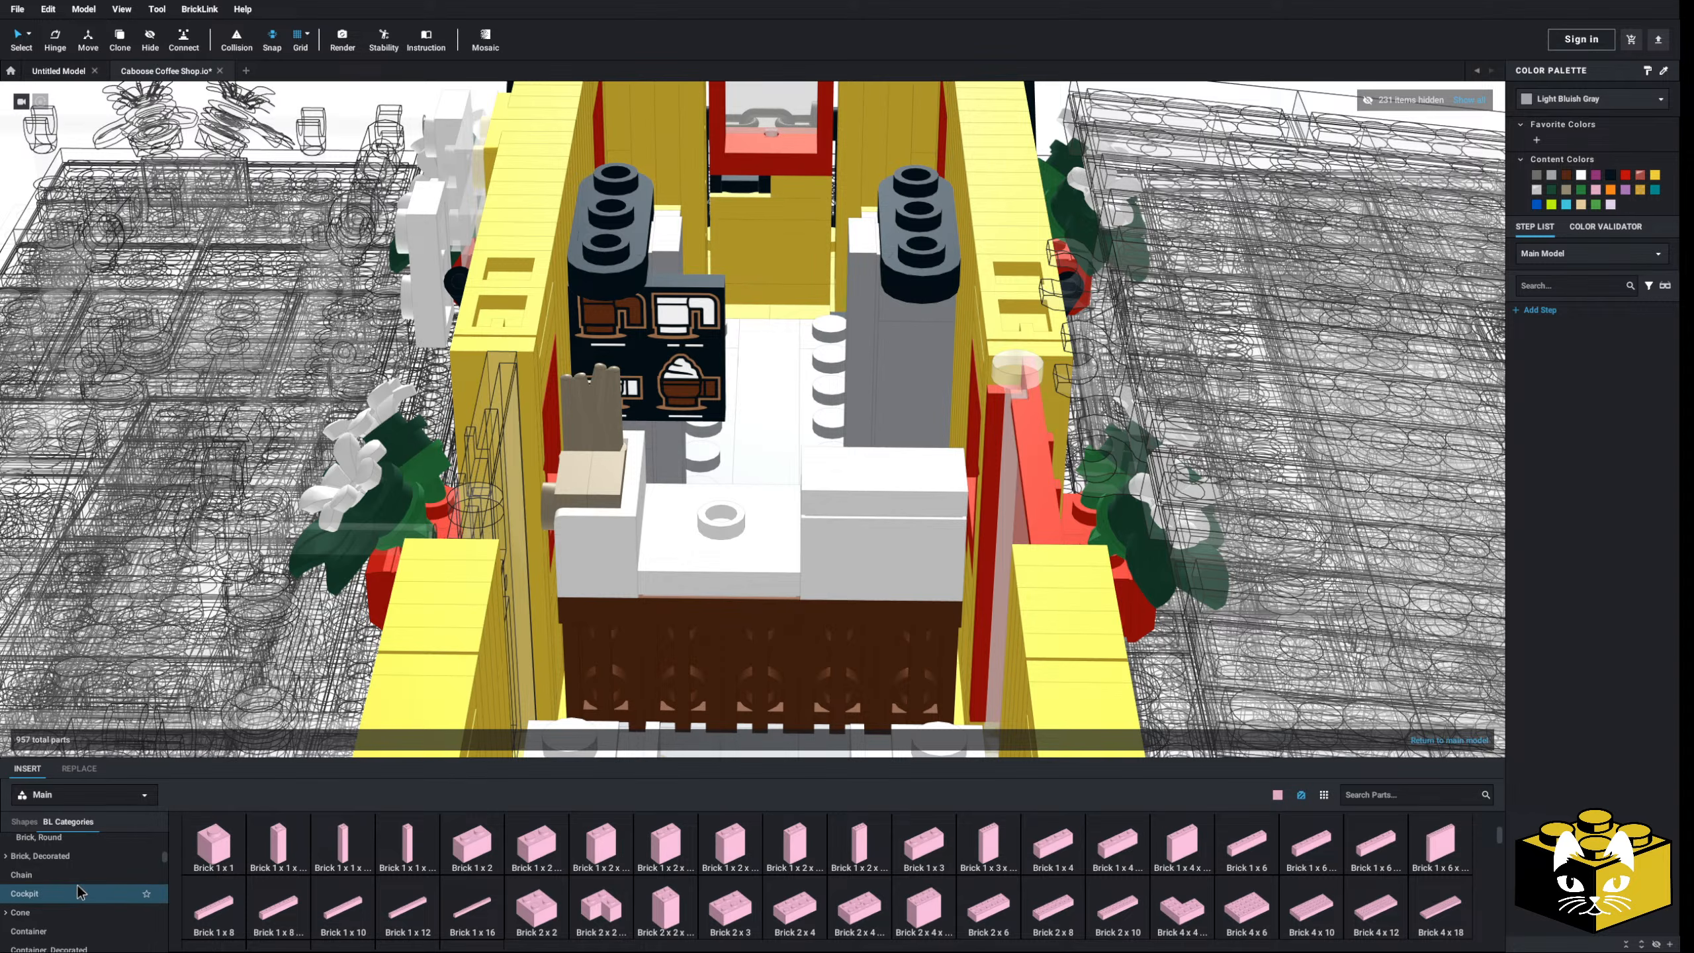
scroll(103, 879, "up", 1)
scroll(103, 901, "up", 3)
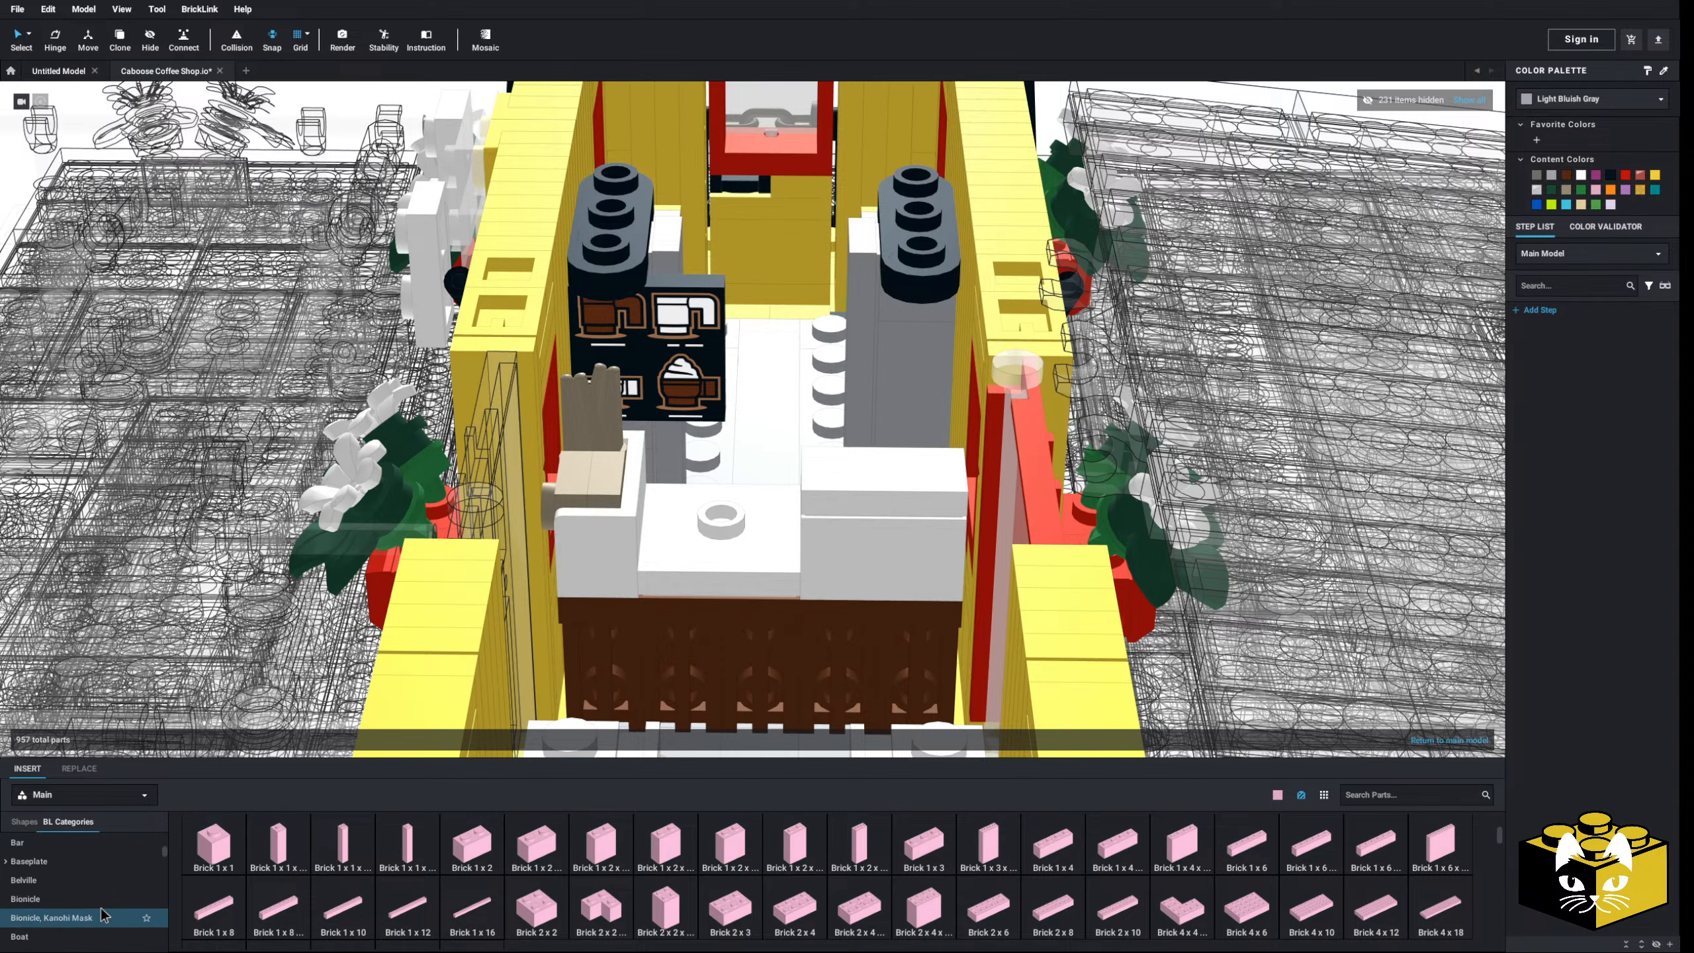
scroll(104, 911, "down", 3)
scroll(105, 854, "down", 3)
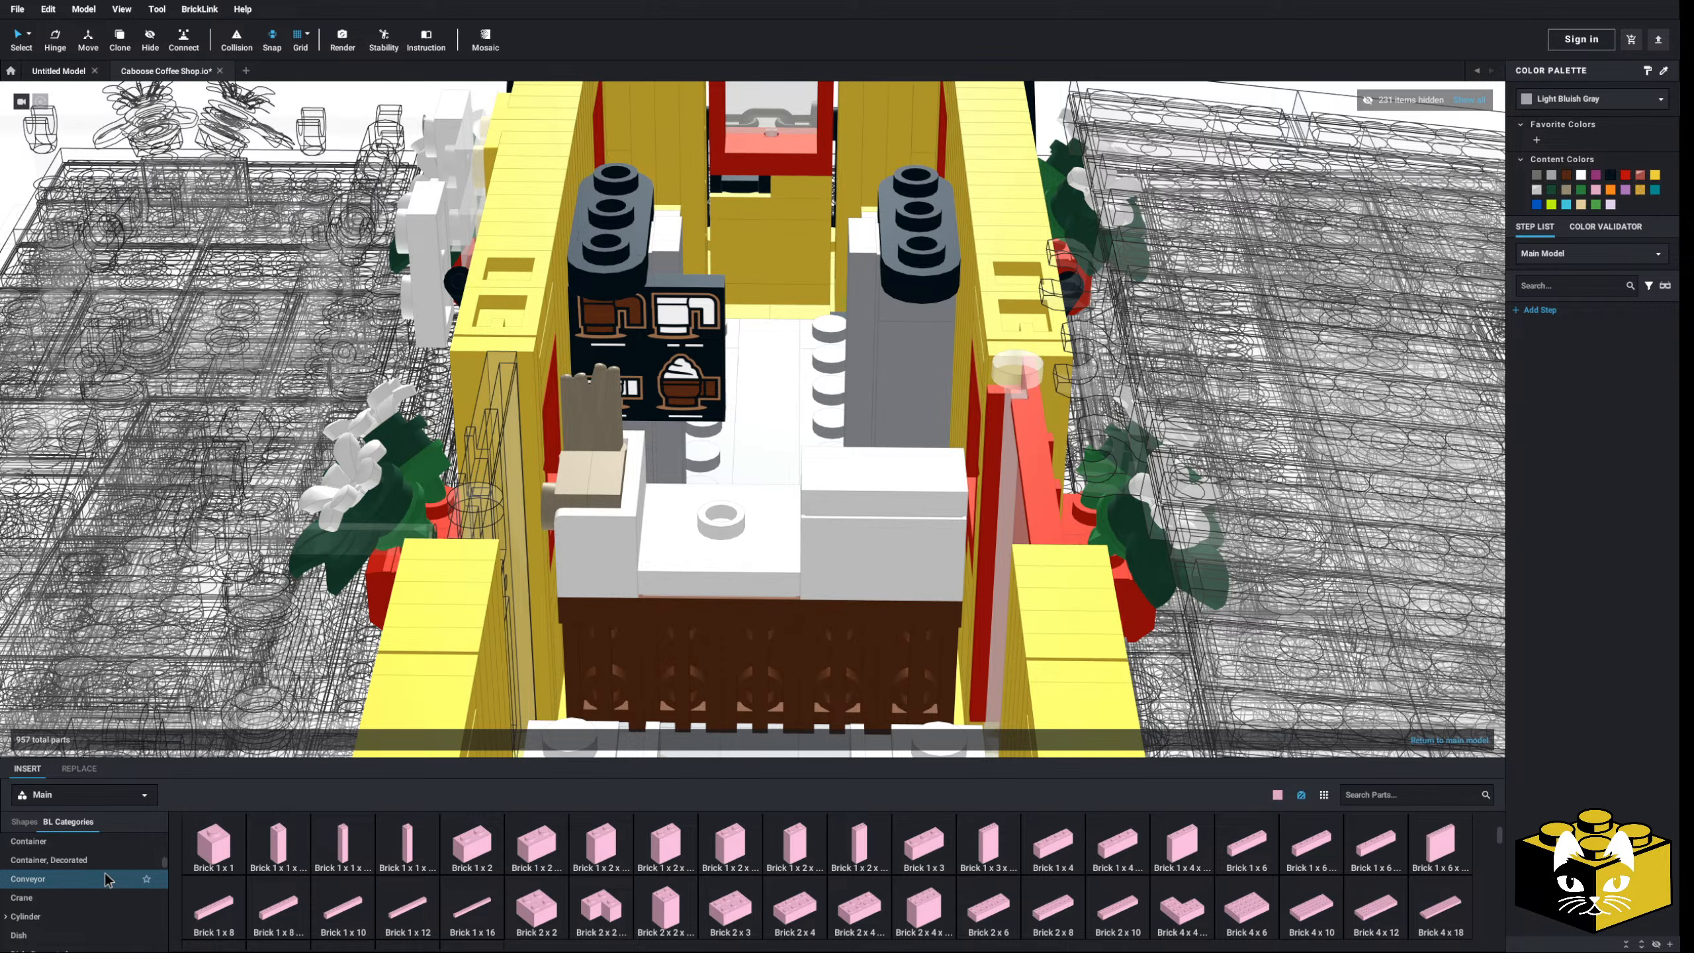
scroll(100, 875, "down", 10)
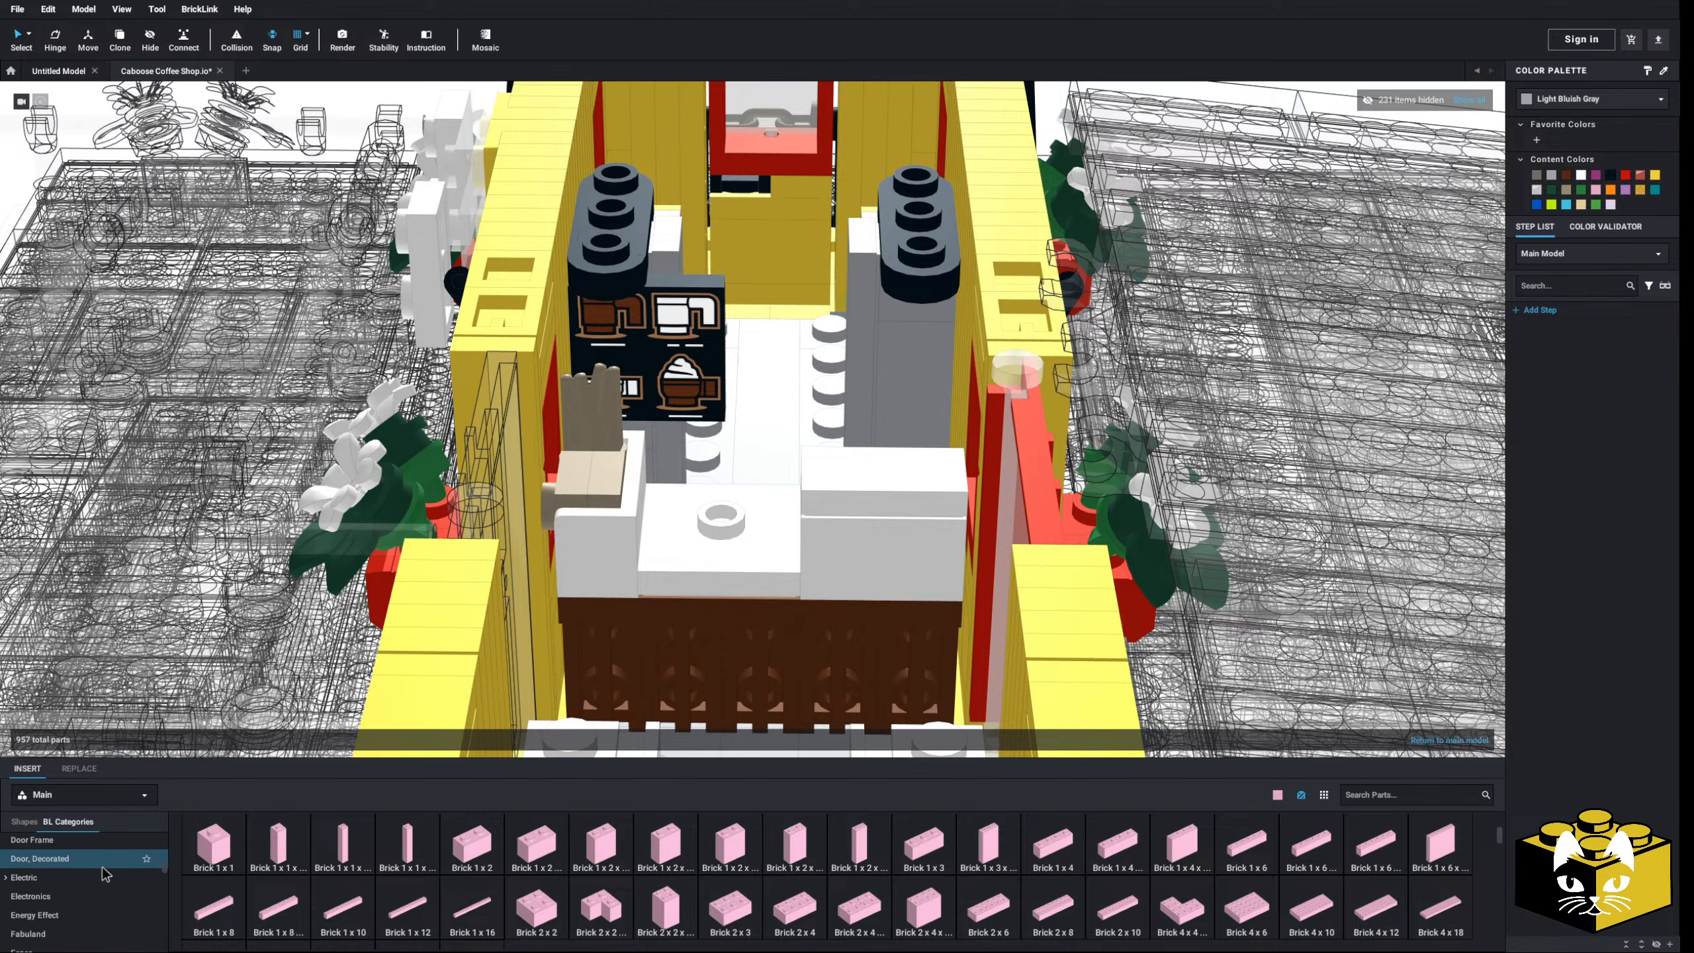
scroll(87, 861, "down", 4)
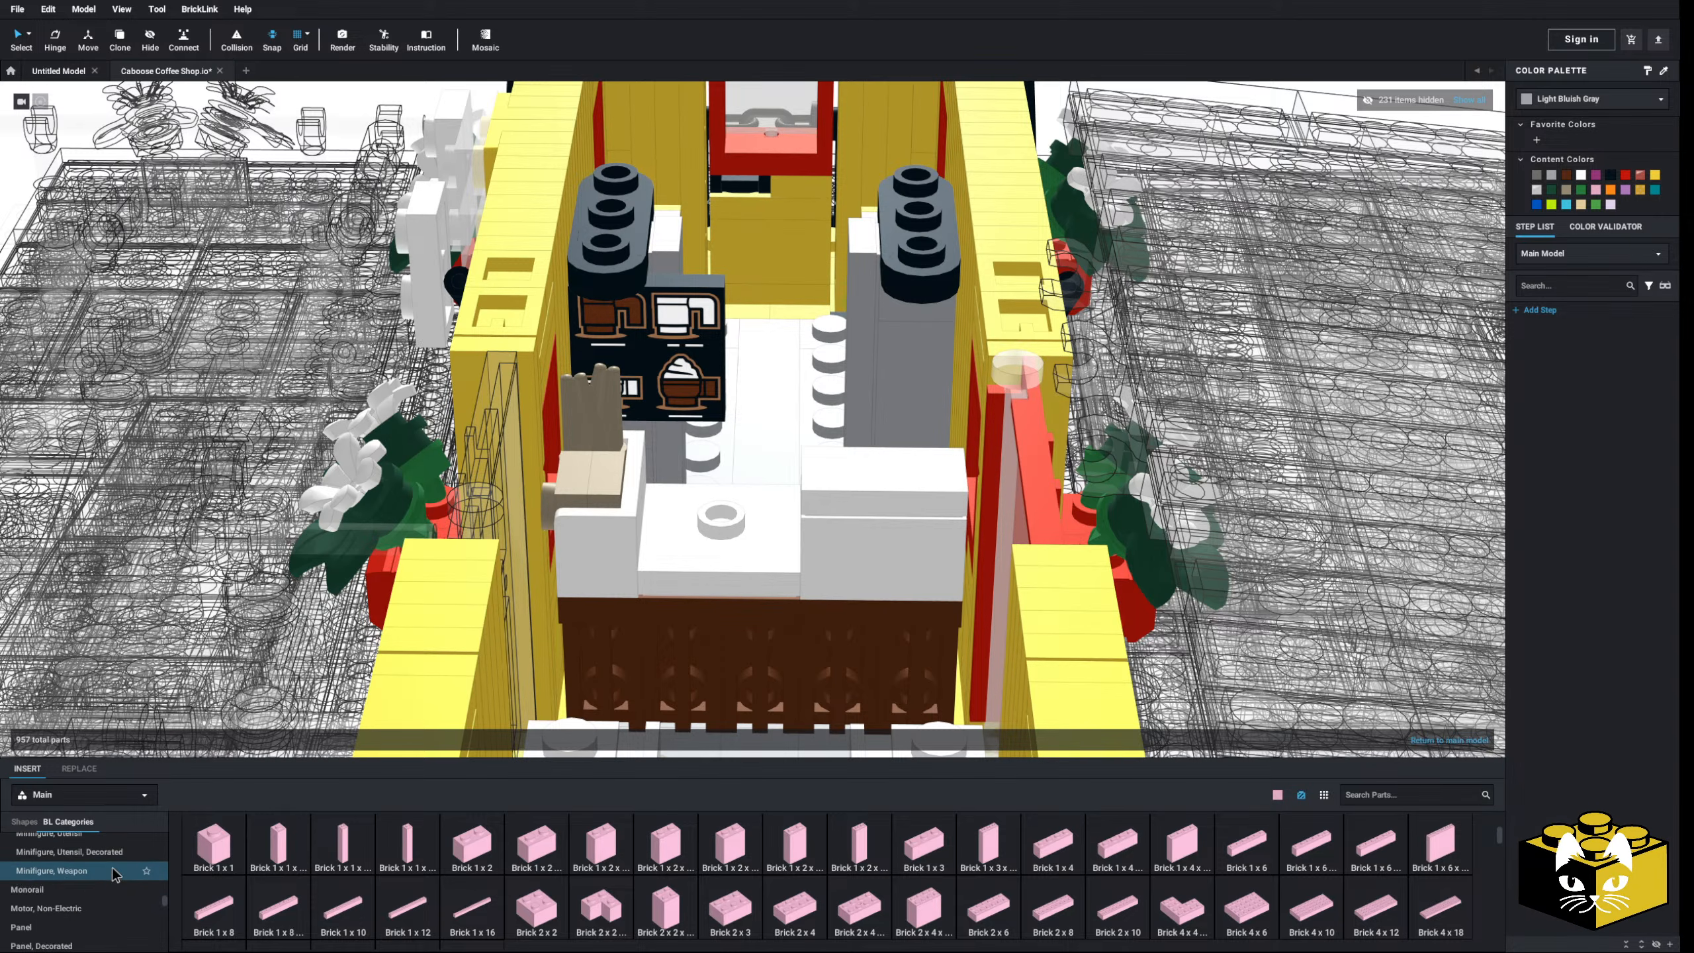
left_click(49, 852)
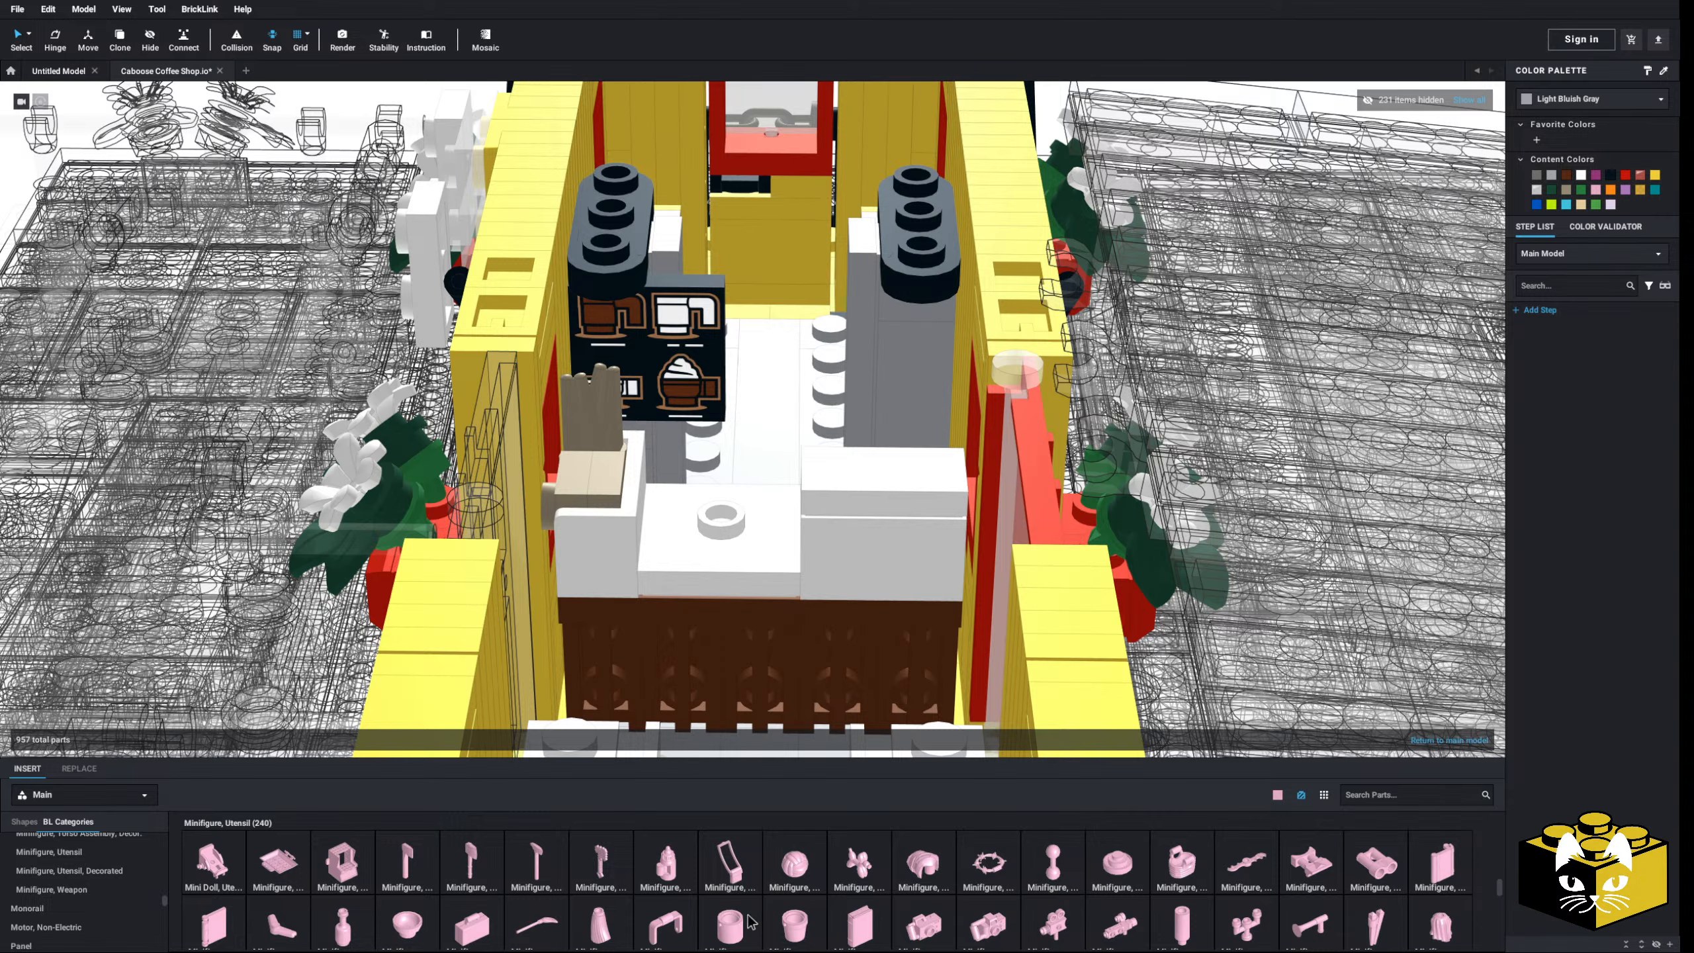
scroll(1084, 919, "down", 3)
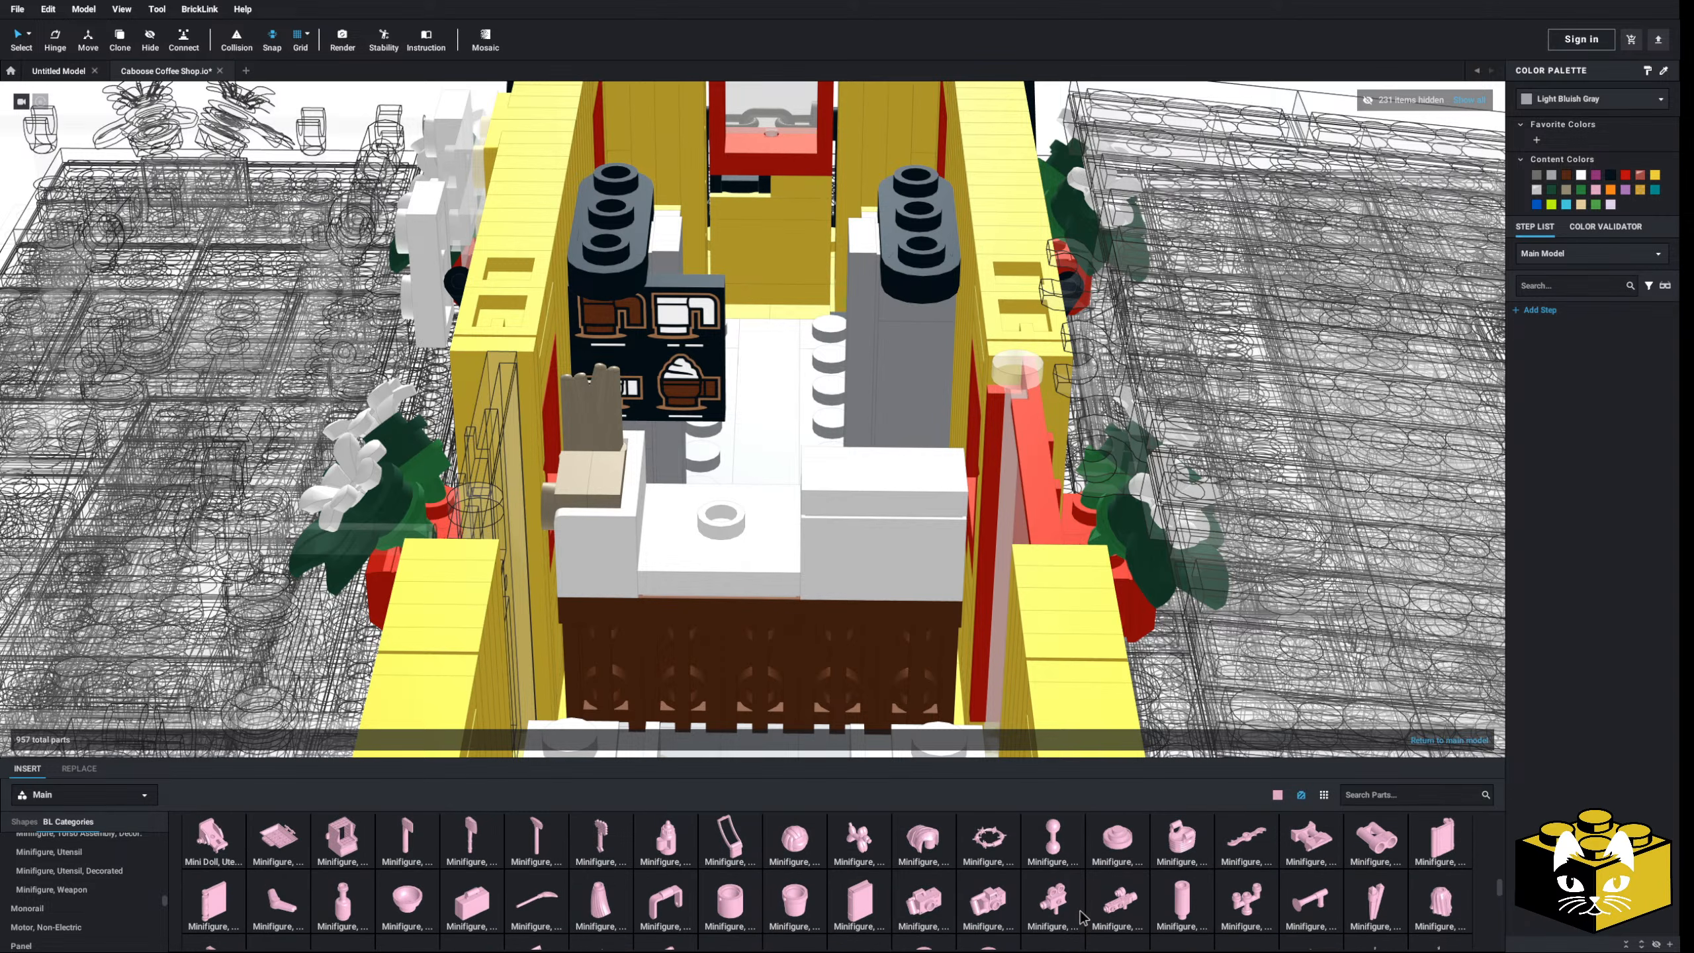
scroll(1068, 915, "up", 3)
scroll(575, 866, "down", 3)
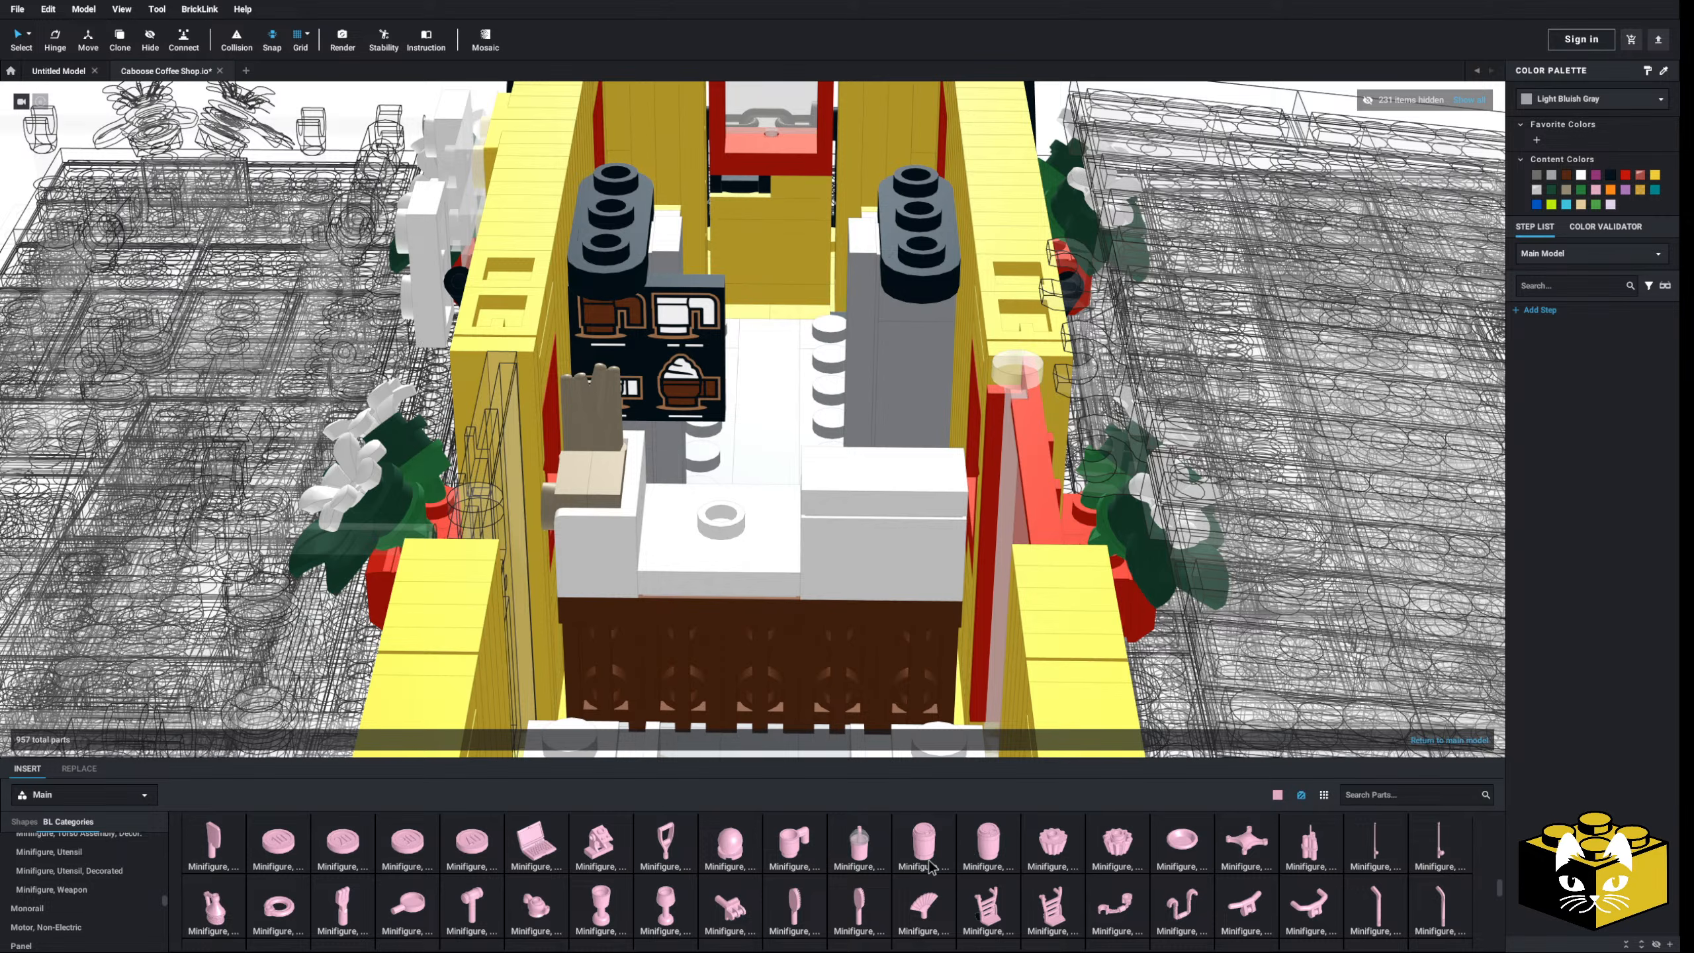
- Try several cups on the counter, deleting the pink take-out cup and dropping the dome-lid cup
left_click_drag(712, 478, 733, 519)
right_click_drag(733, 519, 736, 521)
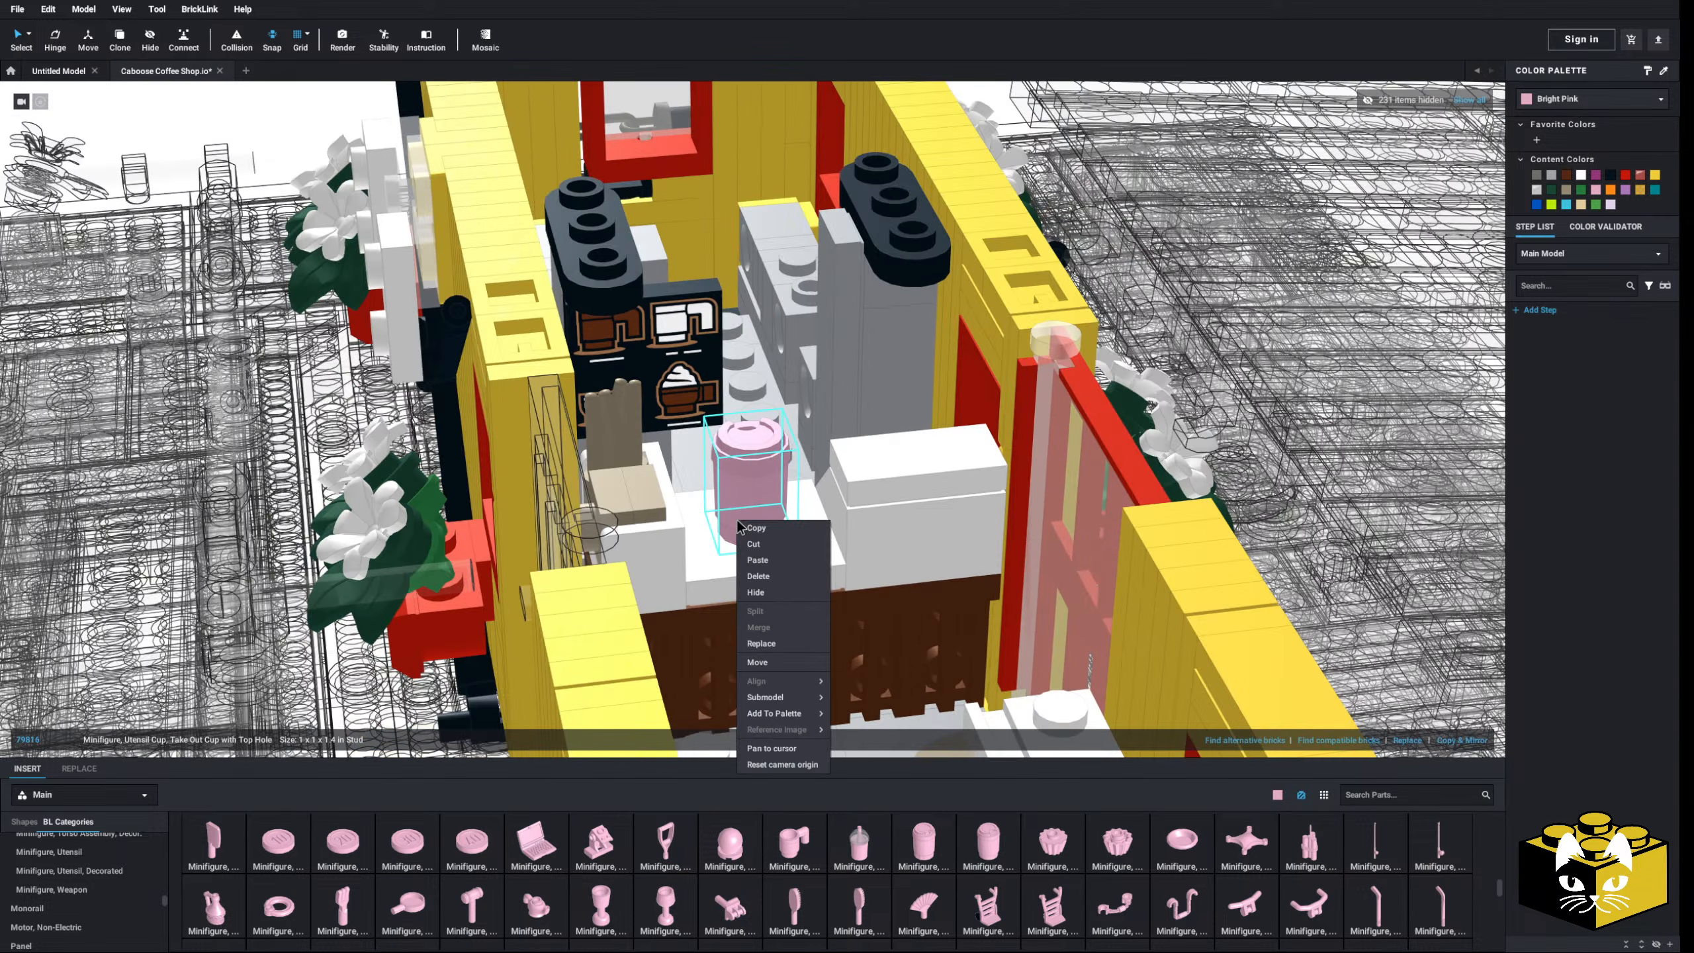
left_click(1564, 102)
left_click(1577, 104)
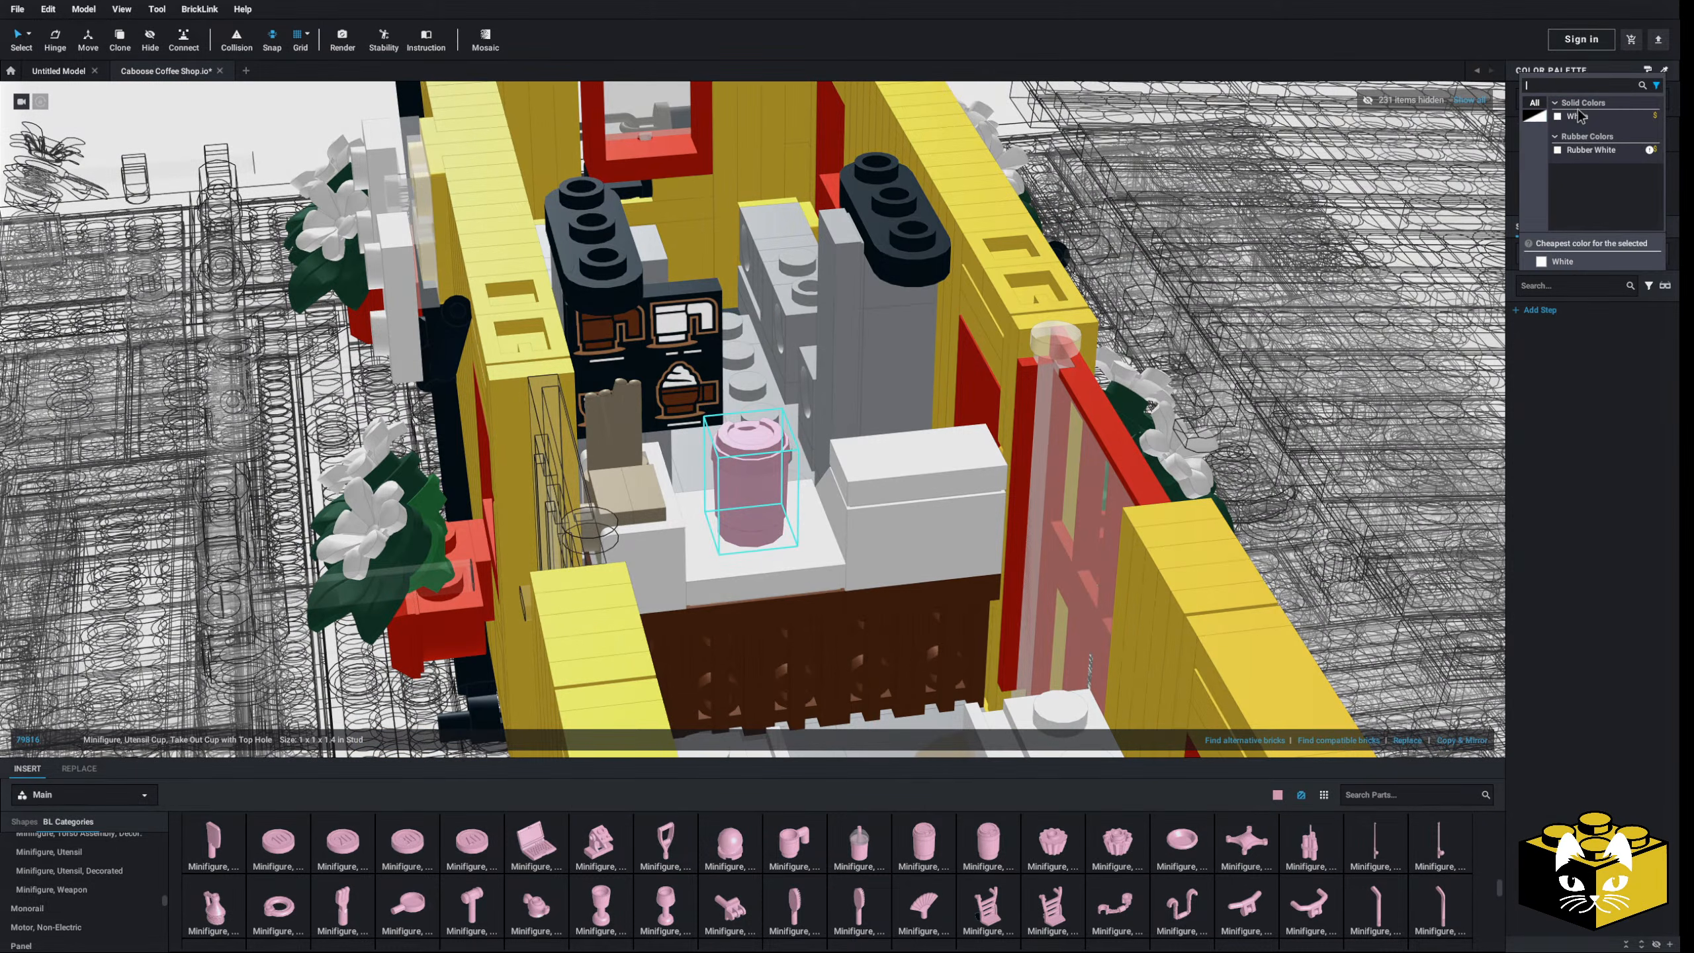
left_click(749, 489)
key("Delete")
left_click_drag(994, 879, 785, 474)
key("Delete")
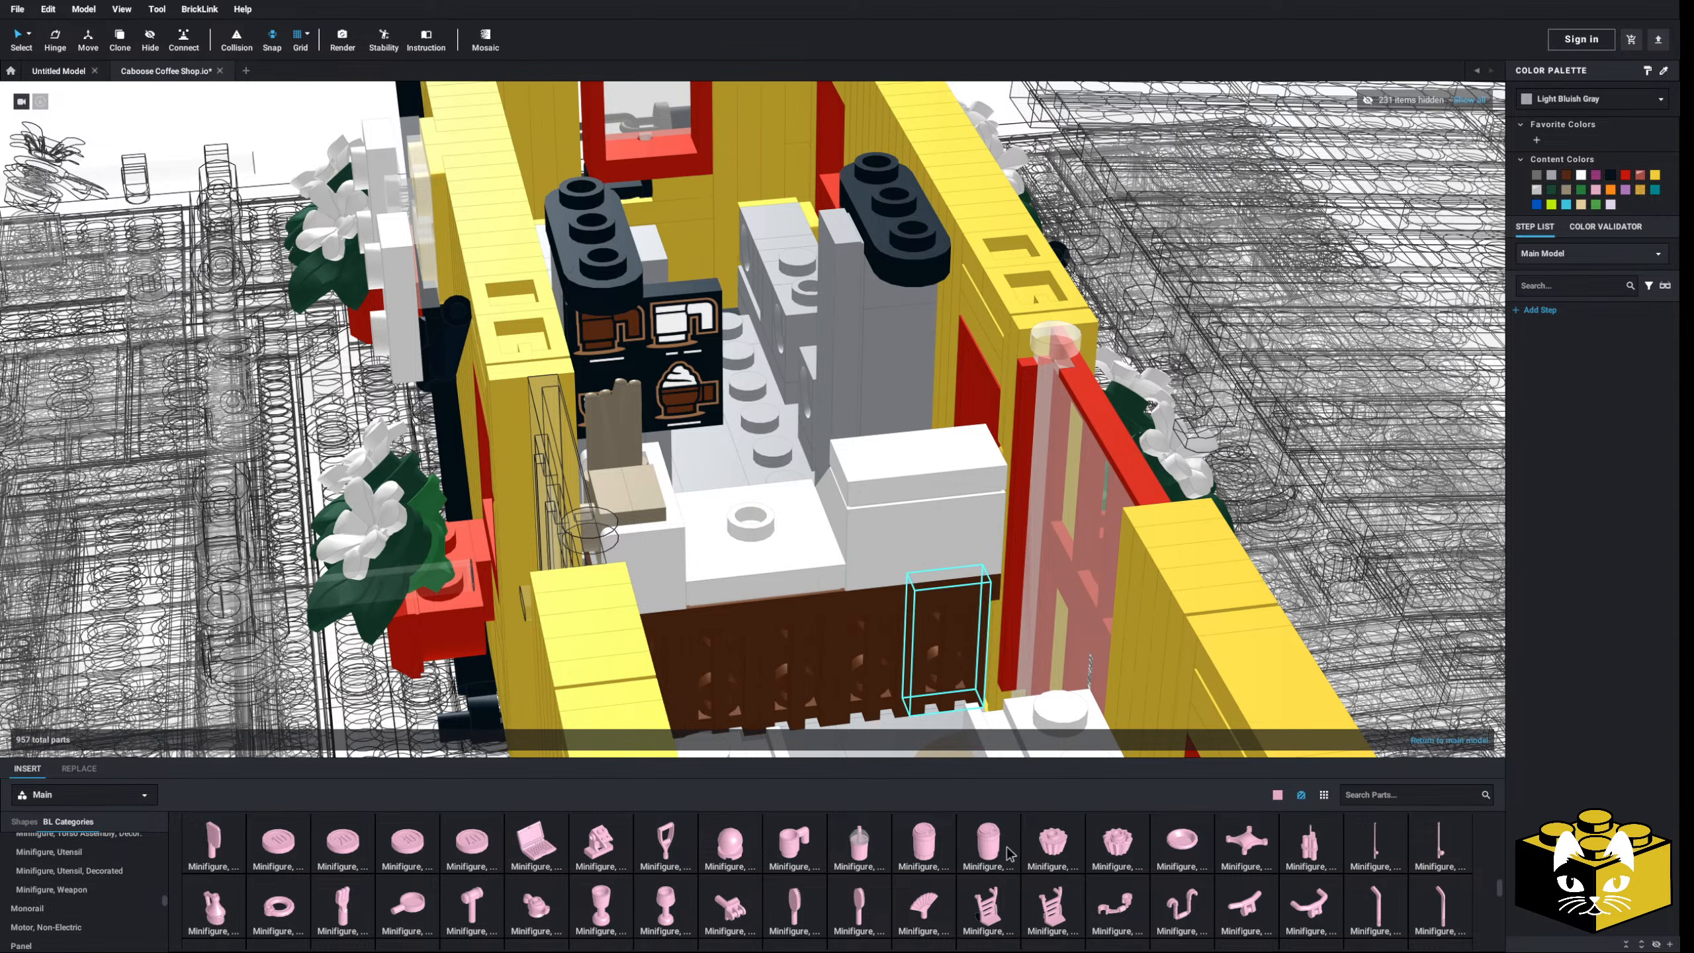
left_click_drag(1010, 854, 761, 492)
left_click(1550, 103)
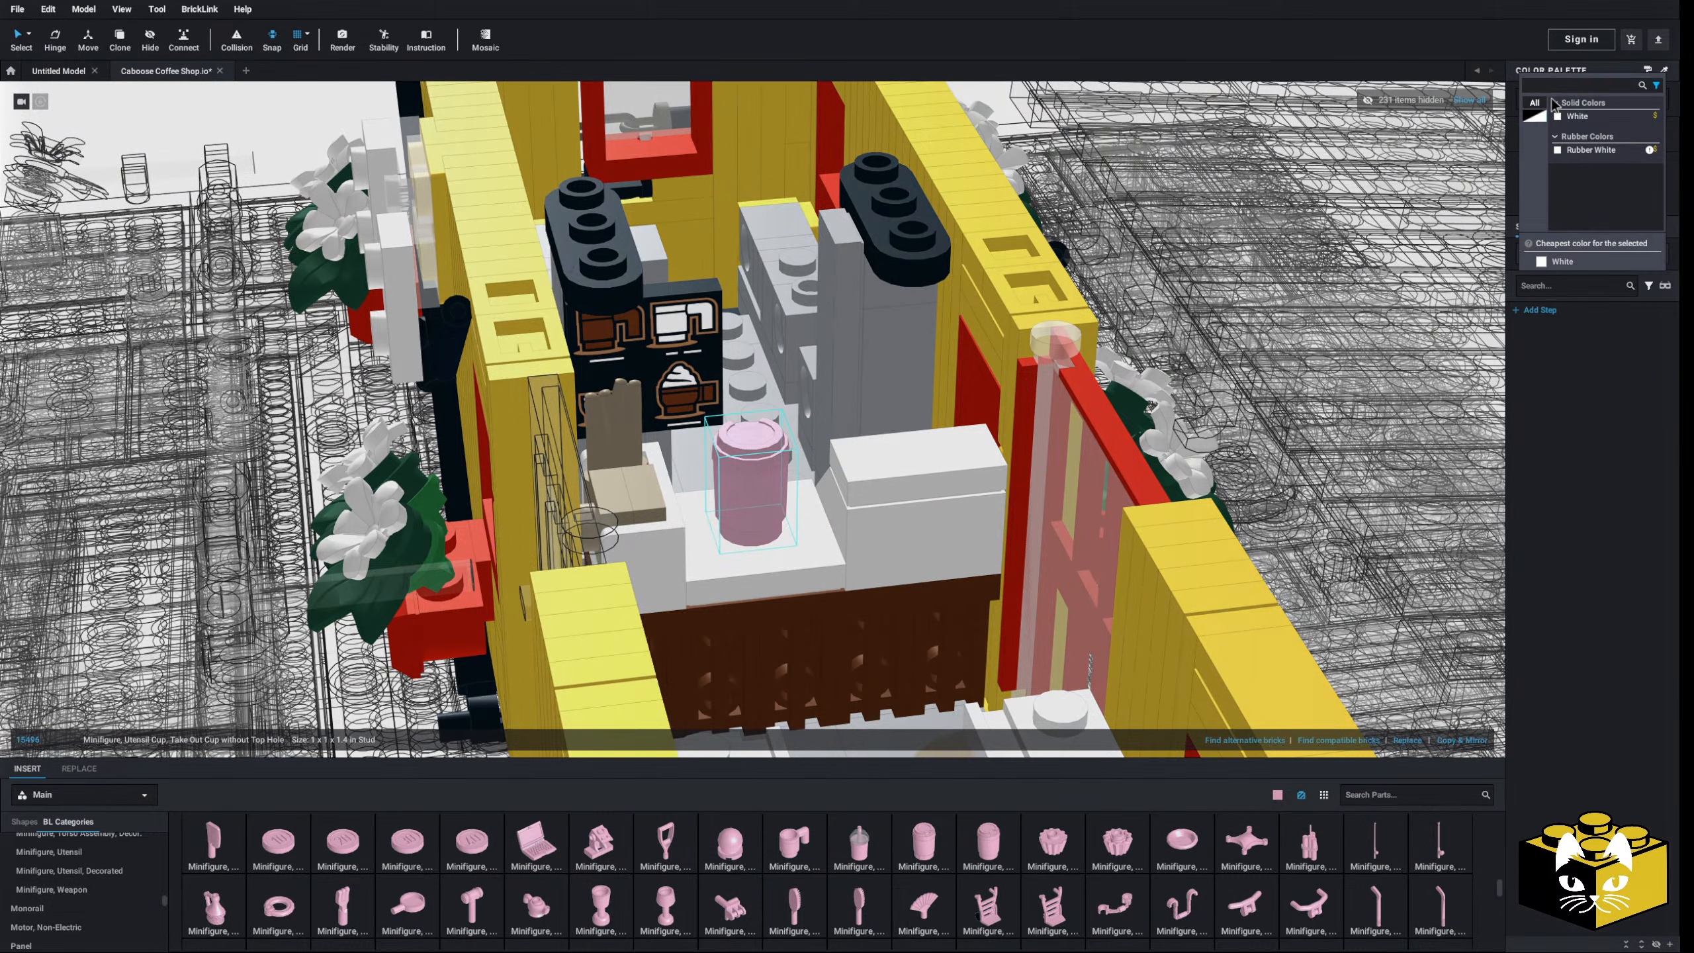
left_click(745, 502)
key("Delete")
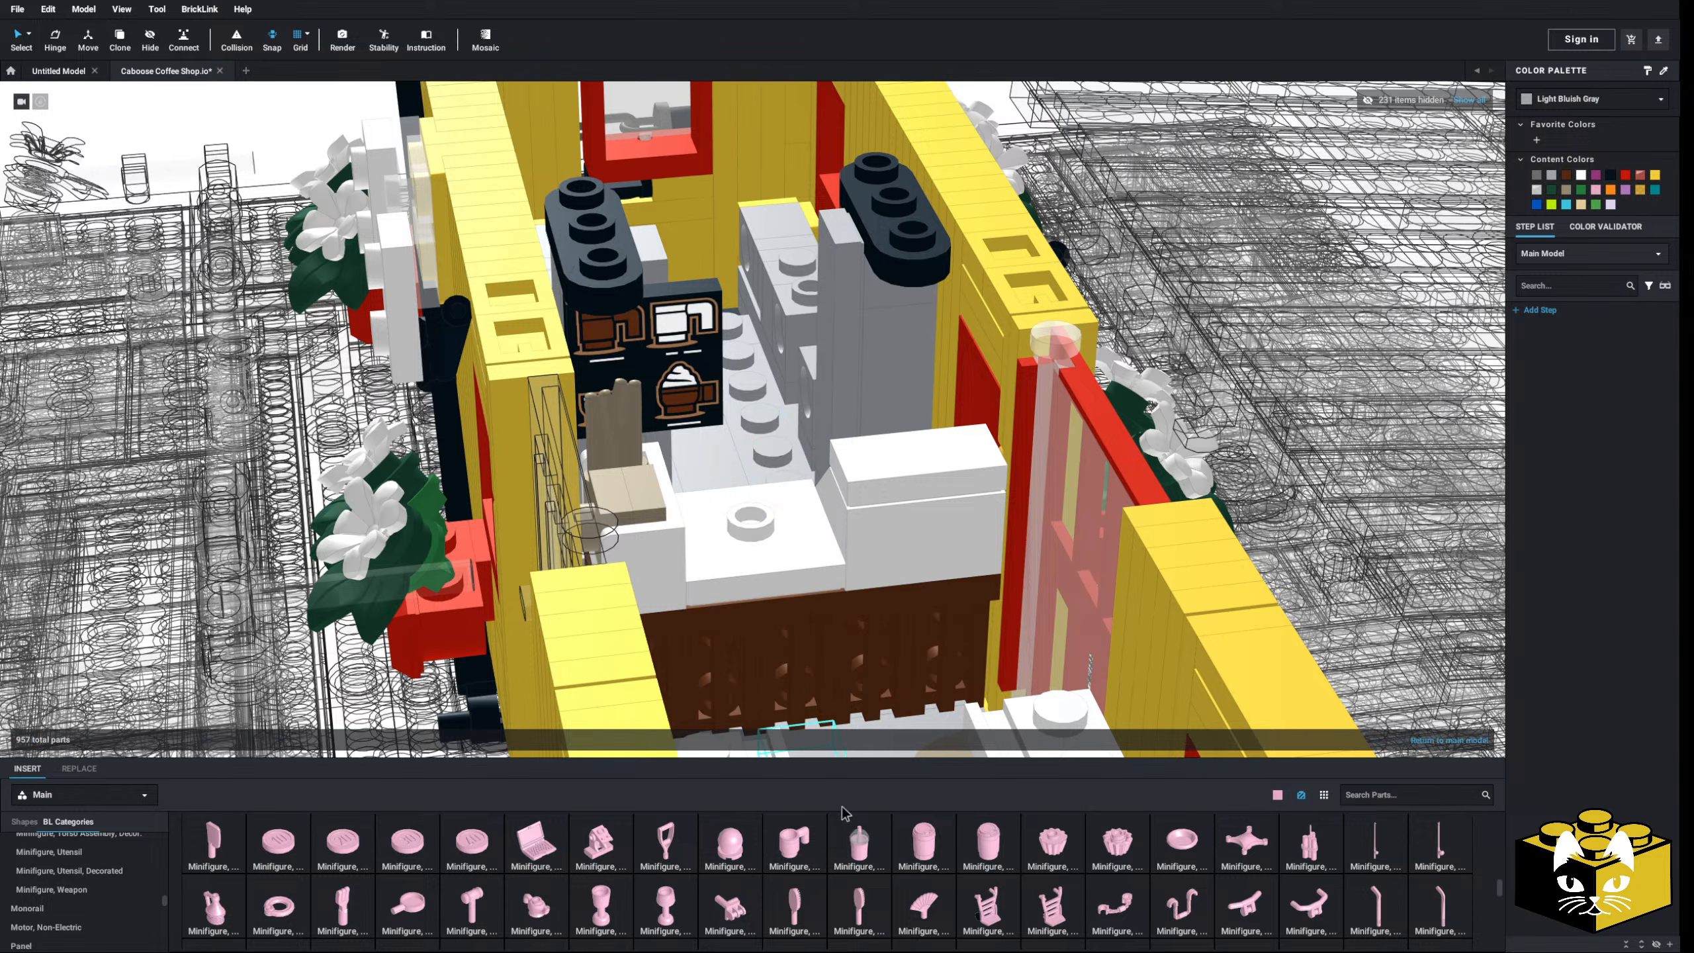
left_click_drag(850, 840, 751, 492)
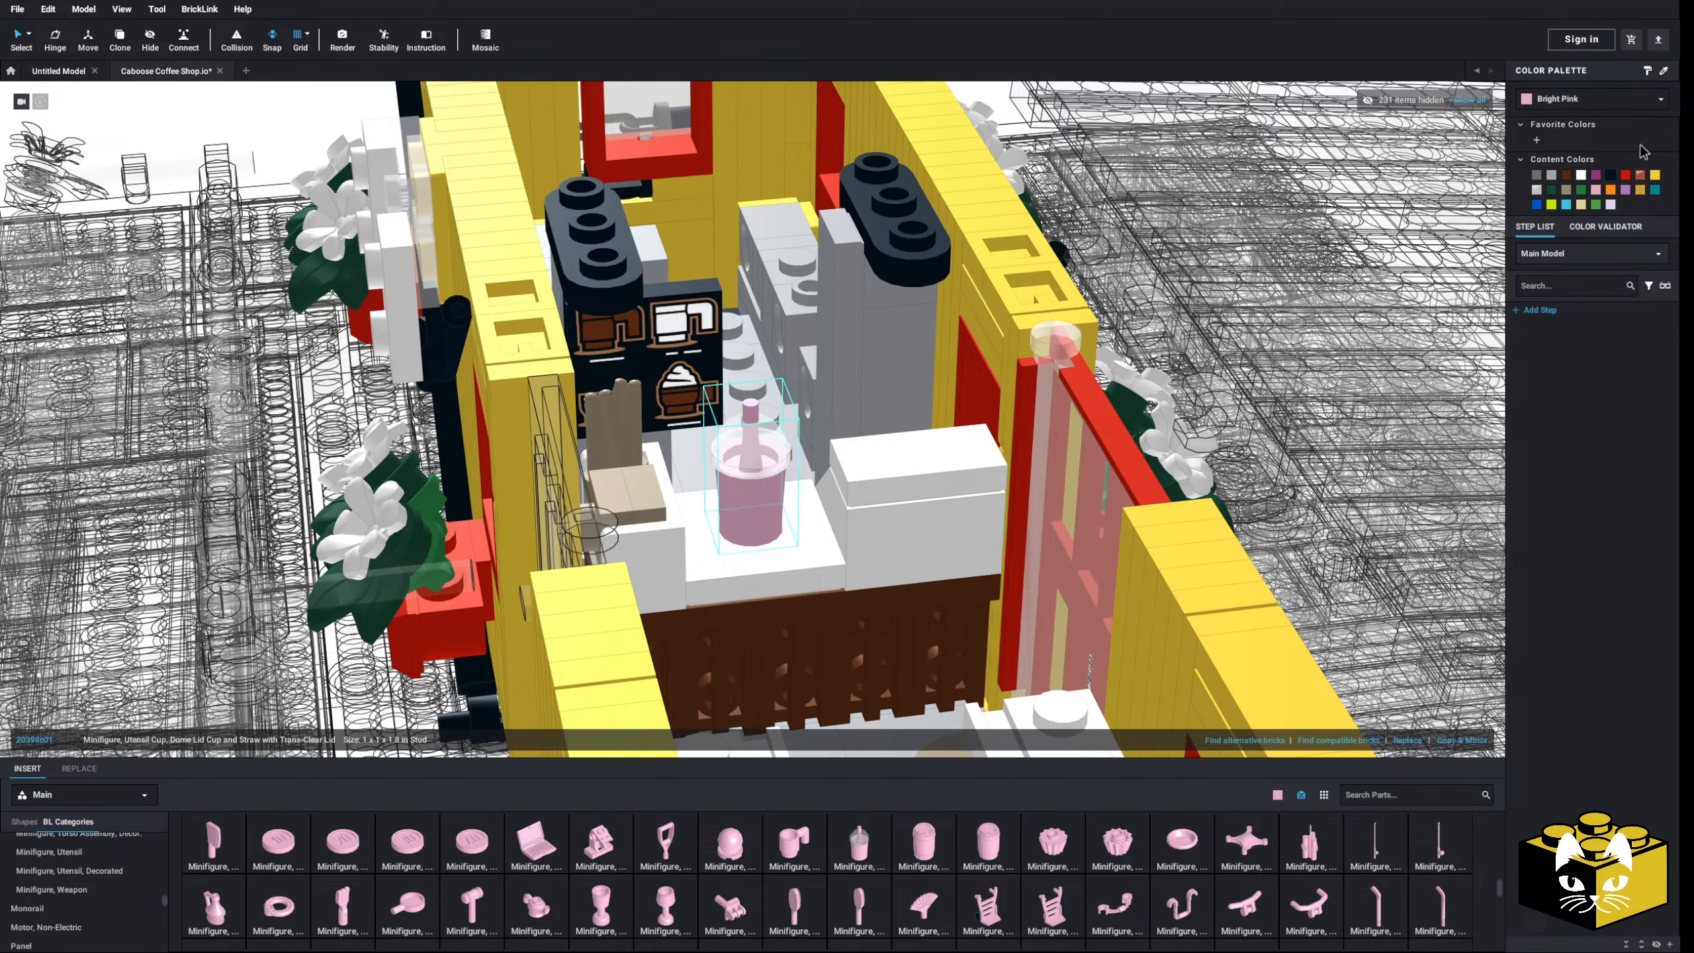
left_click(1582, 100)
key("Escape")
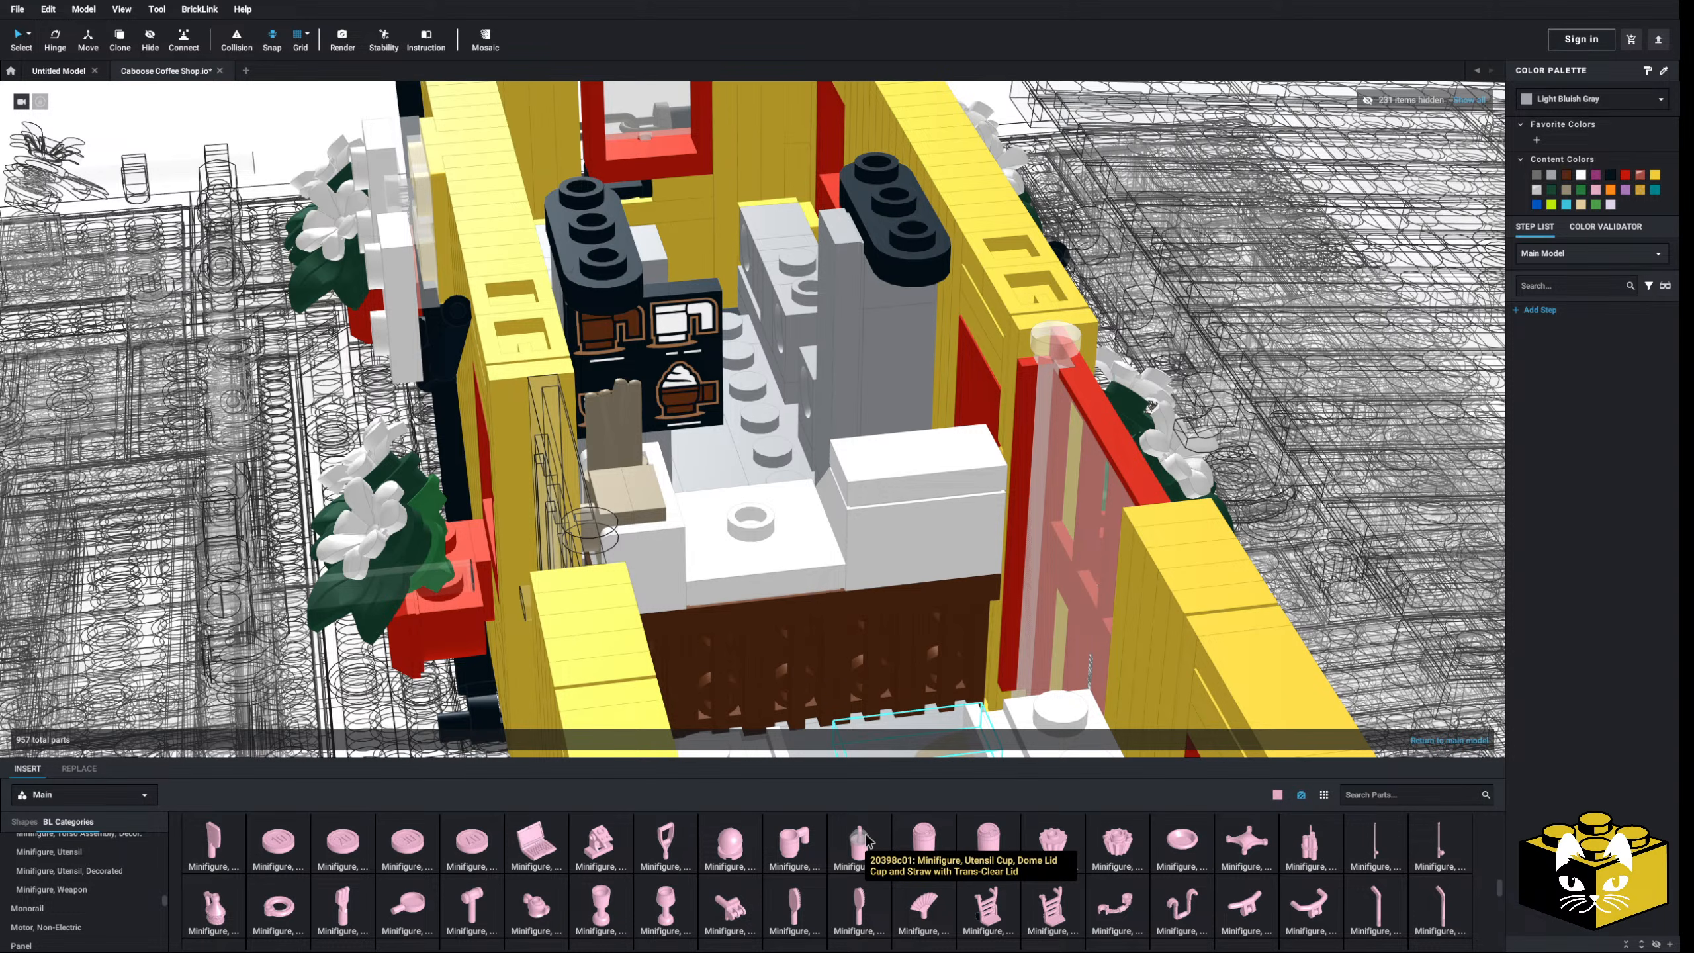
- Place the Take Out Cup with Top Hole on the counter and make it White
left_click(924, 840)
mouse_move(765, 519)
right_mouse_down()
mouse_move(727, 531)
mouse_move(755, 513)
right_mouse_up()
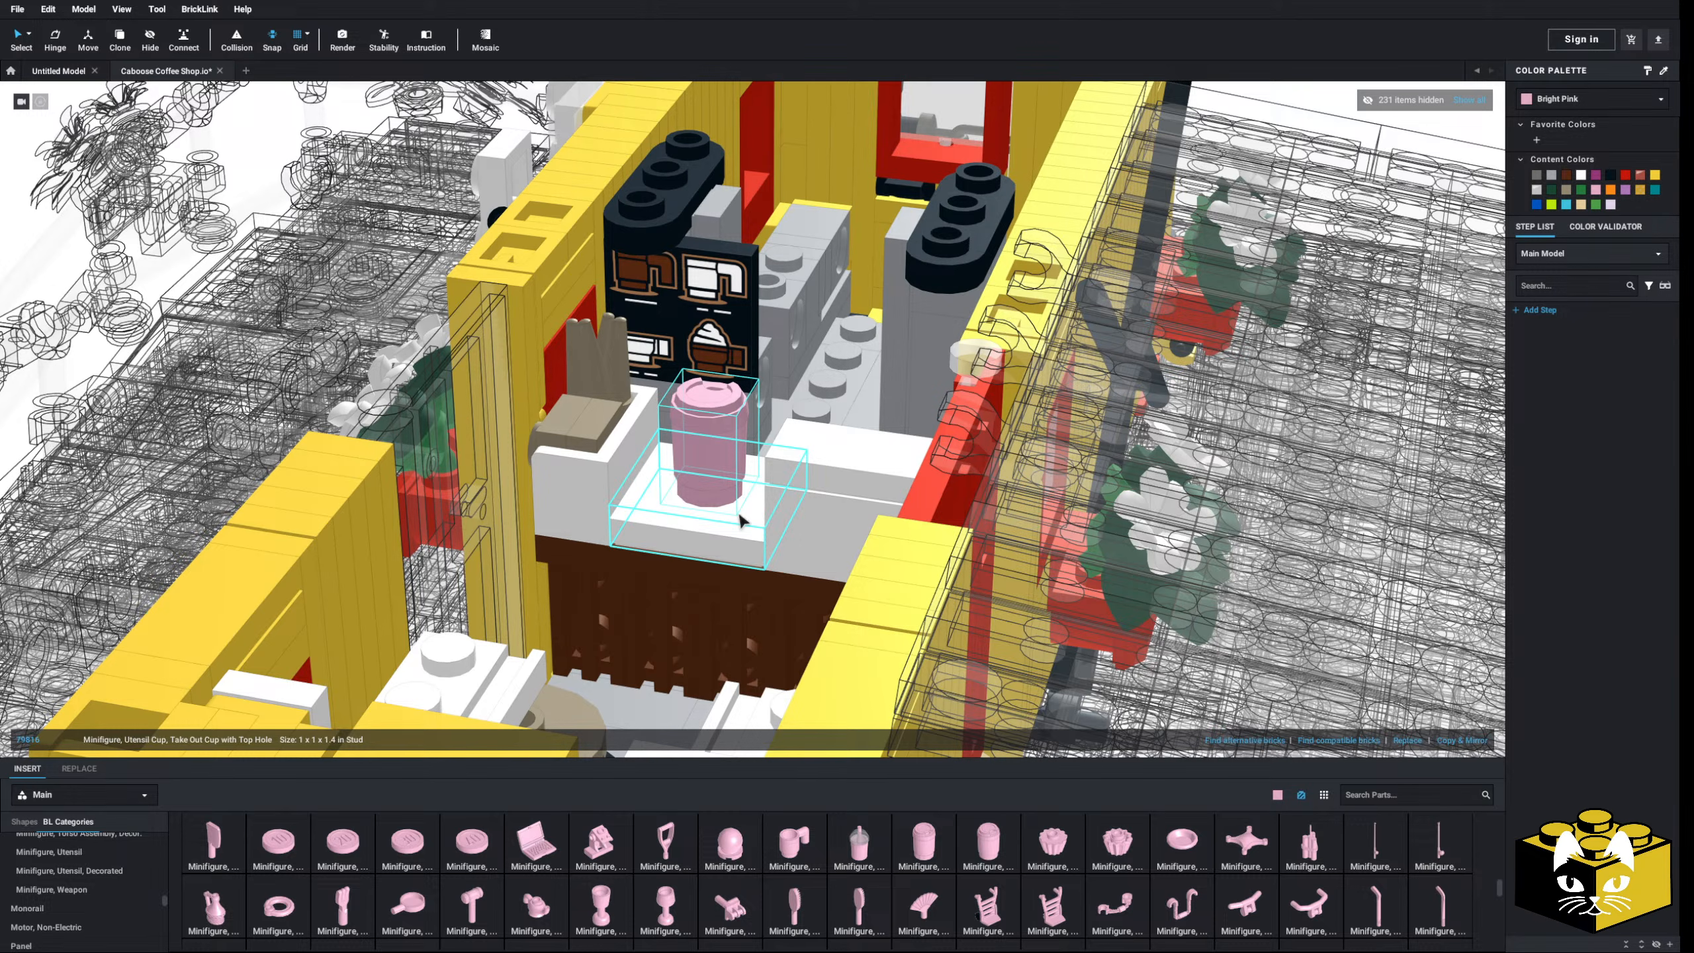
left_click(1559, 104)
left_click(1565, 122)
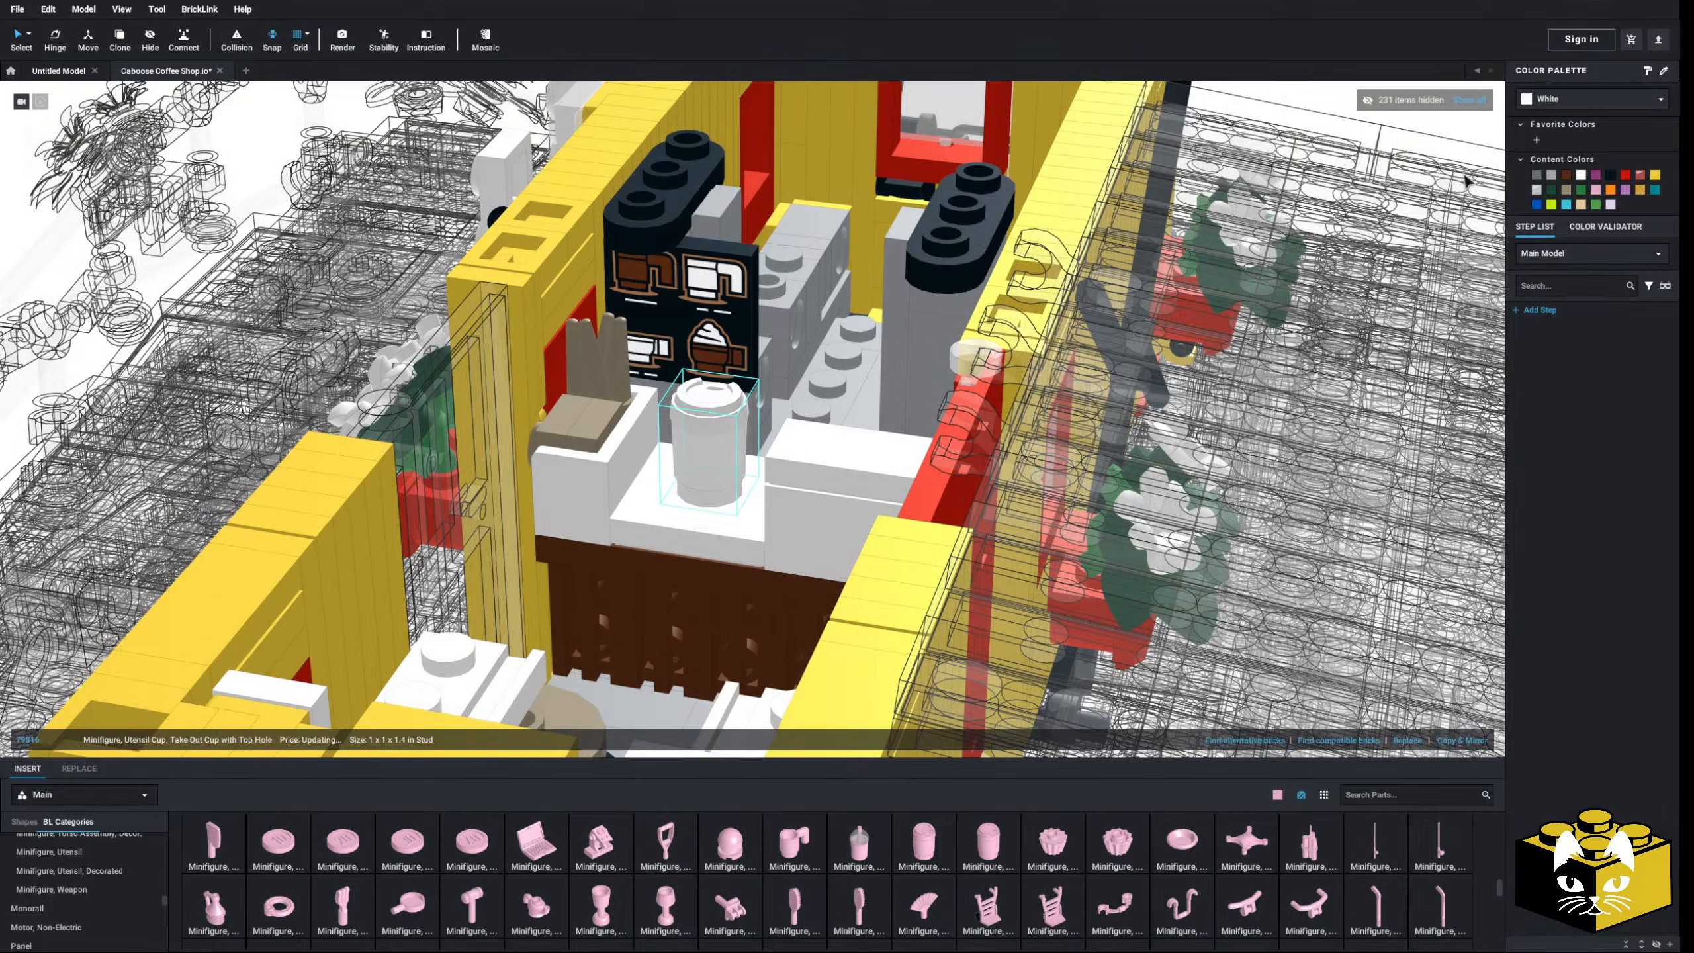
scroll(1004, 435, "down", 3)
scroll(1004, 435, "down", 1)
left_click(251, 257)
right_click_drag(947, 484, 714, 487)
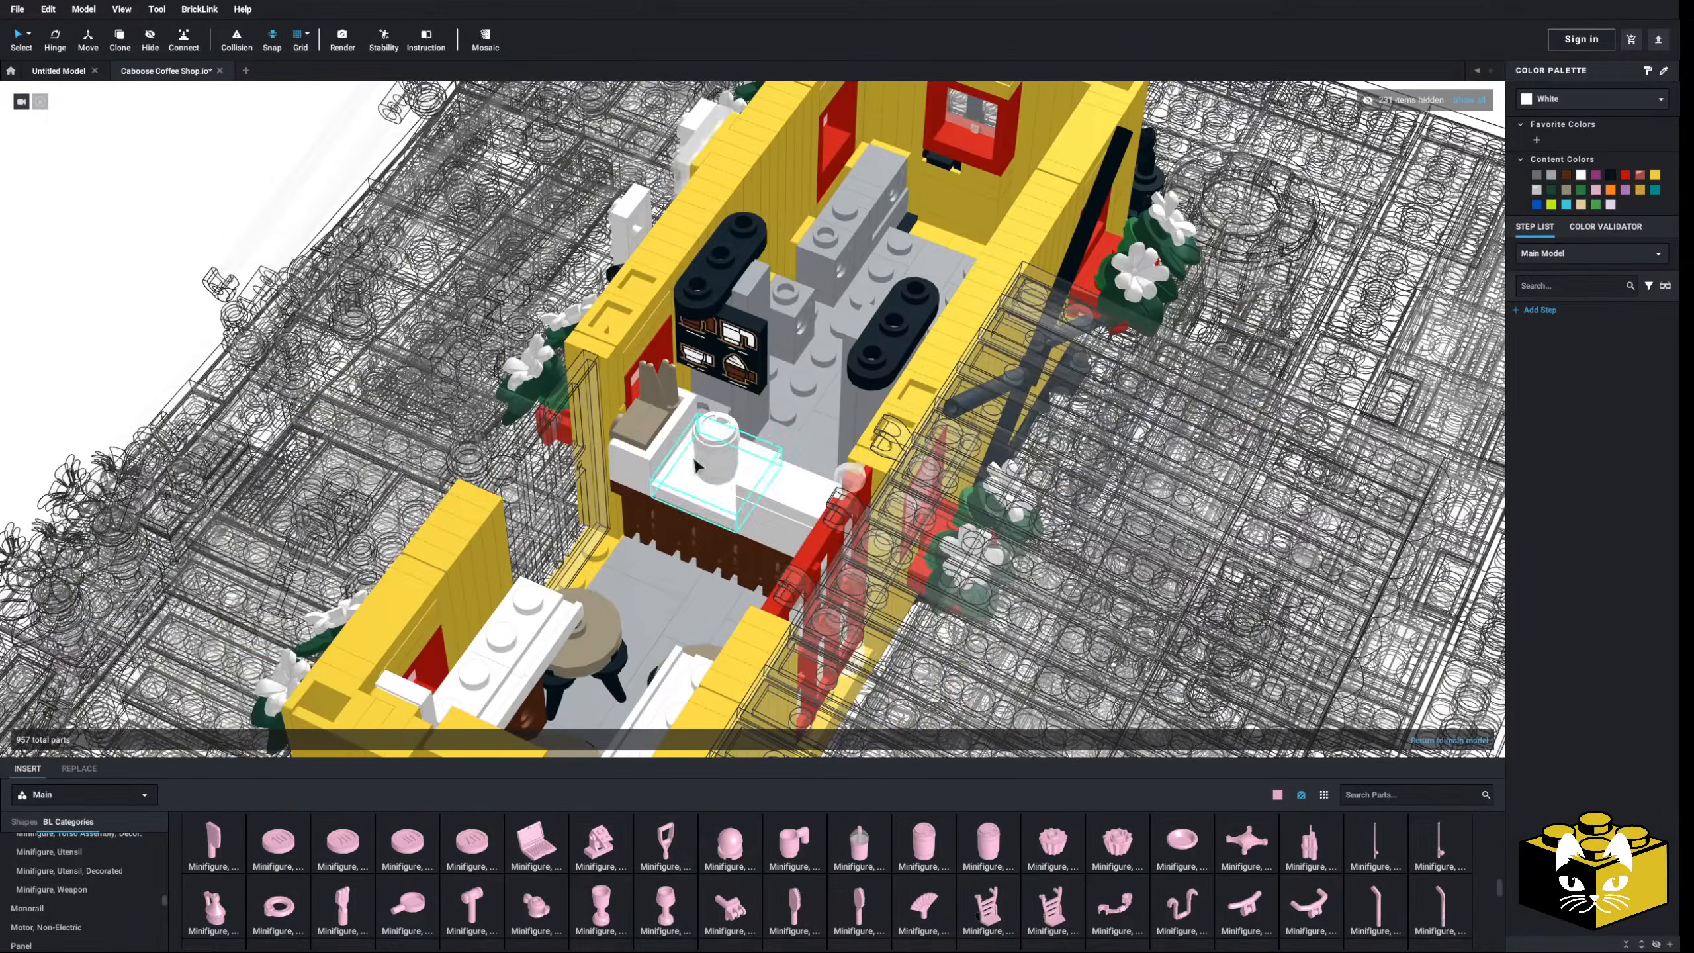
middle_click_drag(695, 441, 773, 512)
mouse_move(774, 512)
right_mouse_down()
mouse_move(677, 497)
mouse_move(742, 522)
mouse_move(728, 510)
mouse_move(800, 680)
mouse_move(819, 489)
mouse_move(791, 487)
right_mouse_up()
- Remove the yellow 1 x 1 bracket from the grey plate by the counter wall
scroll(780, 521, "up", 5)
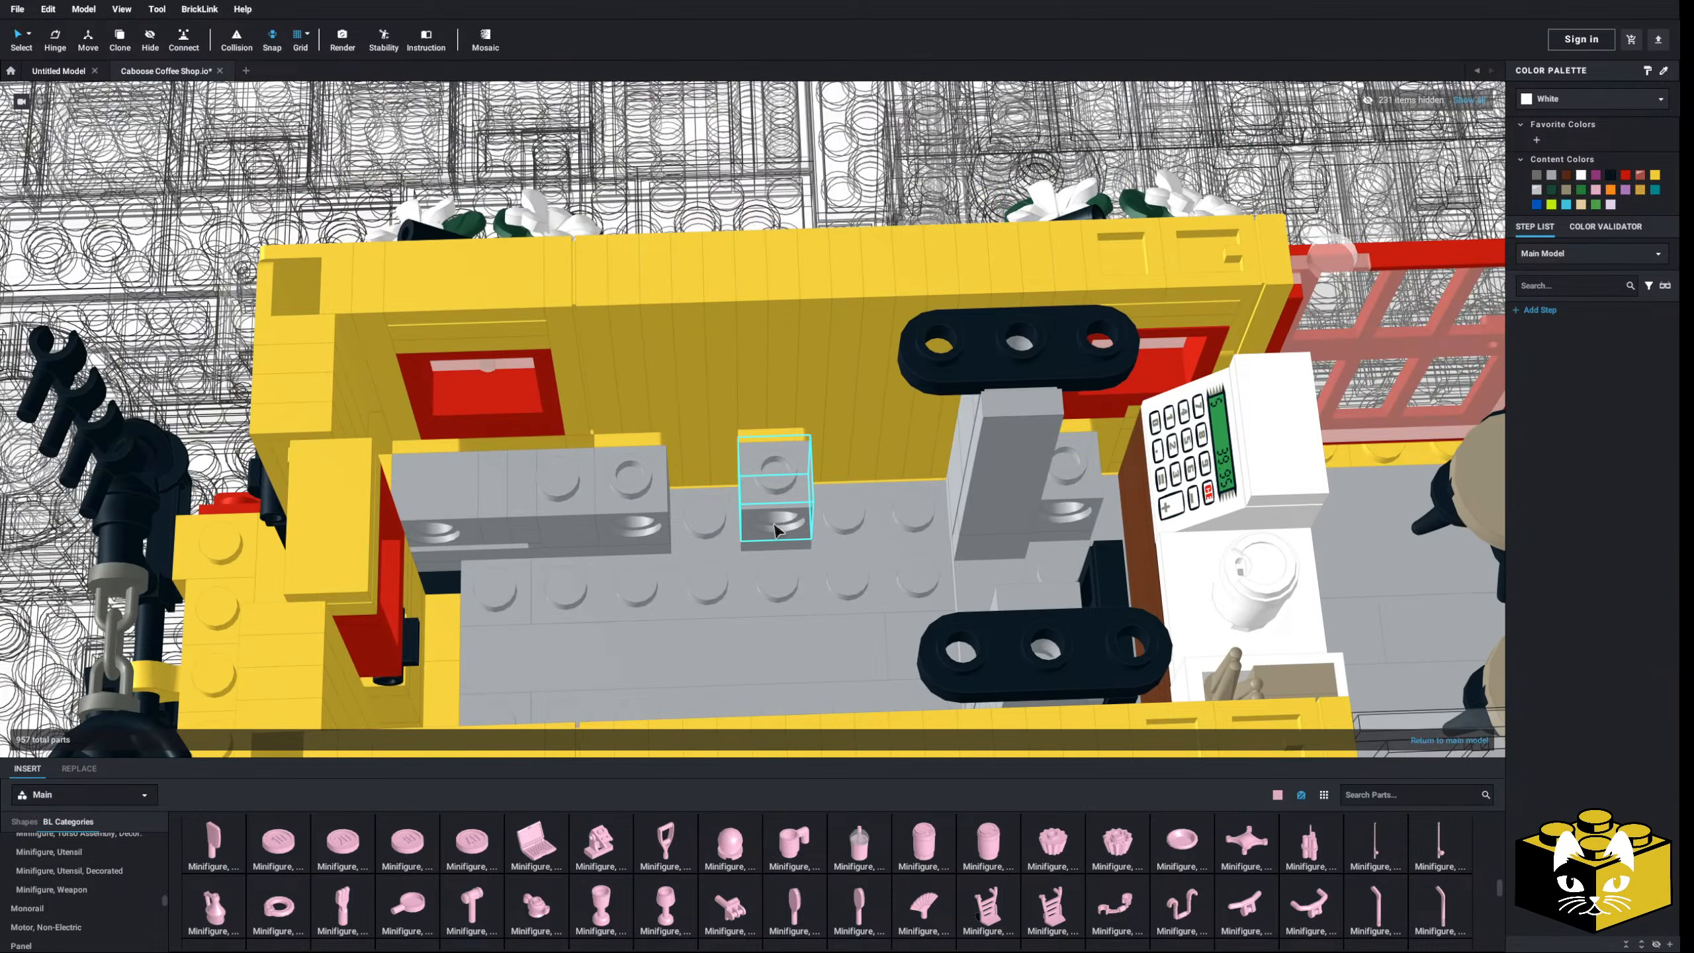
middle_click_drag(639, 529, 764, 537)
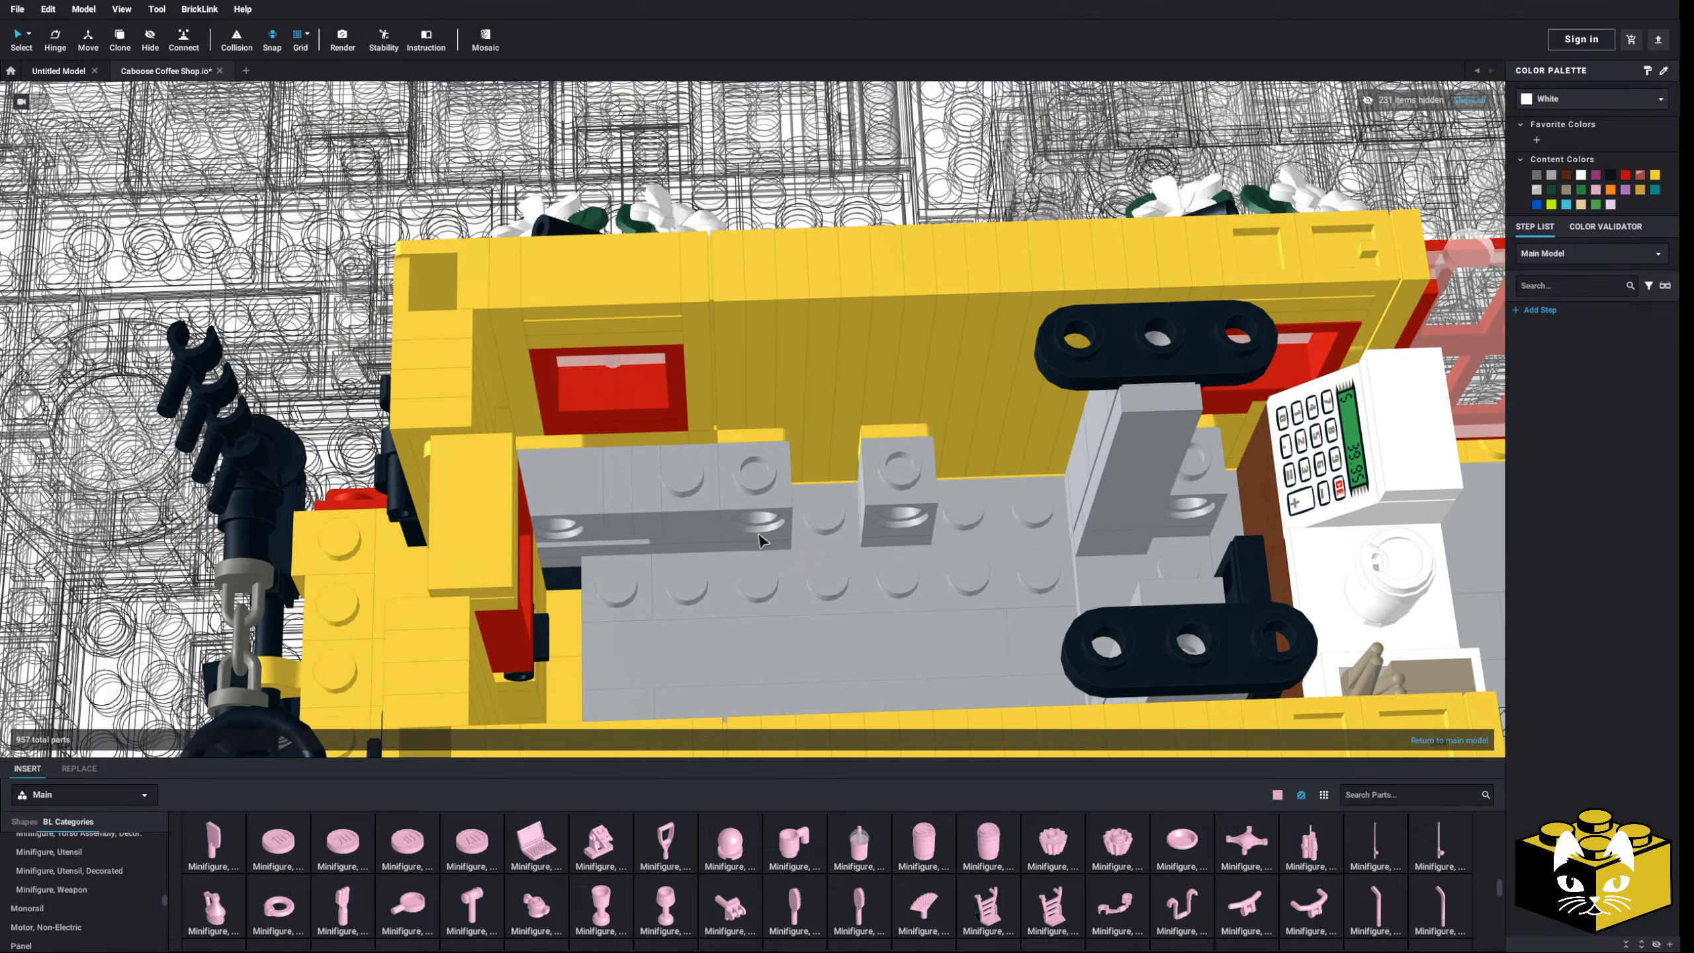
right_click_drag(764, 537, 627, 522)
scroll(639, 524, "up", 3)
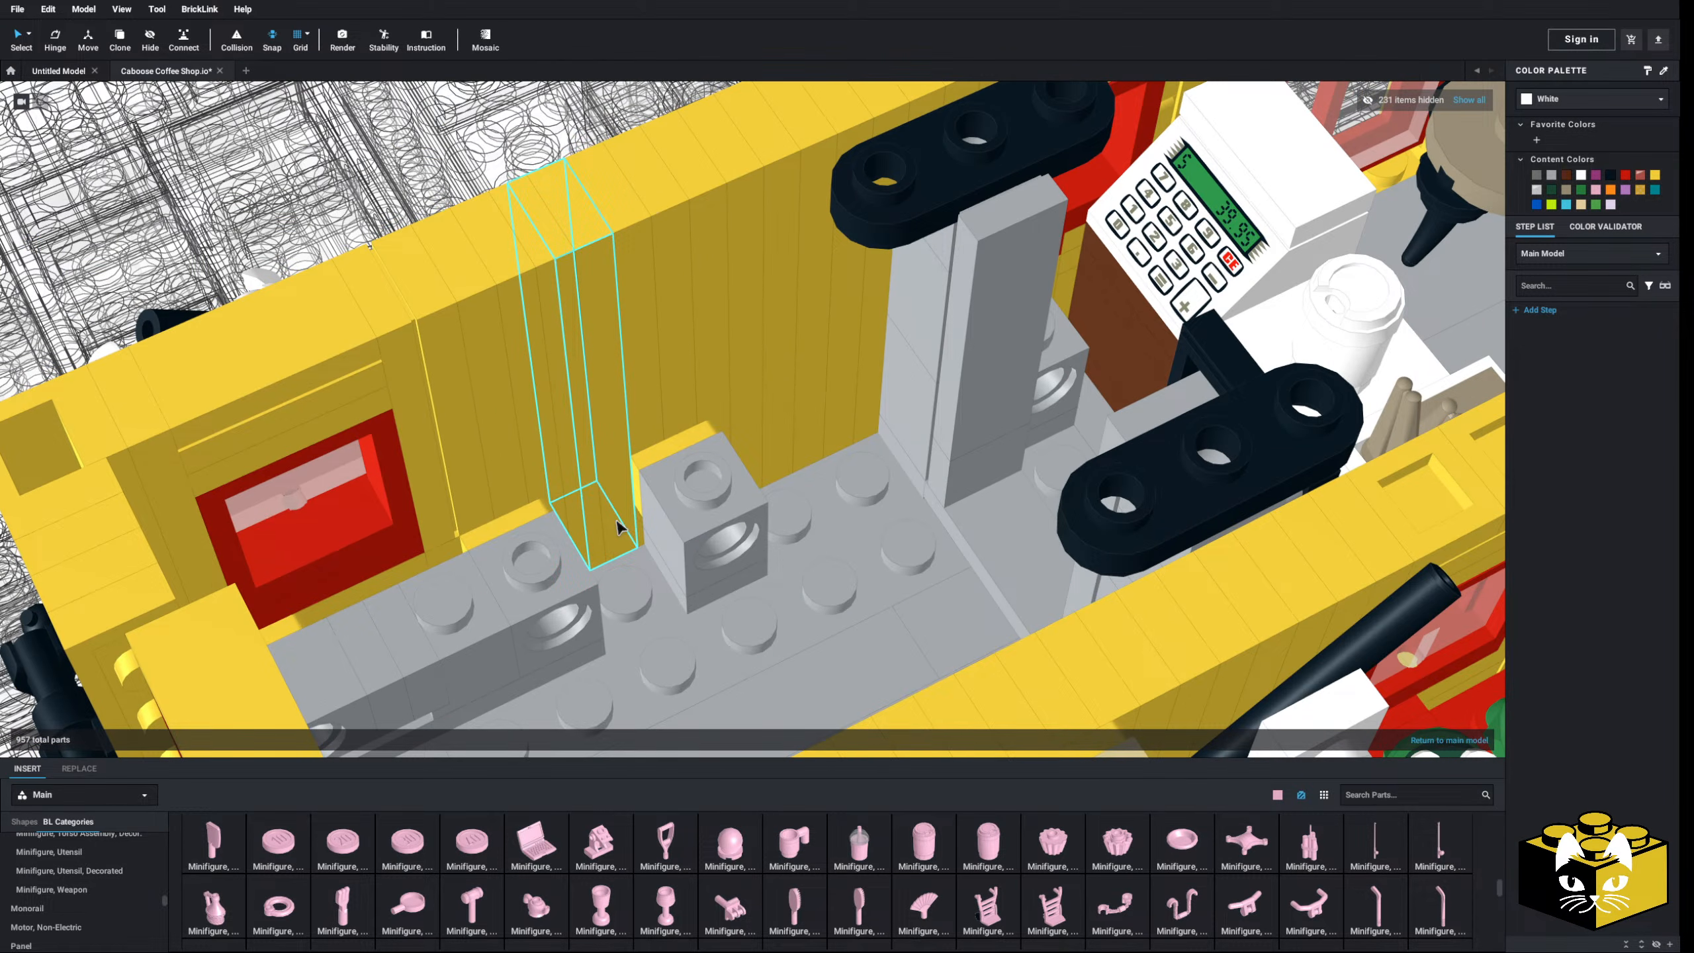
right_click_drag(868, 397, 846, 394)
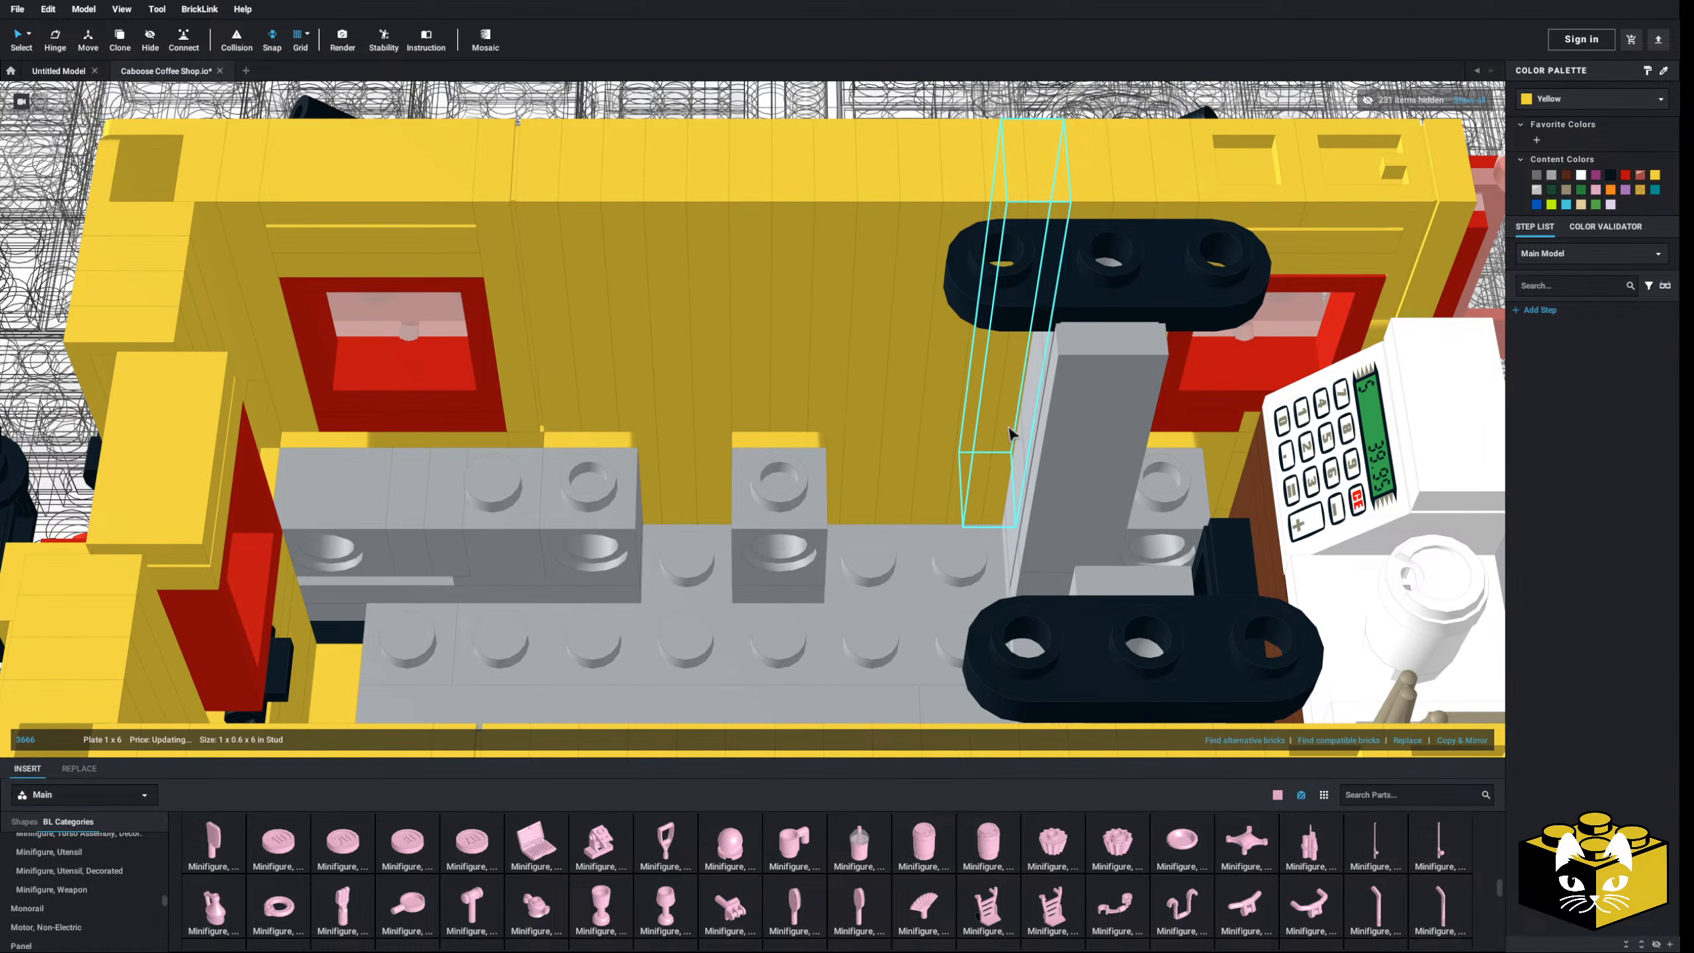
right_click_drag(1009, 433, 927, 454)
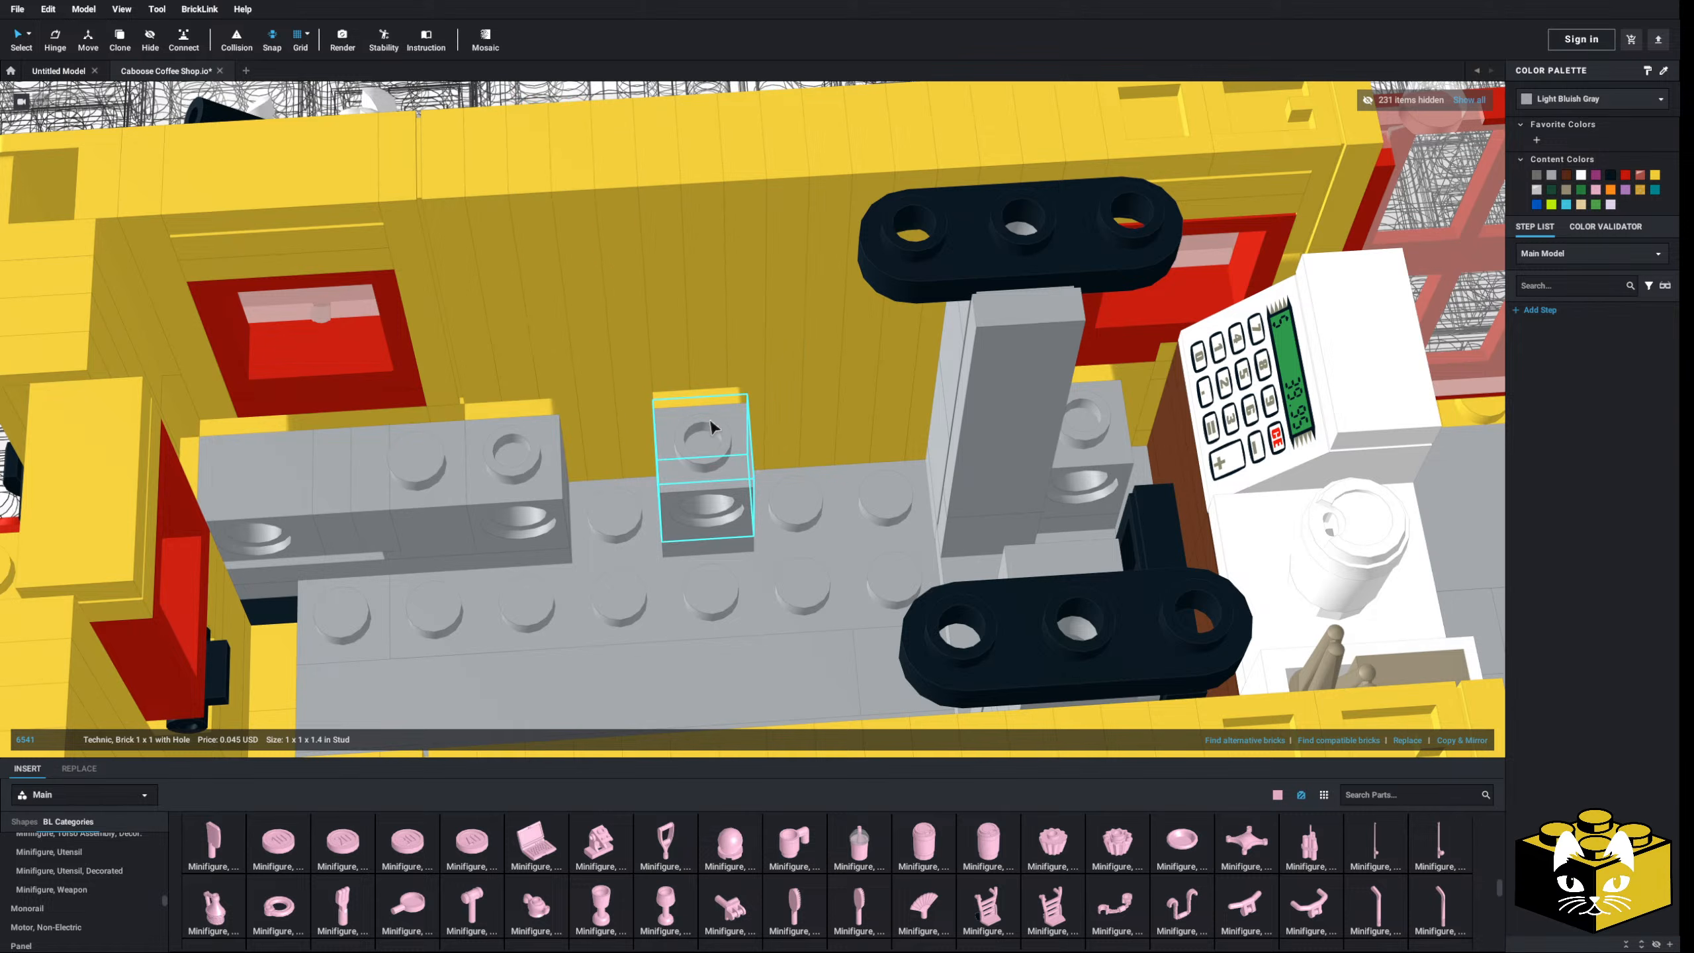
left_click_drag(697, 400, 834, 534)
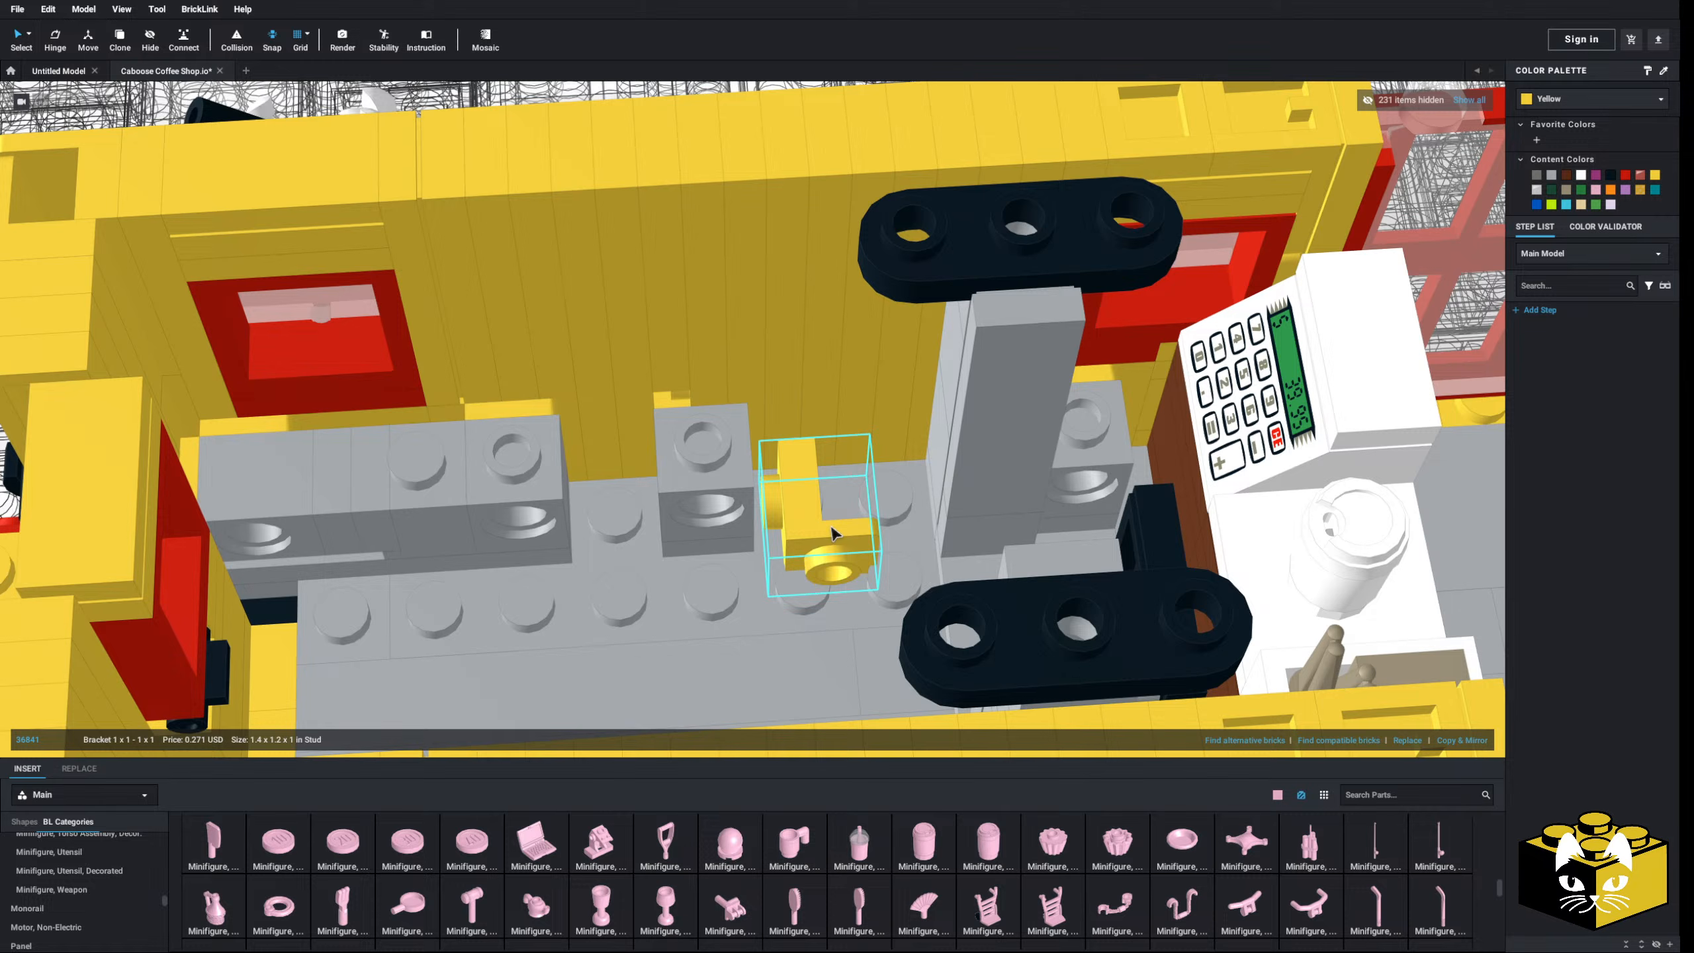
key("Delete")
- Shift the two grey parts one stud left
left_click_drag(679, 511, 633, 510)
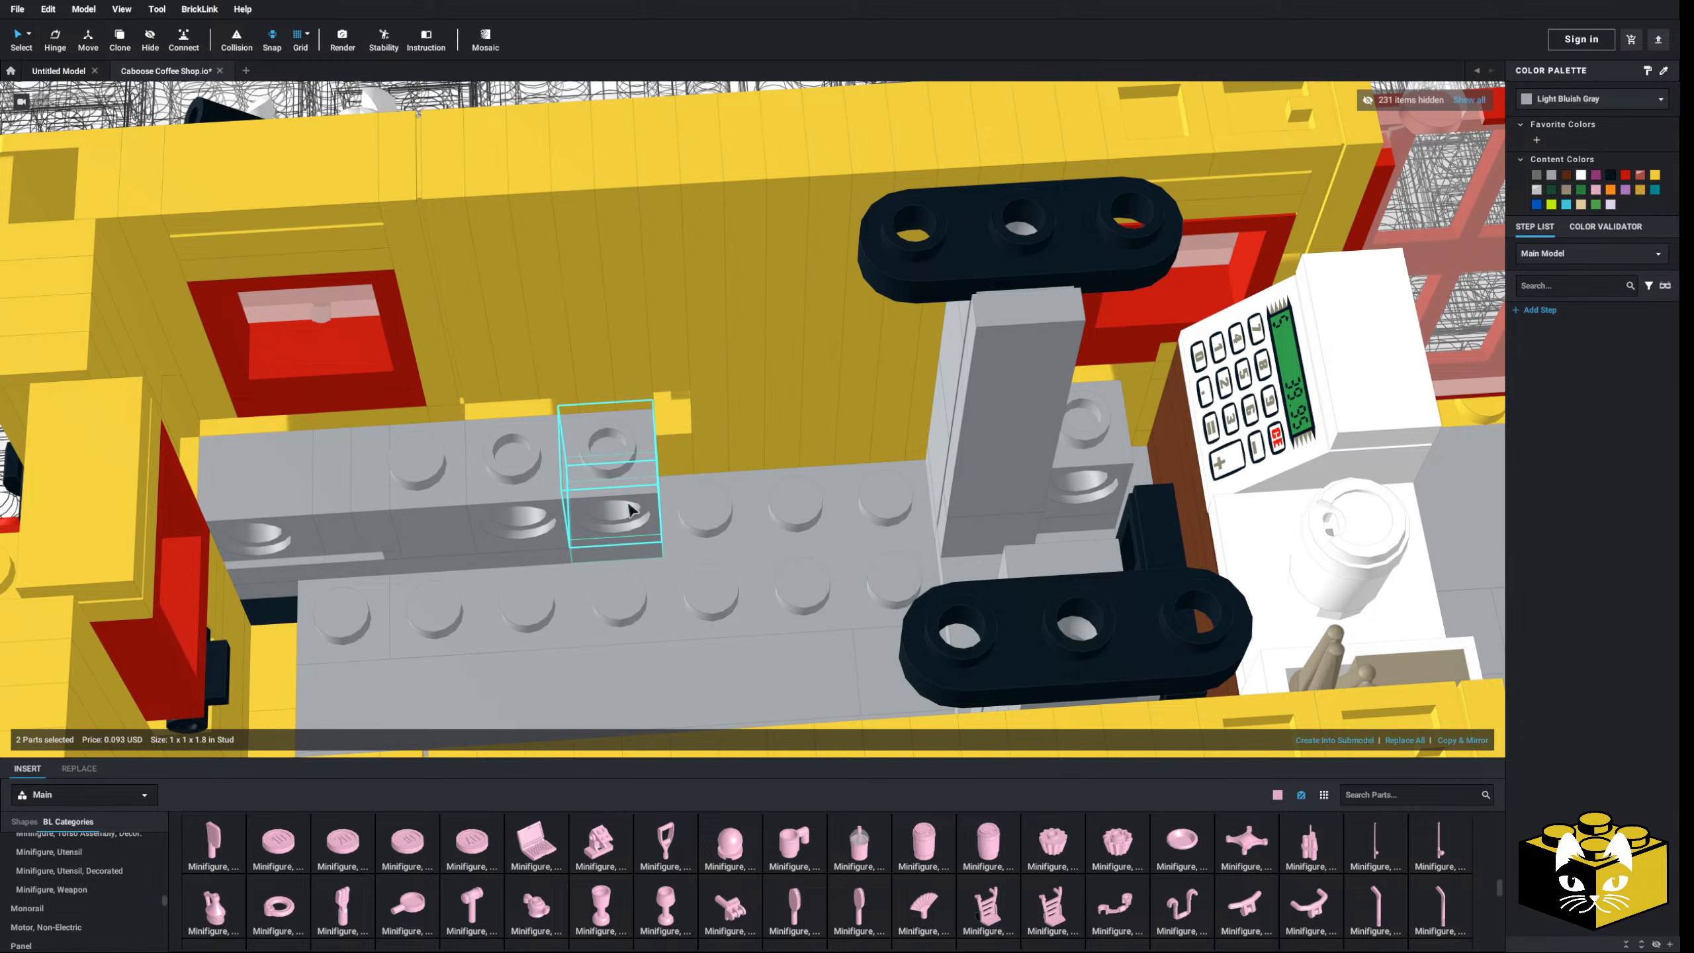
middle_click_drag(633, 510, 658, 519)
right_click_drag(658, 518, 679, 522)
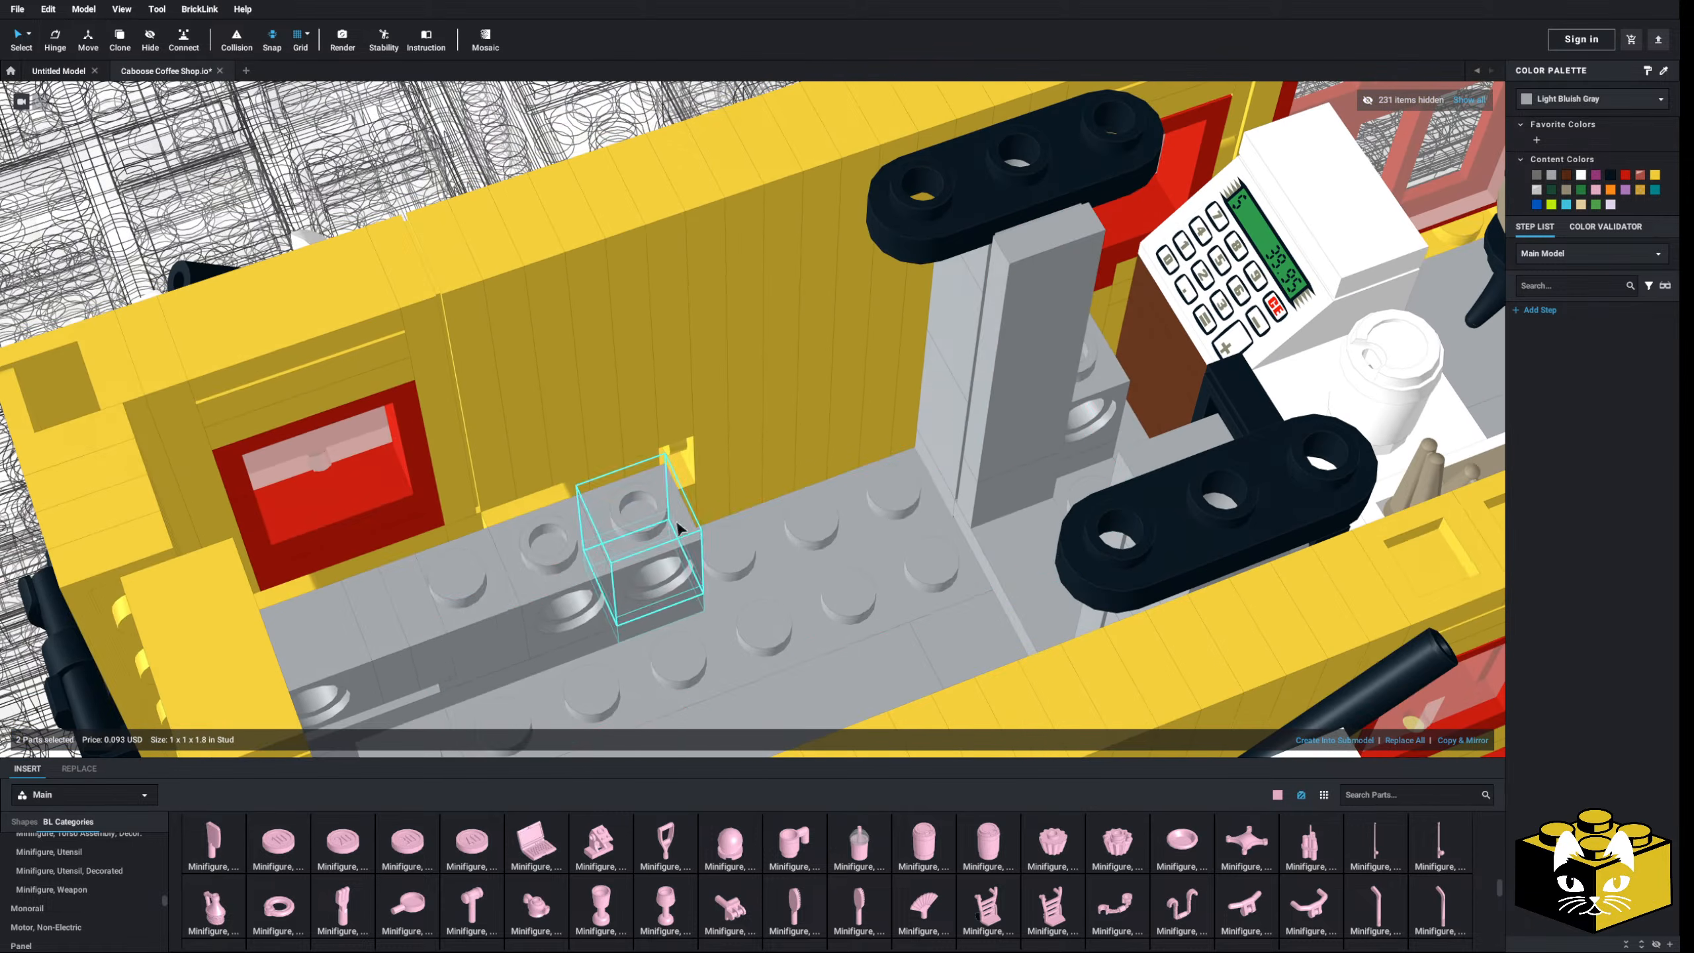
right_click_drag(865, 541, 860, 534)
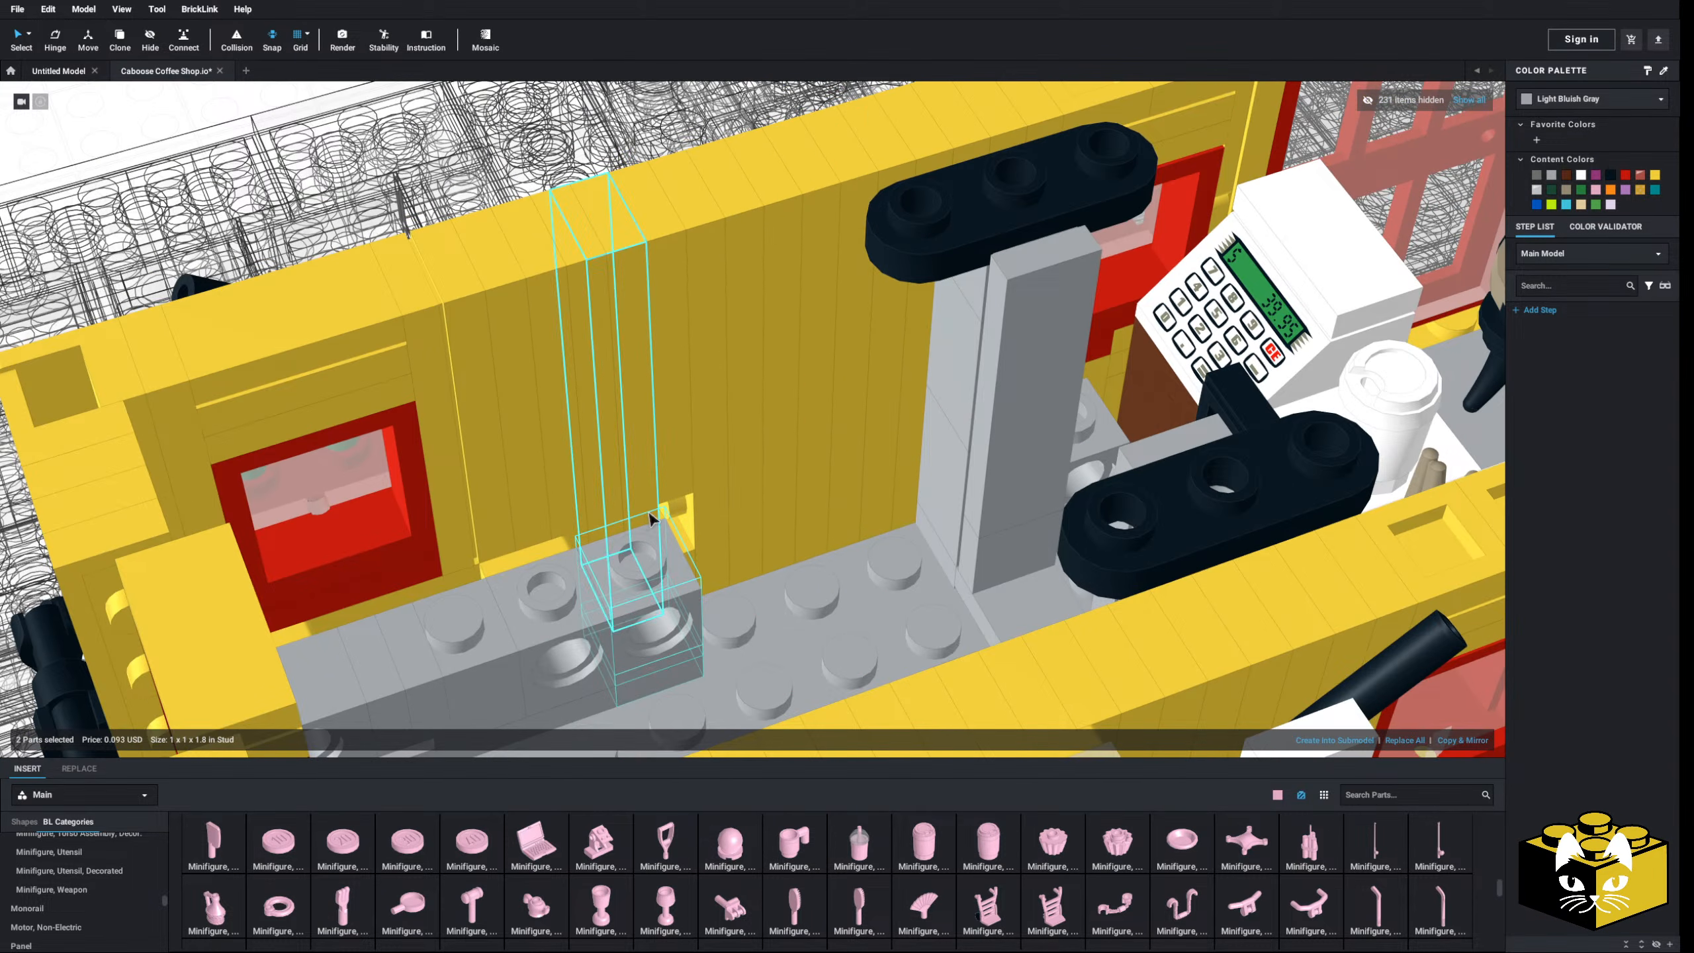
- Pull out the yellow 1 x 6 plate and set both yellow plates flush against the wall
left_click_drag(645, 513, 896, 599)
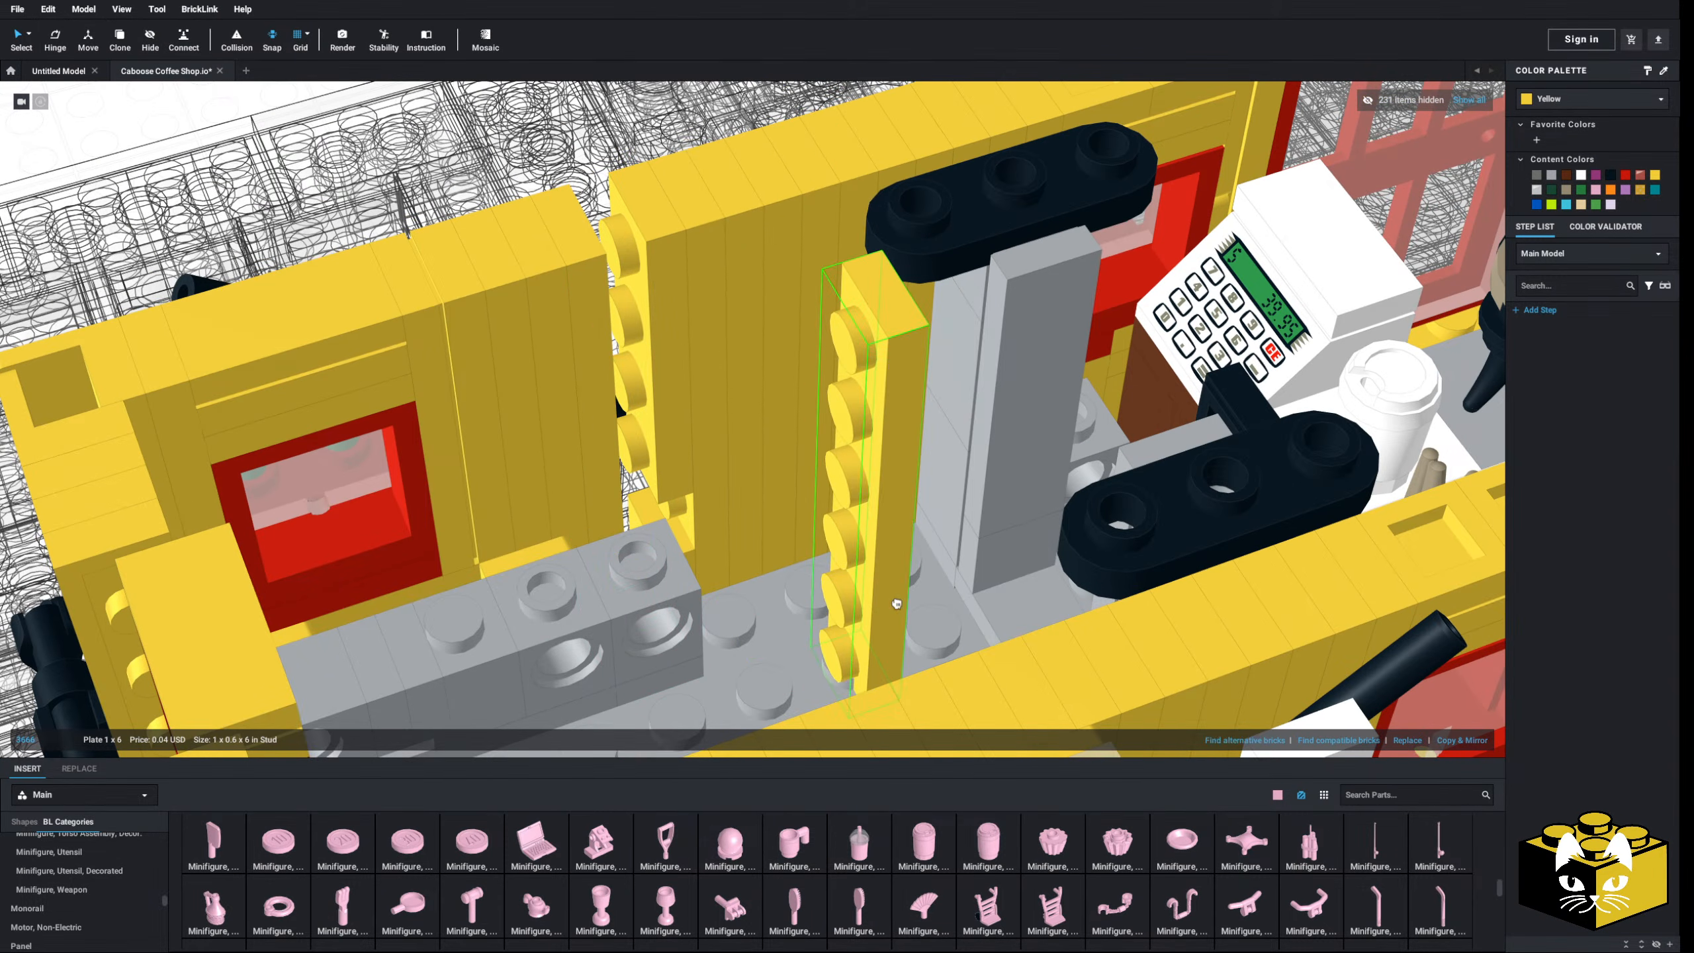
left_click(687, 553)
left_click(672, 479, "ctrl")
left_click_drag(672, 479, 606, 458)
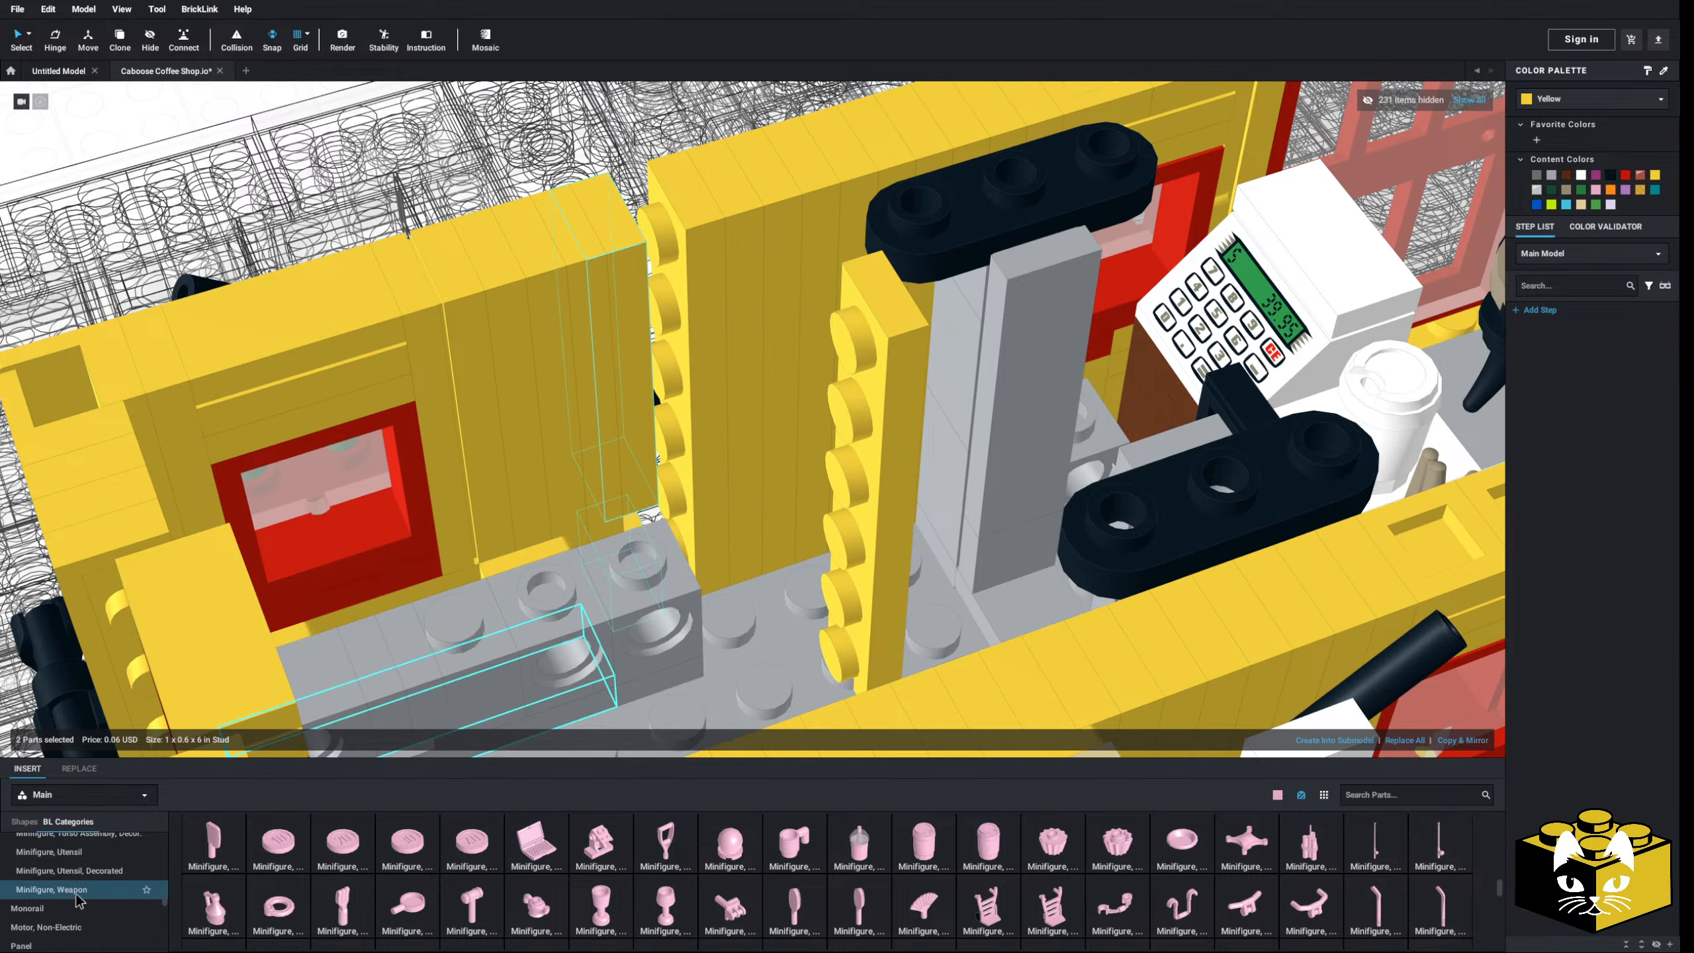
scroll(79, 897, "down", 3)
scroll(152, 921, "up", 5)
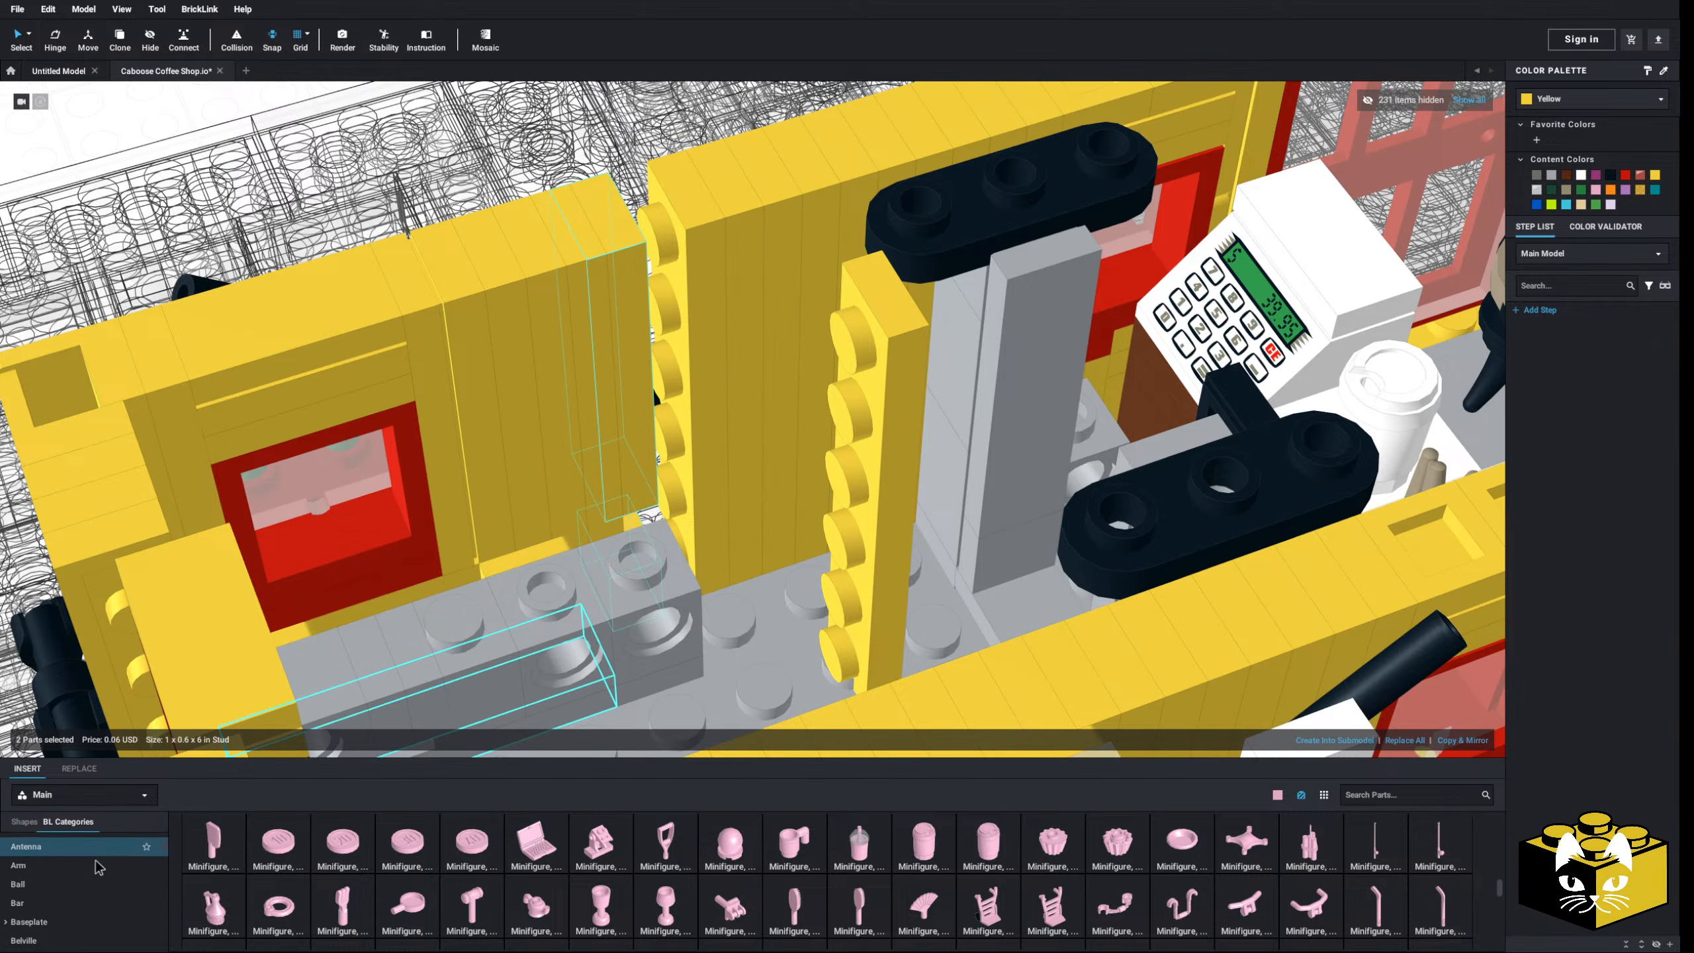
scroll(93, 881, "up", 3)
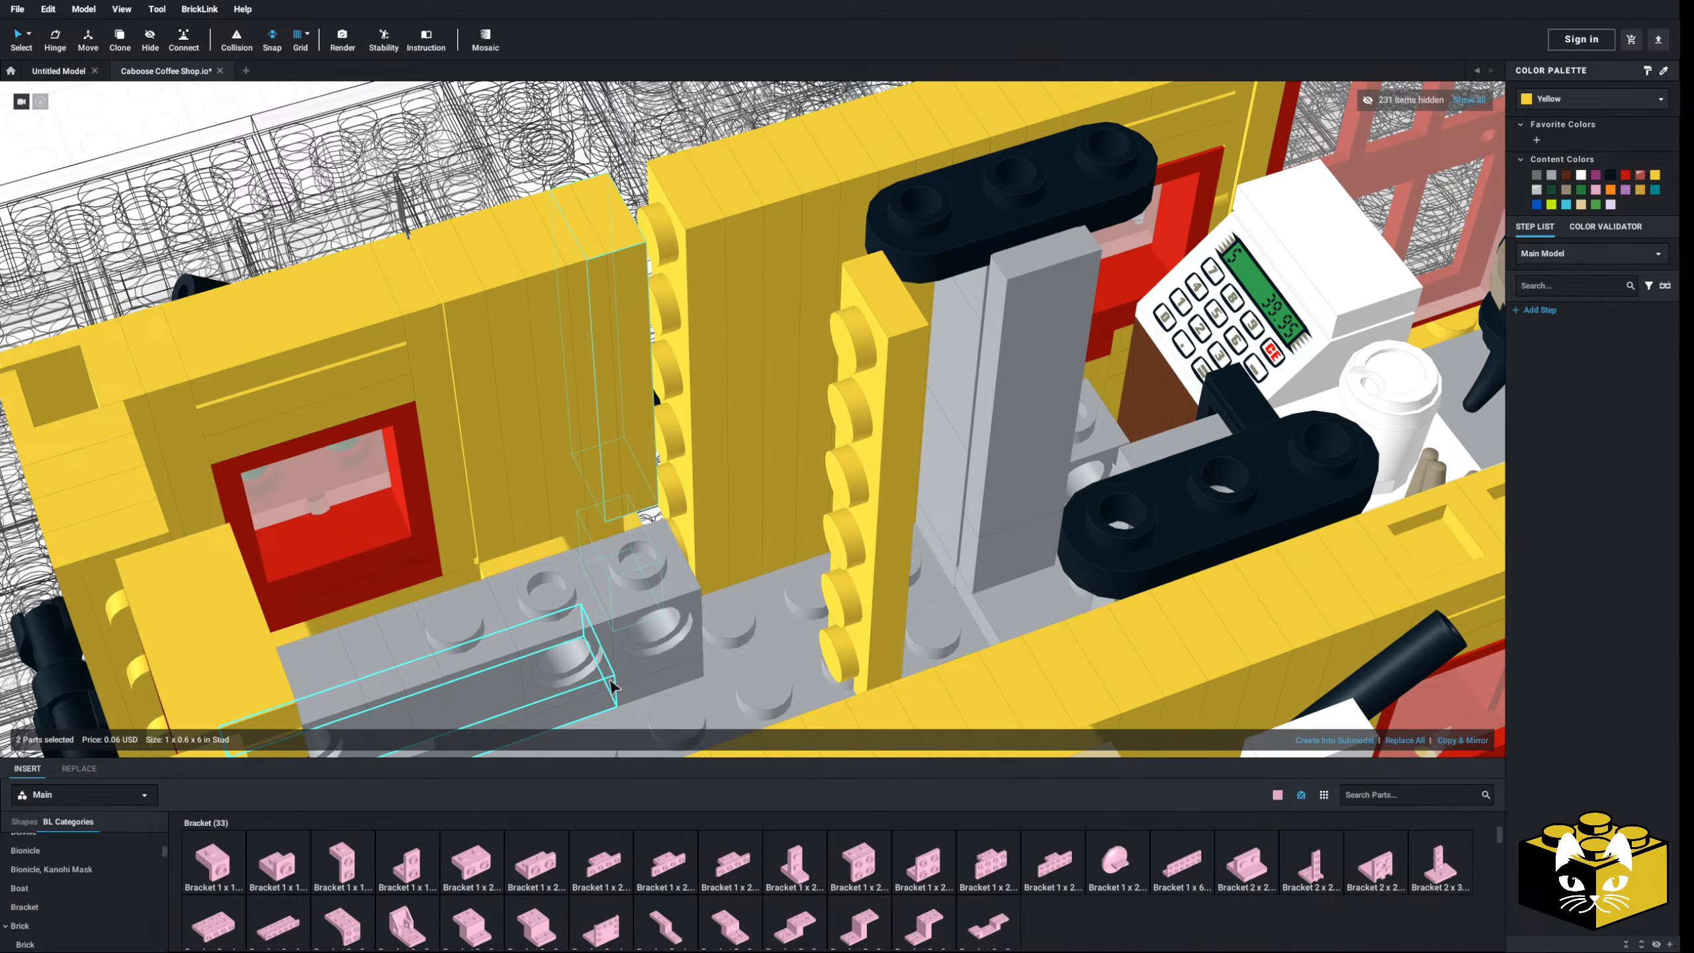
- Place a Bracket 1x1-1x1 Inverted on the grey brick and colour it Yellow
left_click(40, 906)
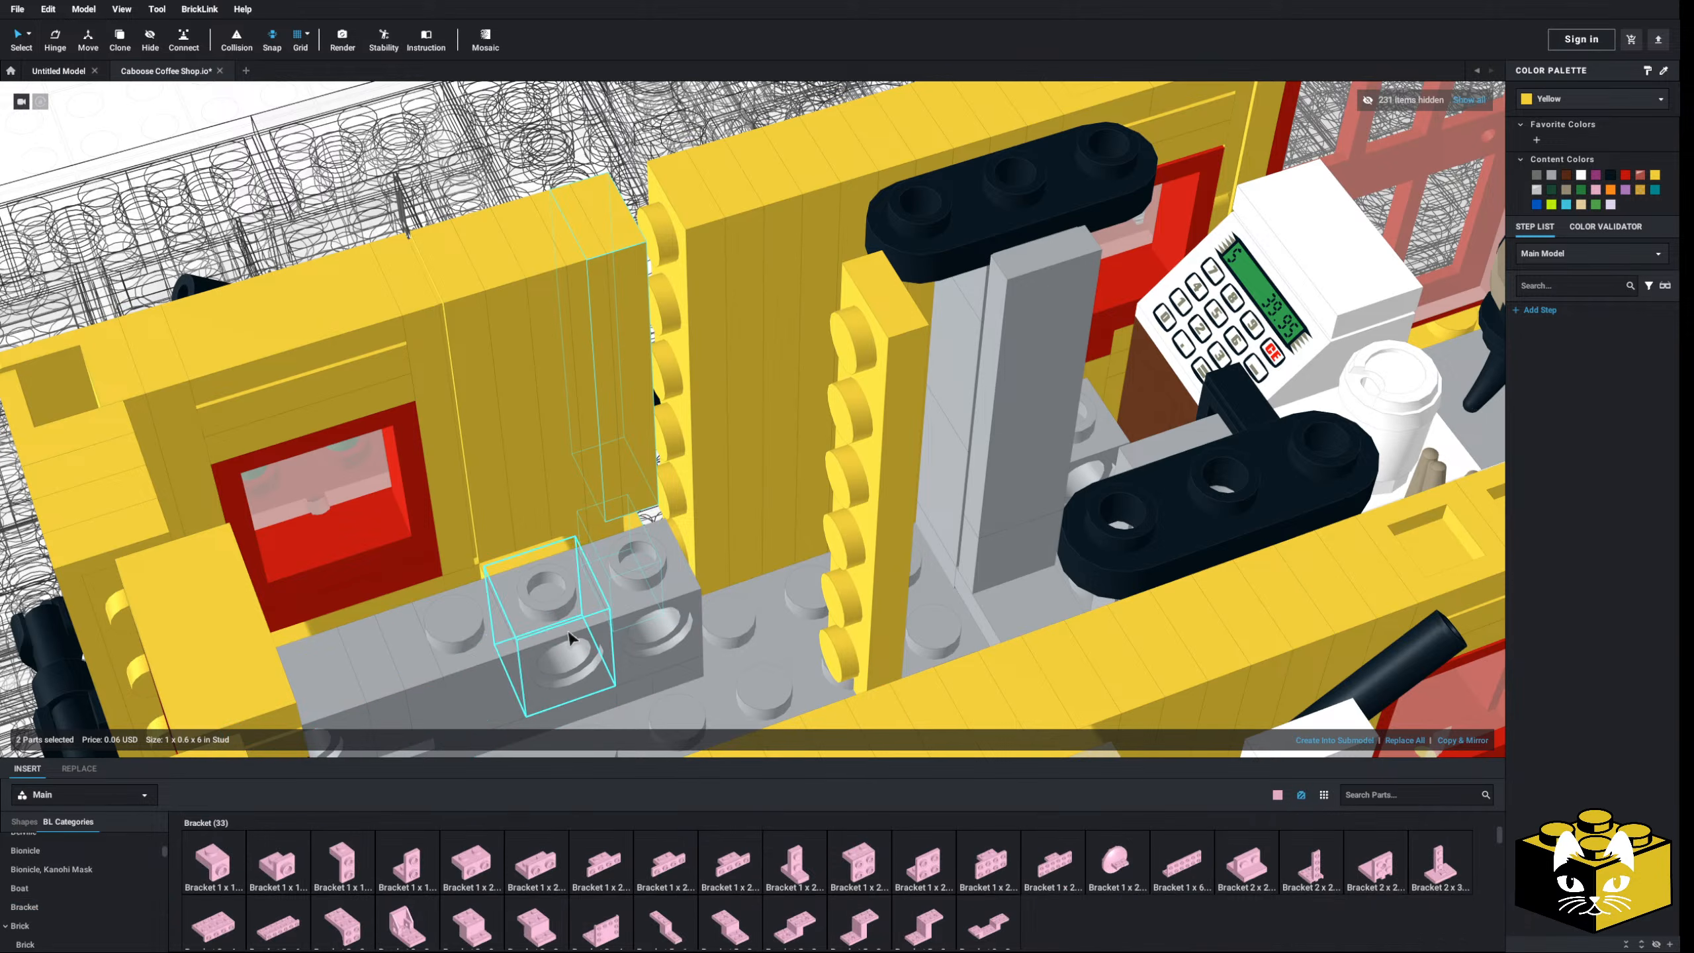
left_click(277, 865)
left_click(768, 591)
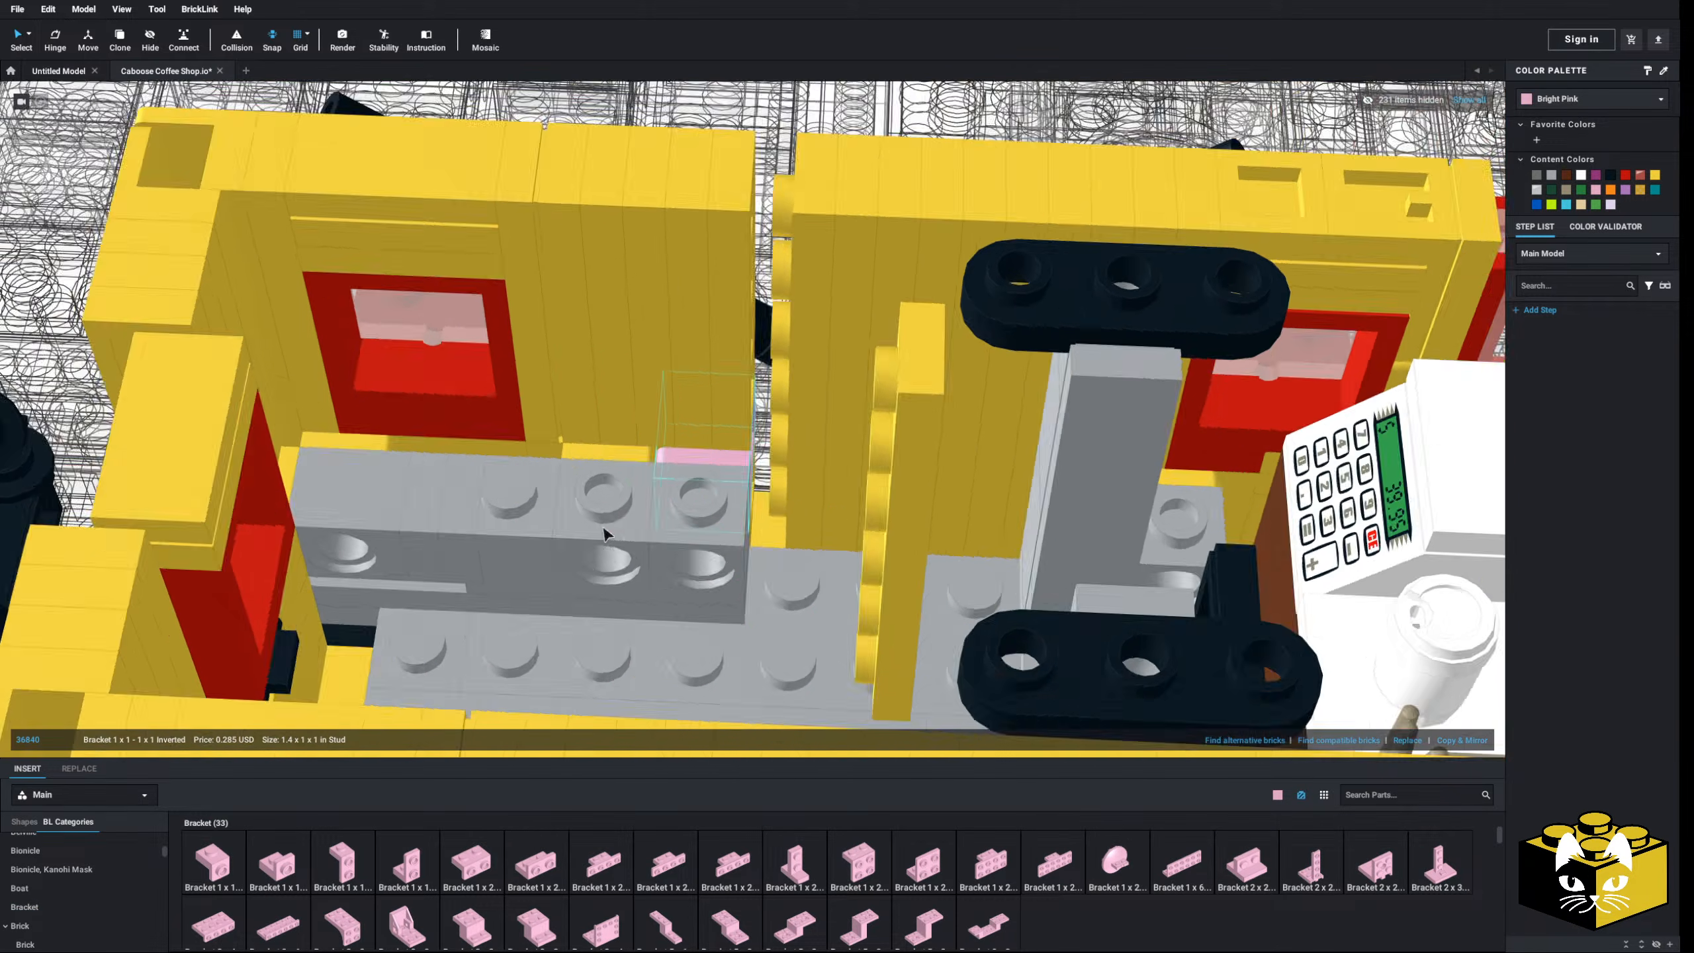
right_click_drag(605, 534, 1061, 396)
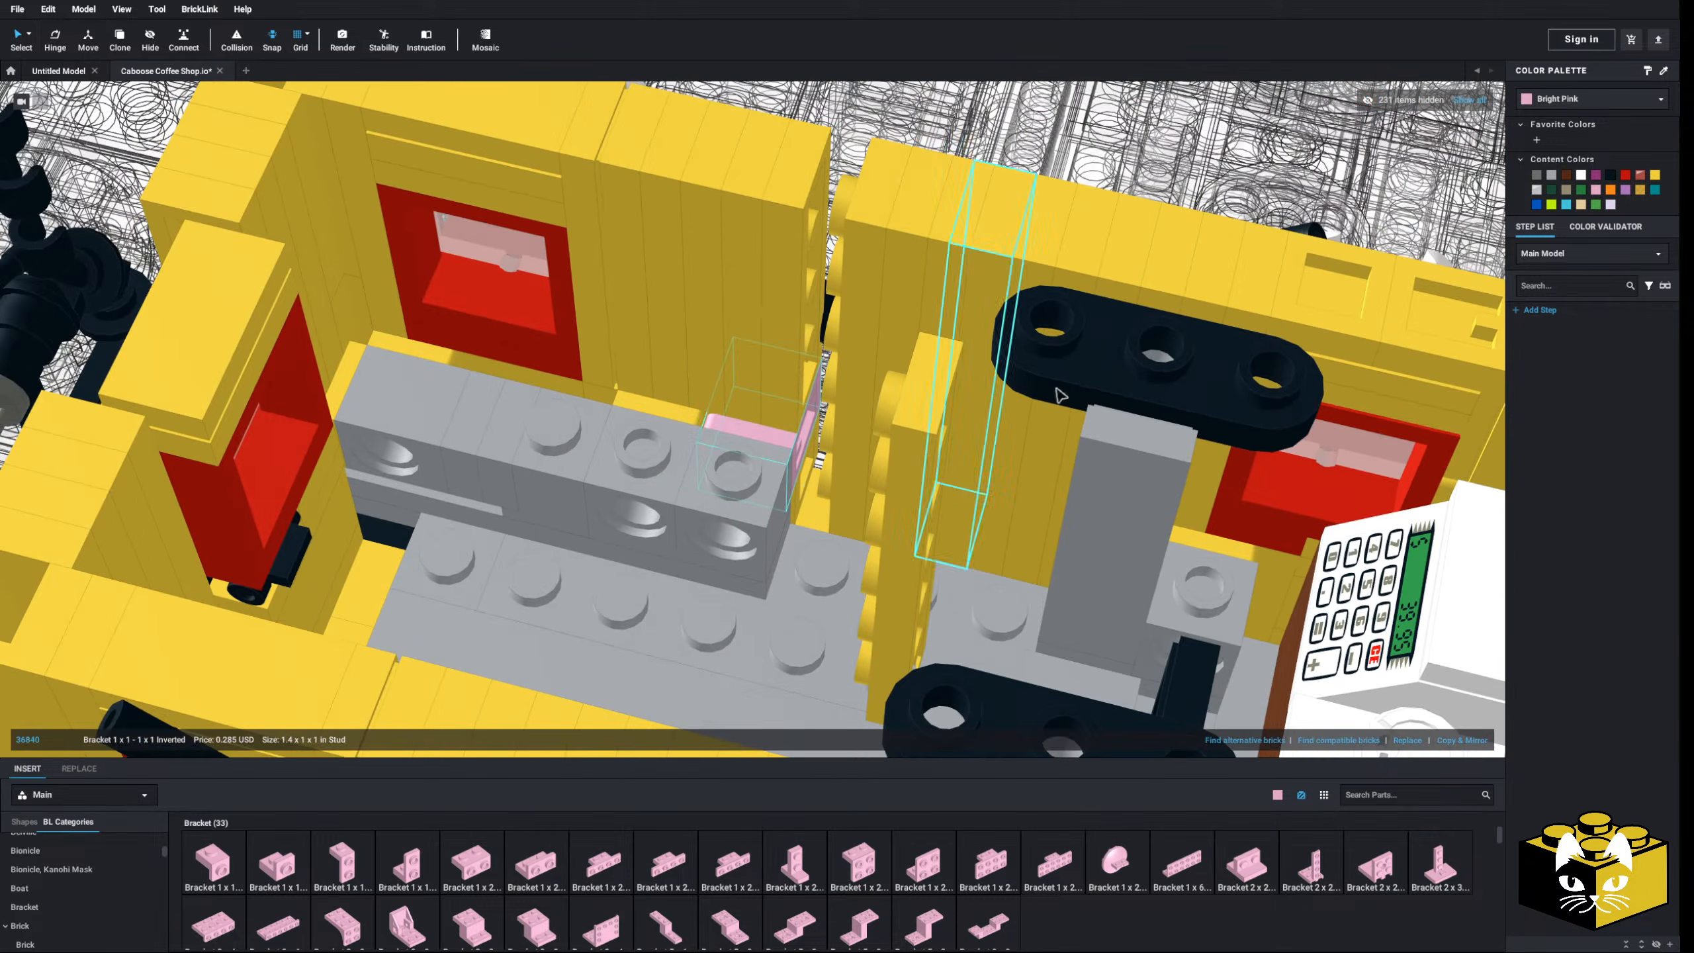
left_click(1656, 175)
right_click_drag(907, 494, 918, 490)
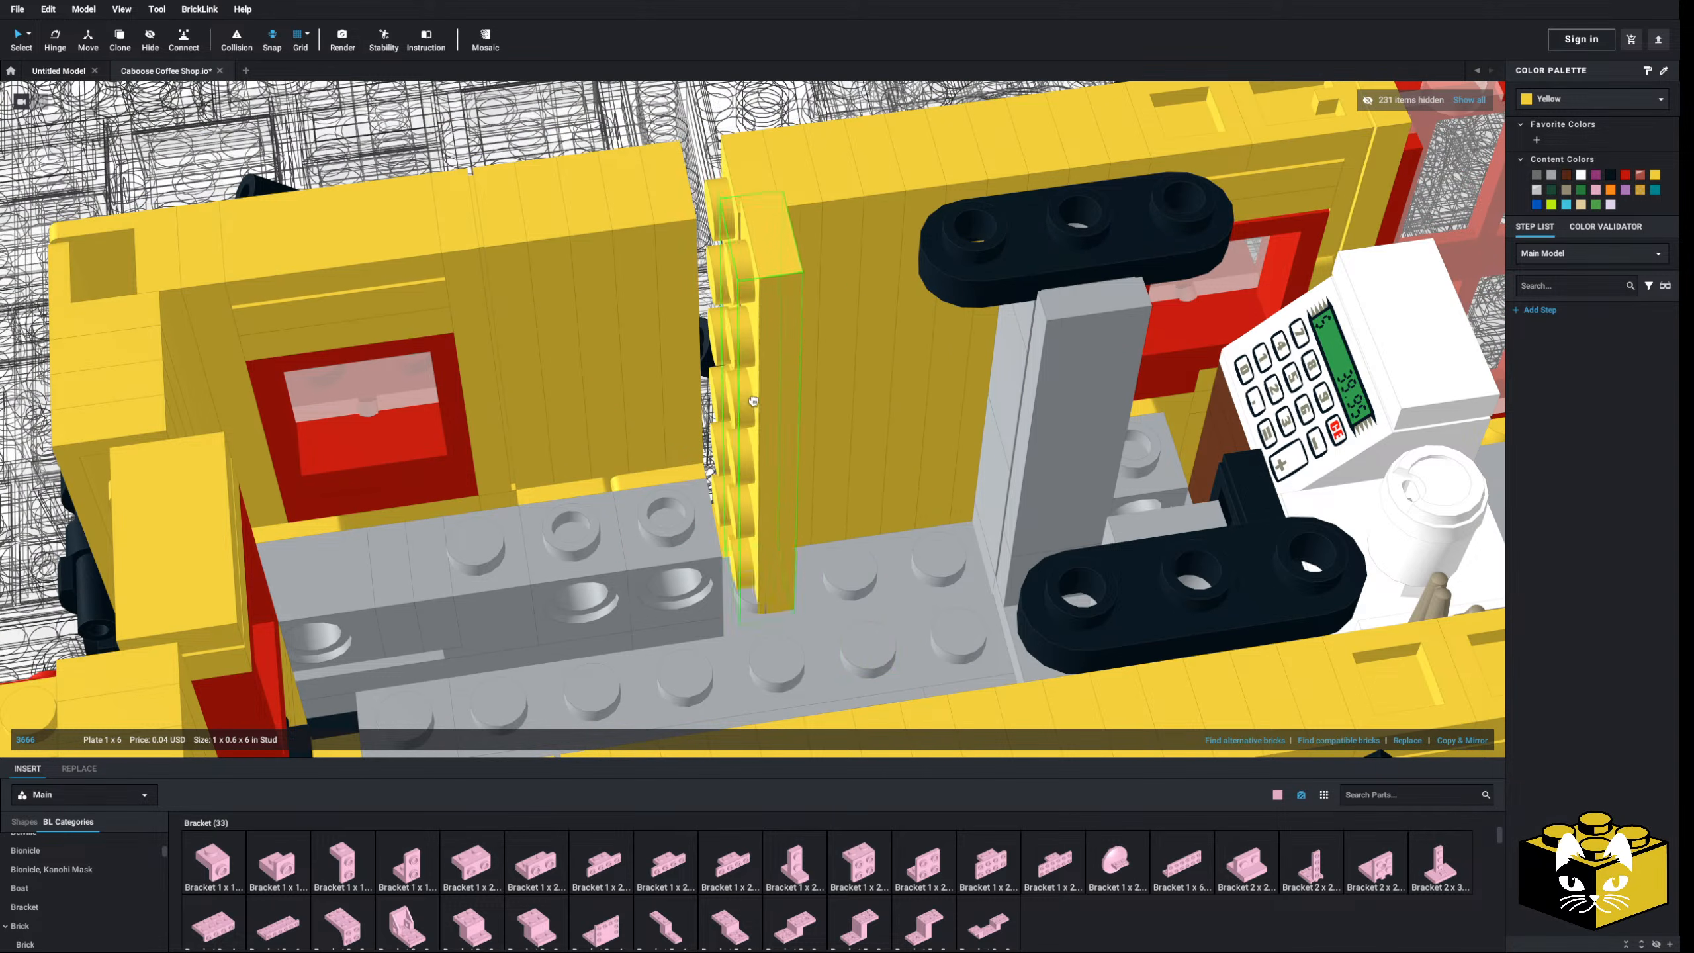
right_click_drag(710, 367, 673, 477)
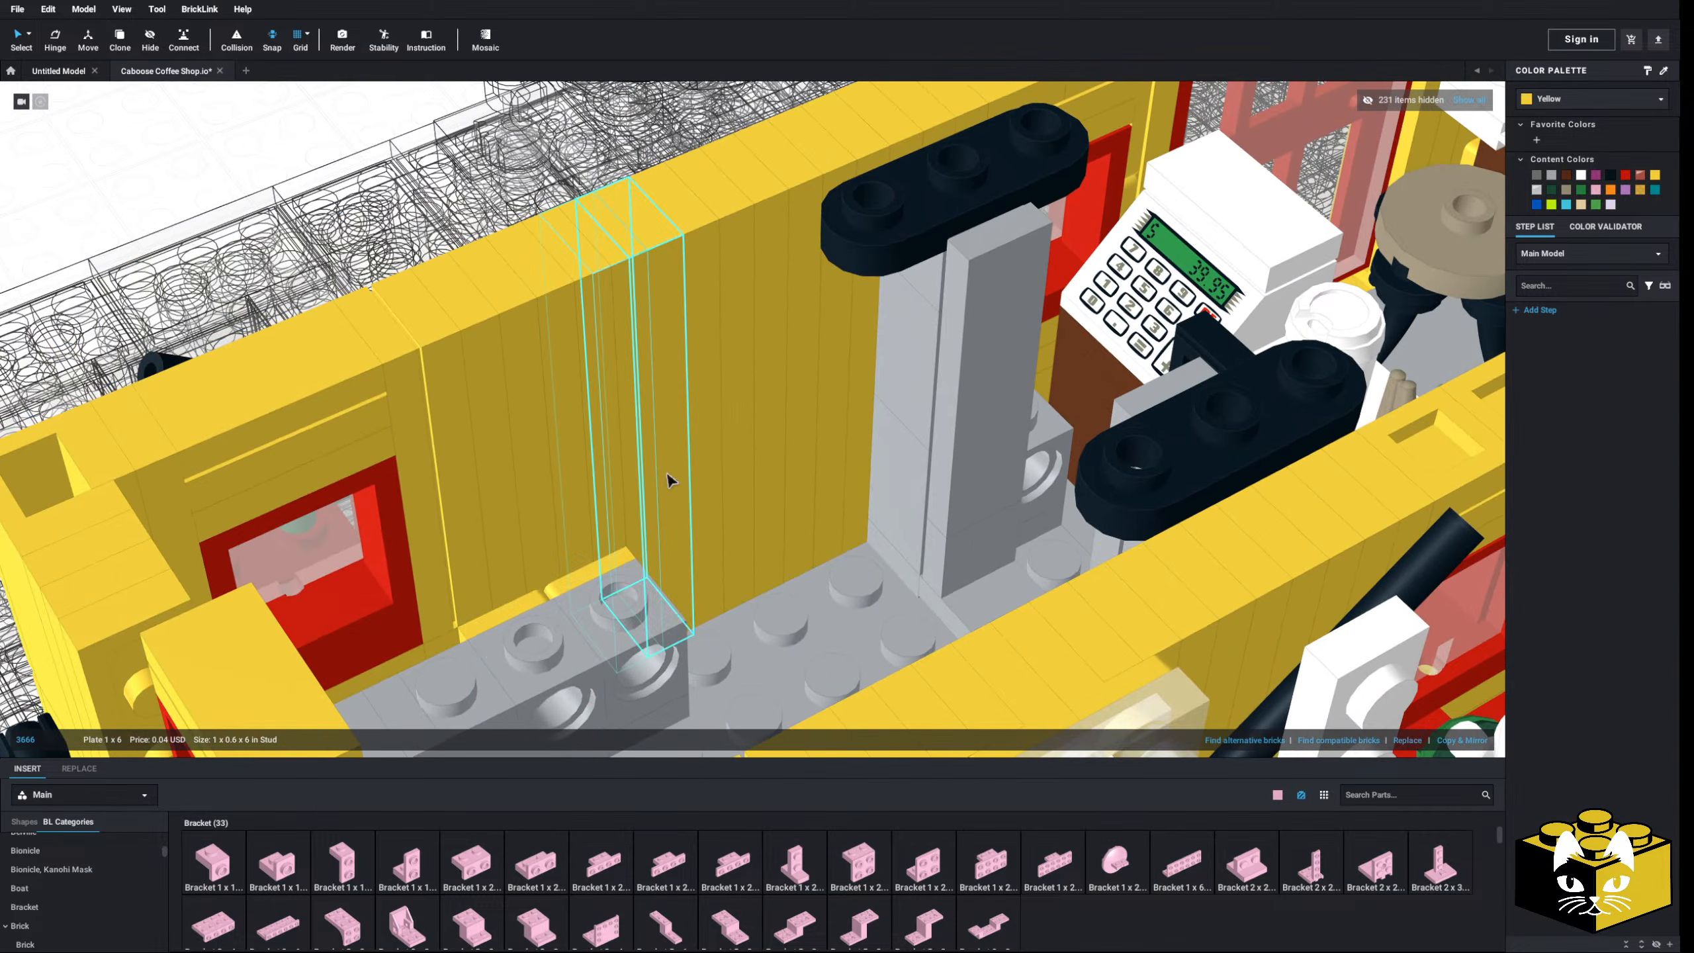
- Combine the selected grey parts into one and view the opposite wall
right_click(559, 661)
left_click(603, 767)
right_click_drag(607, 670, 579, 575)
scroll(705, 539, "down", 4)
scroll(667, 577, "up", 3)
middle_click_drag(767, 534, 639, 594)
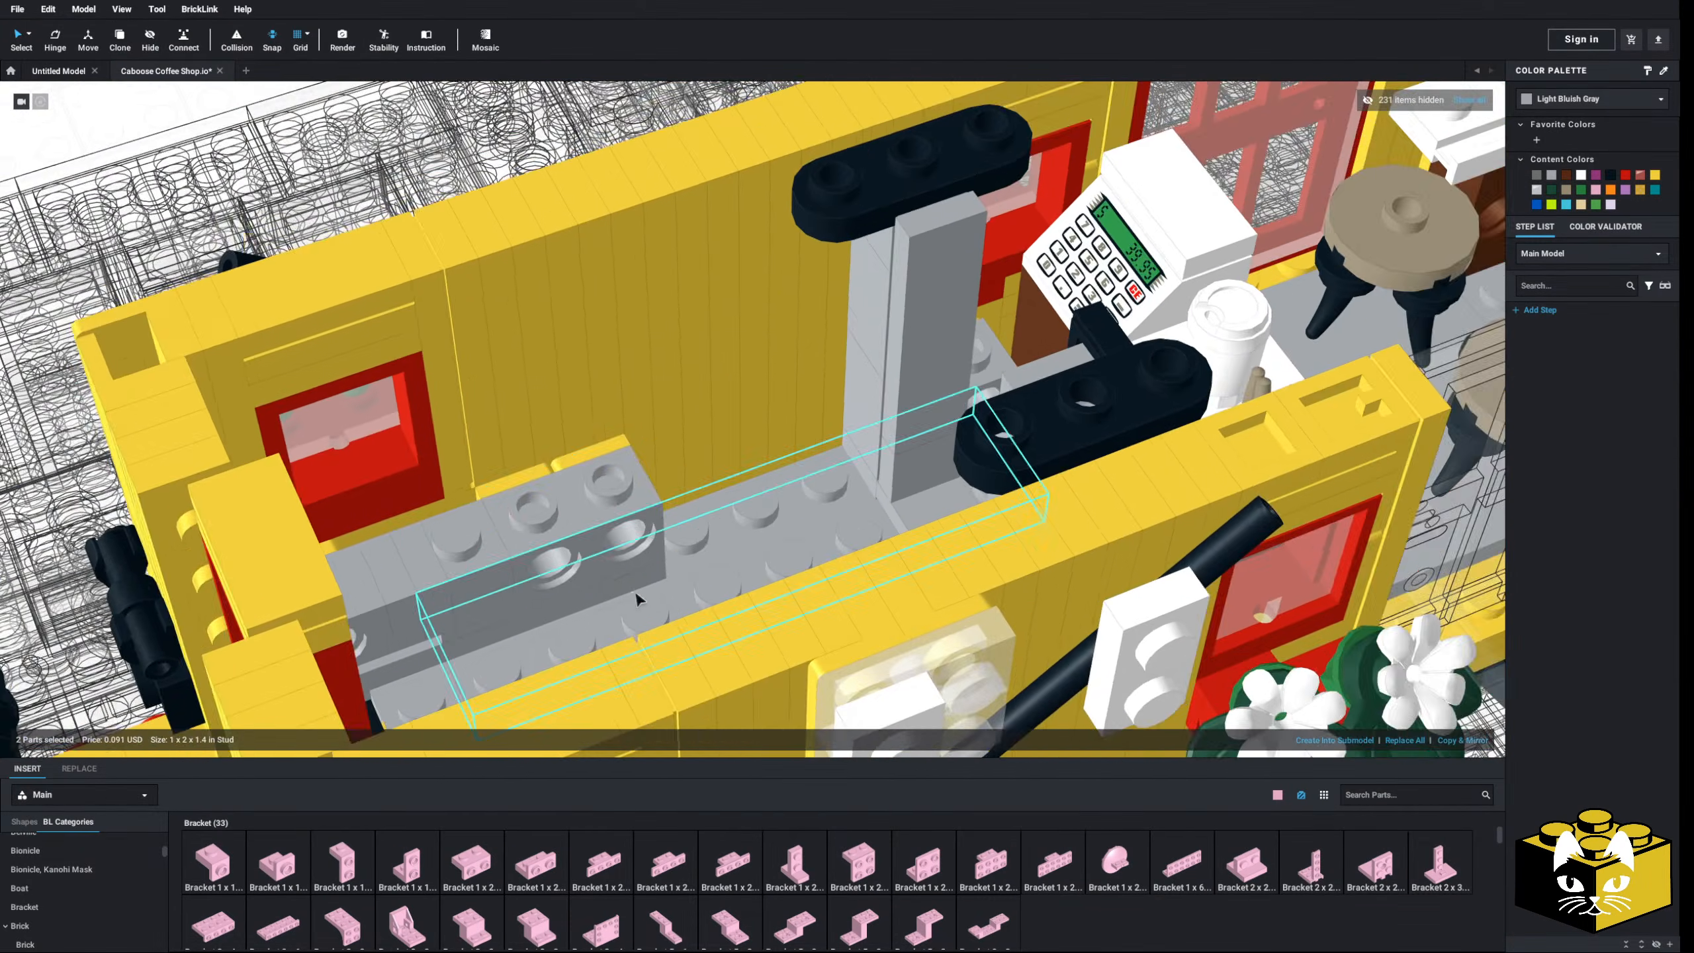
scroll(740, 527, "up", 3)
scroll(149, 892, "up", 5)
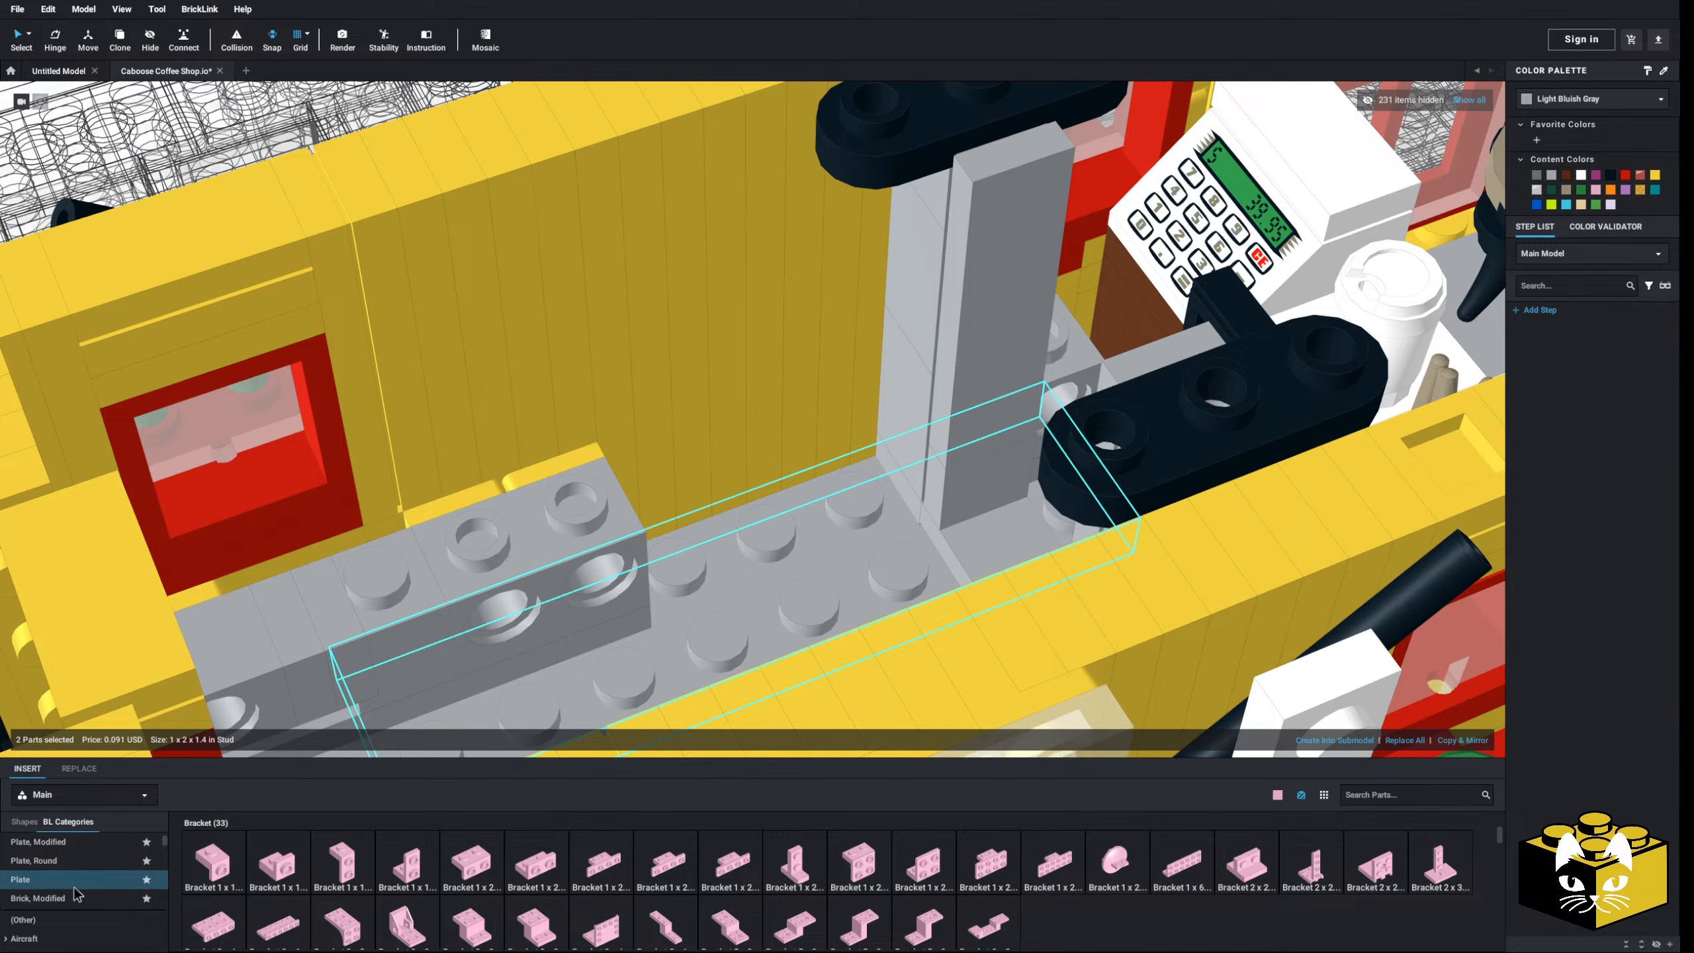
- Place a pink 1 x 3 plate on the grey plate along the counter wall
left_click(77, 883)
key("Escape")
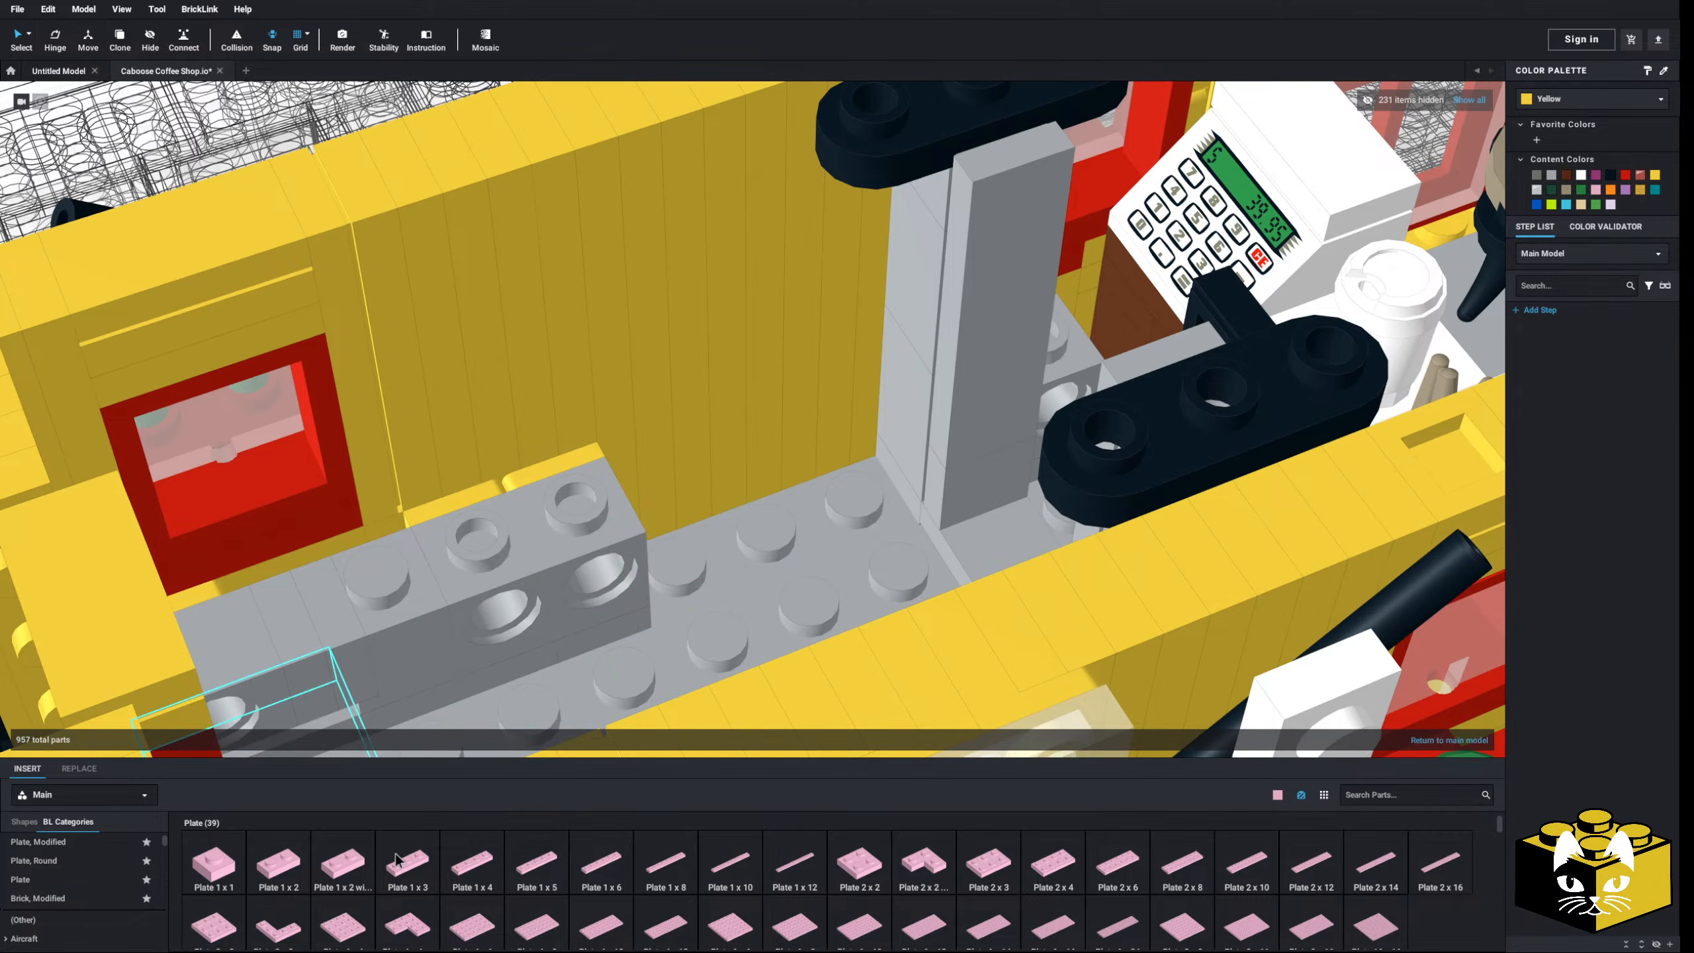
left_click(397, 853)
left_click(788, 502)
left_click(788, 508)
- Scroll through the BL Categories list toward the Door parts
scroll(789, 508, "down", 3)
scroll(487, 681, "up", 3)
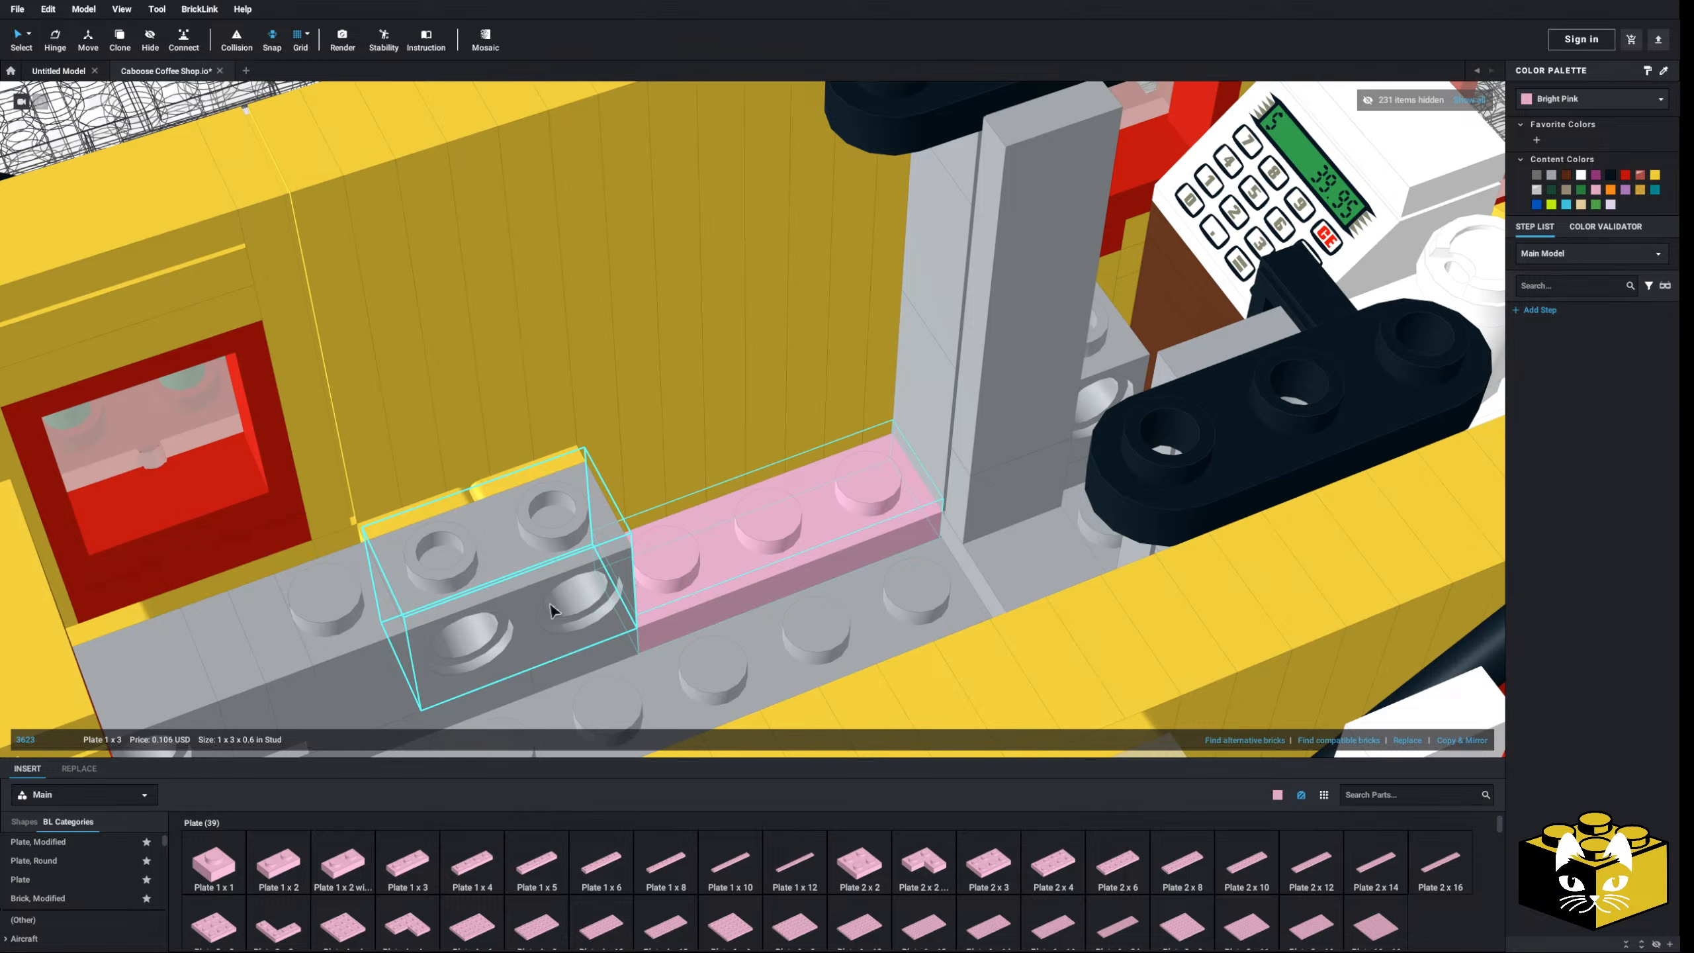
scroll(80, 895, "down", 5)
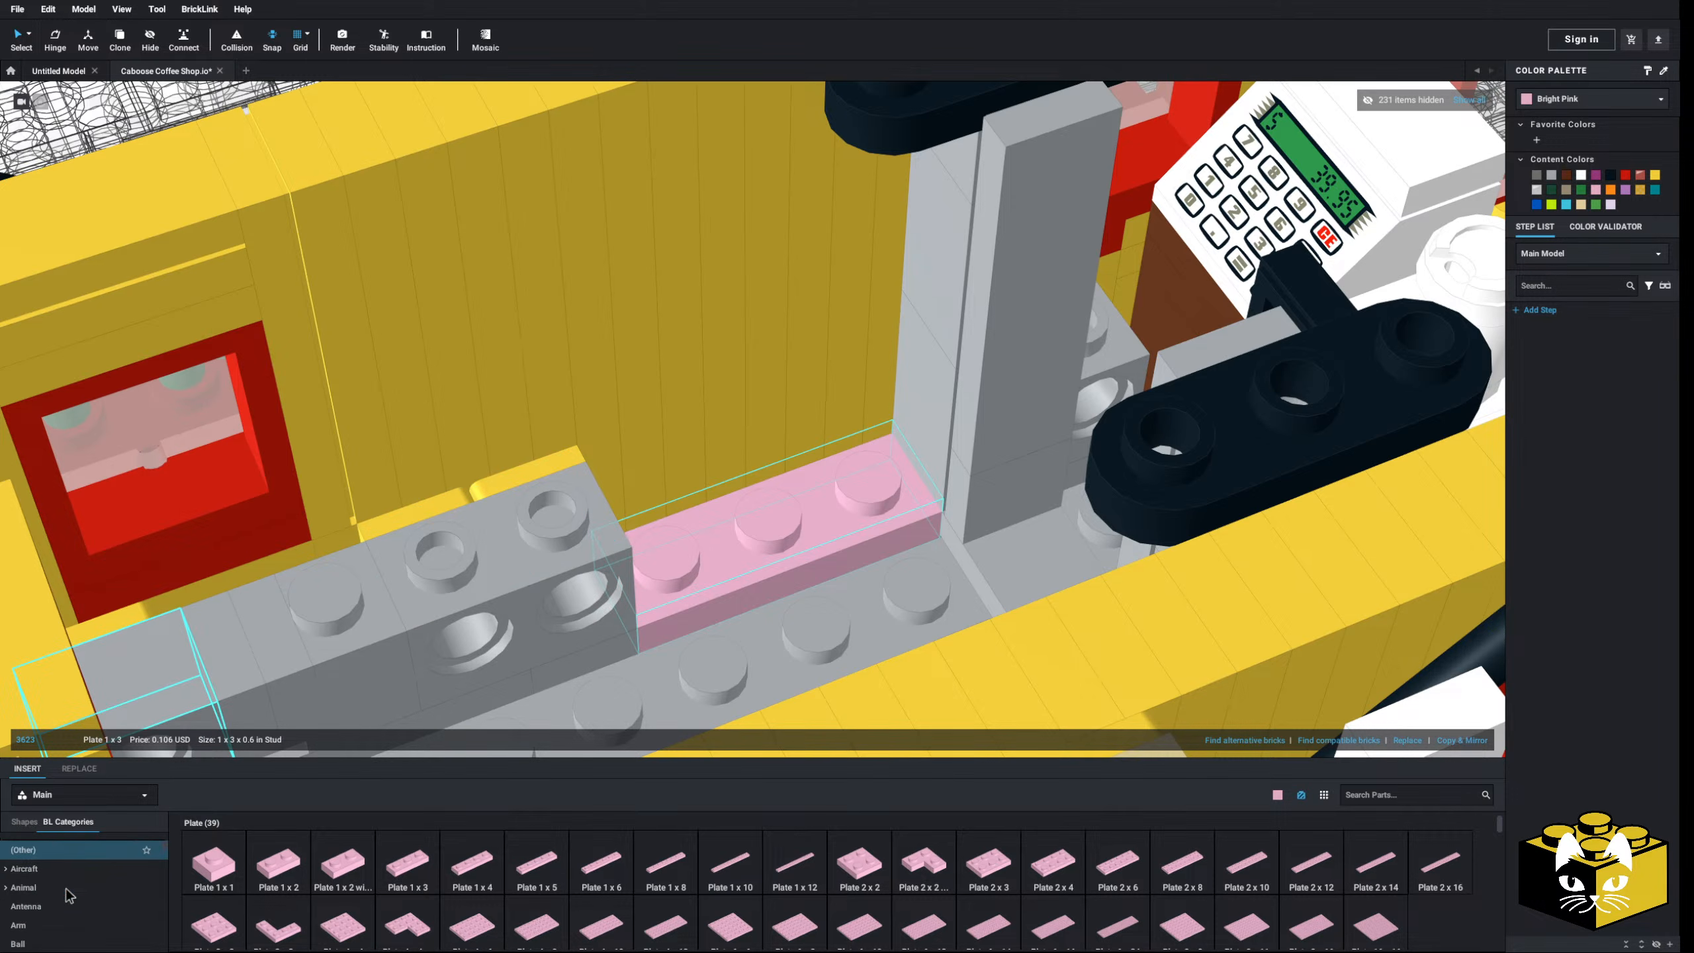
scroll(92, 892, "down", 3)
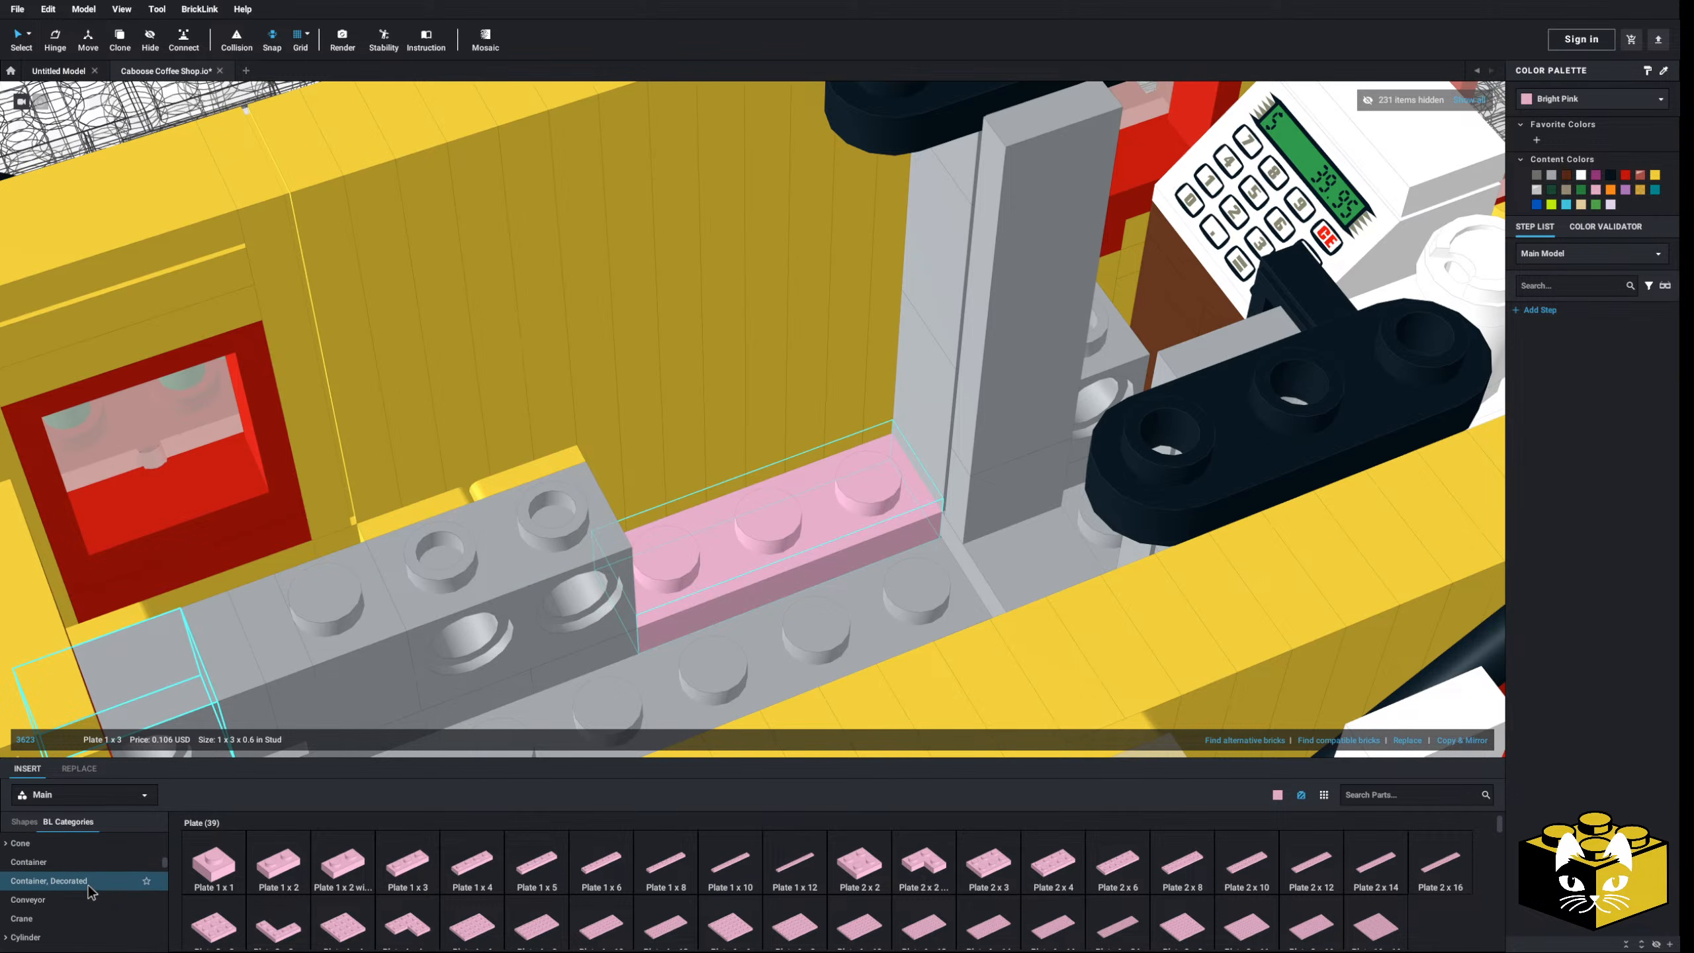
scroll(92, 894, "down", 3)
scroll(89, 893, "down", 3)
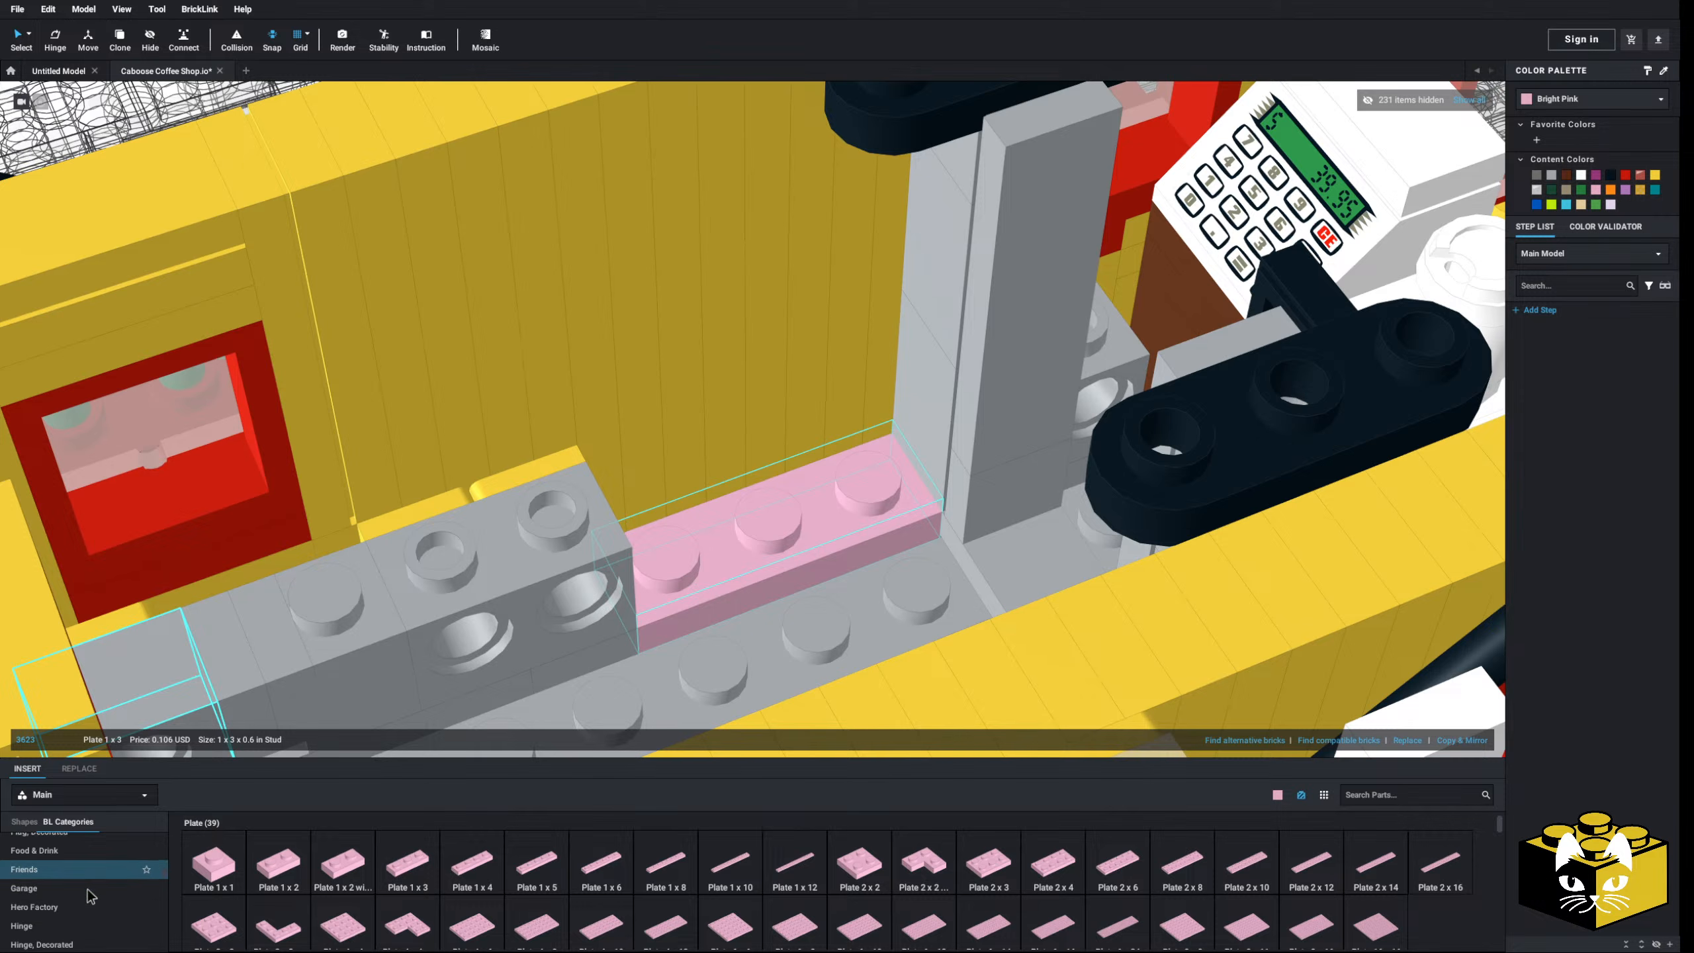
scroll(690, 551, "down", 6)
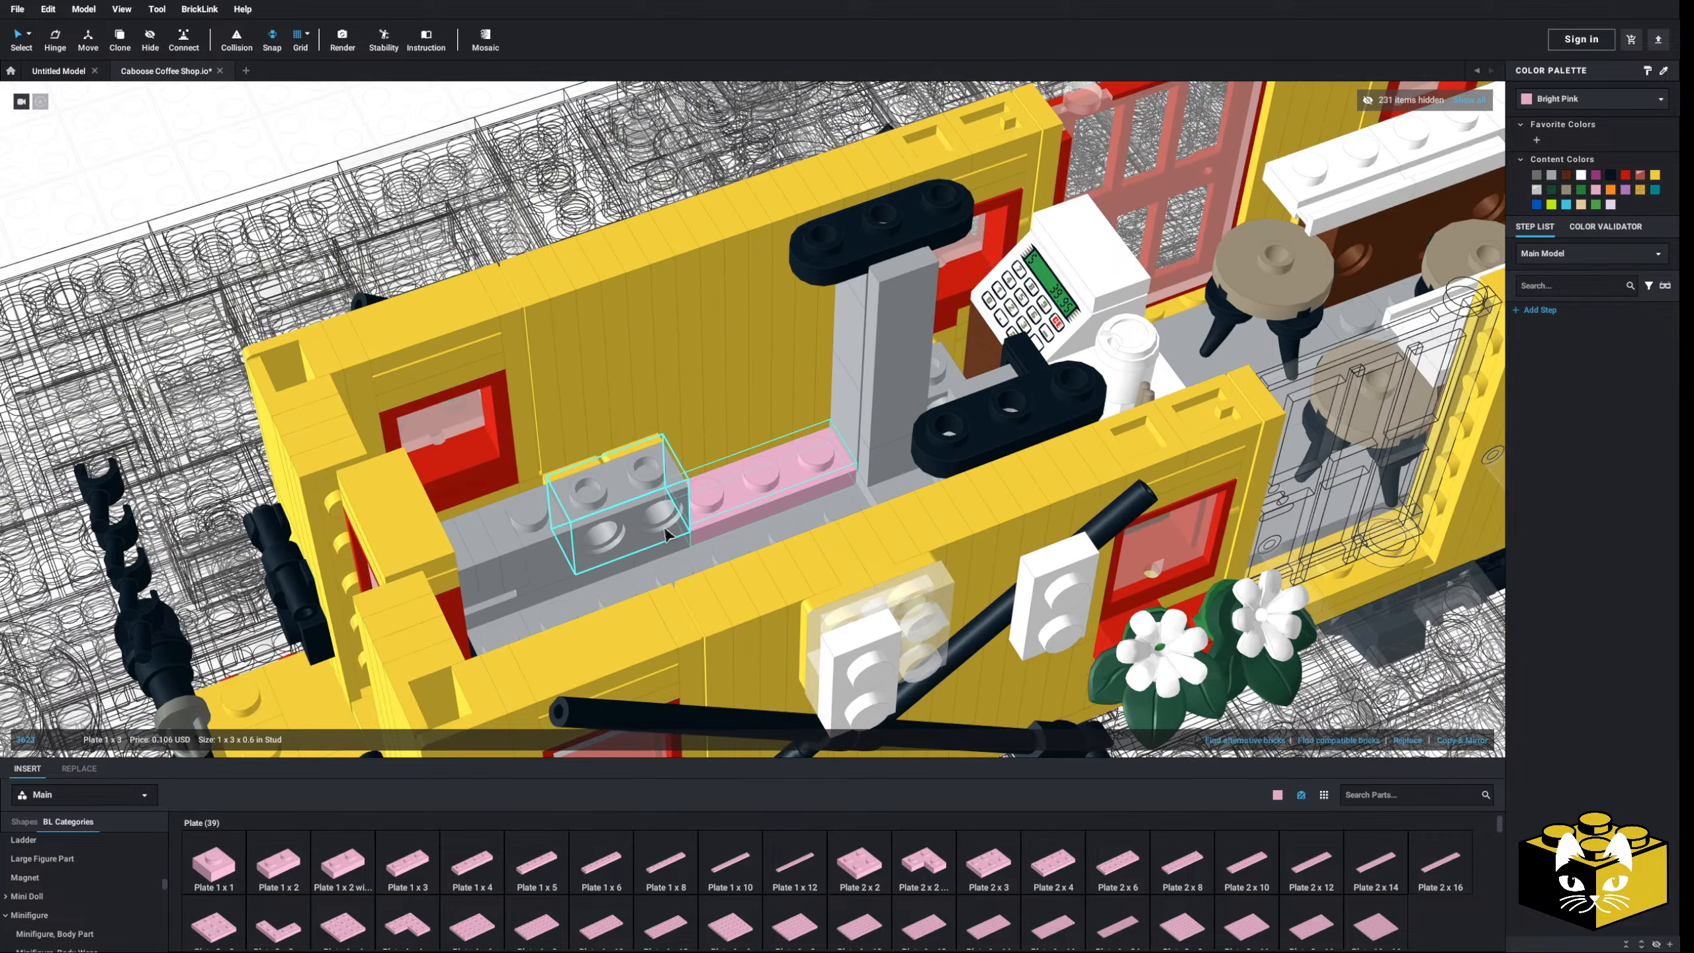
middle_click_drag(663, 529, 648, 537)
scroll(647, 537, "up", 4)
scroll(144, 866, "up", 2)
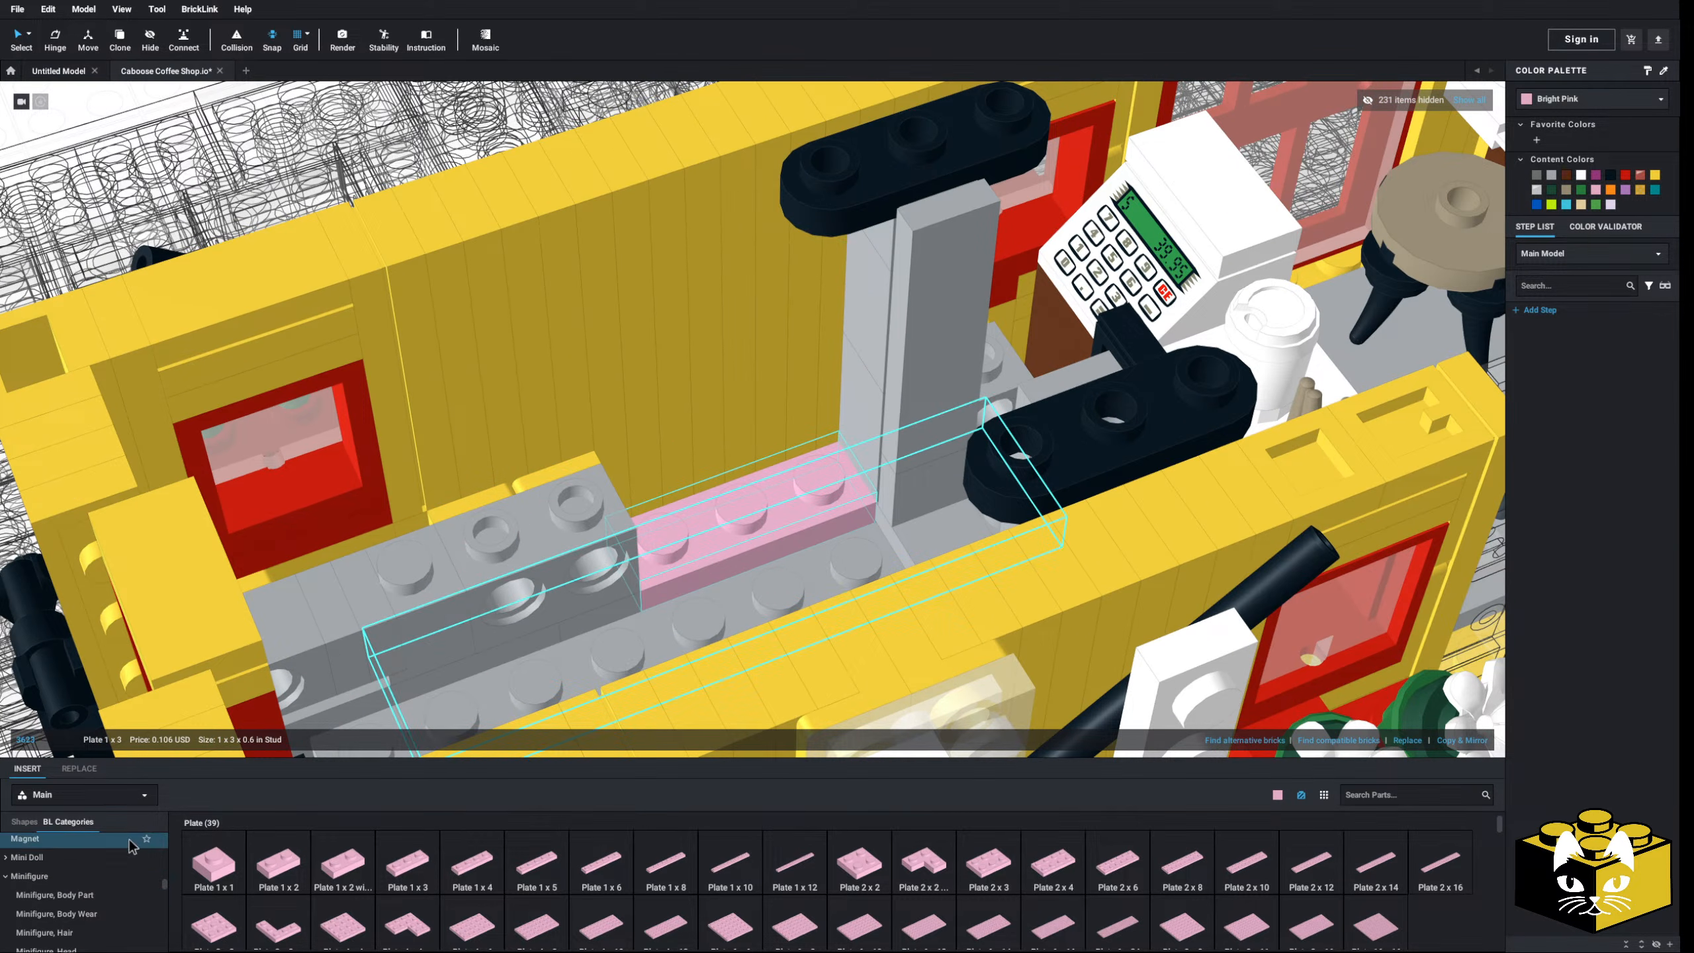
scroll(143, 865, "up", 6)
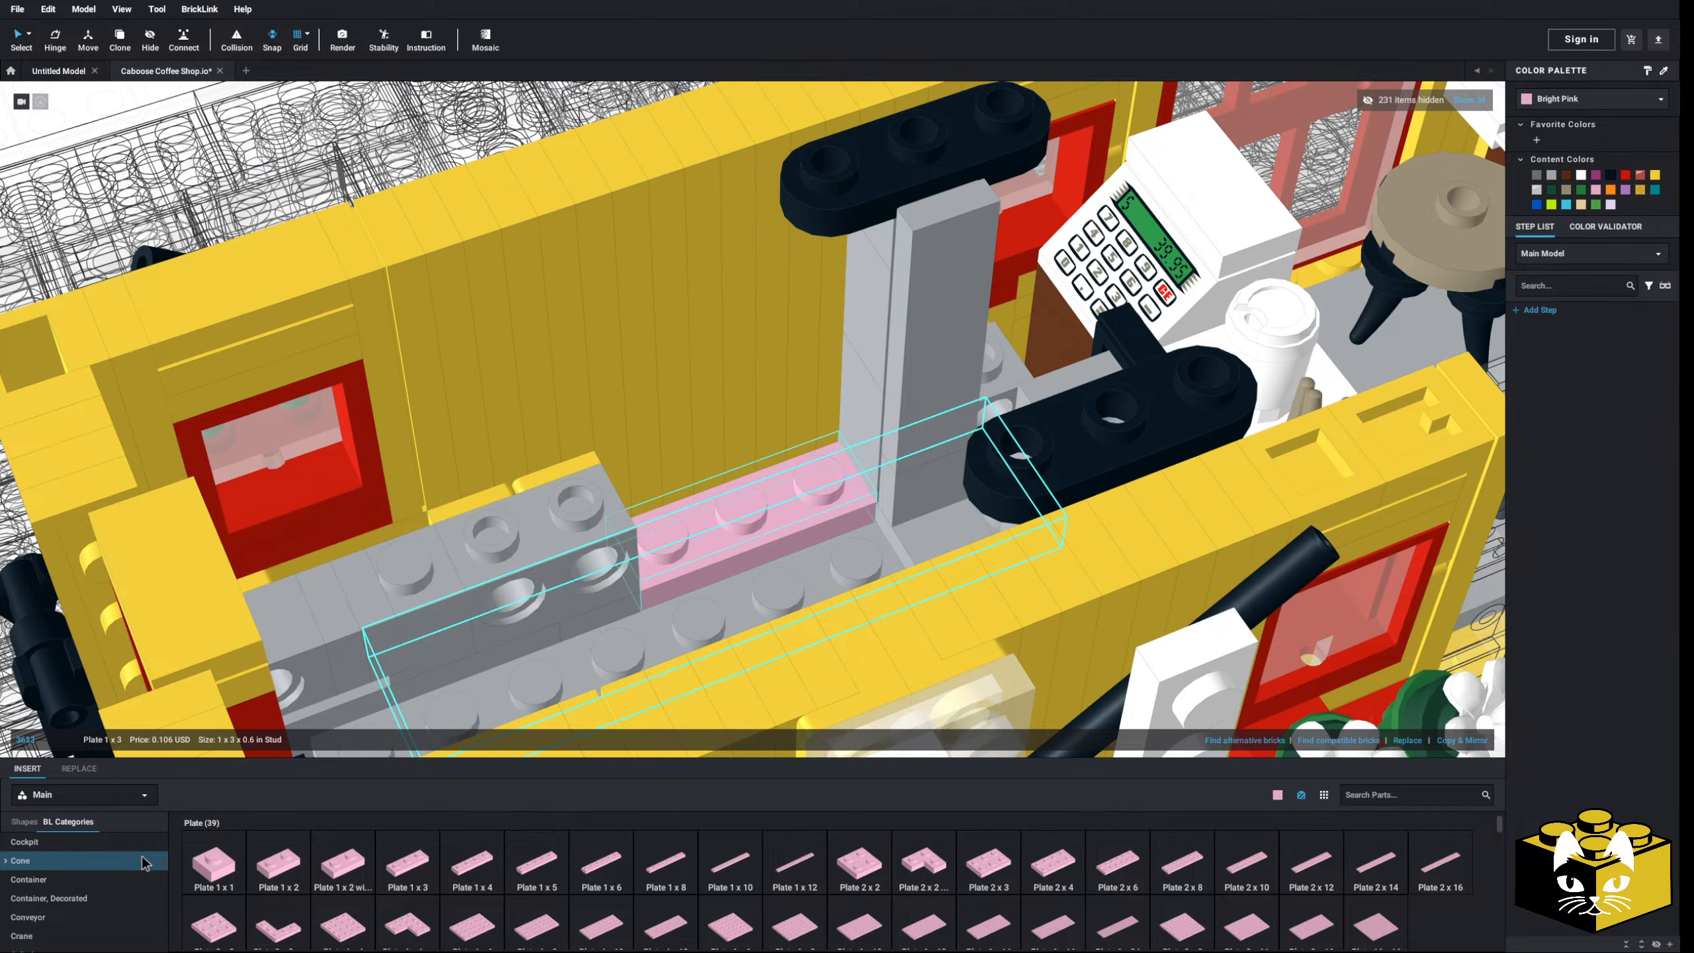
scroll(385, 628, "up", 4)
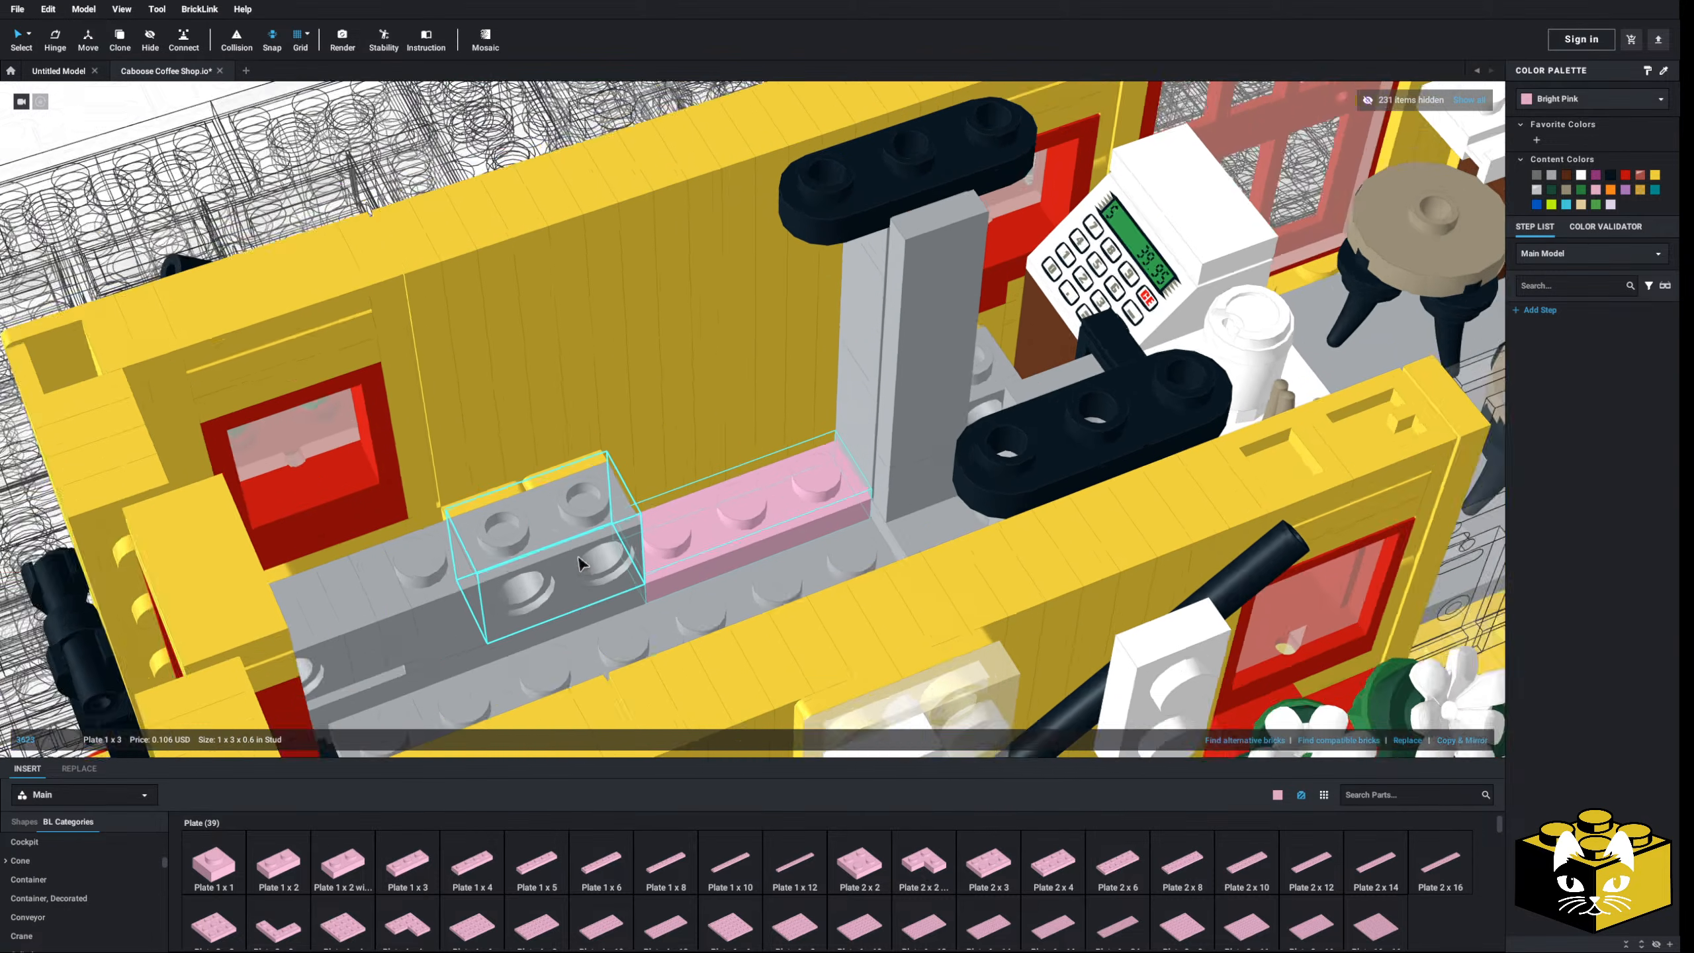
middle_click_drag(315, 666, 450, 583)
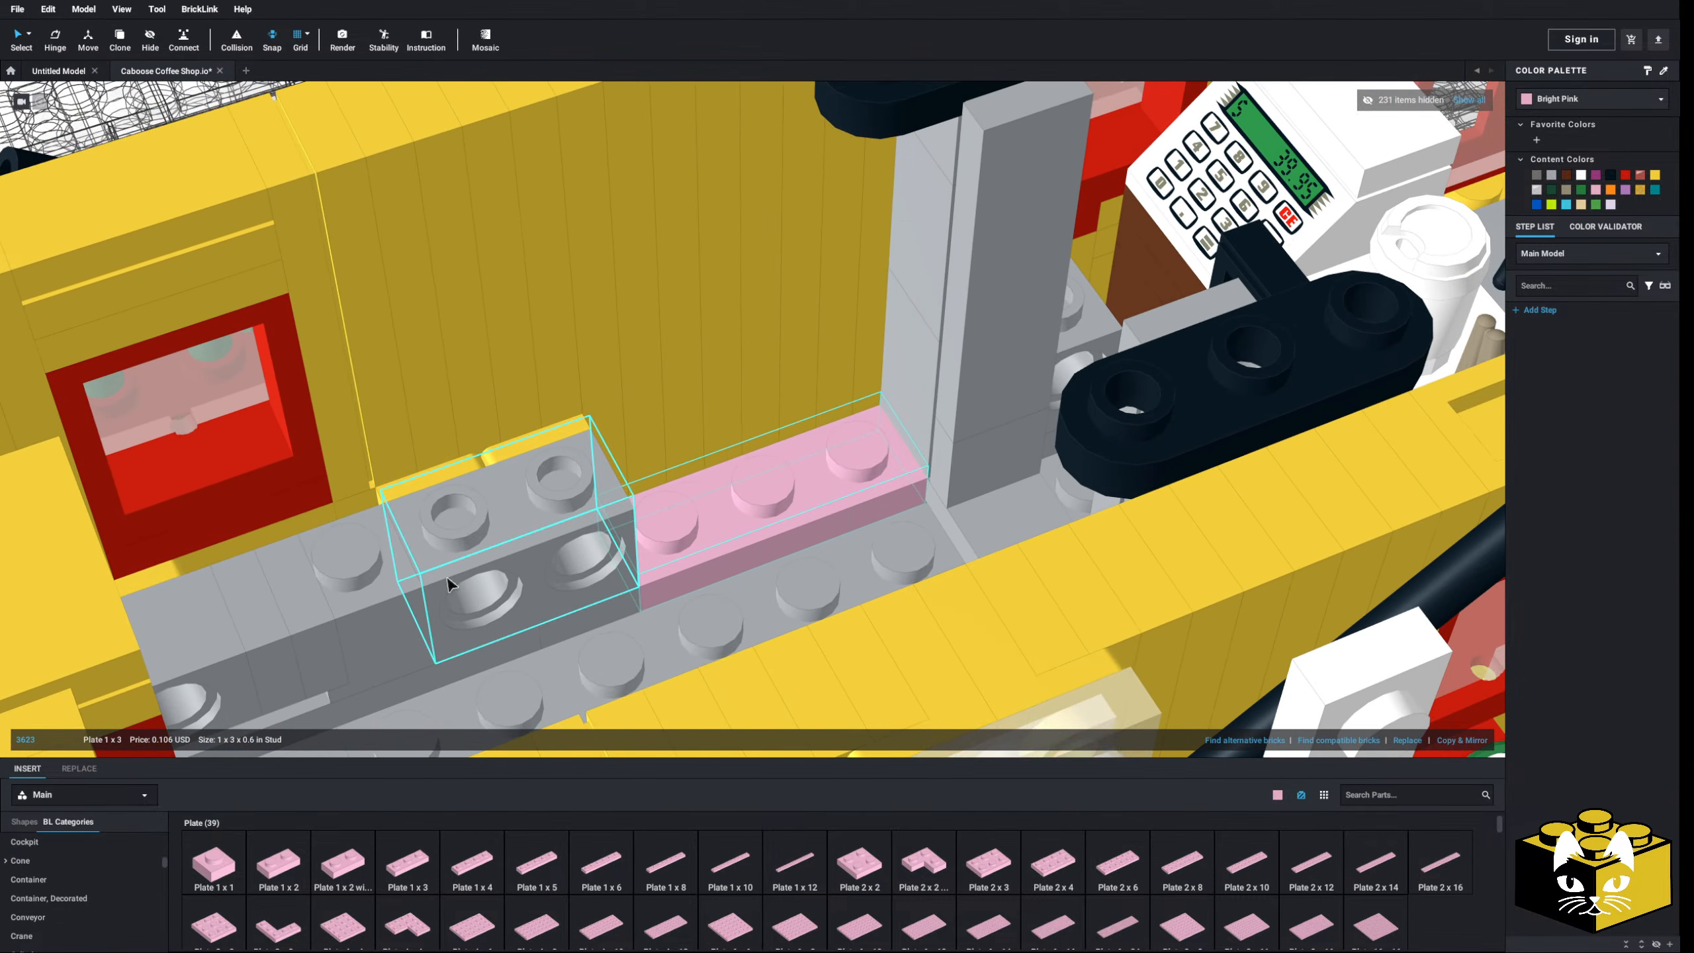
scroll(460, 576, "down", 3)
scroll(450, 583, "up", 2)
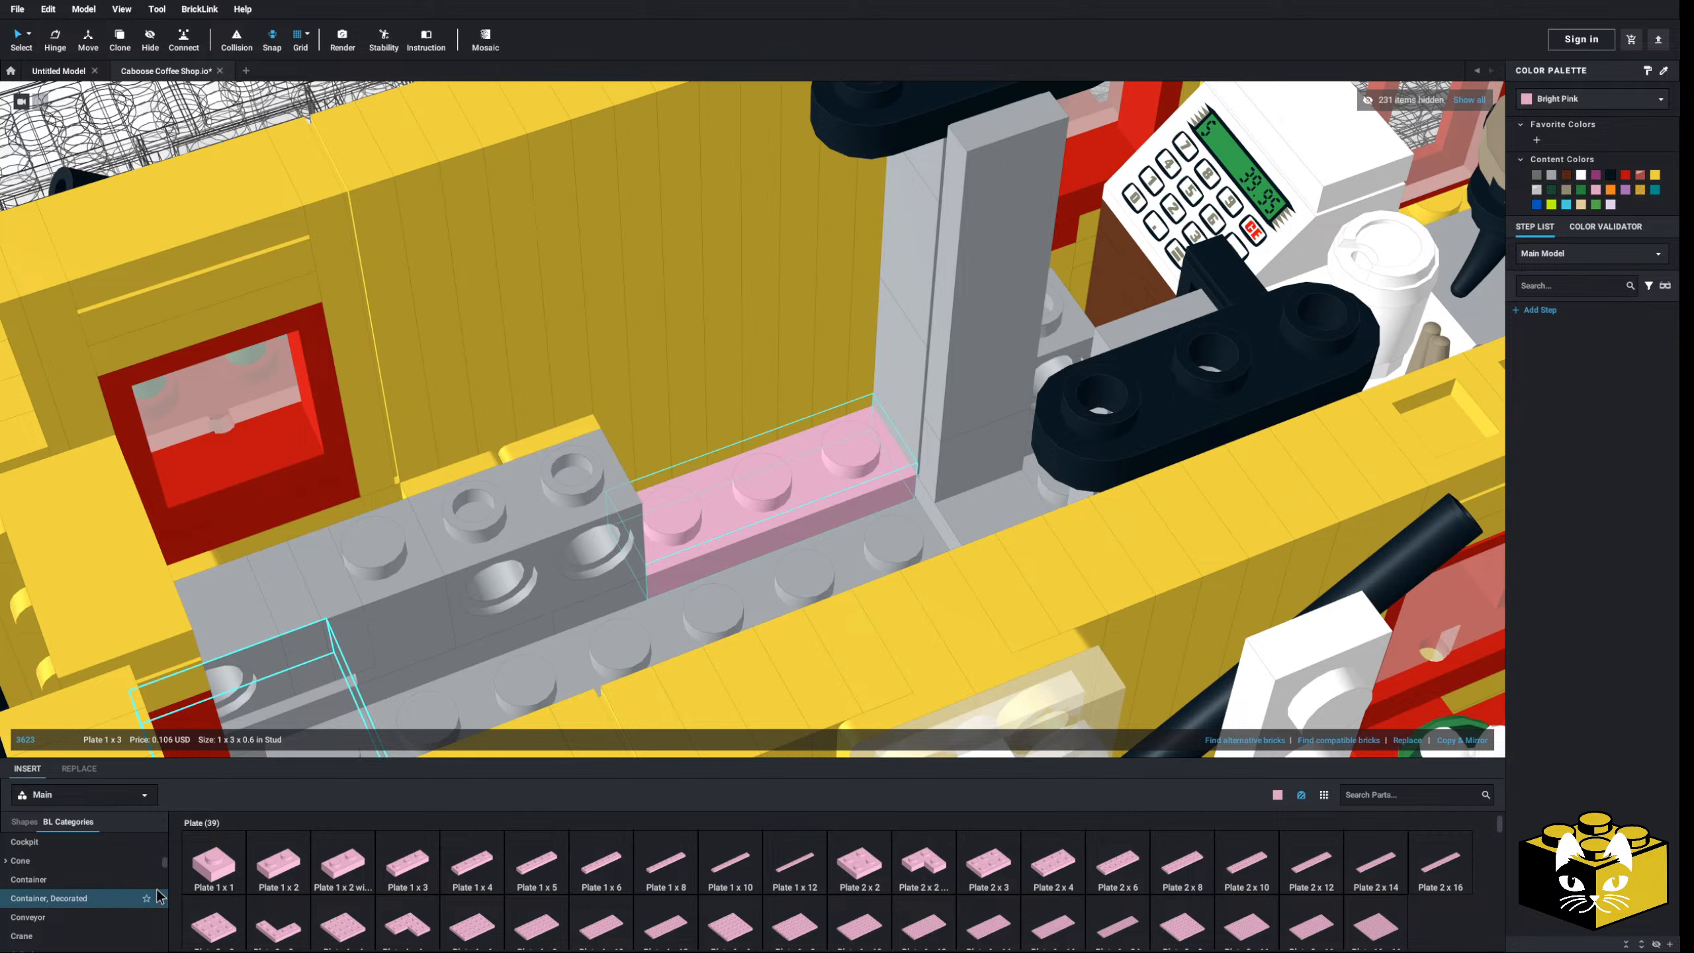
scroll(134, 889, "up", 1)
scroll(116, 878, "down", 1)
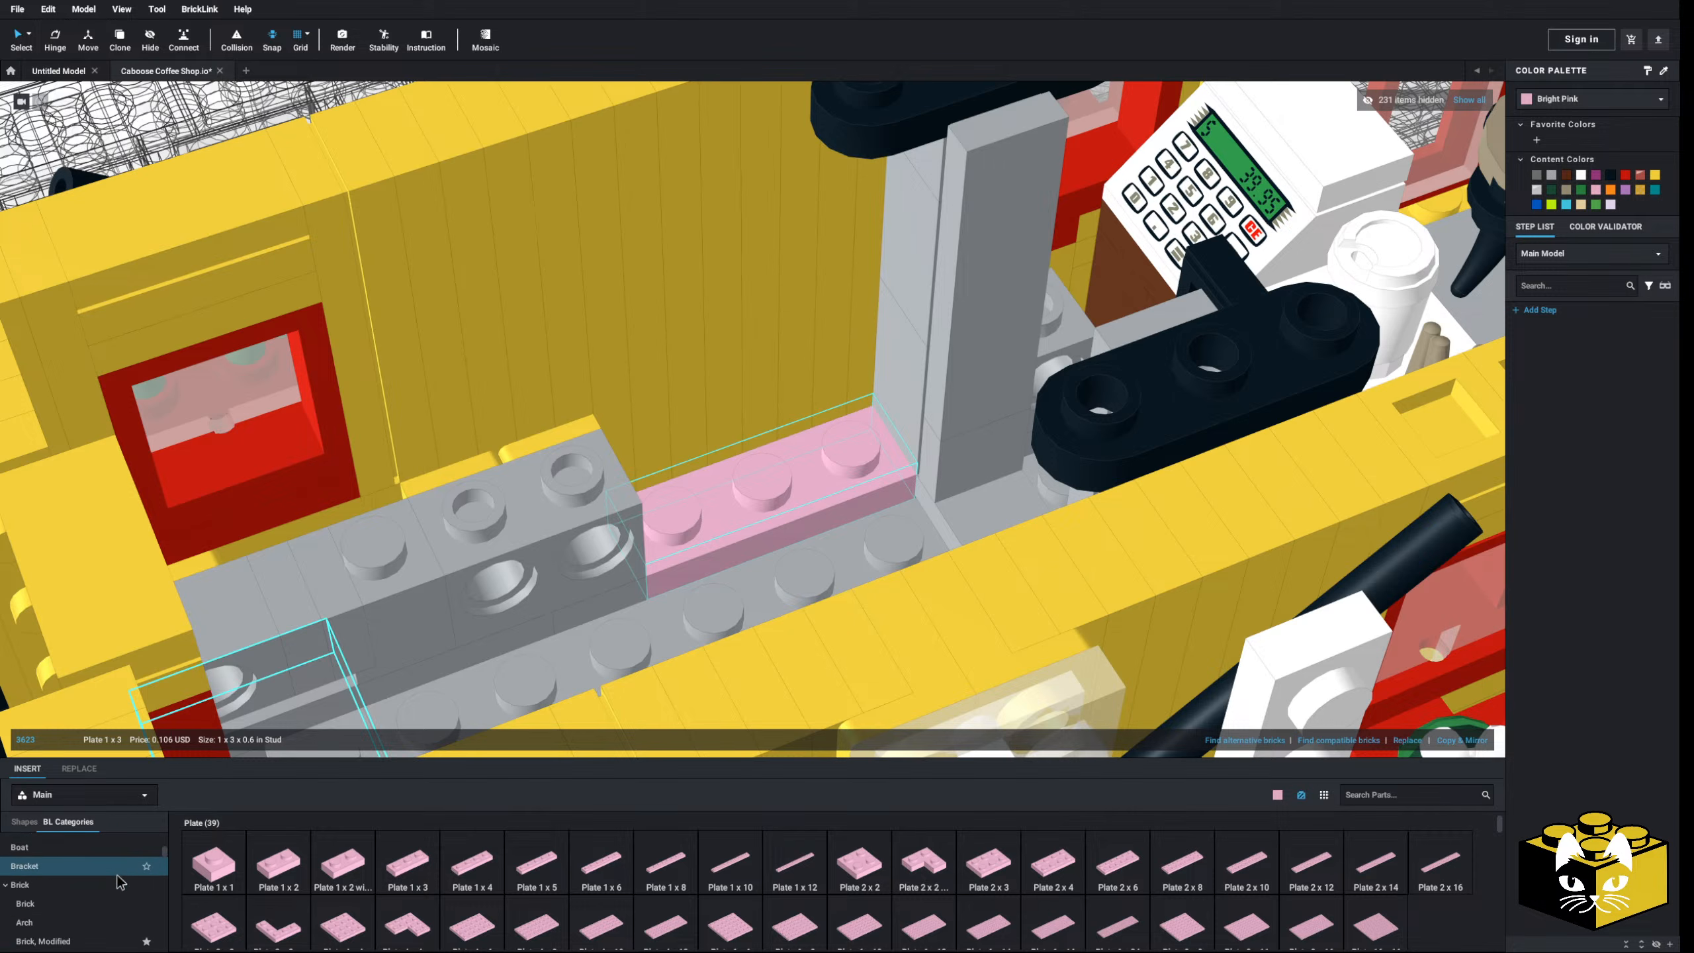
scroll(84, 868, "down", 3)
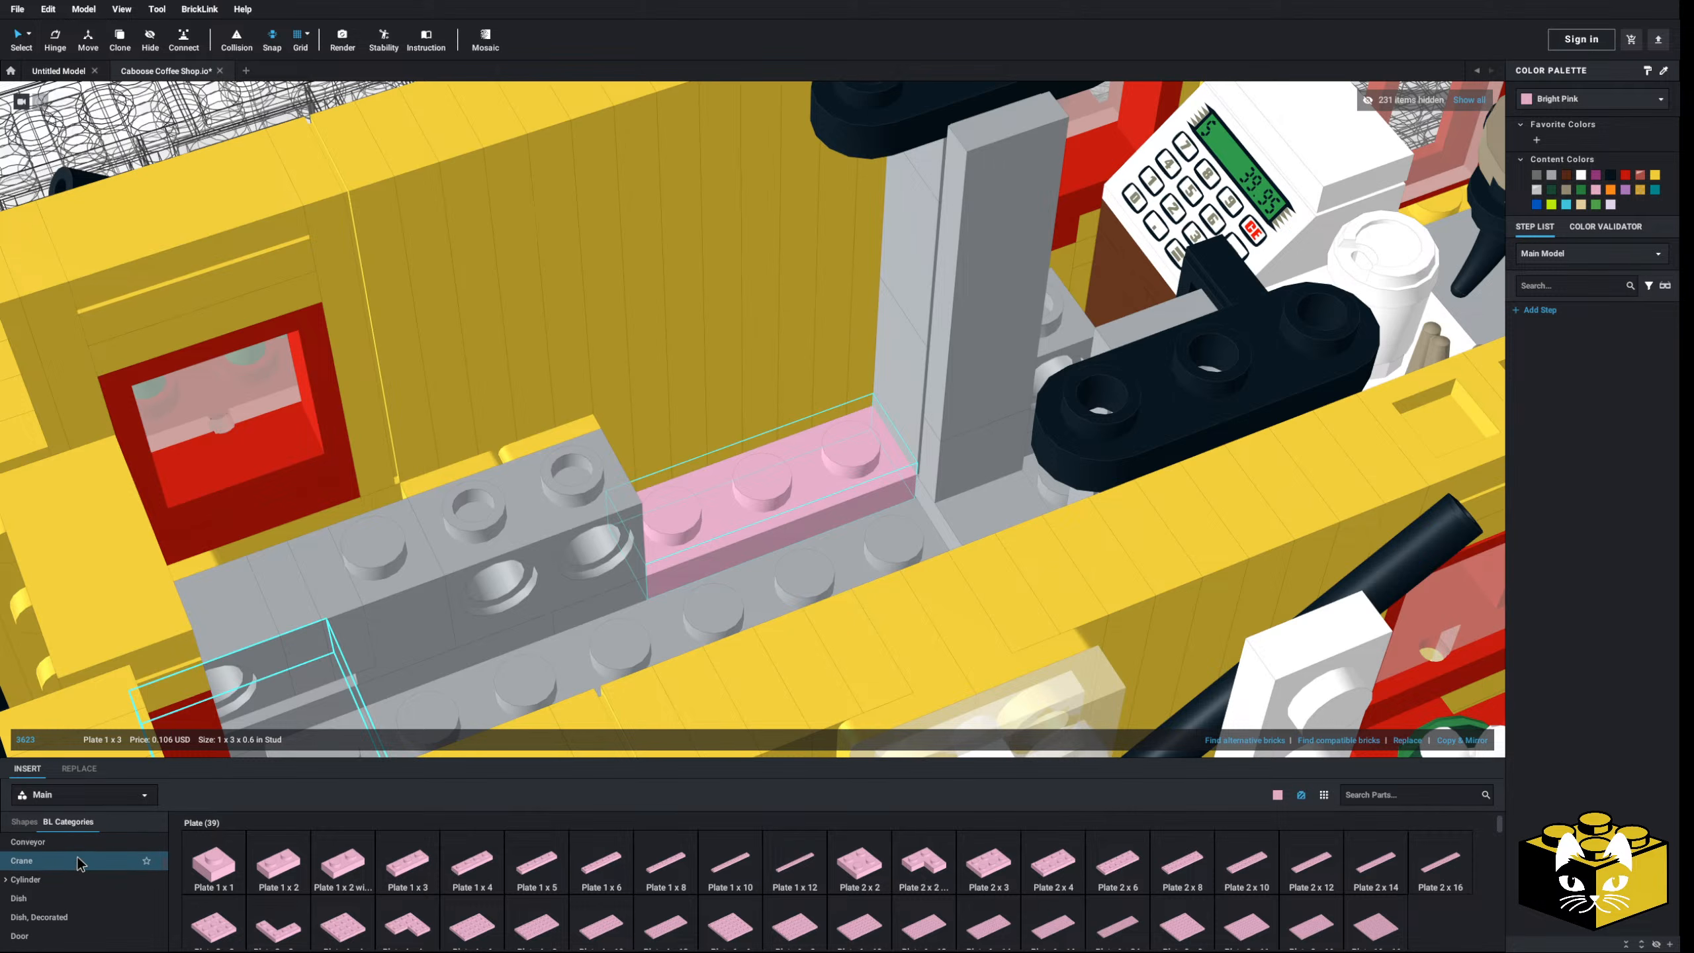
- Place a Door 1x3x1 Right on the counter and recolour it and its neighbour Light Bluish Gray
left_click(60, 894)
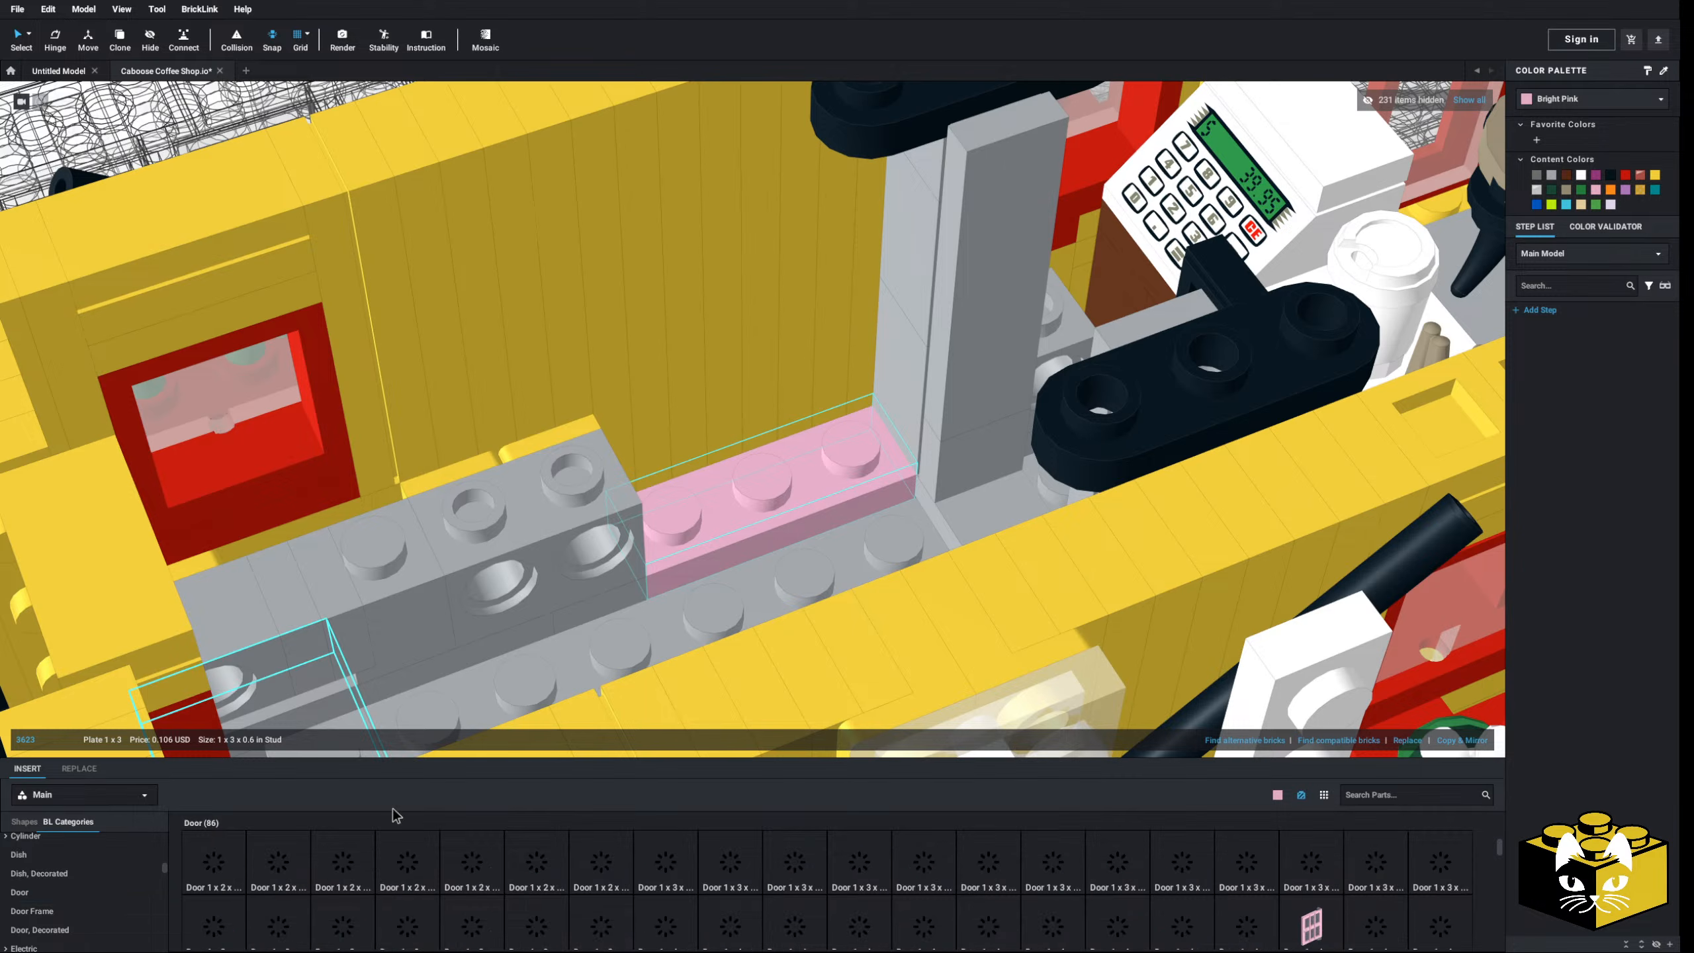
left_click_drag(742, 858, 864, 393)
right_click_drag(845, 401, 808, 451)
scroll(808, 451, "down", 2)
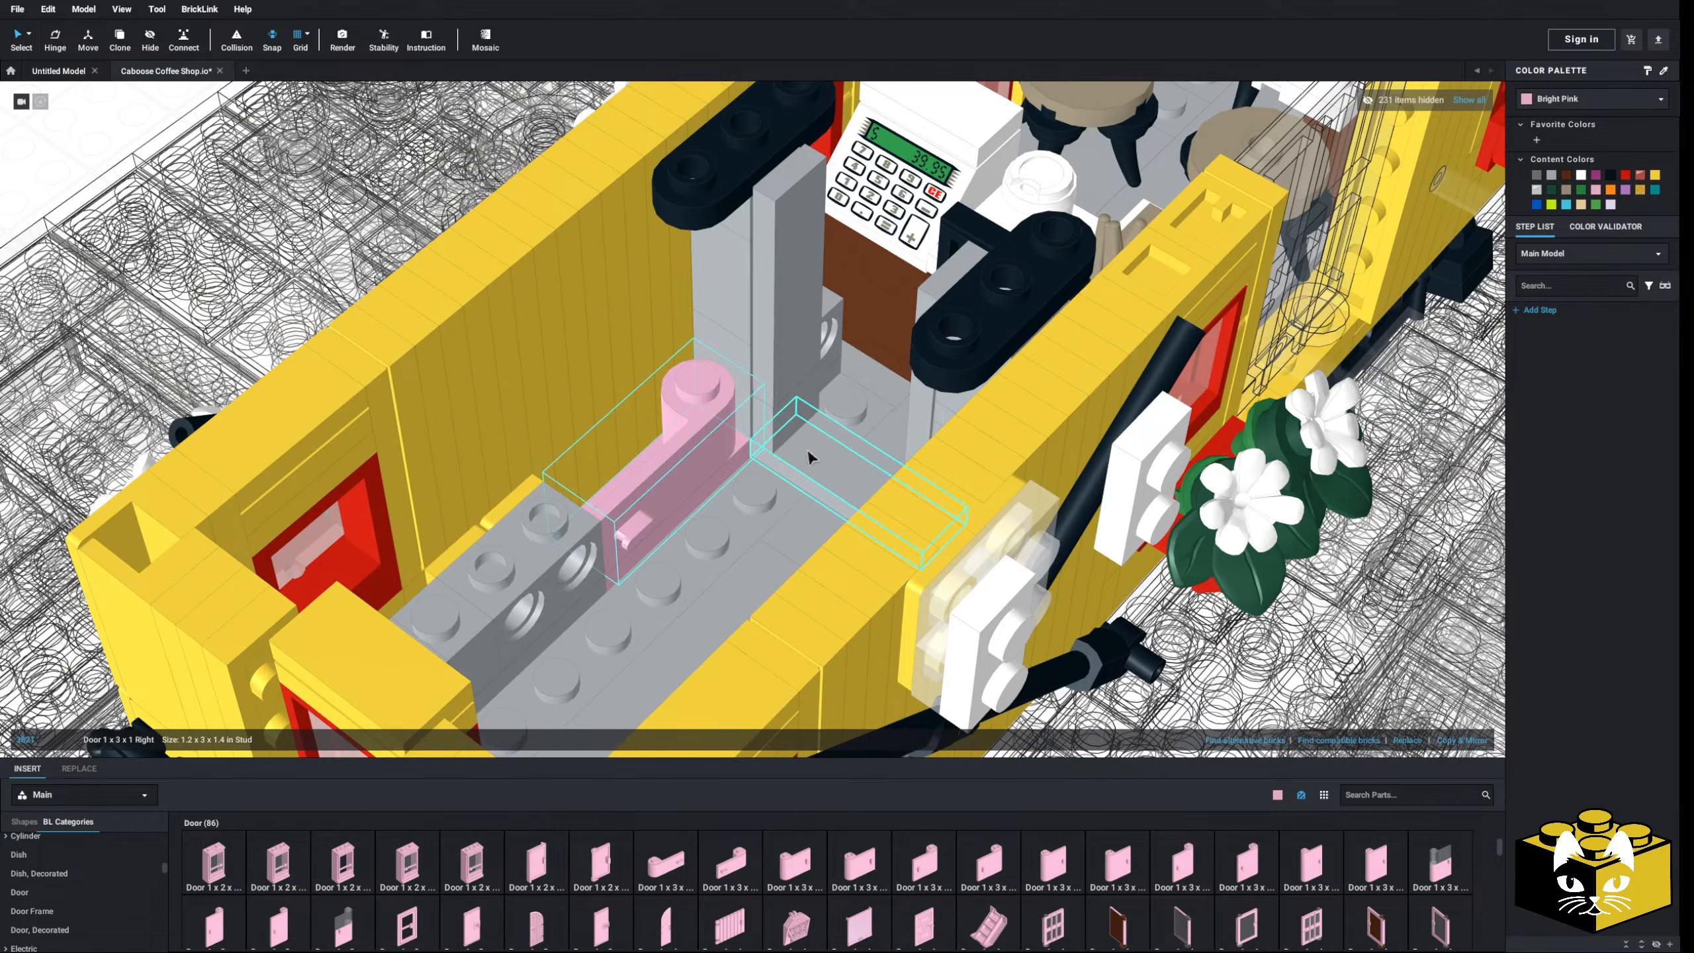
left_click(737, 454, "ctrl")
left_click(1551, 176)
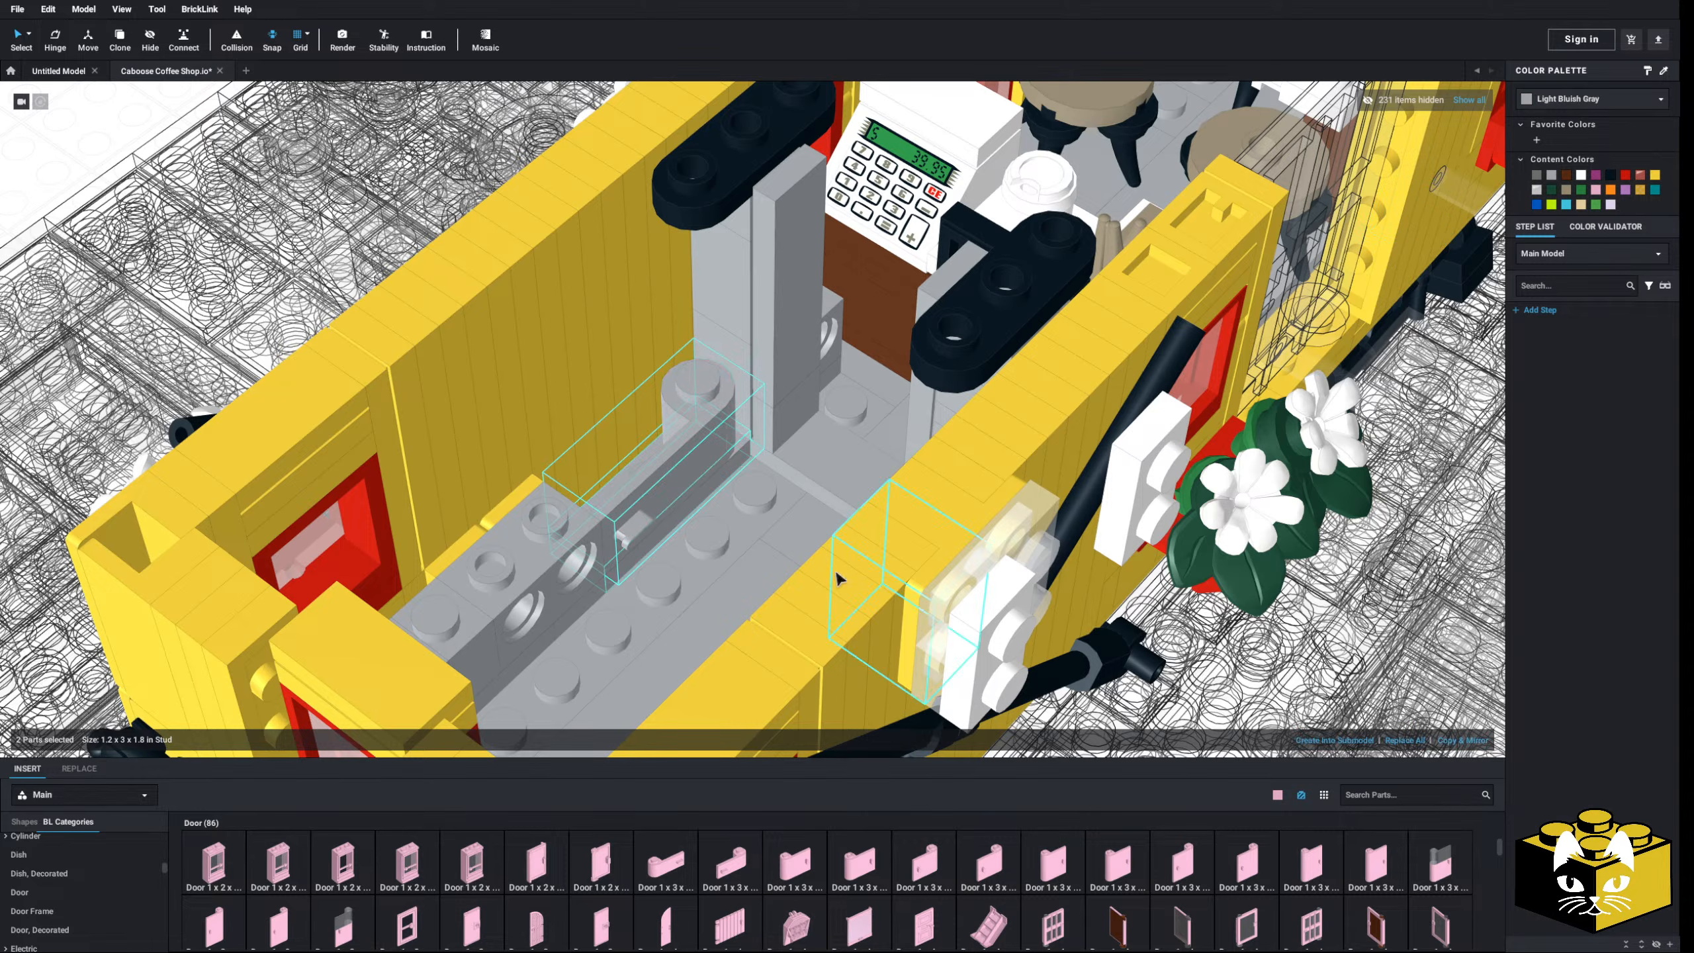
- Delete a yellow part from the caboose wall to open a gap
scroll(711, 587, "up", 3)
right_click_drag(710, 586, 775, 593)
scroll(711, 596, "up", 2)
scroll(713, 597, "up", 2)
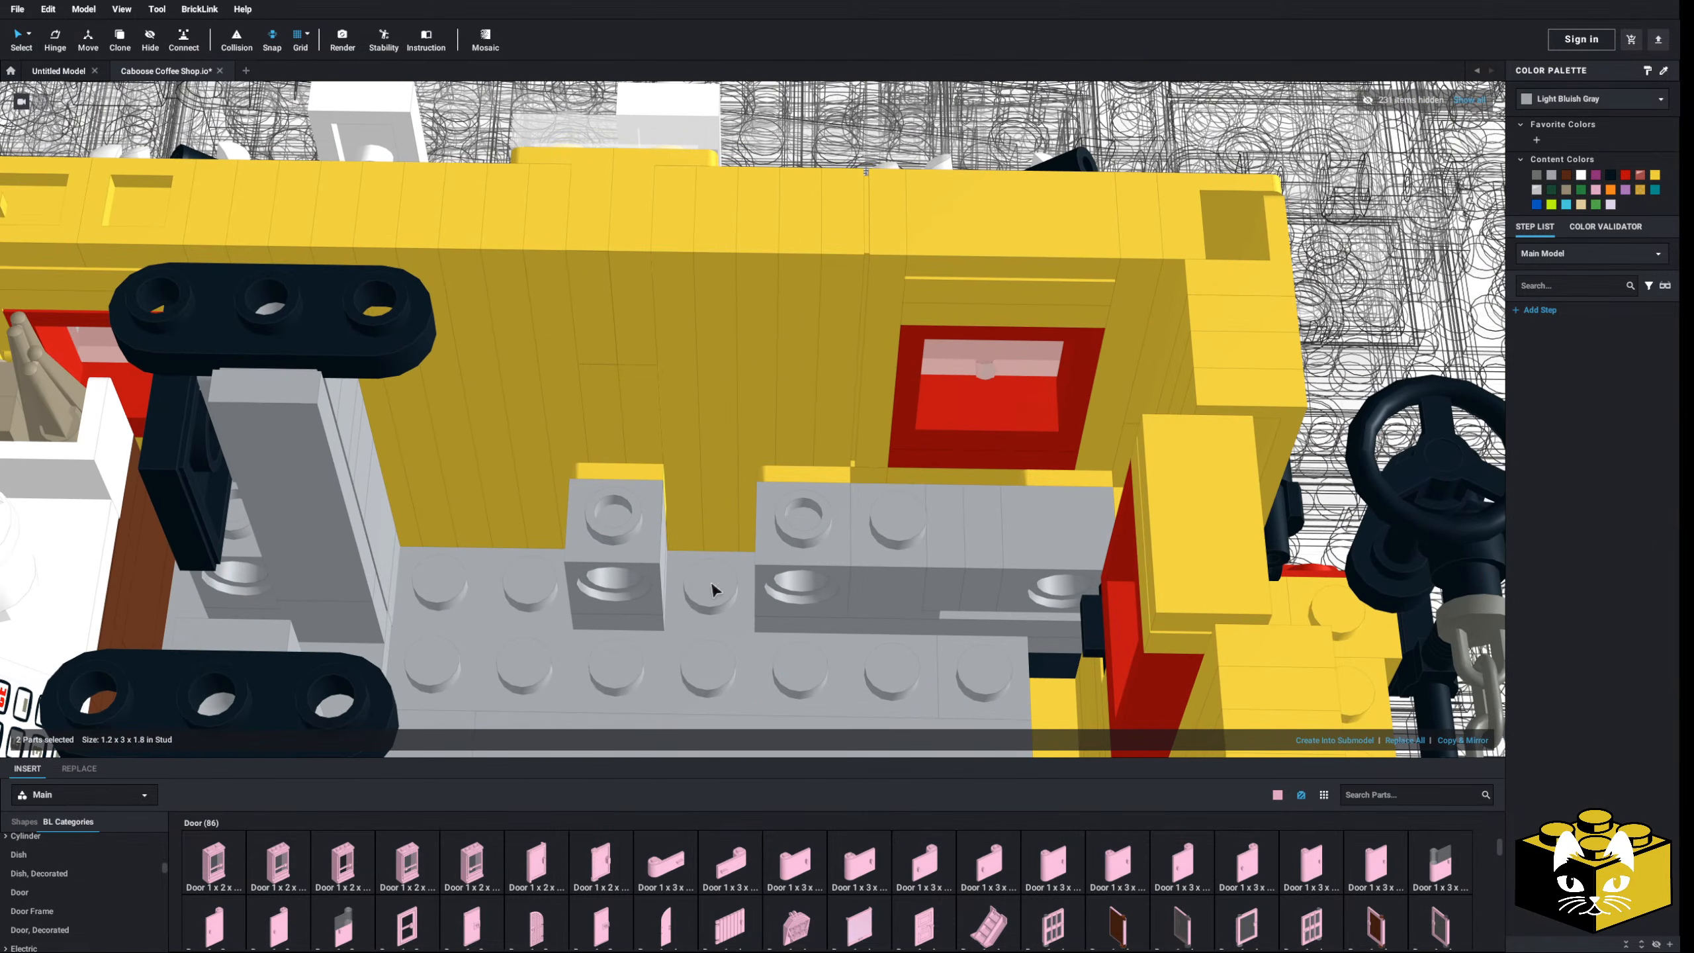
left_click(680, 476)
key("Delete")
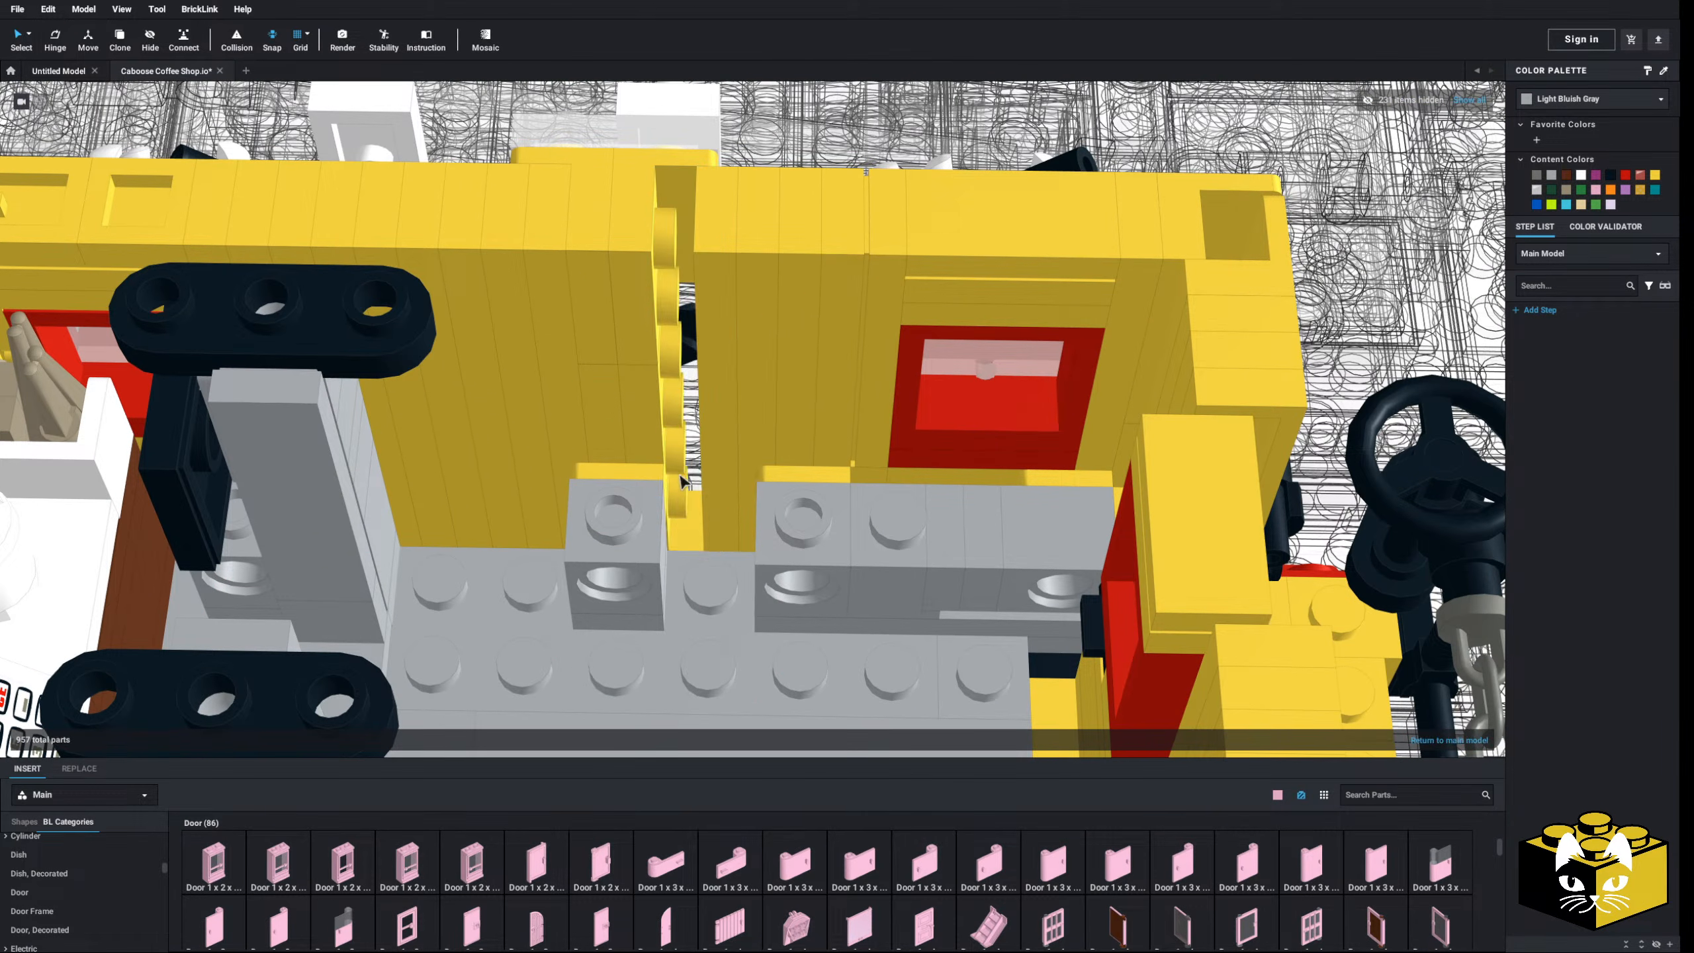
- Paste the copied yellow bracket and drop it into the wall gap
right_click_drag(646, 421, 708, 432)
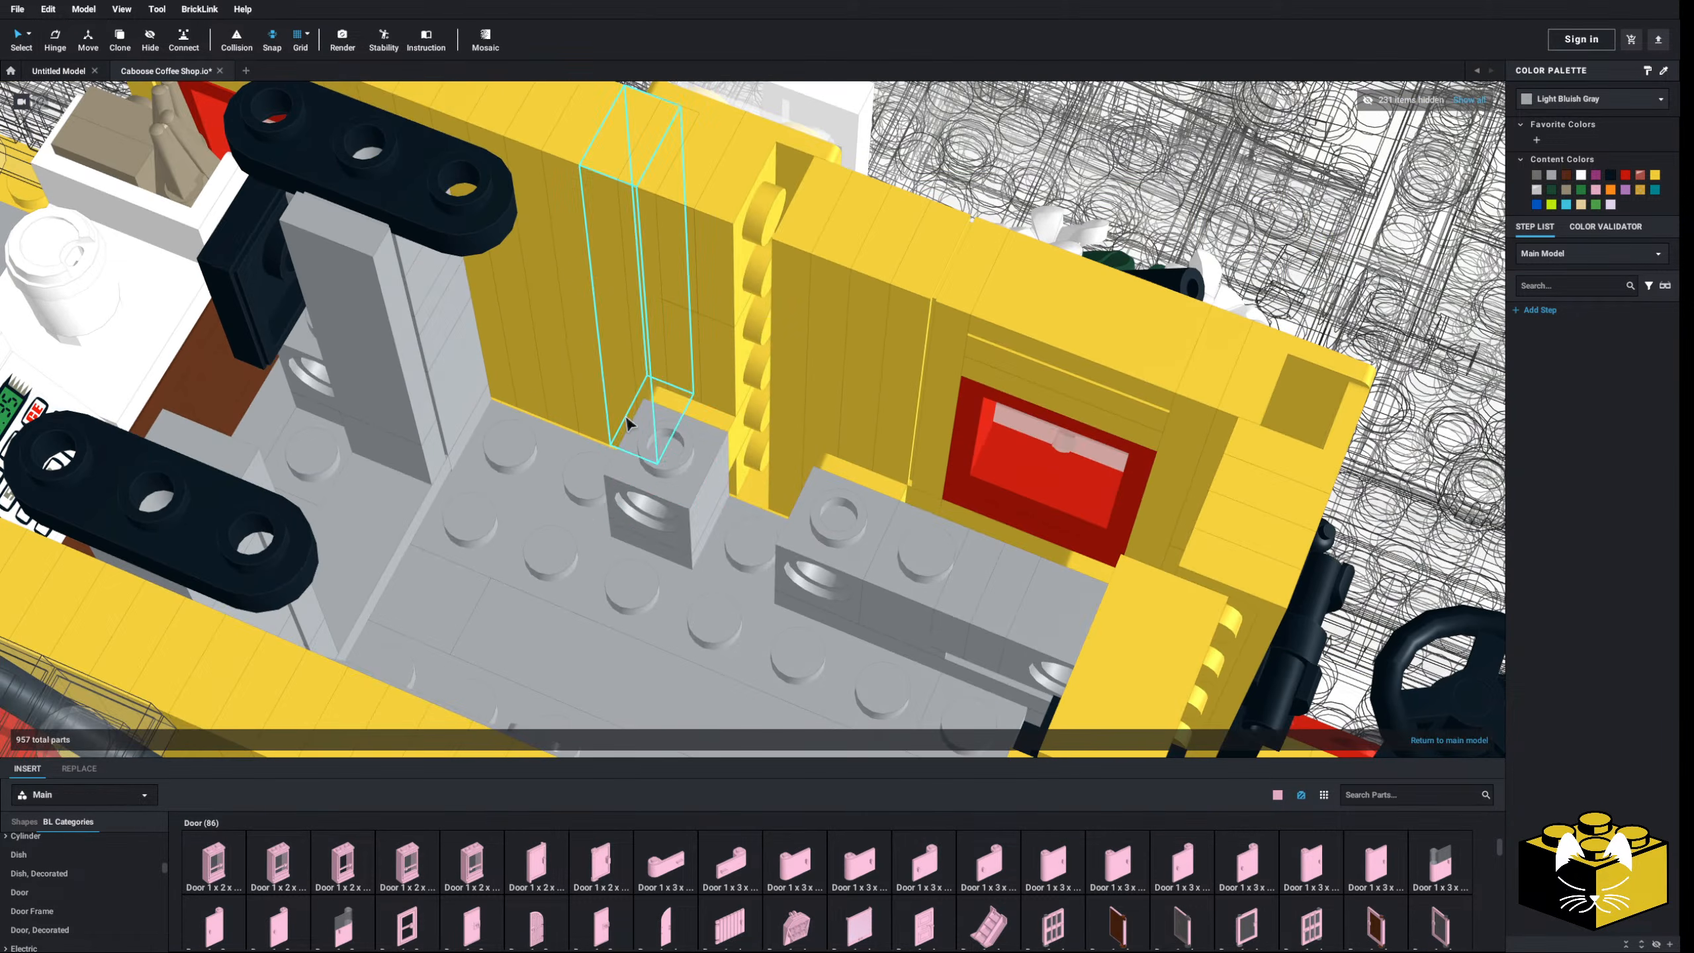
left_click(718, 425)
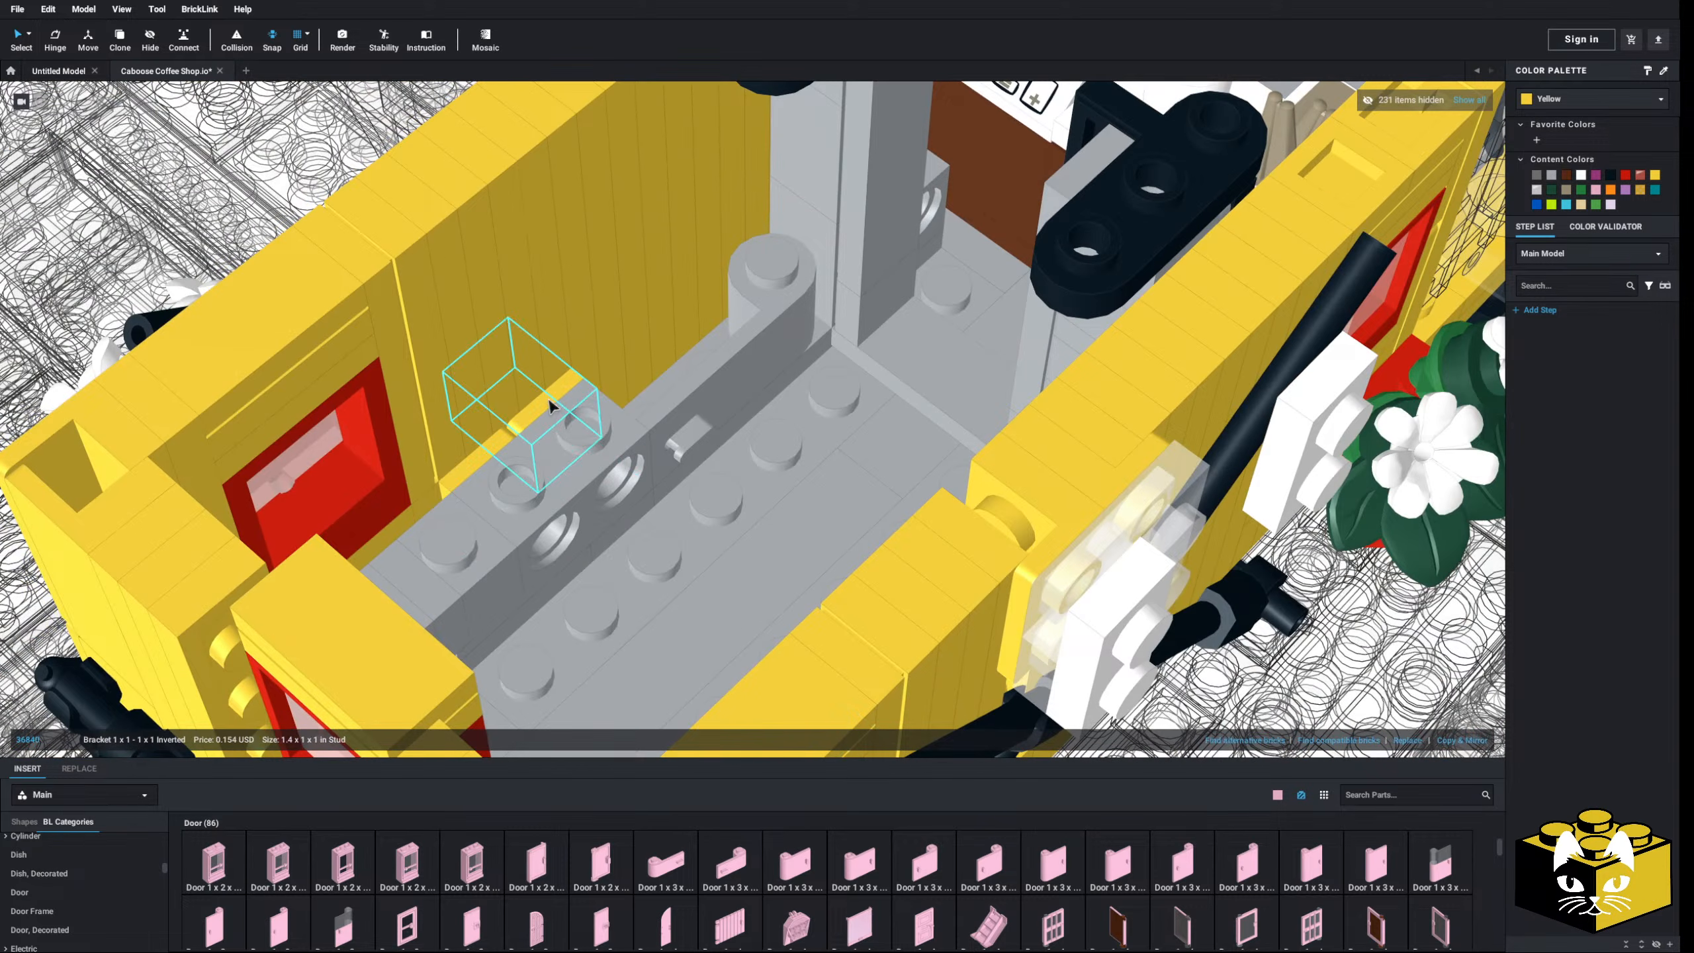
right_click(565, 404)
left_click(599, 447)
right_click_drag(648, 518, 736, 542)
left_click(759, 539)
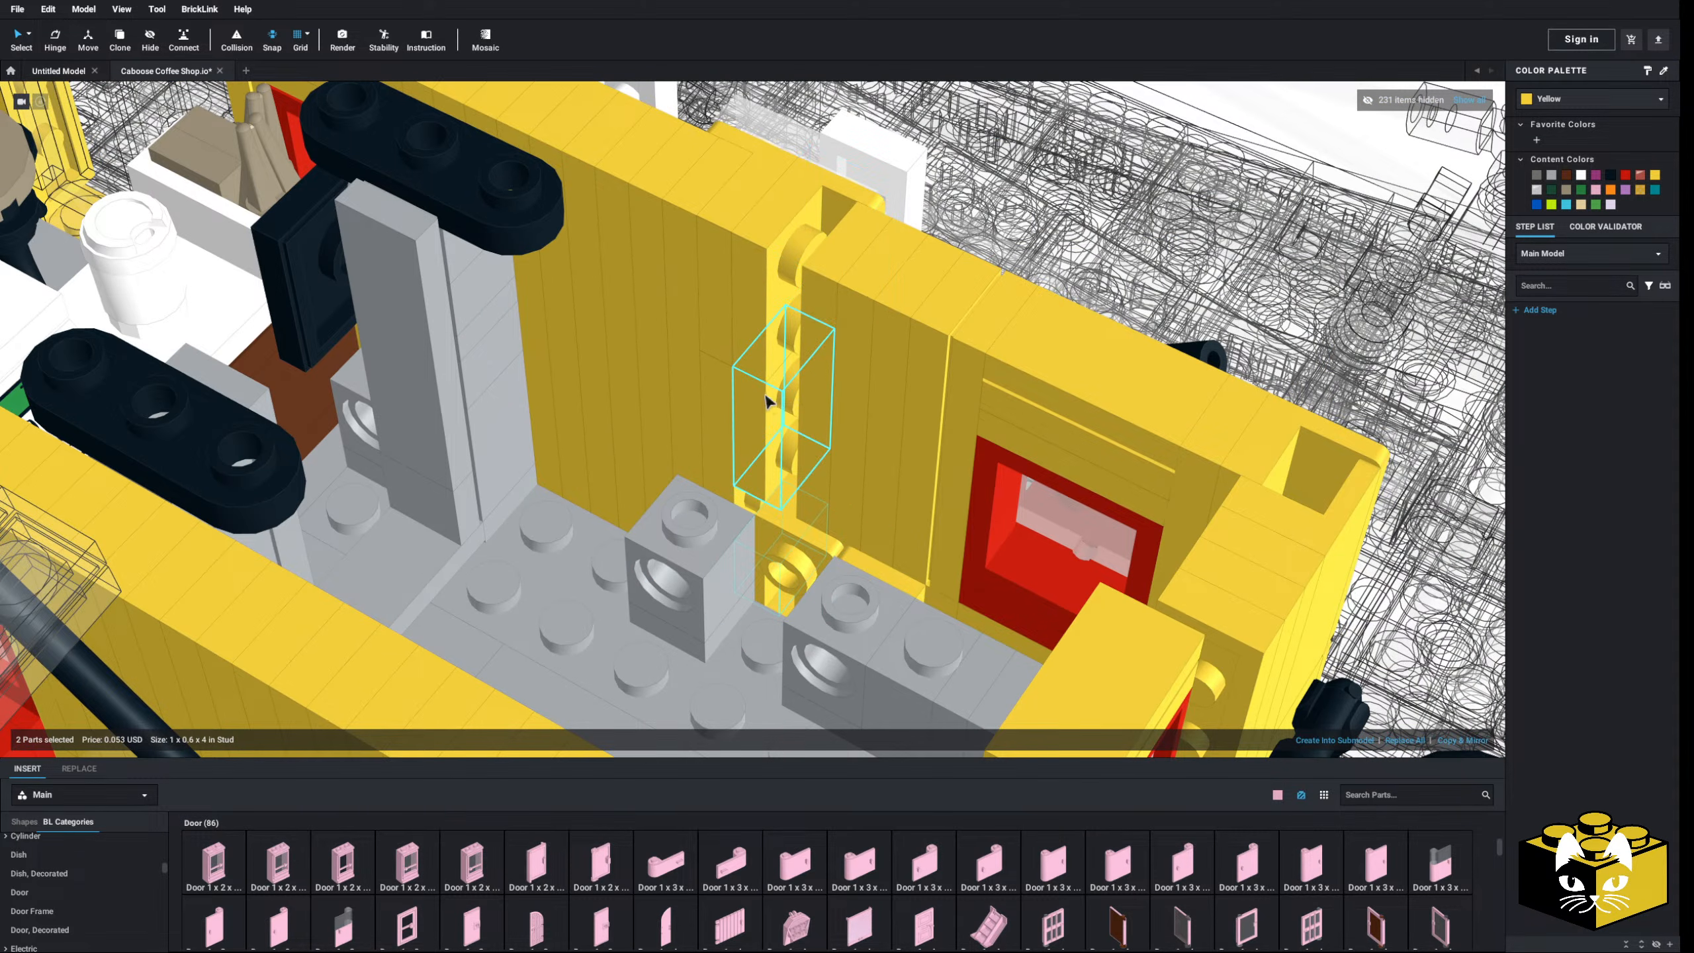
- Remove the two yellow hinge parts from the gap
left_click_drag(769, 422, 773, 425)
key("Delete")
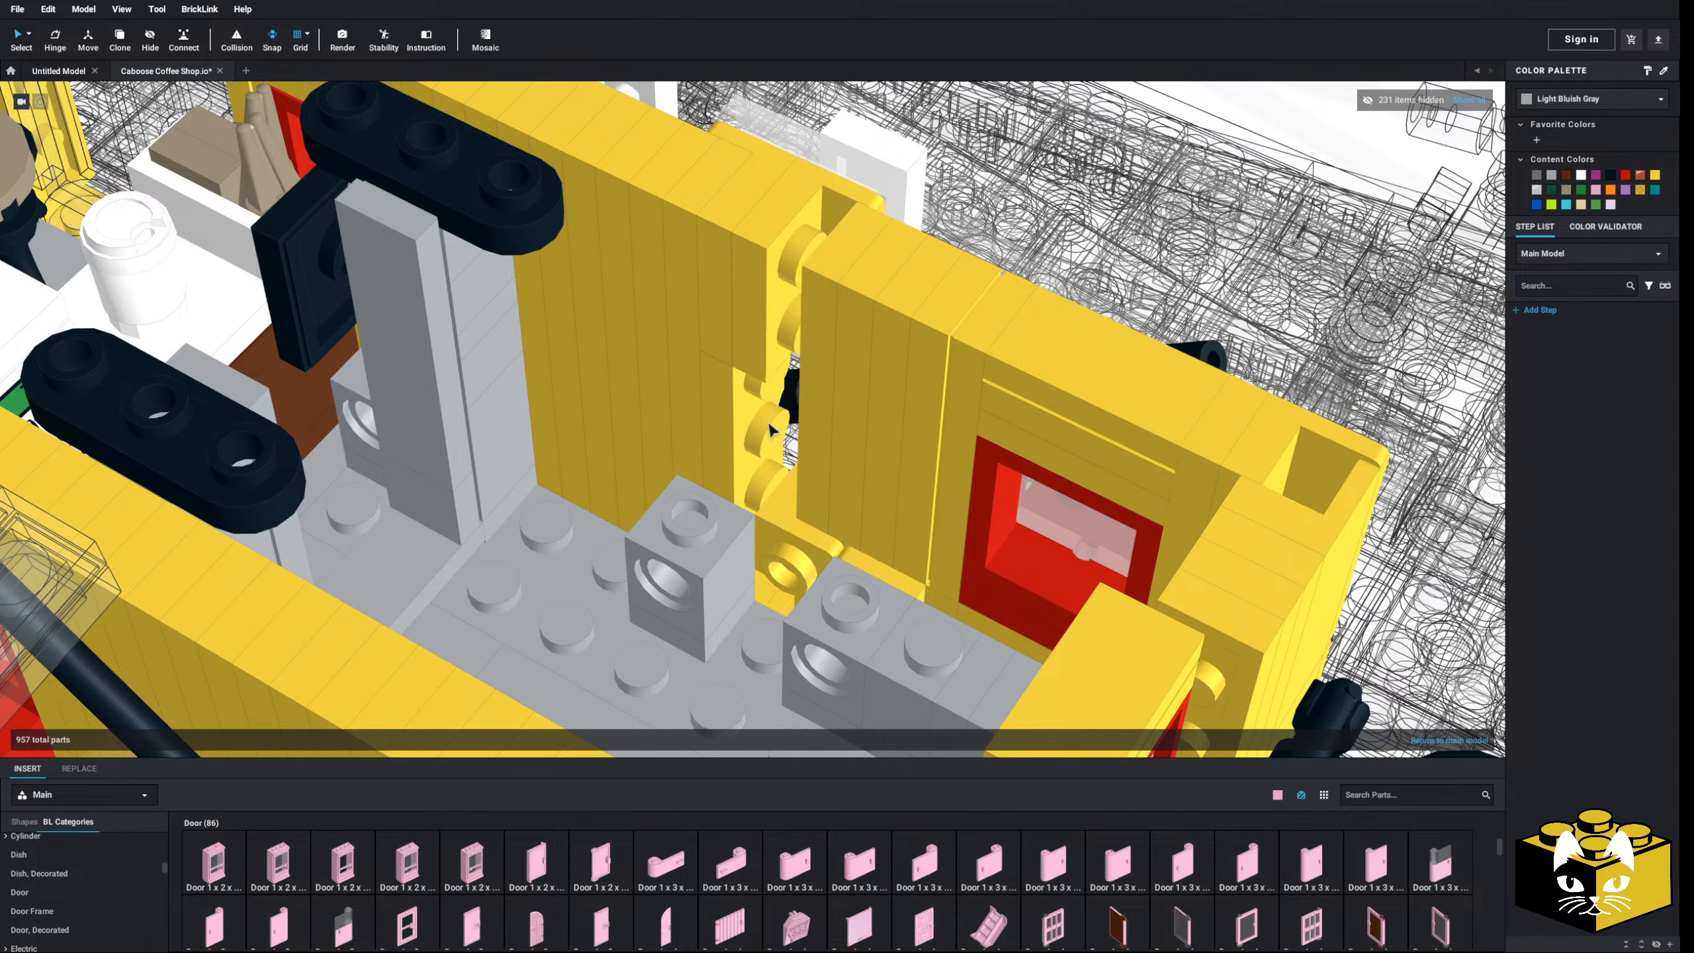
scroll(80, 881, "up", 8)
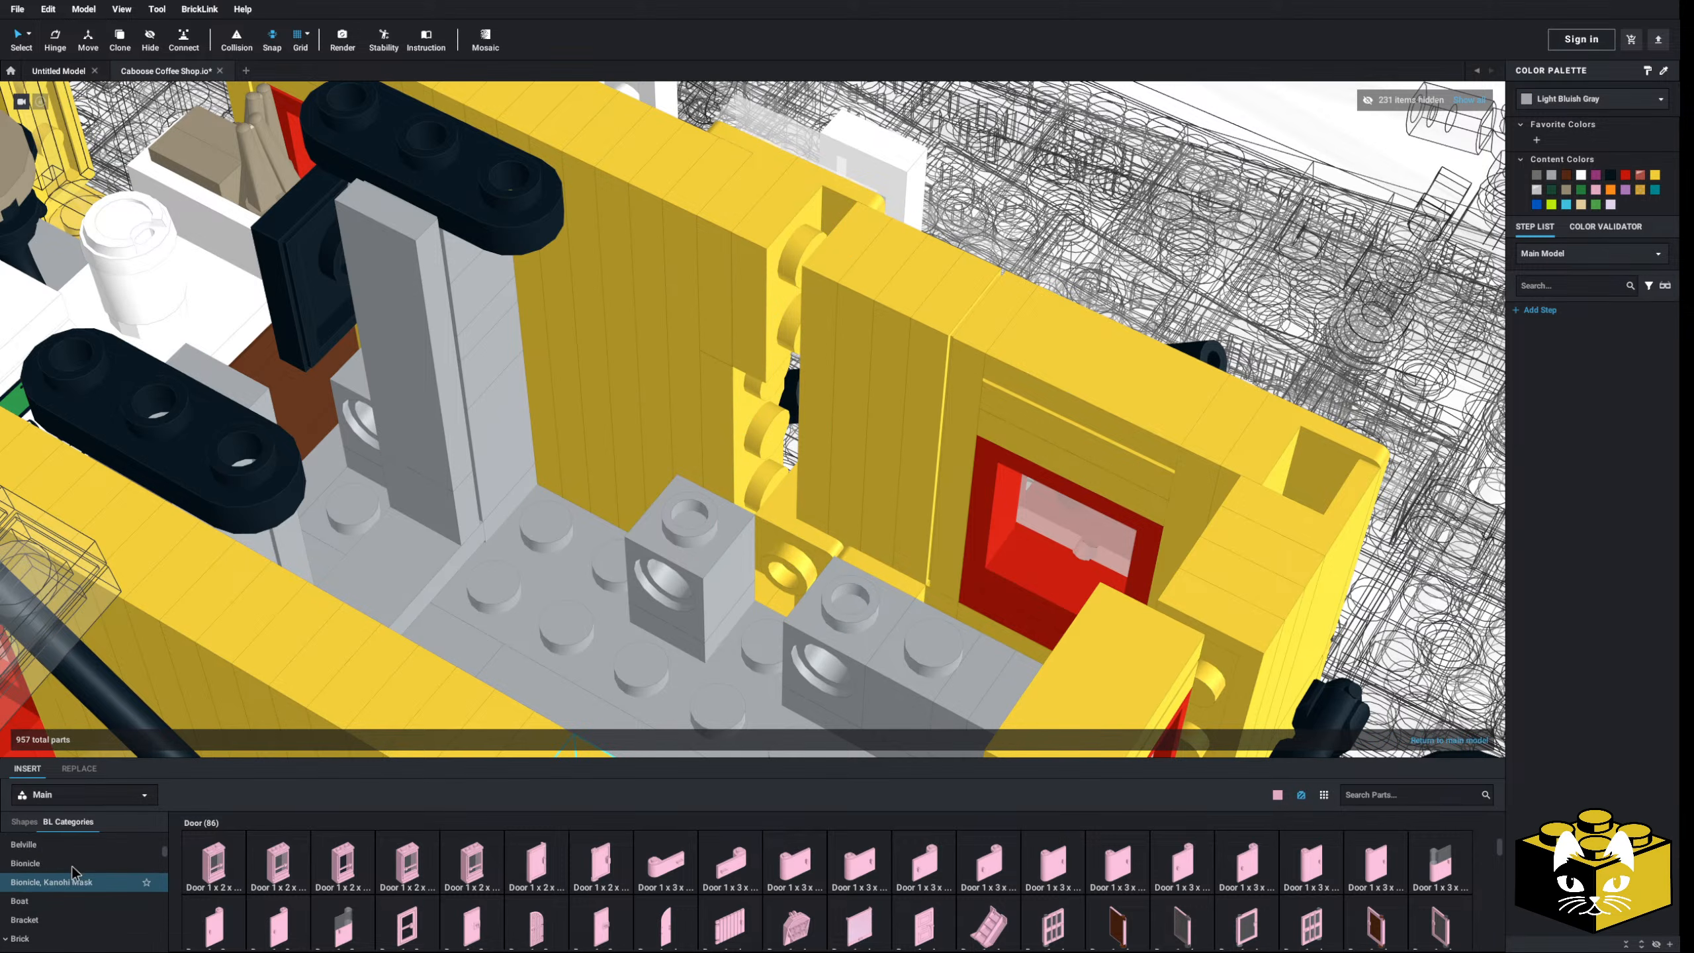
- Stand a 1x4 plate upright in the wall gap and recolour the pink parts Yellow
left_click(54, 880)
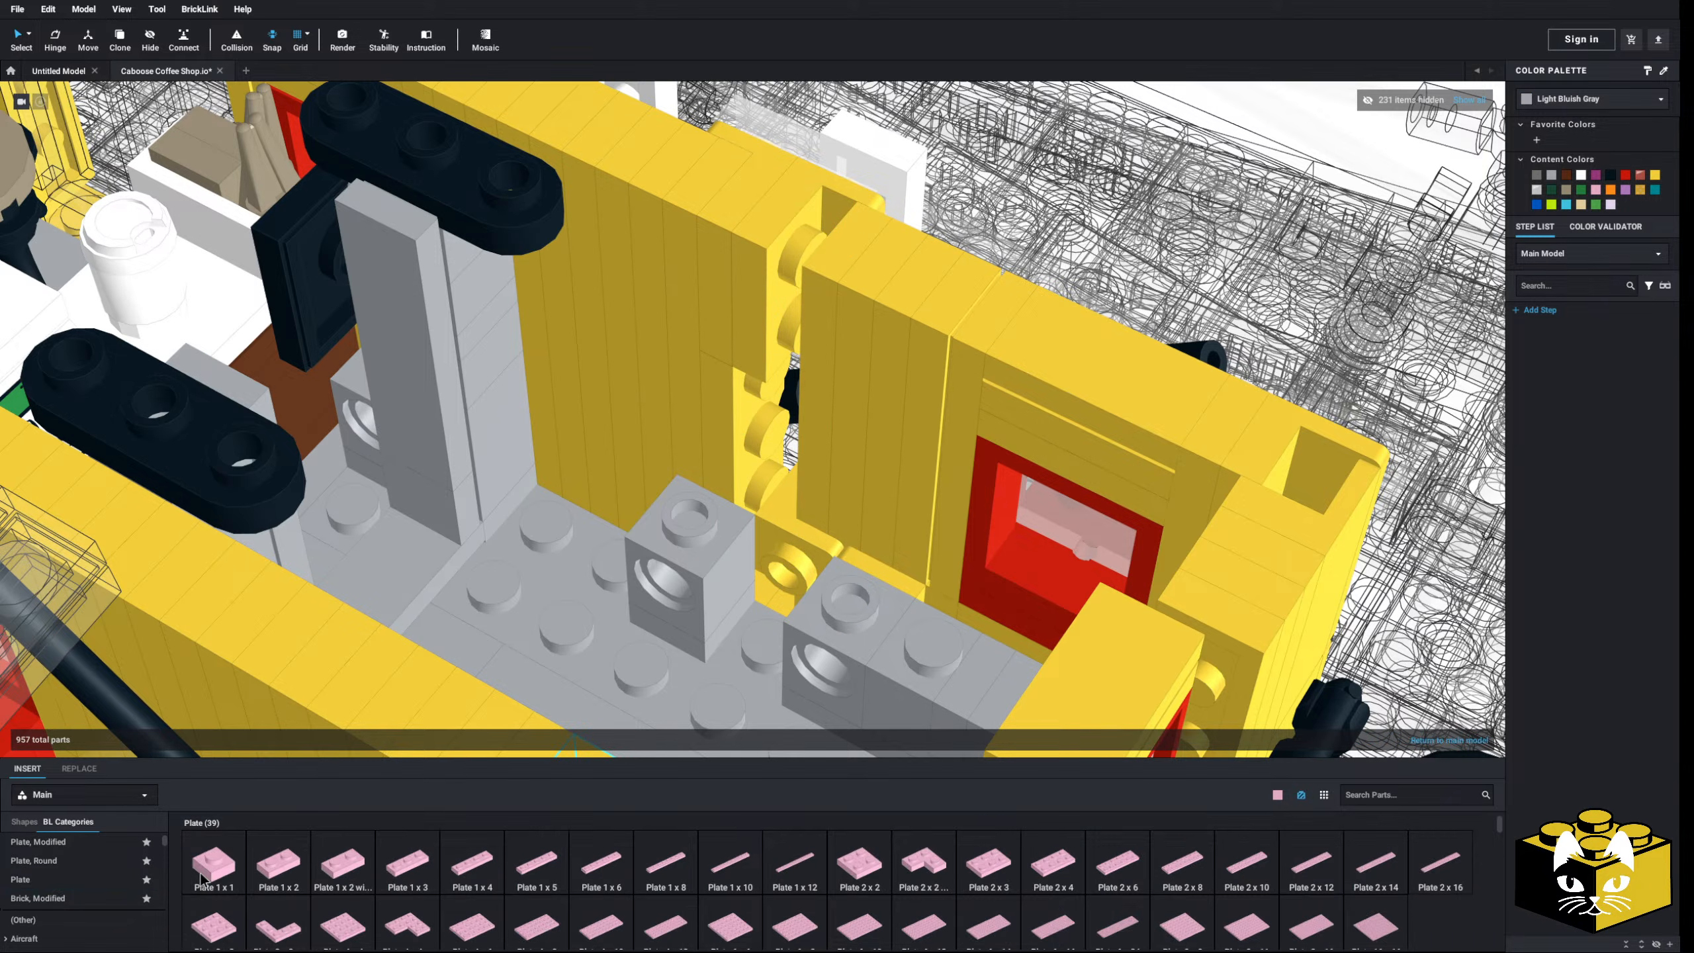
left_click_drag(477, 868, 795, 382)
left_click(813, 411)
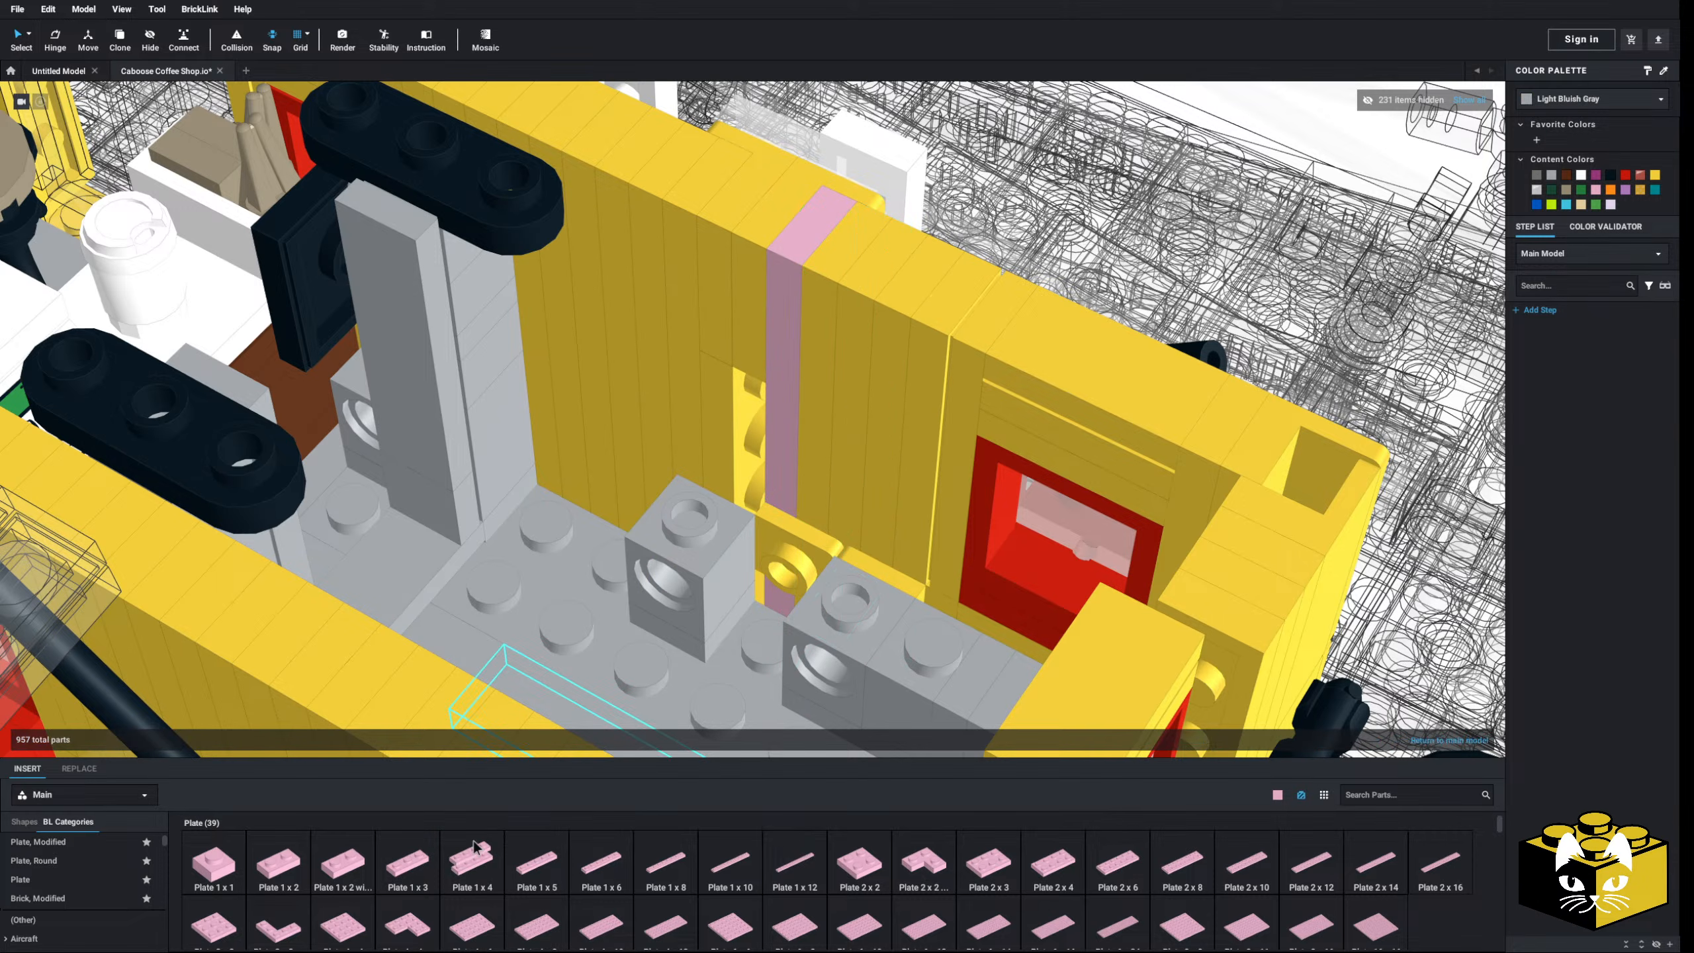
left_click_drag(474, 846, 776, 462)
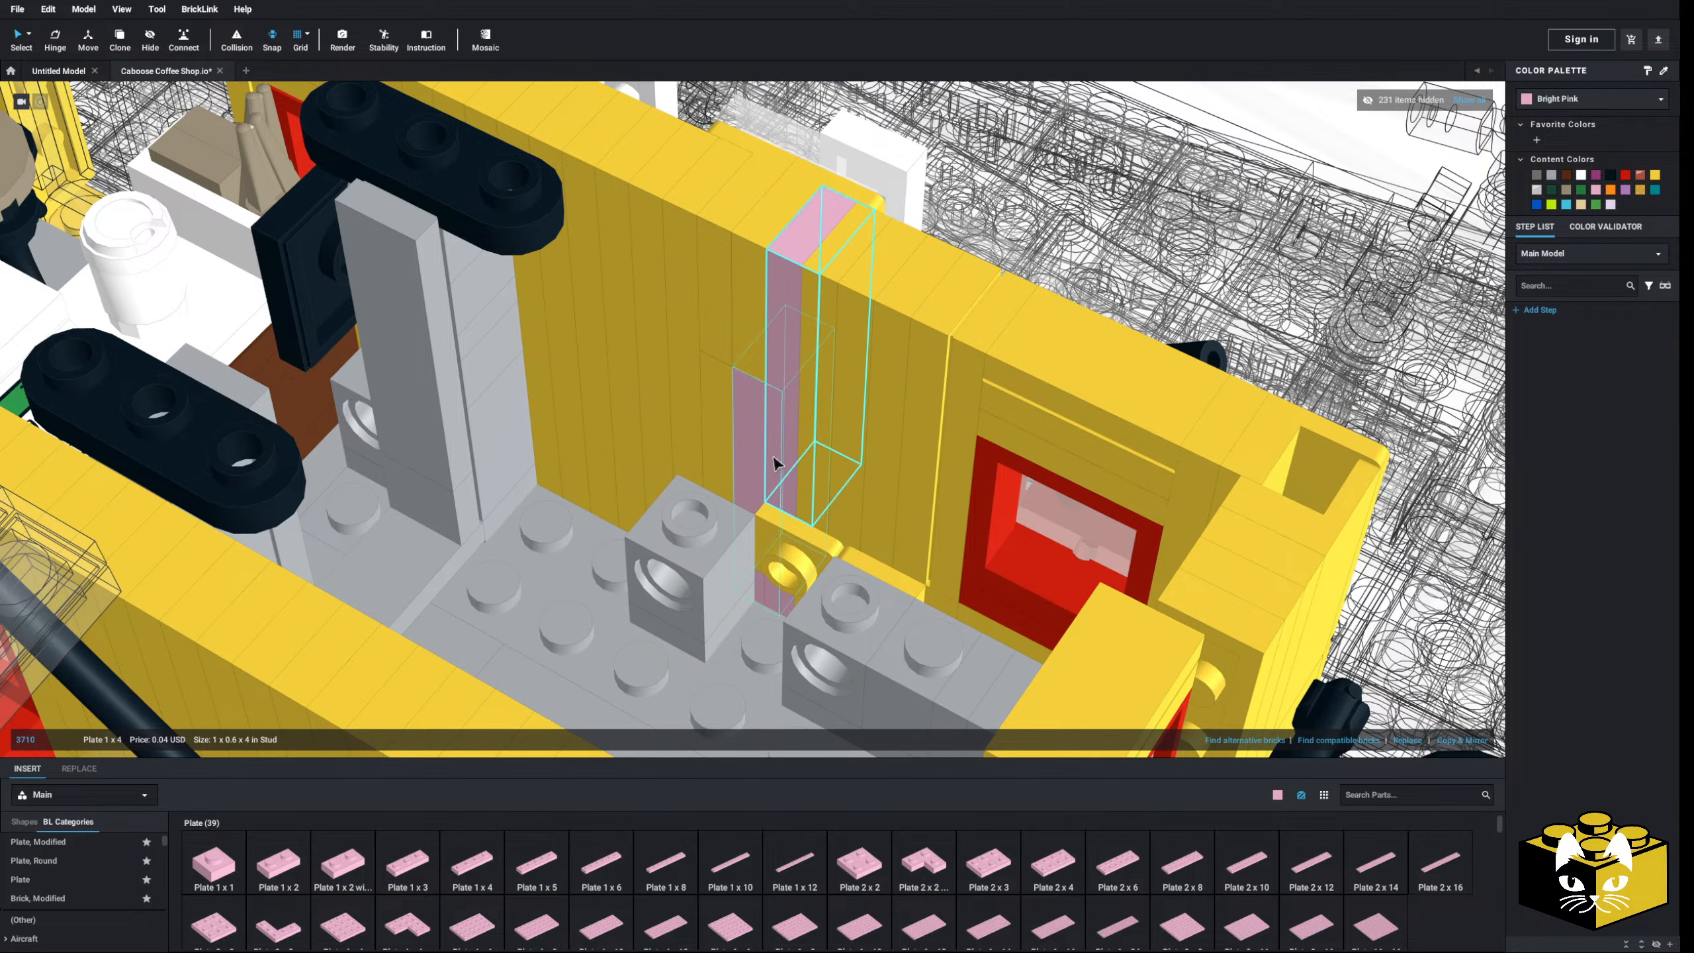
left_click(773, 585, "ctrl")
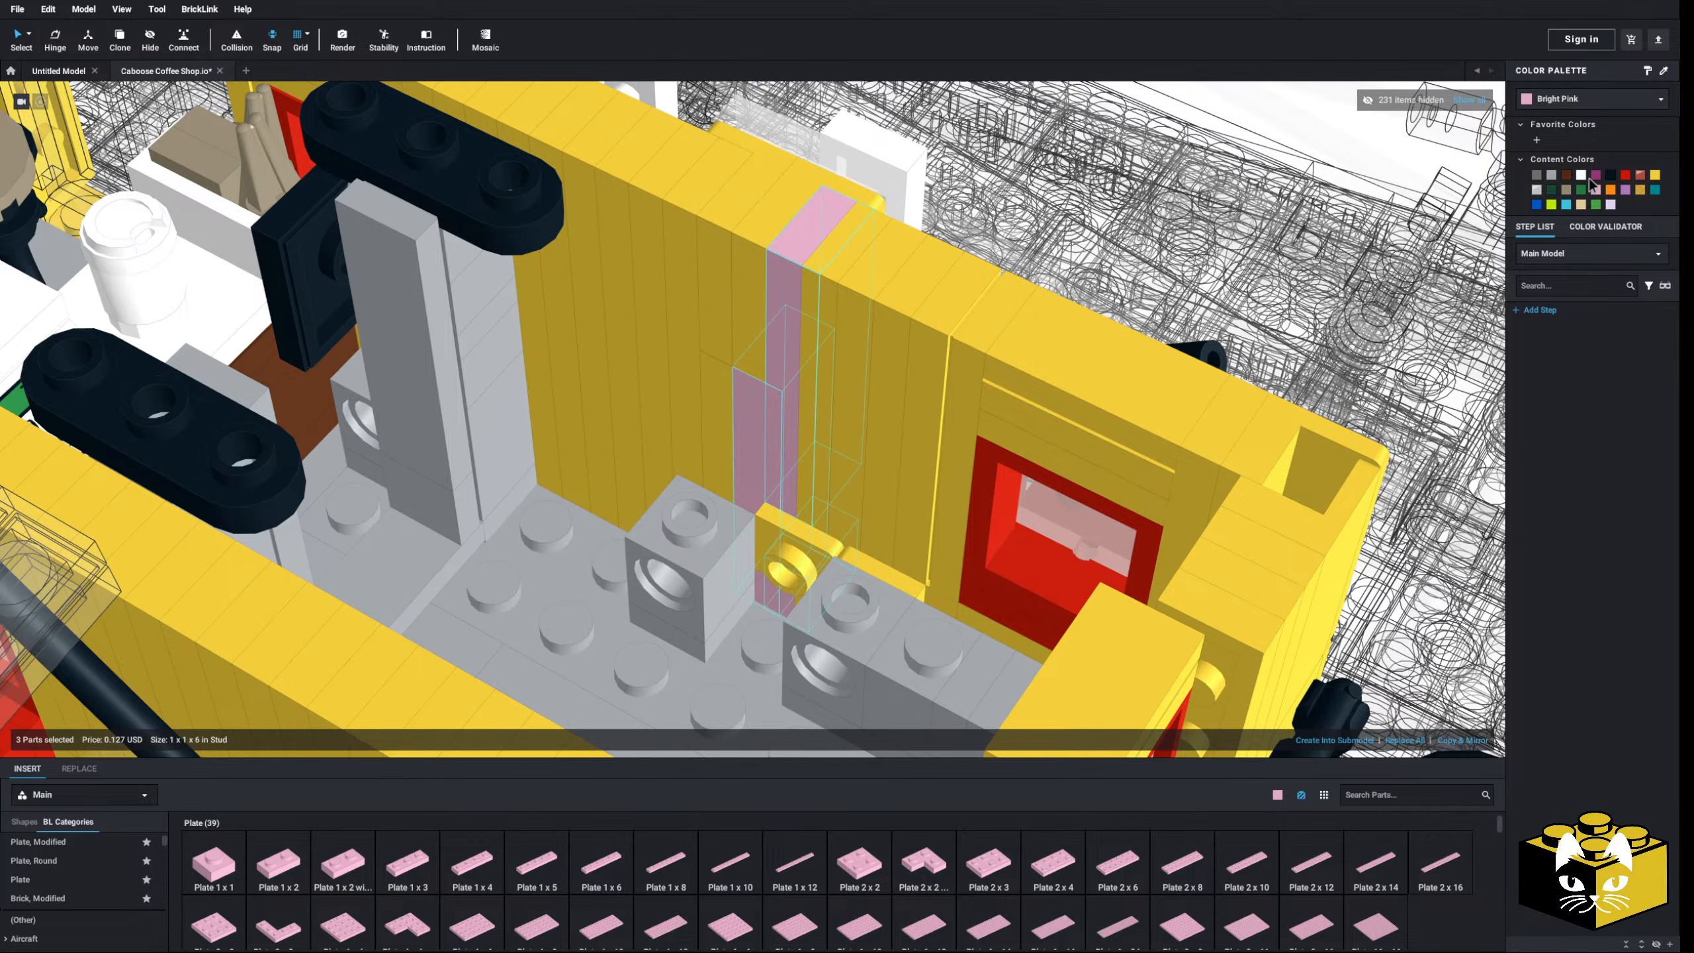
left_click(1655, 177)
- Shift the gray Technic brick and its plate one stud right
left_click(699, 560)
left_click(700, 645, "ctrl")
right_click_drag(700, 645, 707, 654)
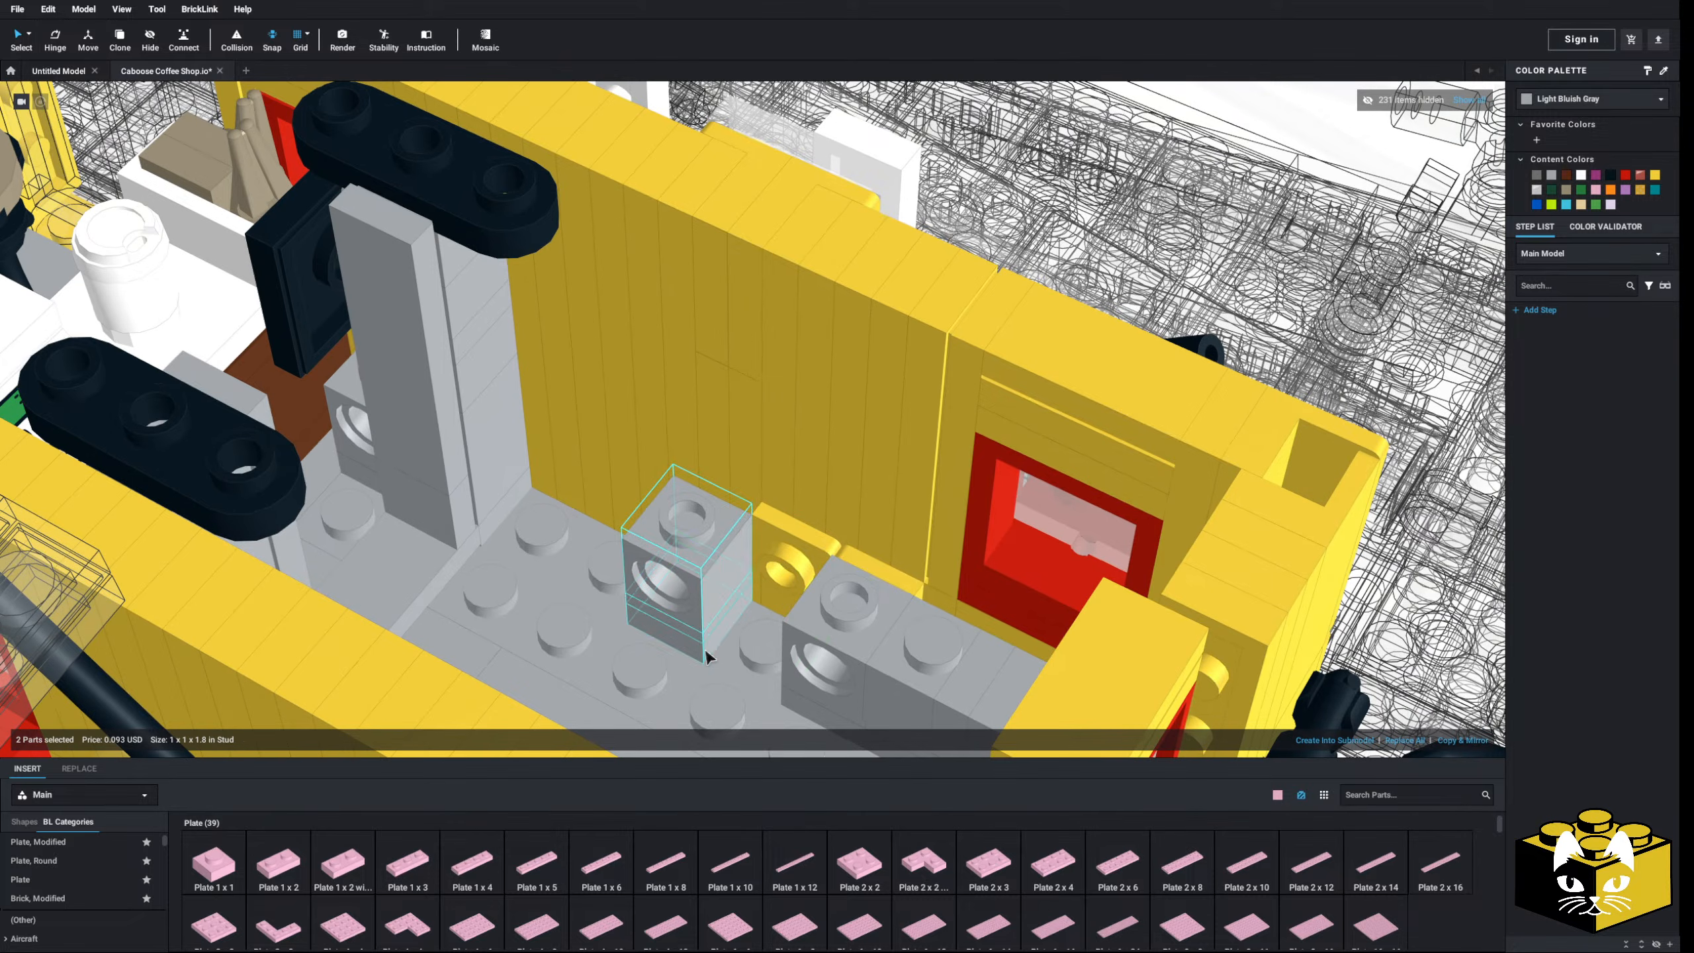
left_click_drag(691, 579, 763, 618)
- Merge the left and right gray Technic bricks
left_click(645, 598)
left_click(769, 592)
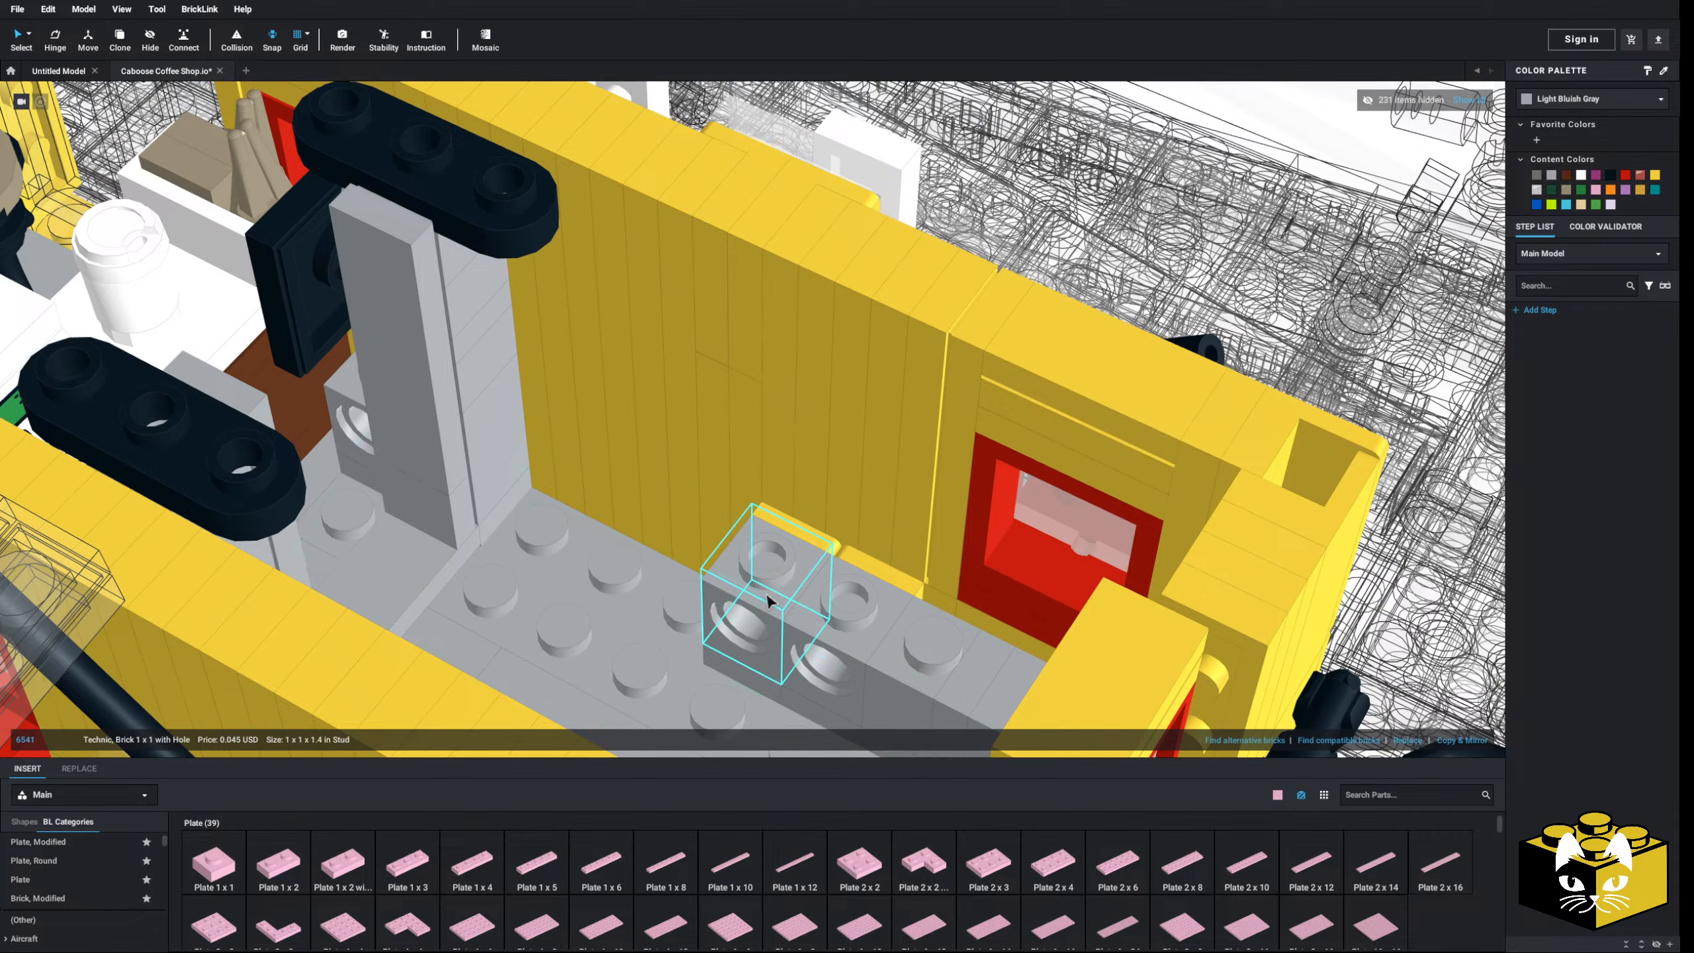
left_click(823, 593, "ctrl")
right_click(822, 594)
left_click(851, 703)
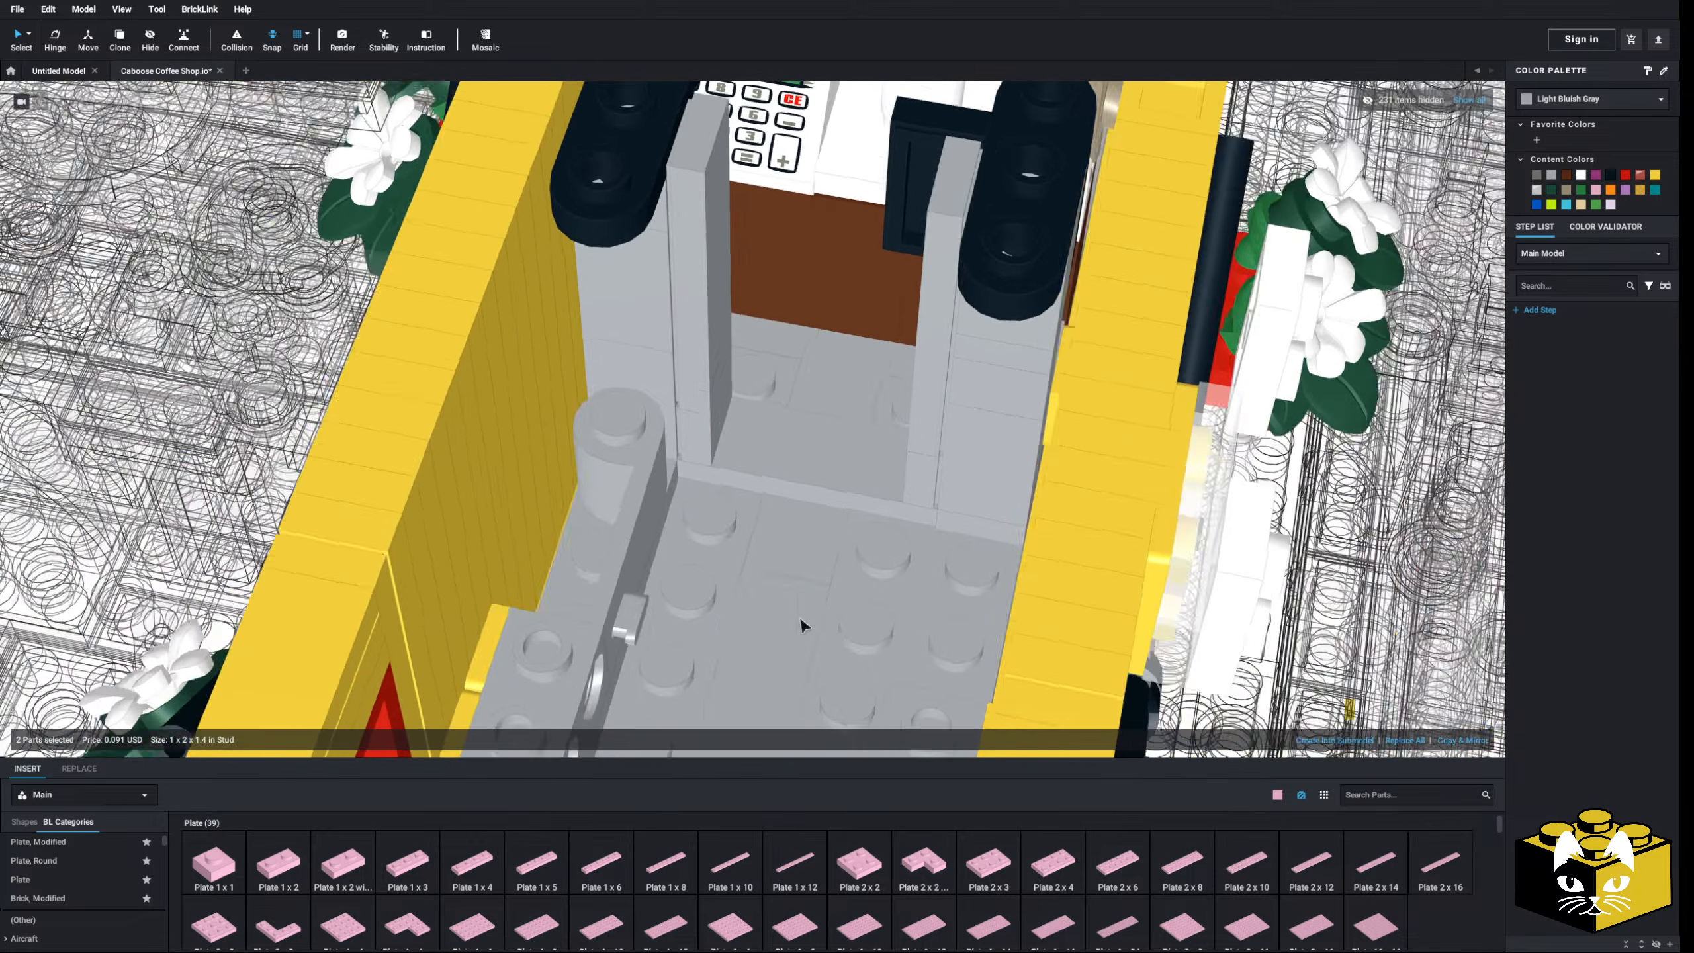
- Copy & Mirror the plate-and-brick pair and set it against the right wall
right_click_drag(799, 617, 736, 598)
left_click(736, 597)
left_click(738, 528)
left_click(729, 495, "ctrl")
right_click_drag(728, 495, 807, 467)
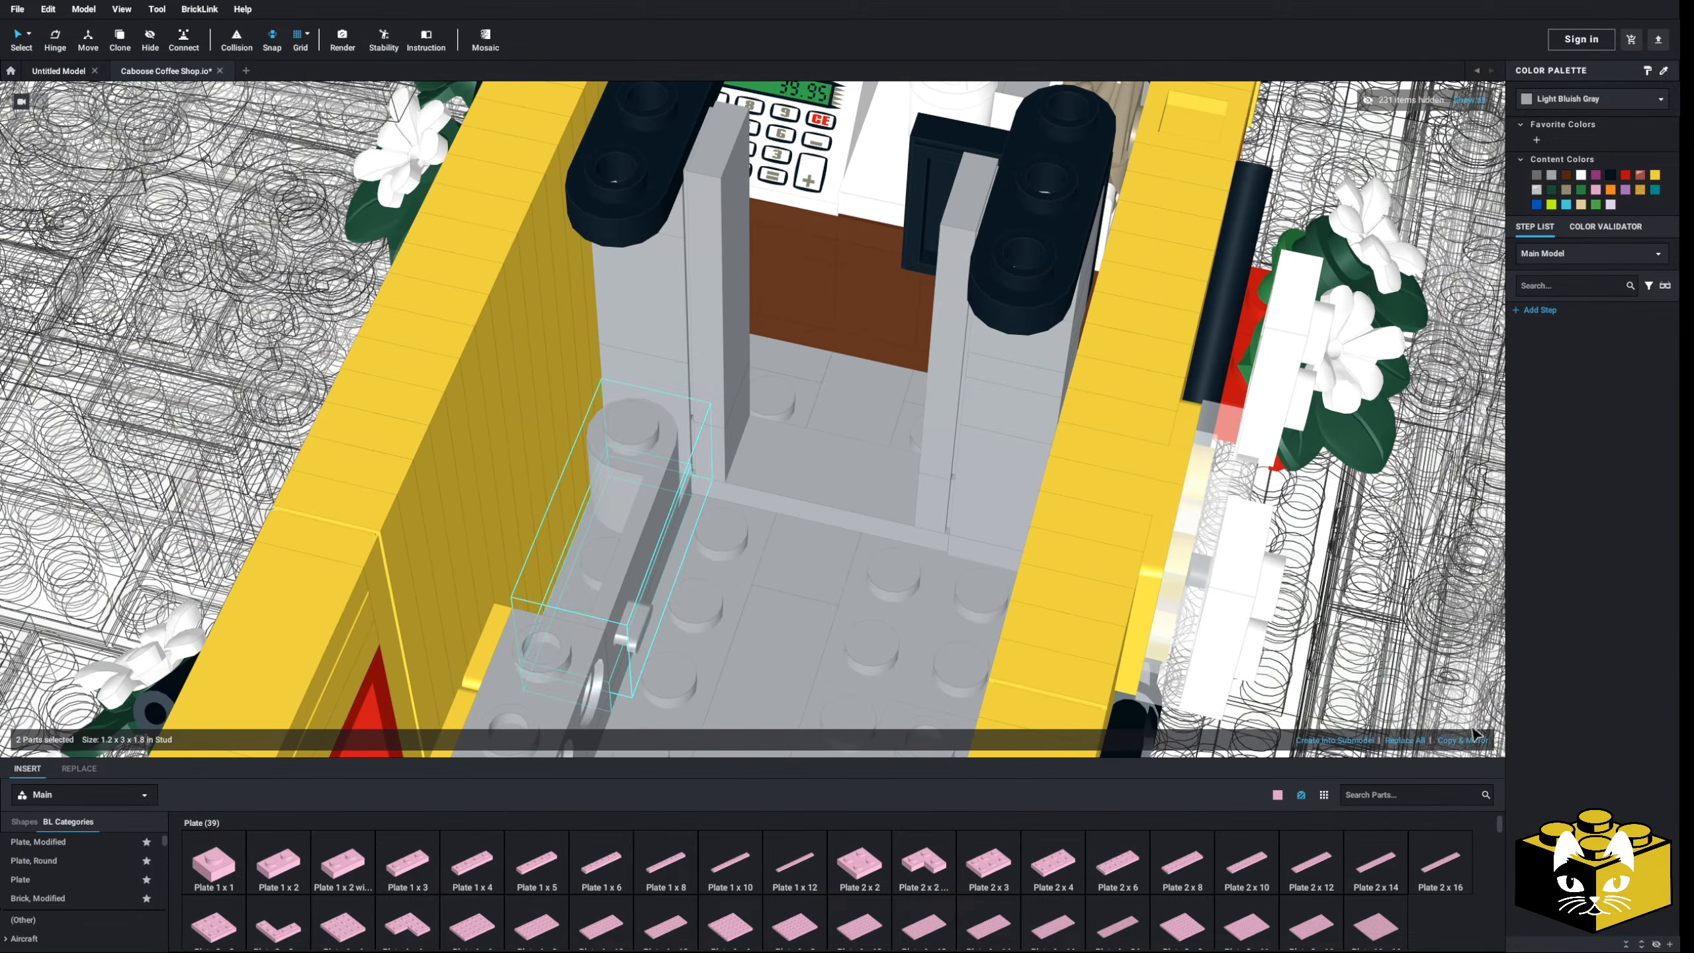
left_click(1463, 739)
left_click_drag(730, 515, 723, 540)
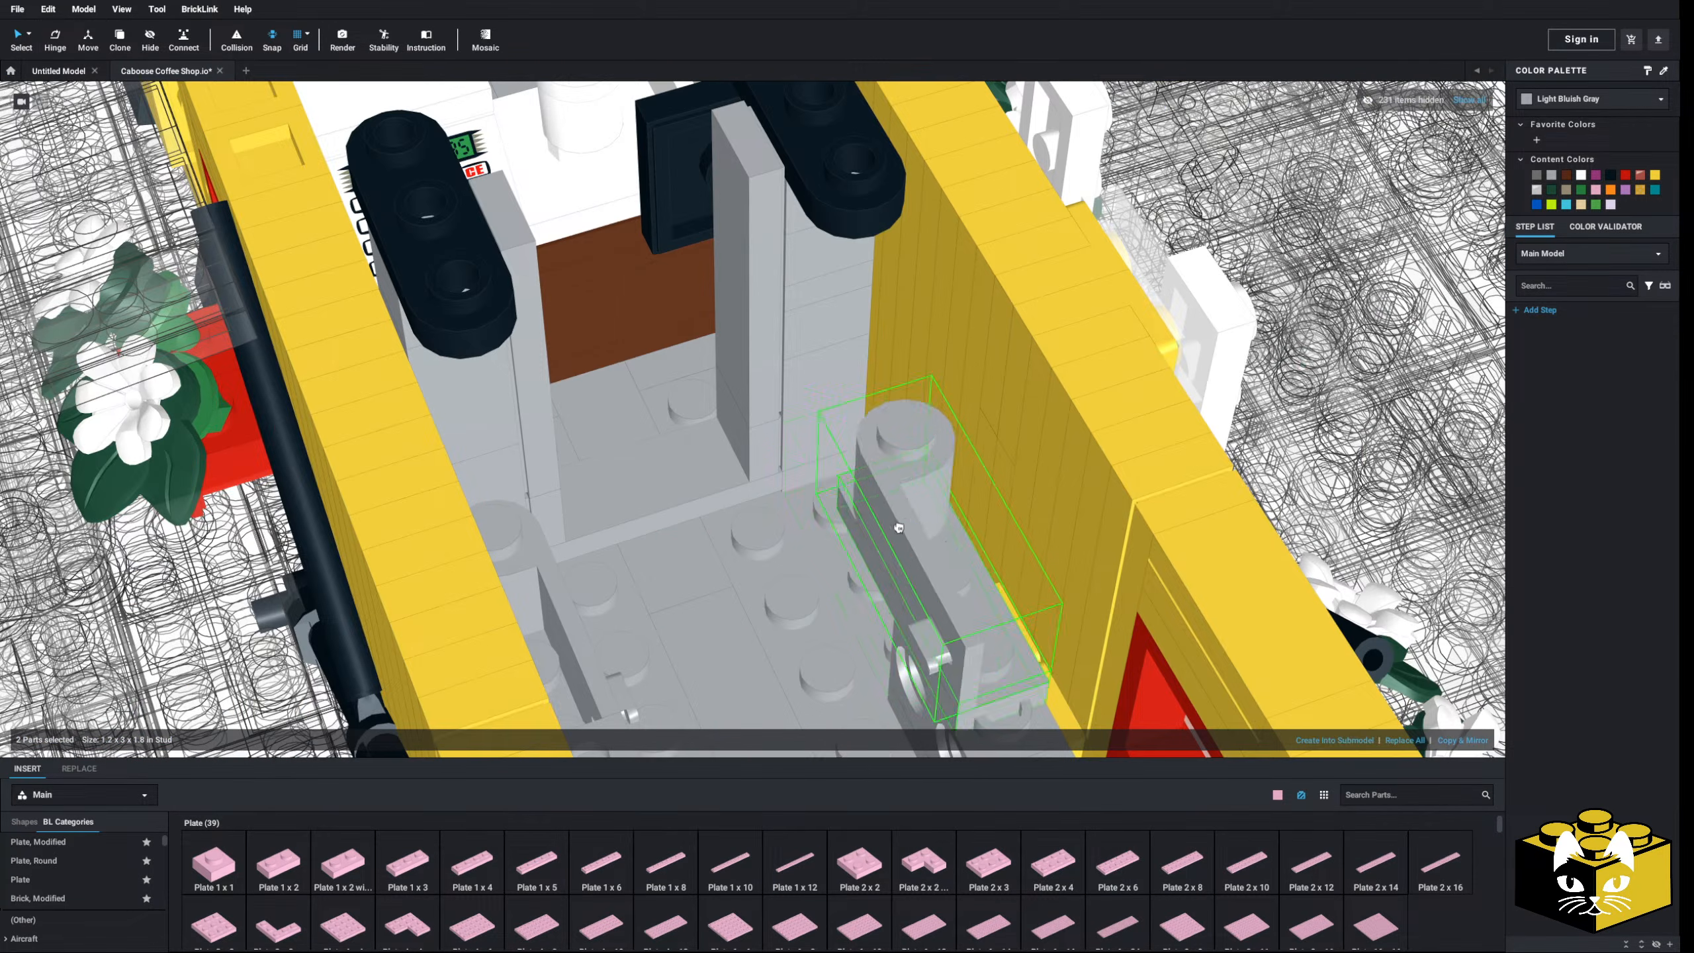
left_click_drag(906, 489, 855, 497)
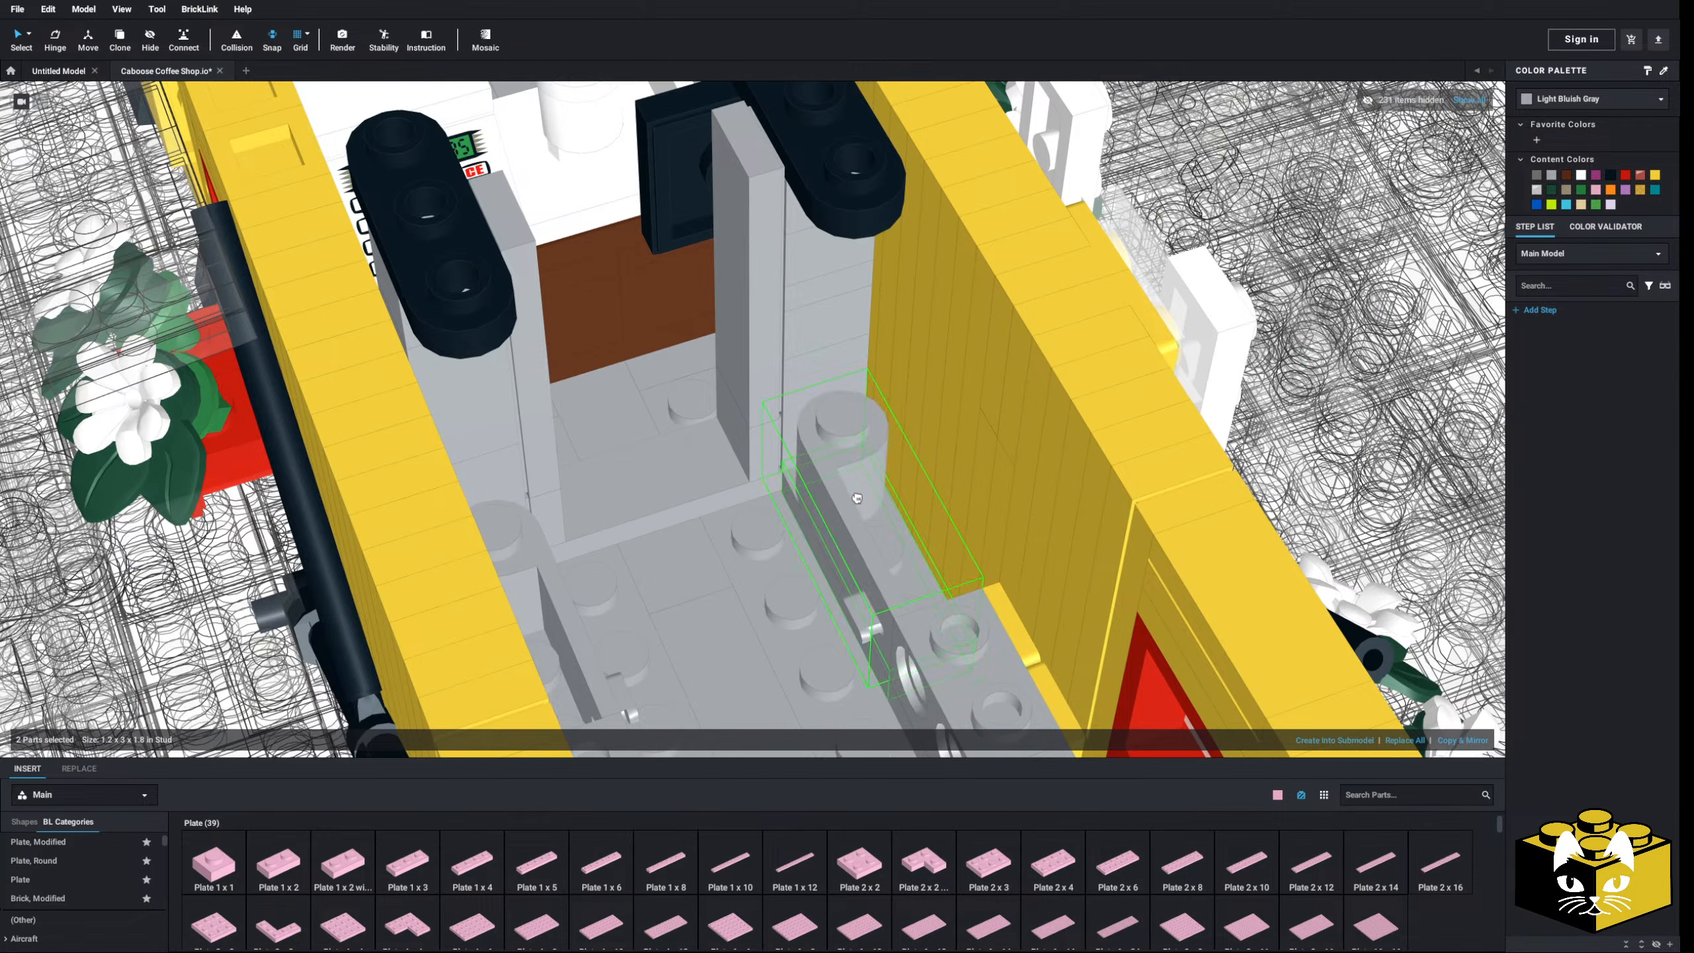
scroll(850, 496, "down", 4)
right_click_drag(845, 497, 805, 498)
scroll(814, 499, "down", 5)
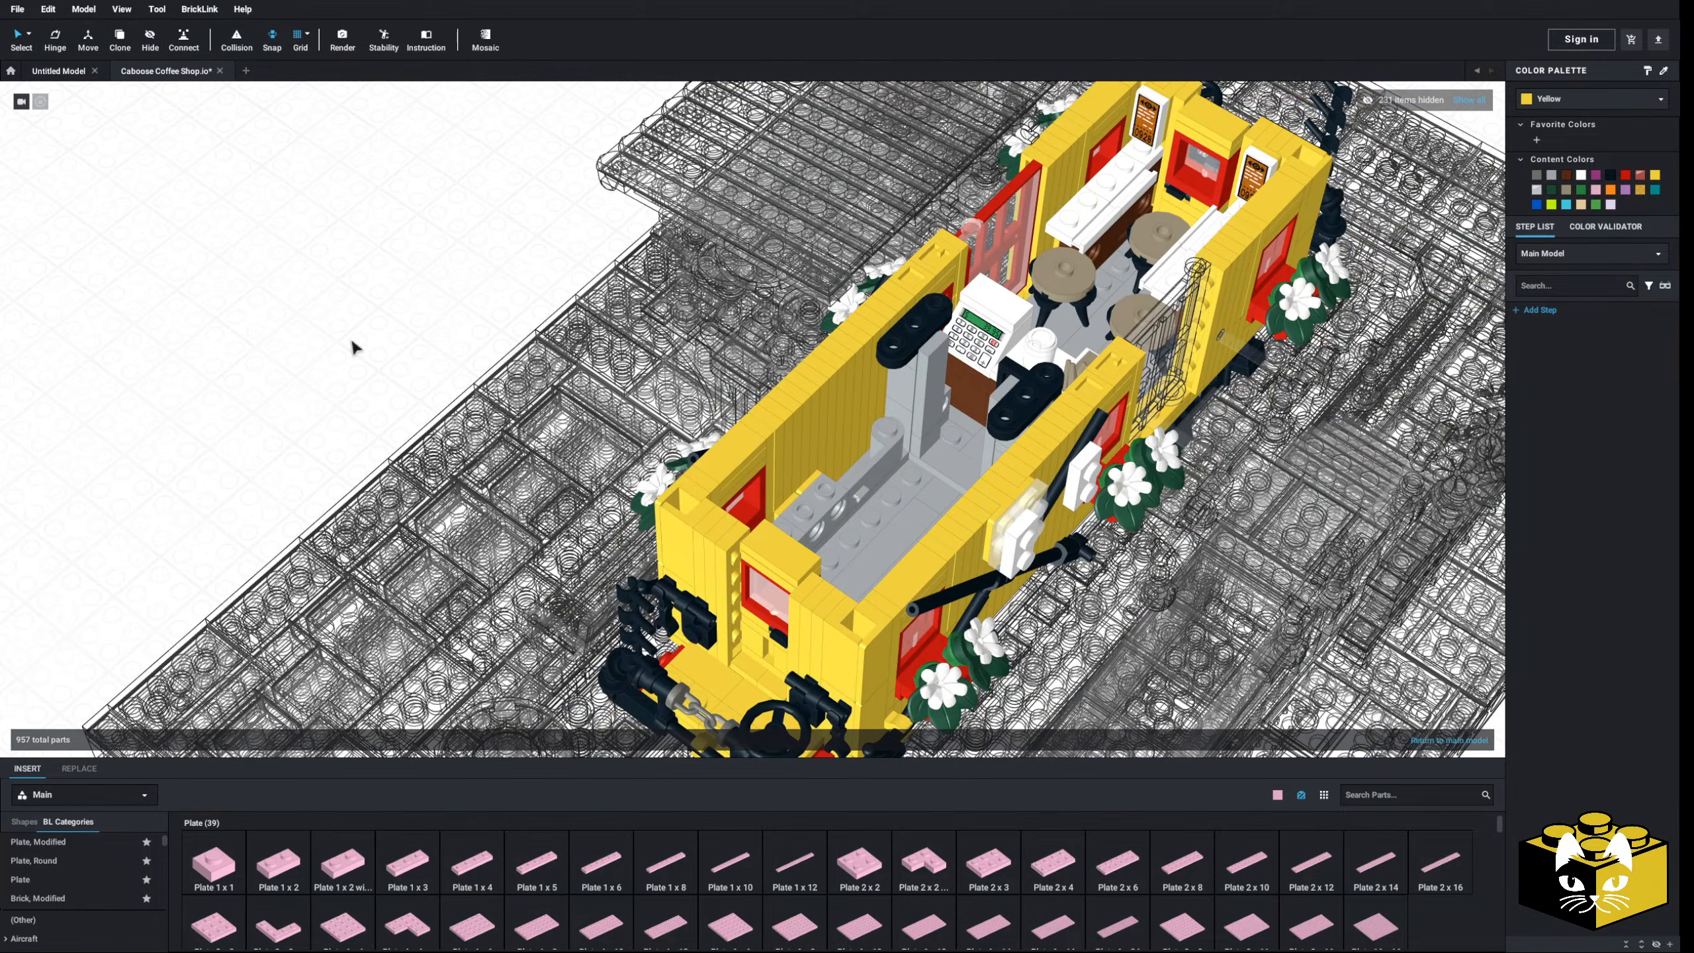
- Set a 1x8 plate onto the gray counter inside the coffee bar
right_click_drag(354, 348, 333, 342)
scroll(703, 512, "up", 4)
middle_click_drag(842, 637, 750, 535)
right_click_drag(750, 528, 756, 518)
scroll(754, 511, "up", 3)
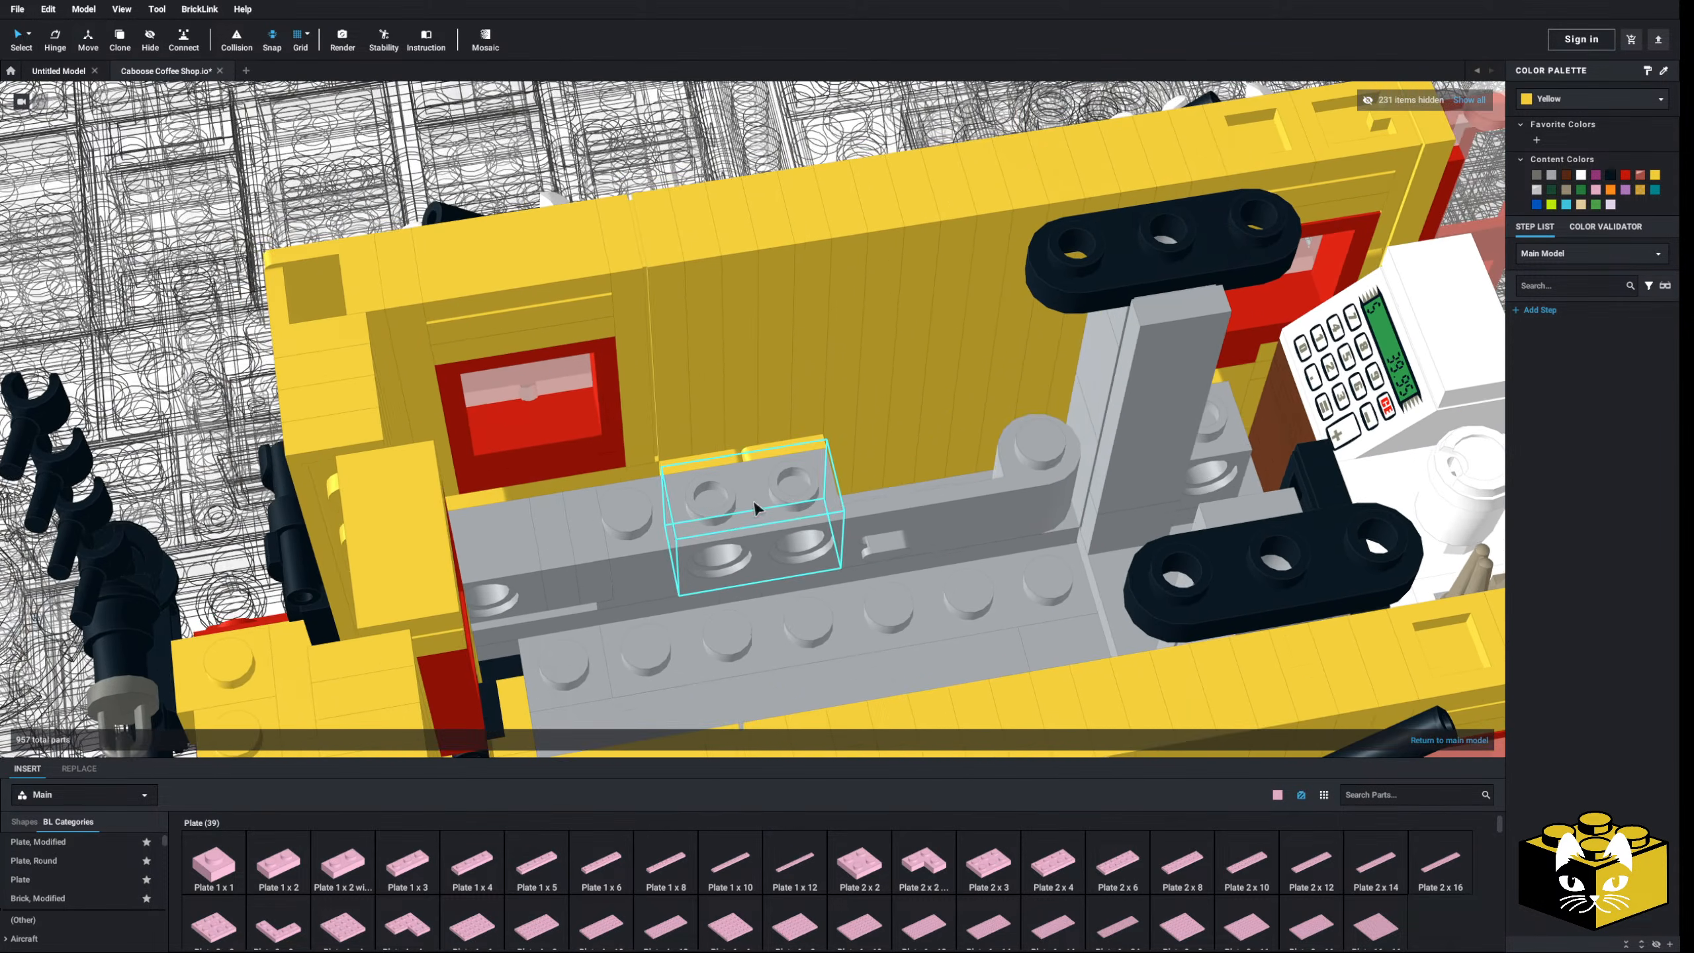
middle_click_drag(755, 504, 720, 498)
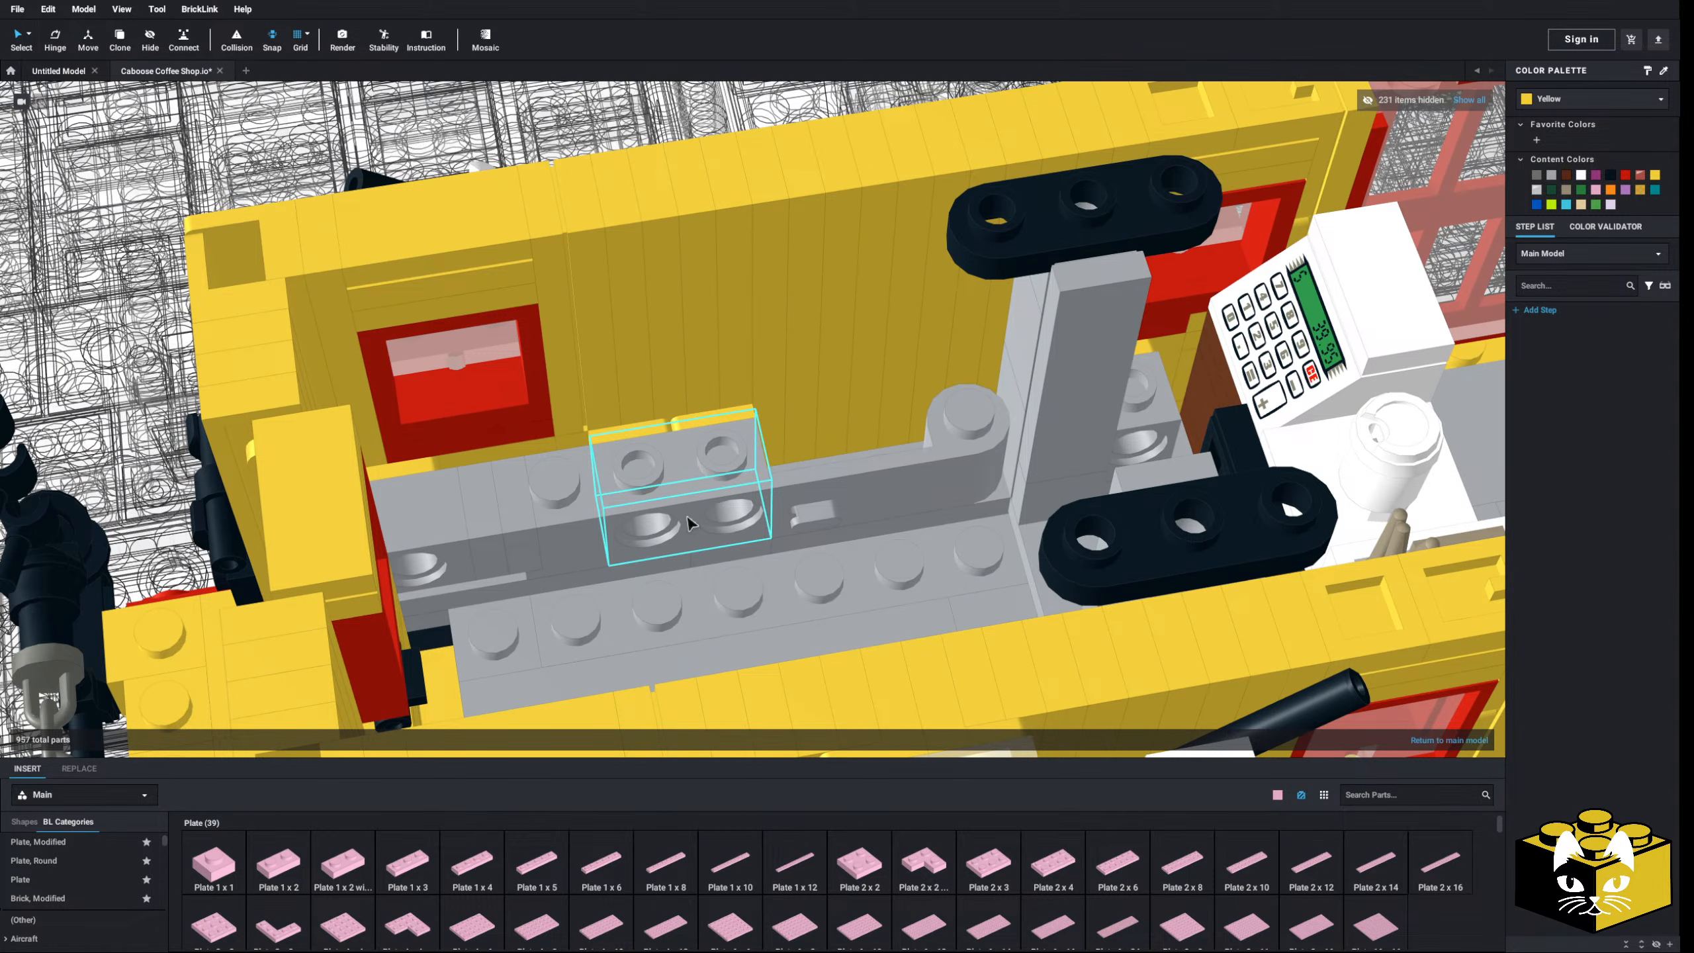
right_click_drag(687, 524, 719, 530)
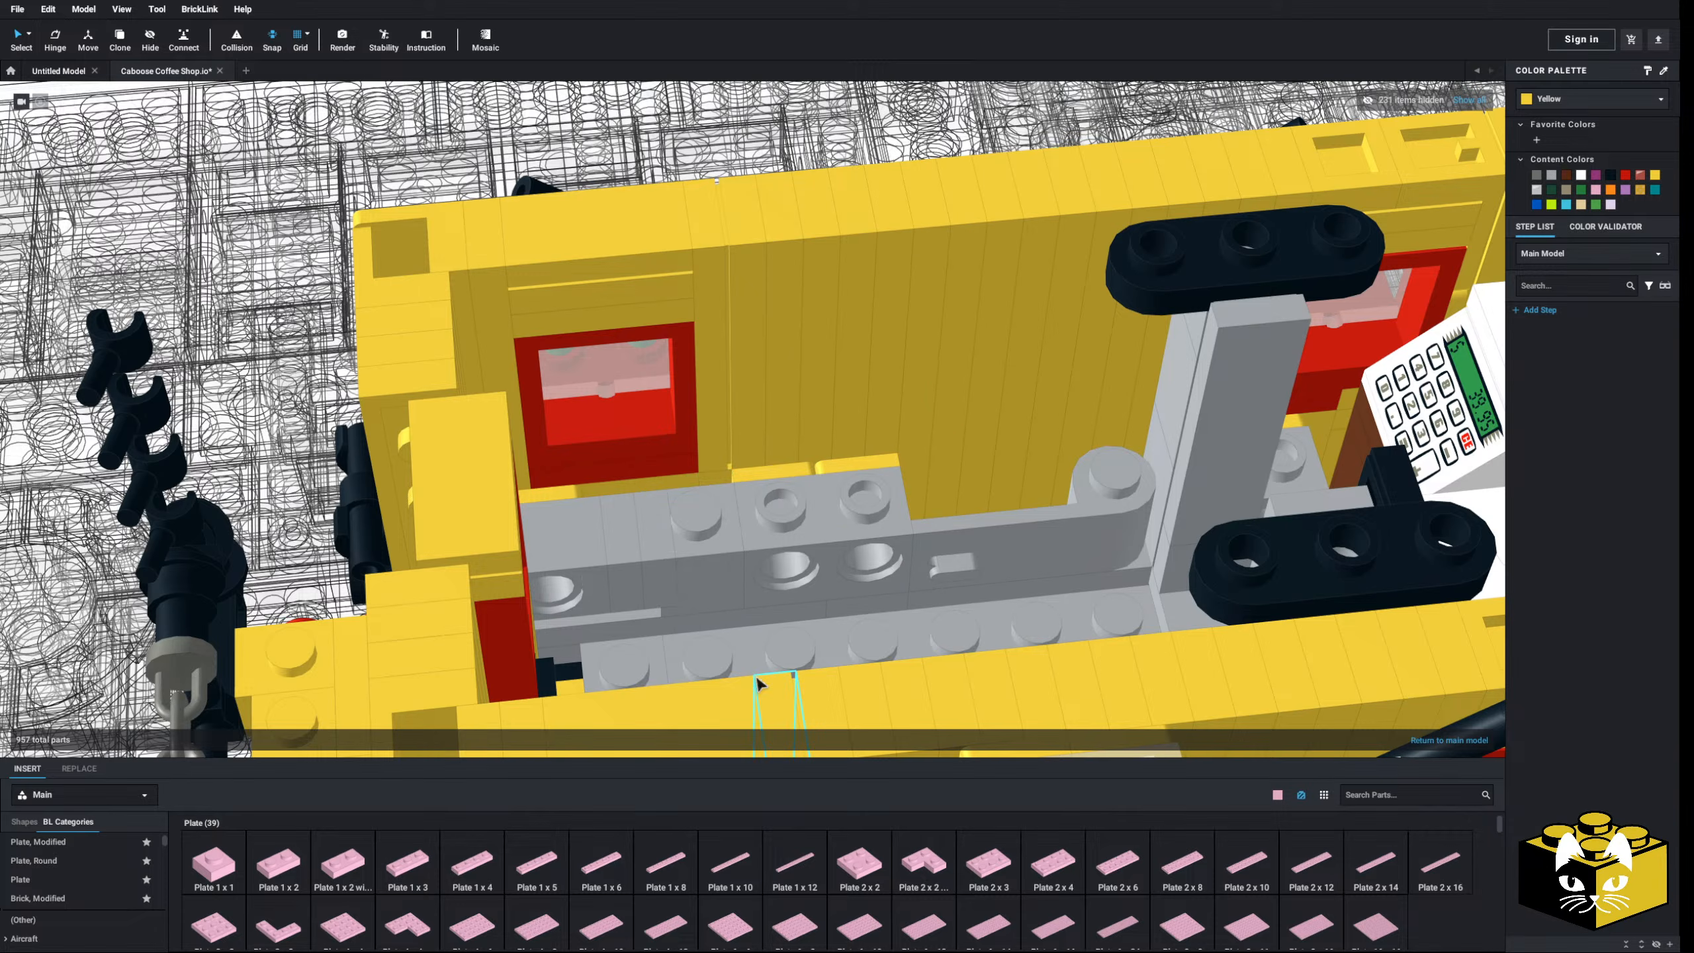
left_click(666, 864)
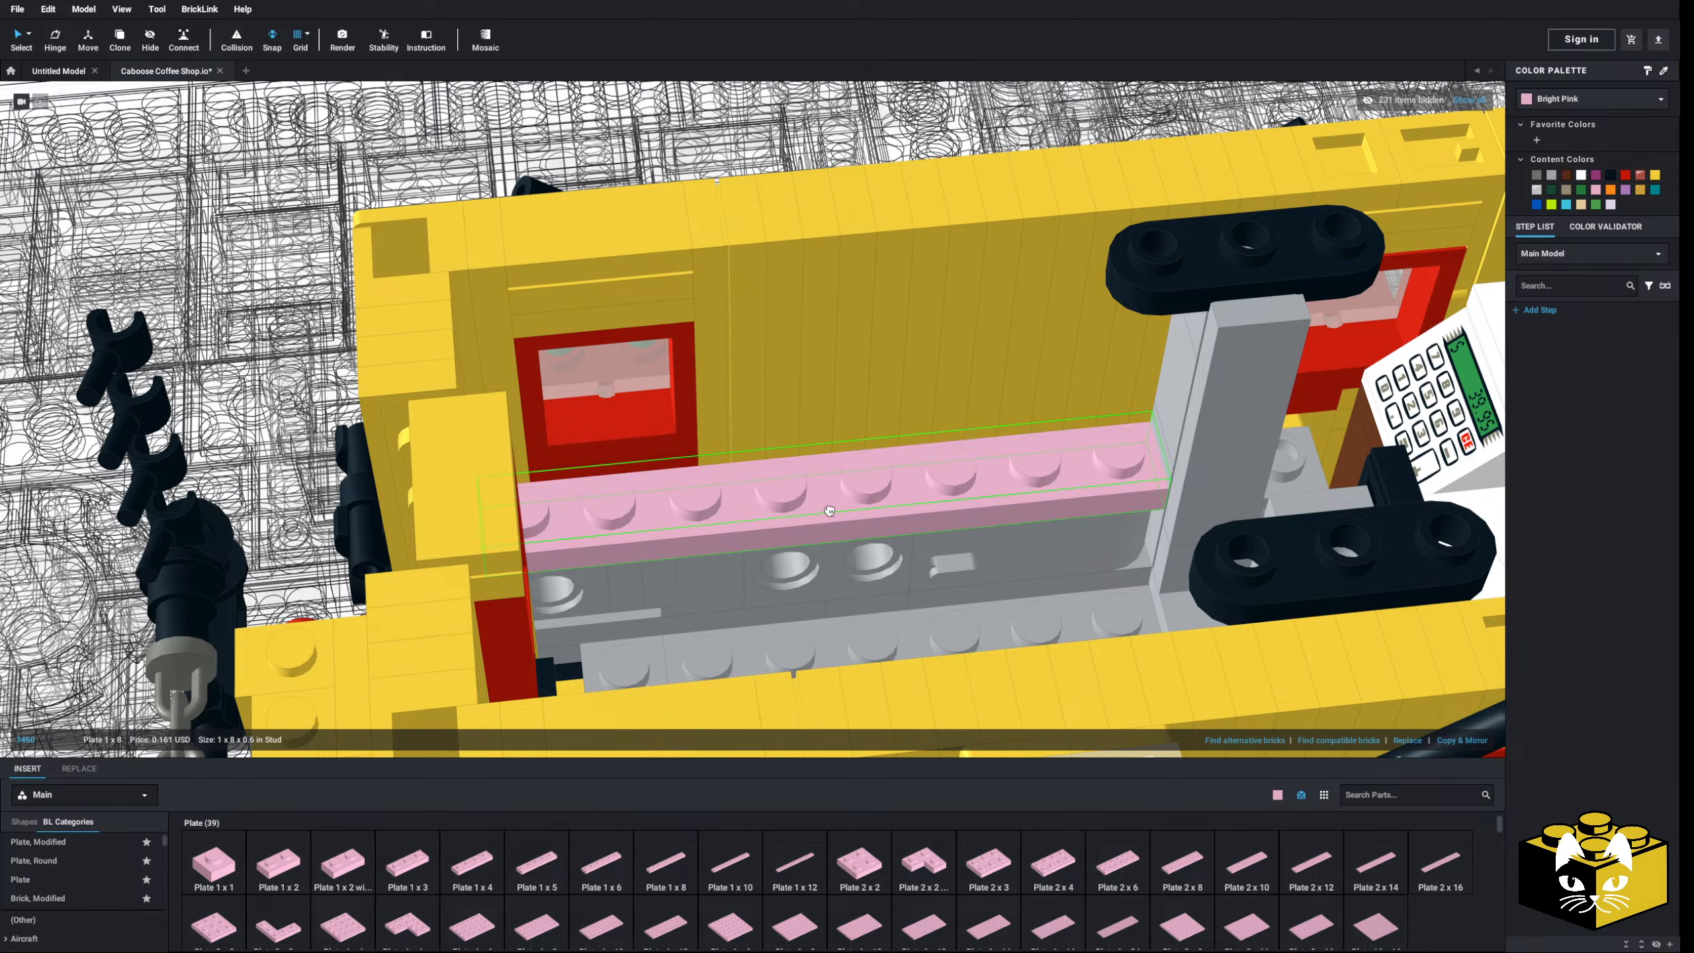
left_click(829, 510)
mouse_move(830, 510)
right_mouse_down()
mouse_move(809, 509)
mouse_move(857, 500)
right_mouse_up()
- Copy and paste the gray Door 1x3x1
right_click(1028, 467)
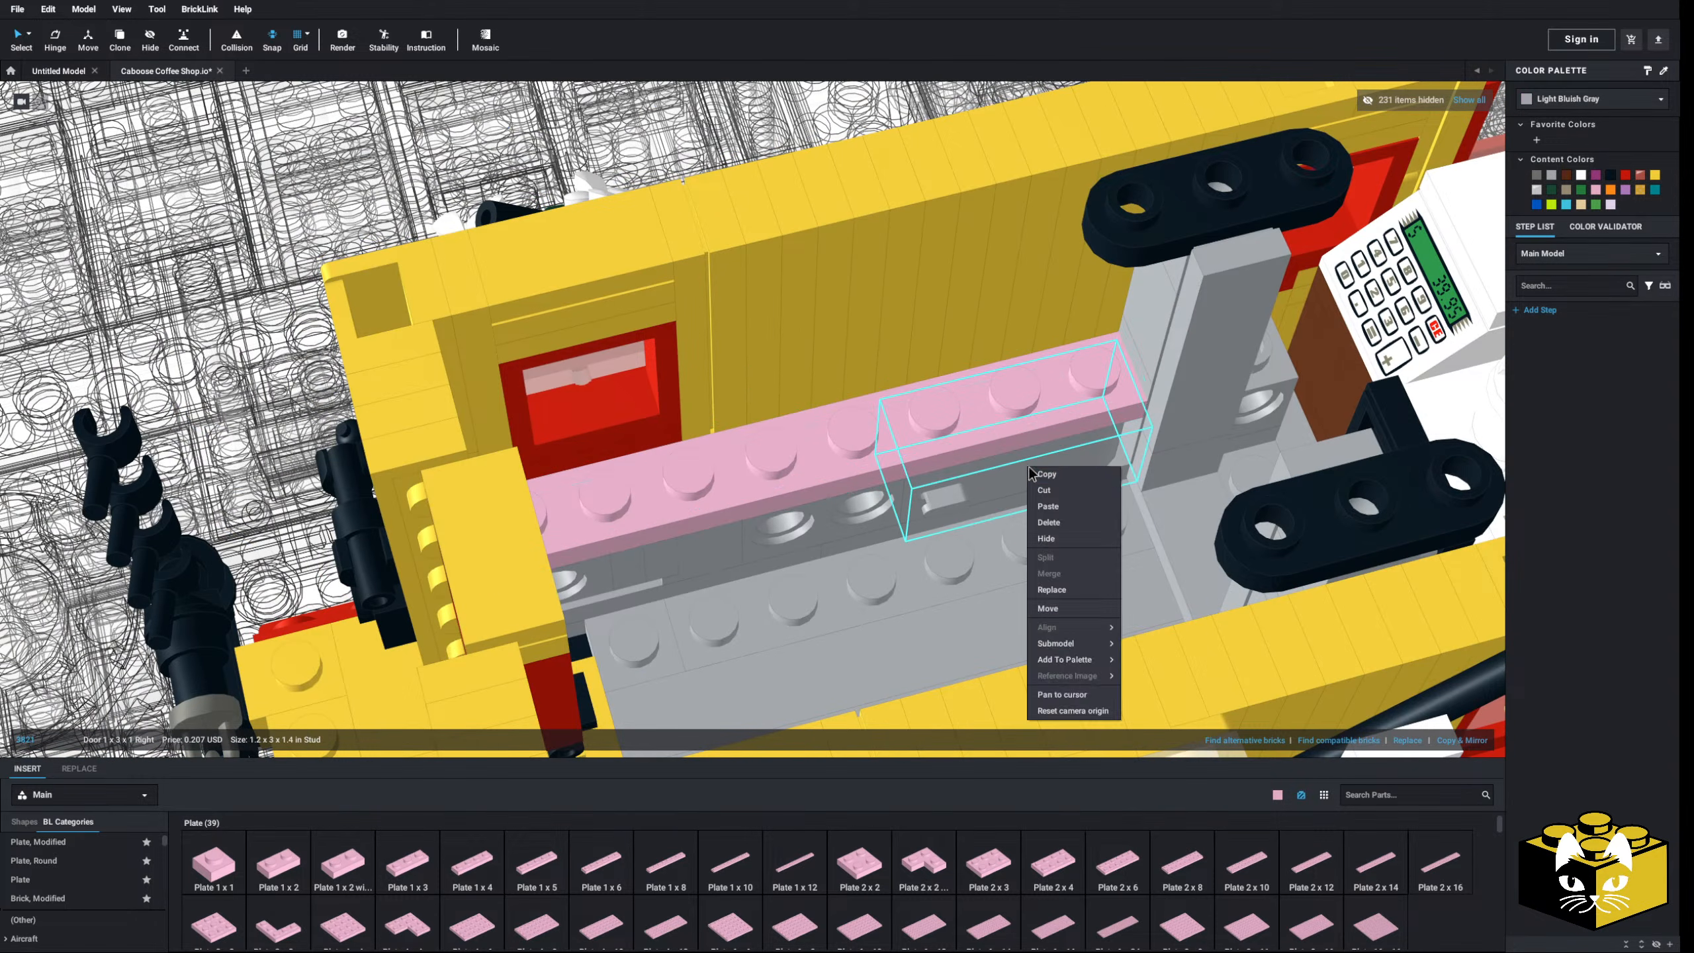
left_click(1044, 474)
right_click(1037, 466)
left_click(1071, 508)
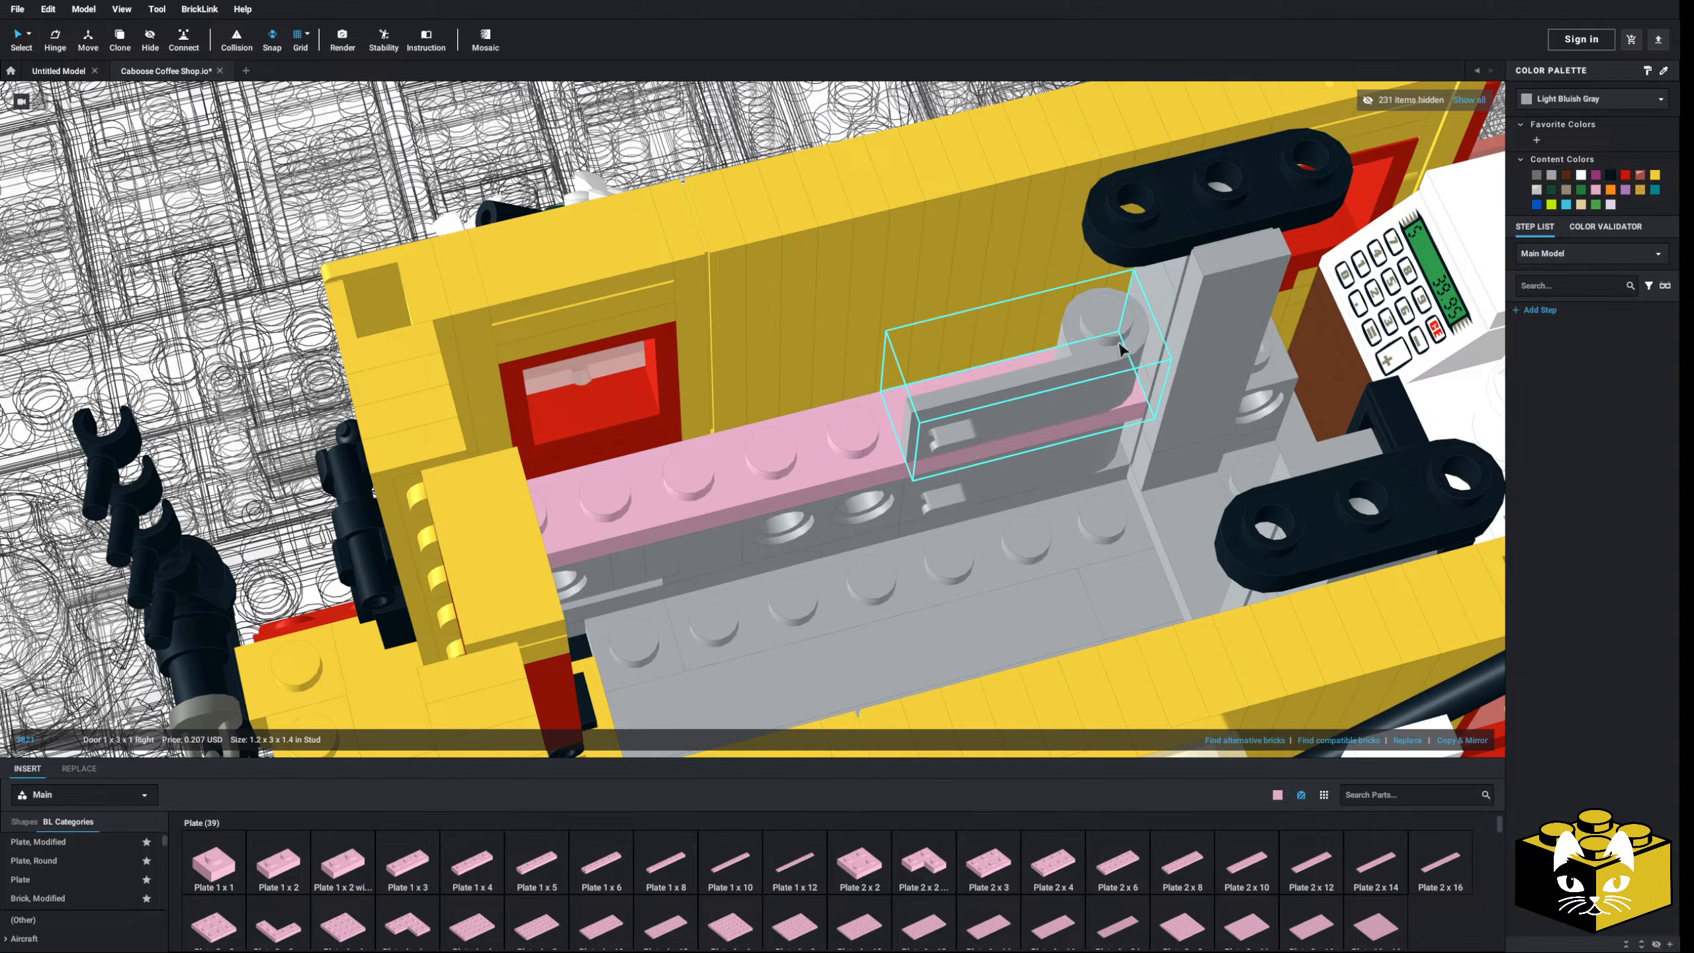
left_click(1120, 343)
right_click_drag(1119, 343, 1098, 349)
- Add a mirrored copy of the door and position it on the 1x8 plate
left_click(1469, 738)
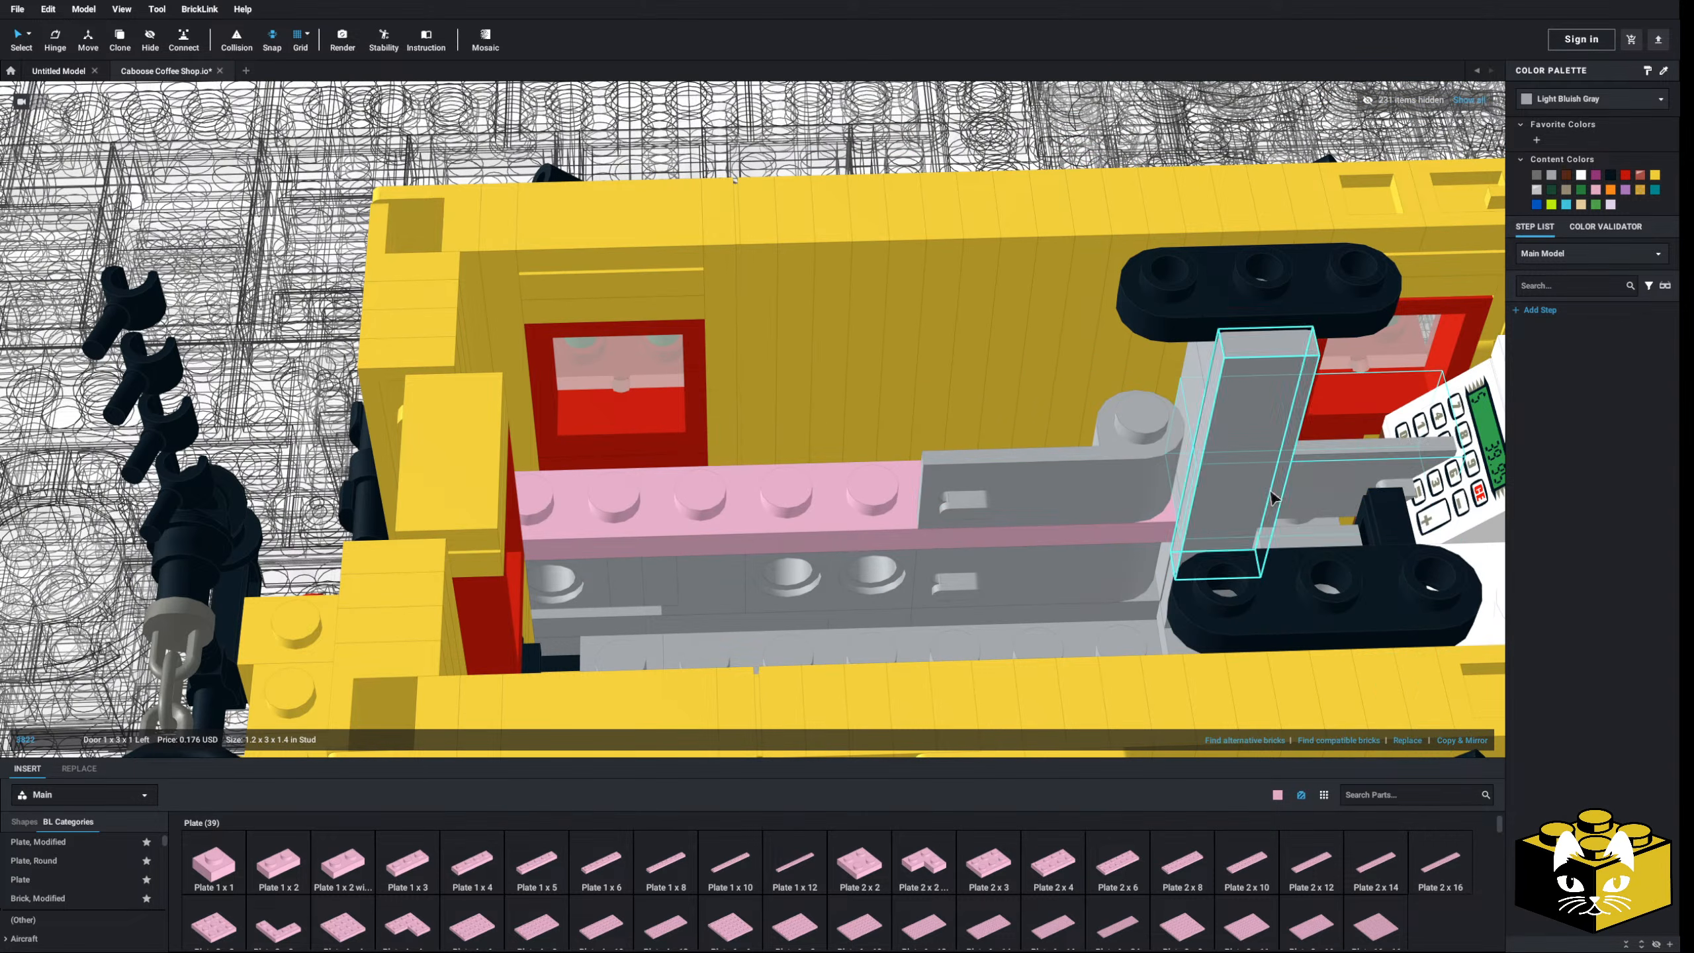
left_click_drag(1309, 486, 718, 489)
right_click_drag(718, 489, 717, 489)
left_click_drag(716, 489, 789, 487)
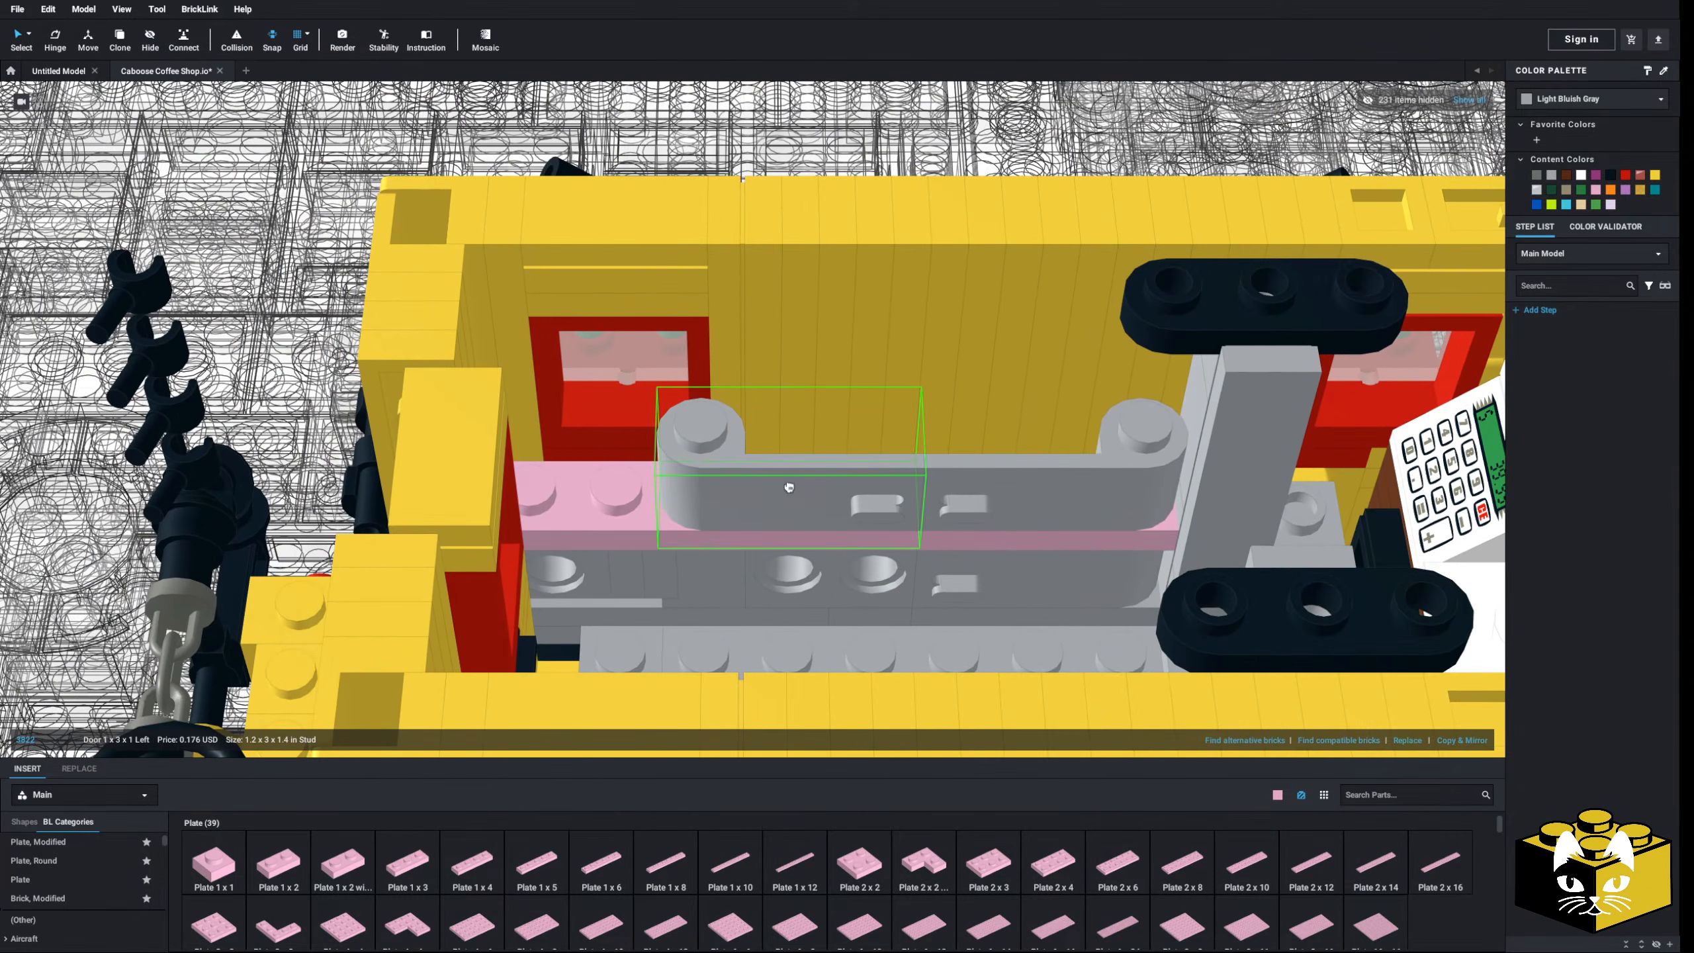
right_click_drag(788, 487, 780, 488)
scroll(97, 888, "down", 4)
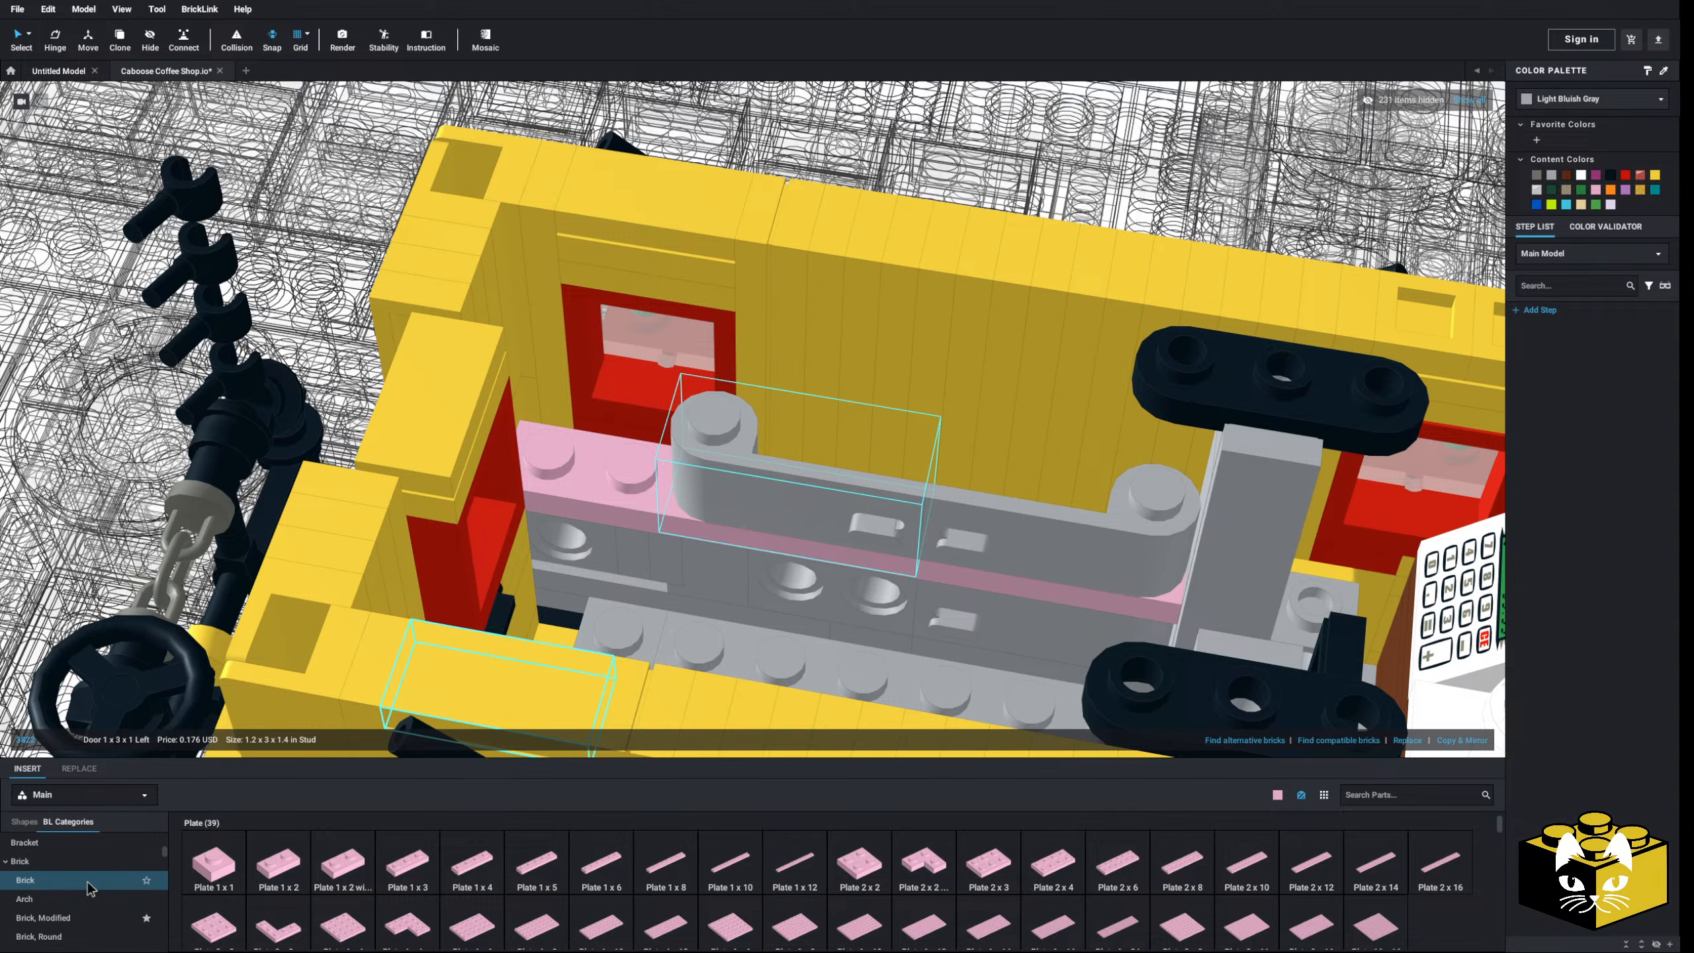
- Place a 1x2 brick at the end of the 1x8 plate
left_click(127, 876)
left_click(473, 866)
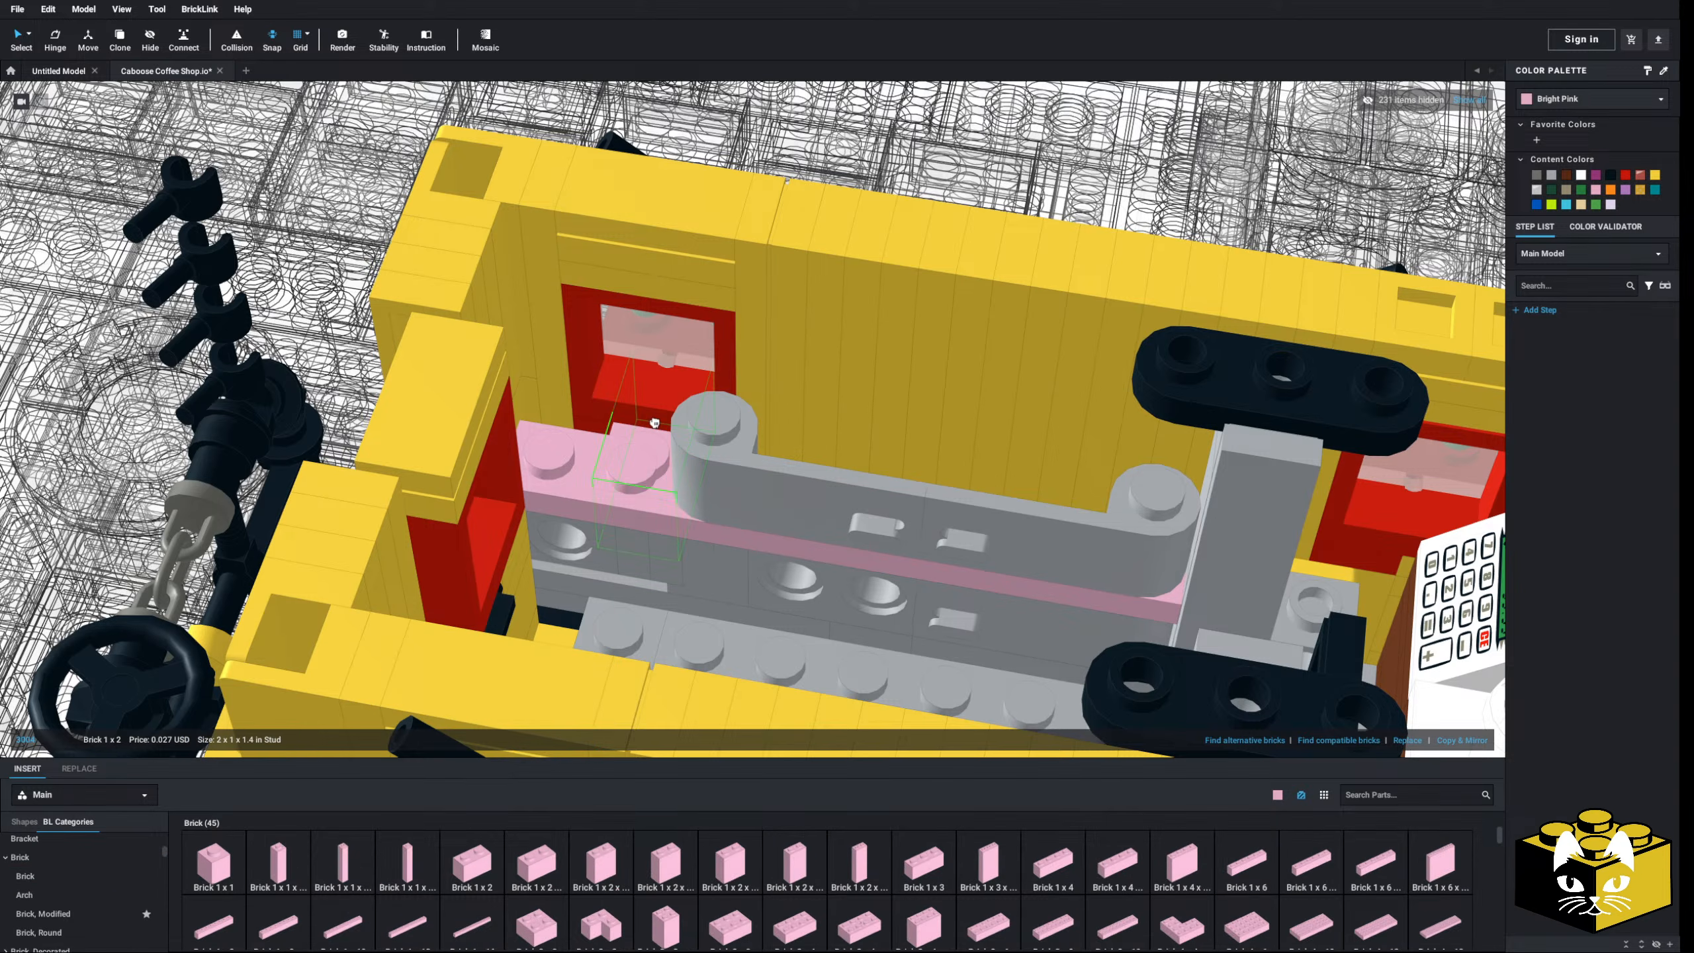
left_click(598, 428)
right_click_drag(599, 428, 646, 526)
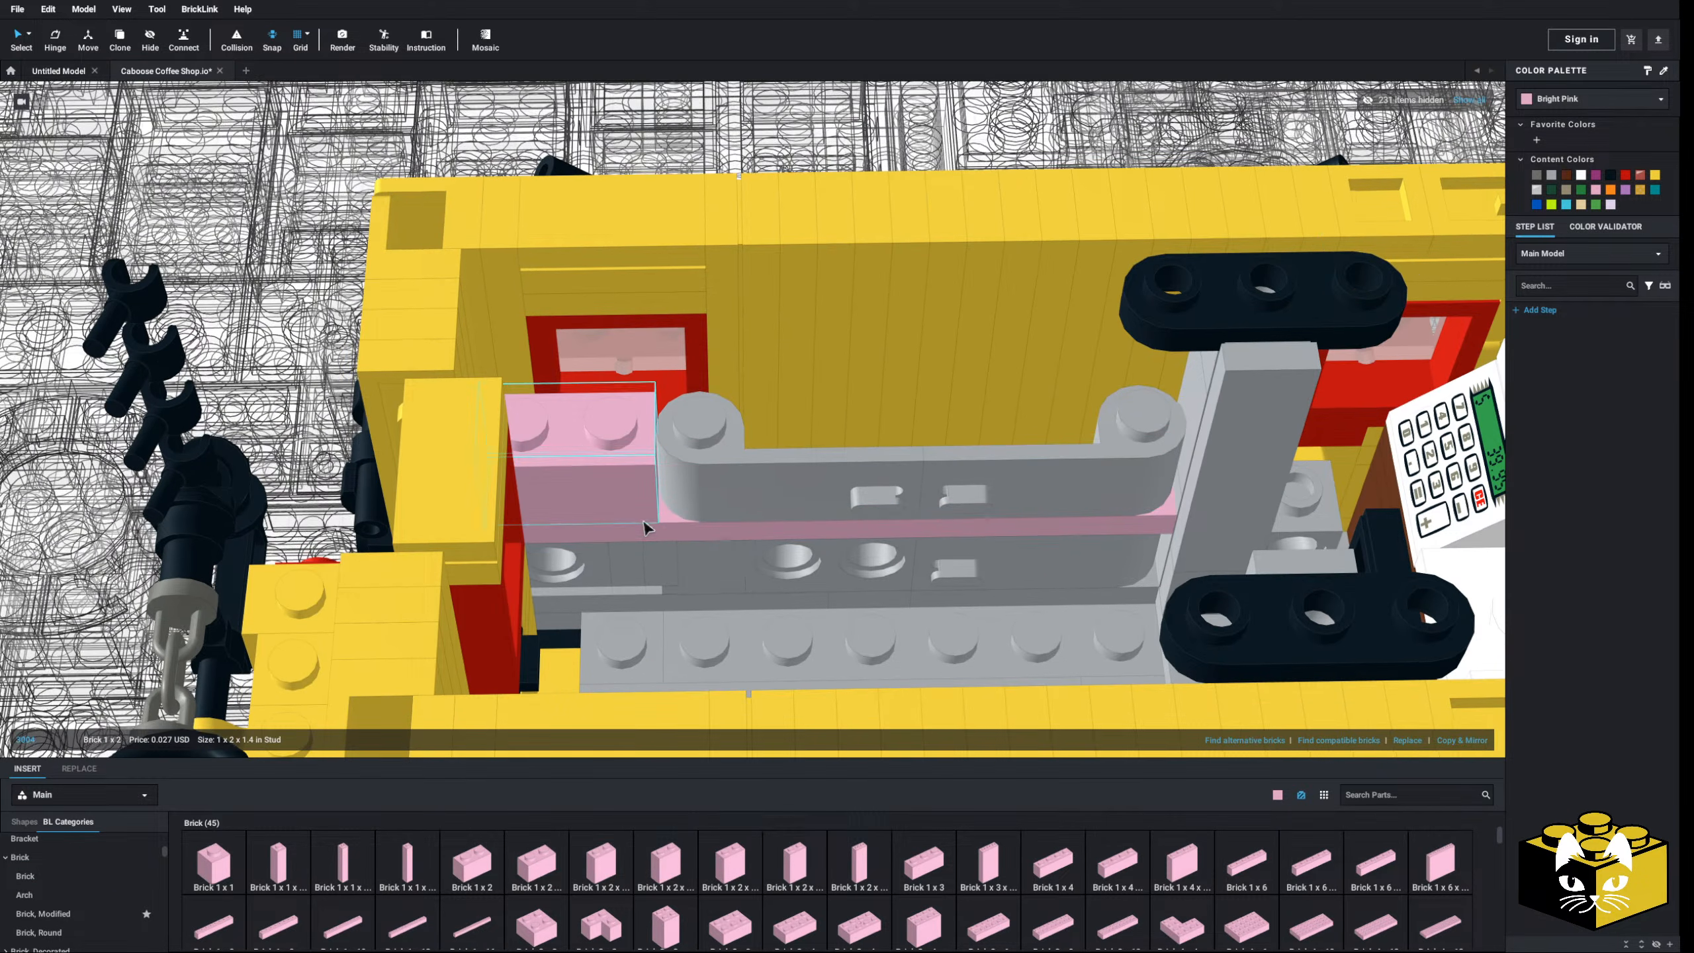
key("Escape")
left_click(1551, 176)
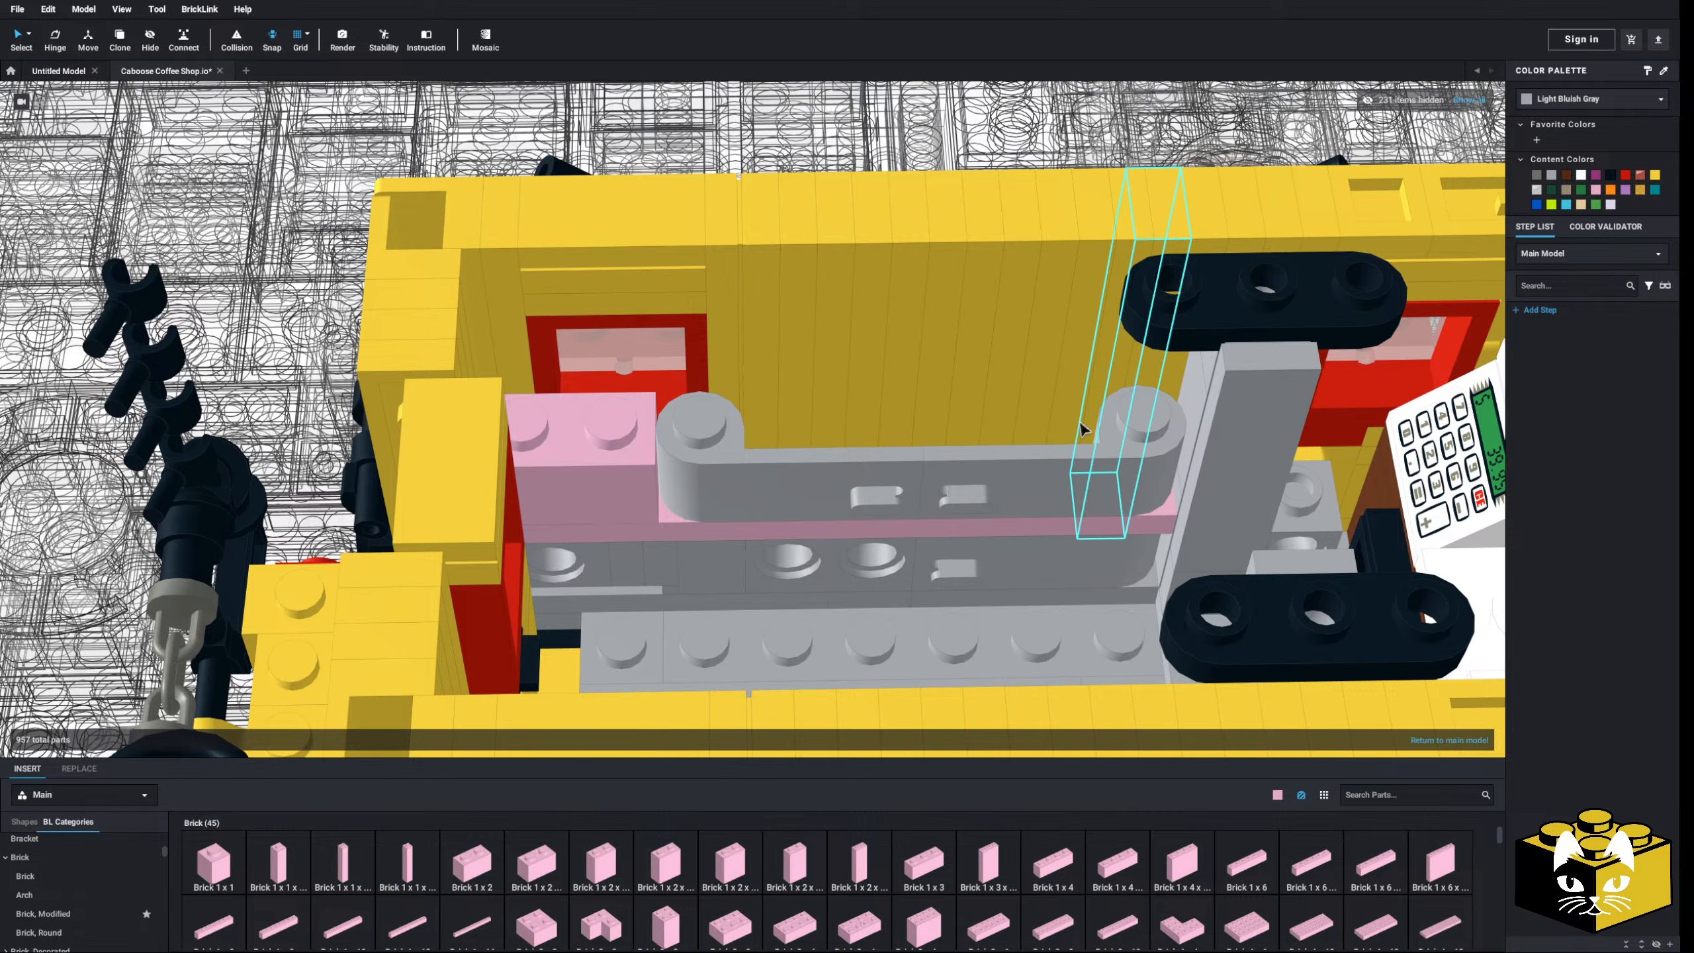
- Recolour the 1x2 brick, 1x8 plate and both doors Light Bluish Gray
left_click(644, 519)
left_click(637, 530, "ctrl")
left_click(732, 484, "ctrl")
left_click(1062, 458, "ctrl")
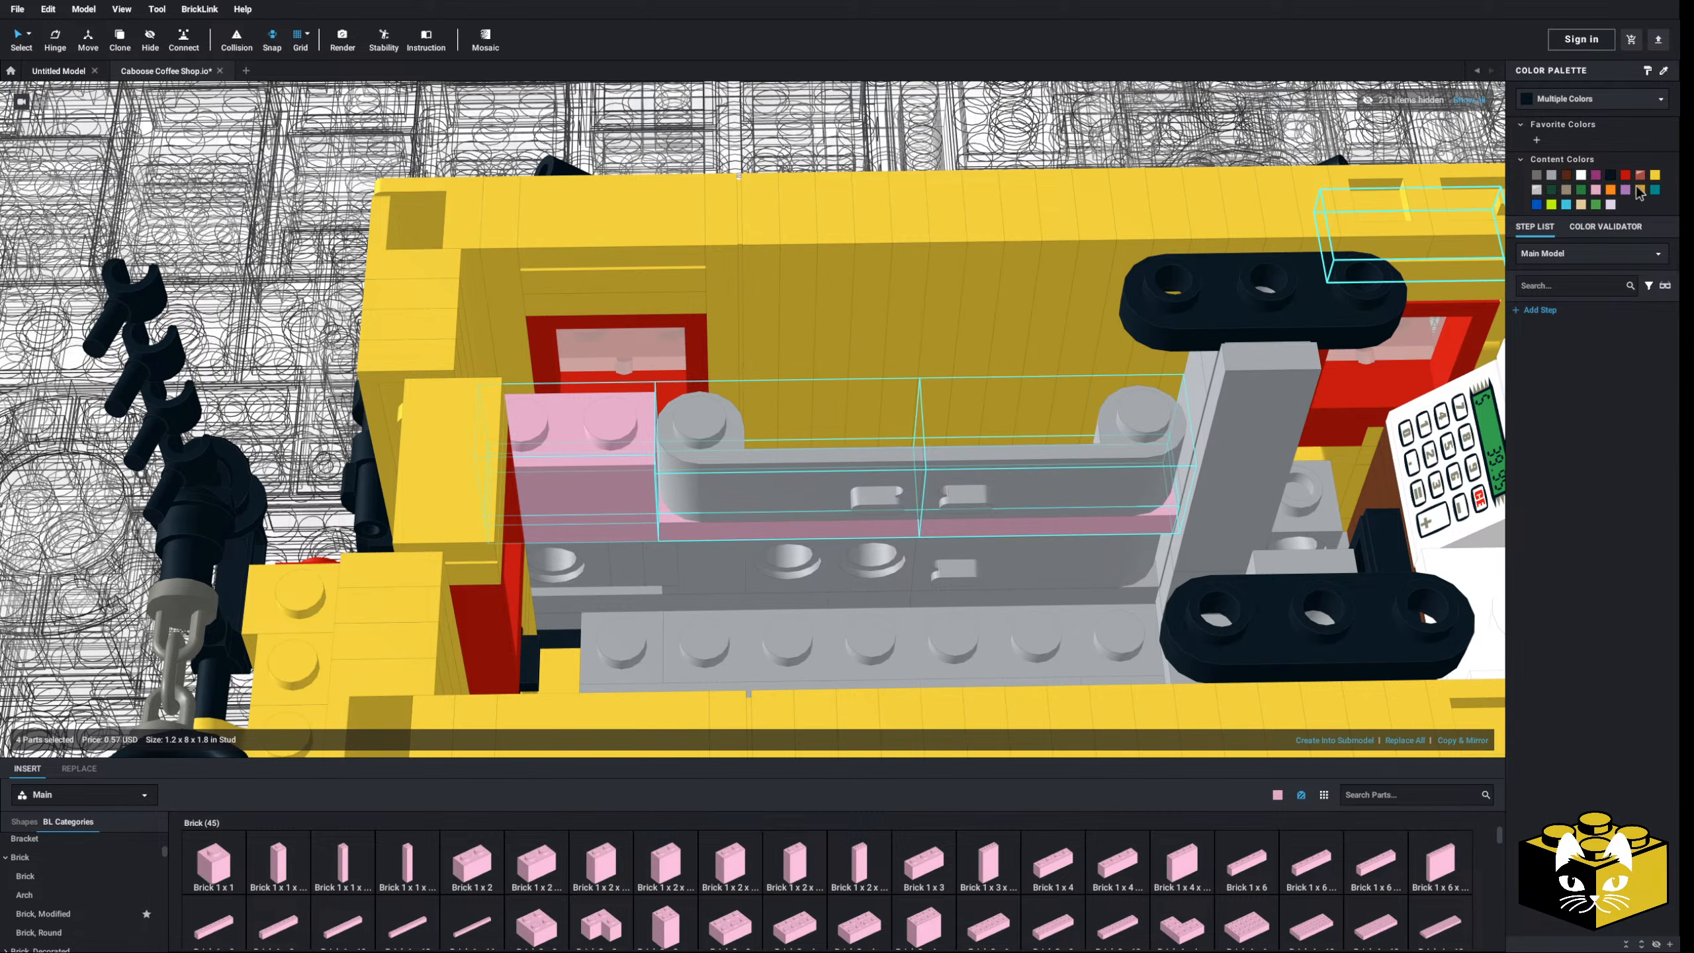
left_click(1551, 176)
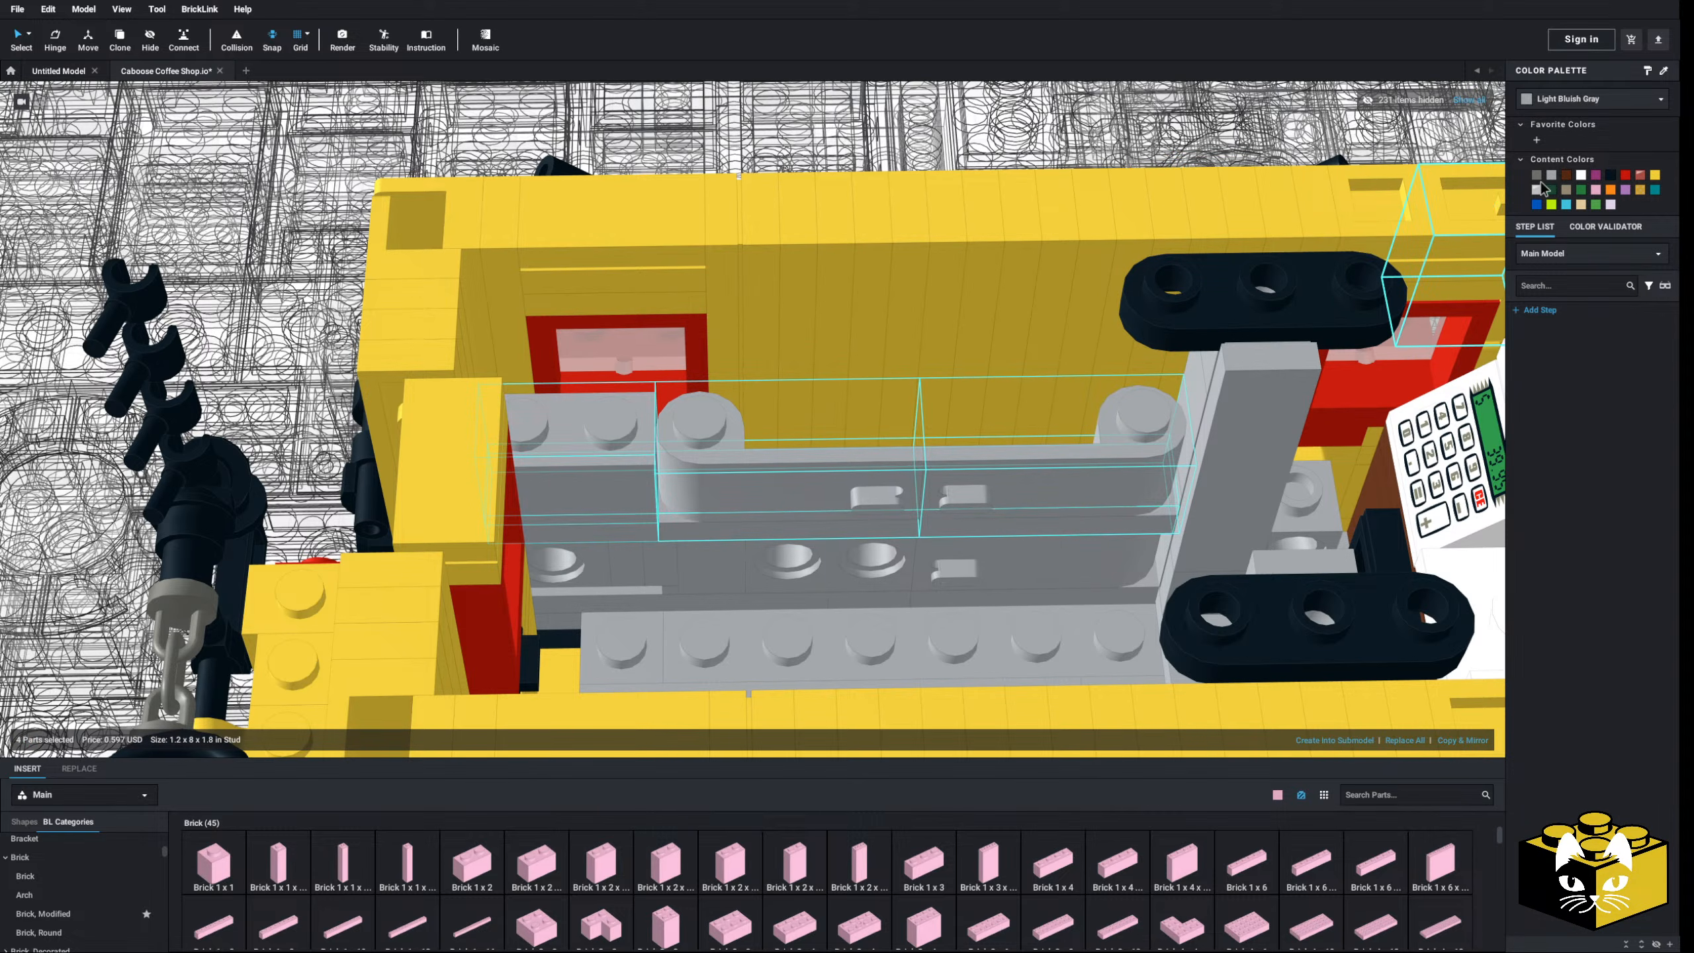
- Copy & Mirror the four-part cabinet onto the opposite side of the caboose
middle_click_drag(1102, 483, 879, 493)
right_click_drag(880, 493, 943, 493)
left_click(1478, 739)
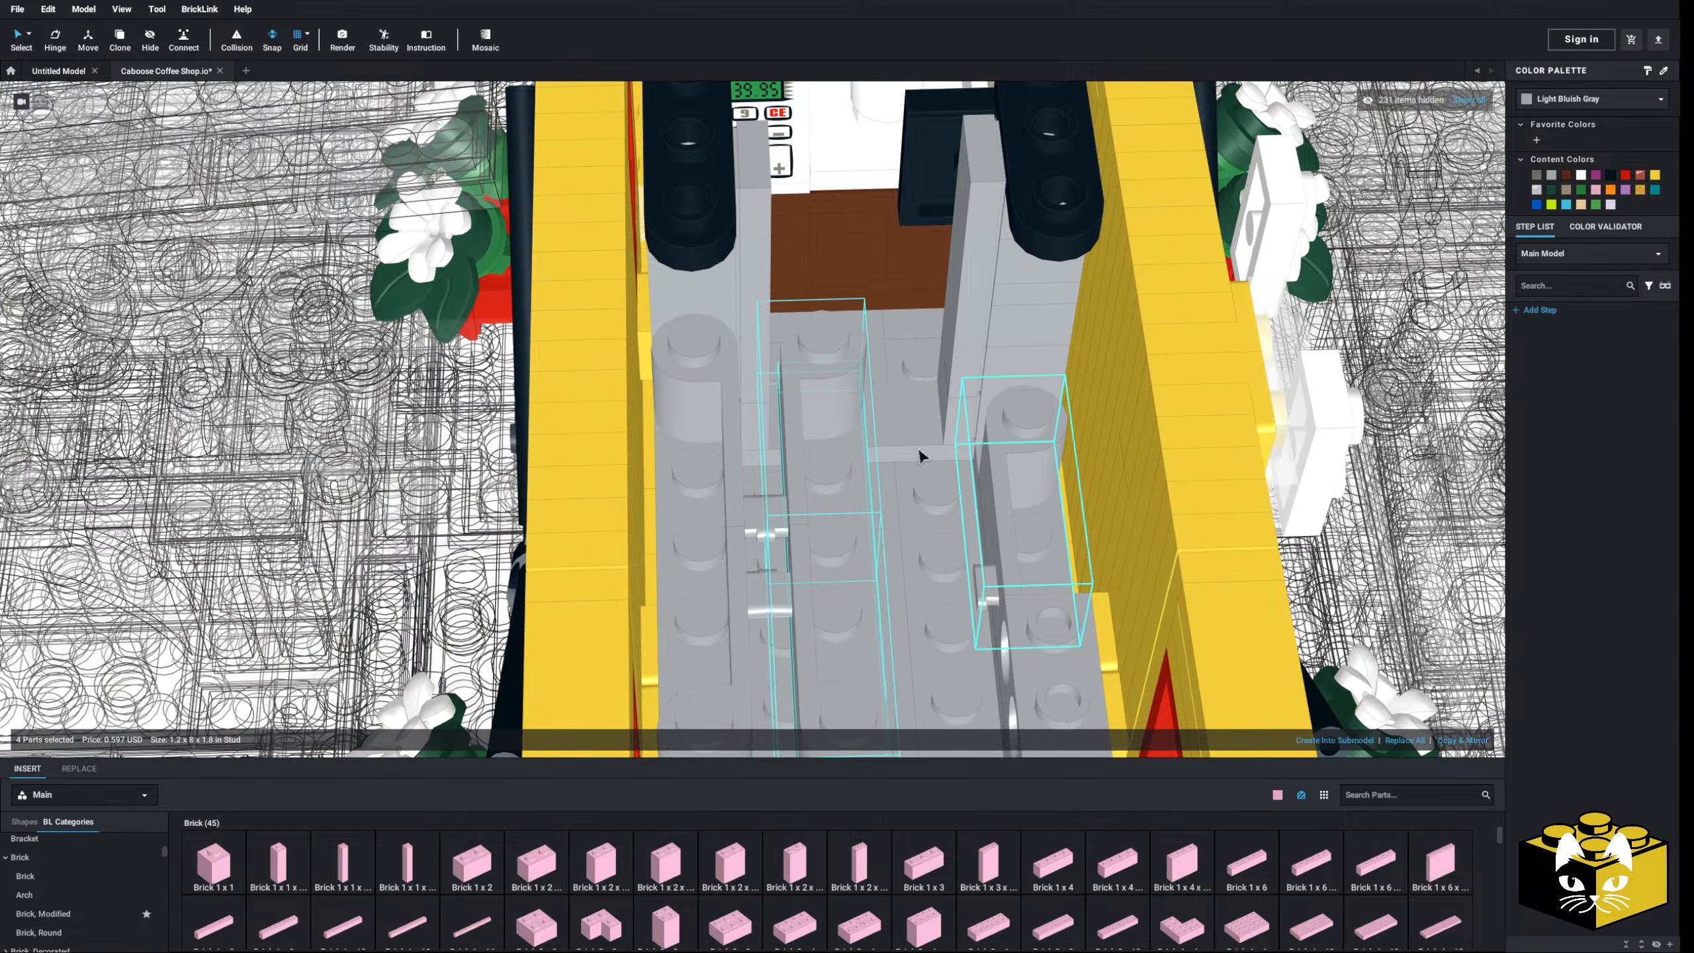
left_click_drag(850, 400, 931, 427)
right_click_drag(932, 427, 995, 374)
left_click(893, 319)
right_click_drag(893, 319, 767, 314)
scroll(734, 307, "down", 5)
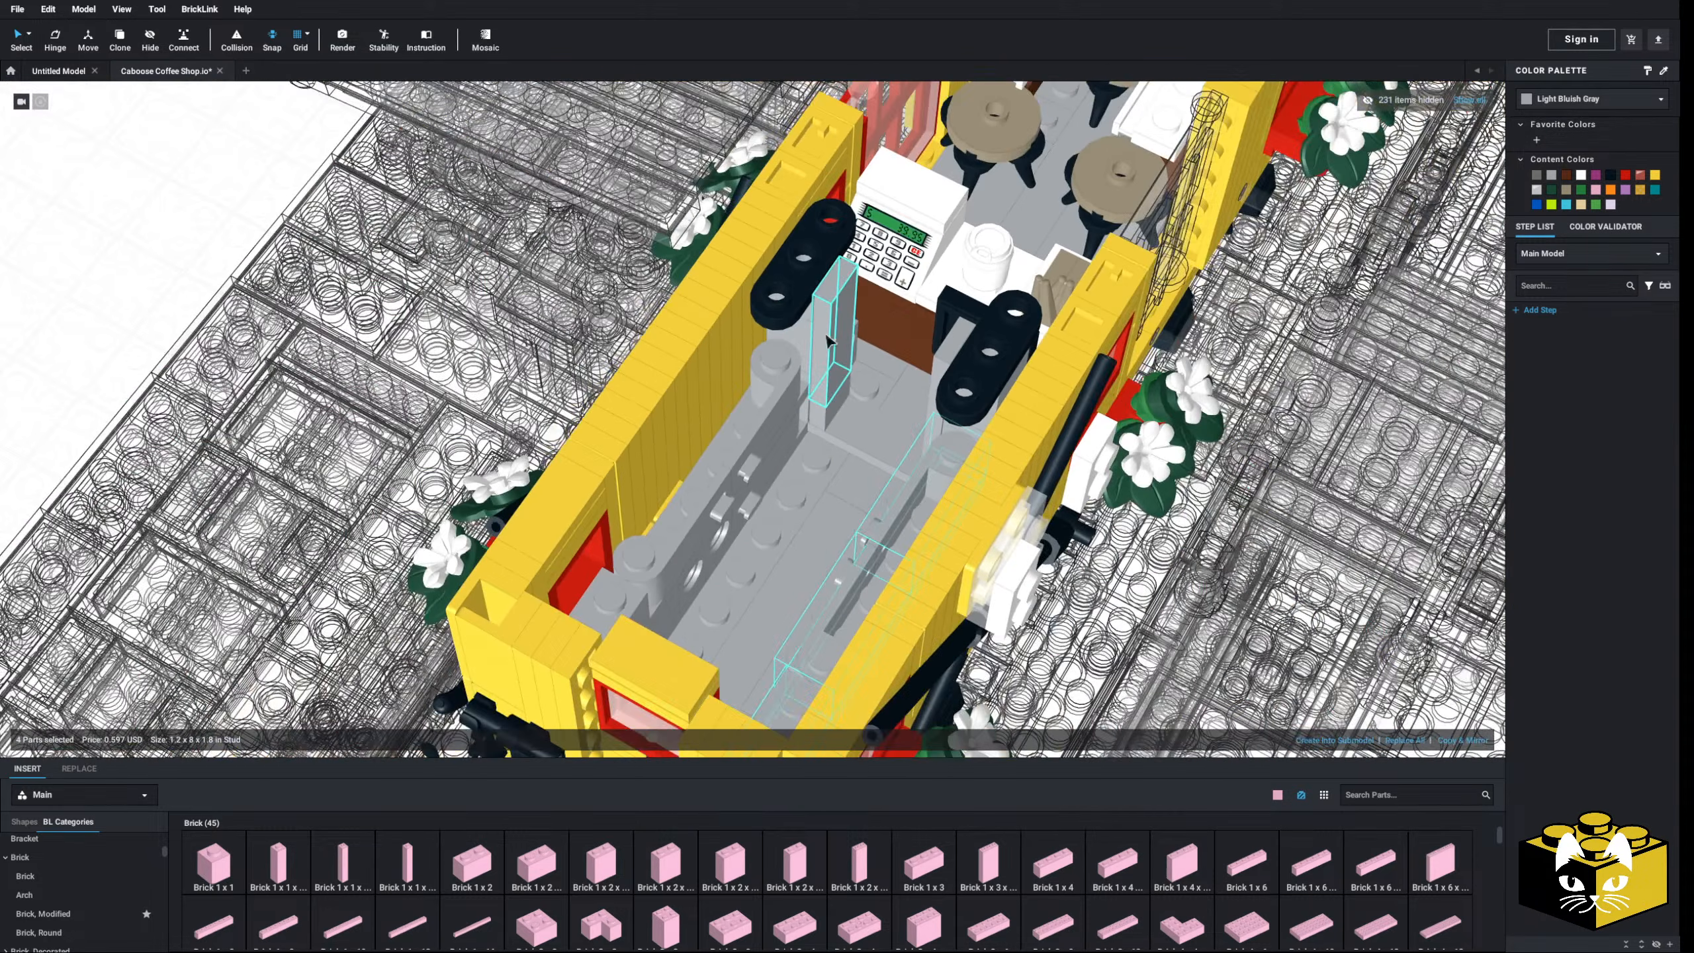
left_click(375, 290)
right_click_drag(371, 284, 273, 293)
scroll(640, 536, "up", 4)
- Place a Plate 1x8 with Door Rail on the counter cabinet
scroll(133, 861, "up", 5)
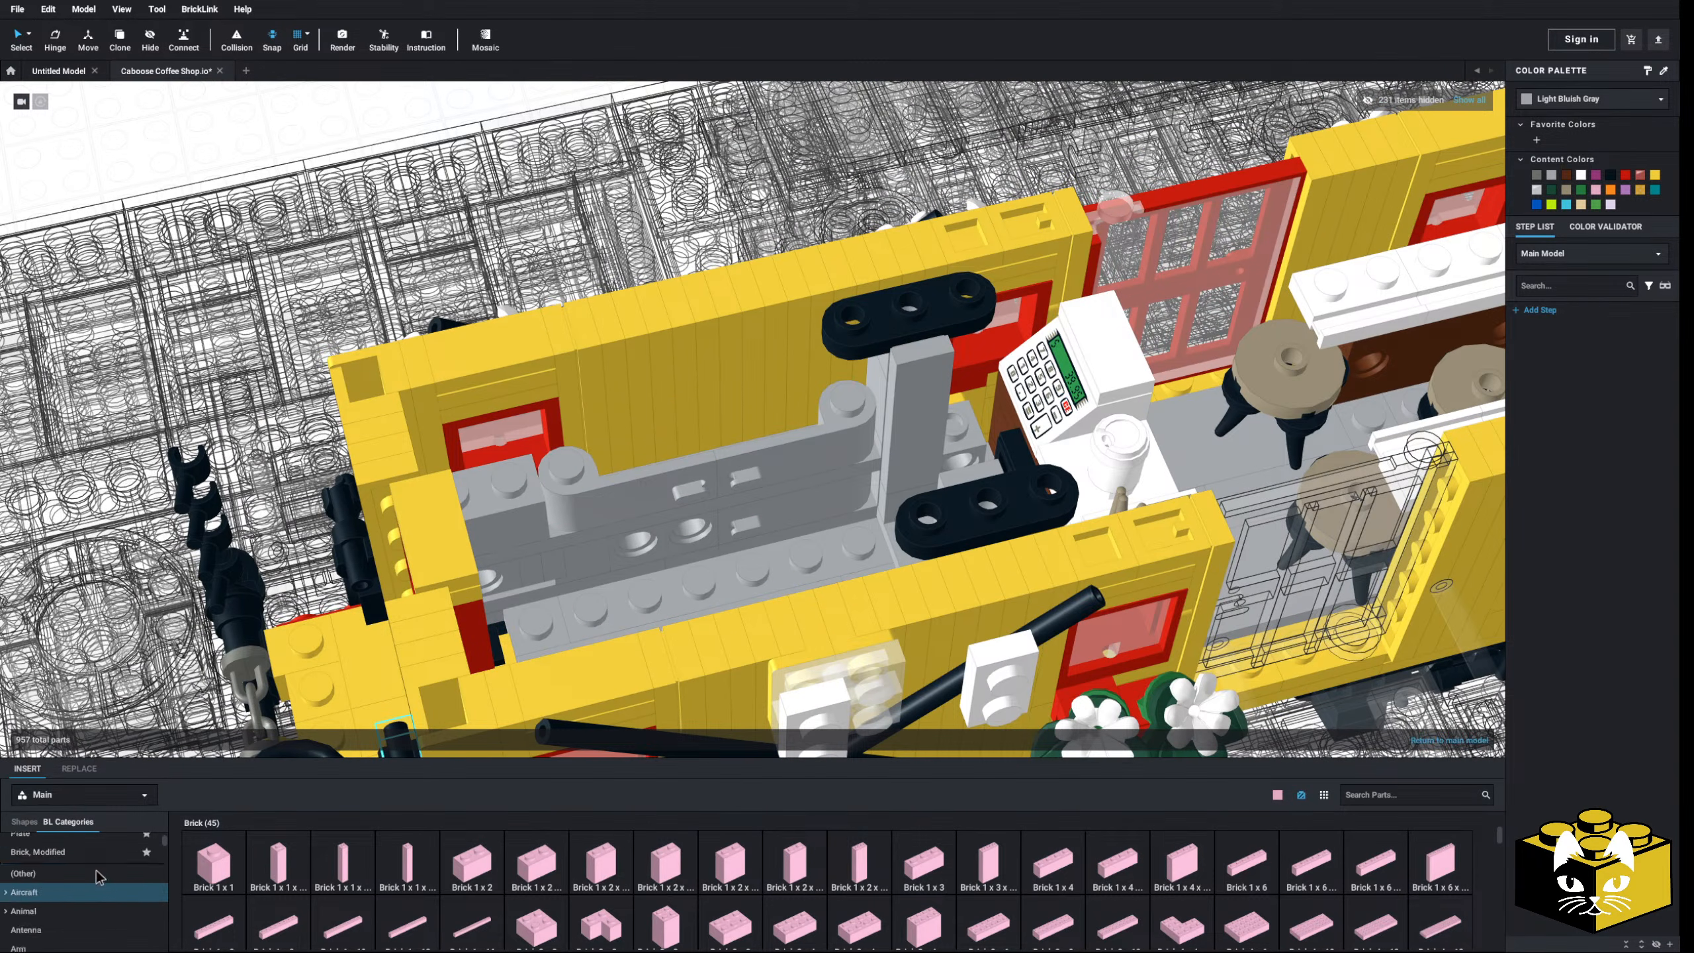
left_click(40, 842)
scroll(1064, 838, "down", 5)
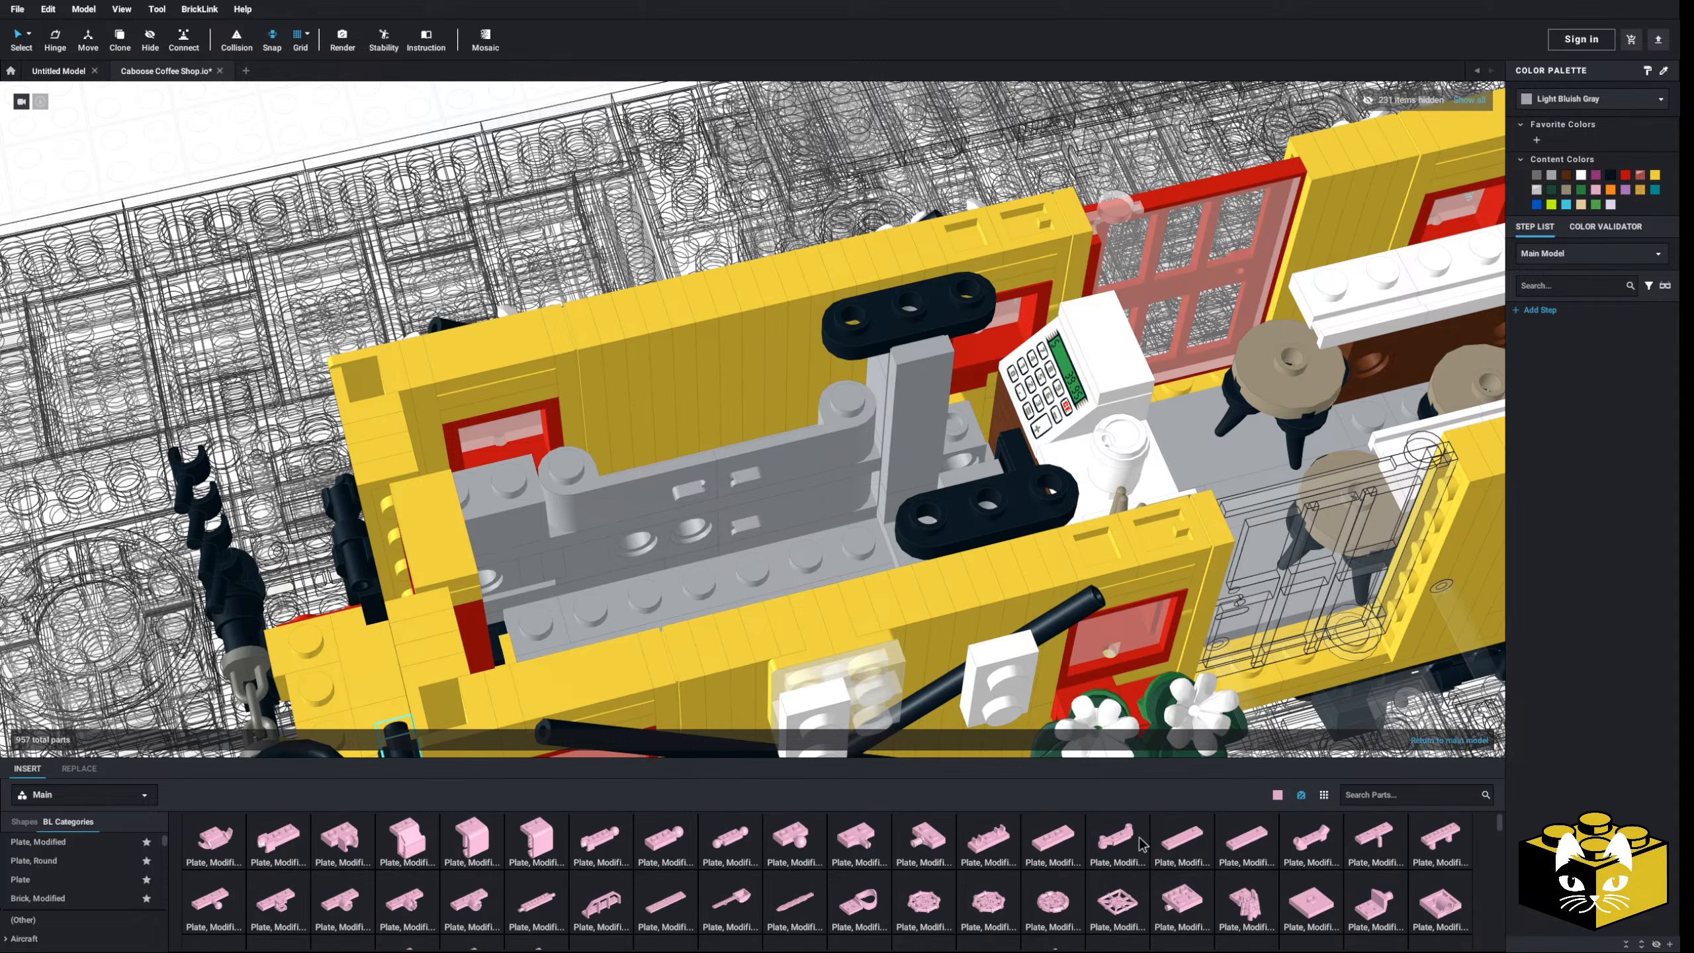
left_click(651, 836)
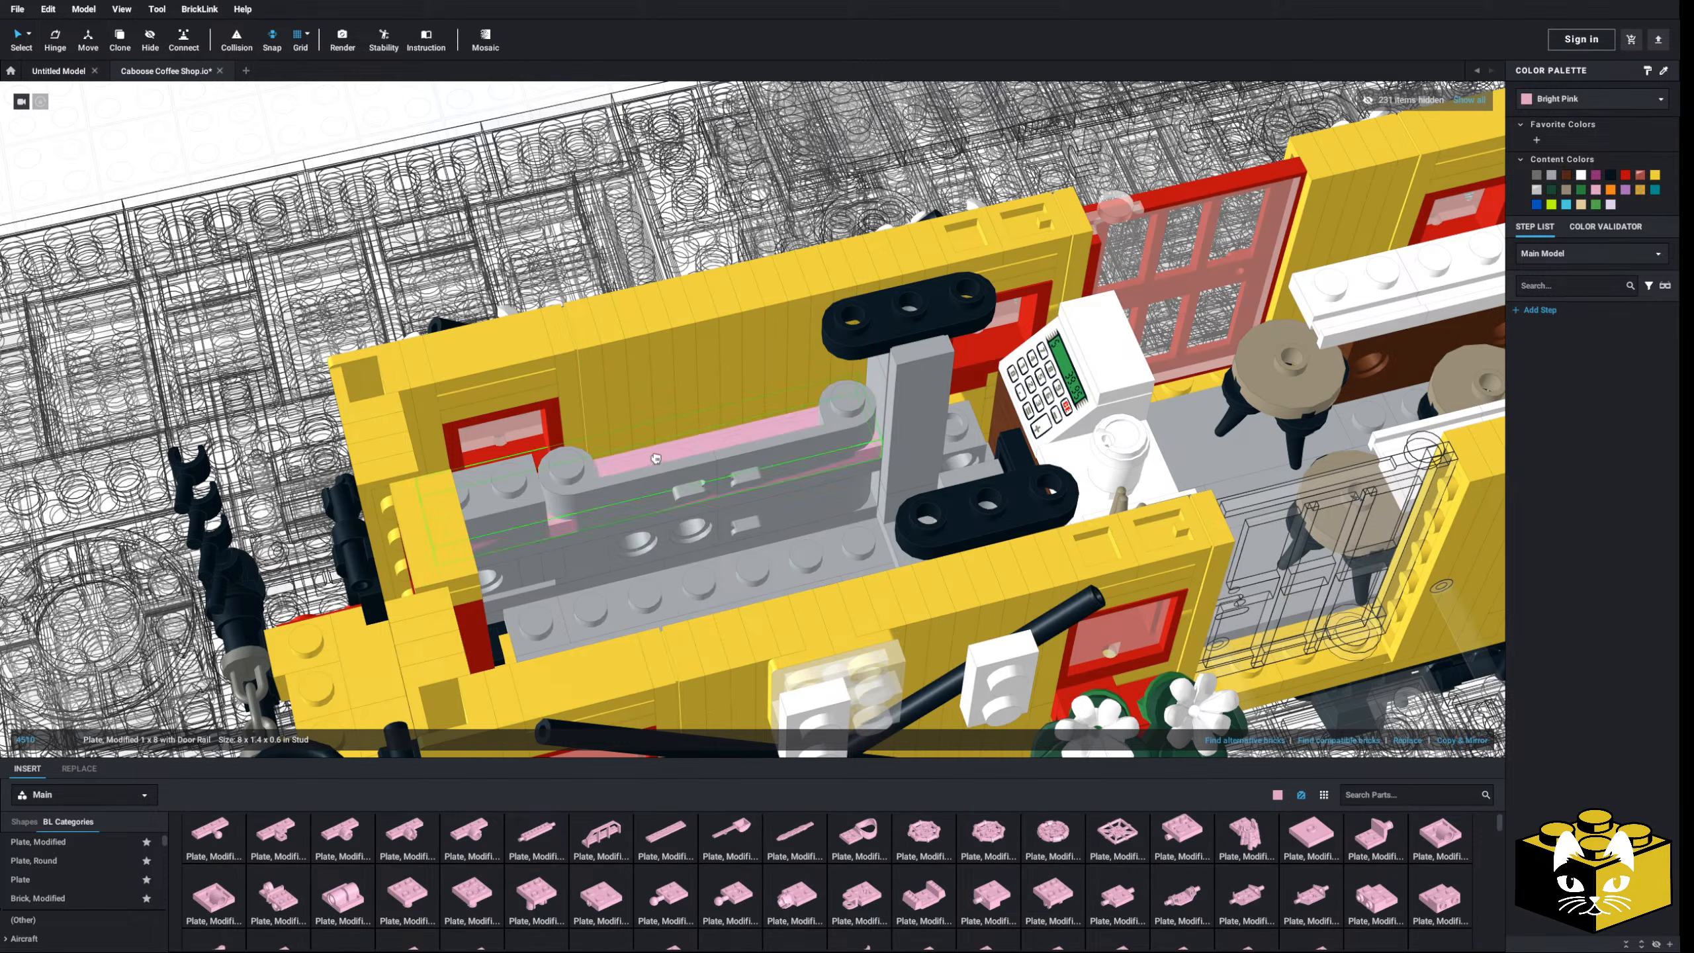
left_click(655, 446)
mouse_move(656, 445)
right_mouse_down()
mouse_move(693, 408)
mouse_move(591, 431)
mouse_move(651, 442)
mouse_move(633, 454)
right_mouse_up()
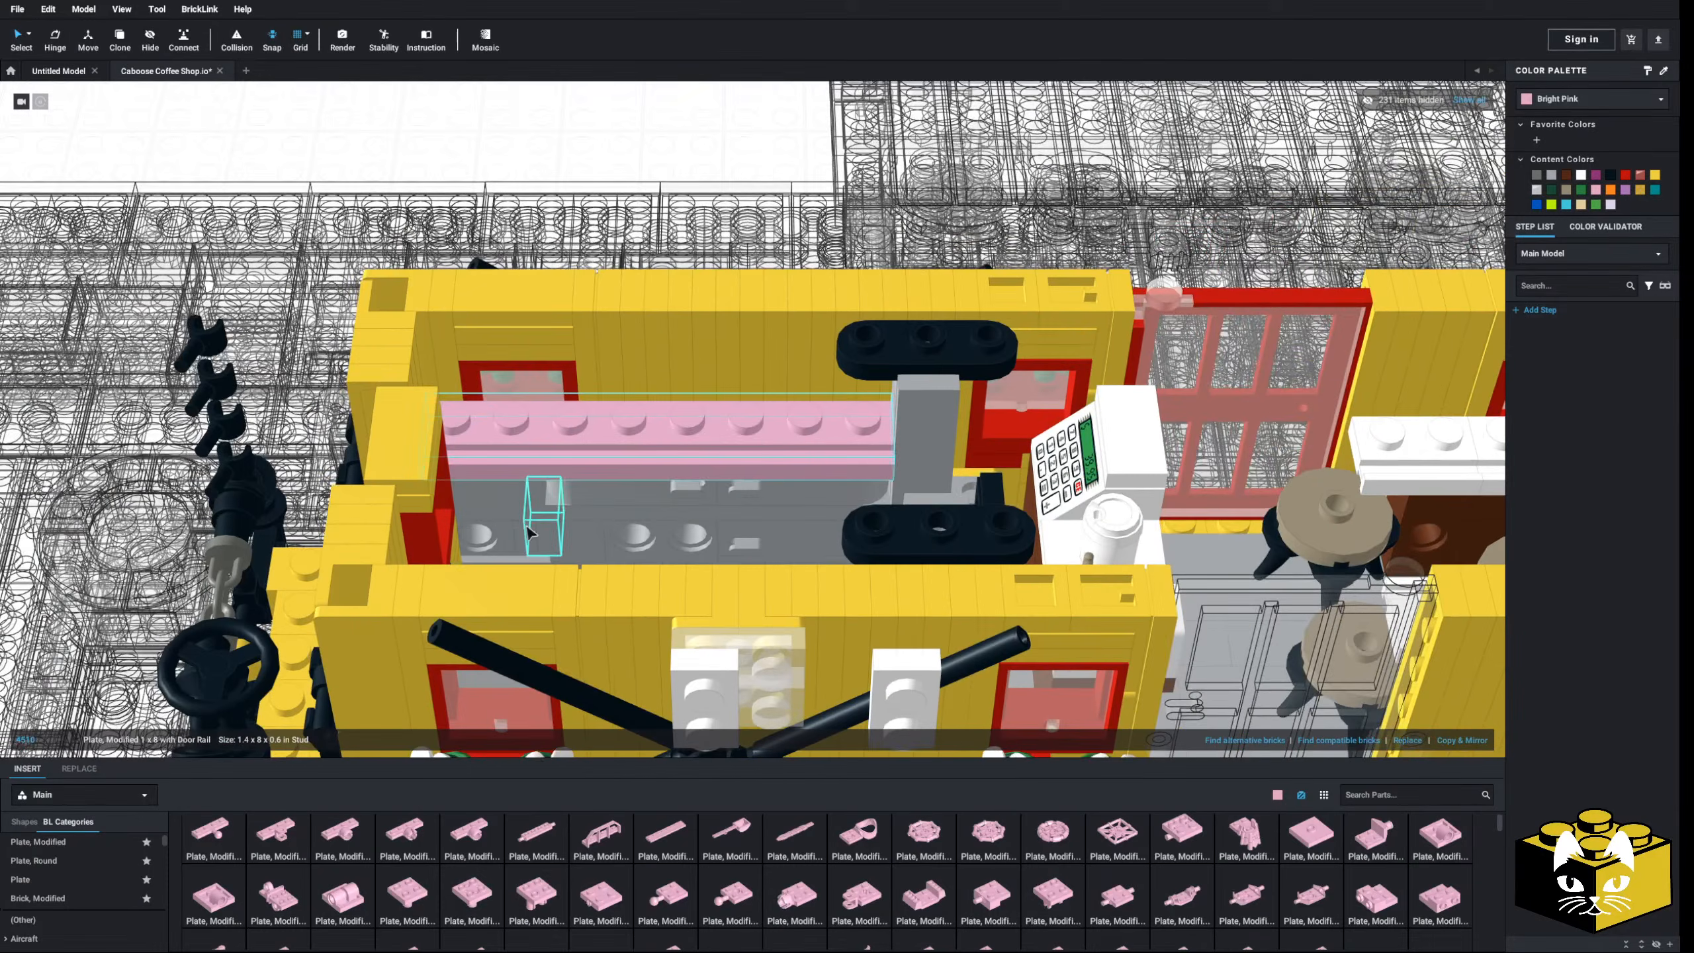
scroll(591, 554, "up", 4)
right_click_drag(594, 556, 467, 558)
- Lower the door-rail plate and three gray cabinet parts by one plate
left_click(605, 522)
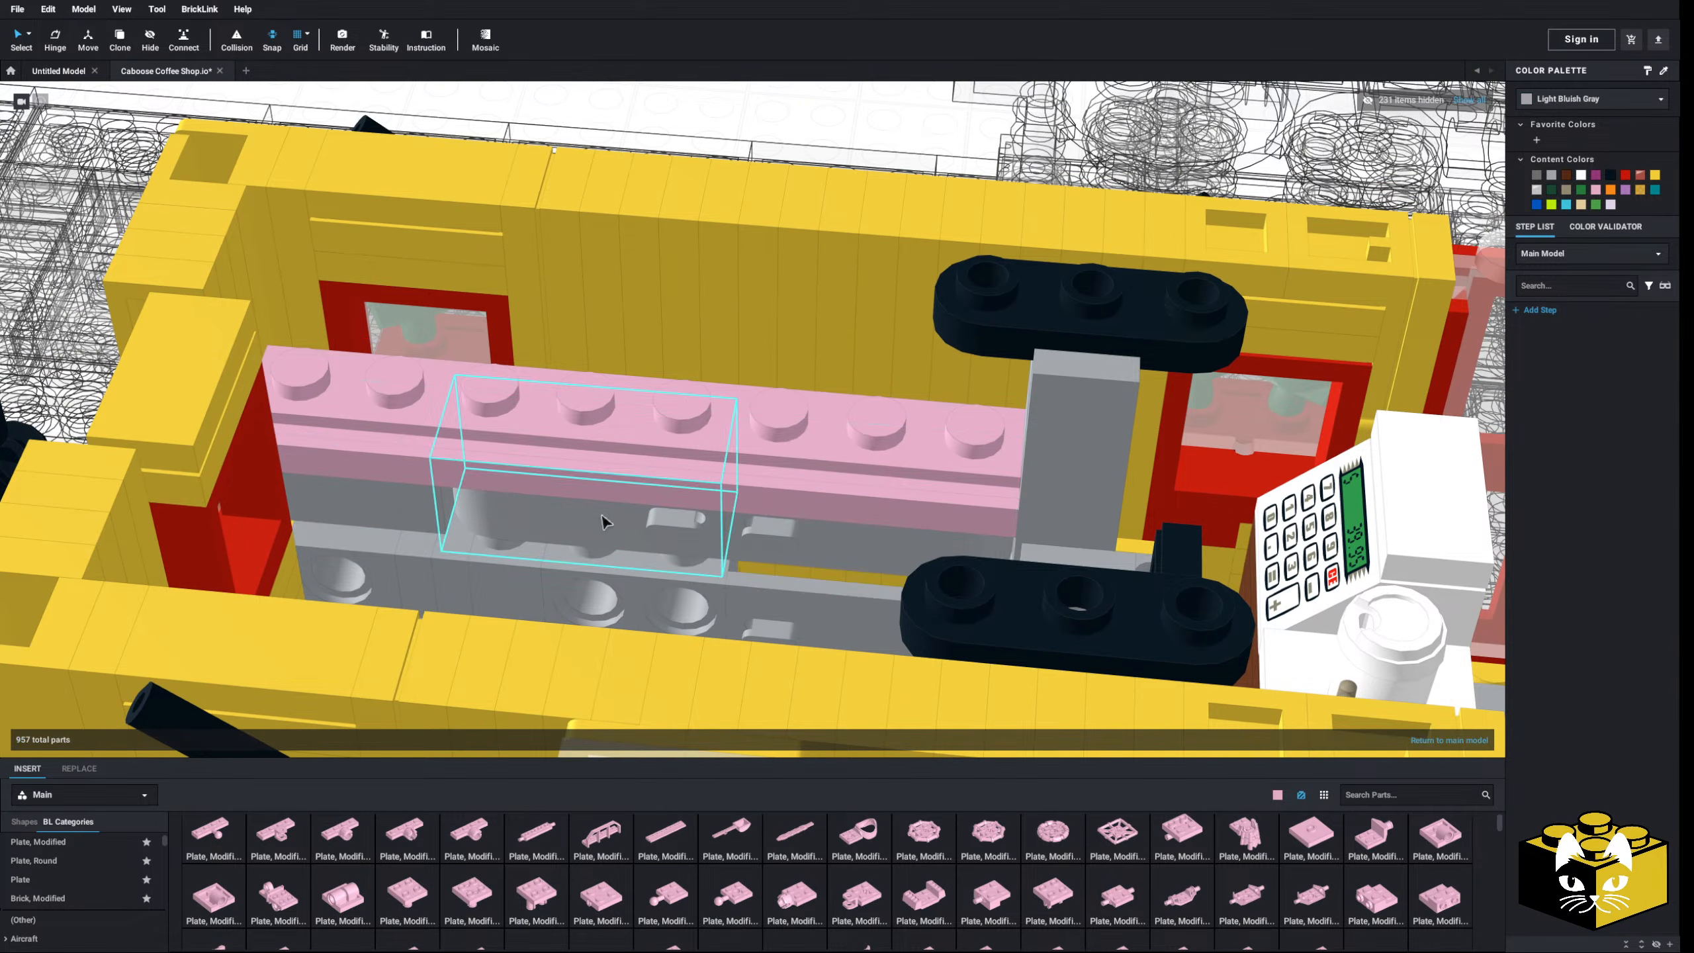
left_click(676, 525, "ctrl")
left_click(518, 469)
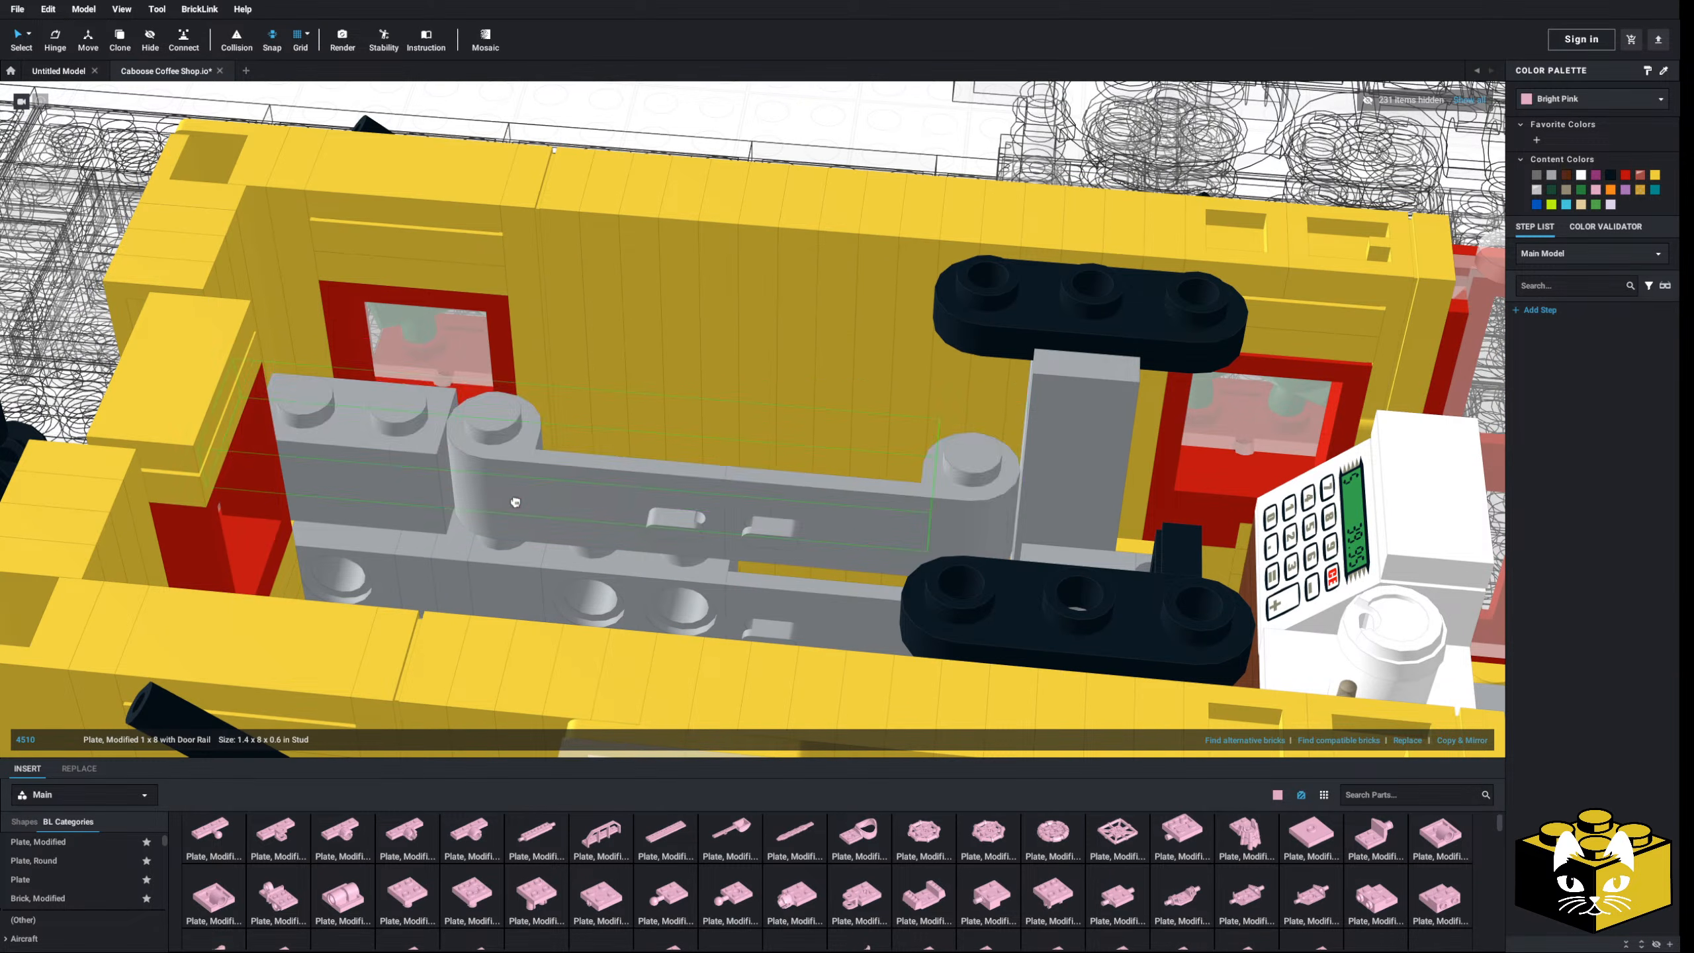
left_click(395, 513, "ctrl")
left_click(581, 524, "ctrl")
left_click(827, 529, "ctrl")
left_click_drag(824, 528, 821, 552)
- Recolour the door-rail plate White
scroll(712, 528, "down", 6)
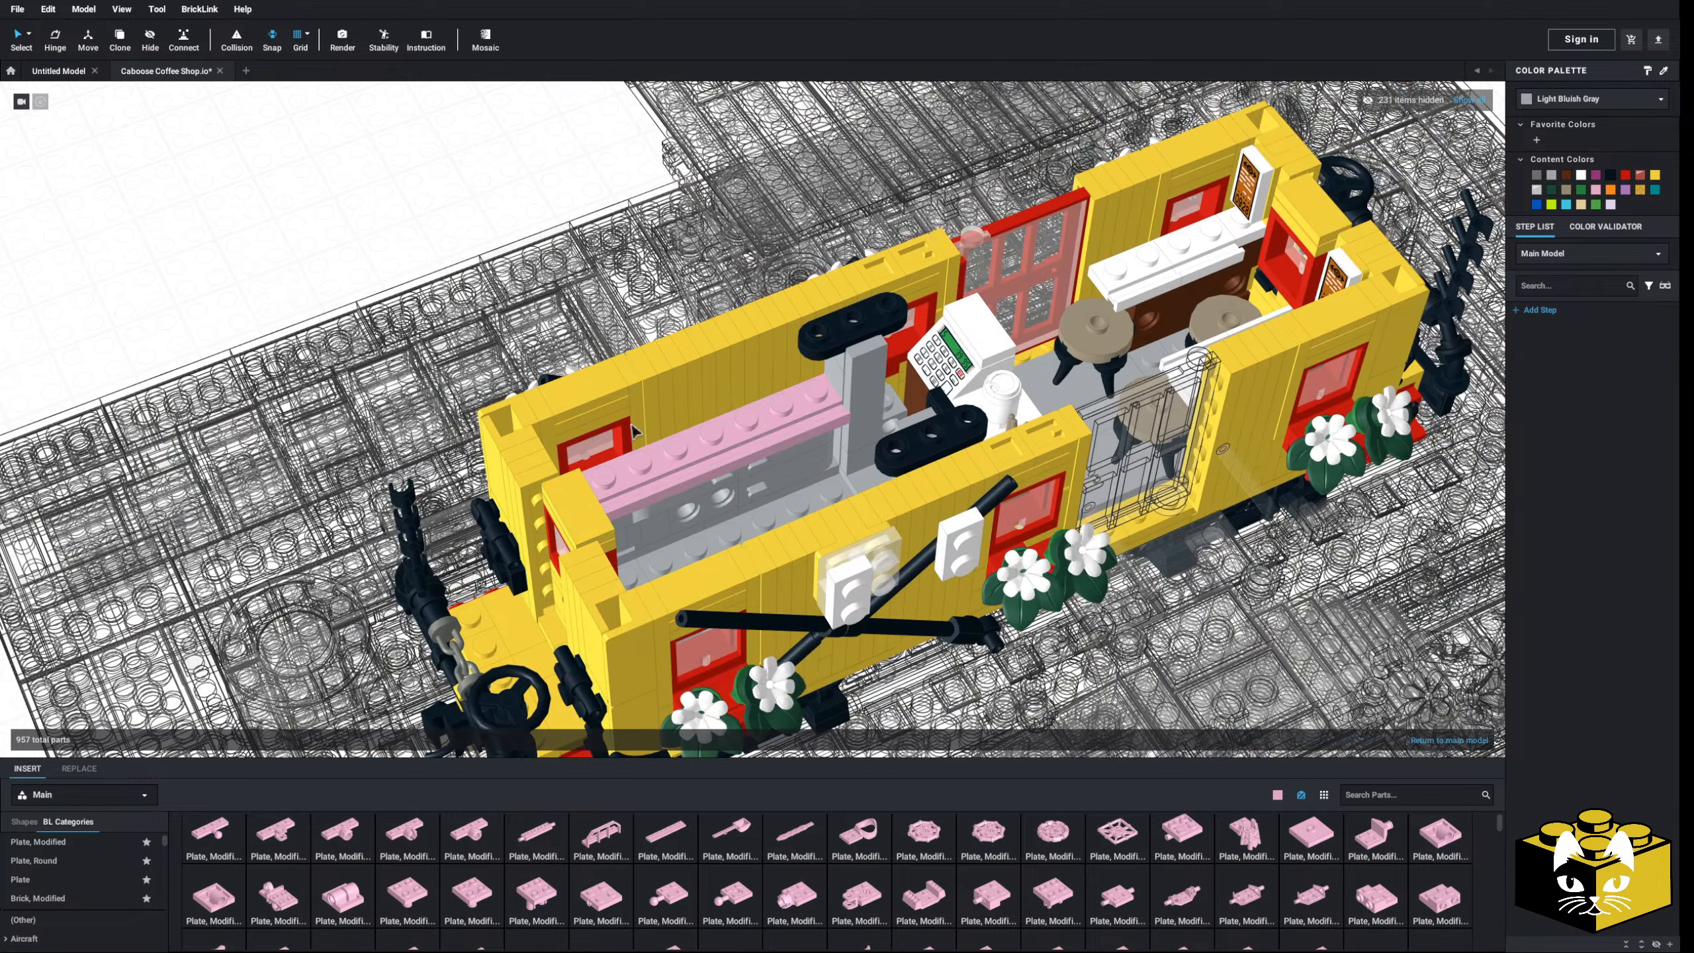
left_click(1581, 176)
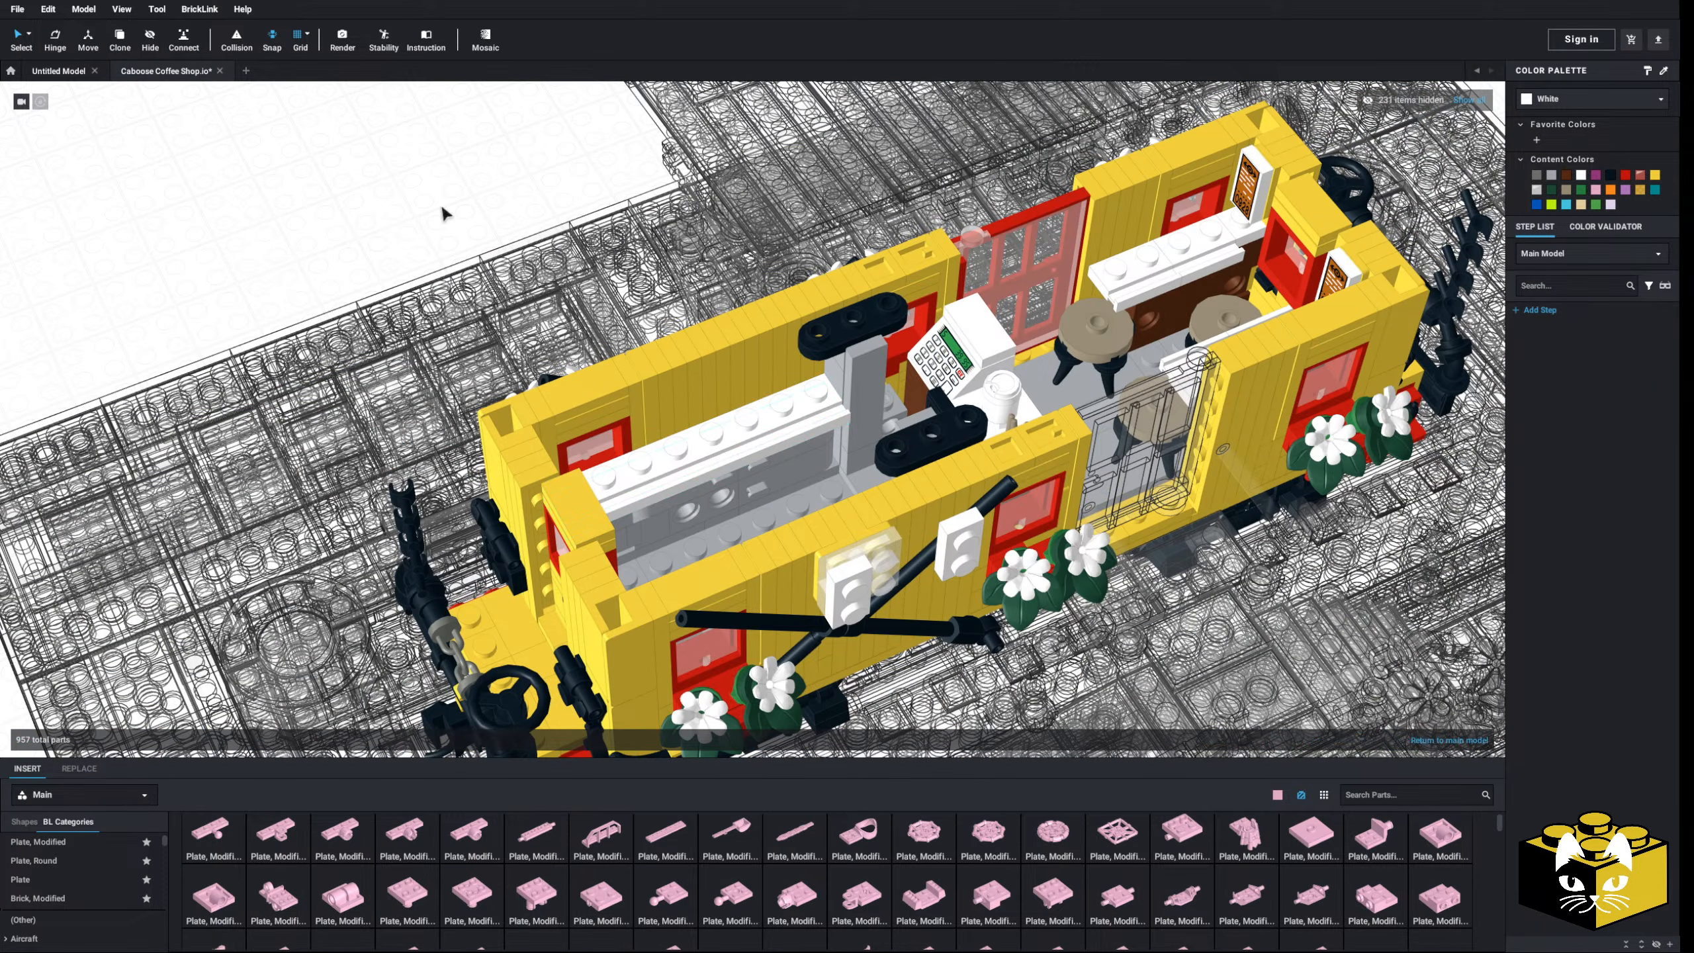
scroll(735, 491, "up", 6)
middle_click_drag(682, 488, 677, 446)
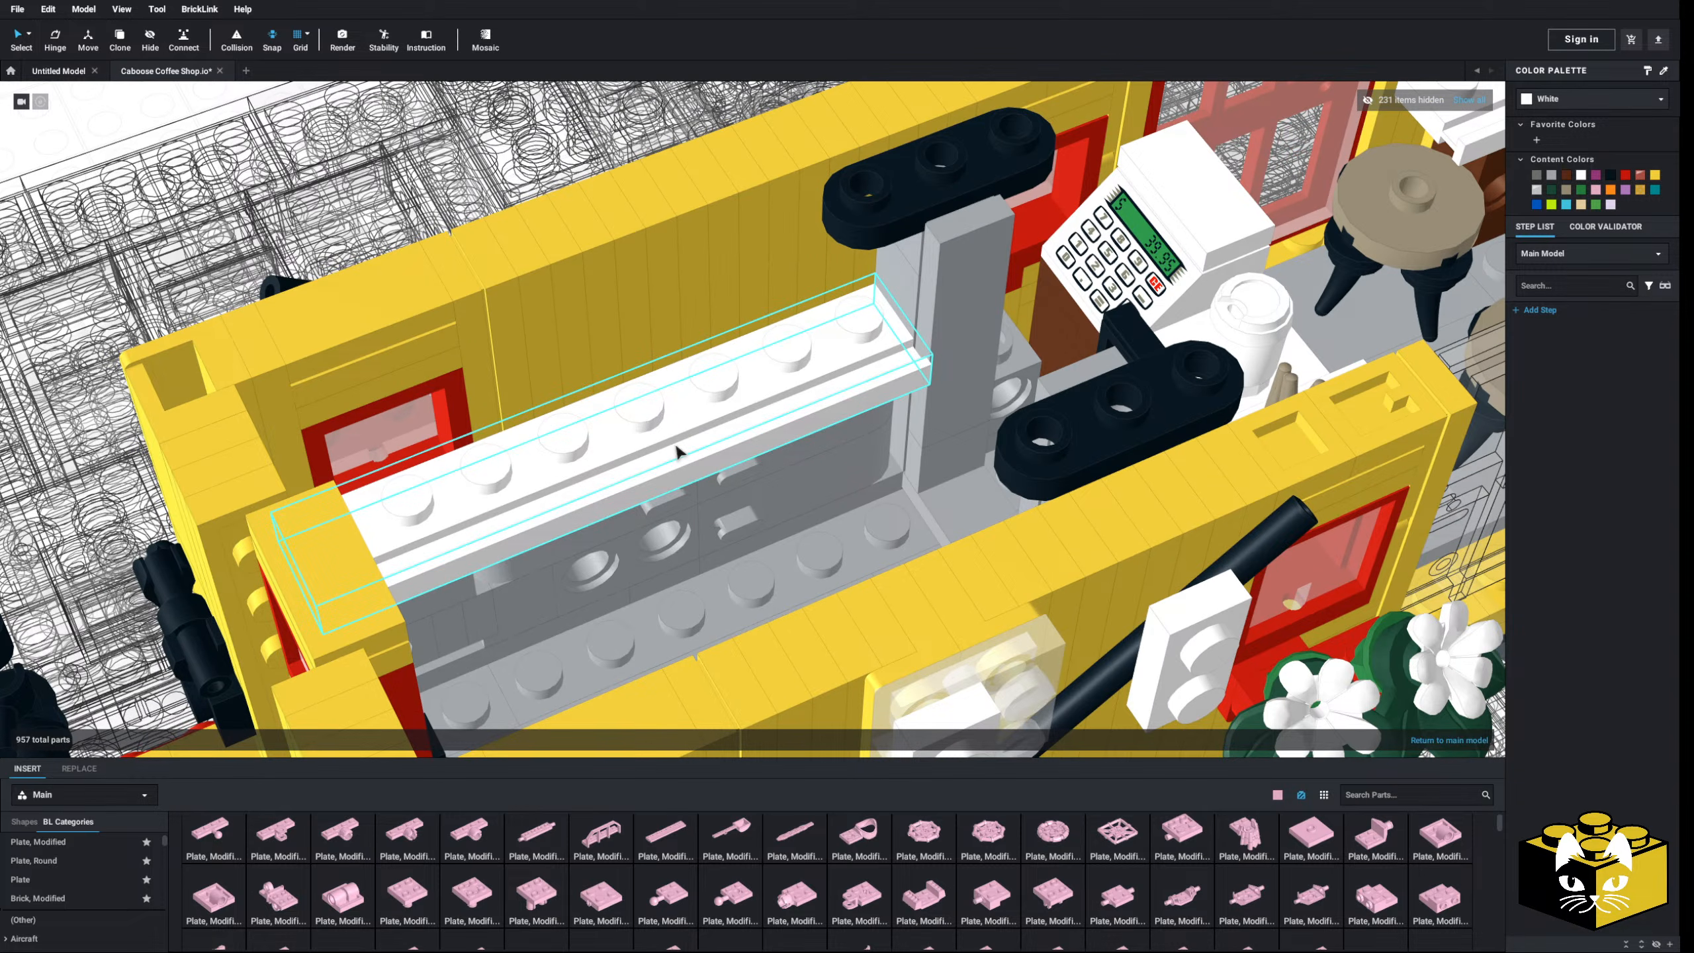
- Select the gray doors and white door-rail plate and apply their right-click options
middle_click_drag(669, 442, 641, 436)
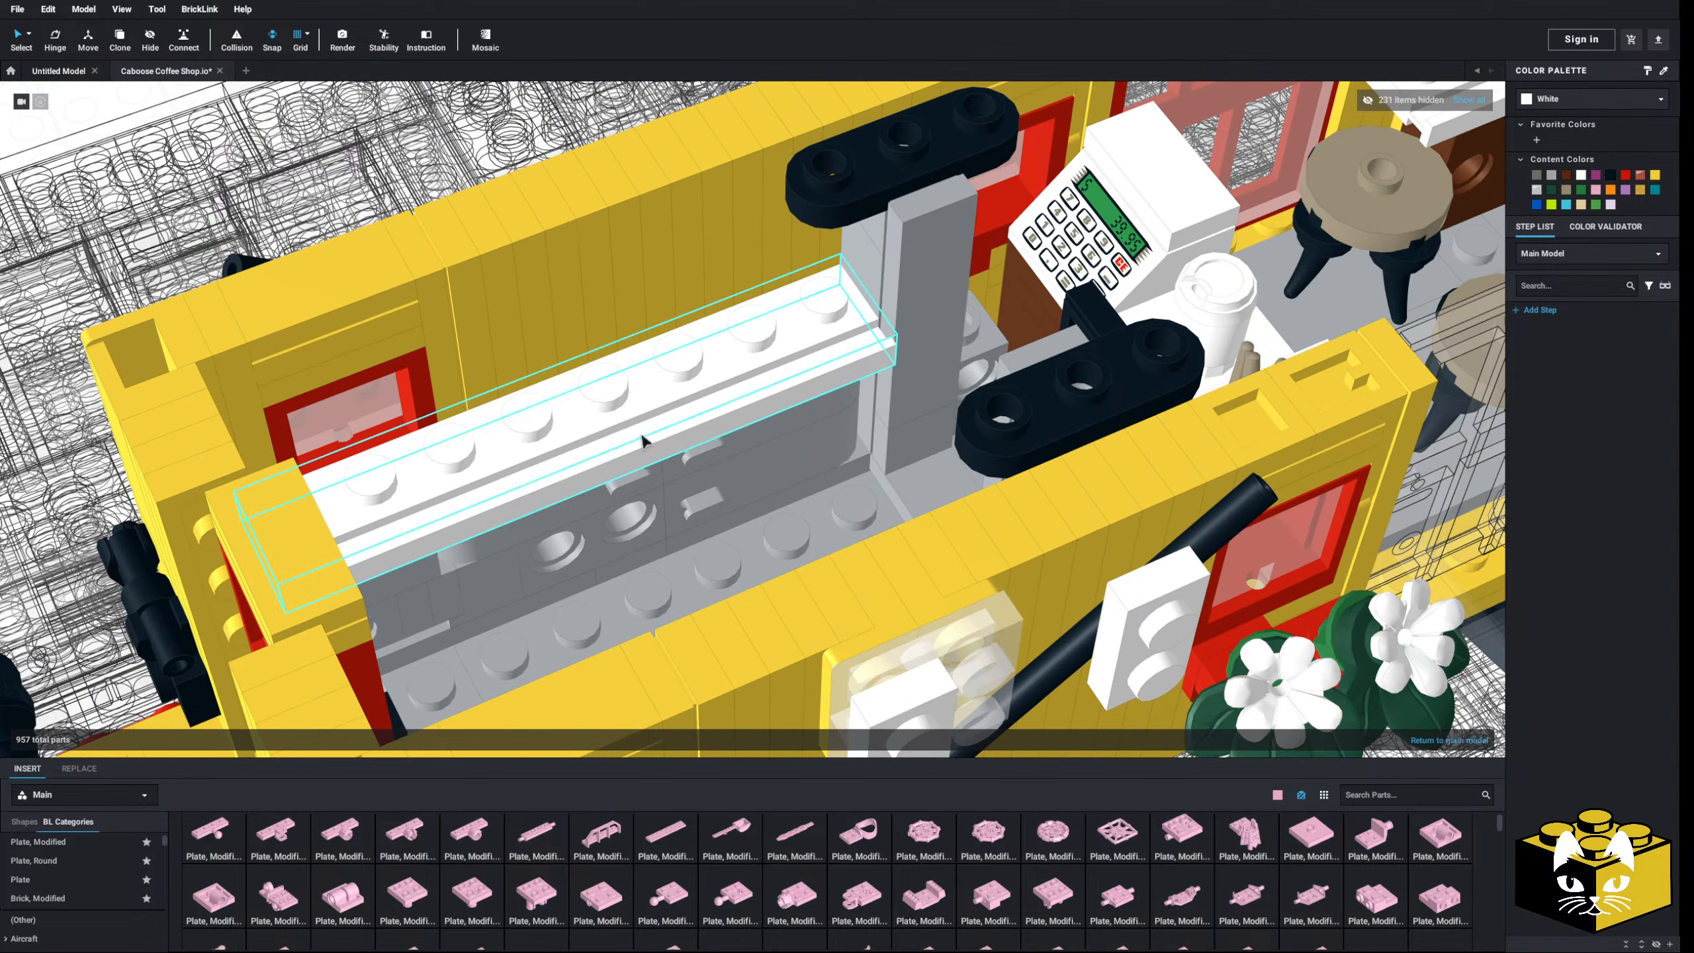
right_click_drag(641, 437, 761, 428)
middle_click_drag(760, 428, 655, 433)
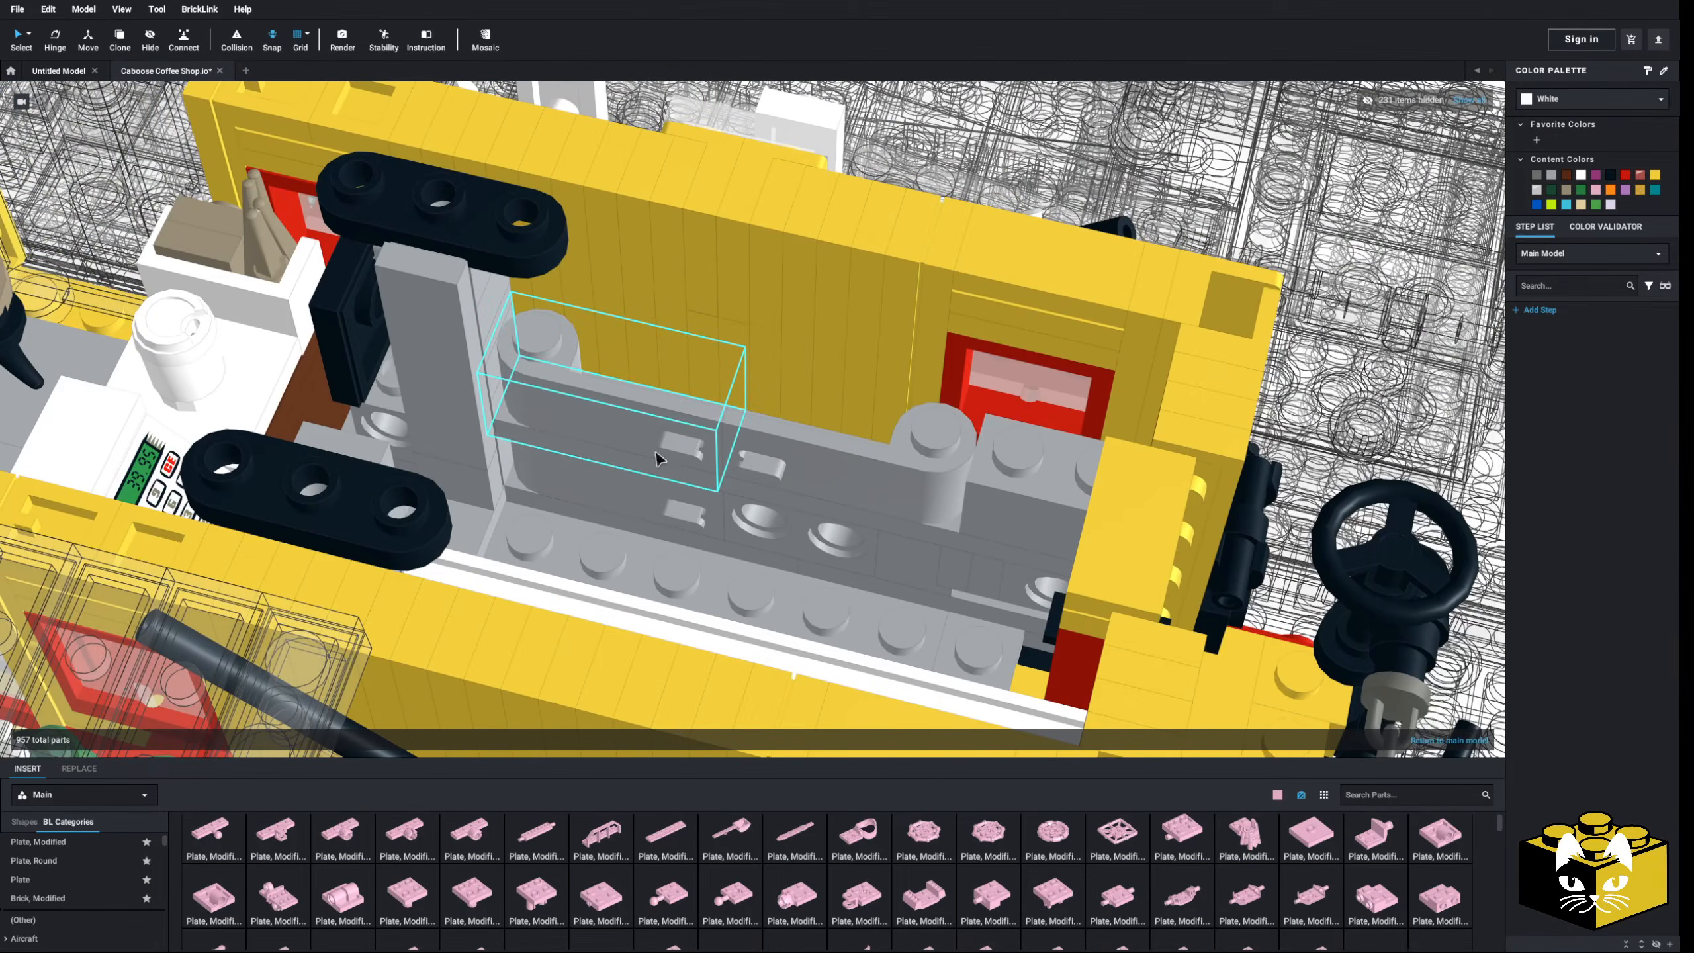
left_click(827, 473)
left_click(999, 503, "shift")
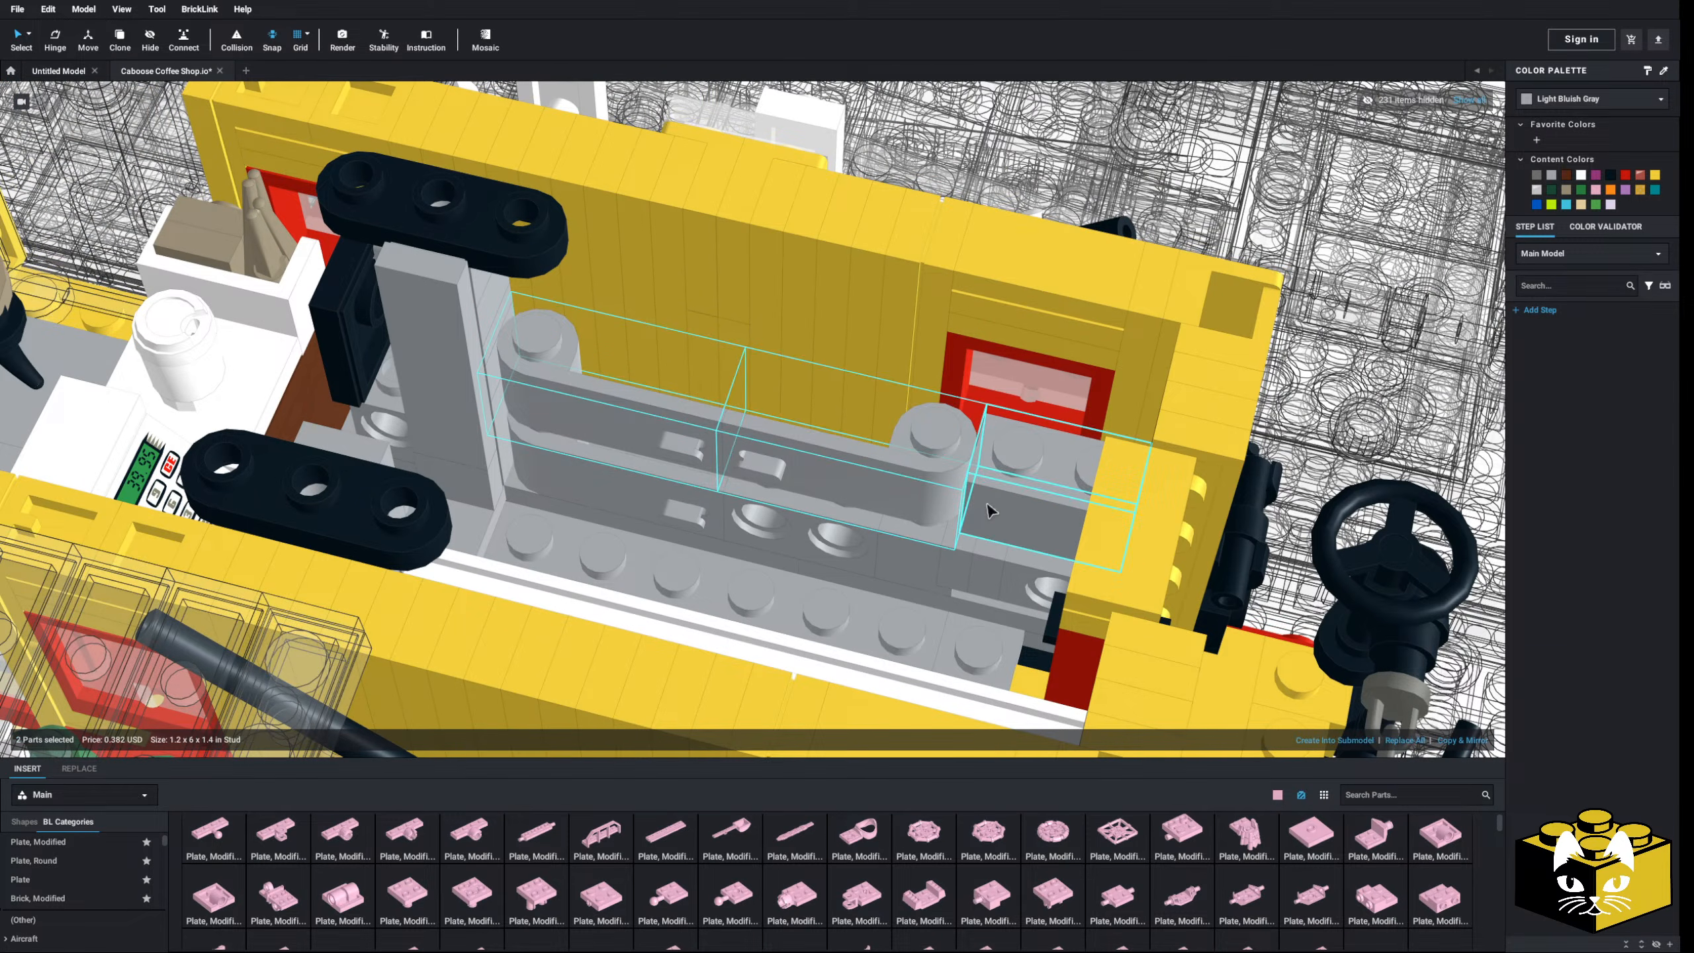
left_click(1009, 505, "shift")
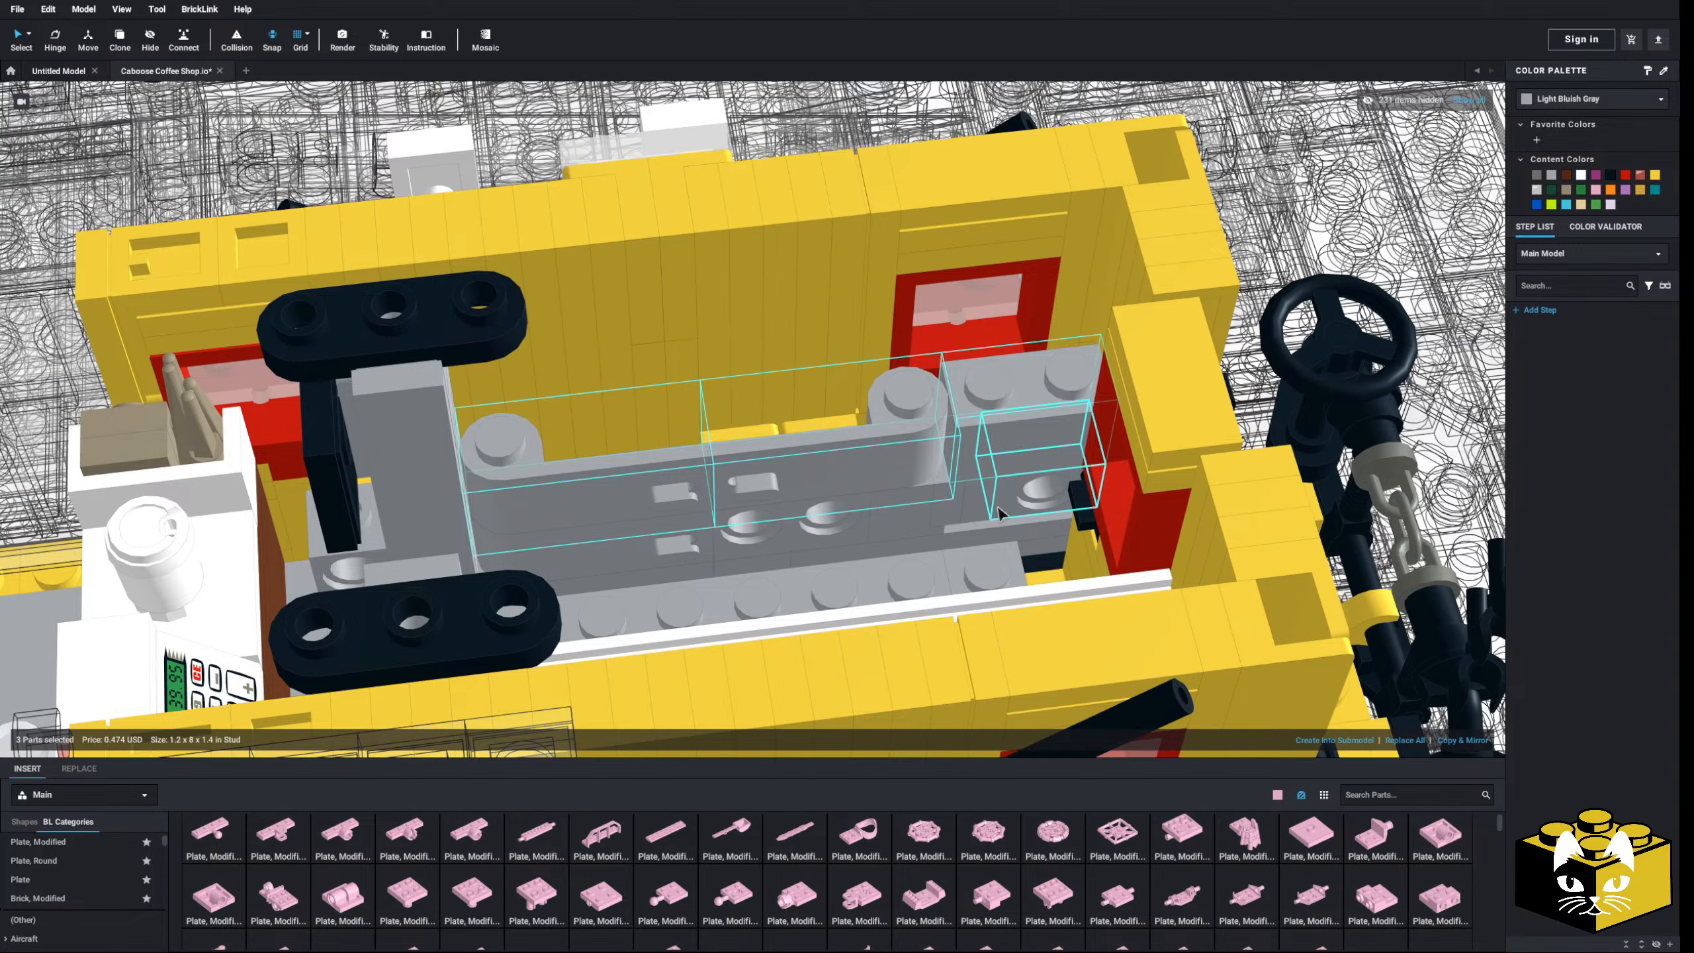
left_click(908, 549)
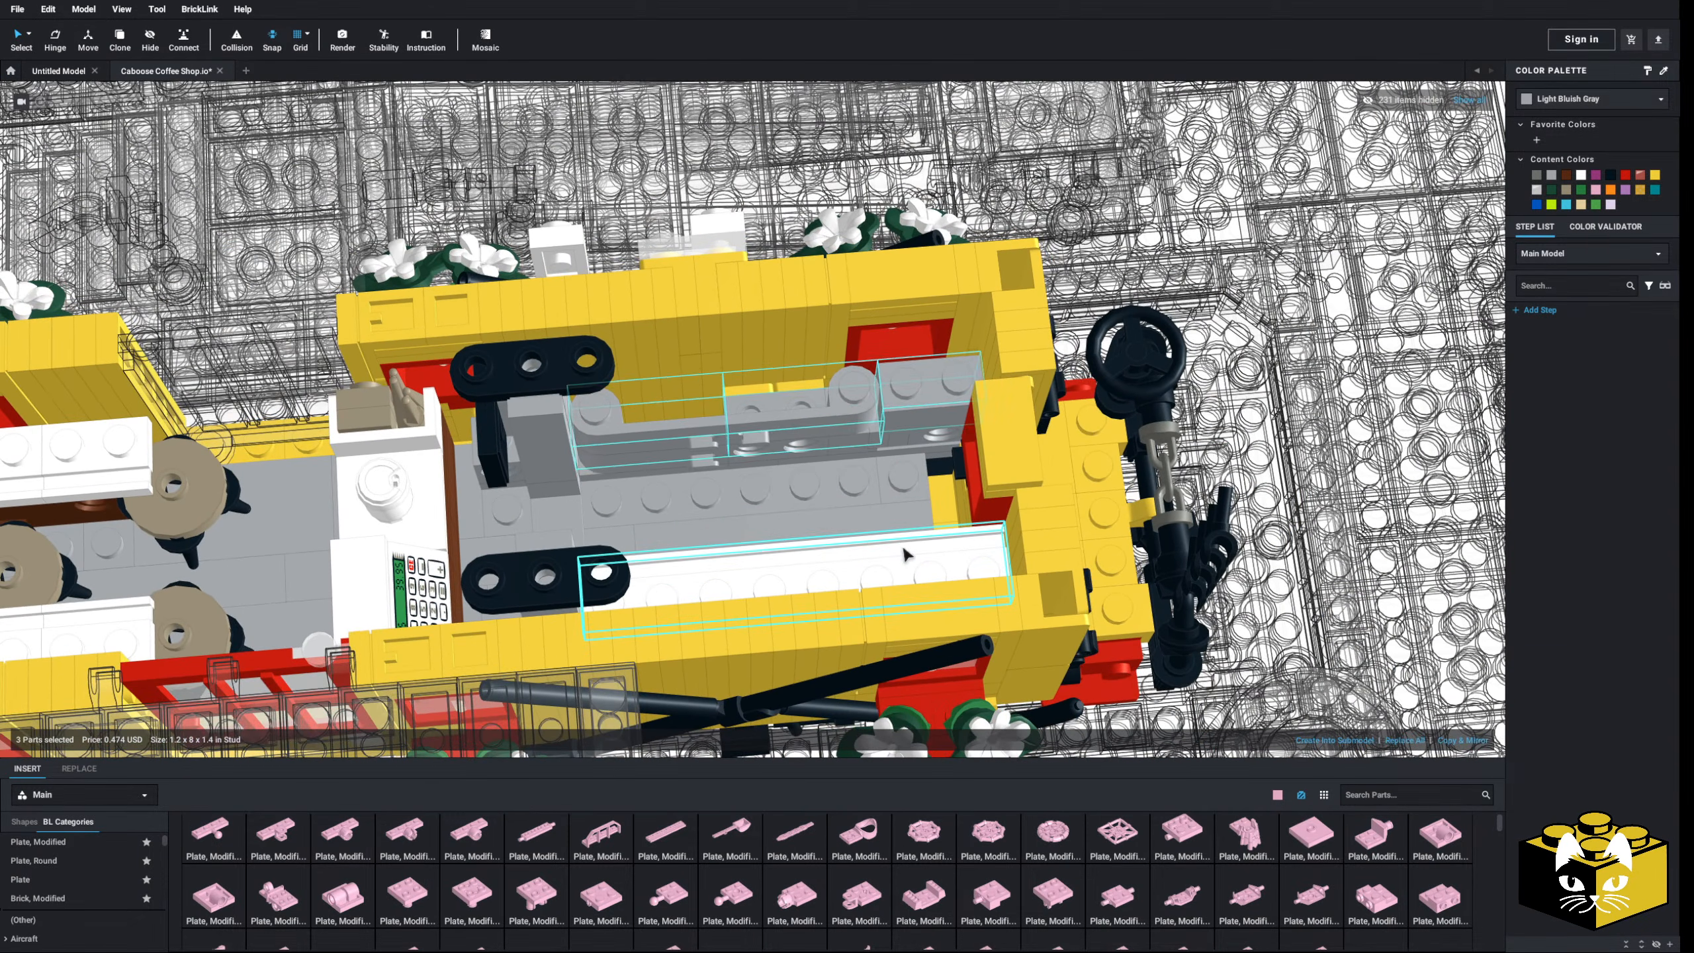
right_click(904, 549)
left_click(933, 580)
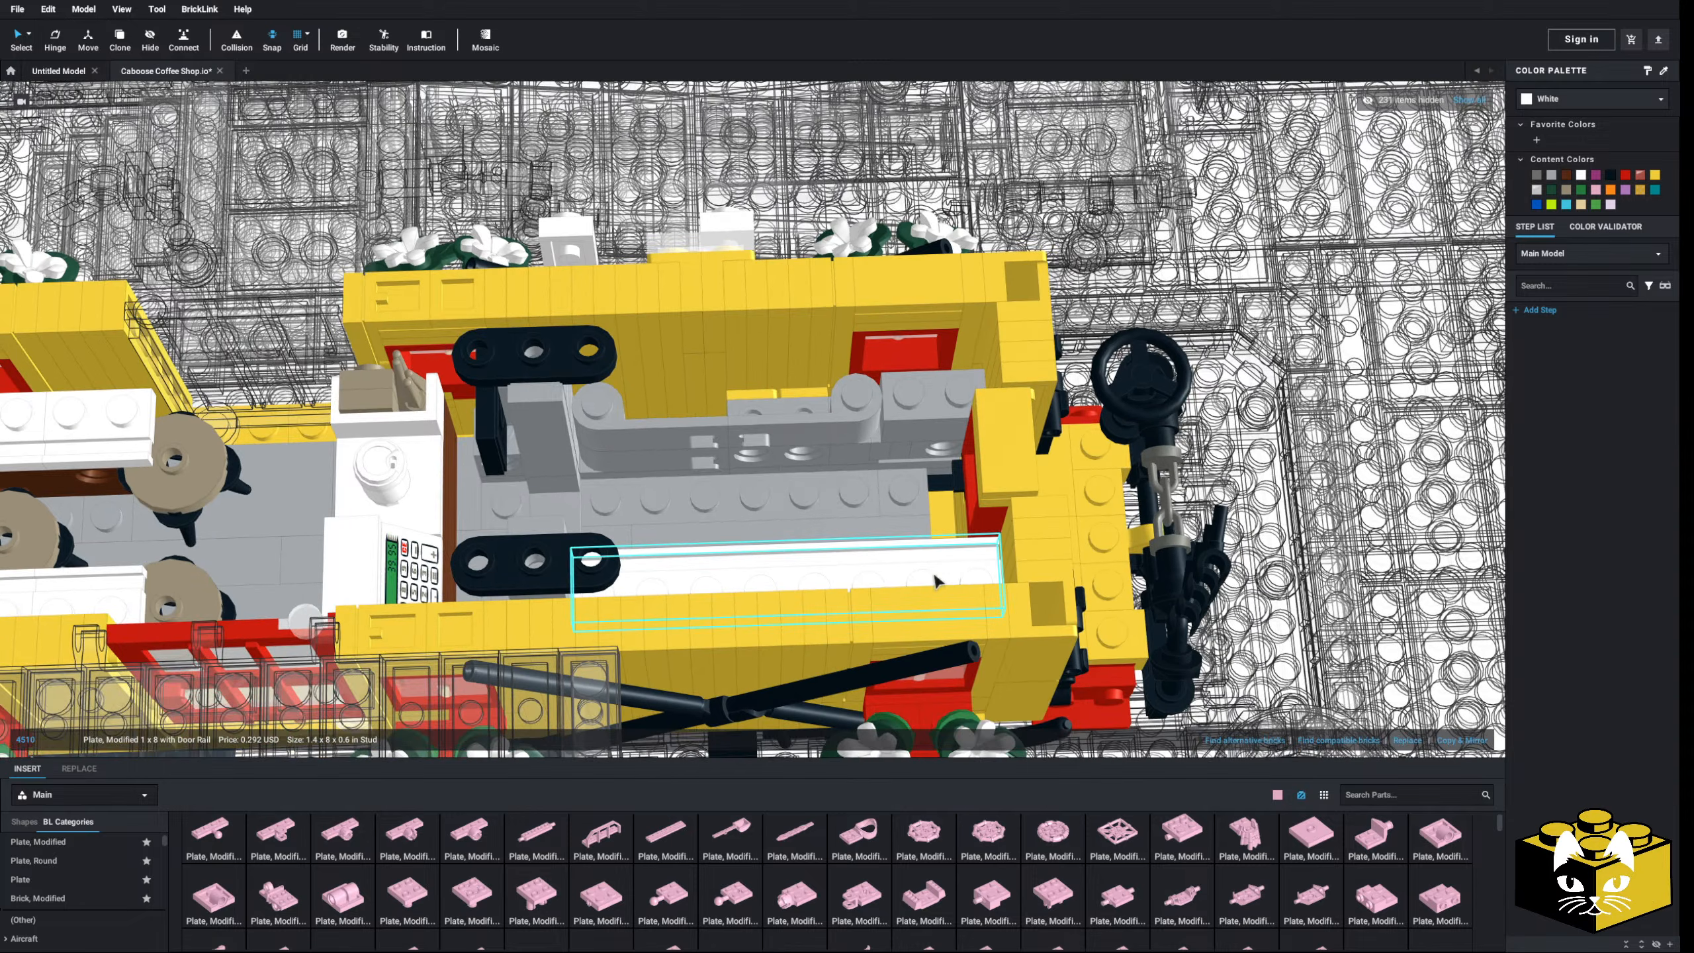
right_click(934, 581)
left_click(954, 605)
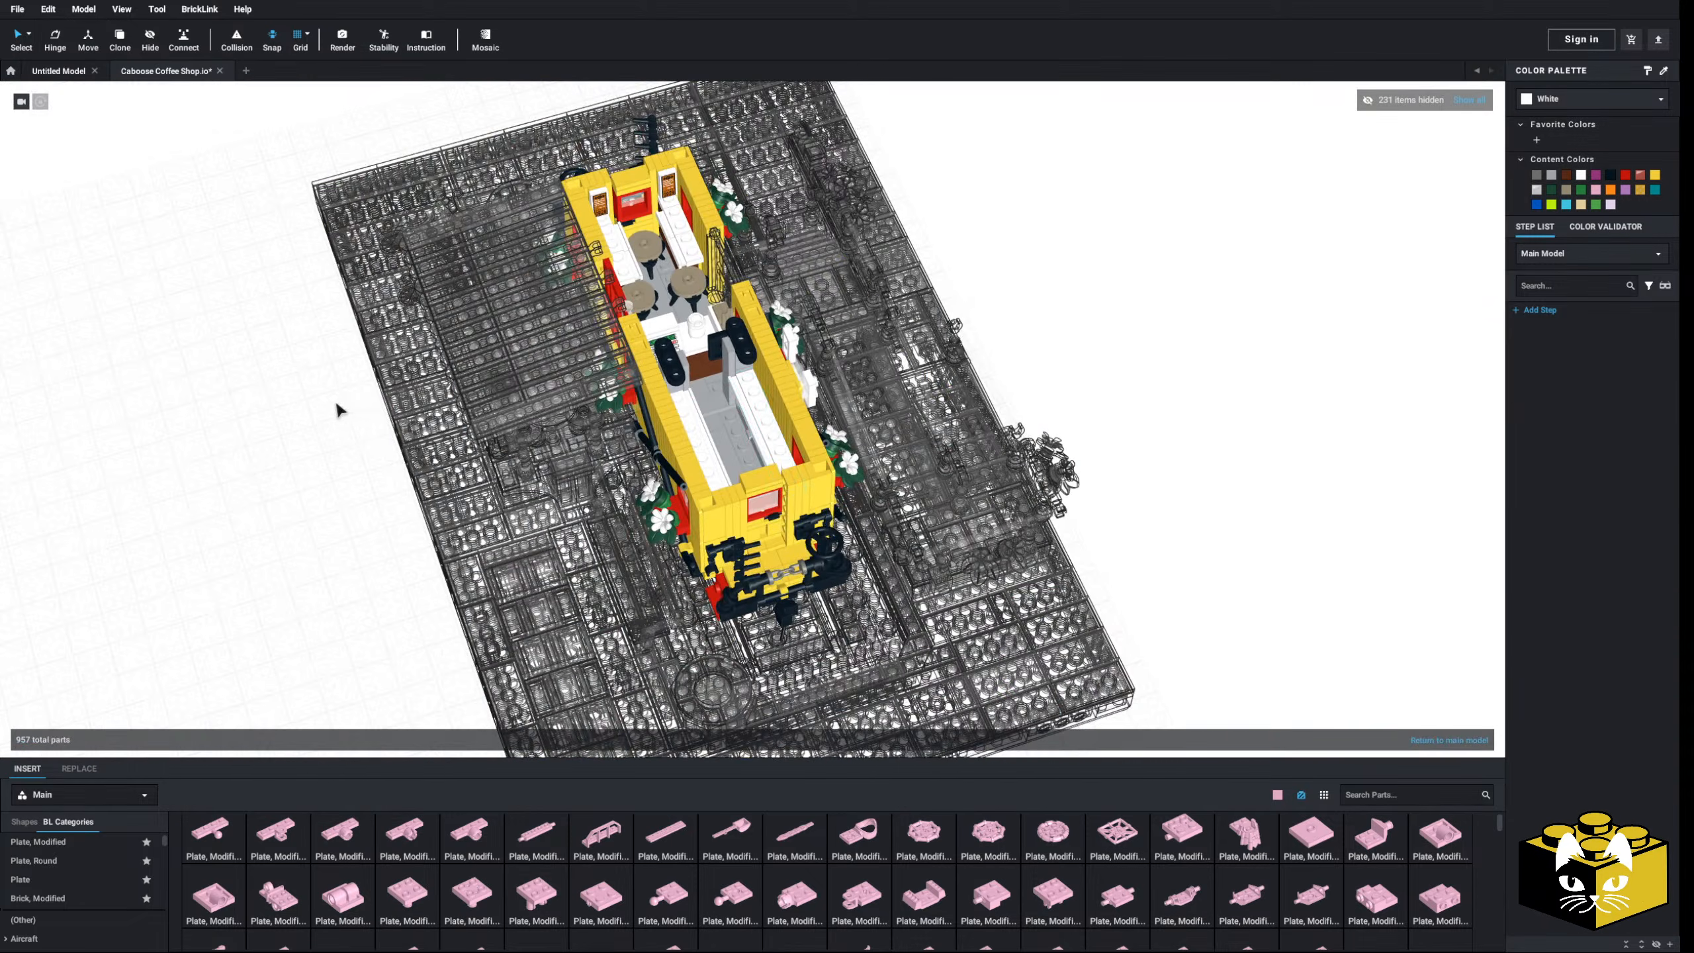
- Zoom and orbit in close over the white counter between the yellow walls
scroll(747, 441, "up", 6)
right_click_drag(779, 492, 732, 484)
scroll(749, 482, "up", 3)
scroll(756, 484, "down", 3)
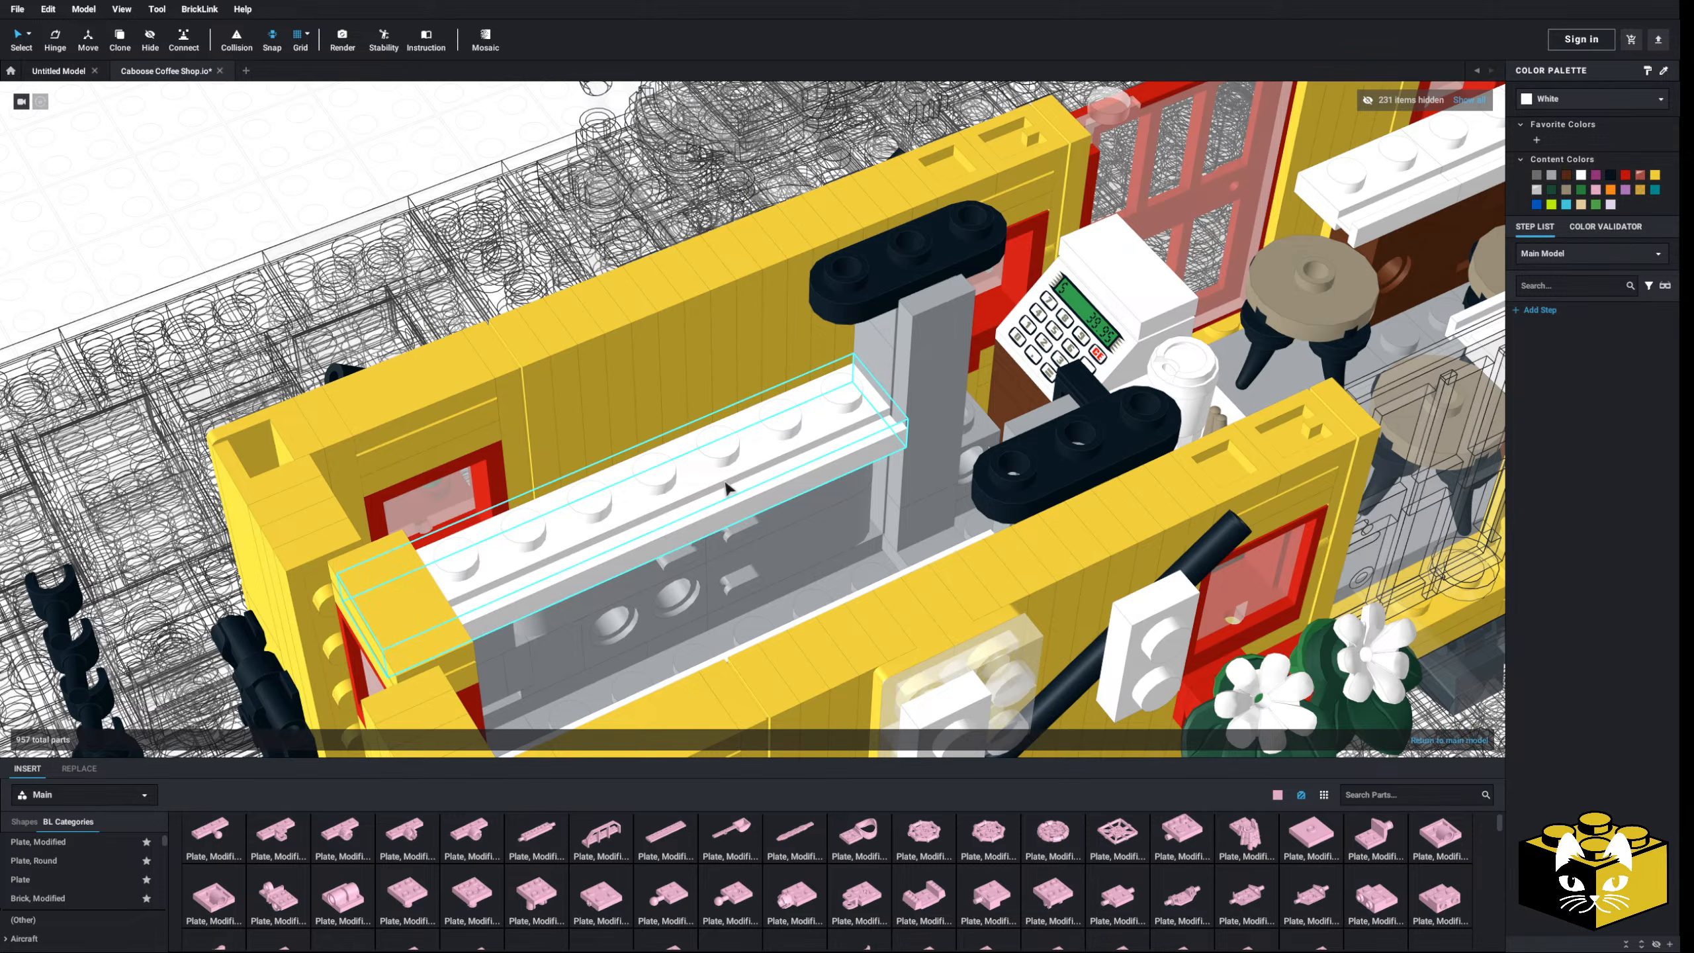
scroll(775, 466, "up", 3)
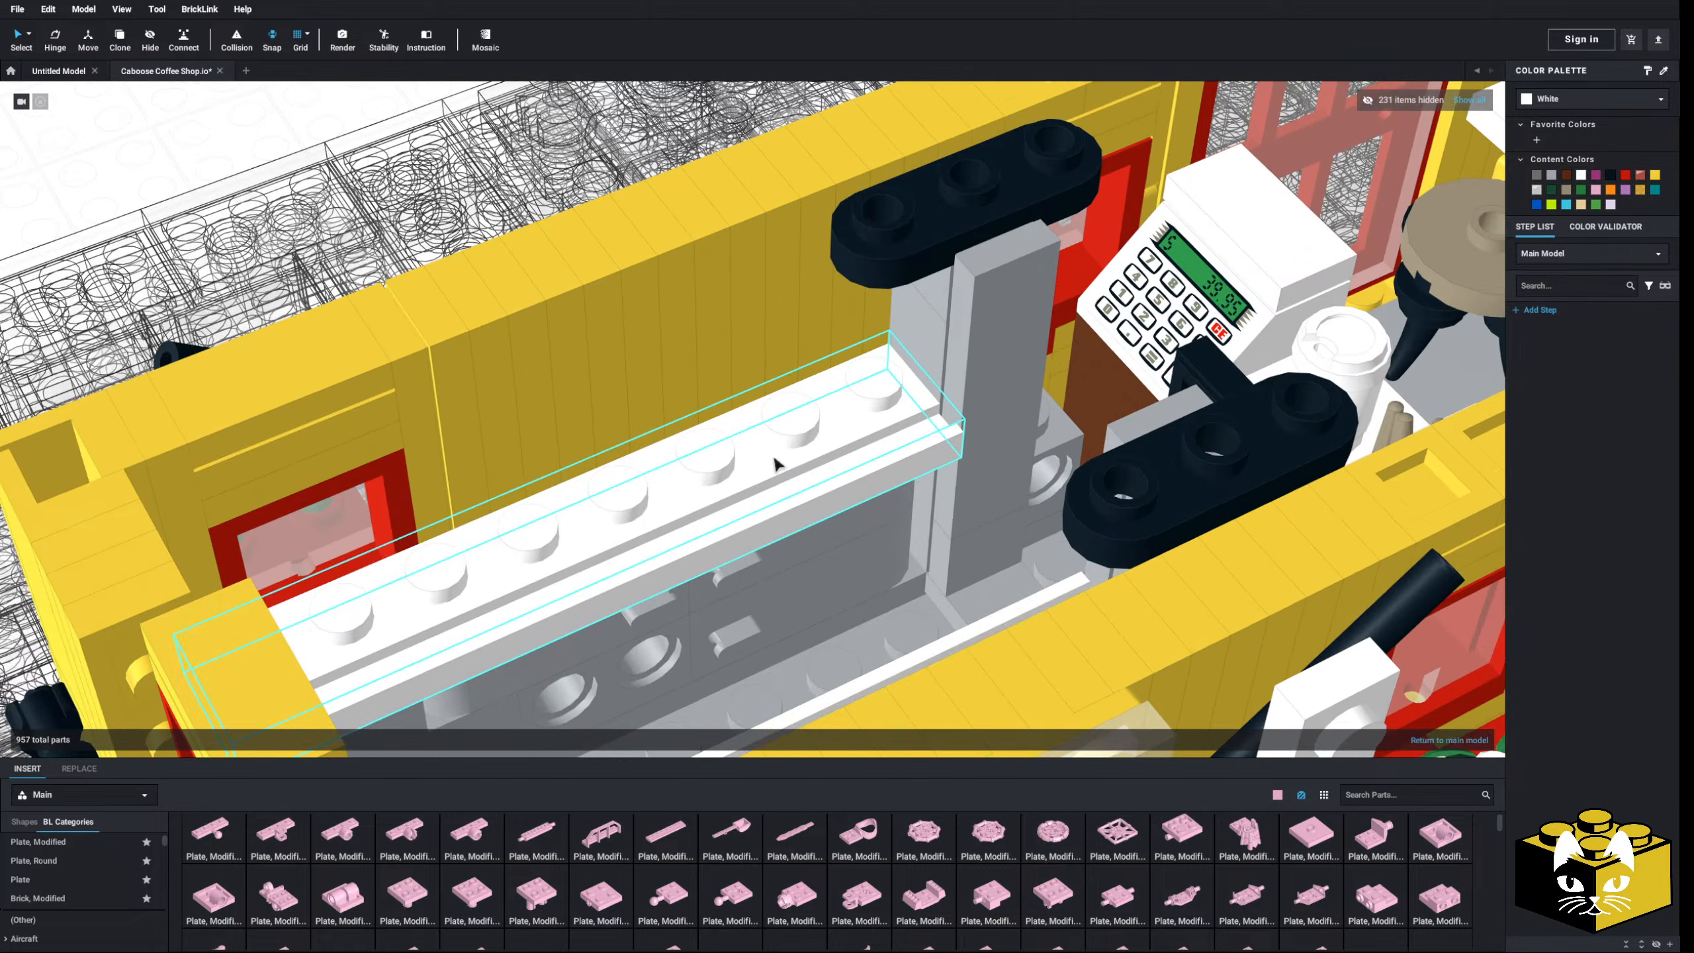
right_click_drag(776, 465, 815, 522)
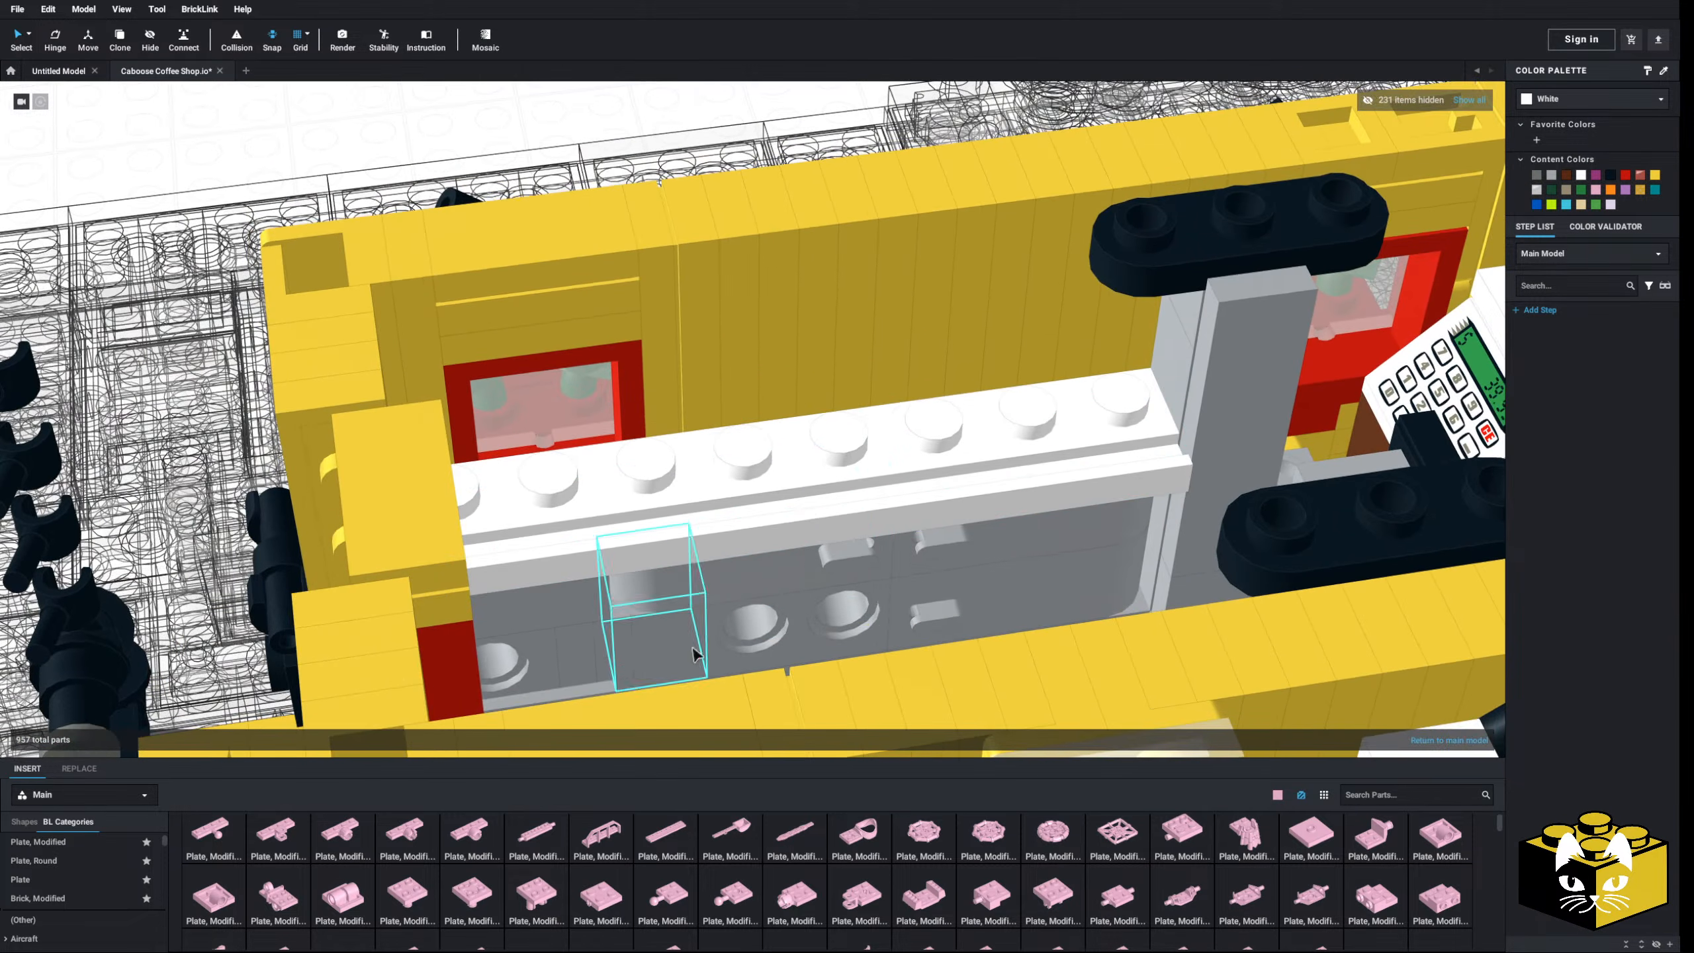
scroll(112, 846, "up", 1)
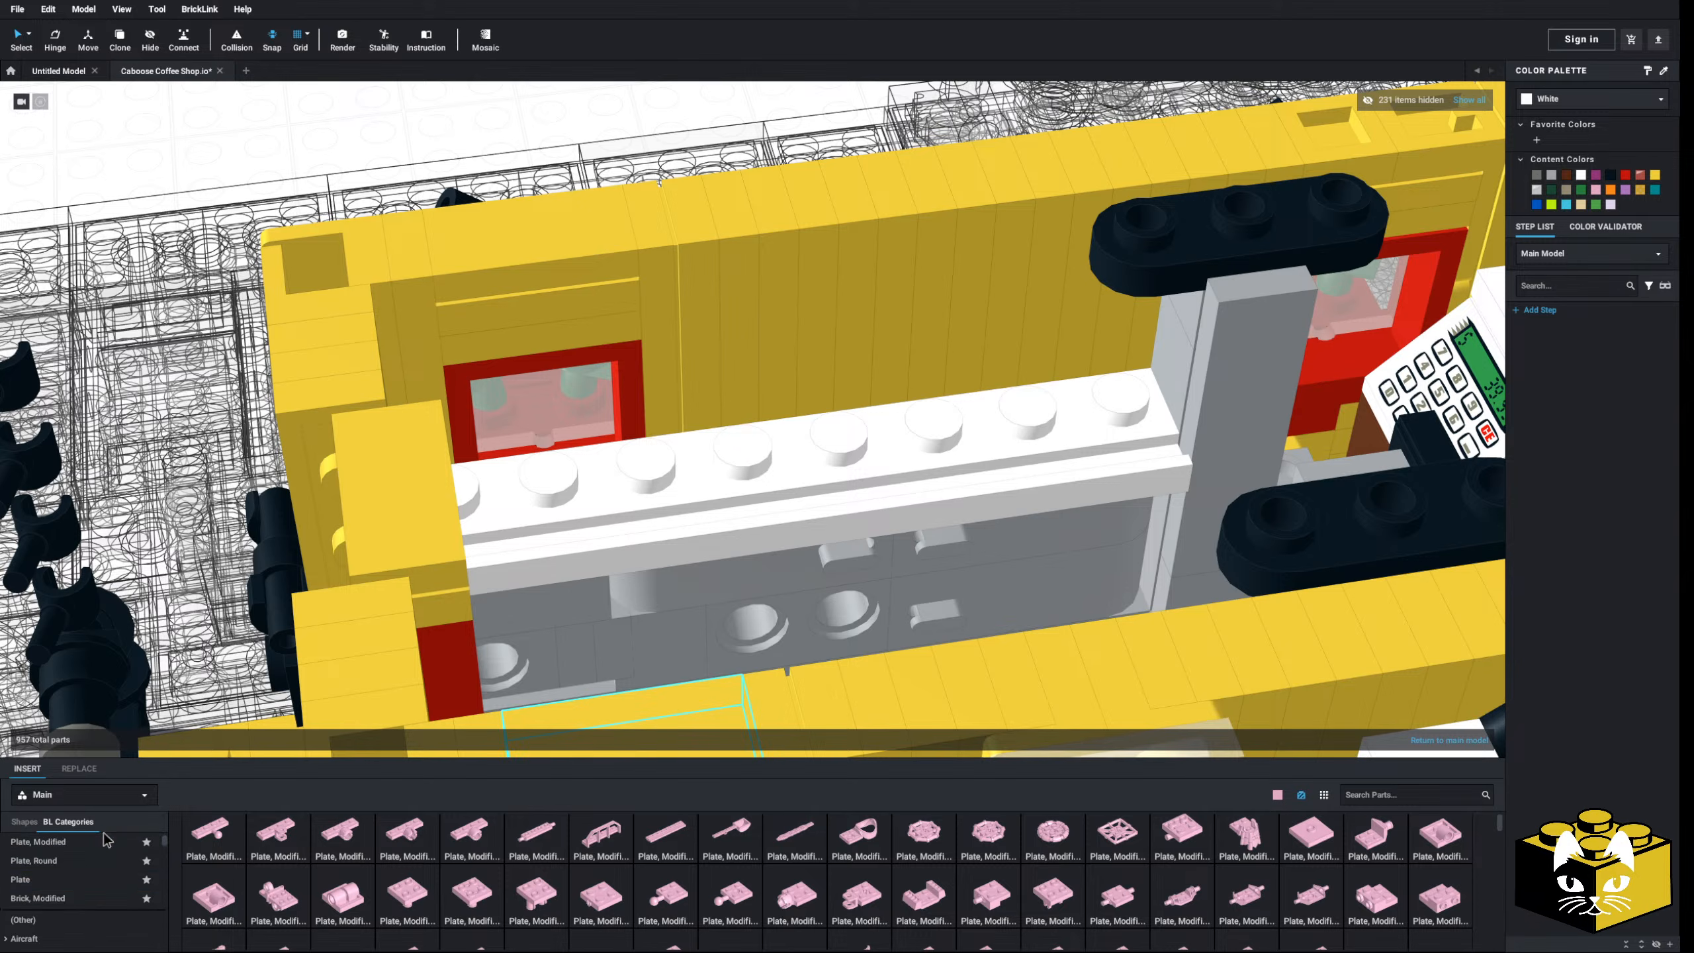
- Place bright pink 2x2 plates on the white counter
left_click(95, 848)
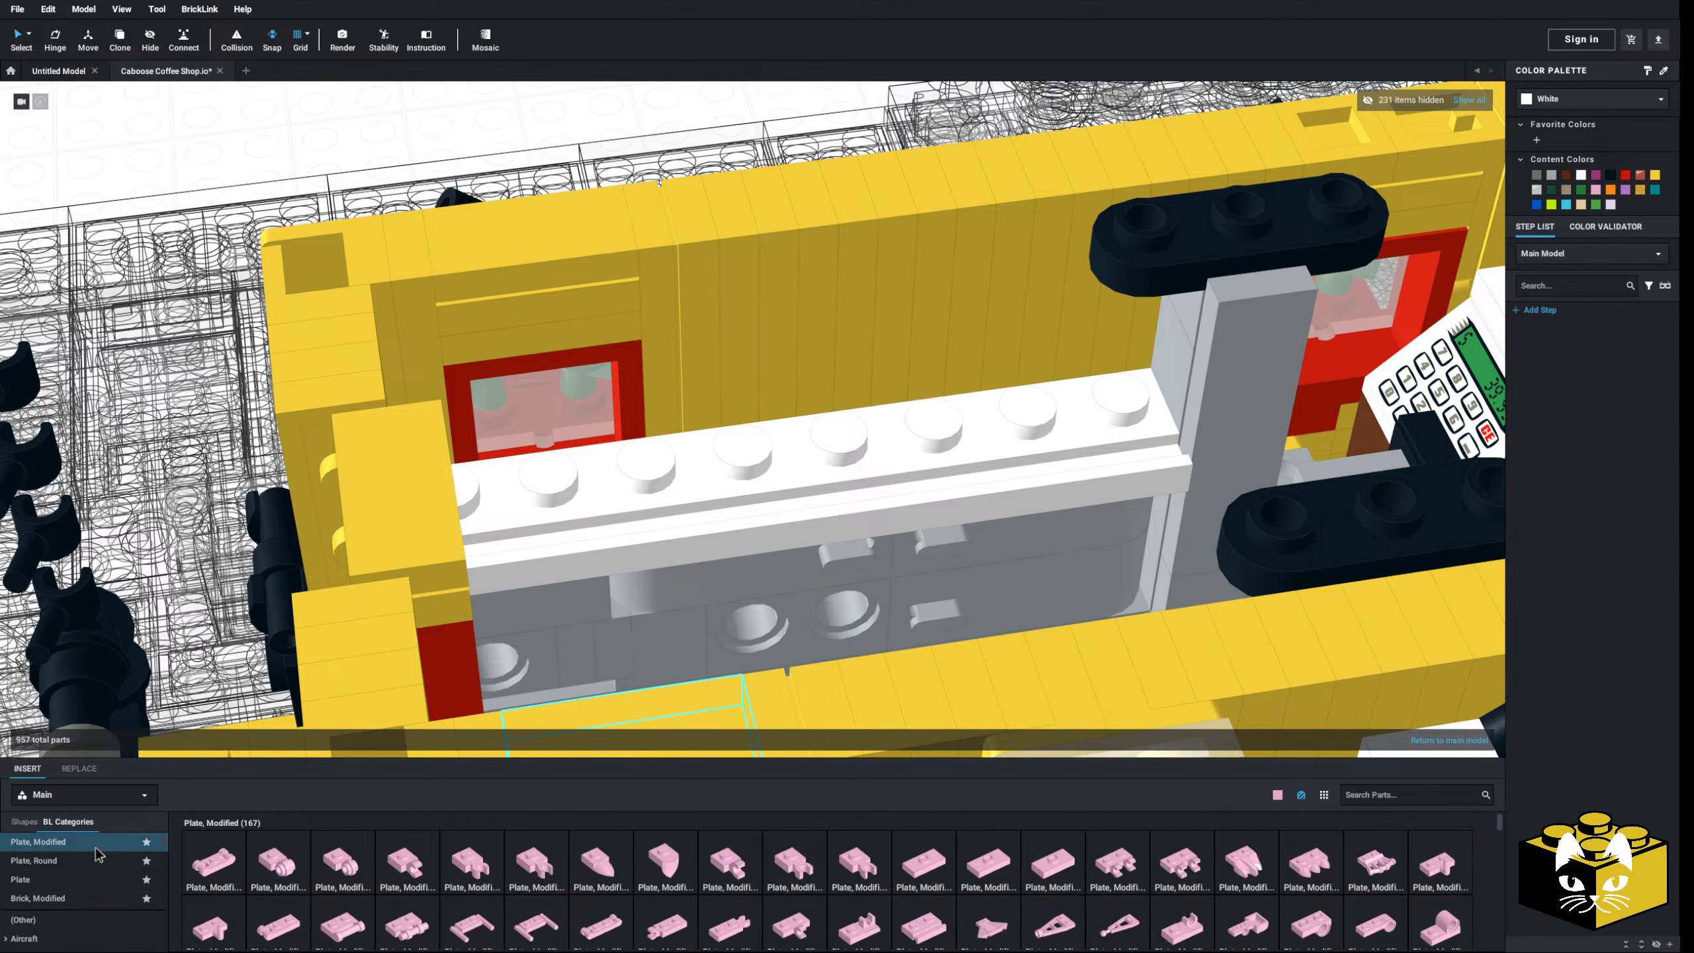
left_click(76, 879)
left_click(792, 434)
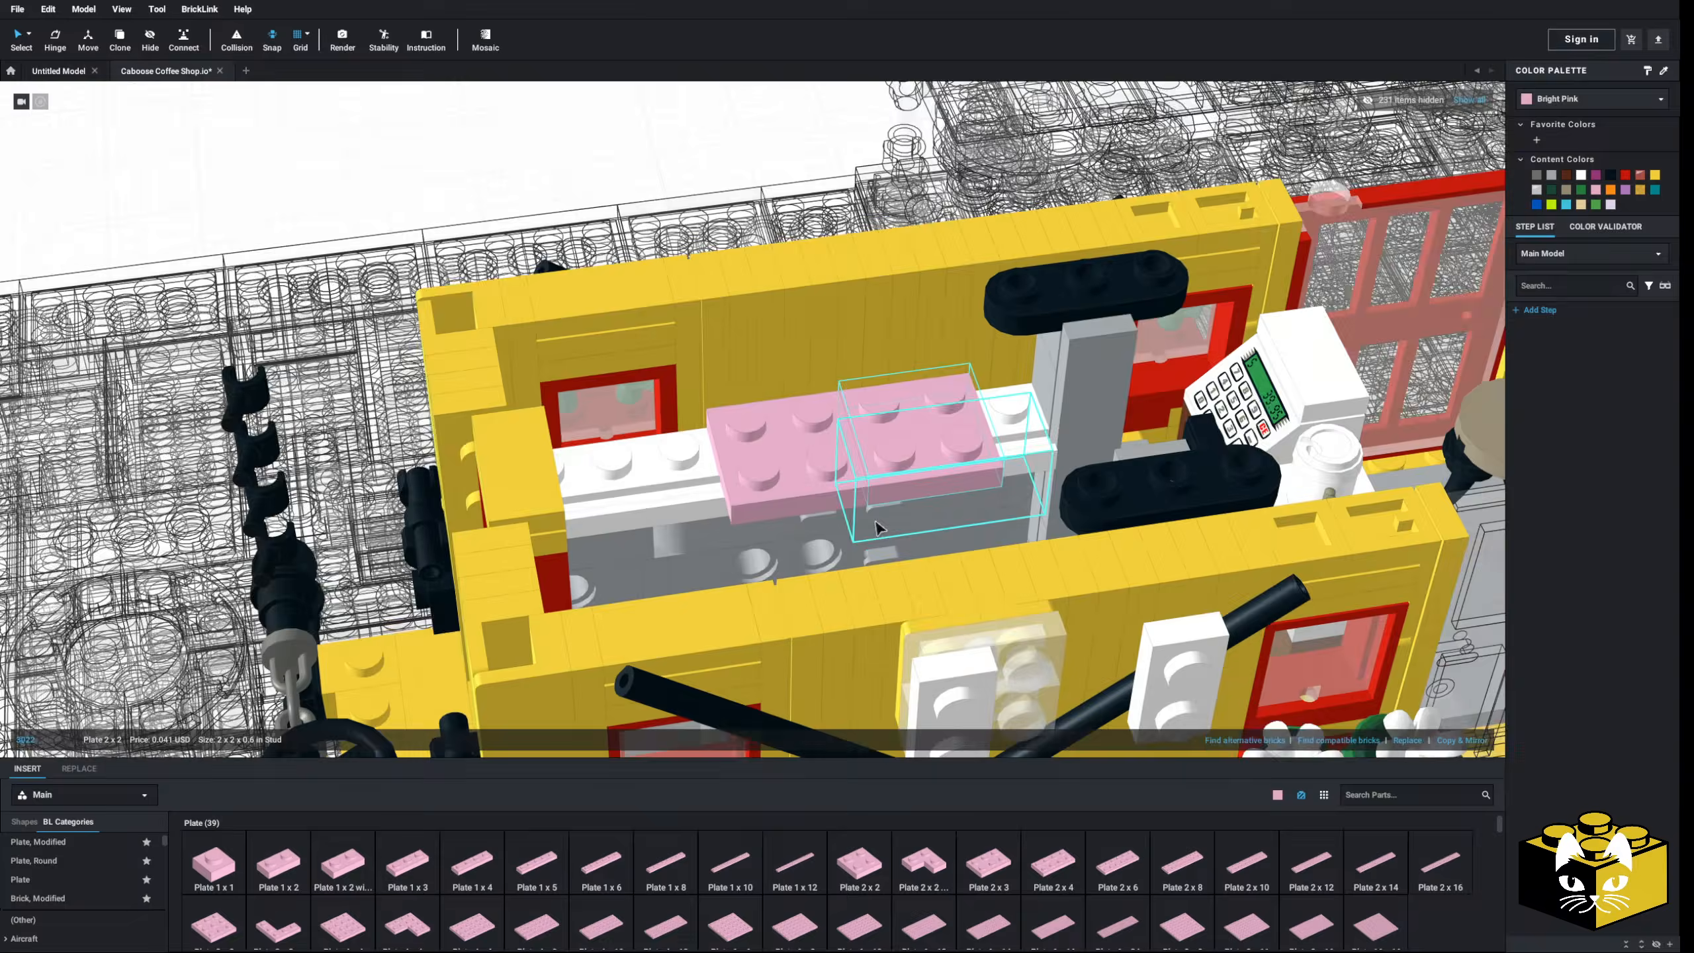
right_click_drag(877, 527, 718, 473)
scroll(689, 504, "up", 5)
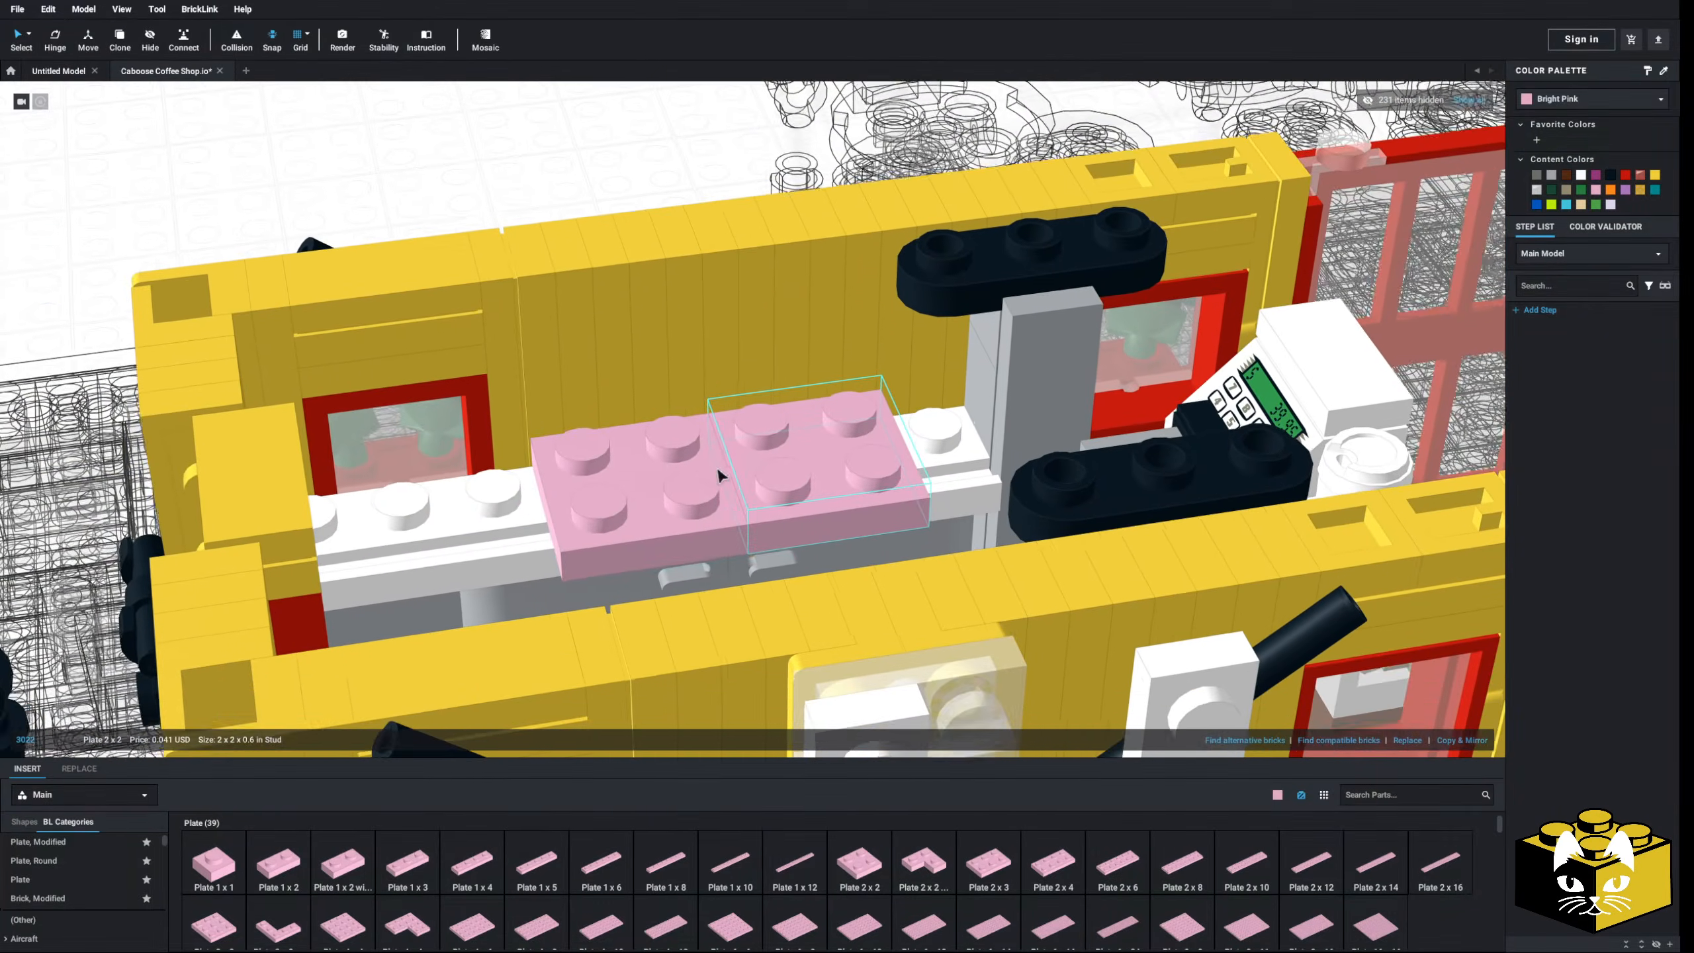
scroll(691, 464, "up", 4)
scroll(691, 474, "down", 2)
middle_click_drag(691, 474, 716, 501)
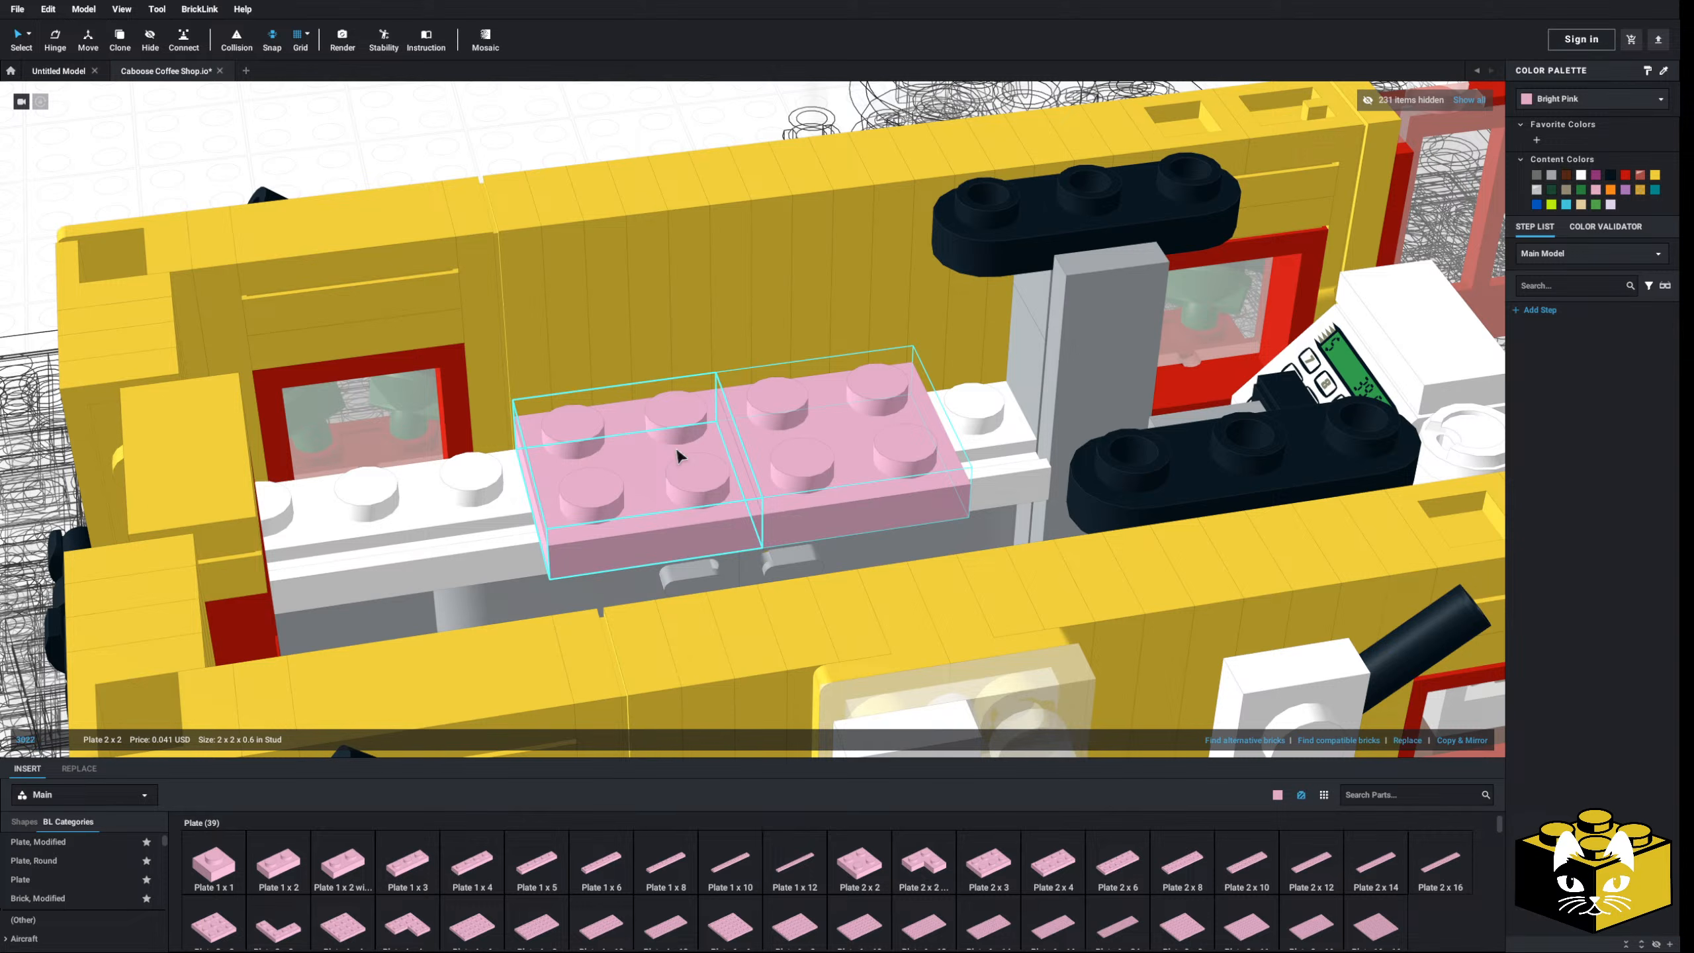
- Delete both pink 2x2 plates from the counter
left_click(782, 448)
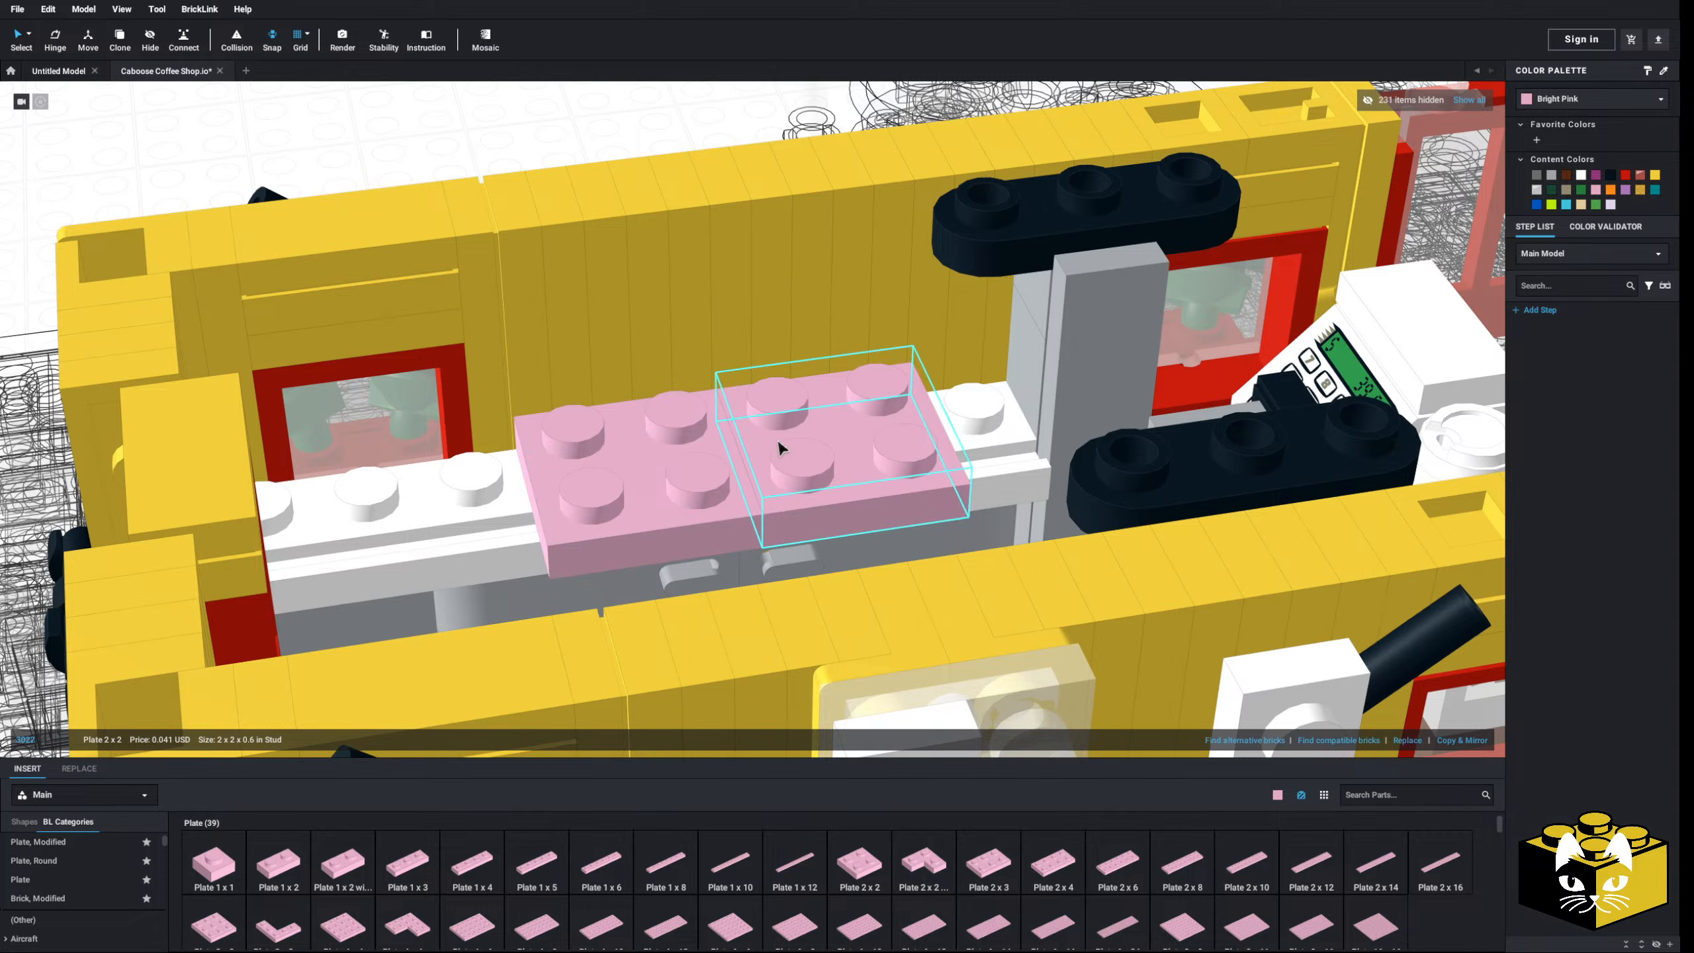
scroll(113, 908, "down", 5)
left_click(651, 504)
key("Delete")
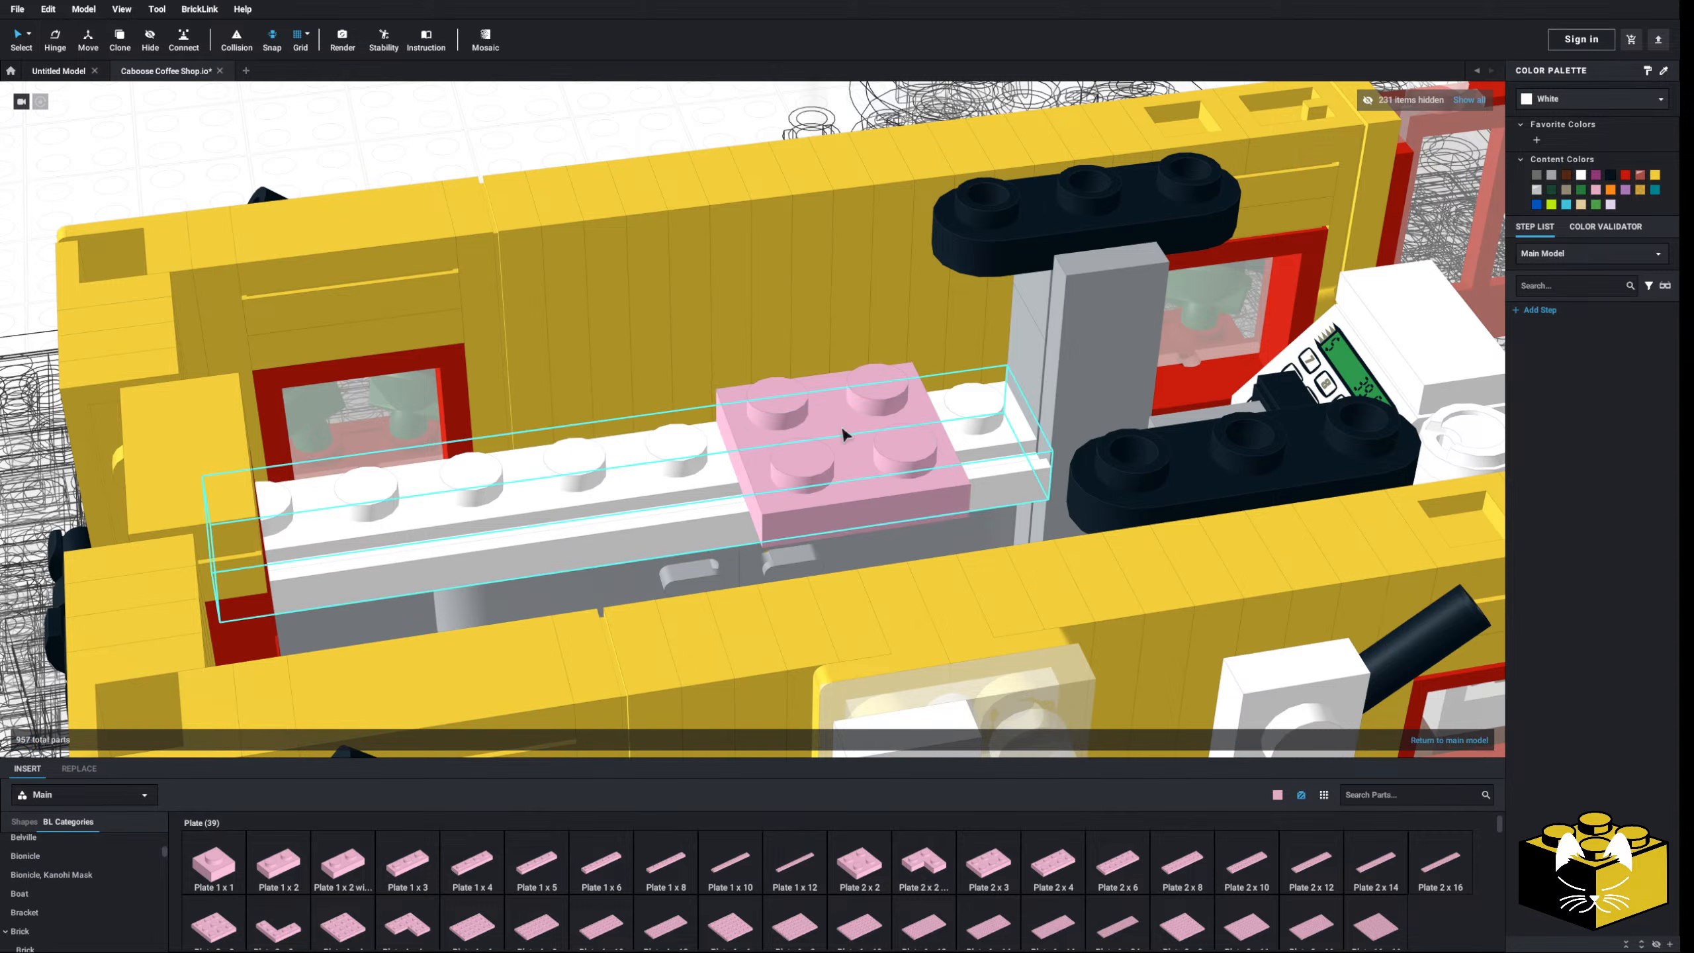
left_click(840, 434)
key("Delete")
scroll(100, 861, "down", 5)
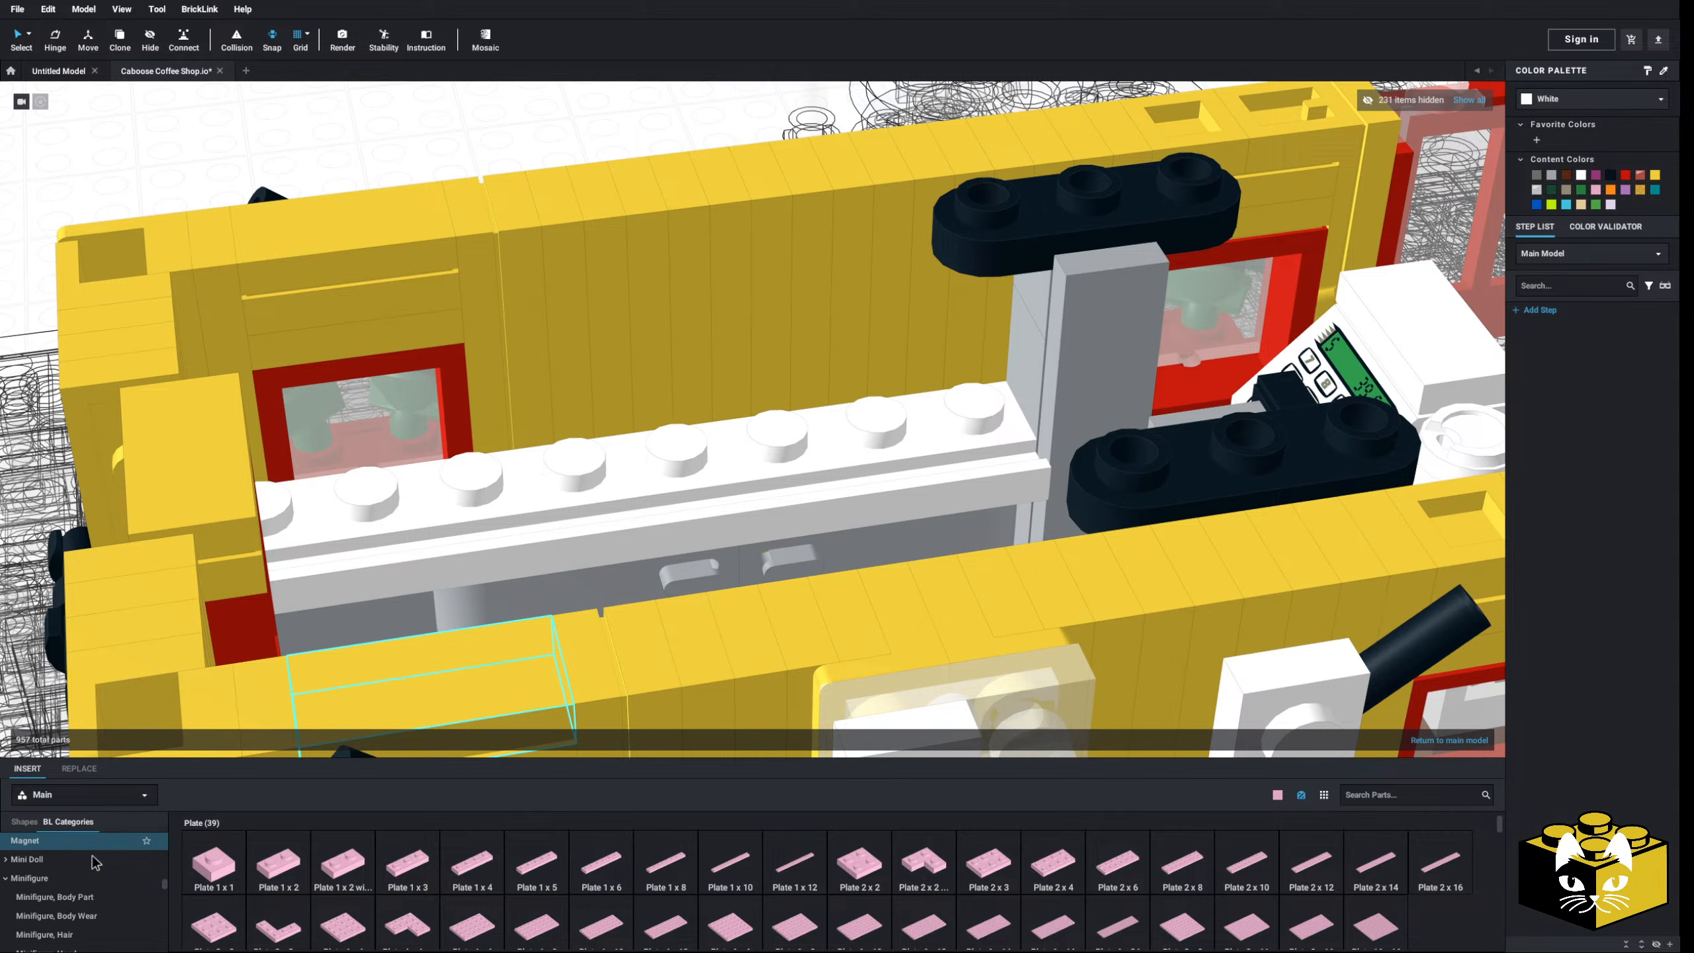
scroll(95, 857, "down", 4)
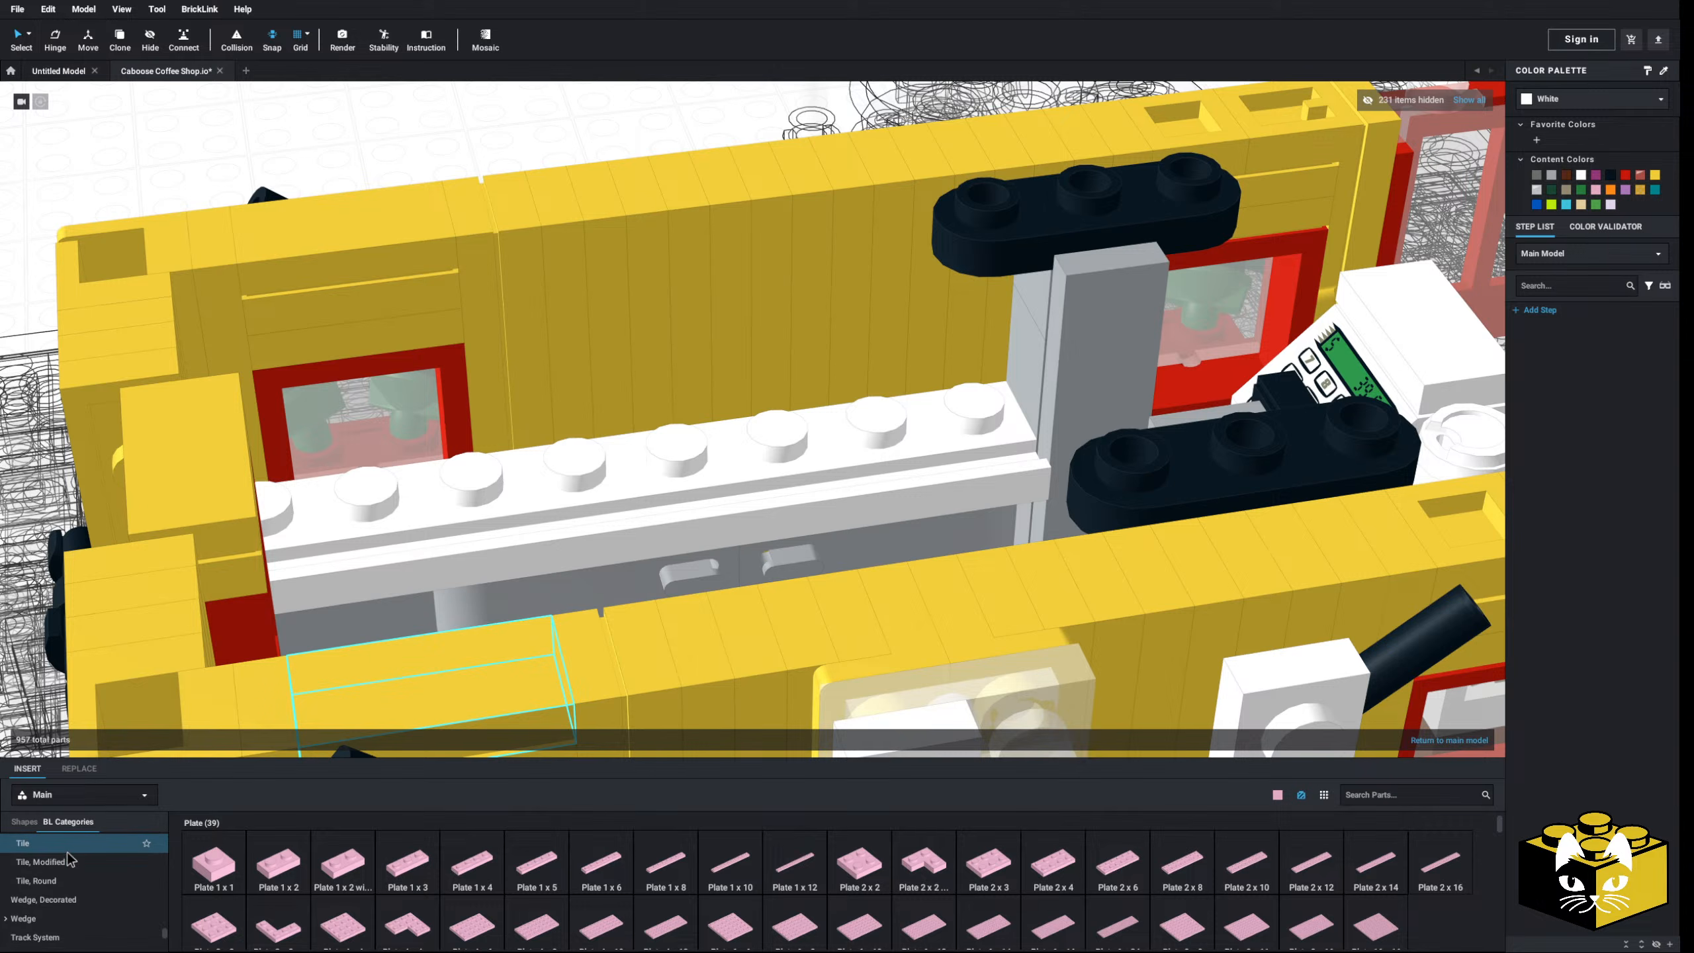
- Add a bright pink Tile, Modified 2x2 with Studs on Edge and a mirrored copy beside it
left_click(69, 848)
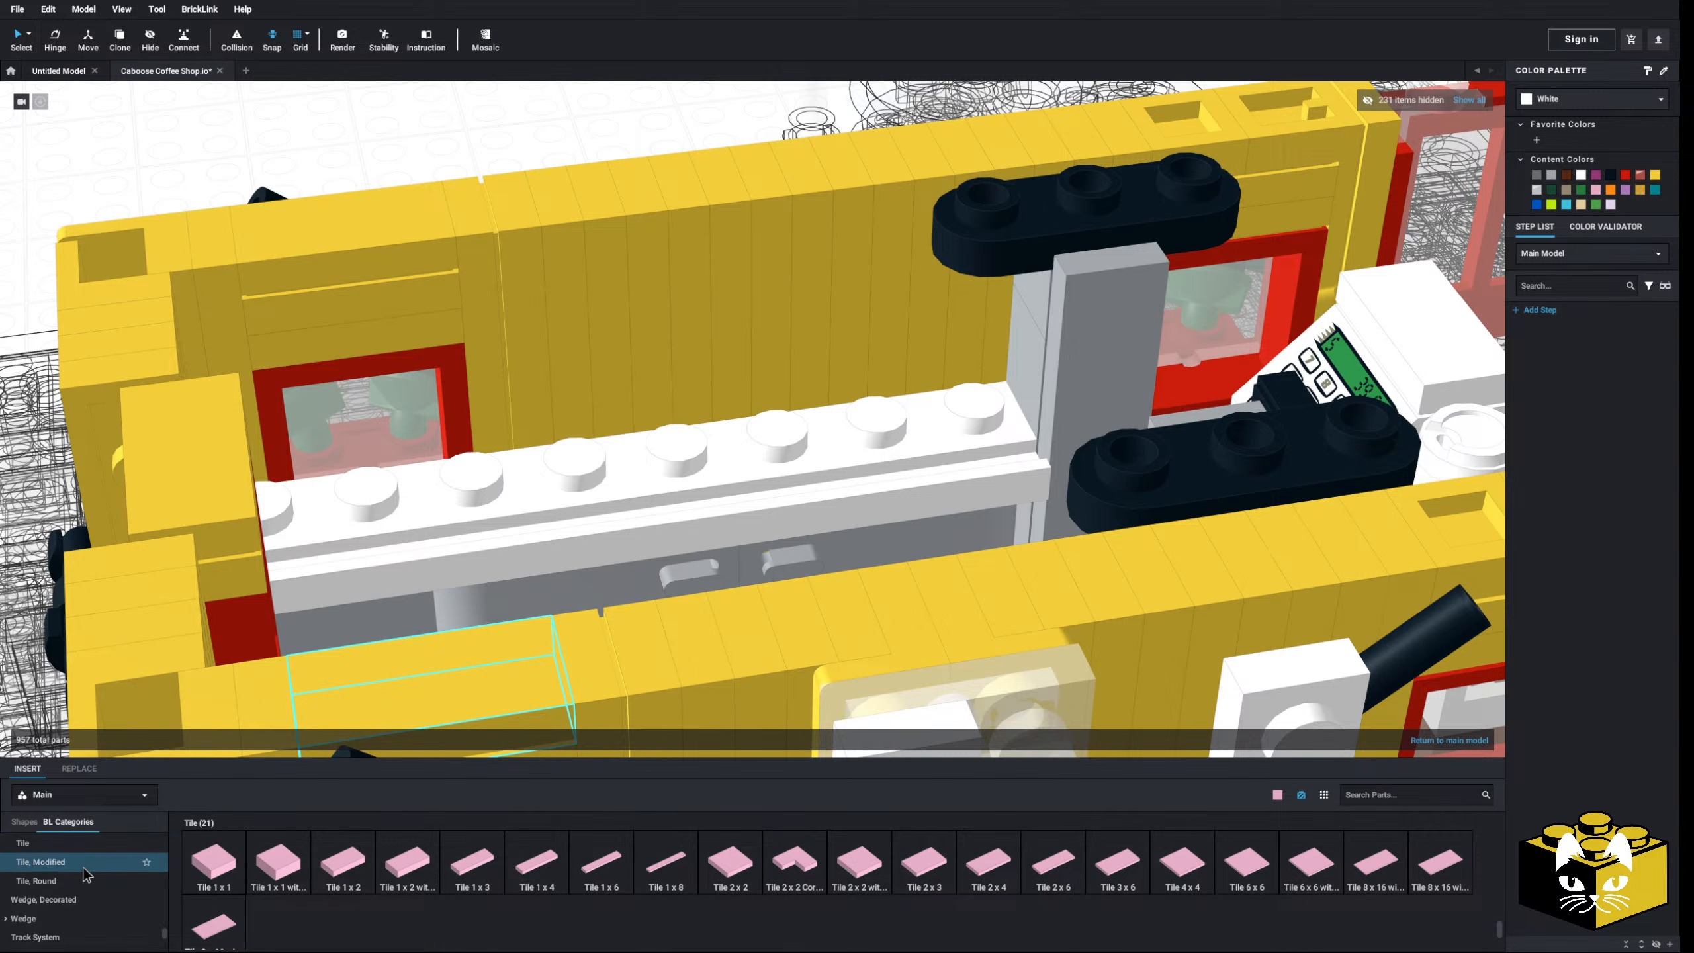
left_click(82, 865)
left_click(1436, 884)
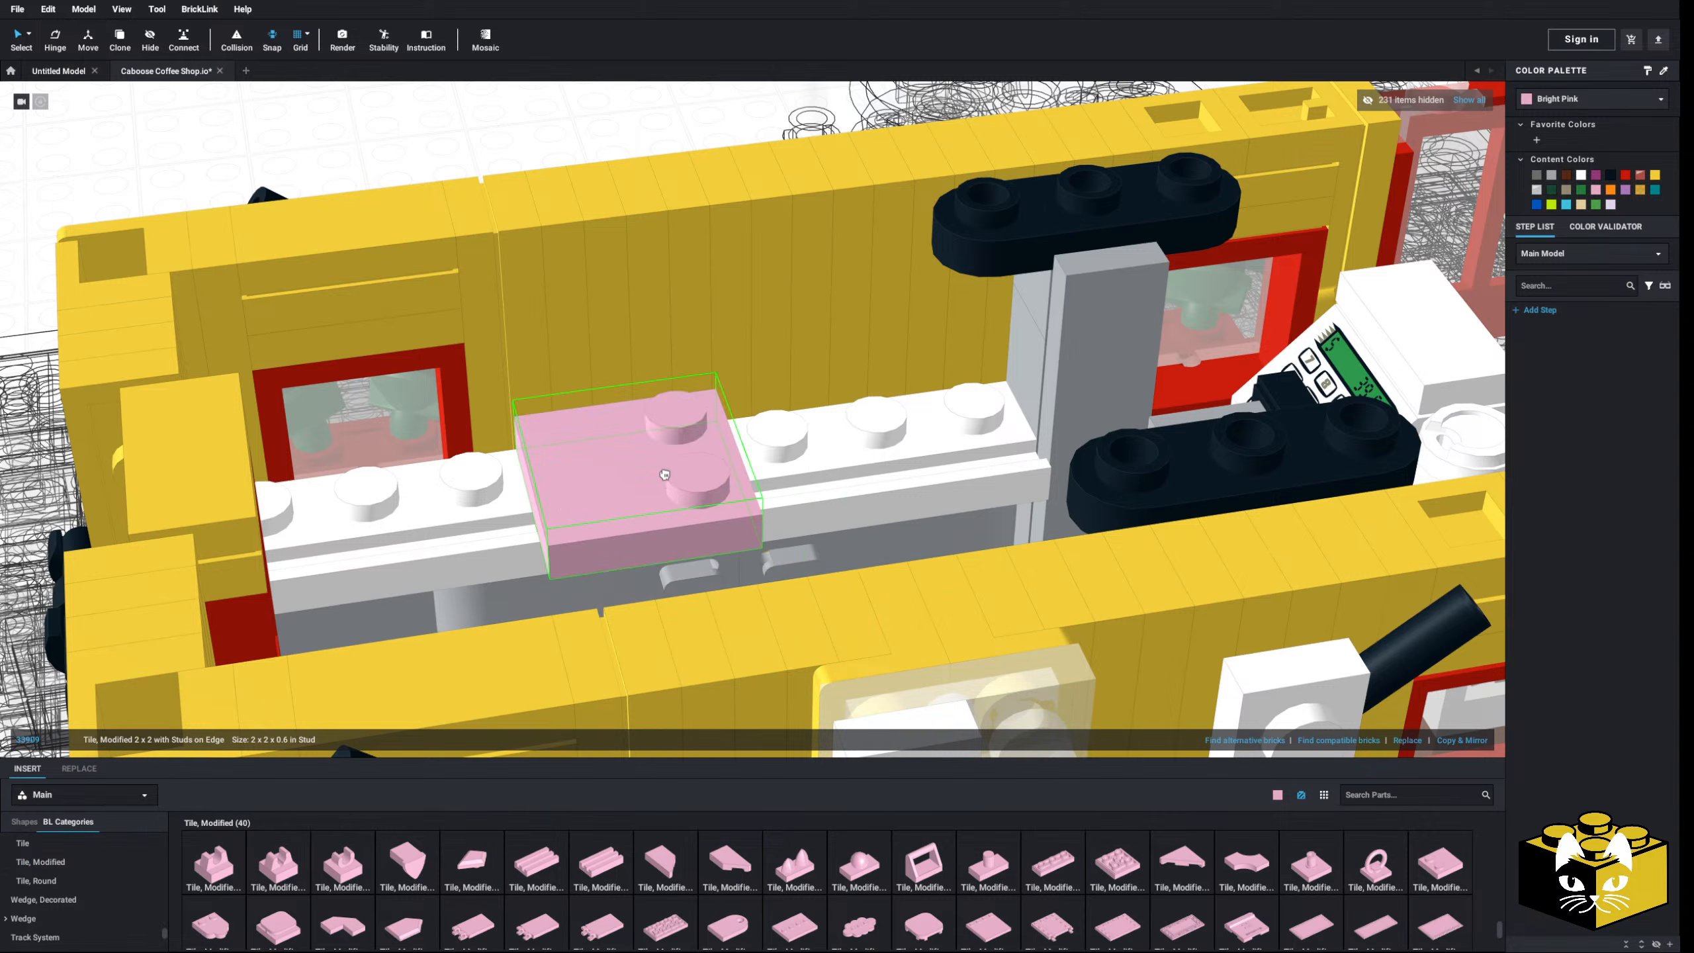
left_click(1468, 743)
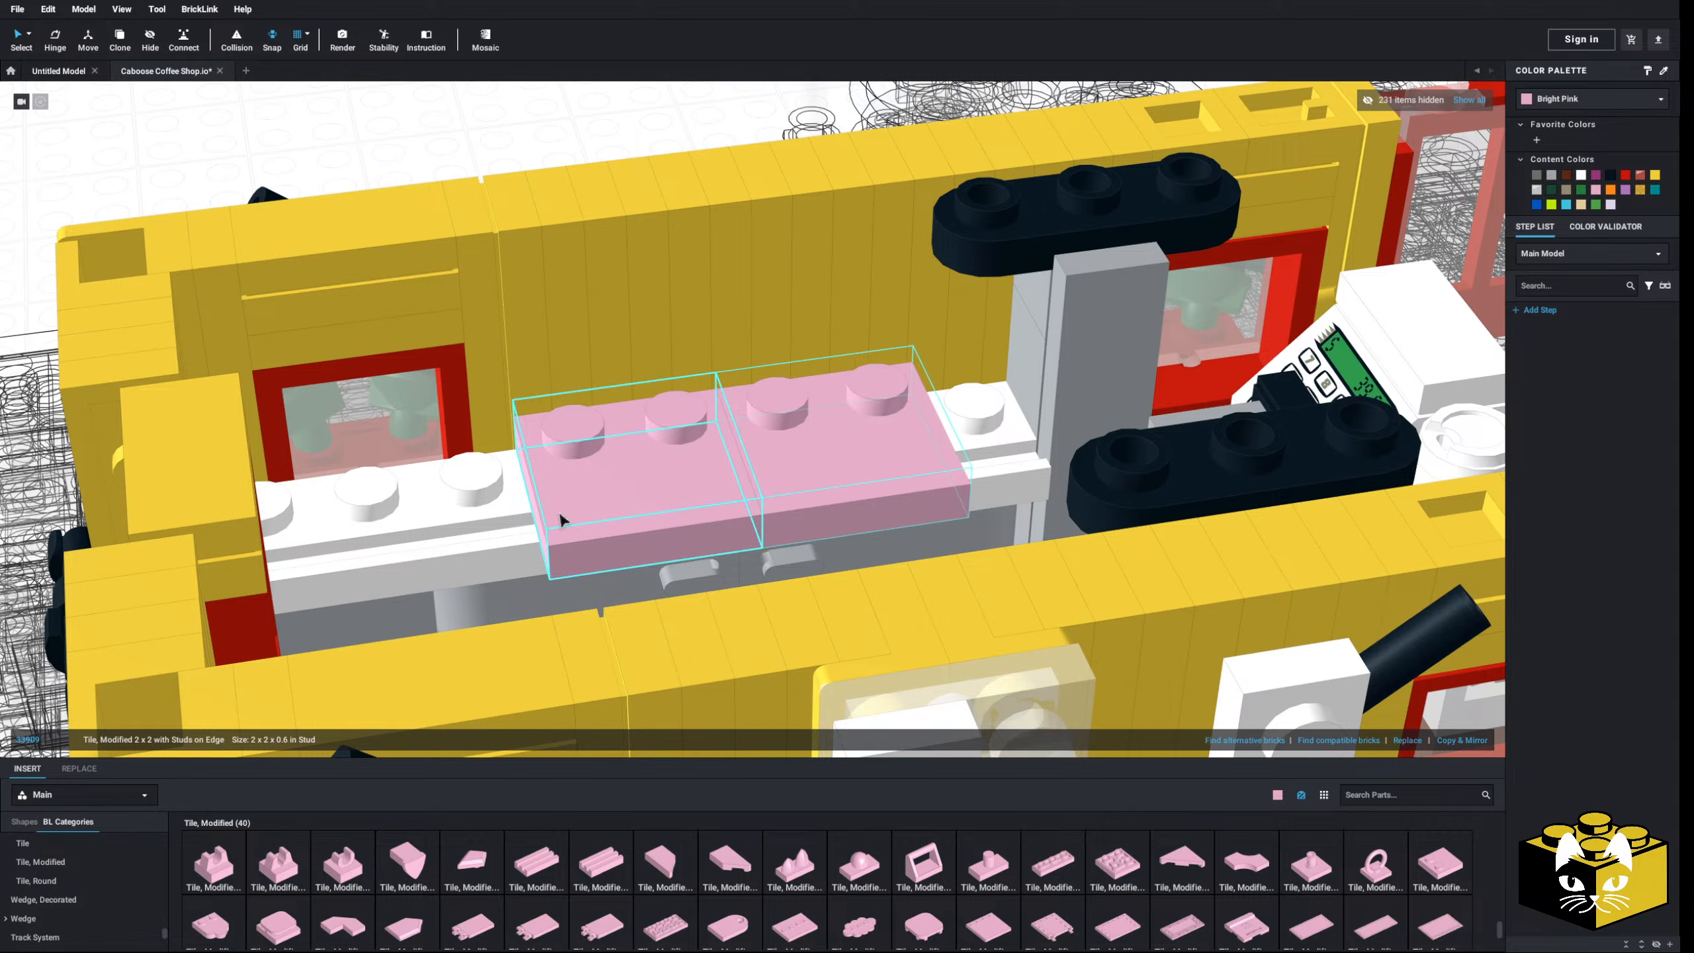
scroll(562, 514, "down", 5)
scroll(371, 363, "up", 2)
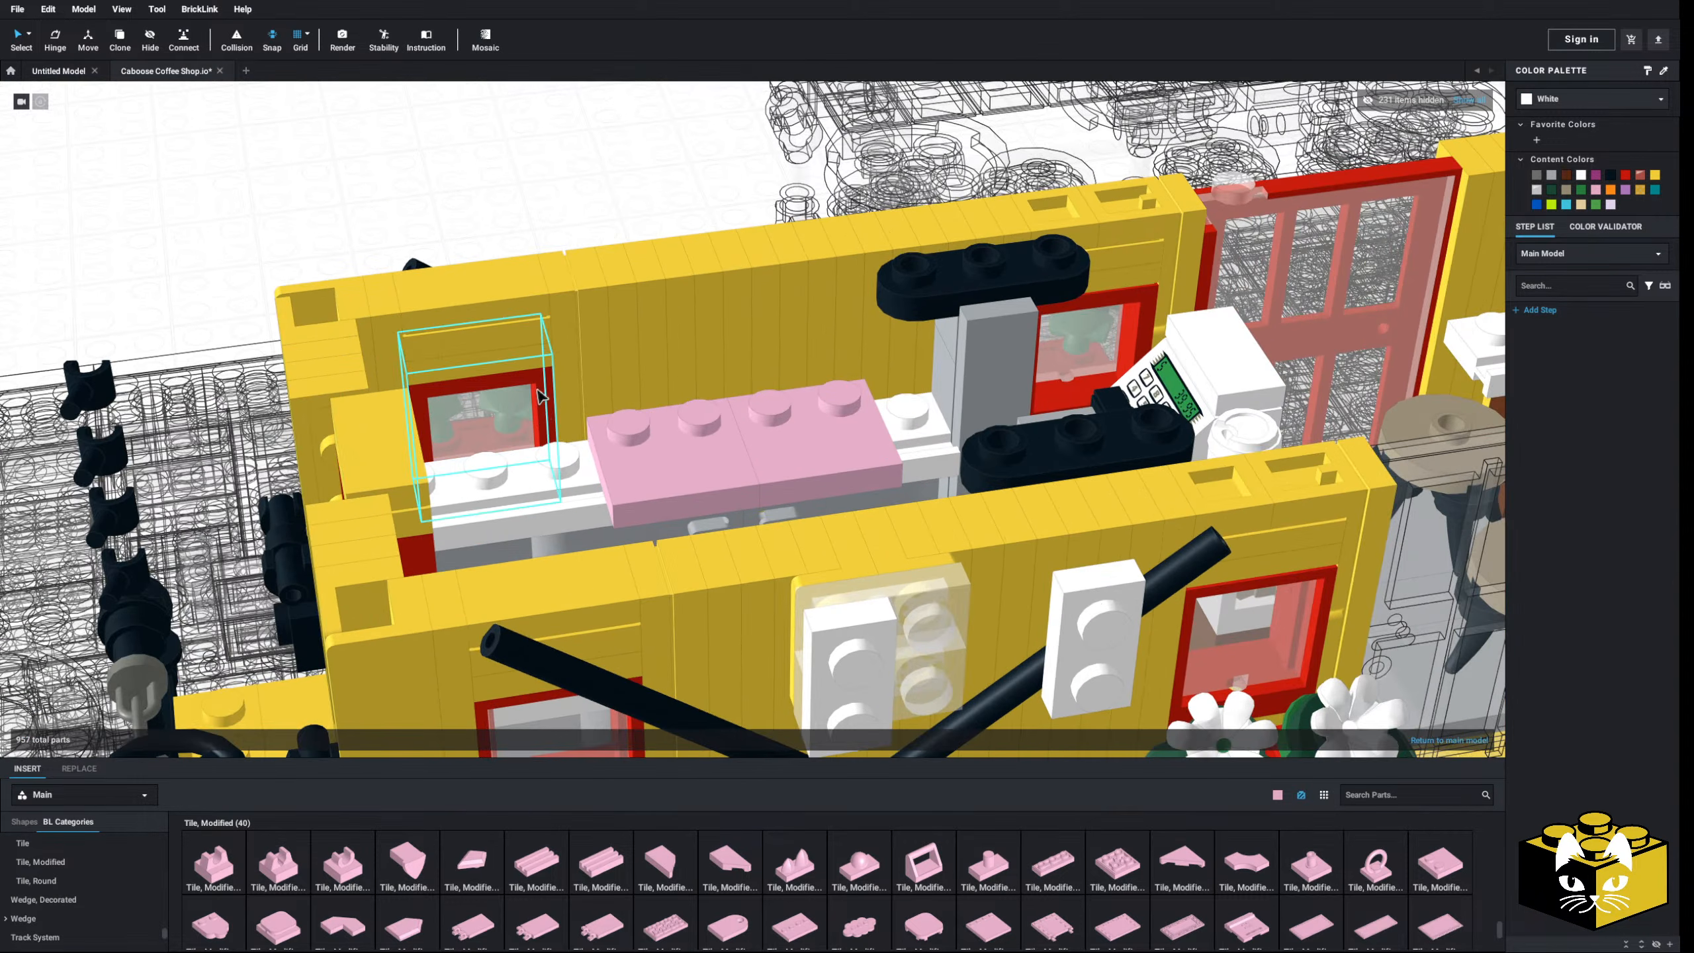
scroll(627, 402, "up", 2)
scroll(584, 397, "up", 2)
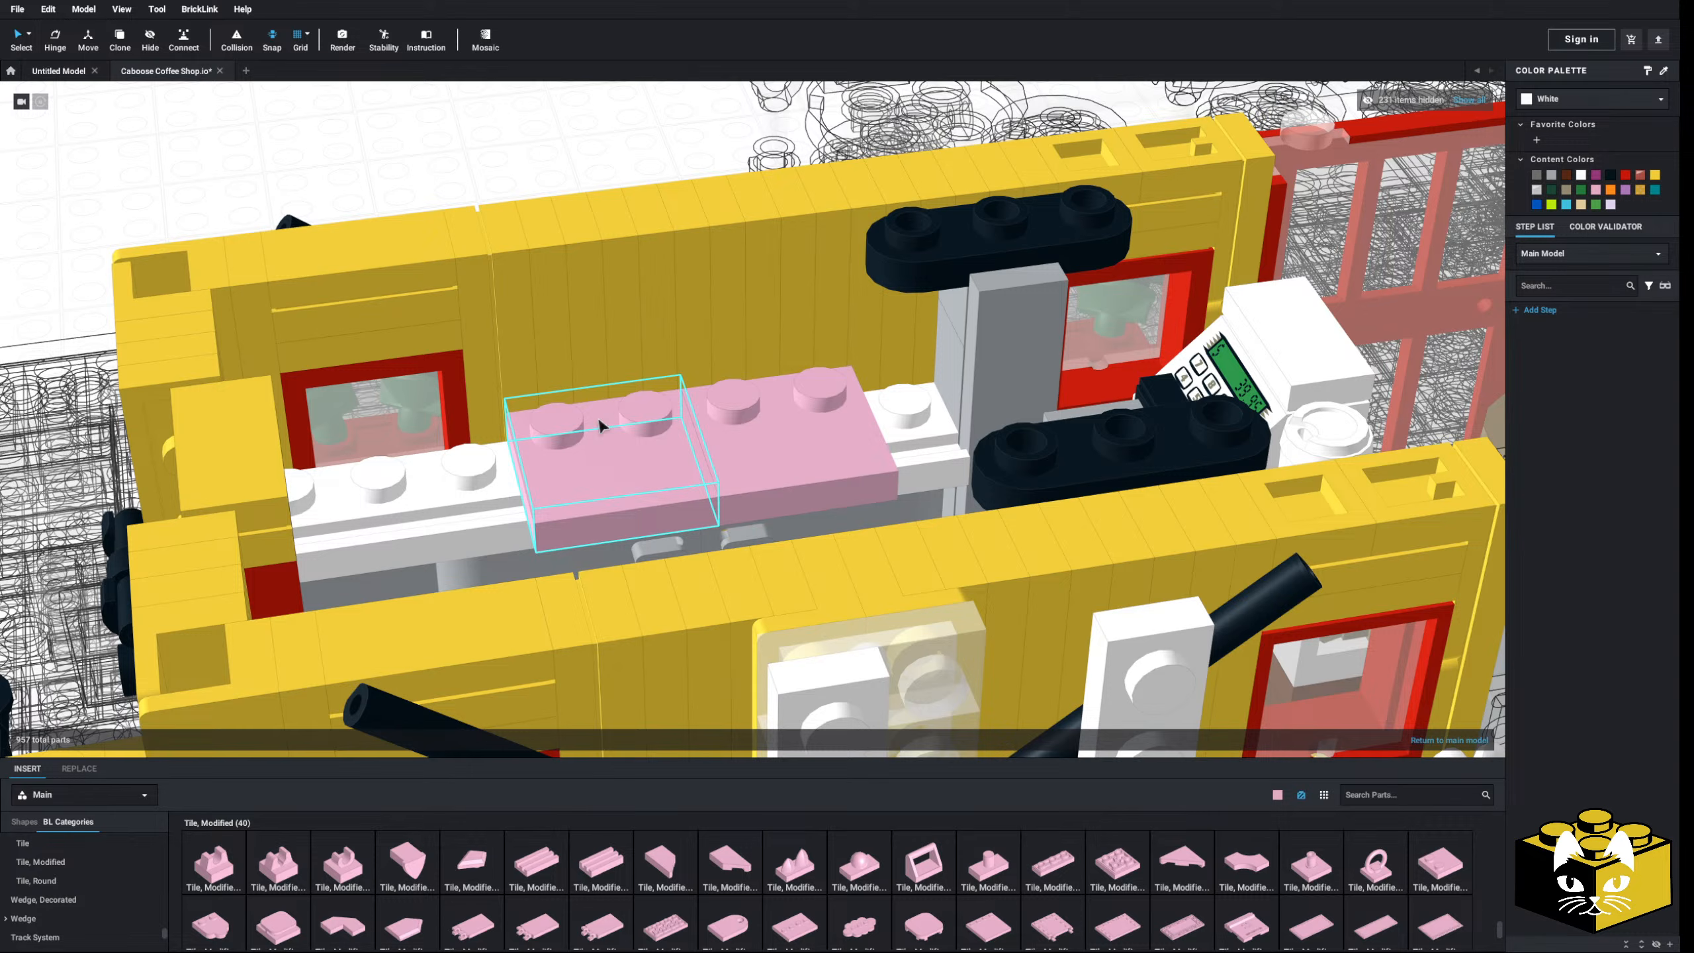
middle_click_drag(597, 419, 585, 443)
right_click_drag(579, 464, 559, 440)
scroll(560, 448, "up", 1)
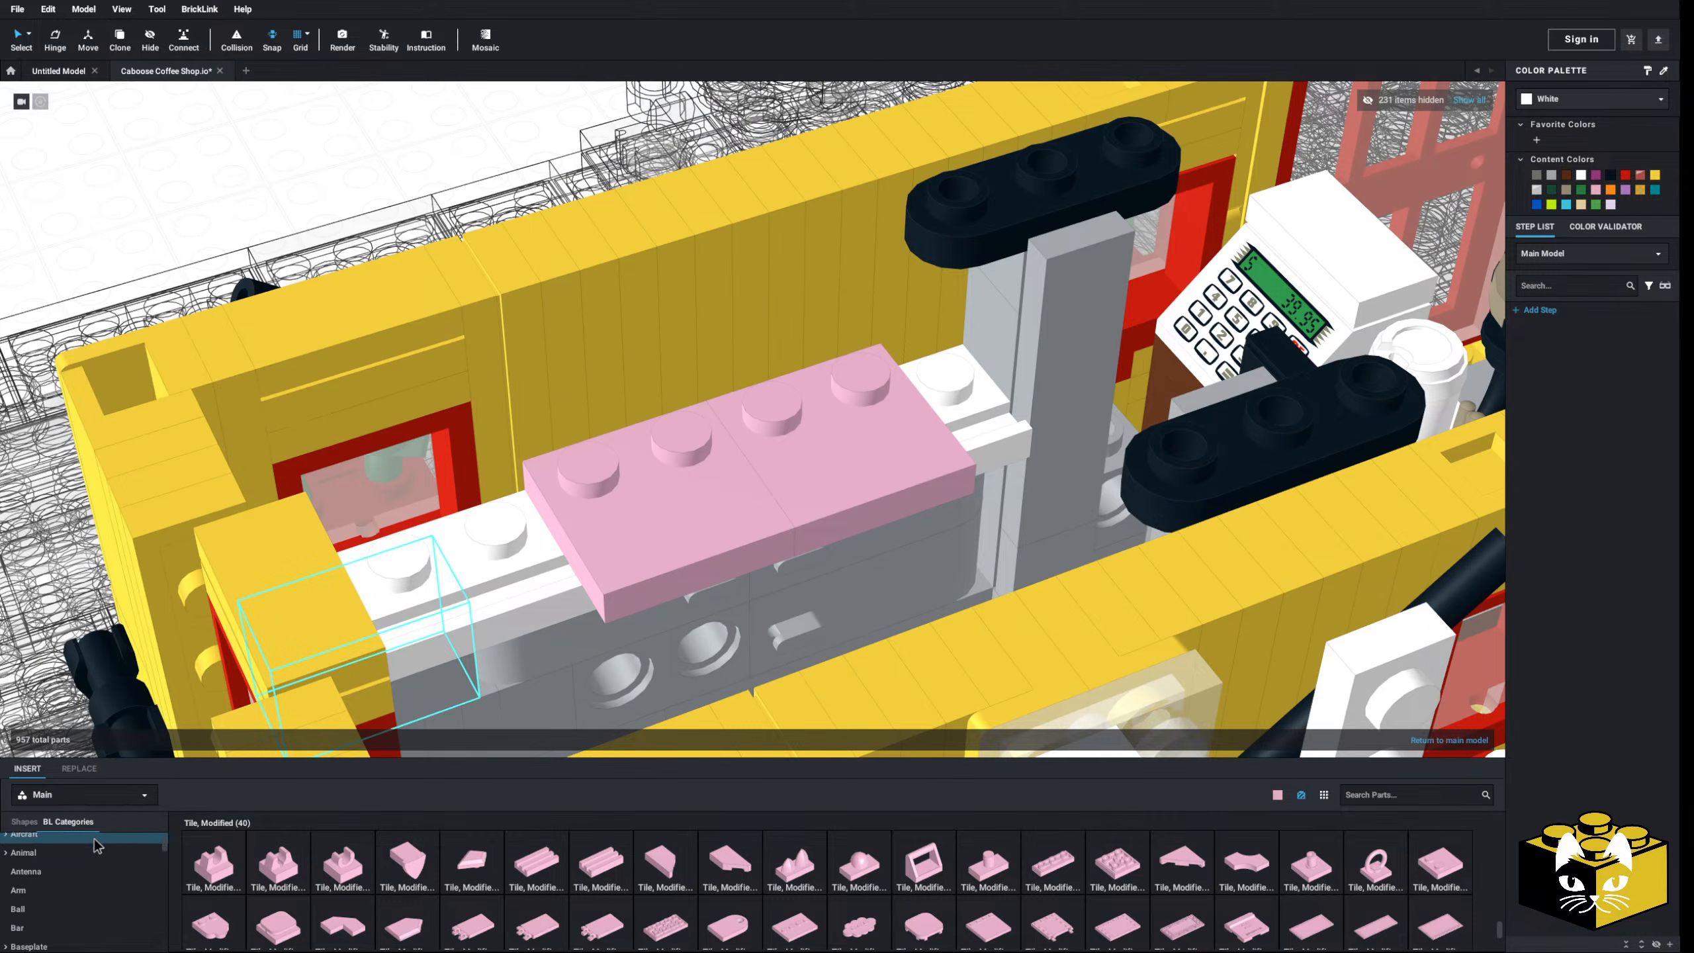
scroll(90, 855, "down", 4)
left_click(70, 922)
- Set a rotated pink grille brick on the pink tiles and add a mirrored copy
scroll(924, 873, "down", 1)
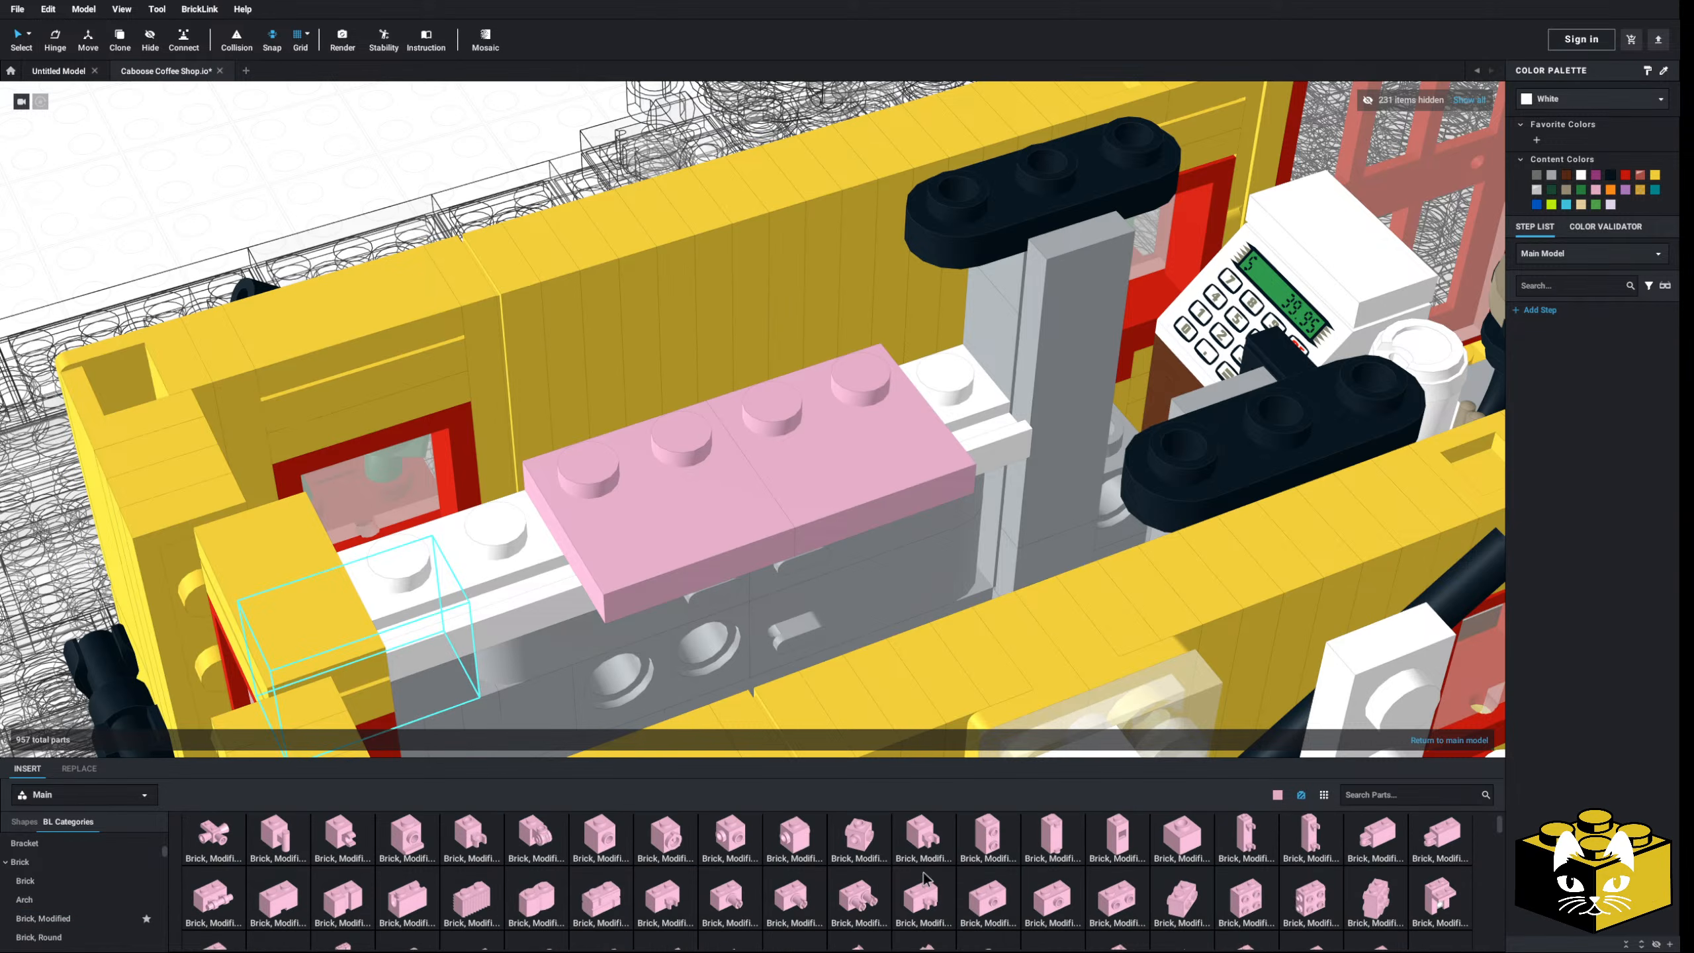
scroll(923, 879, "down", 1)
left_click_drag(481, 888, 644, 375)
key("Right")
key("Right")
right_click_drag(661, 380, 617, 364)
left_click(1457, 742)
scroll(688, 364, "down", 3)
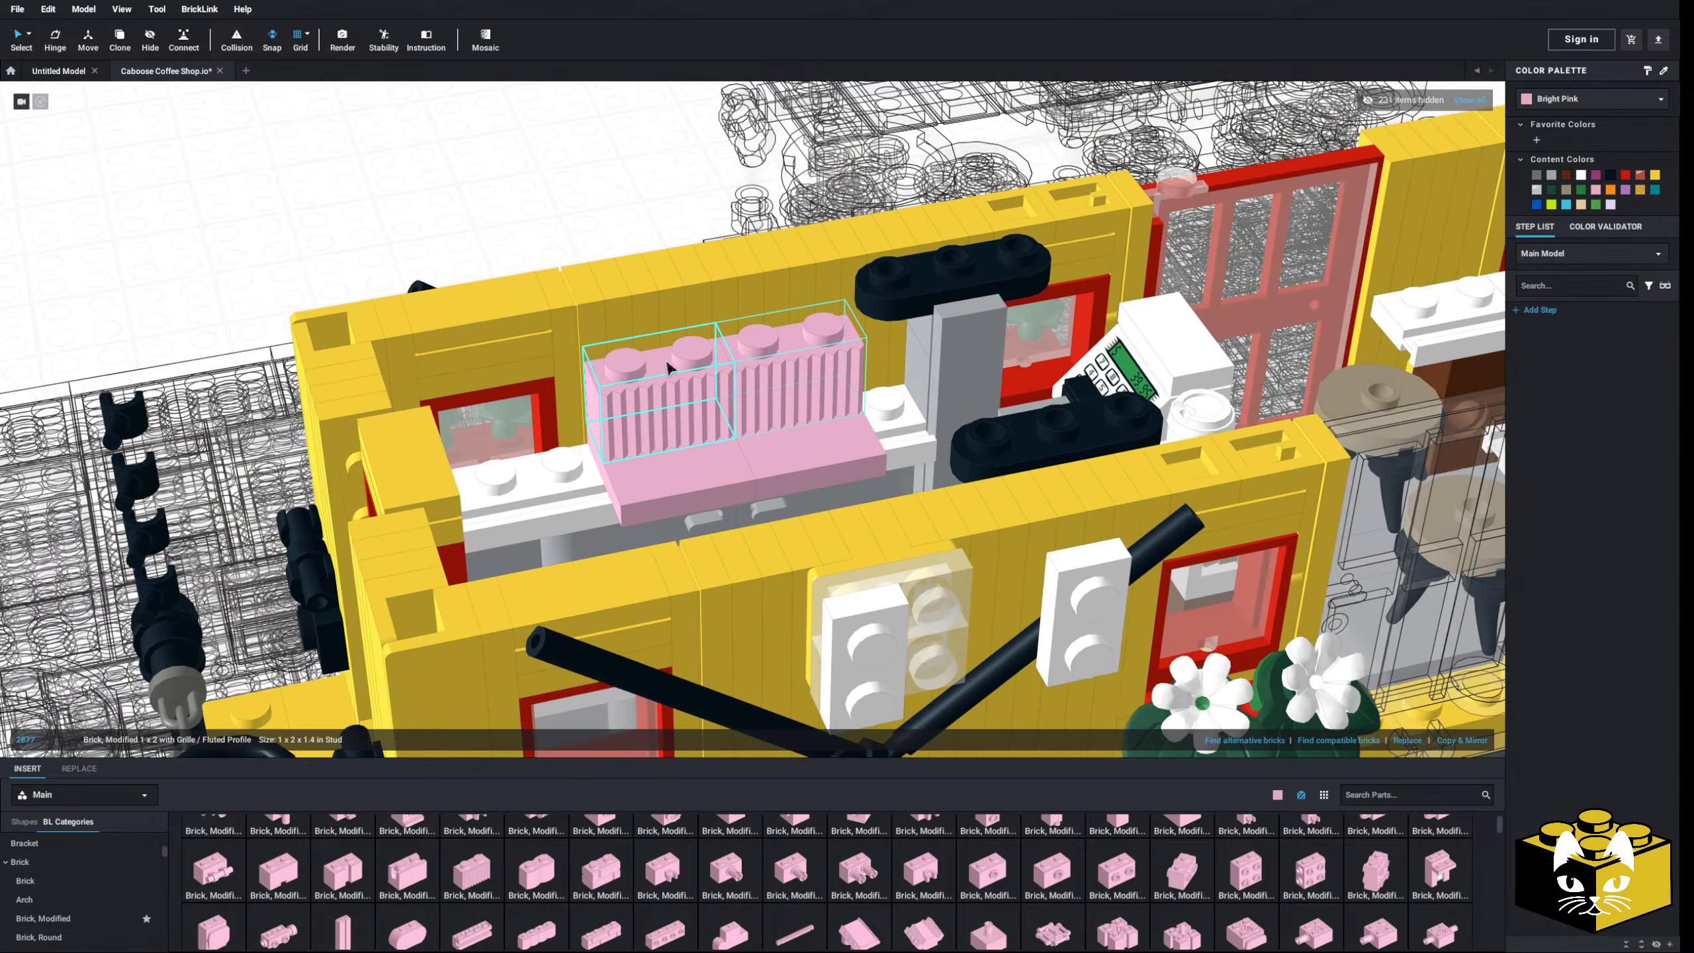
key("Escape")
scroll(518, 340, "up", 5)
scroll(591, 486, "down", 3)
mouse_move(591, 486)
right_mouse_down()
mouse_move(608, 482)
mouse_move(567, 507)
right_mouse_up()
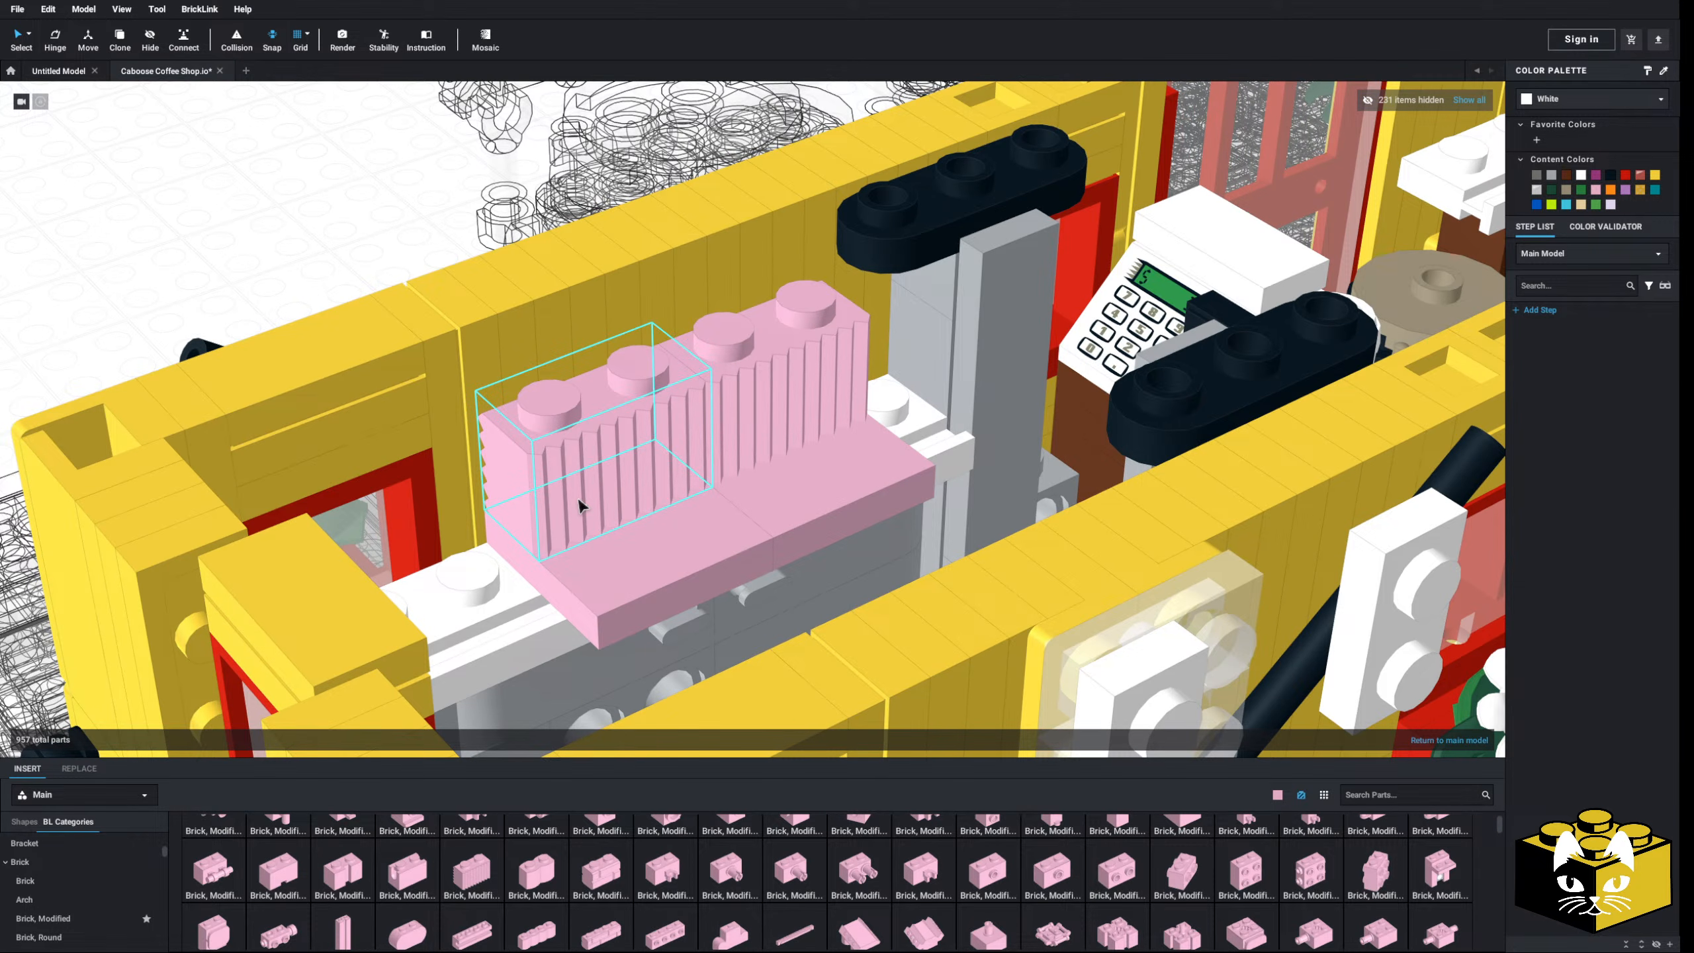
scroll(113, 871, "up", 5)
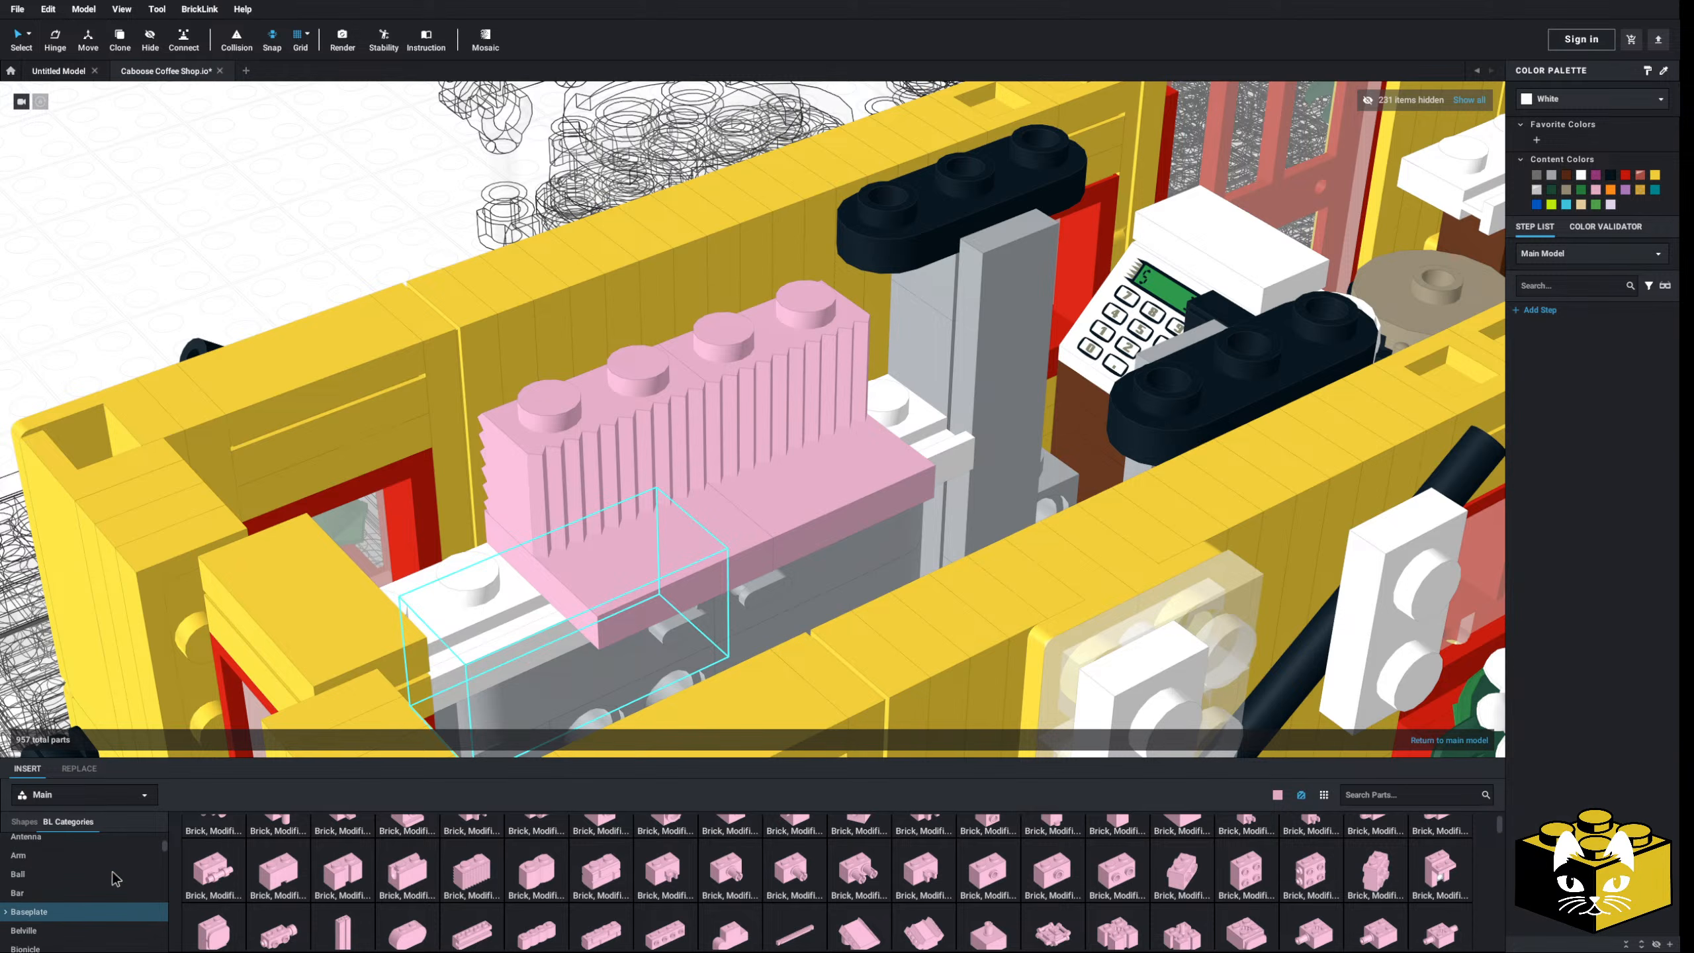
- Browse past modified plates and arches to the Slope, Curved category (76 parts)
left_click(110, 844)
scroll(857, 887, "down", 5)
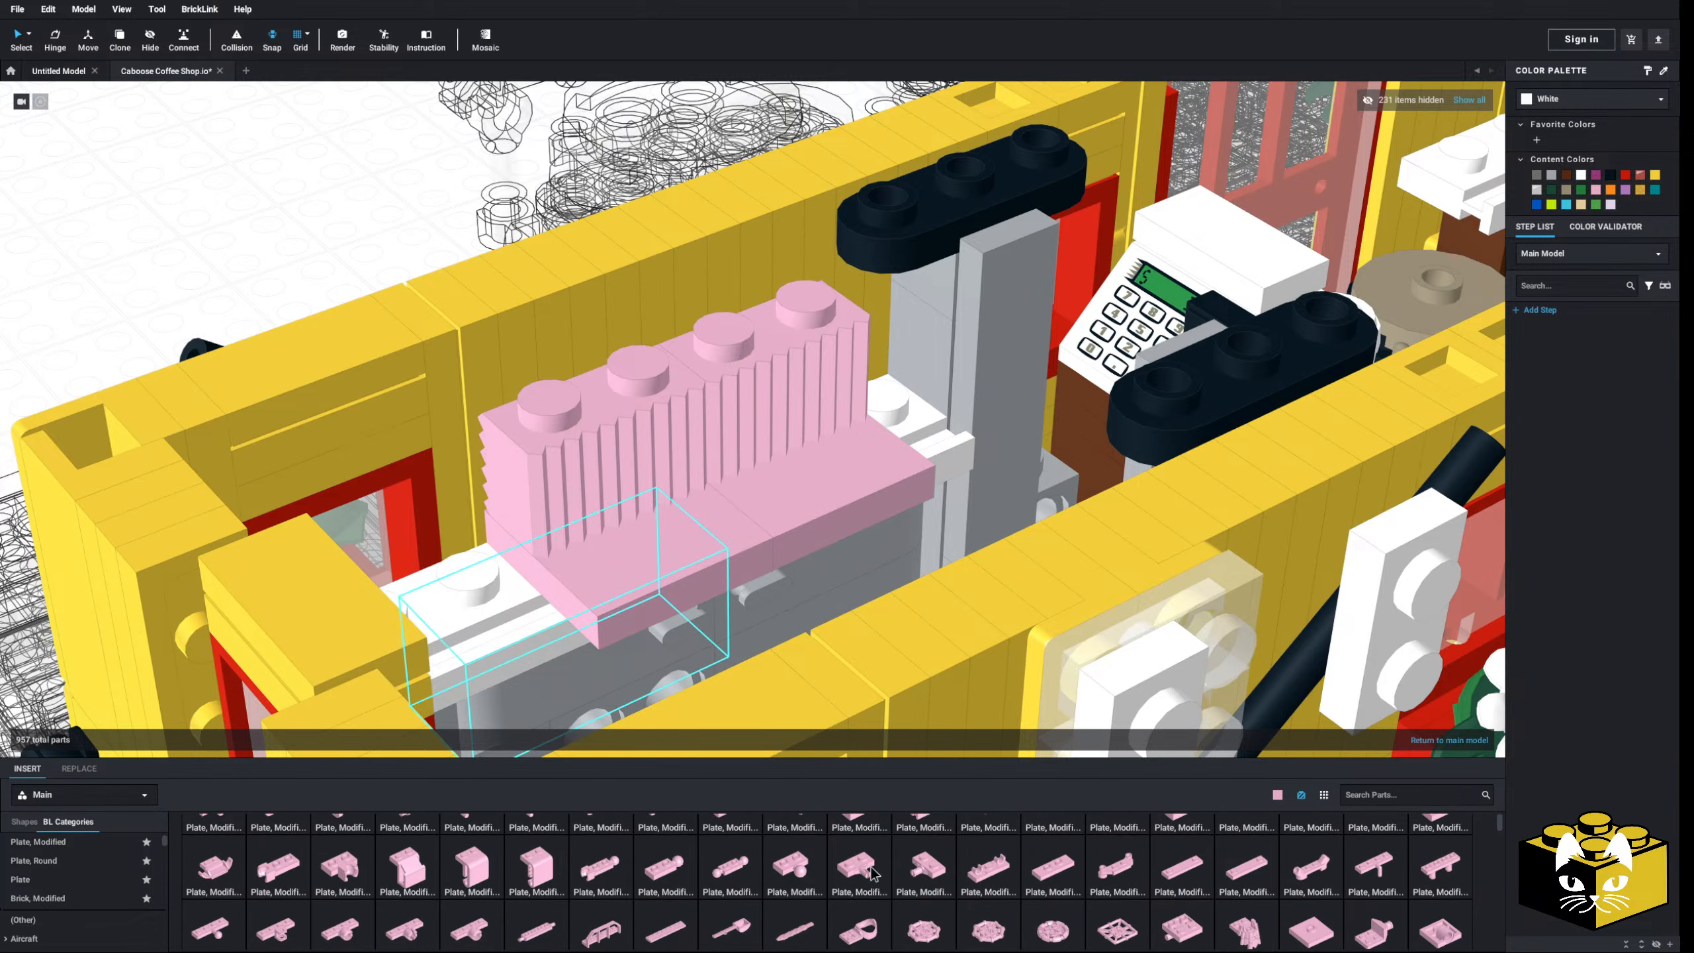
scroll(61, 888, "down", 5)
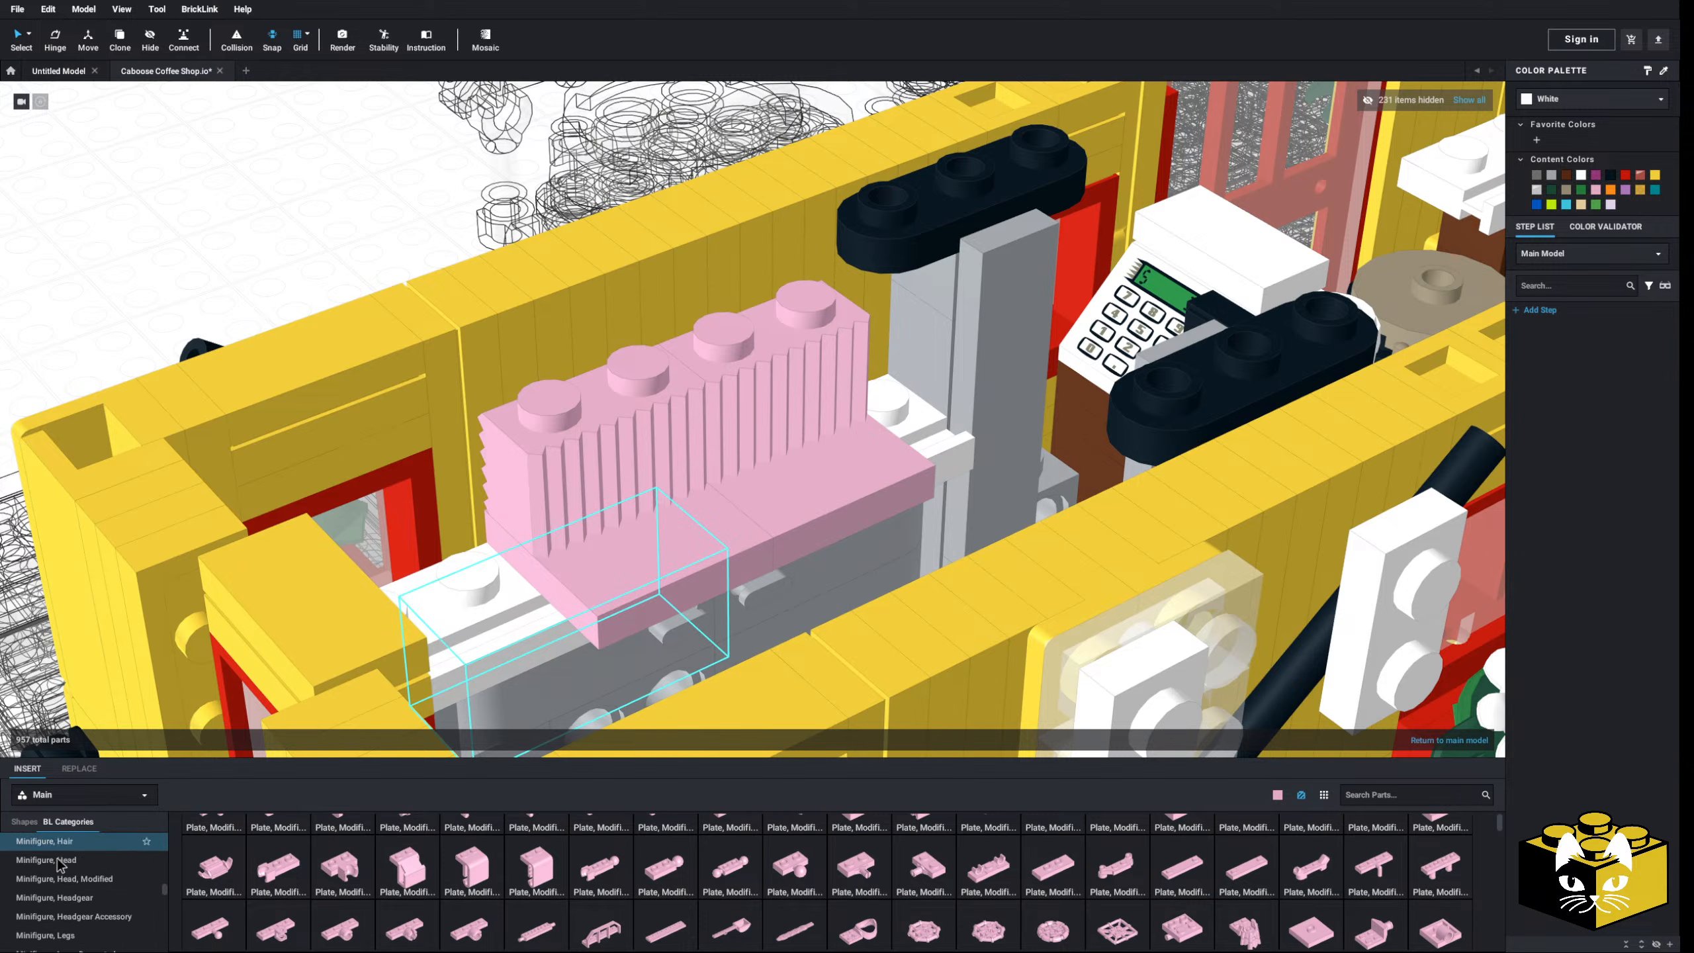
scroll(67, 868, "down", 15)
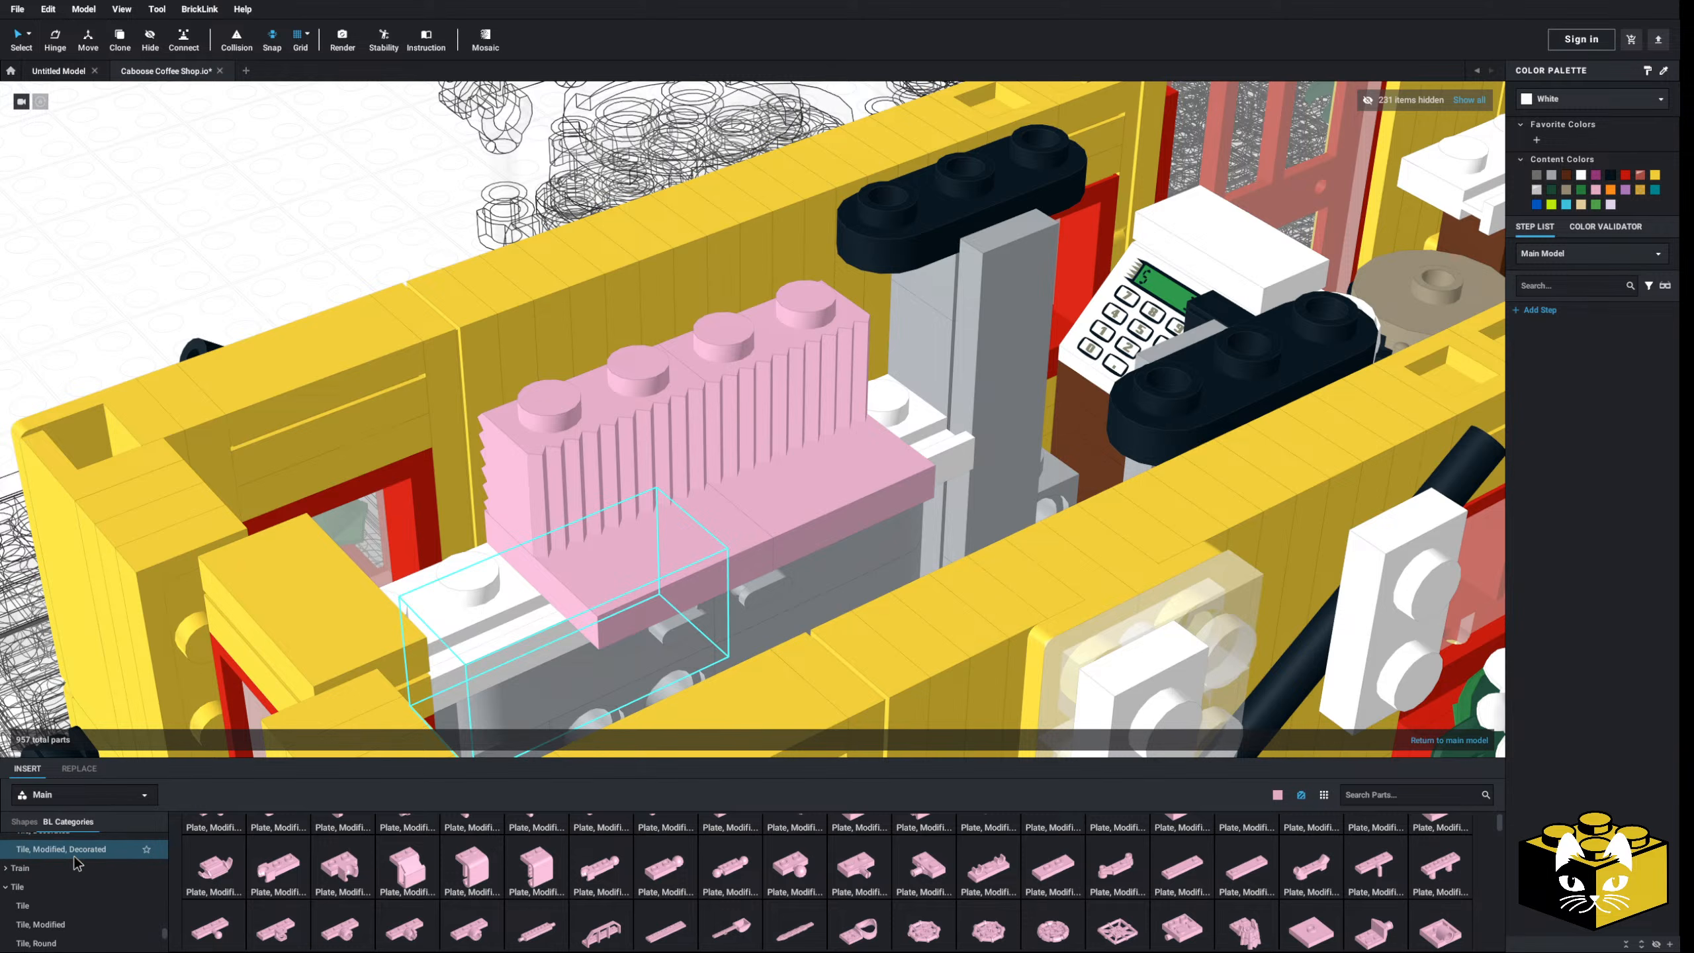
scroll(74, 856, "up", 10)
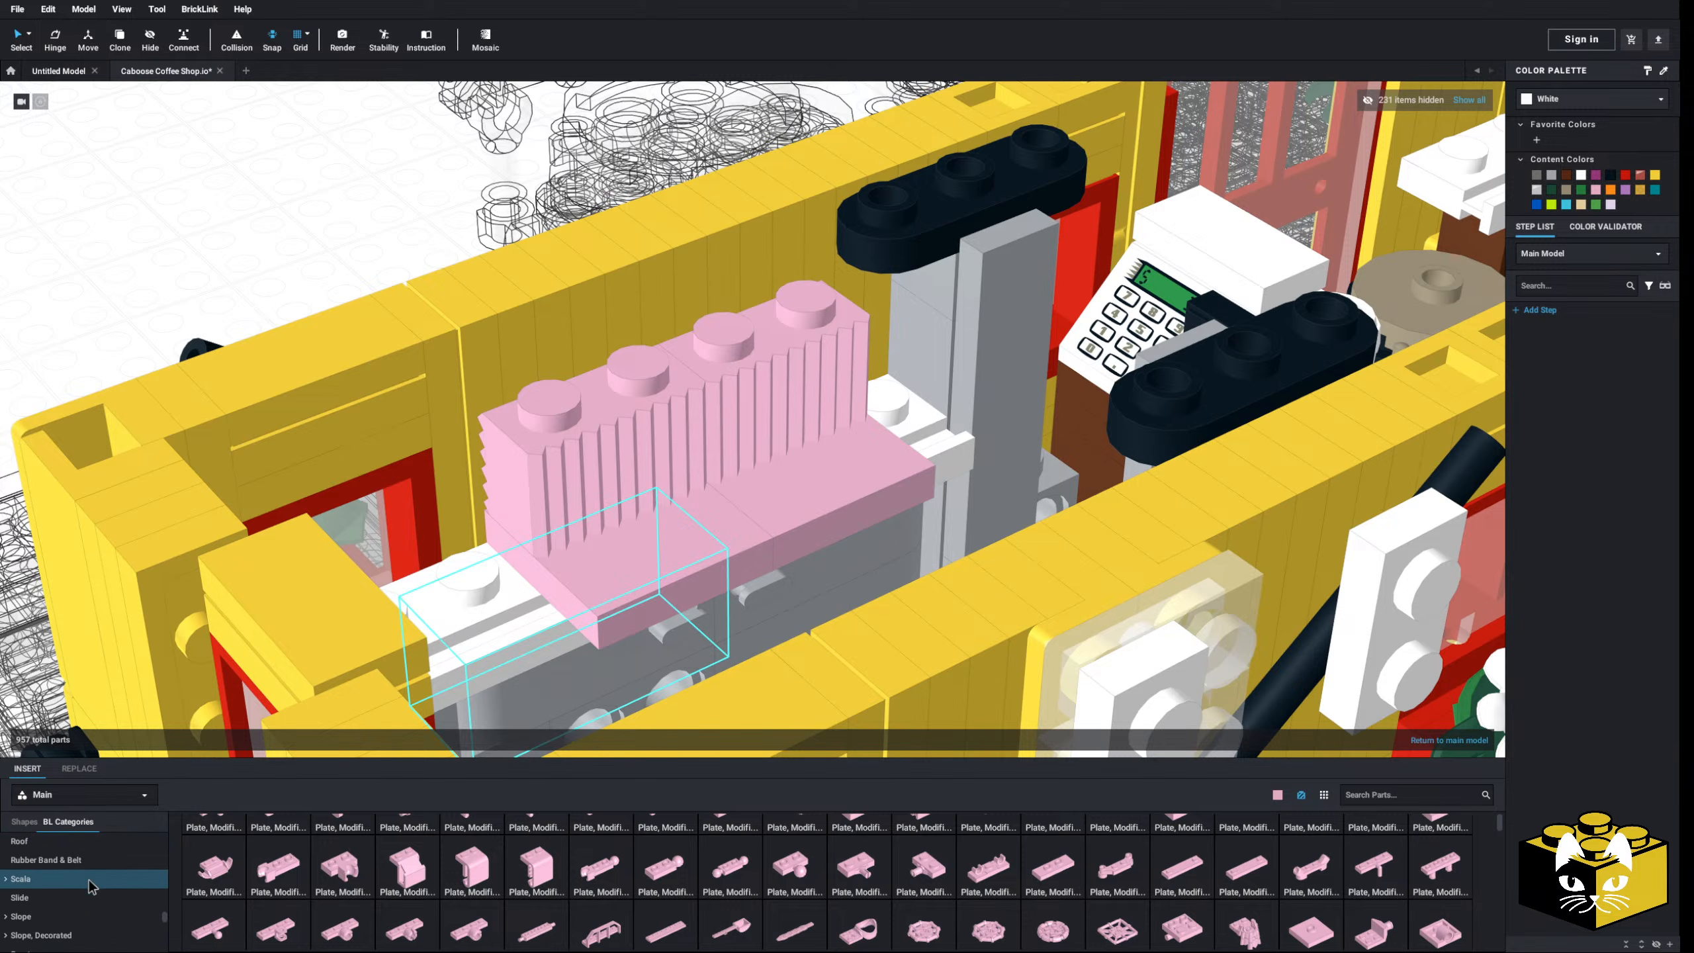
scroll(90, 880, "up", 10)
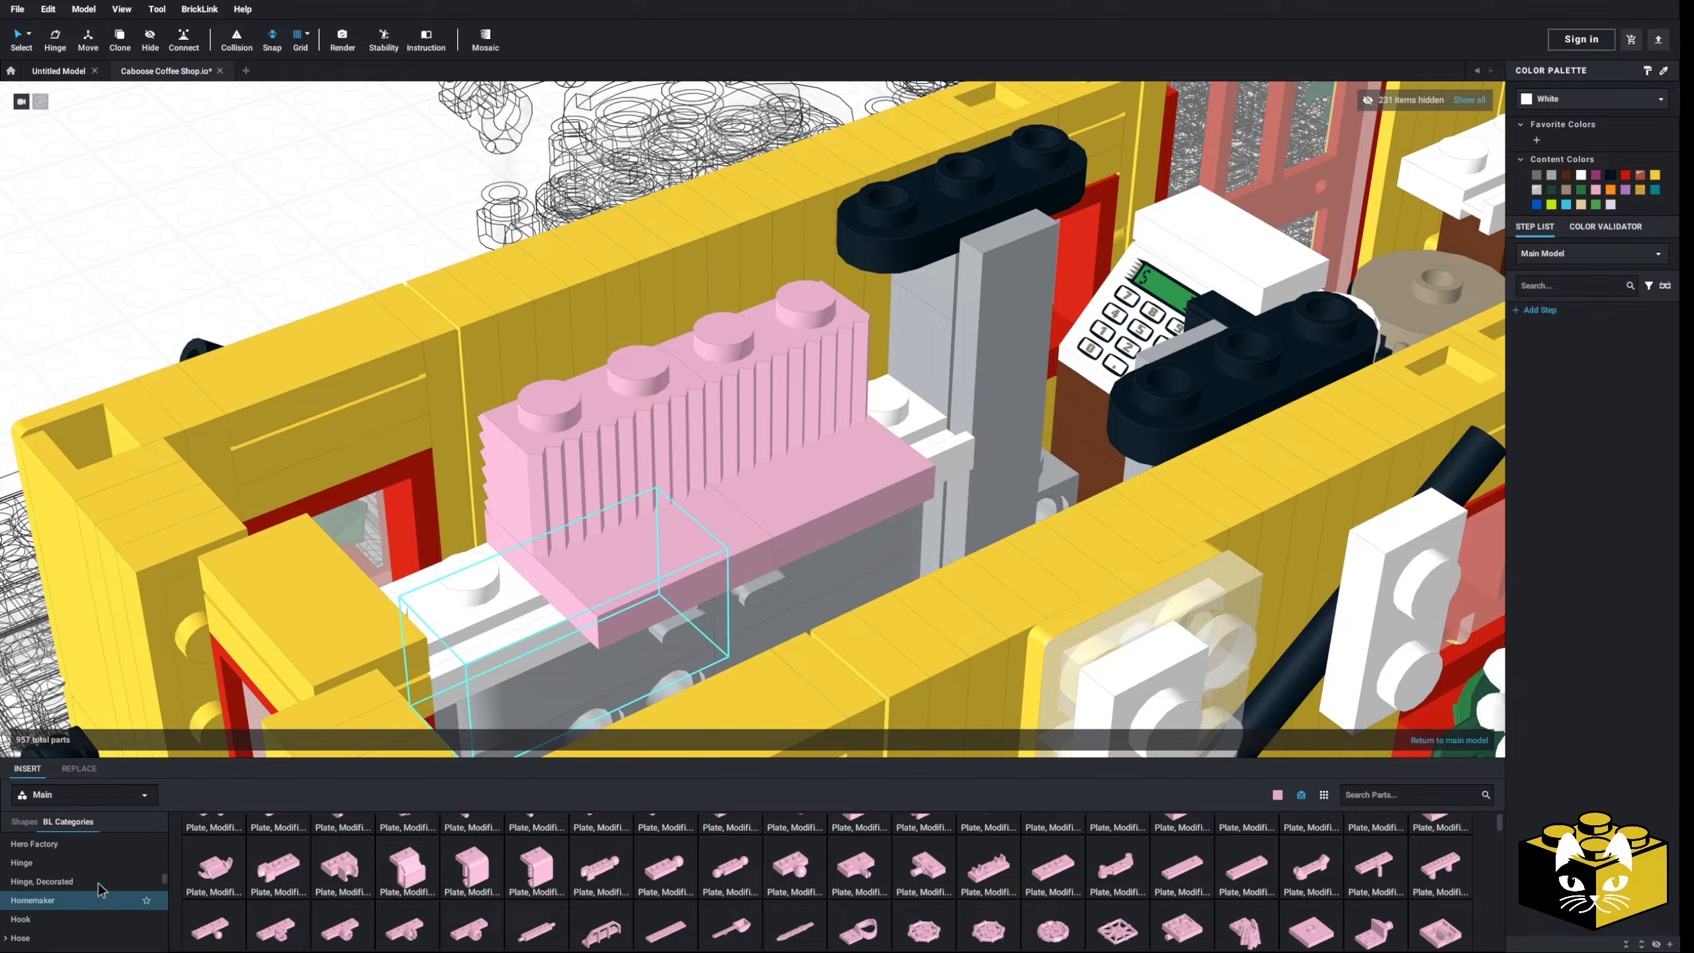
scroll(98, 884, "up", 8)
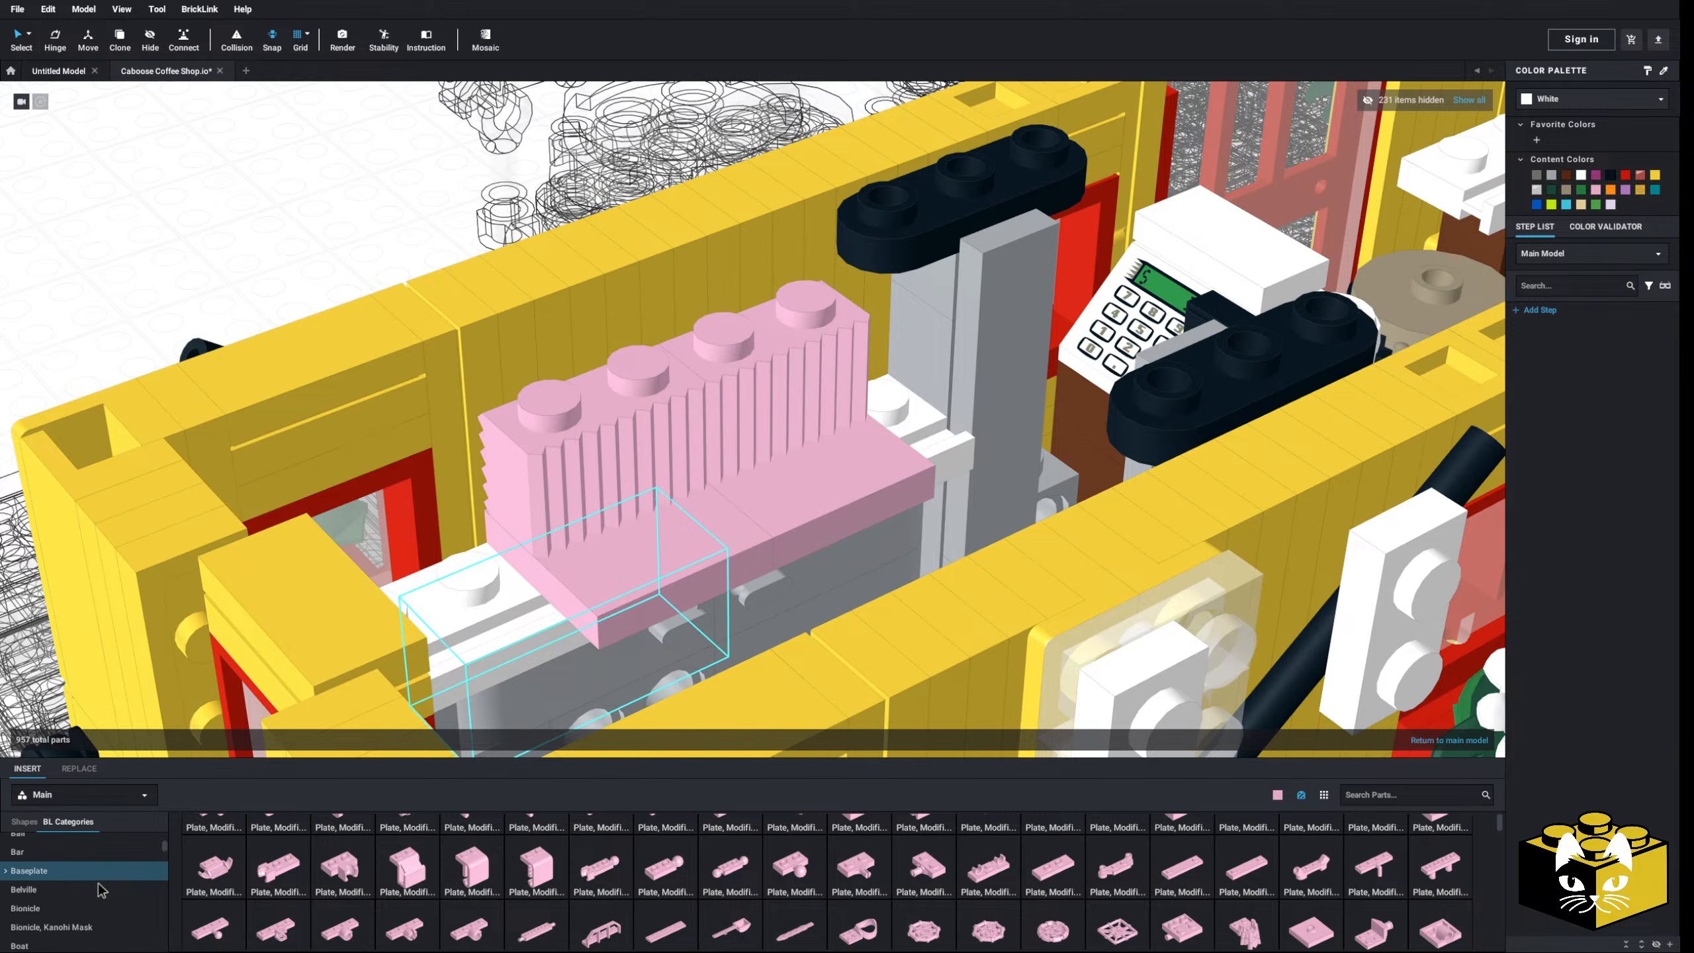
scroll(98, 882, "down", 1)
left_click(62, 883)
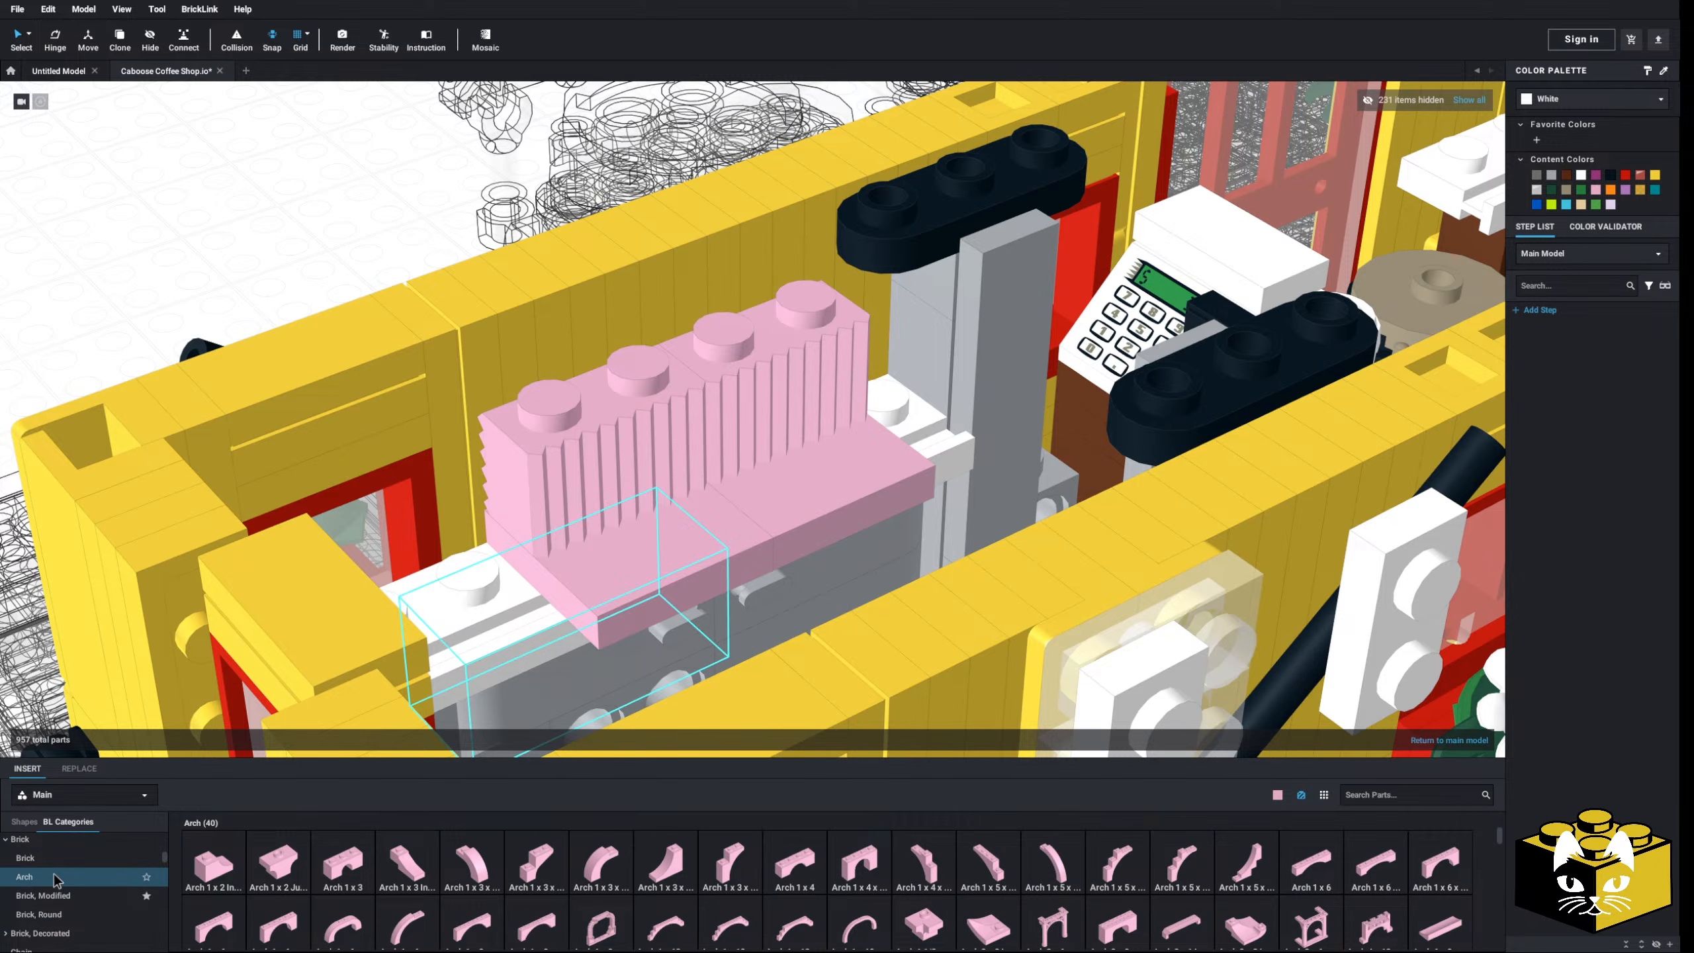
scroll(67, 881, "down", 12)
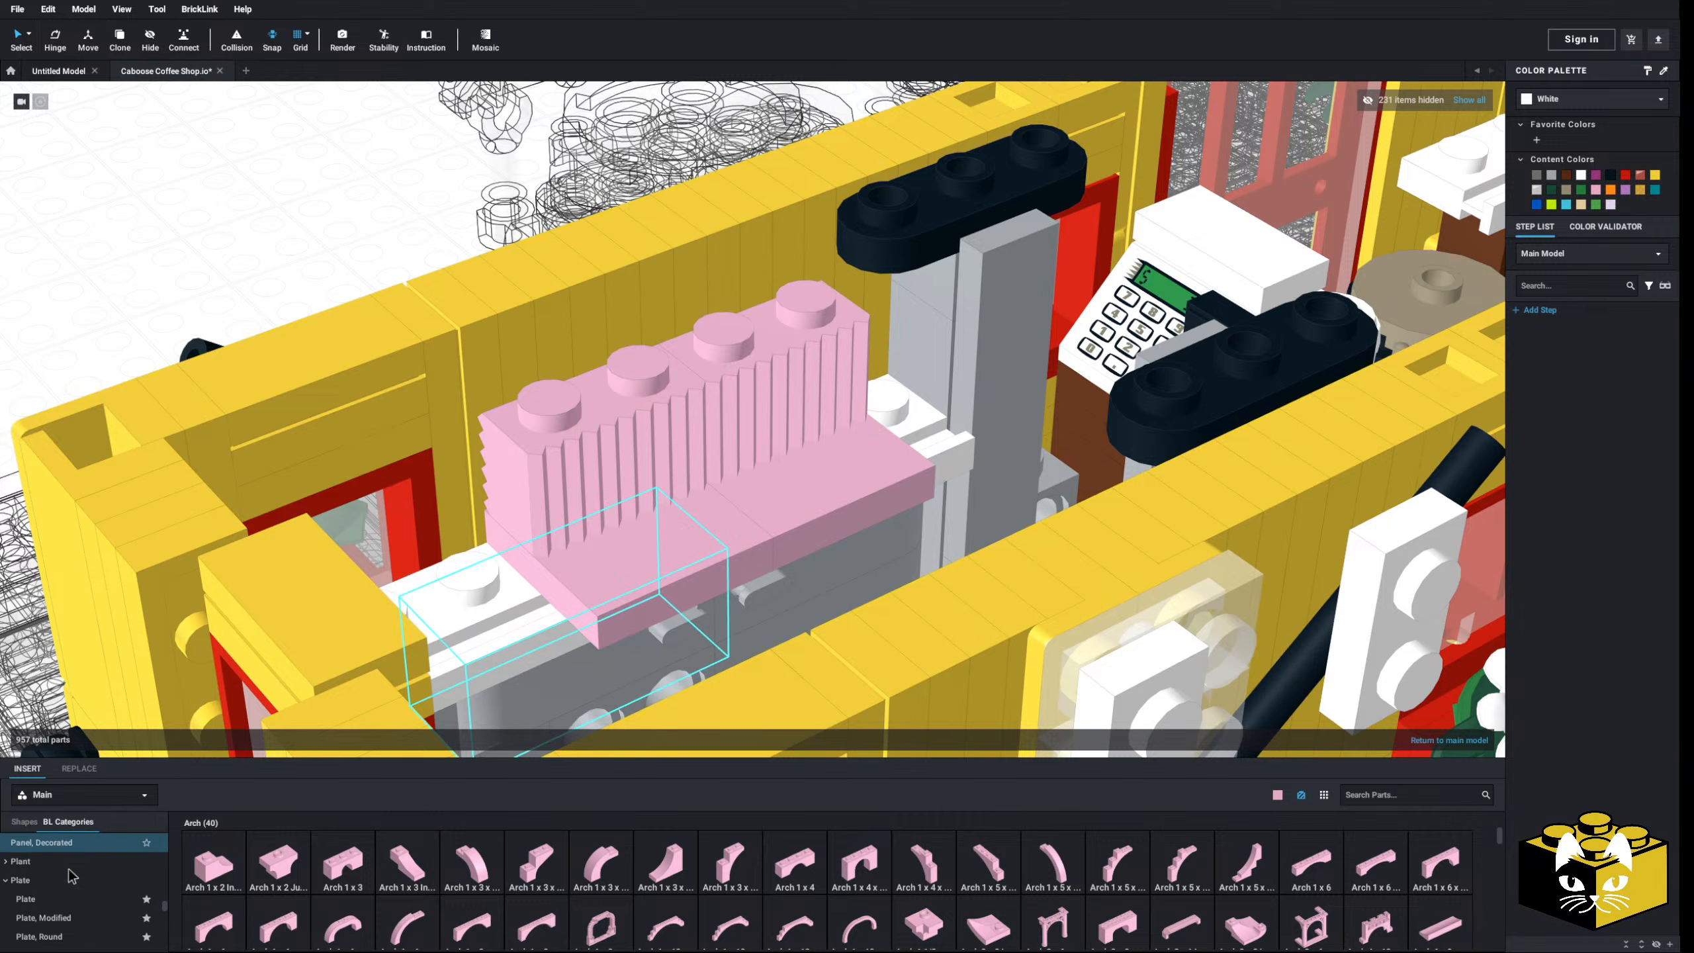
scroll(67, 875, "down", 3)
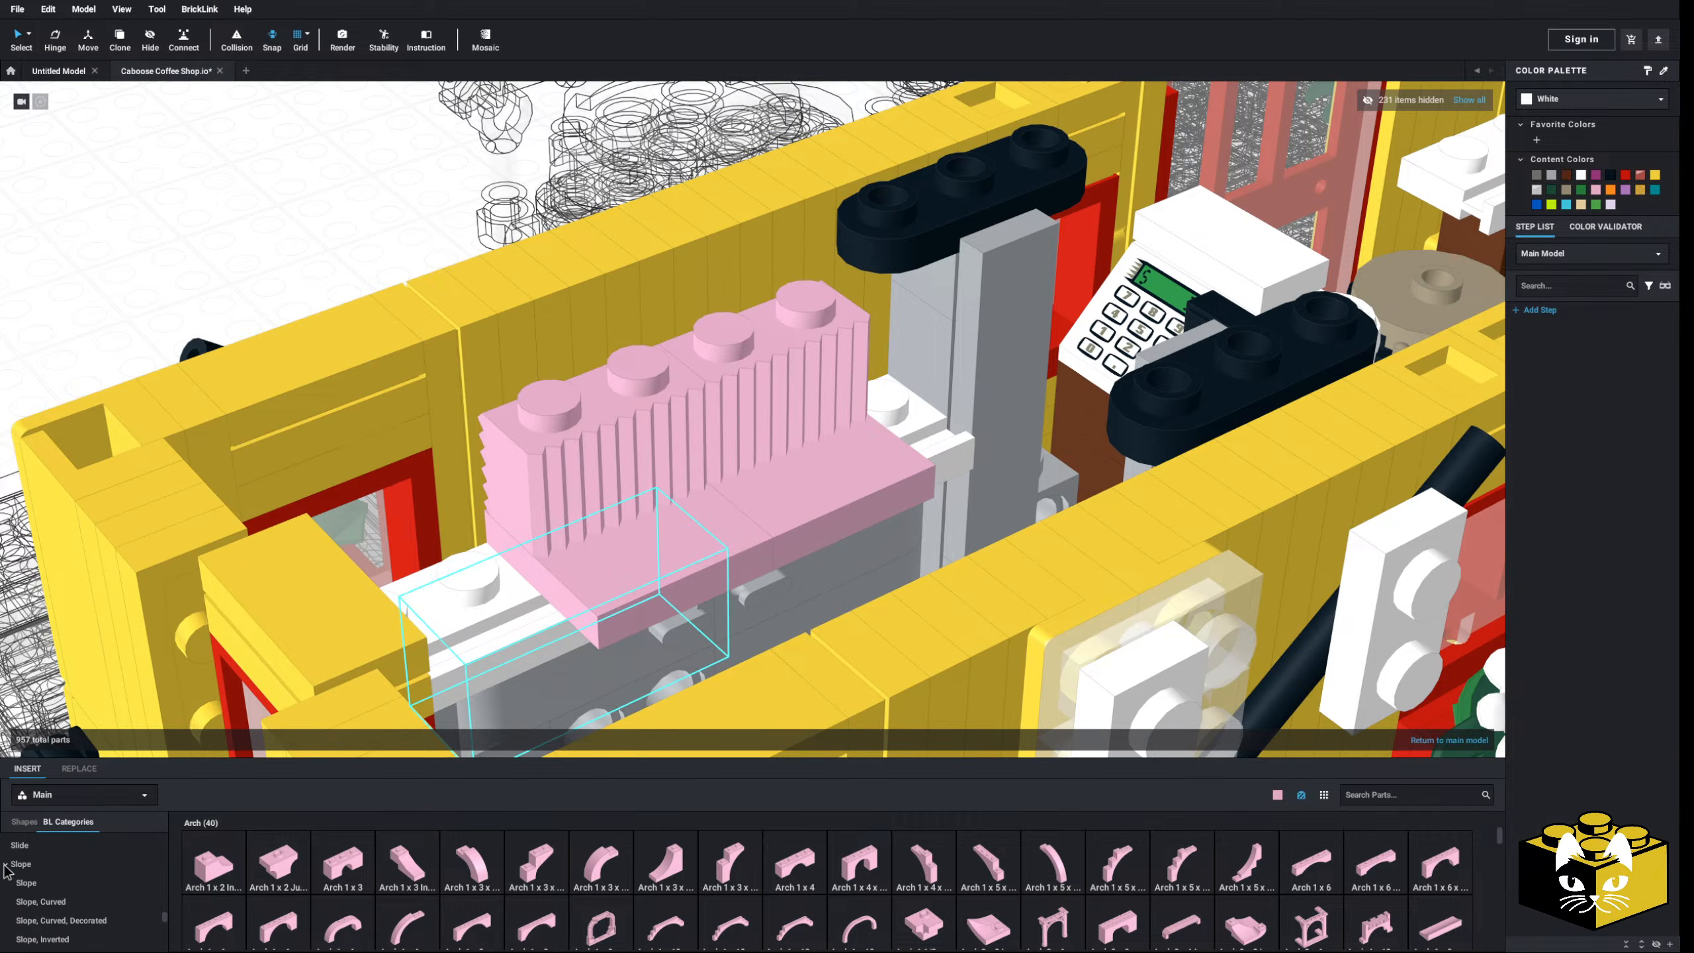
left_click(59, 868)
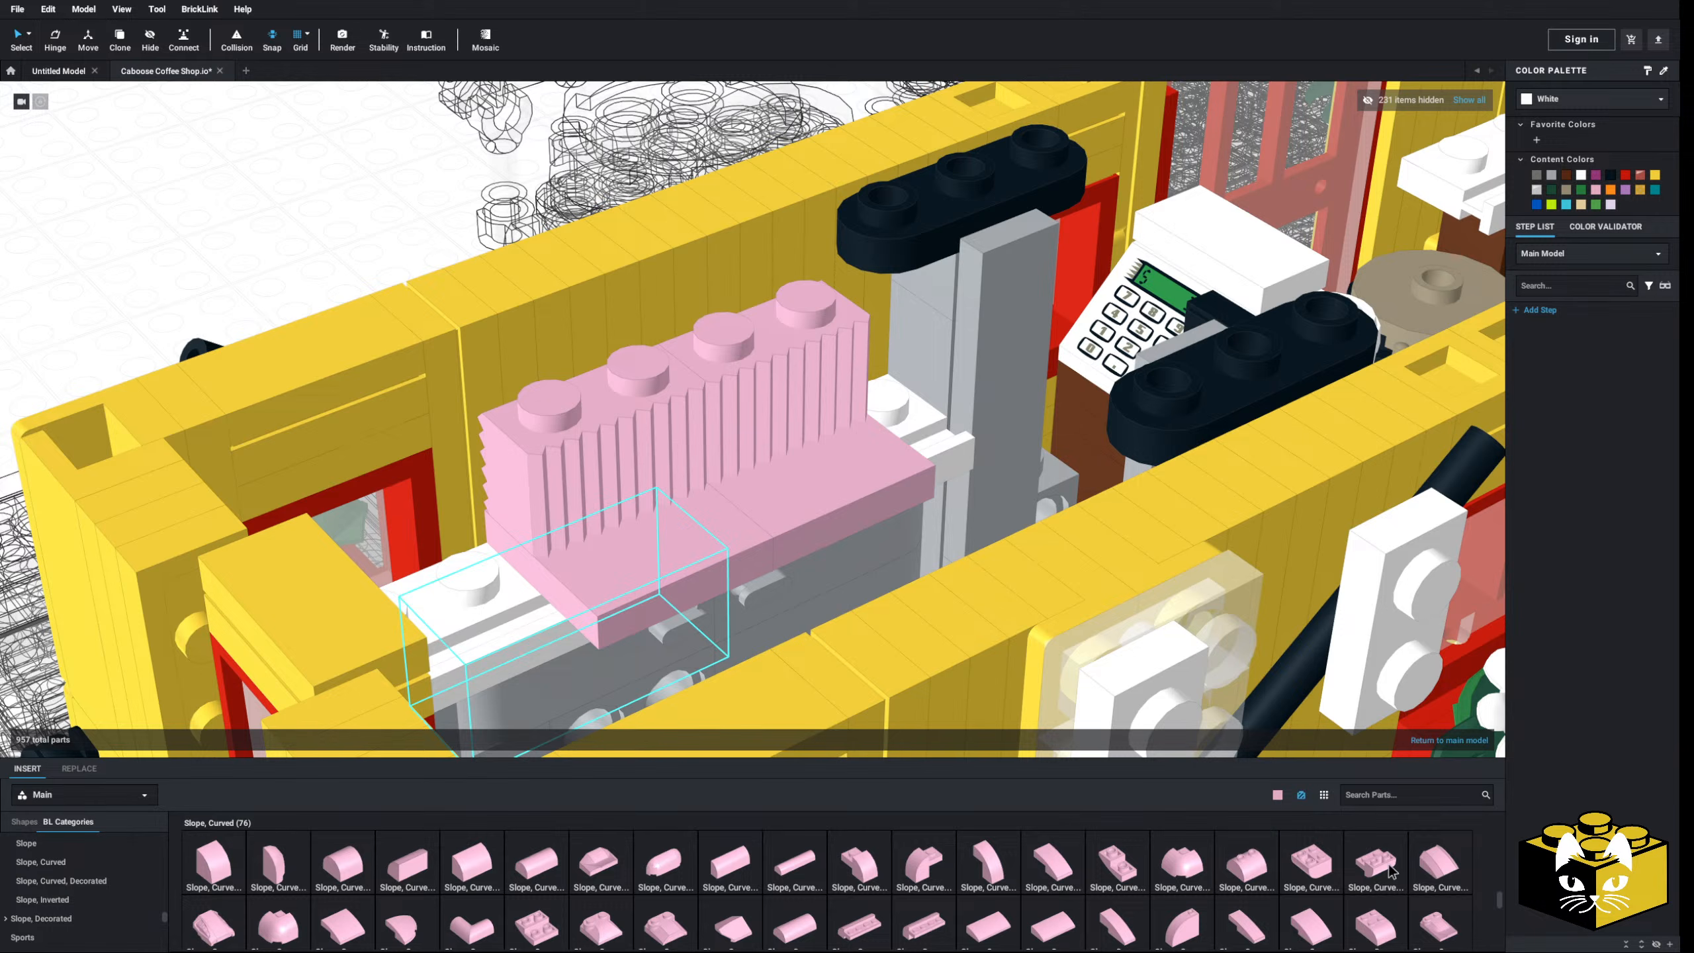
- Try an inverted curved slope, then cancel placing it
scroll(788, 855, "down", 5)
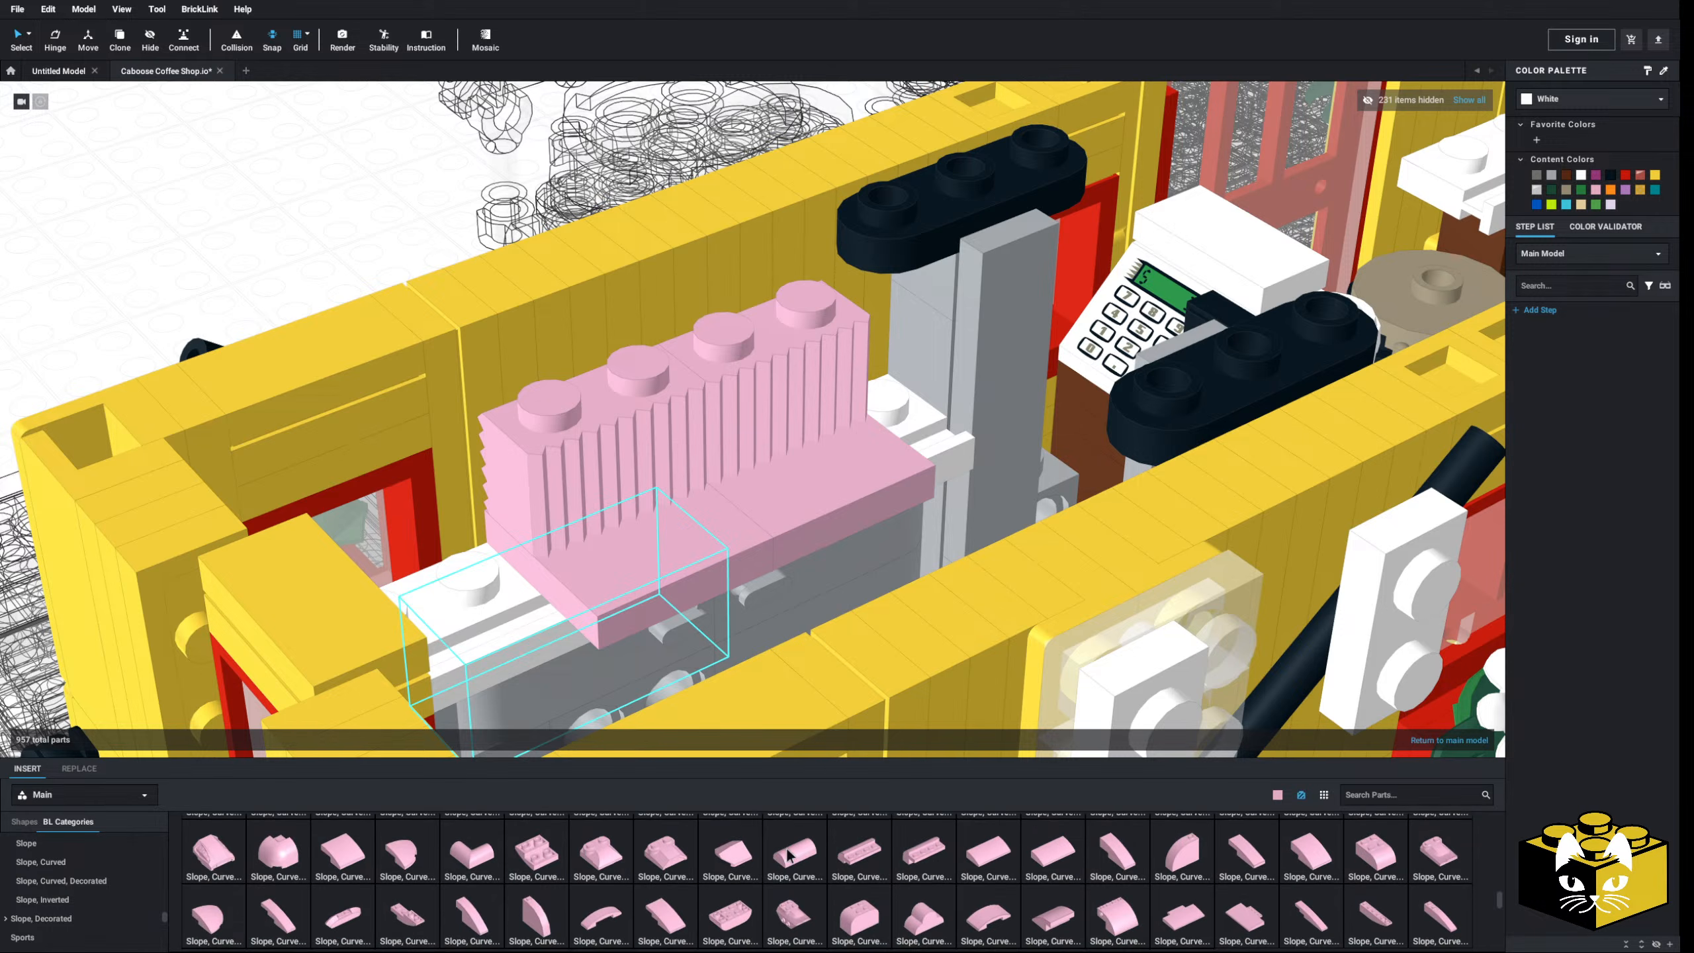
left_click(788, 855)
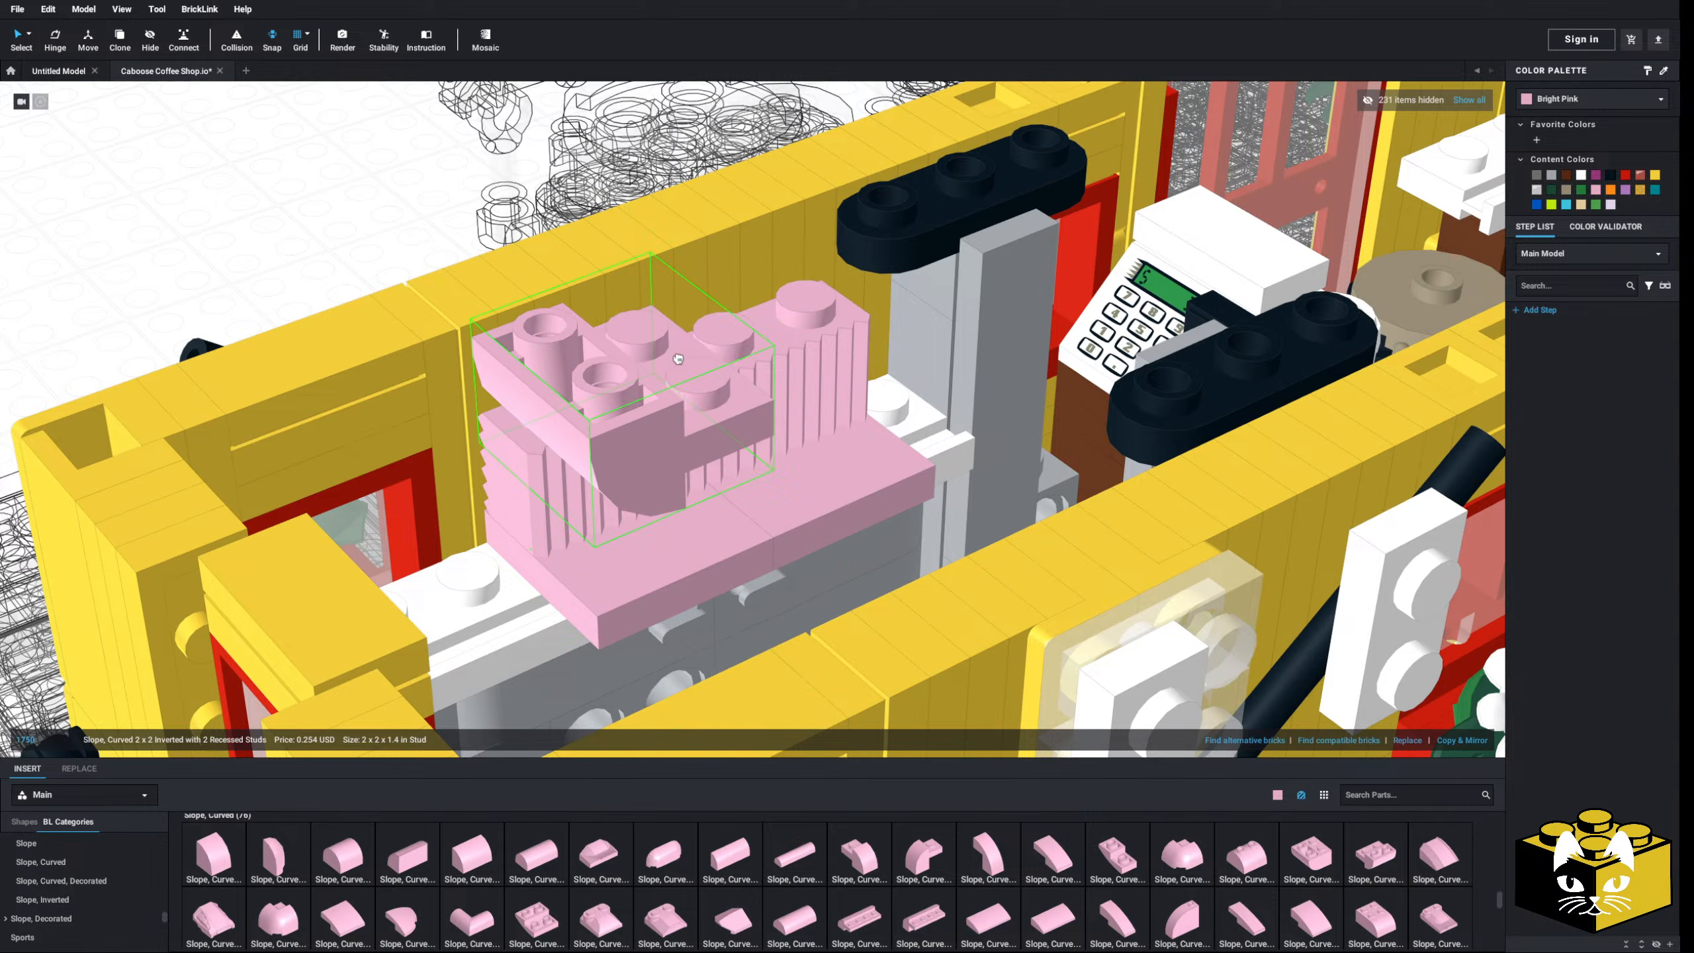
key("Down")
key("Down")
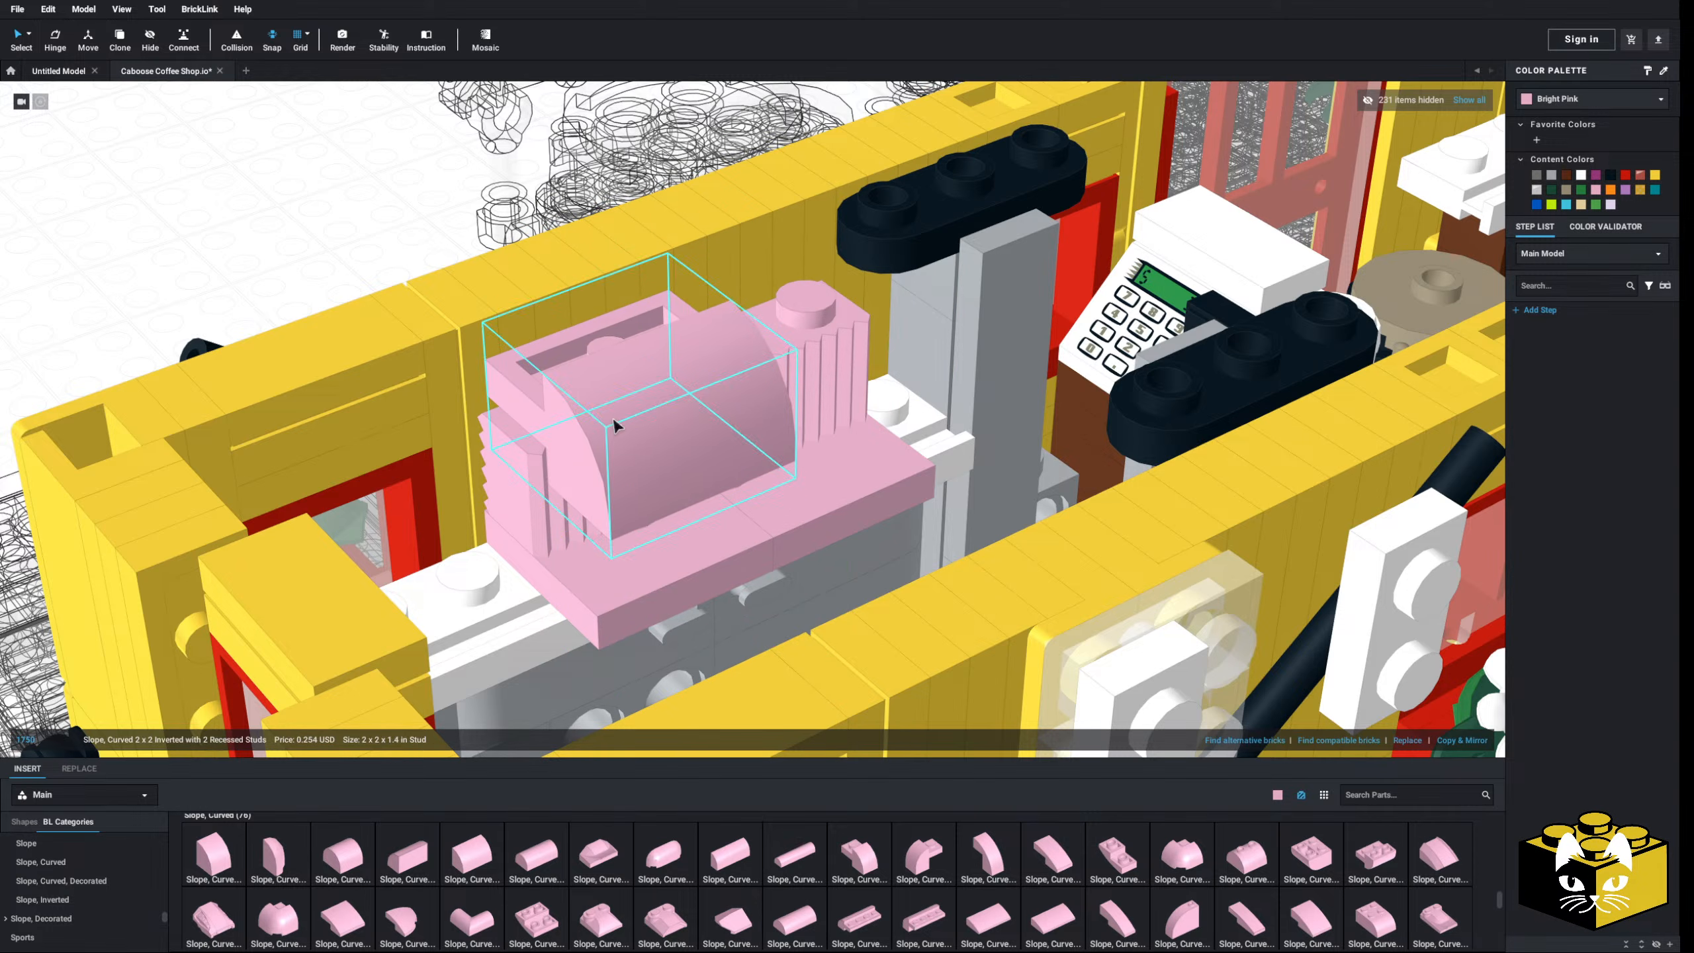
key("Escape")
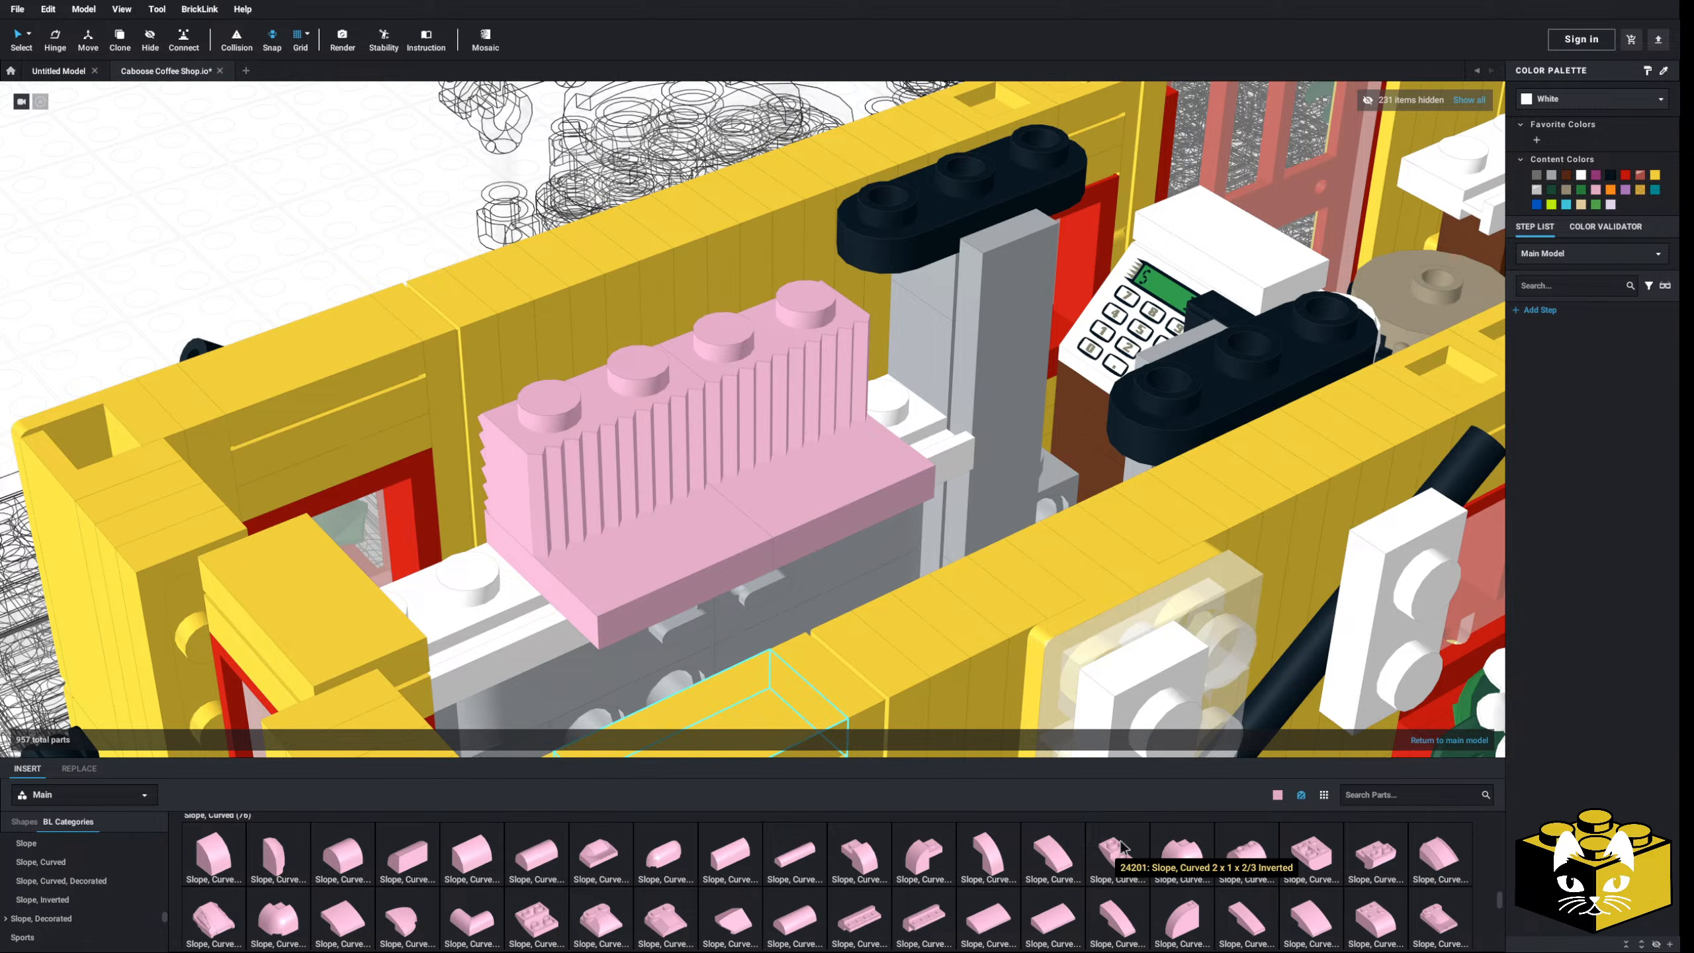
- Place a row of pink Slope, Curved 2 x 1 parts on the grille bricks
left_click(860, 861)
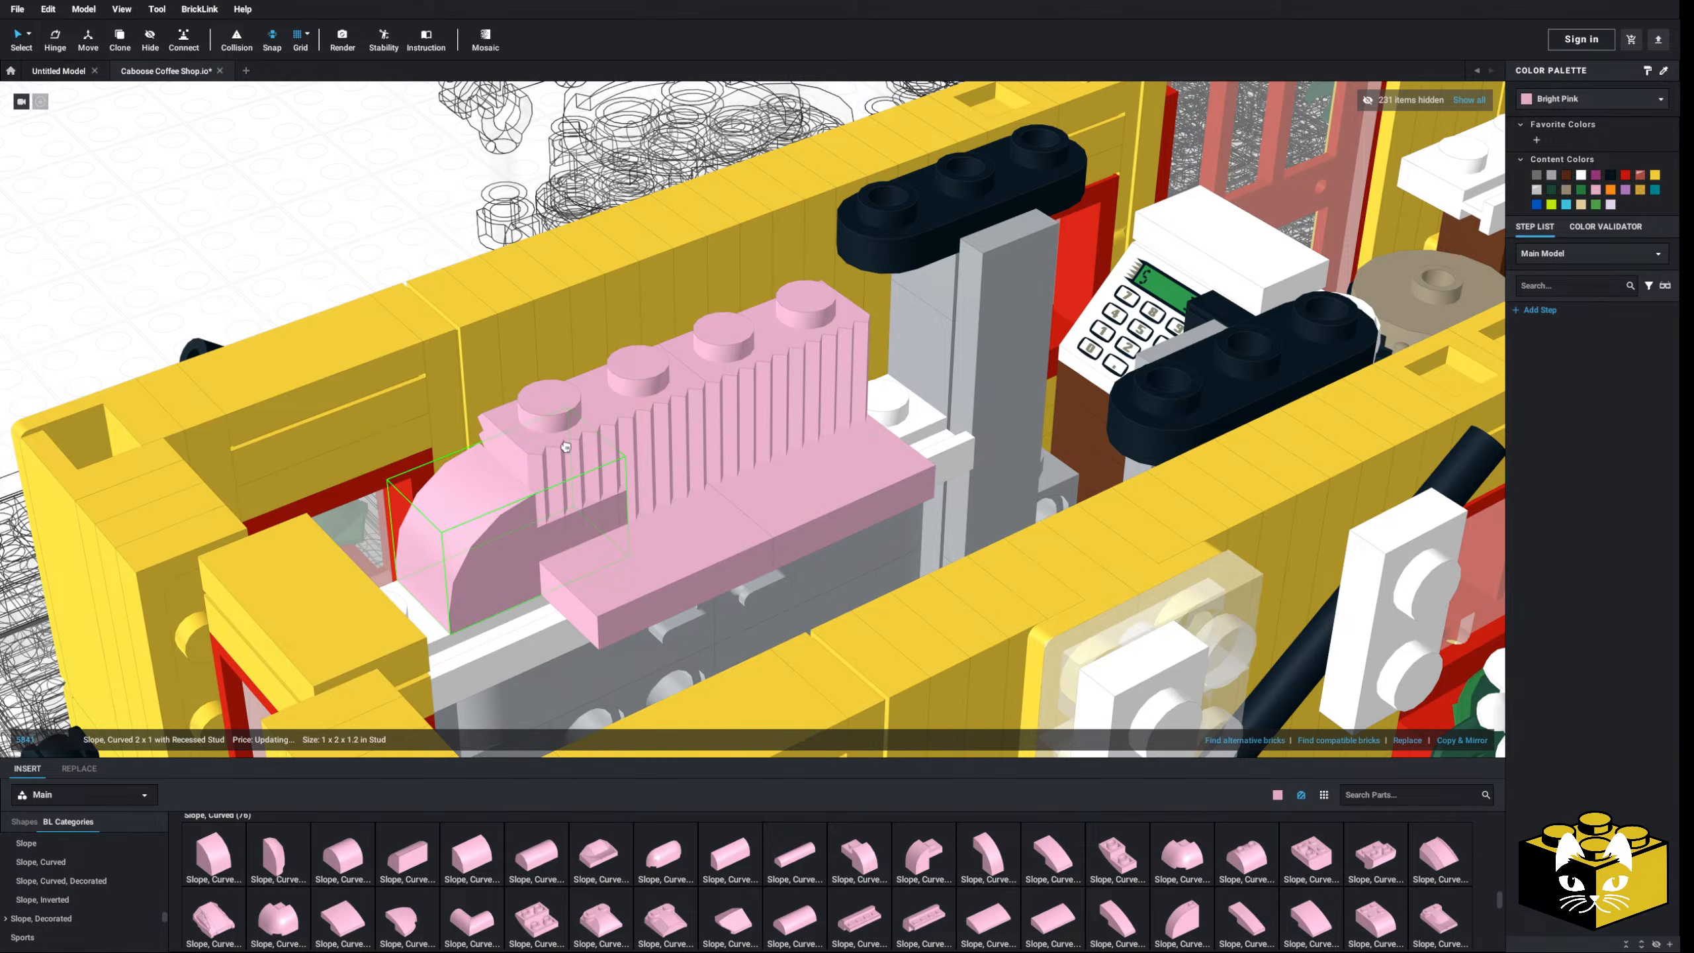
left_click(559, 370)
right_click_drag(559, 370, 579, 464)
left_click(1464, 740)
left_click(1464, 740)
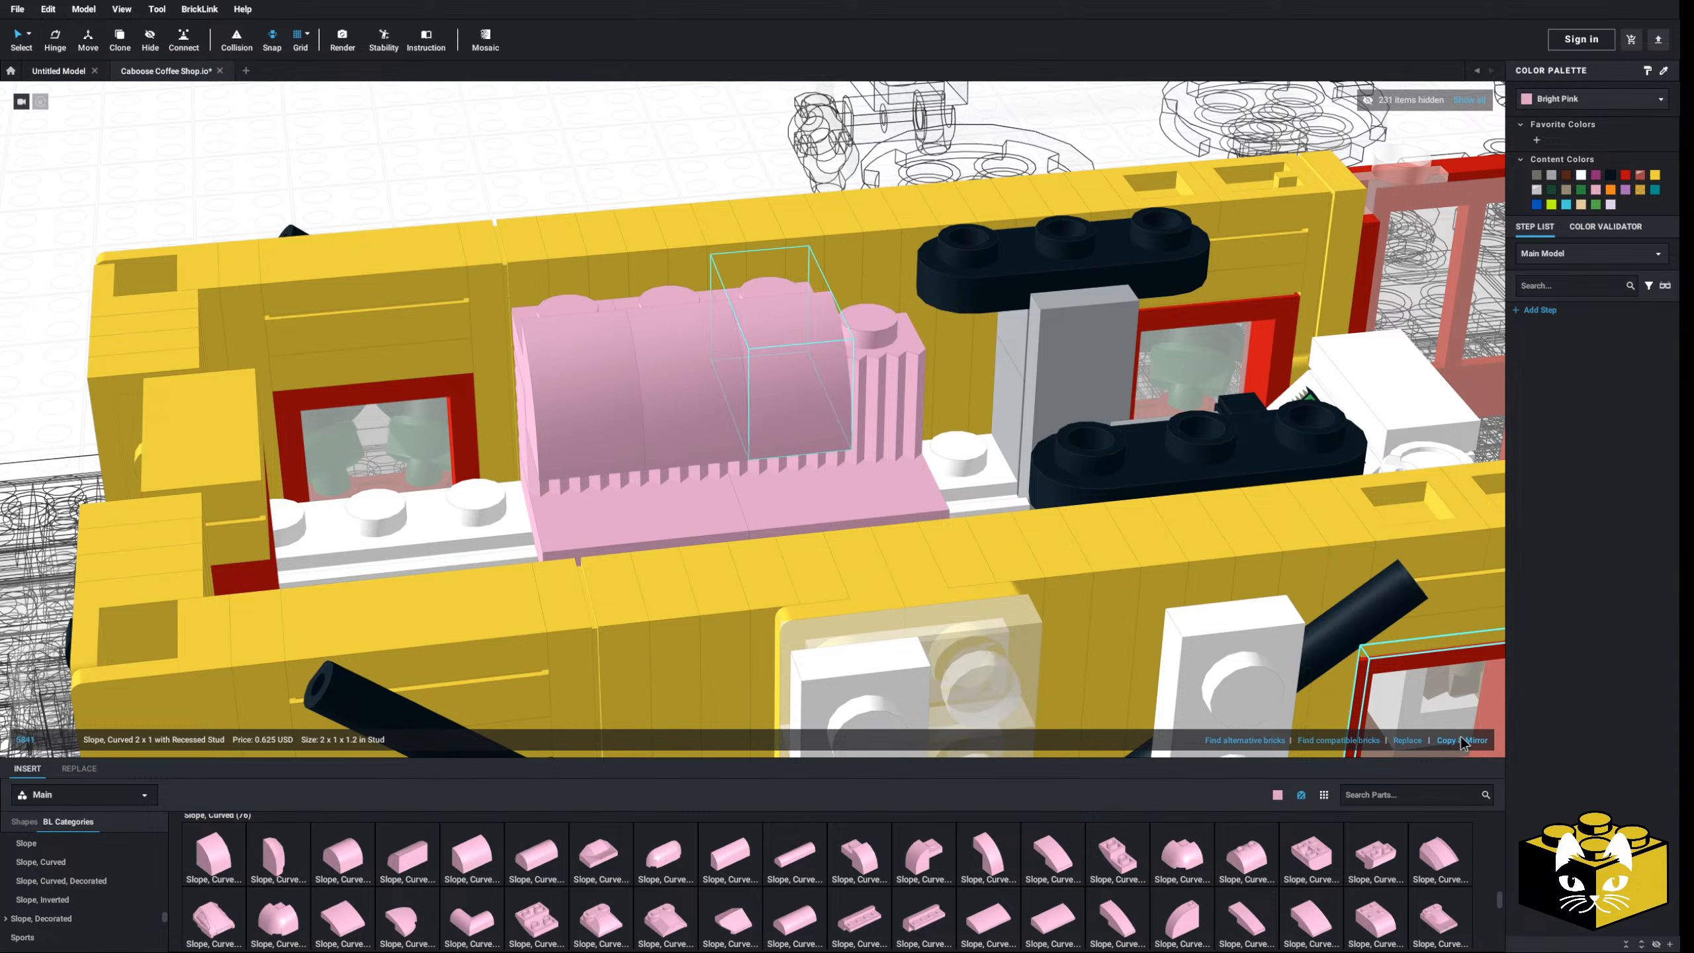
left_click(1463, 740)
scroll(588, 259, "down", 5)
left_click(588, 260)
right_click_drag(588, 260, 593, 262)
scroll(732, 461, "up", 5)
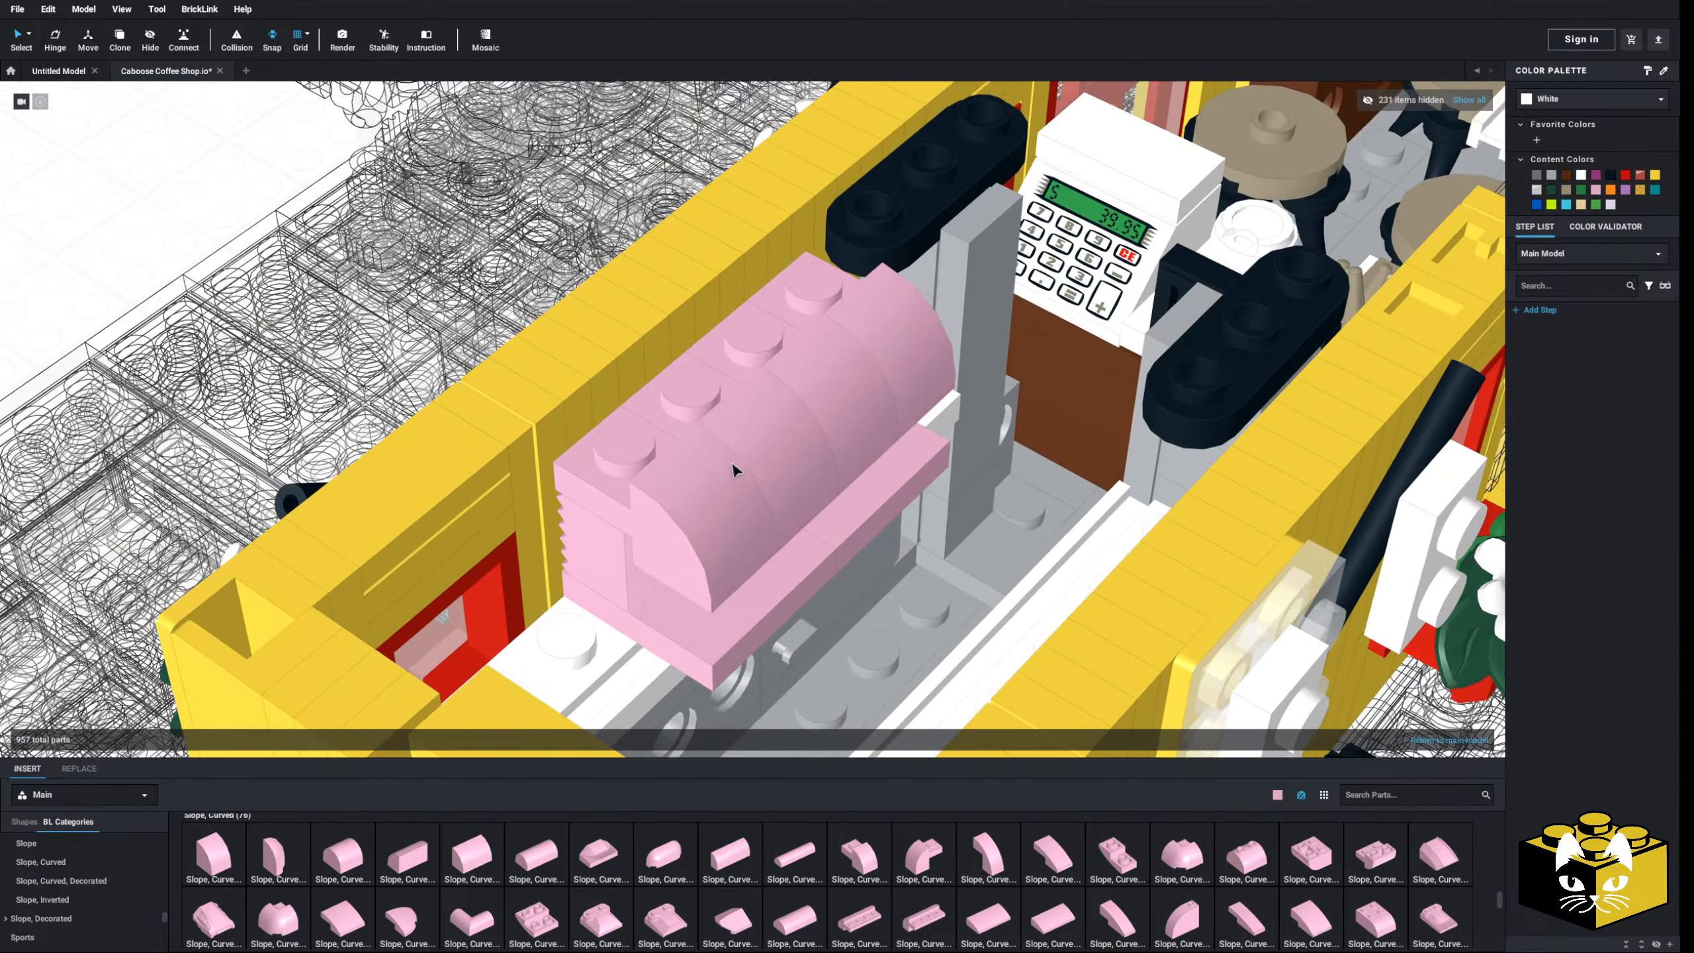
mouse_move(732, 462)
right_mouse_down()
mouse_move(708, 454)
mouse_move(721, 477)
right_mouse_up()
scroll(721, 477, "down", 2)
scroll(100, 878, "down", 10)
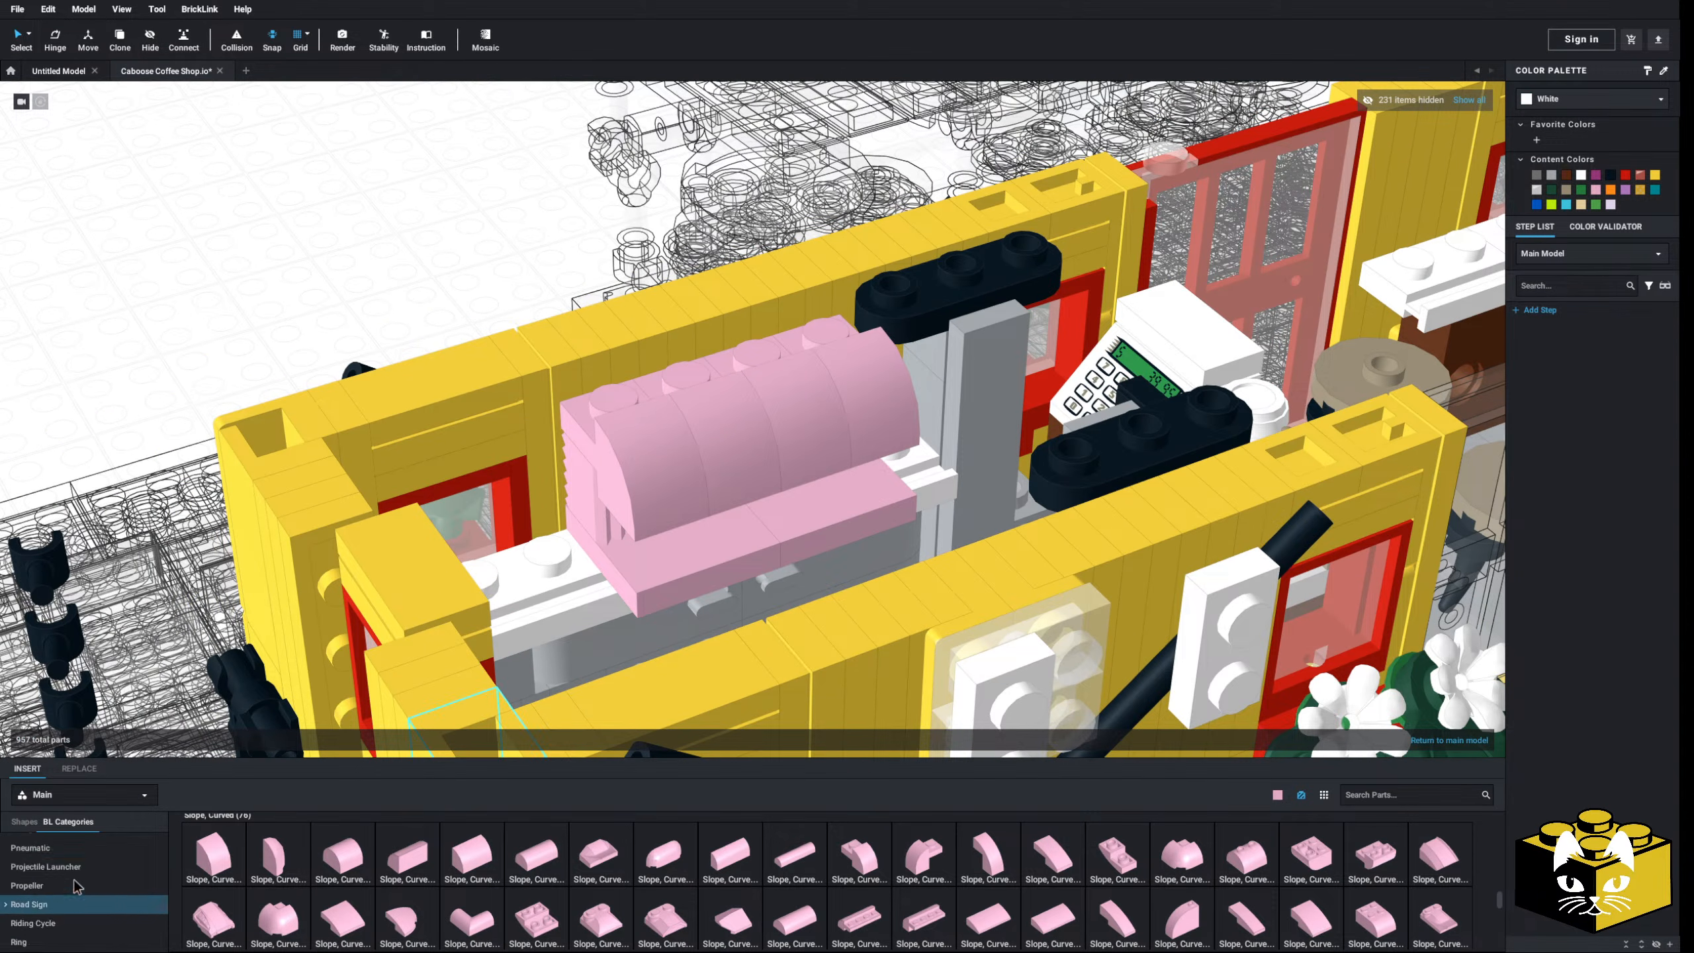
scroll(55, 876, "up", 3)
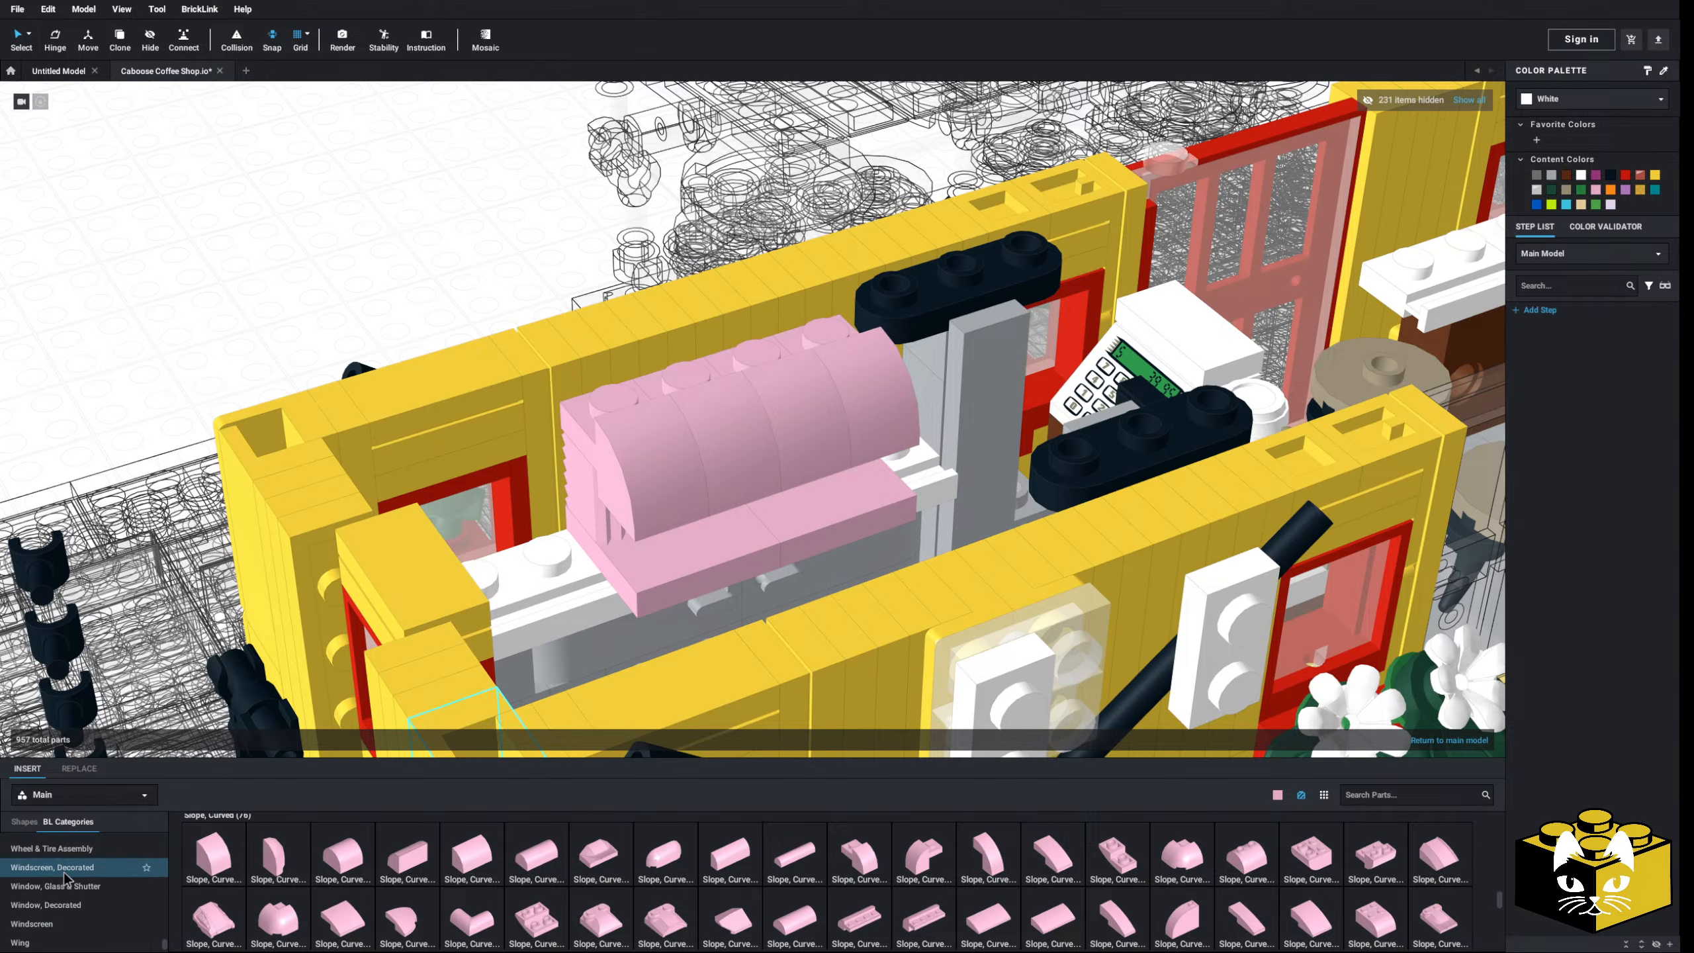
- Place a rotated pink Tile 1 x 4 on top of the curved slopes
left_click(71, 888)
left_click(70, 904)
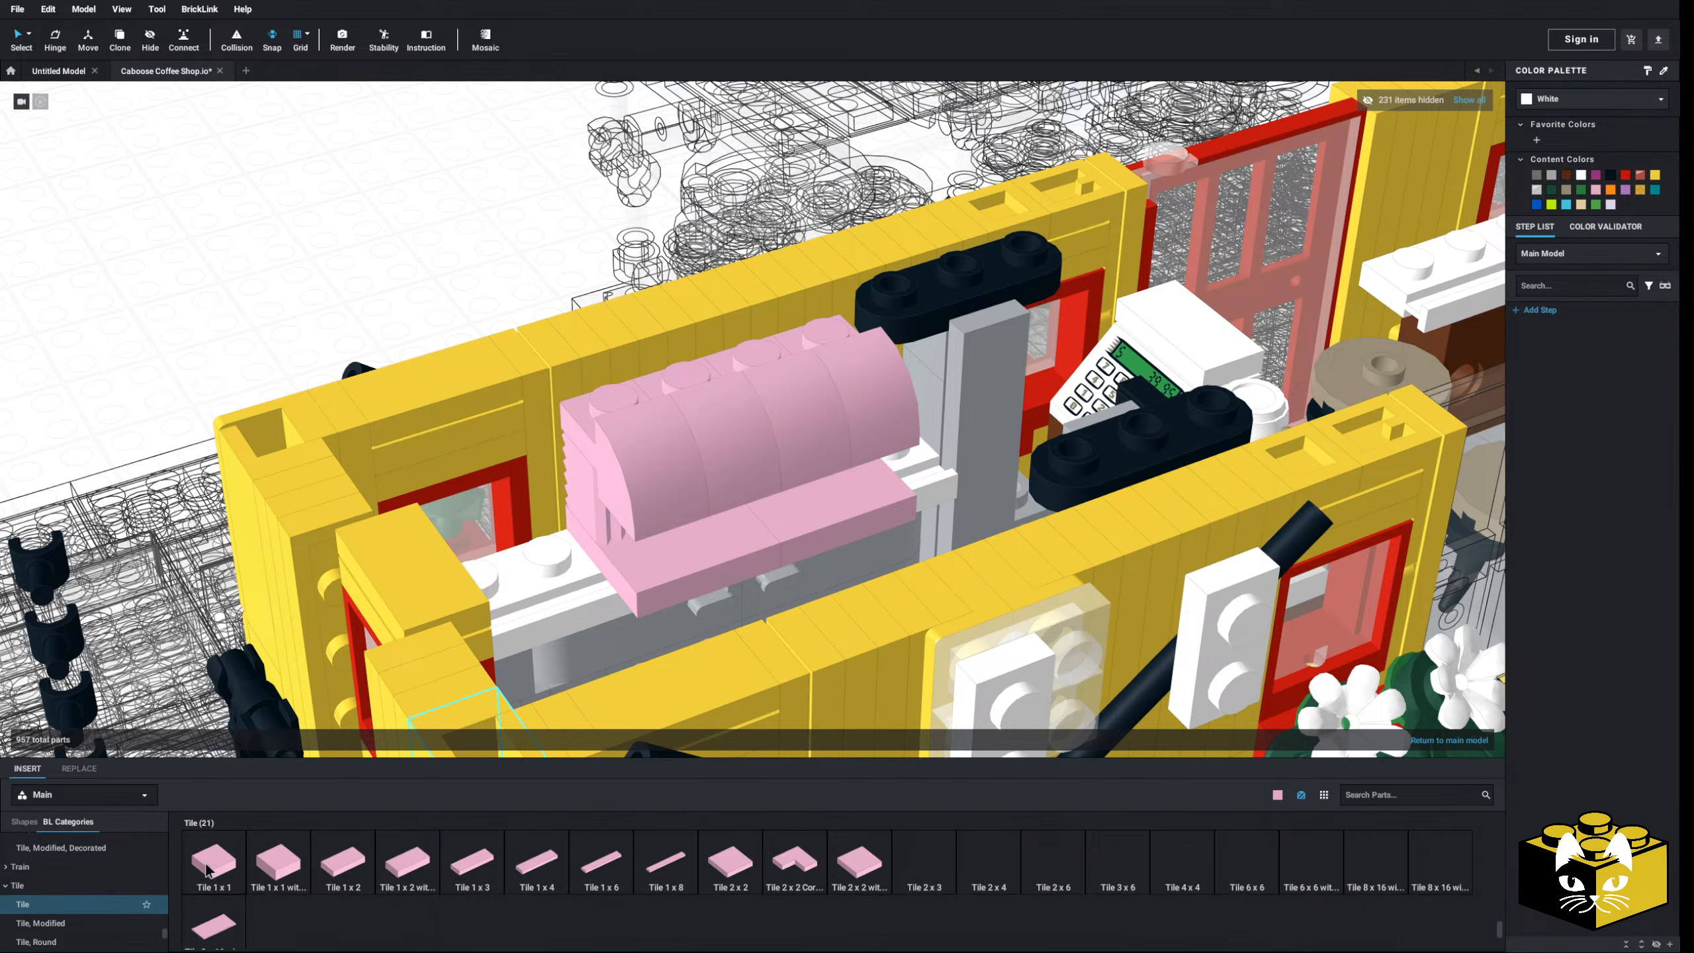
left_click(527, 858)
key("Right")
left_click(721, 345)
- Deselect the tile and orbit the view along the caboose wall
scroll(722, 344, "down", 3)
left_click(329, 265)
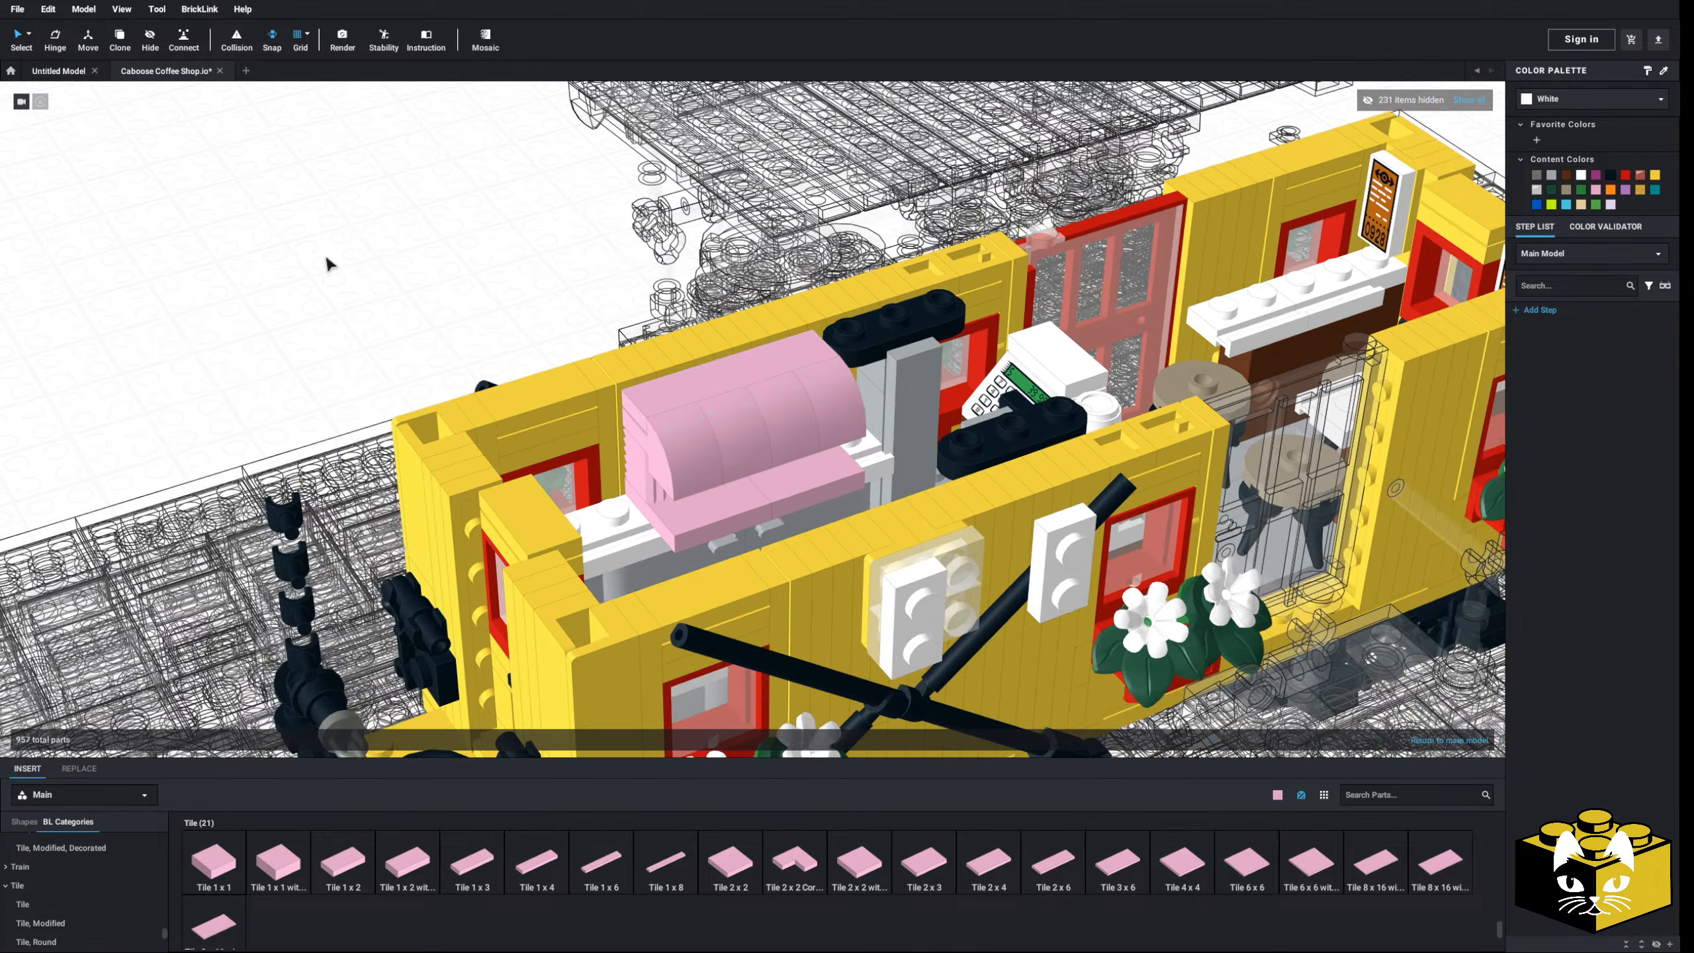
mouse_move(329, 264)
right_mouse_down()
mouse_move(334, 237)
mouse_move(347, 267)
right_mouse_up()
scroll(632, 462, "up", 3)
right_click_drag(631, 462, 669, 442)
scroll(669, 442, "down", 3)
scroll(677, 545, "up", 3)
scroll(91, 853, "up", 10)
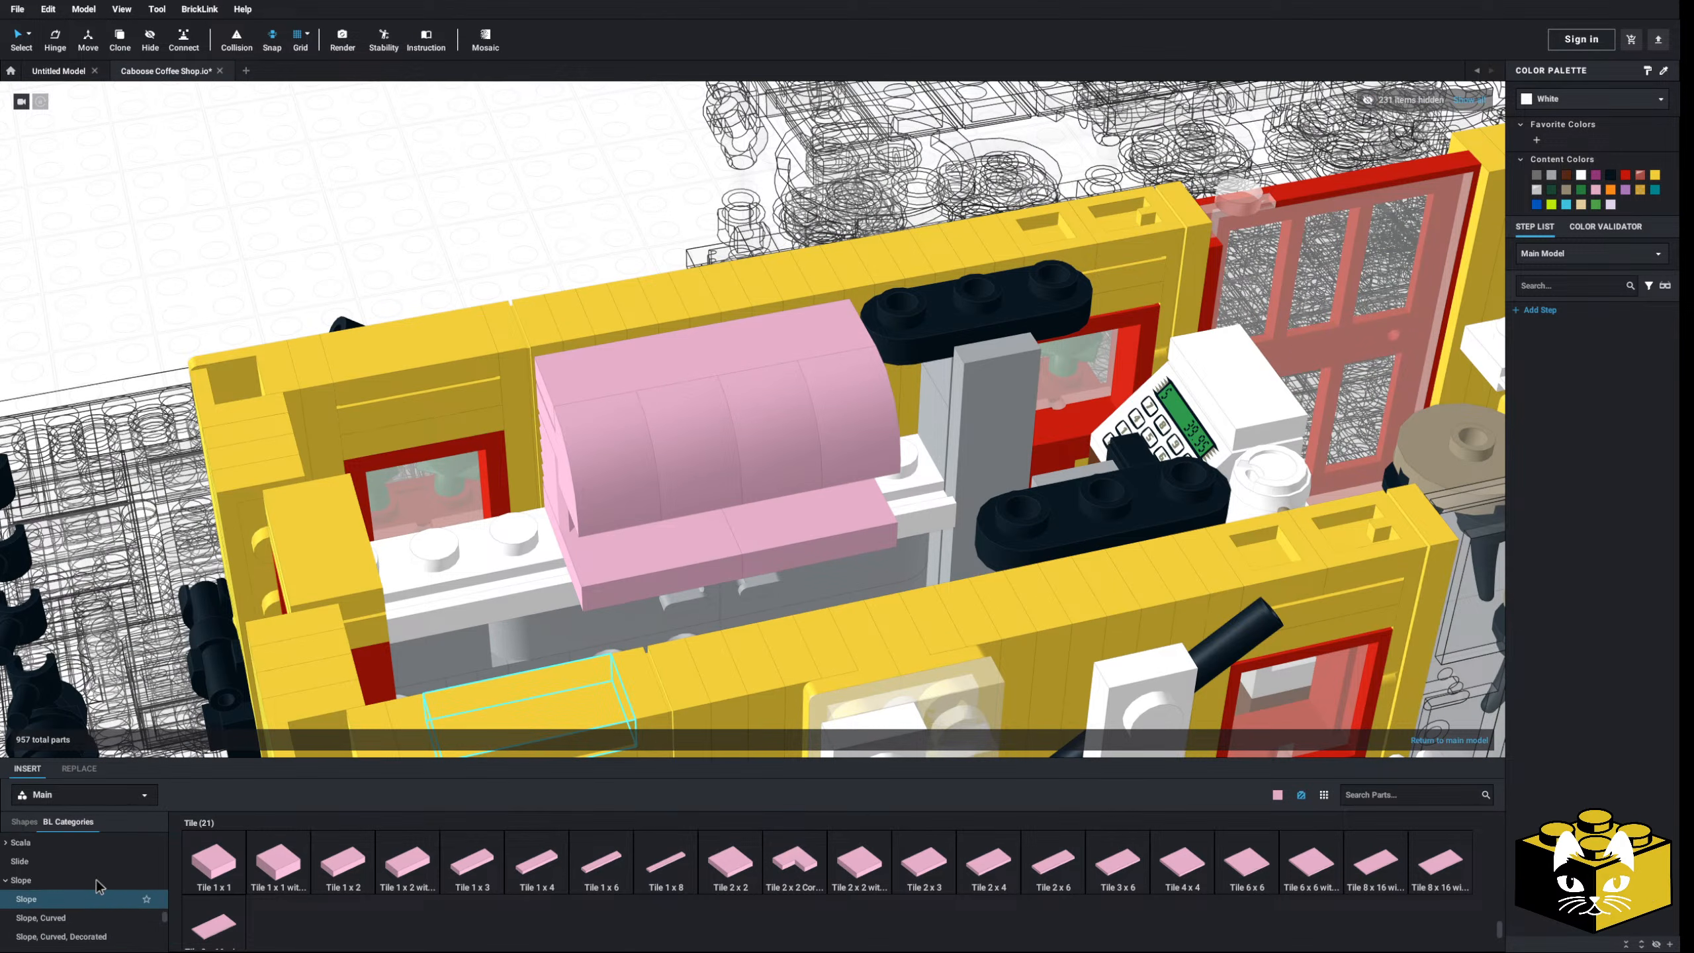
- Scroll the BL Categories list from Plate, Modified up to the top
left_click(91, 853)
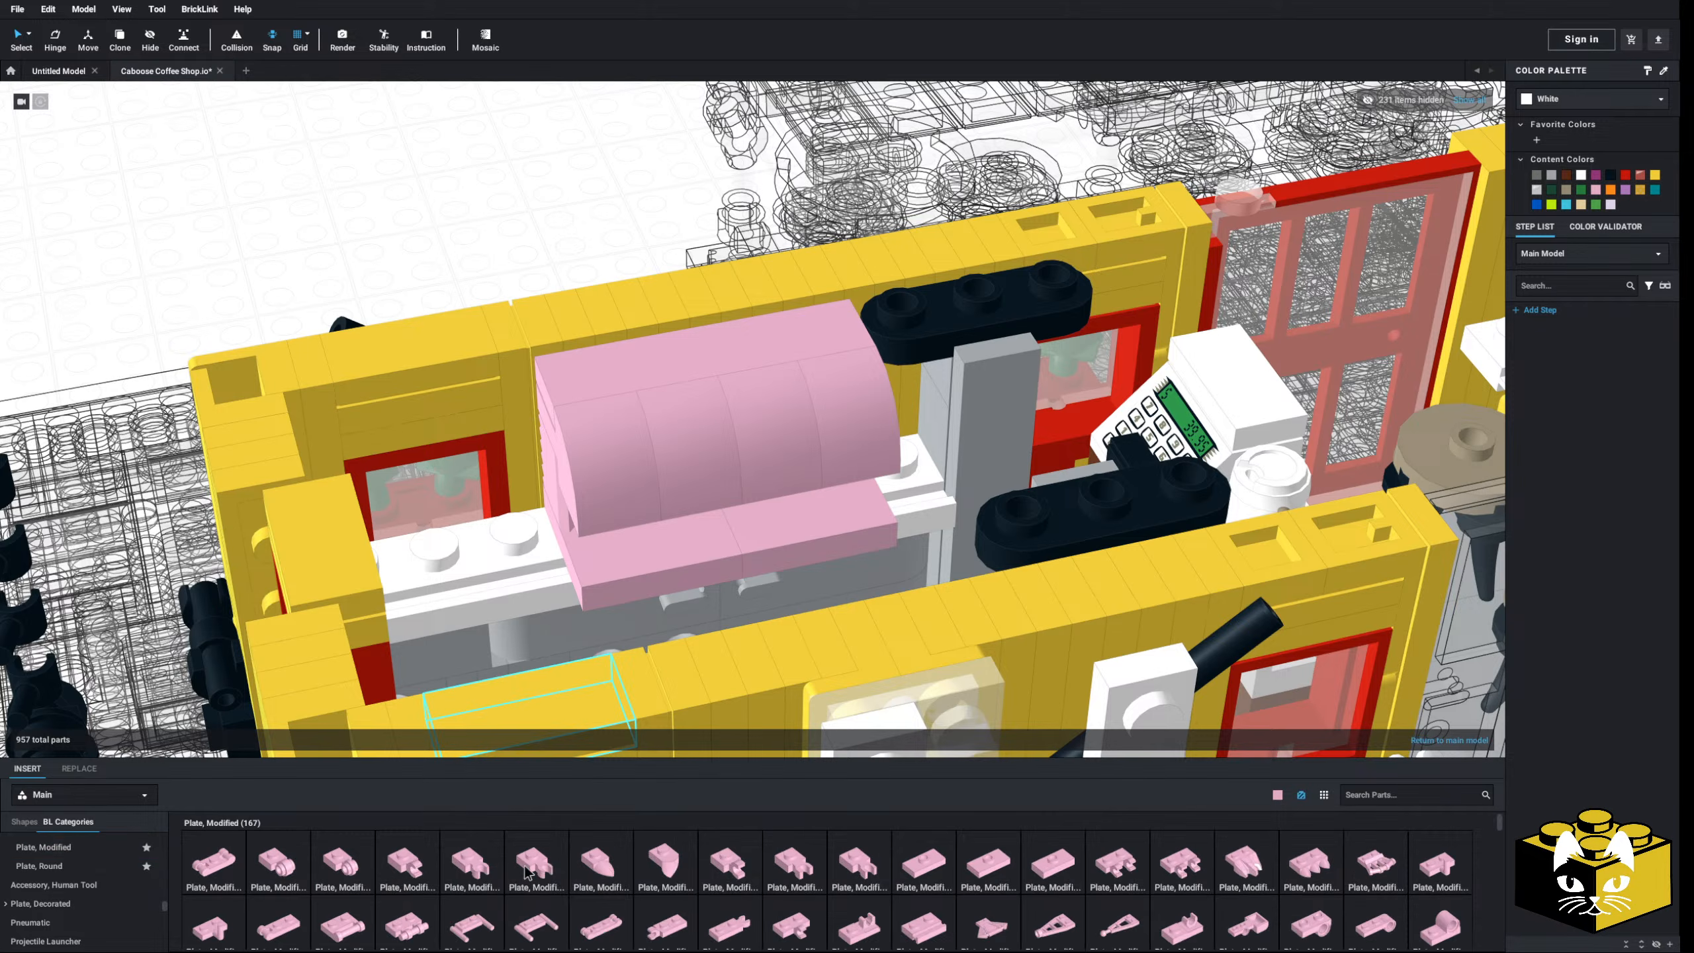
scroll(86, 861, "down", 15)
scroll(67, 874, "up", 5)
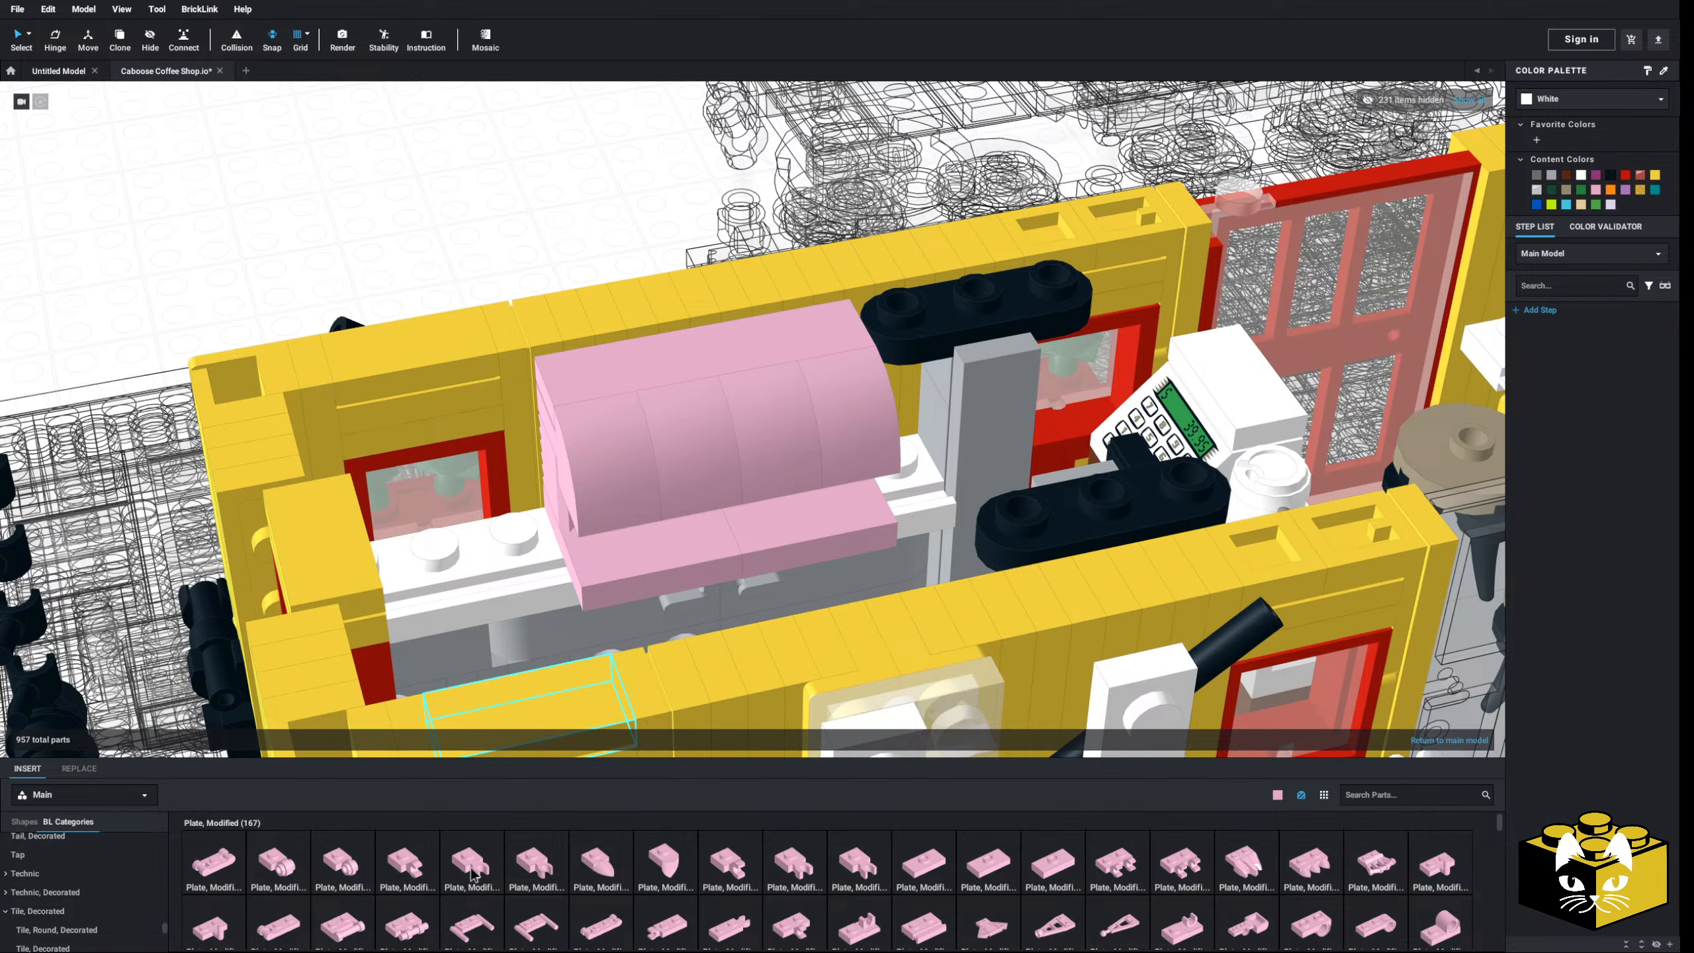
scroll(74, 904, "up", 5)
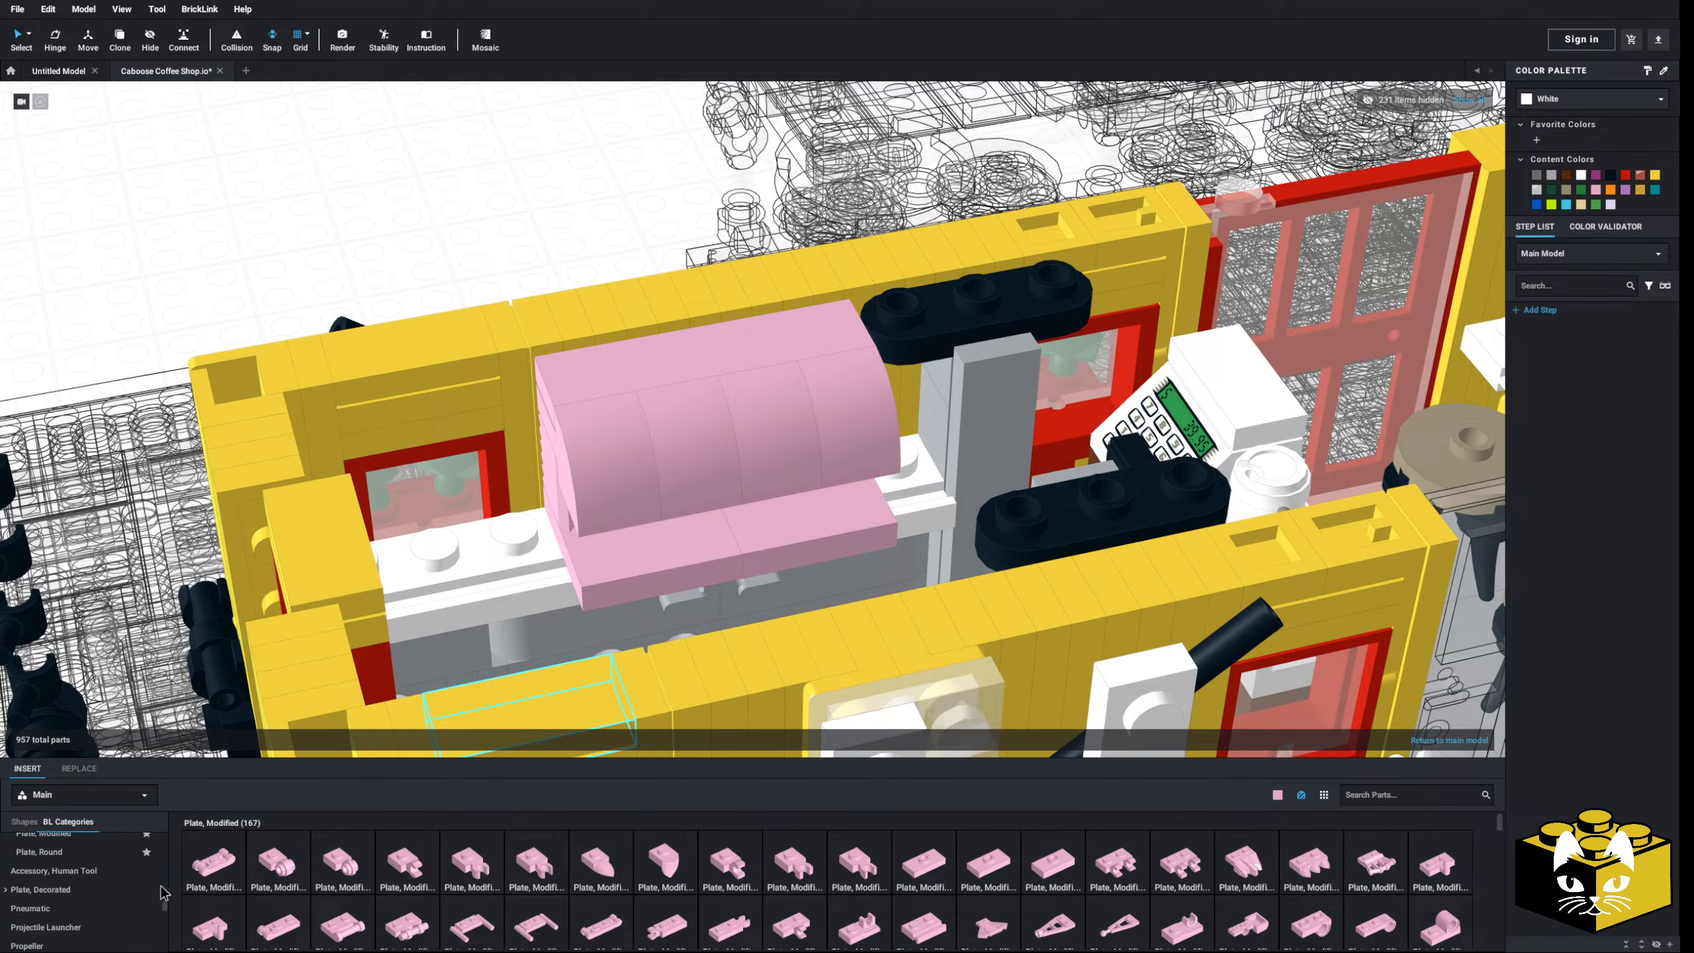
scroll(161, 890, "up", 10)
- Place two pink Bar 1L with round plate parts side by side under the curved slopes
left_click(26, 916)
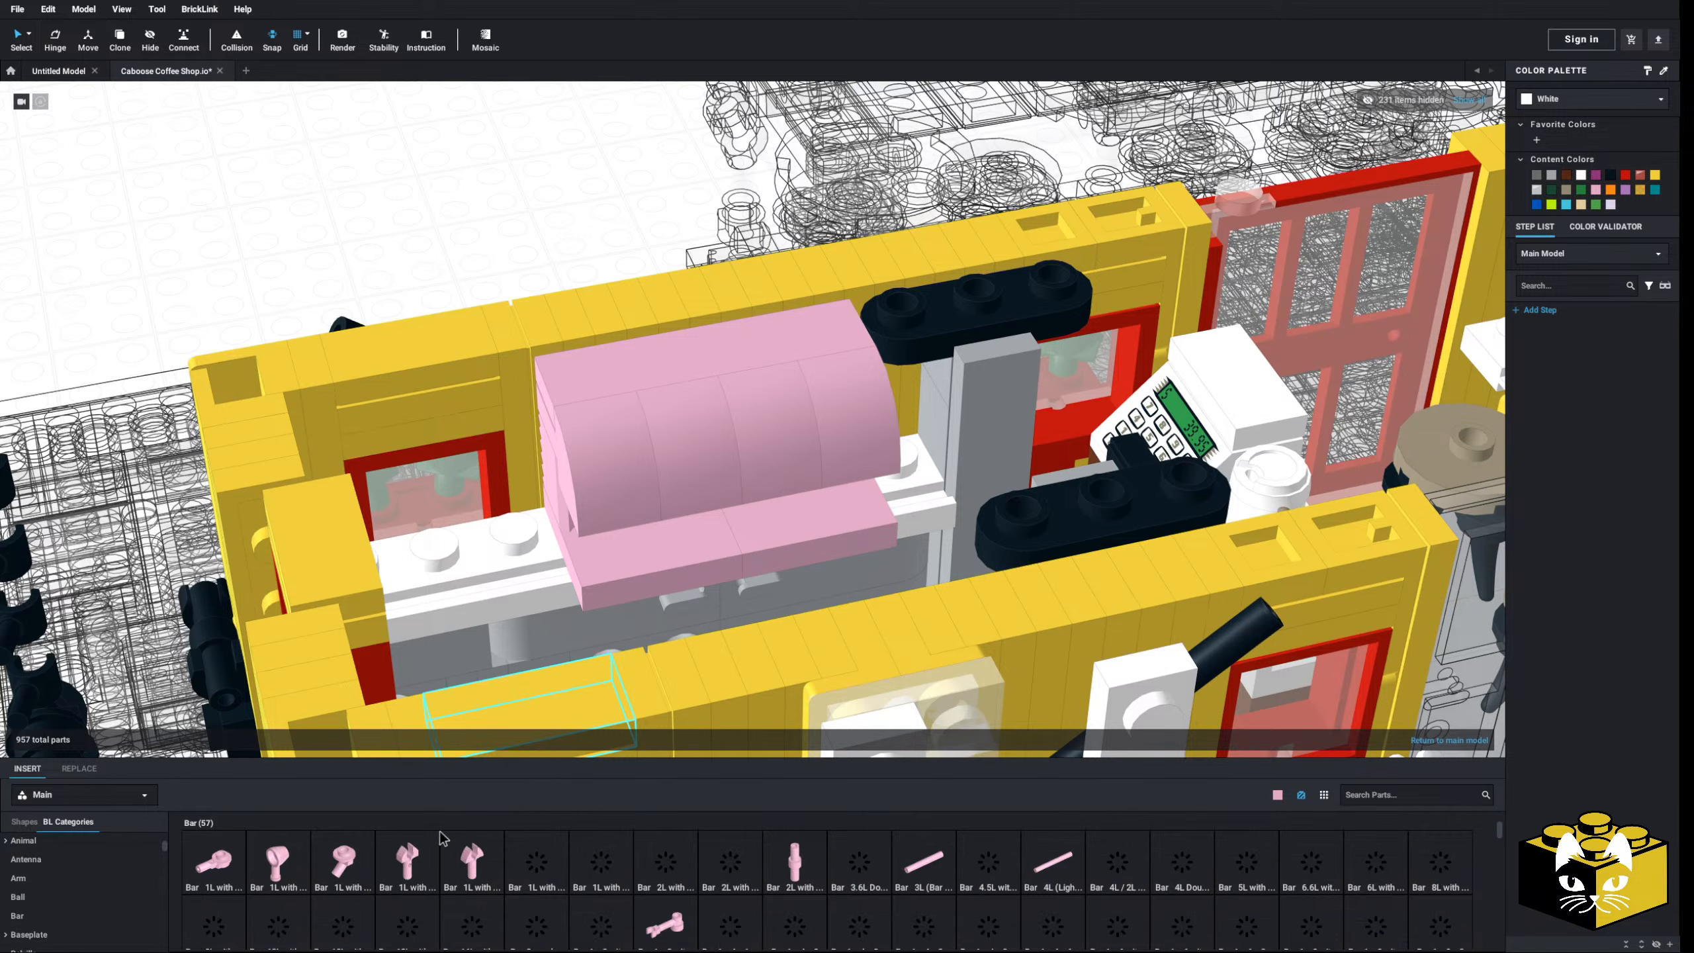
left_click(226, 859)
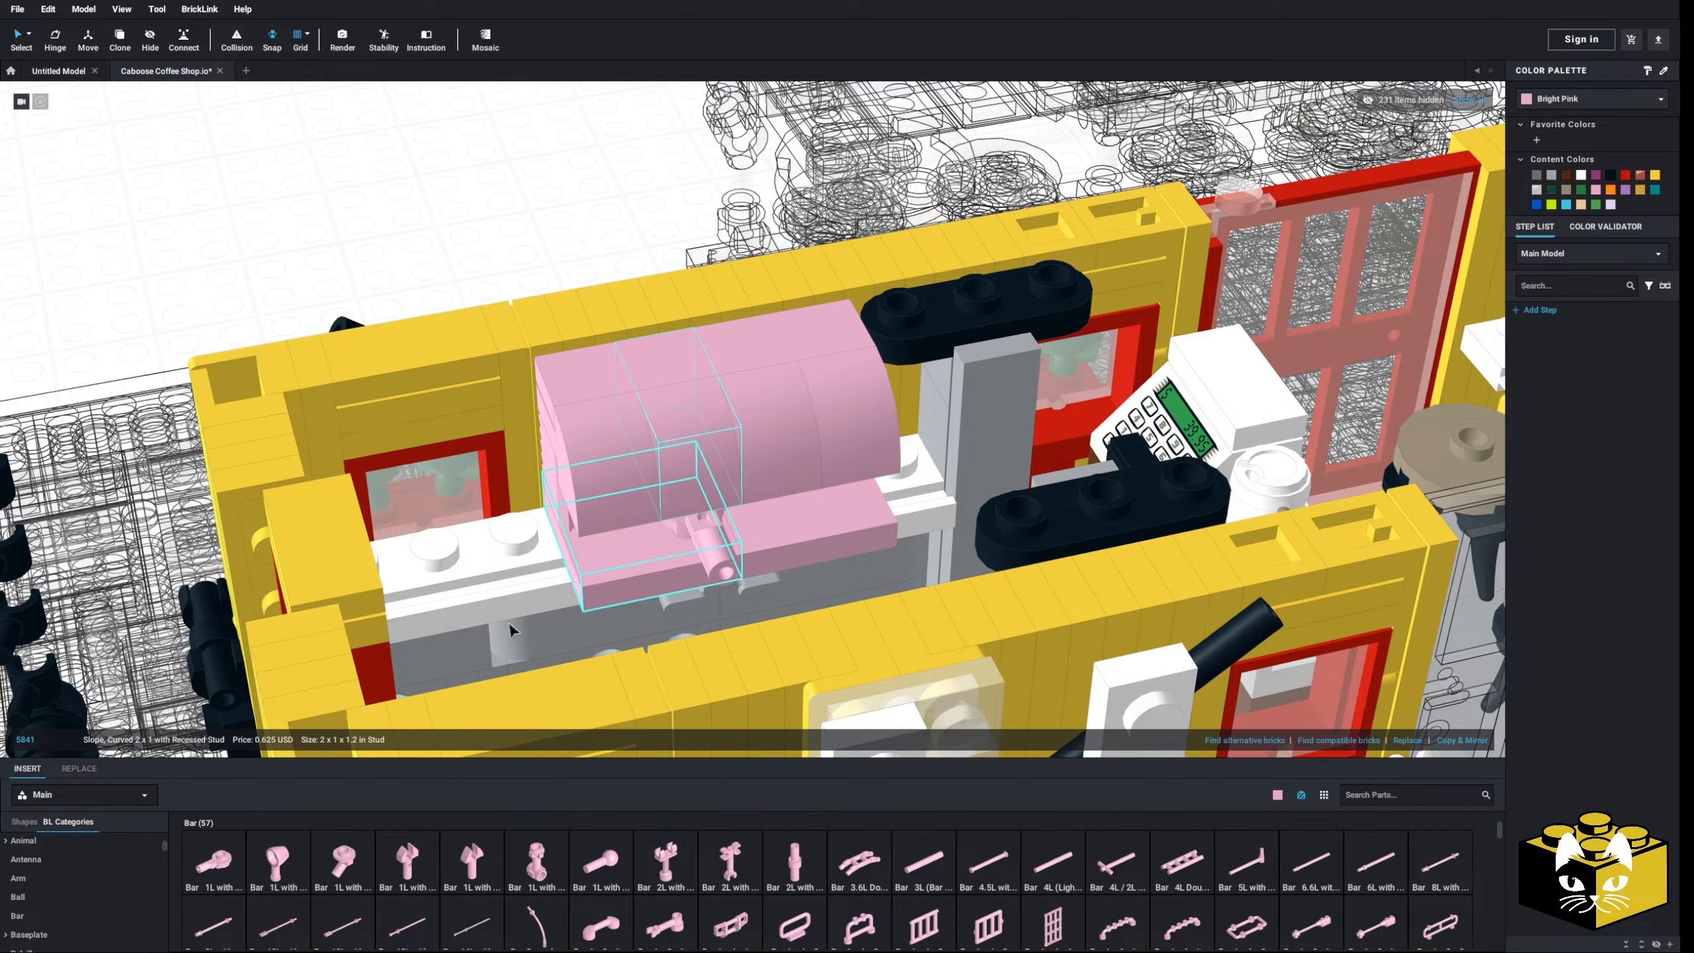
left_click(211, 861)
right_click_drag(797, 490, 768, 534)
left_click(891, 492)
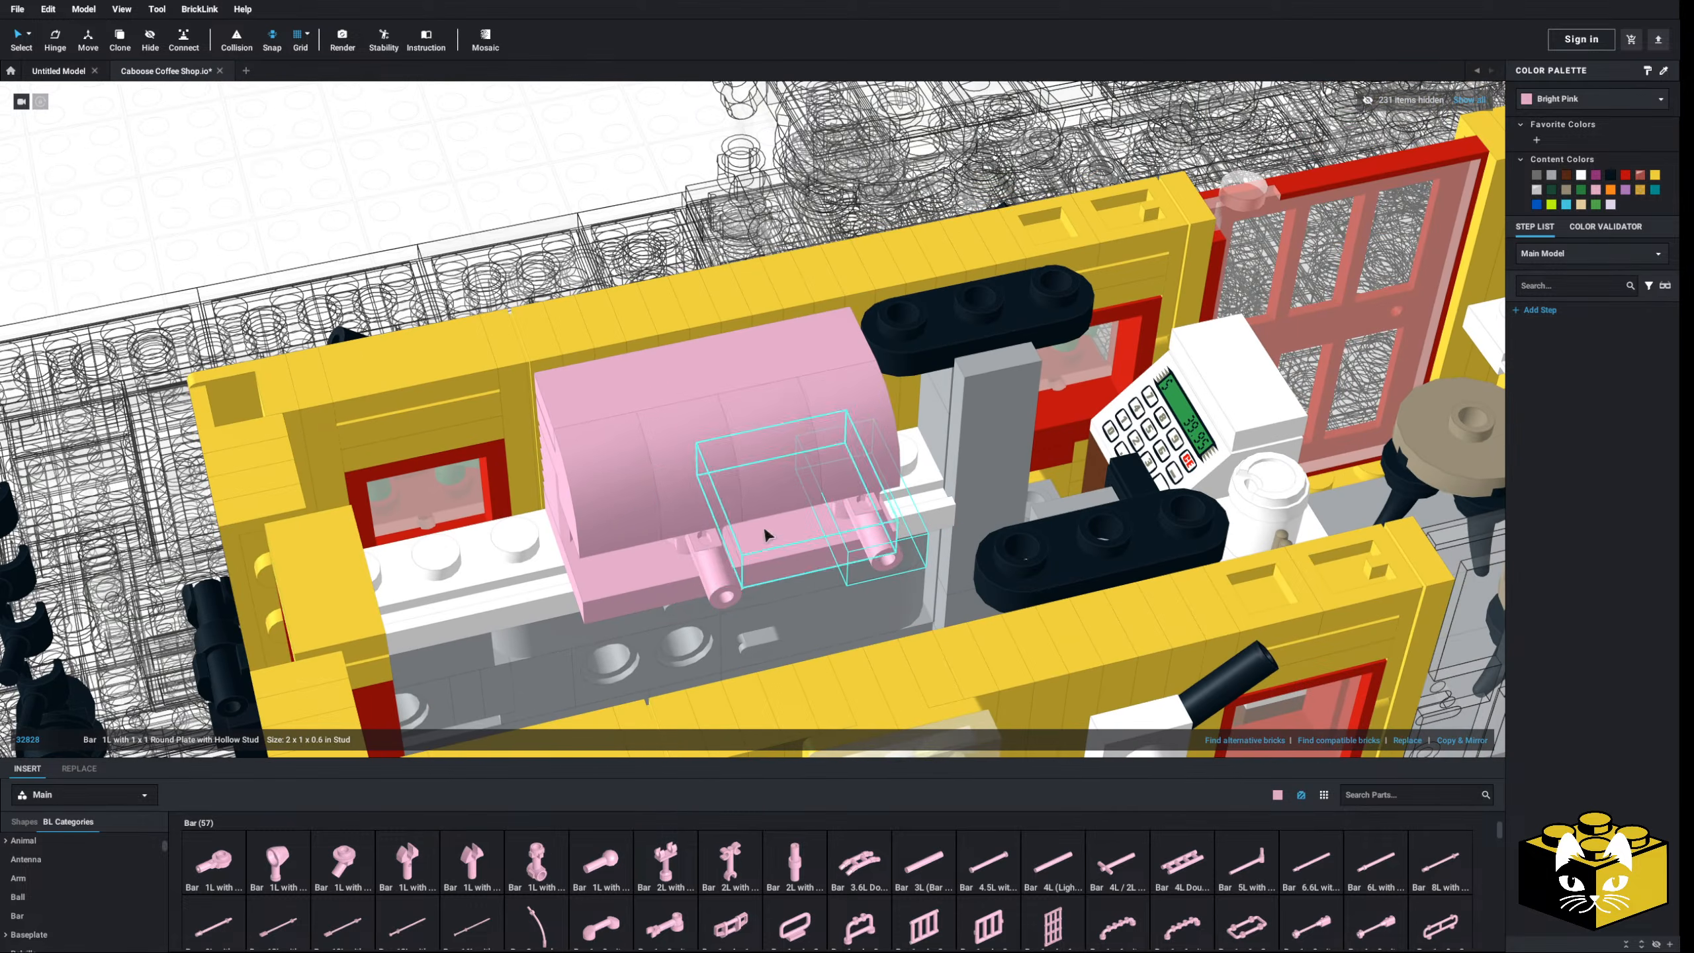
- Tilt the left bar about 50° and the right bar about 45° with the Hinge tool
left_click(701, 554)
left_click(49, 46)
scroll(527, 474, "up", 3)
right_click_drag(477, 479, 499, 460)
left_click_drag(493, 456, 592, 396)
left_click(895, 506)
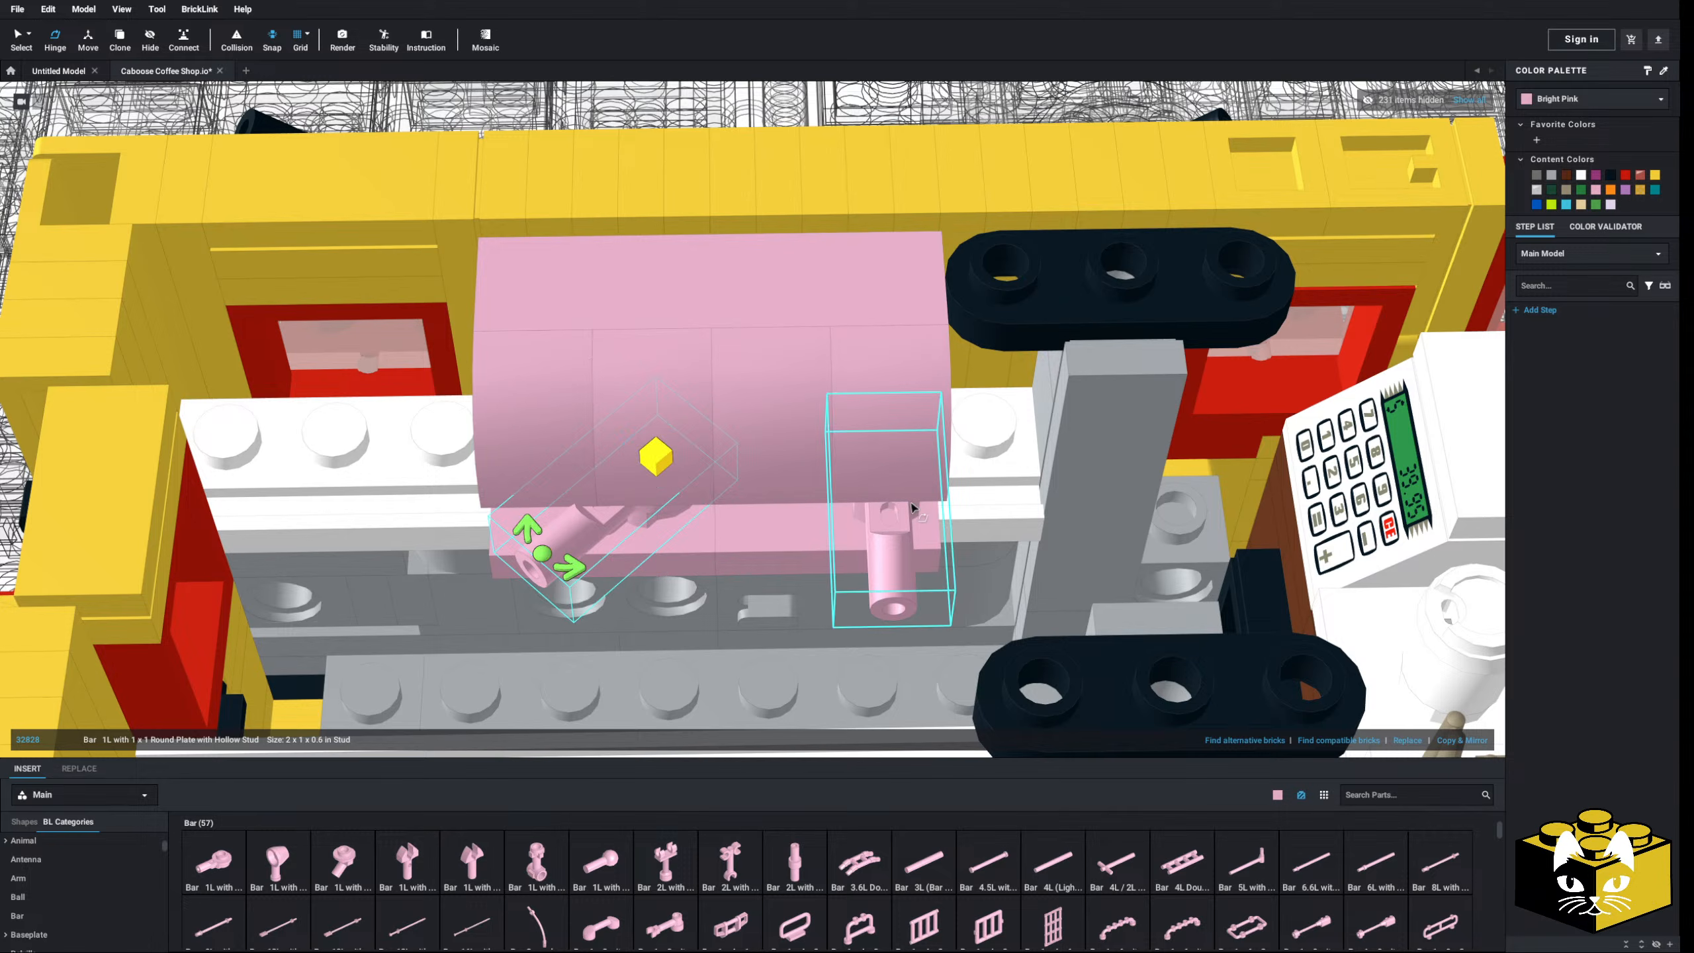
left_click_drag(727, 457, 832, 401)
scroll(854, 443, "down", 3)
scroll(854, 443, "down", 5)
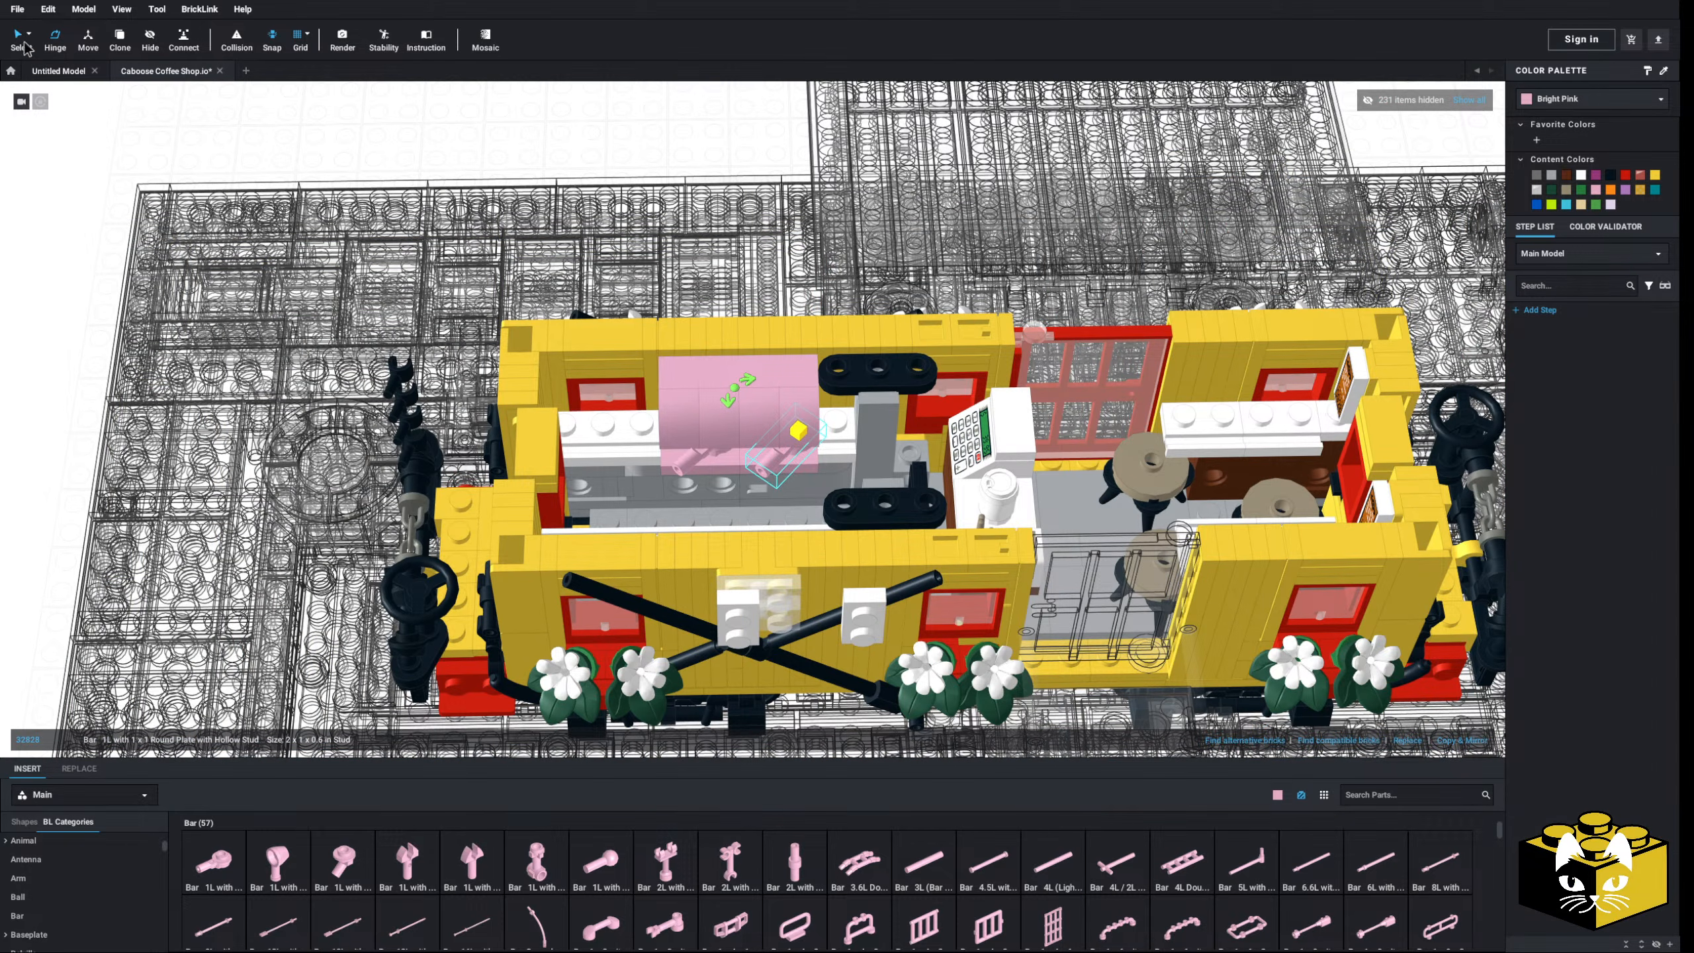
left_click(23, 42)
right_click_drag(119, 166, 200, 125)
- Select all 11 pink parts by colour and recolour them Black, restoring Default Select afterwards
scroll(498, 341, "up", 4)
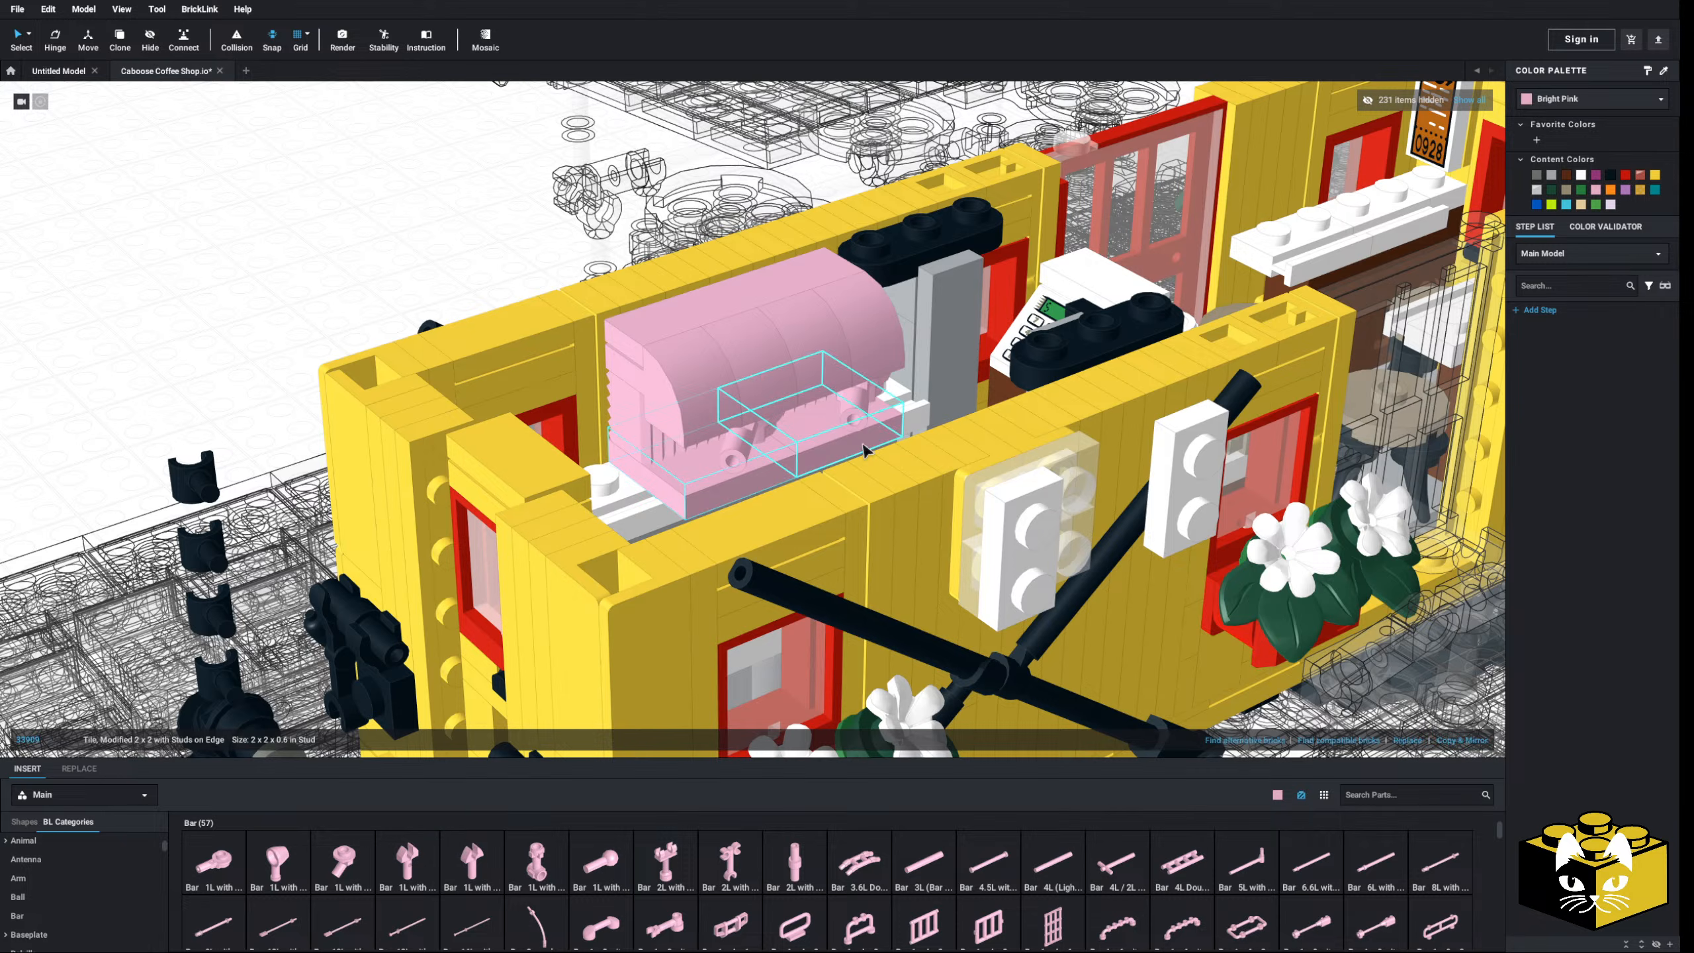
left_click(657, 456, "shift")
left_click(813, 413, "shift")
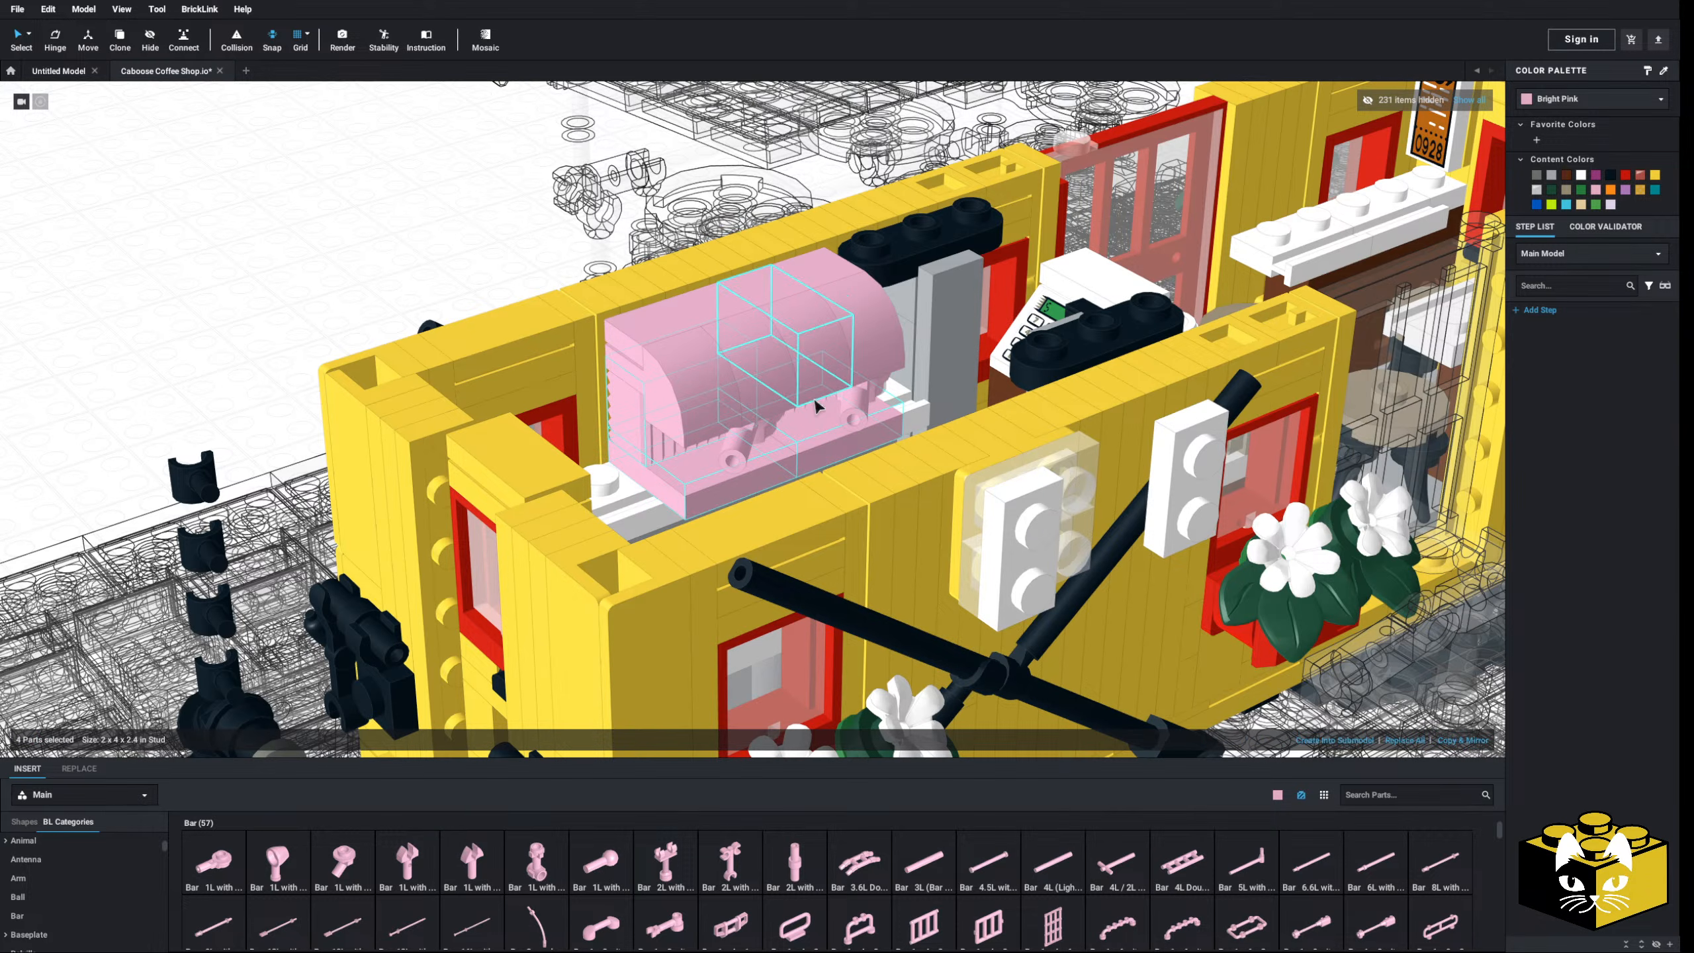
left_click(28, 34)
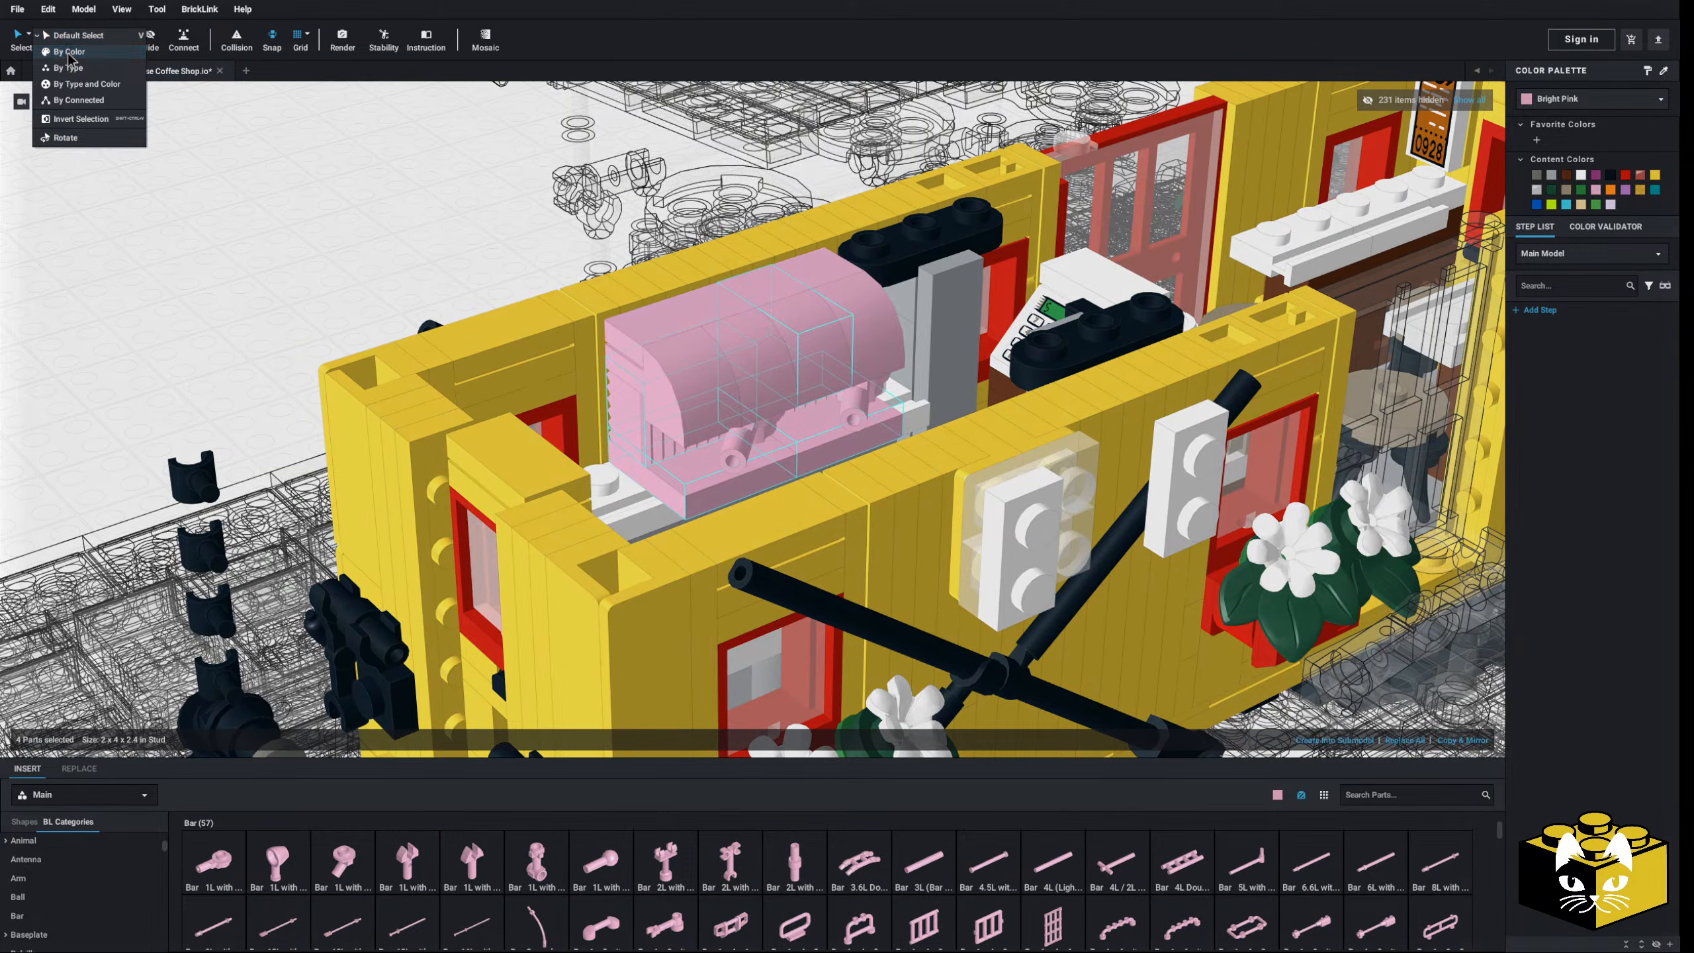
left_click(60, 54)
left_click(676, 386)
left_click(1611, 176)
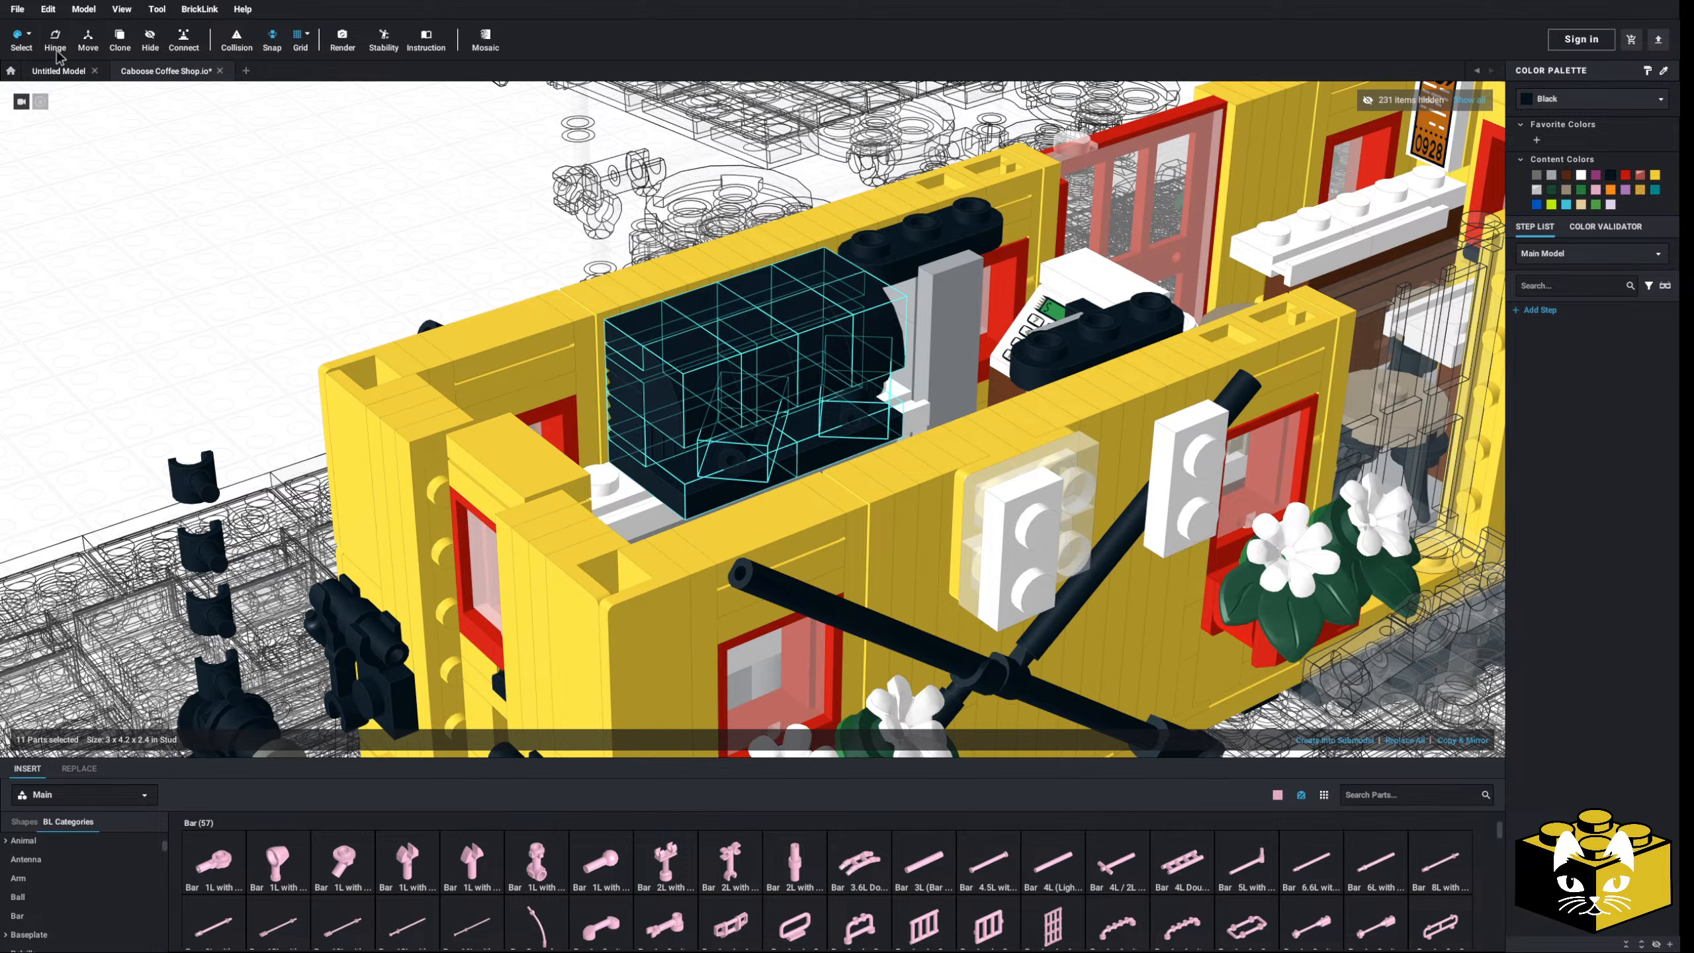
left_click(28, 36)
left_click(53, 36)
- Select both tilted spout bars and make them Light Bluish Gray
left_click(250, 321)
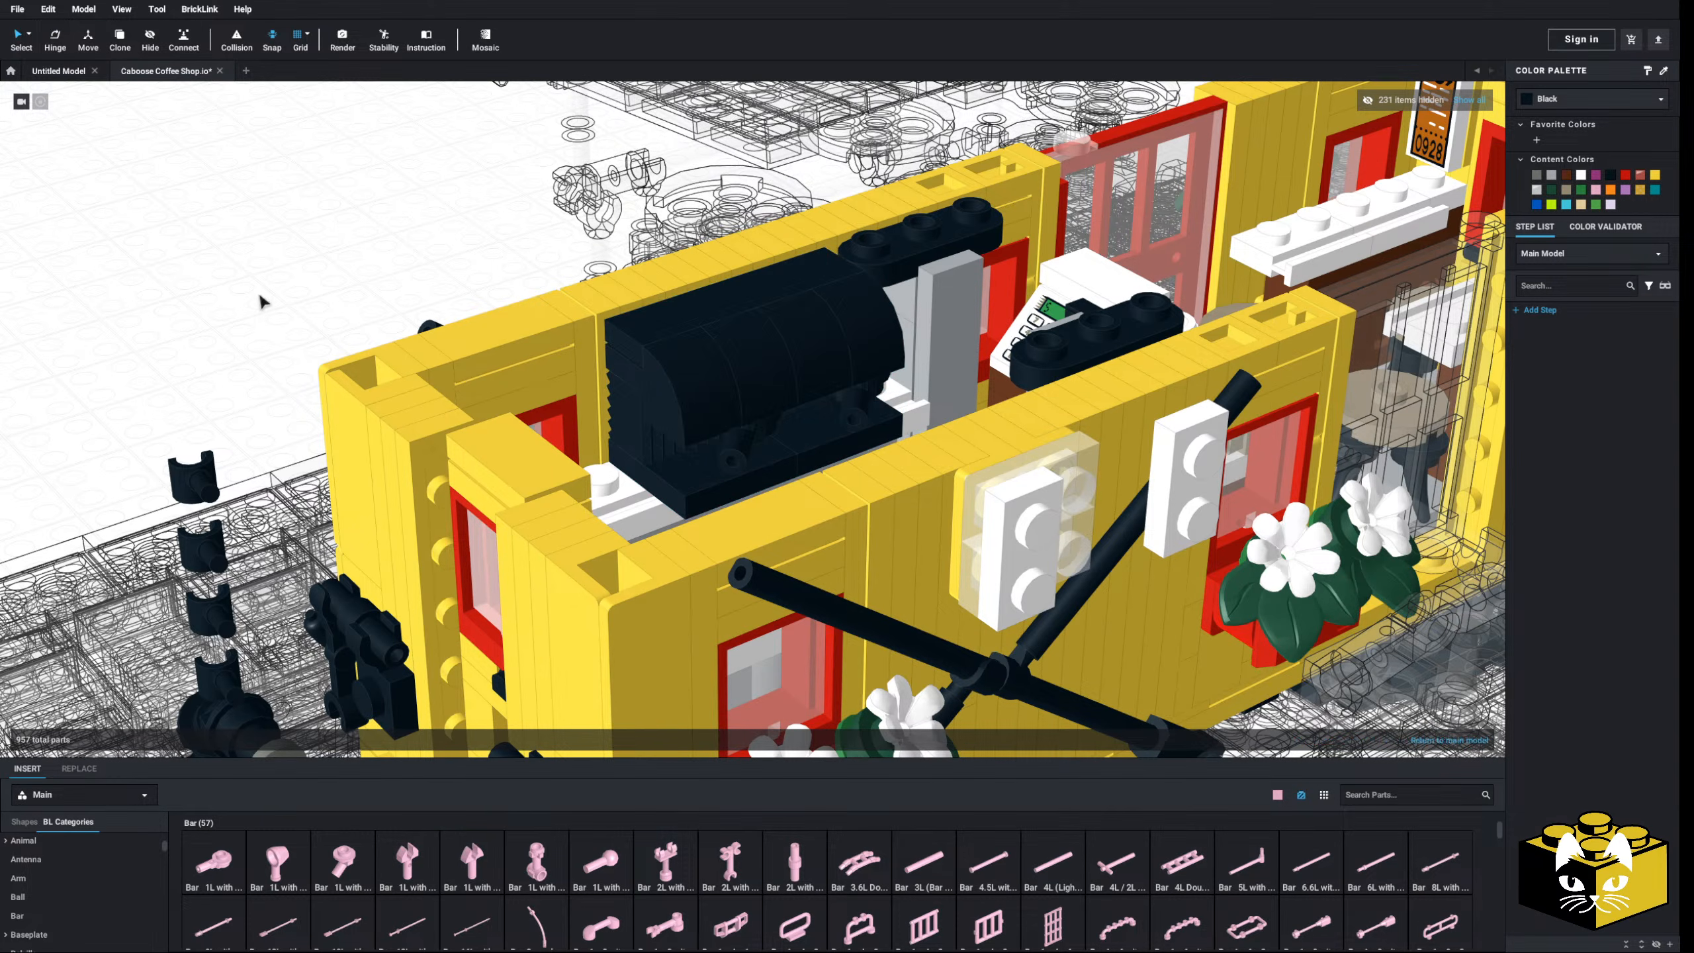
right_click_drag(586, 354, 639, 405)
left_click(716, 455)
left_click(848, 407, "shift")
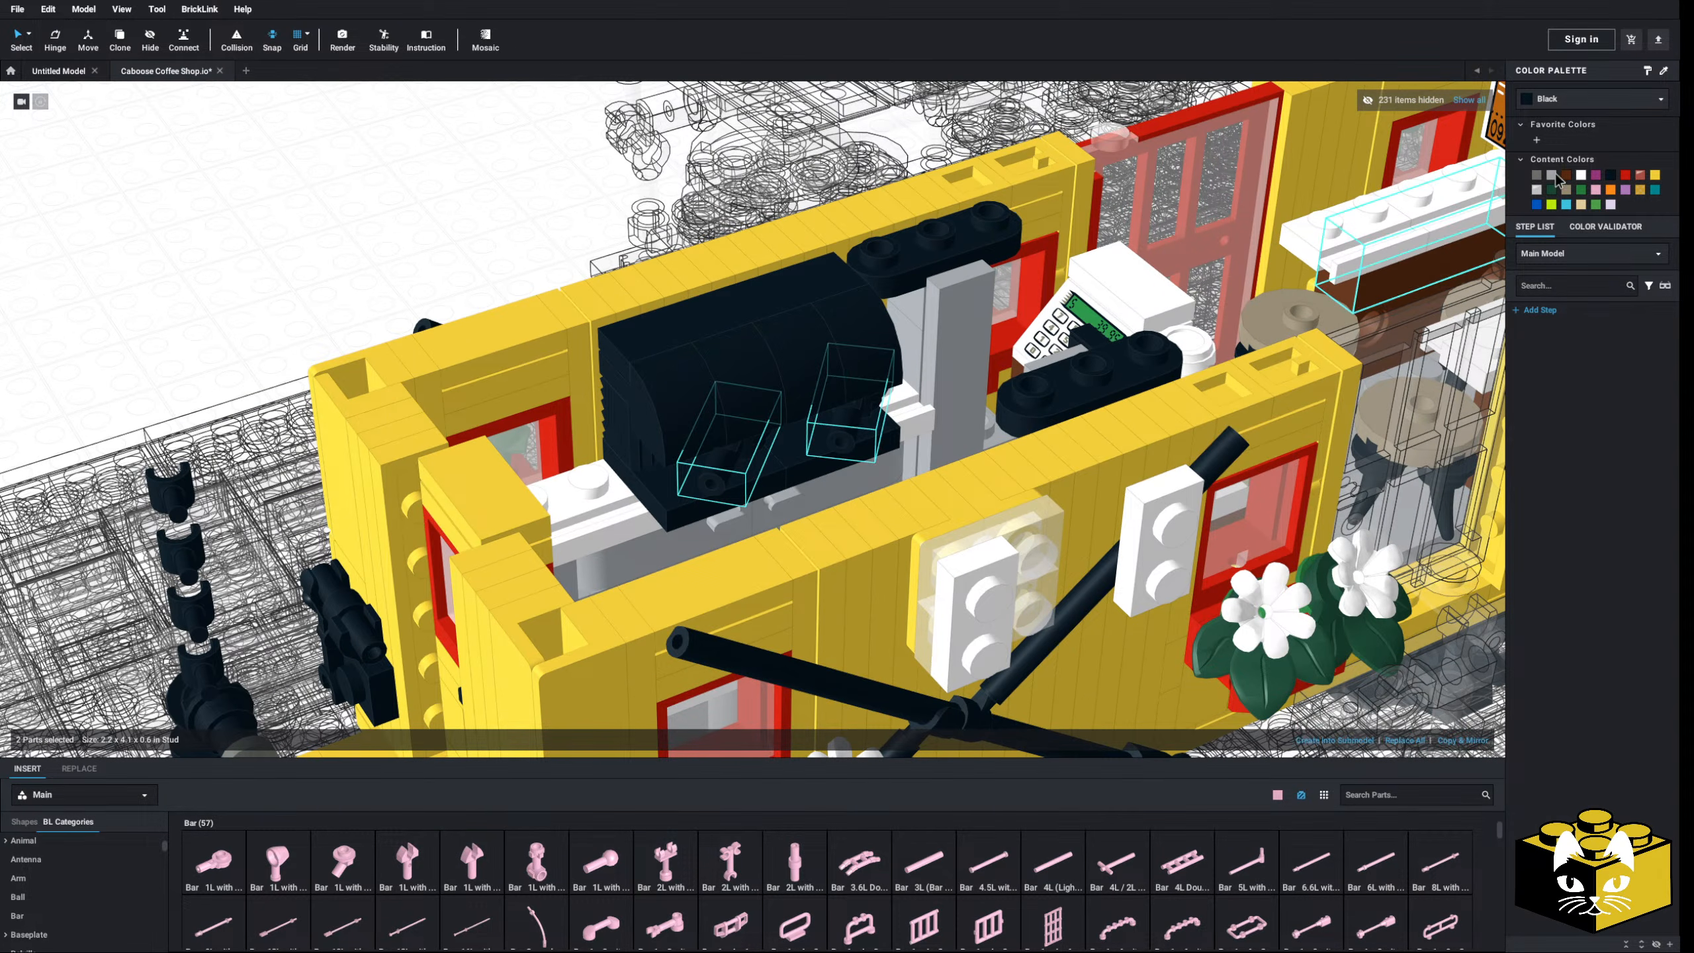
left_click(495, 244)
- Orbit around the caboose interior to inspect the gray spouts on the black machine
right_click_drag(496, 244, 394, 353)
scroll(399, 368, "down", 5)
scroll(735, 462, "up", 8)
right_click_drag(852, 555, 397, 644)
scroll(518, 523, "up", 4)
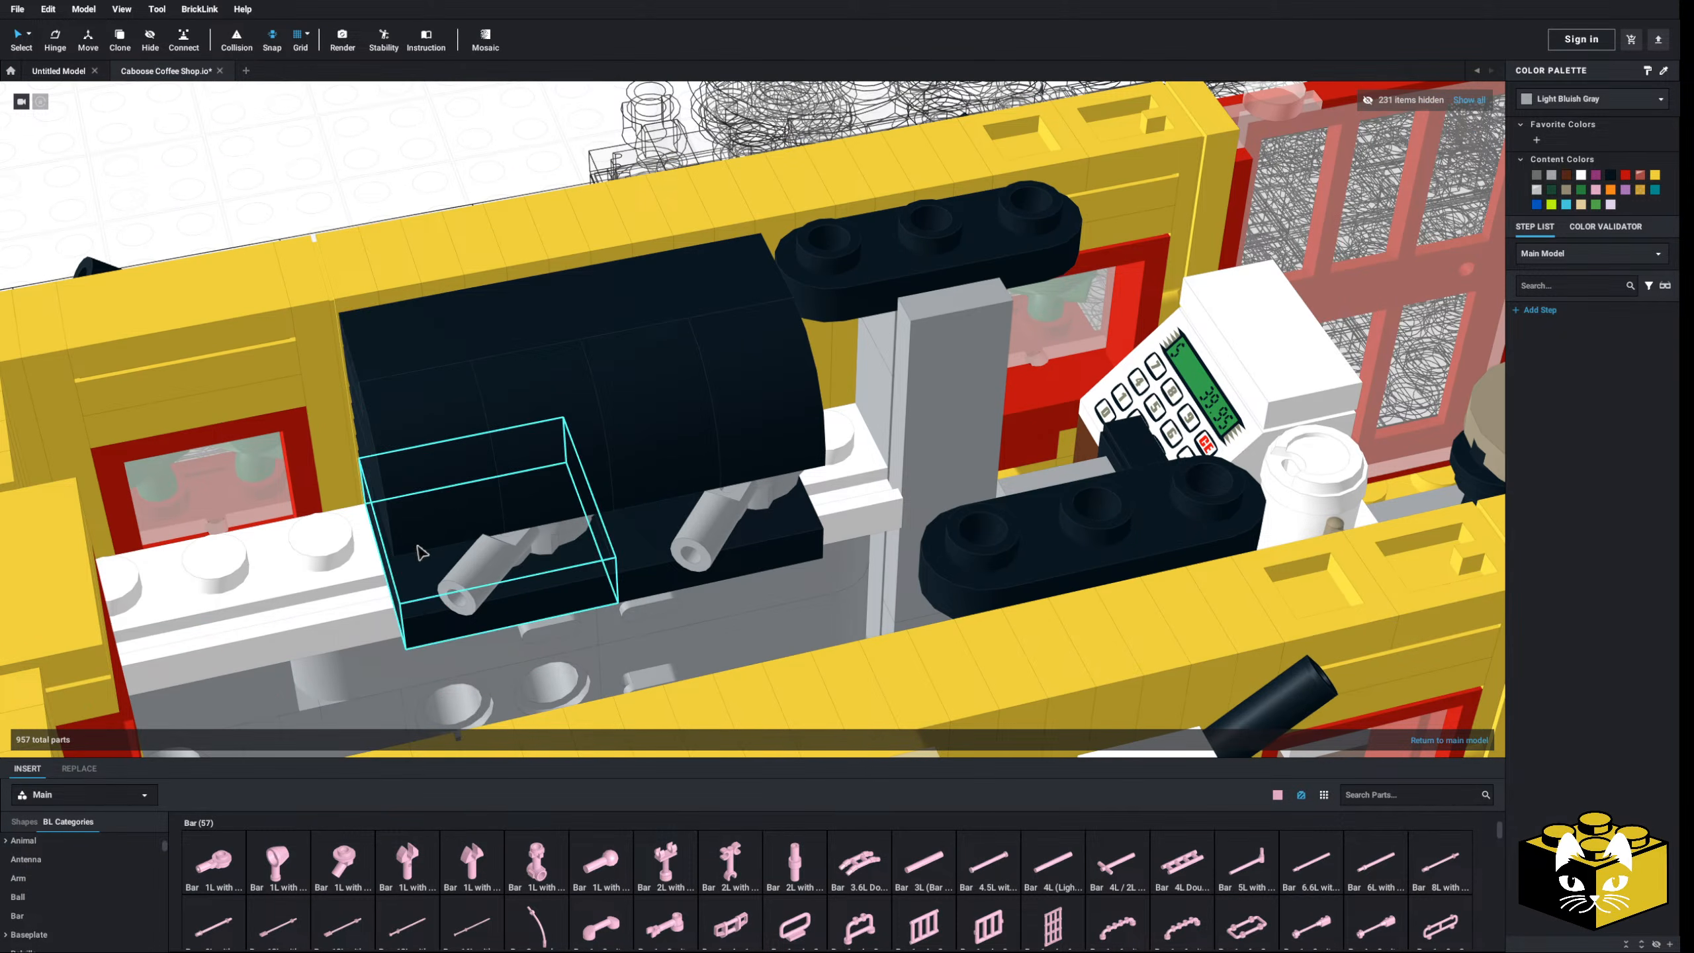
right_click_drag(427, 528, 550, 601)
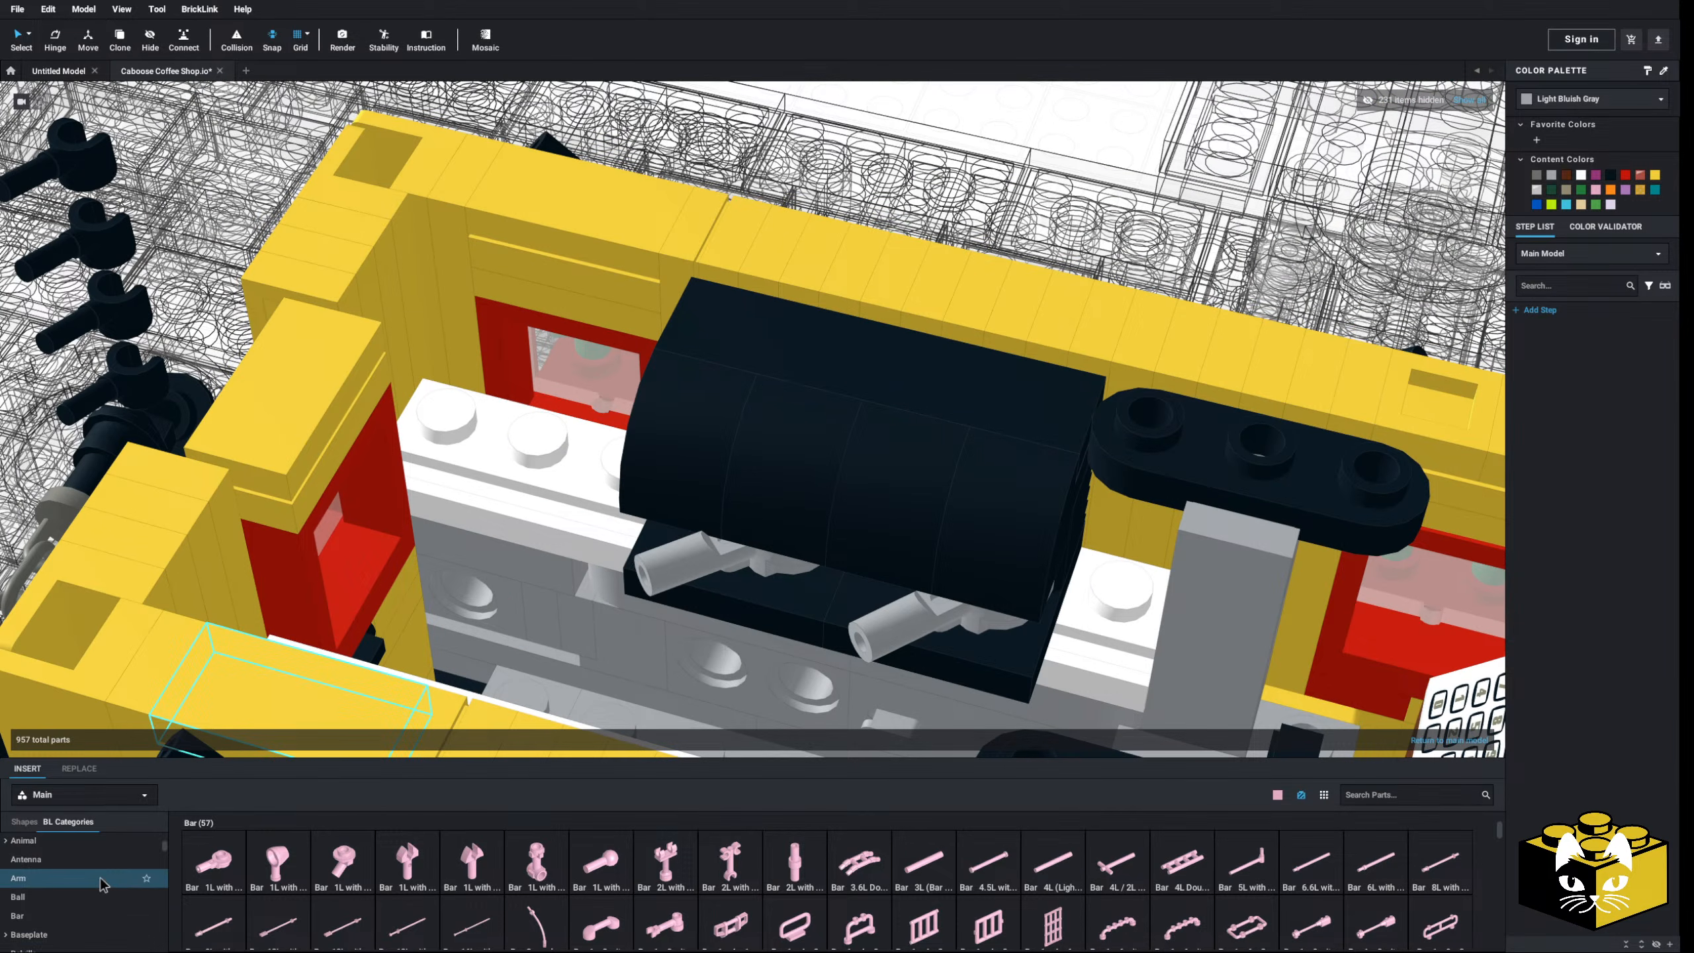
- Place three 1x1 round bricks with side studs in a row on the back shelf, studs facing back
scroll(93, 874, "down", 5)
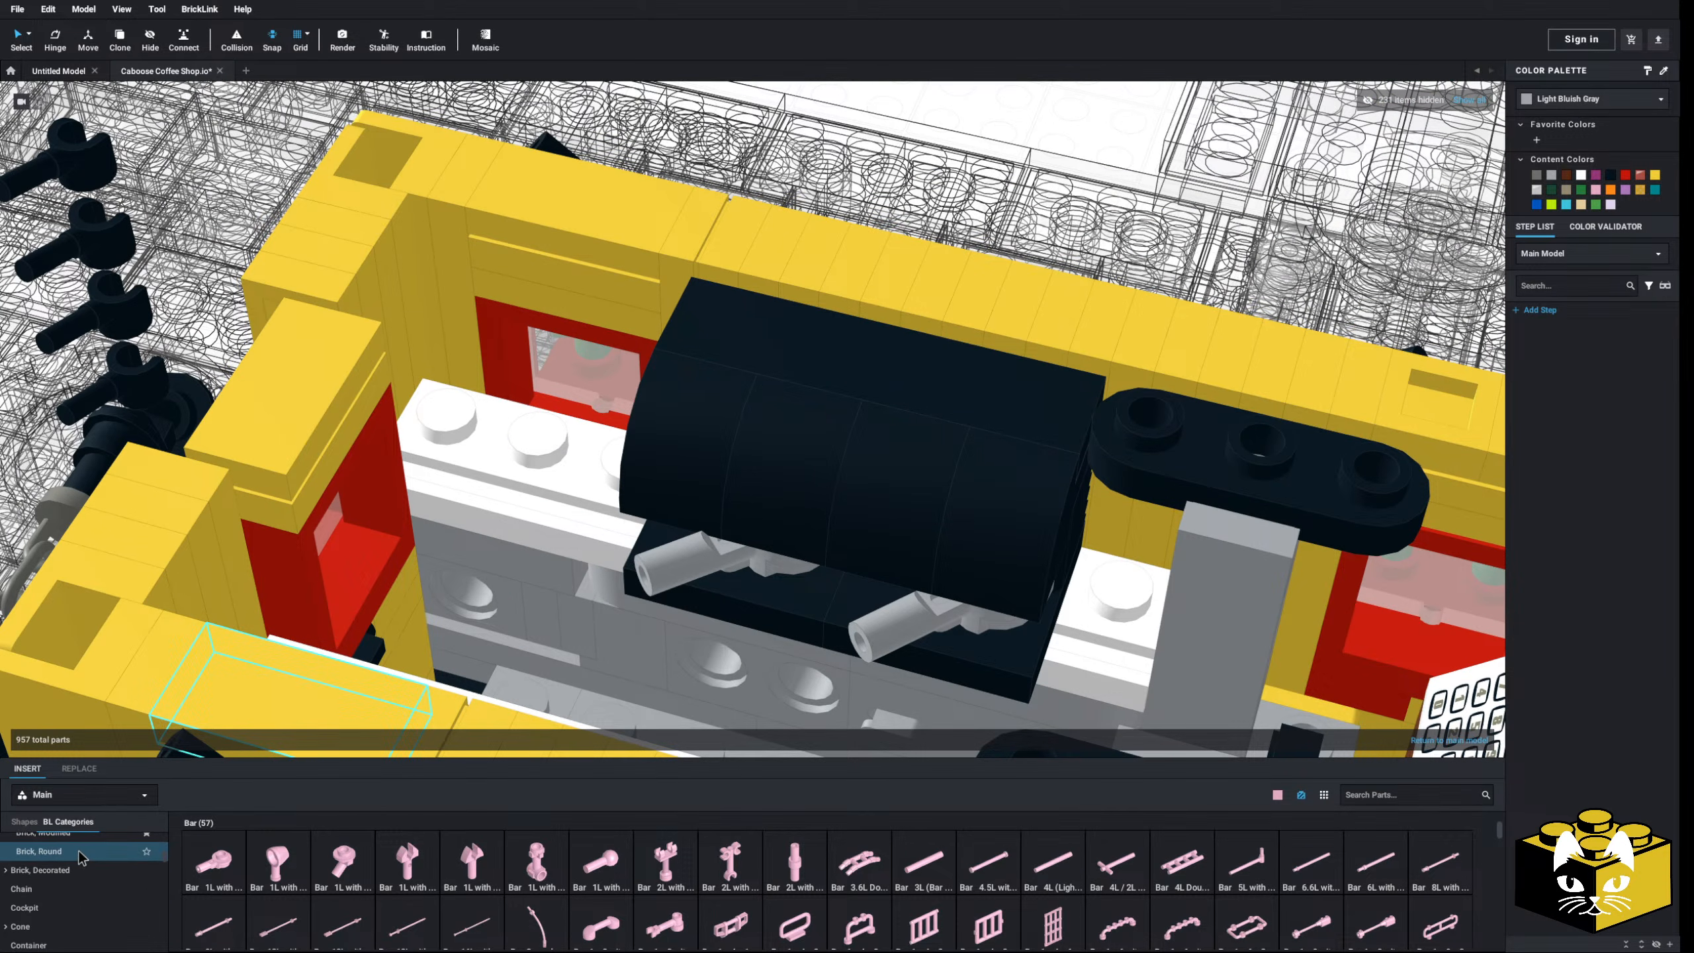
left_click(80, 852)
left_click(214, 863)
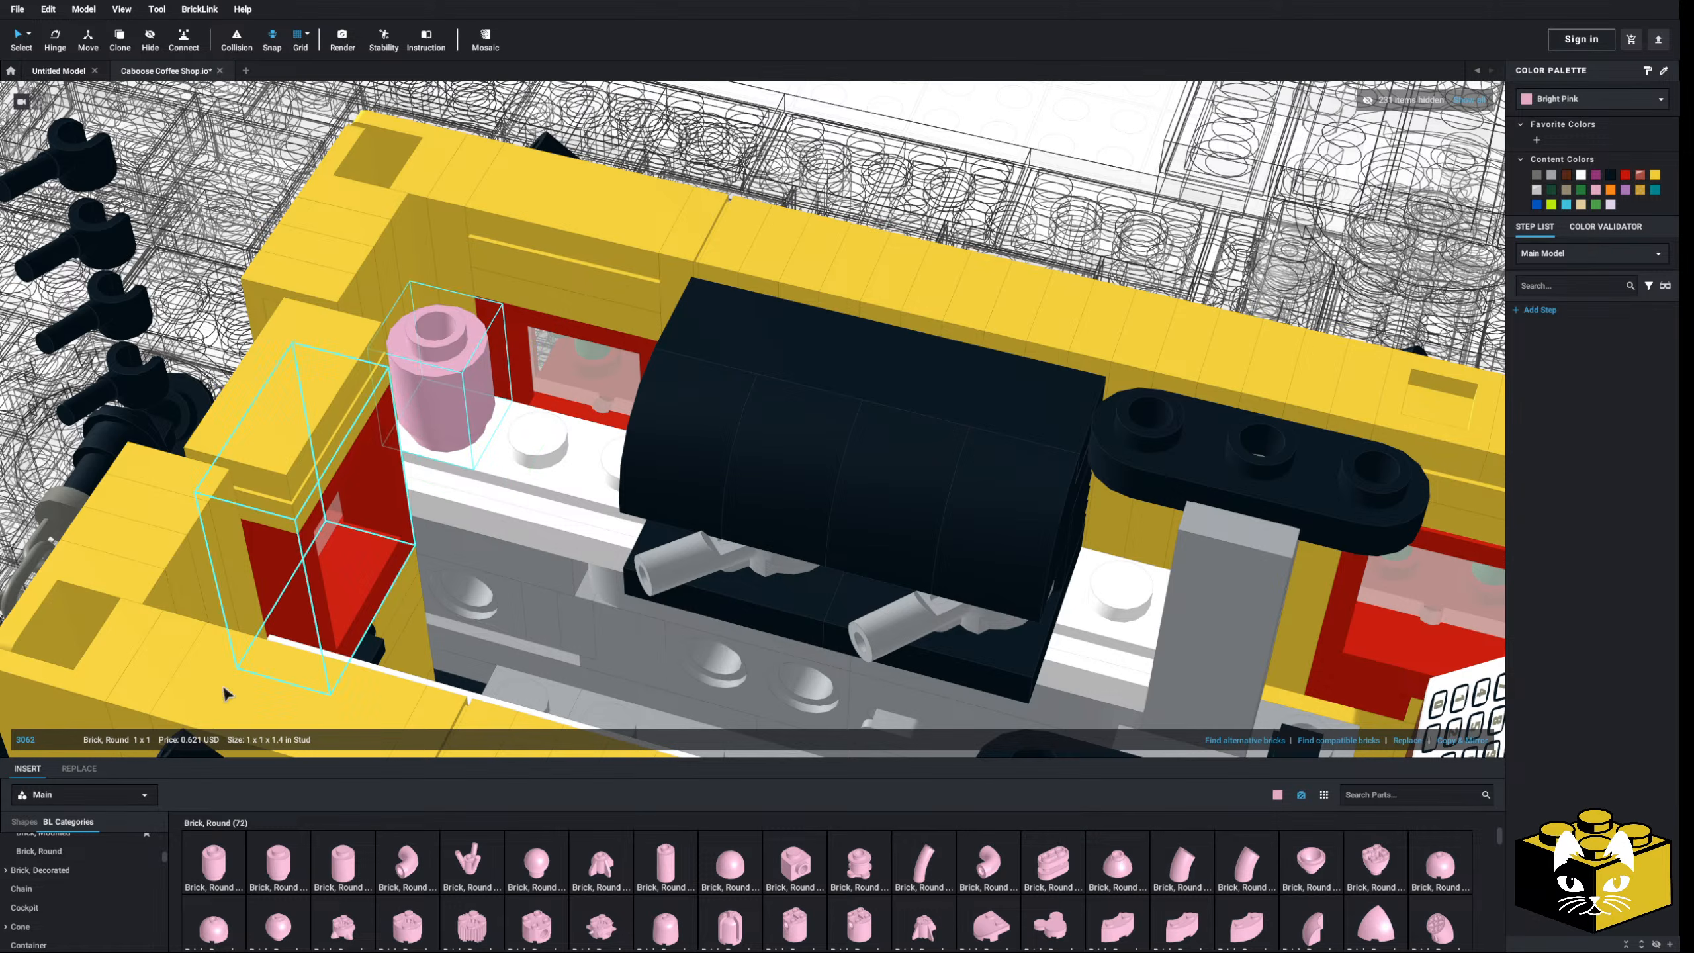
scroll(94, 887, "up", 8)
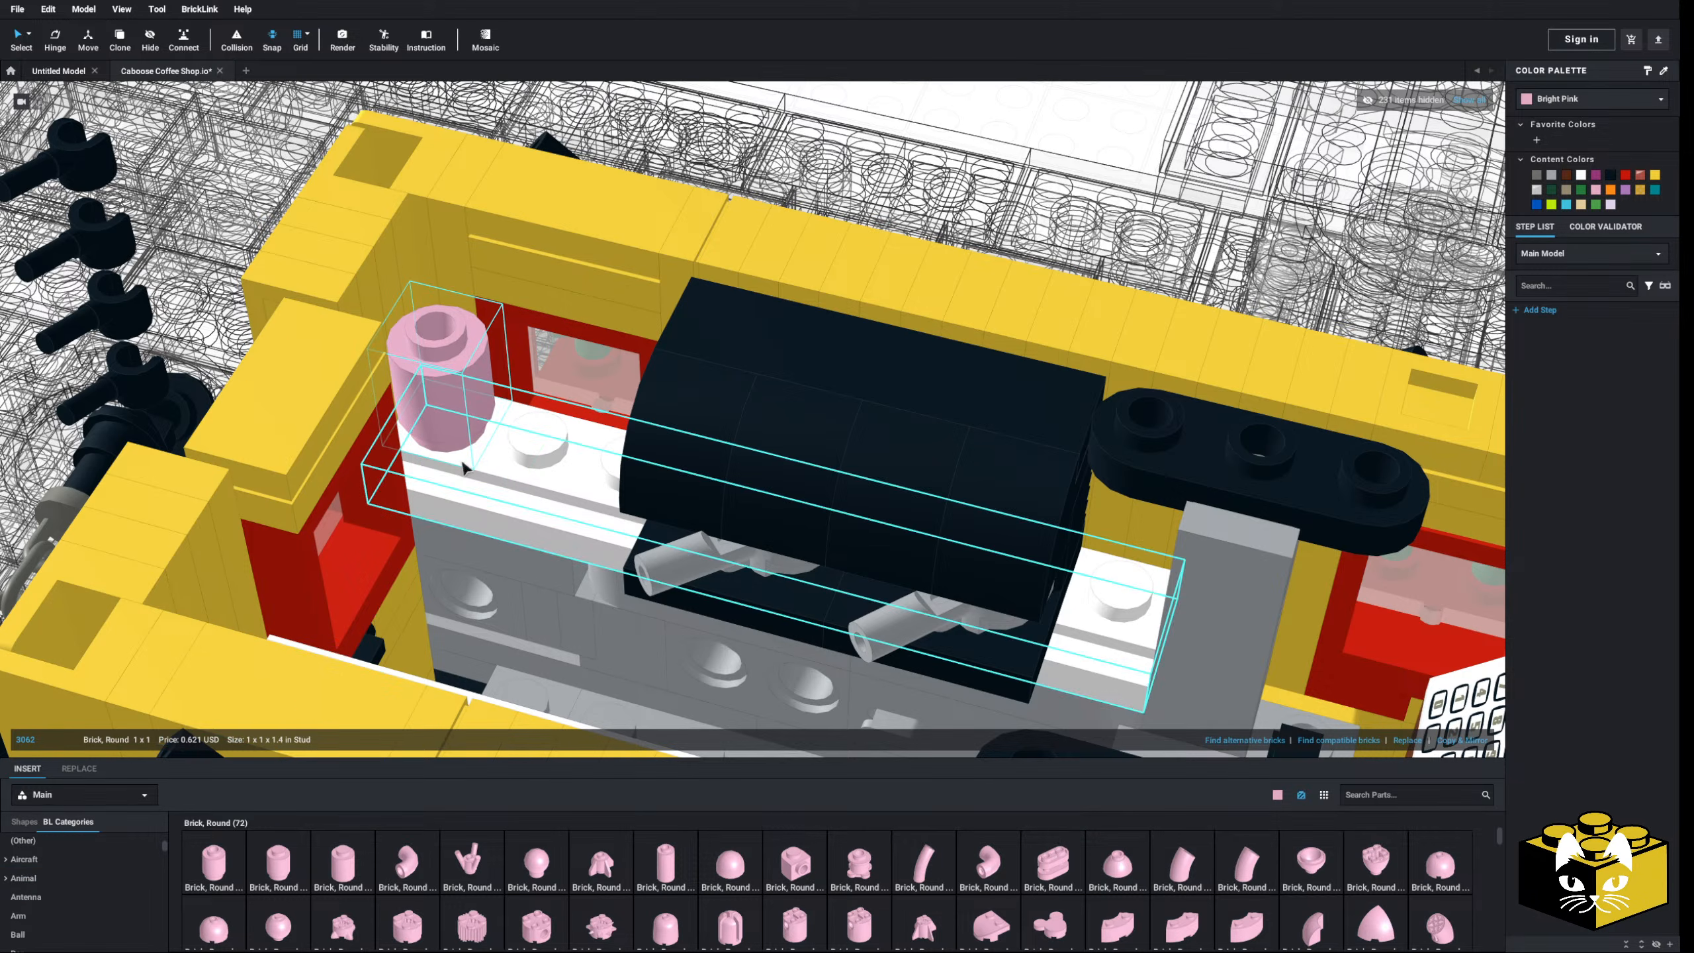
key("Escape")
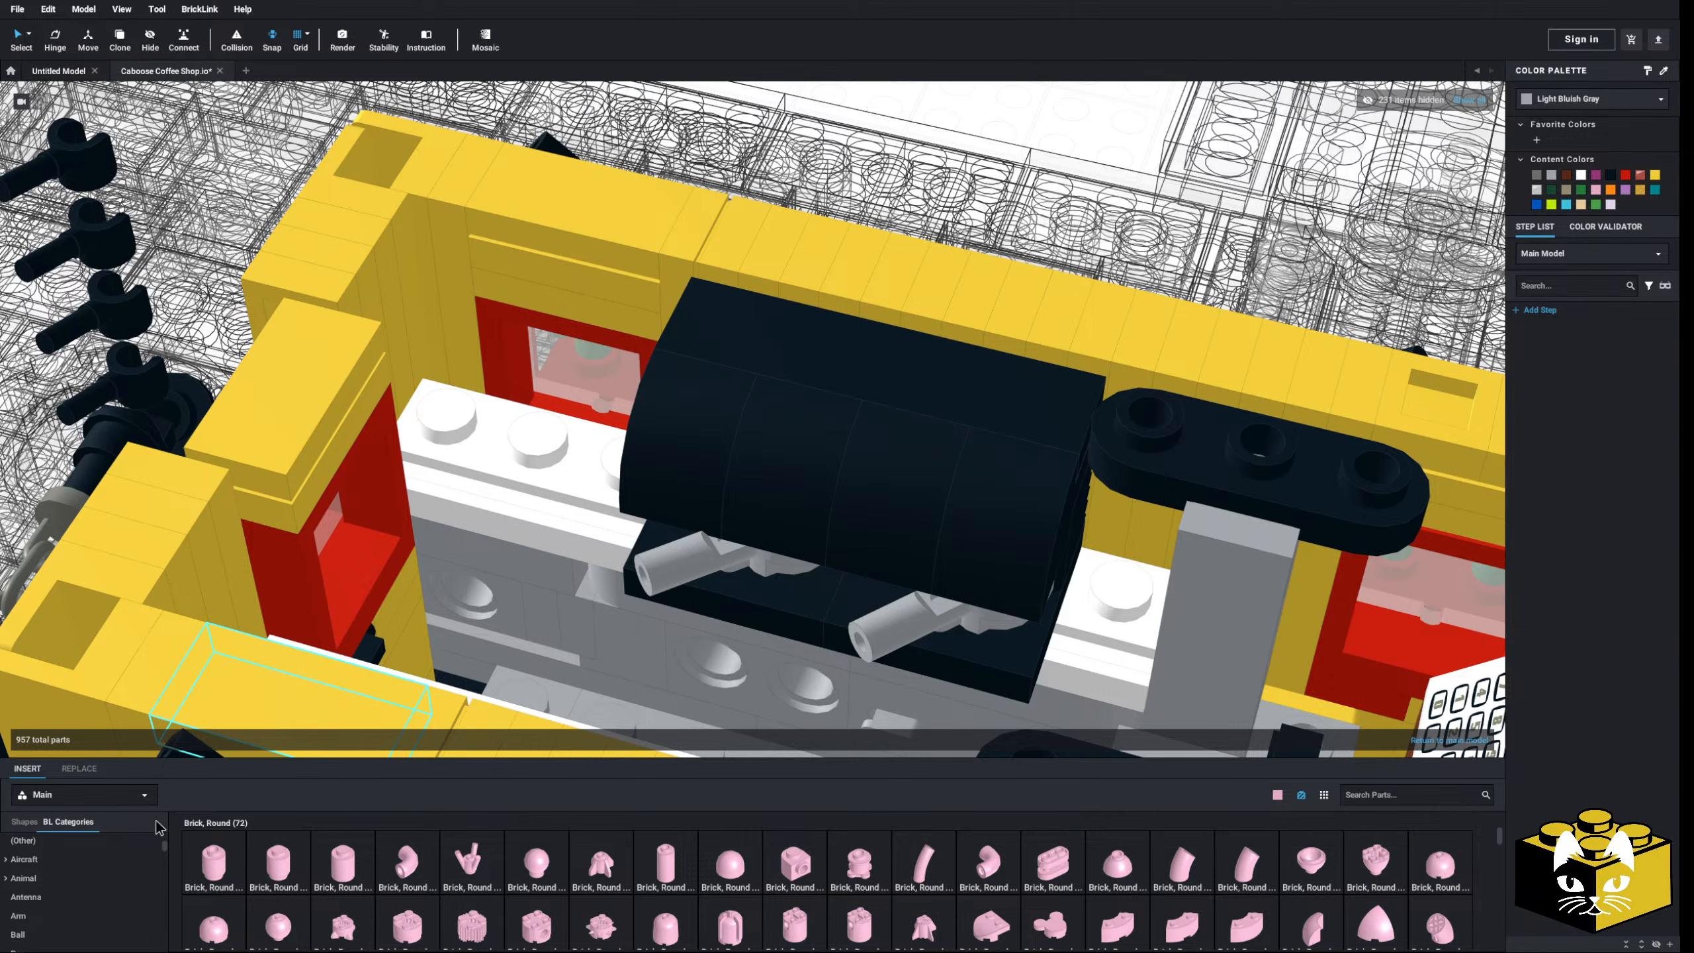
left_click(824, 863)
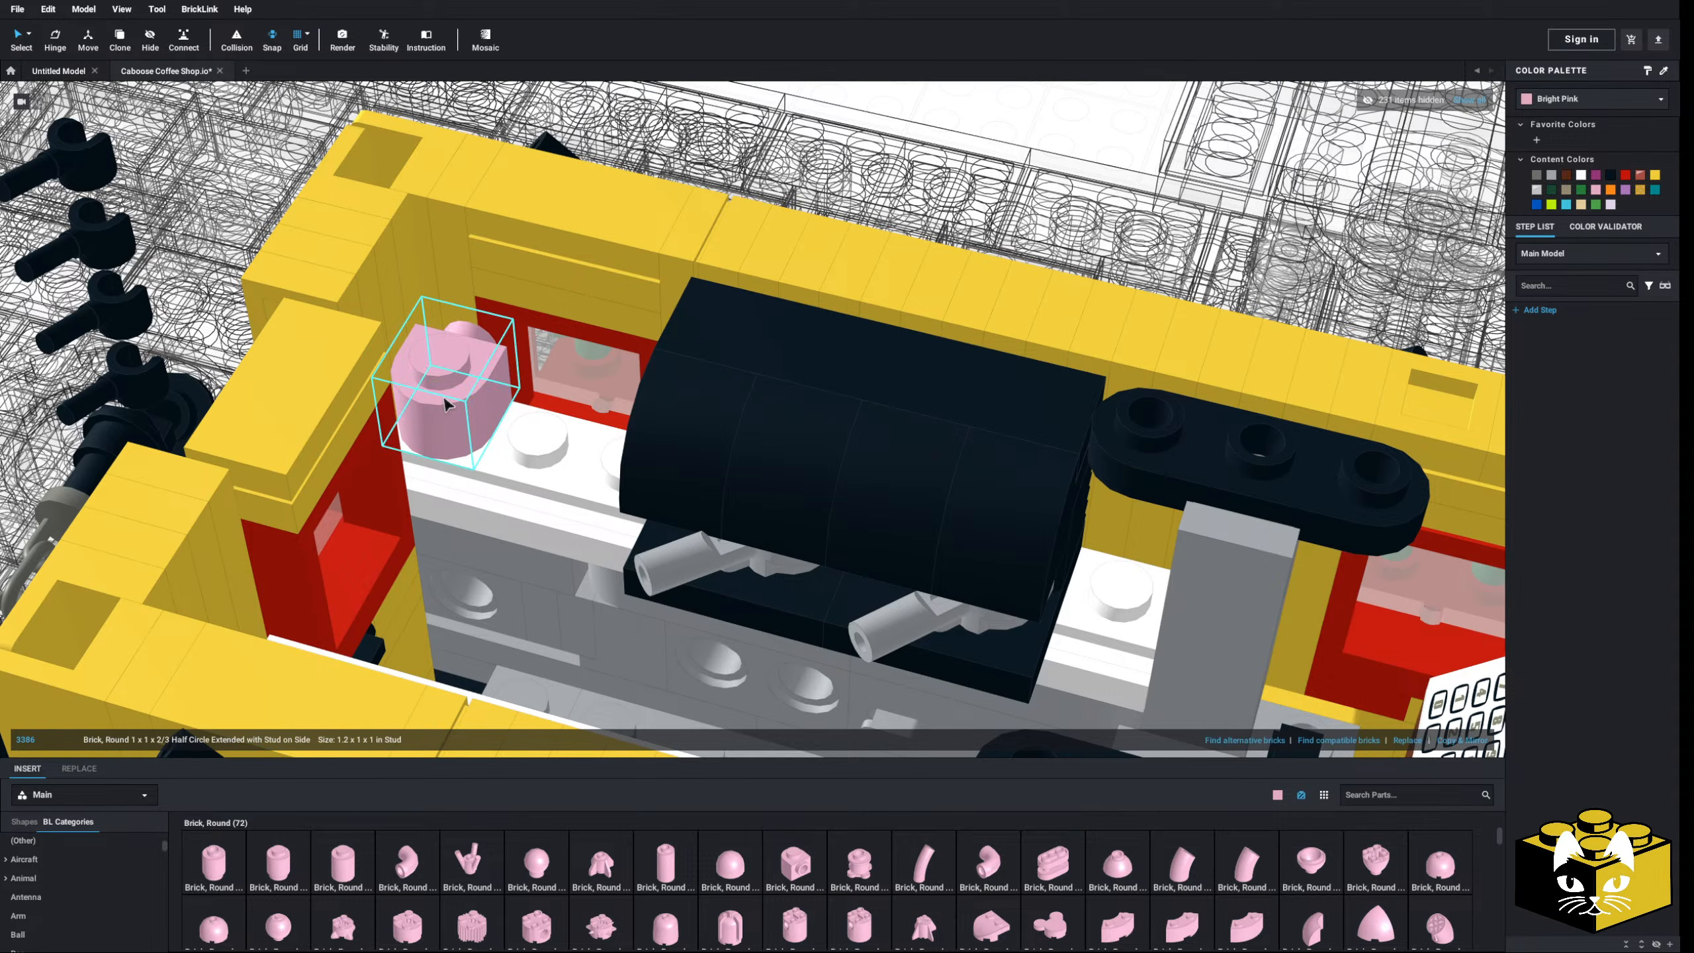
mouse_move(444, 399)
right_mouse_down()
mouse_move(438, 381)
mouse_move(447, 398)
right_mouse_up()
left_click(800, 862)
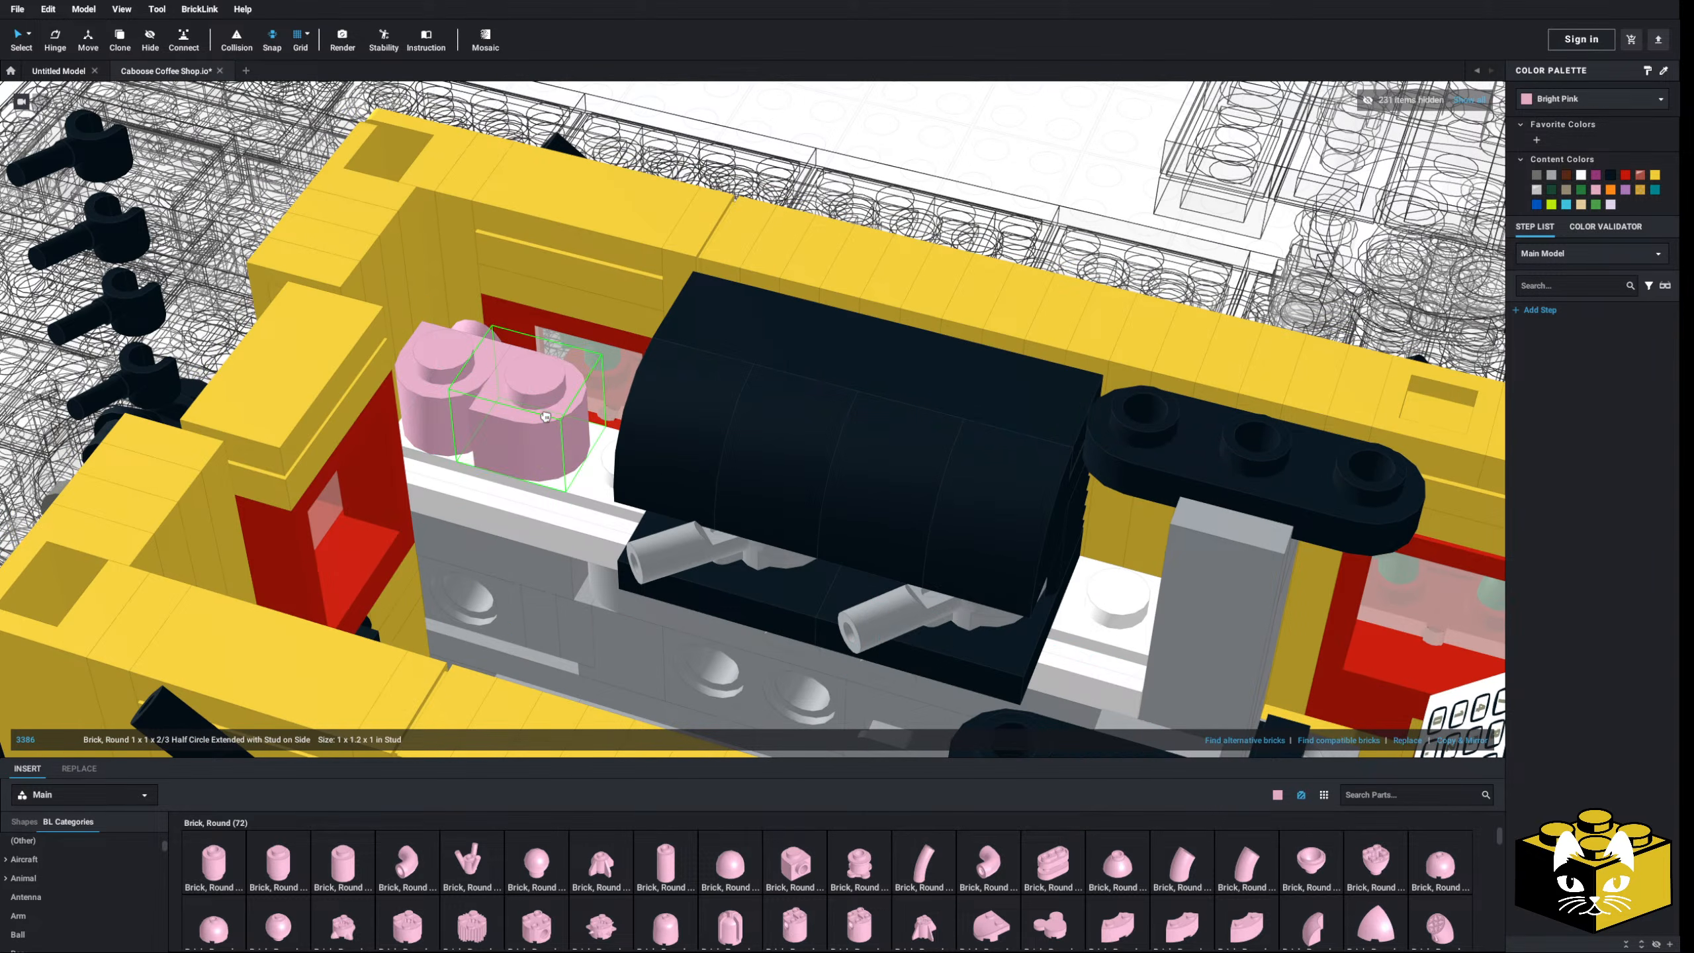
key("Right")
left_click(773, 857)
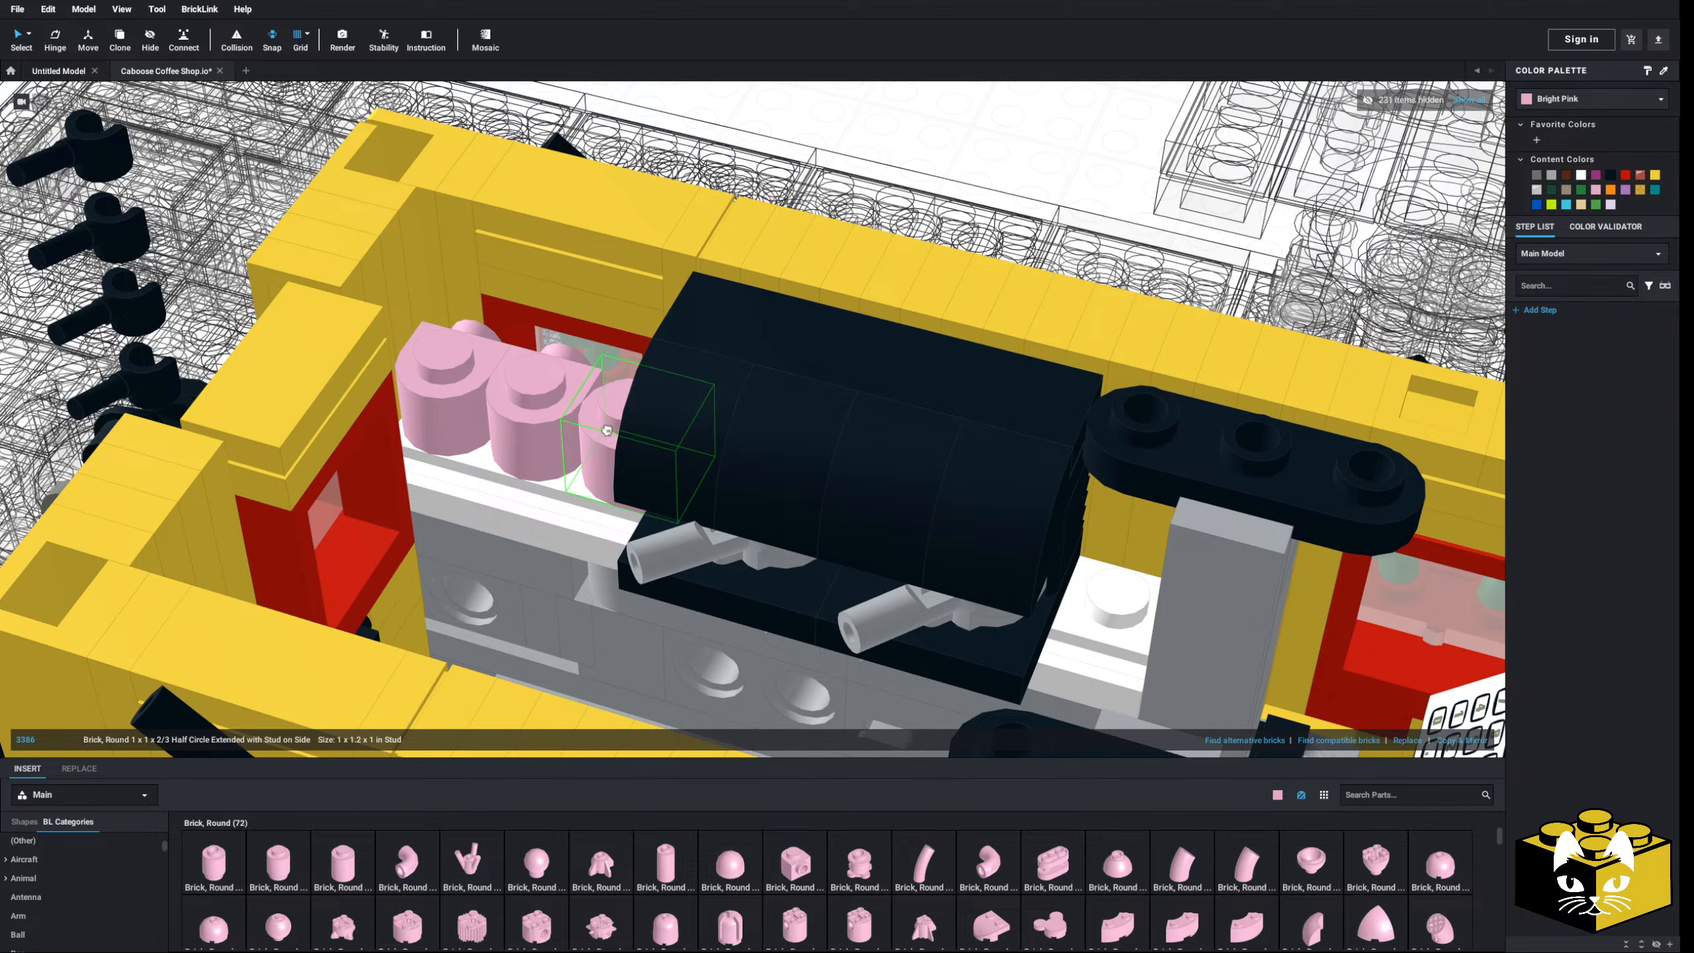
key("Right")
left_click(610, 435)
right_click_drag(612, 455, 428, 432)
- Colour the three round bricks blue, green and tan
left_click(1595, 100)
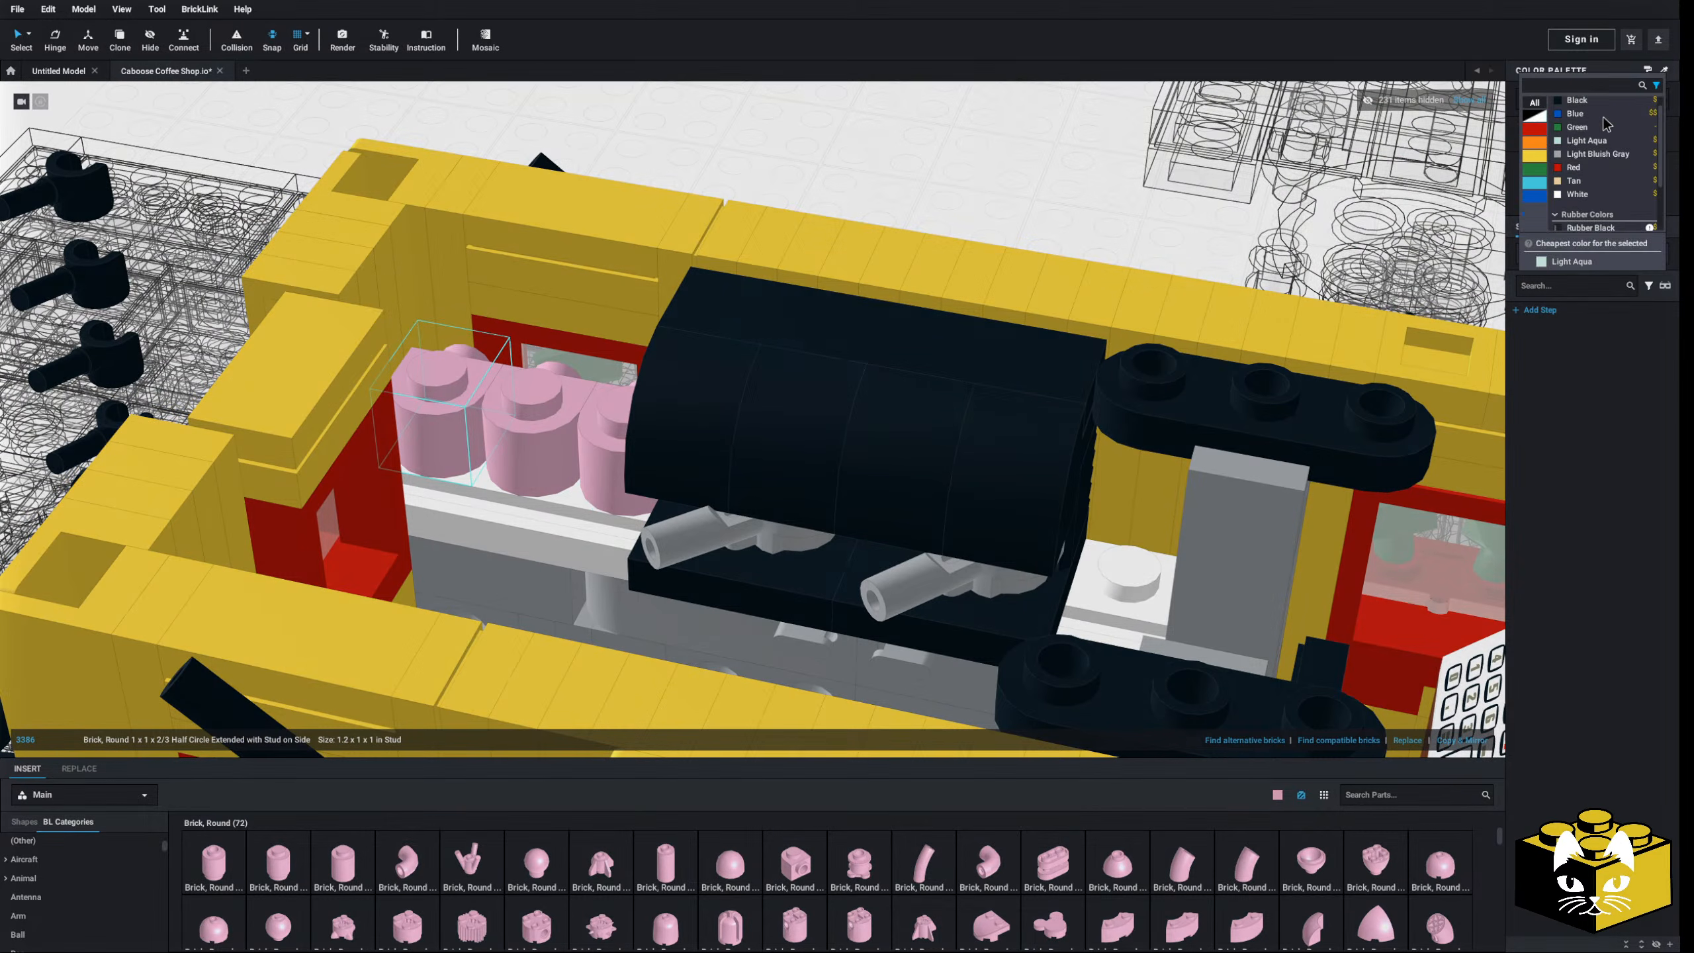
scroll(1607, 144, "down", 3)
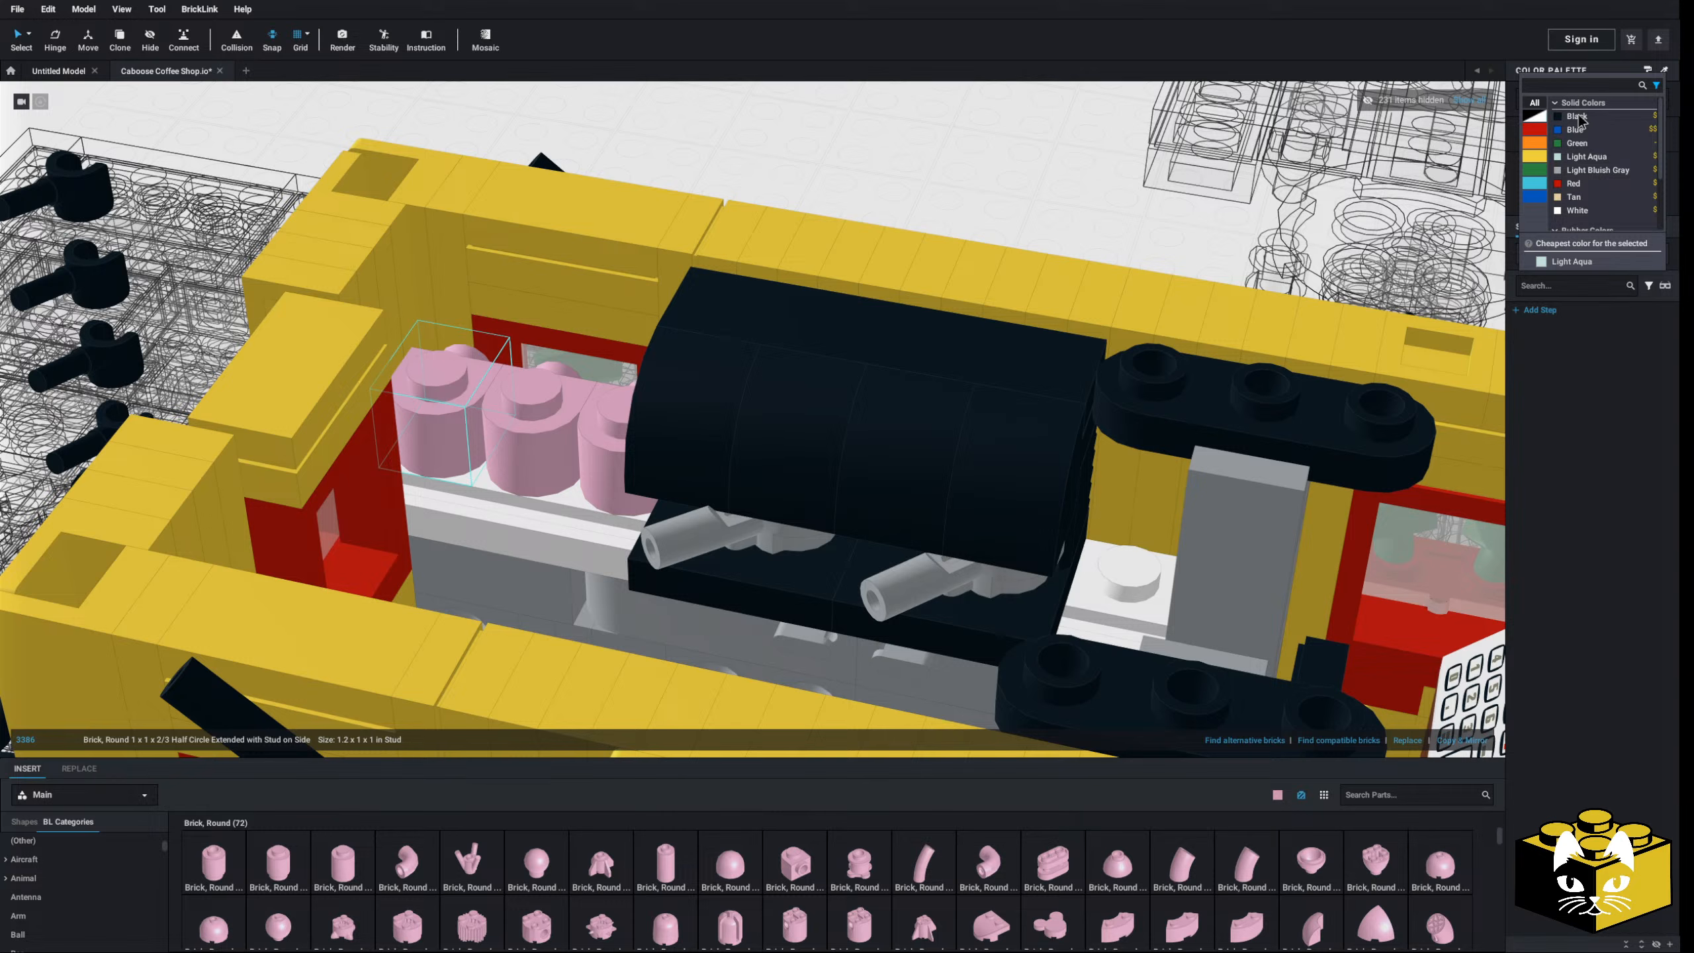
left_click(1576, 130)
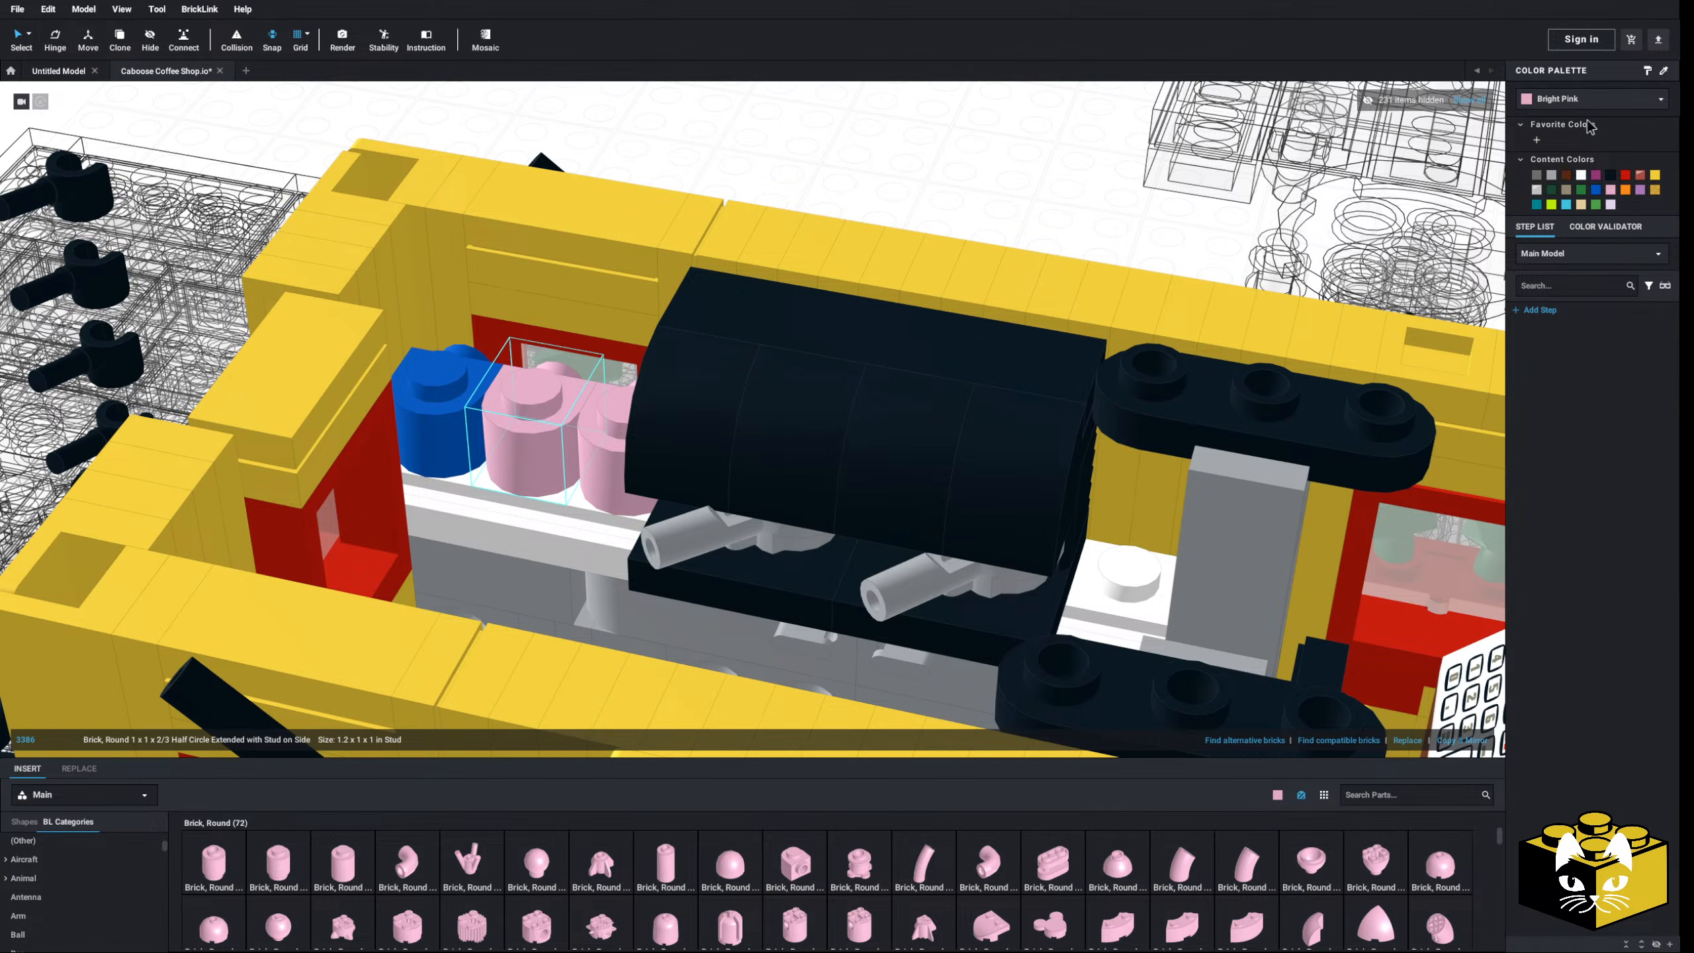
left_click(1594, 100)
left_click(1584, 151)
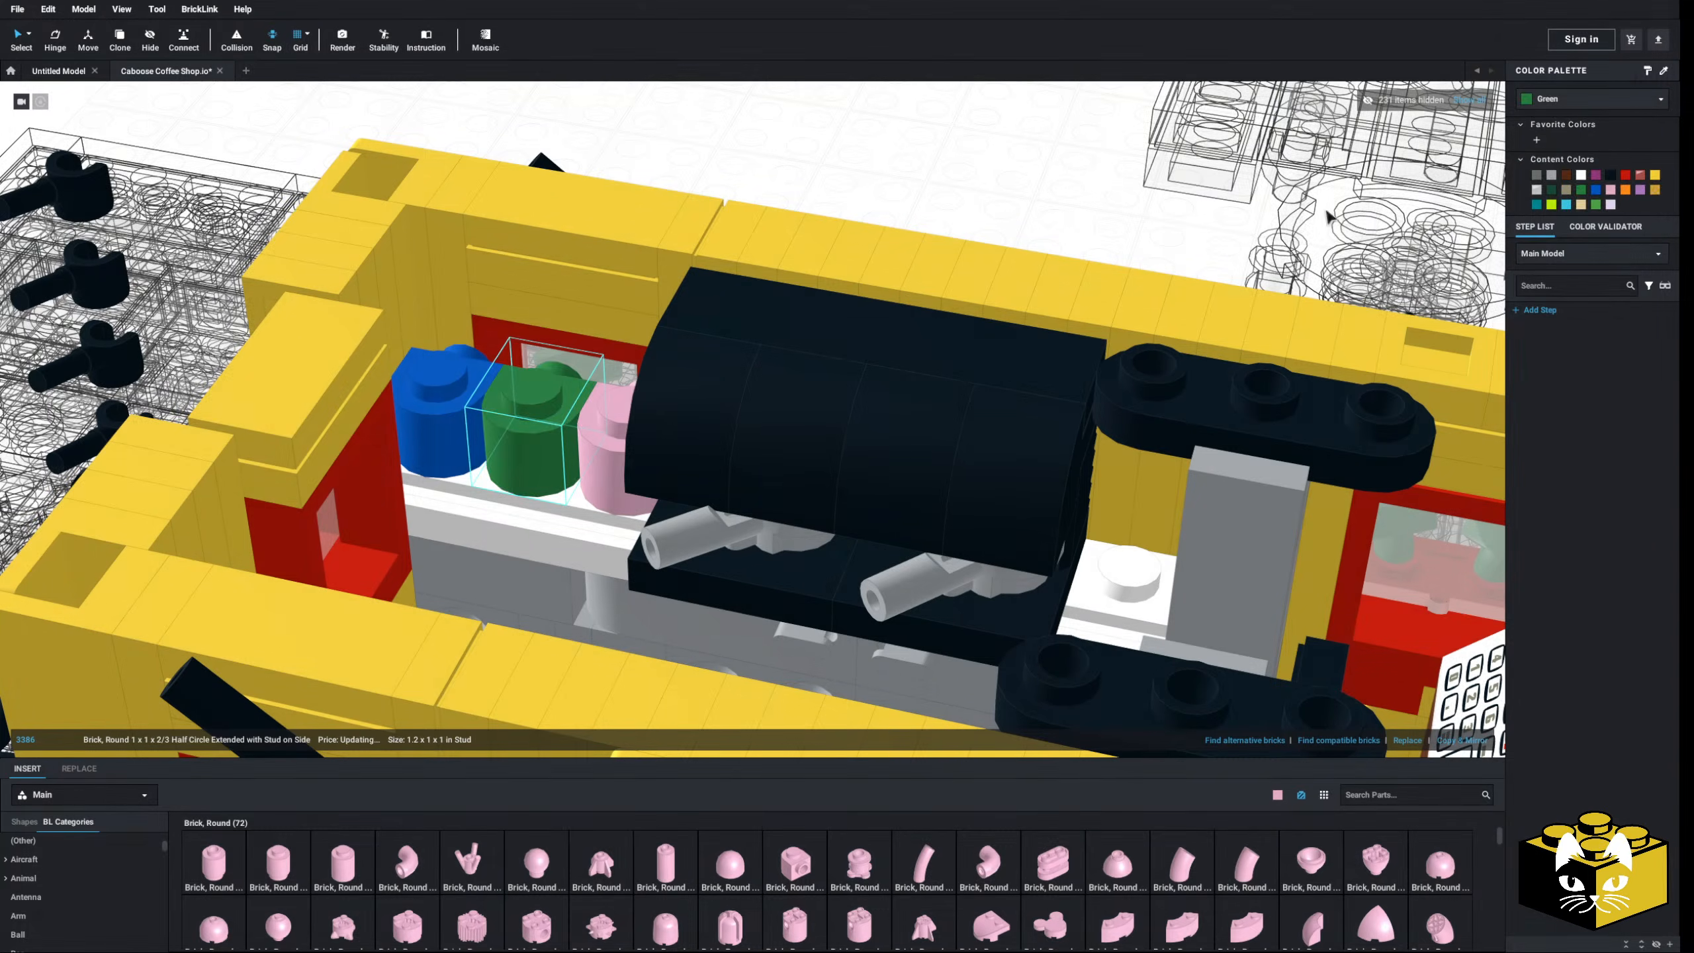
left_click(587, 438)
left_click(1575, 101)
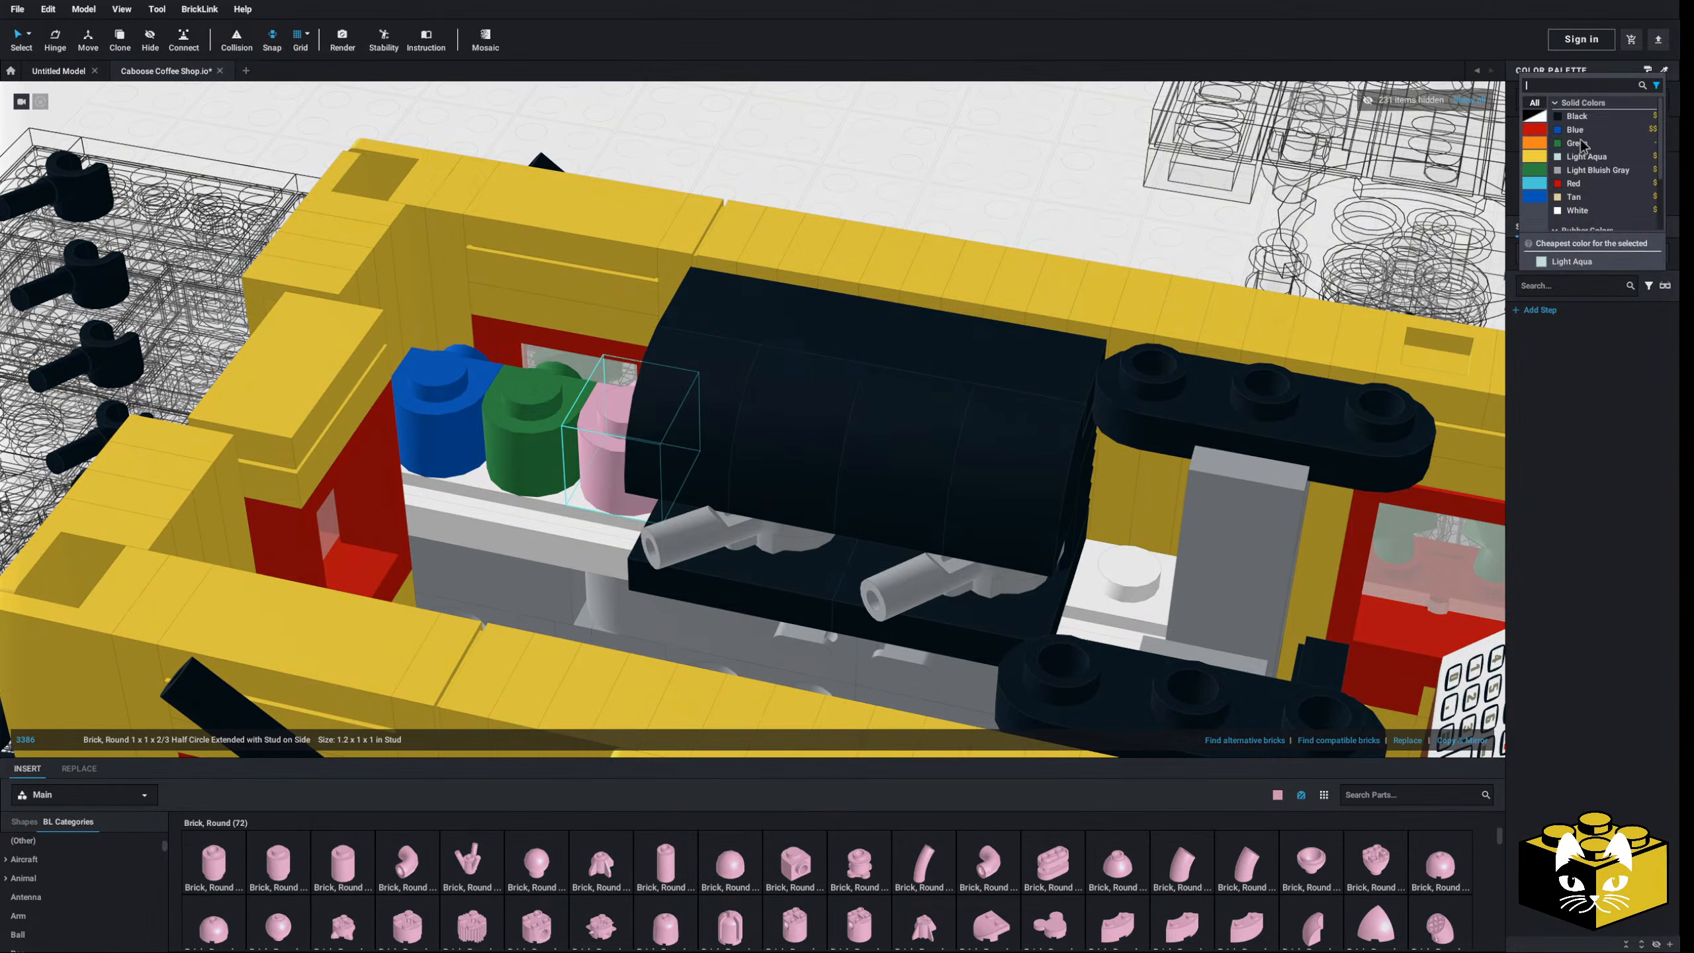
left_click(1573, 197)
key("Escape")
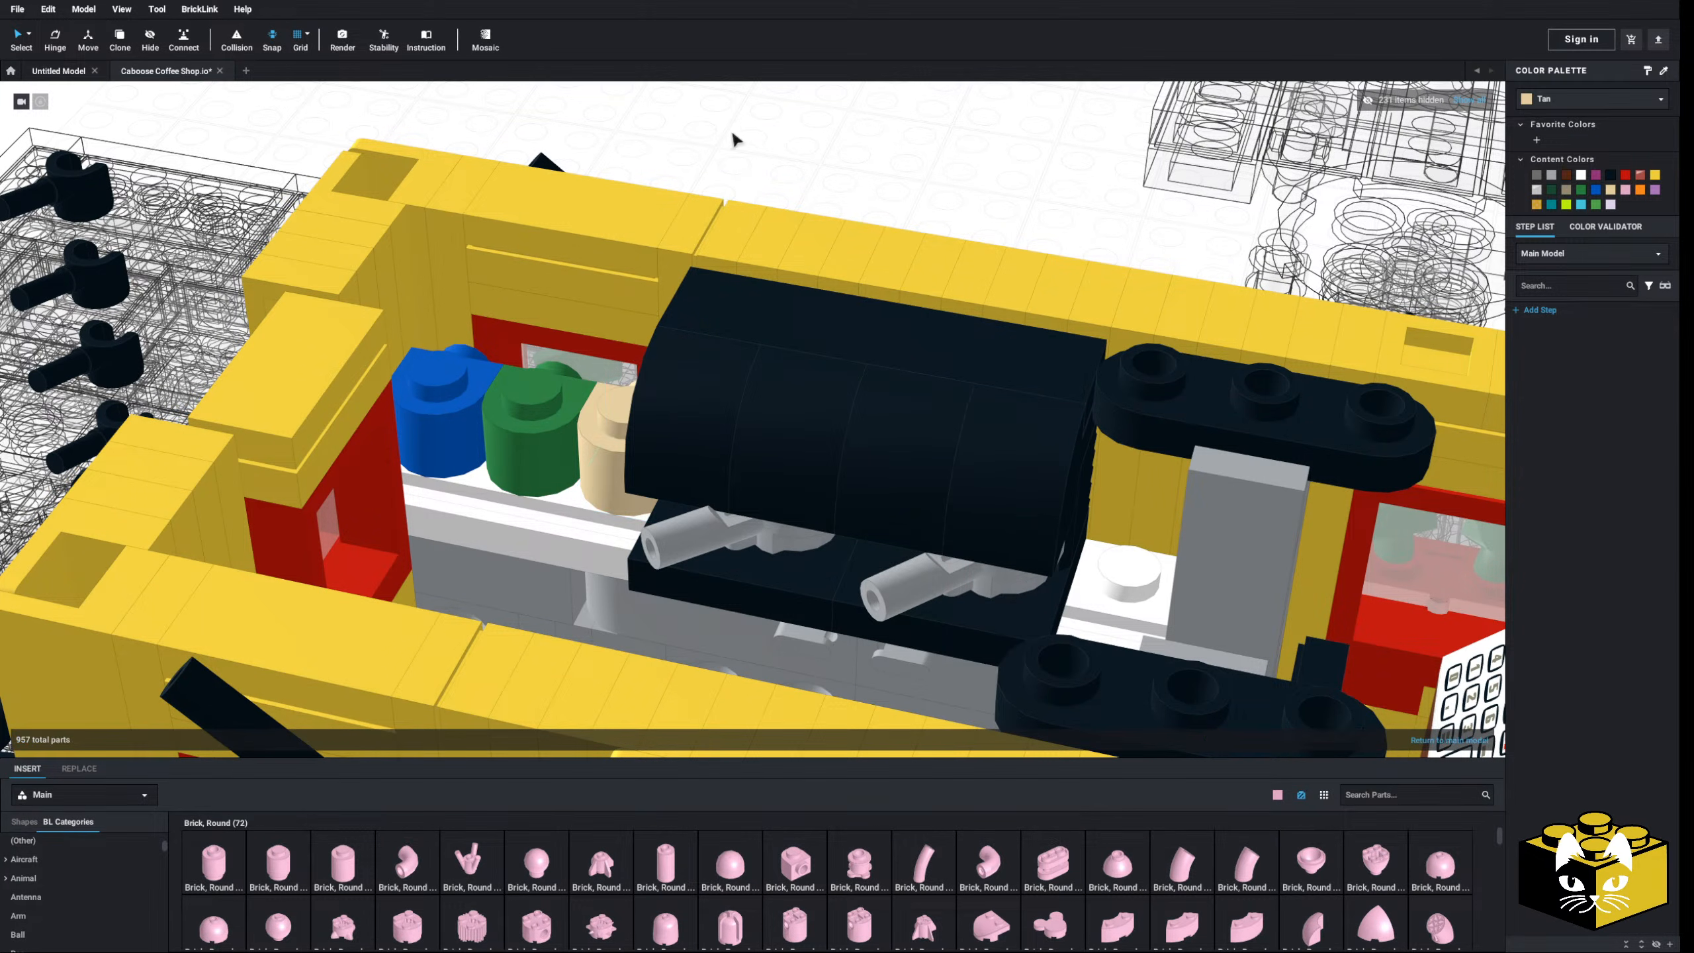
- Change the green brick to light aqua and the blue brick to green
middle_click_drag(404, 512, 501, 523)
left_click(591, 482)
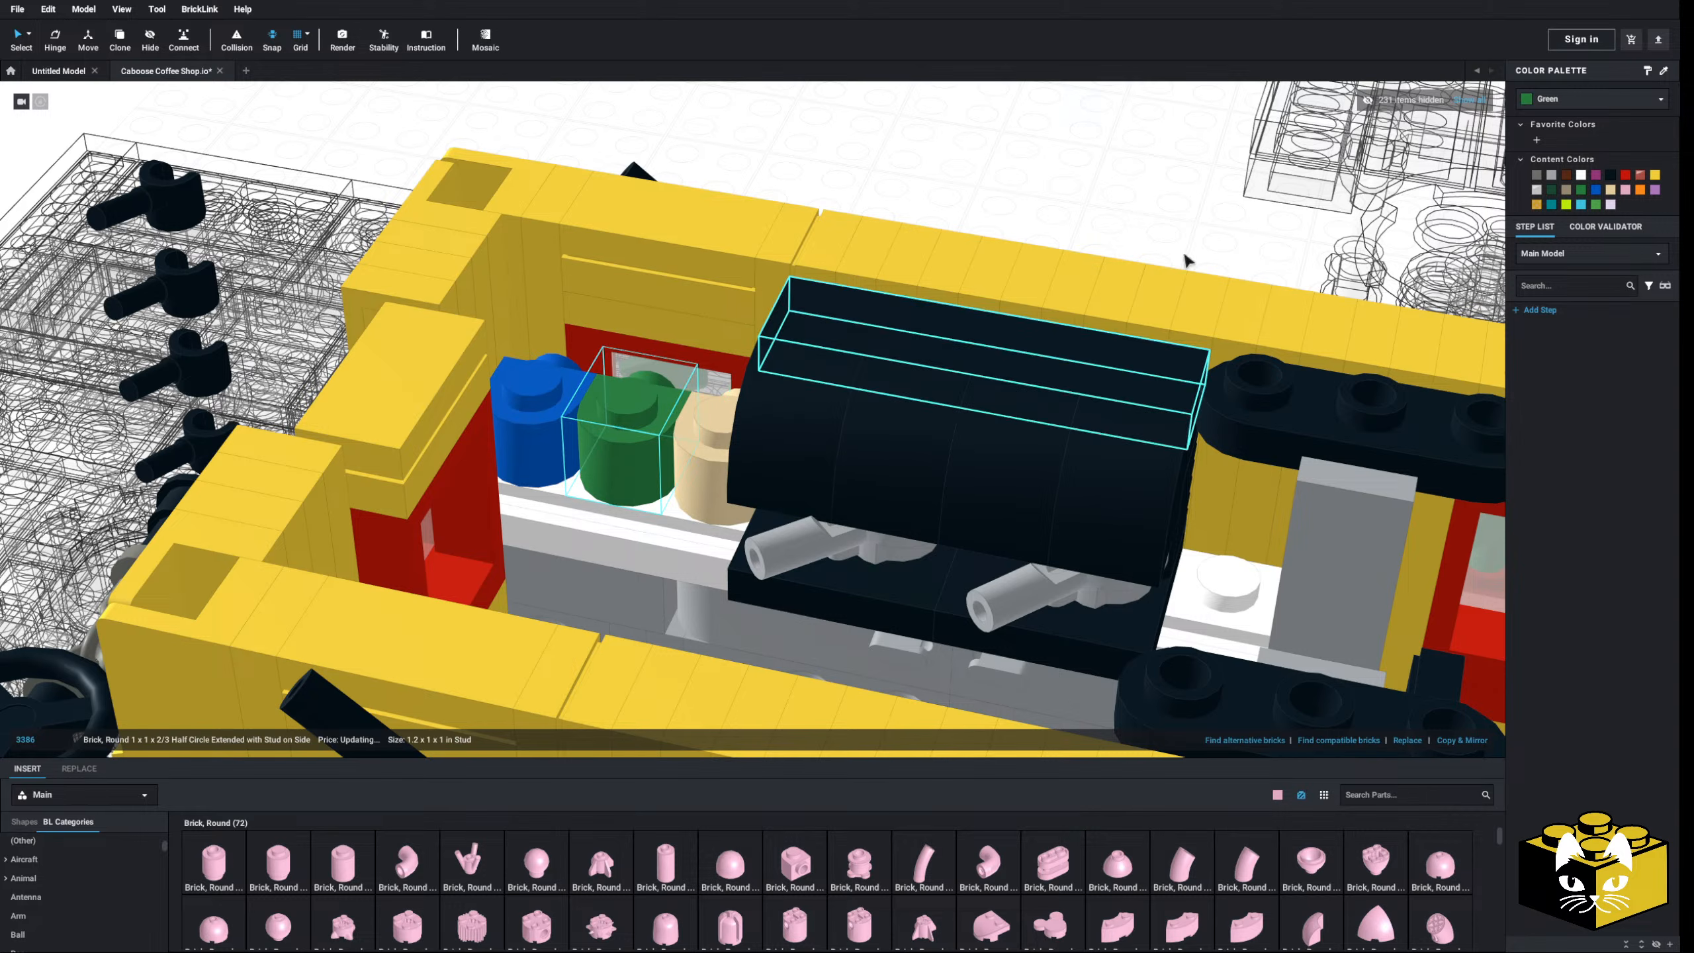
left_click(1567, 101)
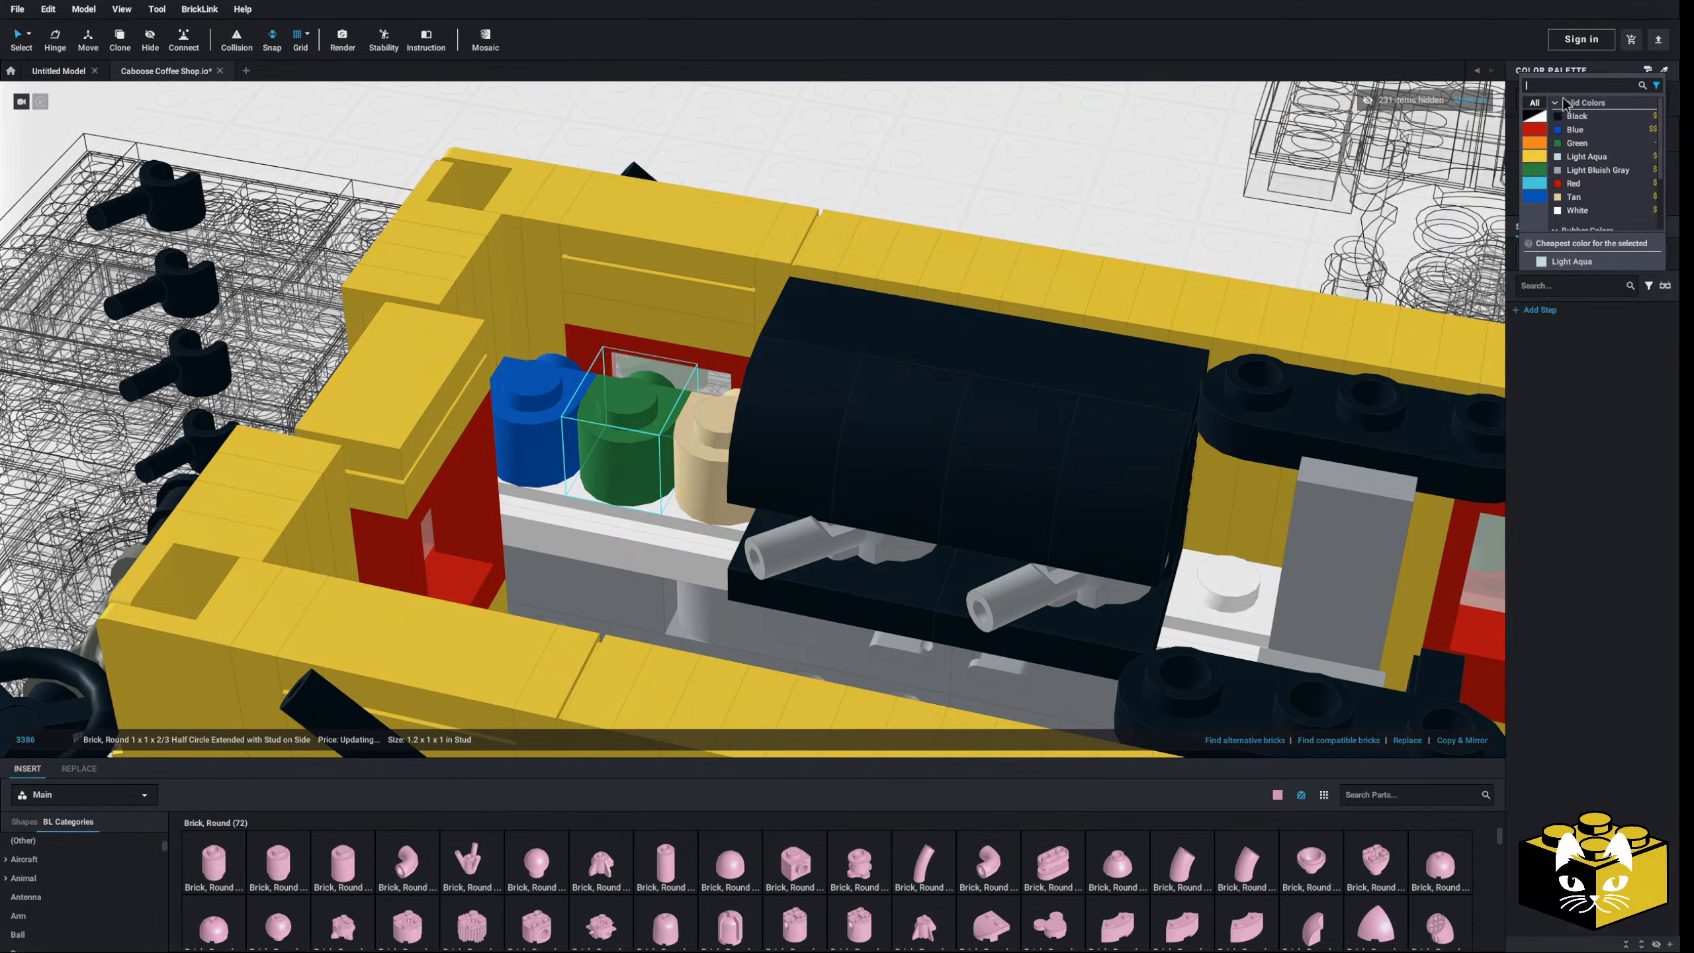
left_click(1586, 157)
left_click(562, 451)
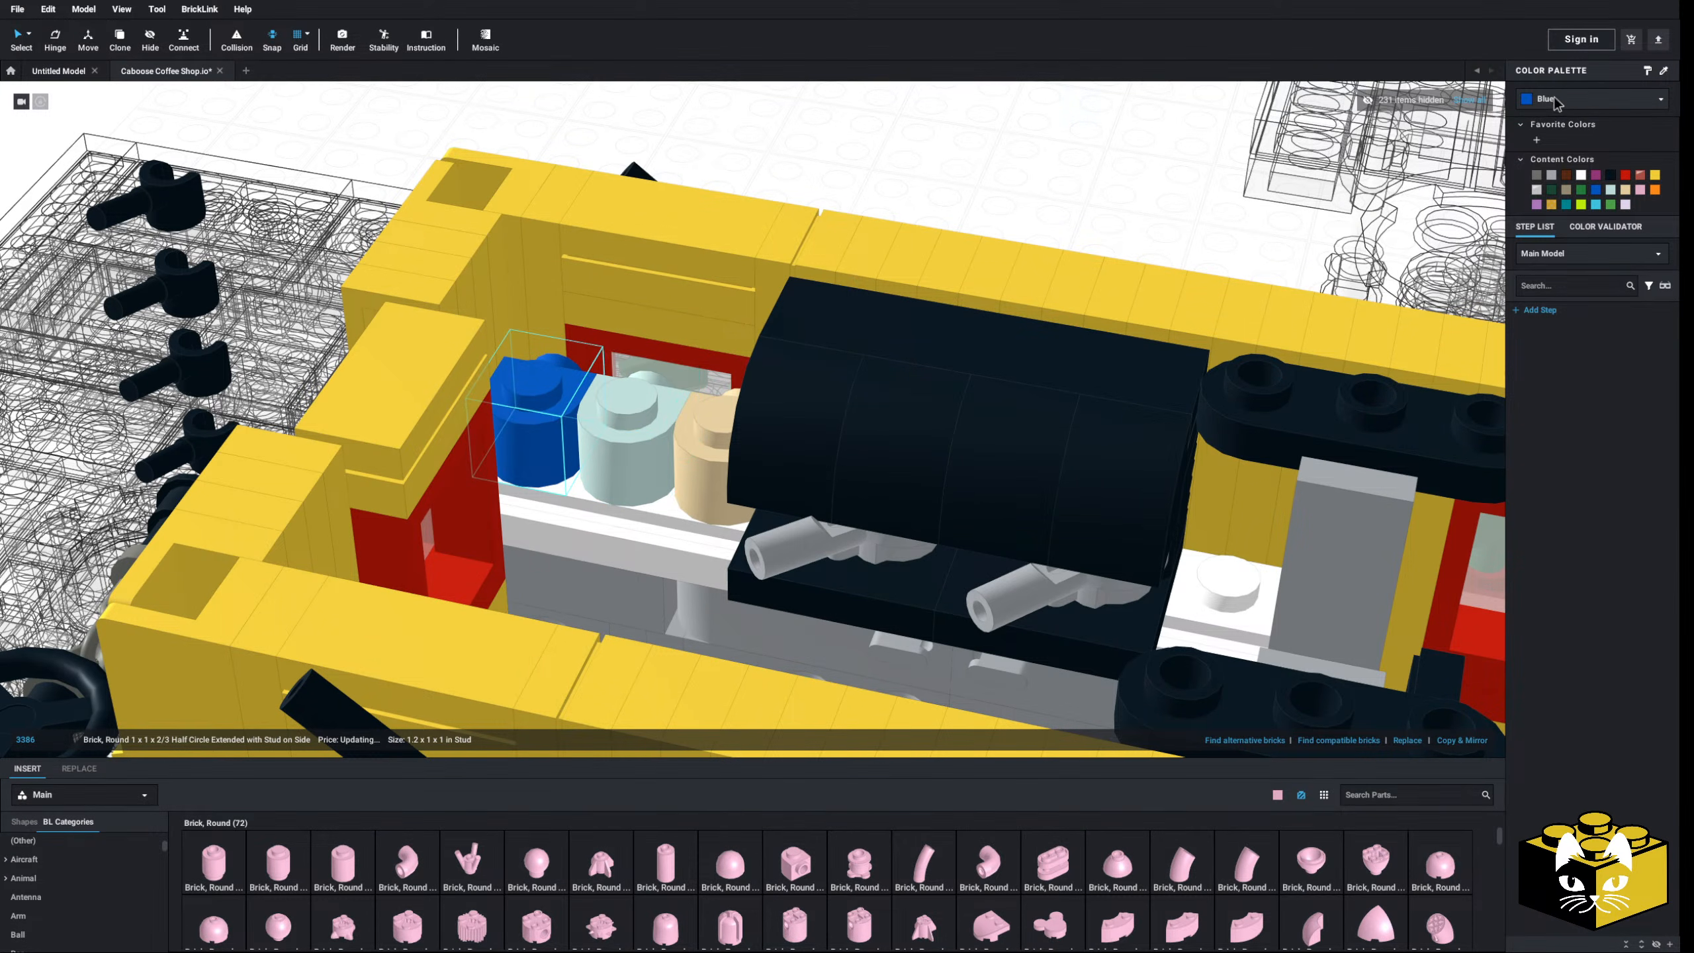
left_click(1556, 100)
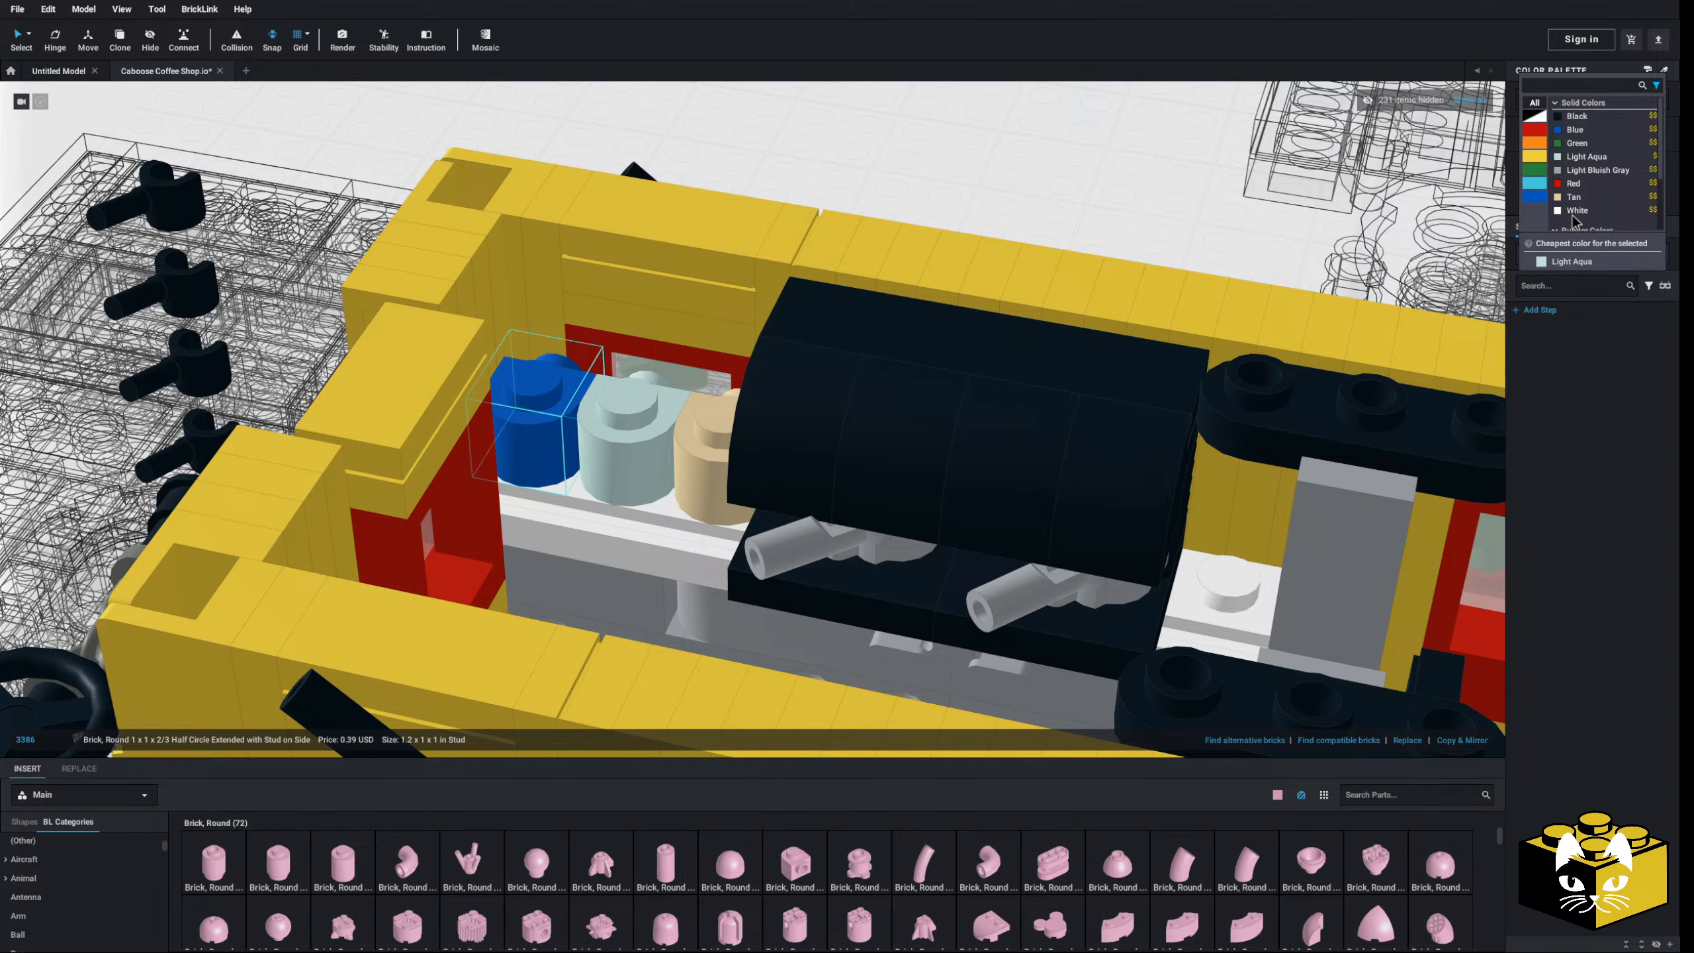
left_click(1578, 144)
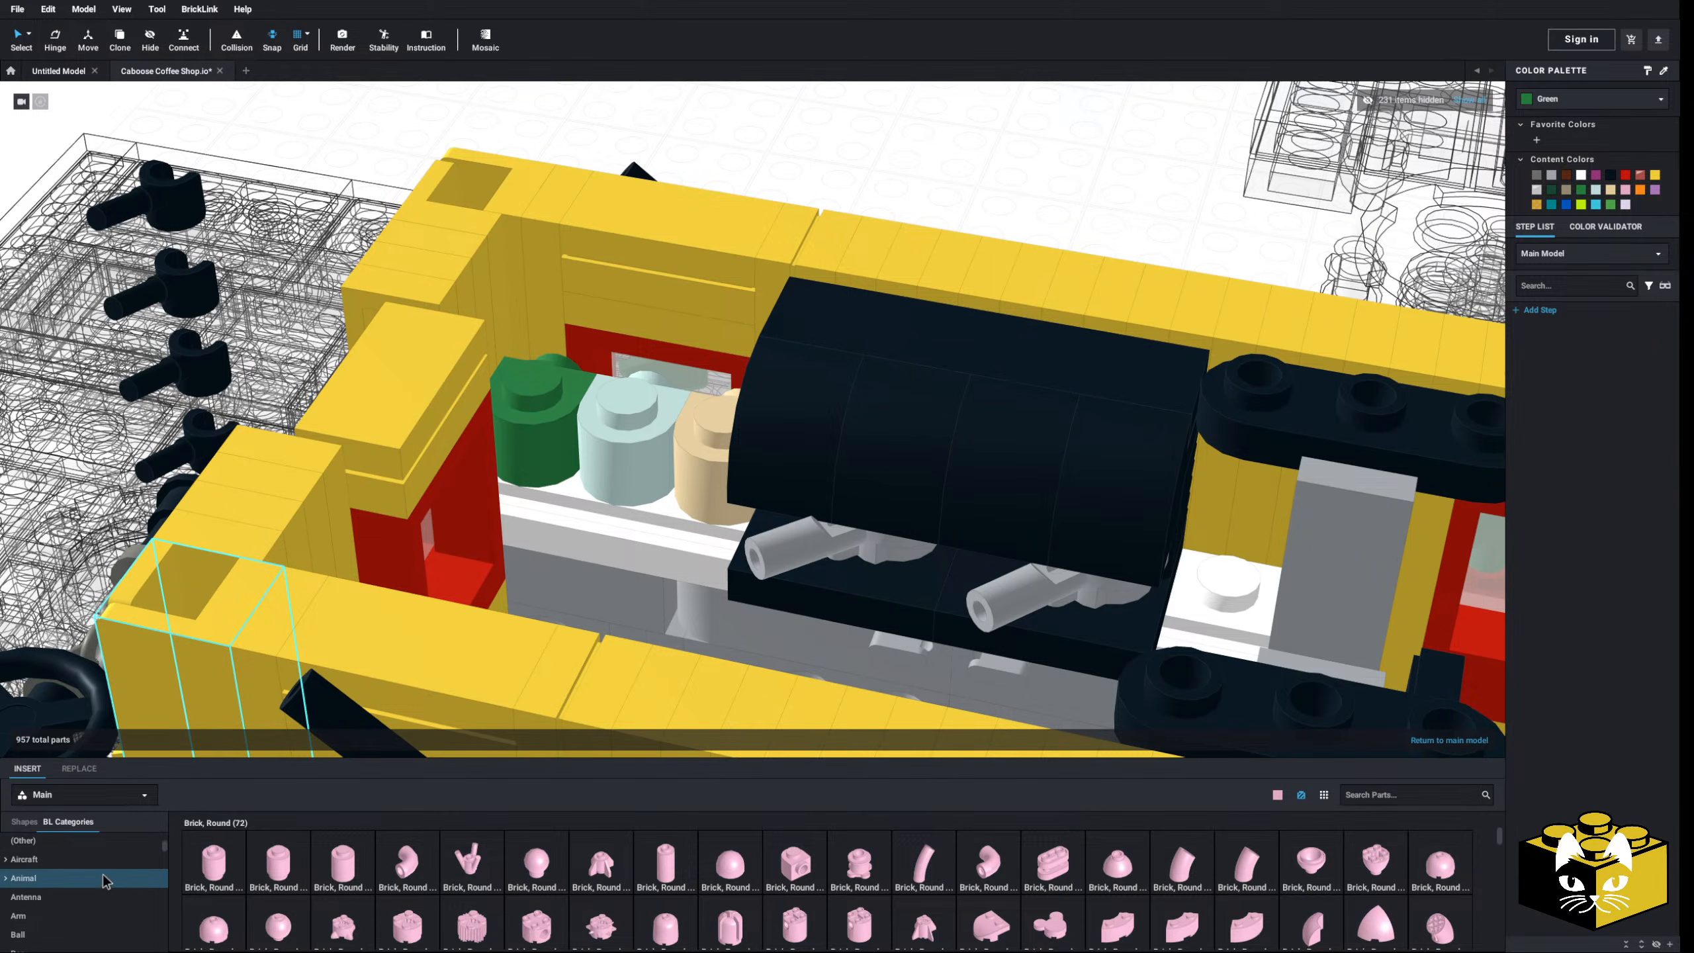
- Place a 1x1 tap on top of each of the green, light aqua and tan bricks
scroll(100, 877, "down", 15)
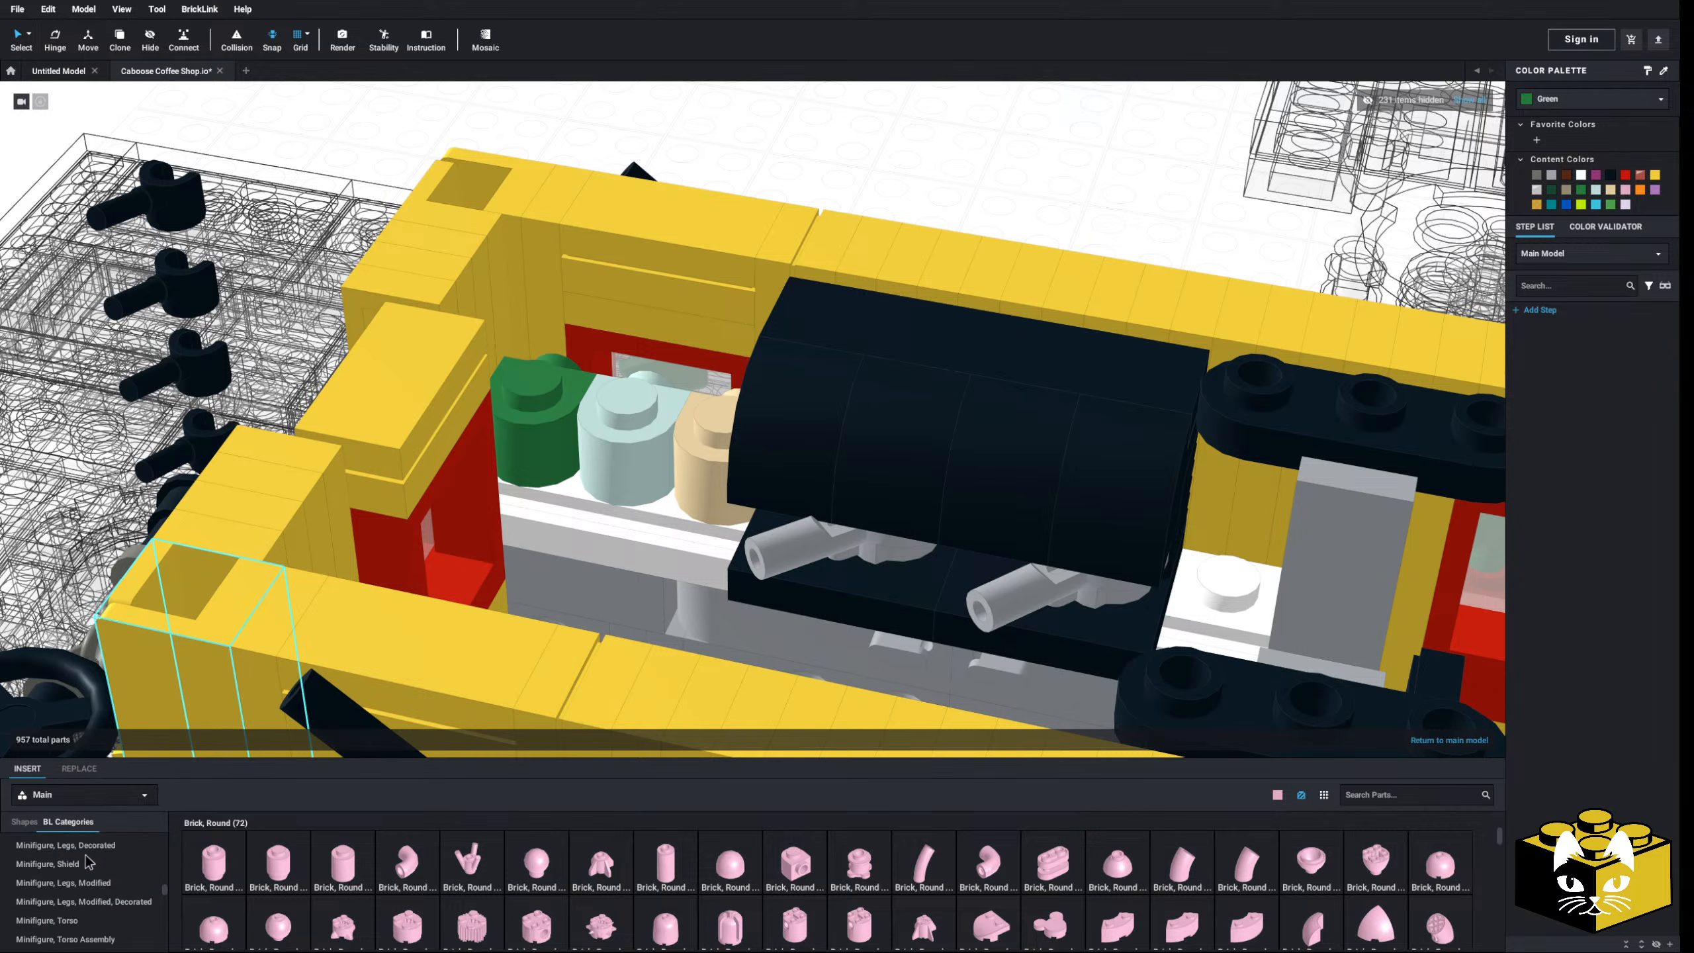
scroll(89, 863, "down", 5)
scroll(79, 848, "down", 2)
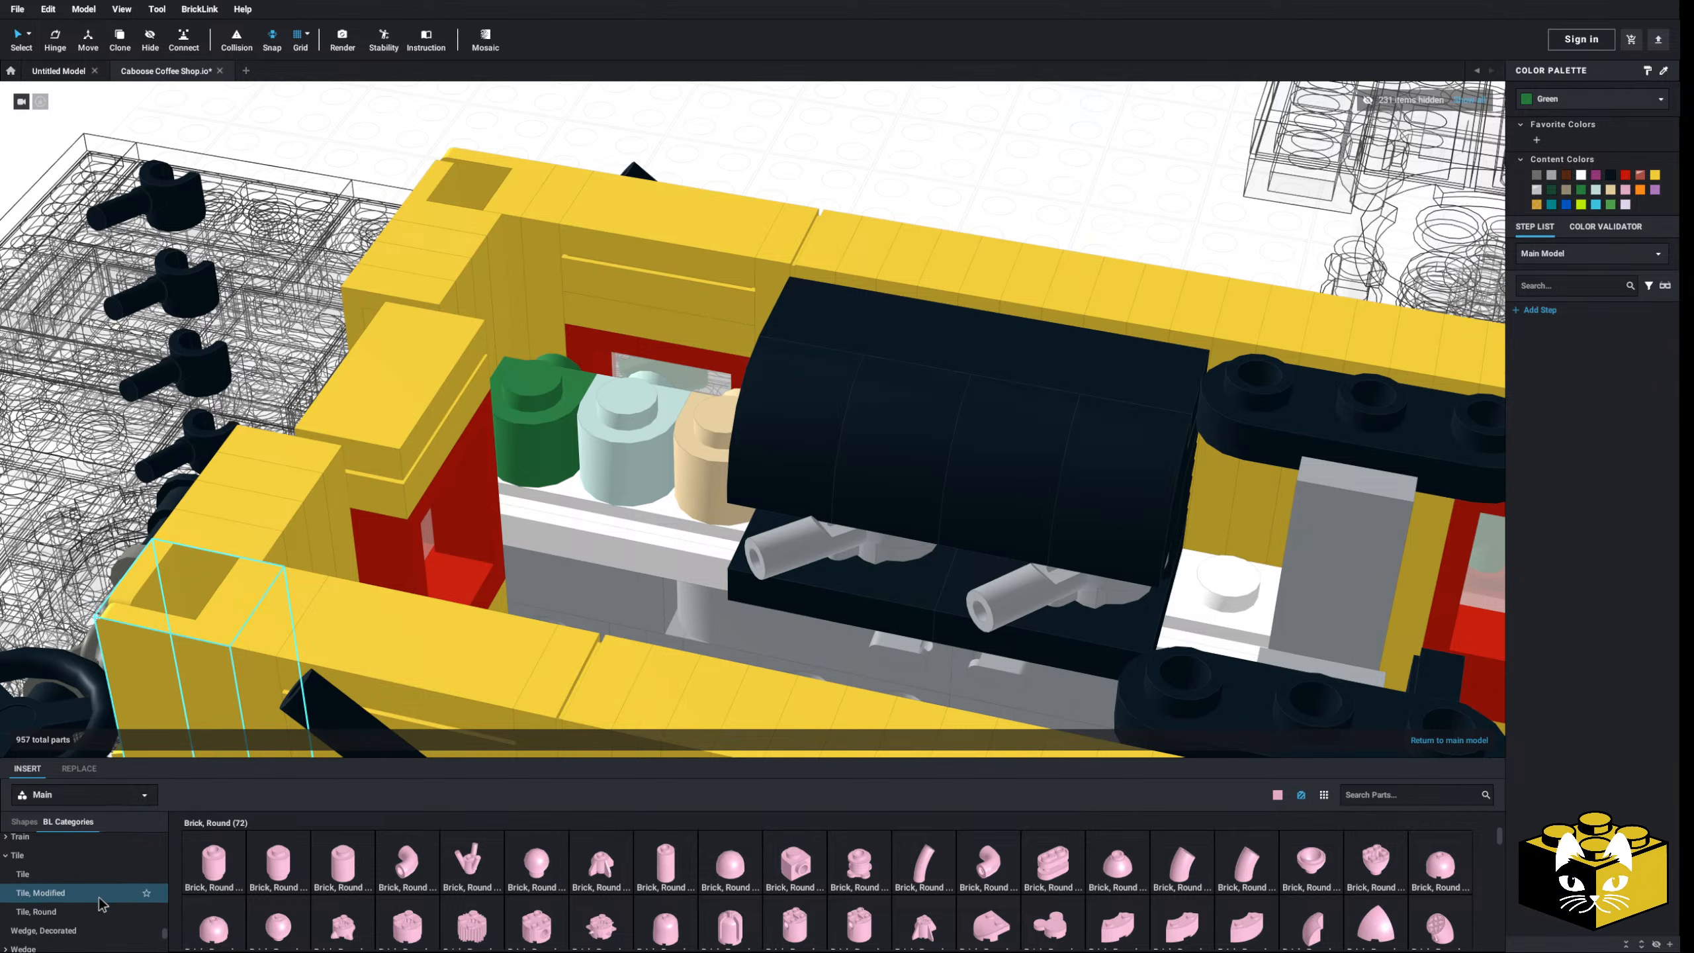
scroll(67, 909, "up", 4)
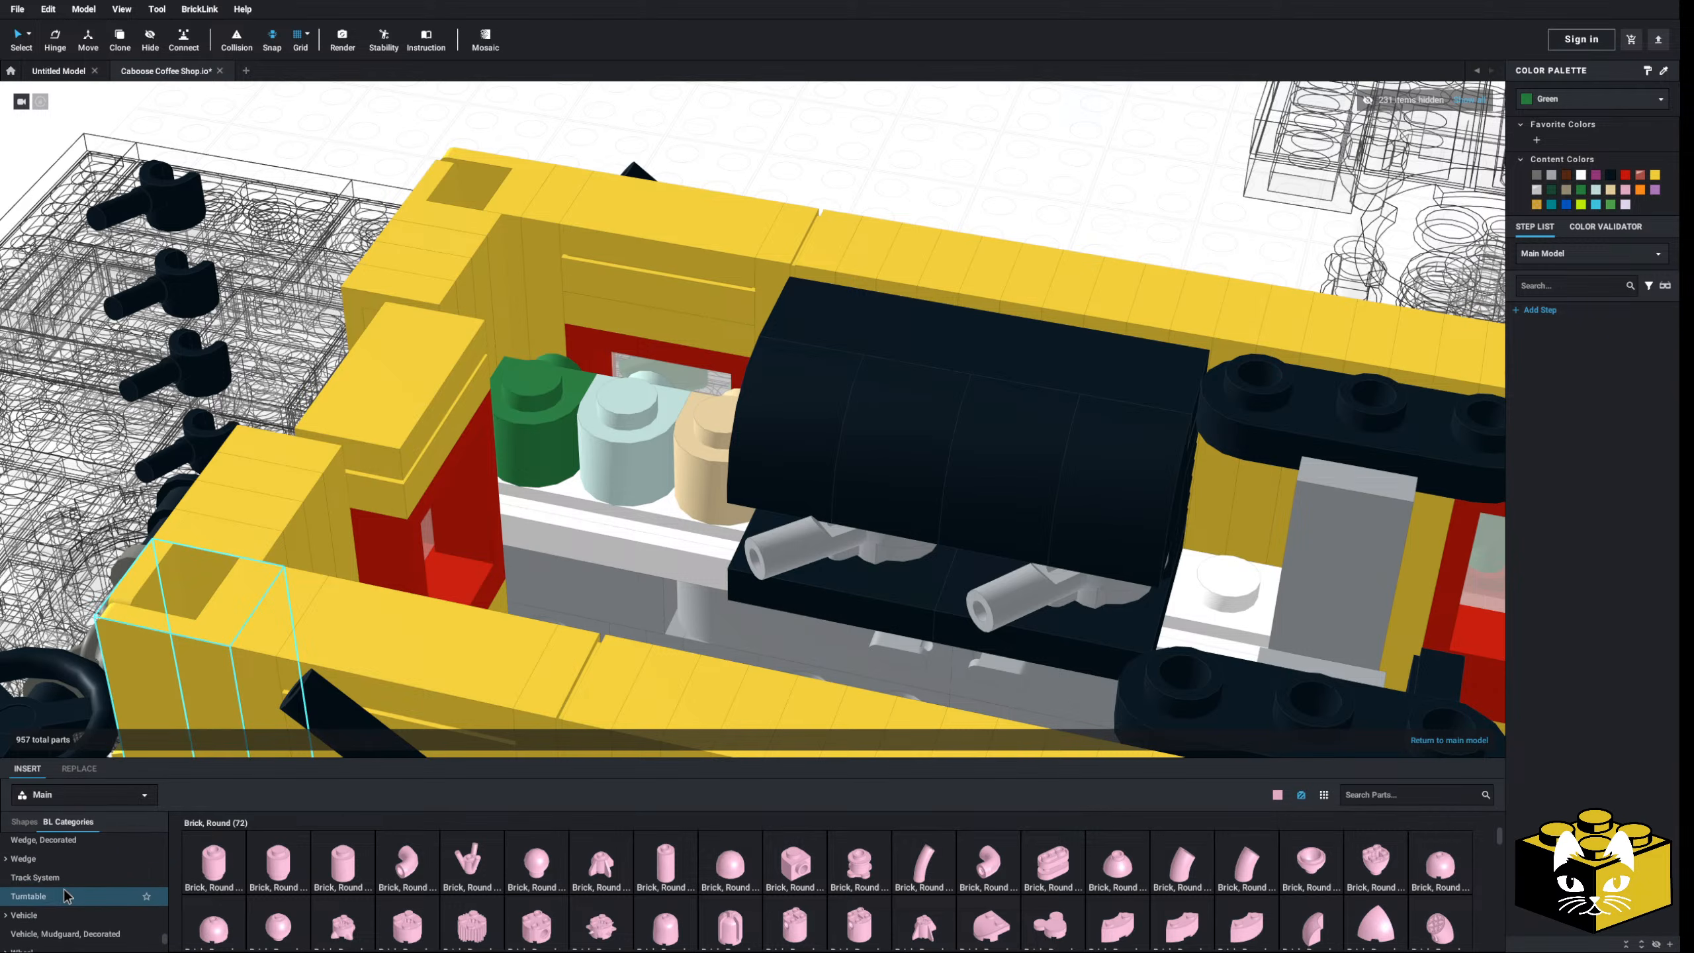
scroll(43, 916, "up", 1)
scroll(57, 920, "up", 3)
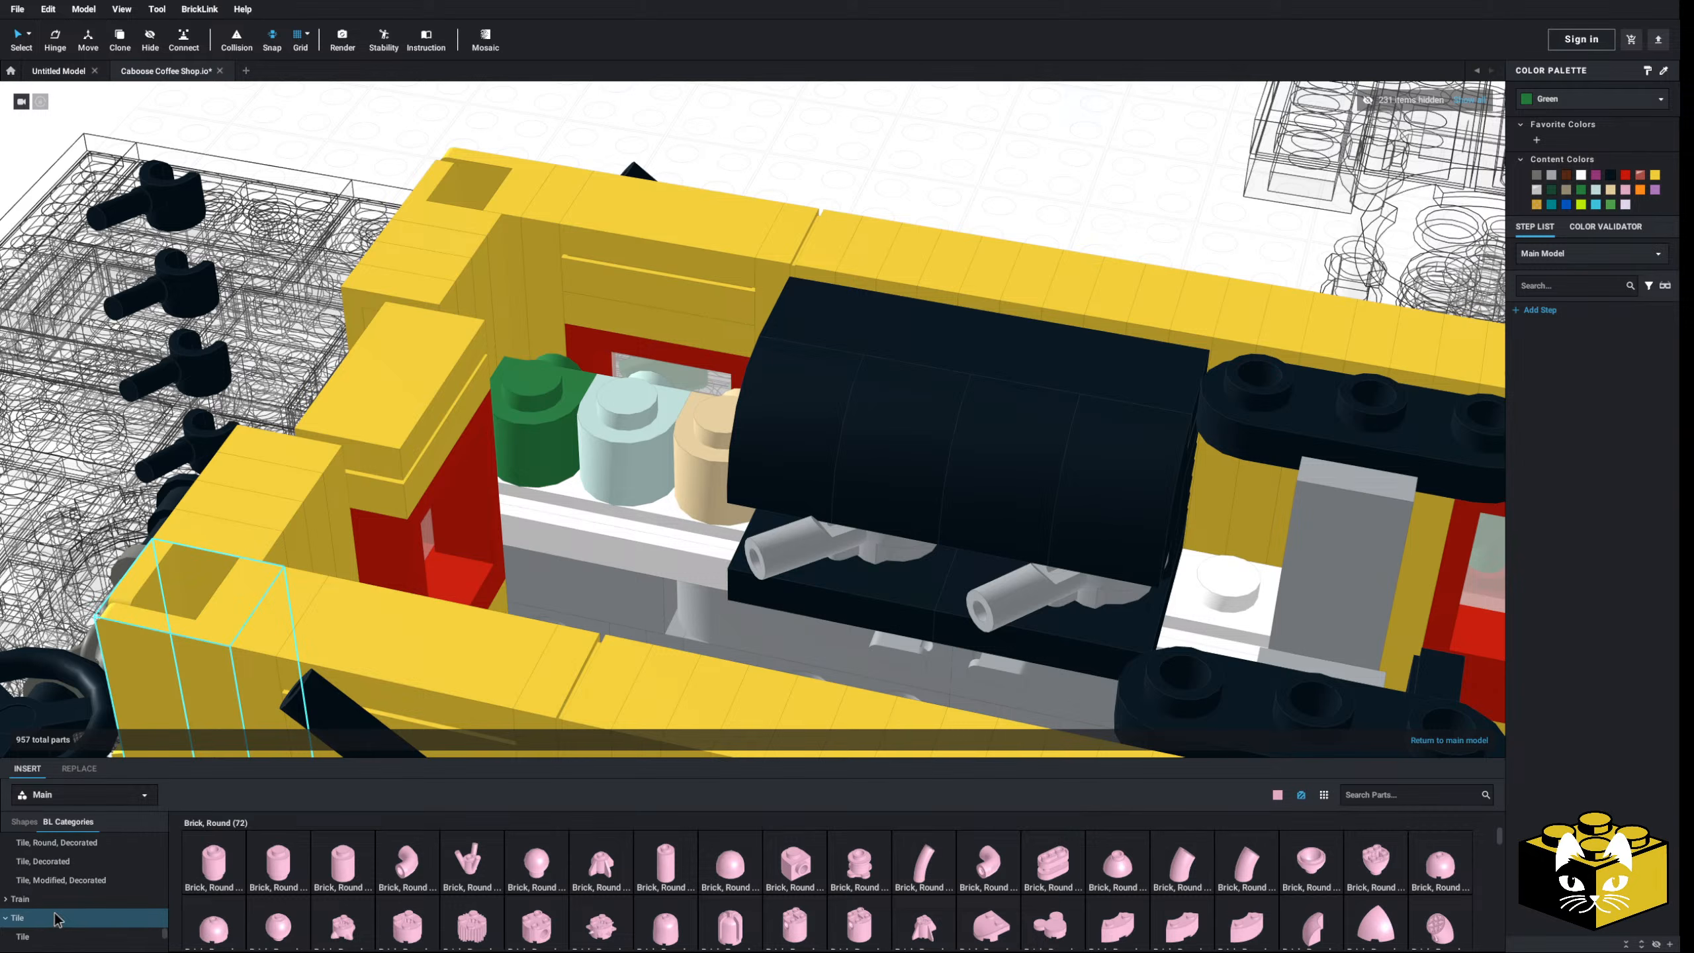
scroll(55, 914, "down", 2)
left_click(41, 882)
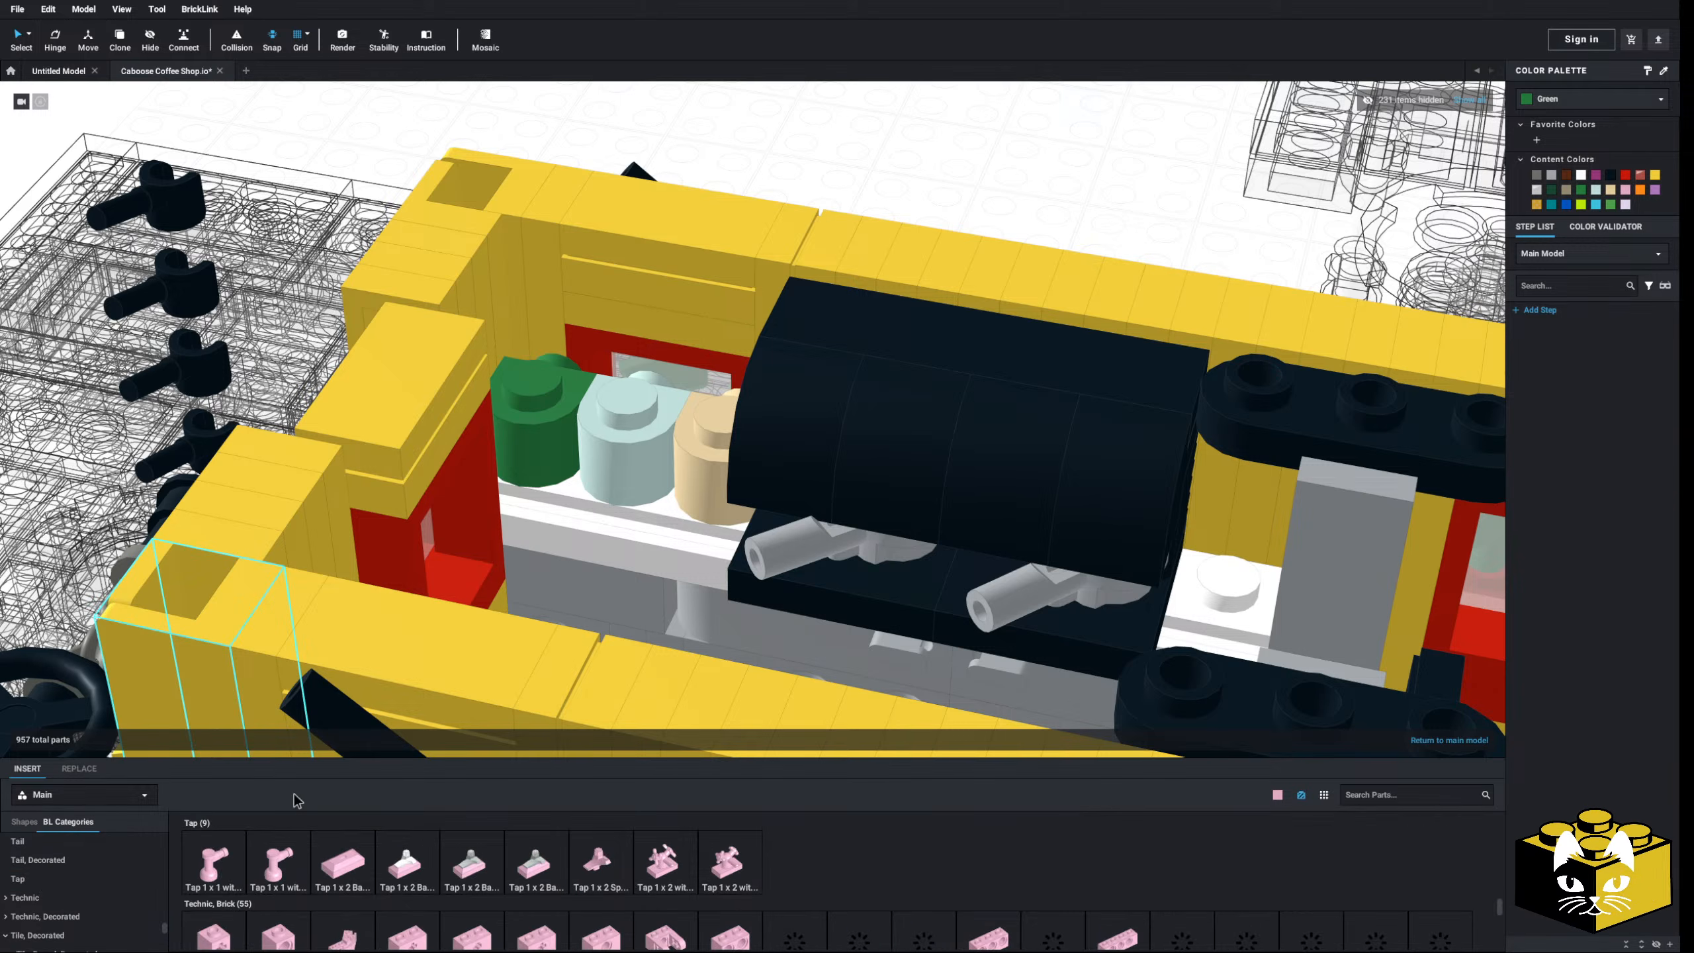
left_click(213, 861)
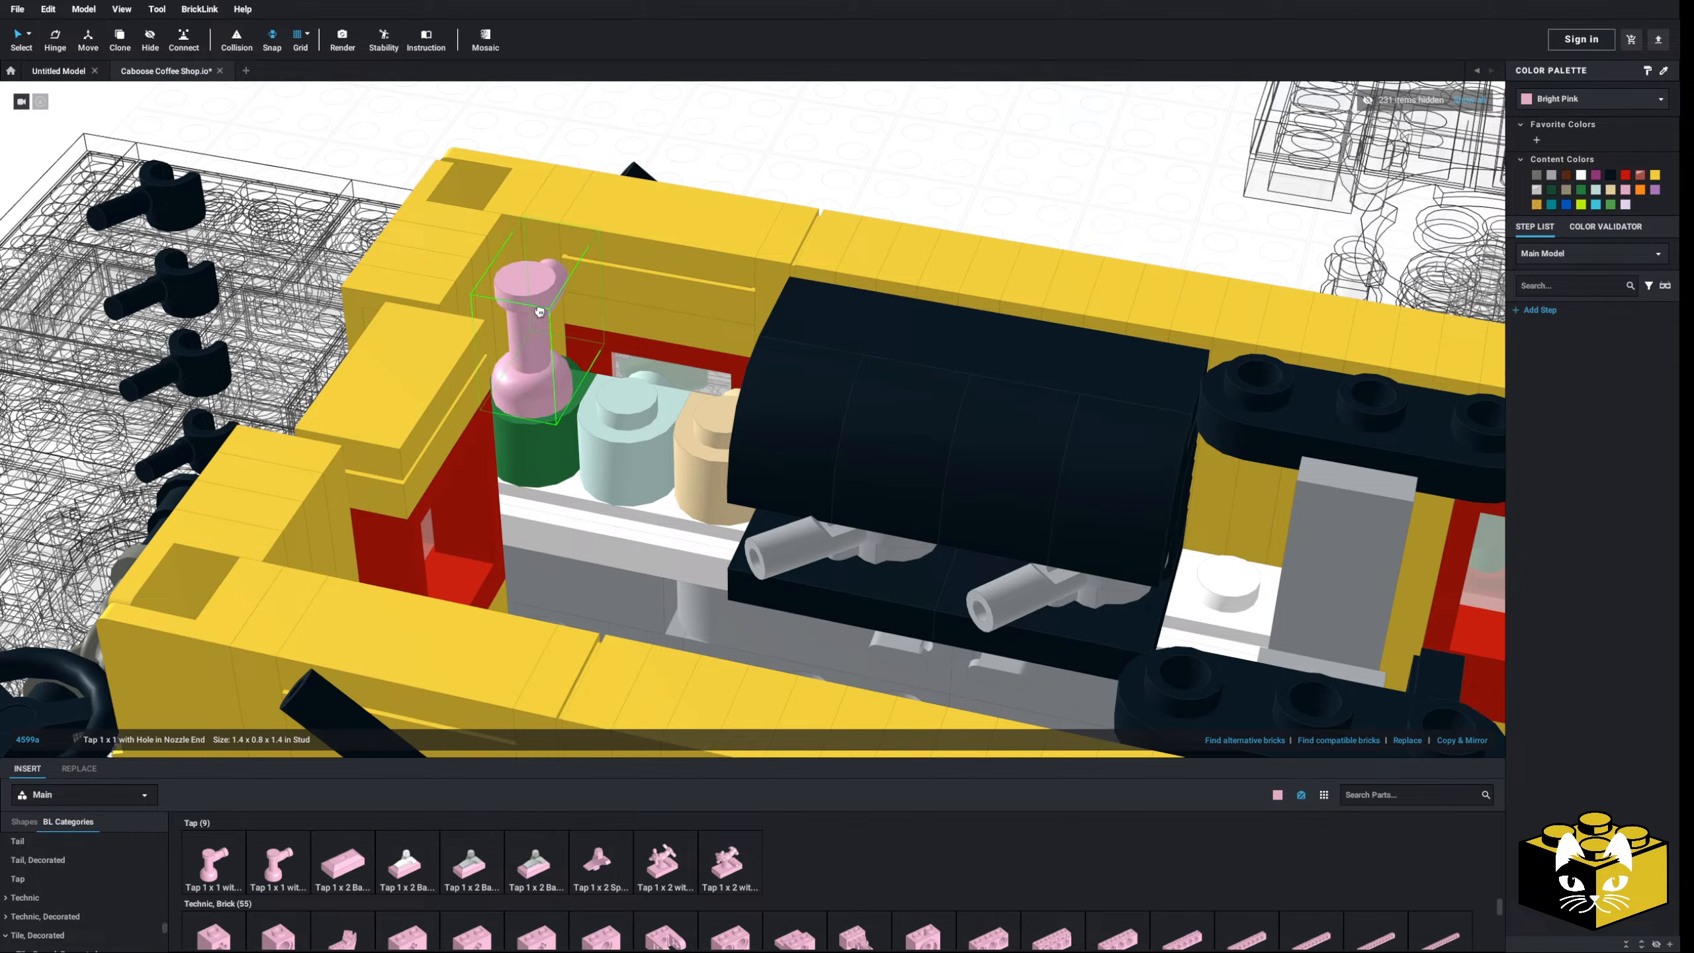
left_click(537, 314)
mouse_move(537, 314)
right_mouse_down()
mouse_move(496, 329)
mouse_move(538, 328)
right_mouse_up()
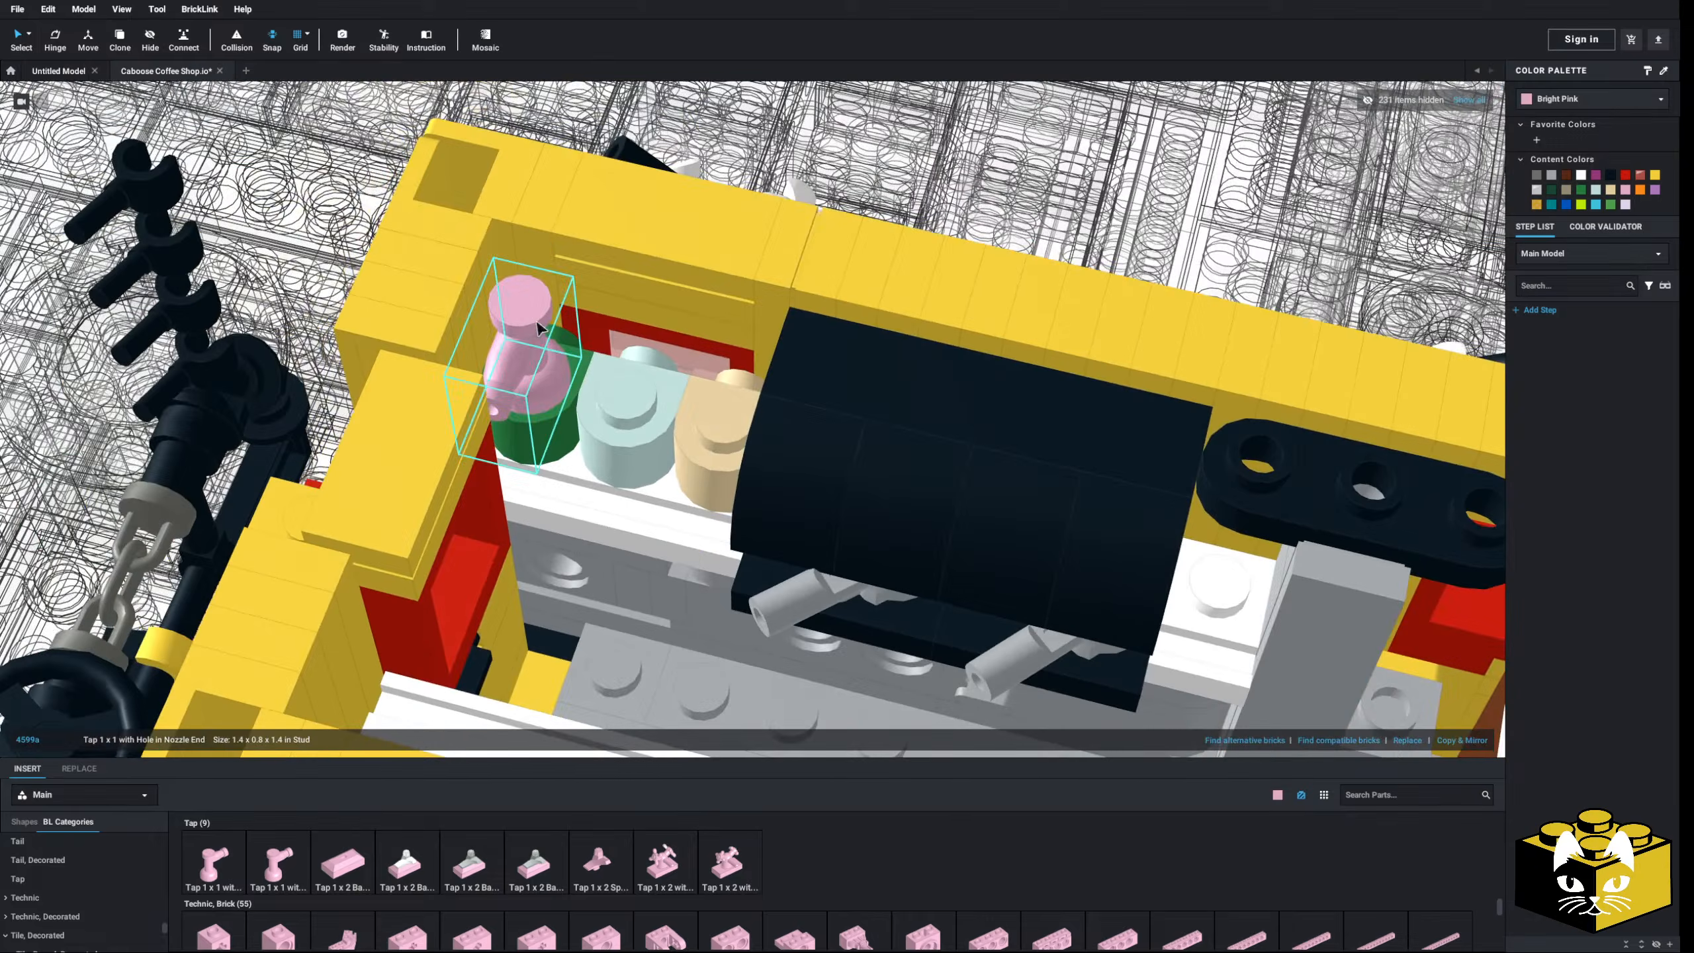
left_click(229, 868)
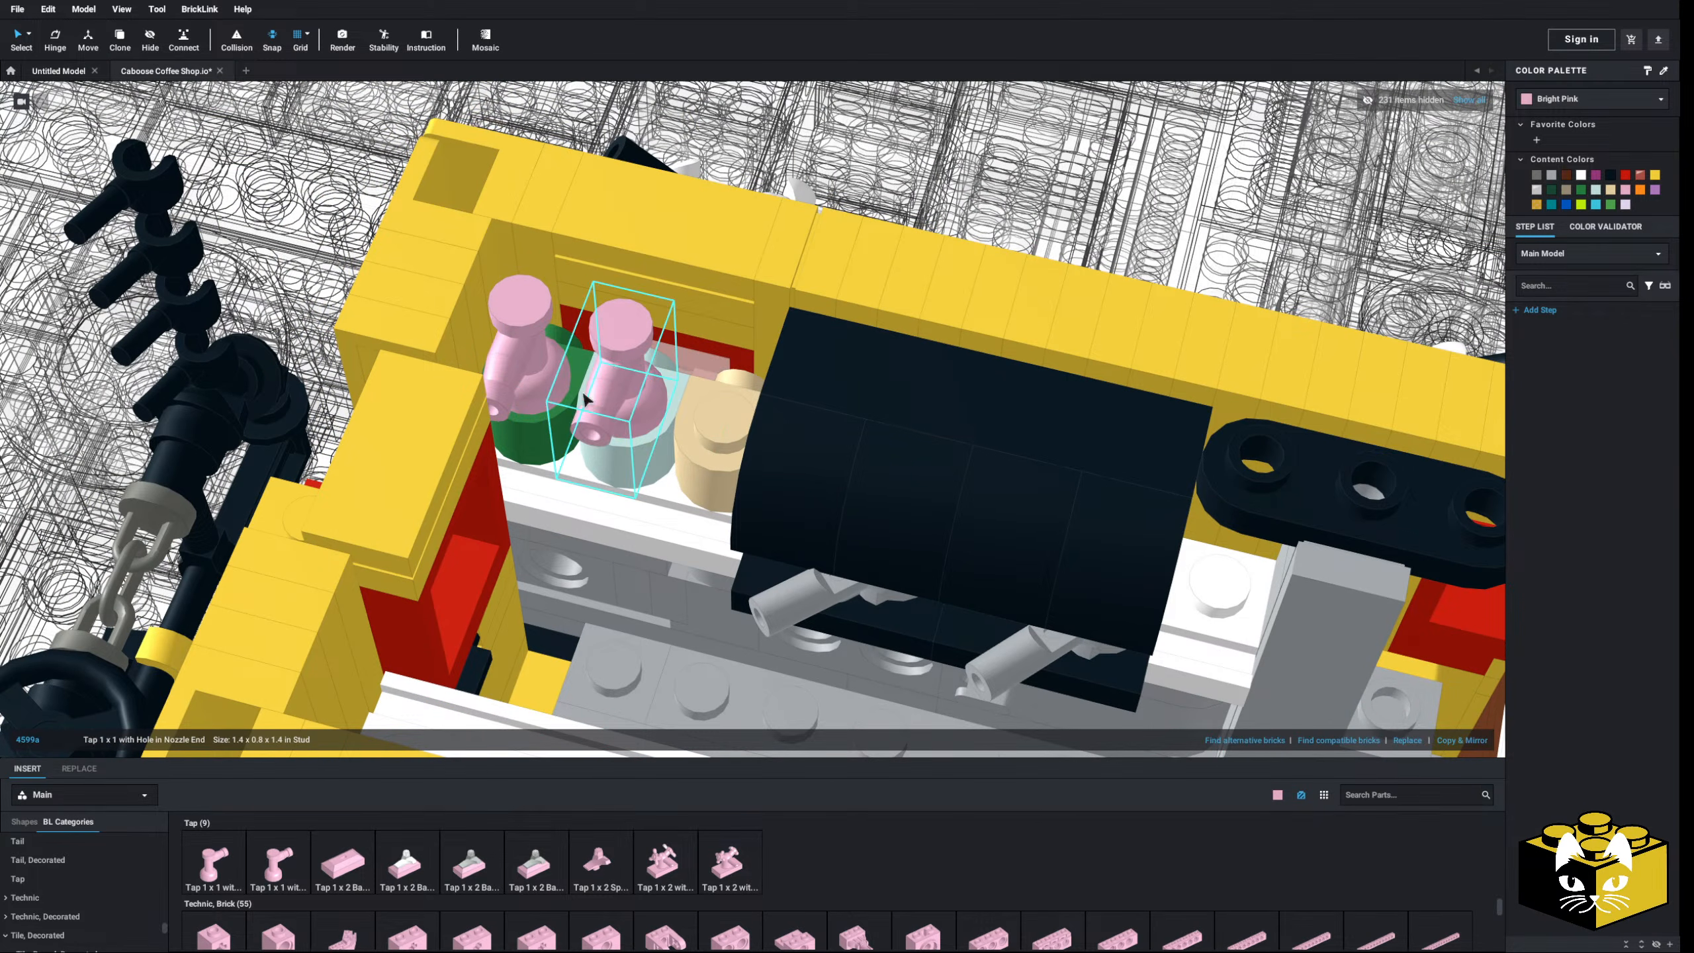
left_click(210, 857)
left_click(718, 371)
right_click_drag(718, 371, 648, 345)
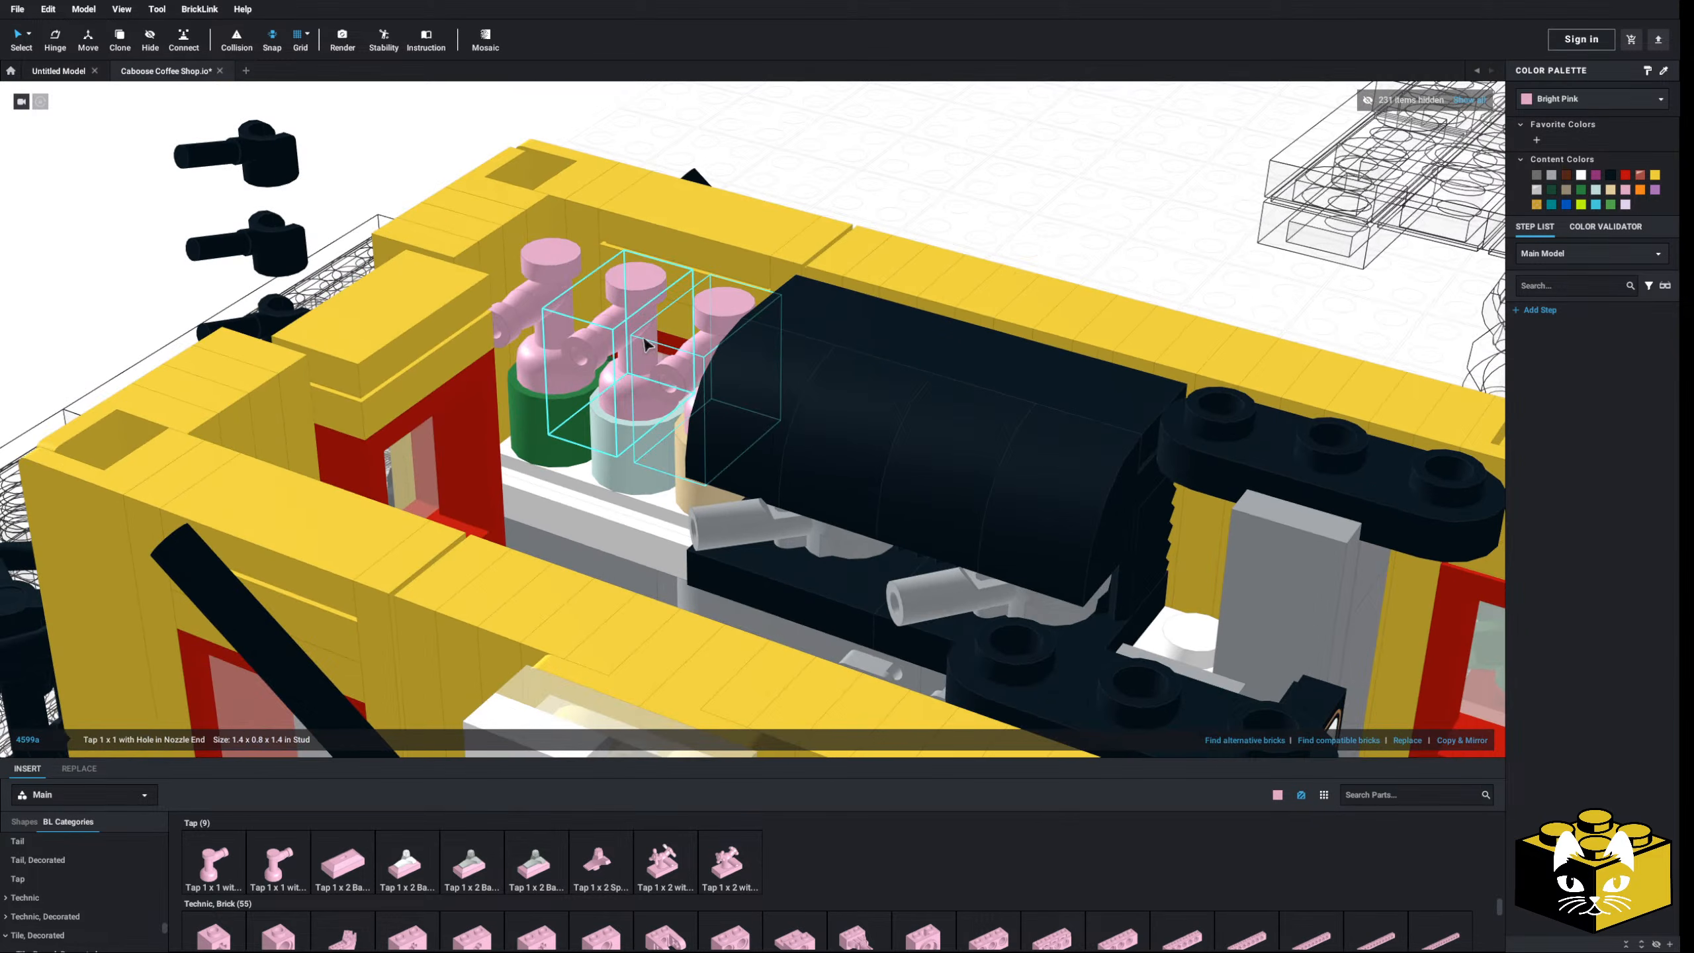
- Recolour the three taps white and view the whole coffee car
left_click(1606, 98)
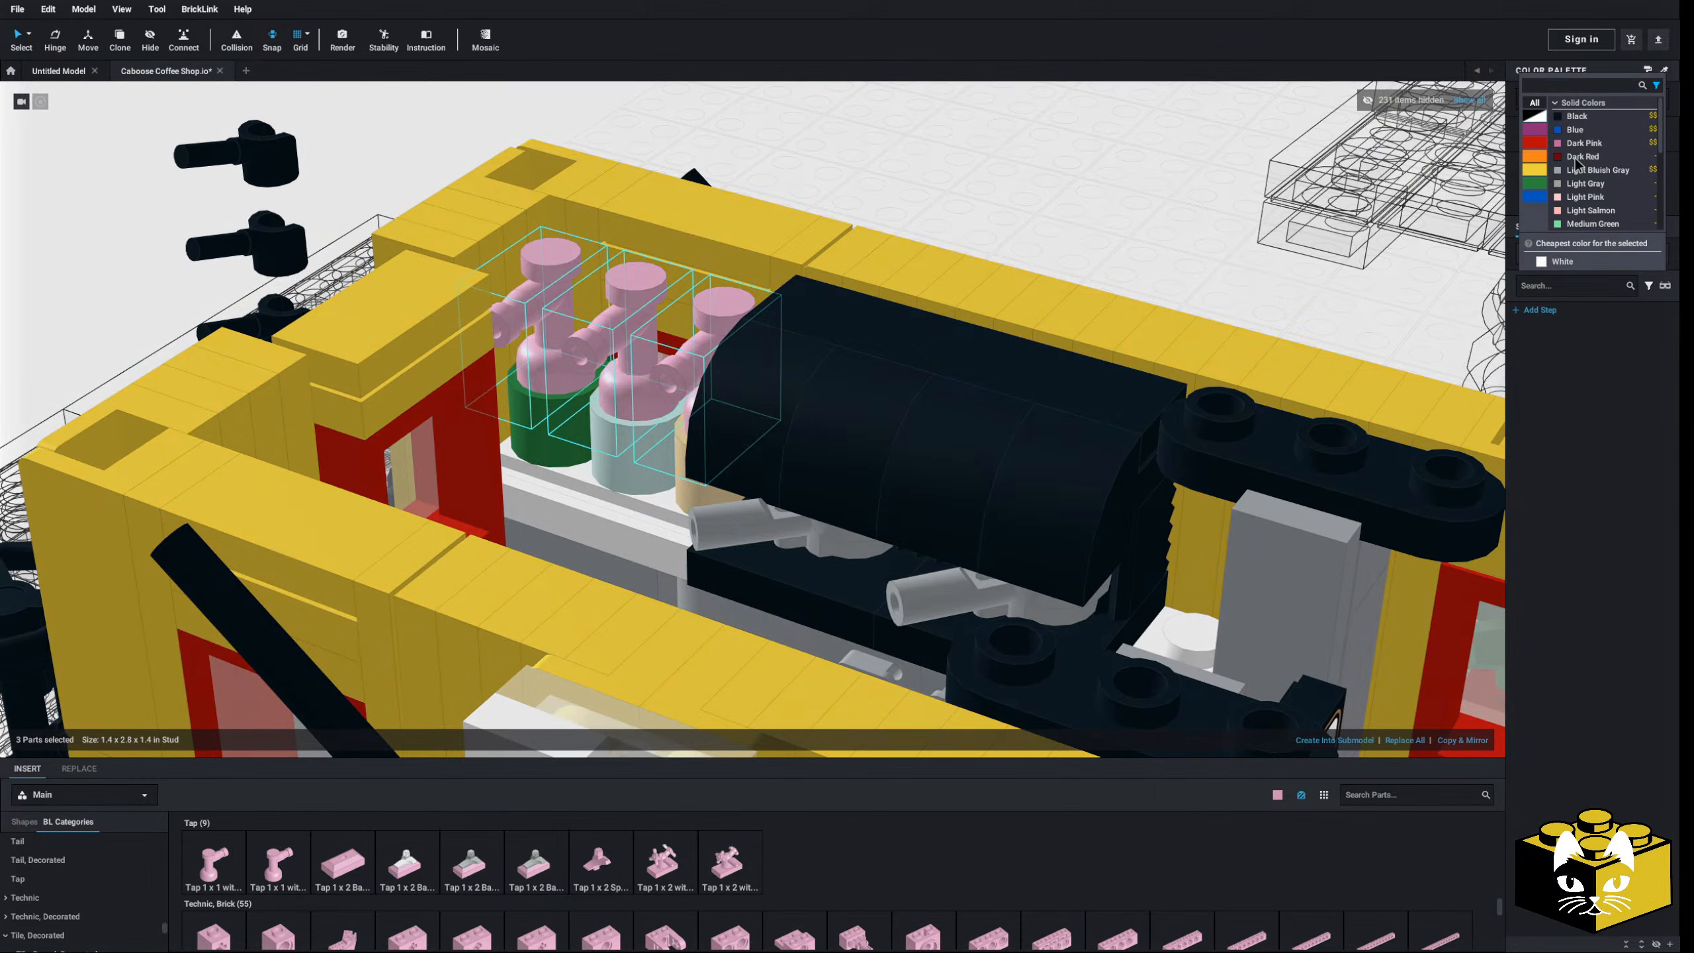
scroll(1582, 195, "down", 2)
scroll(1578, 184, "down", 1)
left_click(1578, 169)
left_click(942, 164)
scroll(933, 175, "down", 5)
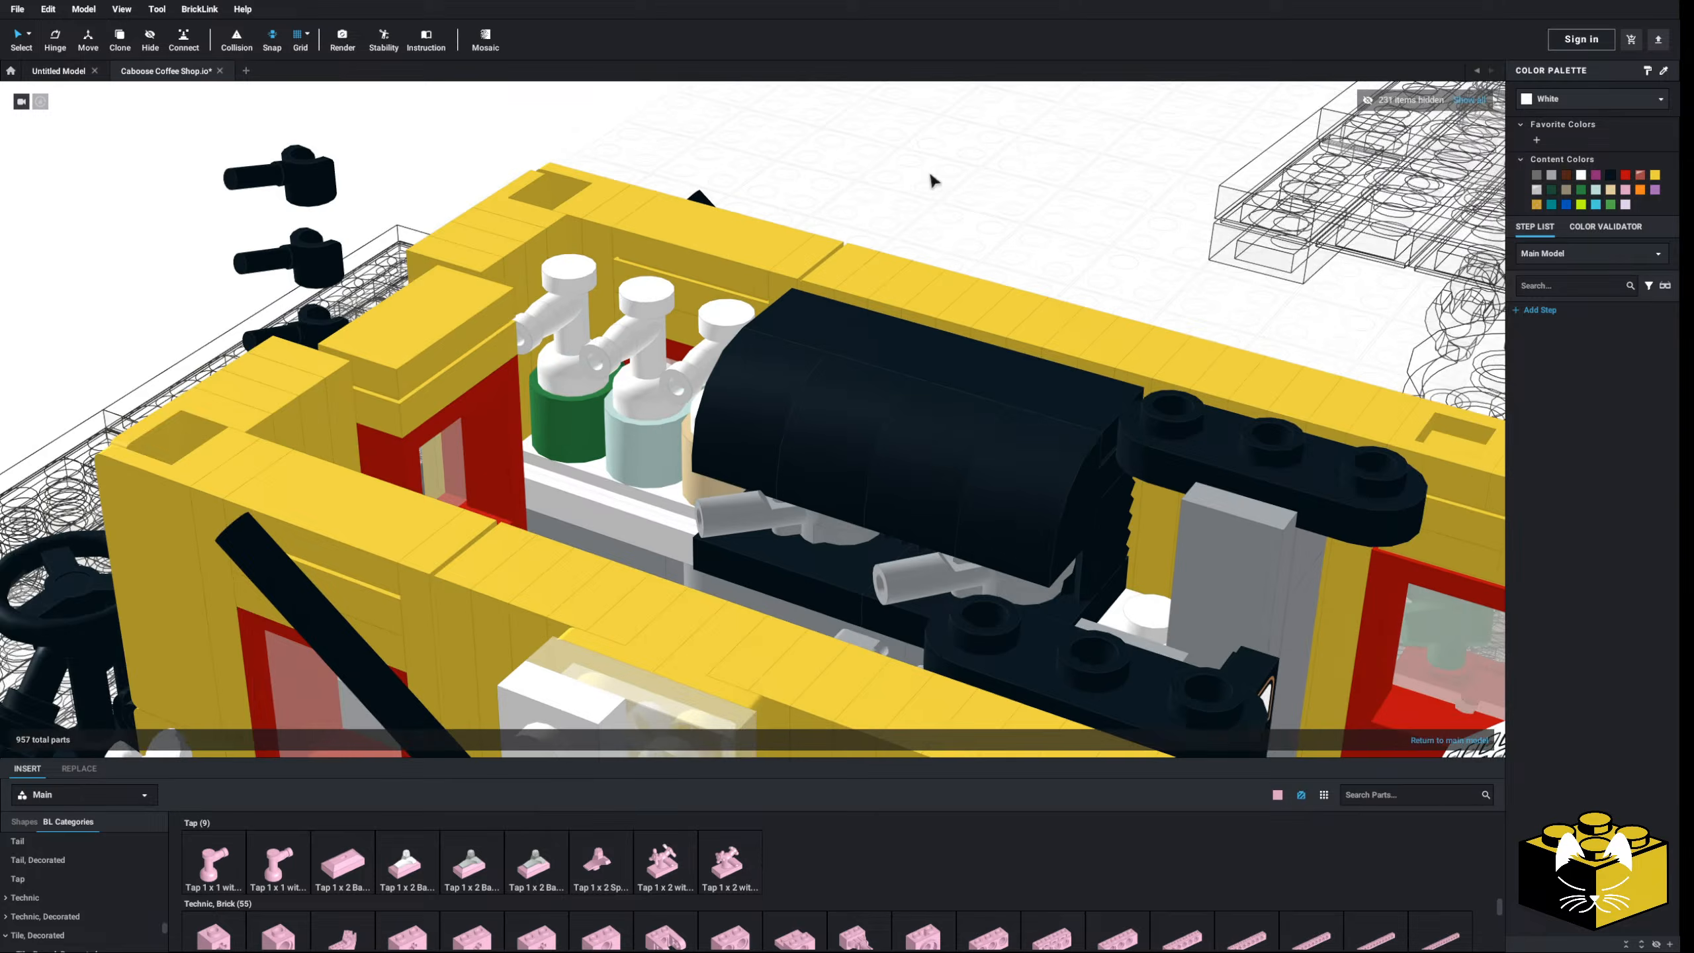
right_click_drag(822, 243, 669, 193)
- Paste a copy of the grey panel and place it near the coffee machine
scroll(648, 537, "up", 6)
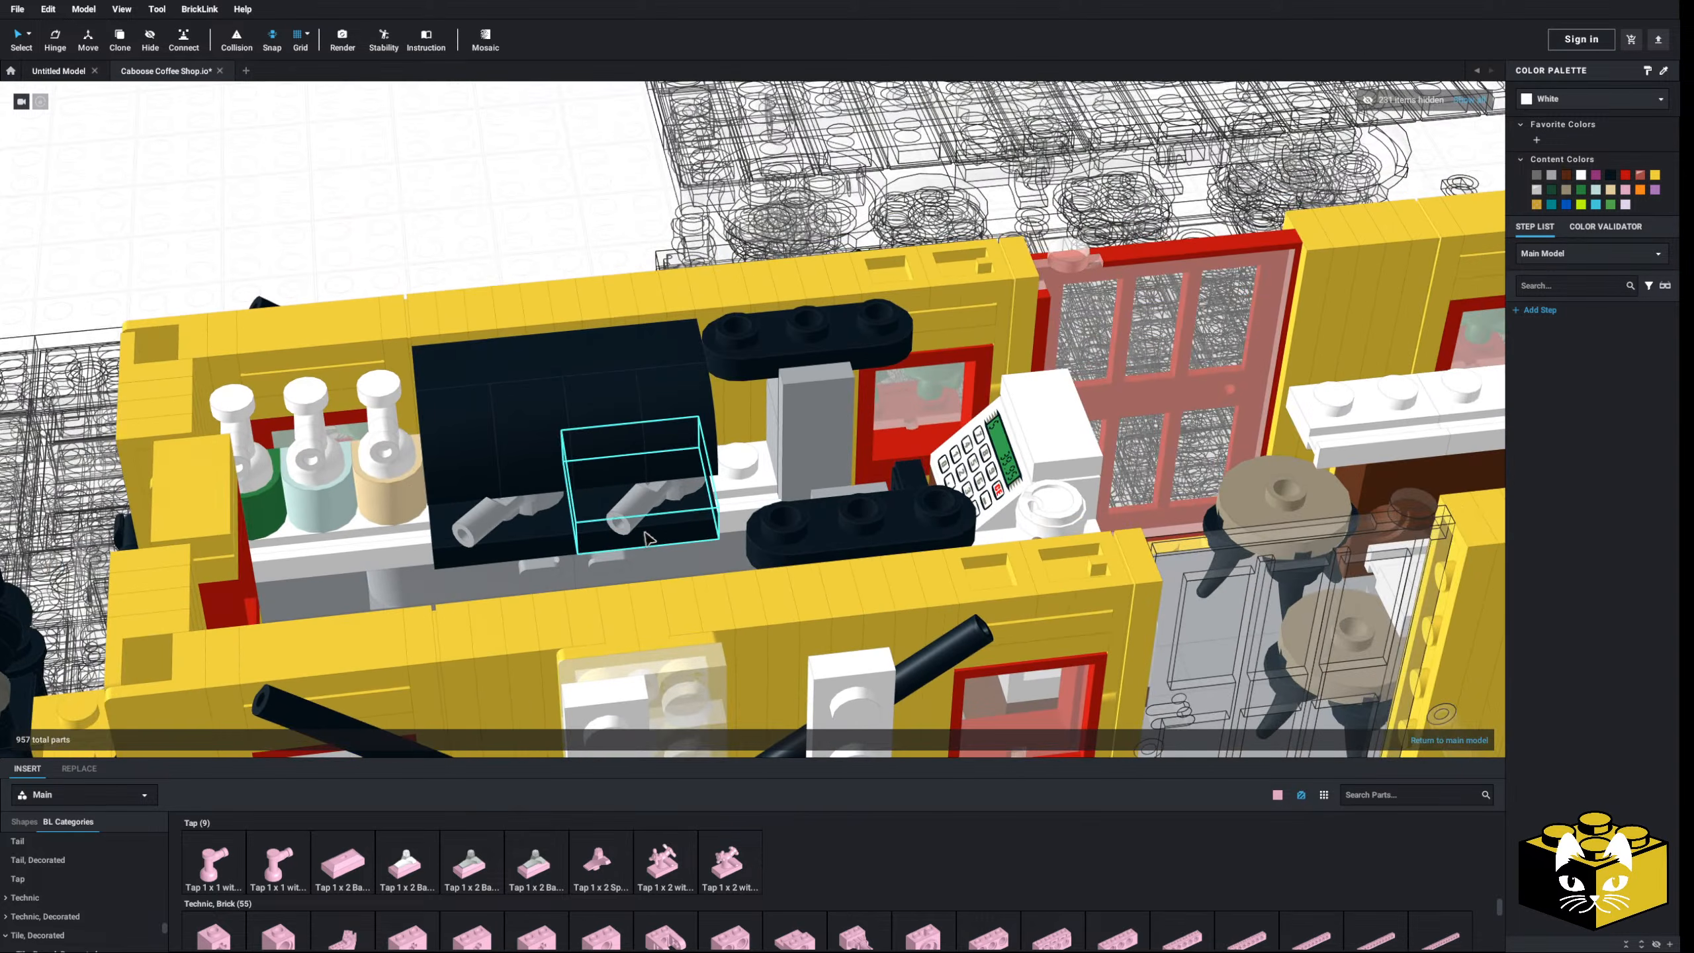
scroll(648, 537, "down", 4)
right_click_drag(648, 537, 691, 554)
scroll(643, 548, "up", 6)
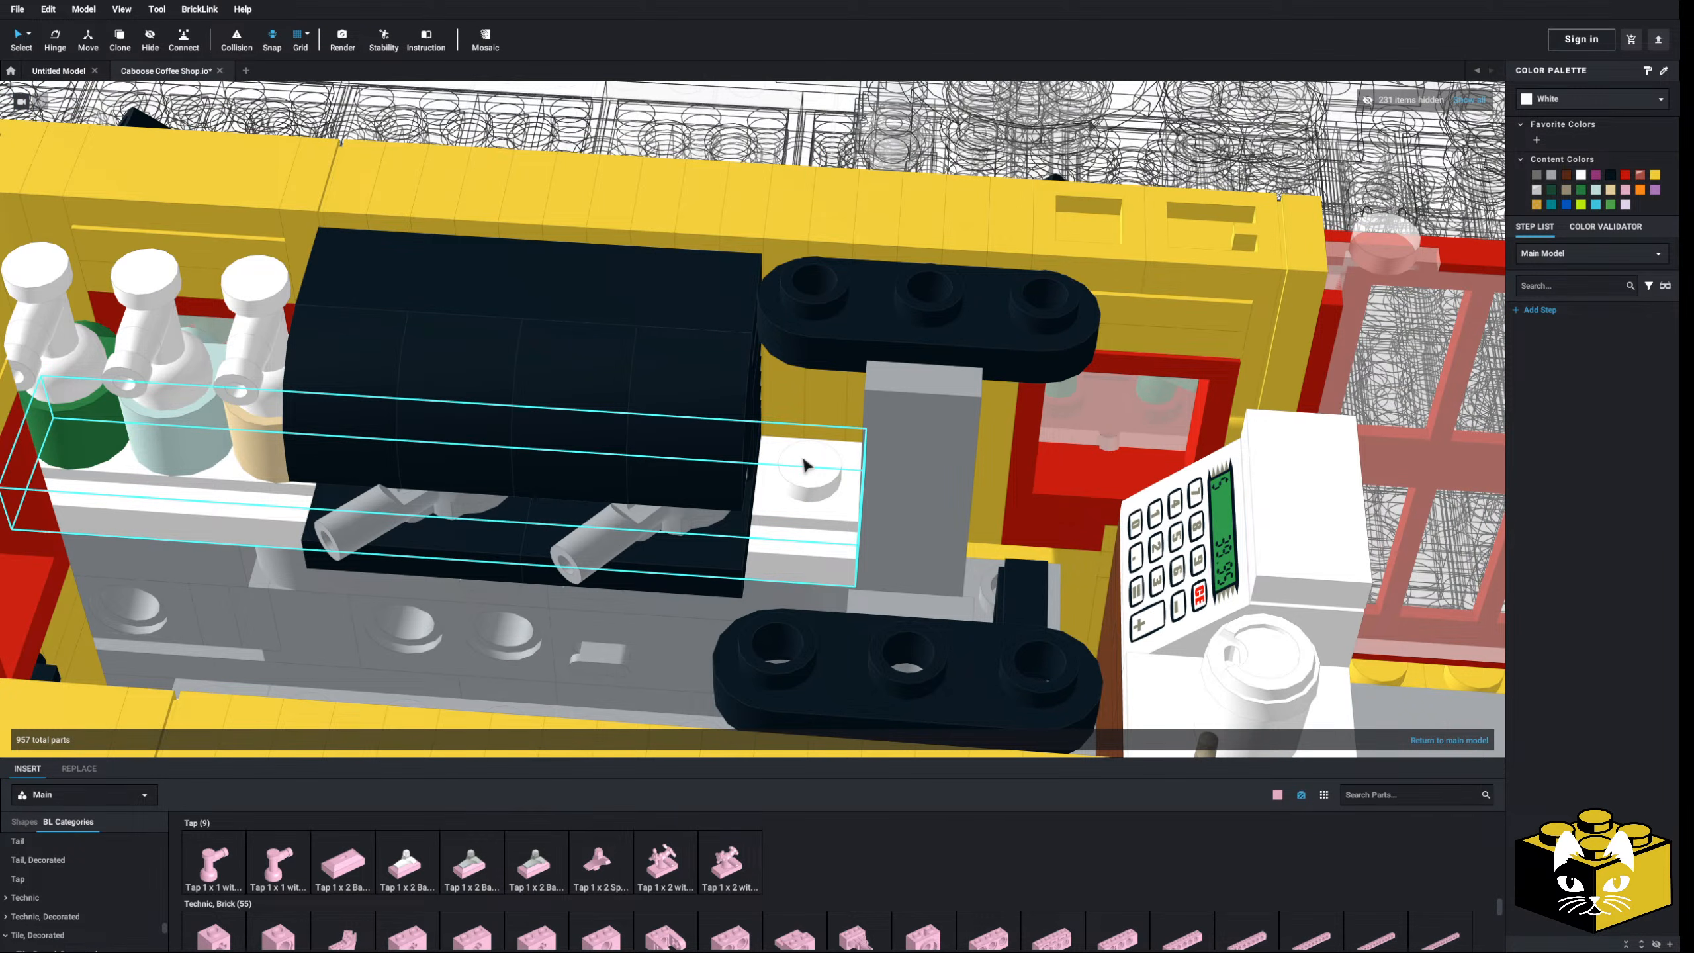
right_click_drag(804, 459, 881, 479)
scroll(800, 466, "up", 1)
scroll(800, 465, "up", 1)
scroll(772, 503, "down", 2)
scroll(406, 865, "down", 1)
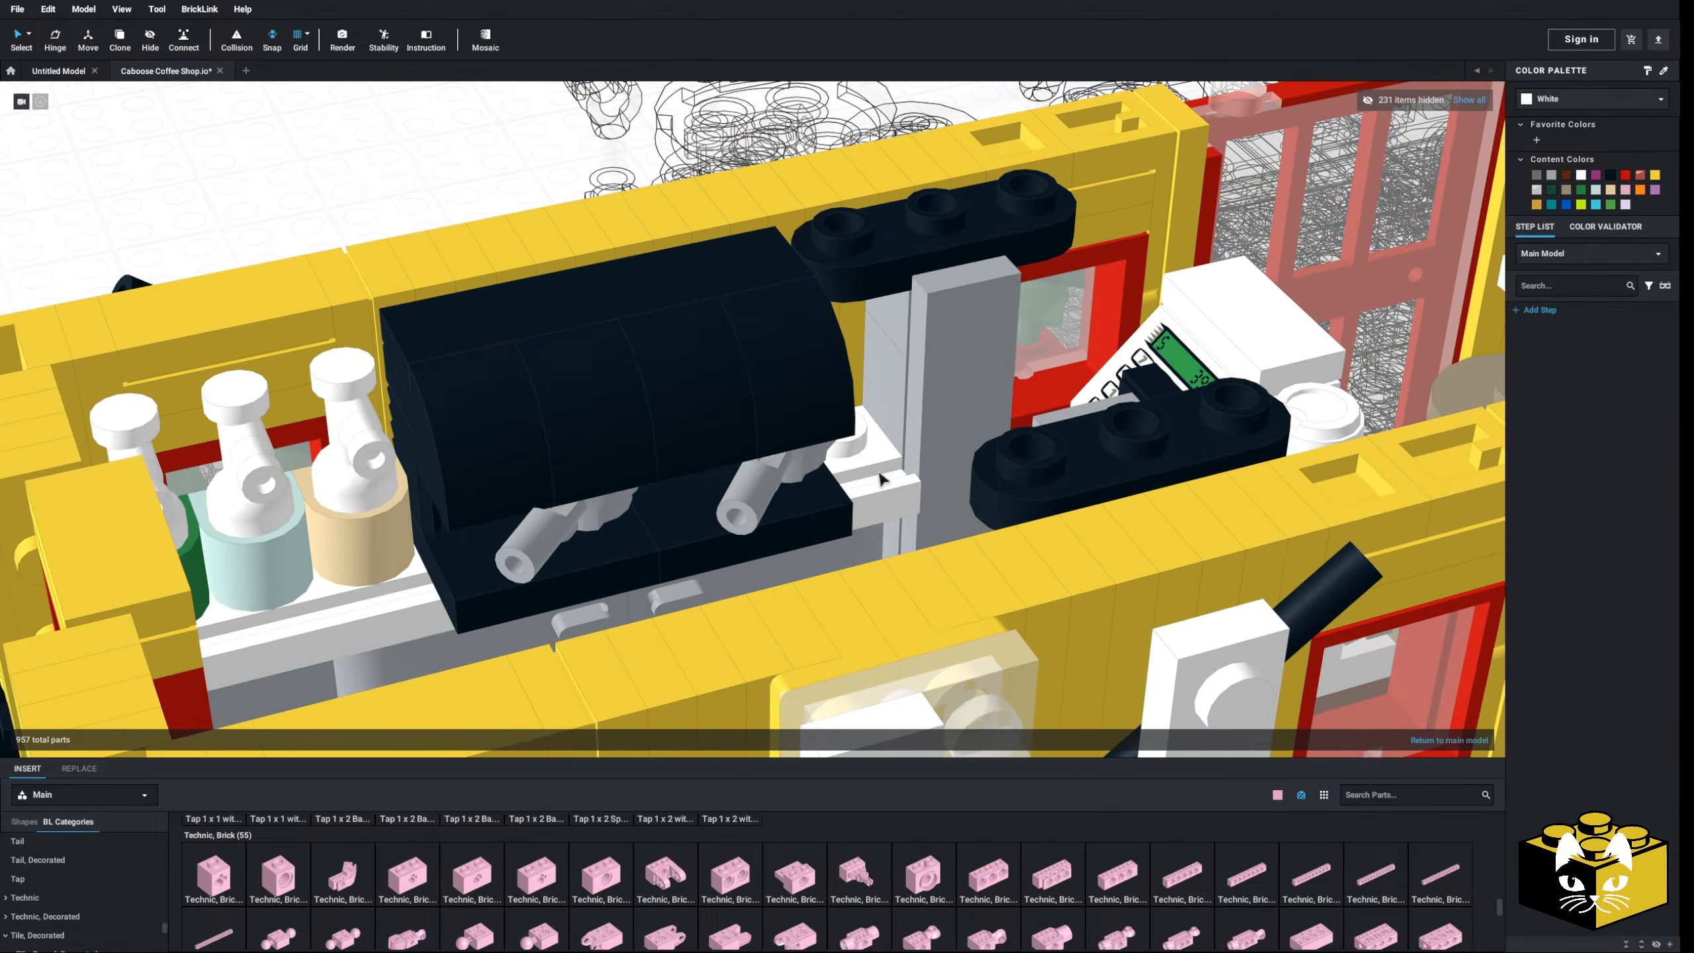
right_click(894, 382)
scroll(896, 383, "down", 3)
right_click(414, 176)
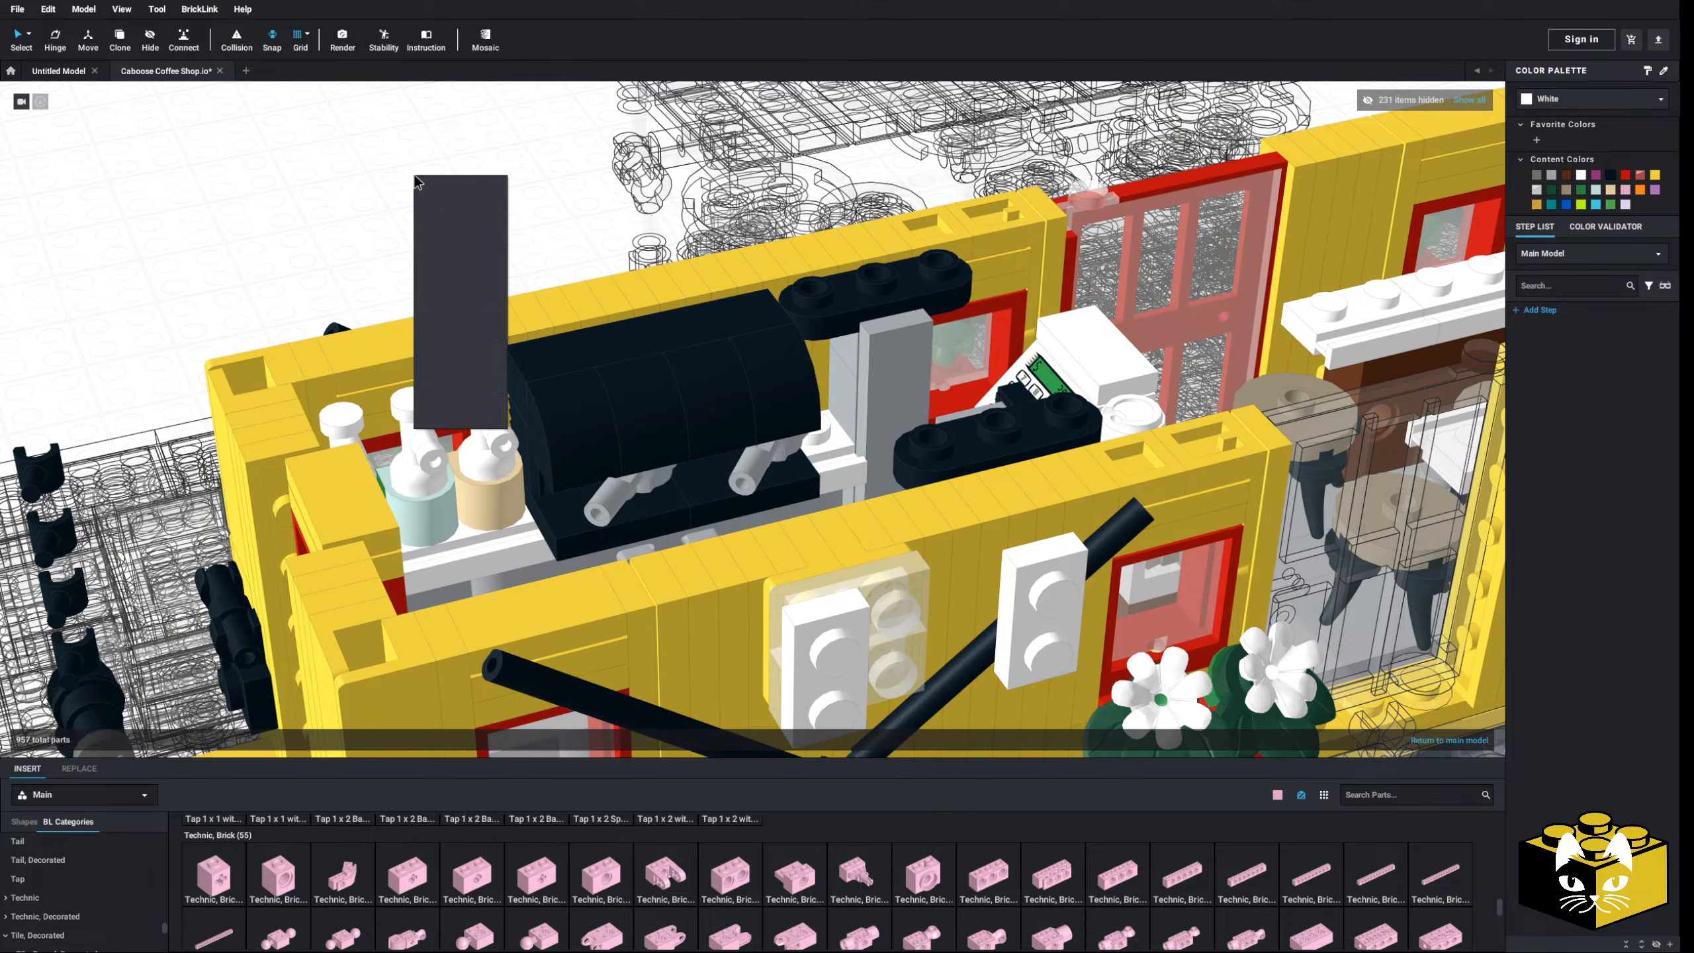
left_click(450, 215)
left_click(482, 206)
right_click_drag(482, 206, 492, 199)
- Show the Plate parts and orbit to a steep top-down view of the interior
scroll(628, 216, "down", 3)
mouse_move(628, 216)
right_mouse_down()
mouse_move(674, 201)
mouse_move(613, 223)
right_mouse_up()
scroll(724, 387, "up", 5)
right_click_drag(724, 388, 737, 384)
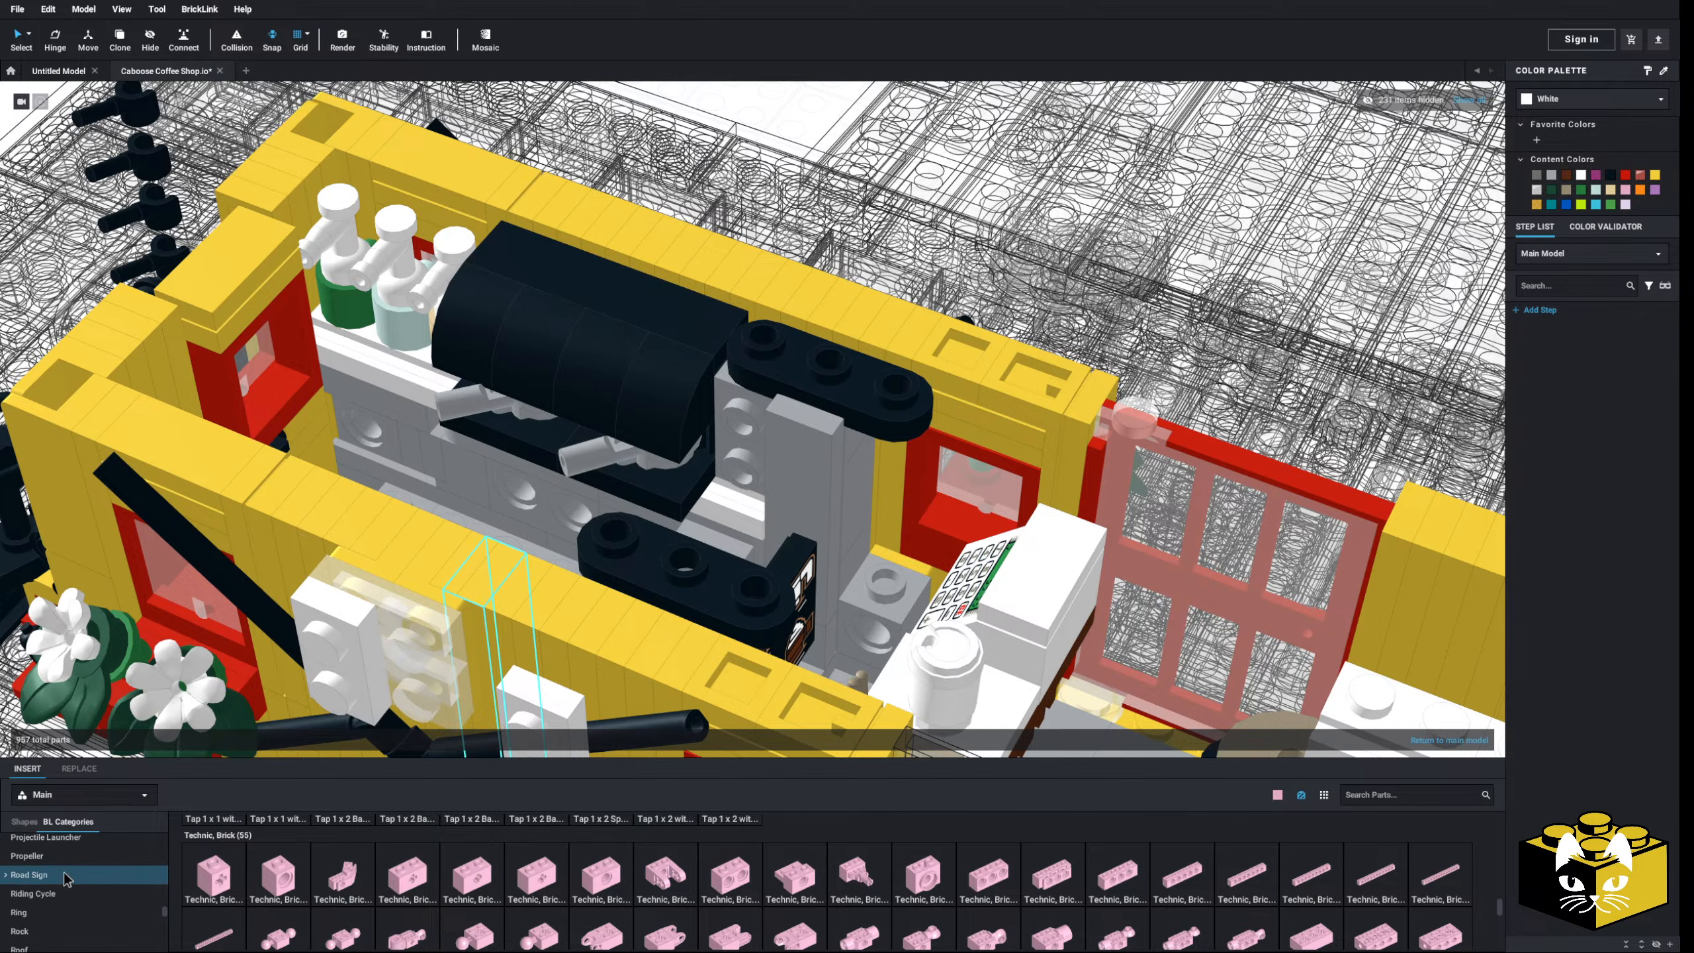
left_click(59, 930)
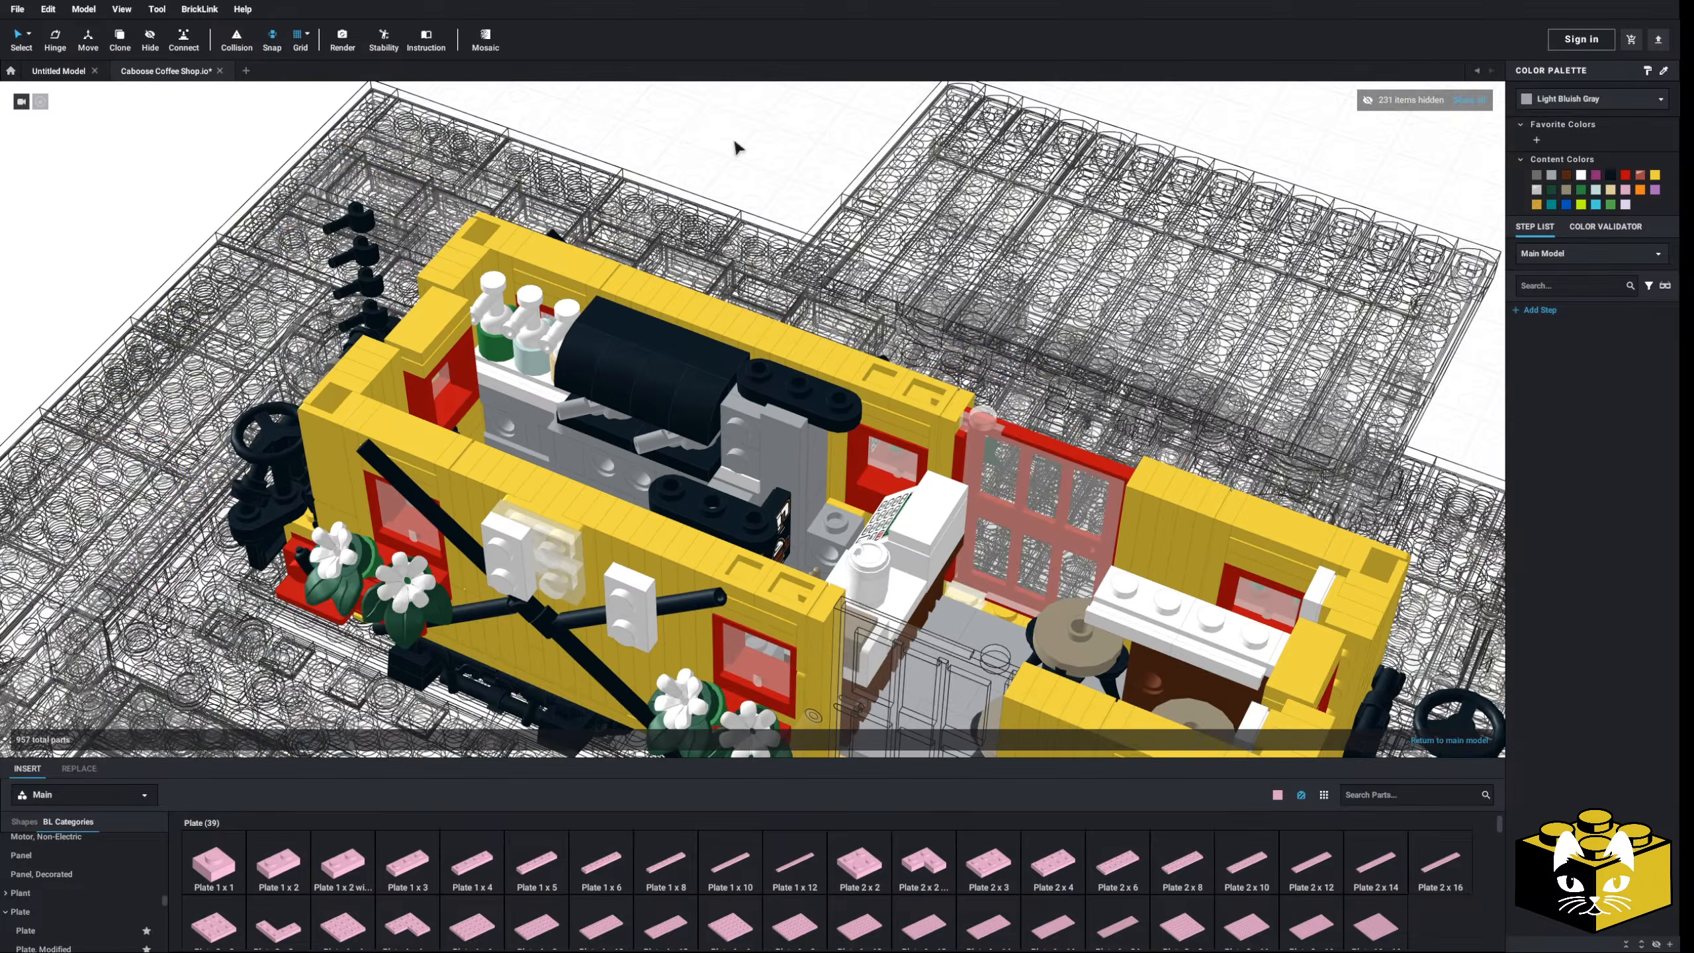
middle_click_drag(561, 267, 714, 297)
right_click_drag(713, 297, 627, 311)
middle_click_drag(626, 312, 661, 301)
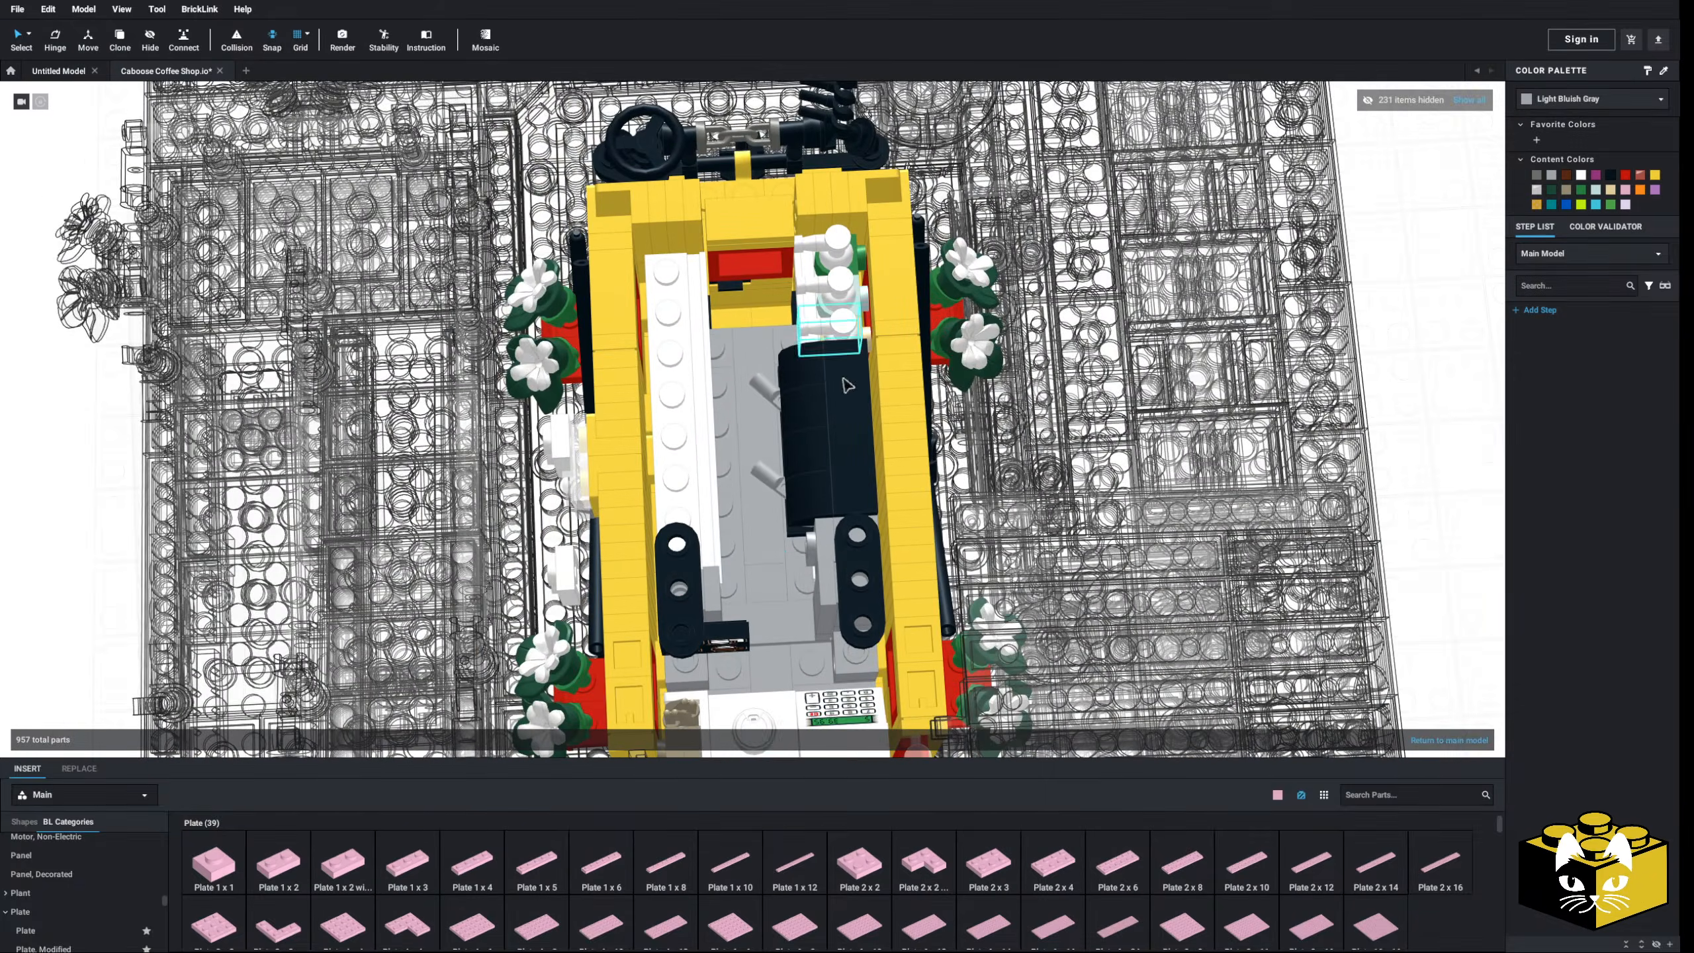
right_click_drag(820, 573, 713, 422)
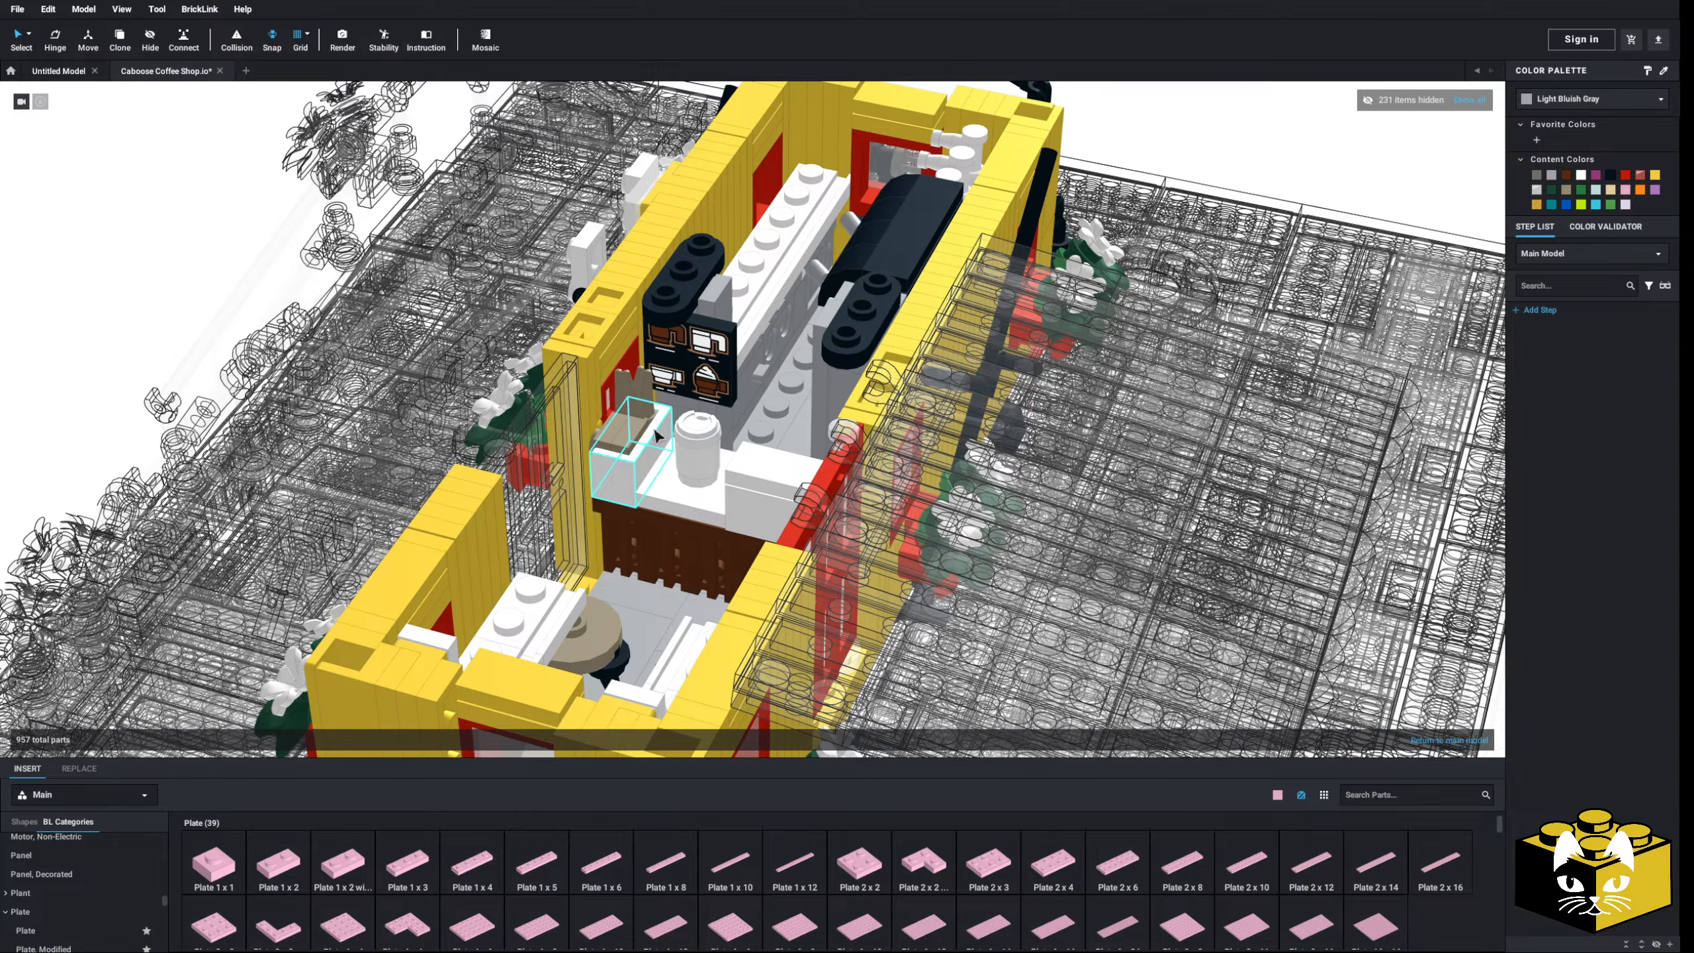
right_click_drag(657, 438, 594, 485)
scroll(705, 552, "up", 3)
scroll(605, 502, "up", 3)
- Copy the white rounded panel group with tan pieces and place it beside the gray pillar
left_click(499, 355)
right_click_drag(499, 356, 501, 343)
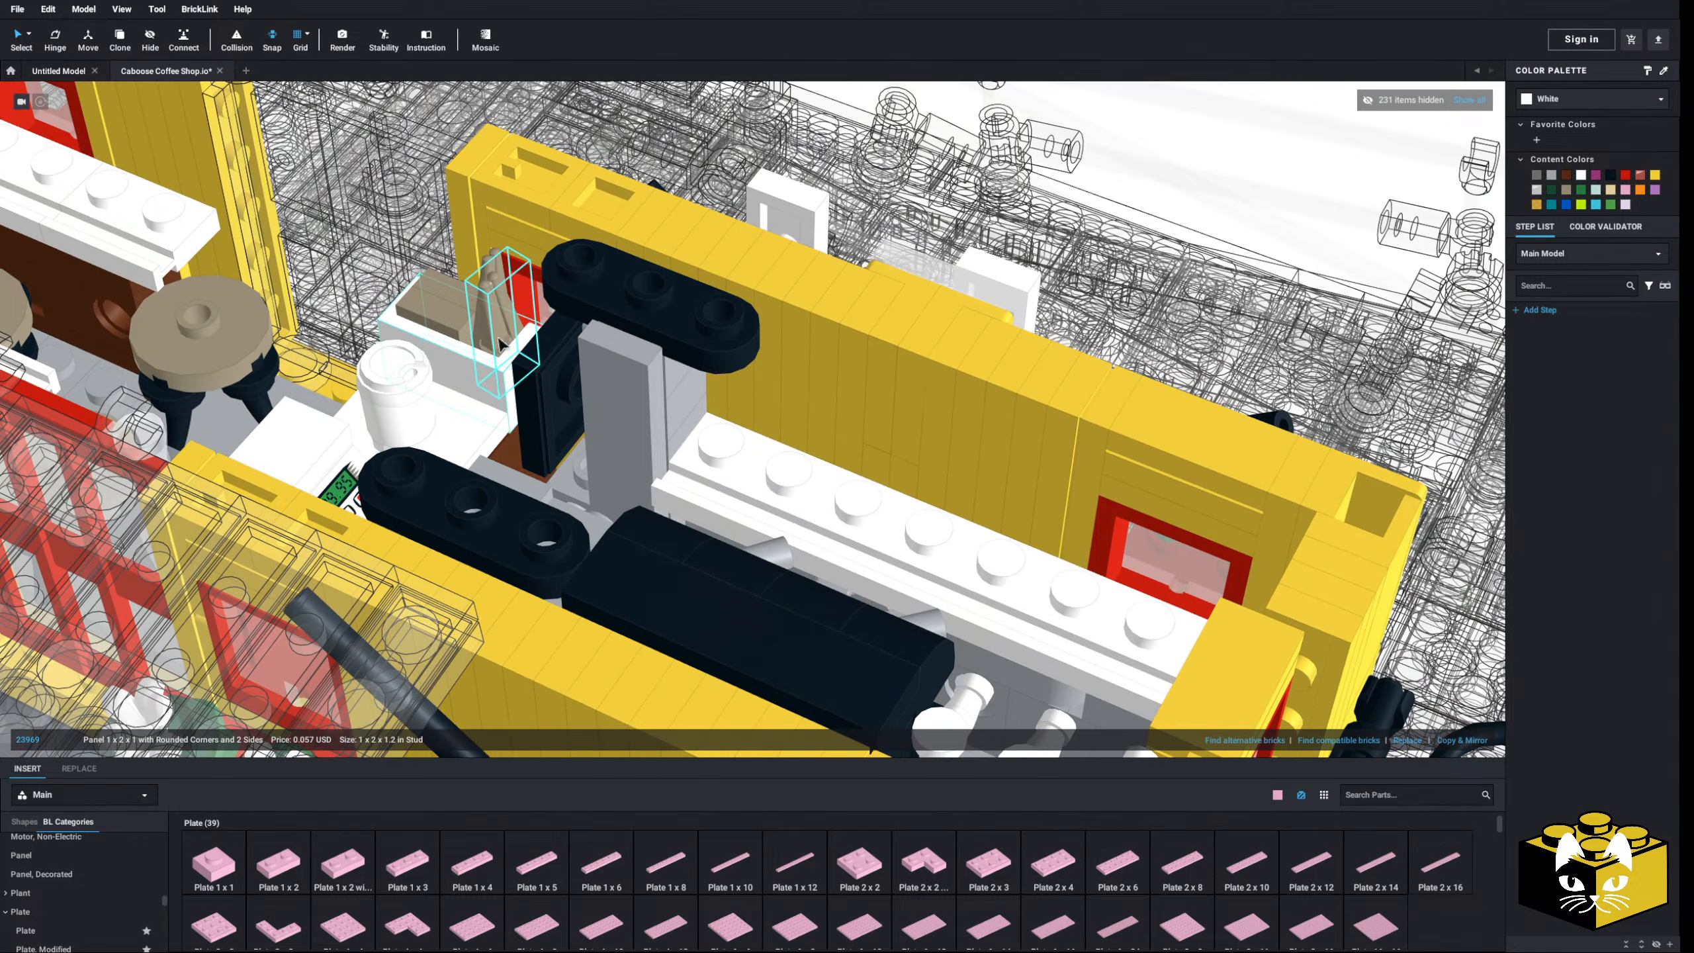
right_click(438, 325)
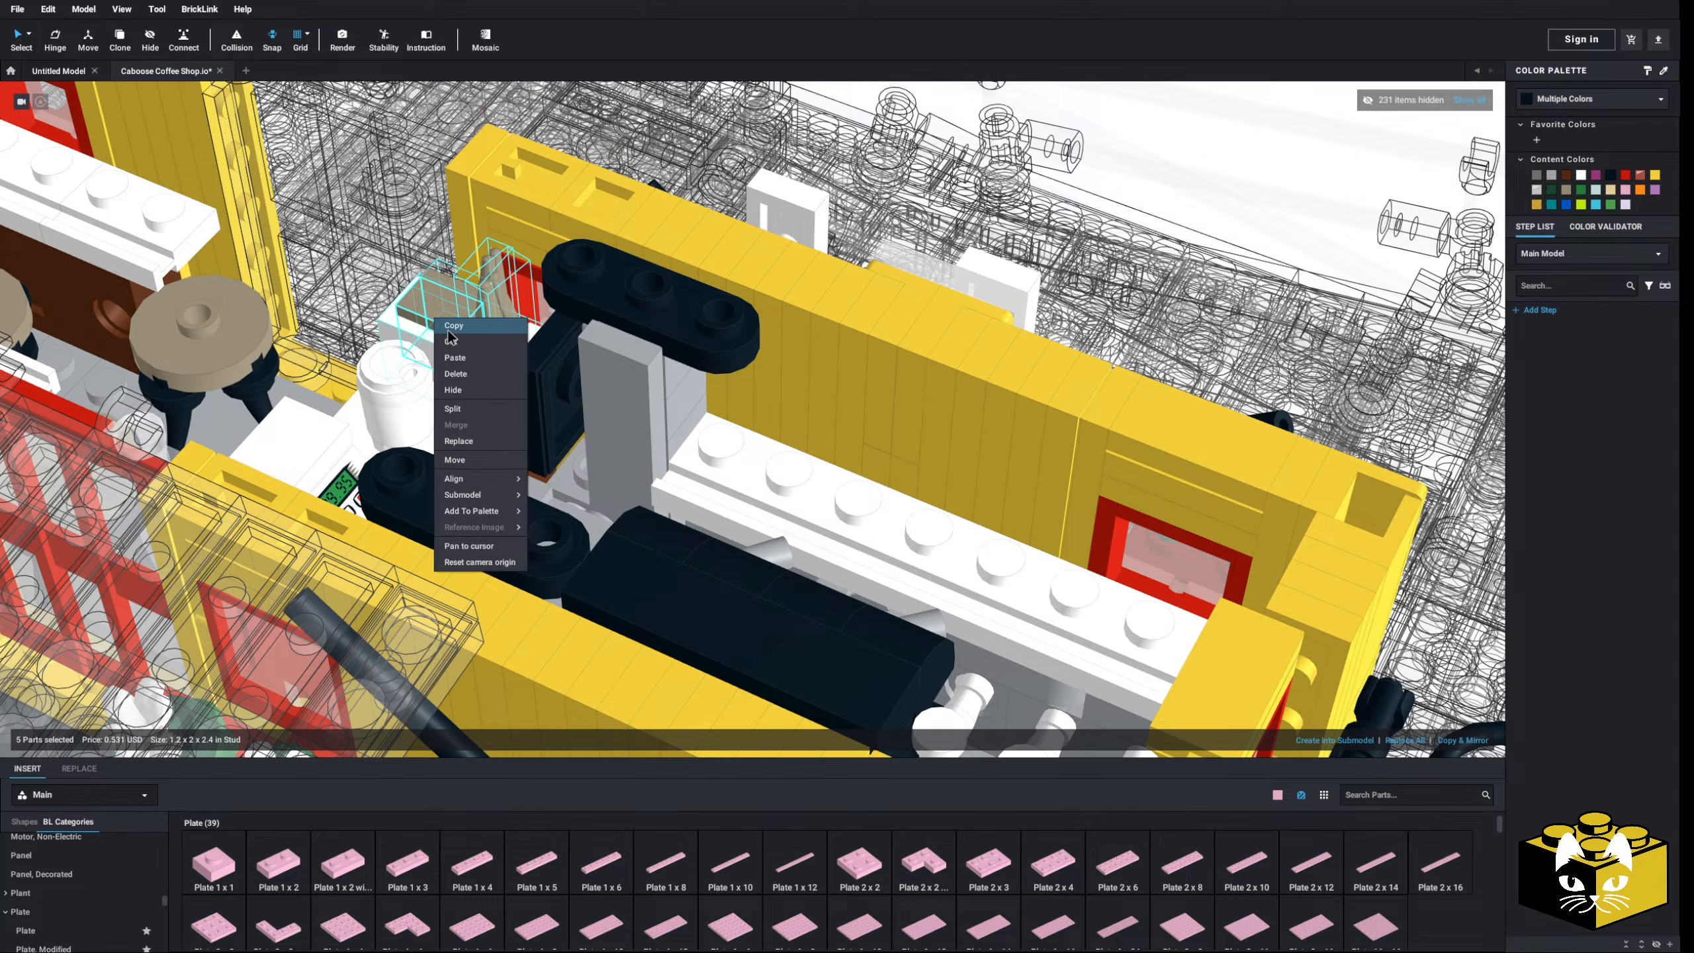
left_click(481, 374)
right_click_drag(754, 432, 688, 468)
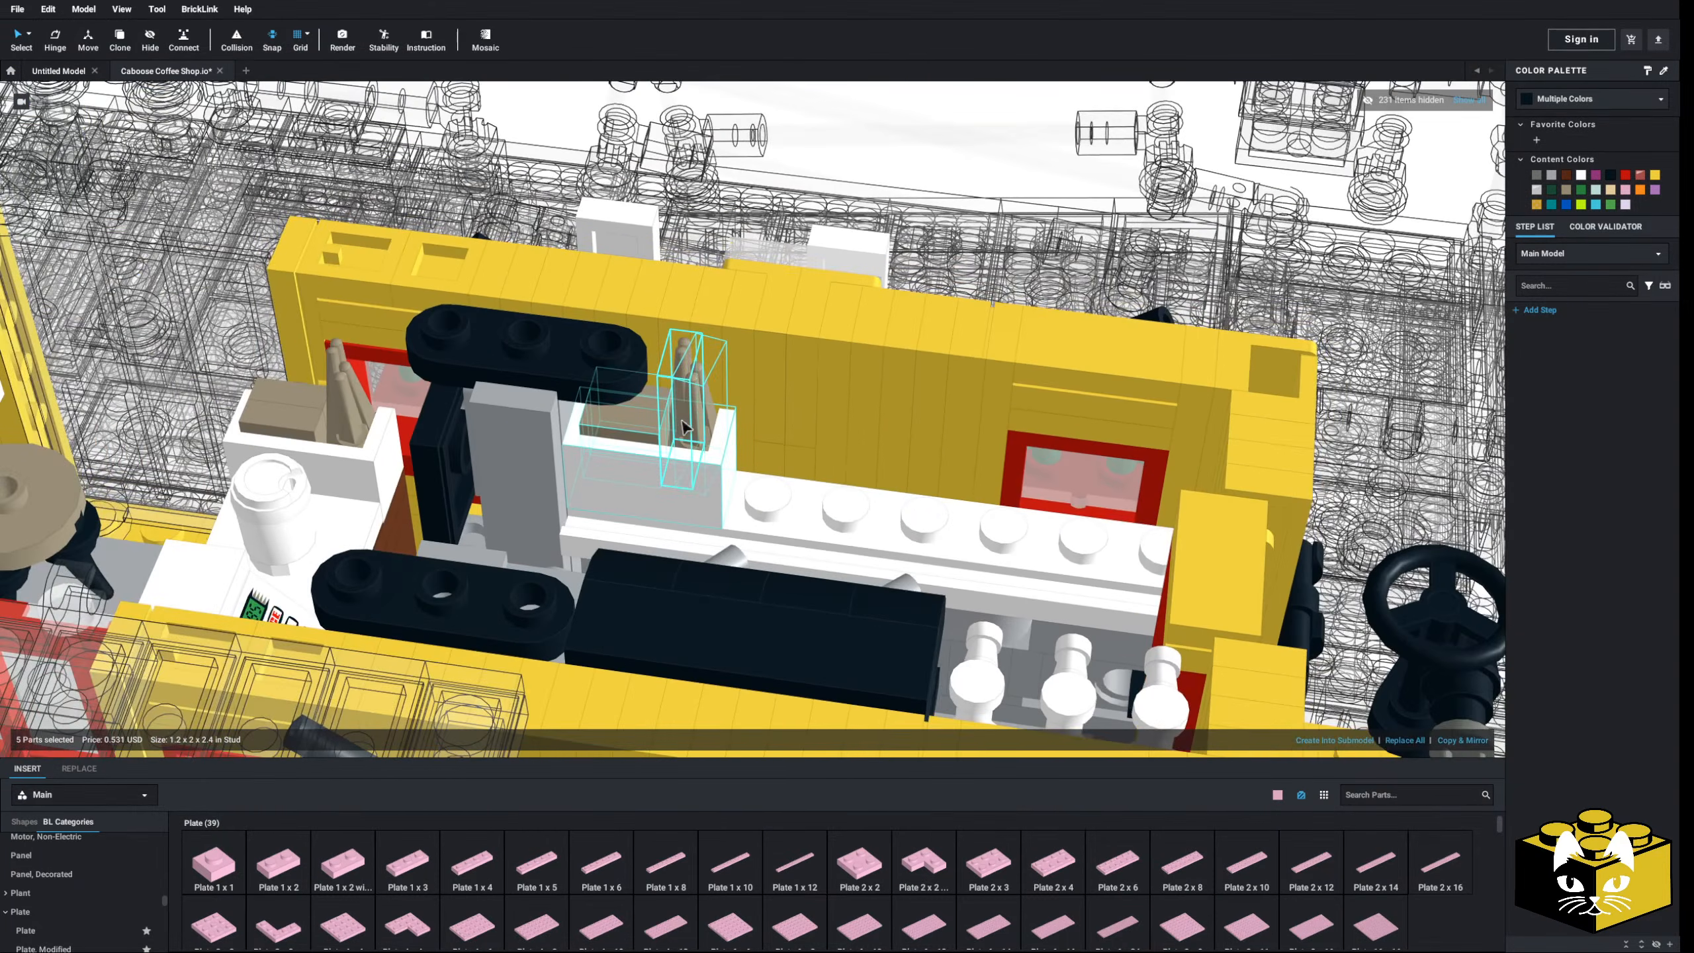
scroll(693, 460, "down", 6)
left_click(769, 239)
scroll(788, 507, "up", 3)
- Place two 1x1 round bricks on the back shelf
middle_click_drag(774, 488, 737, 481)
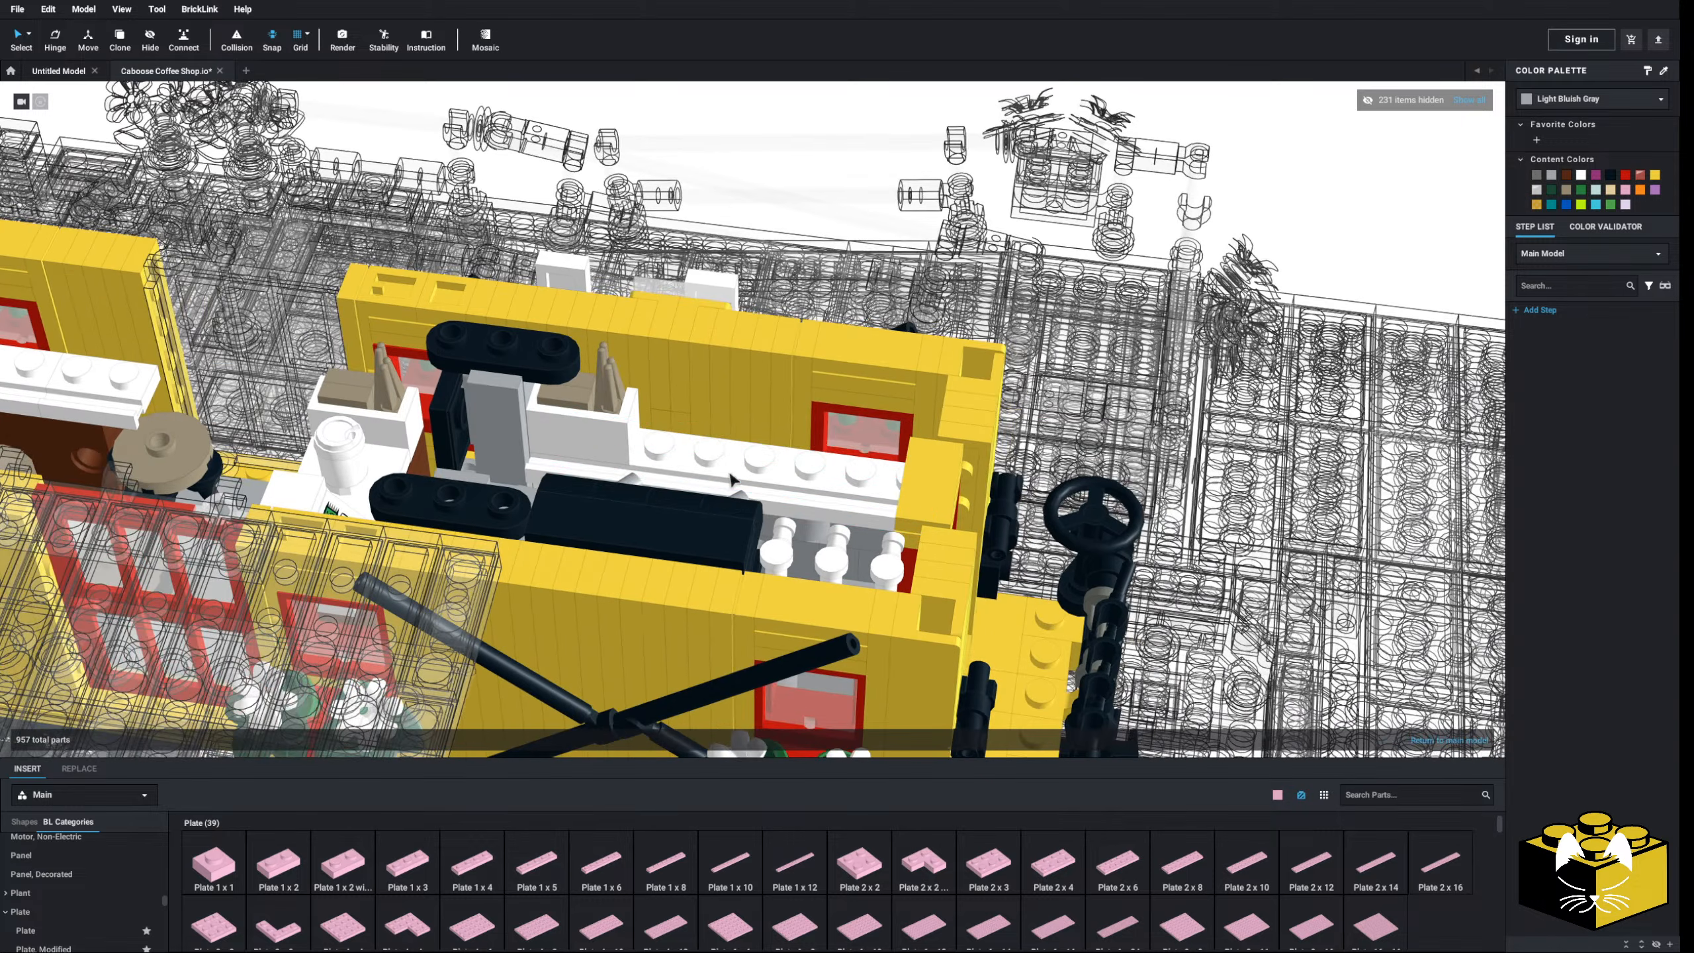
mouse_move(737, 480)
right_mouse_down()
mouse_move(707, 484)
mouse_move(734, 485)
right_mouse_up()
scroll(734, 485, "up", 3)
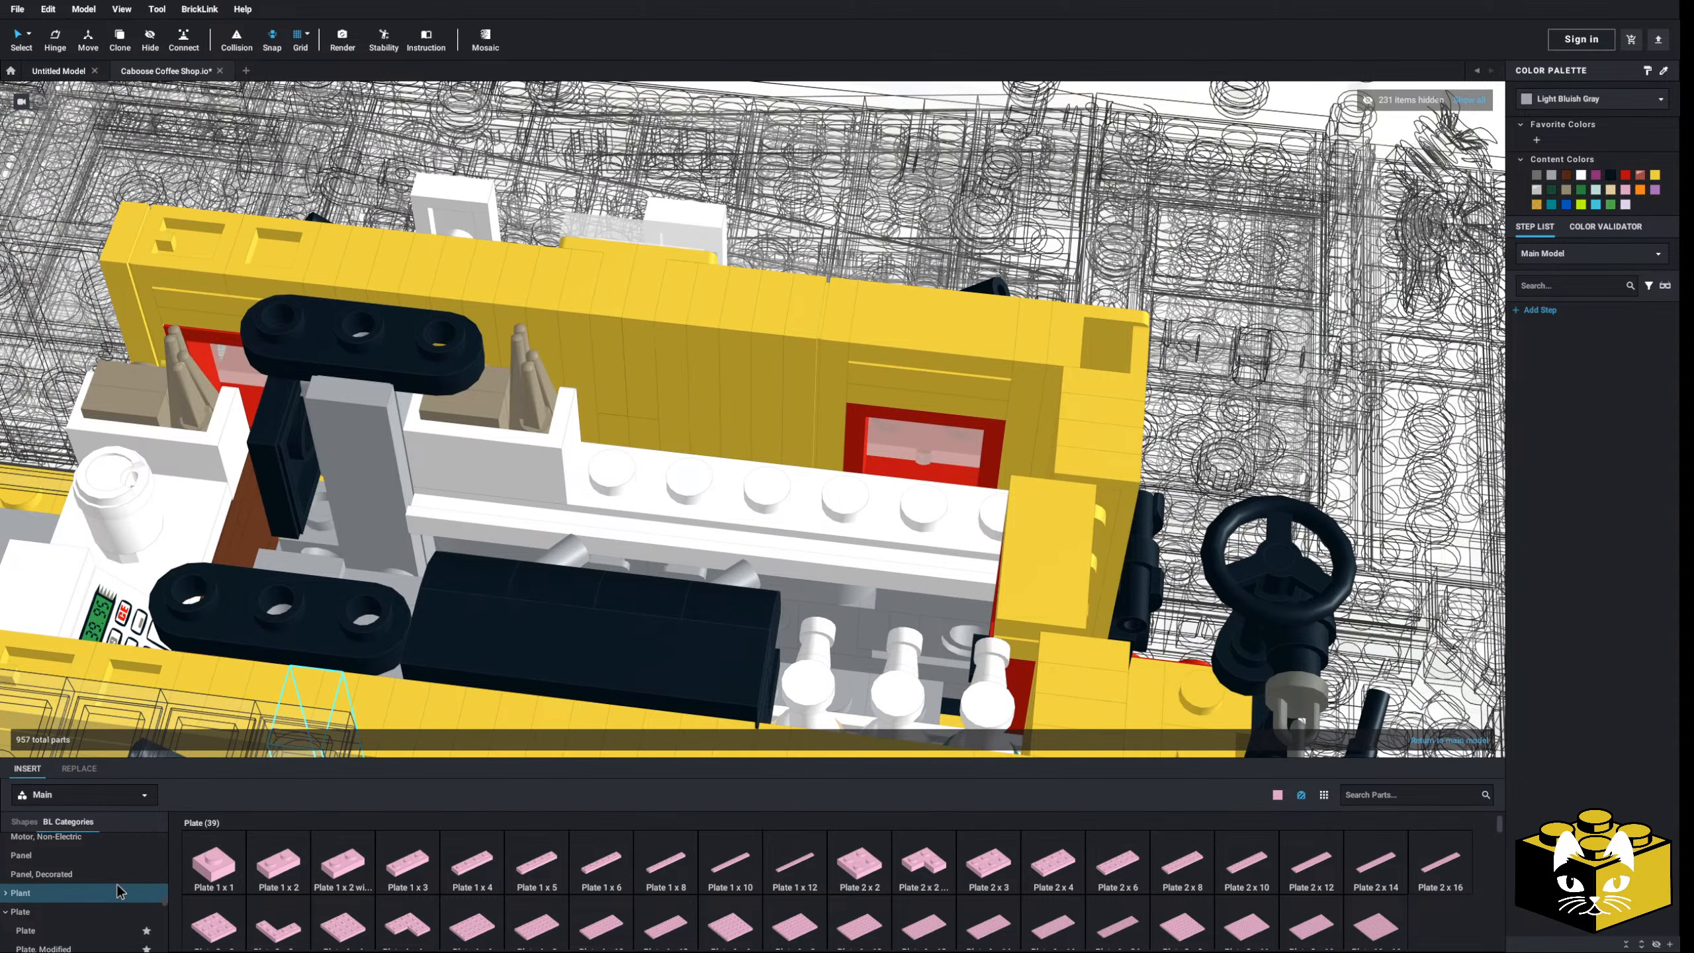
scroll(99, 880, "down", 3)
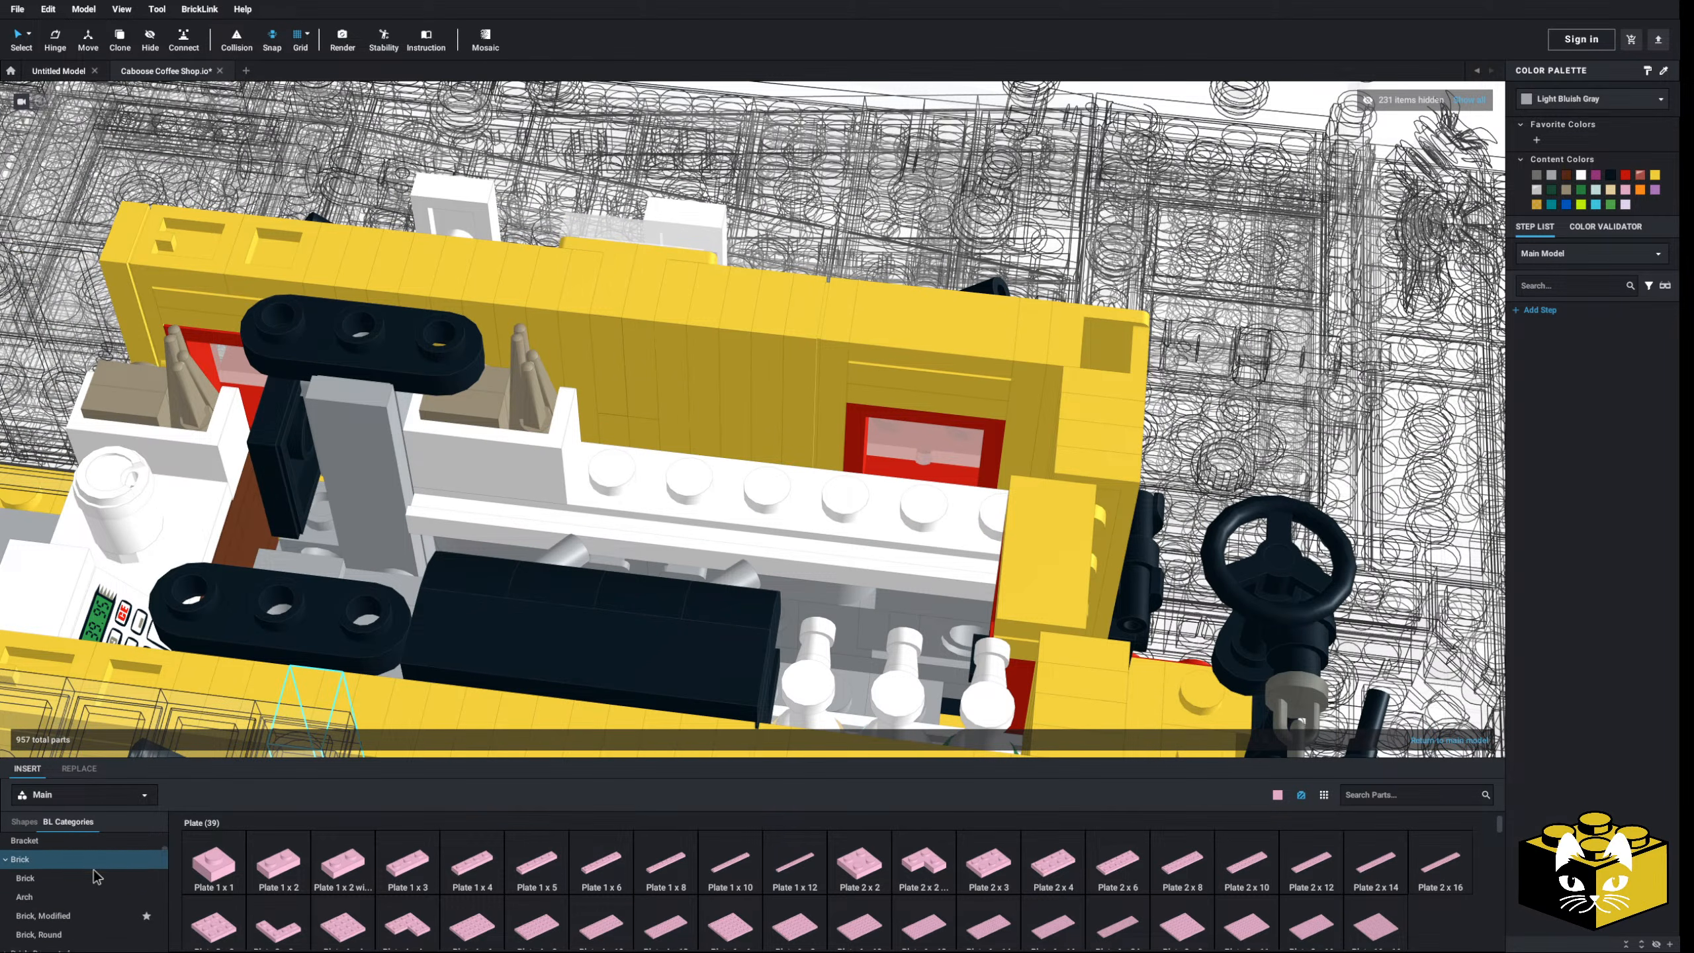
left_click(79, 928)
left_click(212, 867)
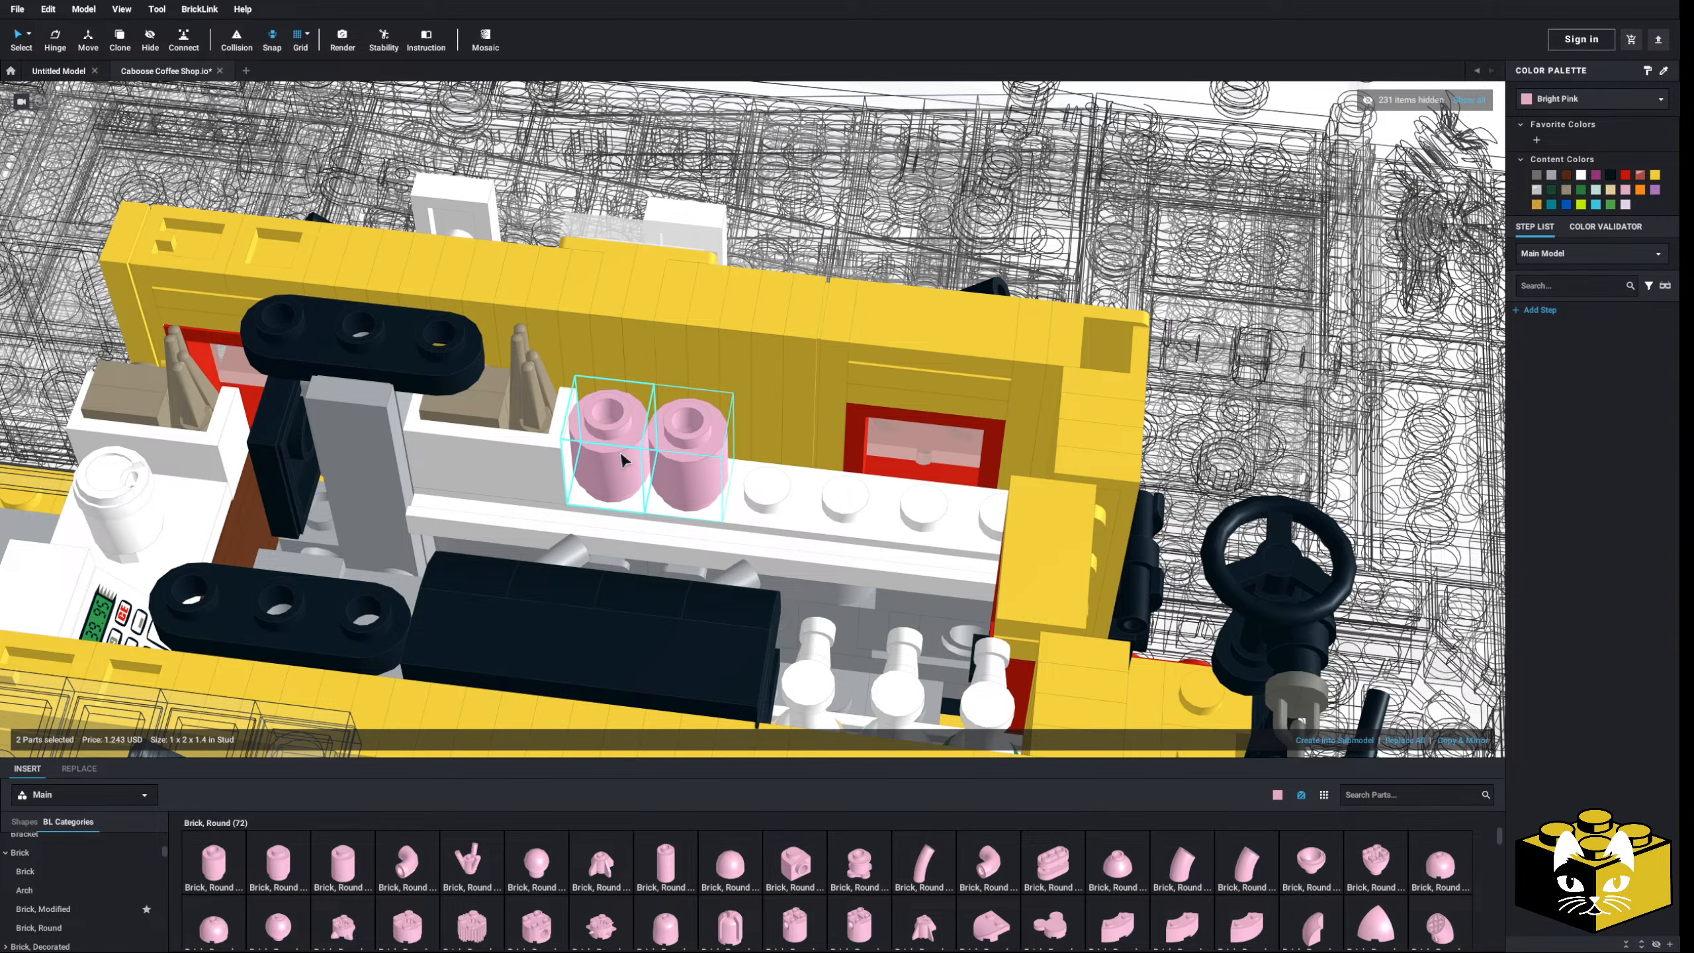
left_click_drag(621, 461, 943, 498)
right_click_drag(943, 498, 987, 485)
scroll(988, 485, "down", 5)
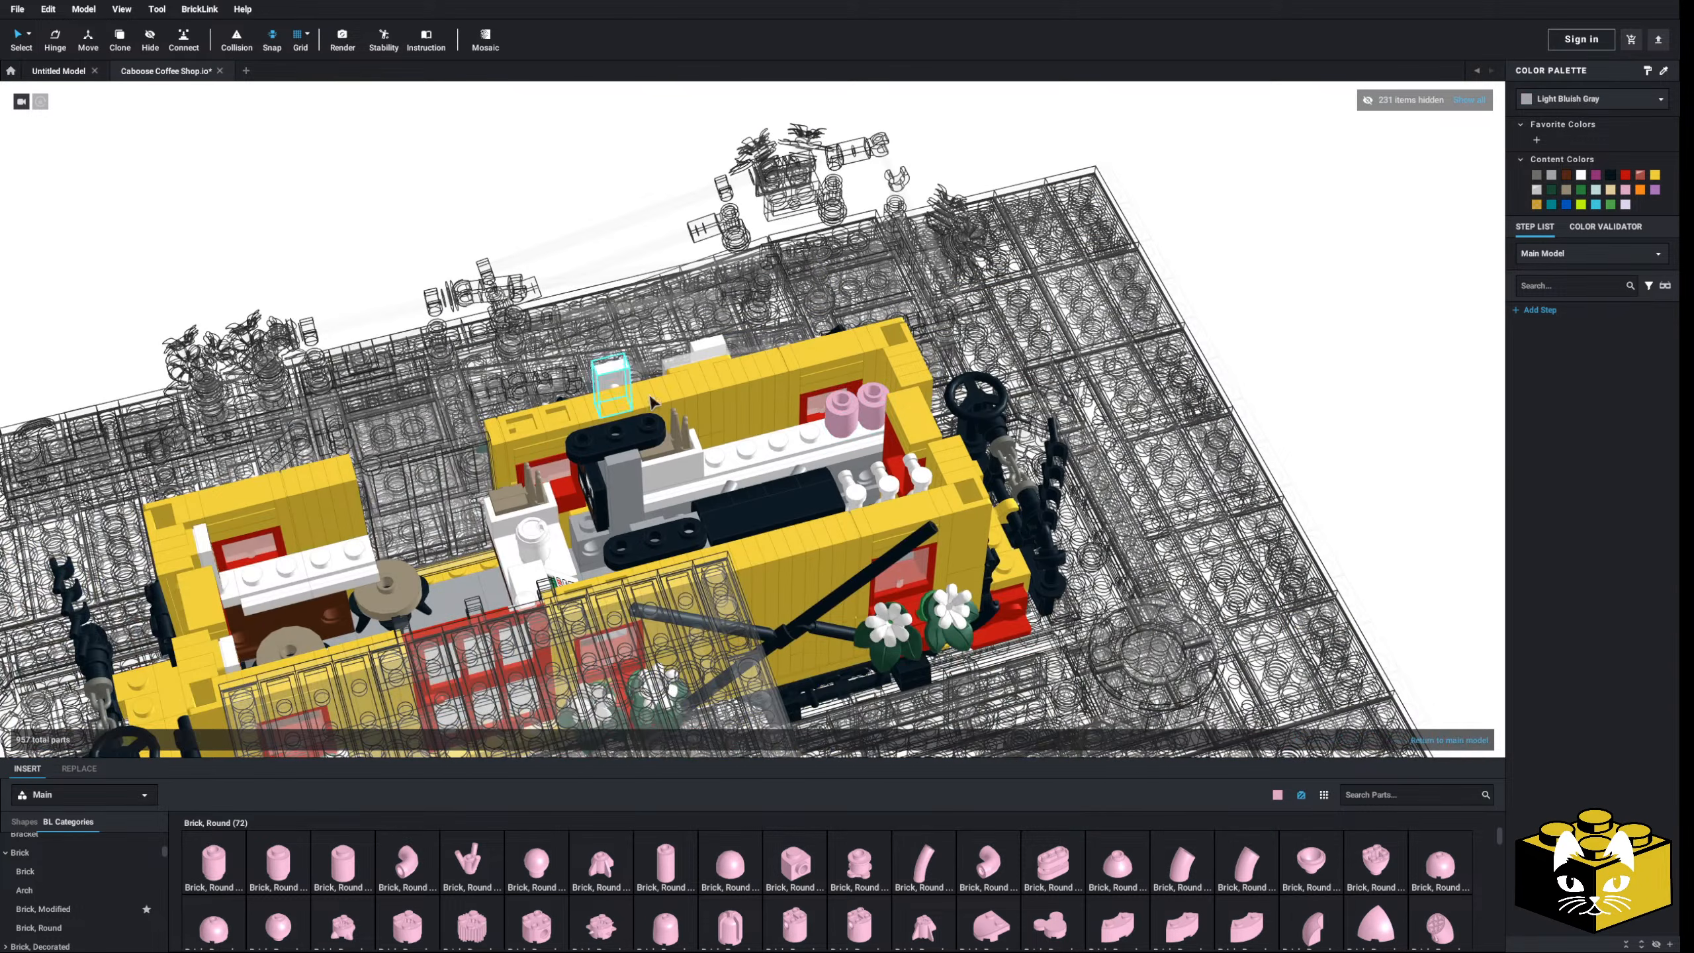
scroll(652, 401, "up", 5)
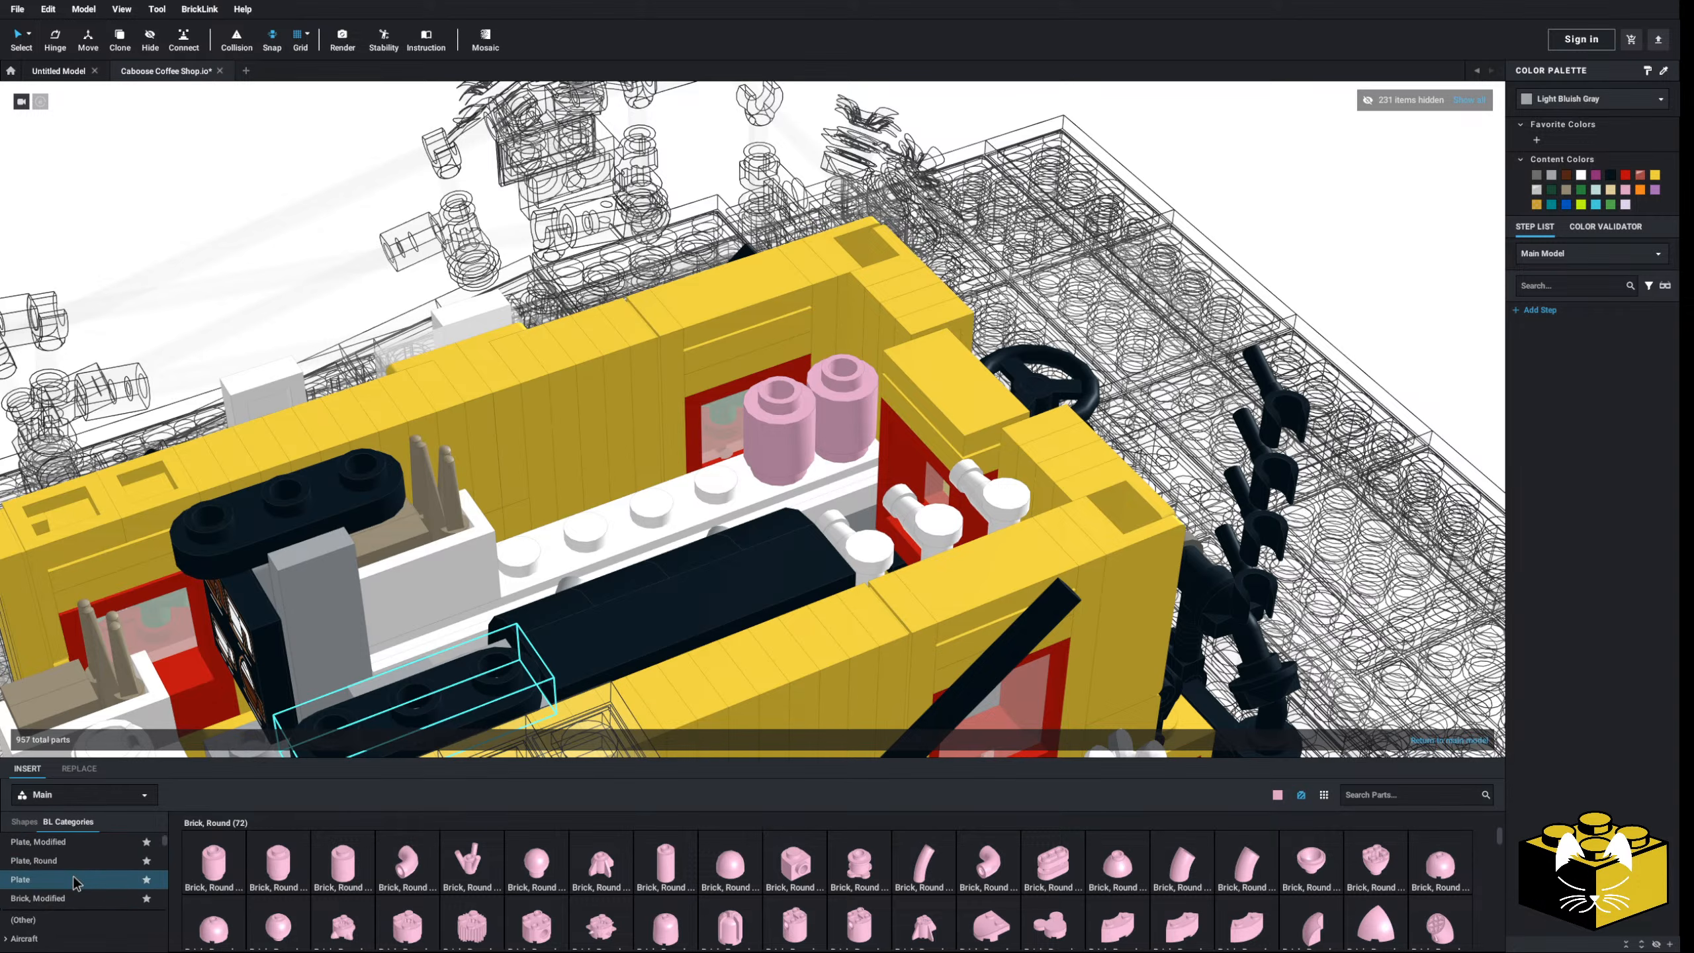
- Stack several 1x1 round plates into a pile on the shelf
left_click(103, 879)
left_click(77, 861)
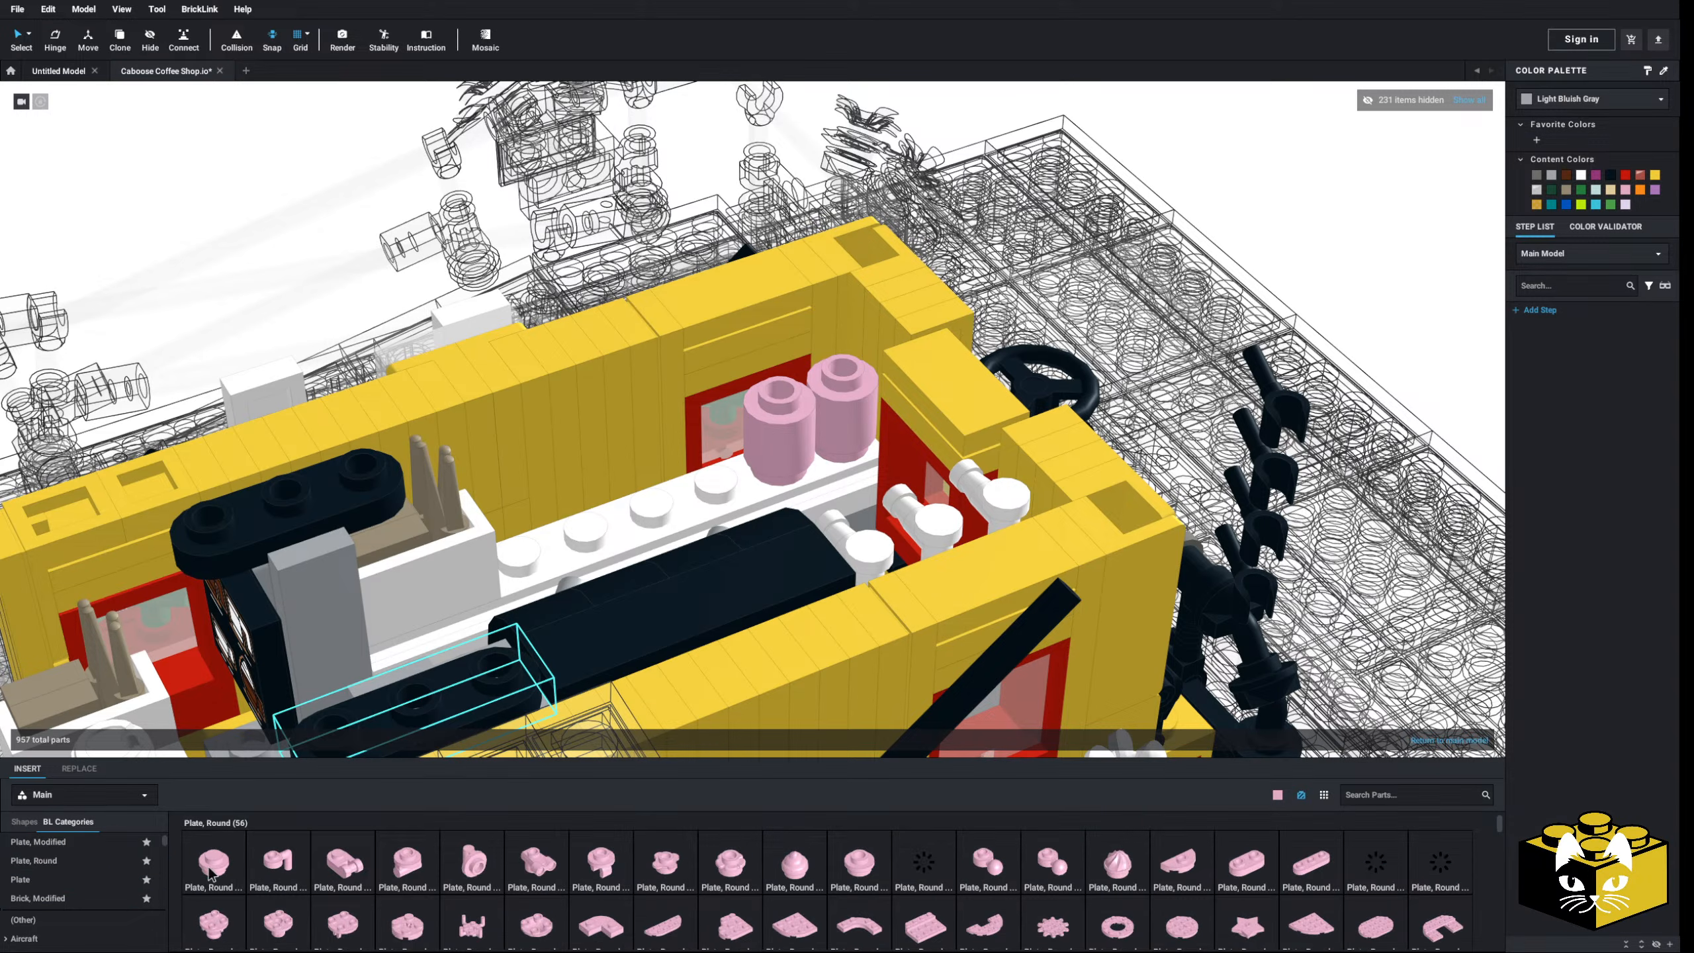
left_click(214, 865)
left_click(710, 452)
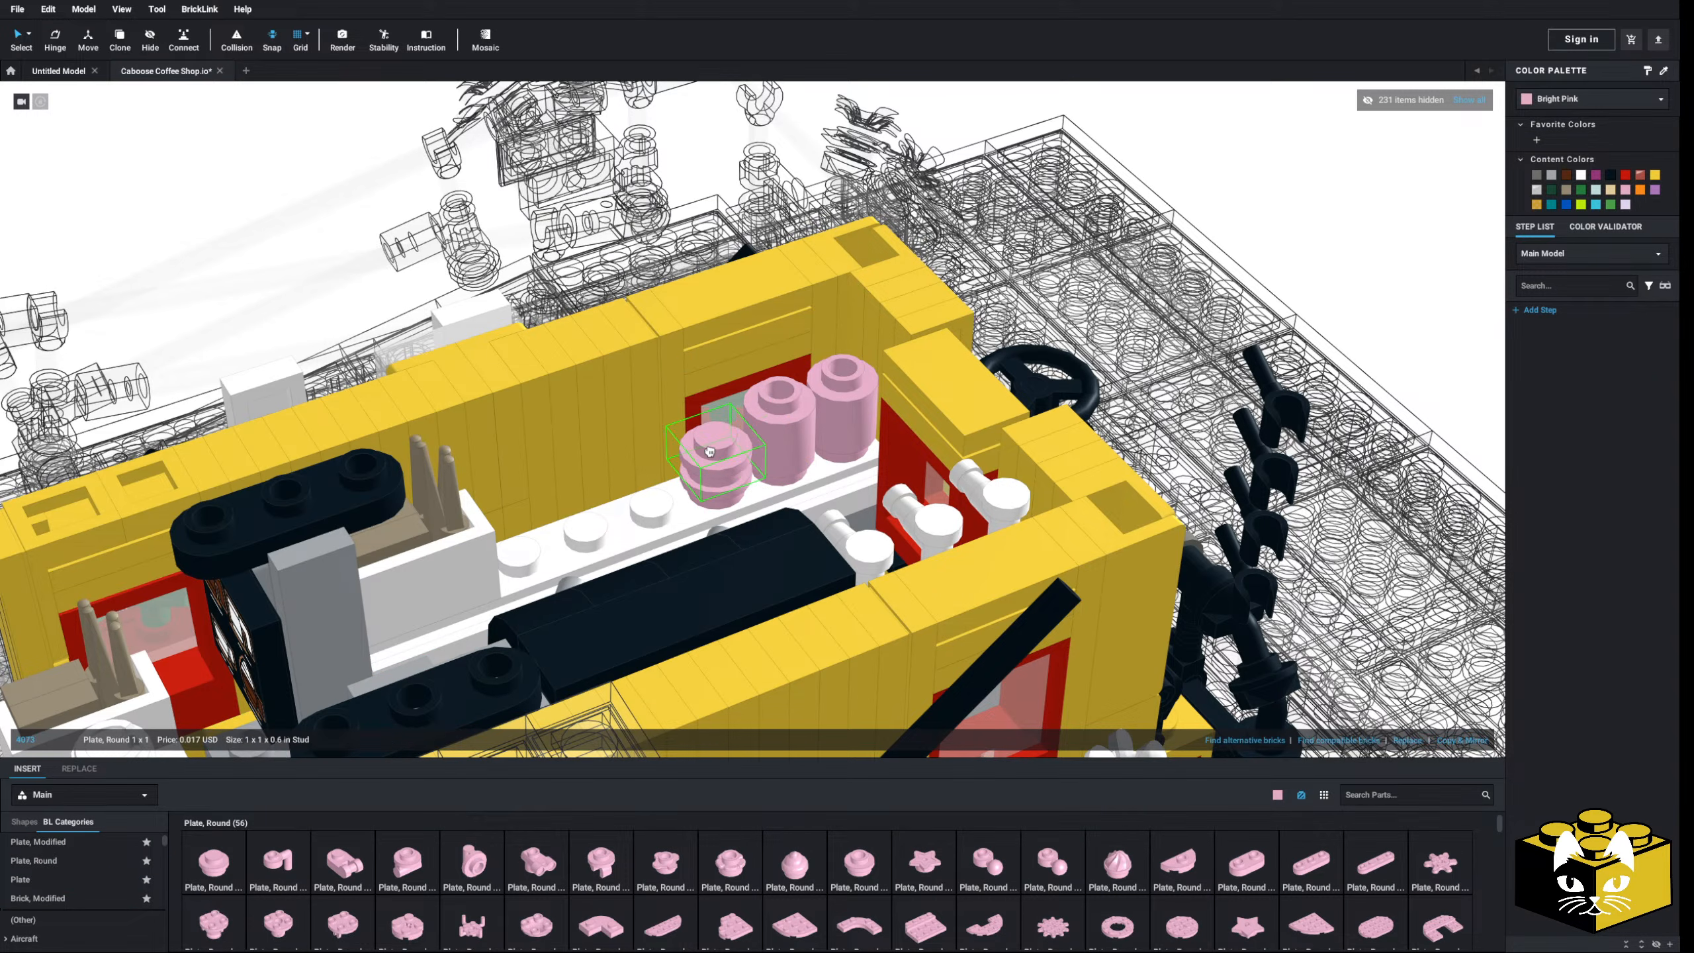
left_click(215, 868)
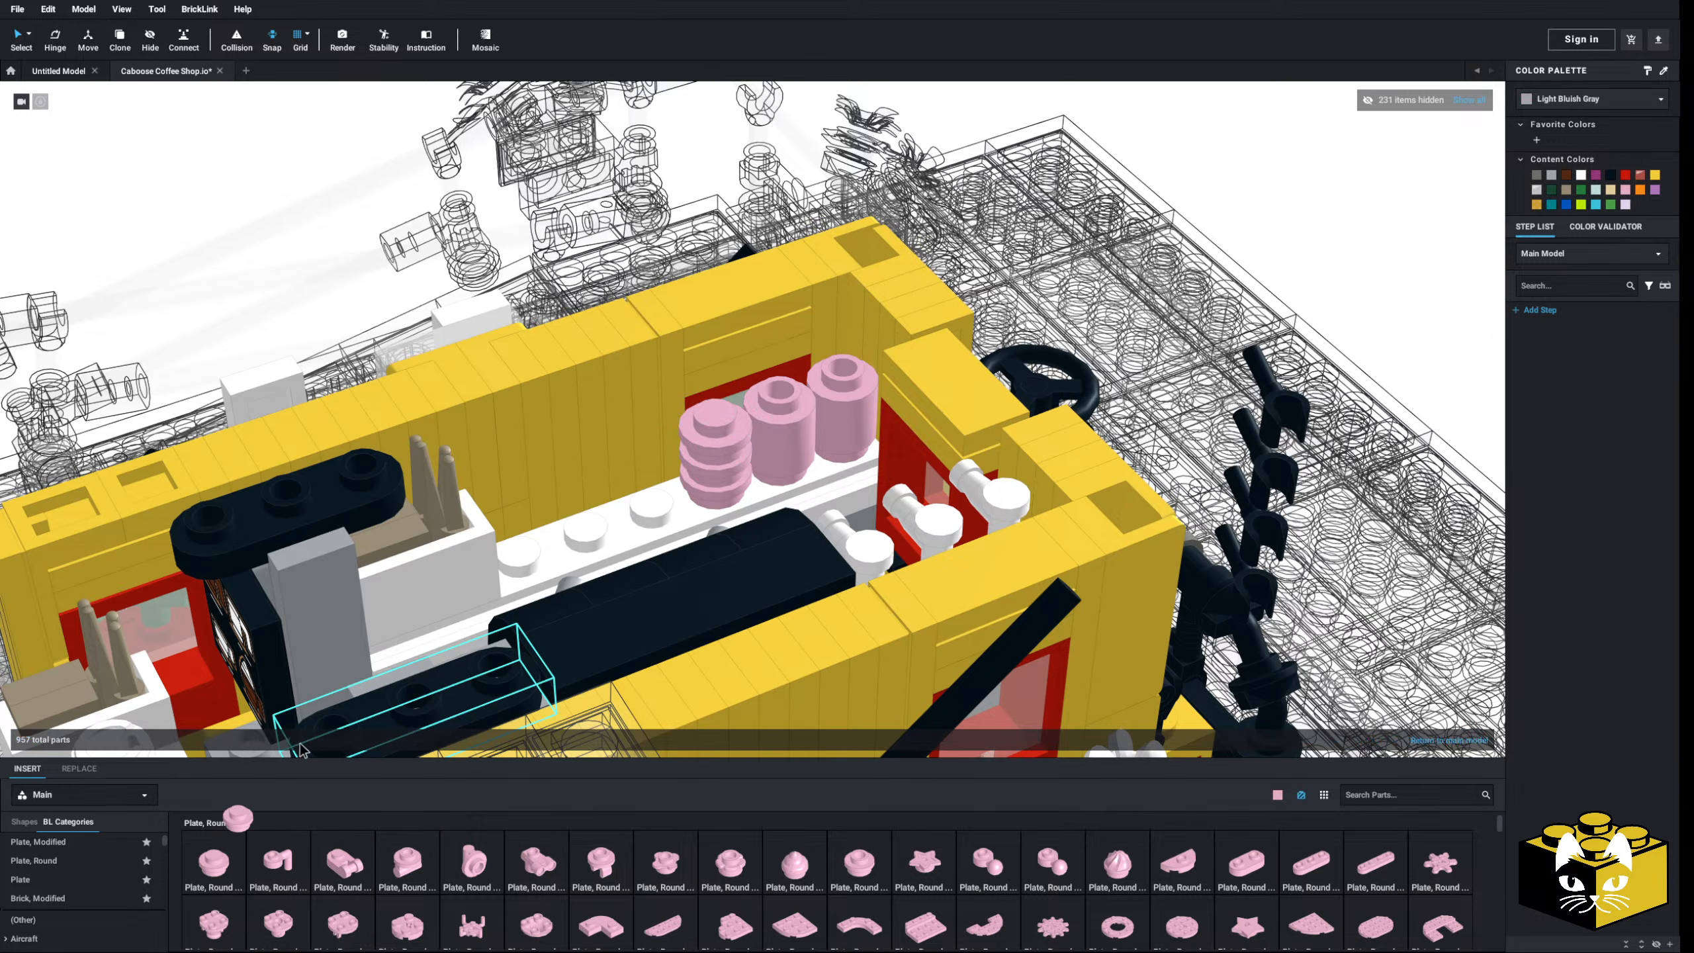
left_click(717, 400)
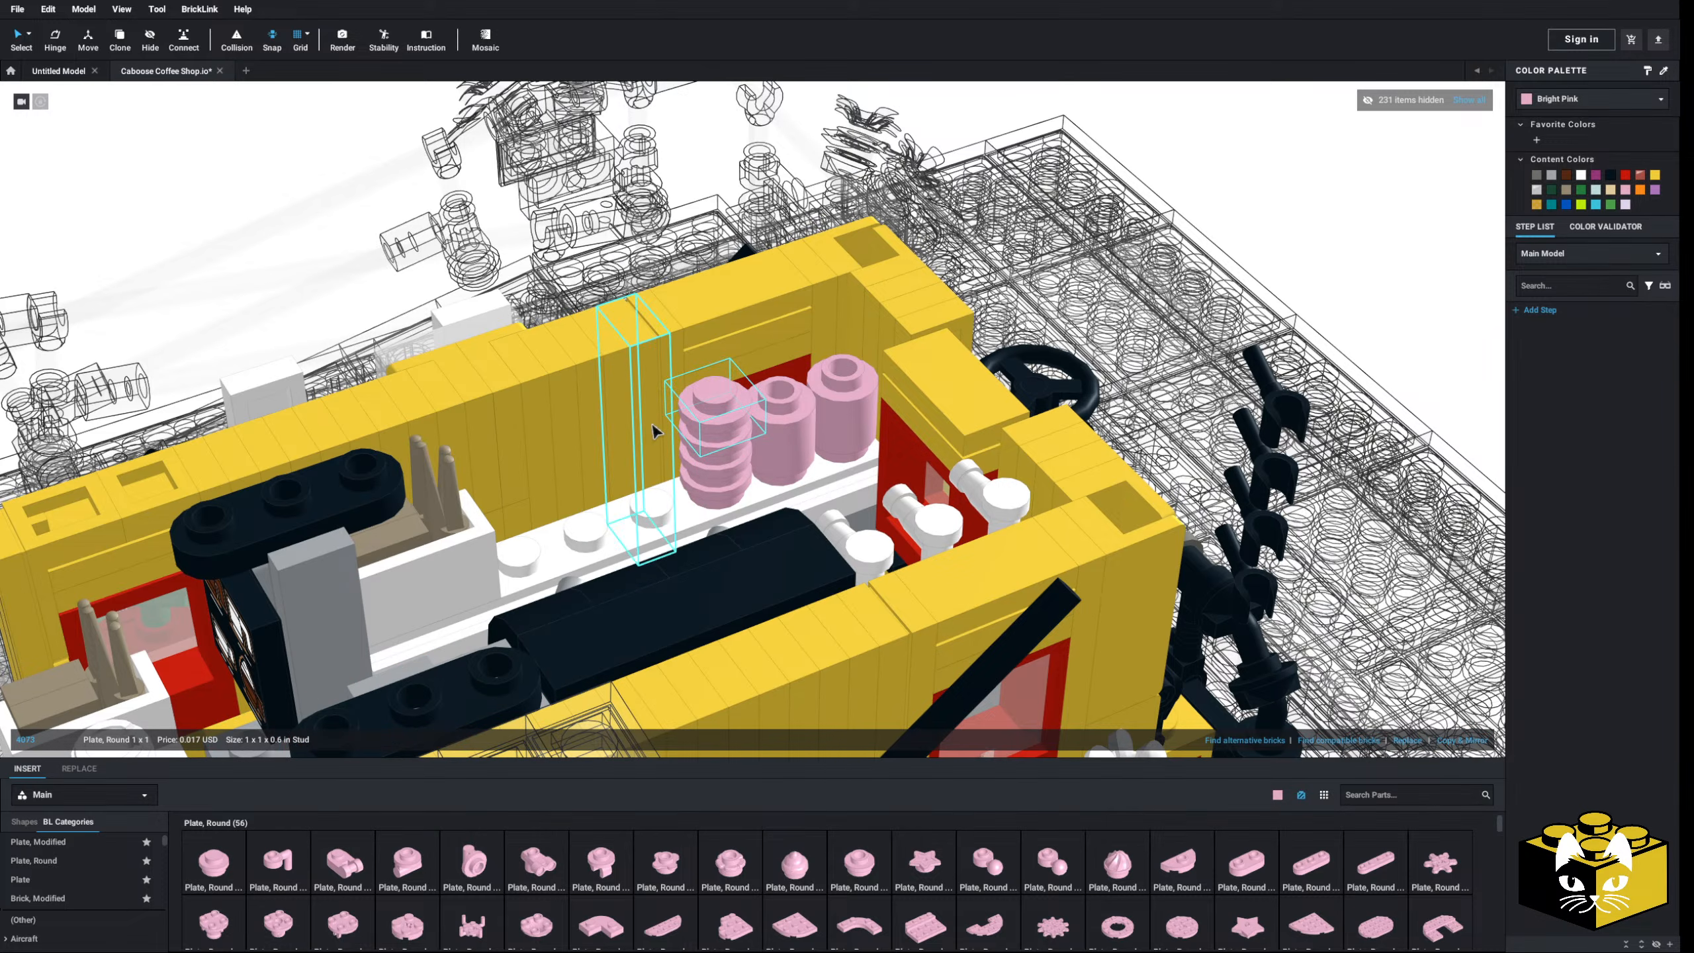
left_click(214, 864)
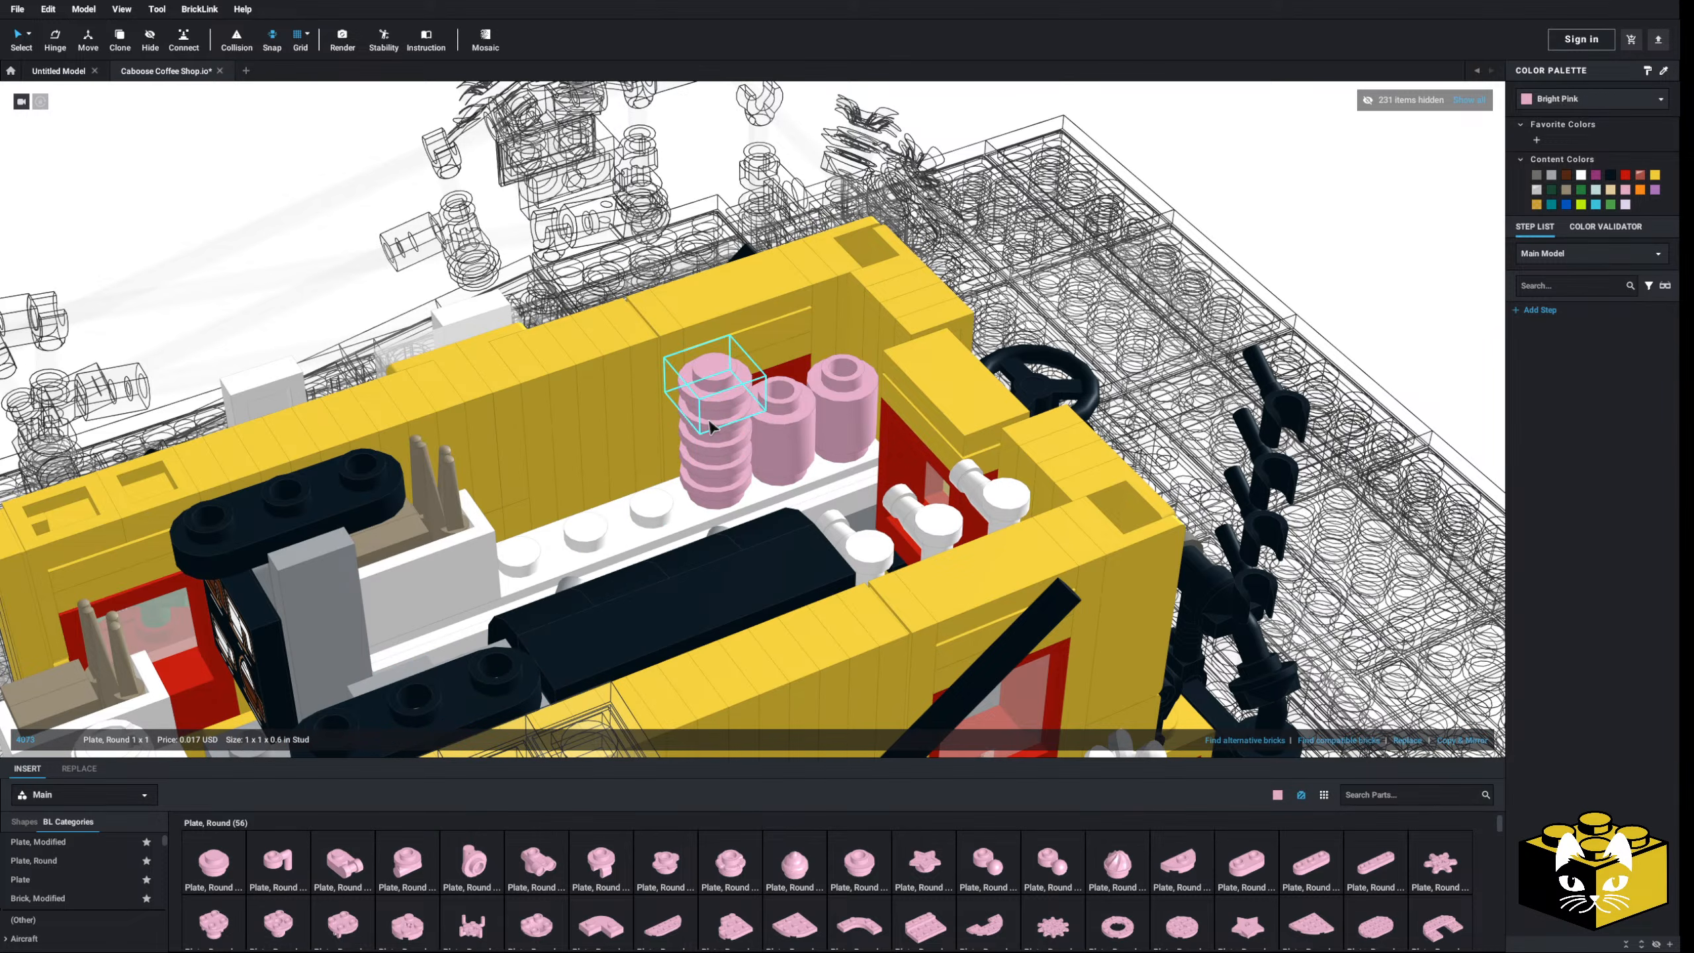
left_click(719, 493, "ctrl")
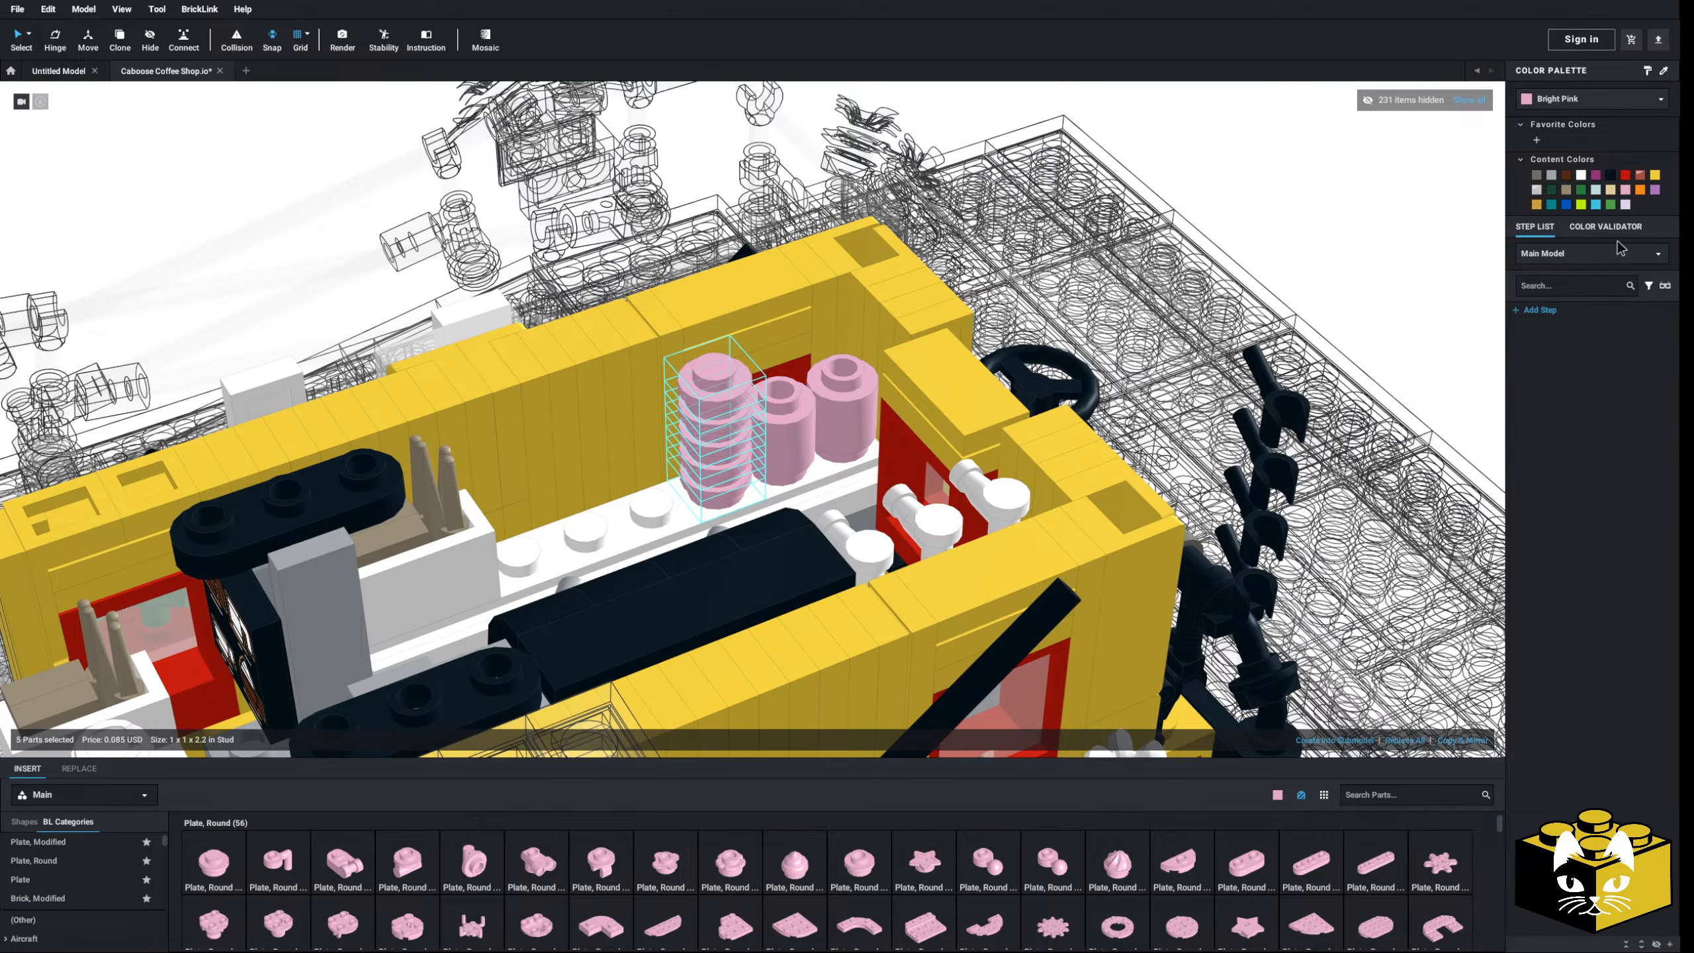
- Make the plate stack and both round bricks white, capping the right brick with a round plate
left_click(1583, 176)
left_click(783, 434)
left_click(891, 388, "ctrl")
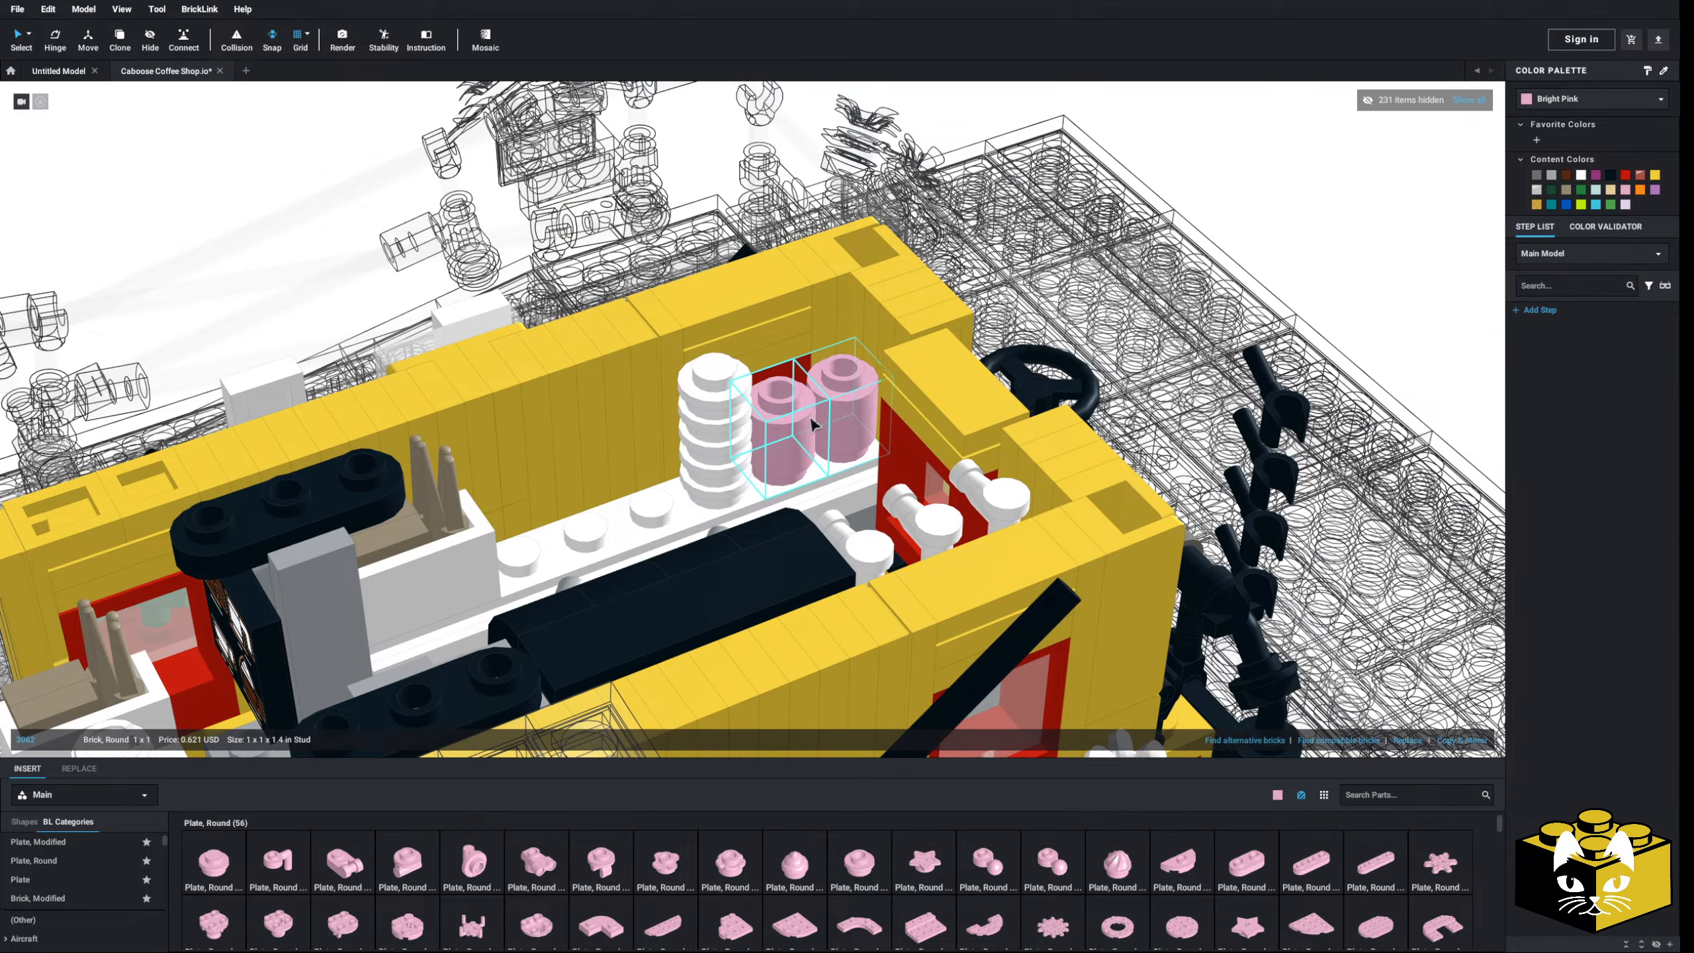
left_click(1582, 176)
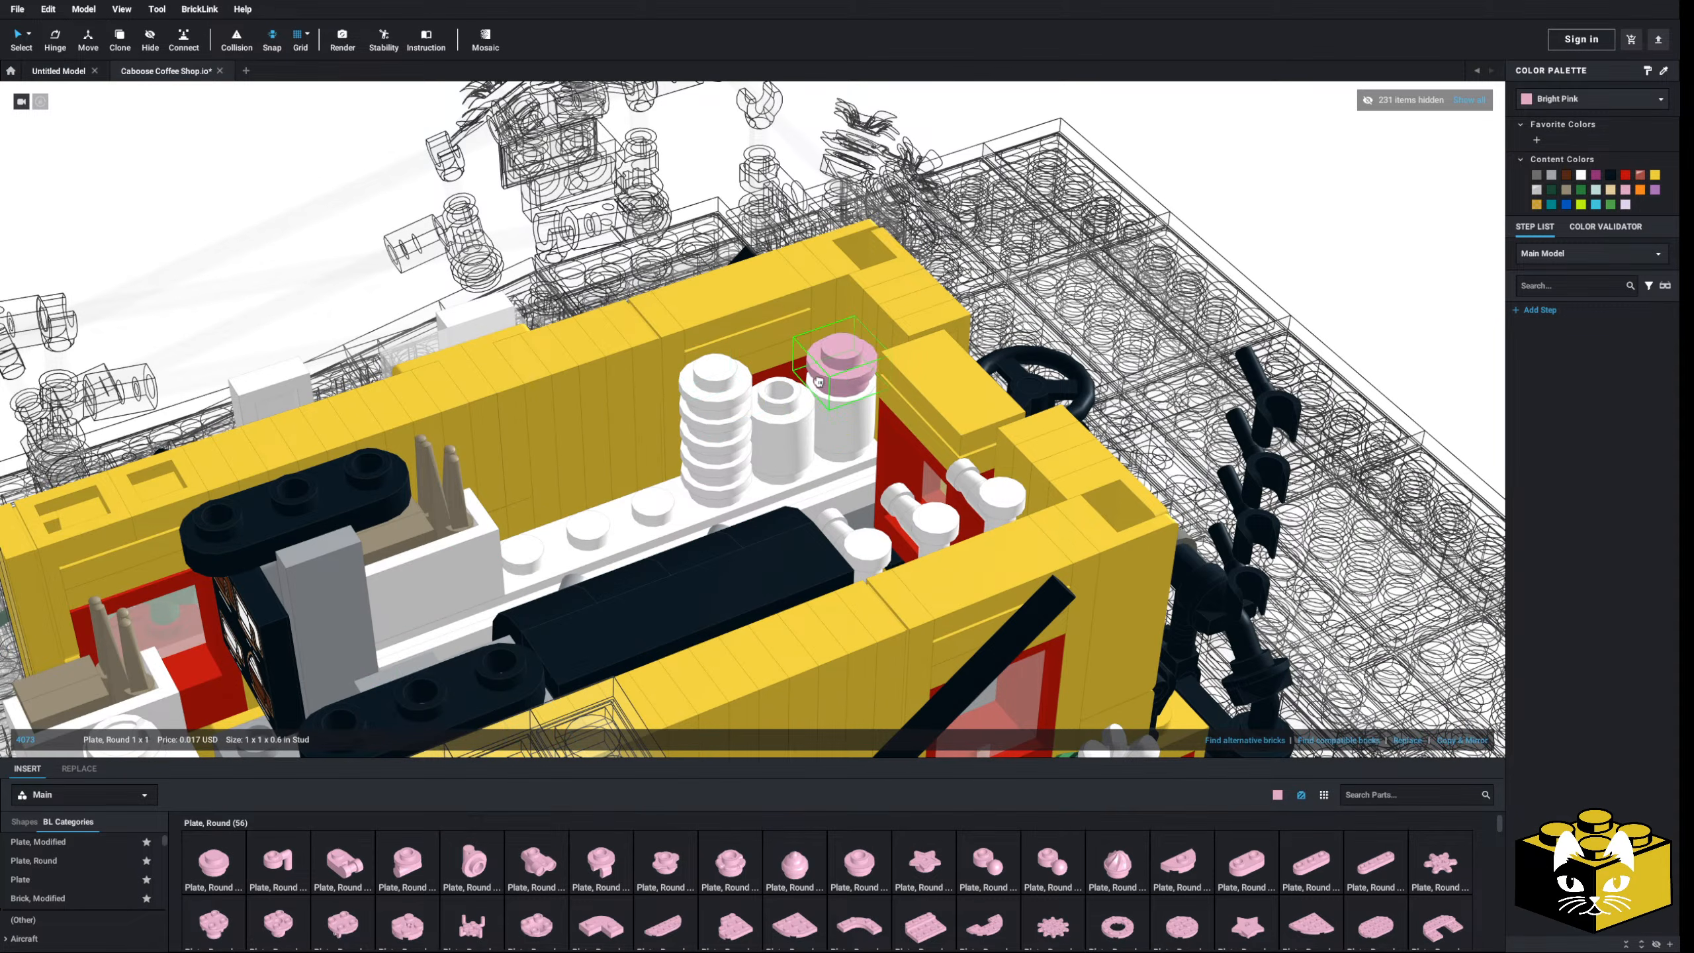
left_click_drag(818, 382, 764, 404)
left_click_drag(336, 746, 836, 373)
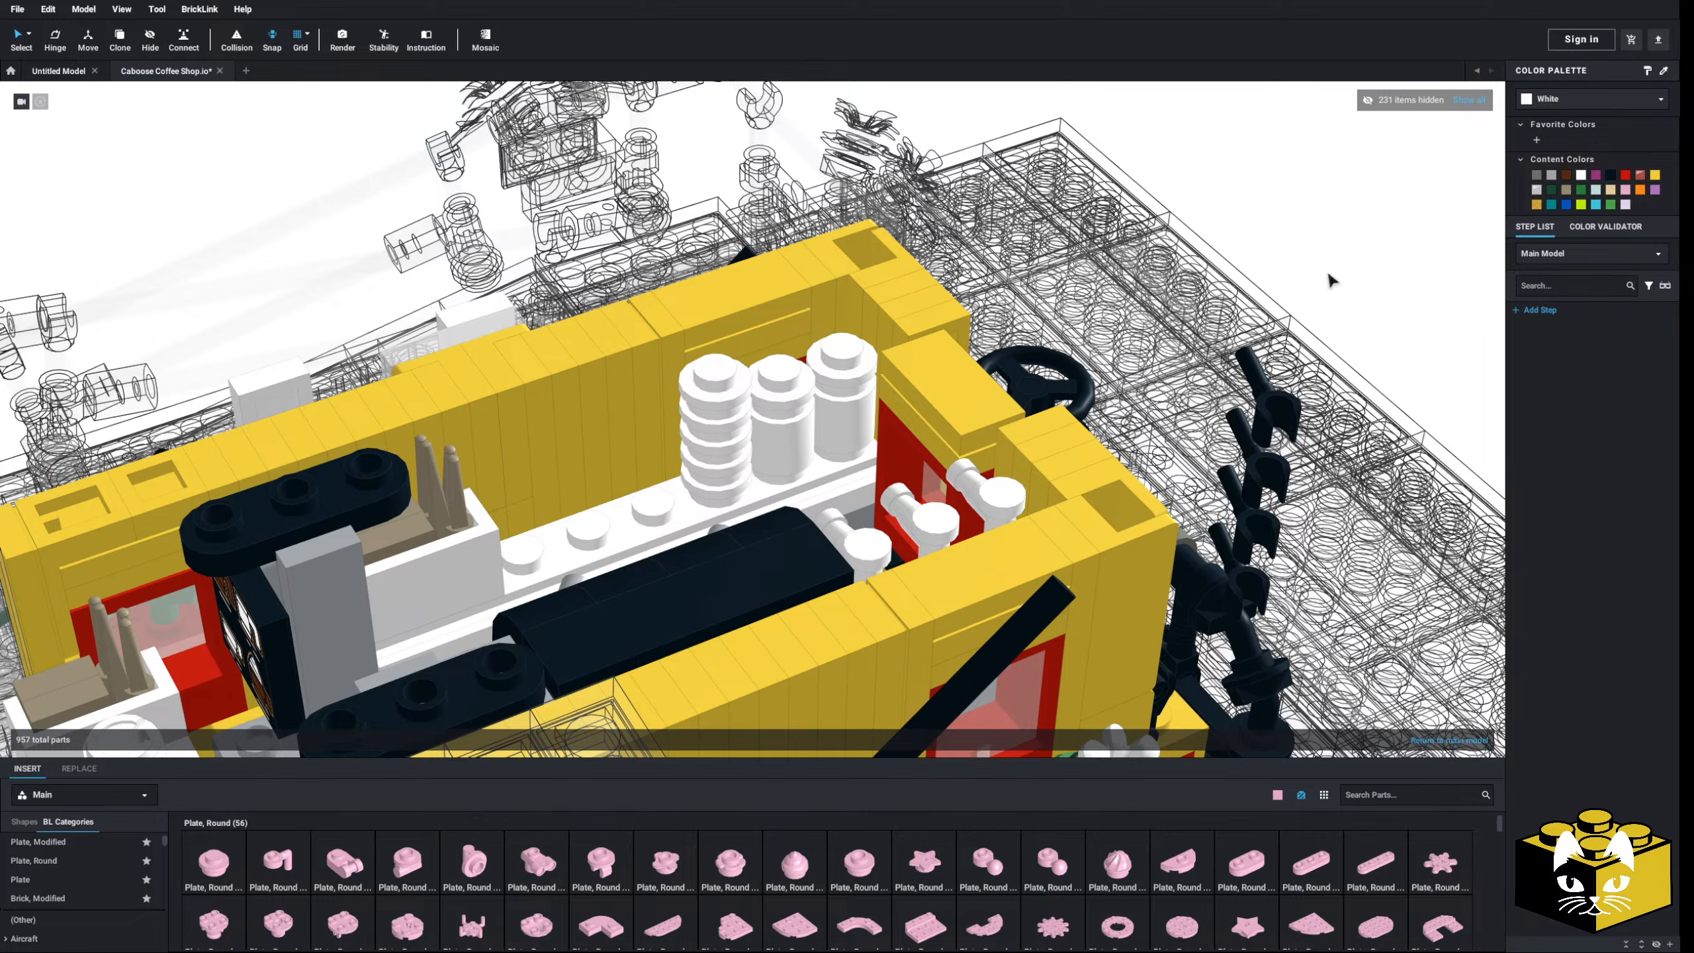
- Orbit and zoom in on the espresso machine, syrup bottles and white cup stacks
scroll(1337, 270, "down", 8)
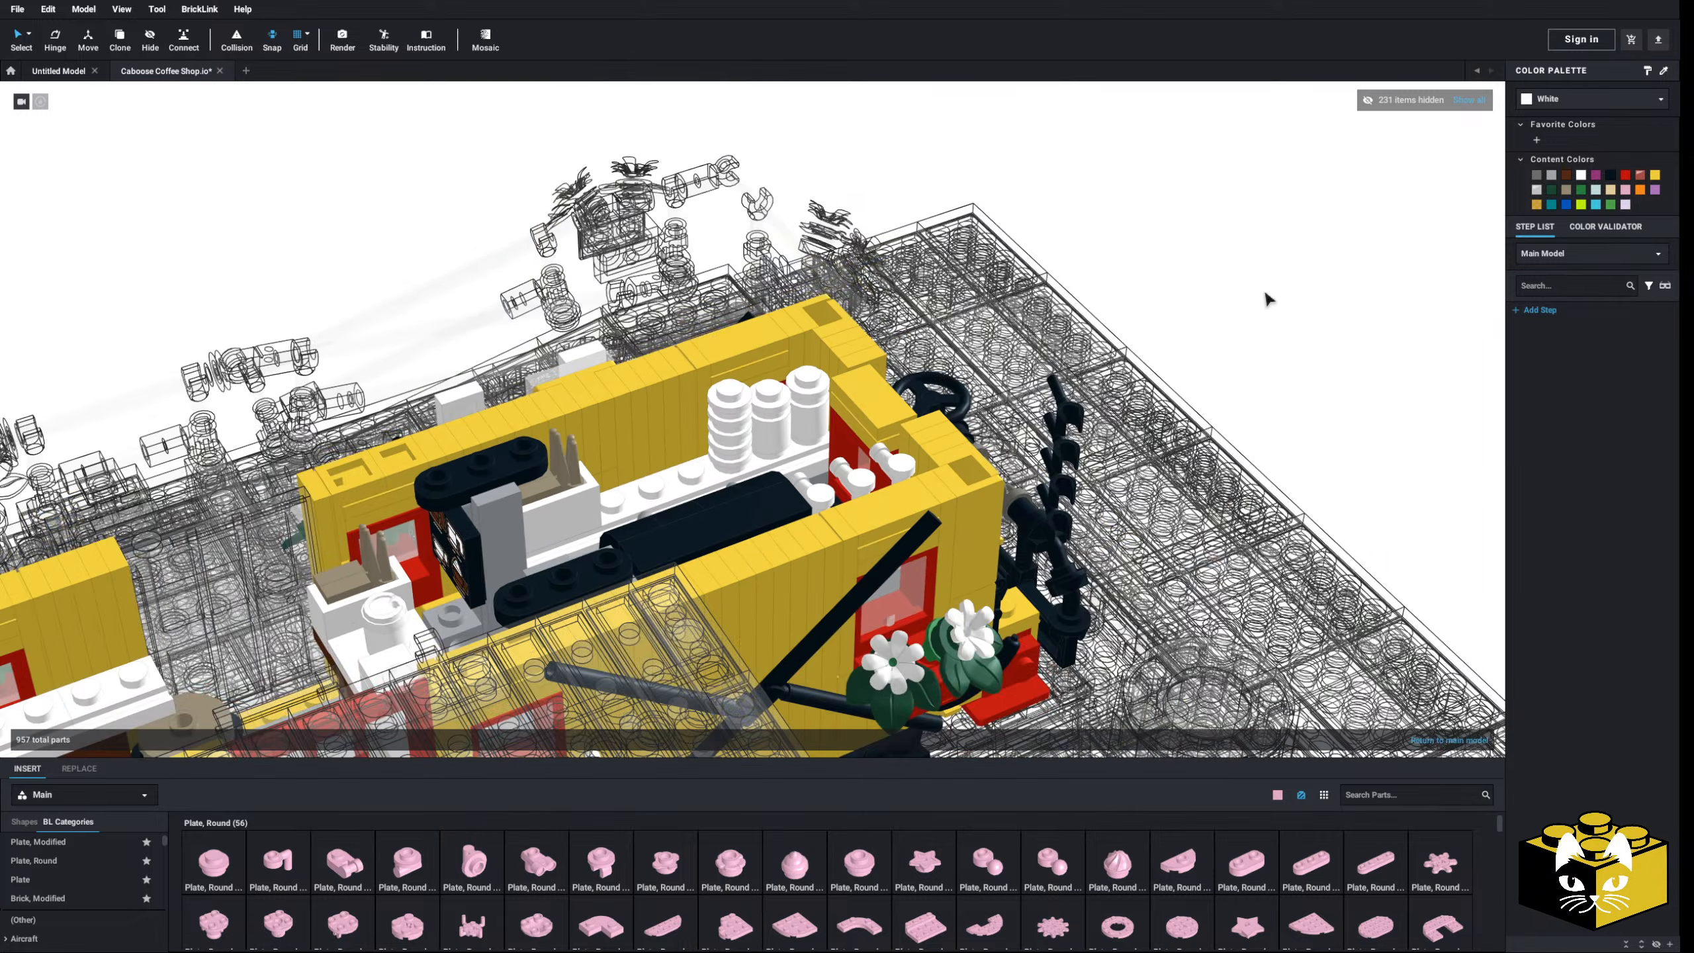
mouse_move(1186, 349)
right_mouse_down()
mouse_move(1090, 358)
mouse_move(1184, 361)
mouse_move(1154, 348)
right_mouse_up()
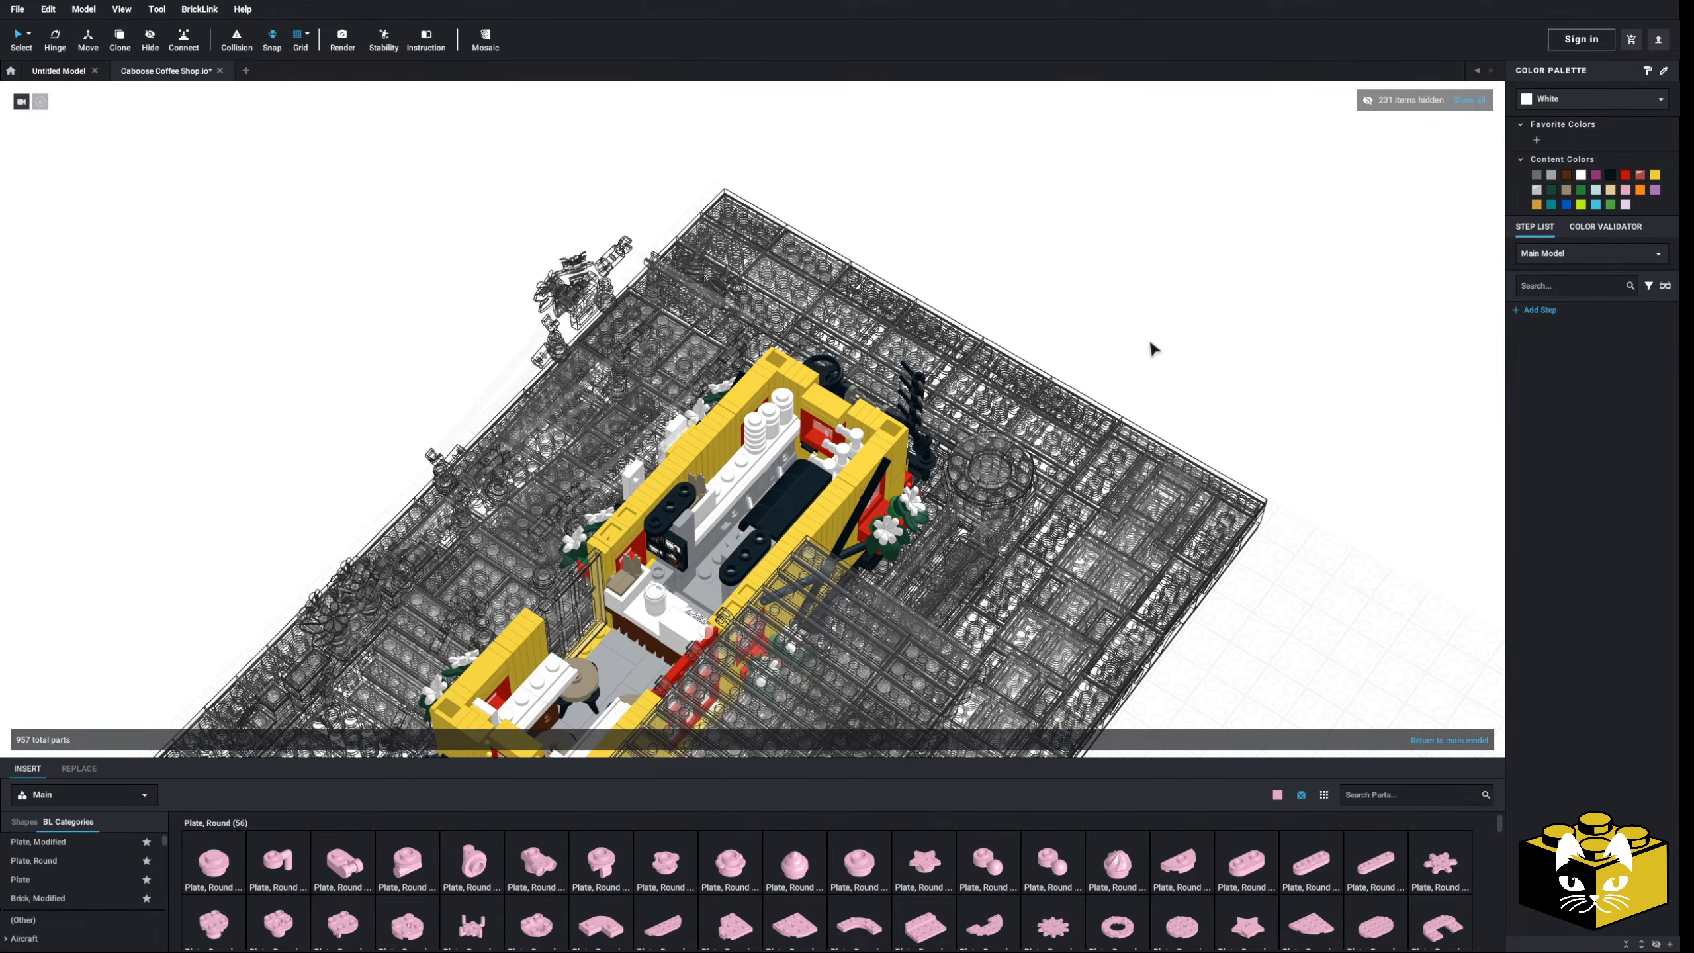
scroll(1086, 336, "up", 6)
scroll(1086, 339, "down", 1)
mouse_move(1026, 412)
right_mouse_down()
mouse_move(1080, 422)
mouse_move(1006, 439)
right_mouse_up()
scroll(1004, 400, "up", 3)
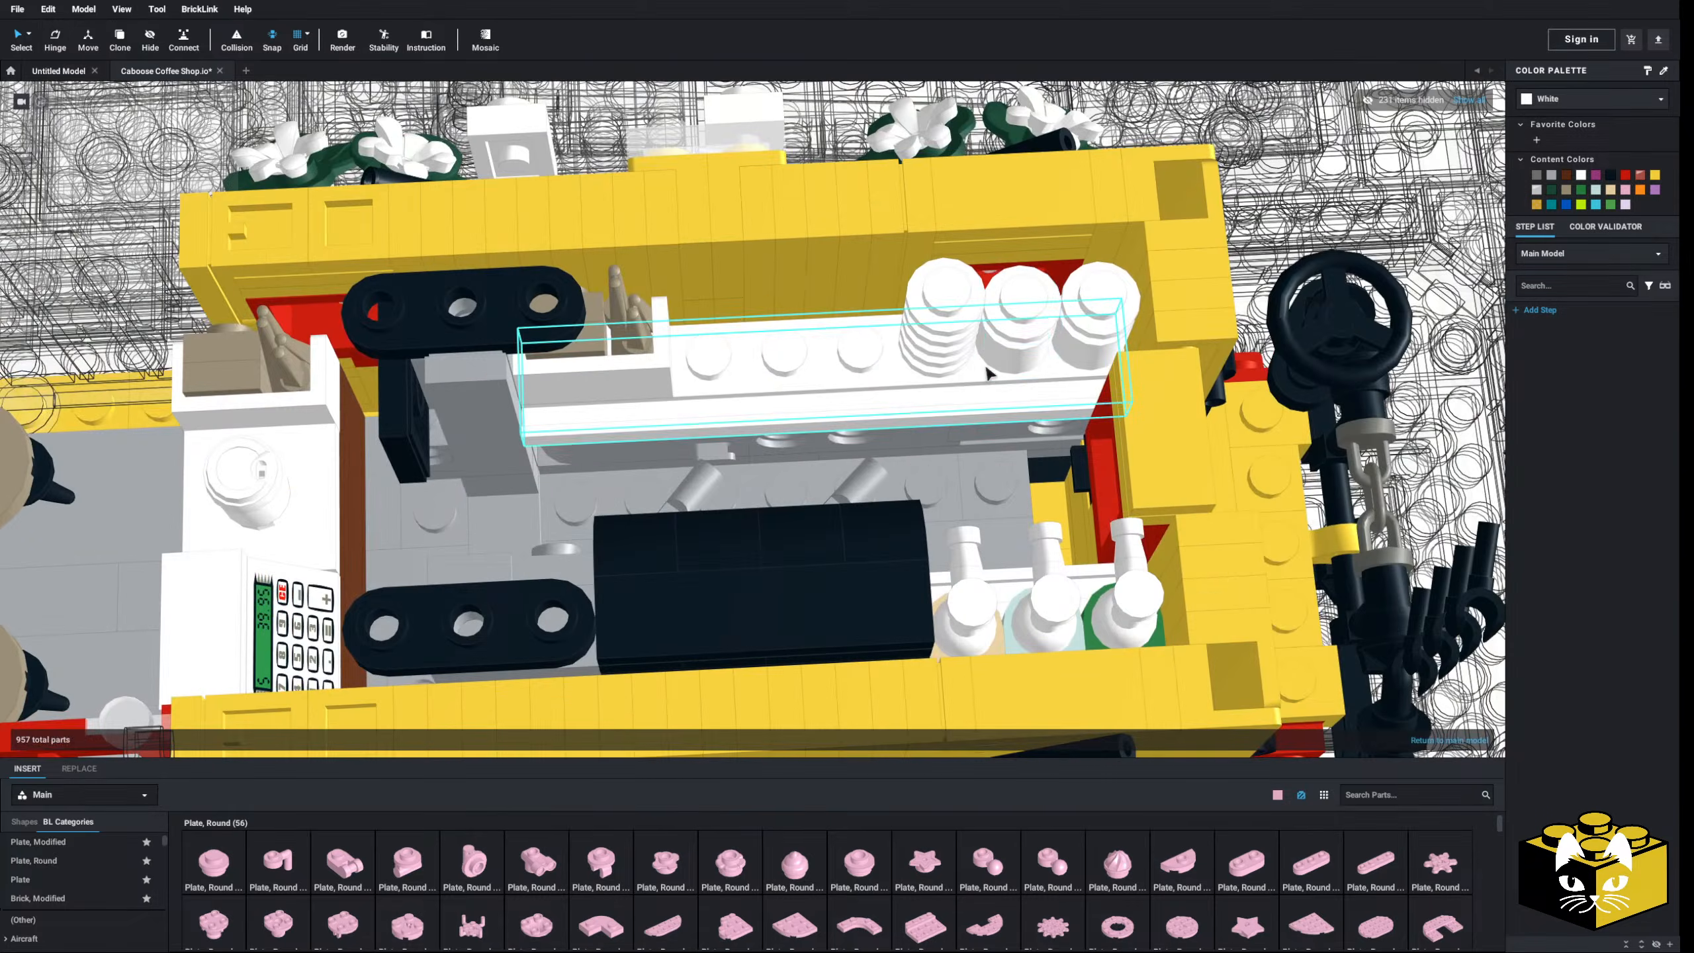
right_click_drag(991, 374, 863, 499)
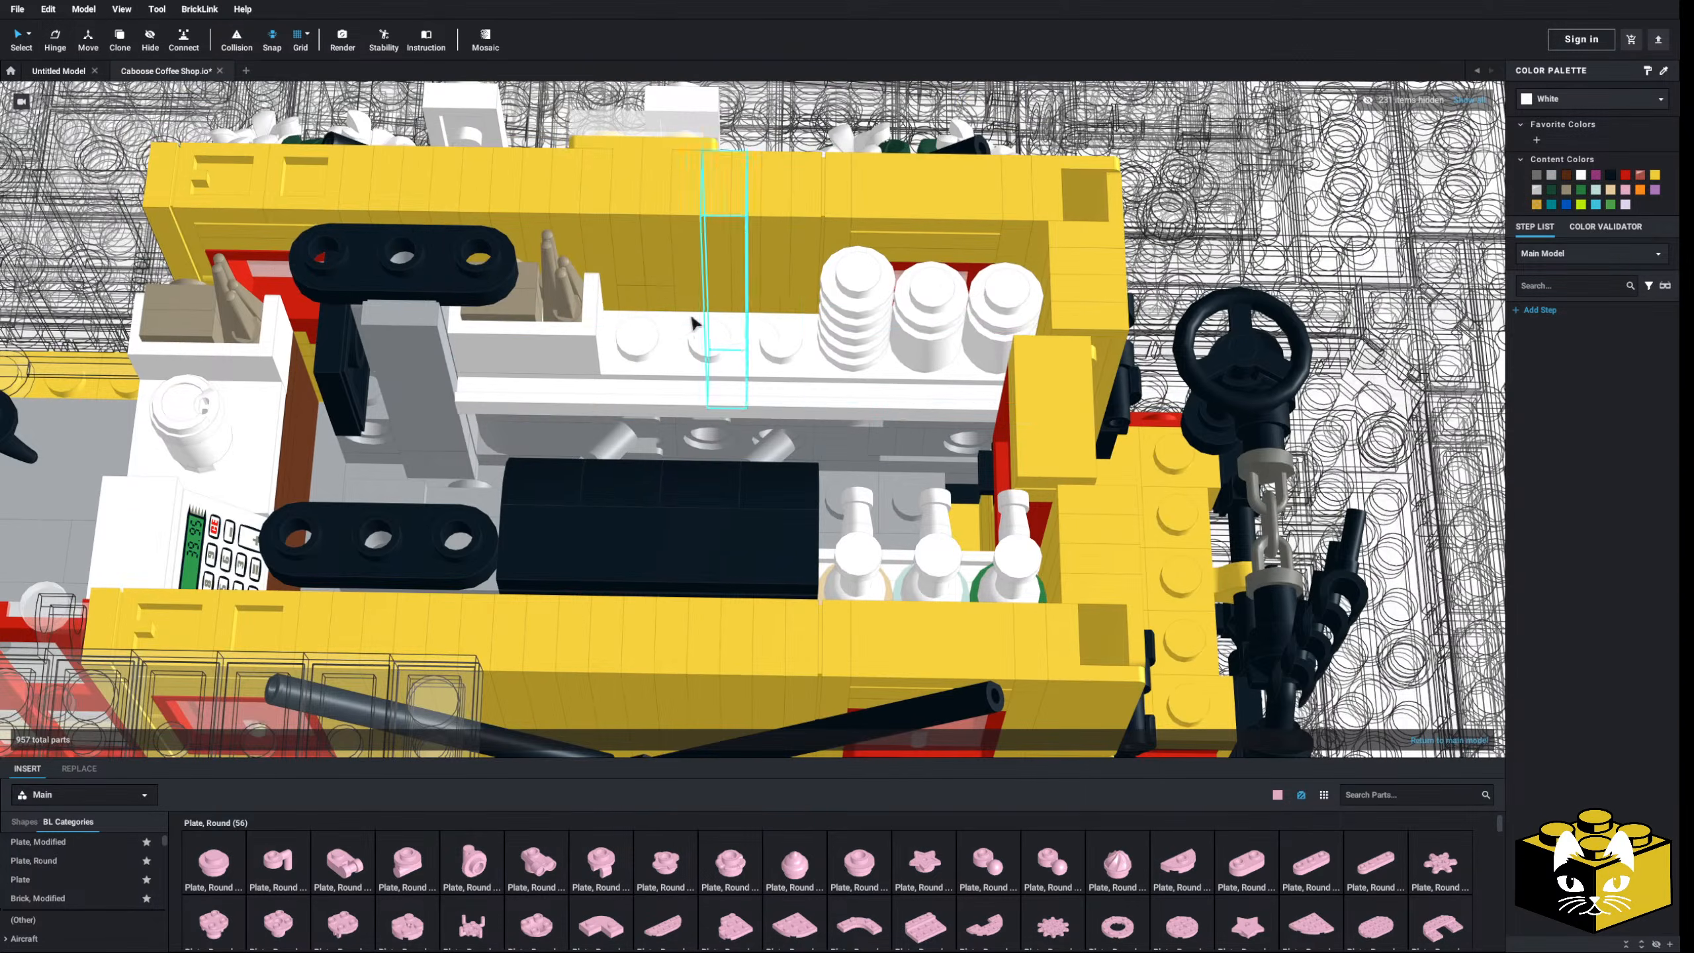
scroll(729, 367, "down", 2)
middle_click_drag(729, 367, 803, 368)
right_click_drag(803, 368, 842, 366)
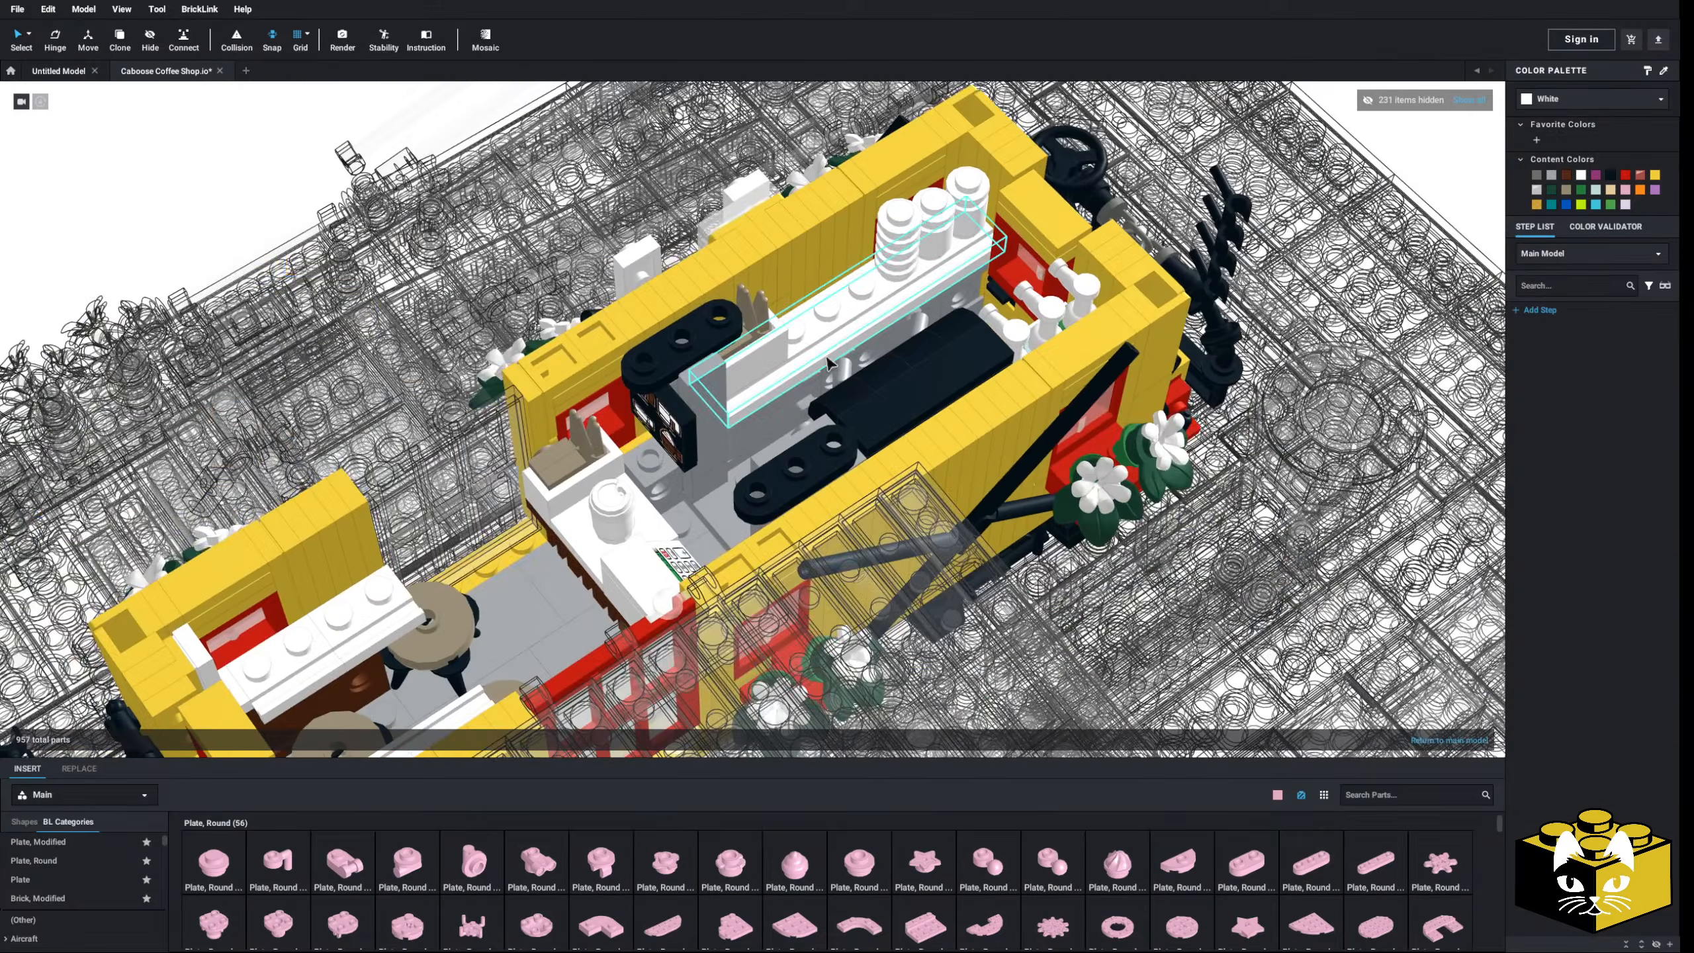
middle_click_drag(842, 366, 740, 425)
scroll(740, 426, "up", 3)
right_click_drag(740, 426, 669, 357)
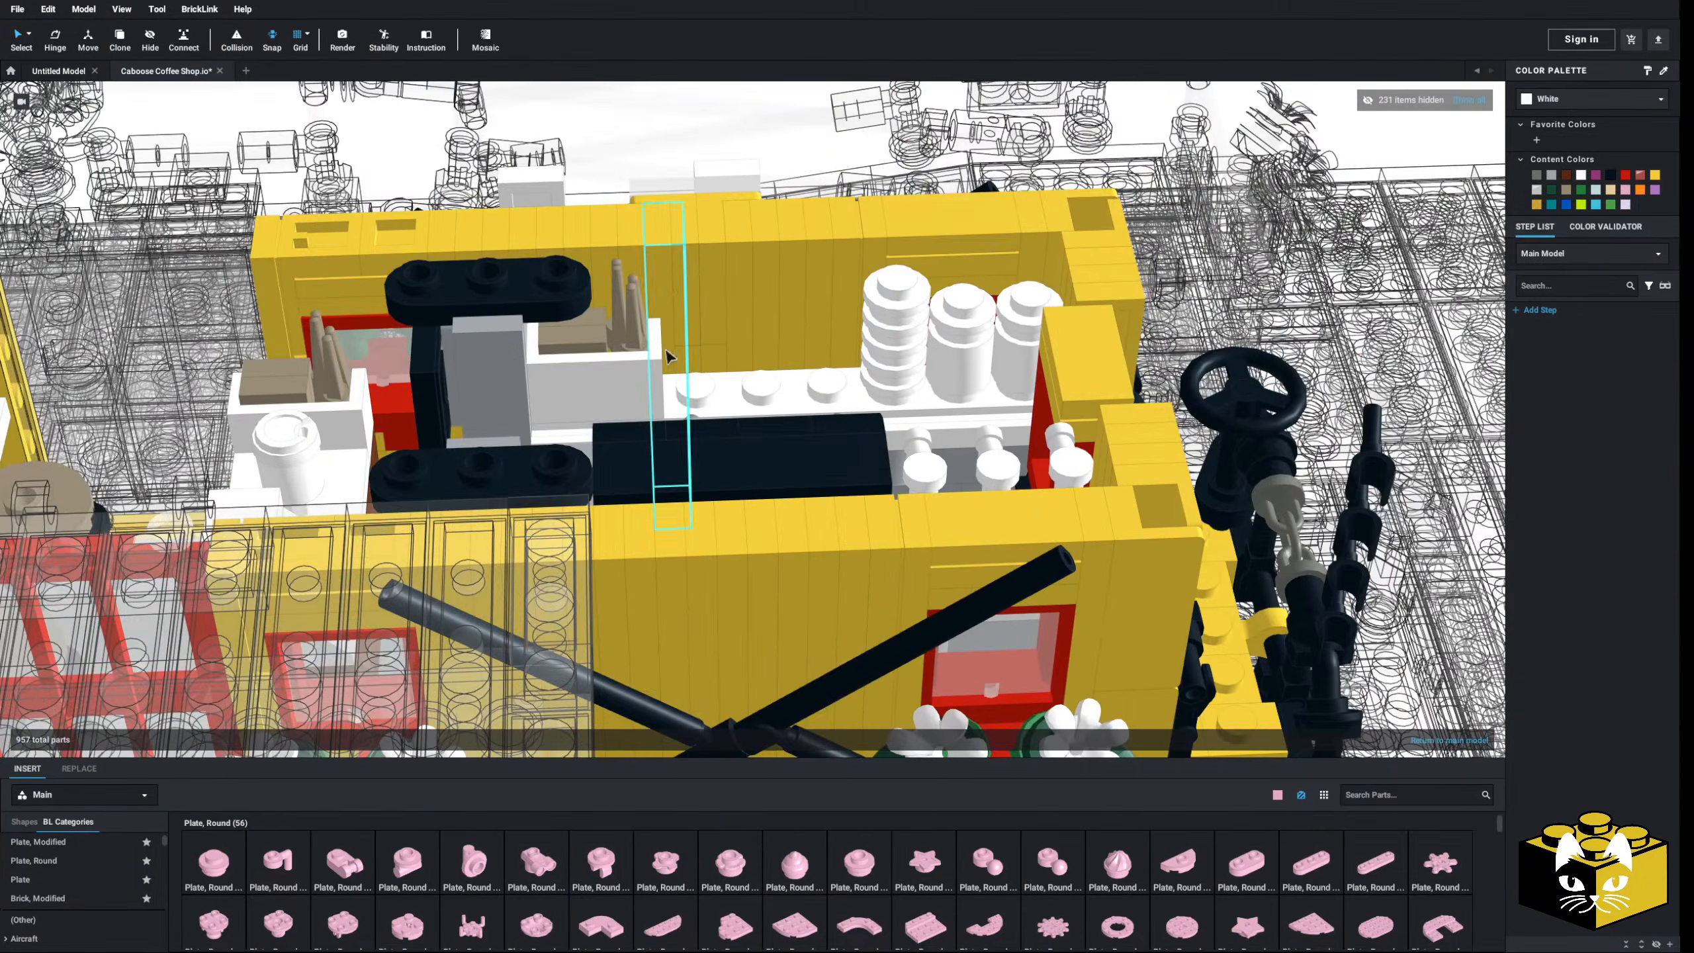
- Drop a copy of the left white take-out cup onto the counter, then inspect it from several angles
left_click(310, 464)
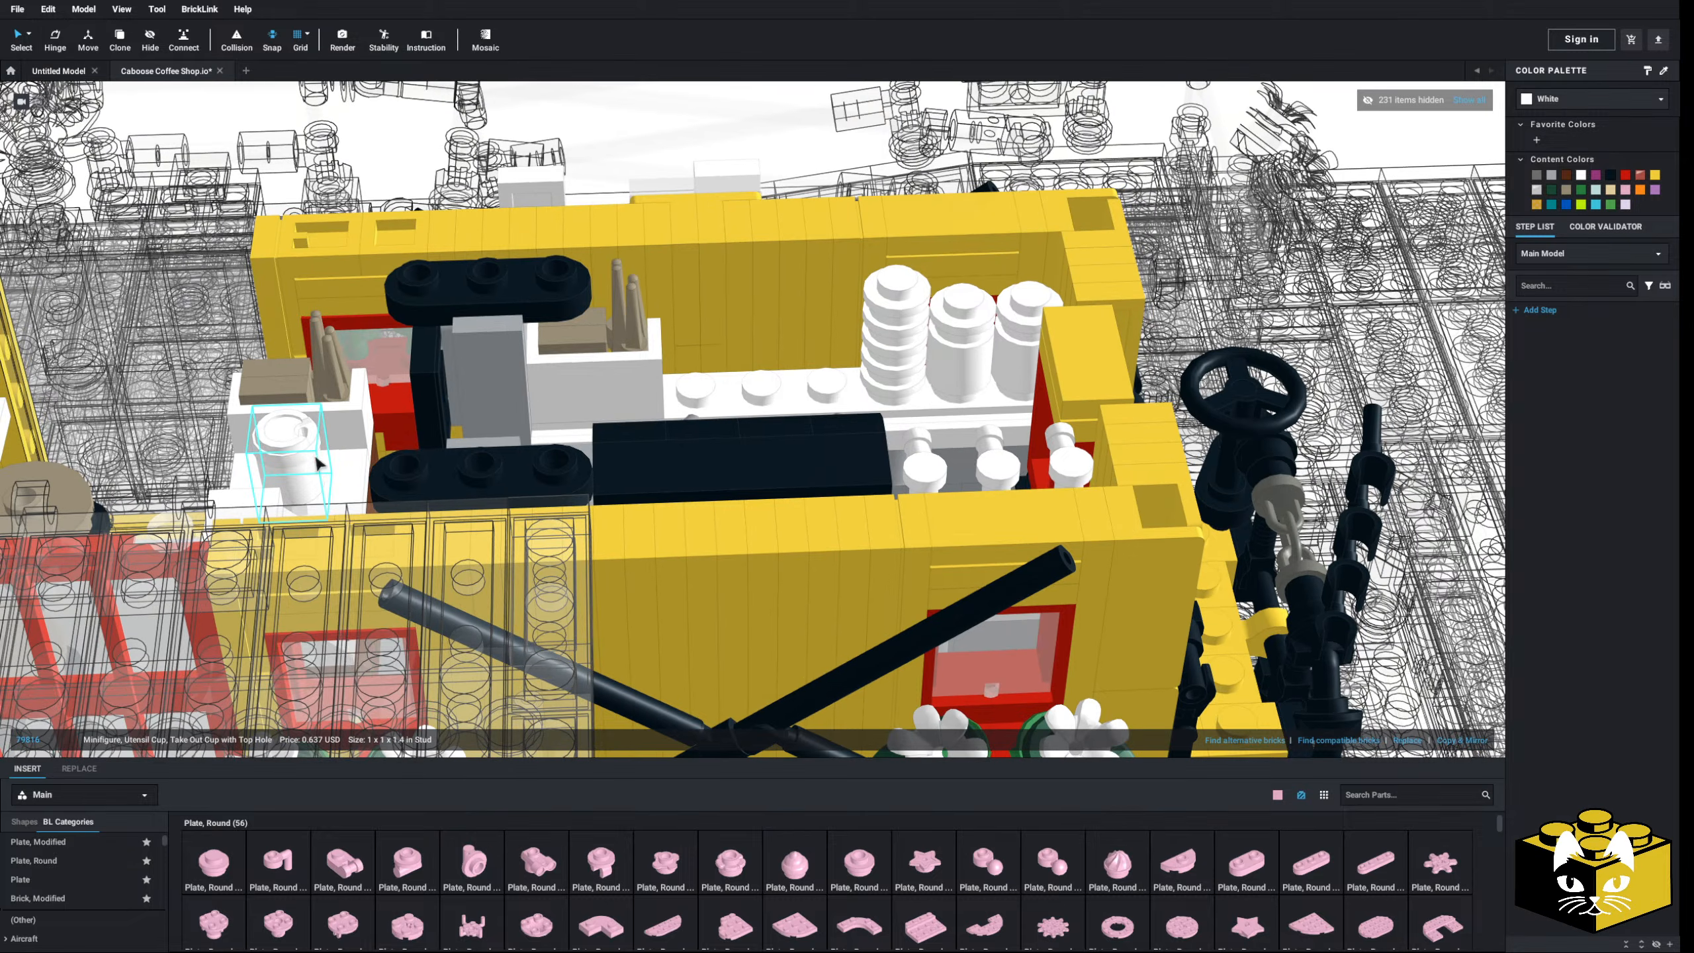
left_click(751, 395)
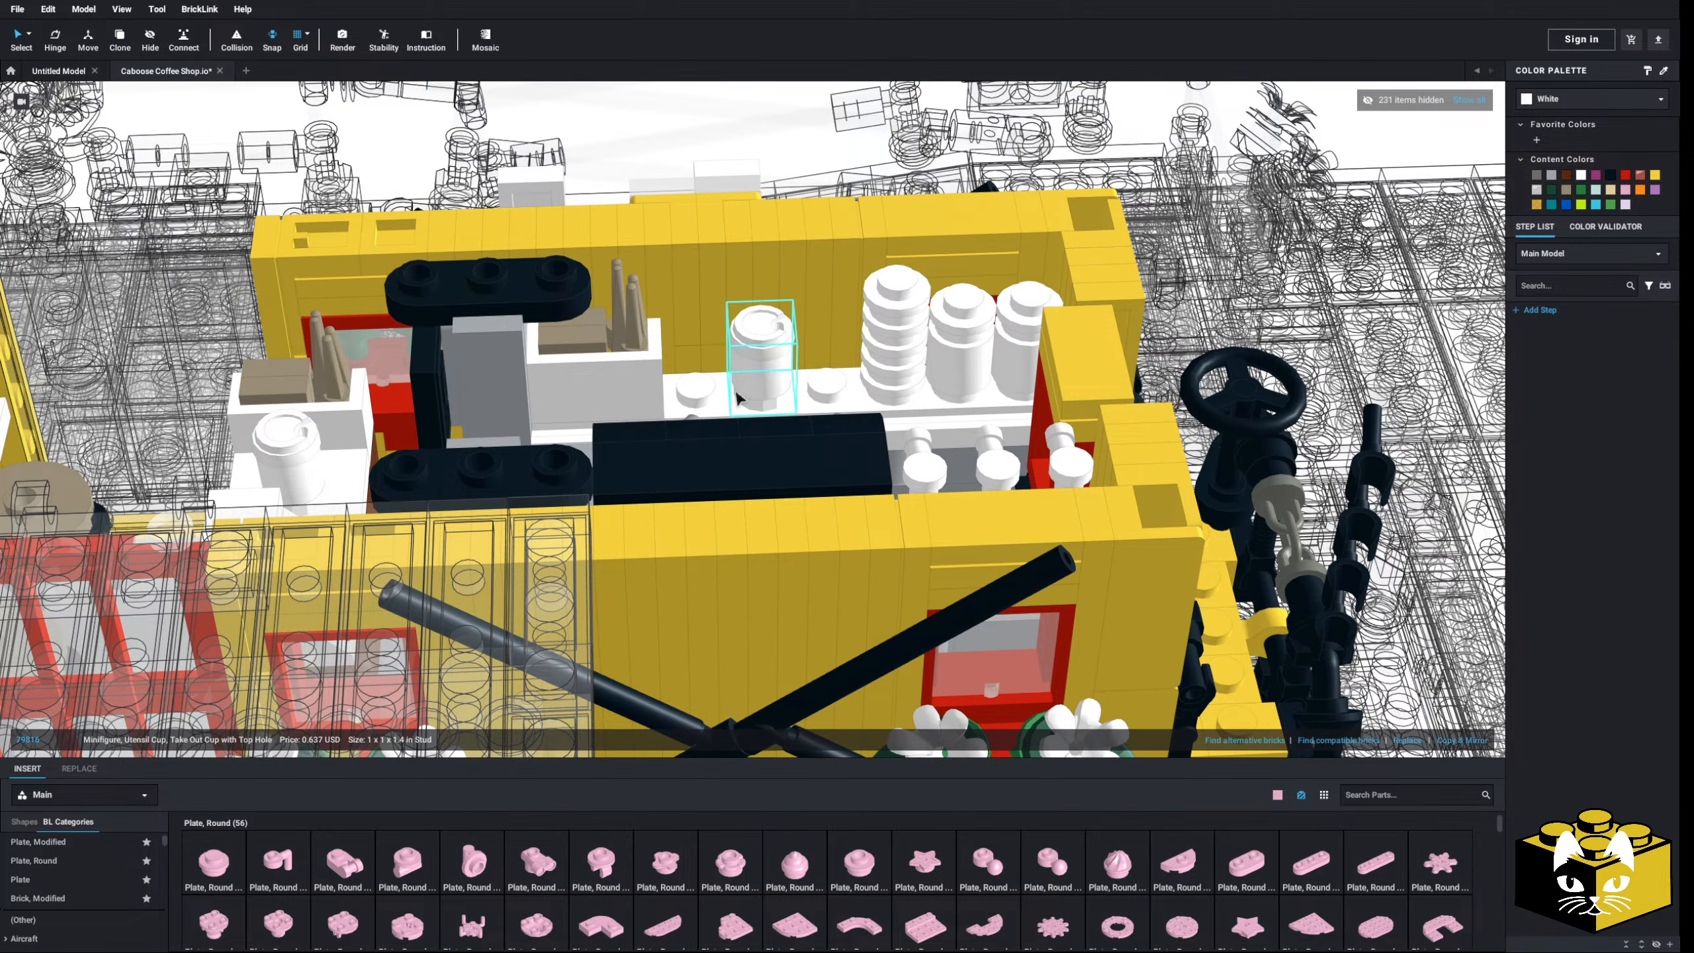
right_click_drag(750, 395, 673, 361)
scroll(832, 303, "up", 3)
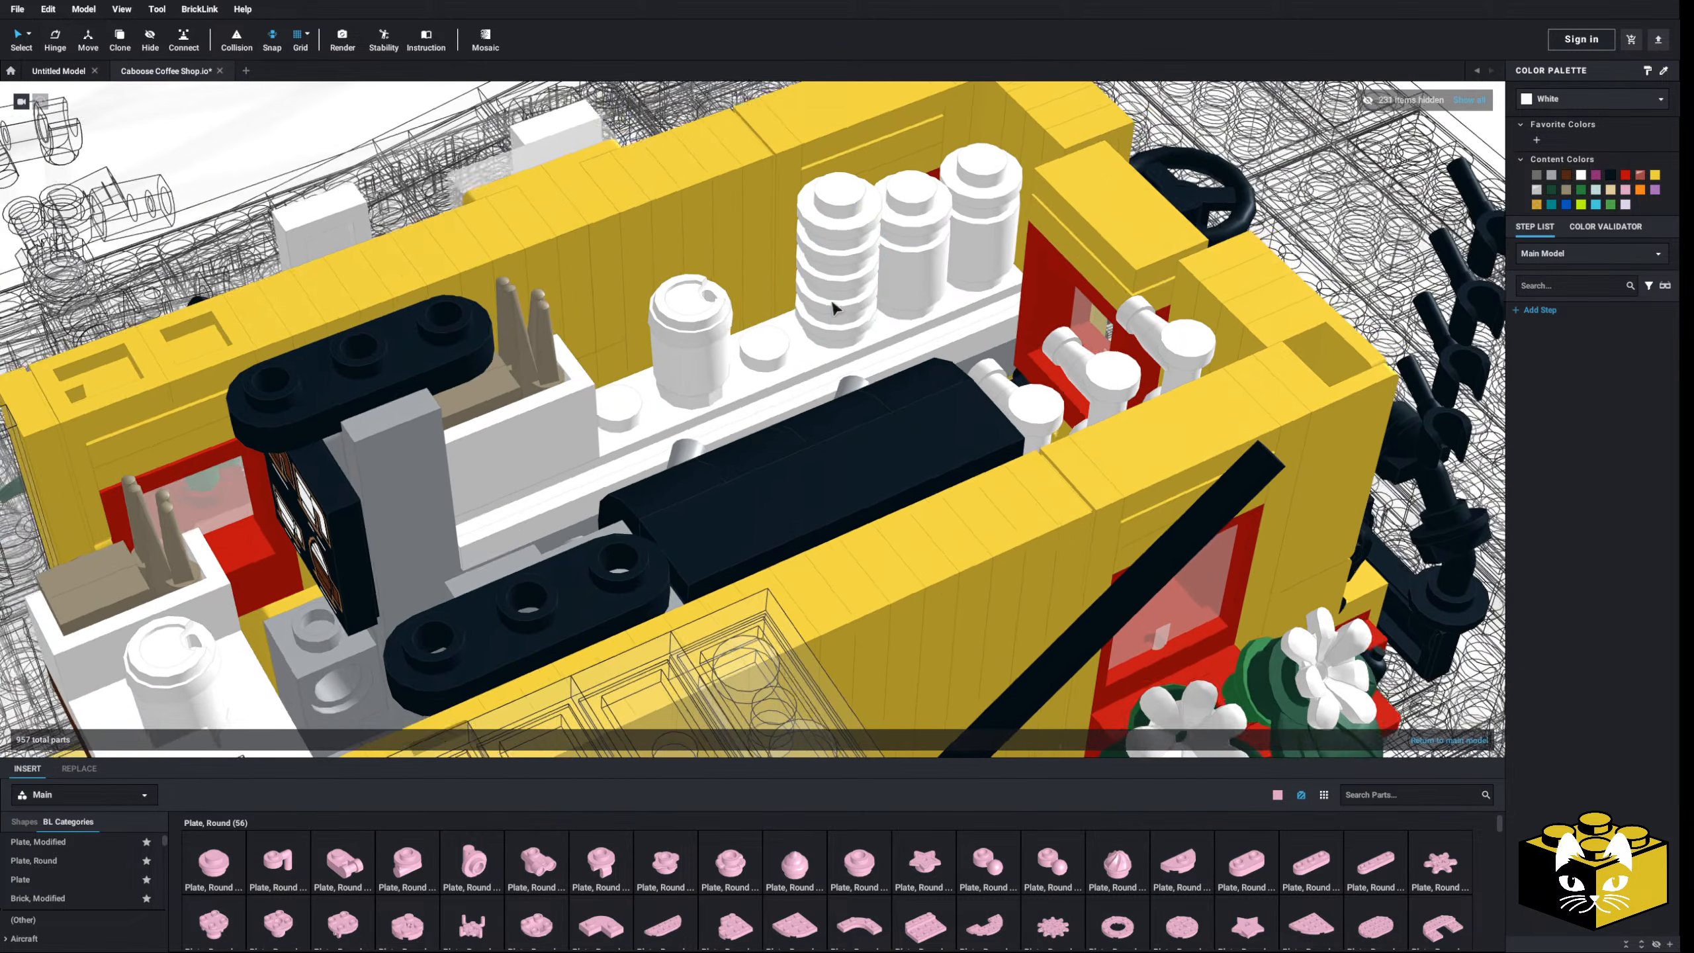
mouse_move(832, 303)
right_mouse_down()
mouse_move(885, 299)
mouse_move(778, 300)
mouse_move(818, 302)
mouse_move(809, 321)
right_mouse_up()
scroll(711, 365, "down", 4)
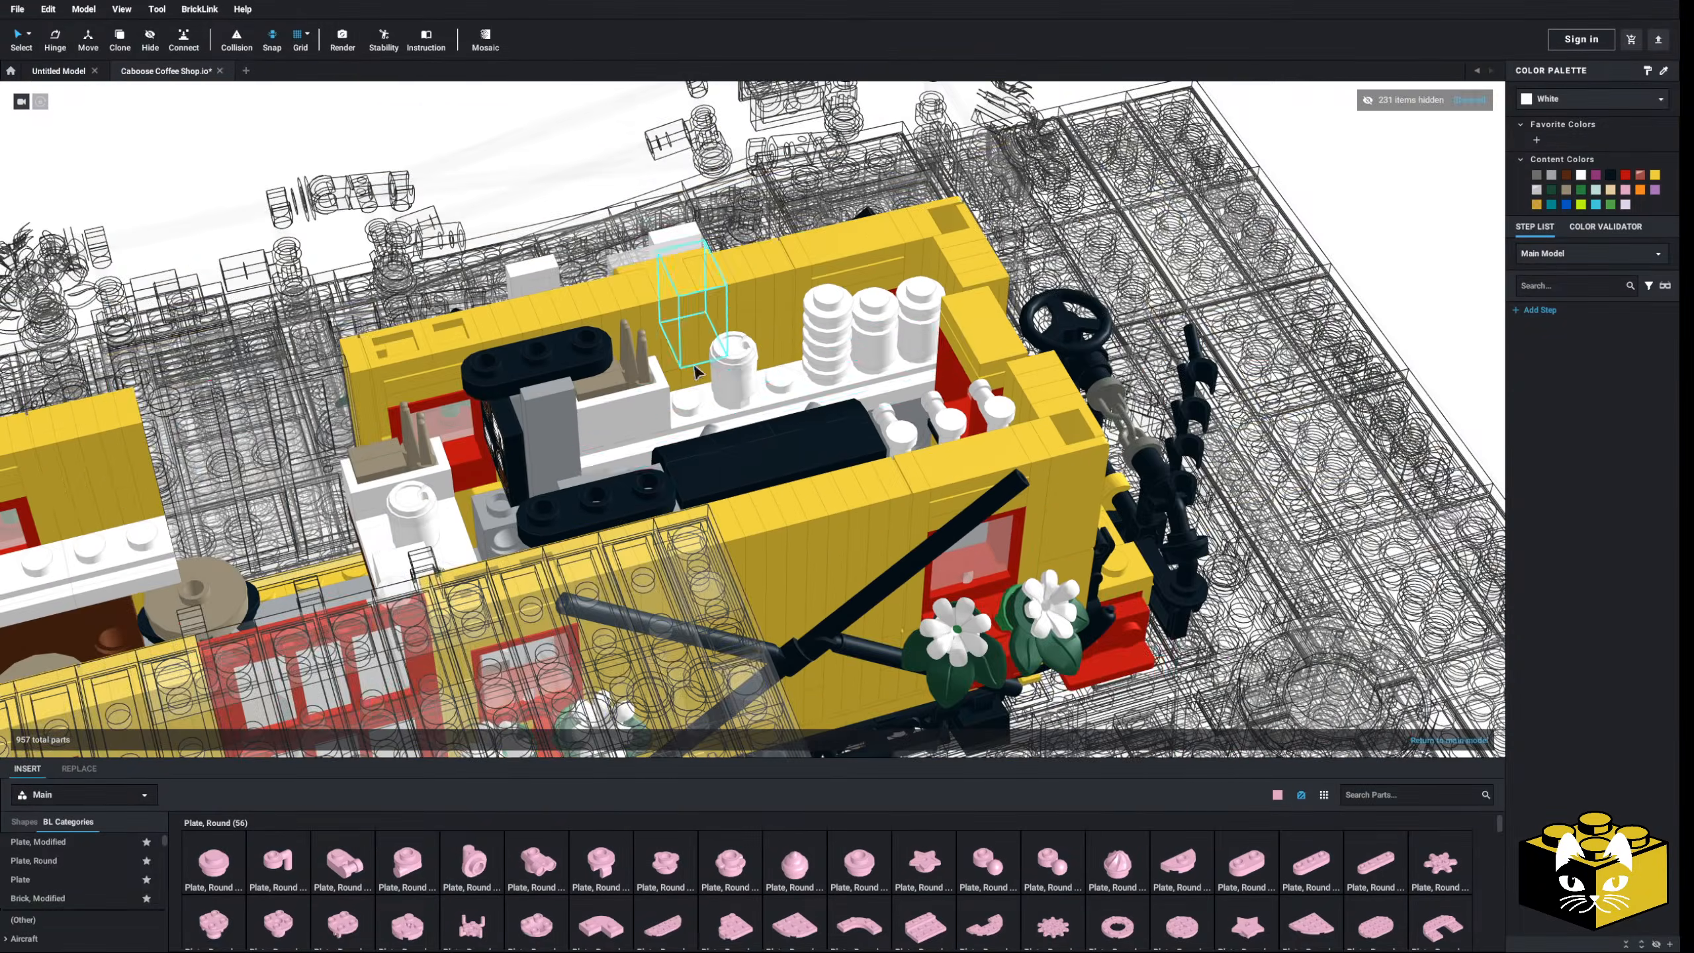
right_click_drag(712, 365, 815, 413)
scroll(777, 430, "up", 3)
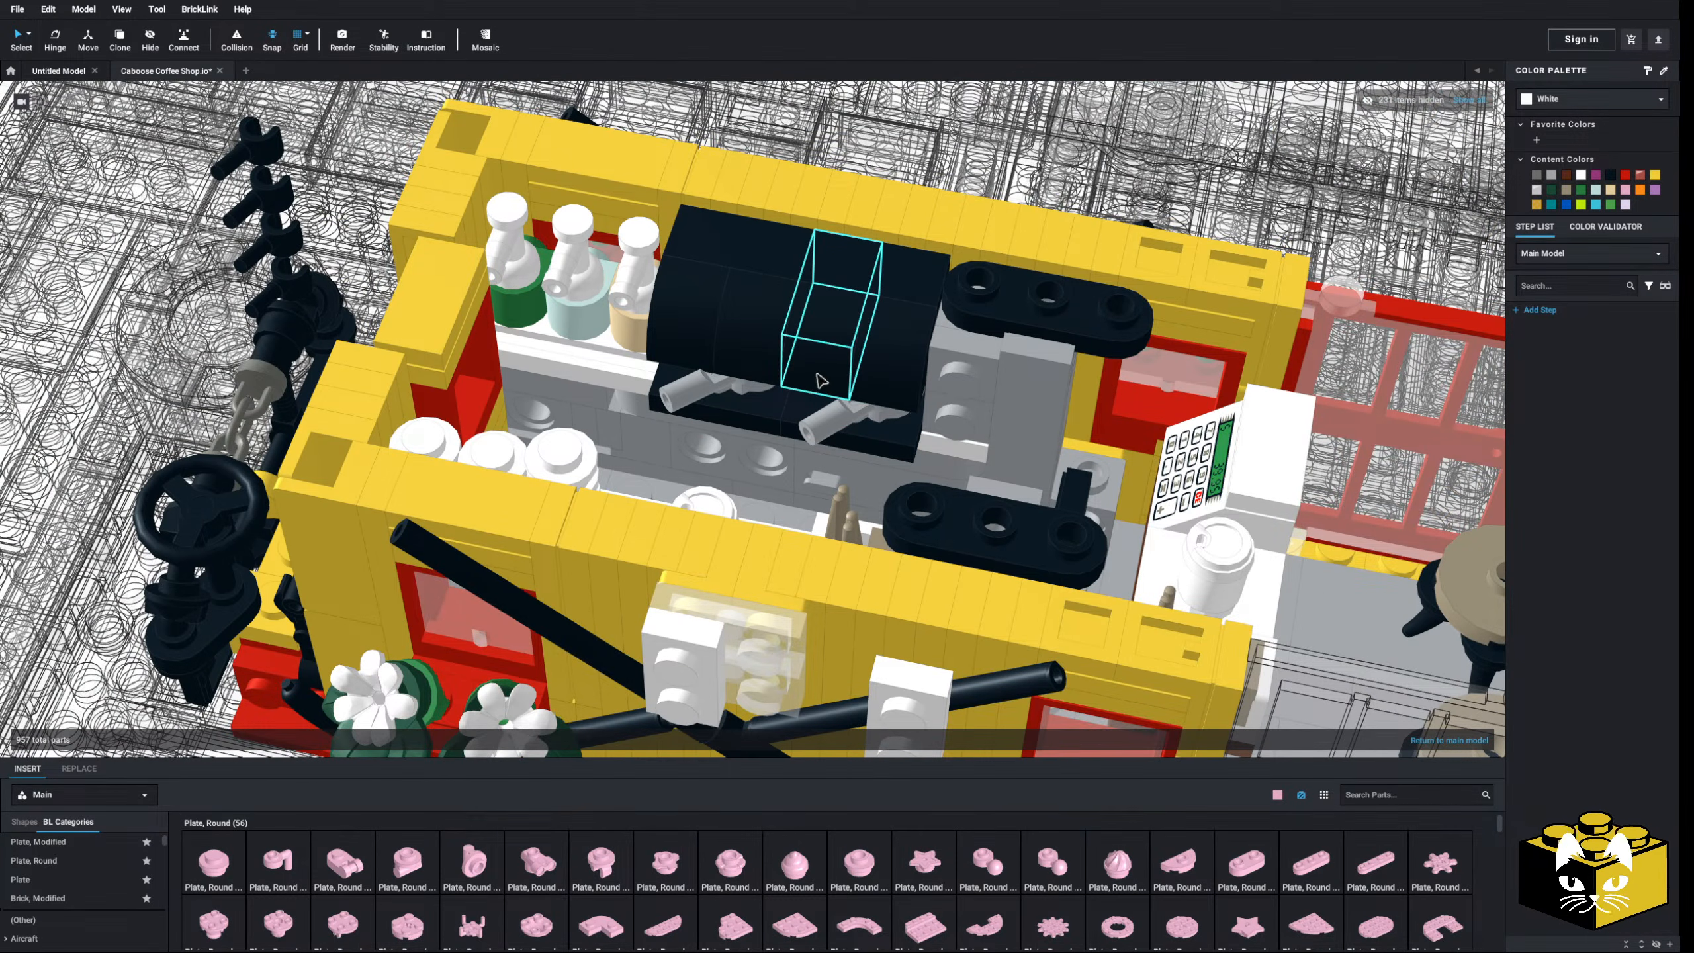
right_click_drag(851, 297, 761, 402)
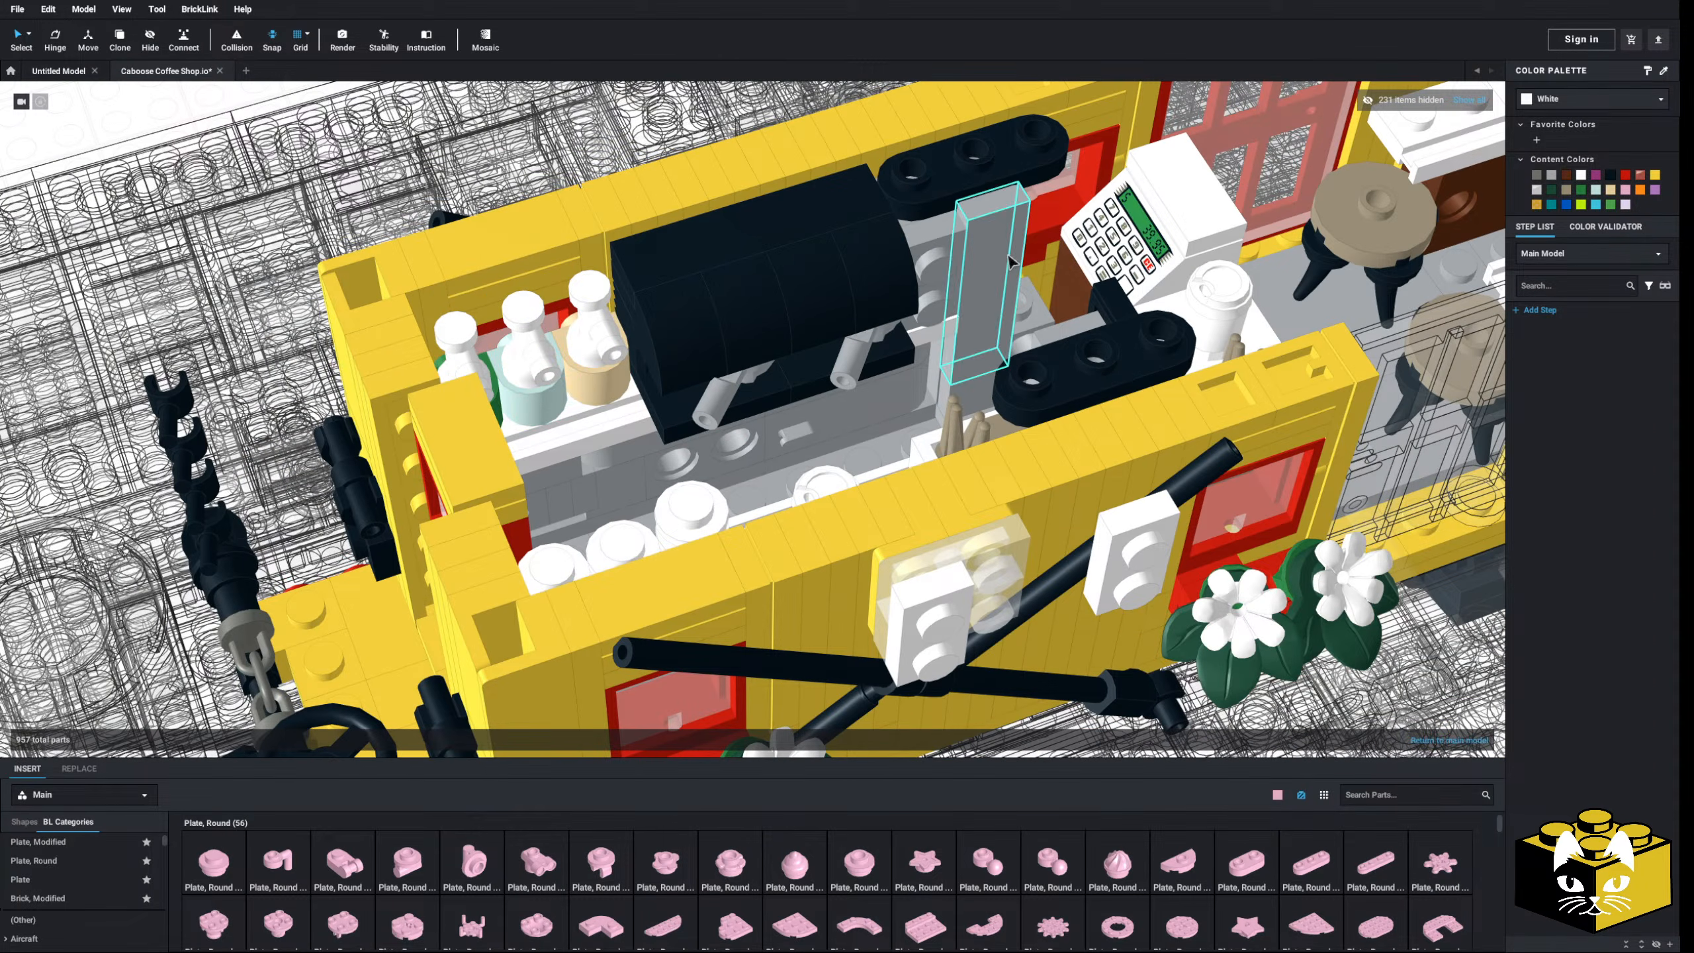
right_click_drag(672, 366, 757, 299)
scroll(777, 345, "down", 12)
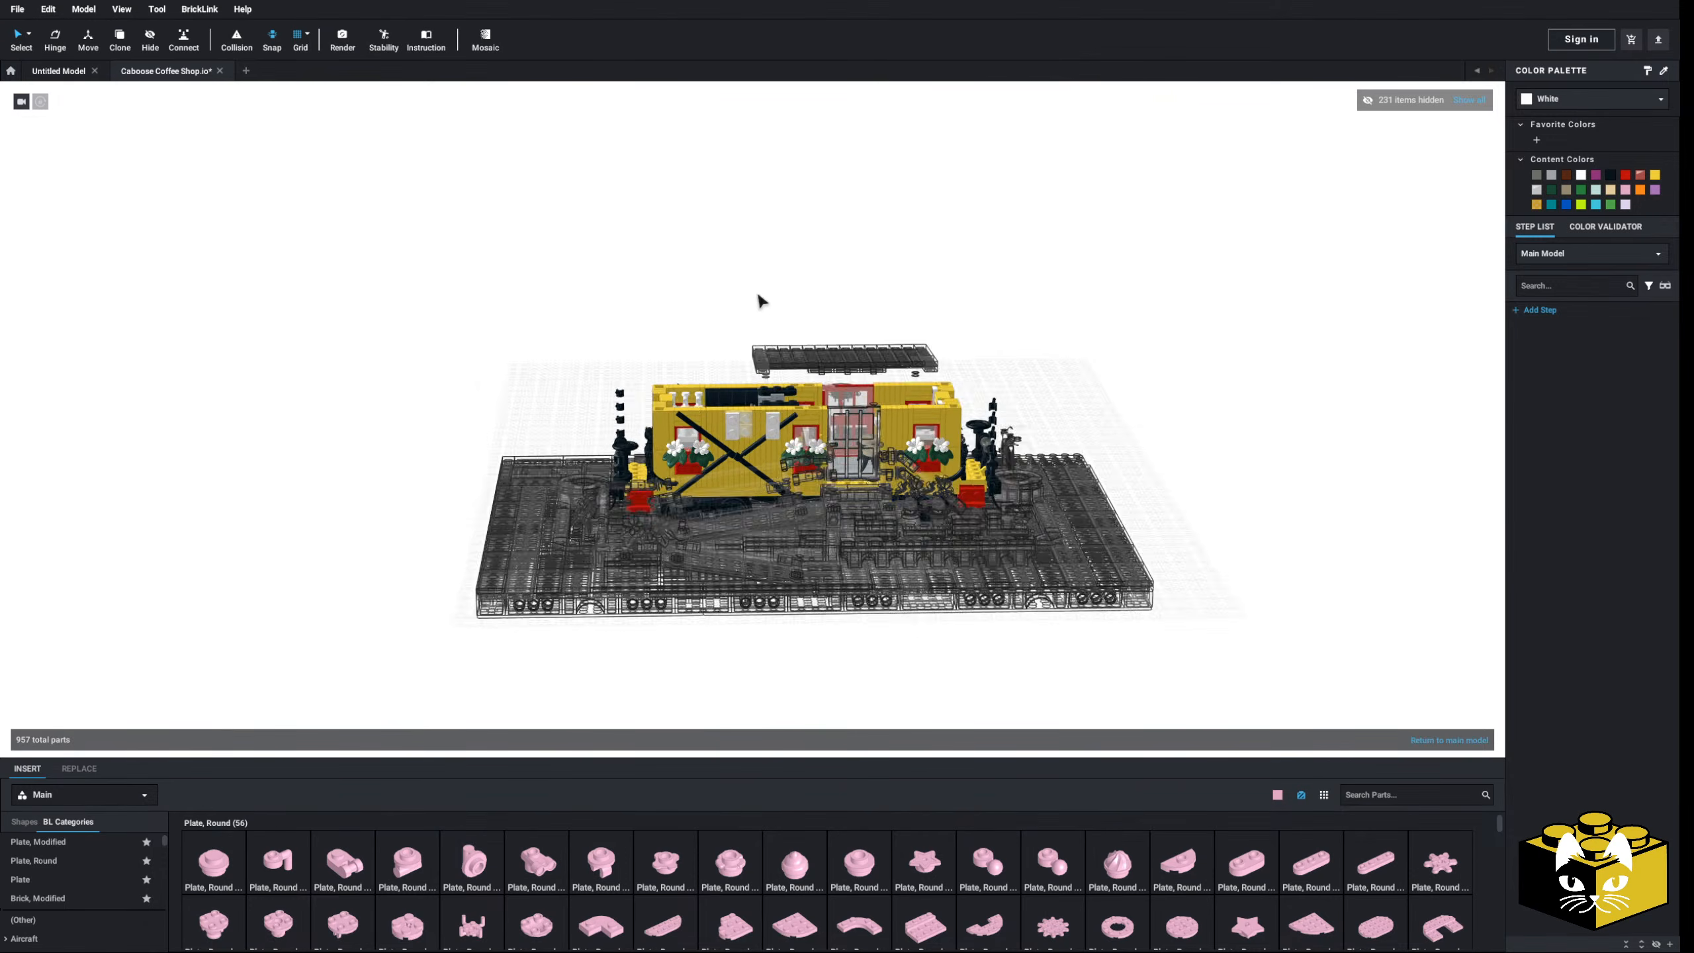
- Unhide all hidden parts, leaving 2 hidden, and zoom around the 957-part yellow caboose
left_click(1470, 100)
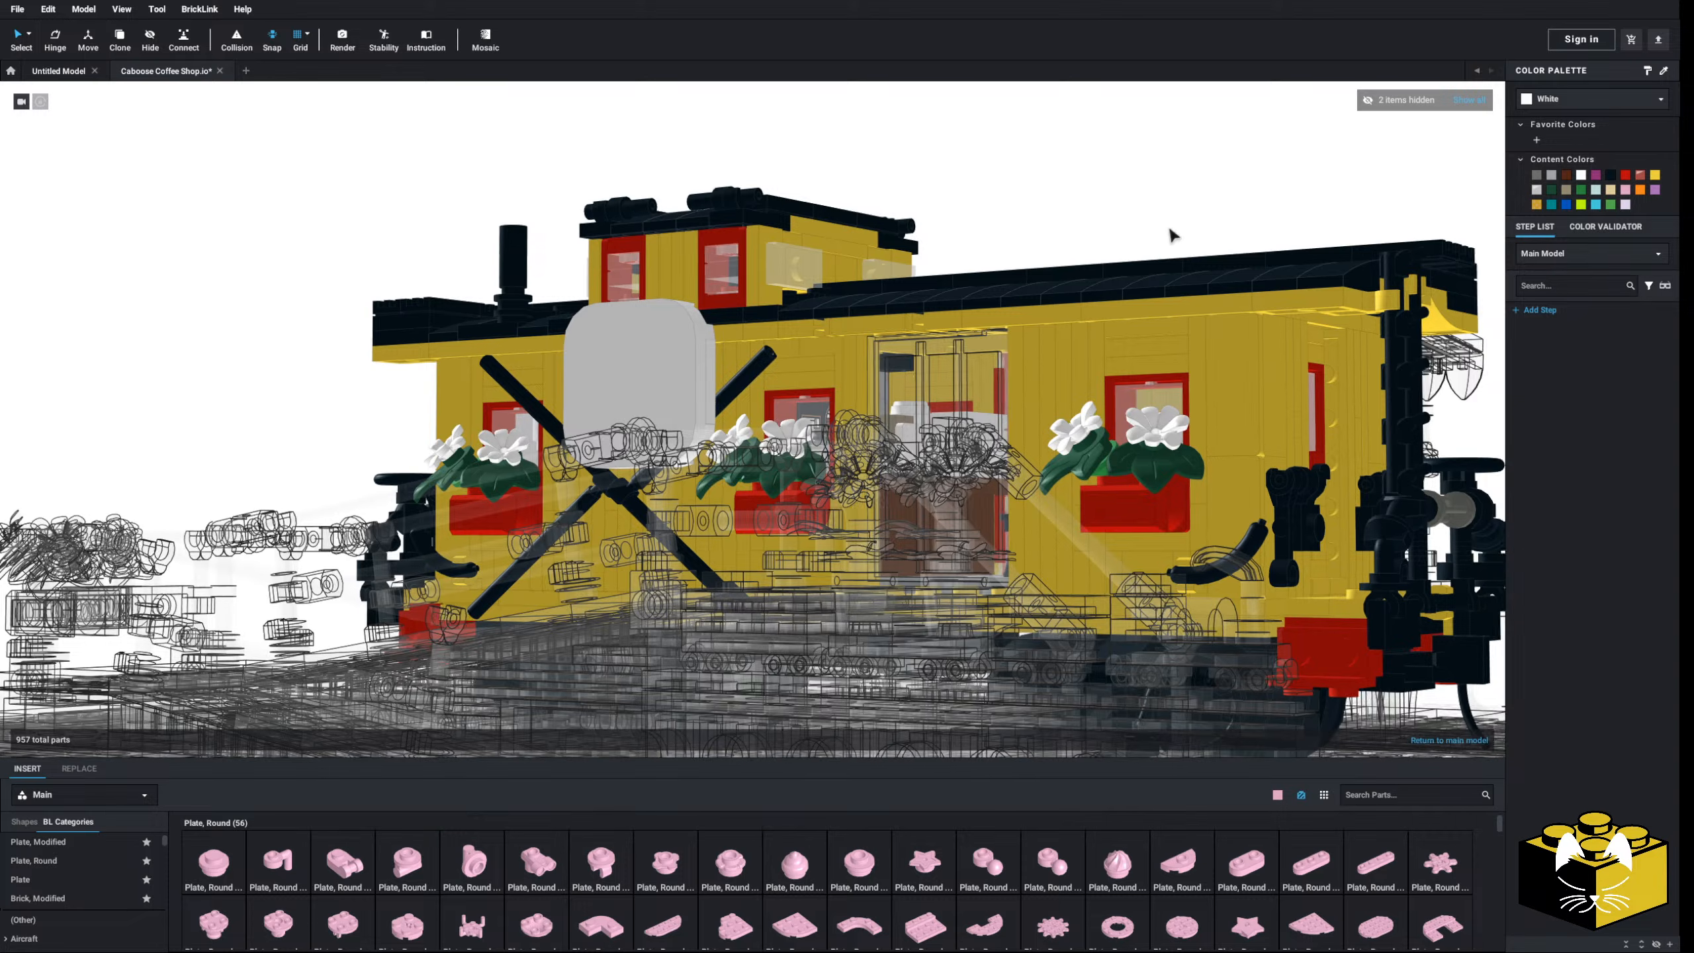
scroll(970, 297, "up", 10)
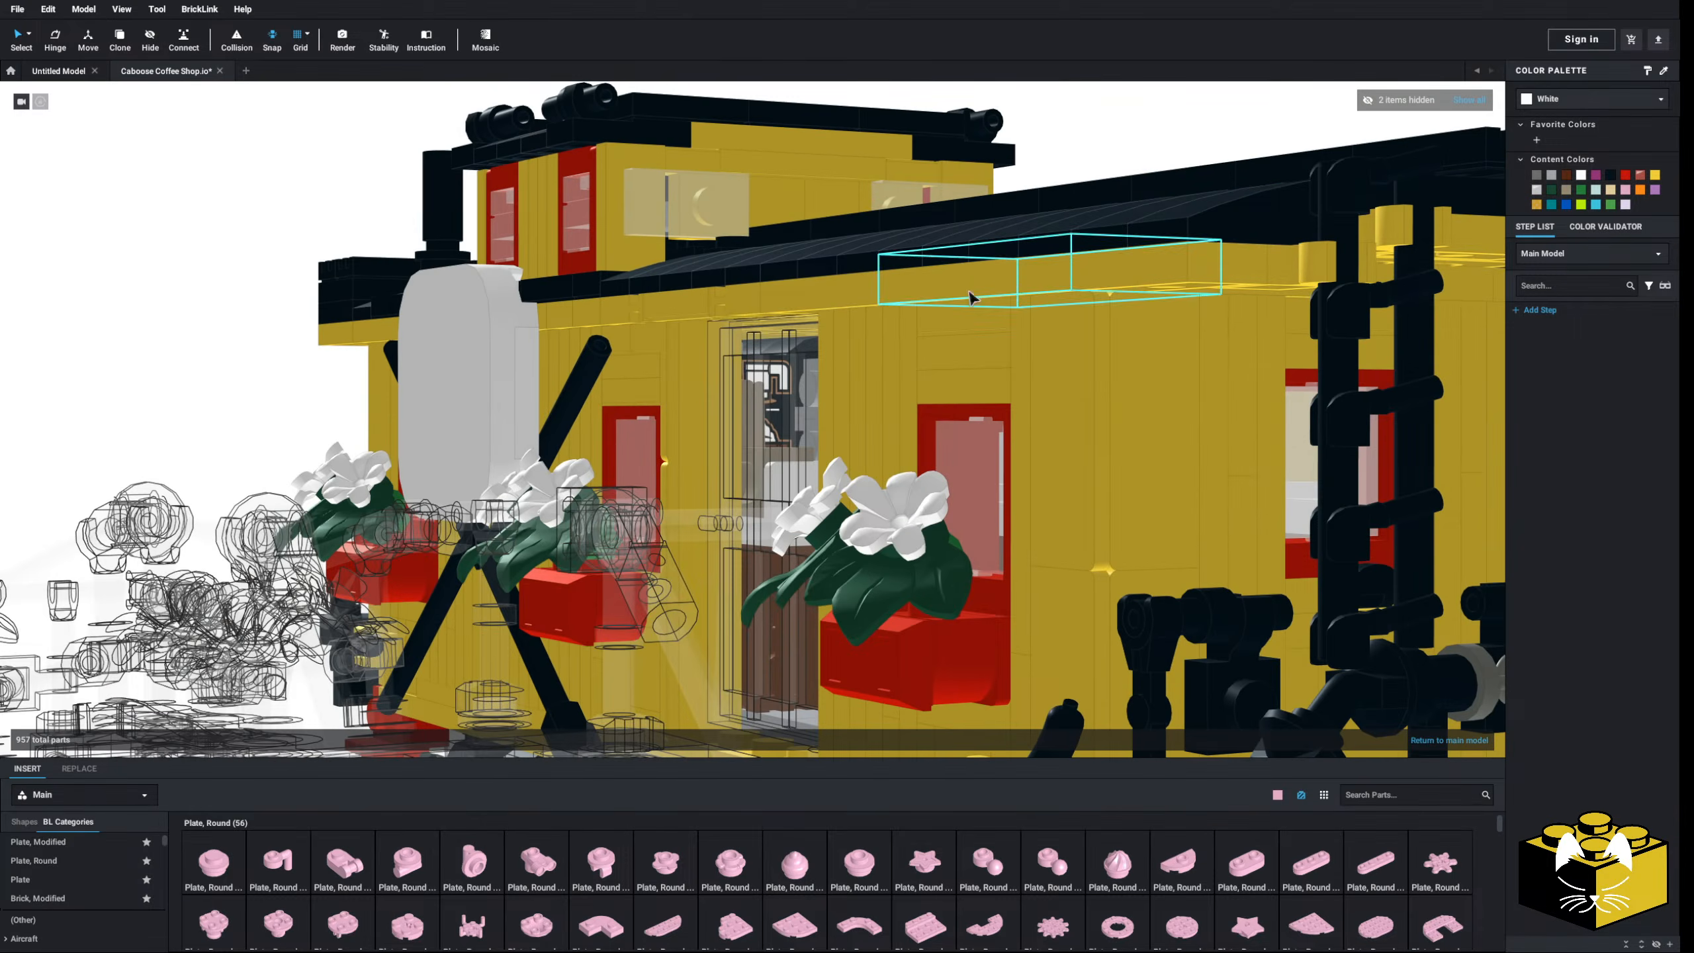
scroll(971, 297, "up", 10)
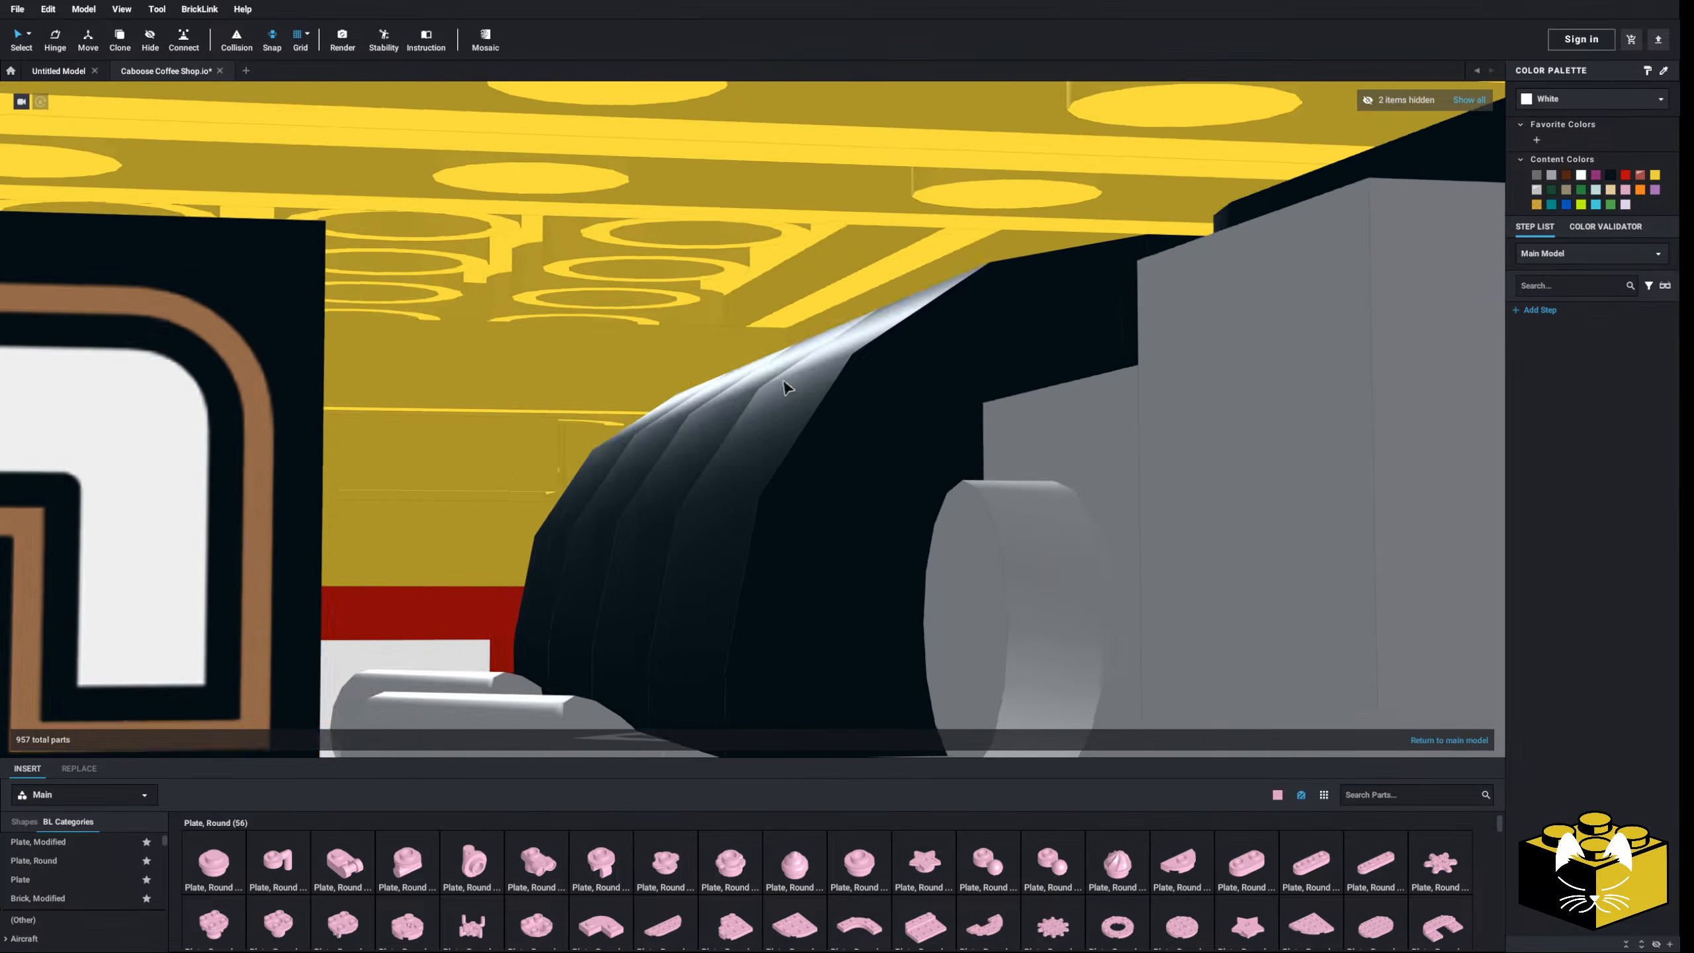
scroll(781, 384, "up", 10)
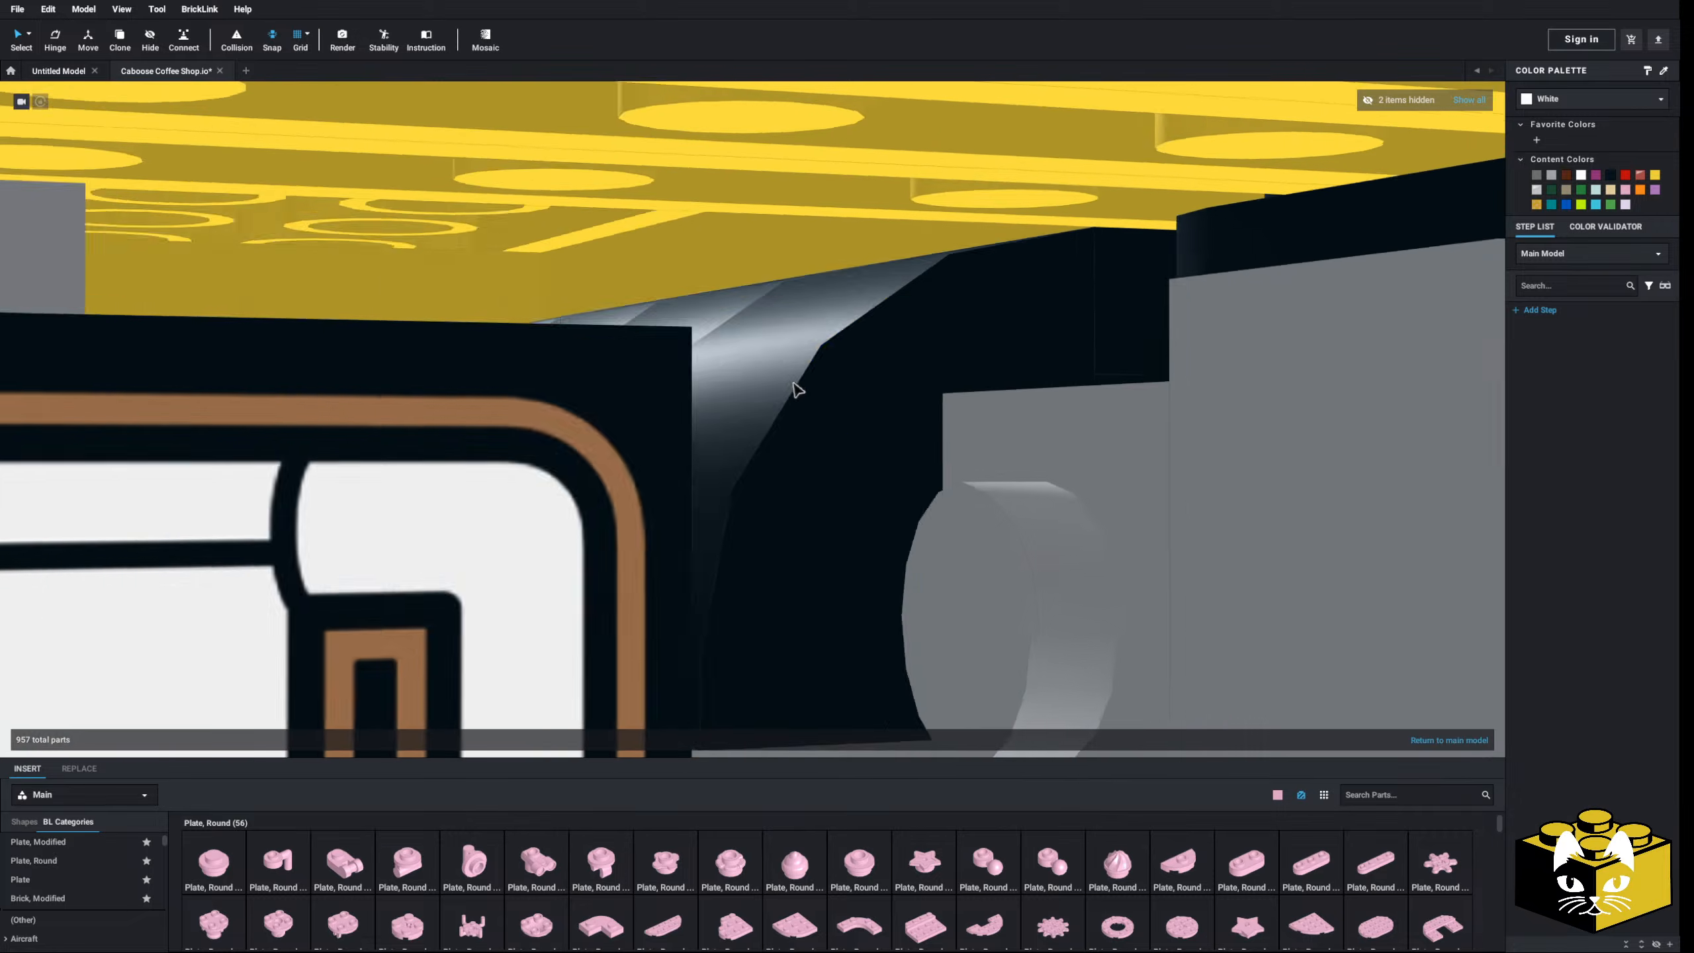
scroll(794, 384, "up", 5)
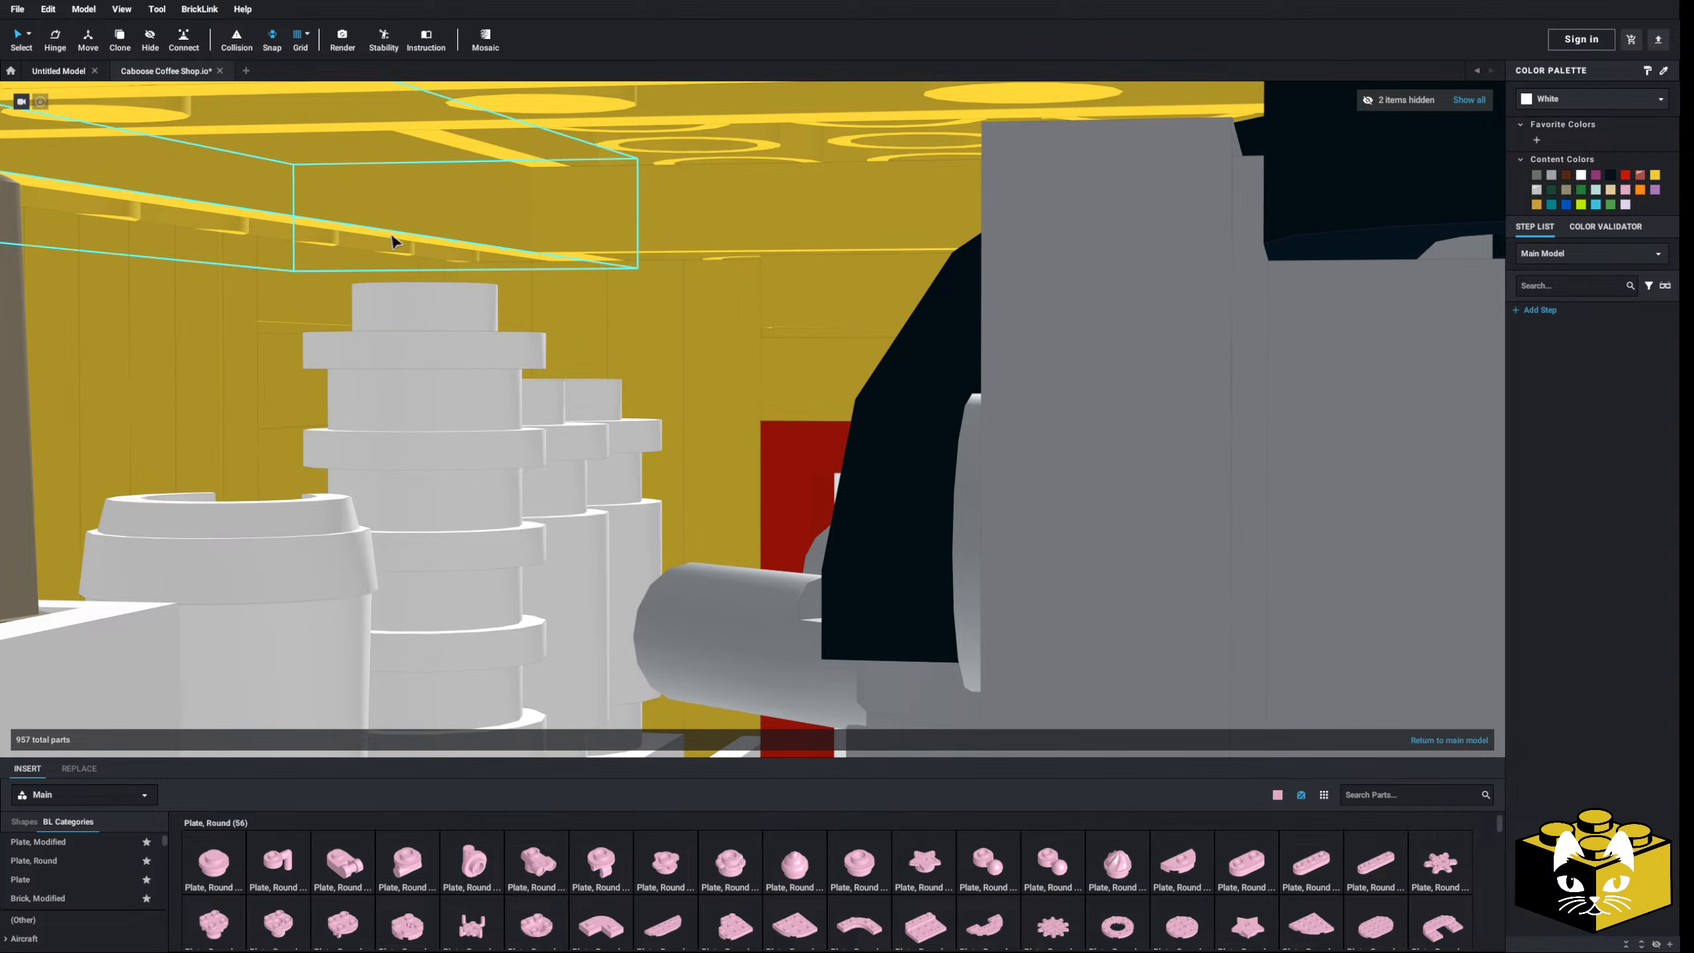
scroll(667, 297, "down", 10)
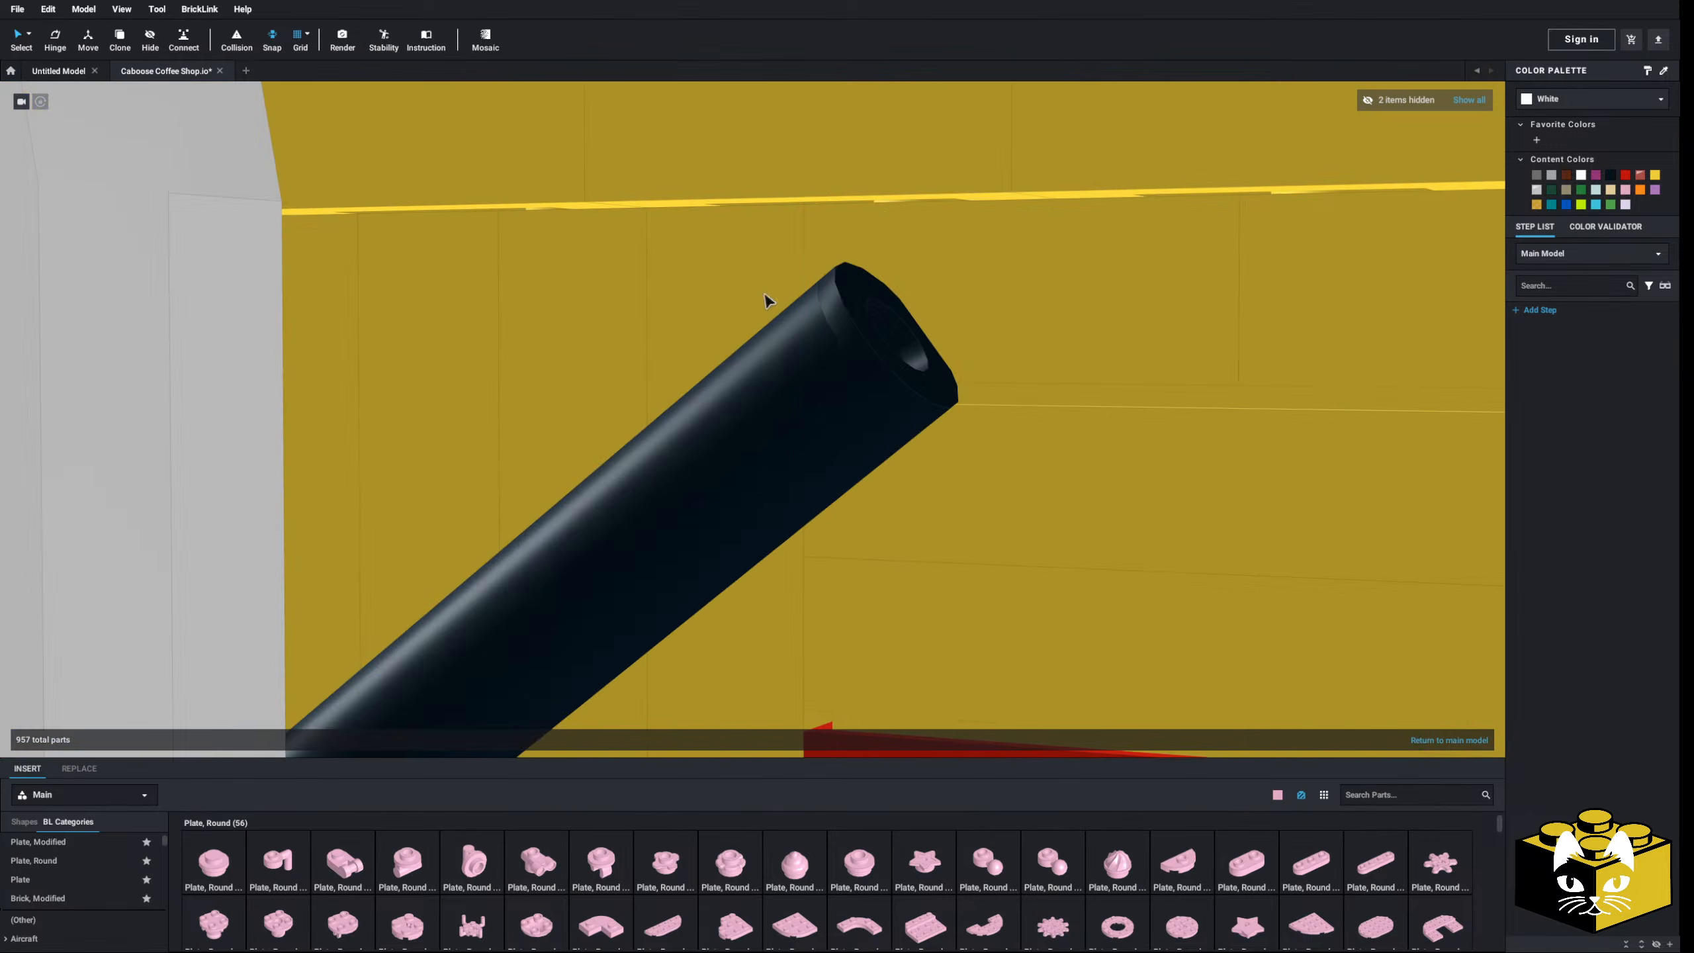
scroll(677, 337, "up", 10)
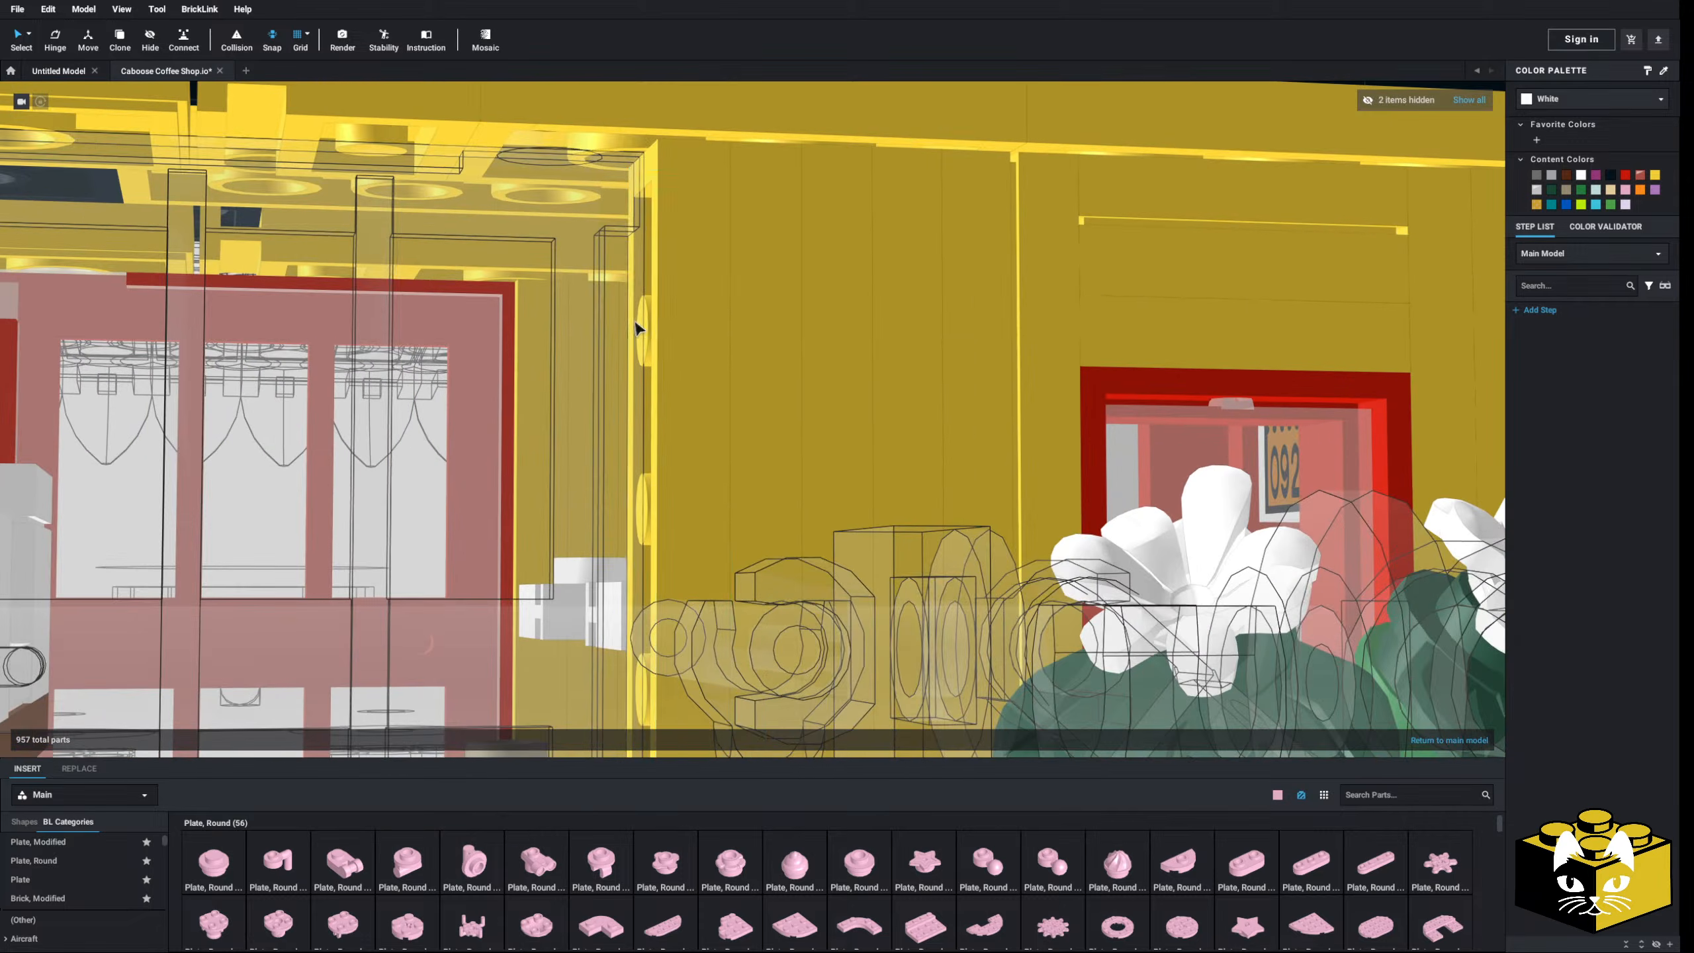
scroll(609, 398, "up", 8)
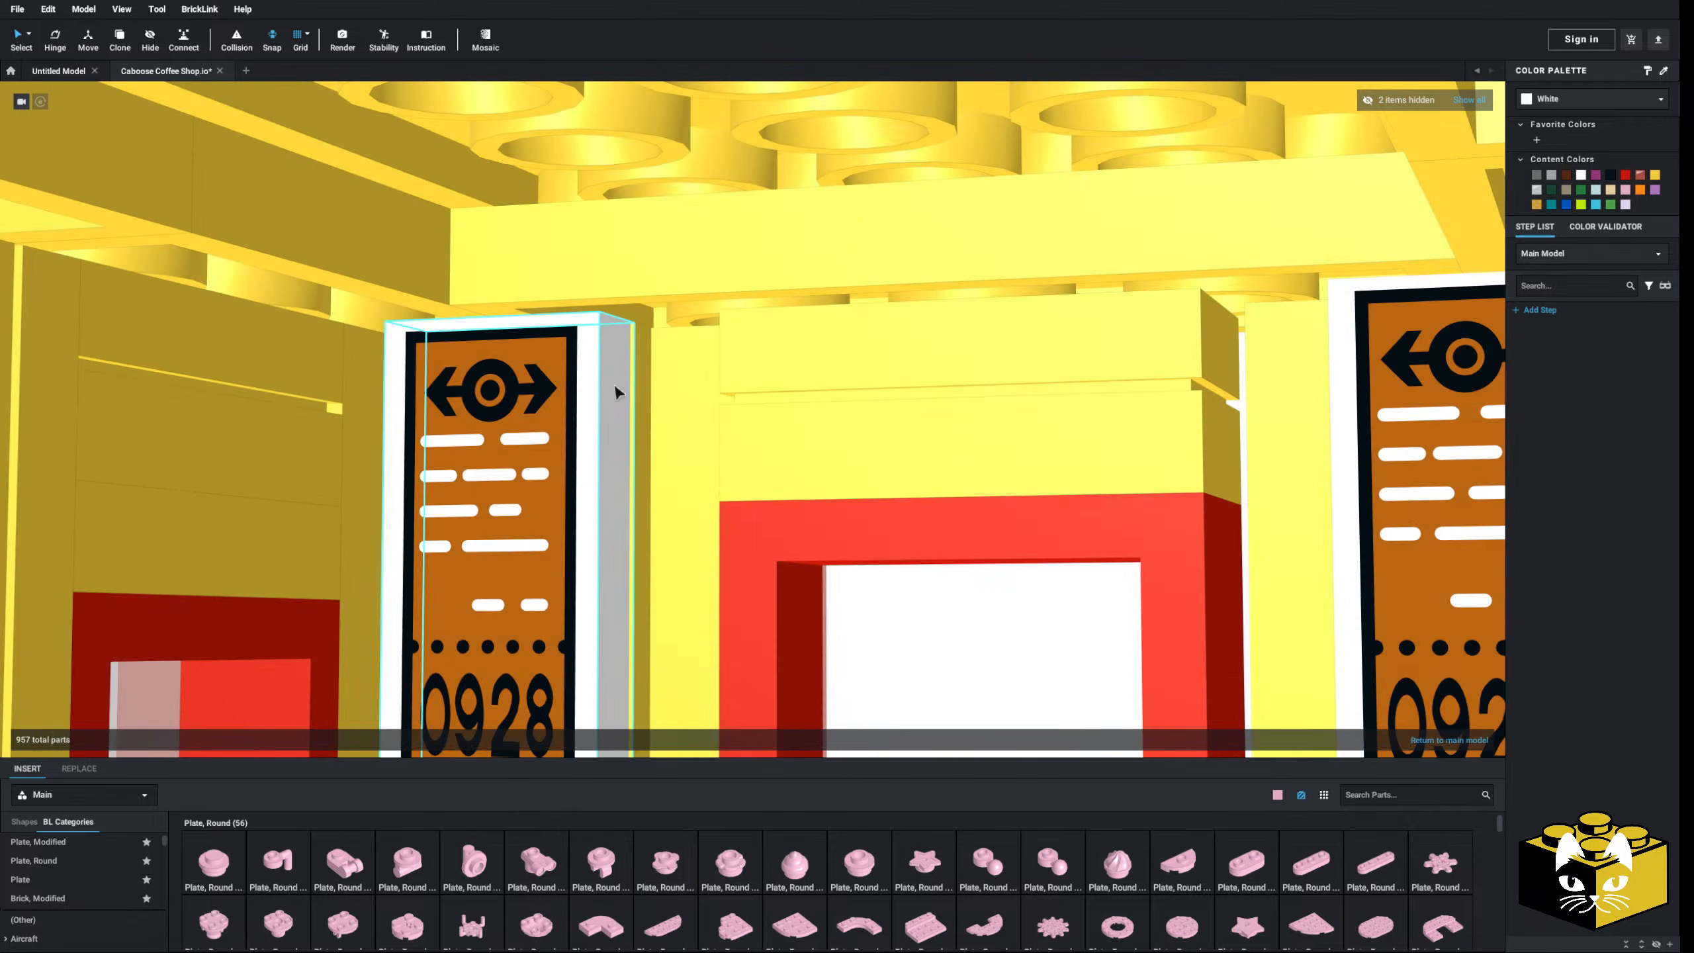
scroll(778, 359, "down", 10)
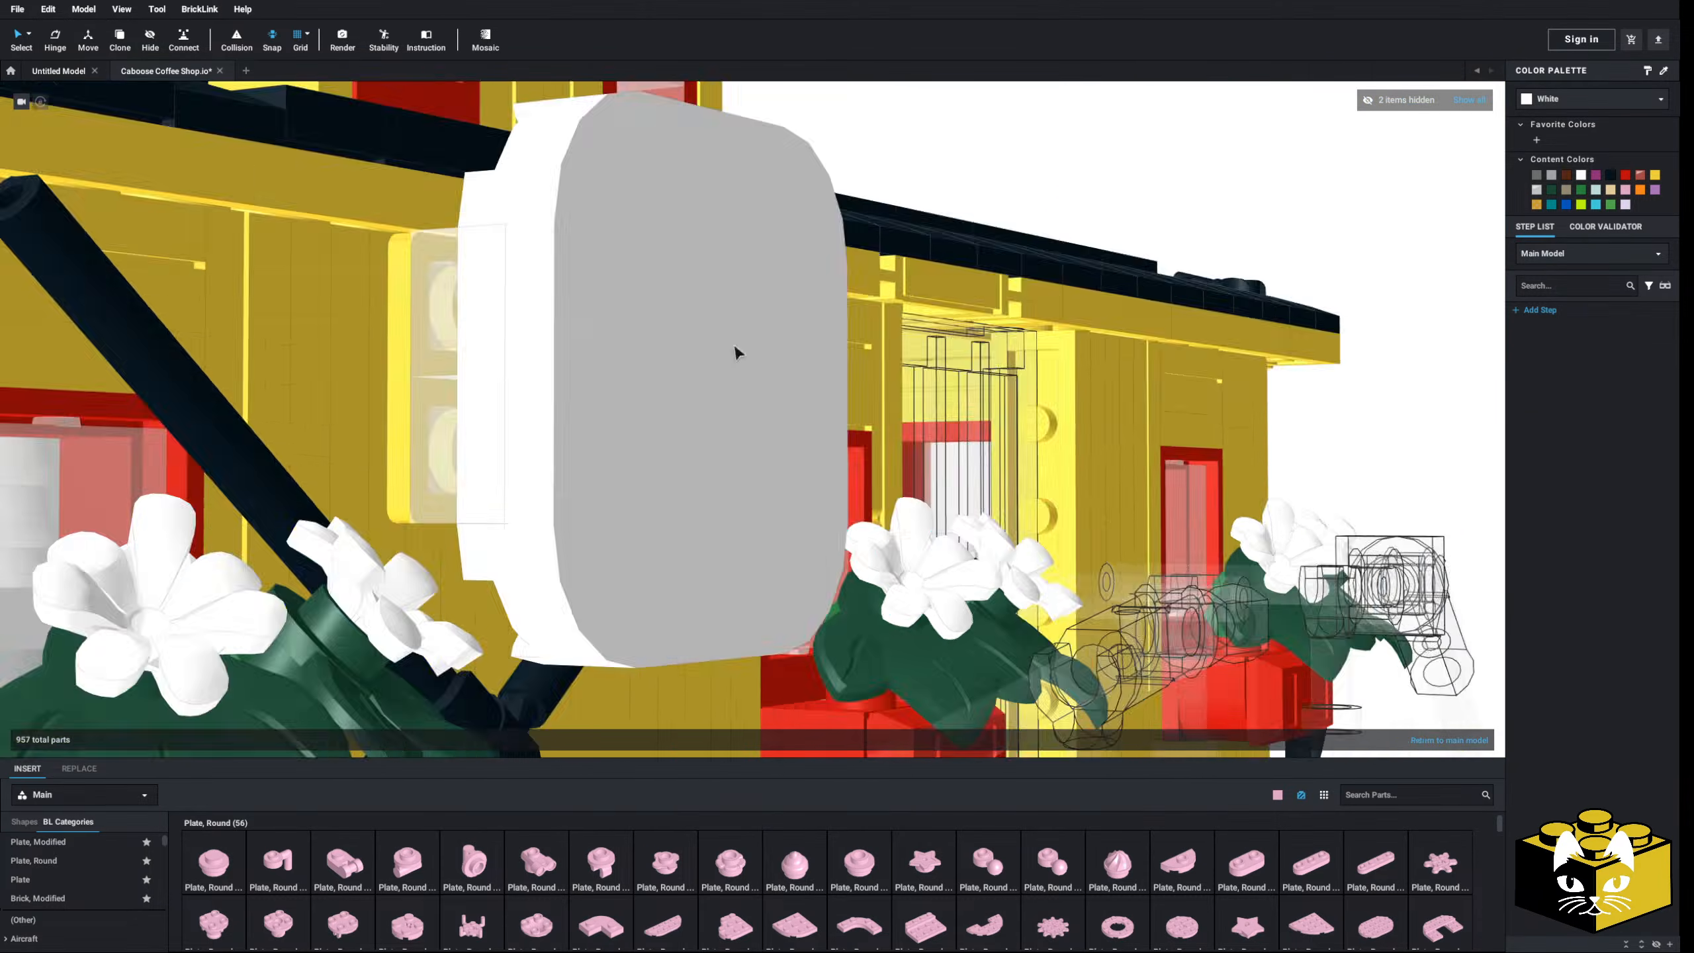
scroll(704, 284, "down", 10)
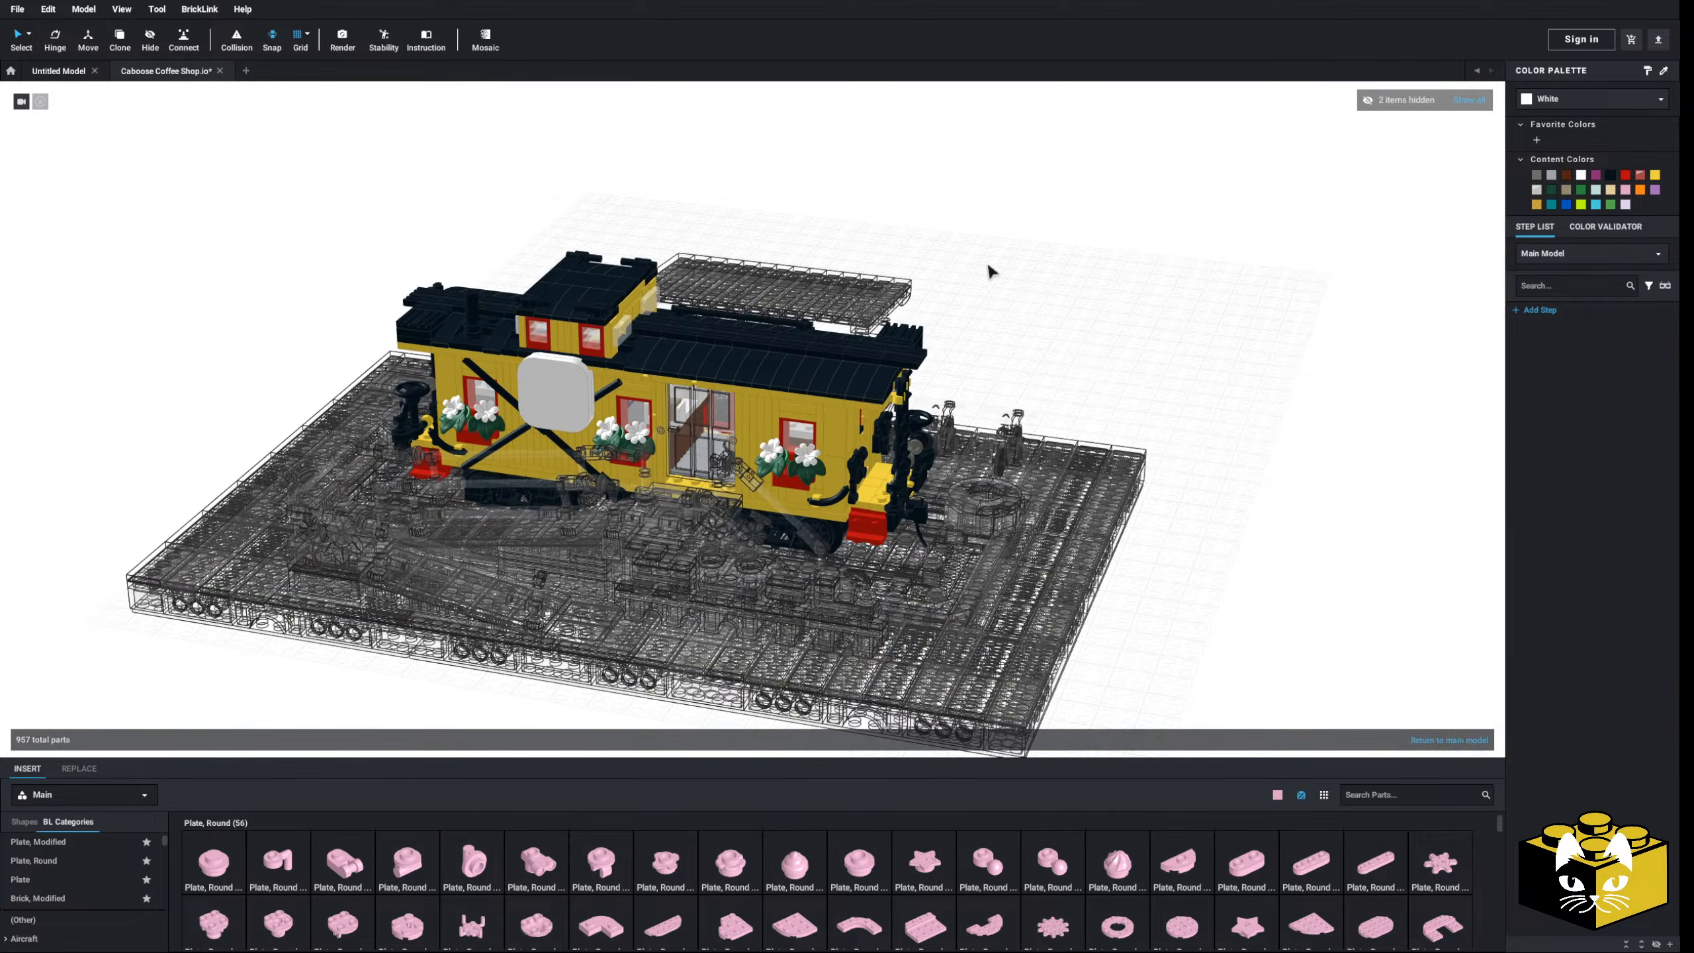
- Select the red caboose door, then frame a frontal view of the caboose, platform and base
left_click(705, 419)
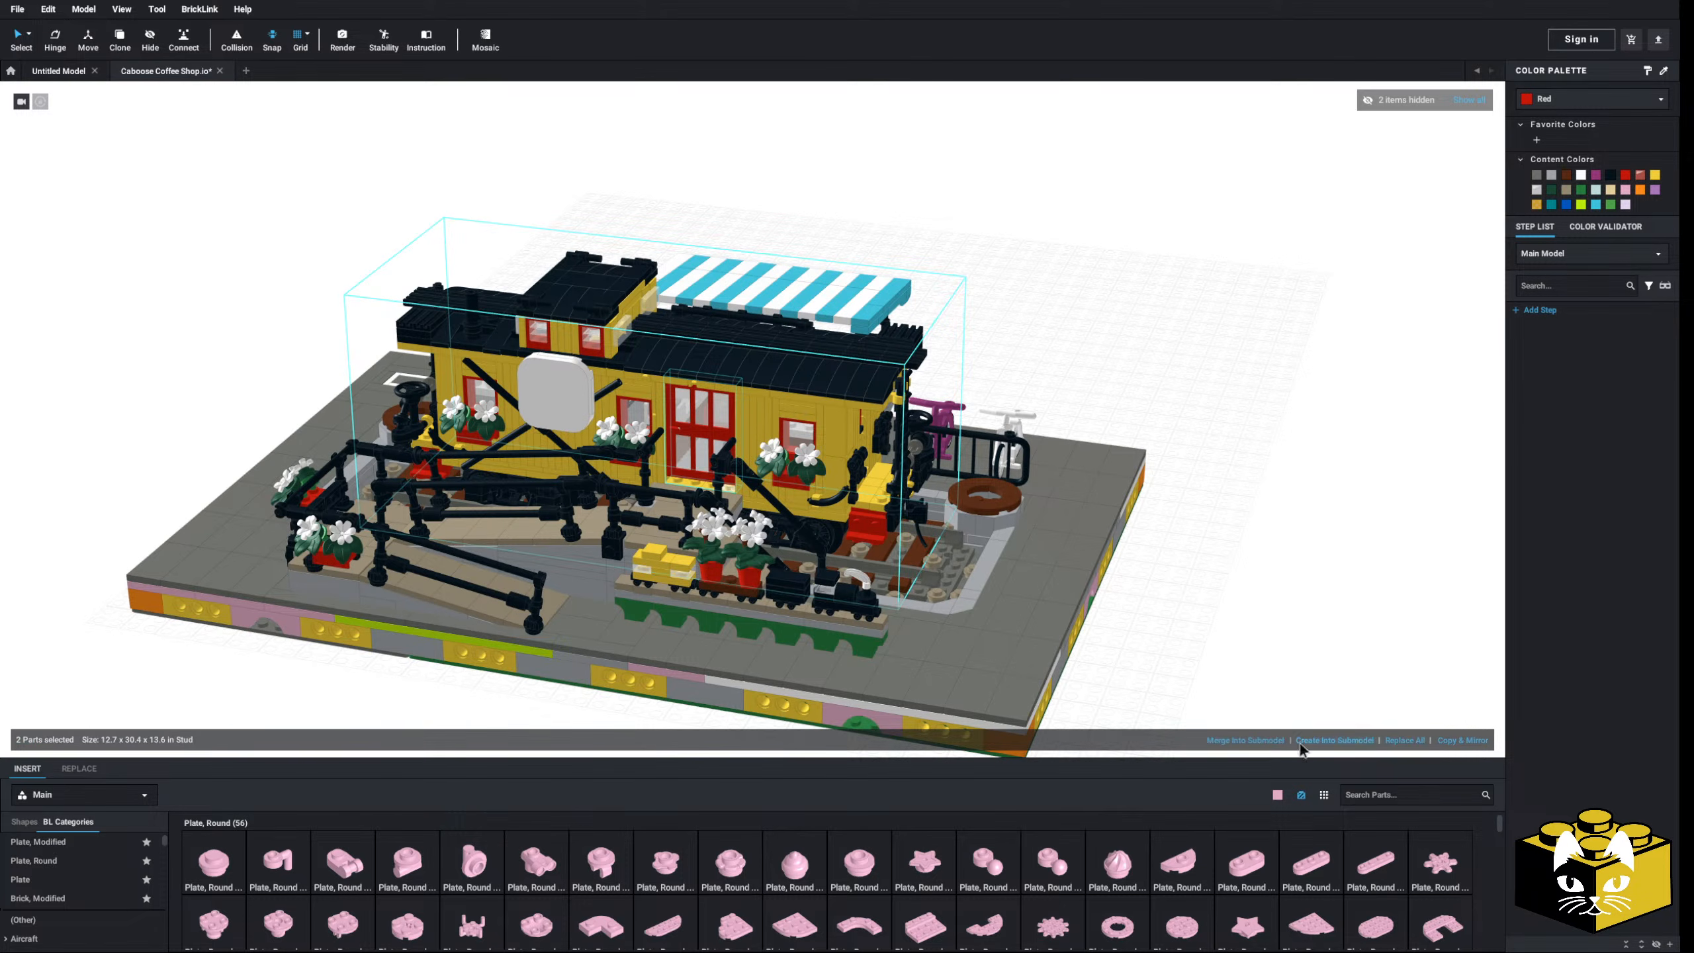
scroll(614, 417, "up", 5)
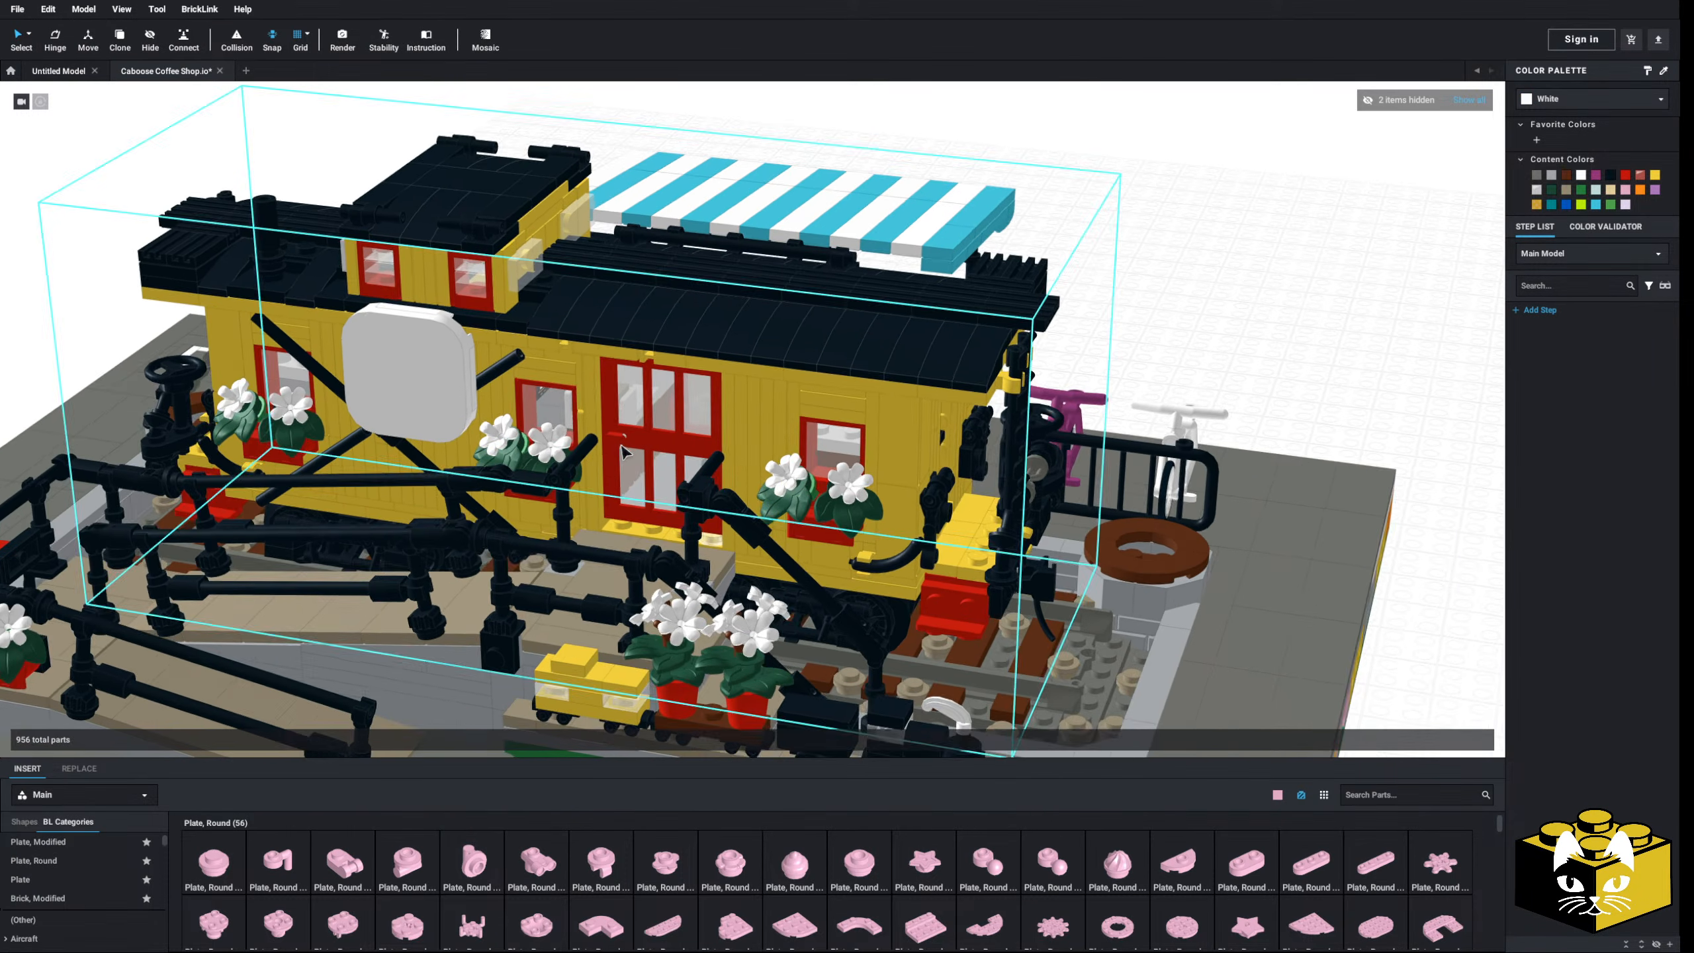
right_click_drag(580, 413, 652, 454)
scroll(647, 446, "up", 3)
scroll(542, 452, "down", 5)
scroll(653, 454, "up", 6)
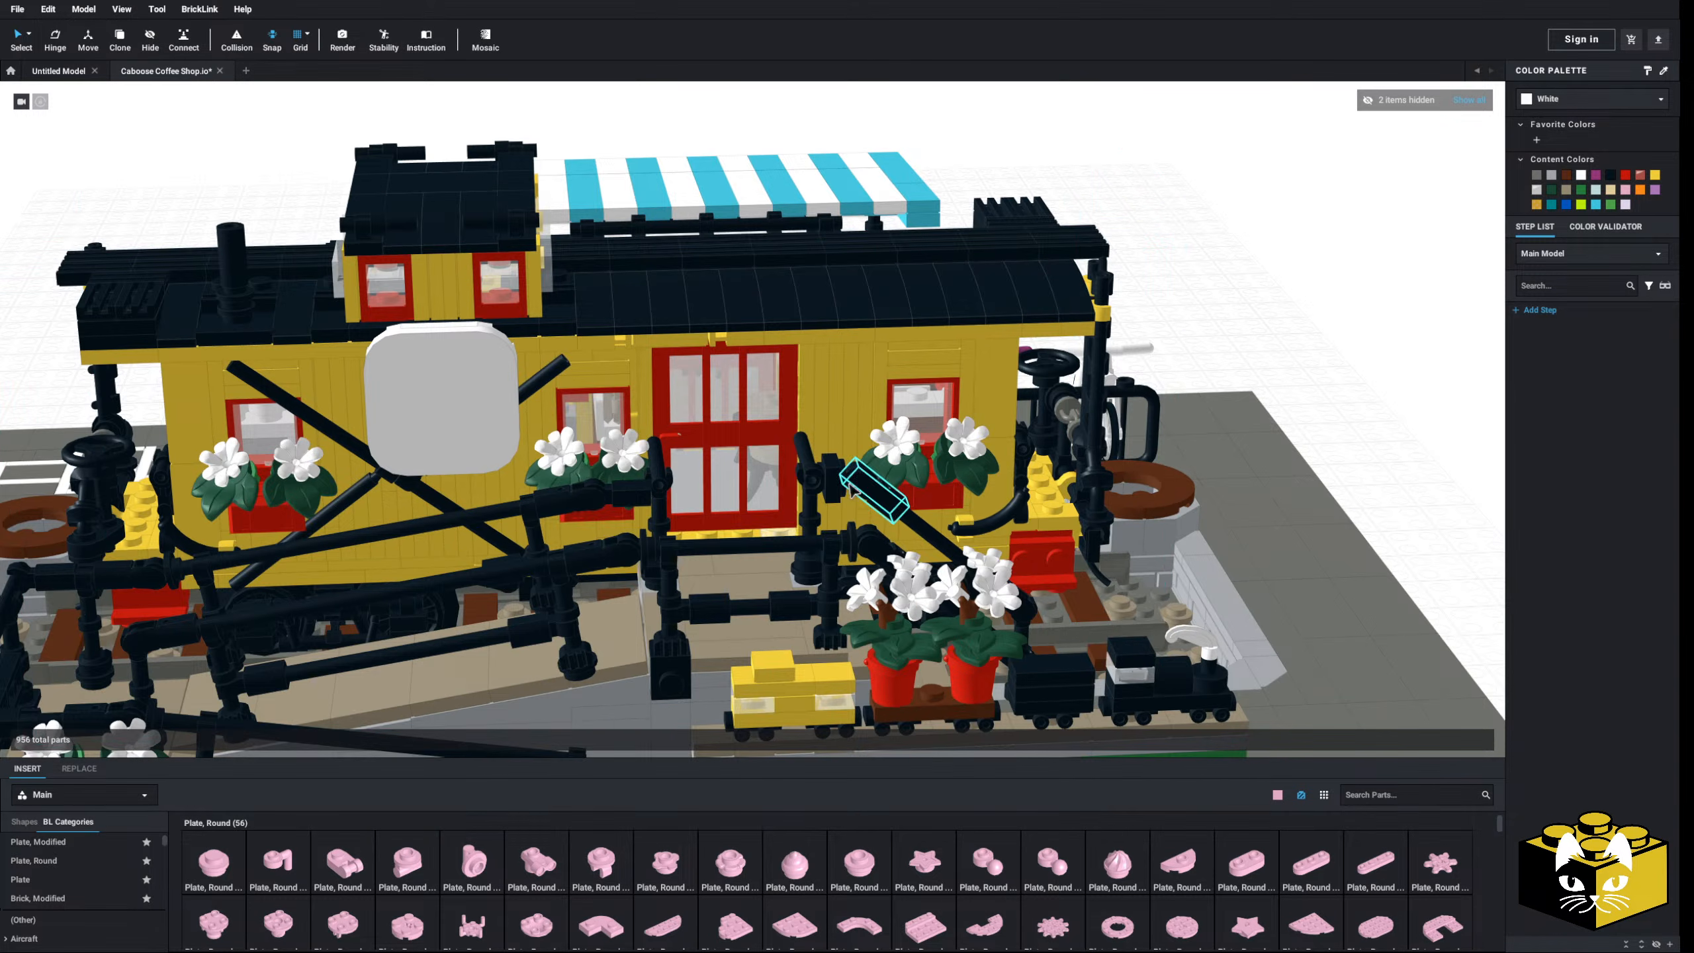
right_click_drag(851, 489, 763, 502)
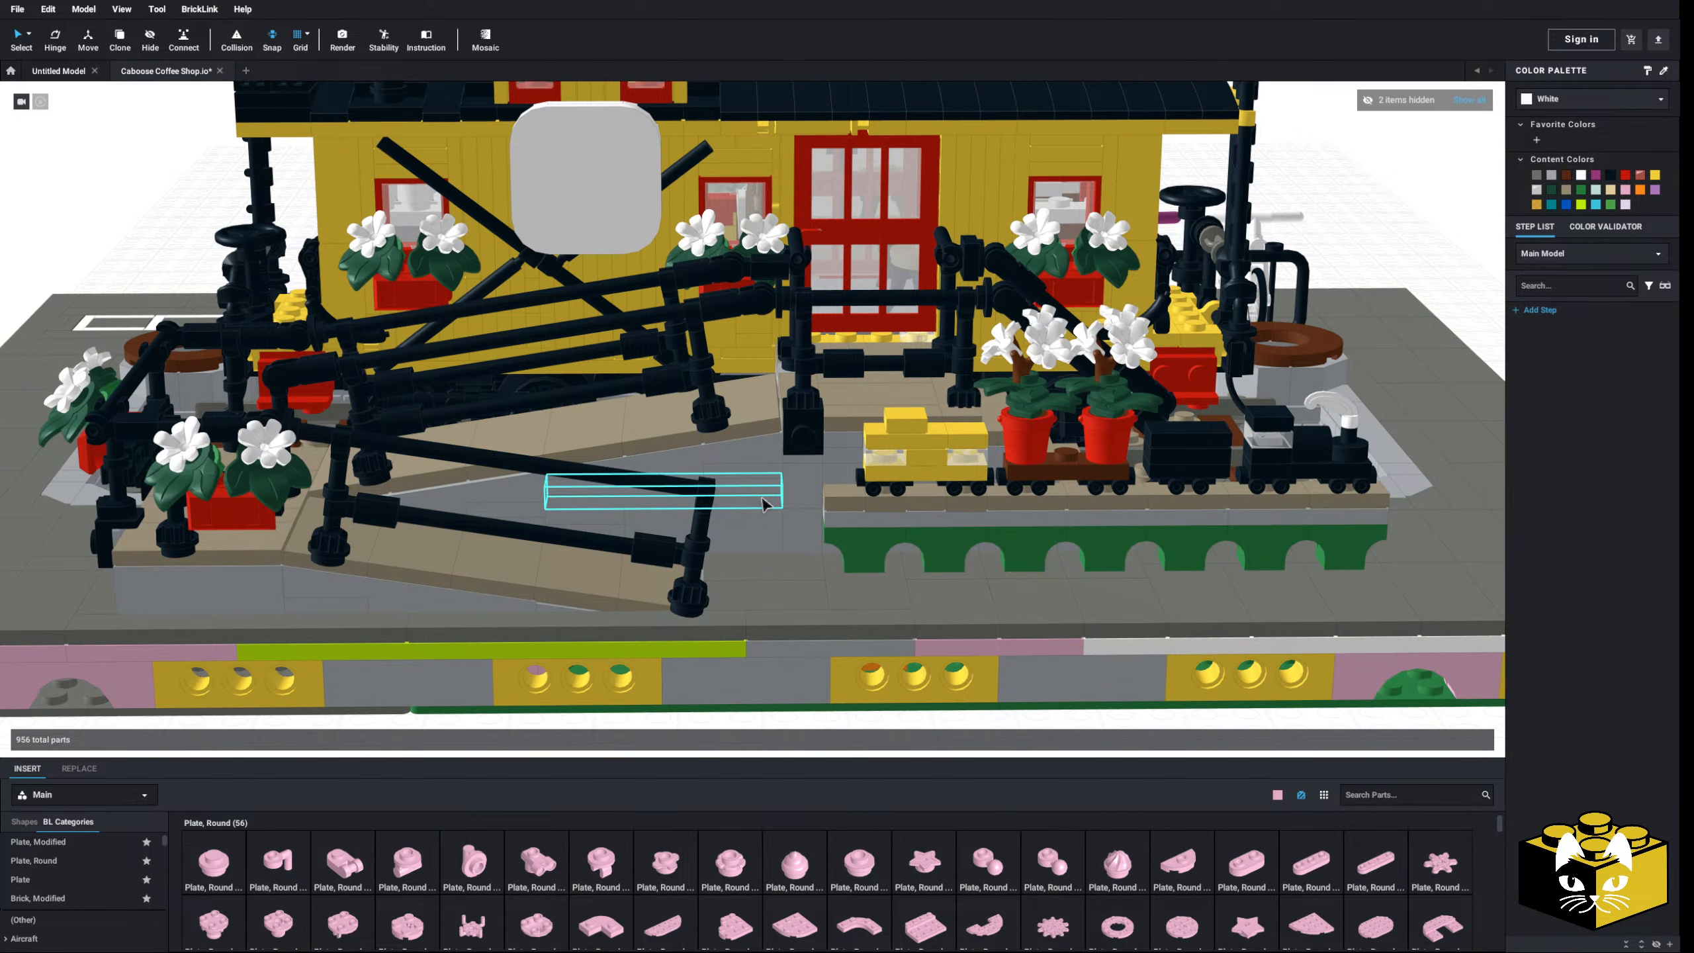
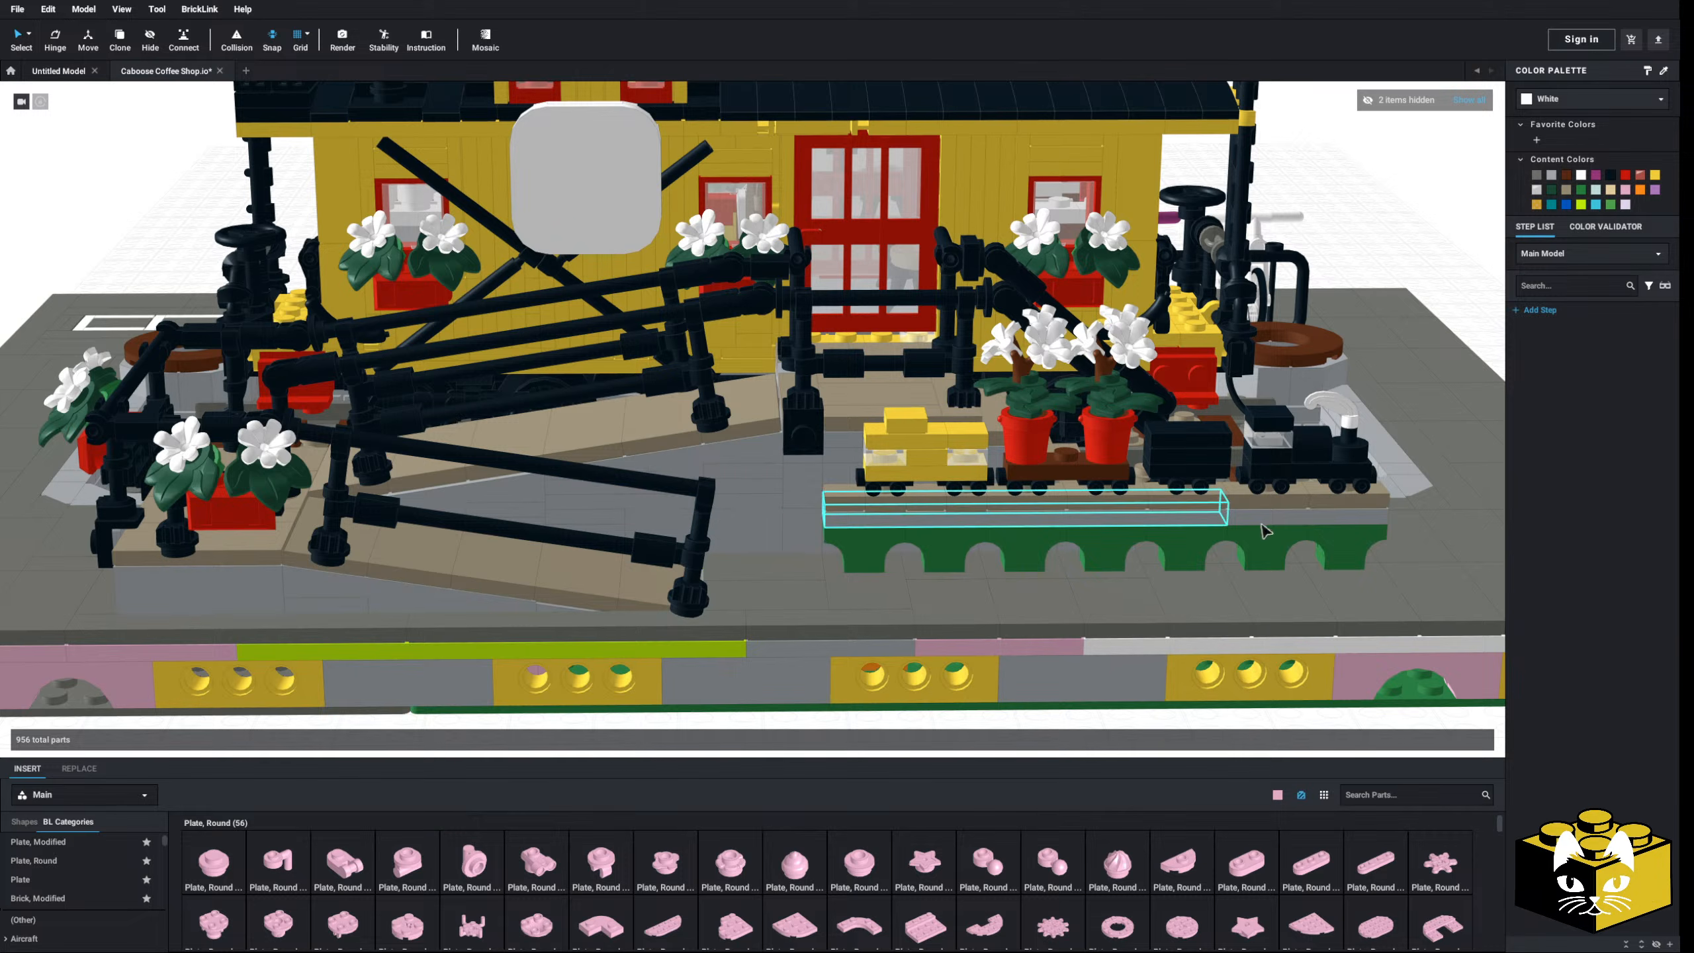
- Search the parts for 'cafe' and place the upright Café Fleur flag beside the base
middle_click_drag(1260, 521, 1173, 542)
right_click_drag(1173, 541, 1061, 601)
middle_click_drag(1021, 708, 967, 556)
right_click_drag(967, 556, 885, 556)
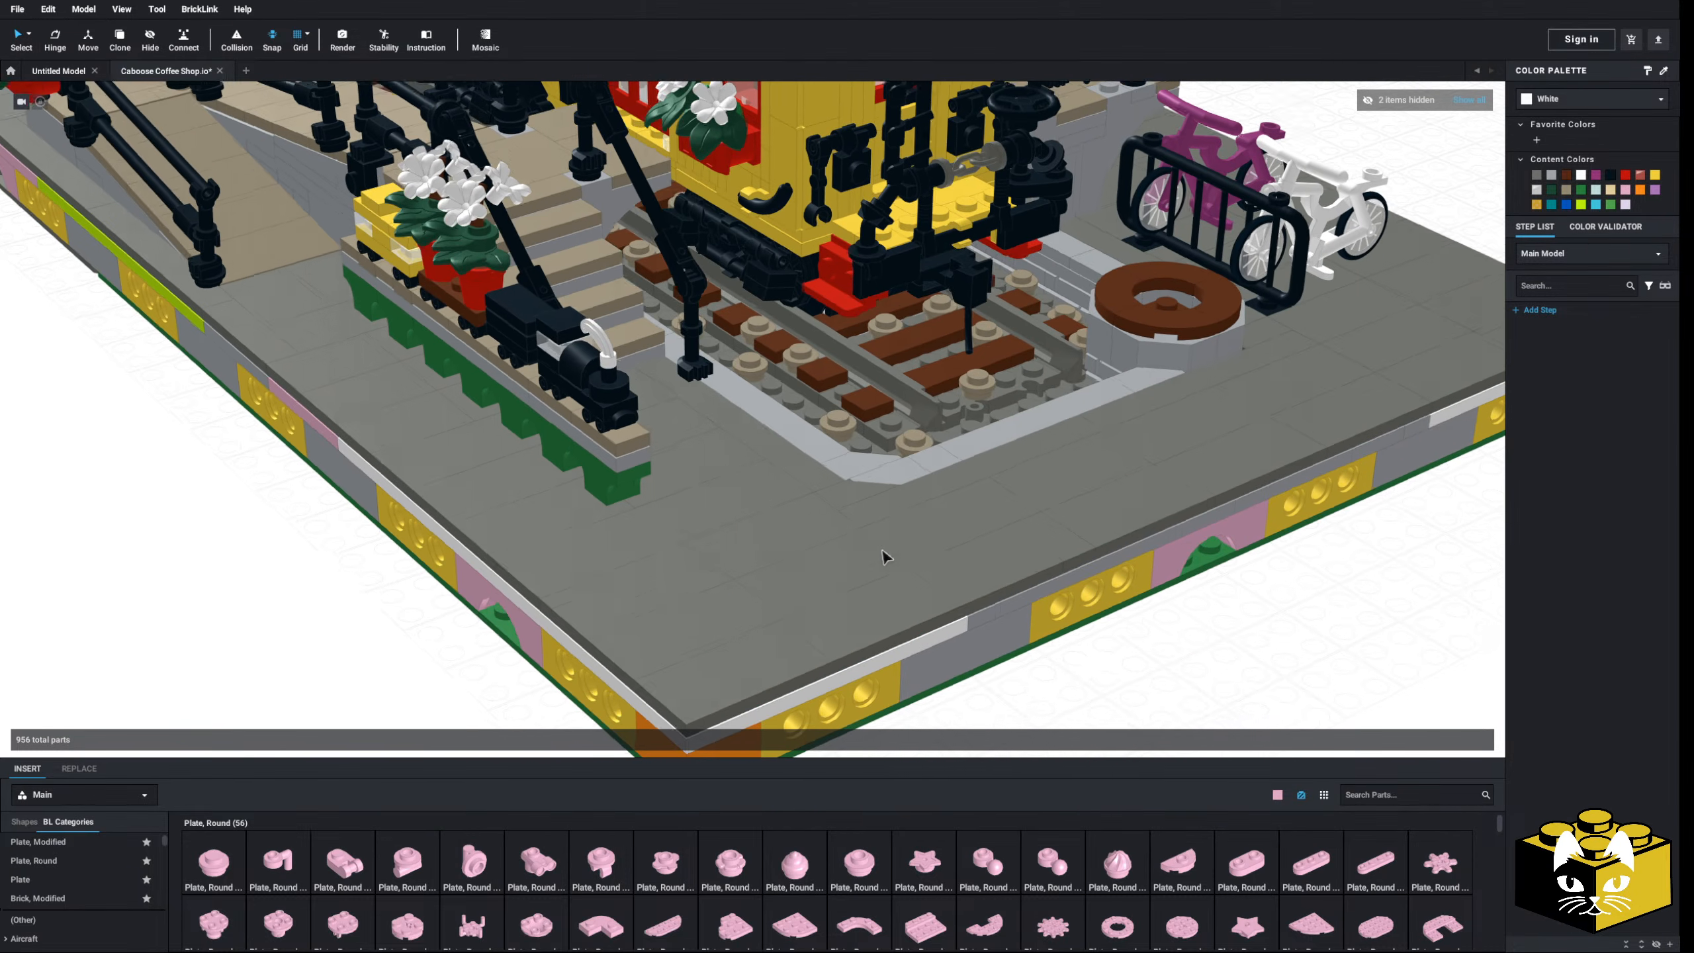
middle_click_drag(240, 644, 289, 612)
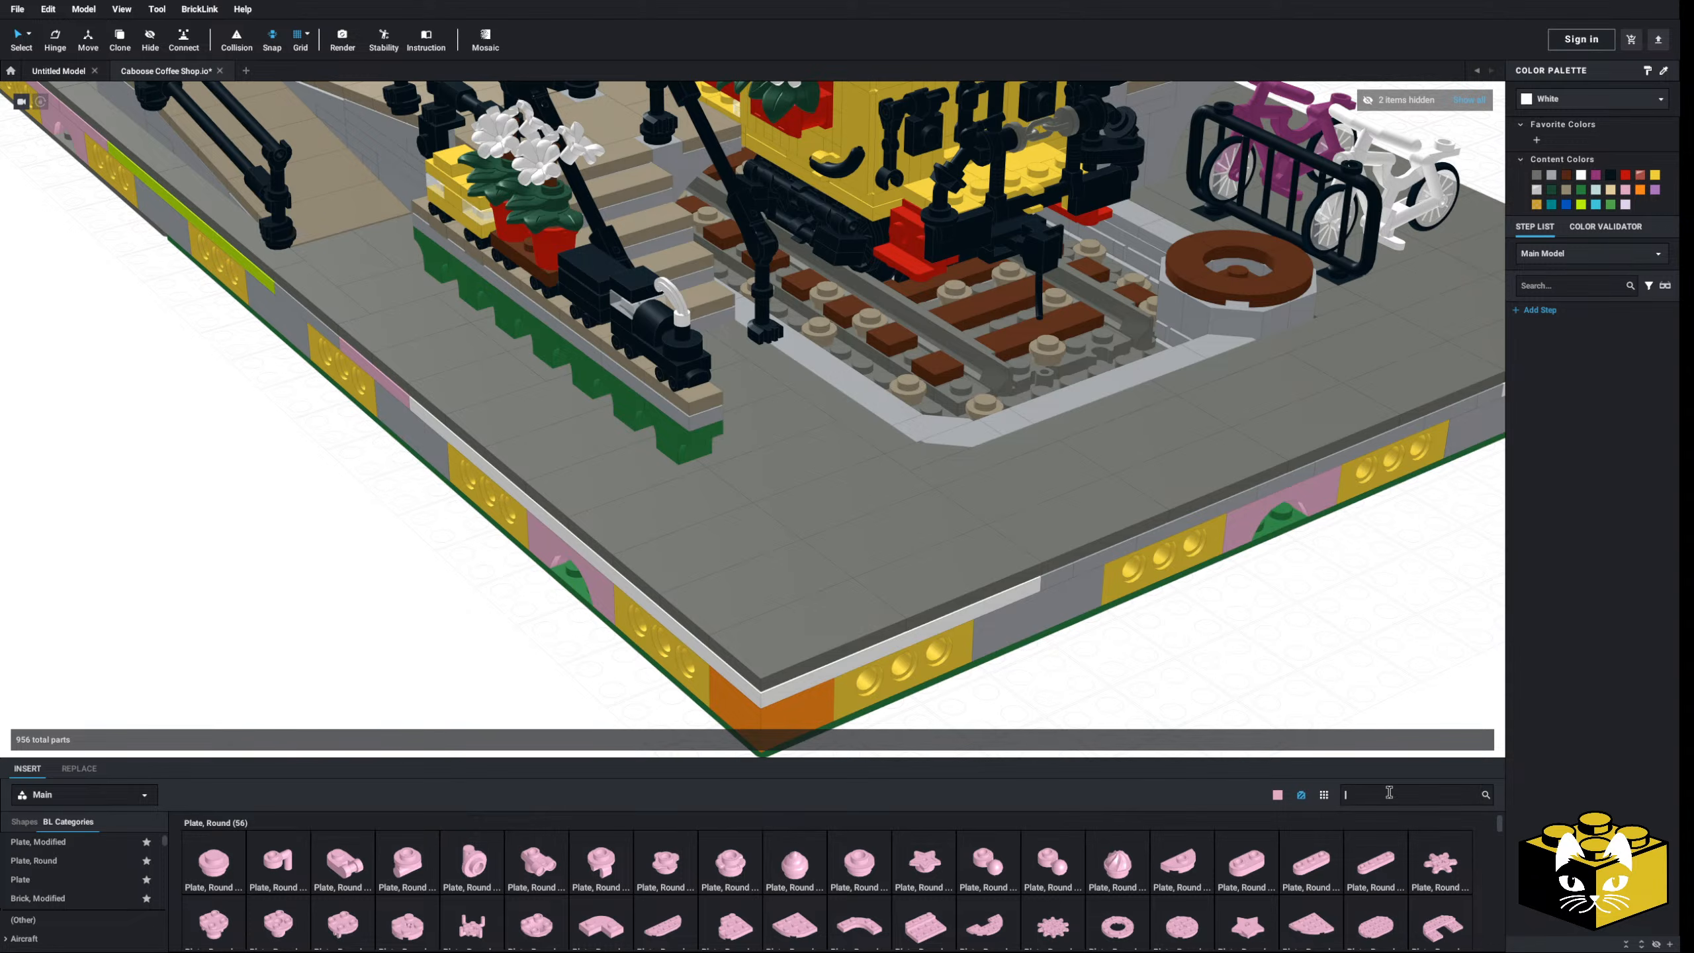
type("cafe")
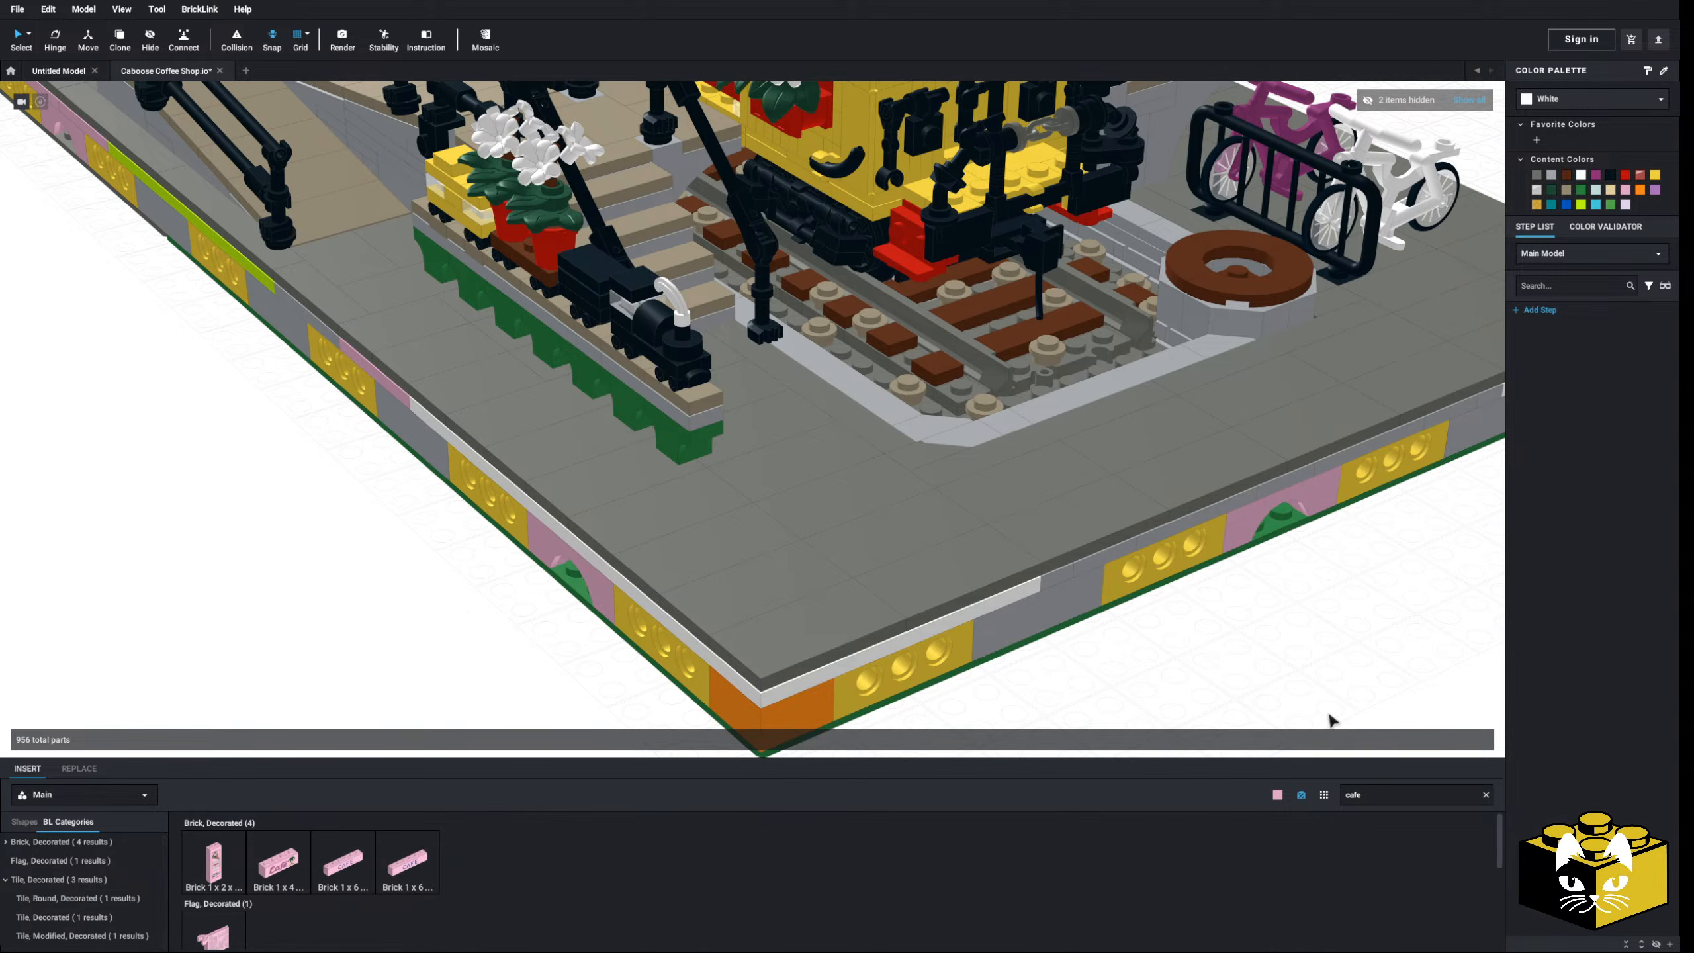
scroll(307, 885, "down", 1)
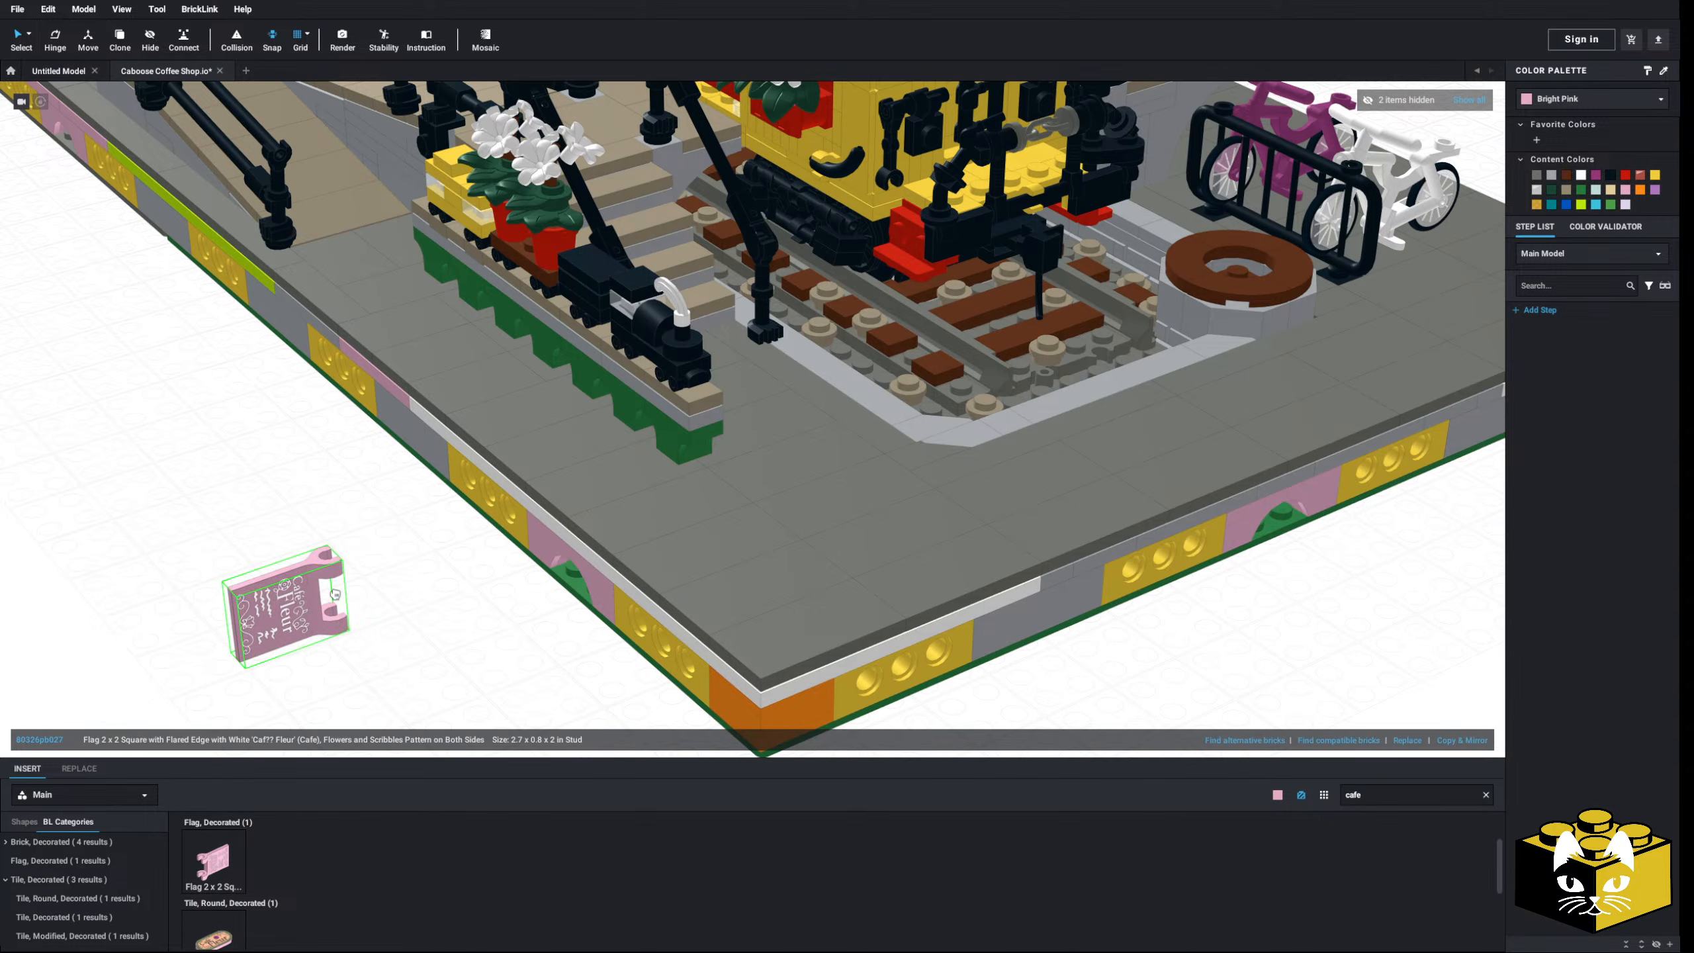
key("Right")
key("Down")
key("Left")
left_click(287, 634)
- Pick up the Café Fleur round tile and turn it half around
scroll(533, 641, "up", 4)
middle_click_drag(359, 718, 396, 645)
scroll(396, 644, "up", 2)
scroll(372, 911, "down", 2)
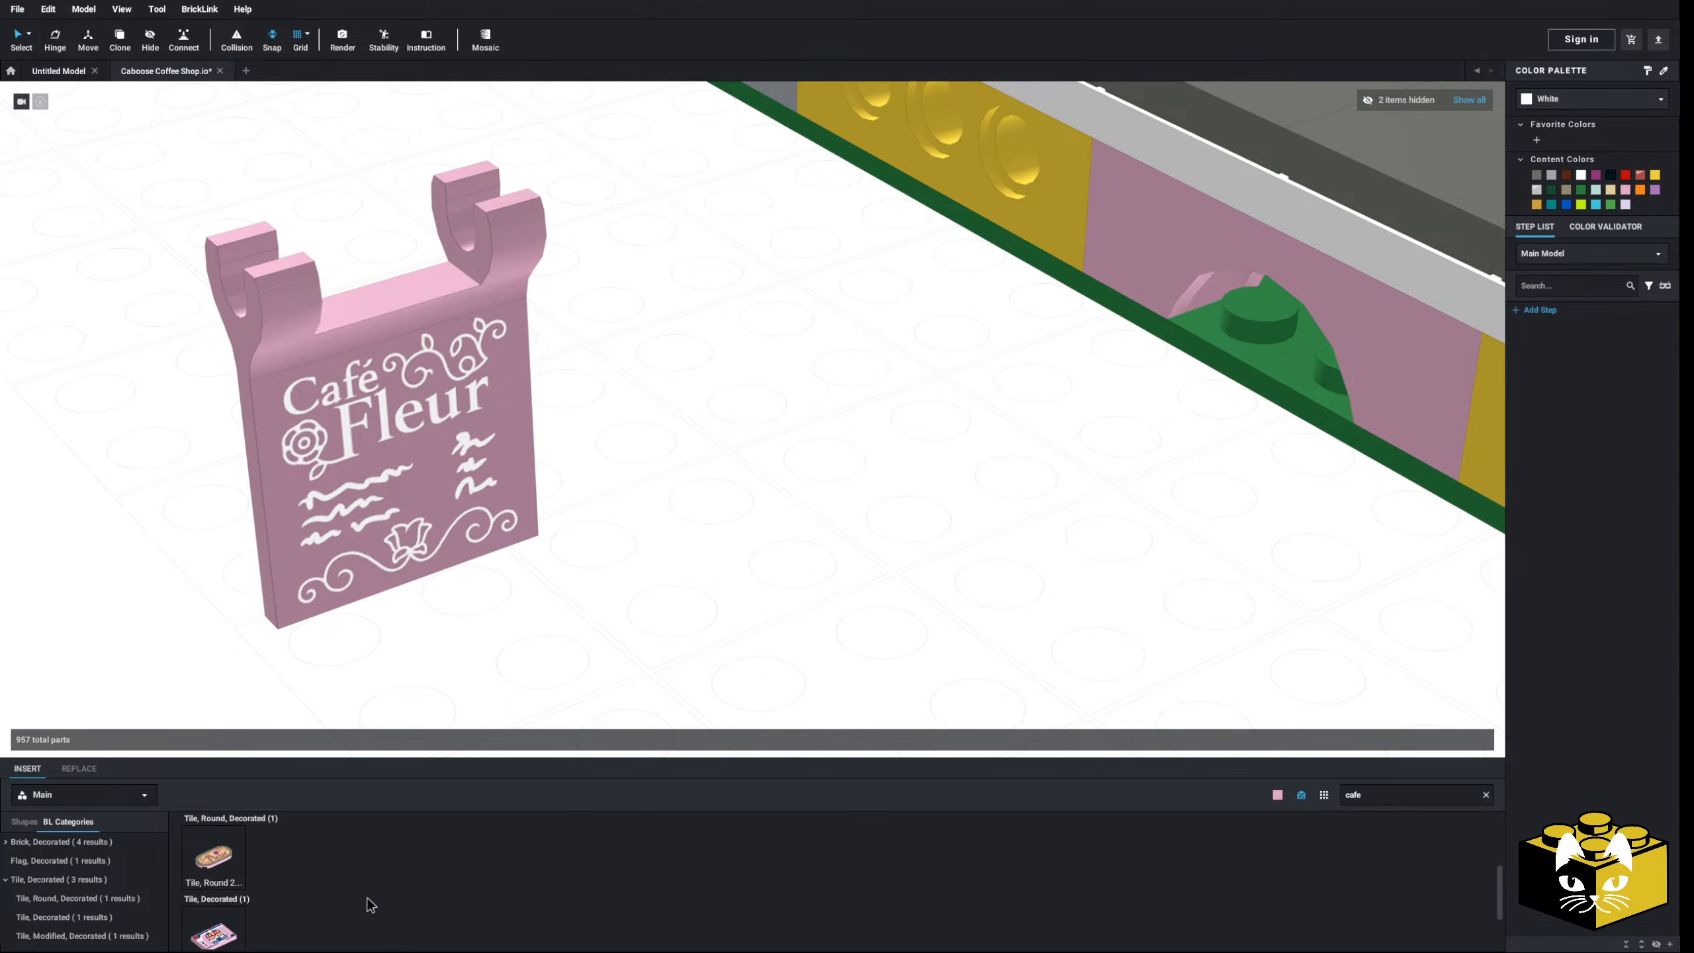
scroll(367, 899, "down", 1)
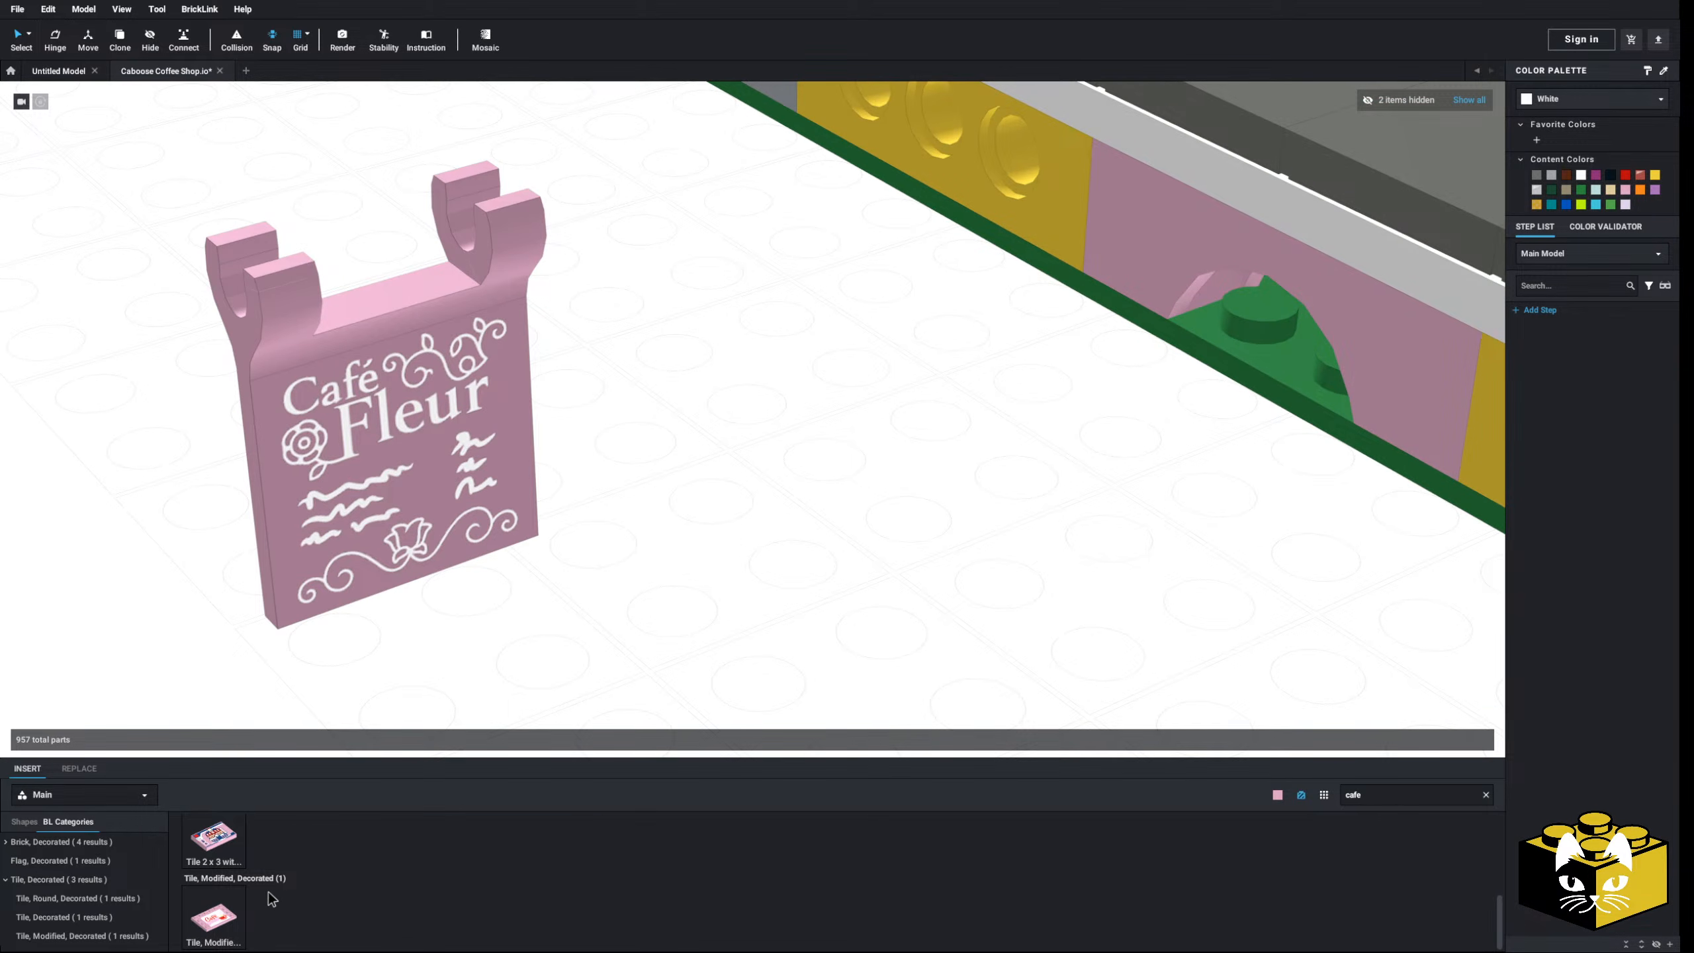
scroll(309, 894, "up", 3)
scroll(310, 894, "down", 1)
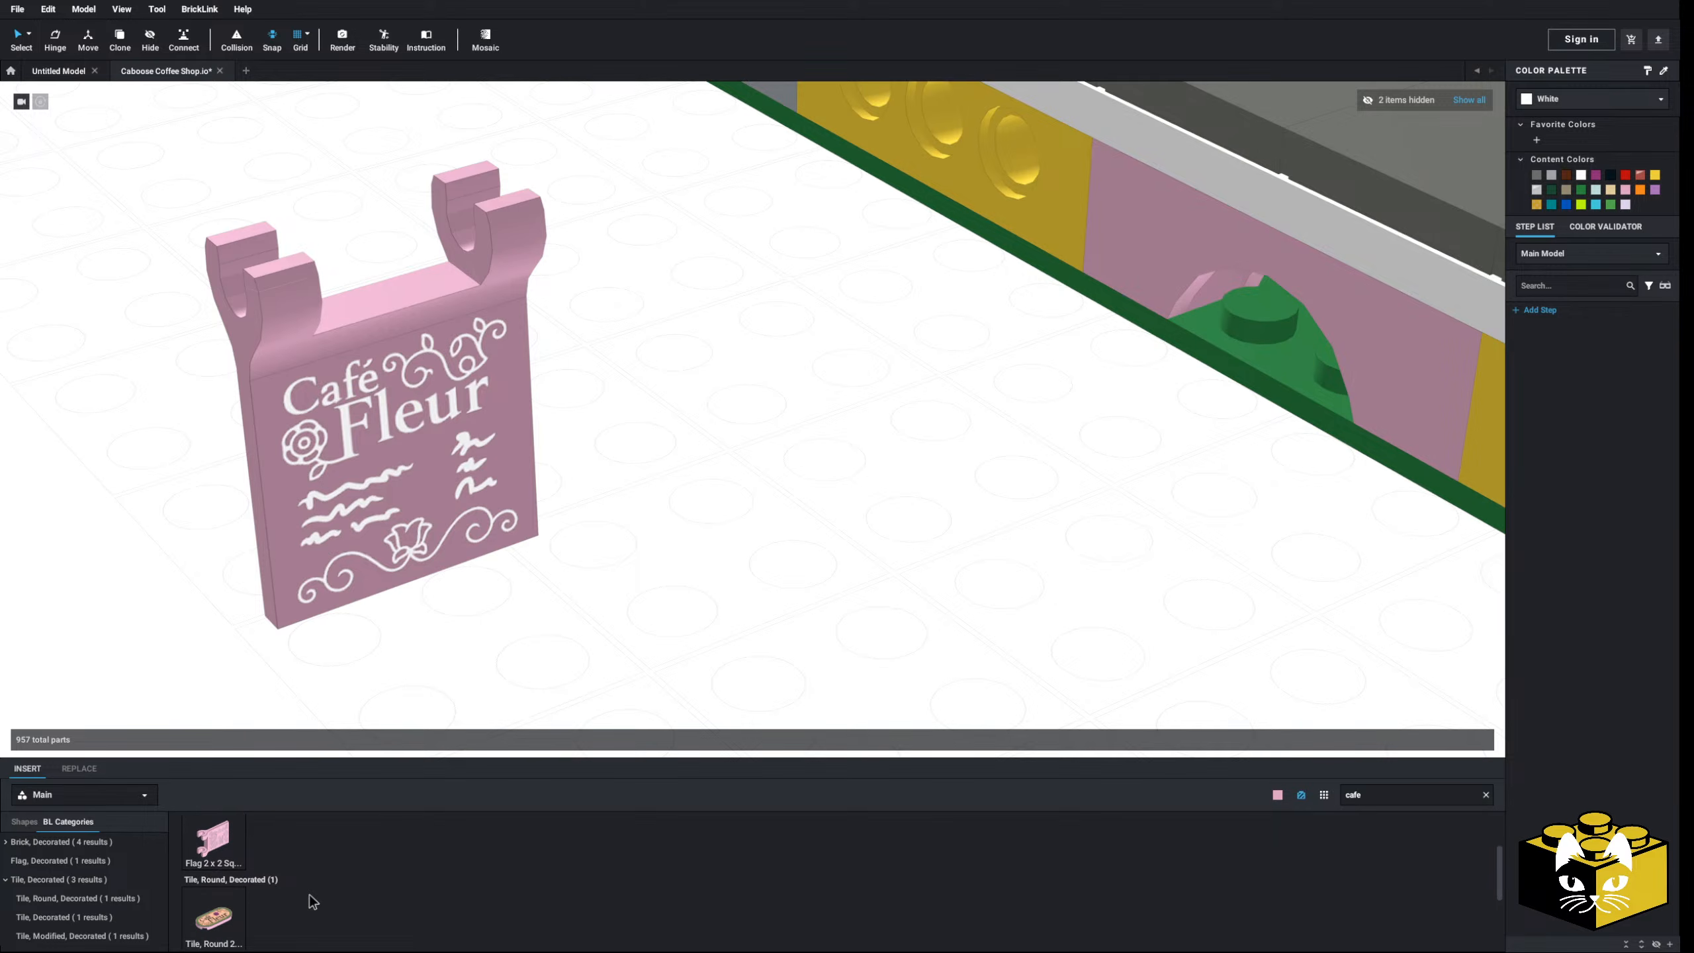
left_click(213, 923)
key("Escape")
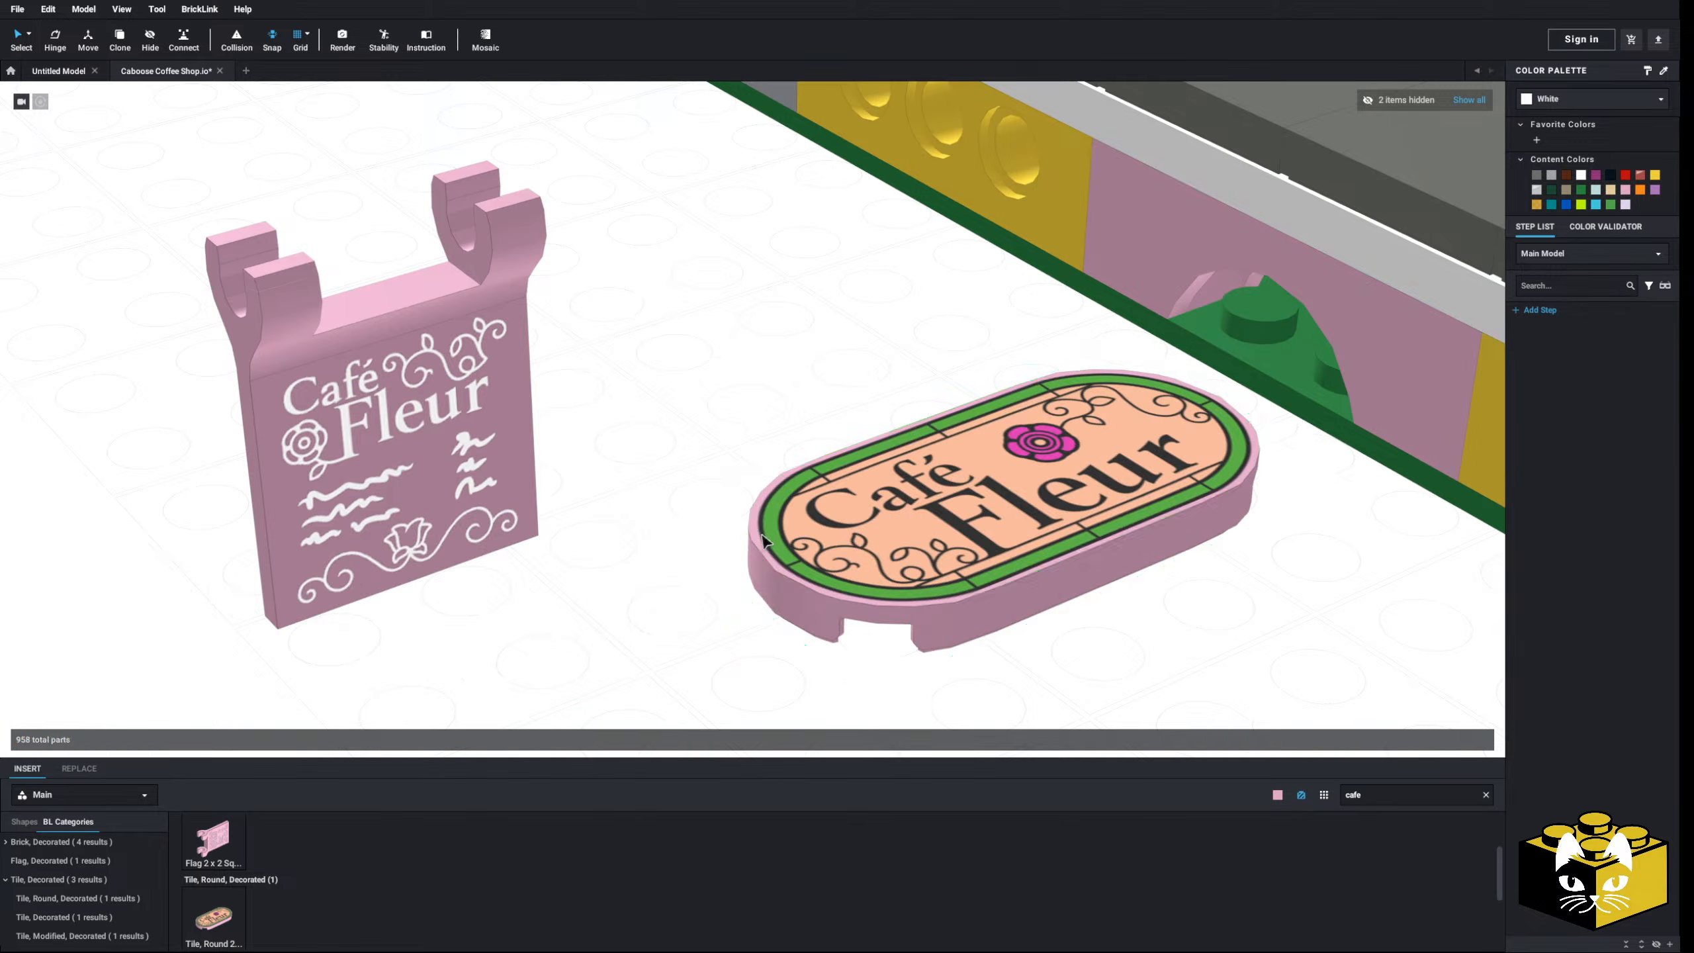
- Delete the trial Café Fleur pieces and bring the diorama's front edge back into view
scroll(615, 511, "down", 5)
key("Delete")
scroll(562, 826, "up", 3)
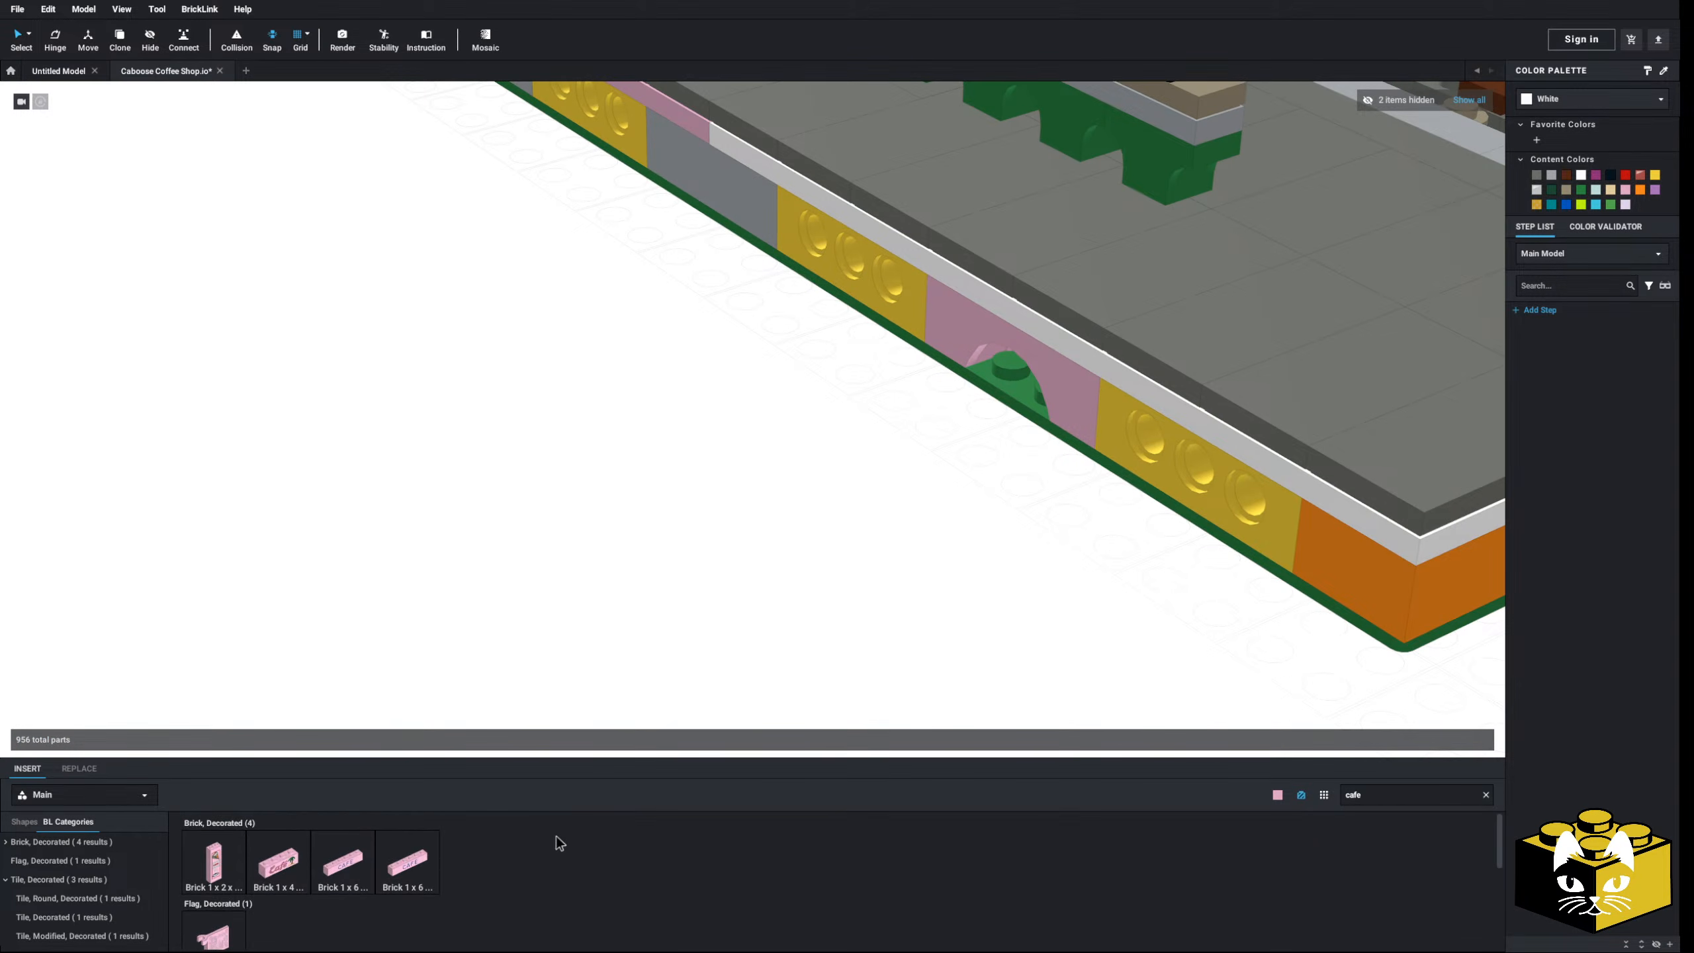
scroll(556, 838, "down", 3)
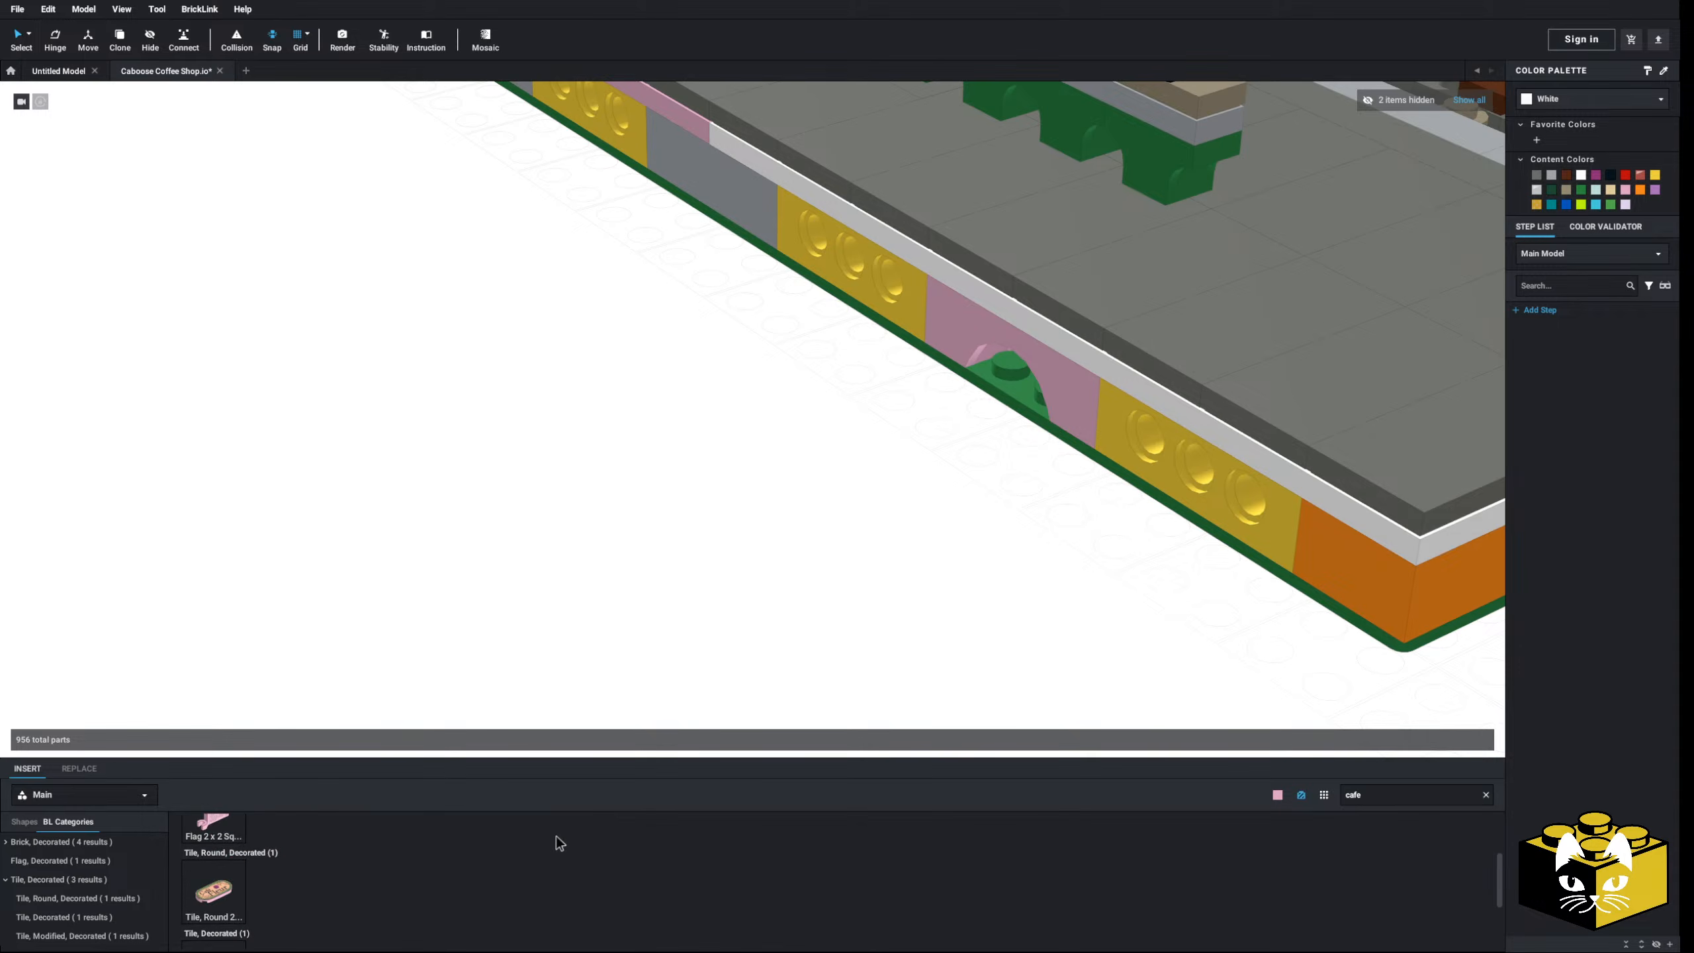
scroll(558, 838, "up", 2)
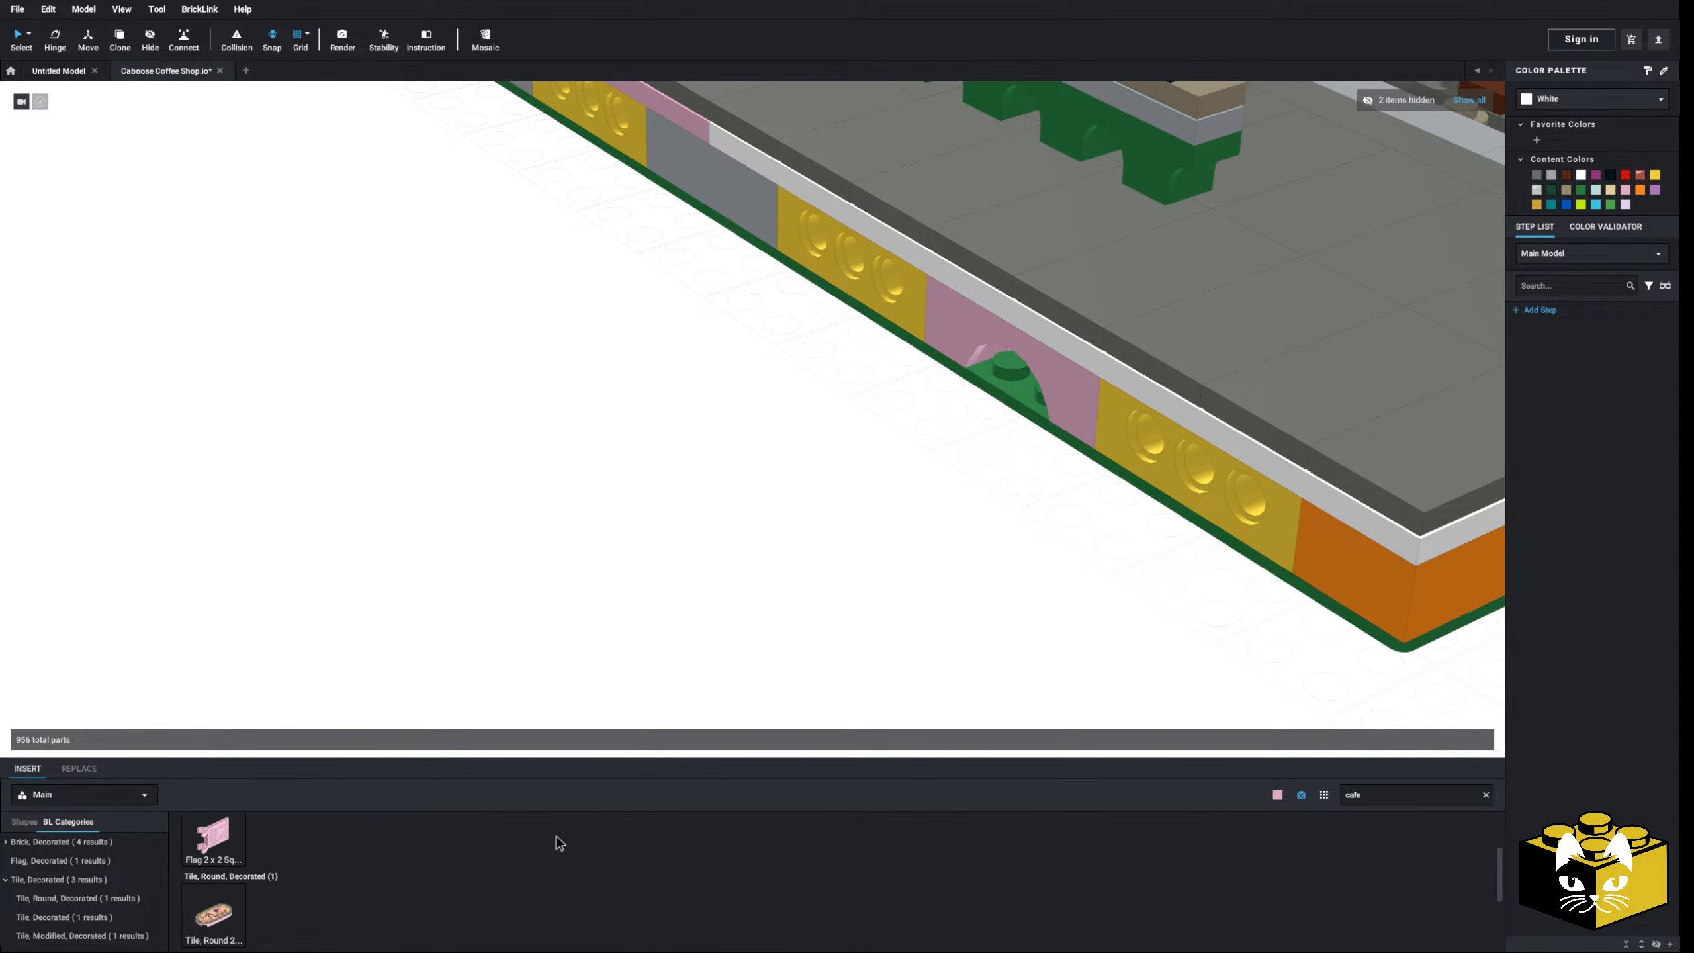
scroll(605, 462, "down", 5)
right_click_drag(480, 596, 450, 591)
scroll(451, 591, "up", 3)
middle_click_drag(450, 591, 414, 578)
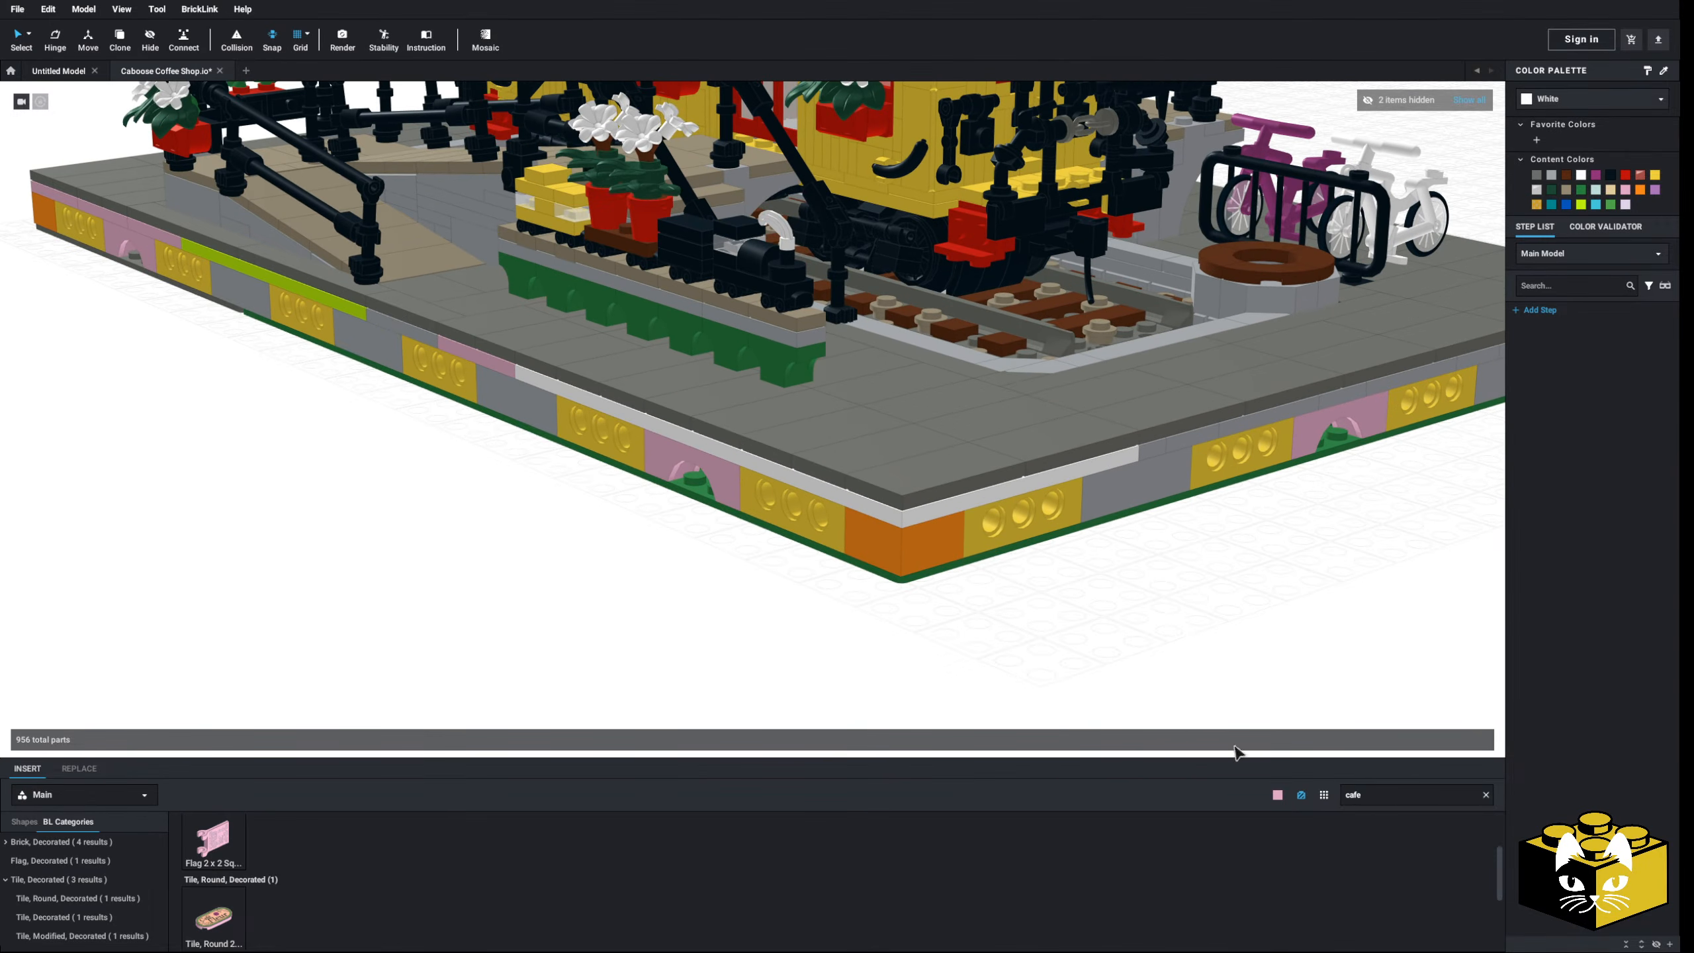
- Clear the café search and hide the caboose's red door to see inside
left_click(1488, 795)
scroll(474, 575, "down", 4)
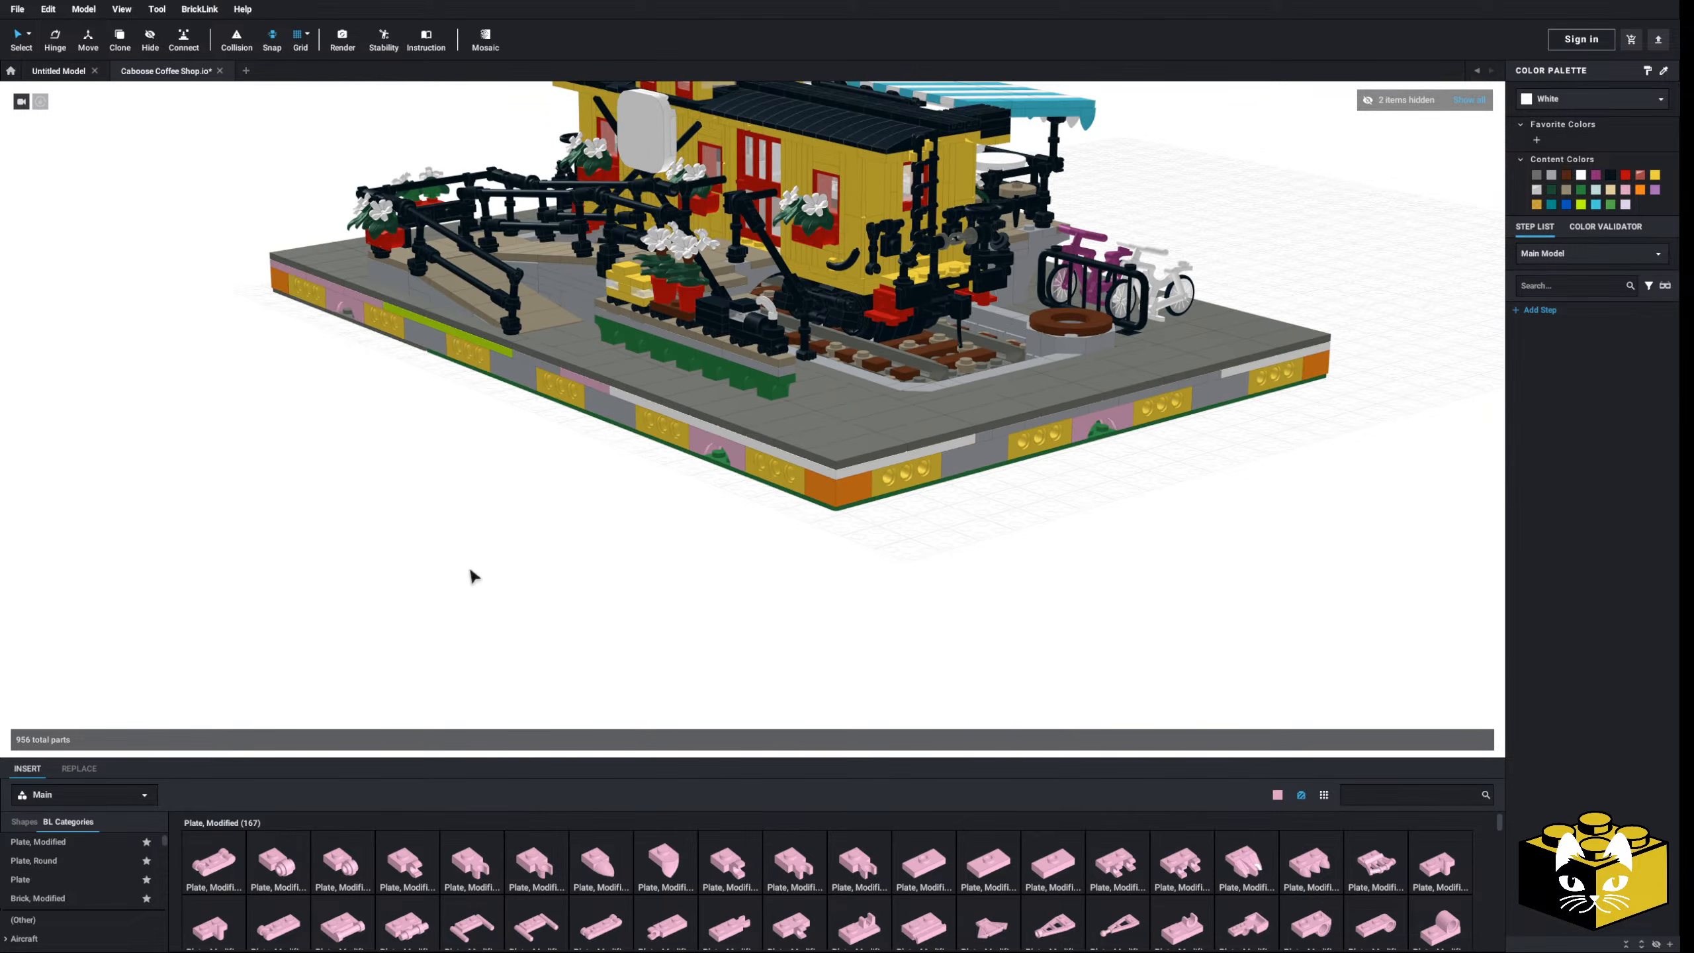
middle_click_drag(473, 575, 460, 667)
scroll(460, 641, "up", 4)
right_click_drag(460, 554, 615, 527)
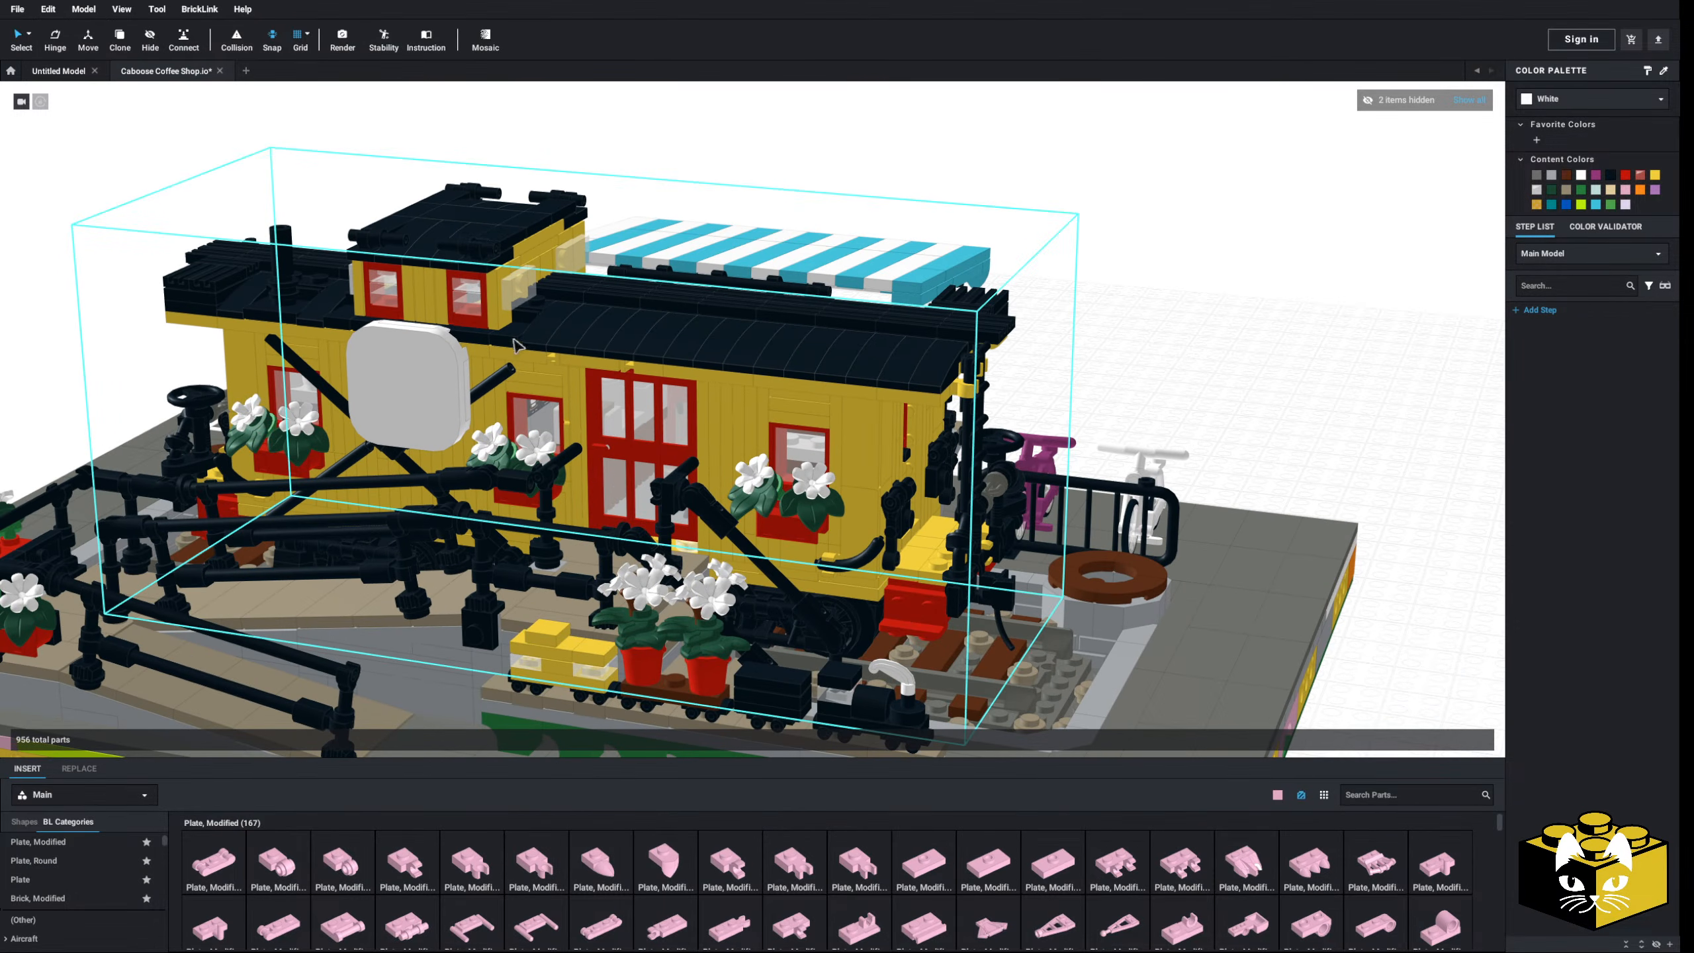
left_click(541, 403)
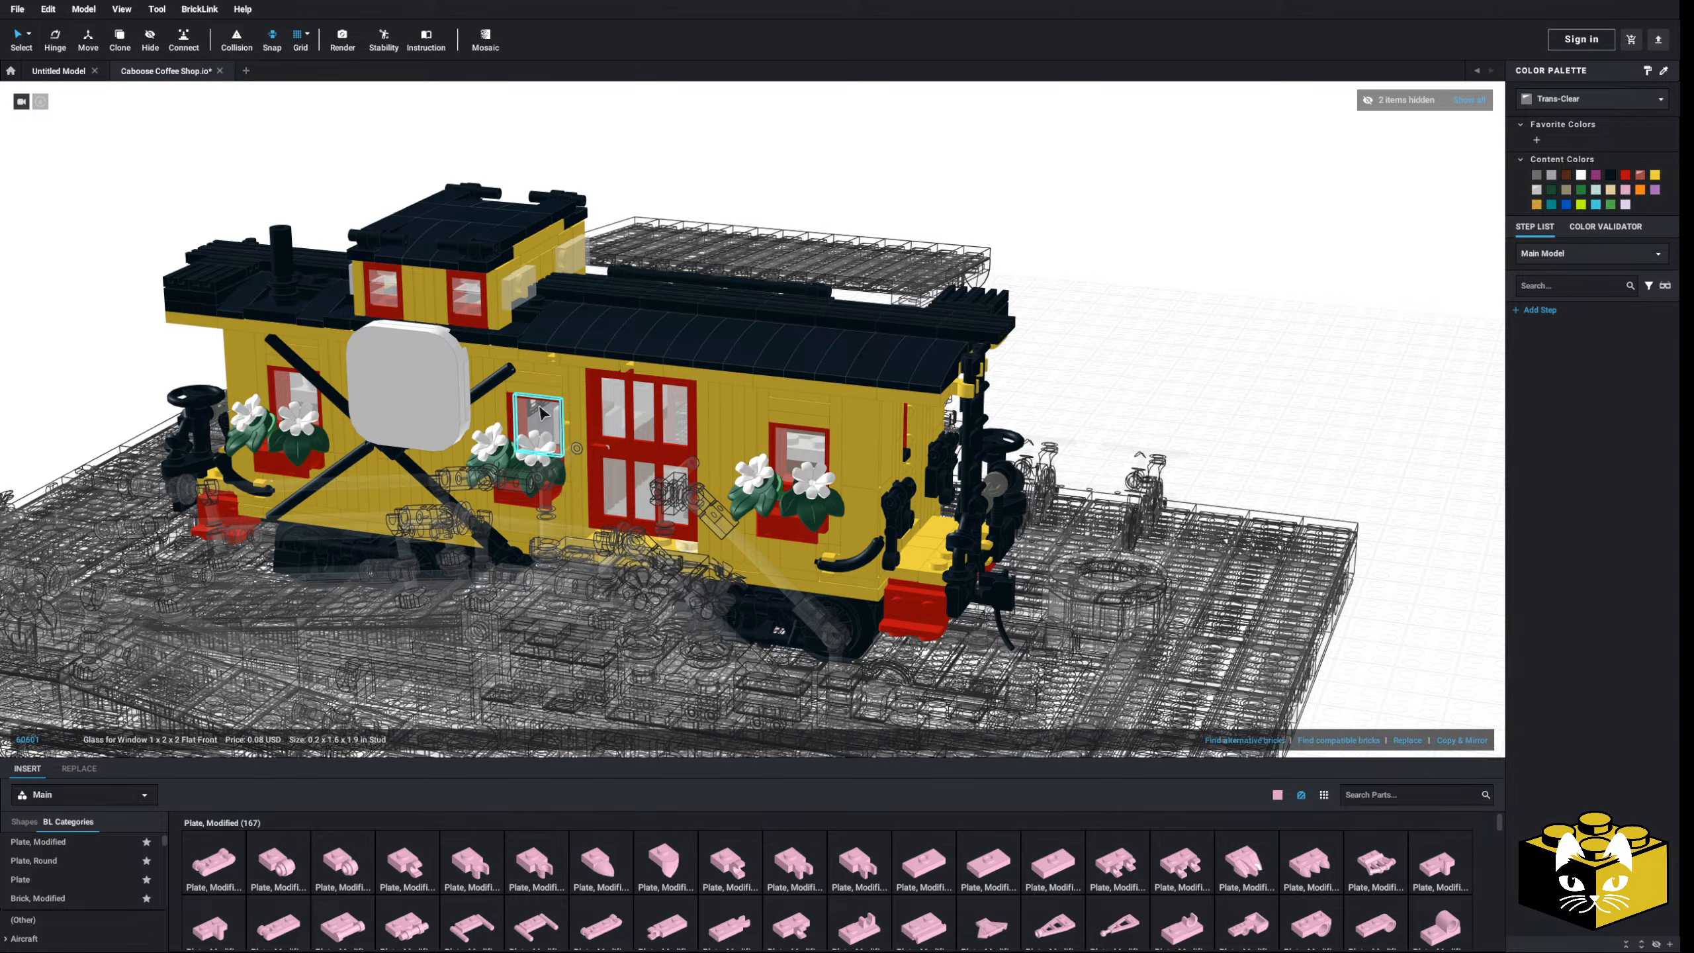
left_click(638, 413)
right_click(638, 412)
left_click(674, 482)
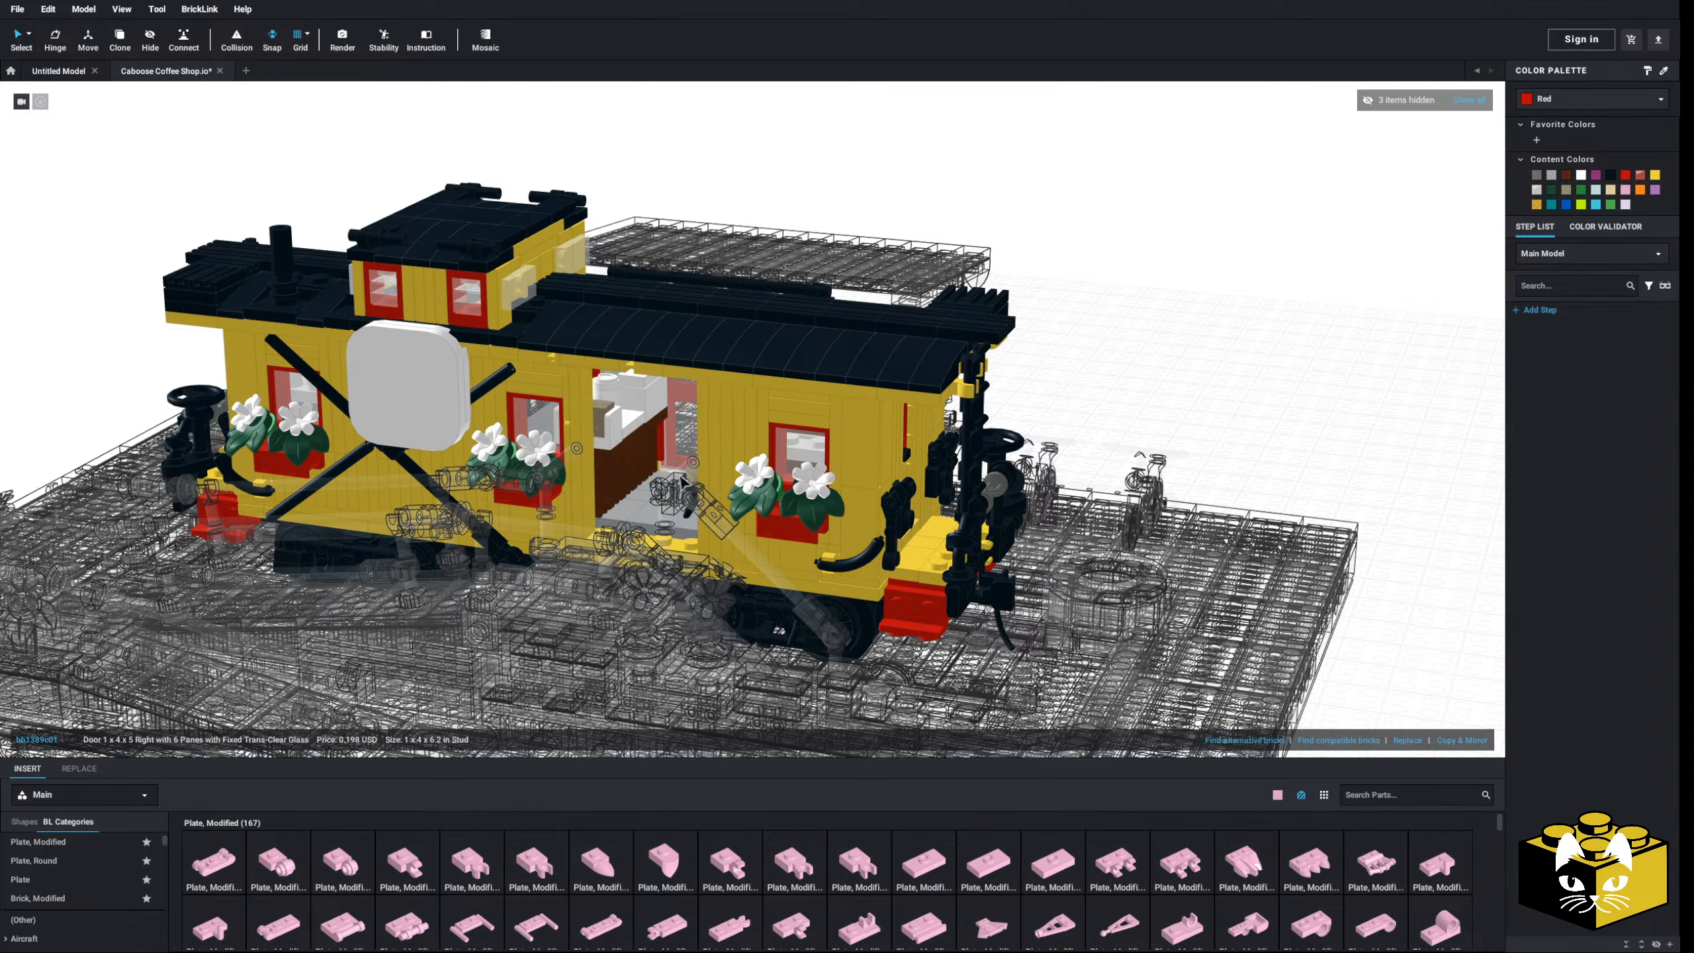
- Copy the black coffee-cup printed tile and show all hidden parts again
right_click_drag(674, 482, 657, 475)
right_click(650, 380)
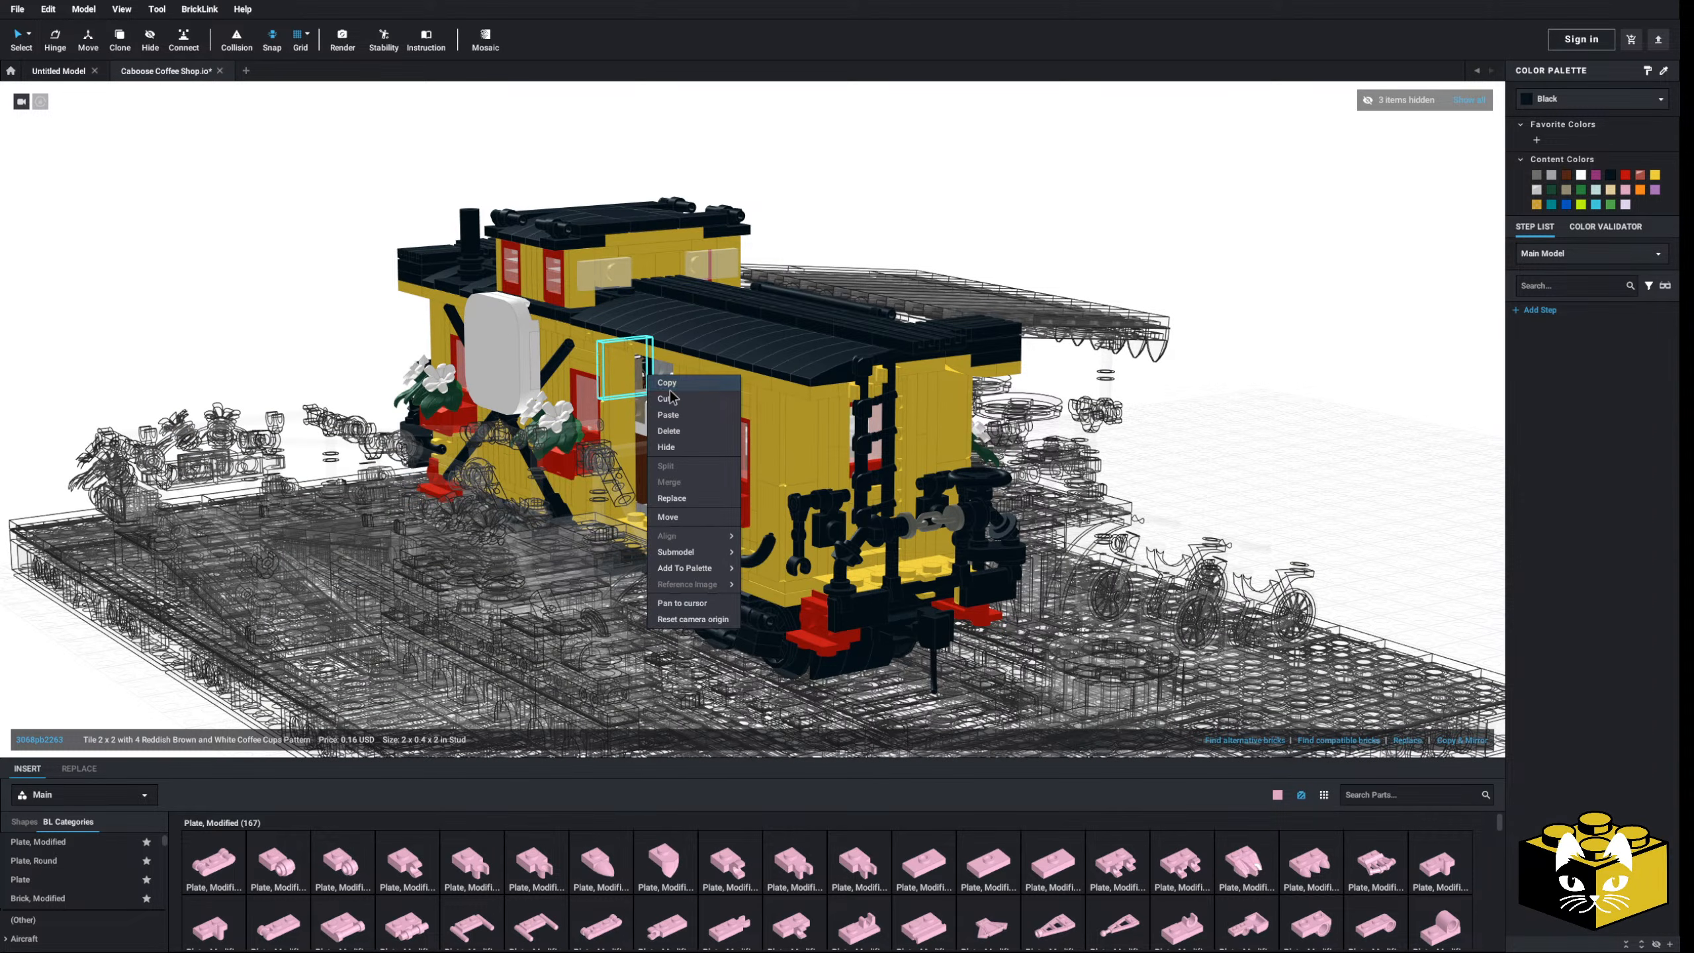
left_click(303, 318)
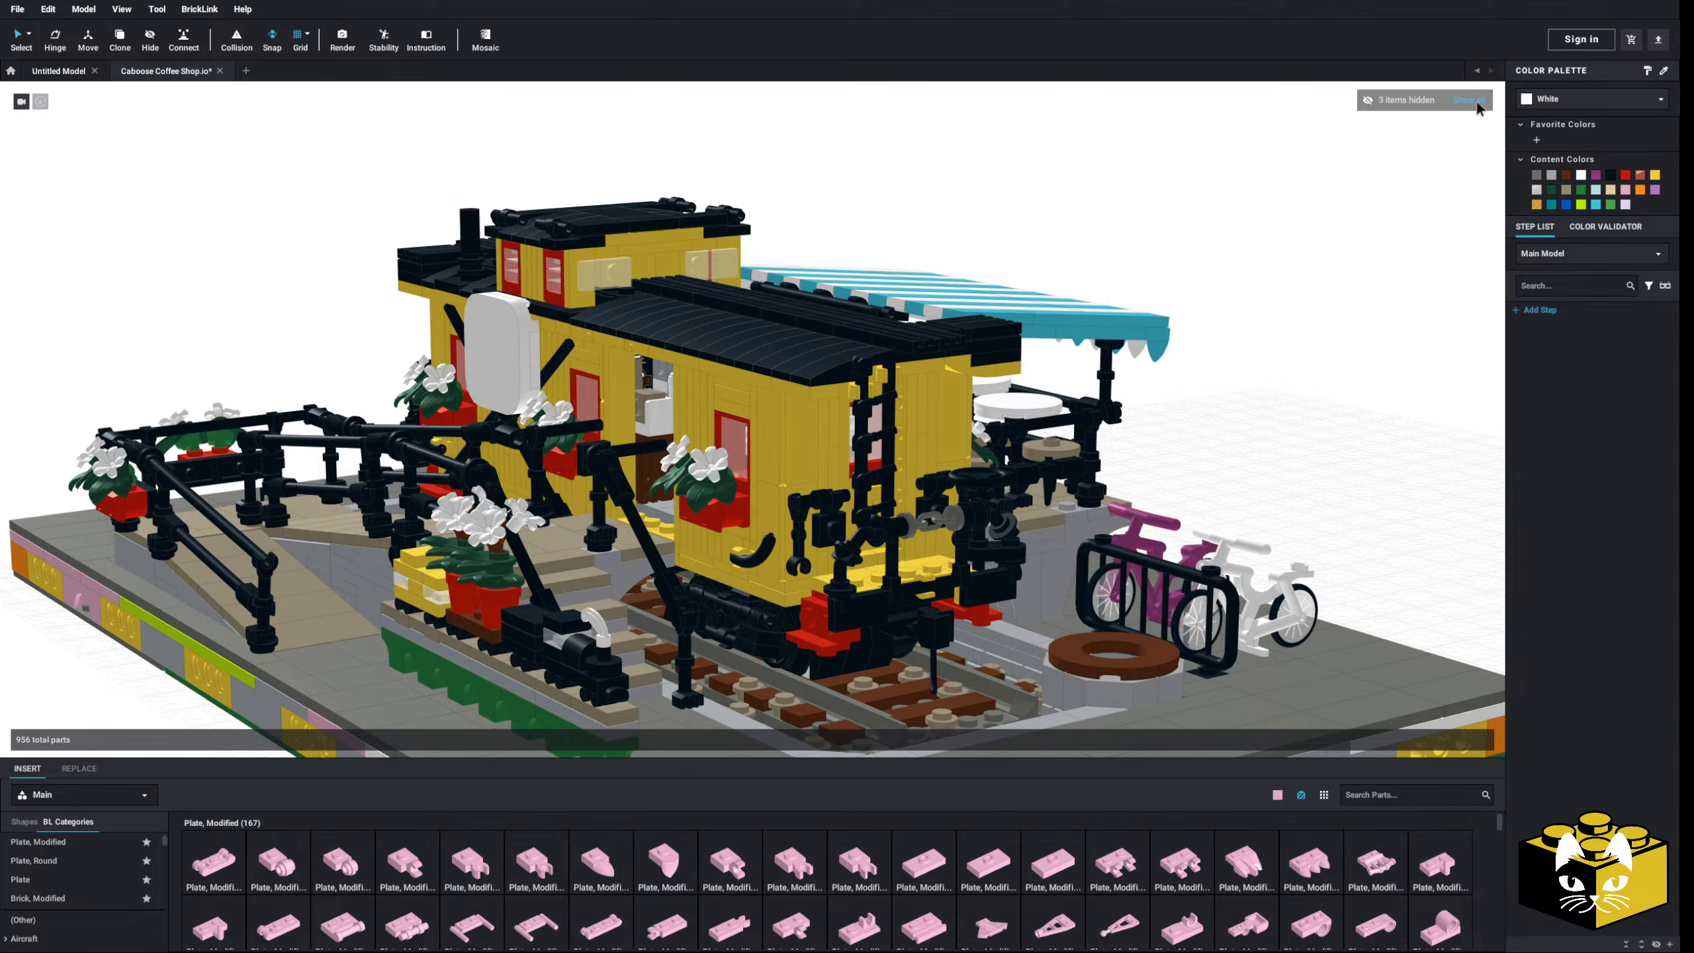
left_click(1475, 103)
scroll(1278, 271, "down", 4)
right_click_drag(1278, 271, 1302, 287)
middle_click_drag(1084, 714, 1133, 488)
- Paste the coffee-cup tile onto the ground in front of the base
right_click(1133, 489)
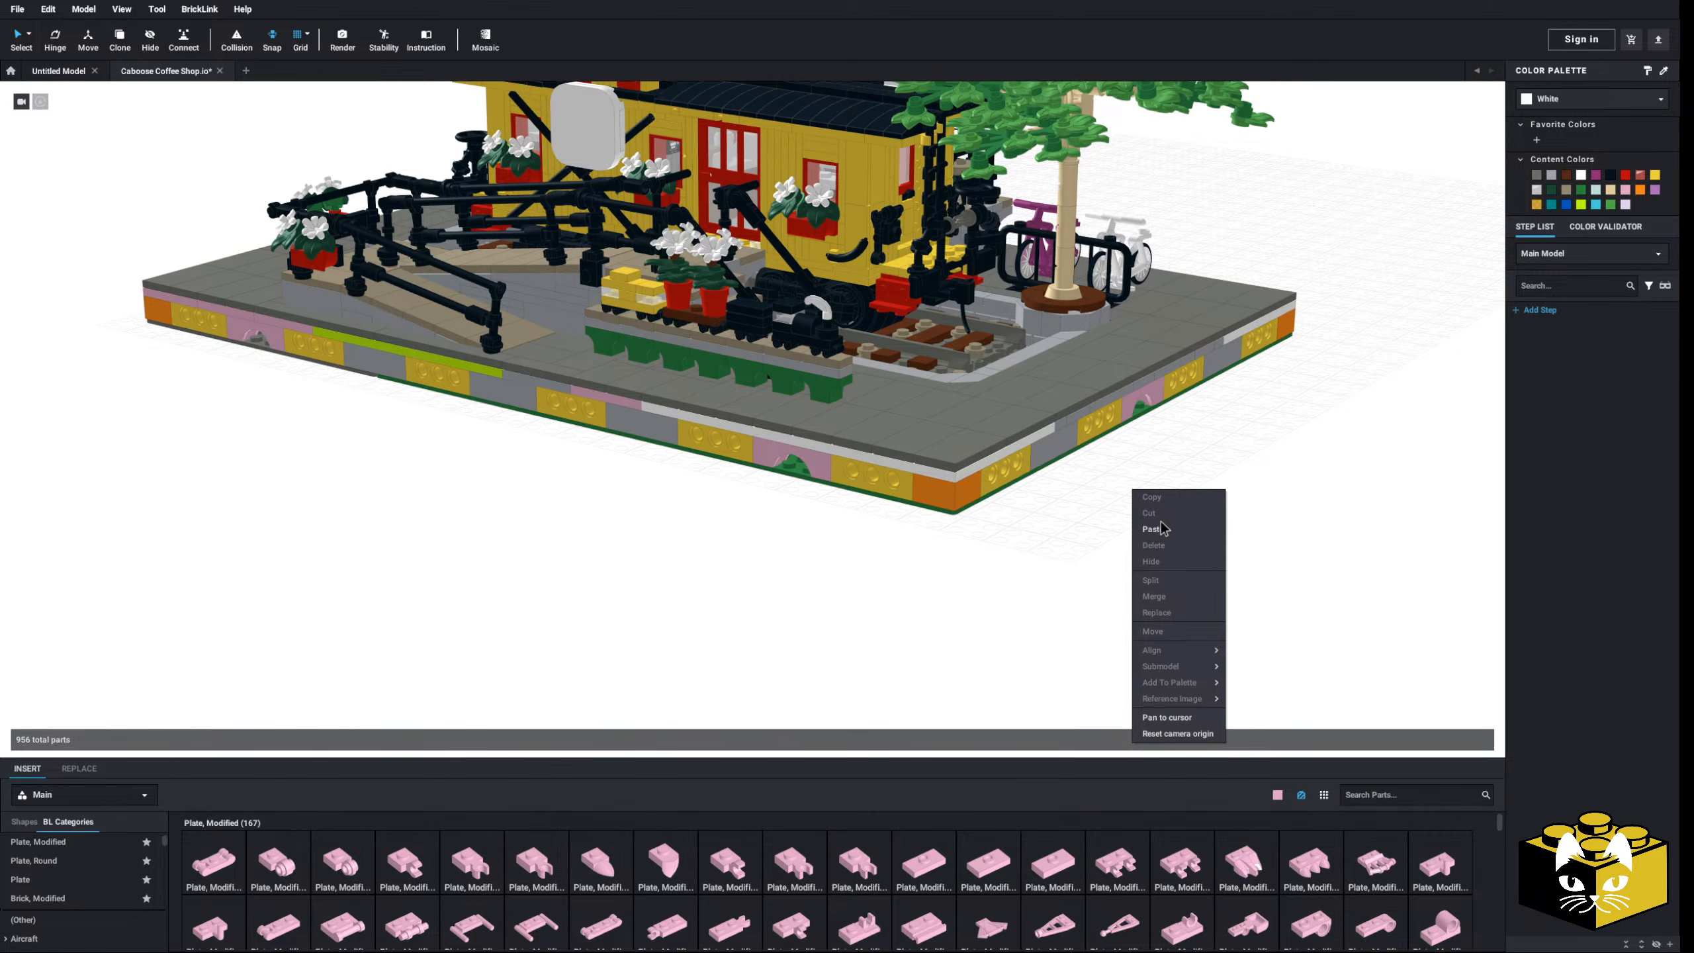
left_click(1159, 529)
left_click(911, 619)
left_click(1060, 637)
middle_click_drag(1060, 636, 1010, 585)
scroll(873, 575, "up", 5)
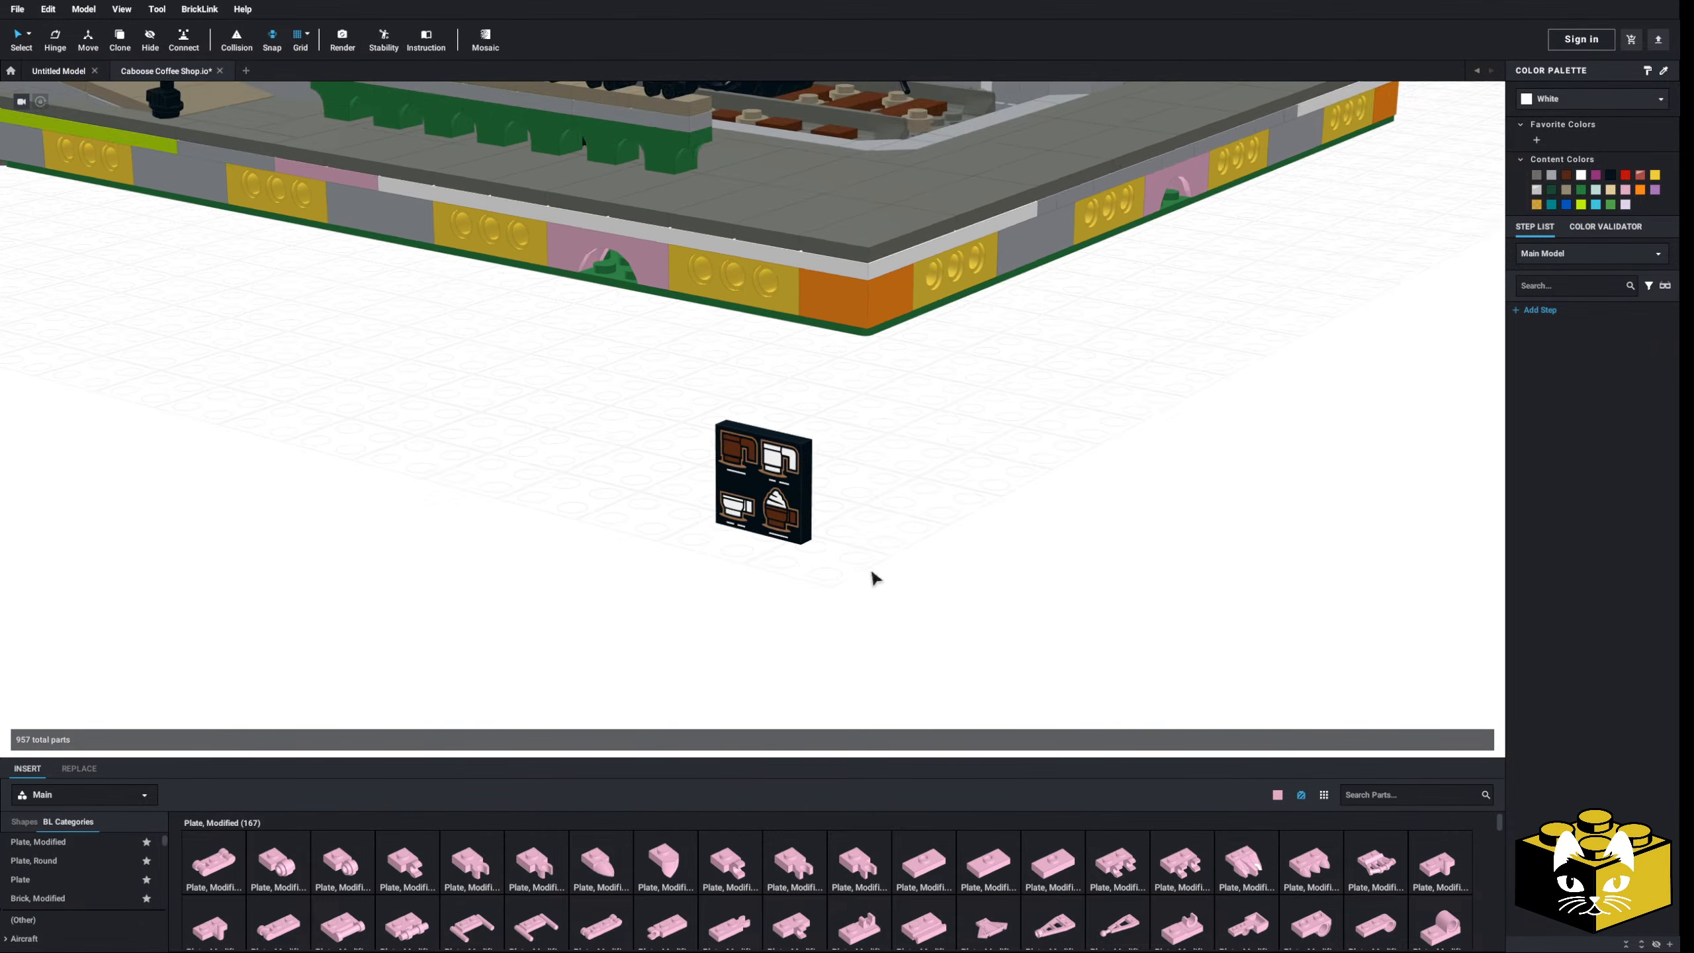
scroll(133, 847, "down", 3)
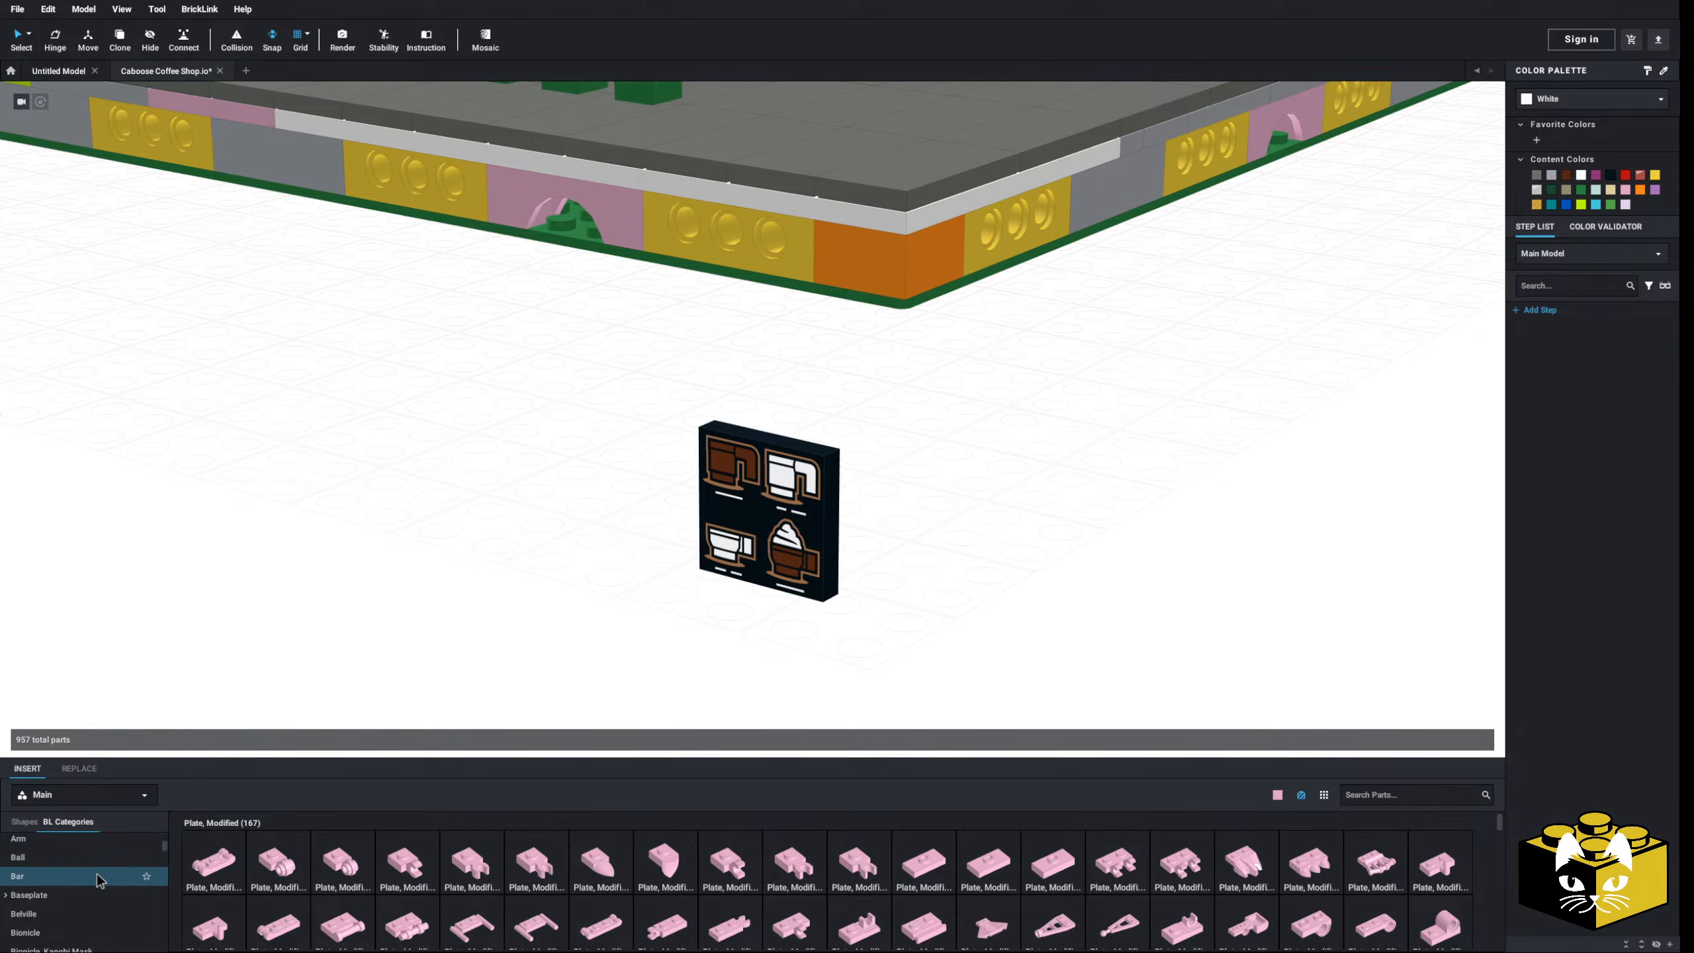
left_click(107, 877)
- Place two pink 1L bars under the coffee-cups printed tile
left_click(224, 859)
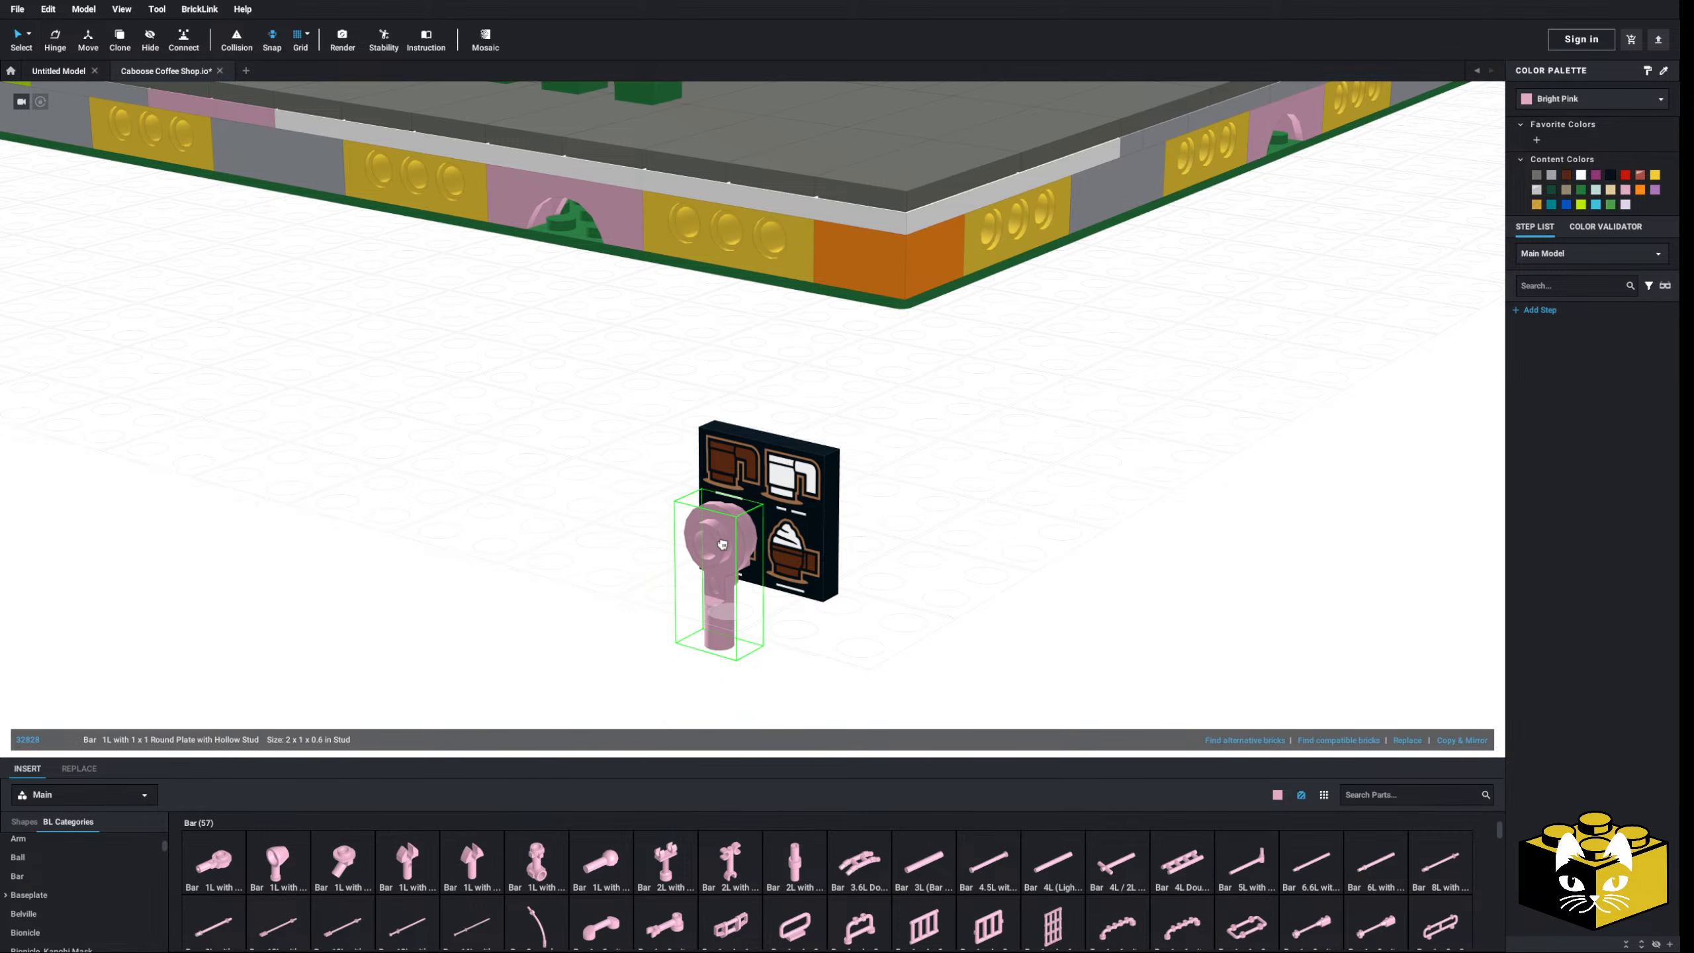
left_click(700, 624)
left_click(224, 857)
key("Up")
key("Up")
key("Up")
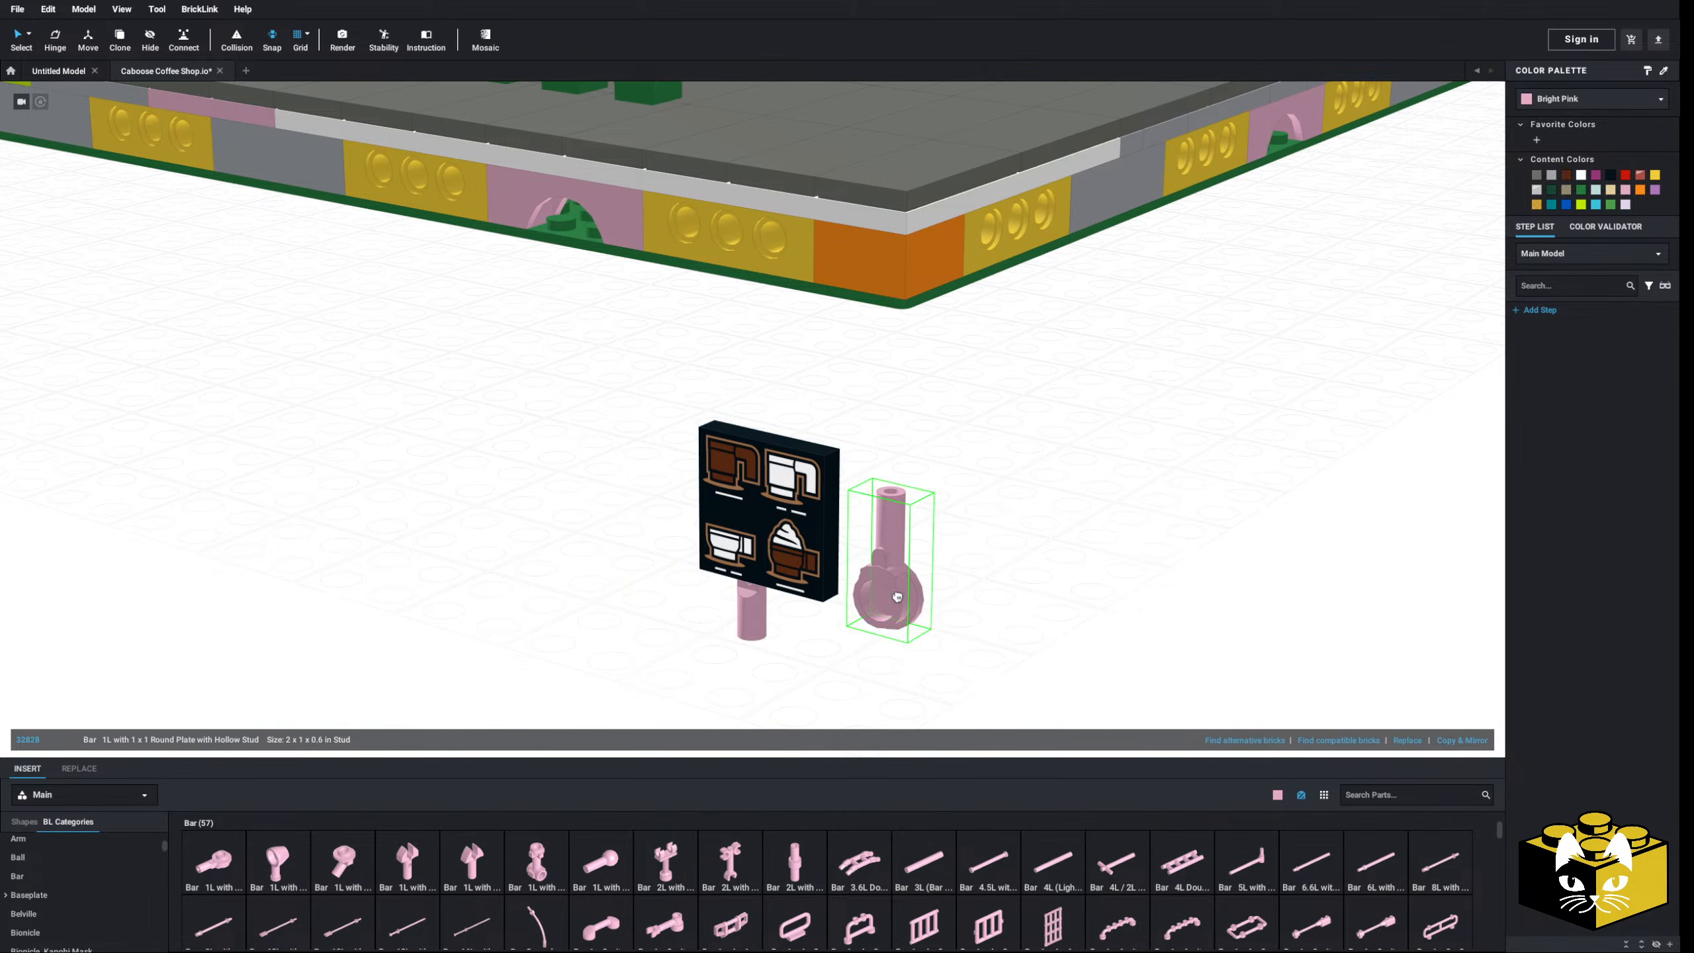
left_click(825, 567)
right_click_drag(847, 593, 721, 614)
- Hinge-rotate the left pink bar to tilt it slightly
left_click(674, 593)
key("h")
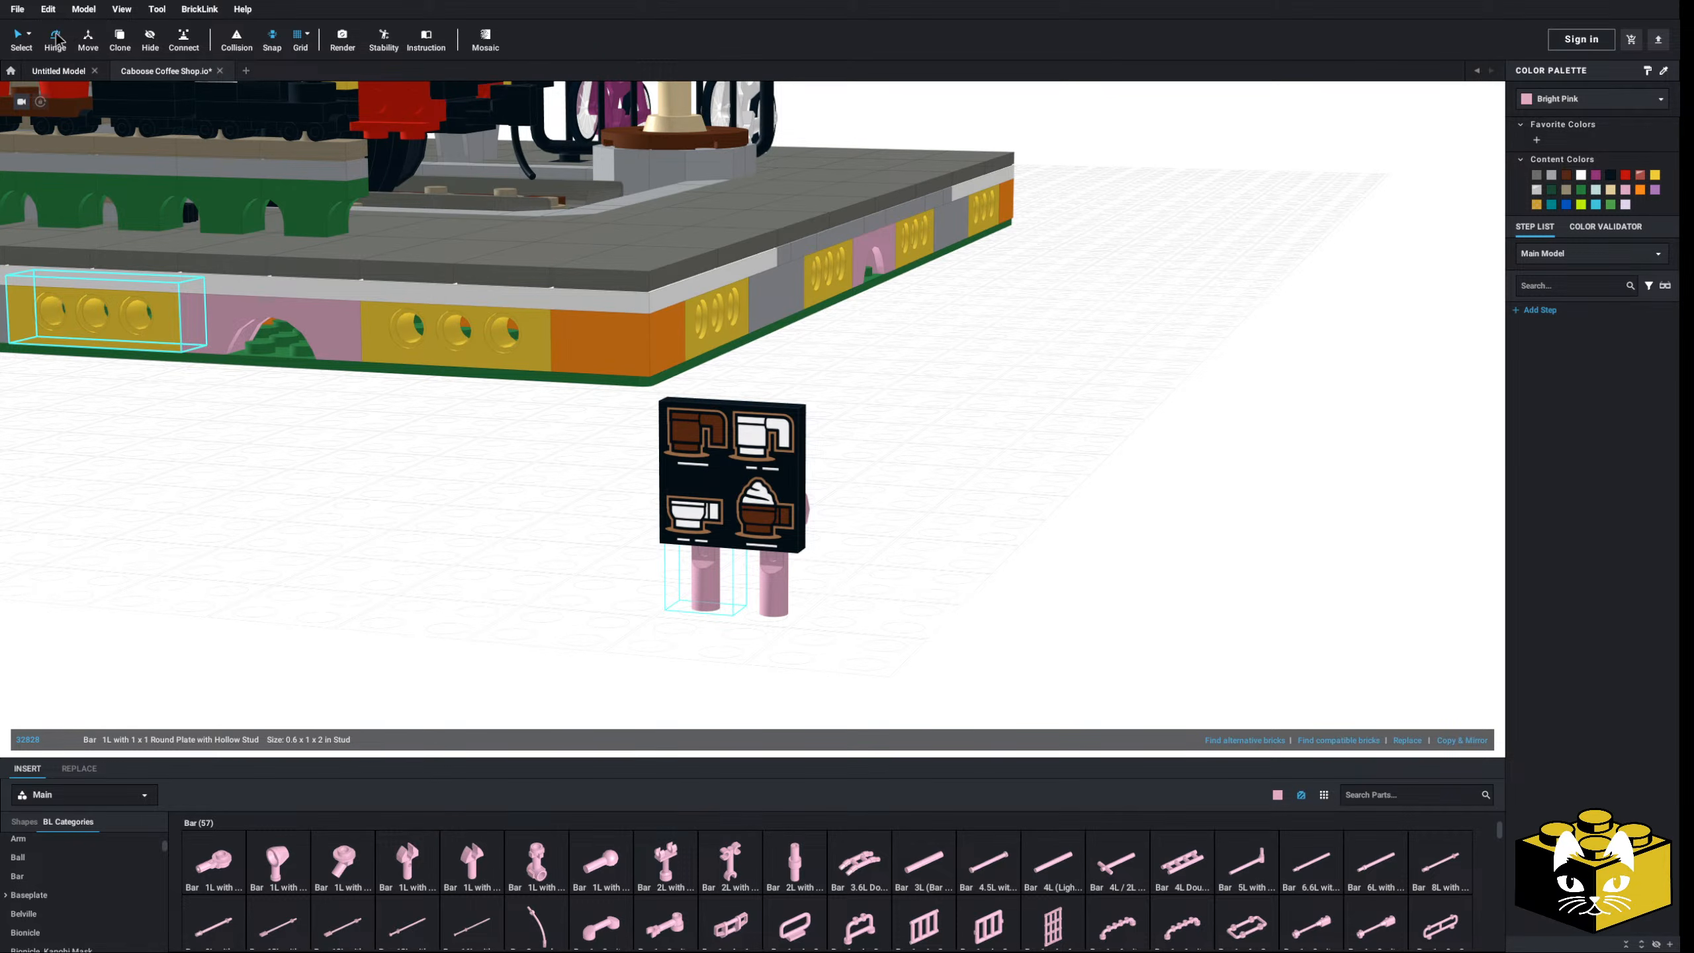
left_click_drag(599, 498, 633, 469)
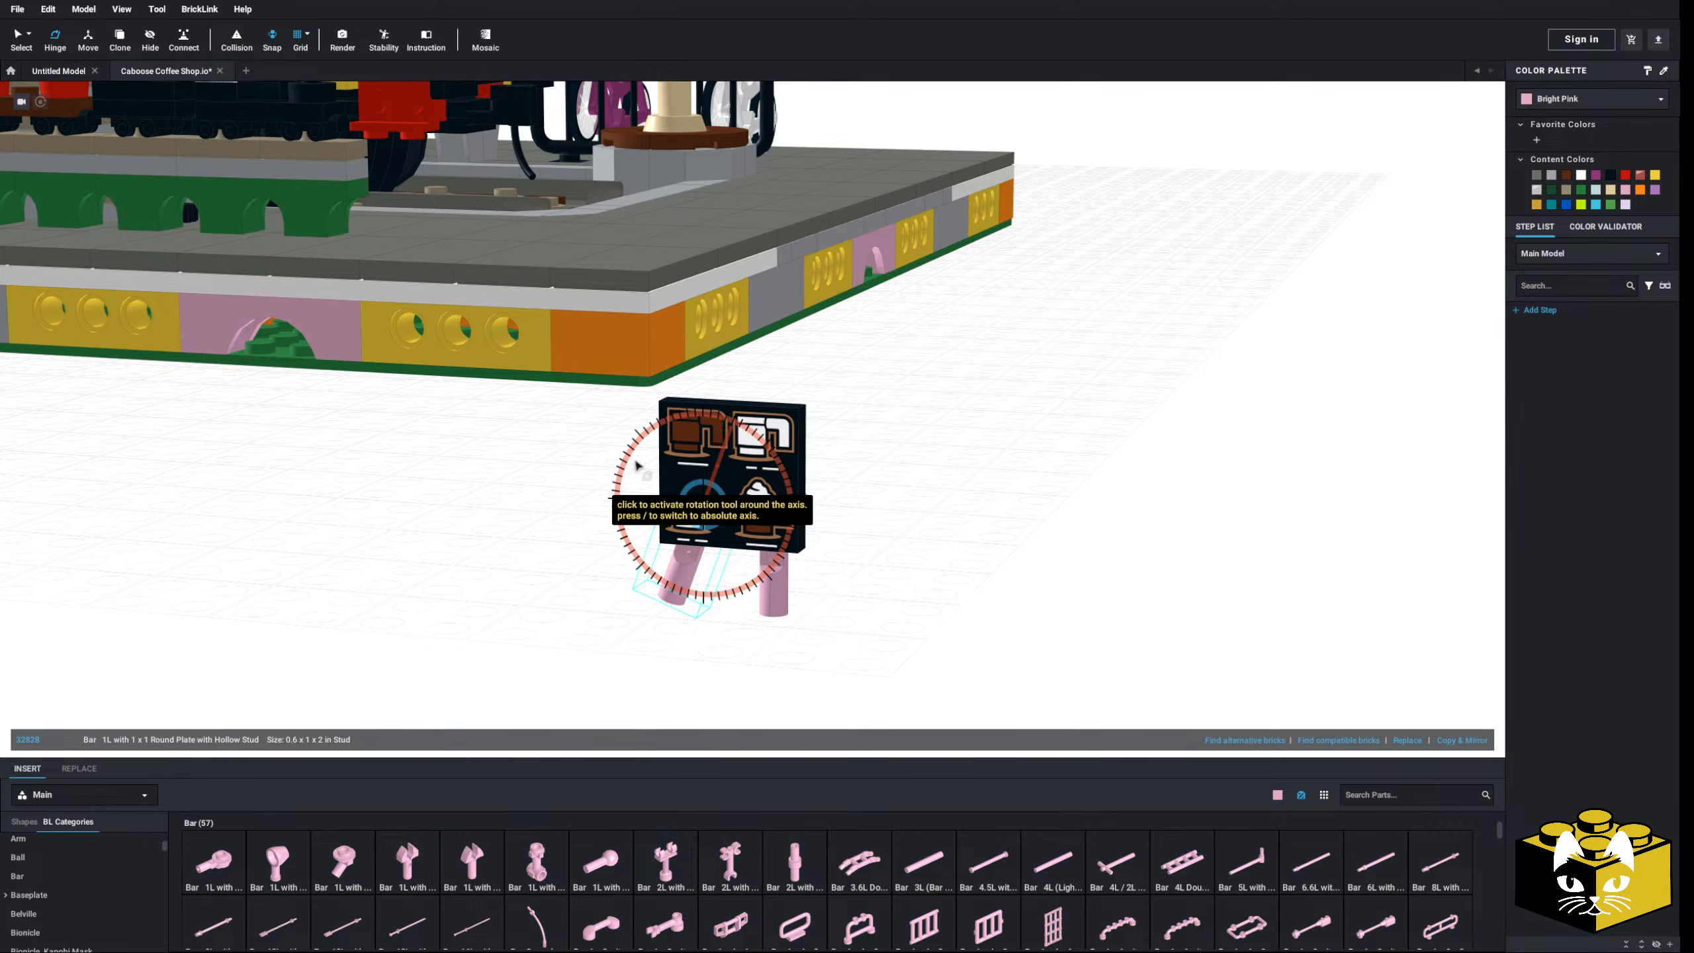
left_click(546, 524)
- Tilt the right pink leg of the stand to 20 degrees
left_click(776, 591)
right_click_drag(775, 592, 802, 588)
middle_click_drag(865, 569, 681, 603)
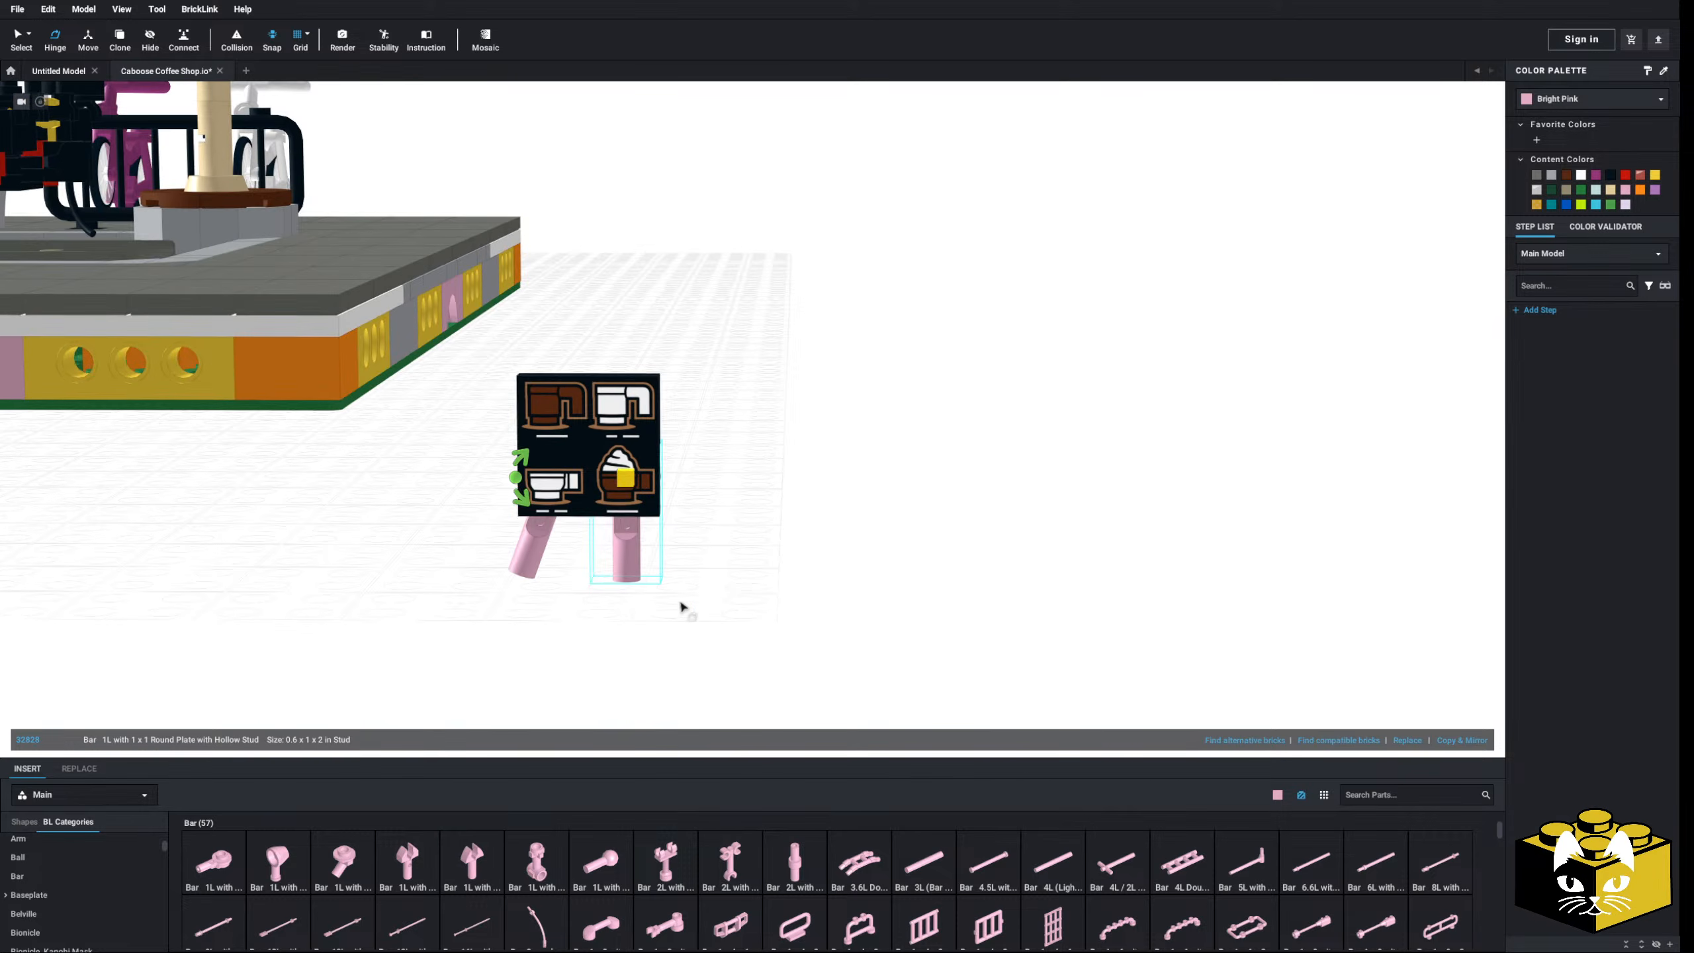
left_click(533, 501)
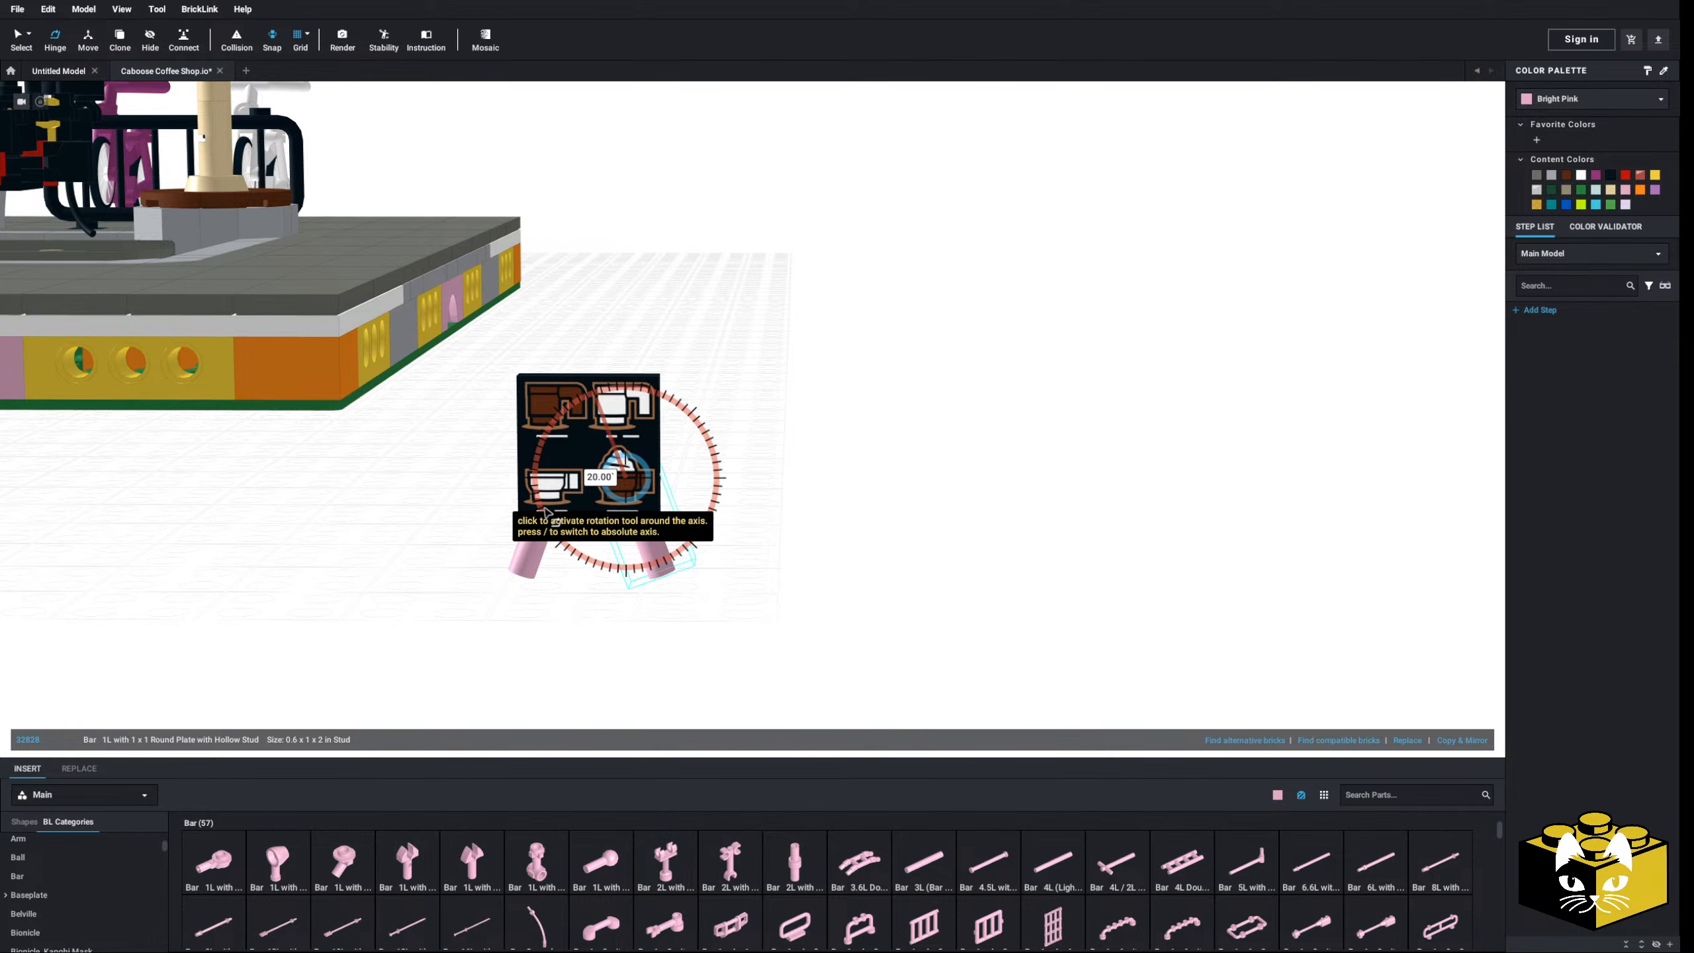
left_click(545, 513)
left_click(987, 601)
- Orbit to a low front view and show the Plate, Round parts
scroll(916, 599, "down", 5)
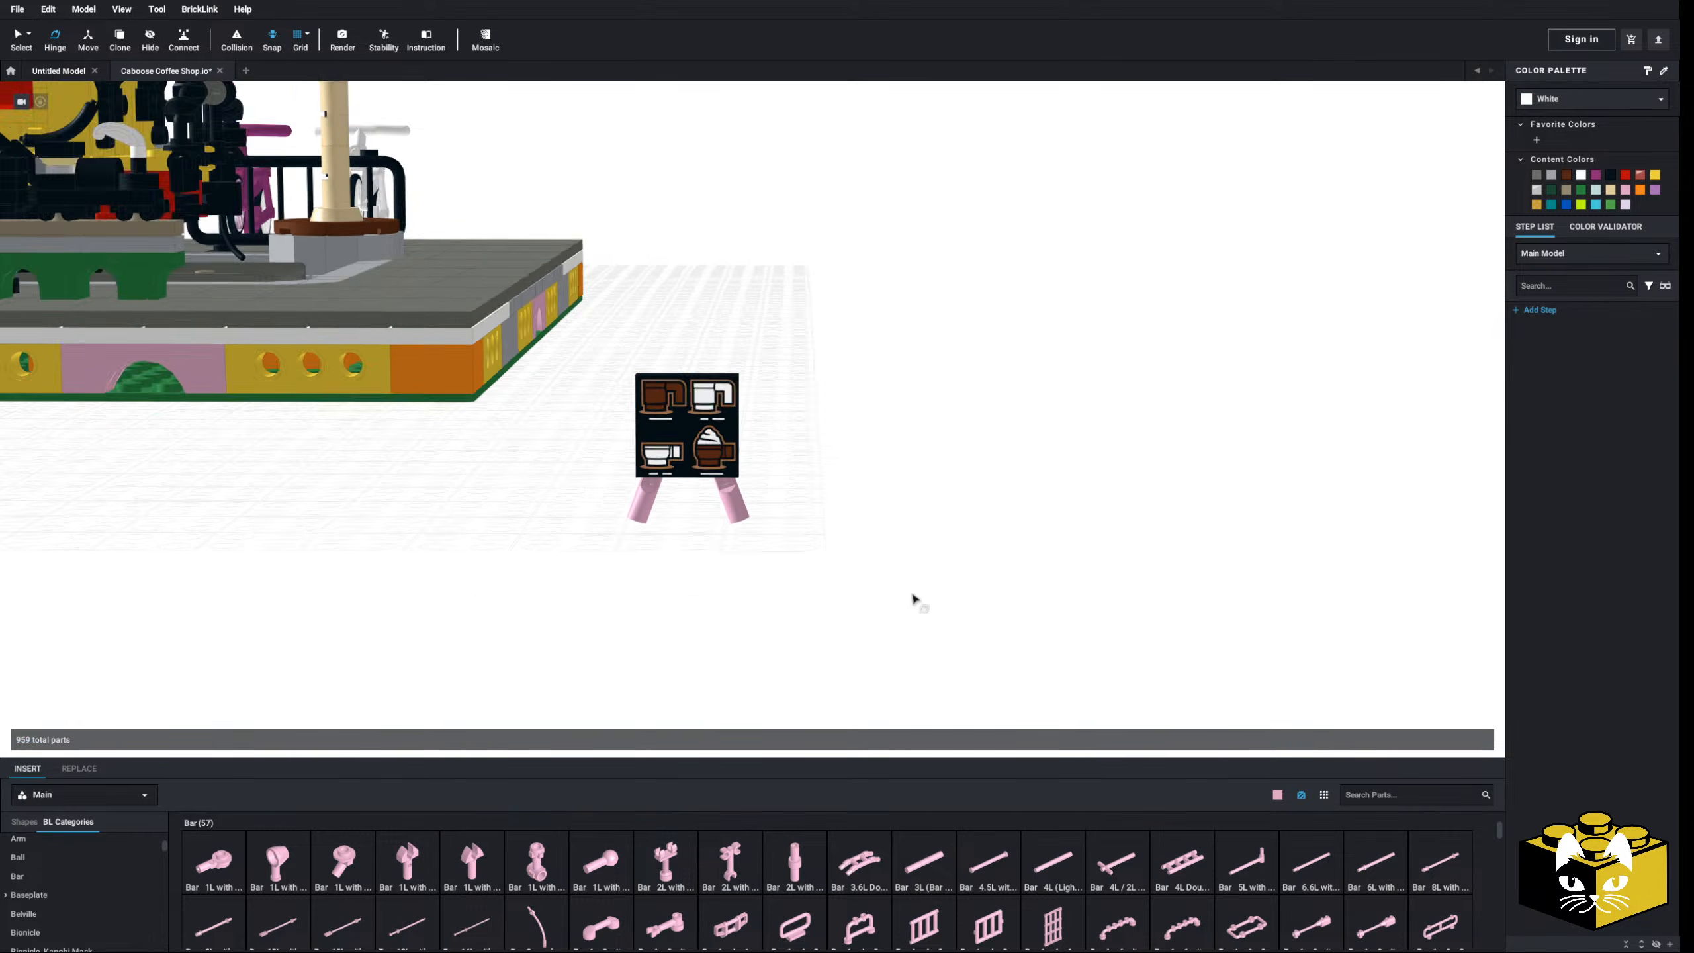
right_click_drag(915, 599, 730, 593)
scroll(729, 592, "up", 5)
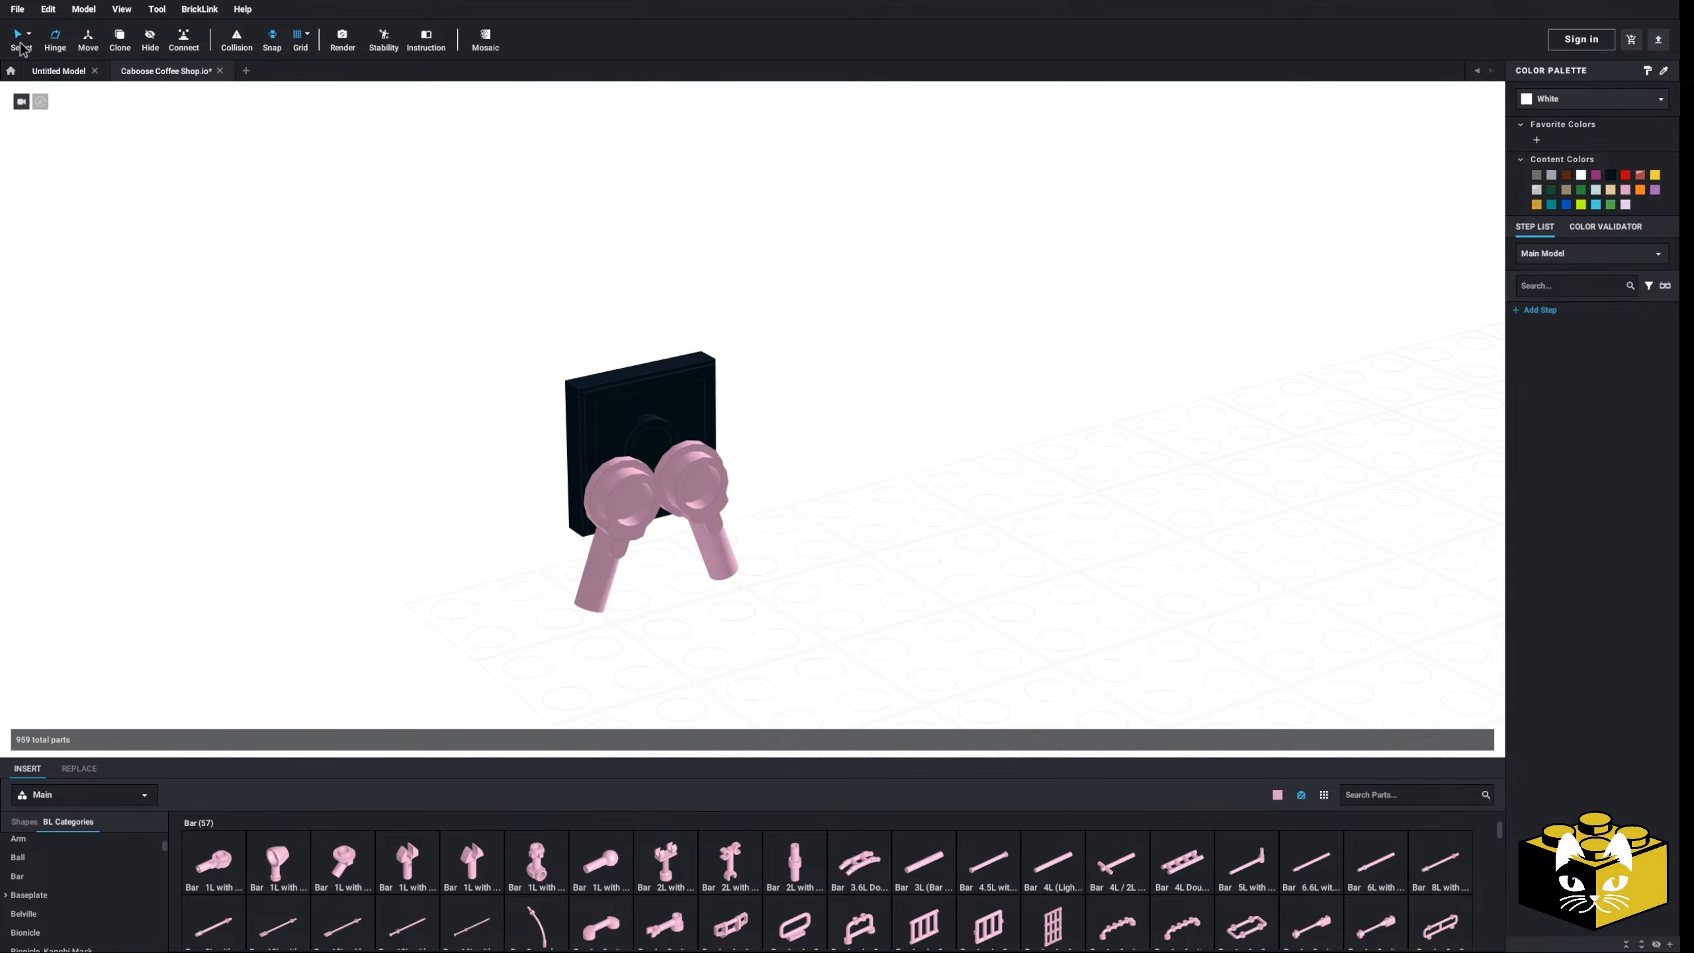
scroll(141, 886, "up", 5)
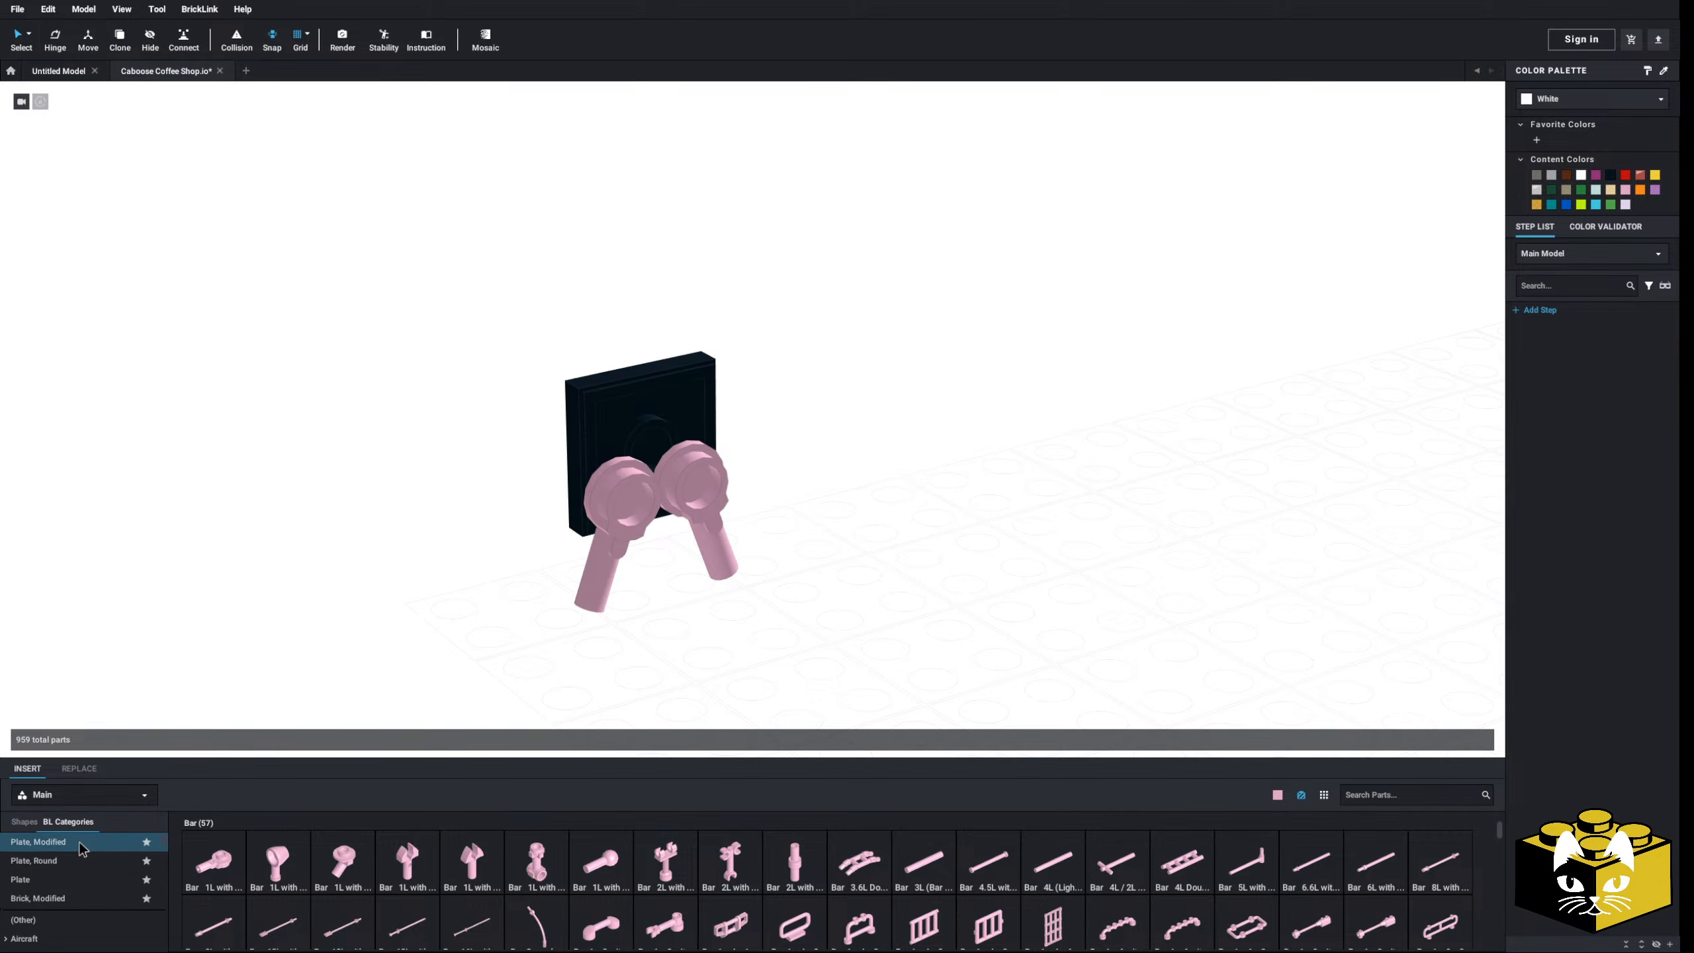
left_click(83, 846)
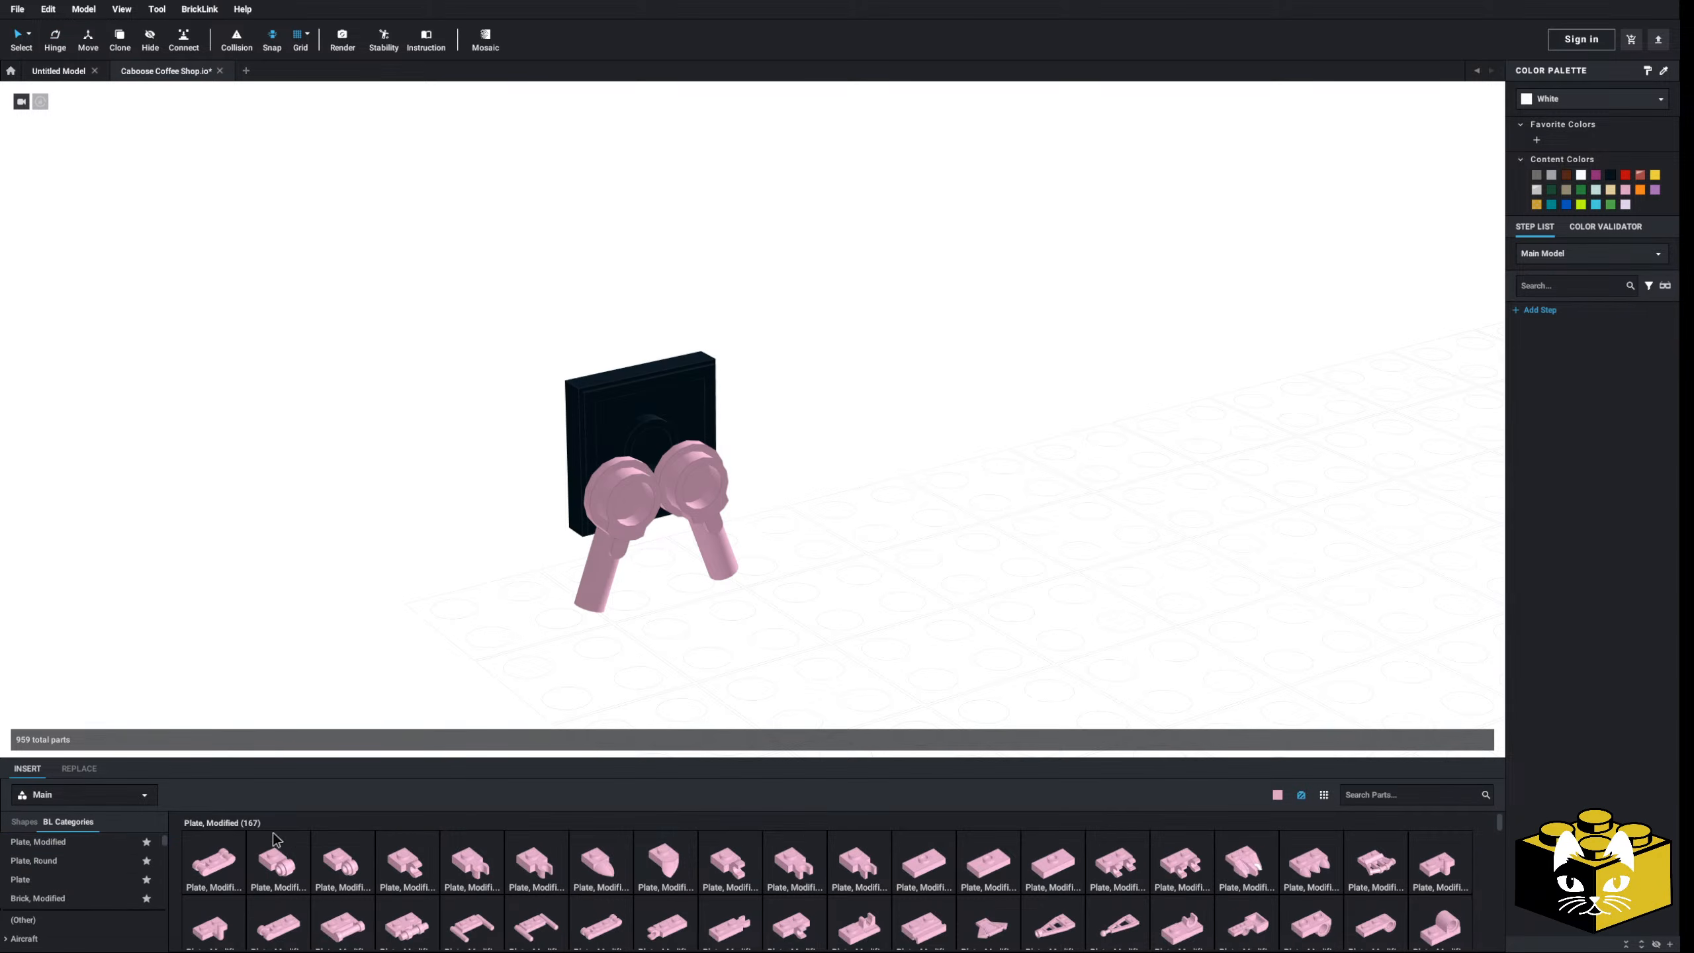
left_click(60, 861)
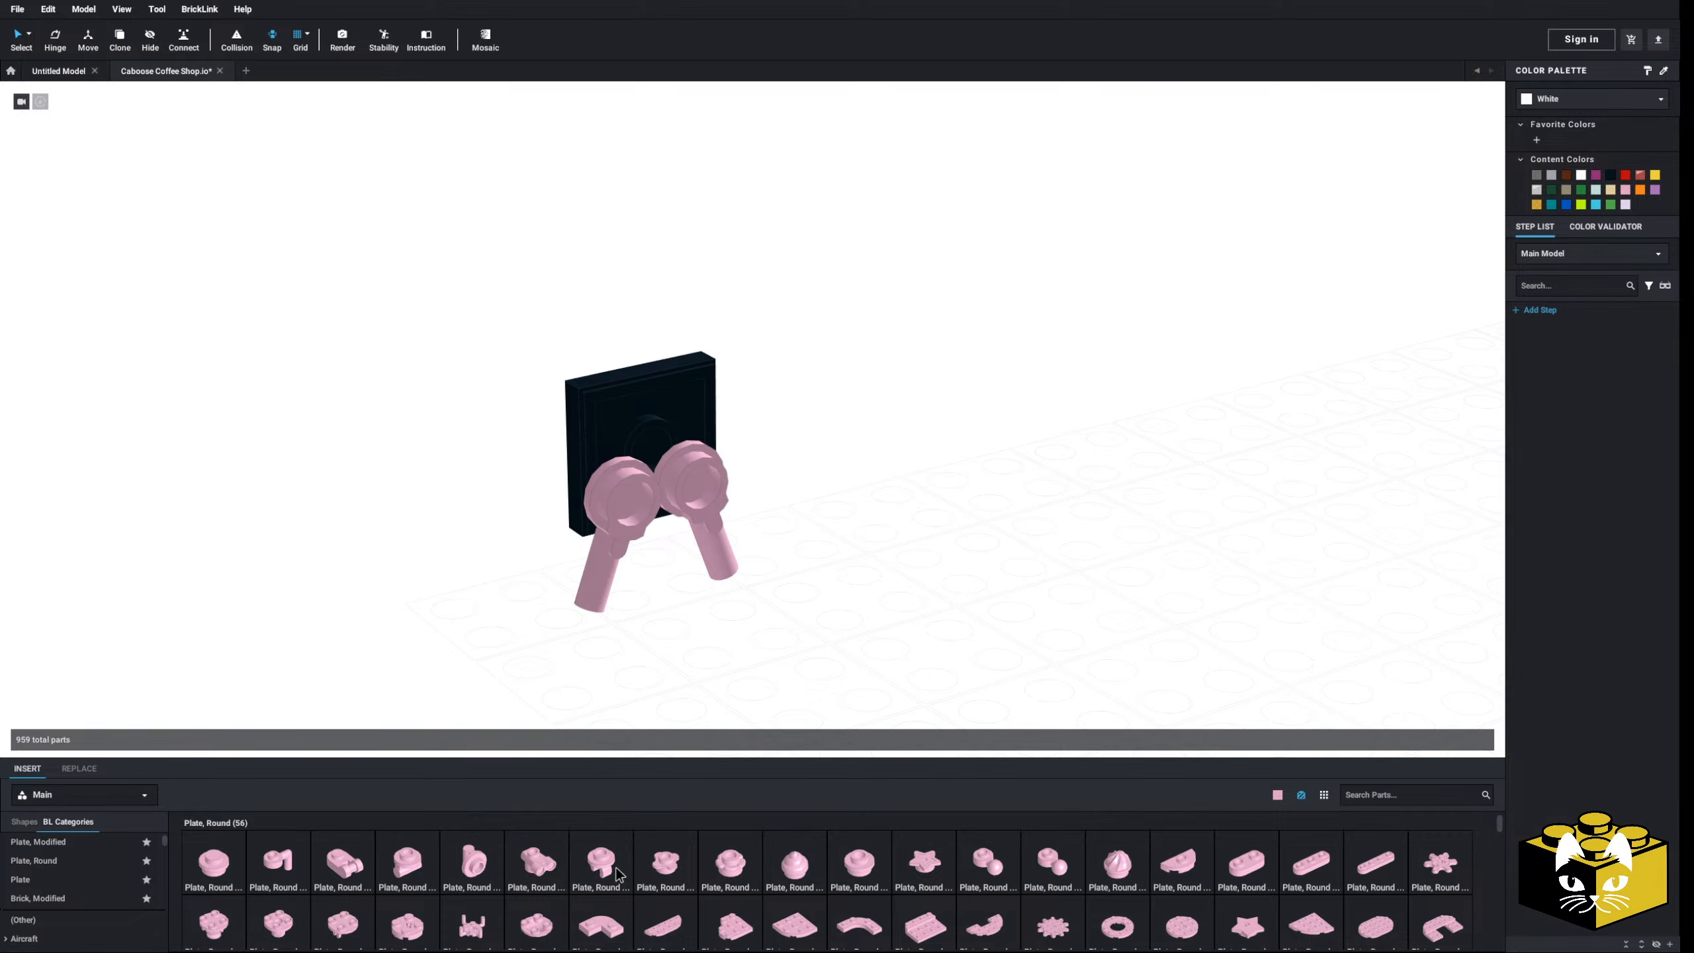
- Fix two pink round 1x1 clip-bottom plates onto the black sign plate
left_click(610, 867)
key("Down")
key("Right")
key("Right")
left_click(627, 464)
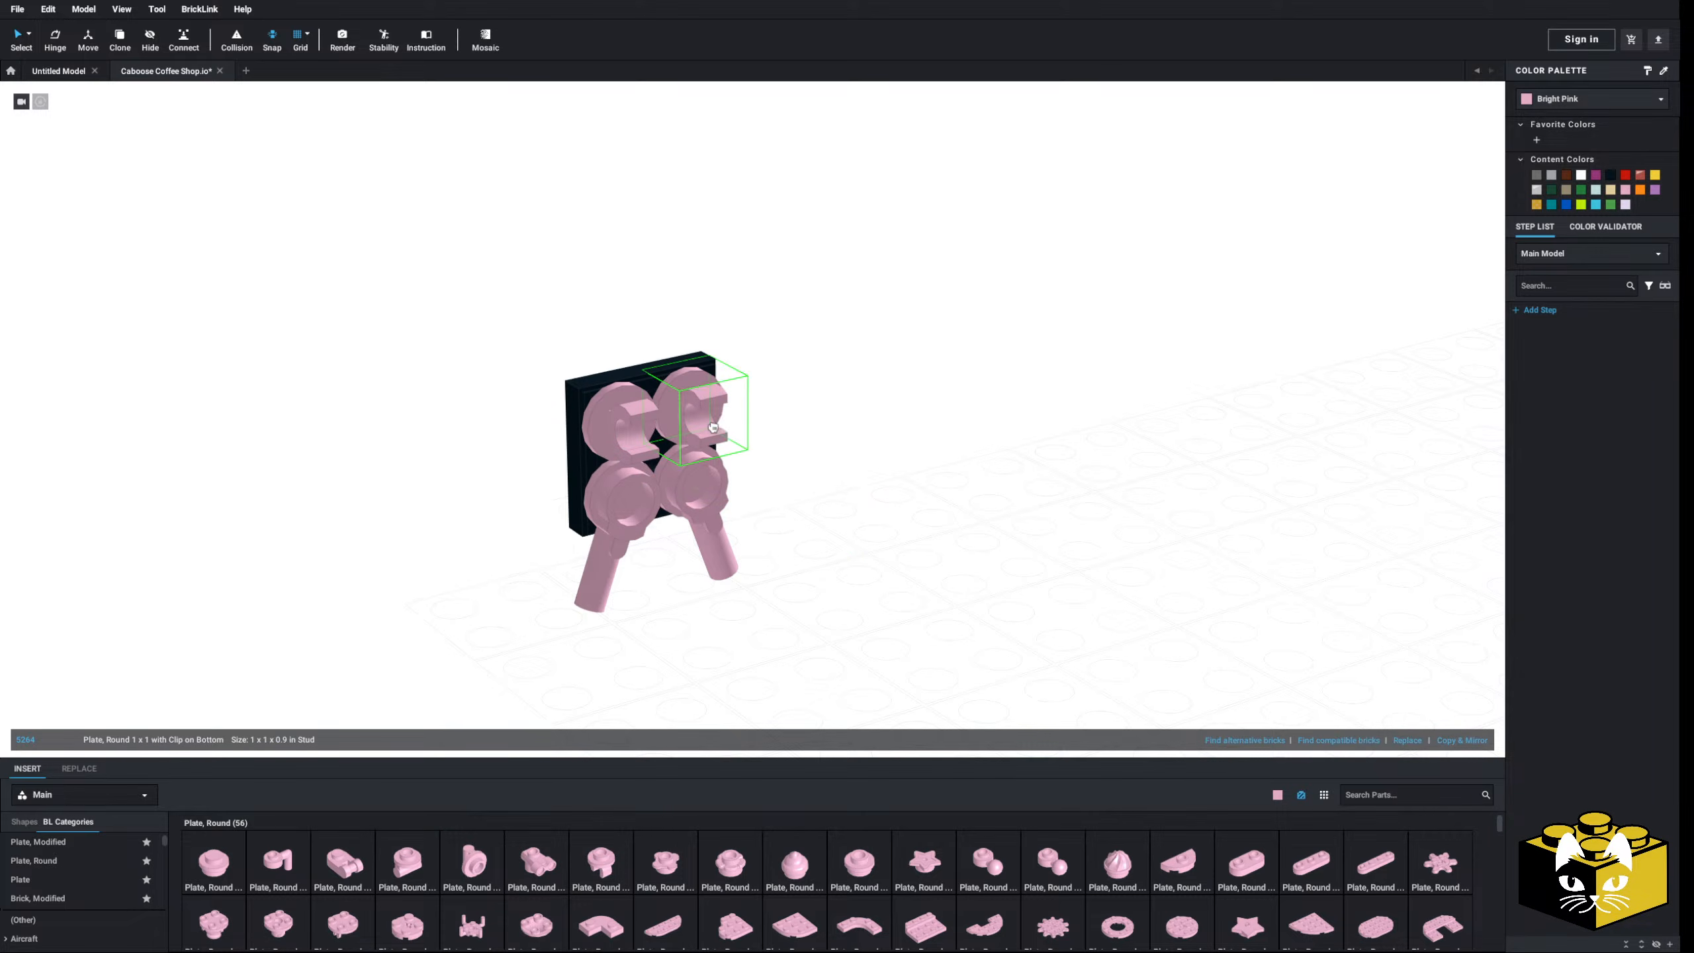
left_click(706, 408)
- Browse the Plate and Ball categories and try, then cancel, a 2L bar with two clips
left_click(79, 843)
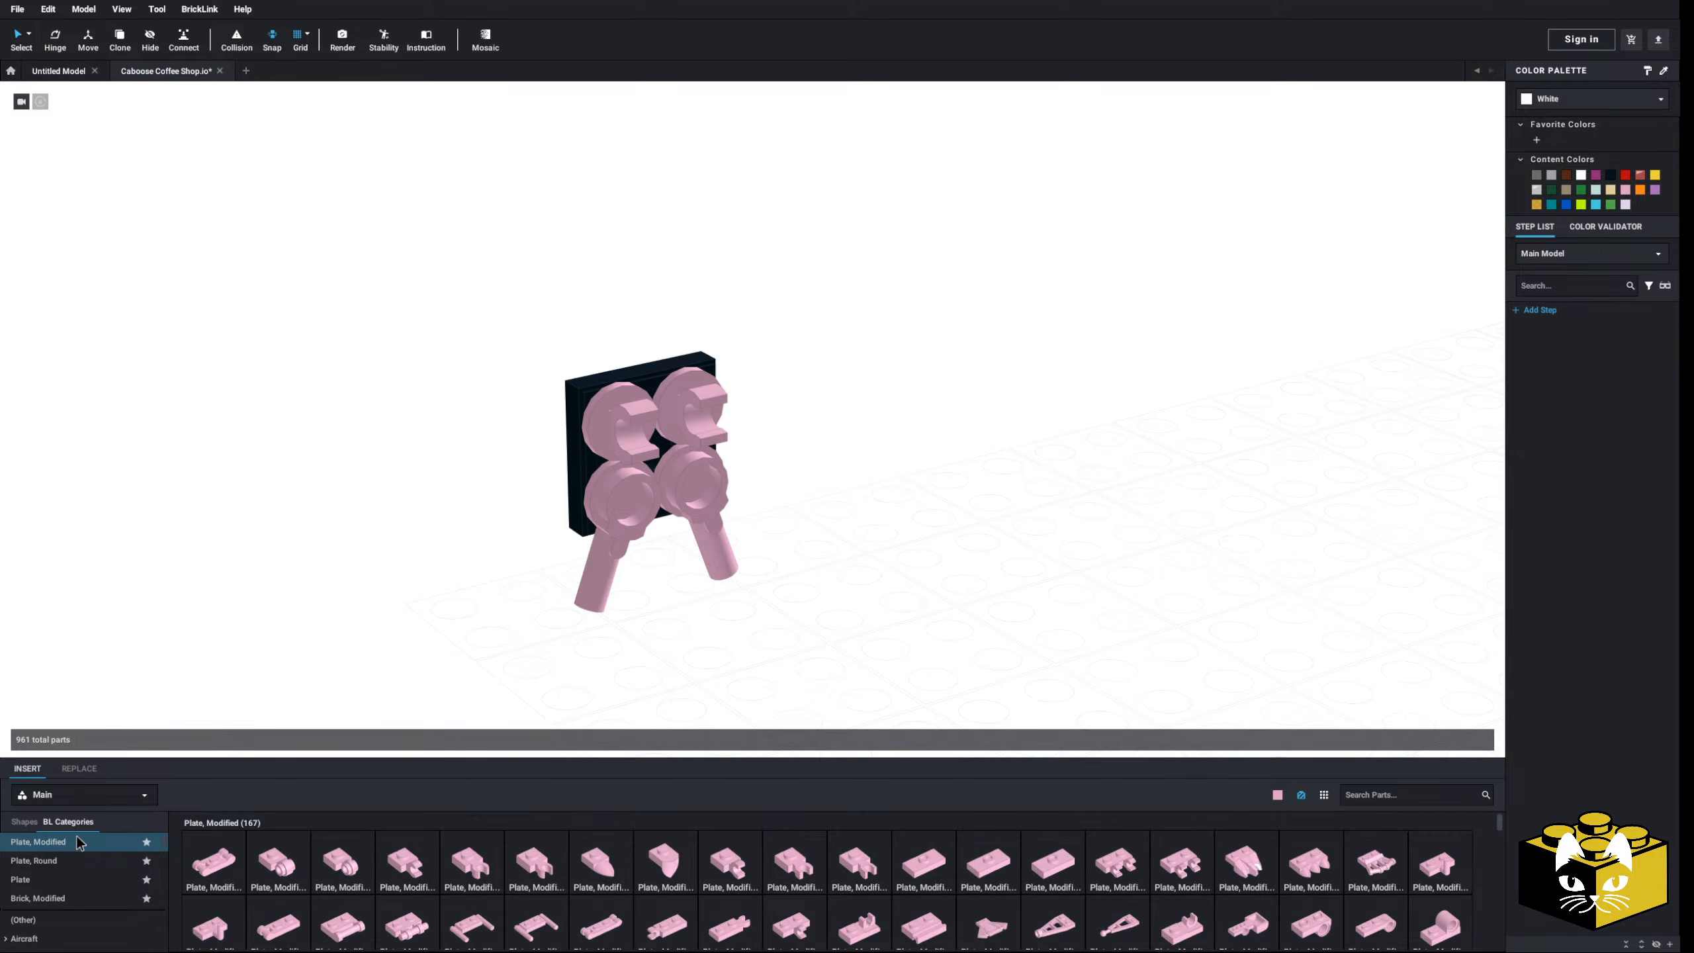
left_click(64, 861)
scroll(54, 908, "down", 2)
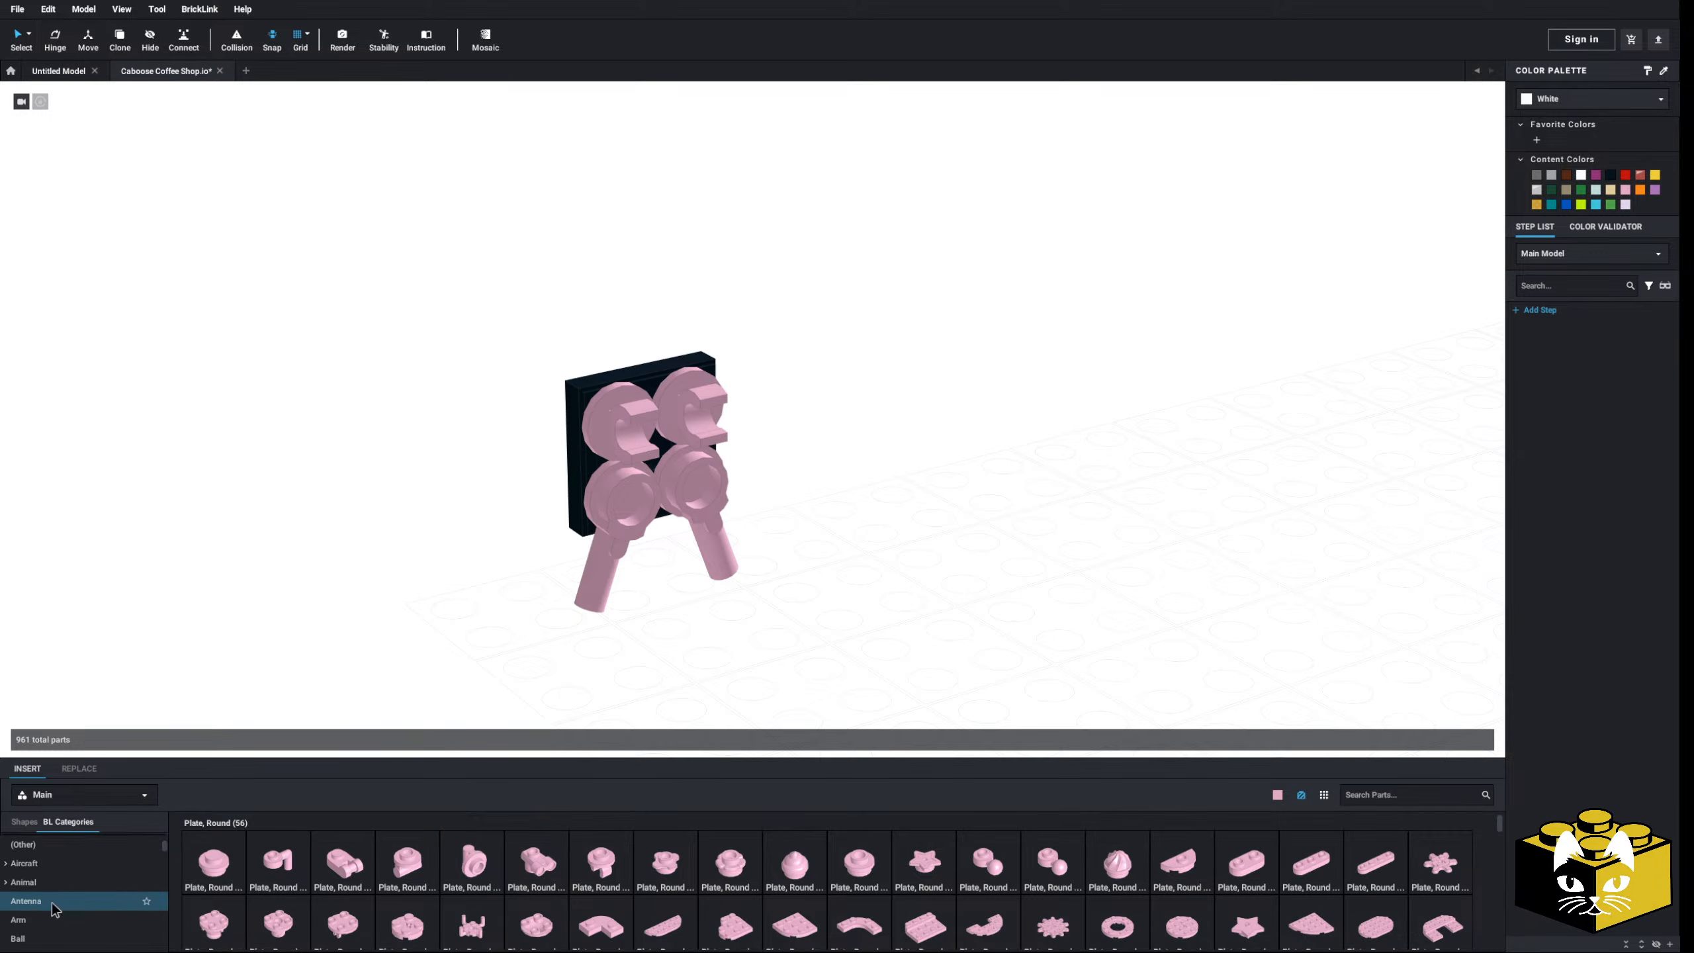
left_click(43, 937)
scroll(443, 949, "down", 2)
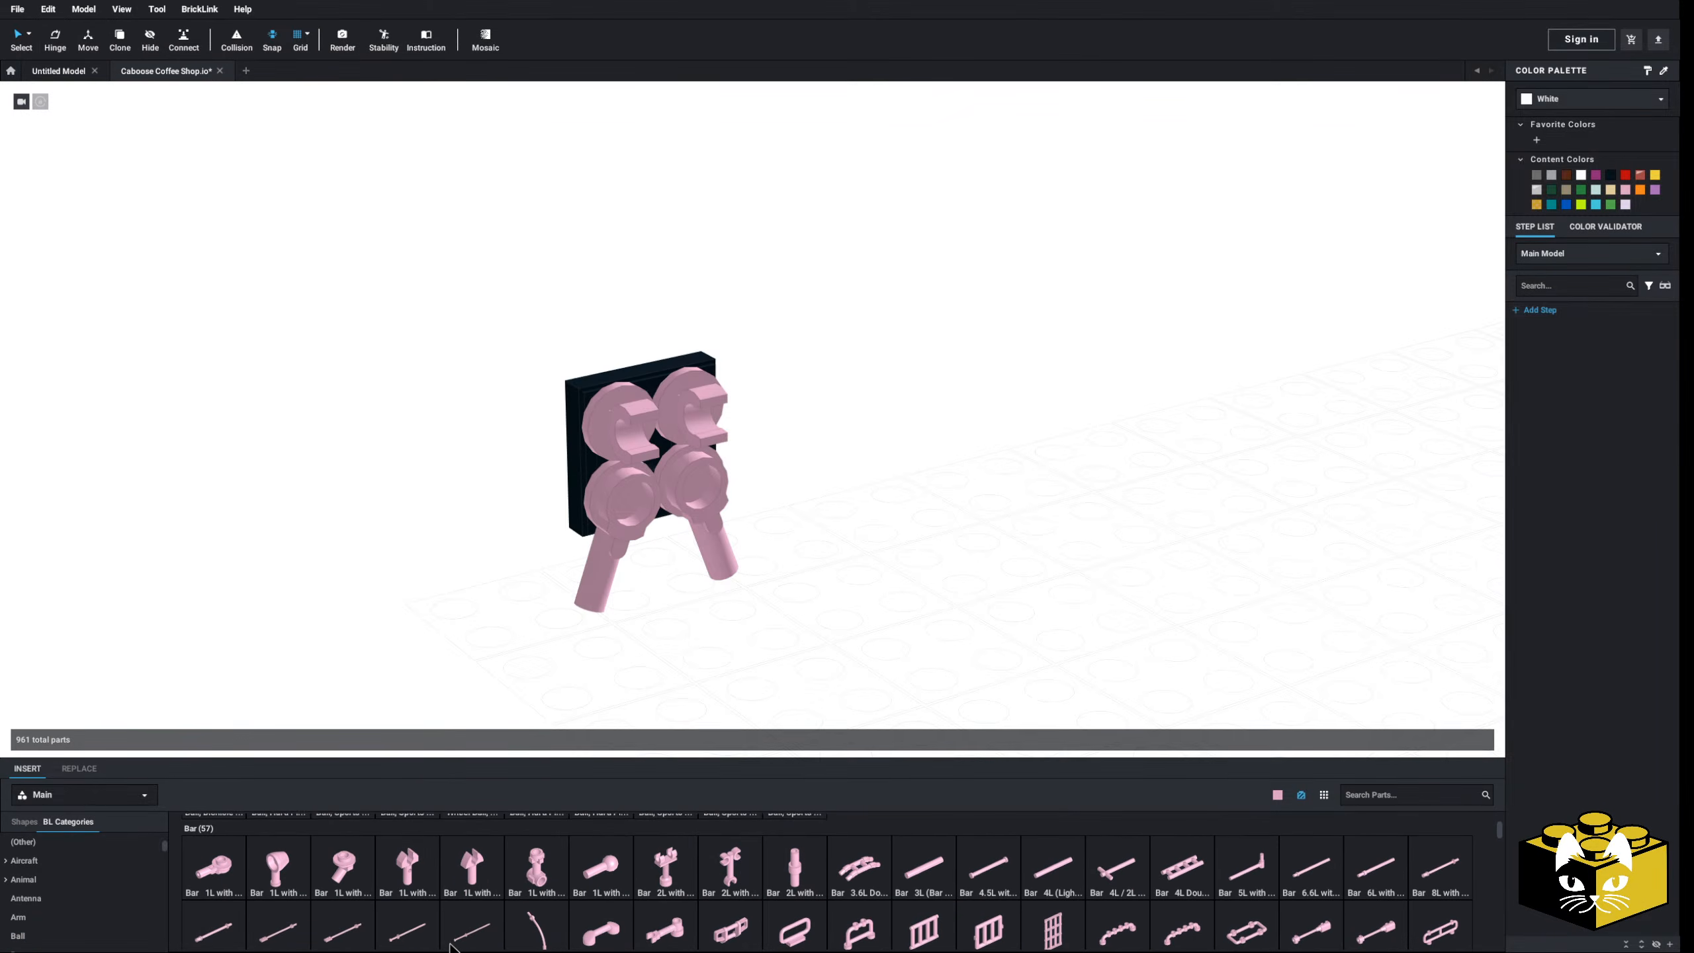
left_click(669, 871)
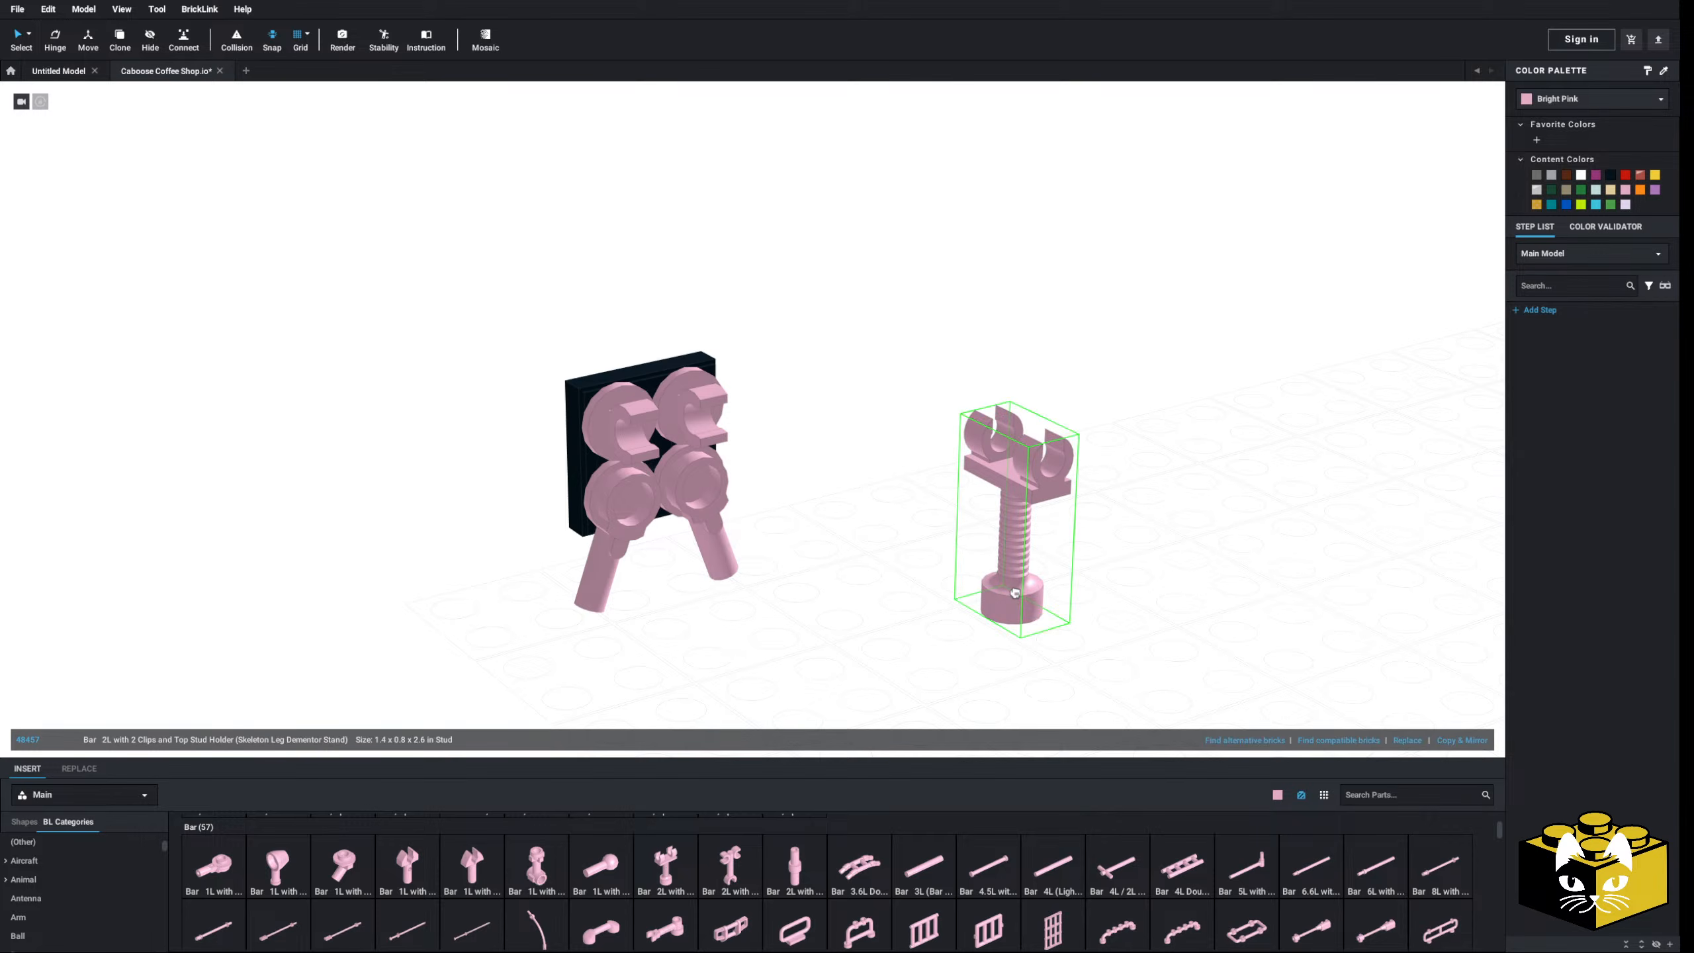
key("Escape")
- Drag a pink bar holder from the Bar parts into the scene near the sign
scroll(1027, 847, "down", 1)
scroll(1028, 843, "down", 2)
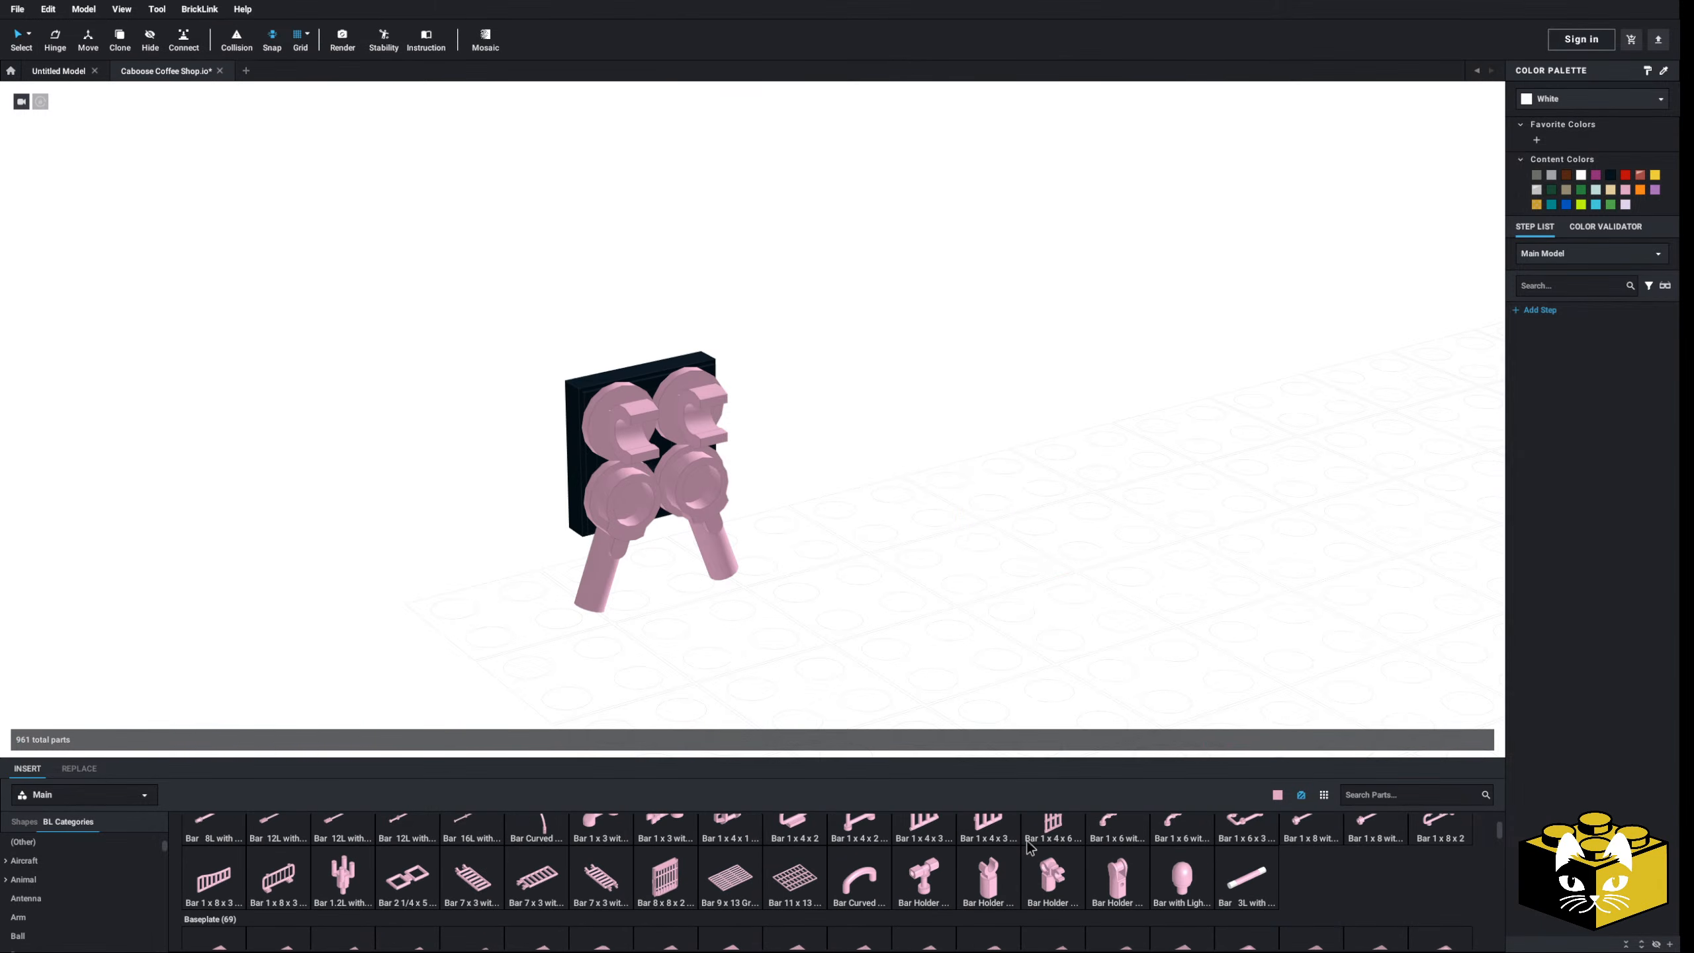
scroll(1028, 844, "up", 2)
scroll(109, 876, "down", 3)
scroll(110, 882, "down", 10)
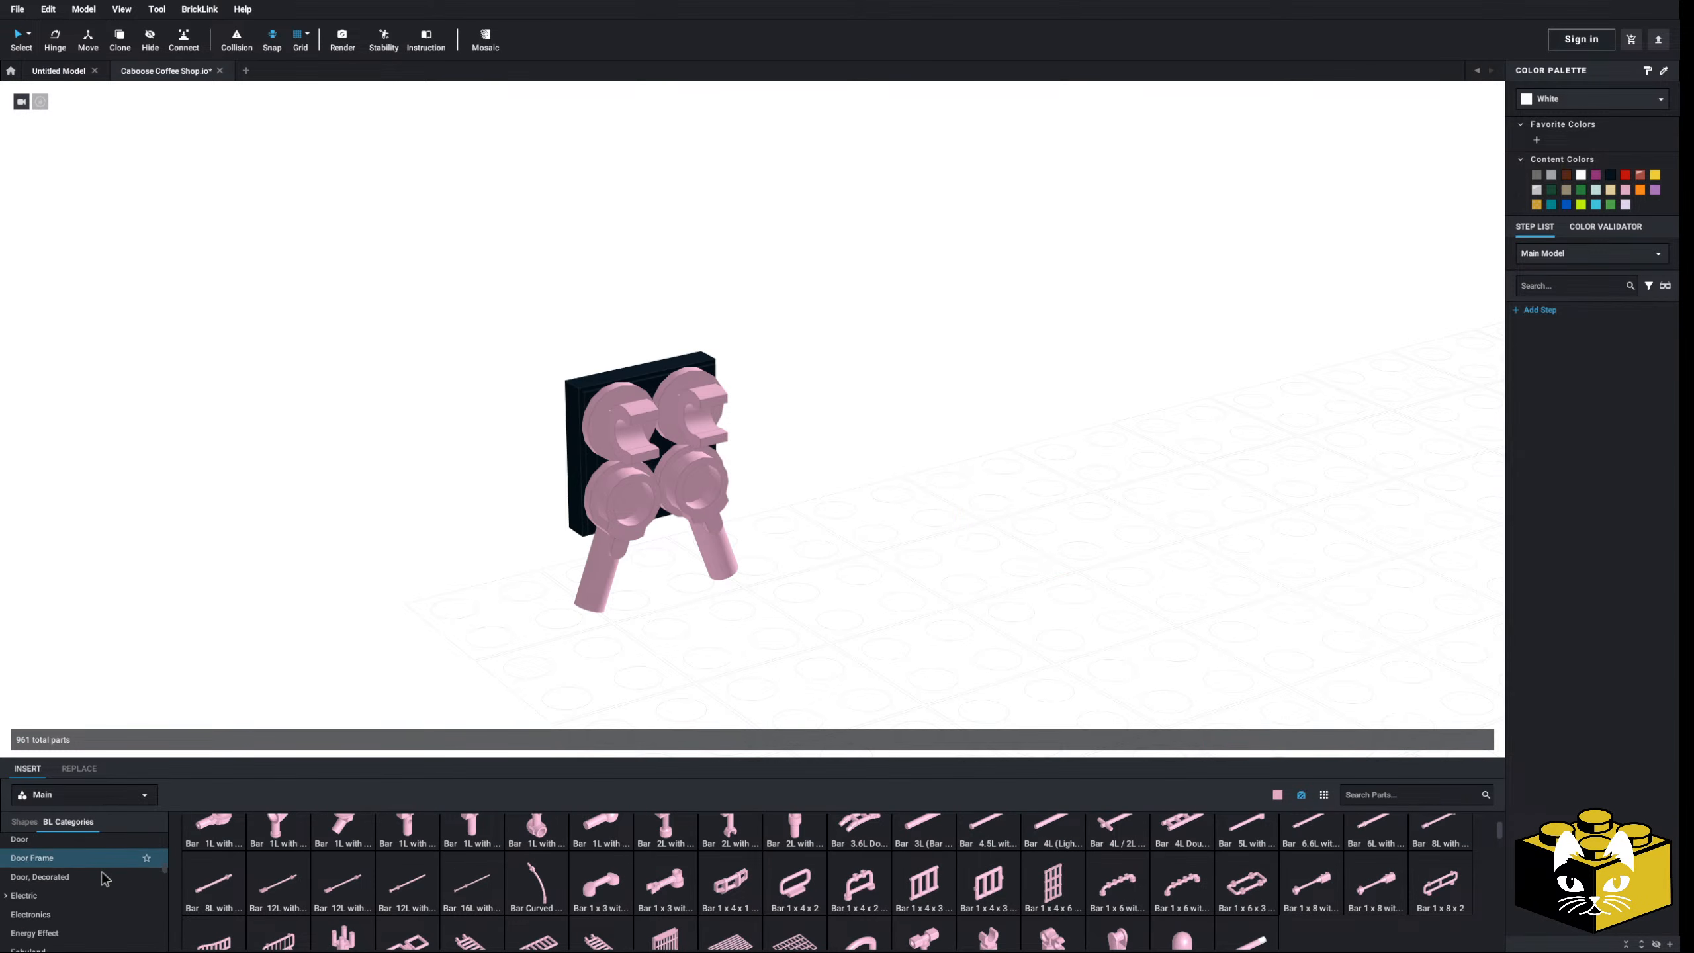
scroll(698, 888, "down", 1)
scroll(698, 887, "down", 1)
scroll(60, 868, "down", 10)
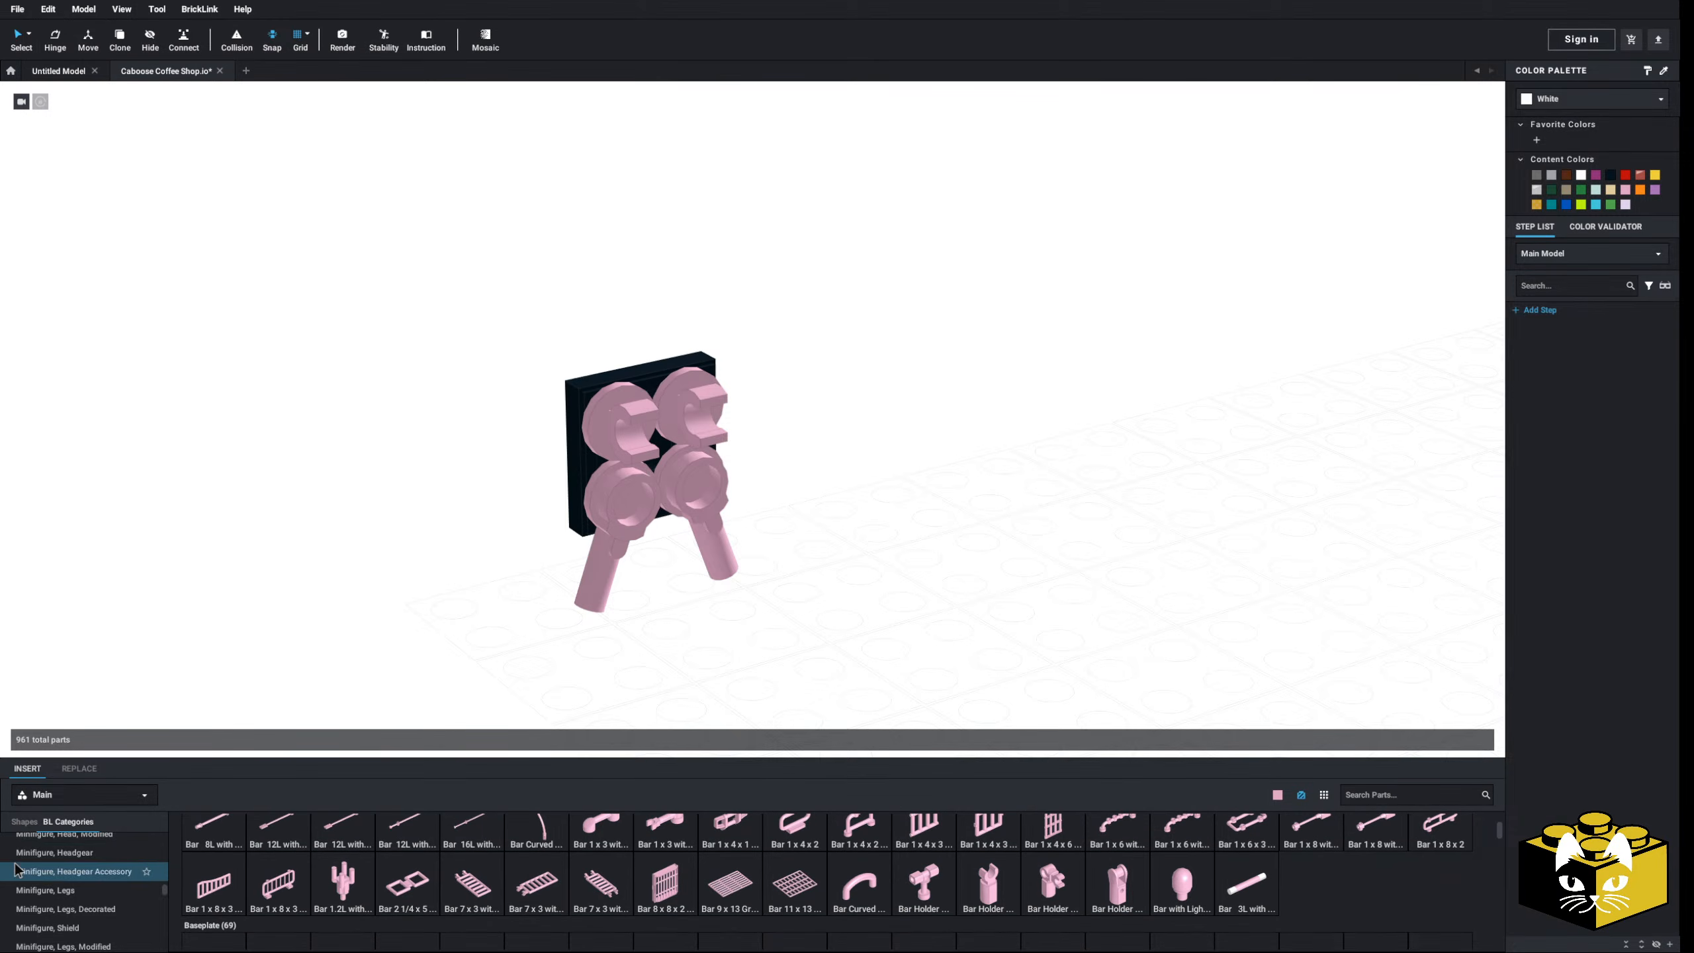
scroll(67, 867, "down", 8)
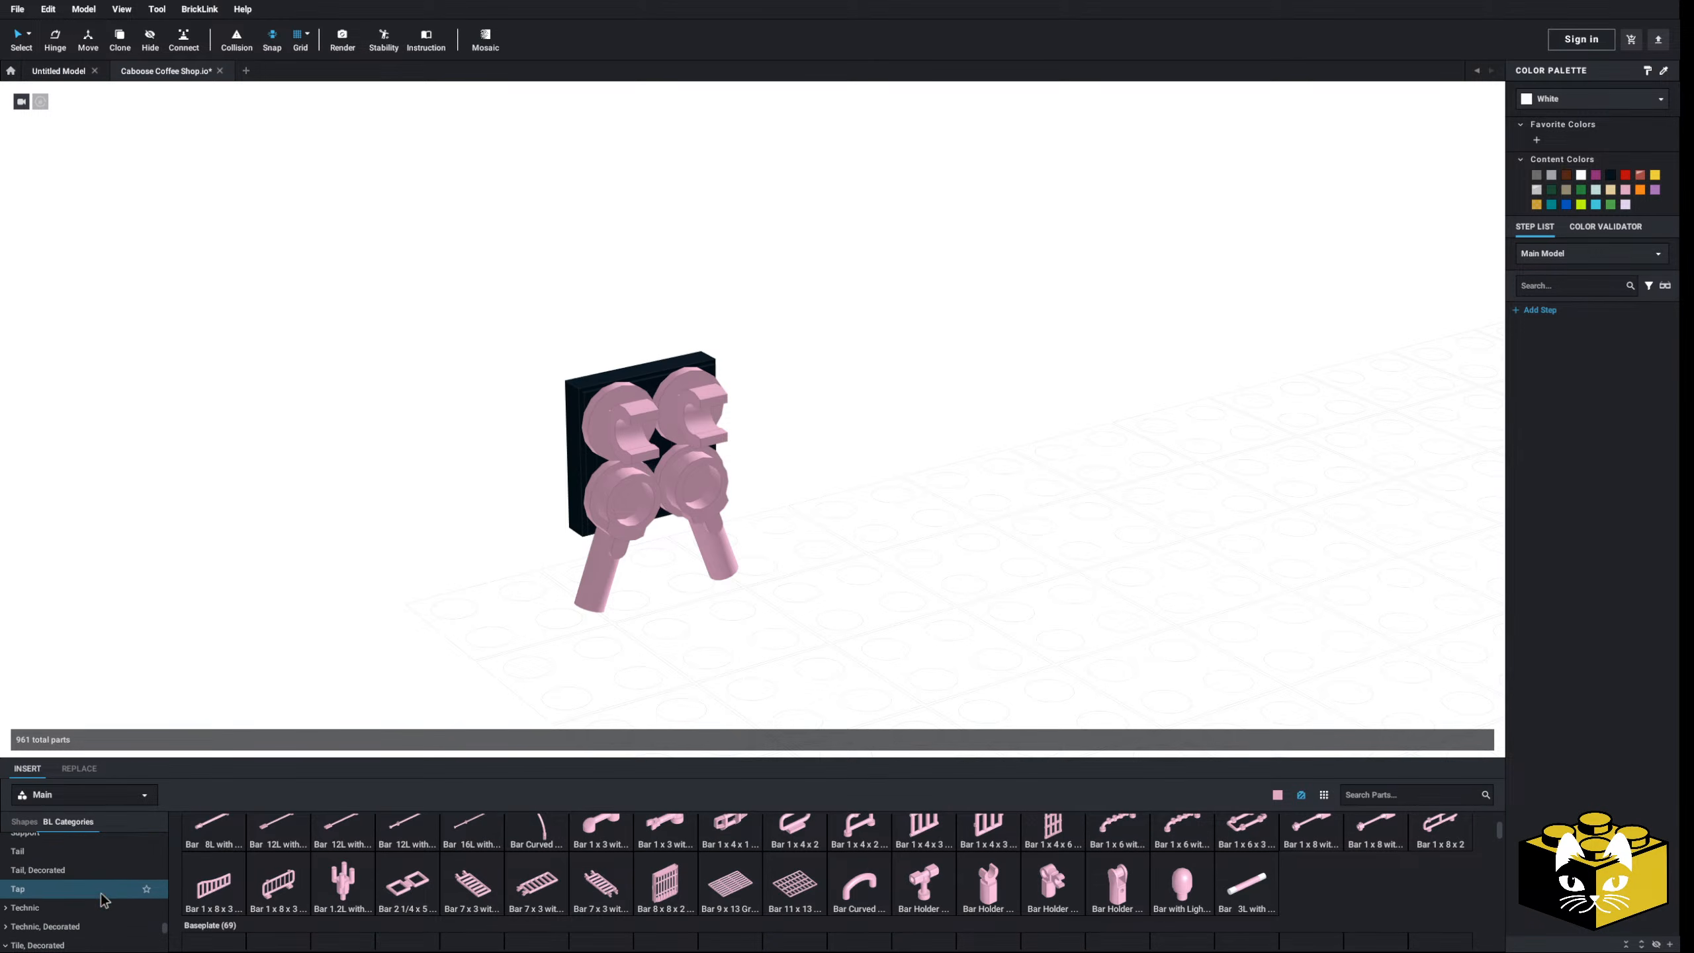
scroll(92, 891, "down", 3)
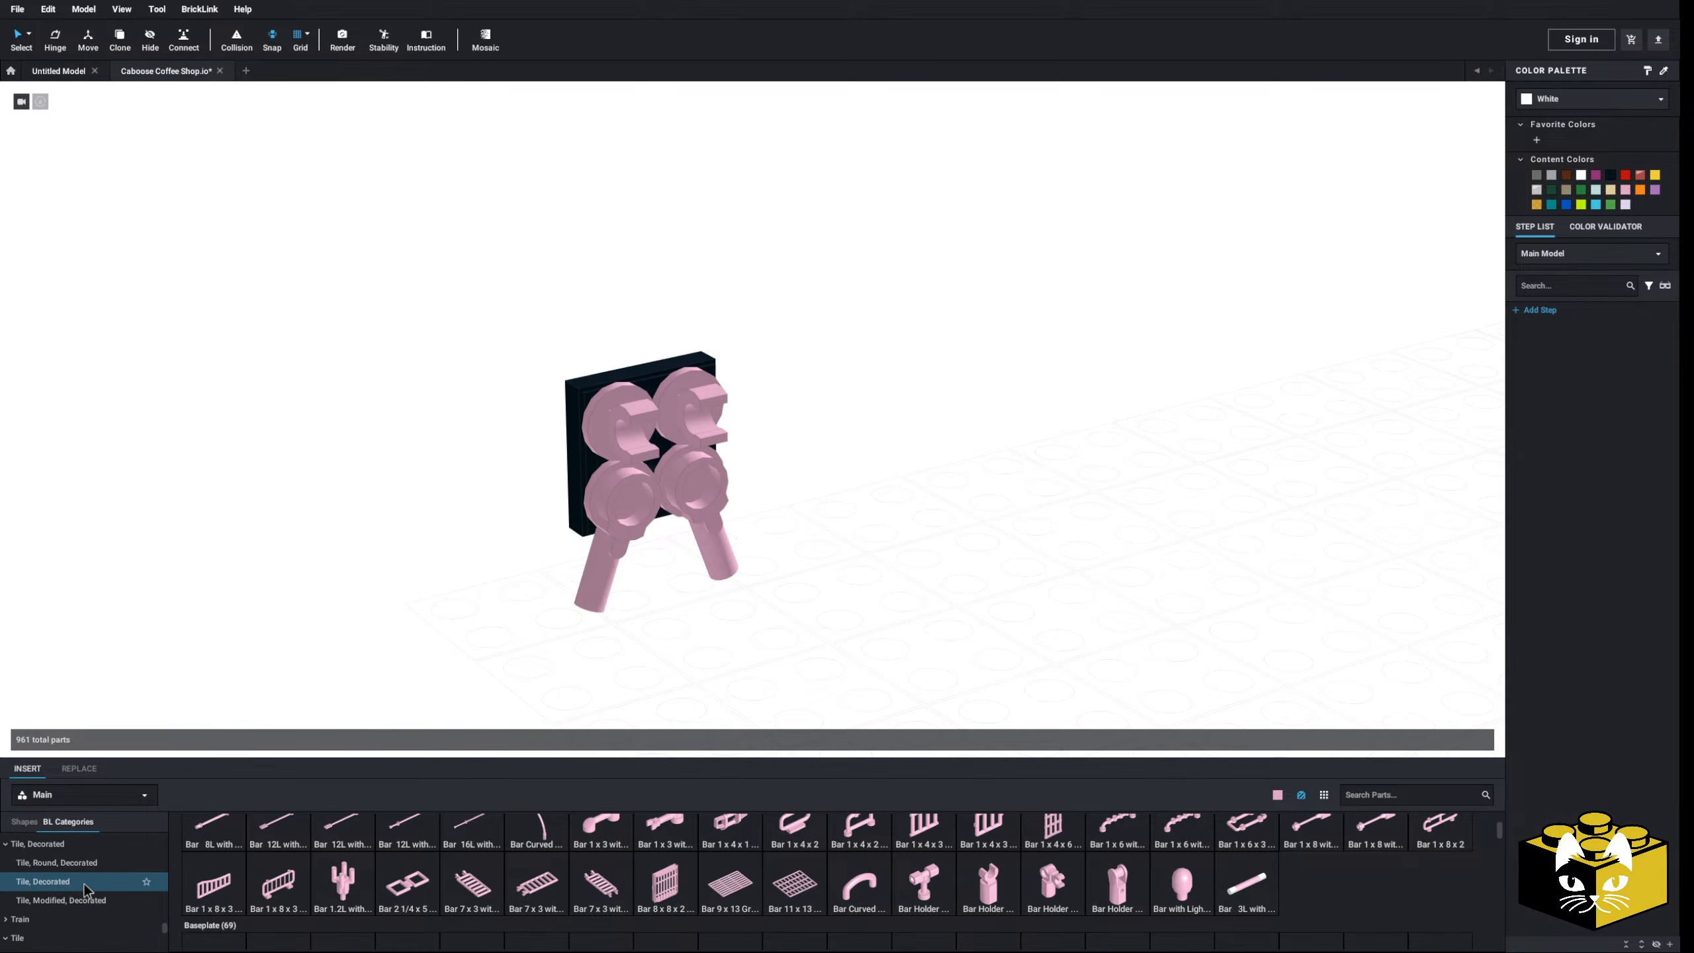
scroll(84, 891, "down", 1)
left_click_drag(1164, 890, 1061, 467)
scroll(121, 899, "down", 3)
scroll(100, 891, "up", 10)
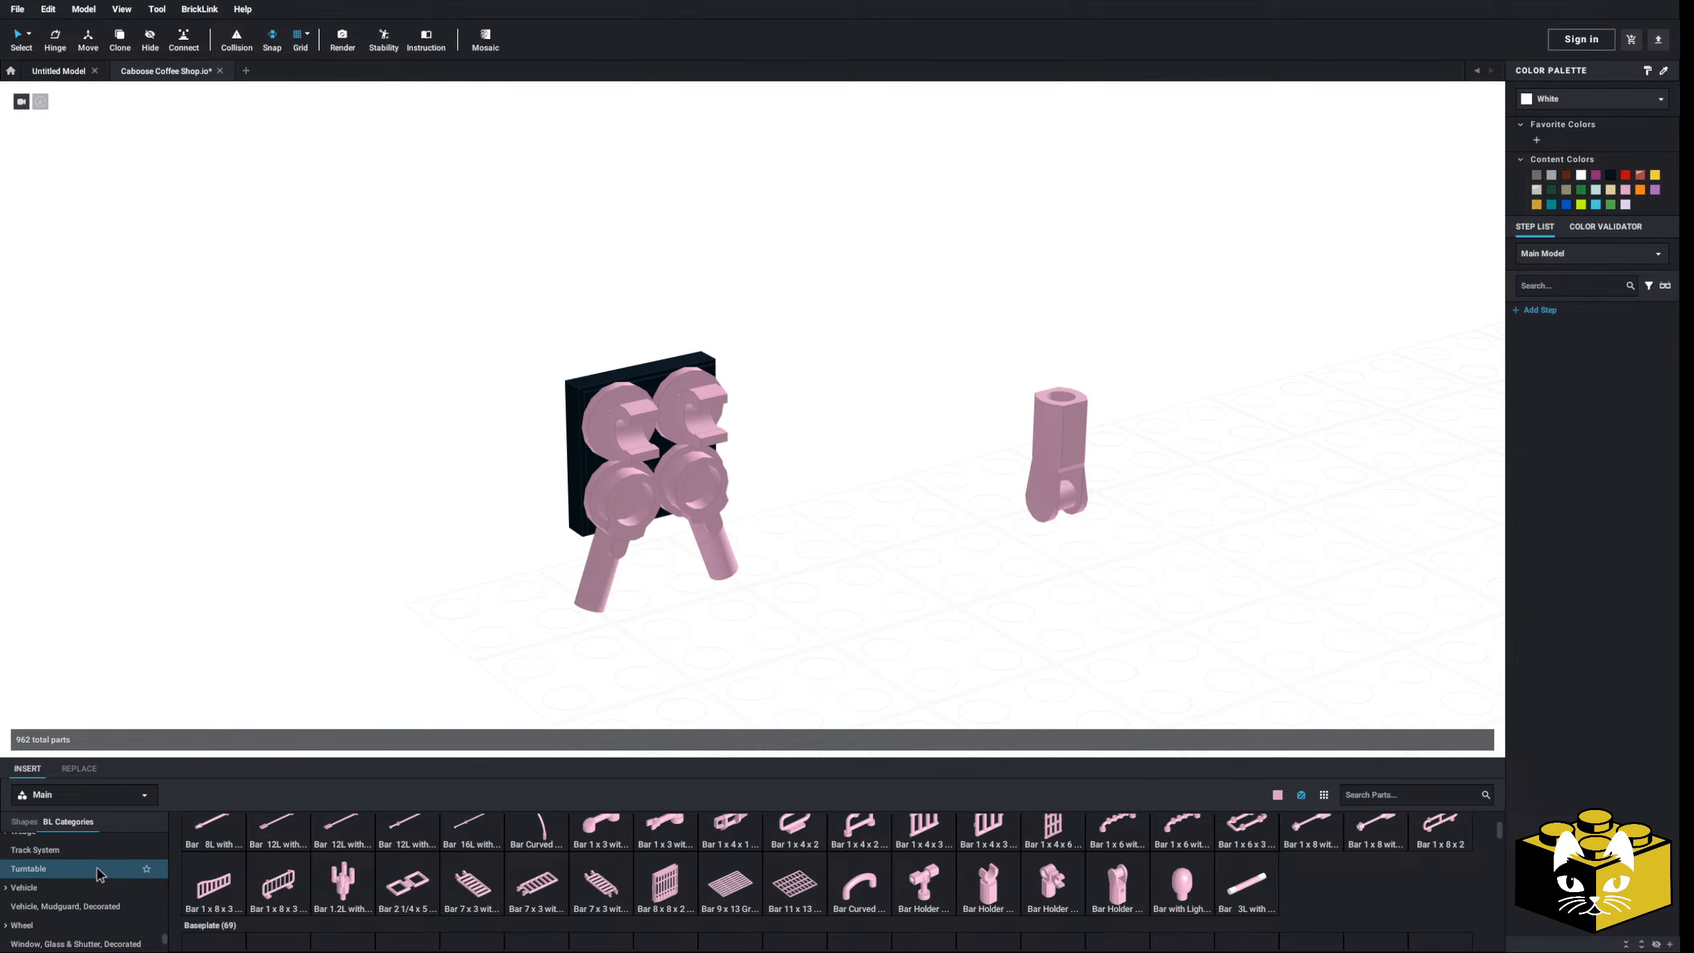
scroll(102, 884, "down", 8)
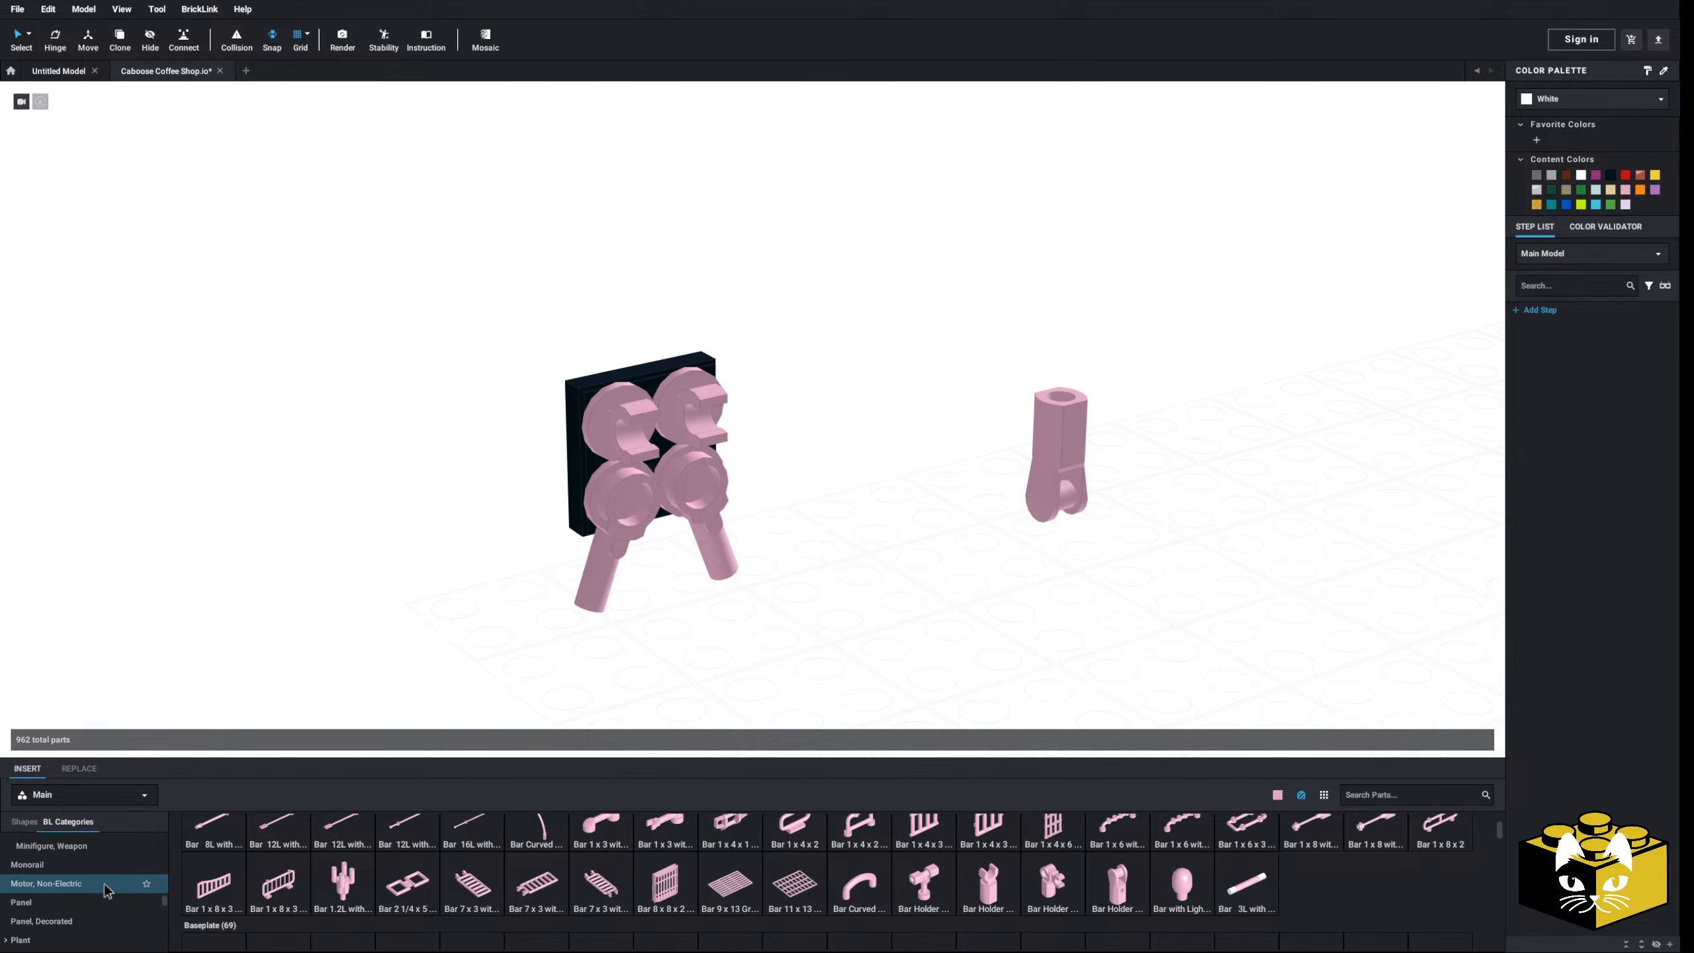
scroll(103, 880, "up", 2)
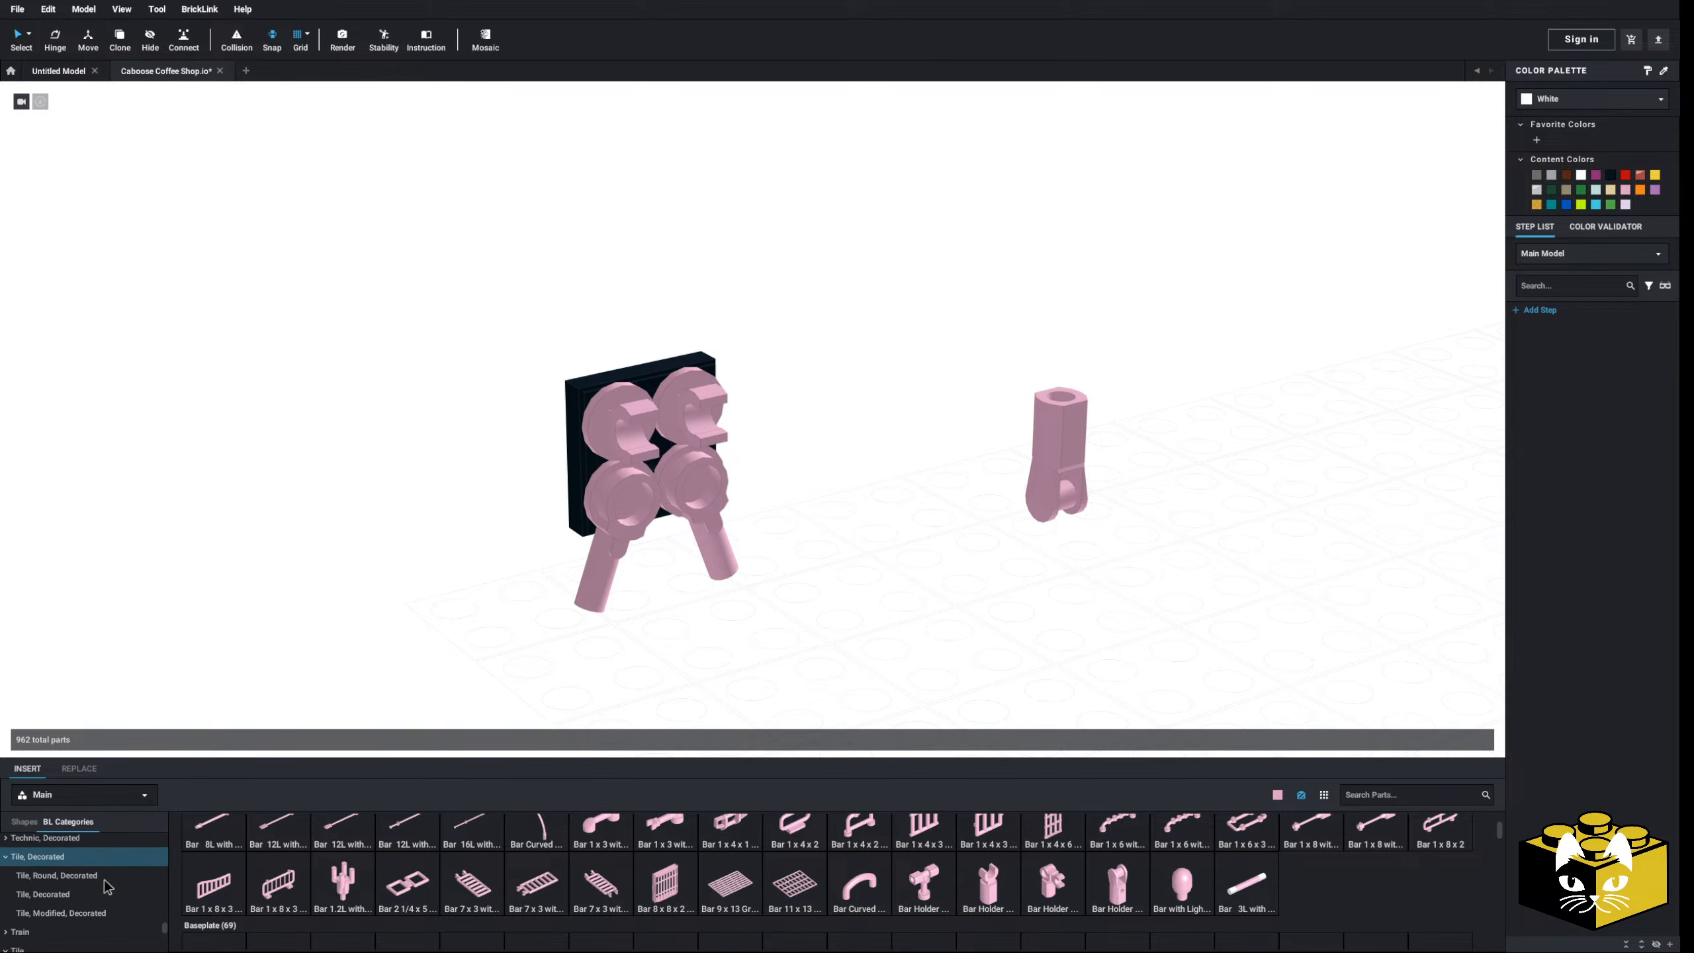
scroll(104, 898, "up", 4)
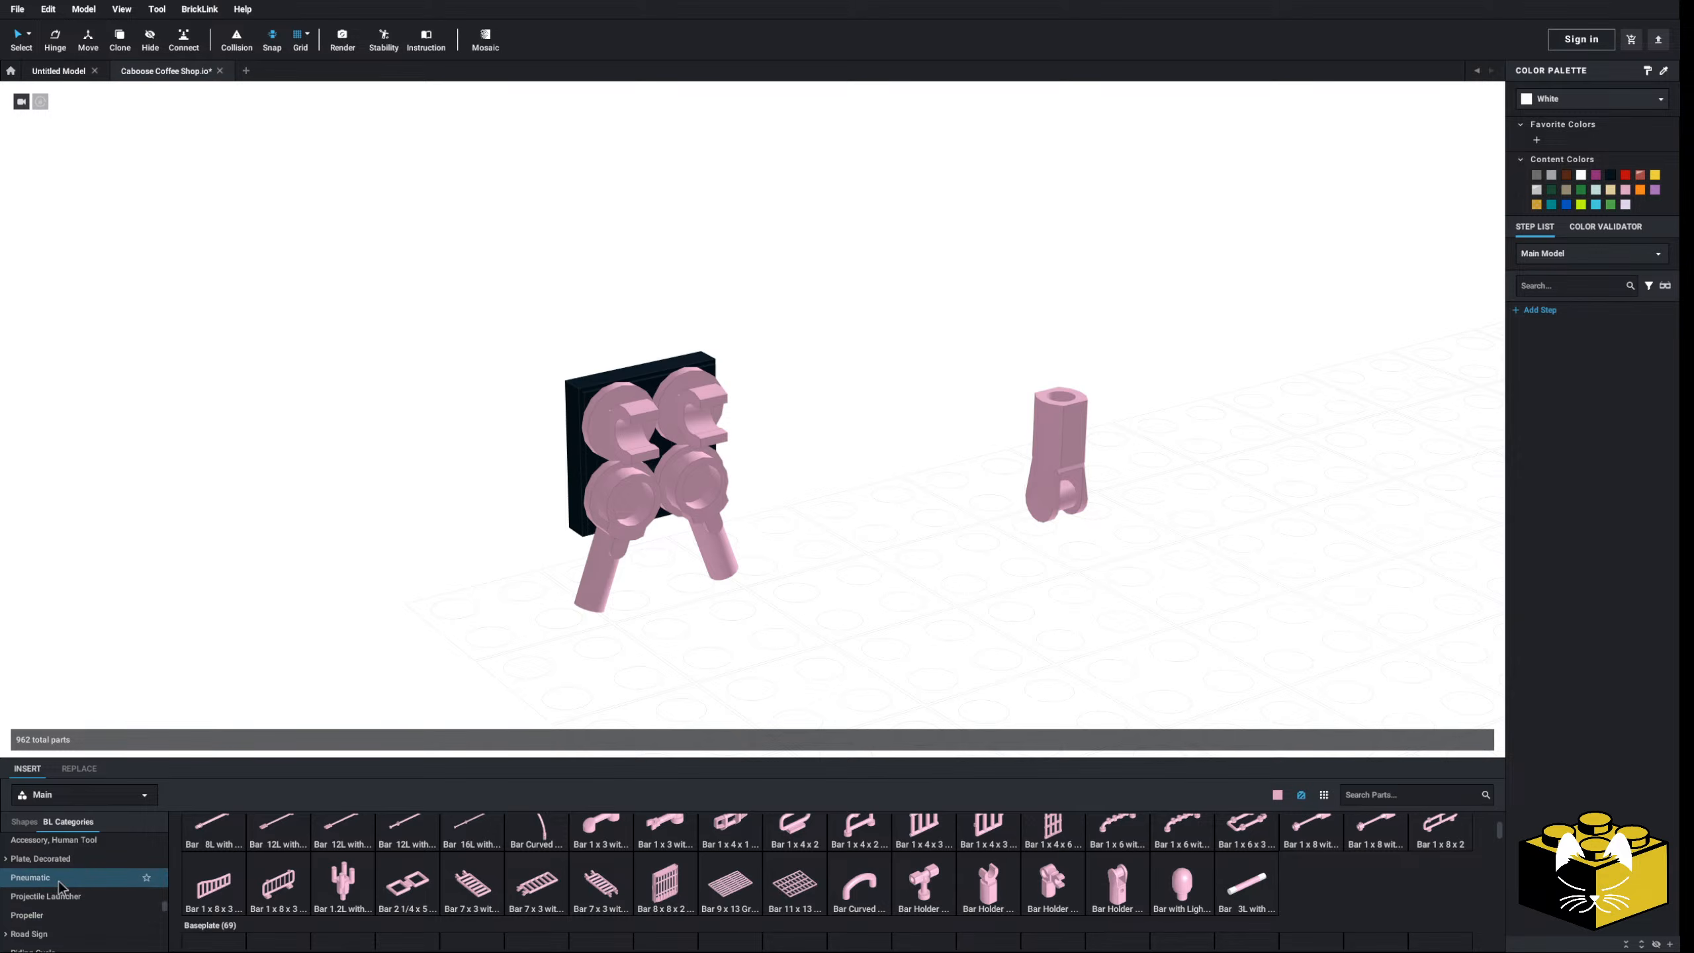
- Add a pink pneumatic T piece to the sign and centre it between the clips
left_click(59, 879)
scroll(553, 867, "down", 2)
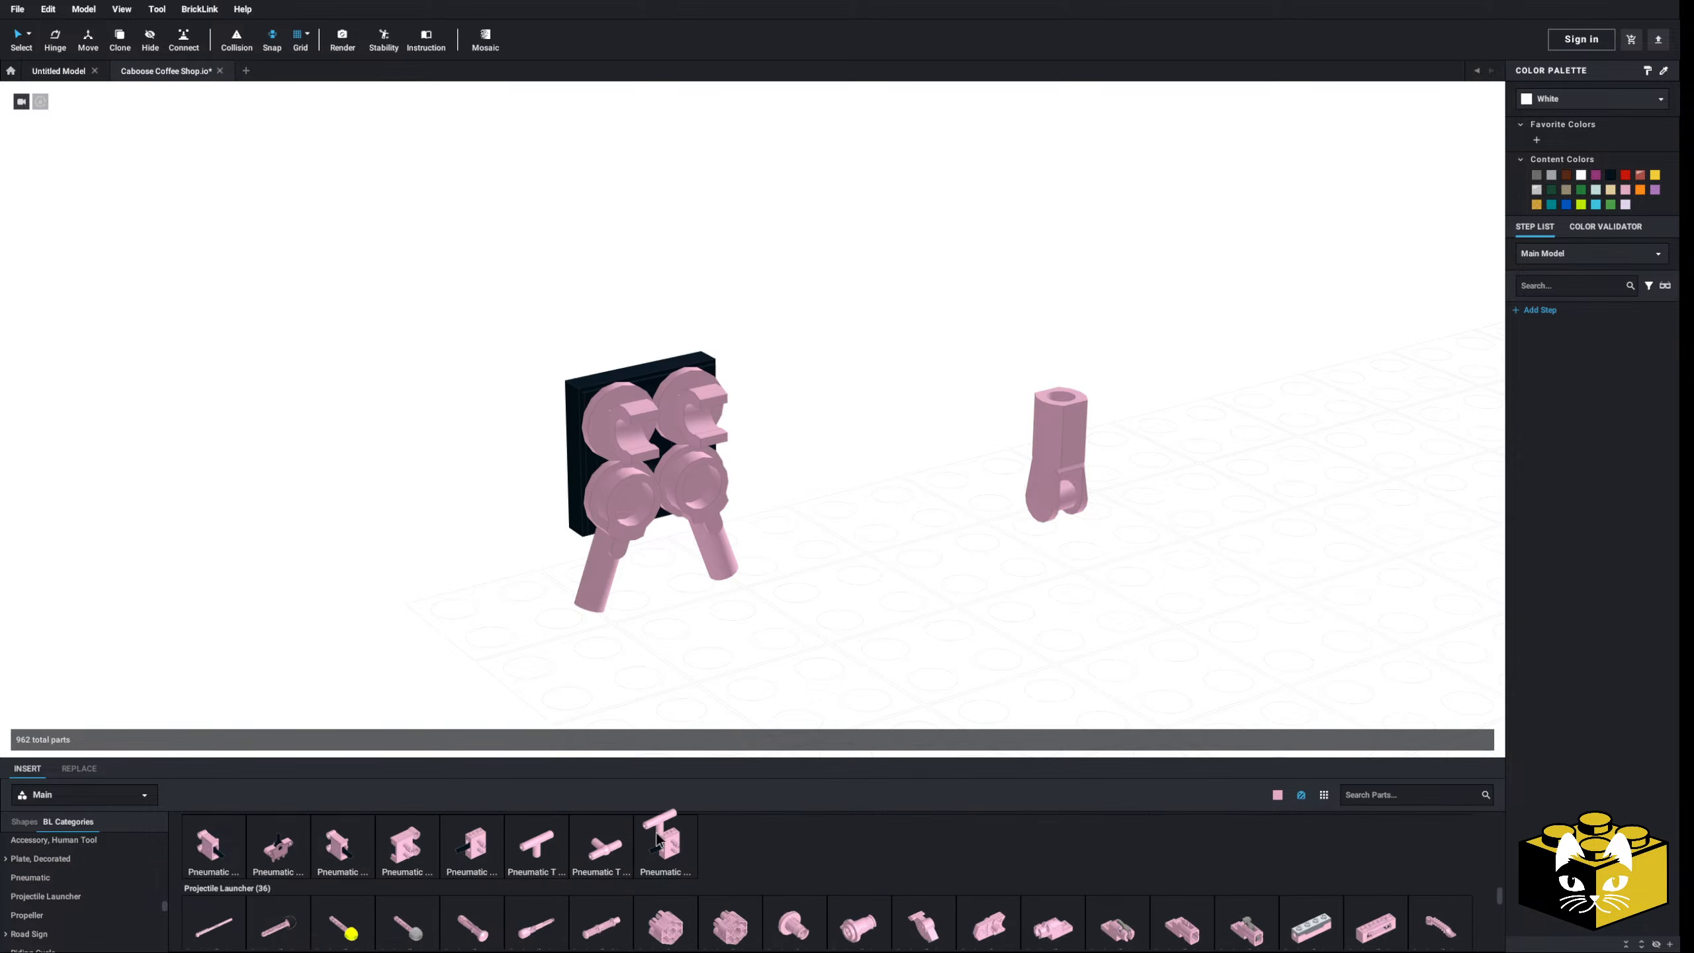
left_click_drag(601, 846, 681, 413)
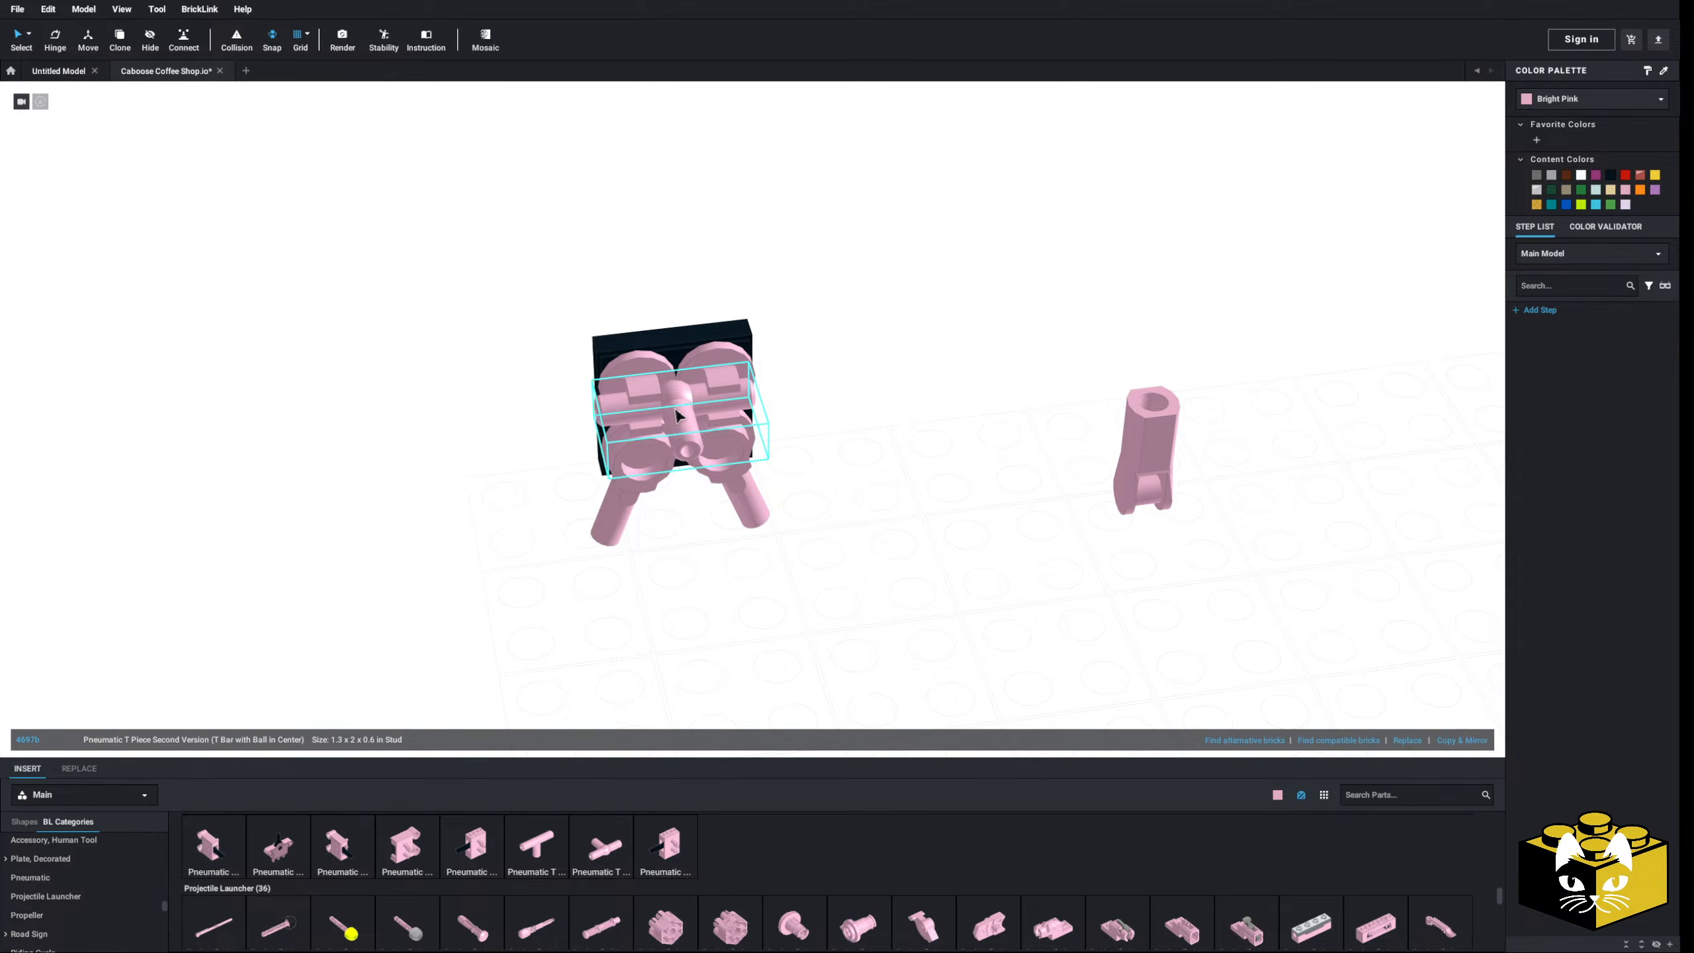
scroll(677, 411, "up", 3)
right_click_drag(677, 410, 648, 406)
scroll(754, 404, "up", 3)
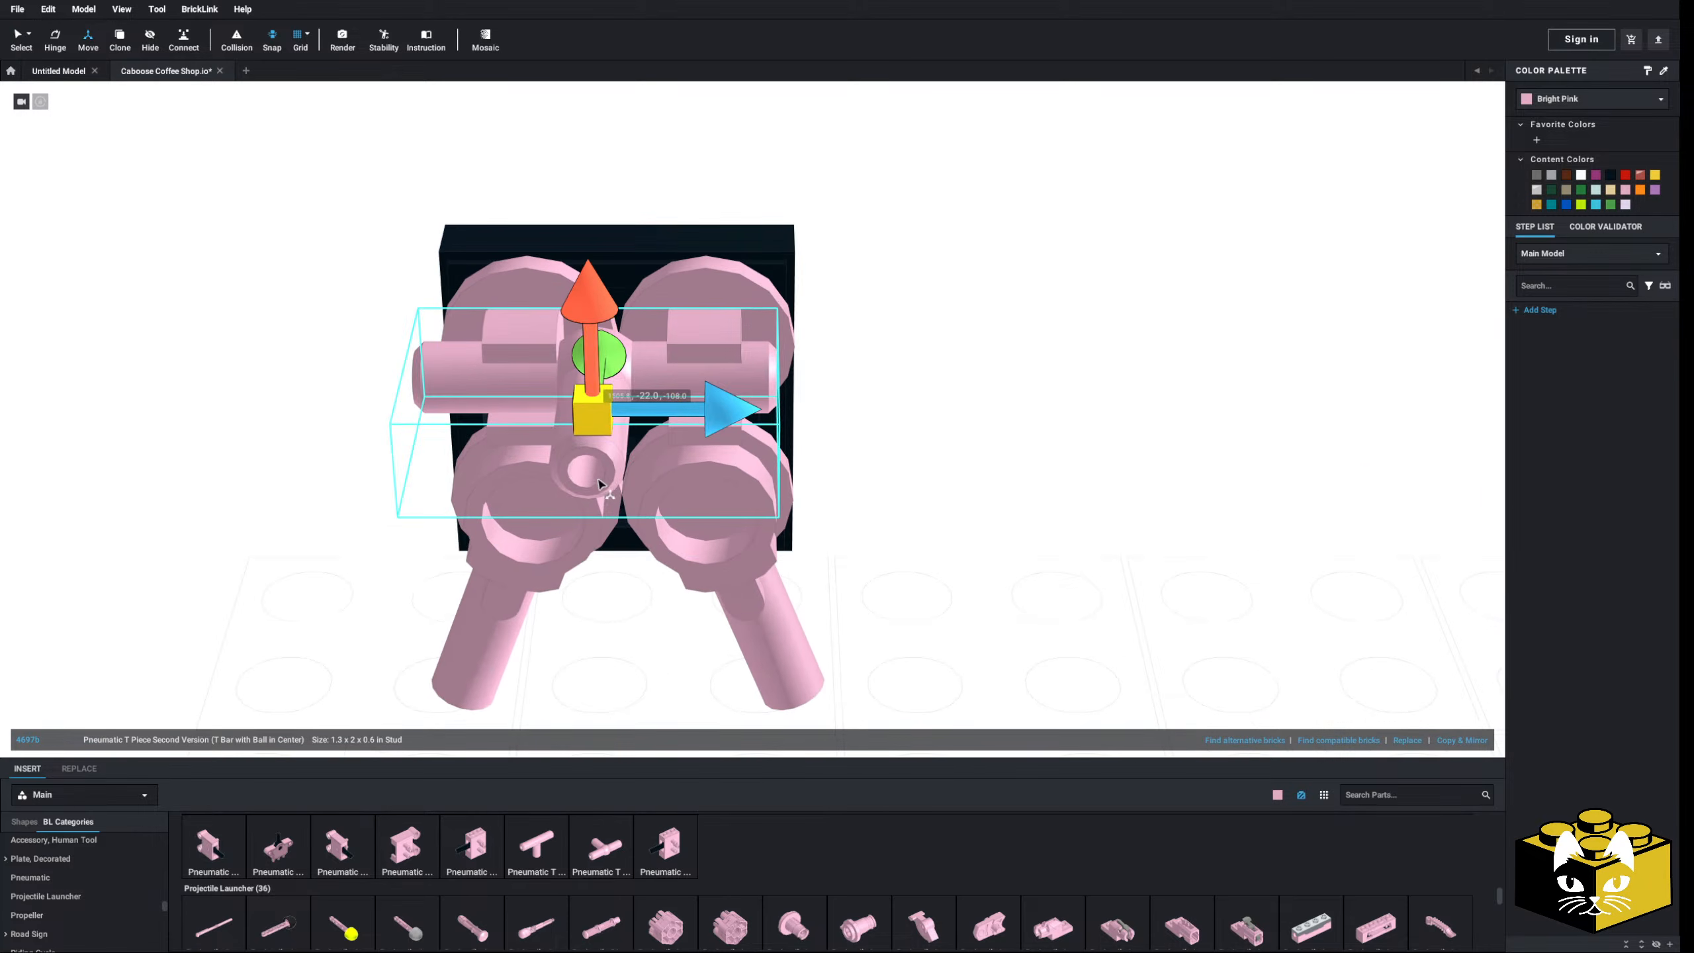
mouse_move(644, 410)
left_mouse_down()
mouse_move(608, 411)
mouse_move(704, 413)
mouse_move(646, 413)
left_mouse_up()
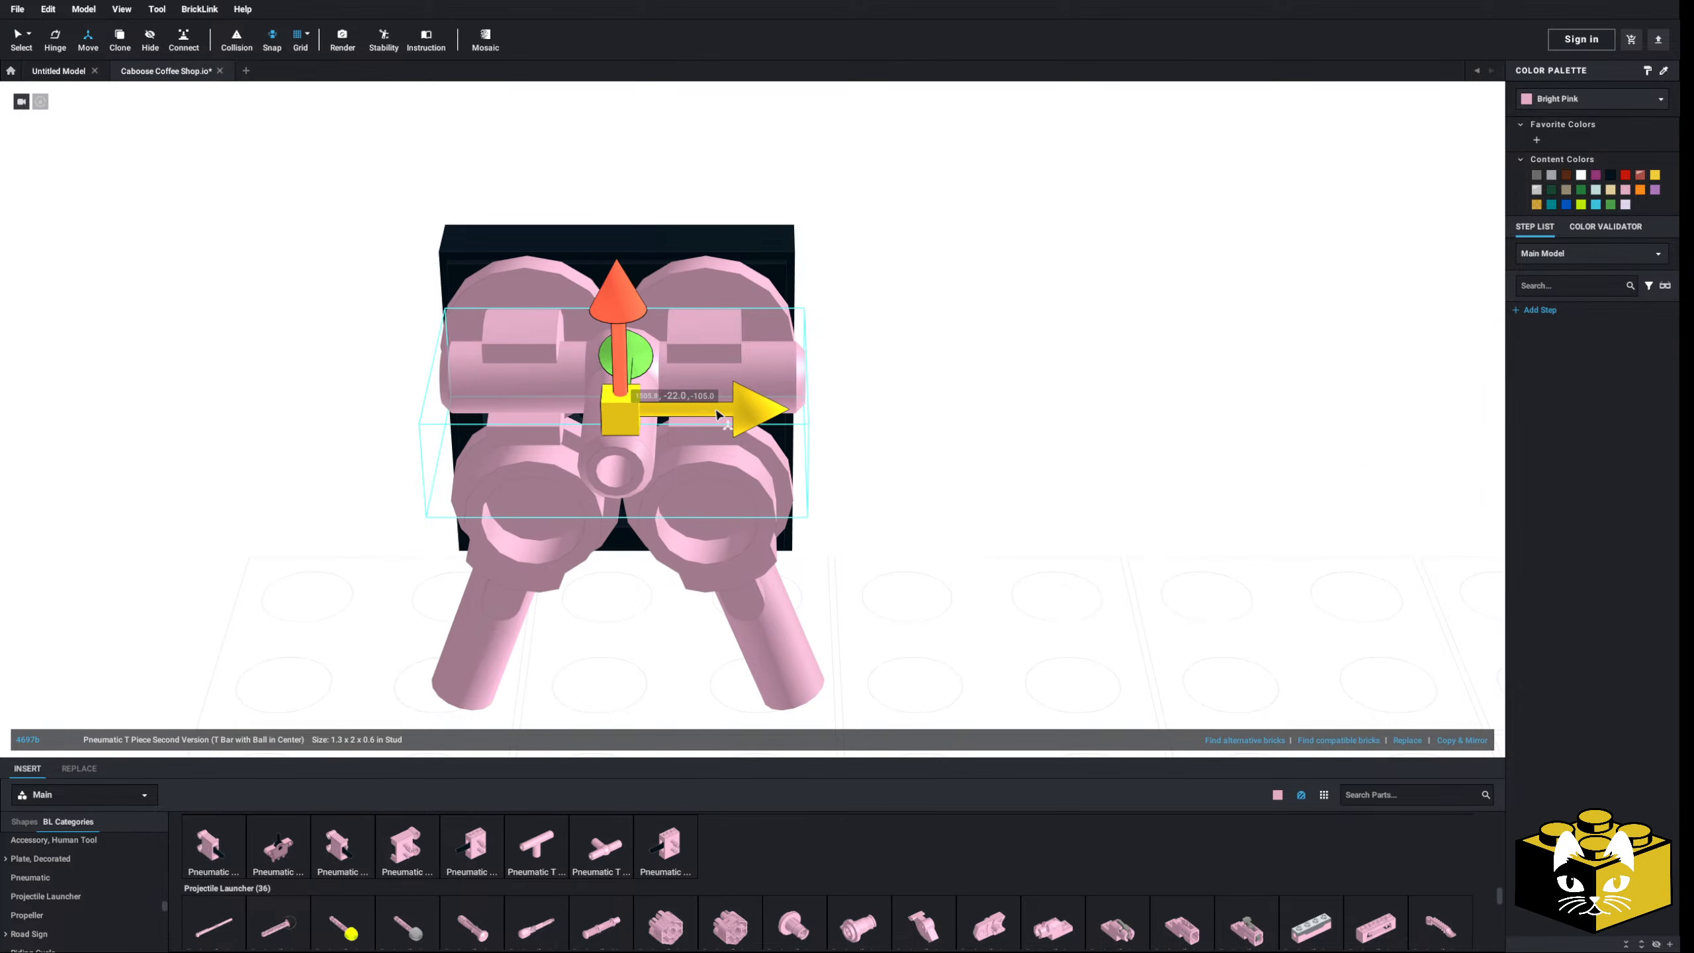
left_click(969, 419)
- Attach the pink bar holder to the pneumatic T assembly
scroll(969, 419, "down", 5)
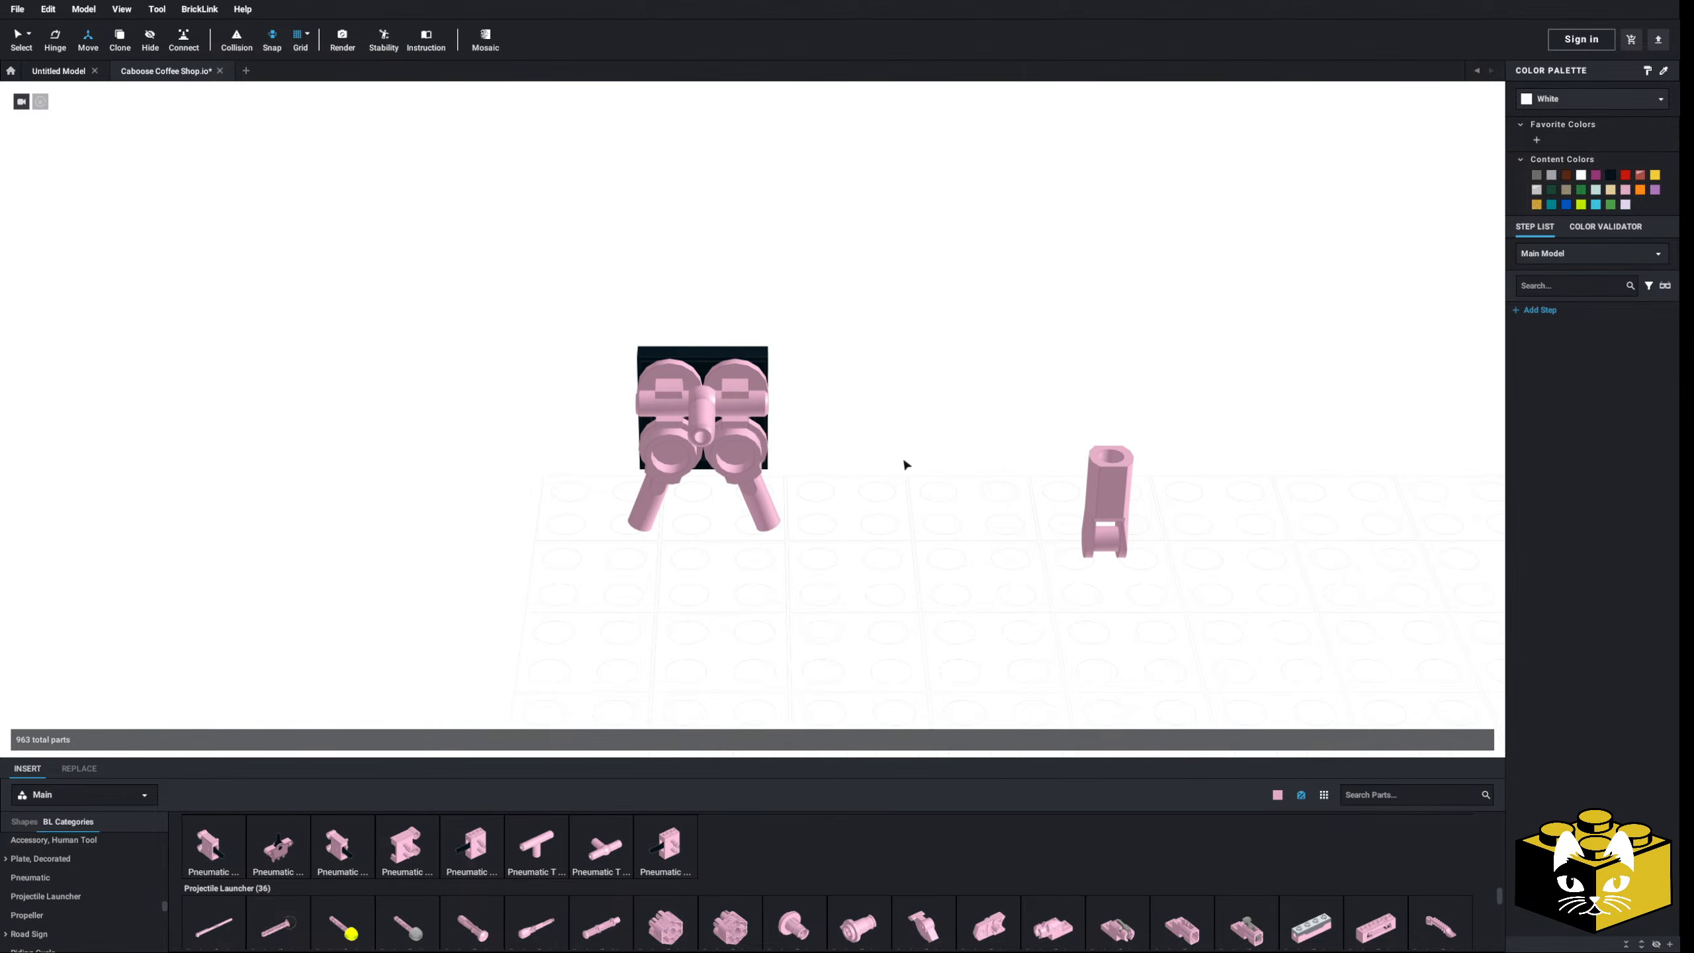
right_click_drag(903, 456, 950, 454)
left_click_drag(1037, 461, 758, 480)
right_click_drag(807, 480, 828, 475)
left_click(944, 478)
right_click_drag(943, 478, 1001, 479)
- Hinge-rotate the pneumatic T bar down-right like a back leg
left_click(701, 442)
left_click(59, 41)
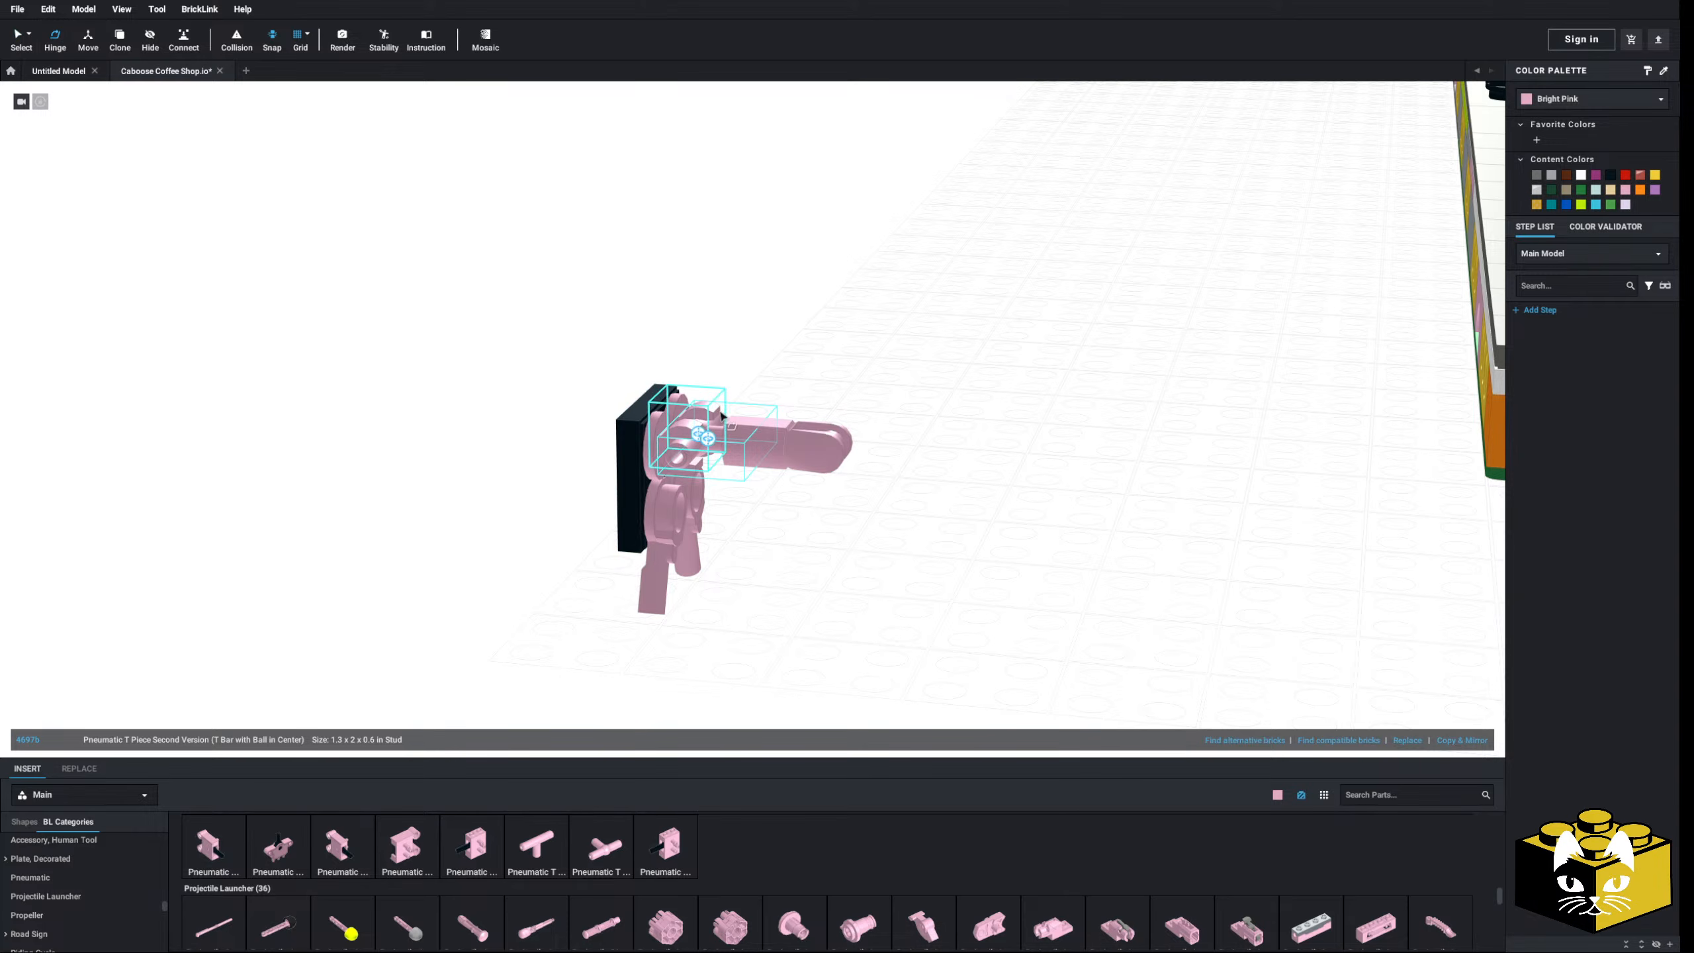
right_click_drag(699, 438, 727, 578)
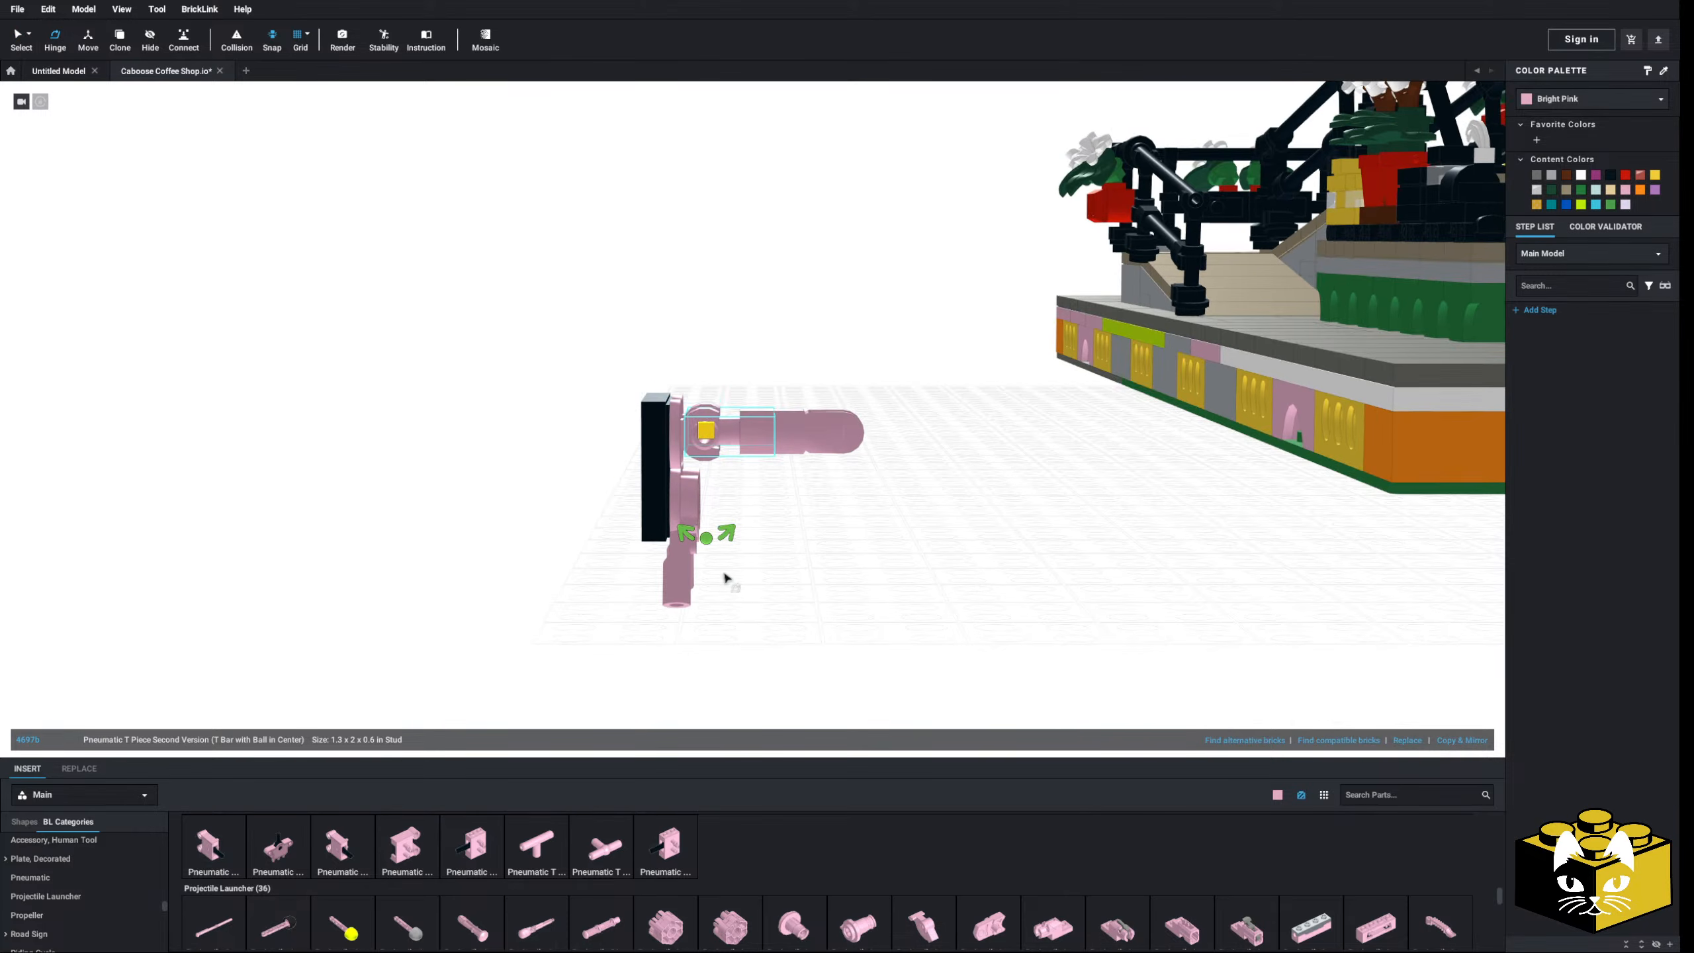
left_click_drag(713, 546, 774, 524)
left_click(877, 503)
mouse_move(877, 502)
right_mouse_down()
mouse_move(902, 501)
mouse_move(867, 512)
right_mouse_up()
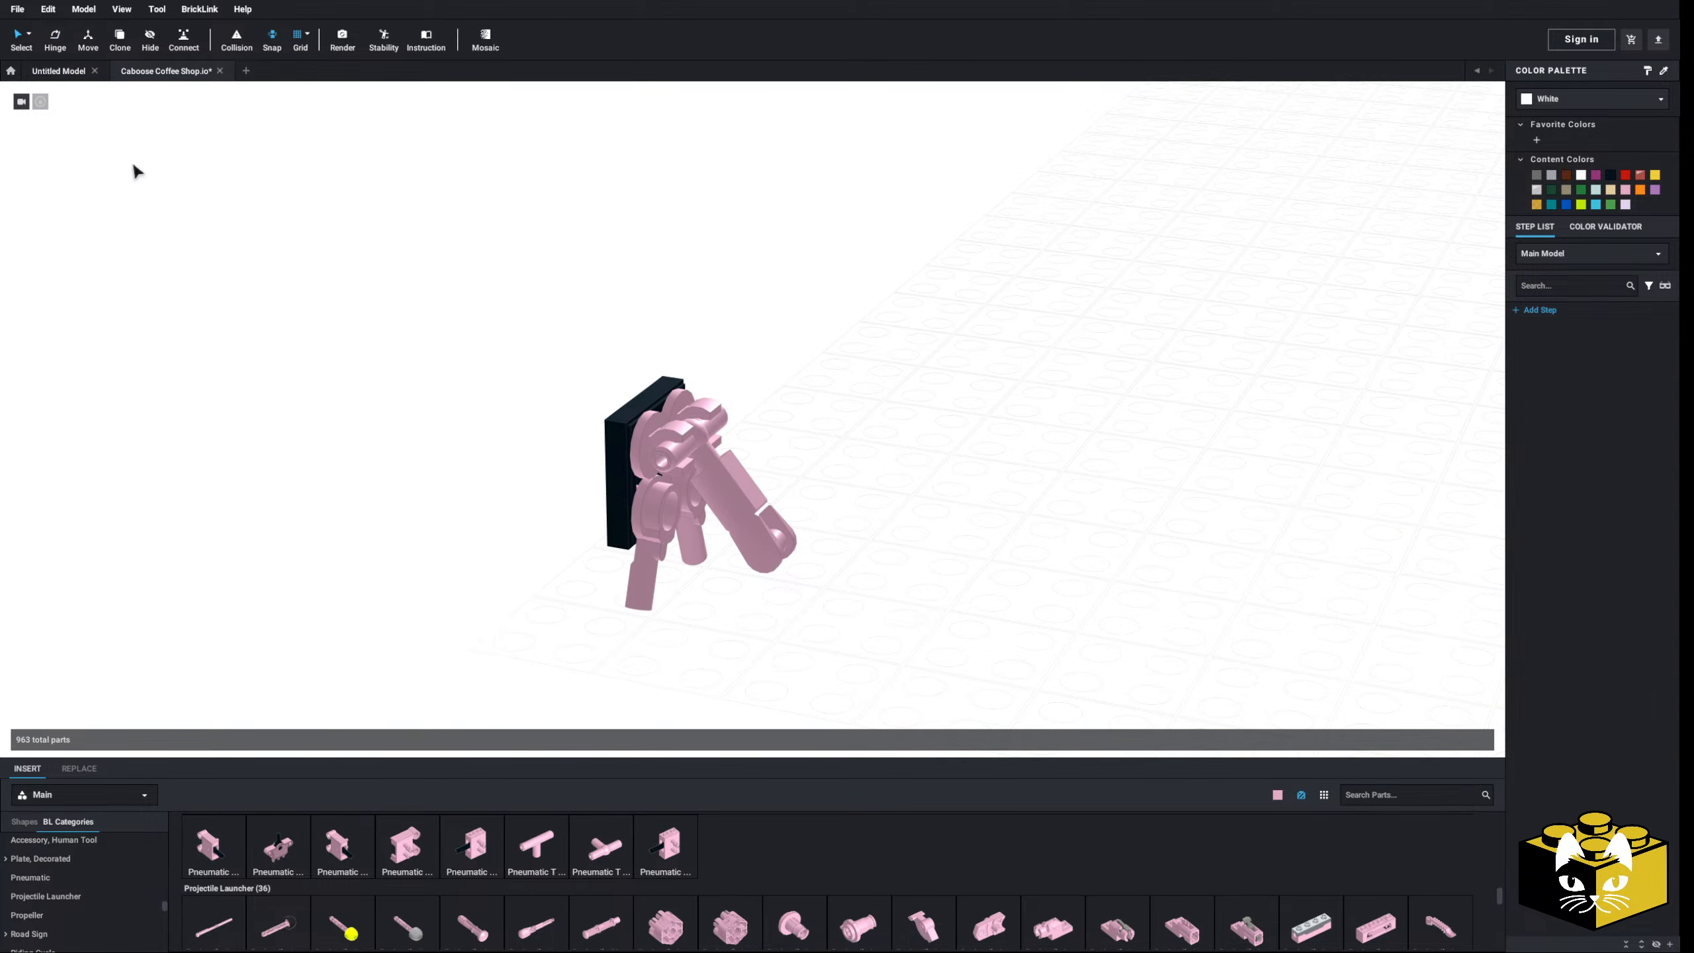
- Place a pink Tile, Modified clip tile beneath the sign's arm
scroll(314, 375, "down", 2)
scroll(82, 869, "up", 5)
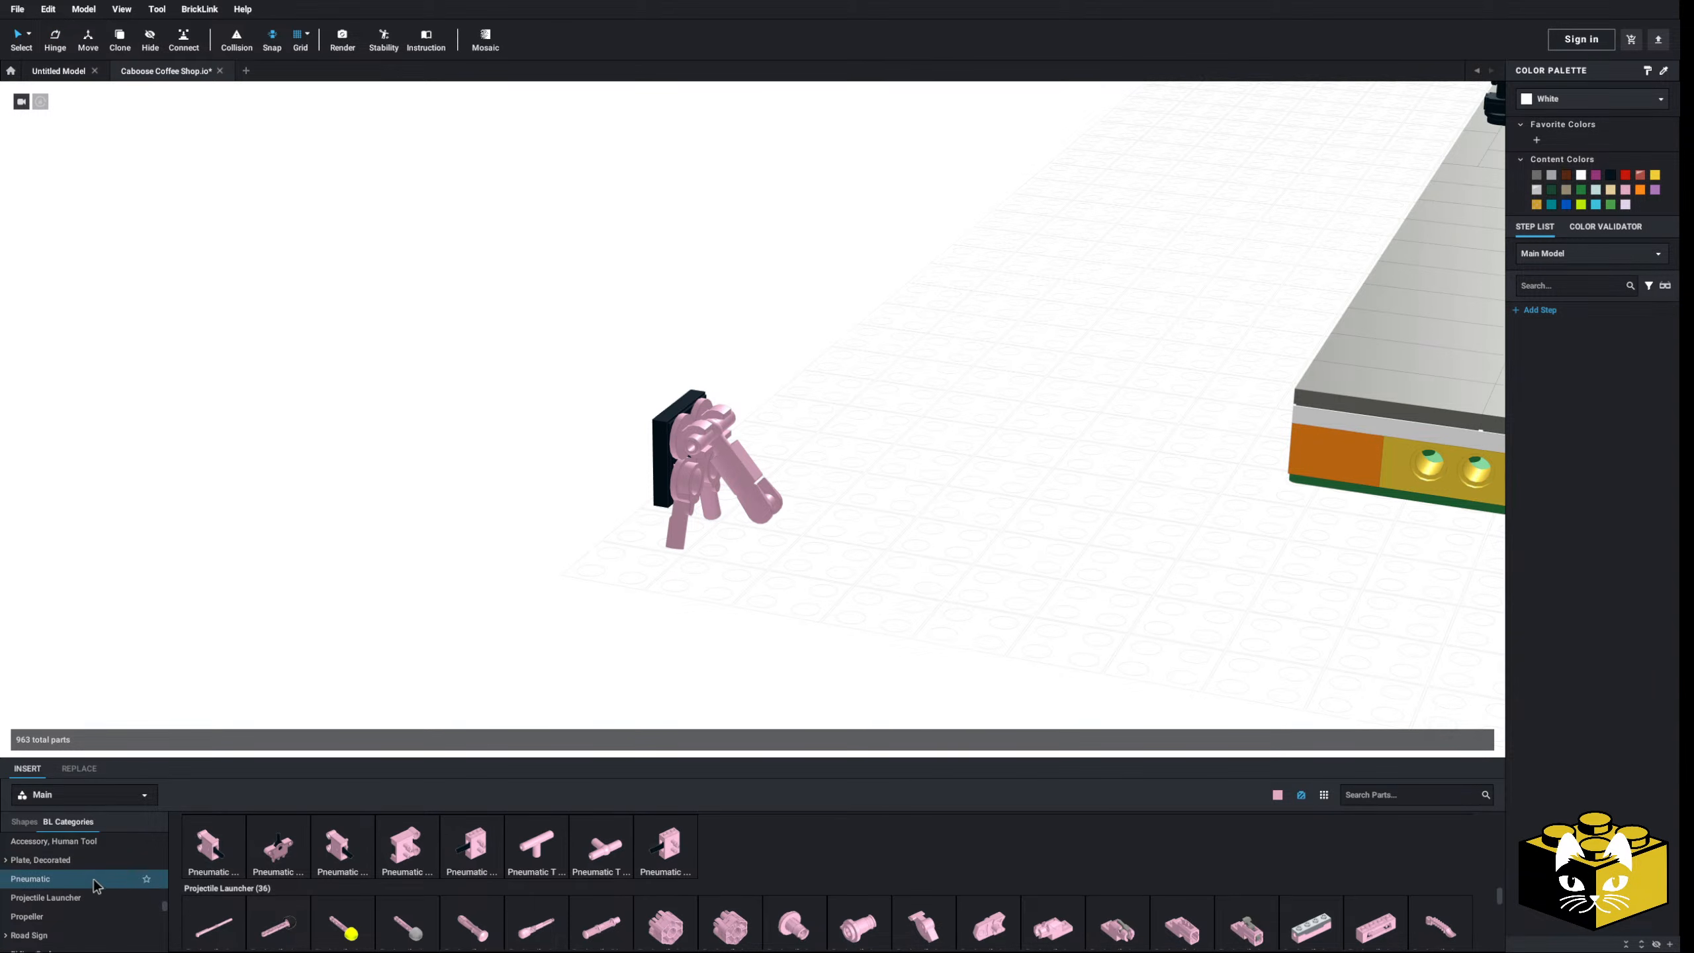
scroll(82, 881, "down", 15)
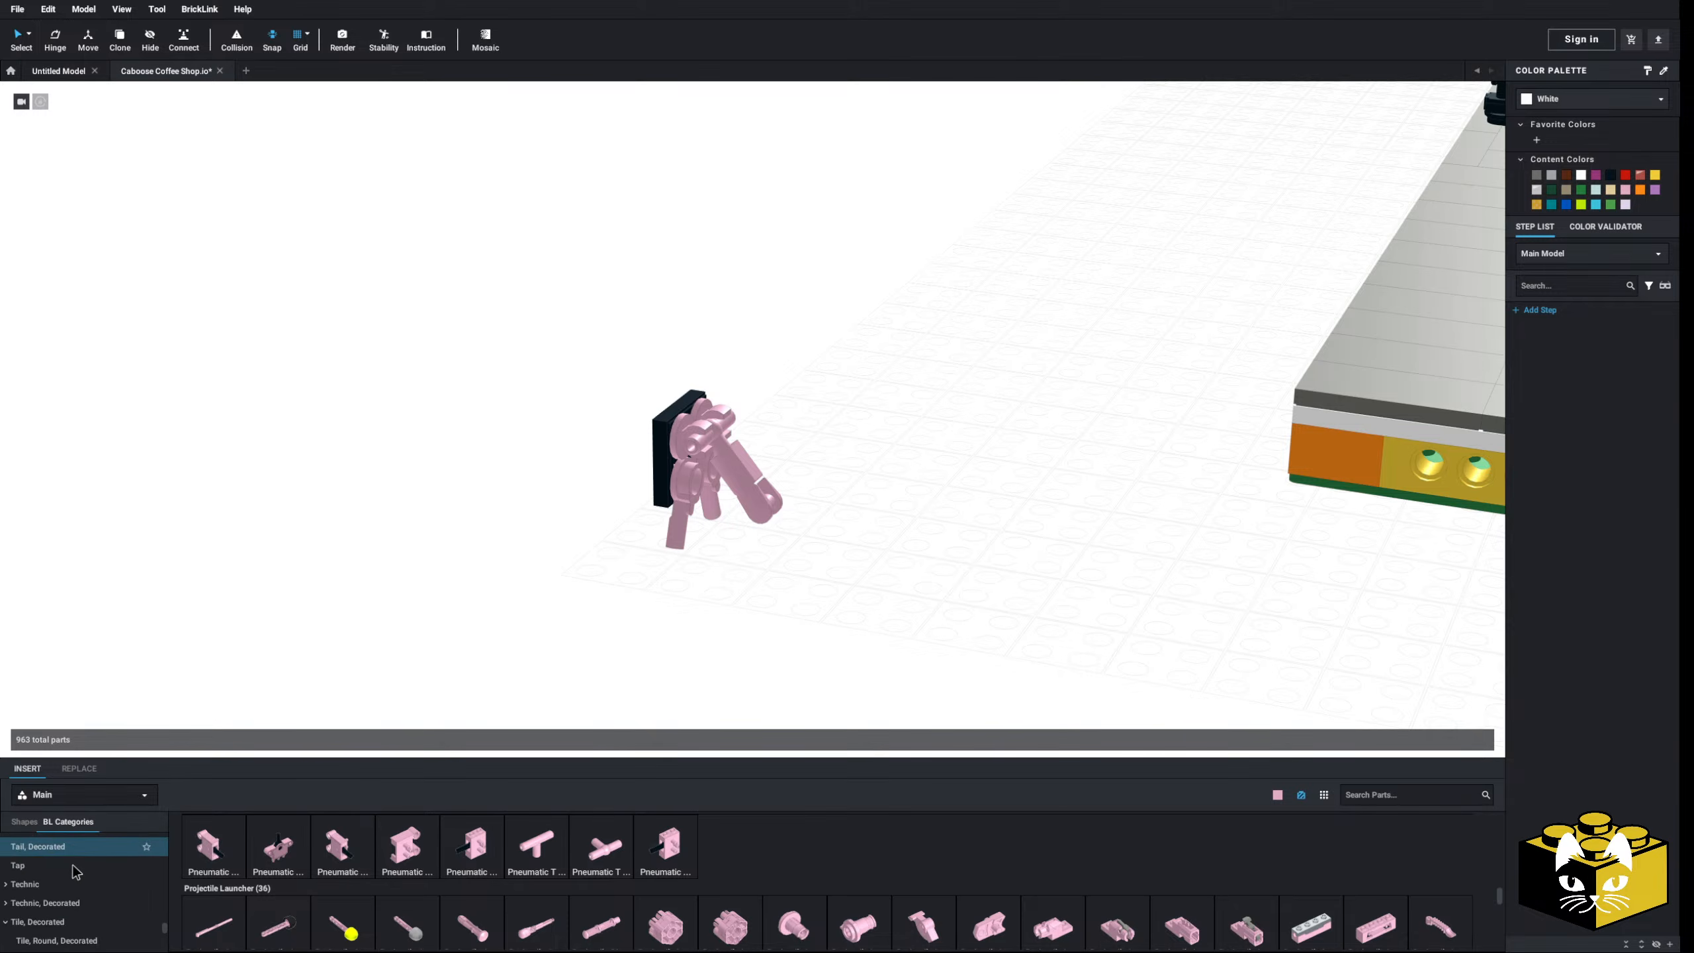
left_click(80, 922)
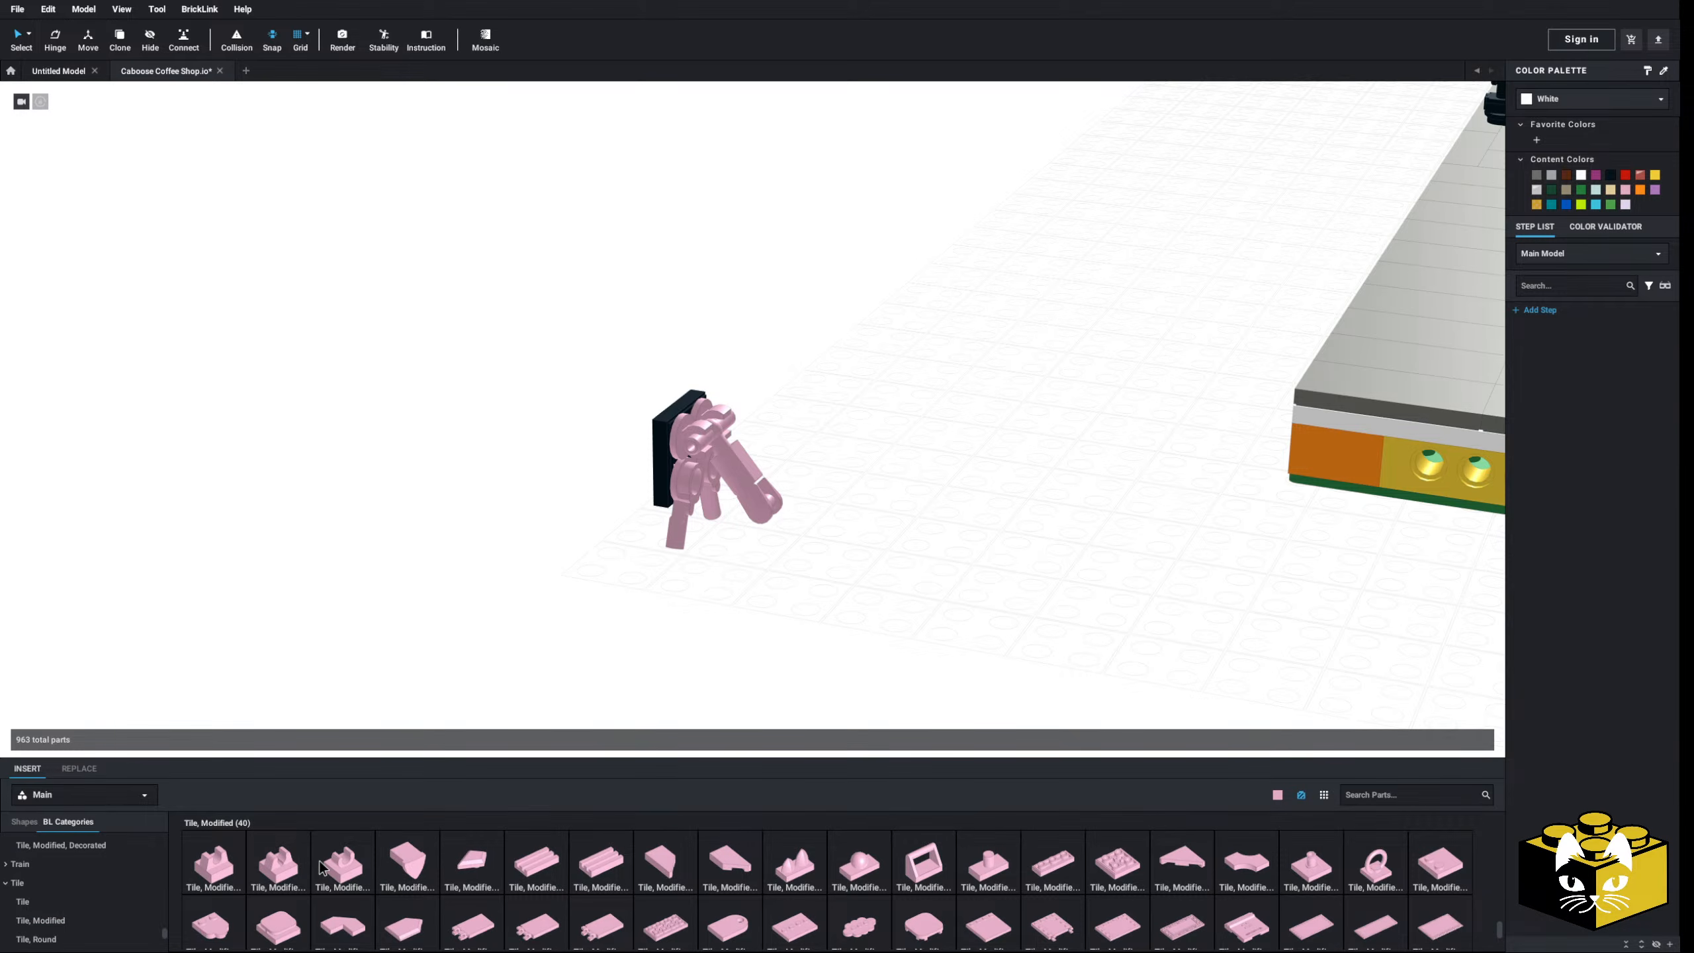
left_click_drag(322, 864, 777, 503)
left_click(866, 582)
right_click_drag(866, 582, 734, 535)
- Swing the clip plate and arm on their hinge to 75°
left_click(640, 464)
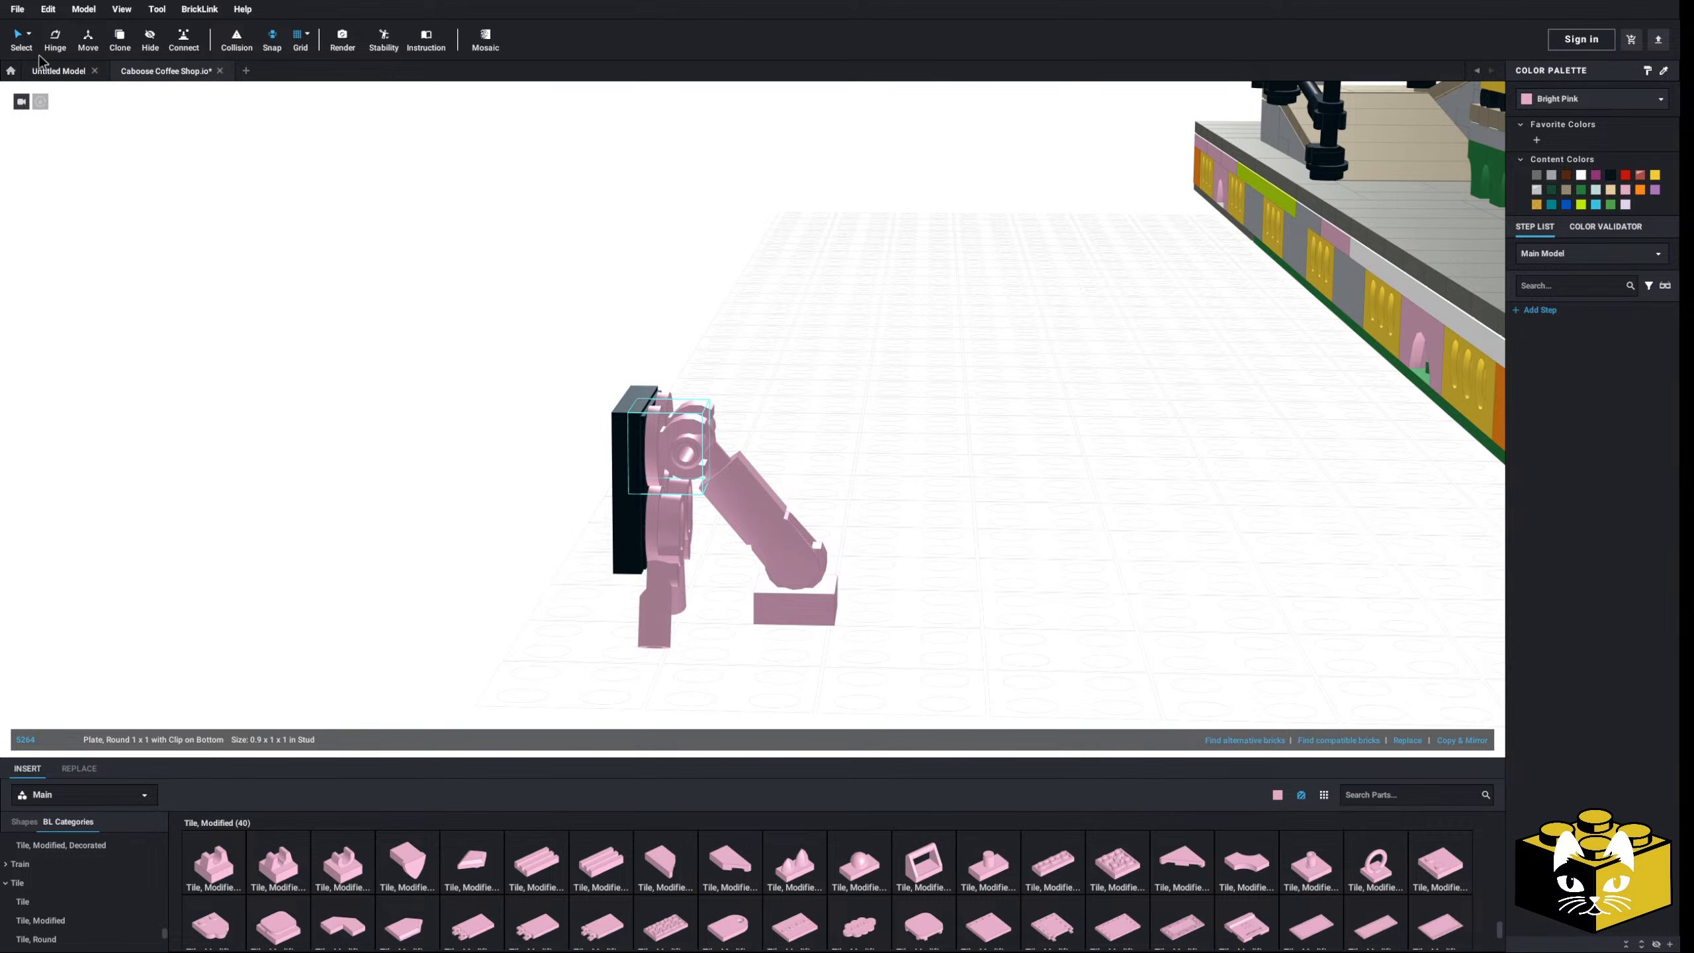
left_click_drag(691, 561, 672, 546)
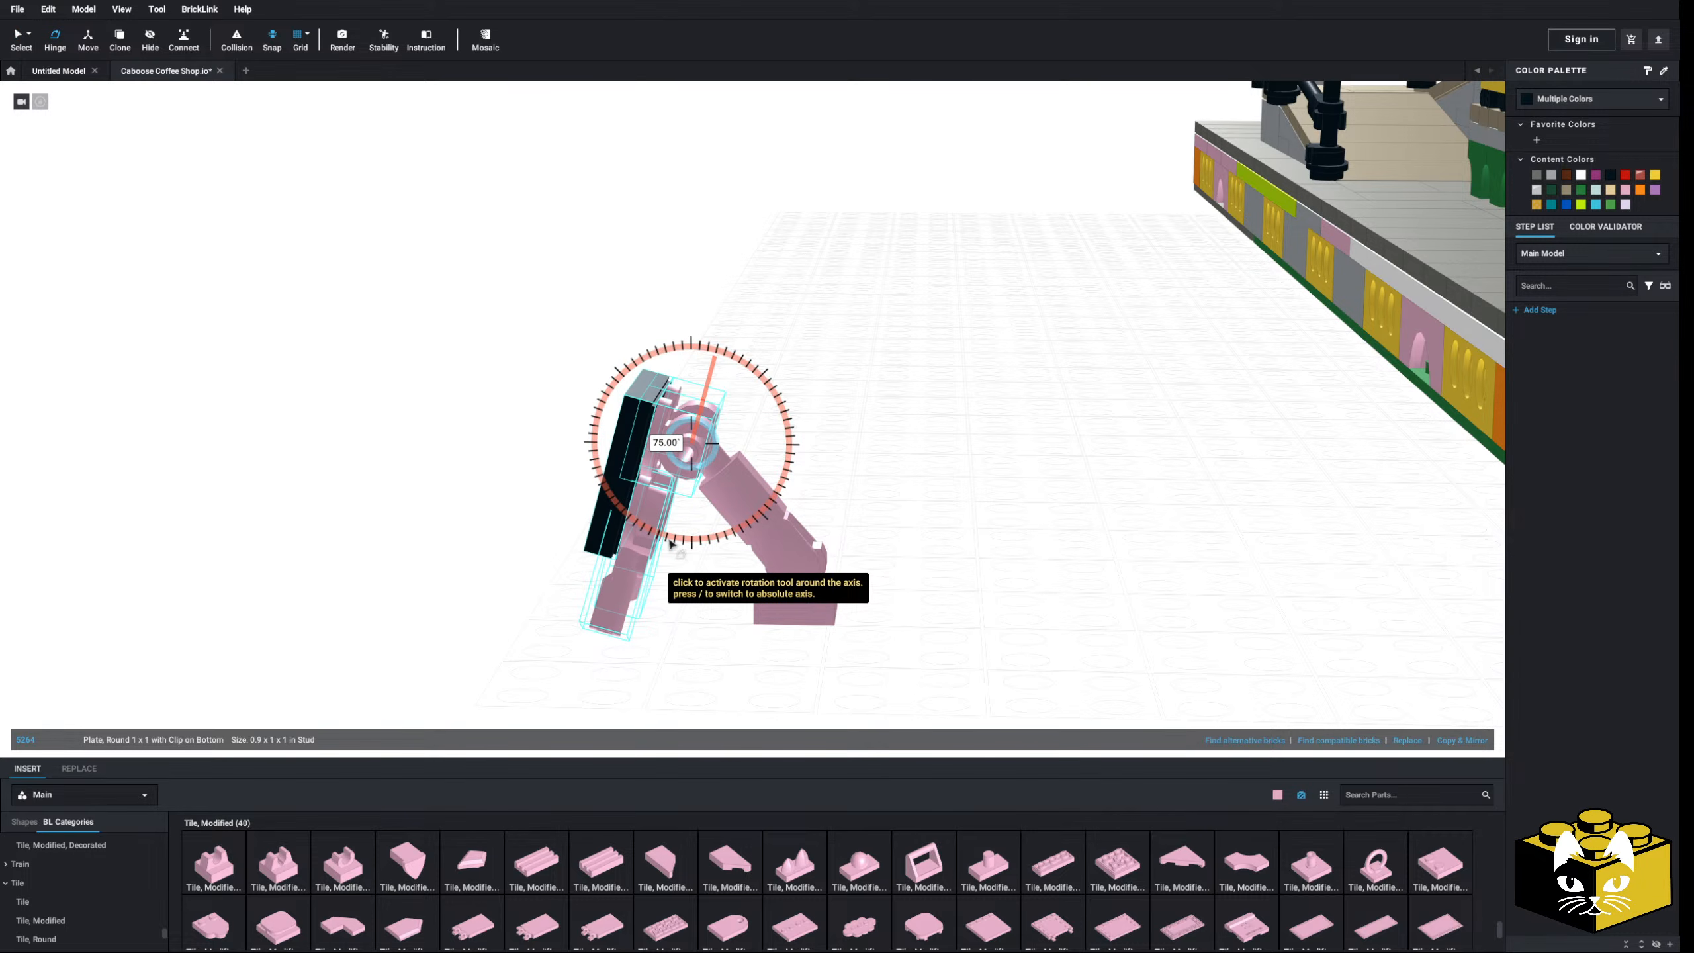
left_click(417, 626)
mouse_move(418, 627)
right_mouse_down()
mouse_move(527, 618)
mouse_move(431, 624)
mouse_move(503, 682)
mouse_move(432, 652)
right_mouse_up()
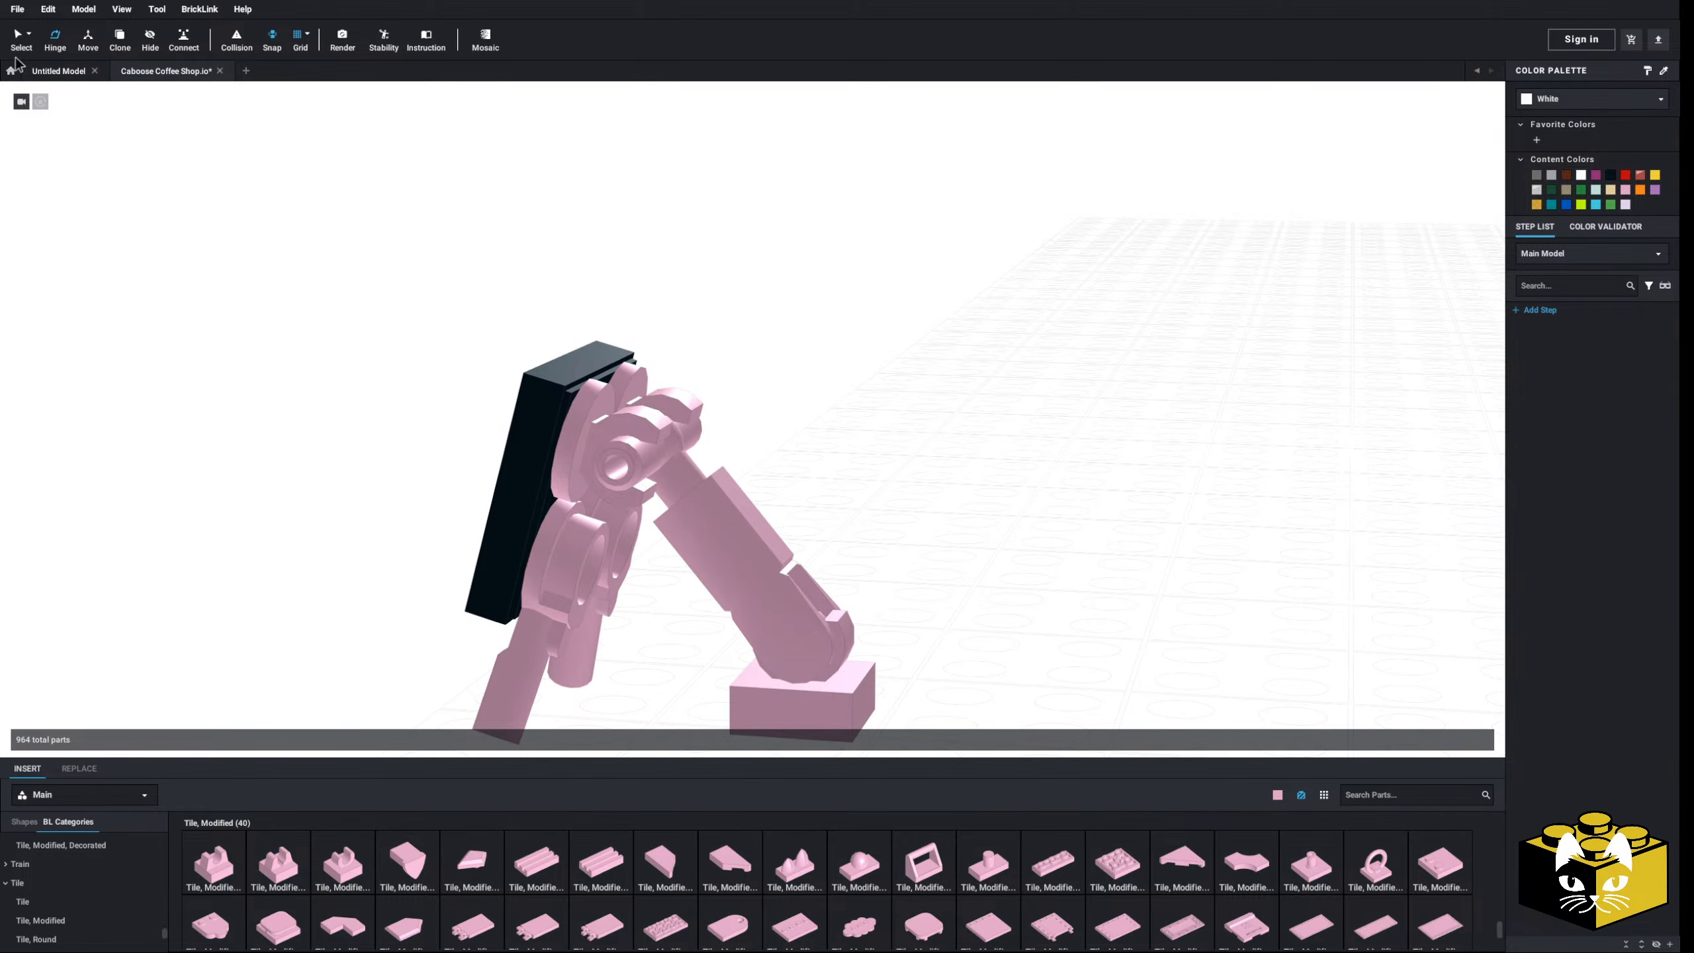
middle_click_drag(288, 539, 284, 430)
- Delete the pink arm piece and move the clip tile toward the sign assembly
left_click(729, 486)
key("Delete")
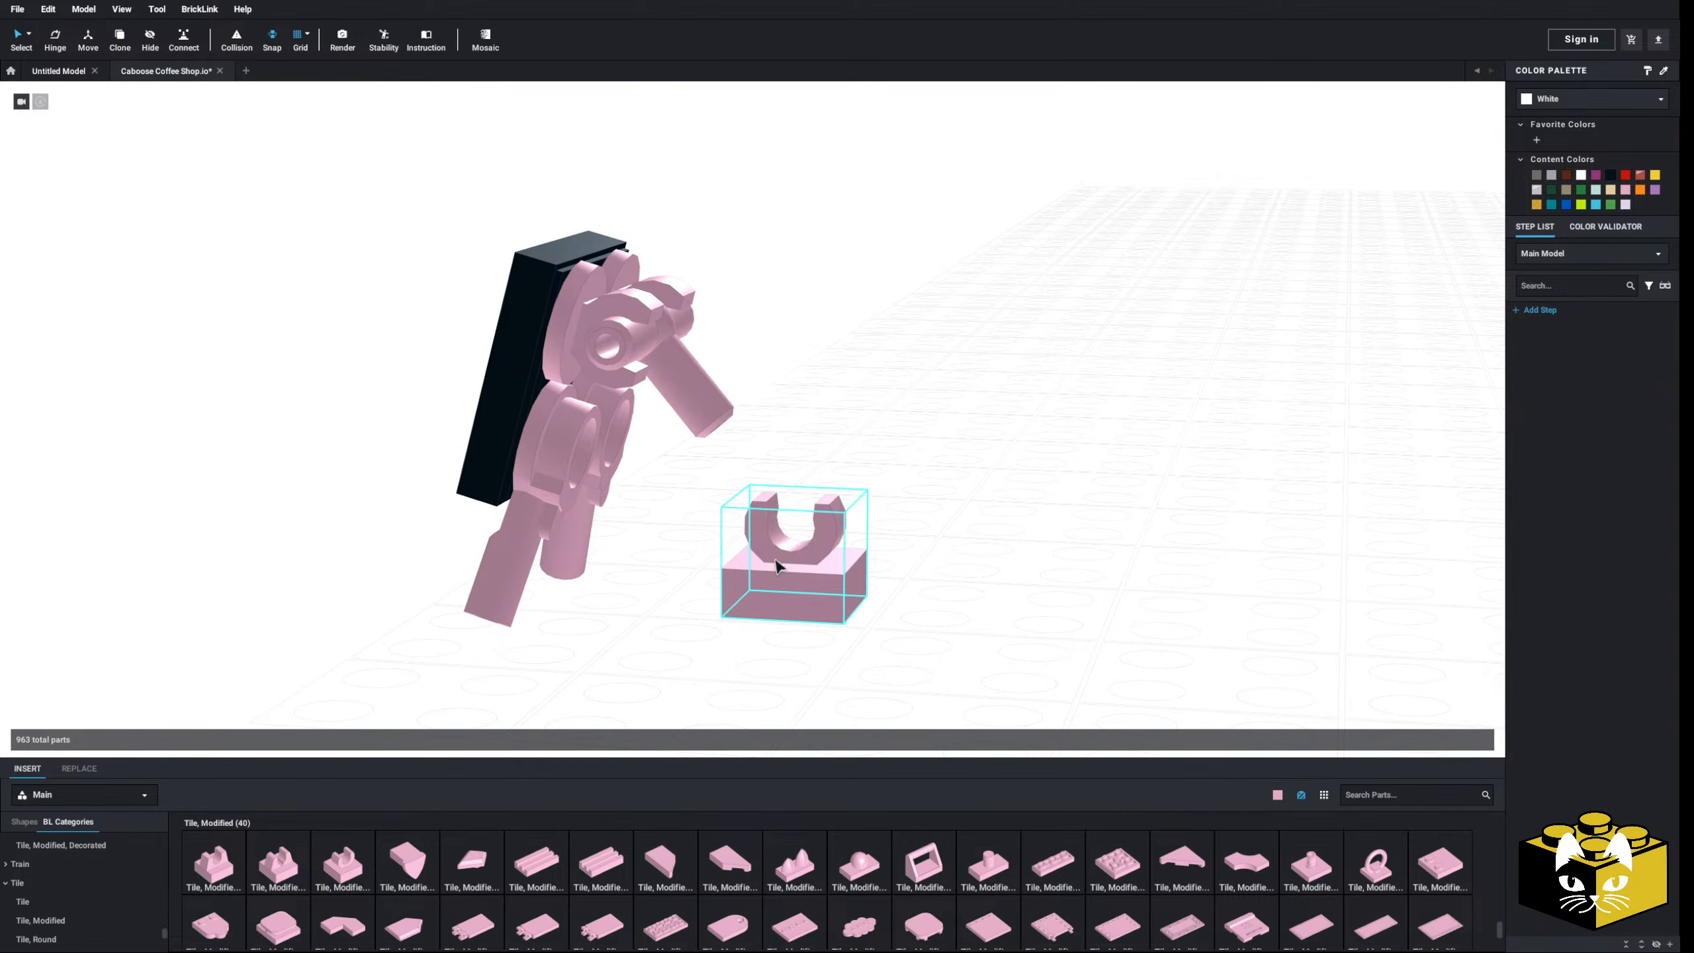
mouse_move(773, 559)
right_mouse_down()
mouse_move(735, 553)
mouse_move(784, 586)
right_mouse_up()
left_click_drag(784, 585, 695, 564)
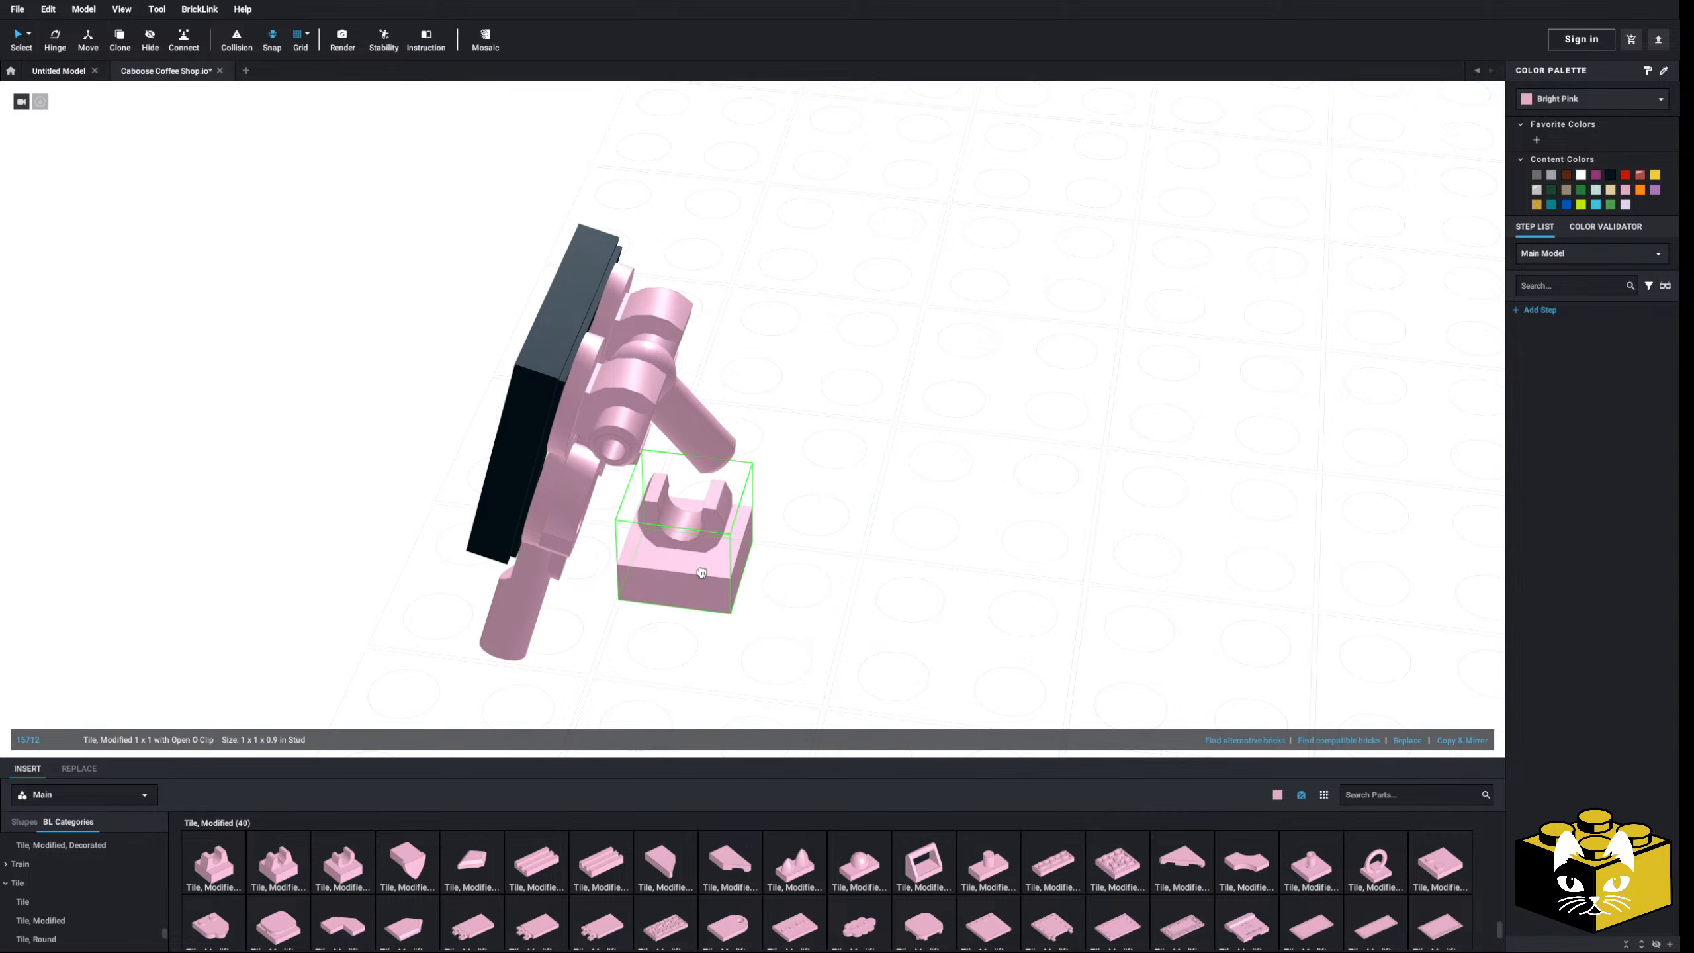
left_click(817, 526)
right_click_drag(818, 529, 694, 434)
- Turn the pink pneumatic T piece upright and rotate the hinged arm parts further
left_click(687, 425)
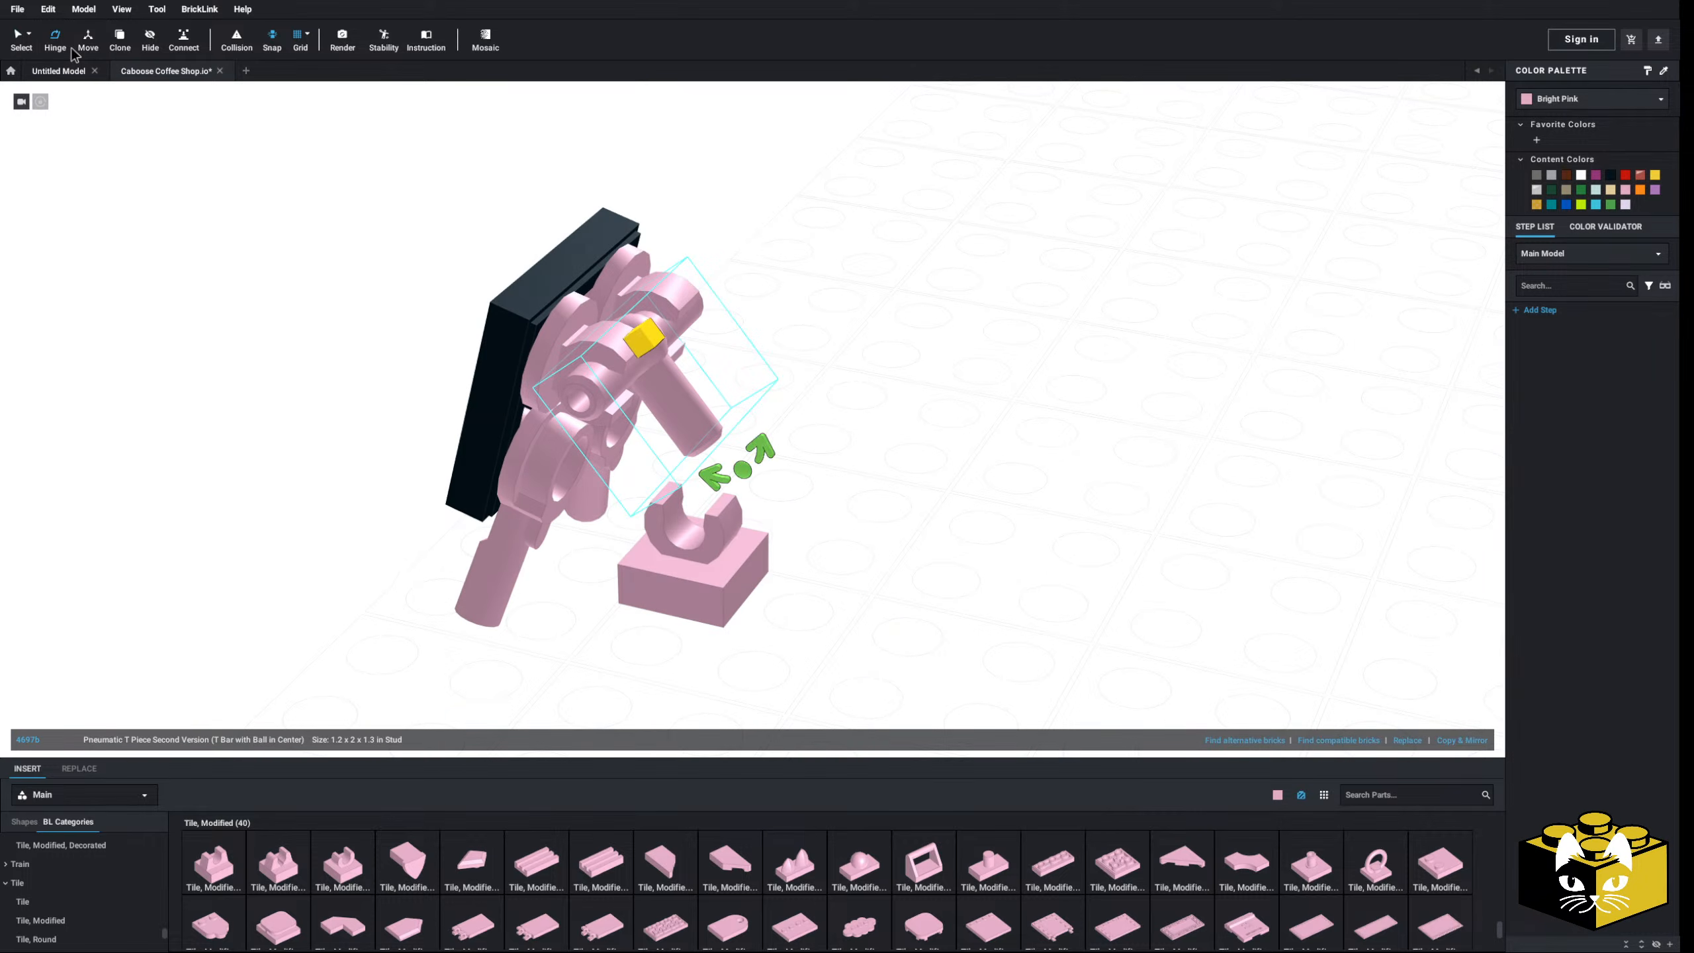
right_click_drag(675, 491, 717, 432)
left_click_drag(758, 467, 802, 479)
left_click(804, 479)
right_click_drag(804, 479, 717, 460)
scroll(716, 486, "down", 3)
right_click_drag(675, 348, 686, 454)
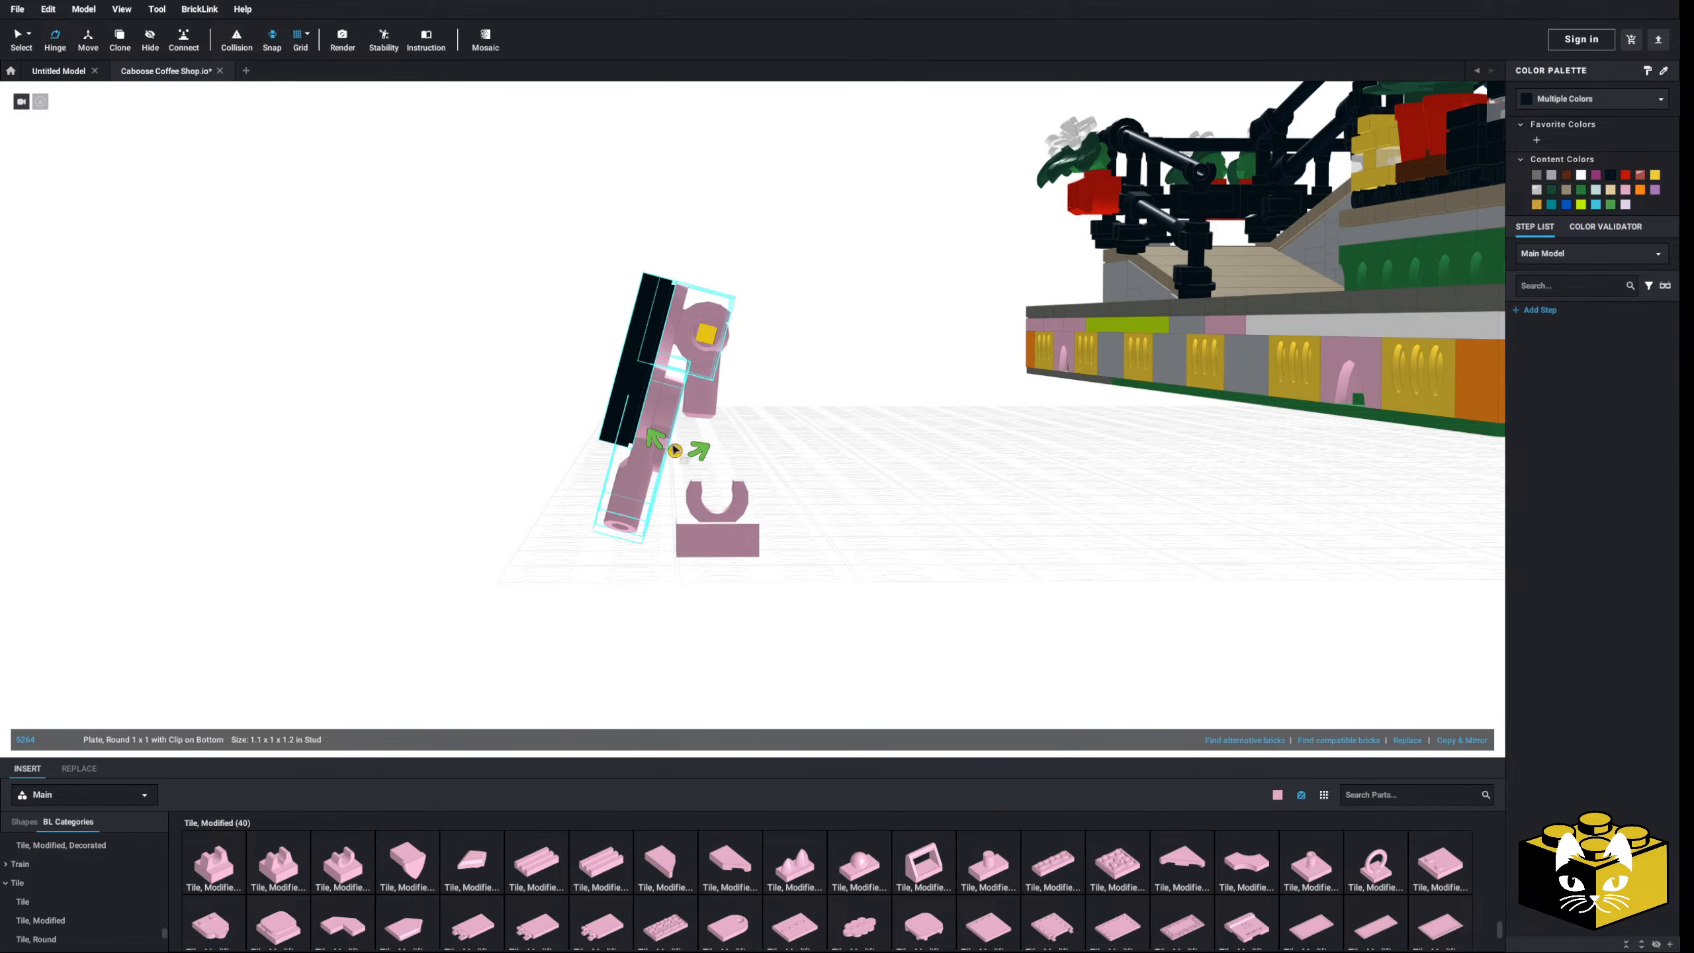
mouse_move(683, 433)
left_click_drag(683, 421, 668, 417)
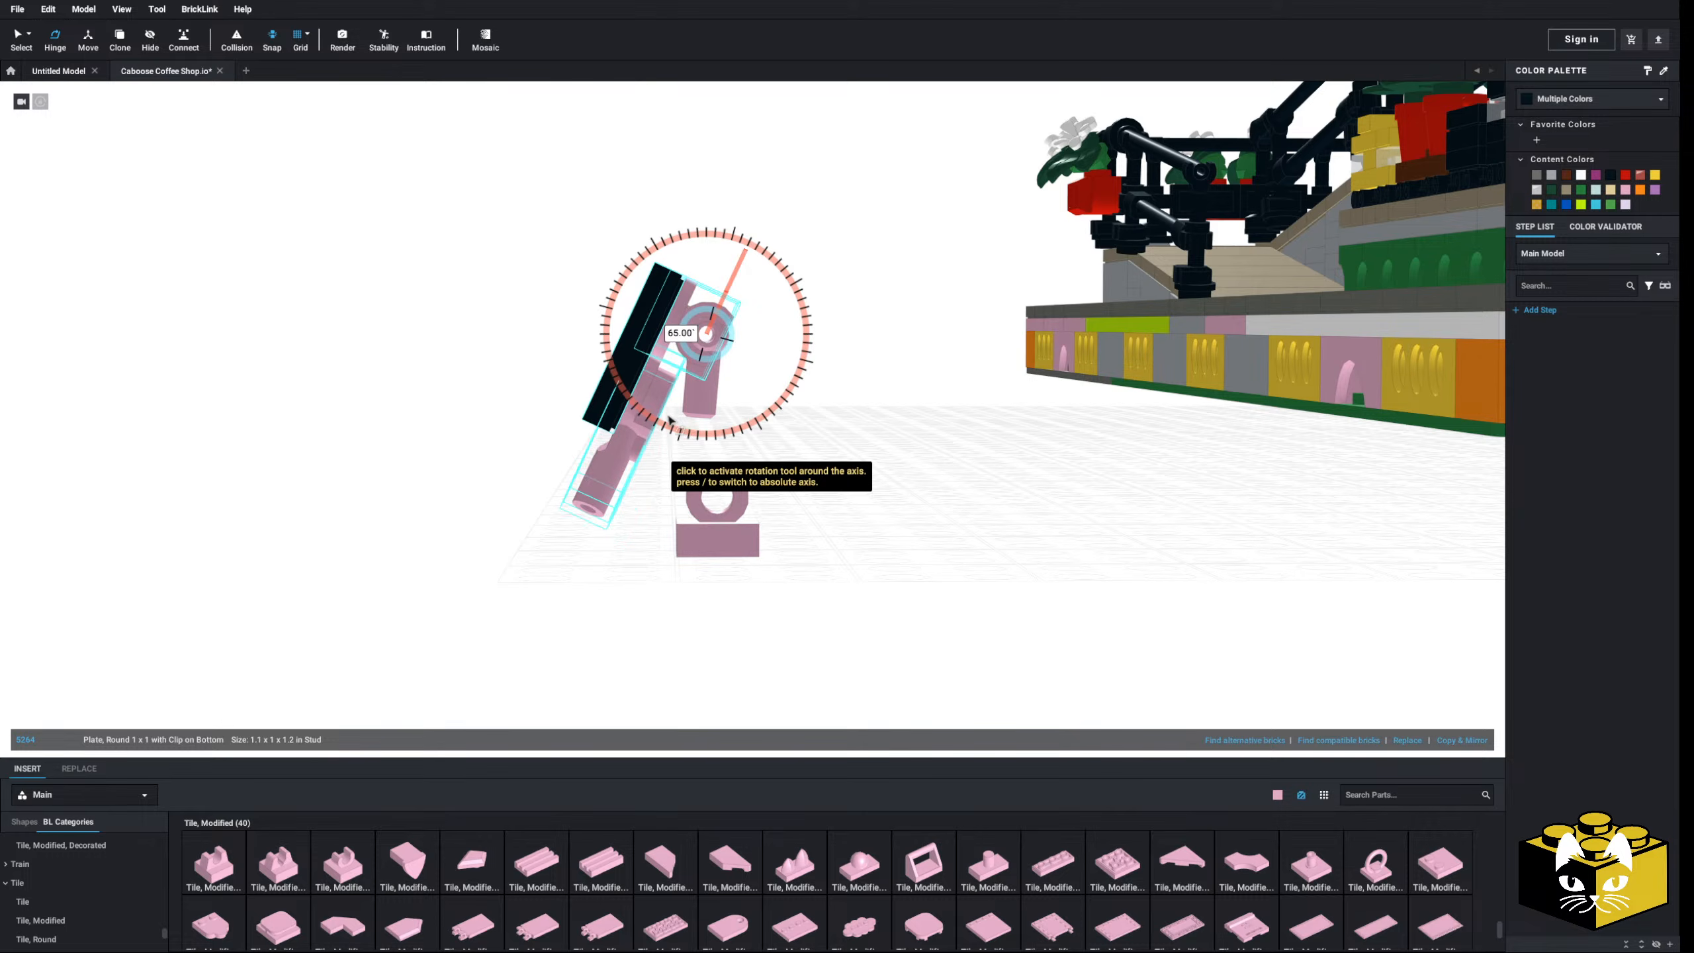
left_click(751, 442)
right_click_drag(750, 442, 793, 461)
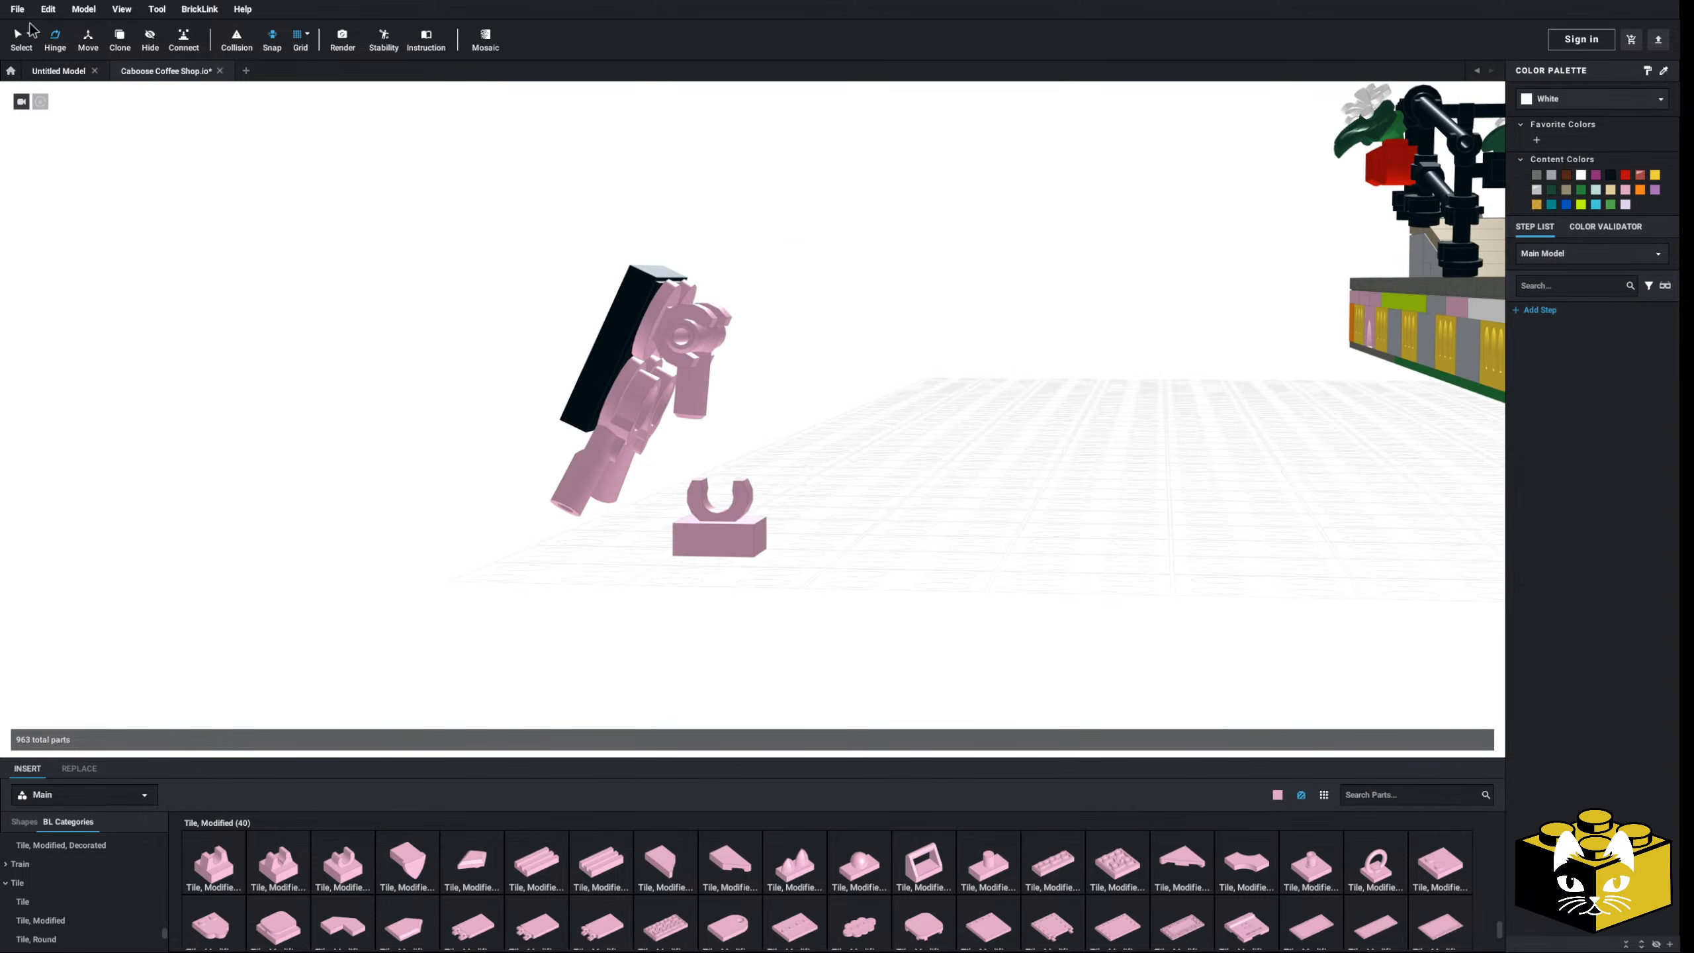
- Delete the pink clip tile from the sign assembly
left_click(693, 524)
key("Delete")
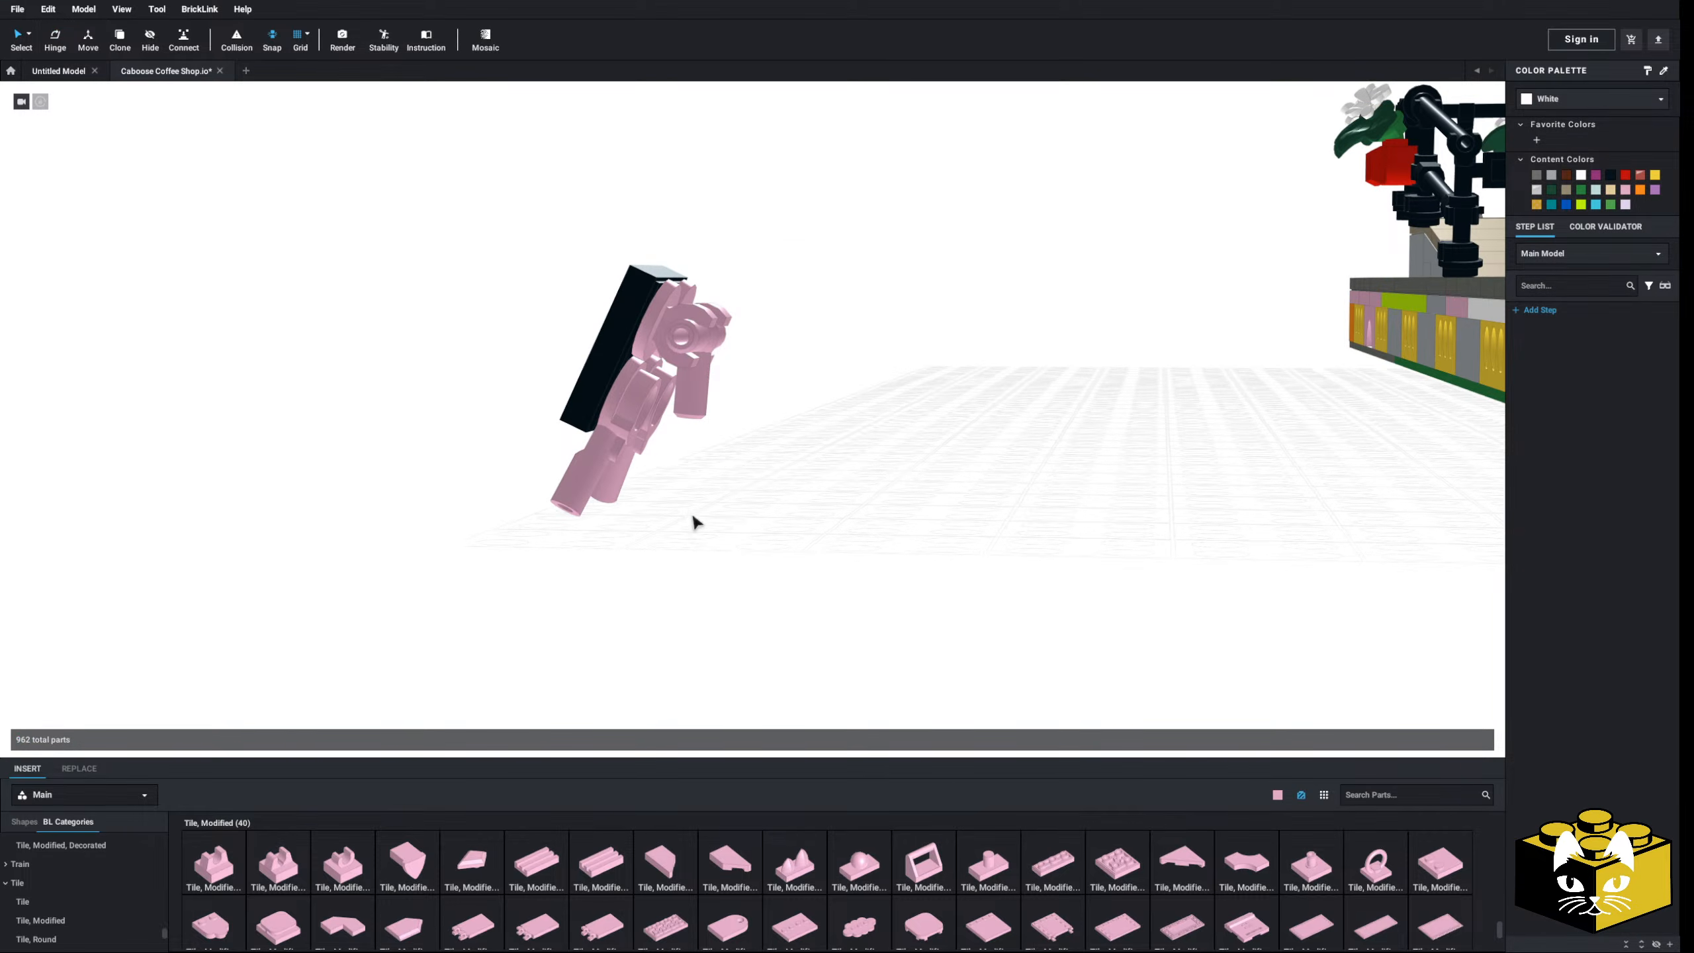
right_click_drag(692, 518, 679, 539)
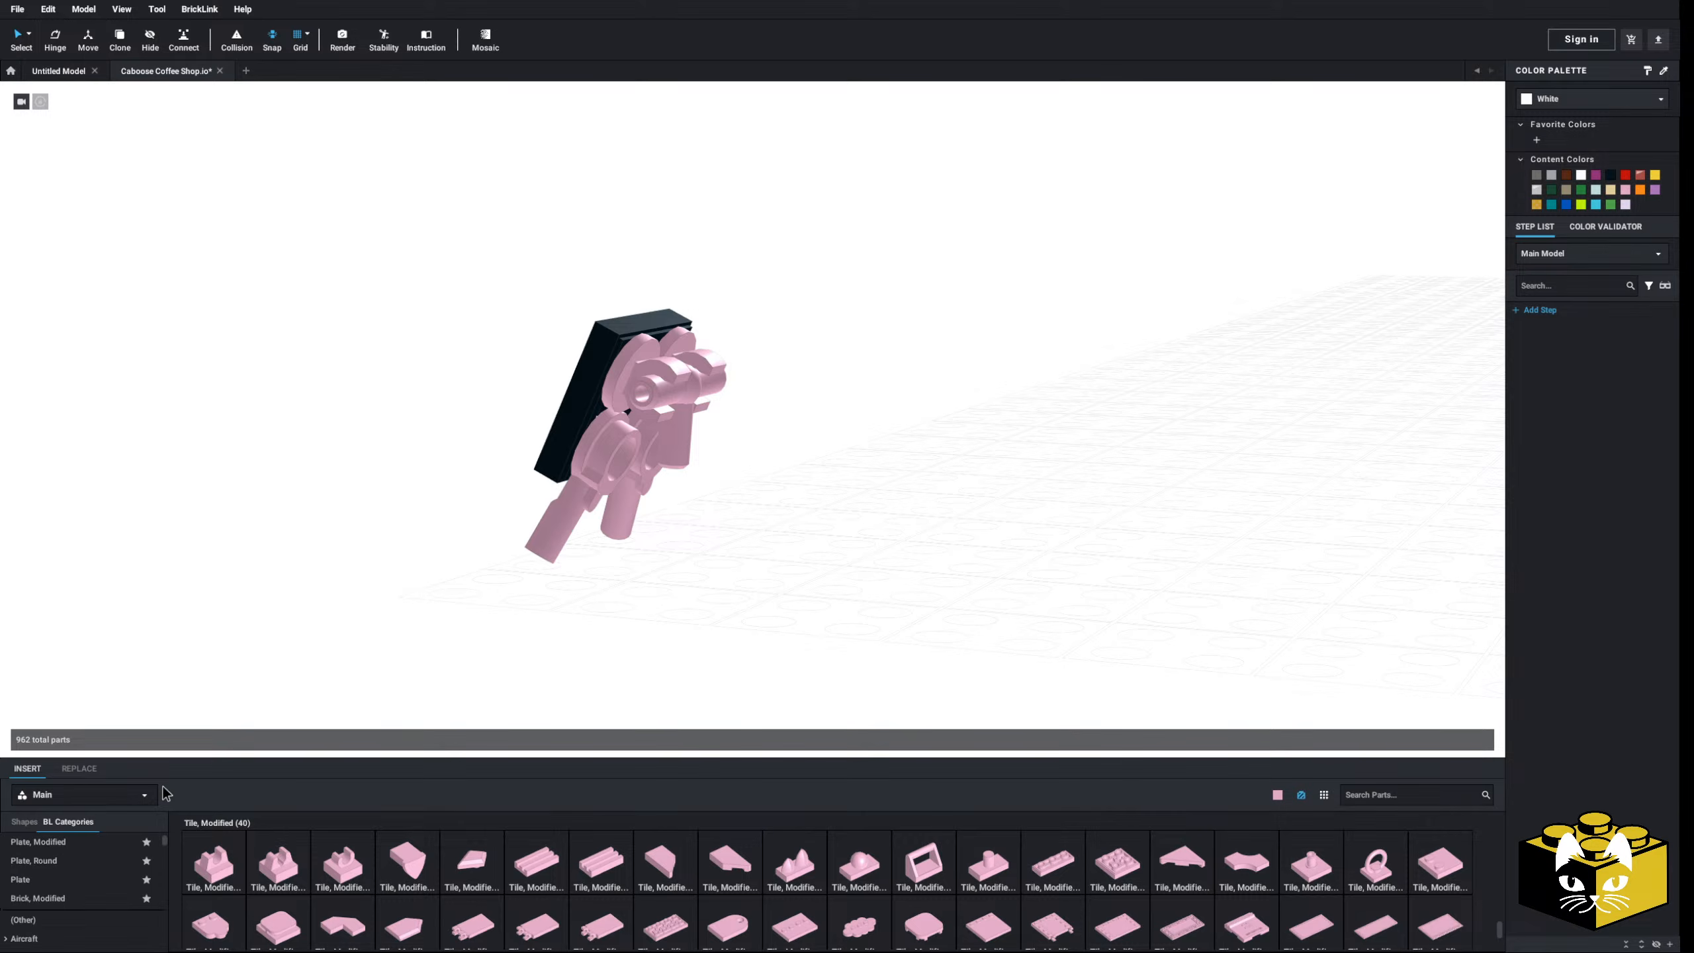
scroll(120, 873, "down", 5)
- Attach a pink Cone 1 x 1 under the pink sign assembly
left_click(100, 873)
scroll(94, 871, "up", 4)
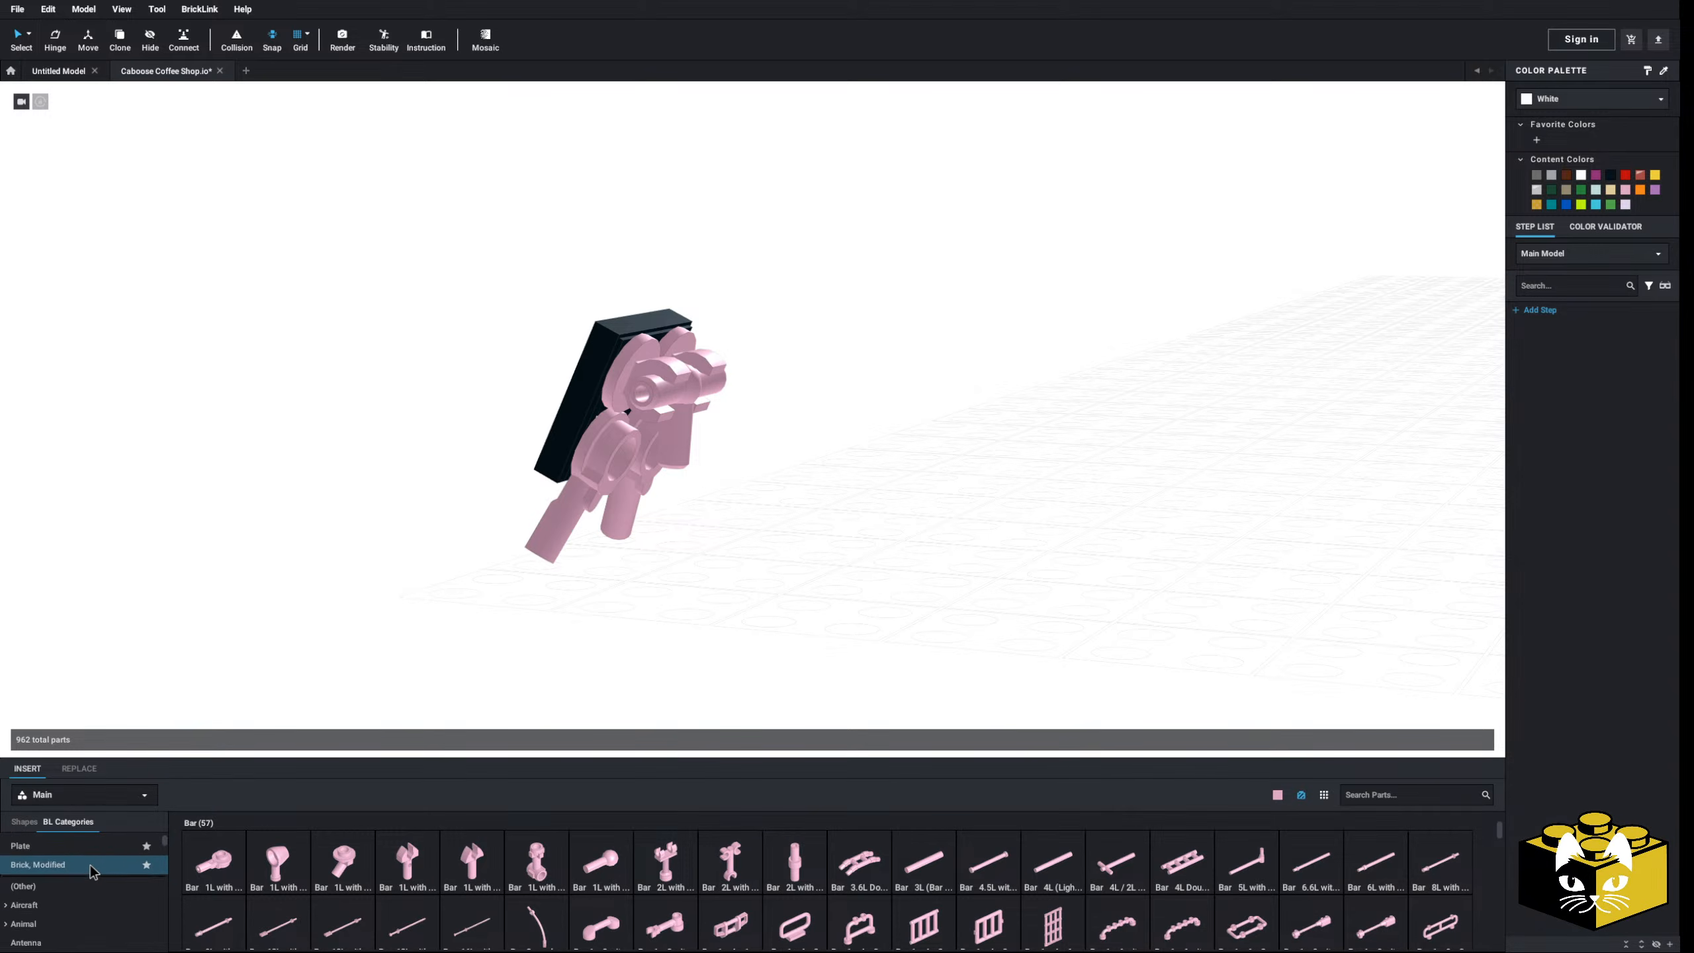
scroll(64, 870, "down", 5)
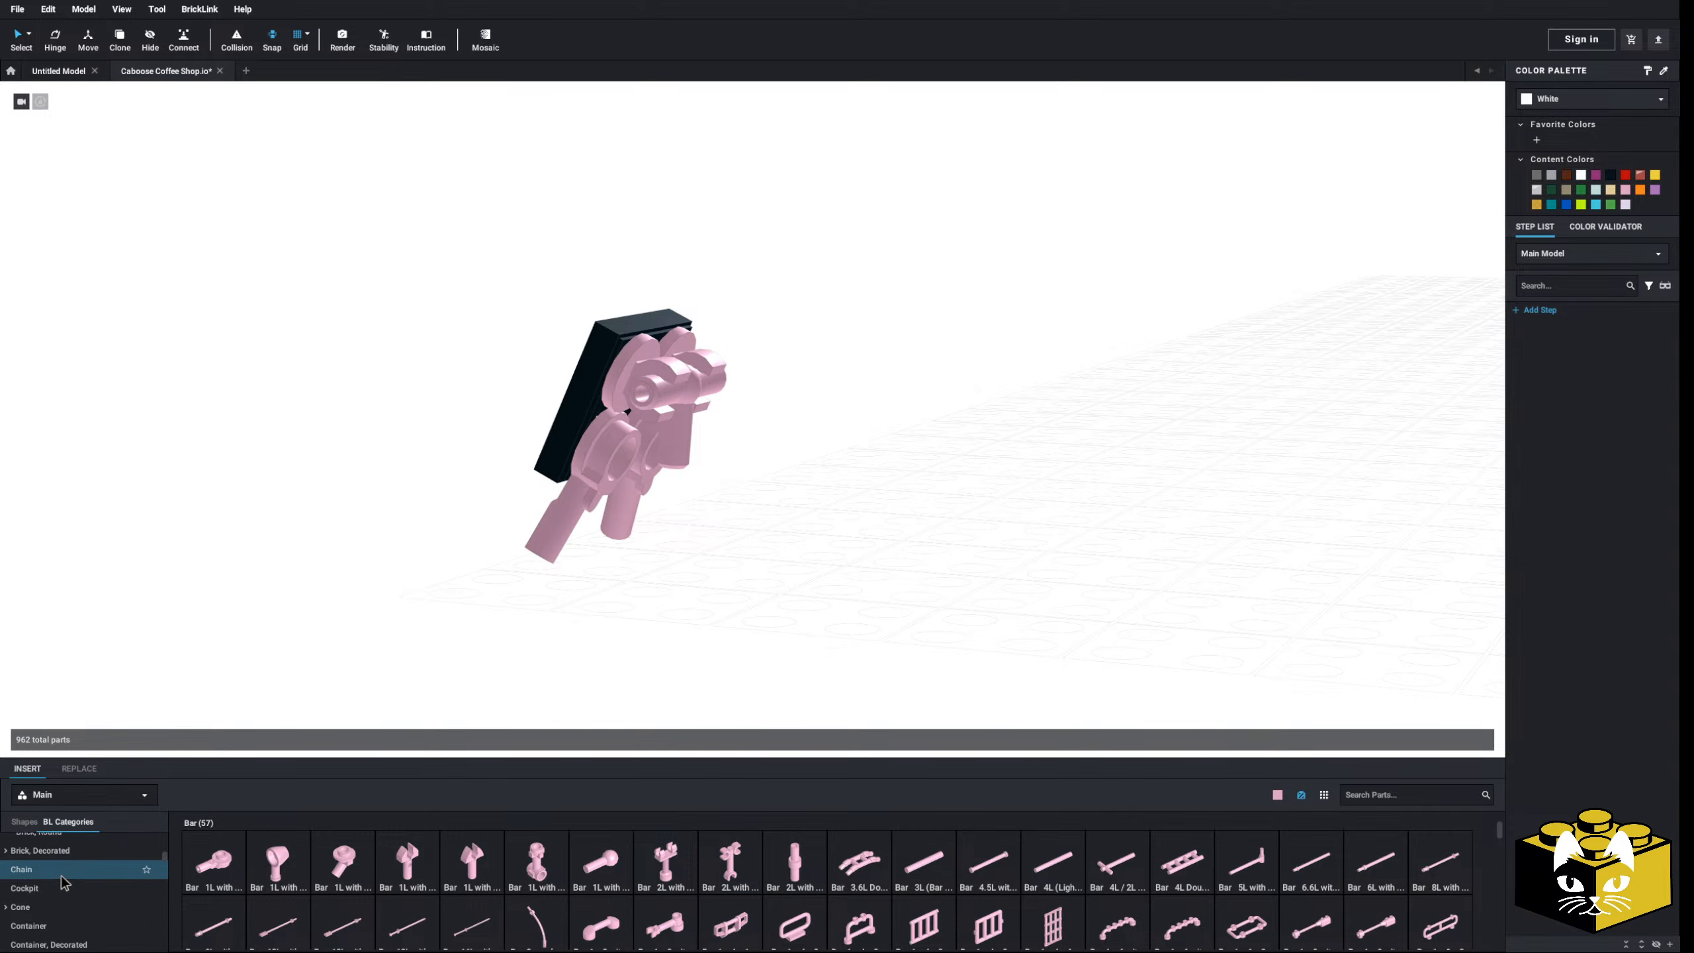
scroll(54, 915, "up", 1)
left_click(45, 933)
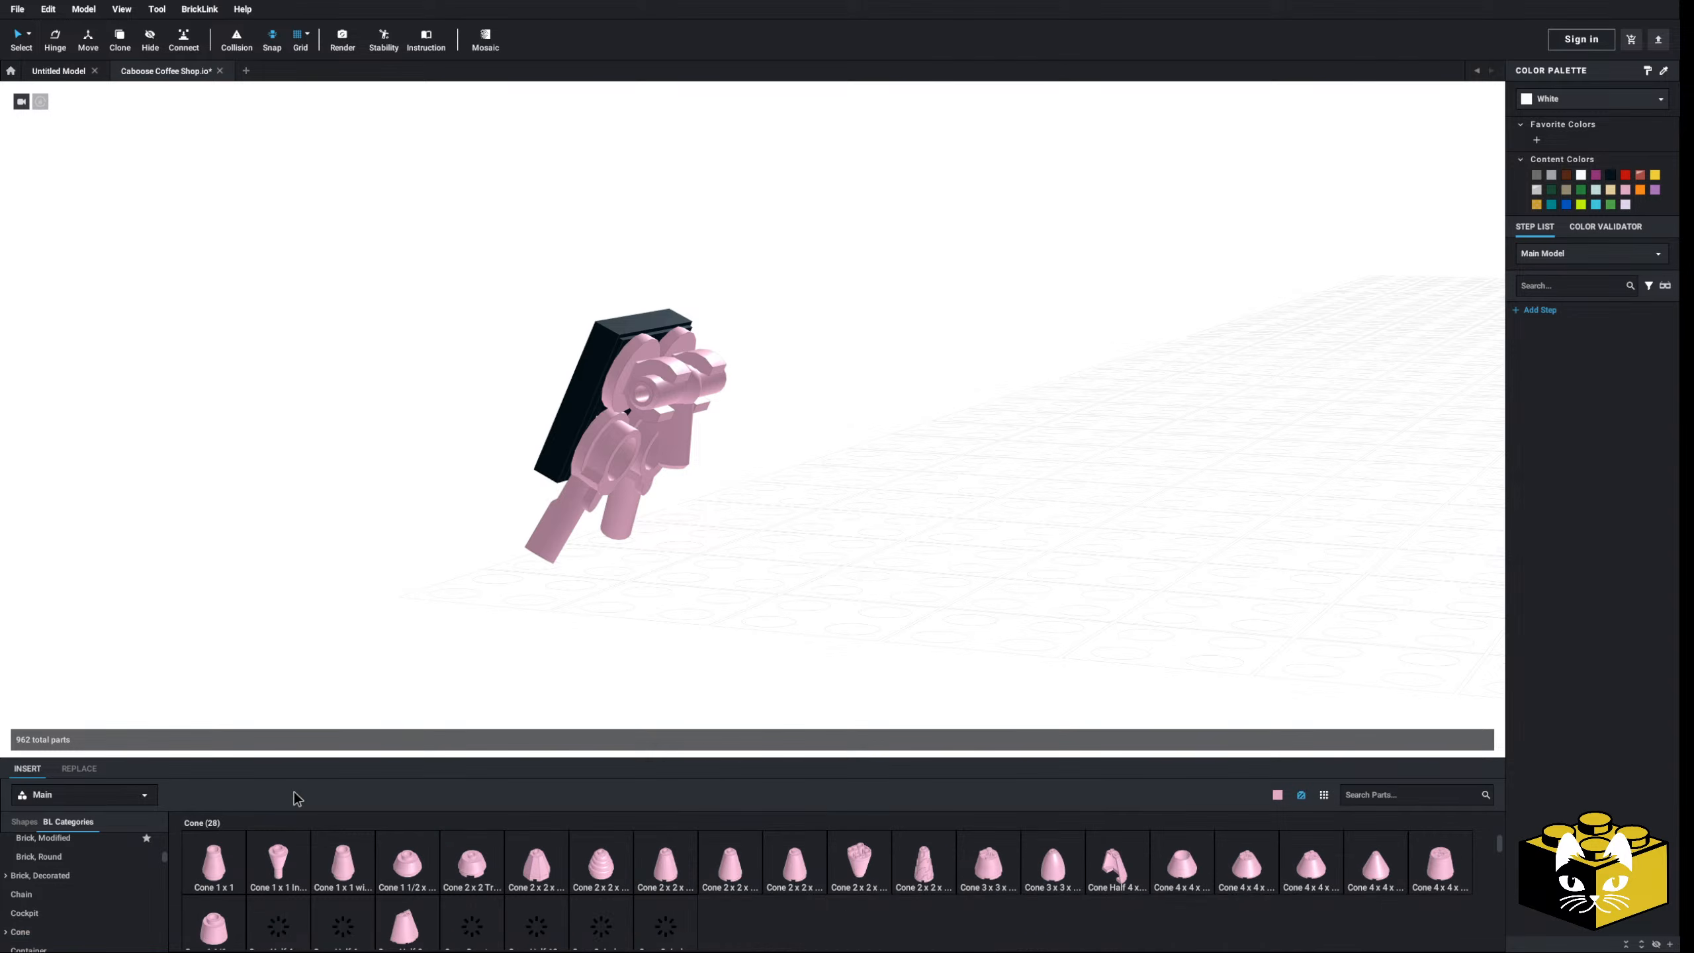
left_click_drag(214, 864, 384, 533)
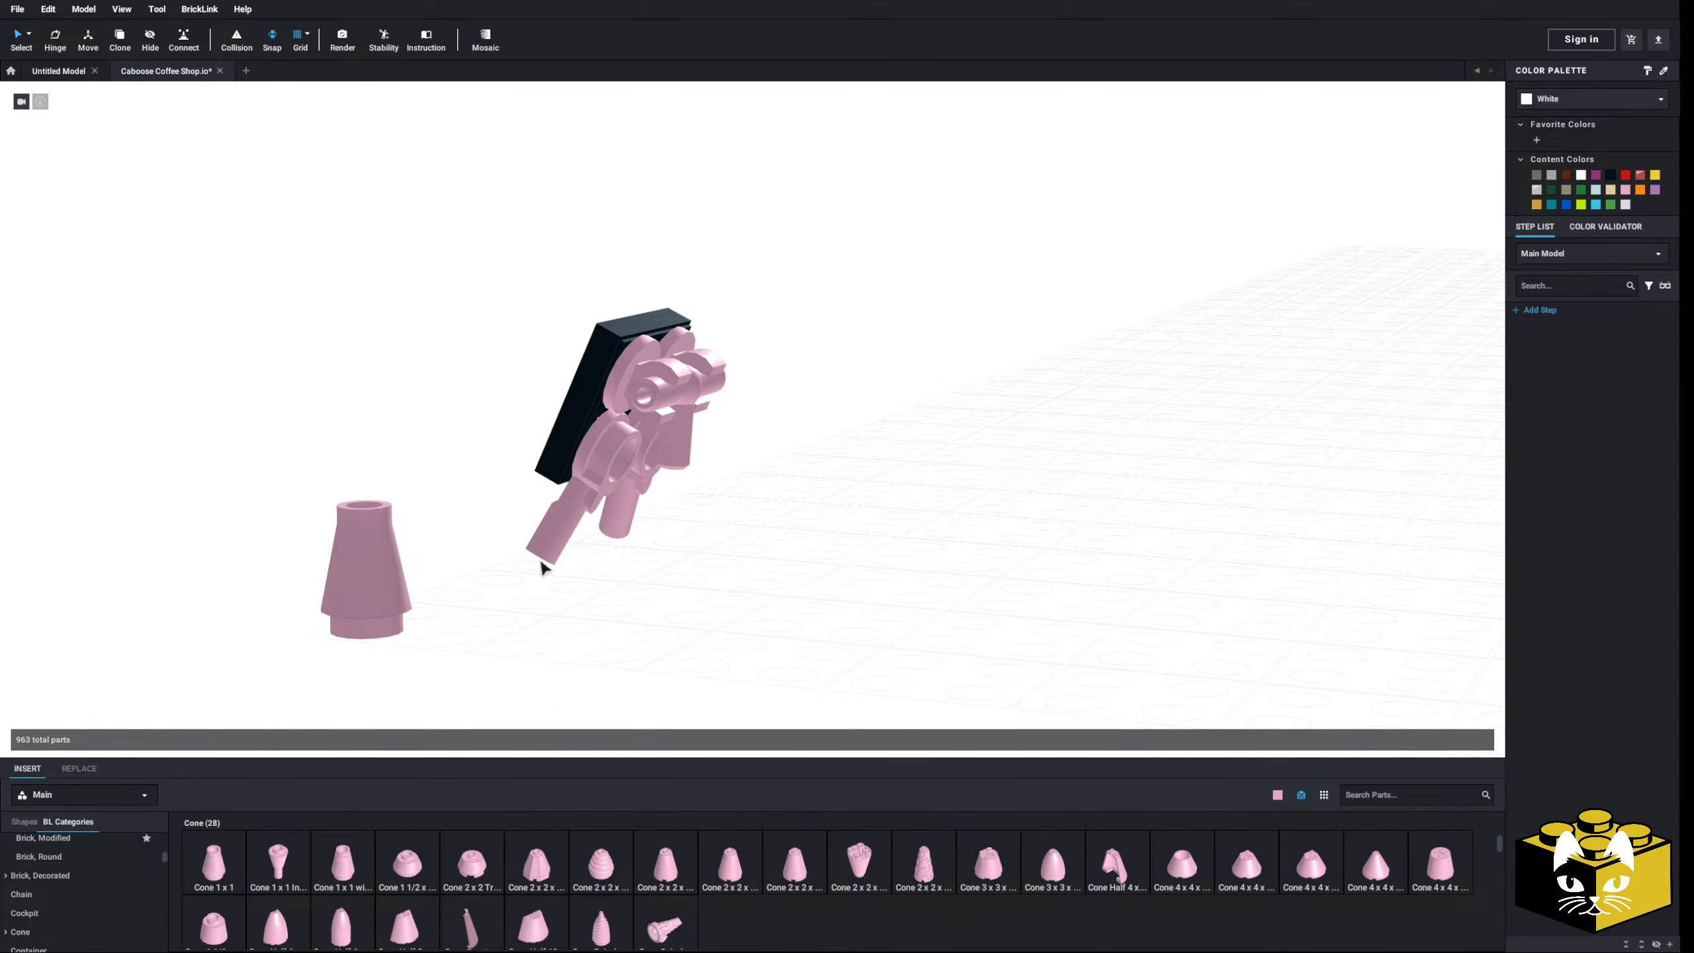
left_click(676, 455)
right_click_drag(675, 456, 660, 450)
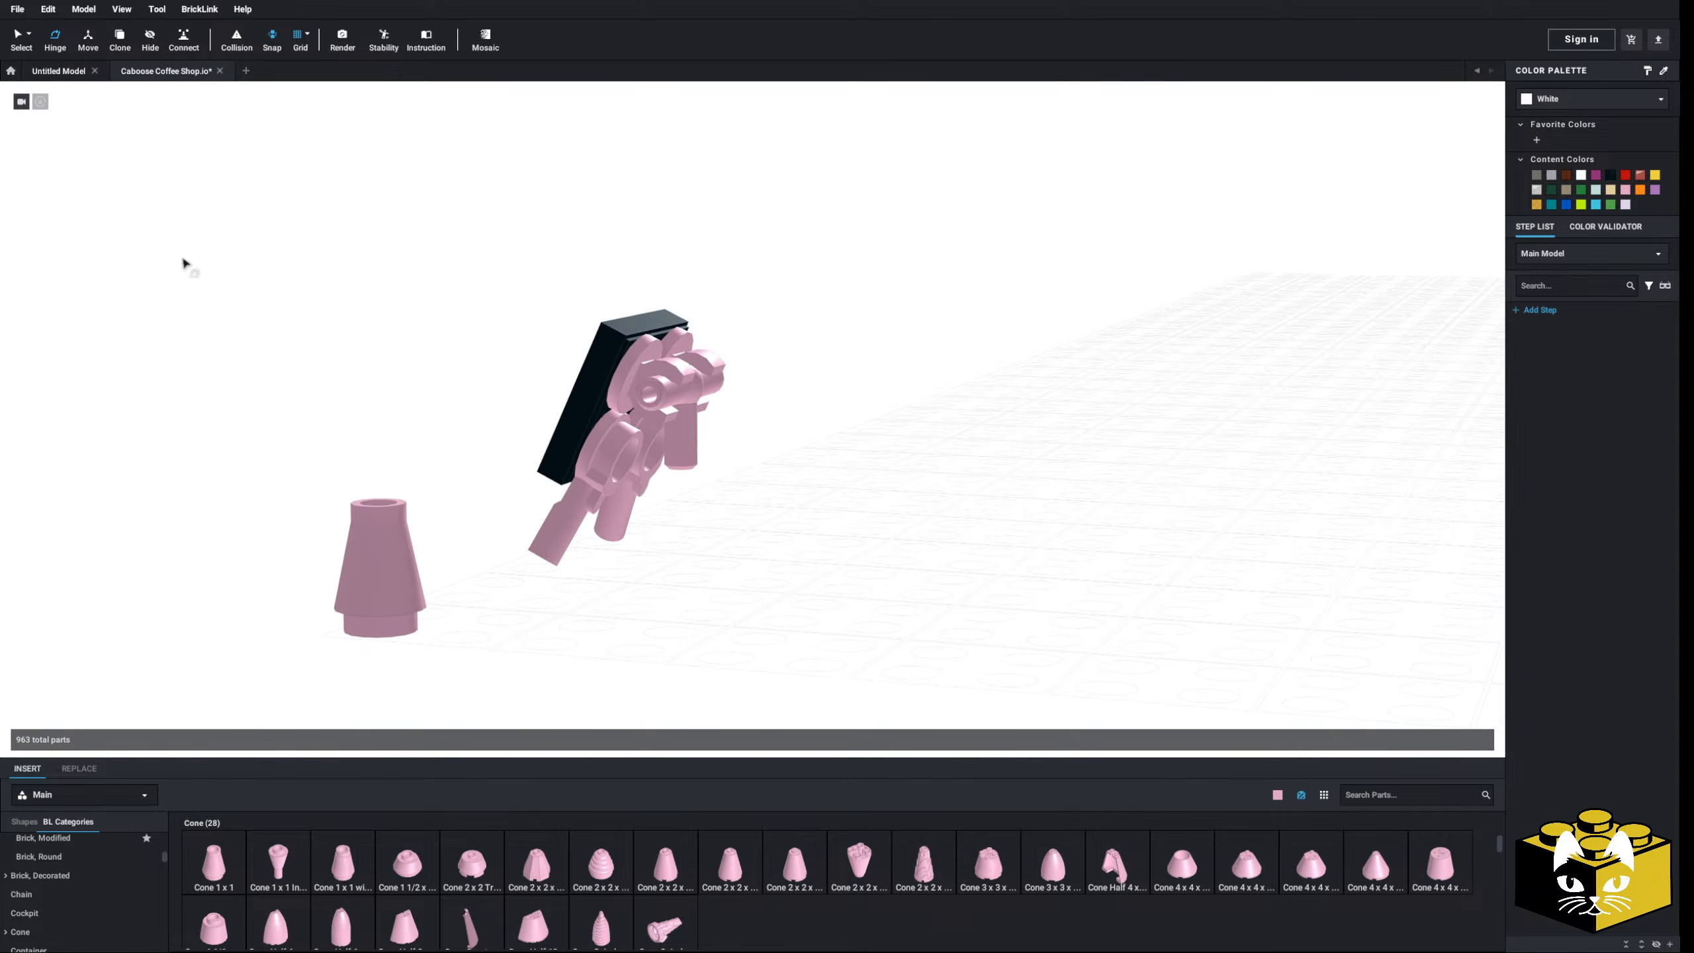
left_click_drag(552, 622, 713, 528)
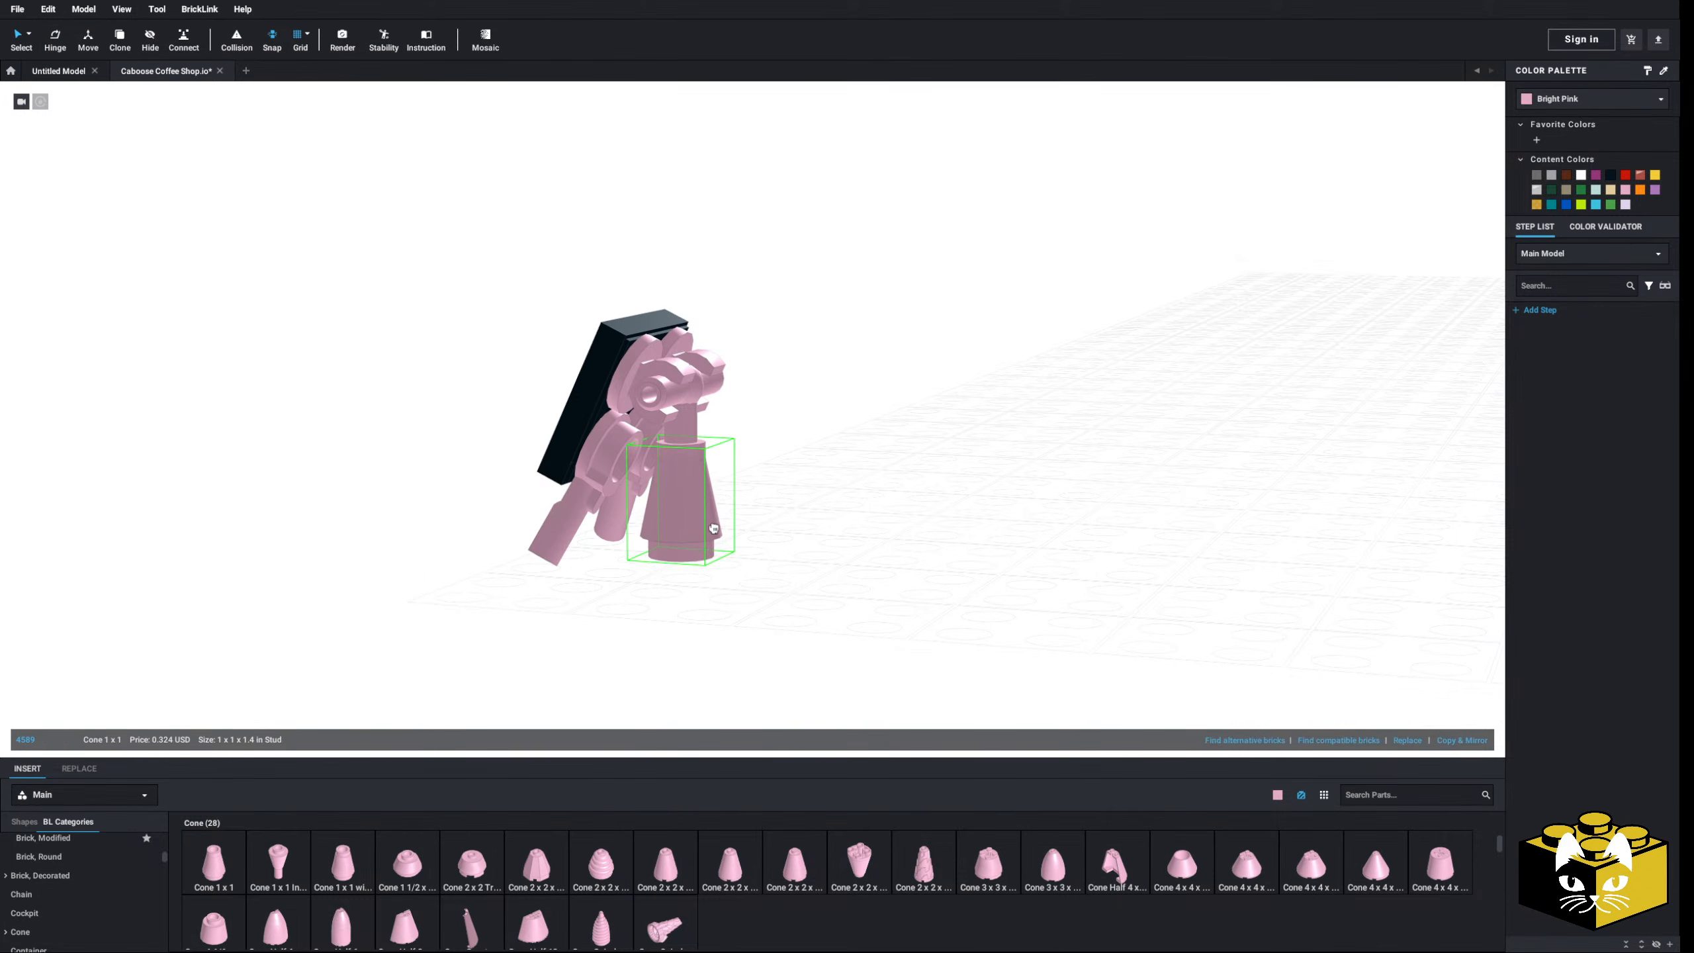
left_click(890, 569)
mouse_move(894, 567)
right_mouse_down()
mouse_move(847, 616)
mouse_move(874, 591)
mouse_move(848, 590)
mouse_move(851, 606)
mouse_move(881, 598)
mouse_move(824, 599)
mouse_move(885, 600)
right_mouse_up()
scroll(847, 616, "down", 5)
scroll(885, 603, "up", 3)
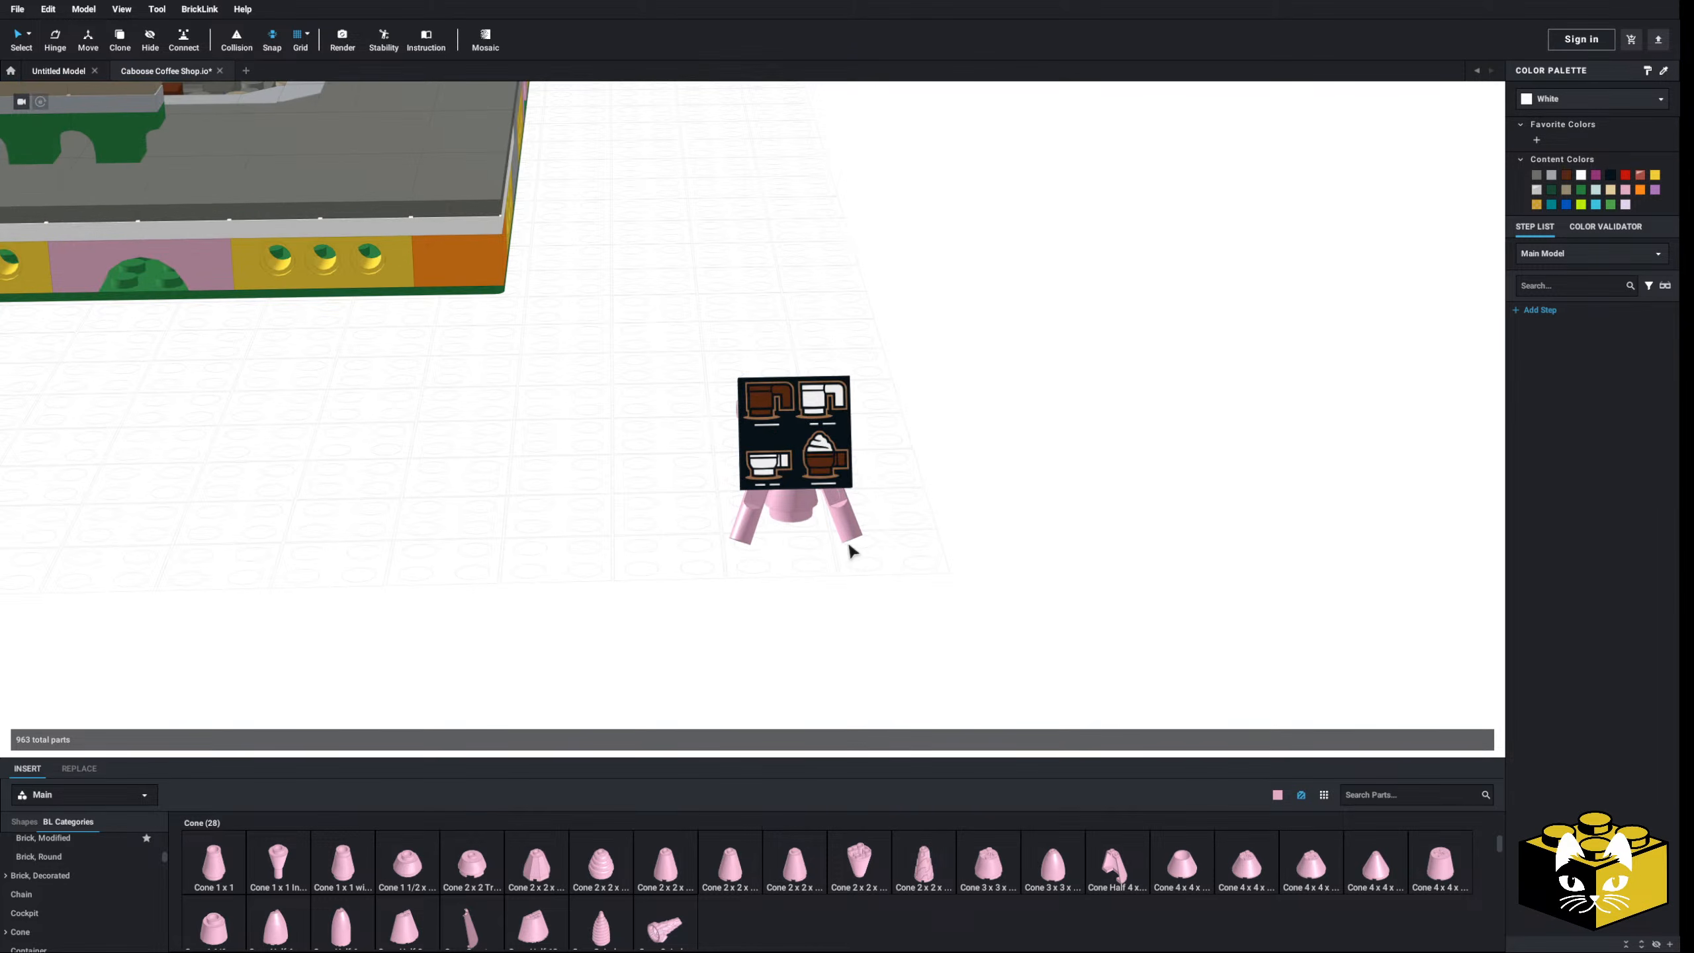
- Recolour the cone Trans-Clear and the selected pink parts Black
left_click(767, 515)
right_click_drag(767, 514, 1429, 252)
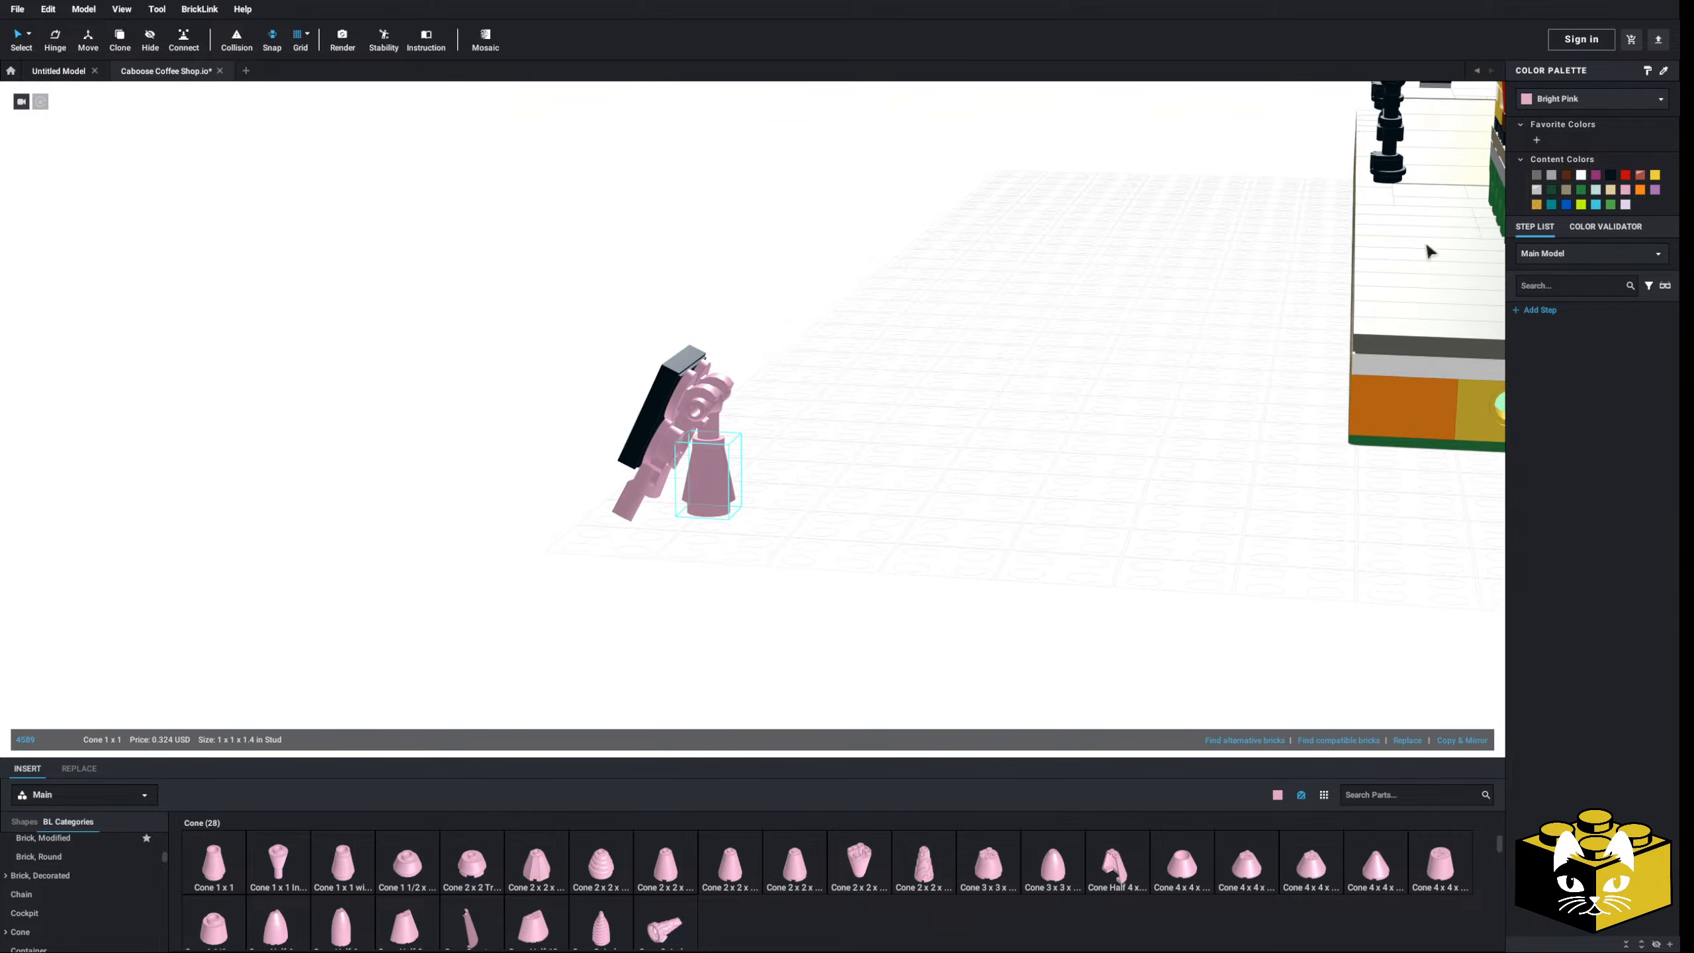
left_click(1576, 99)
left_click(1600, 120)
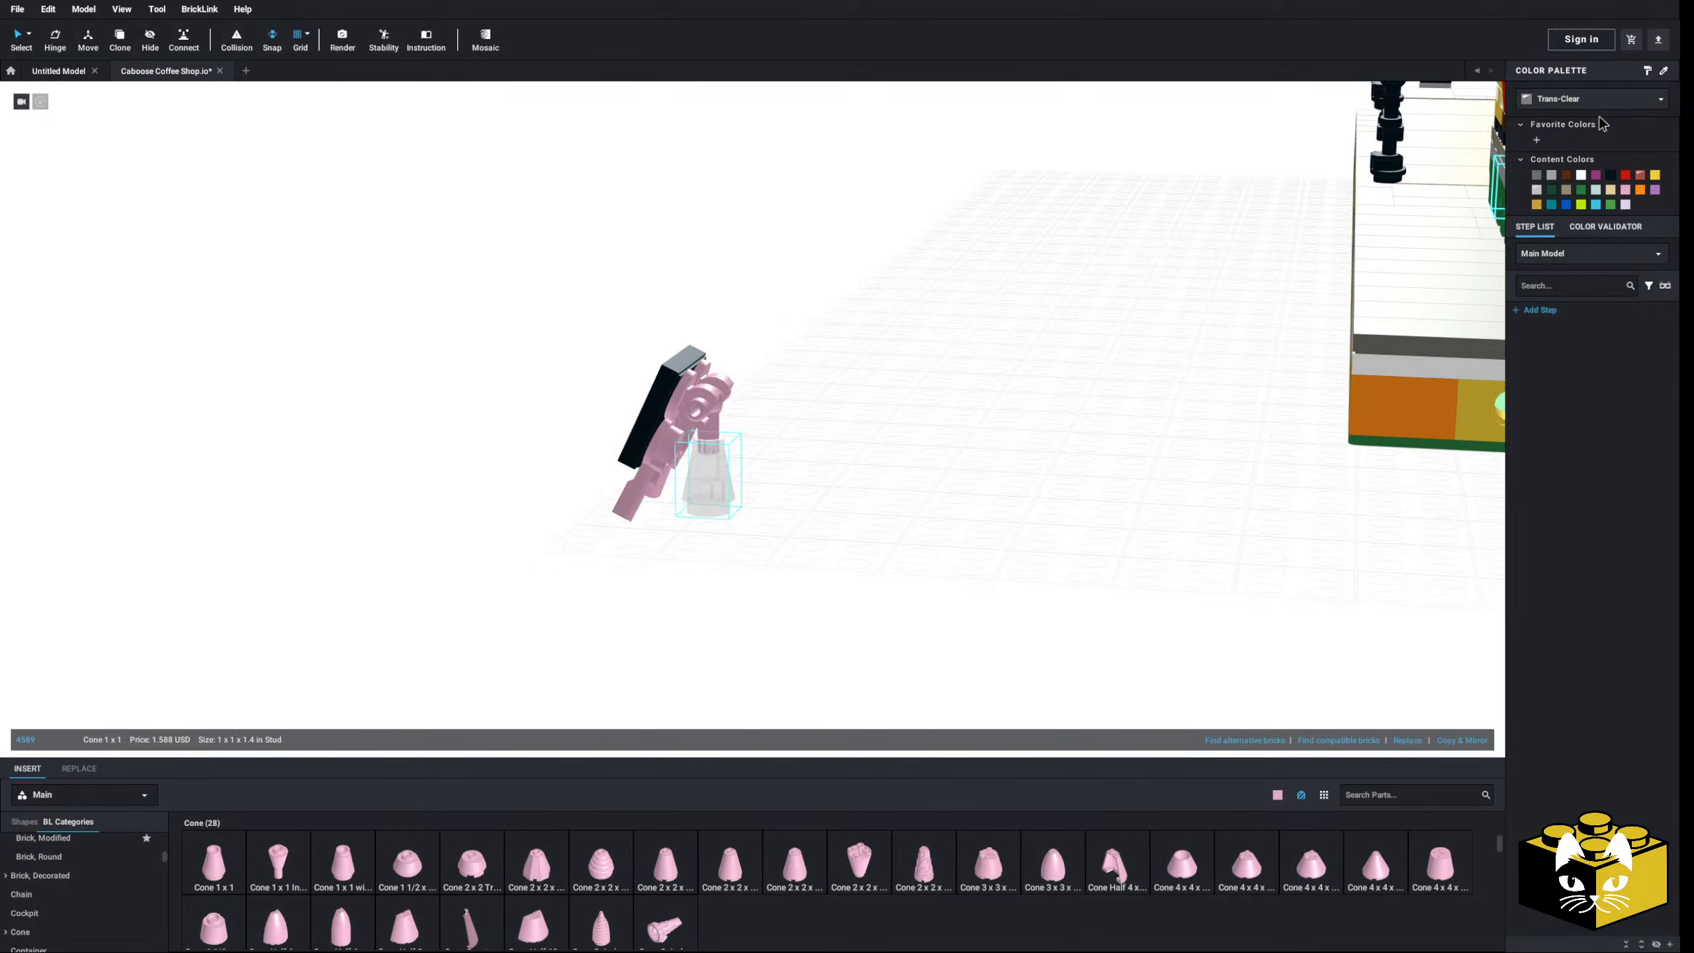
mouse_move(905, 525)
right_mouse_down()
mouse_move(965, 515)
mouse_move(903, 528)
right_mouse_up()
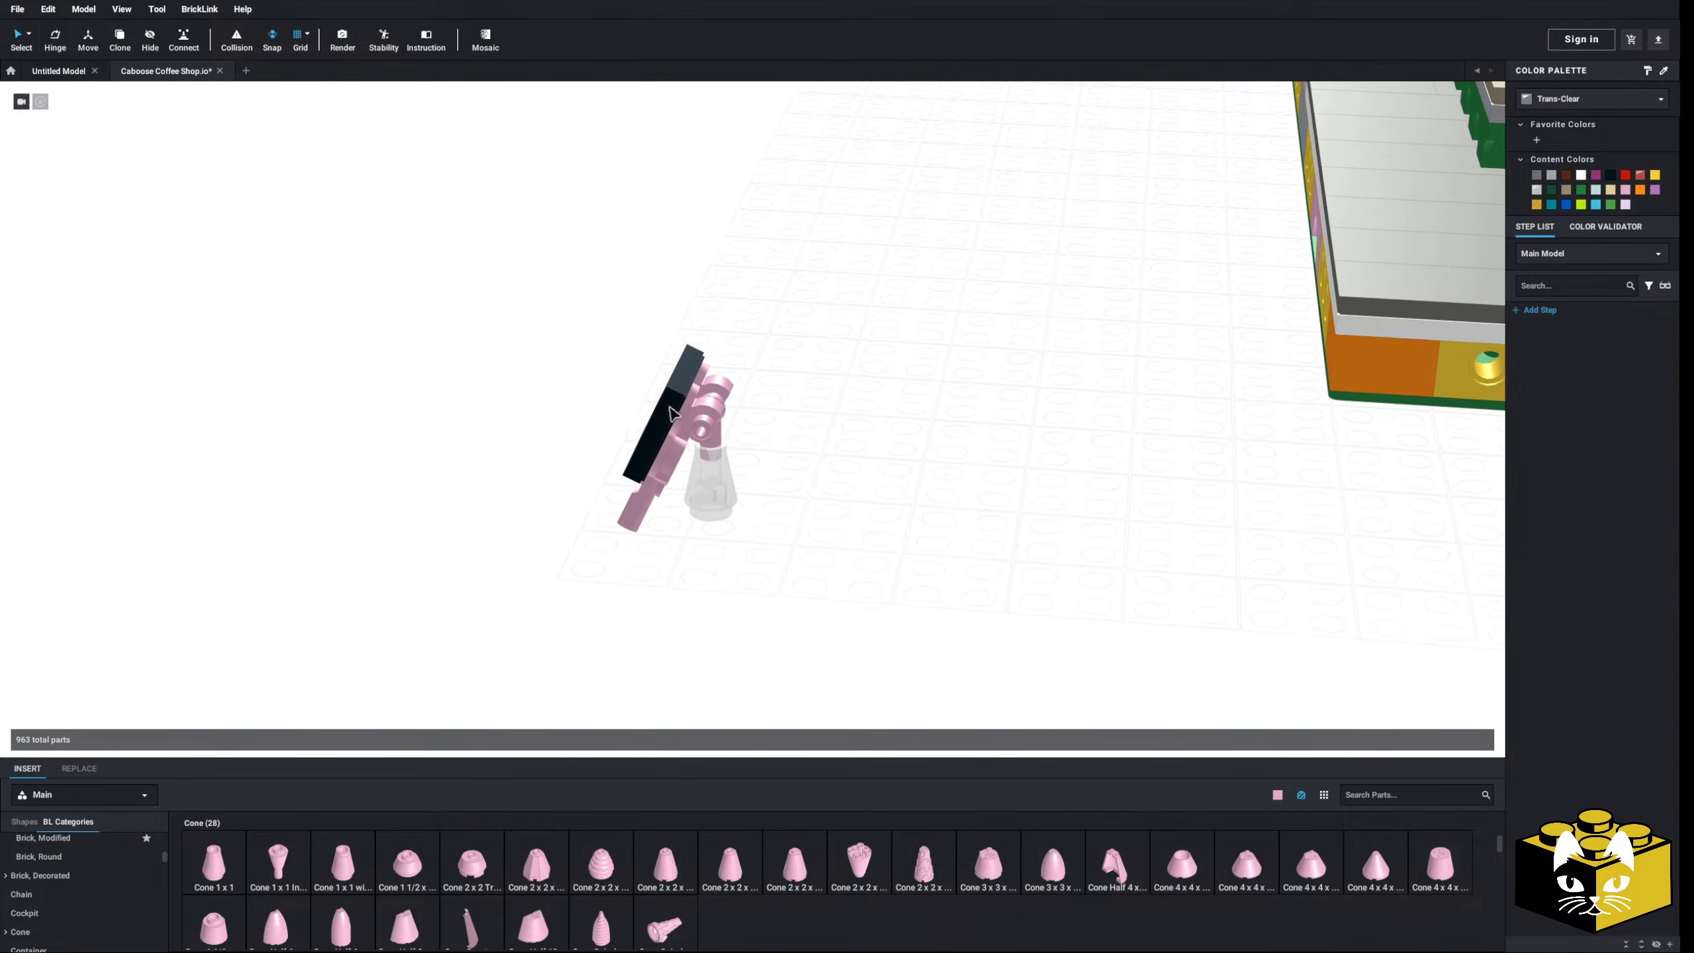
right_click_drag(667, 405, 651, 396)
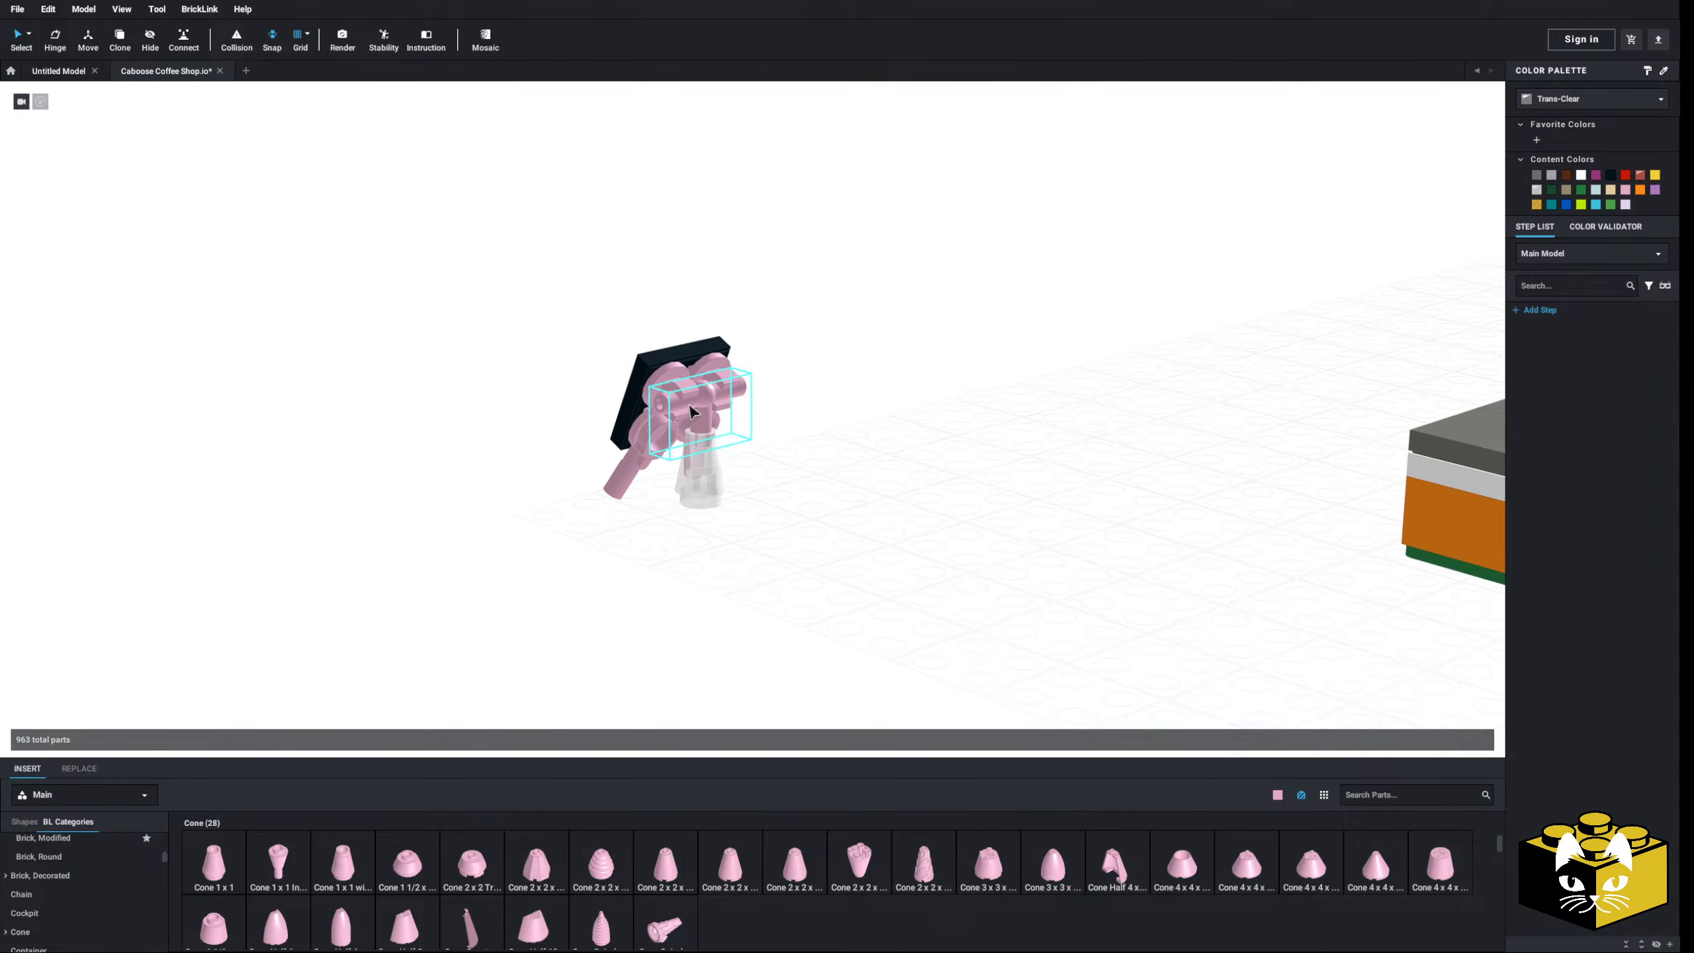
left_click(1576, 100)
left_click(1581, 116)
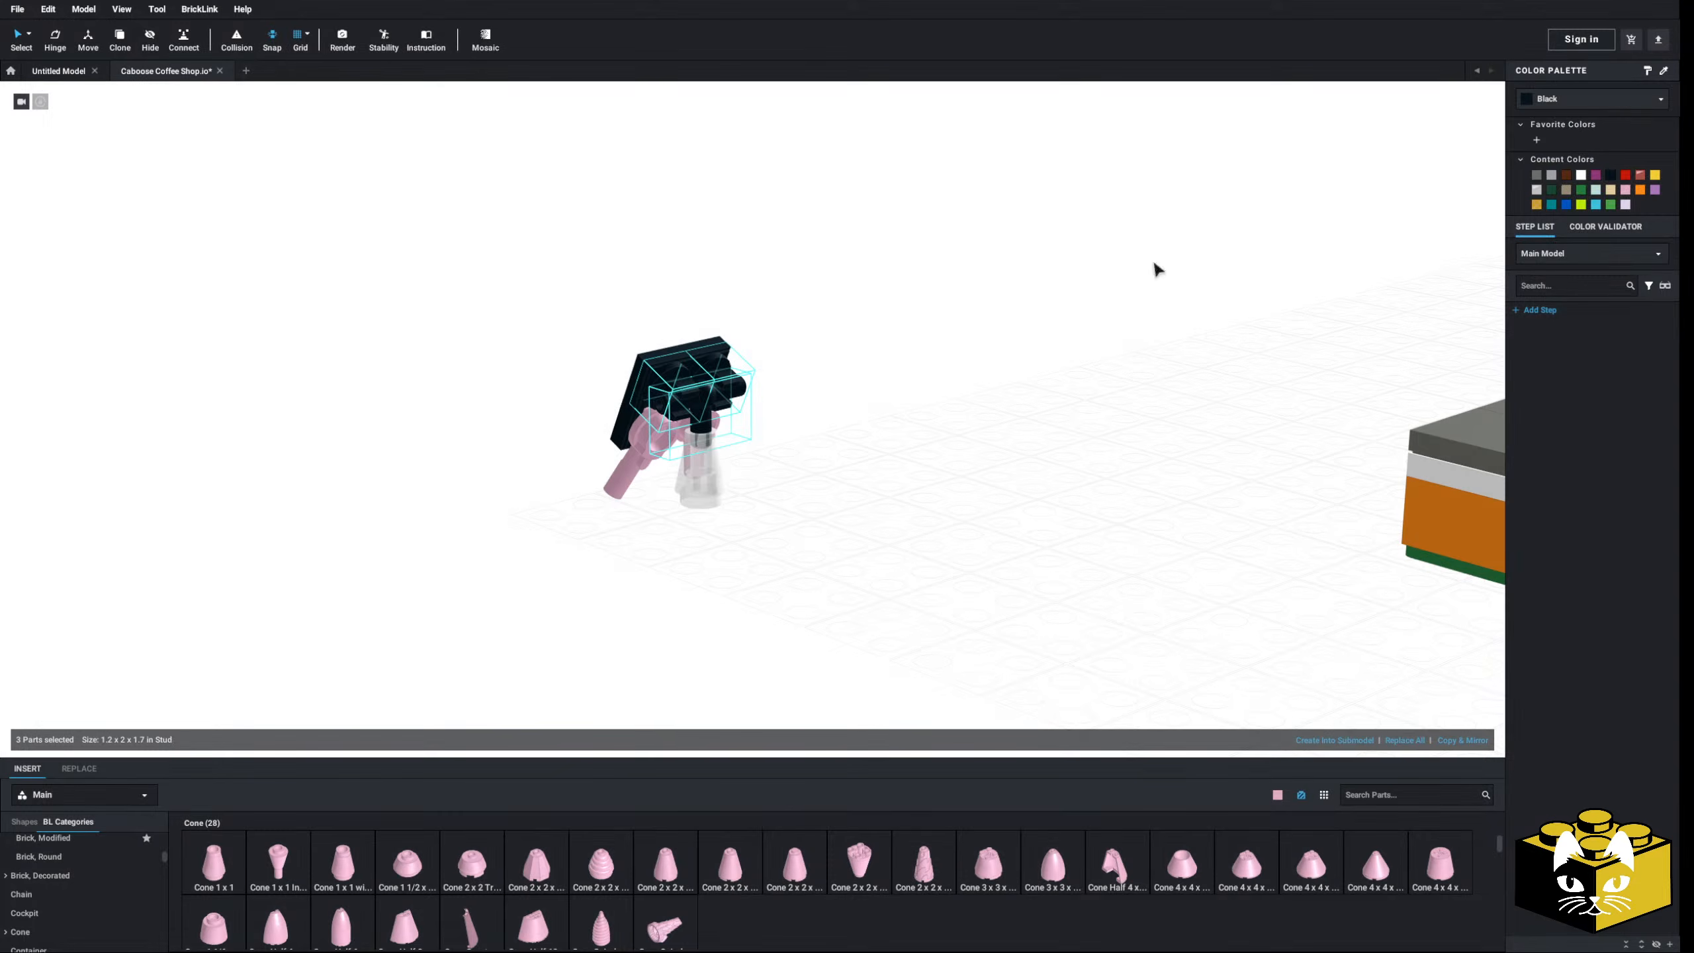
- Select both bar legs of the menu sign and make them Tan
left_click(687, 435, "ctrl")
right_click_drag(687, 435, 784, 431)
left_click(1583, 103)
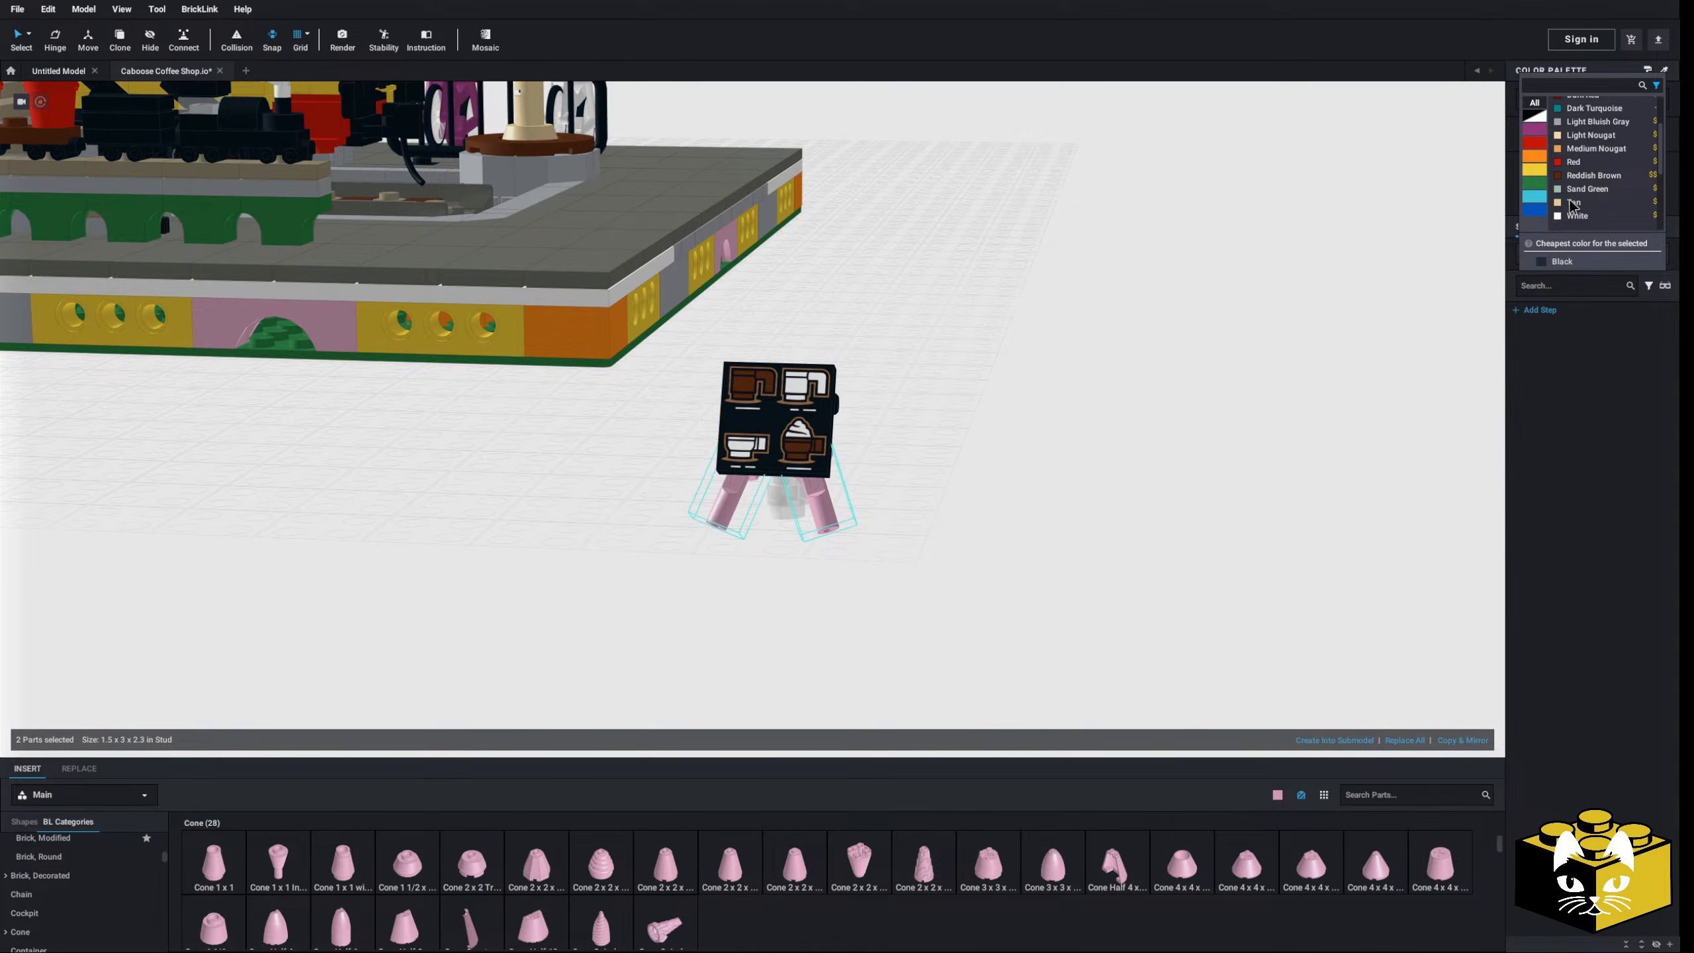
left_click(1575, 202)
right_click_drag(1078, 470, 427, 478)
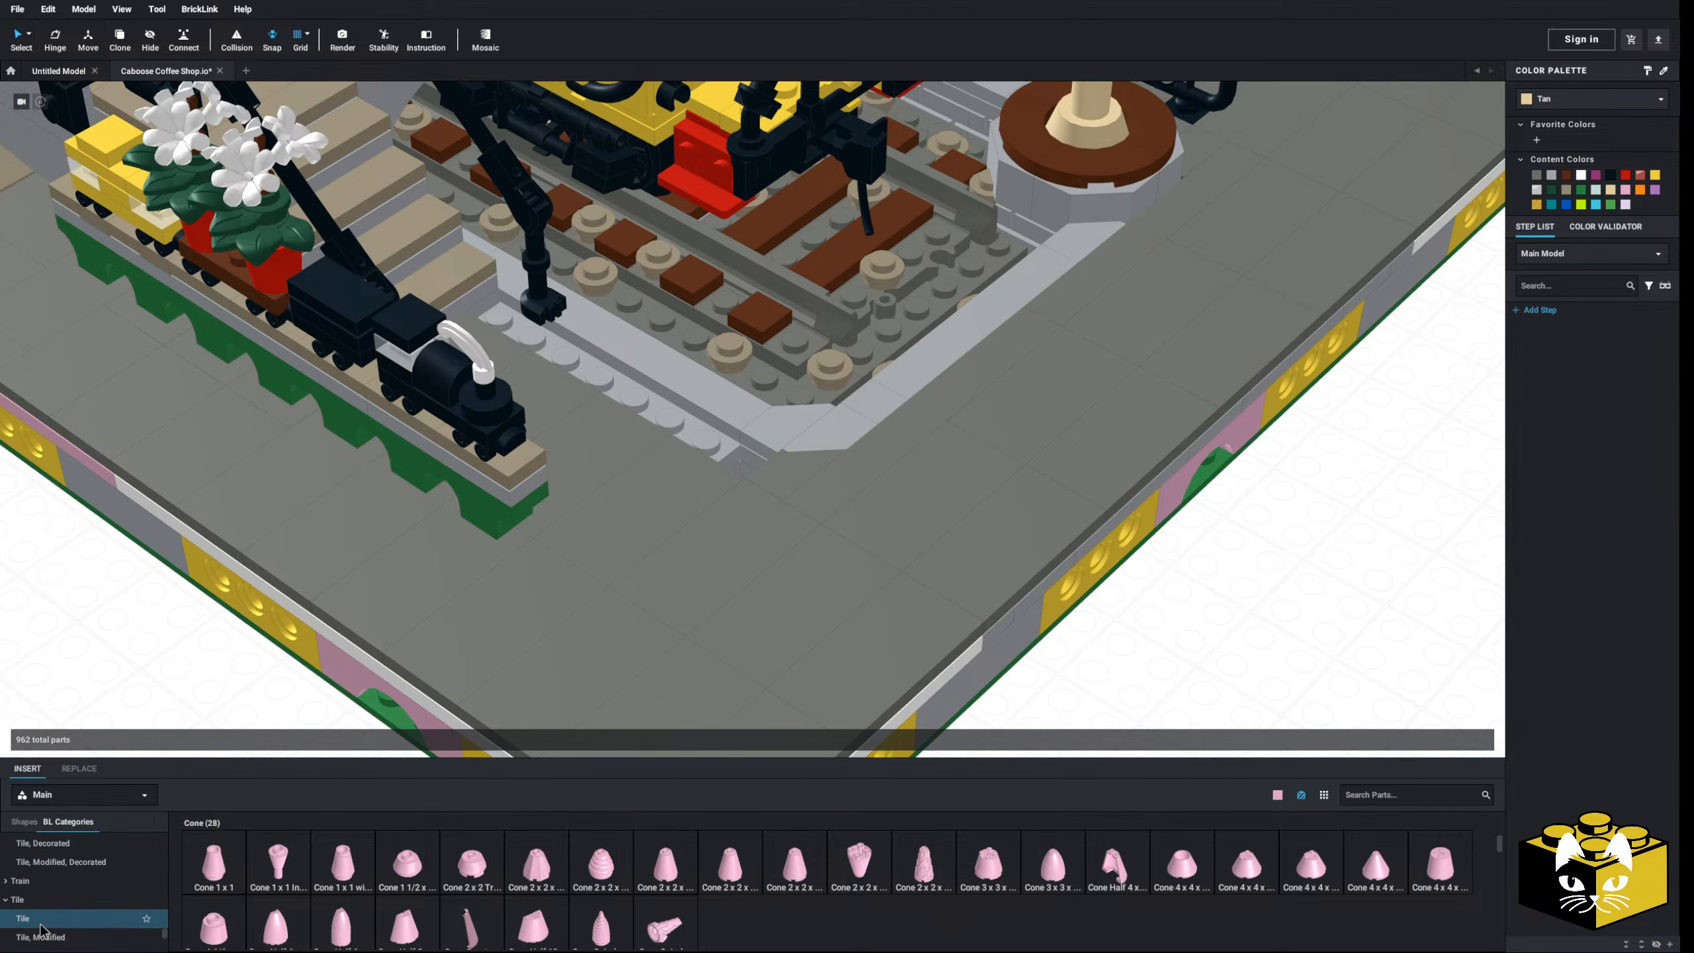
- Add a 1x6 tile beside the track and recolour the new pieces Dark Bluish Gray
left_click(40, 924)
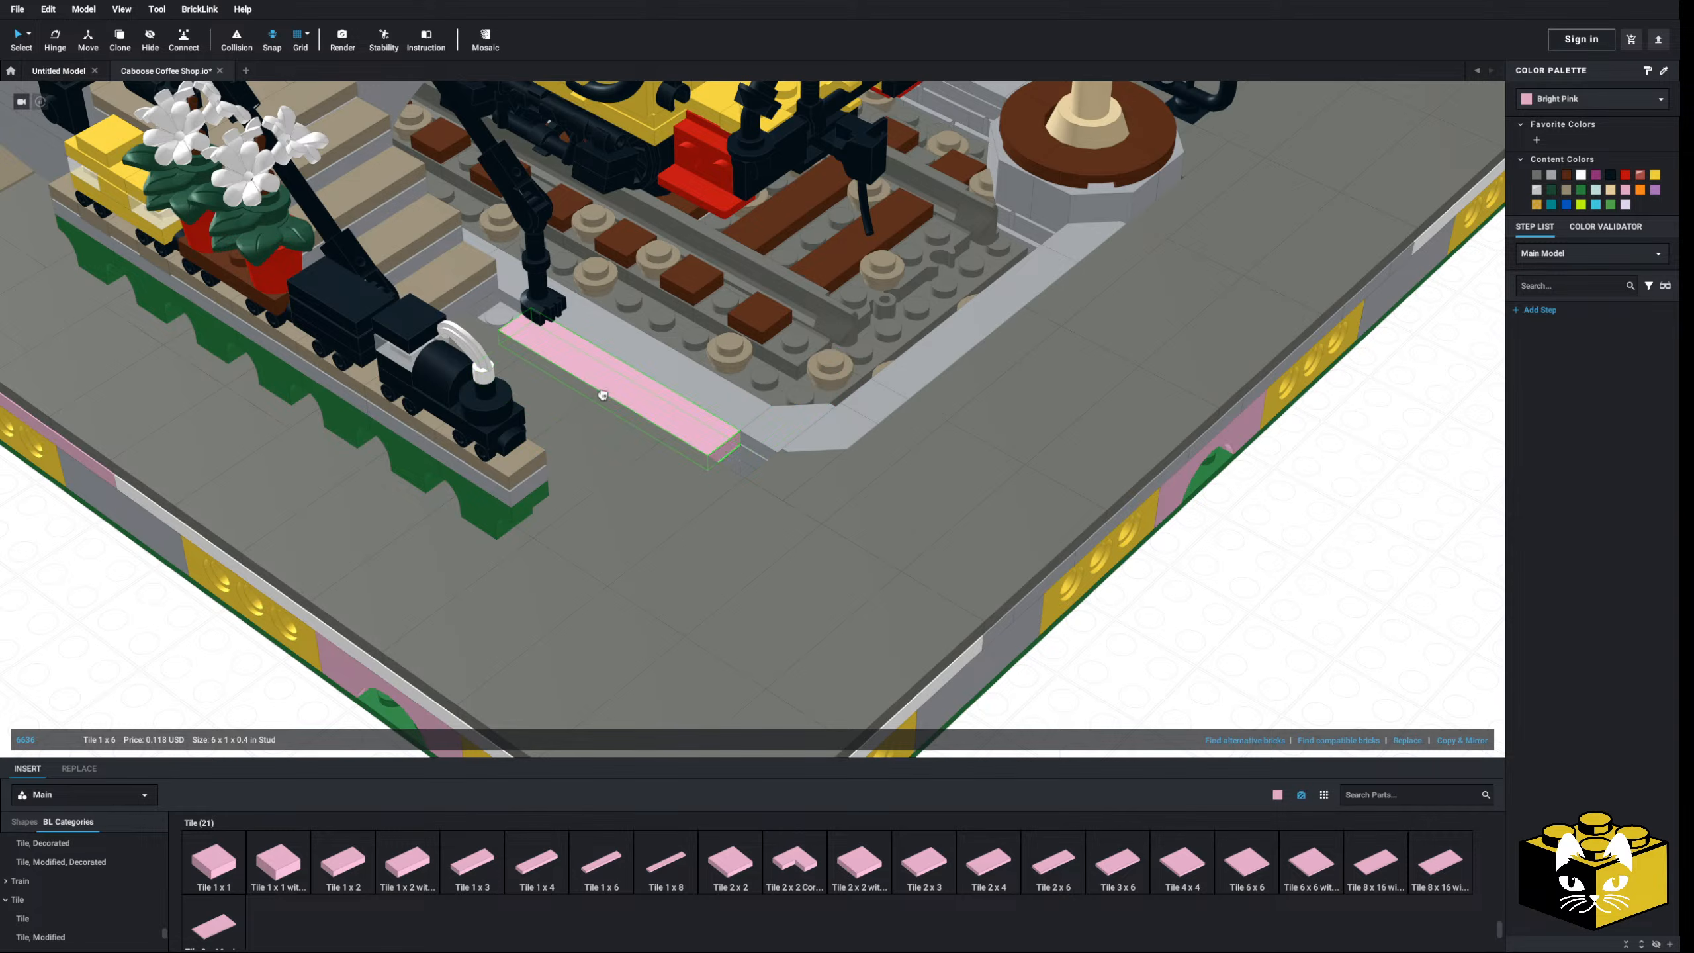
scroll(289, 688, "down", 2)
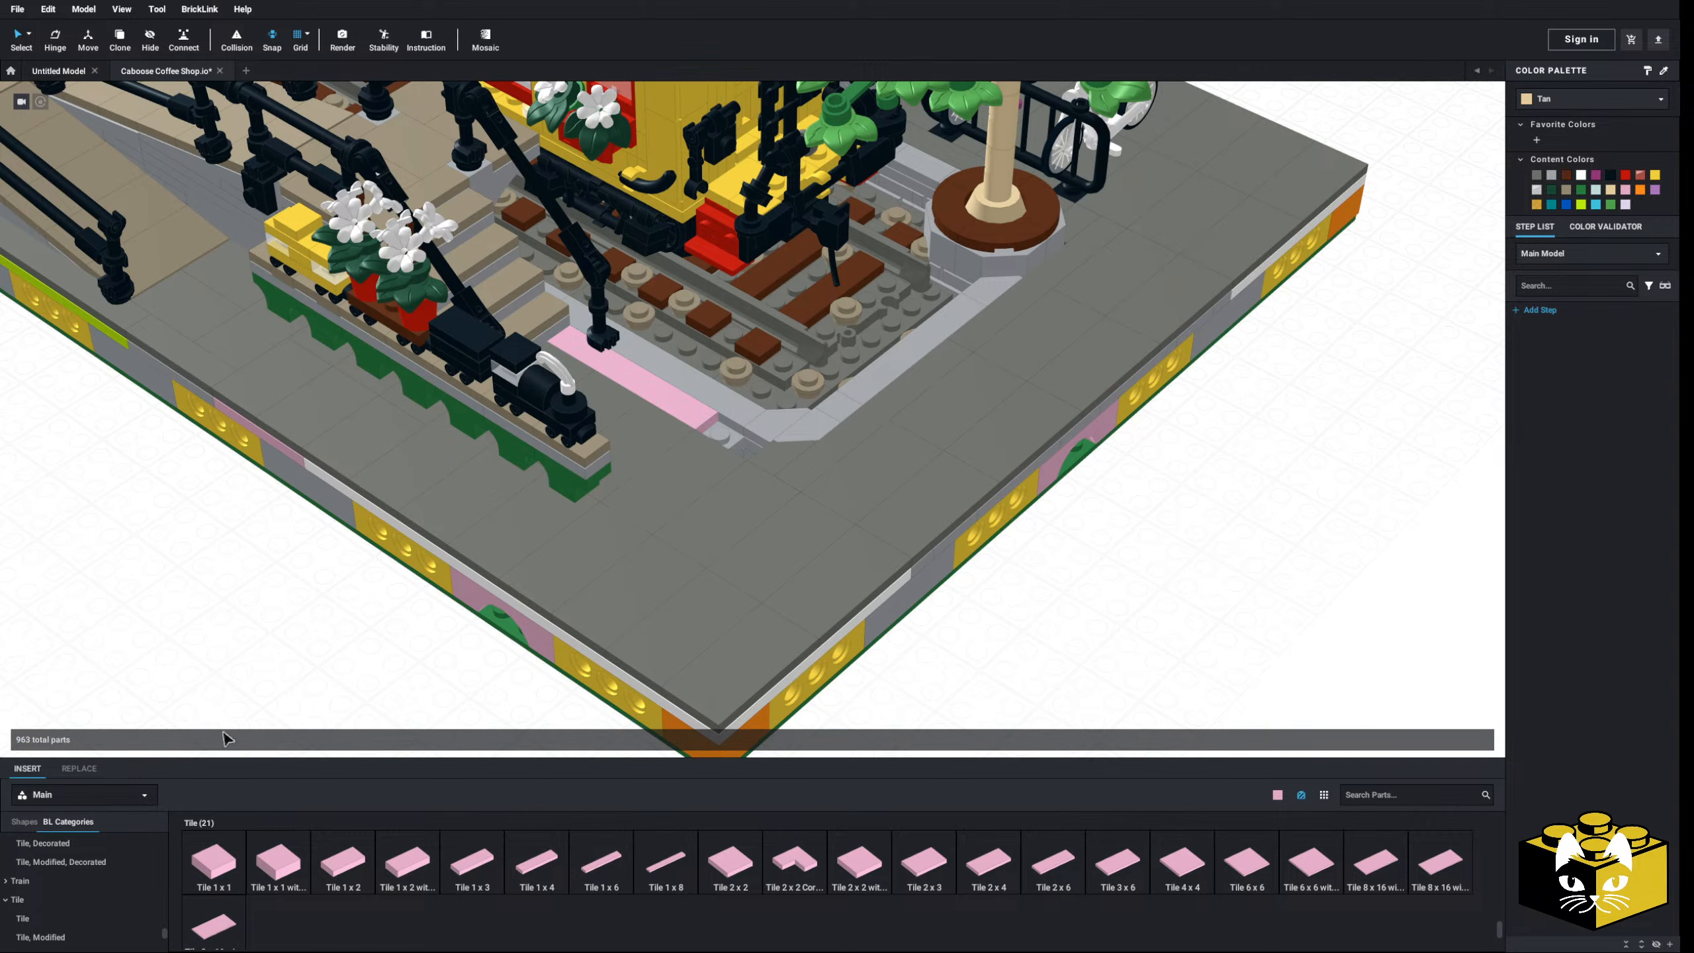
left_click(54, 908)
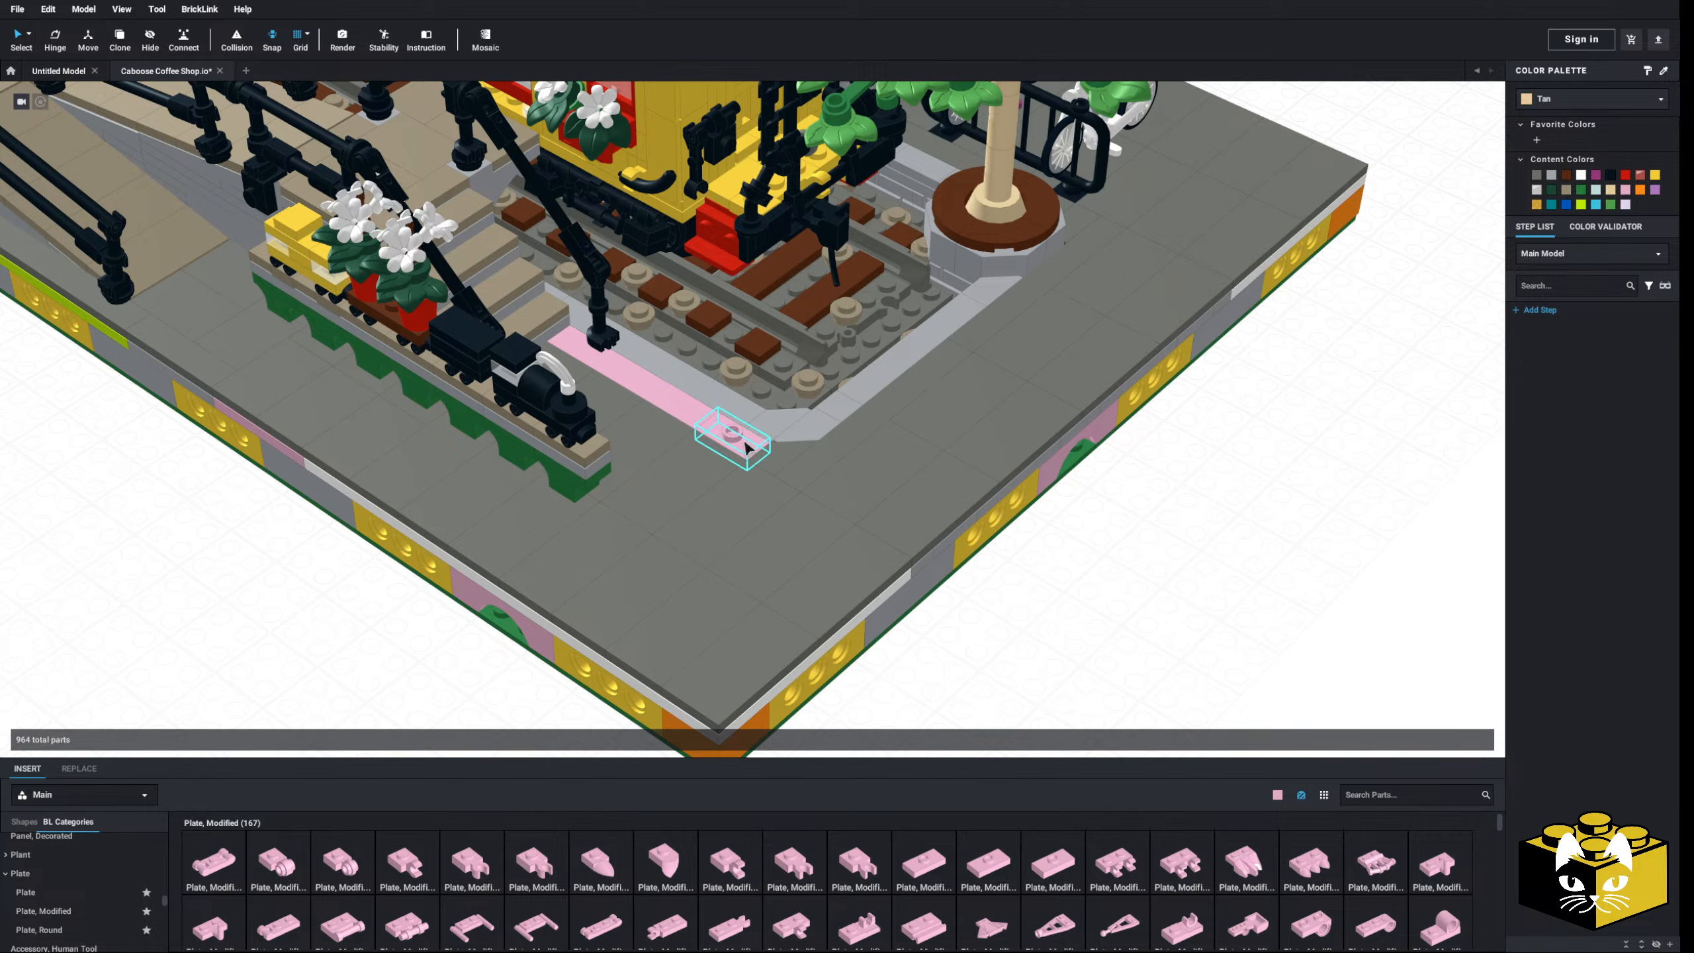
left_click(1537, 174)
- Move the whole coffee menu sign onto the base beside the track
left_click(986, 639)
middle_click_drag(951, 655, 844, 467)
scroll(986, 639, "down", 3)
left_click_drag(852, 446, 674, 627)
right_click_drag(717, 630, 525, 461)
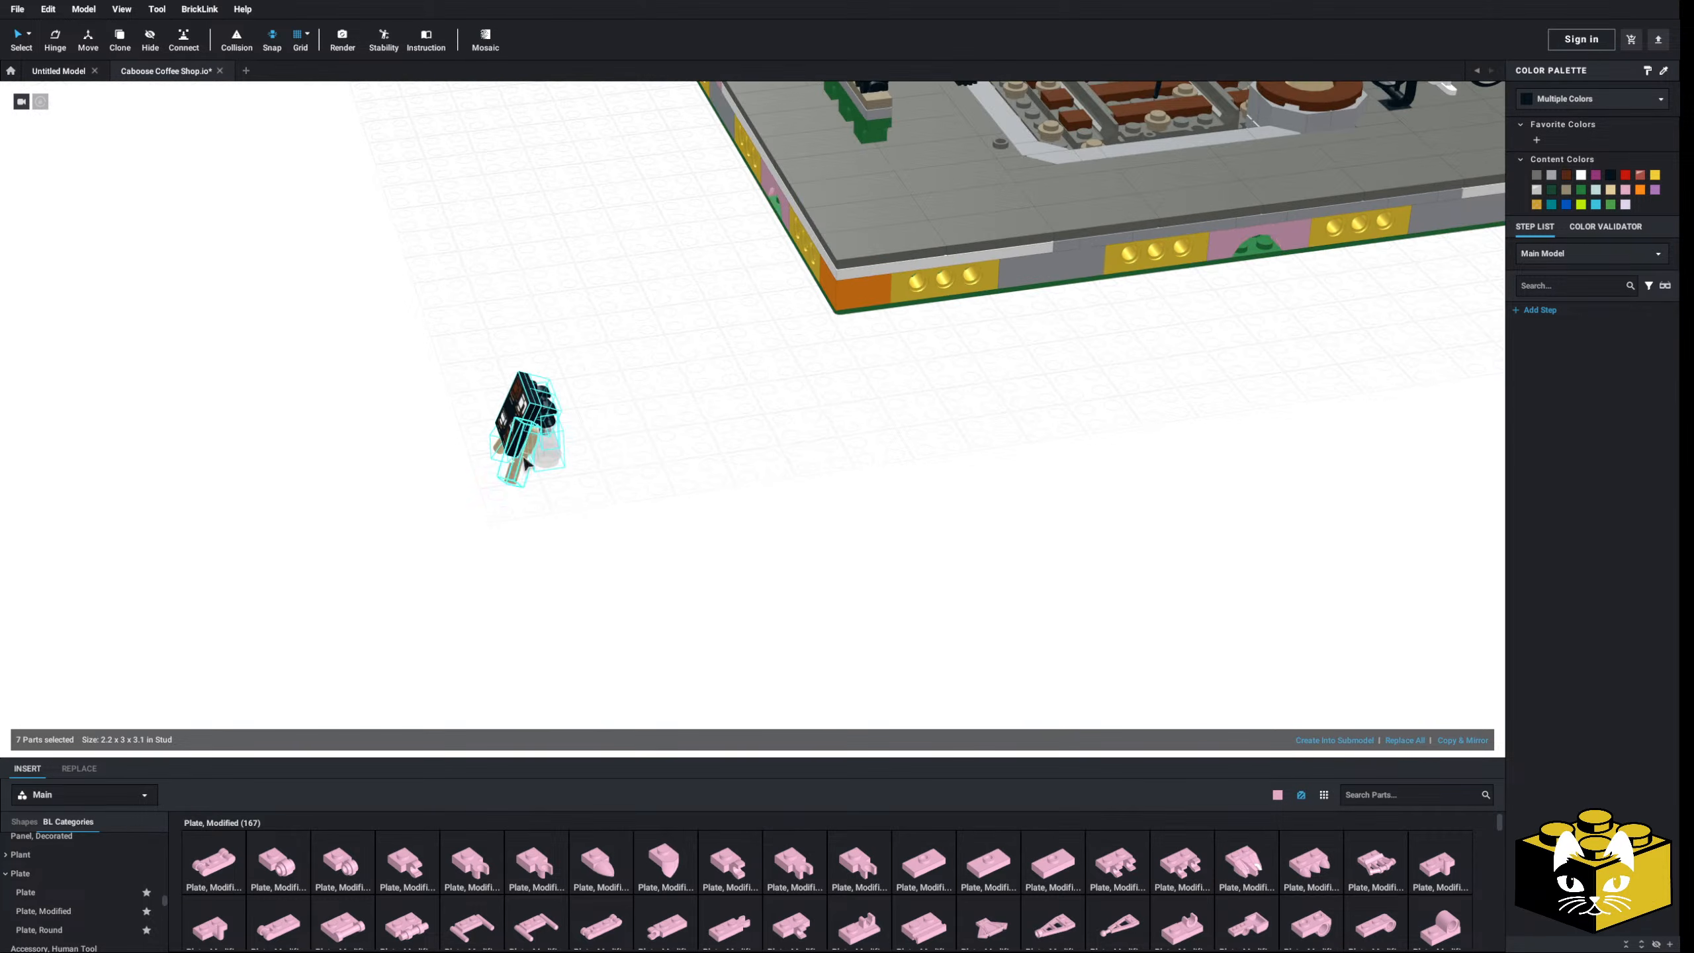
scroll(610, 371, "up", 3)
left_click_drag(611, 371, 821, 476)
left_click_drag(959, 380, 962, 382)
middle_click_drag(962, 382, 814, 461)
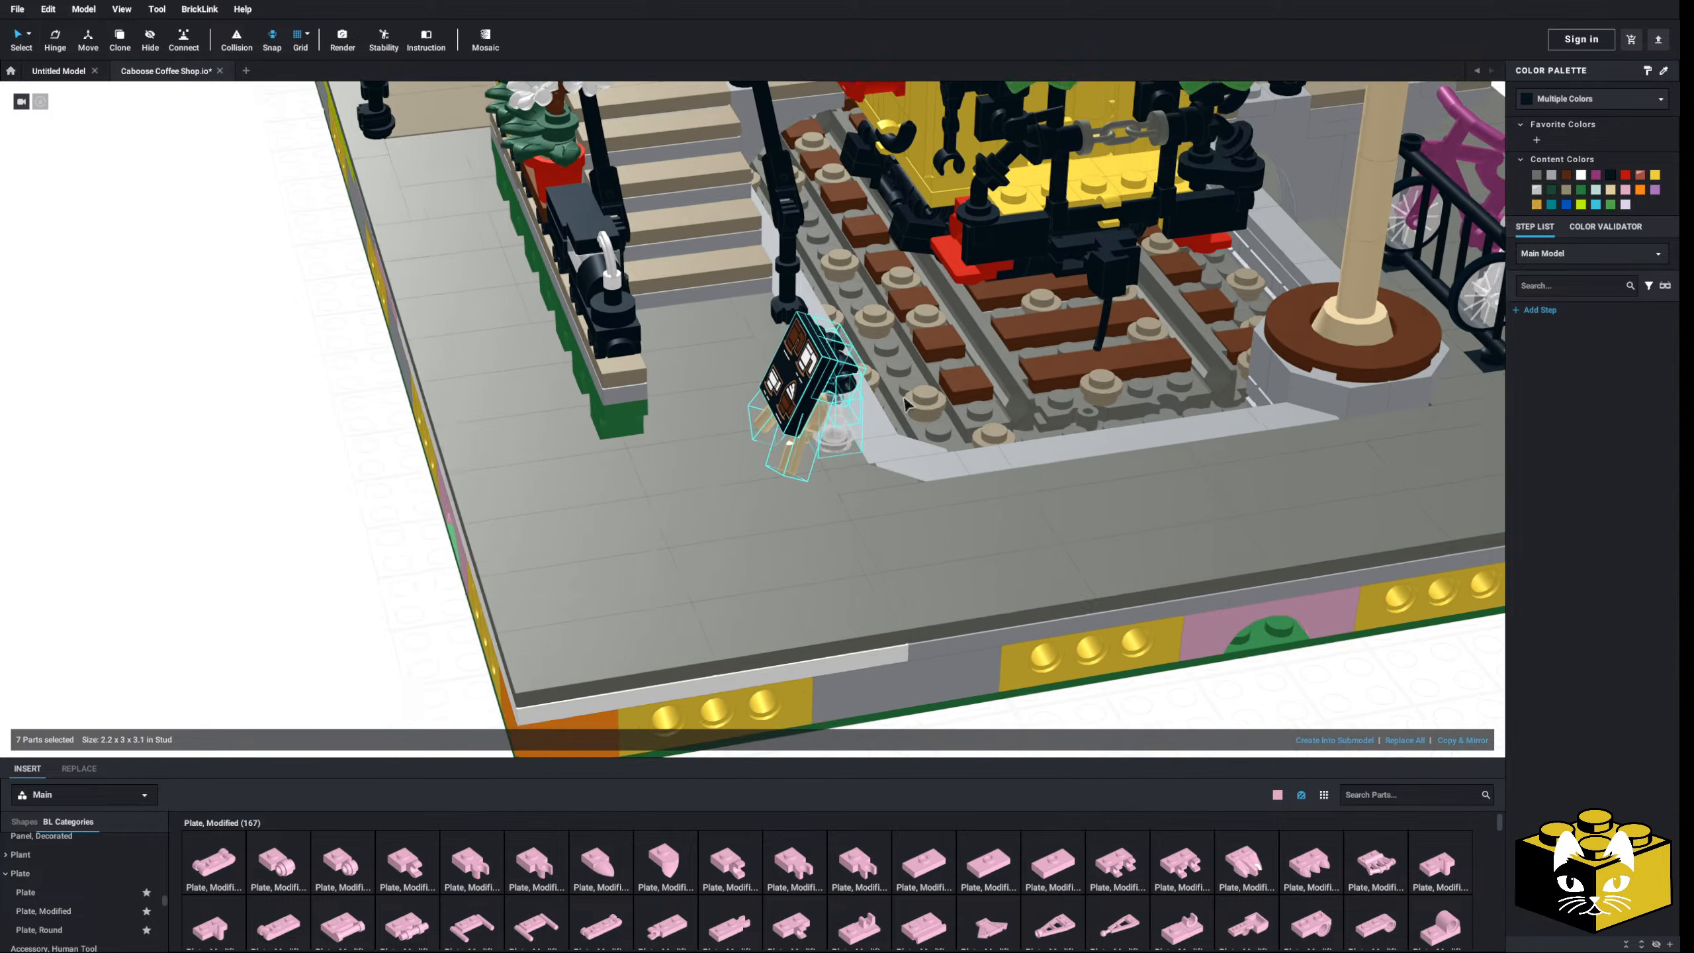
- Rotate the placed menu sign 25° on the base
right_click_drag(814, 460, 939, 399)
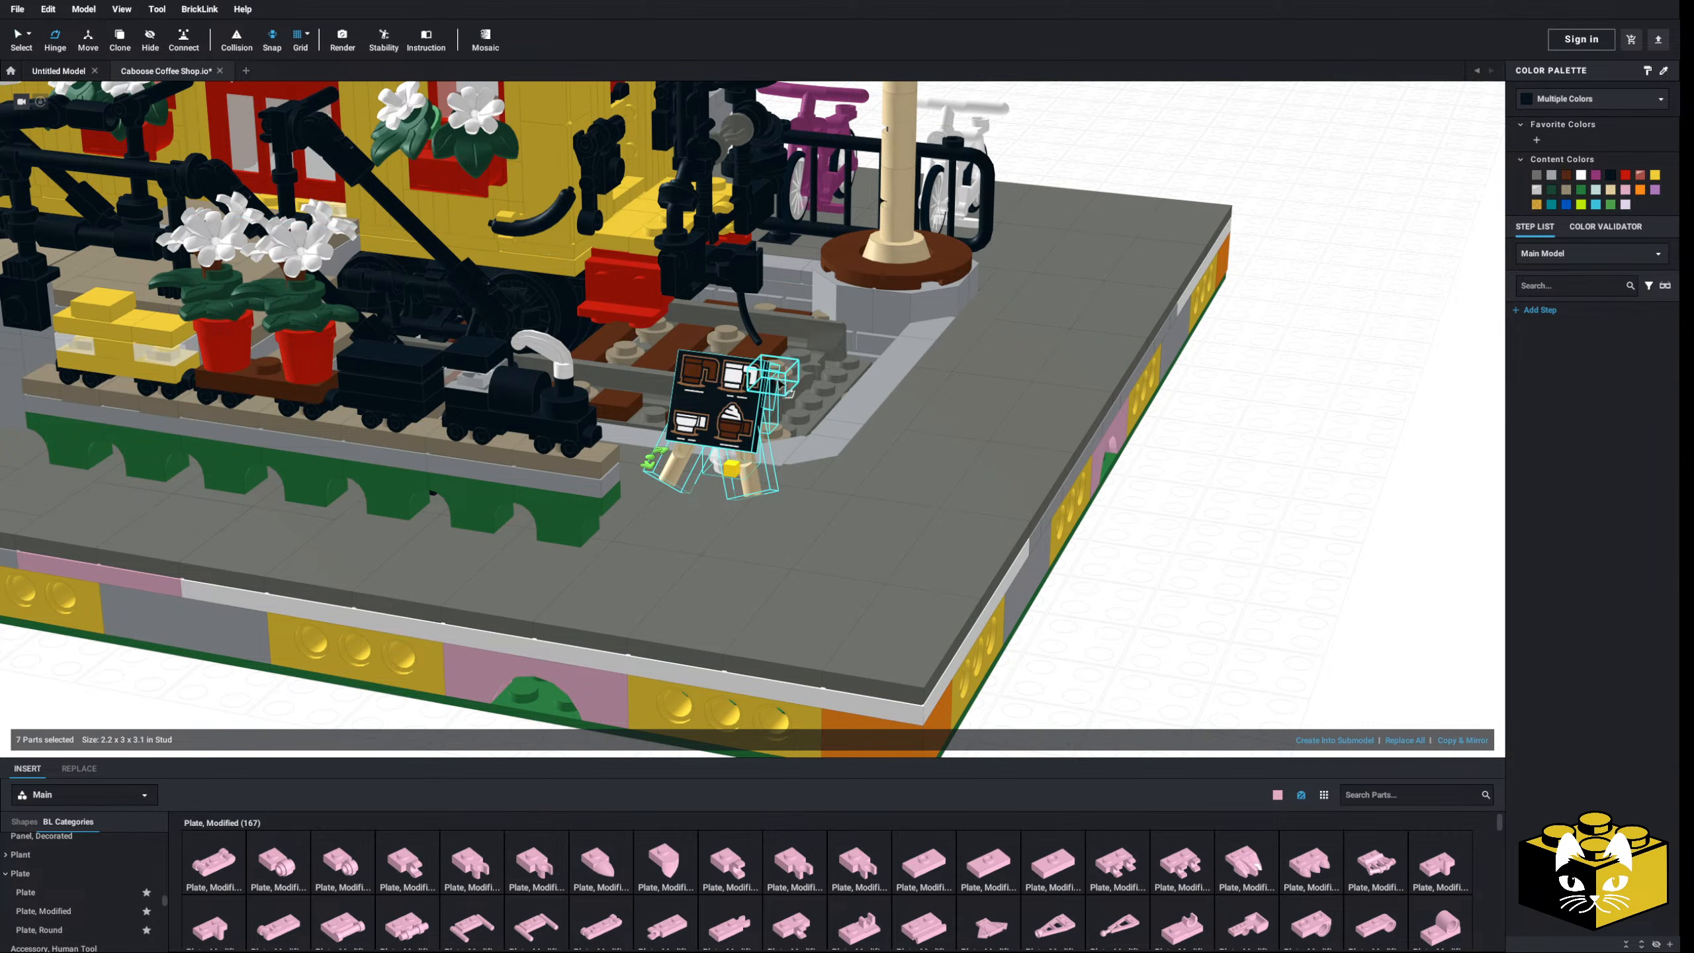
right_click_drag(693, 415, 597, 538)
left_click_drag(639, 404, 659, 425)
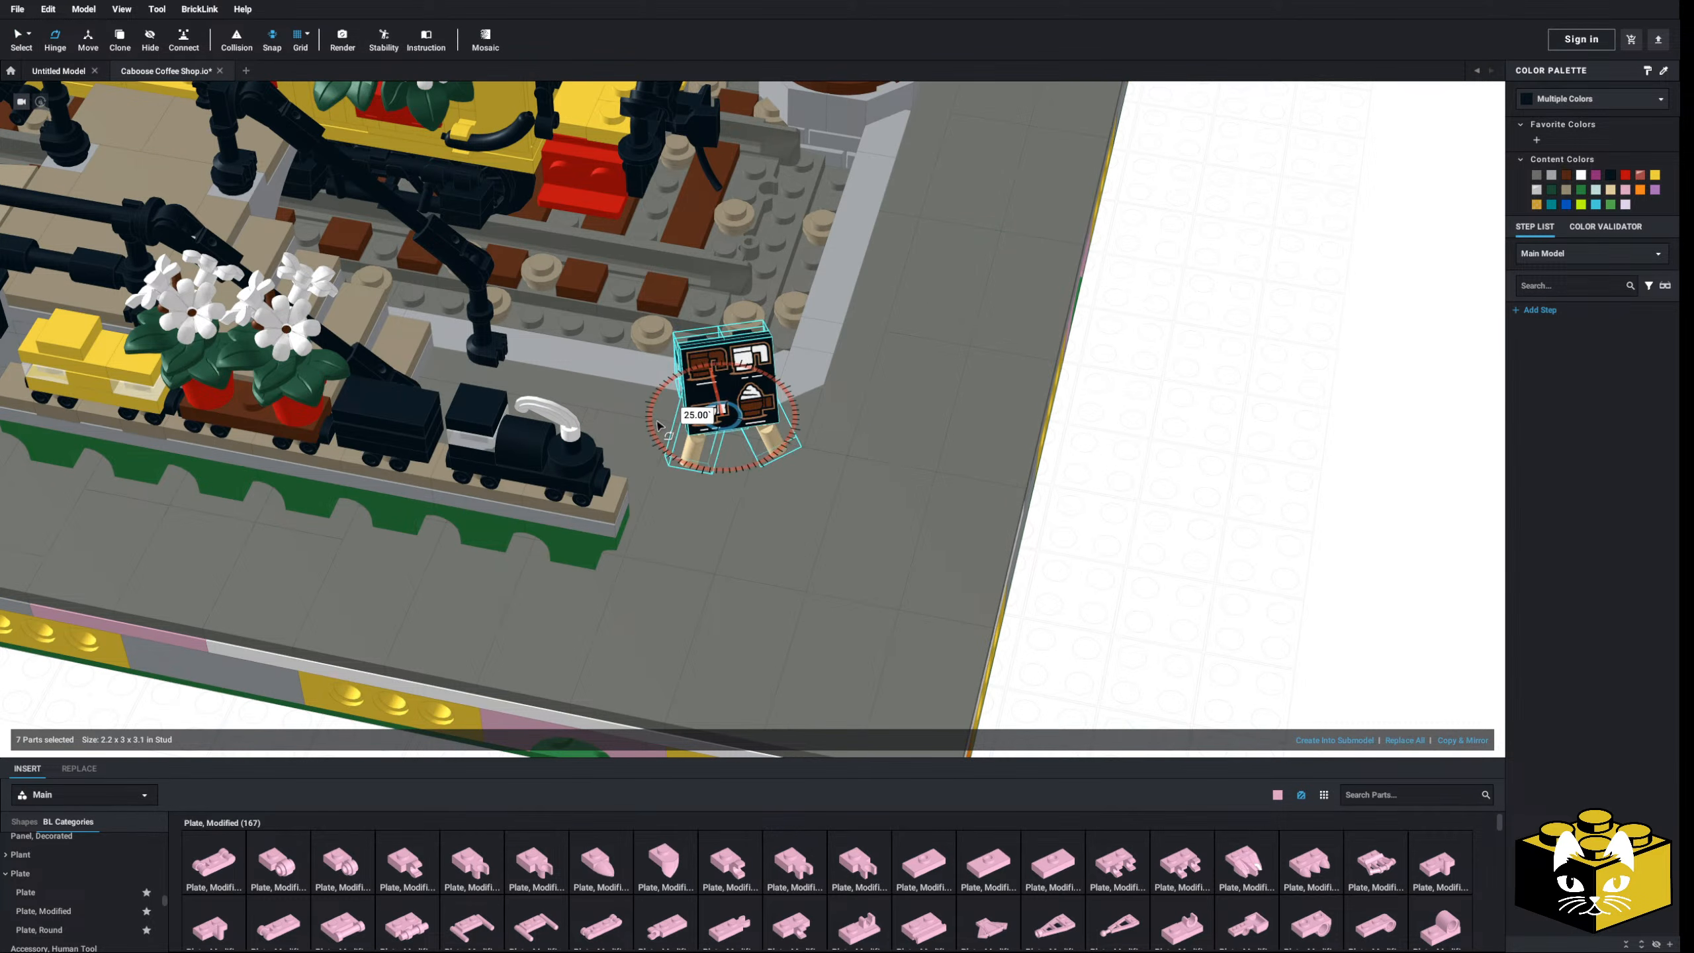
left_click(1120, 567)
scroll(1104, 587, "down", 5)
right_click_drag(1100, 592, 899, 646)
scroll(1092, 567, "down", 2)
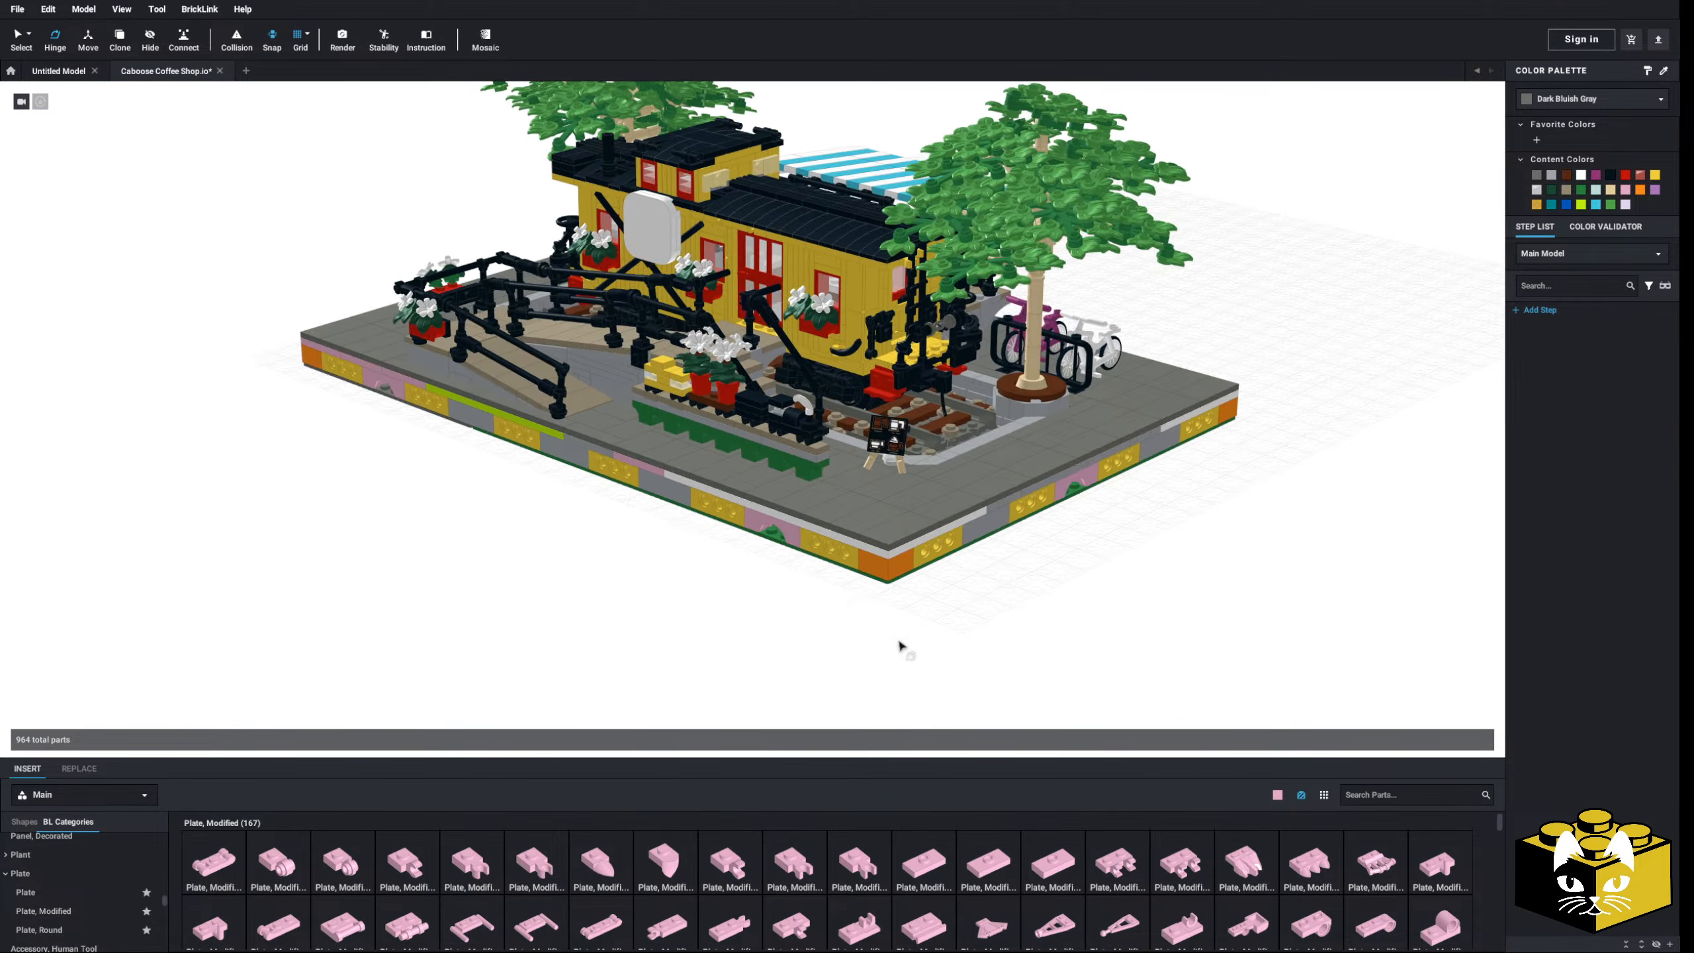
- Recolour the black fixture beside the tree and its pneumatic T piece Tan
left_click(13, 32)
right_click_drag(227, 445, 149, 466)
scroll(186, 451, "up", 8)
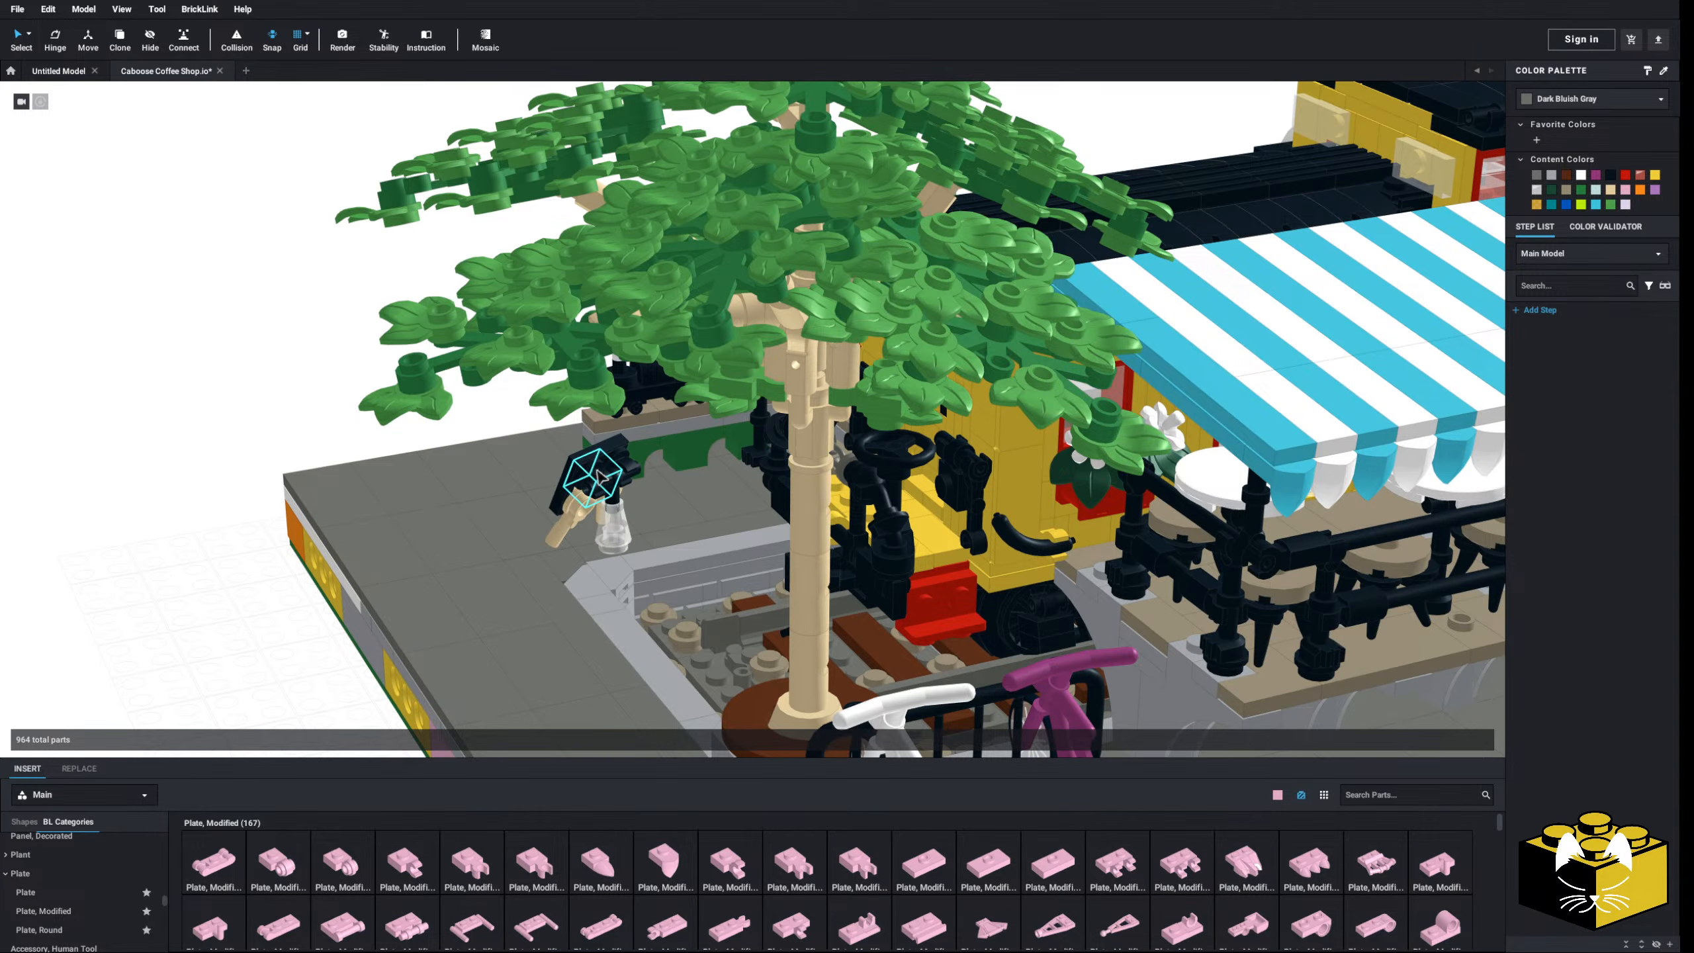
left_click(619, 466)
left_click(1615, 96)
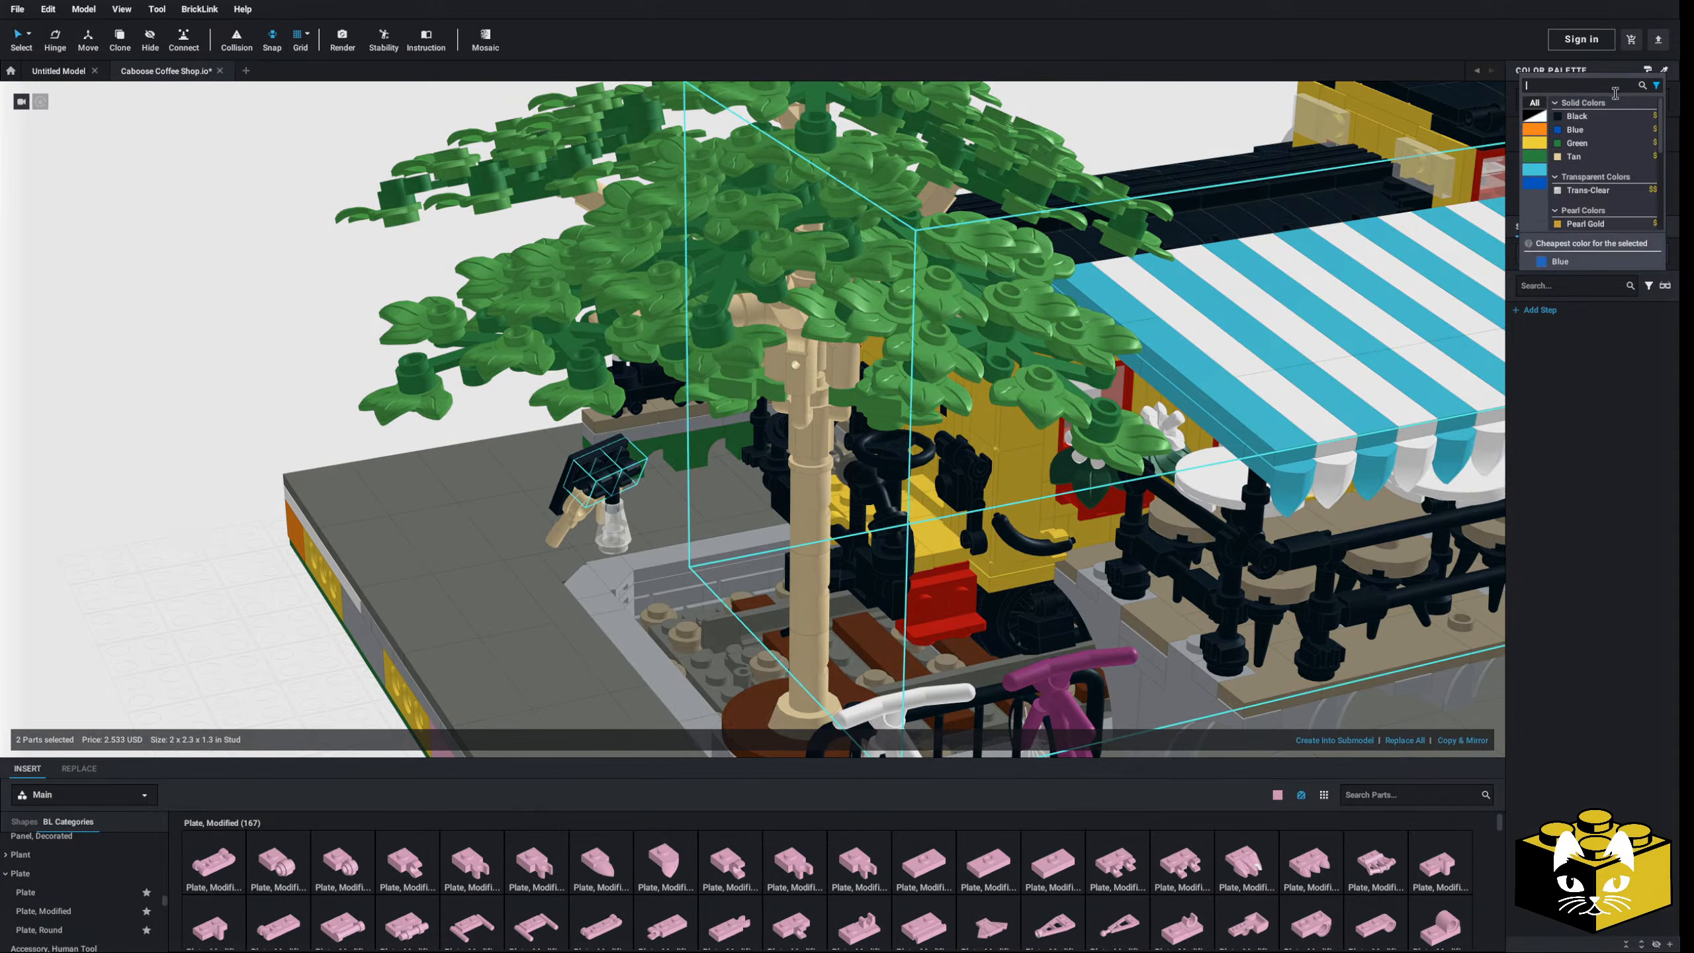
left_click(1575, 157)
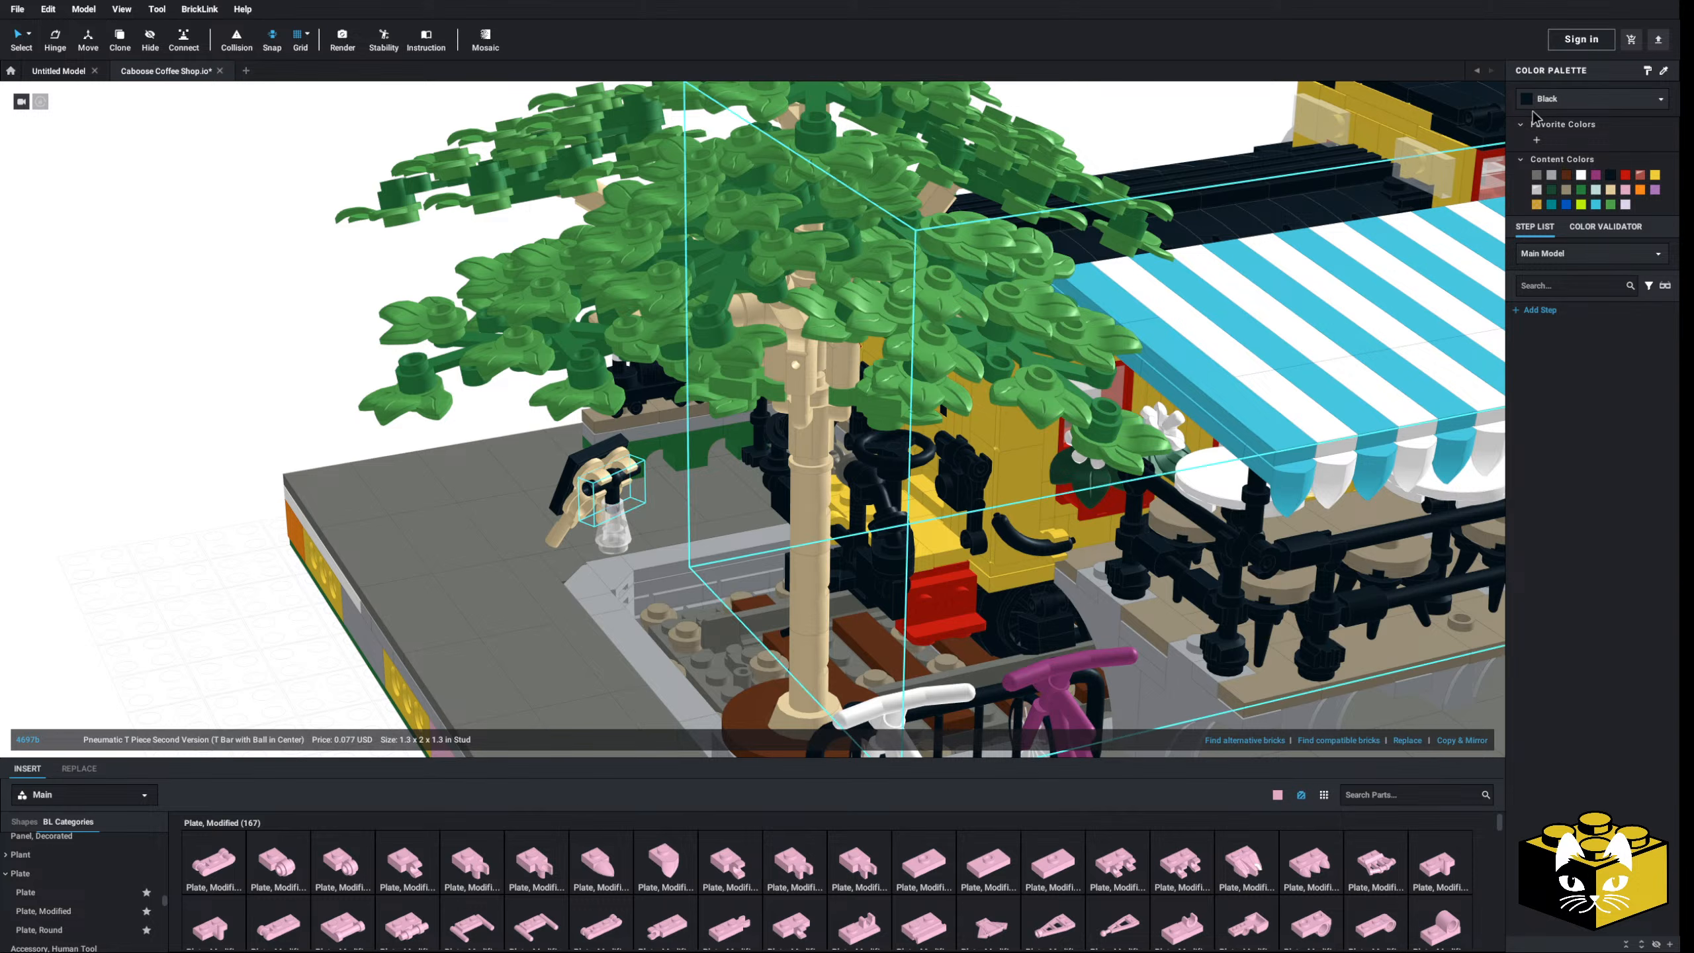
left_click(1551, 105)
left_click(1576, 148)
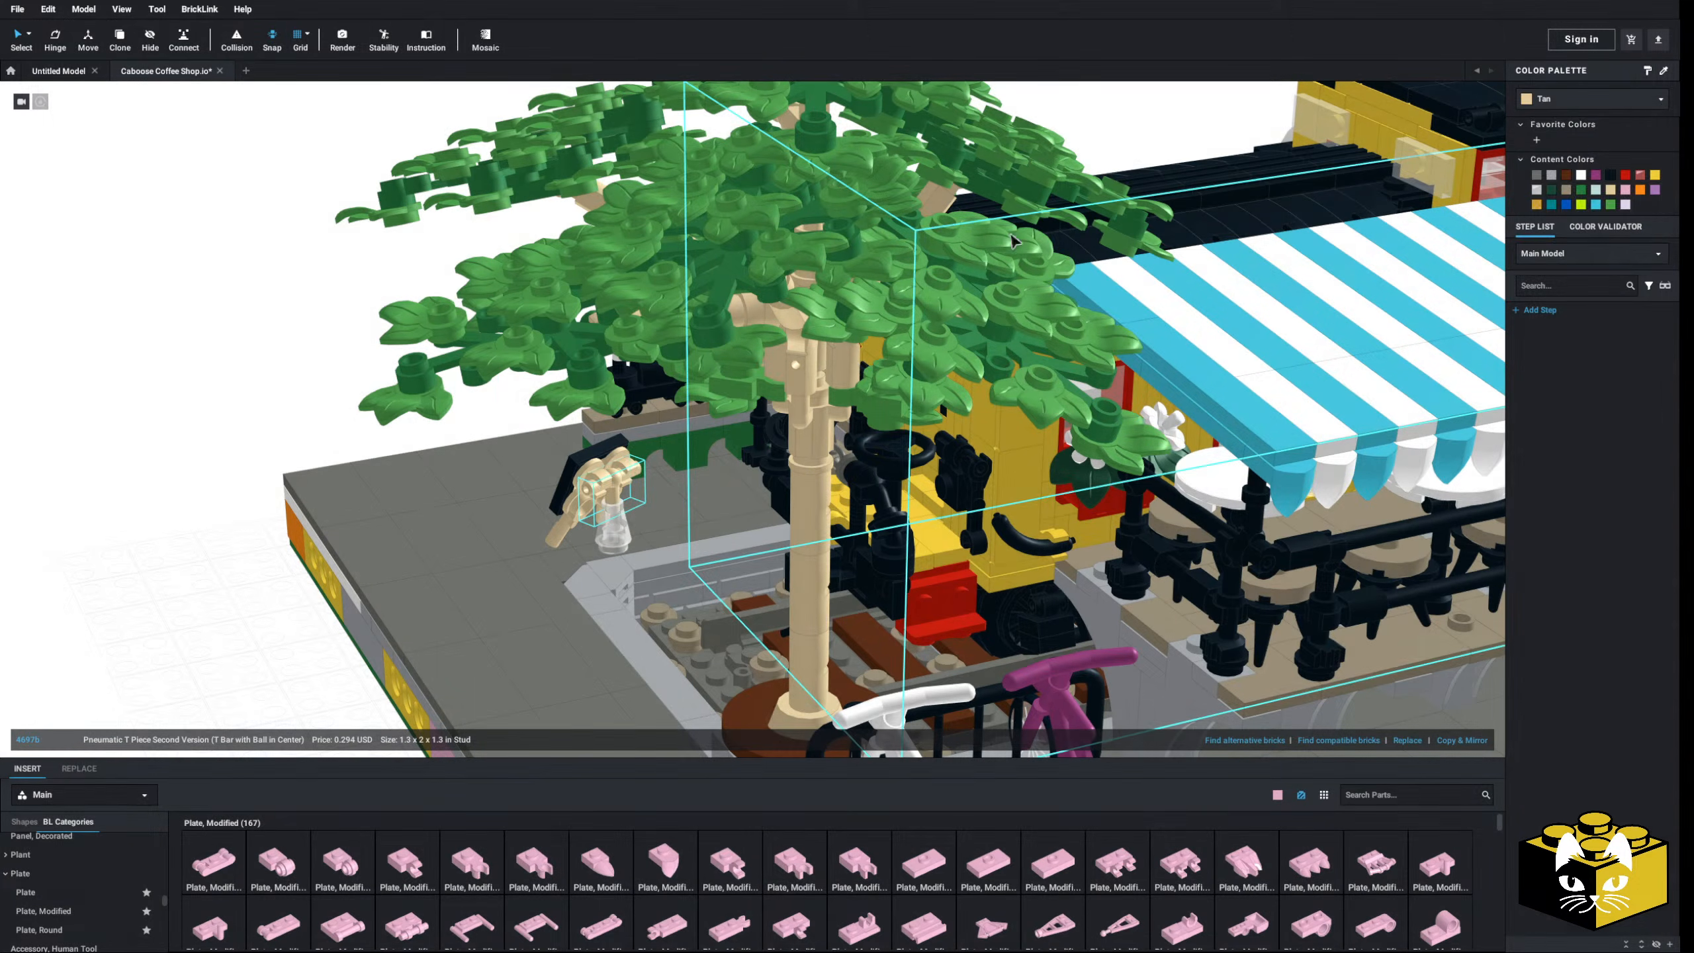
scroll(312, 342, "down", 5)
right_click_drag(312, 343, 427, 324)
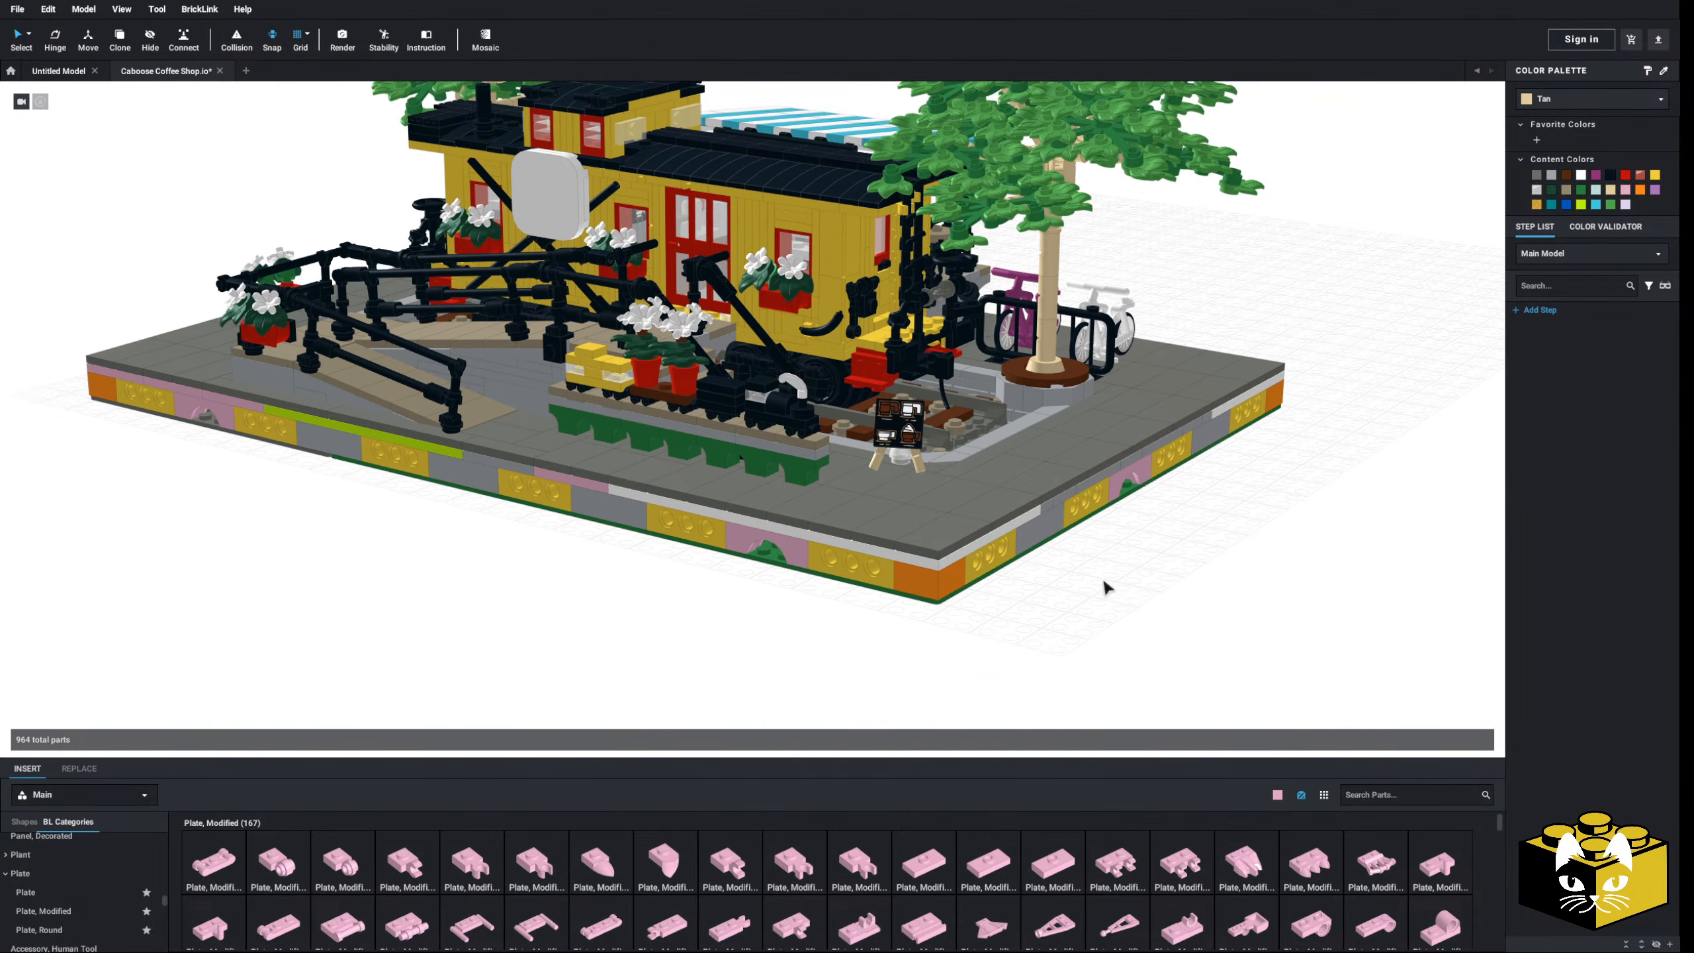
right_click_drag(1105, 587, 1055, 566)
scroll(660, 685, "up", 5)
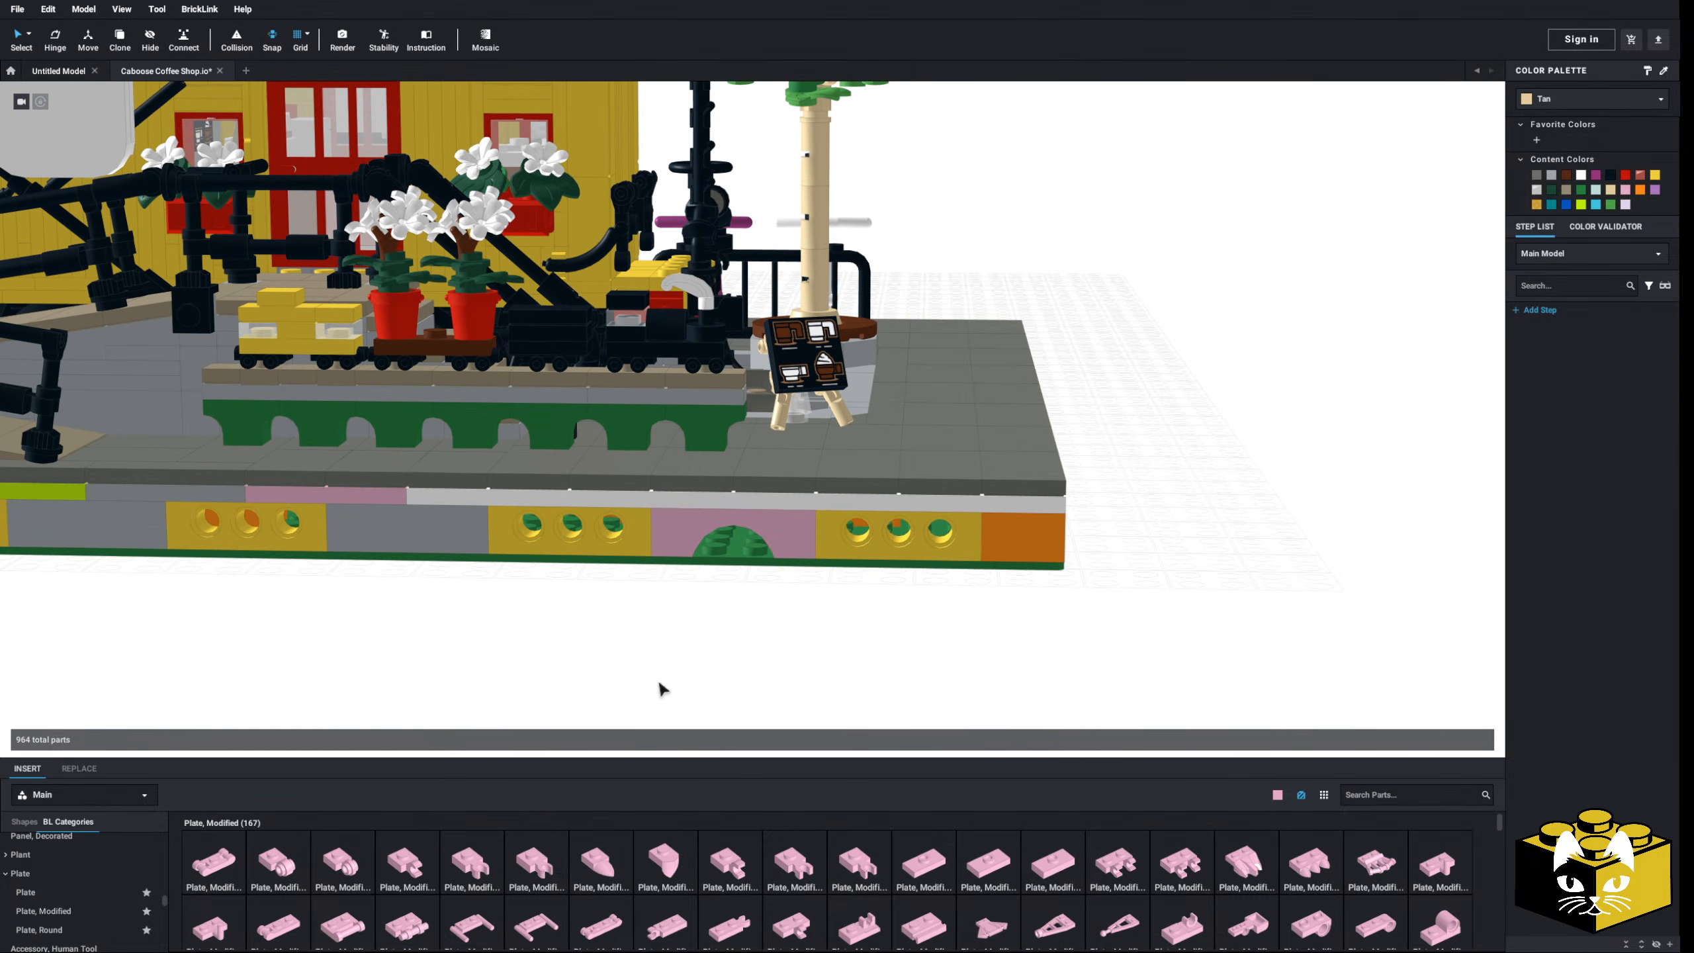
scroll(684, 682, "down", 5)
mouse_move(631, 700)
right_mouse_down()
mouse_move(662, 693)
mouse_move(612, 700)
mouse_move(633, 709)
right_mouse_up()
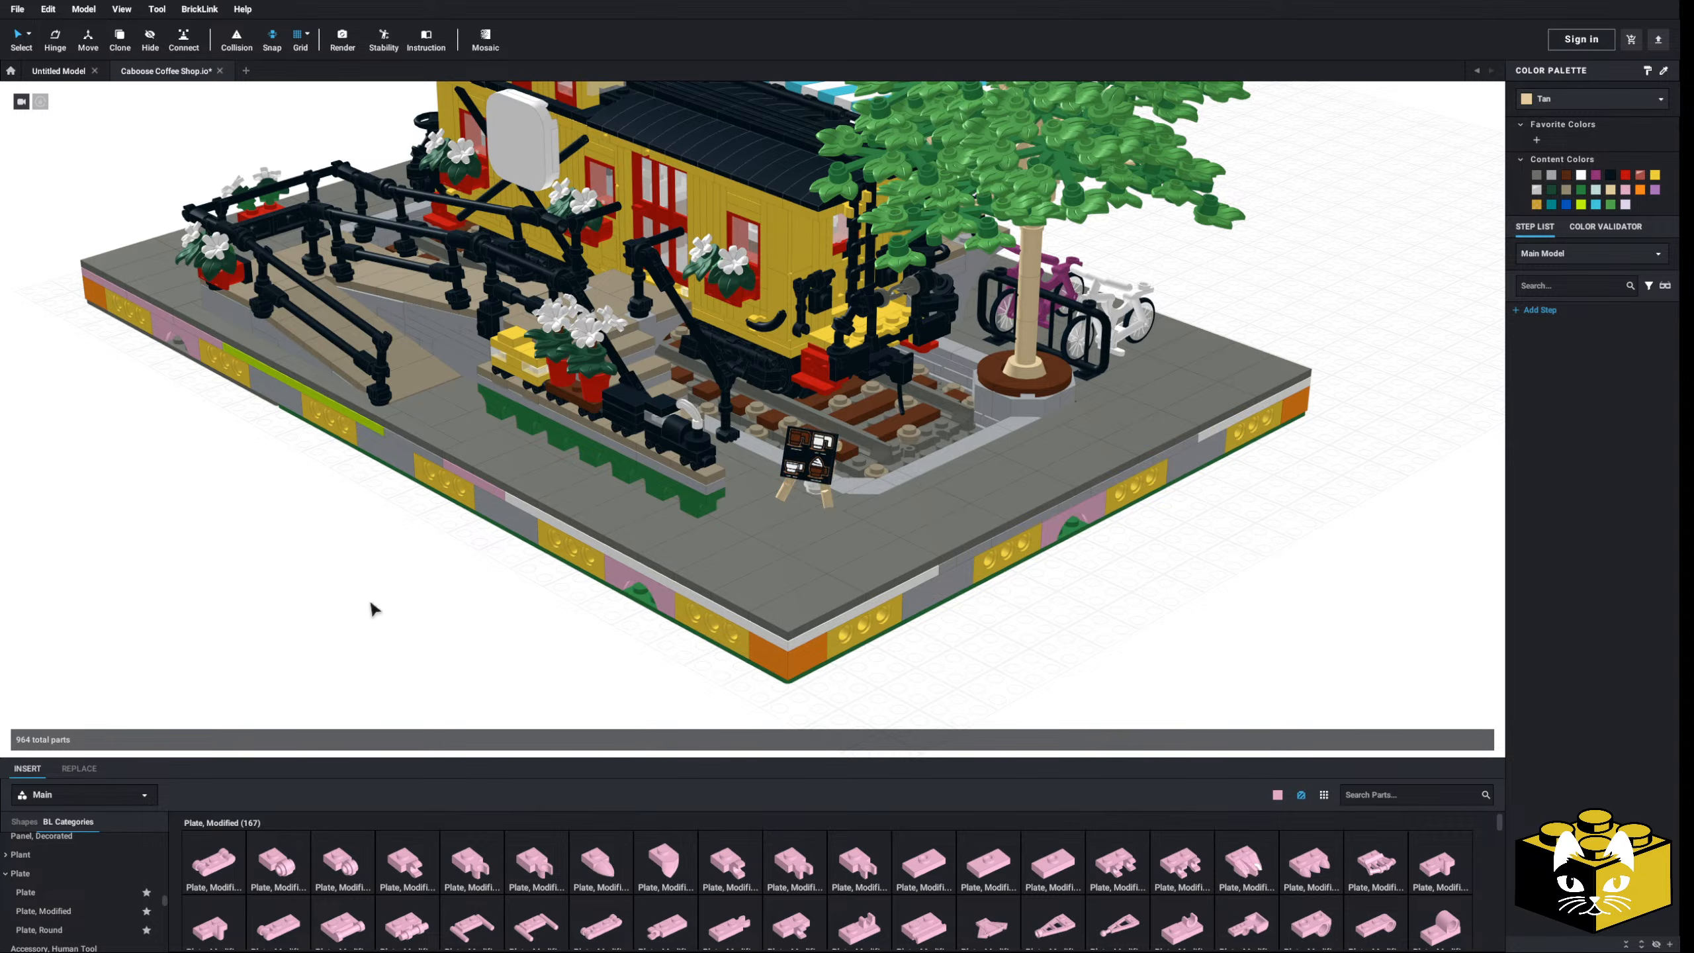
right_click_drag(371, 609, 555, 605)
scroll(546, 616, "up", 5)
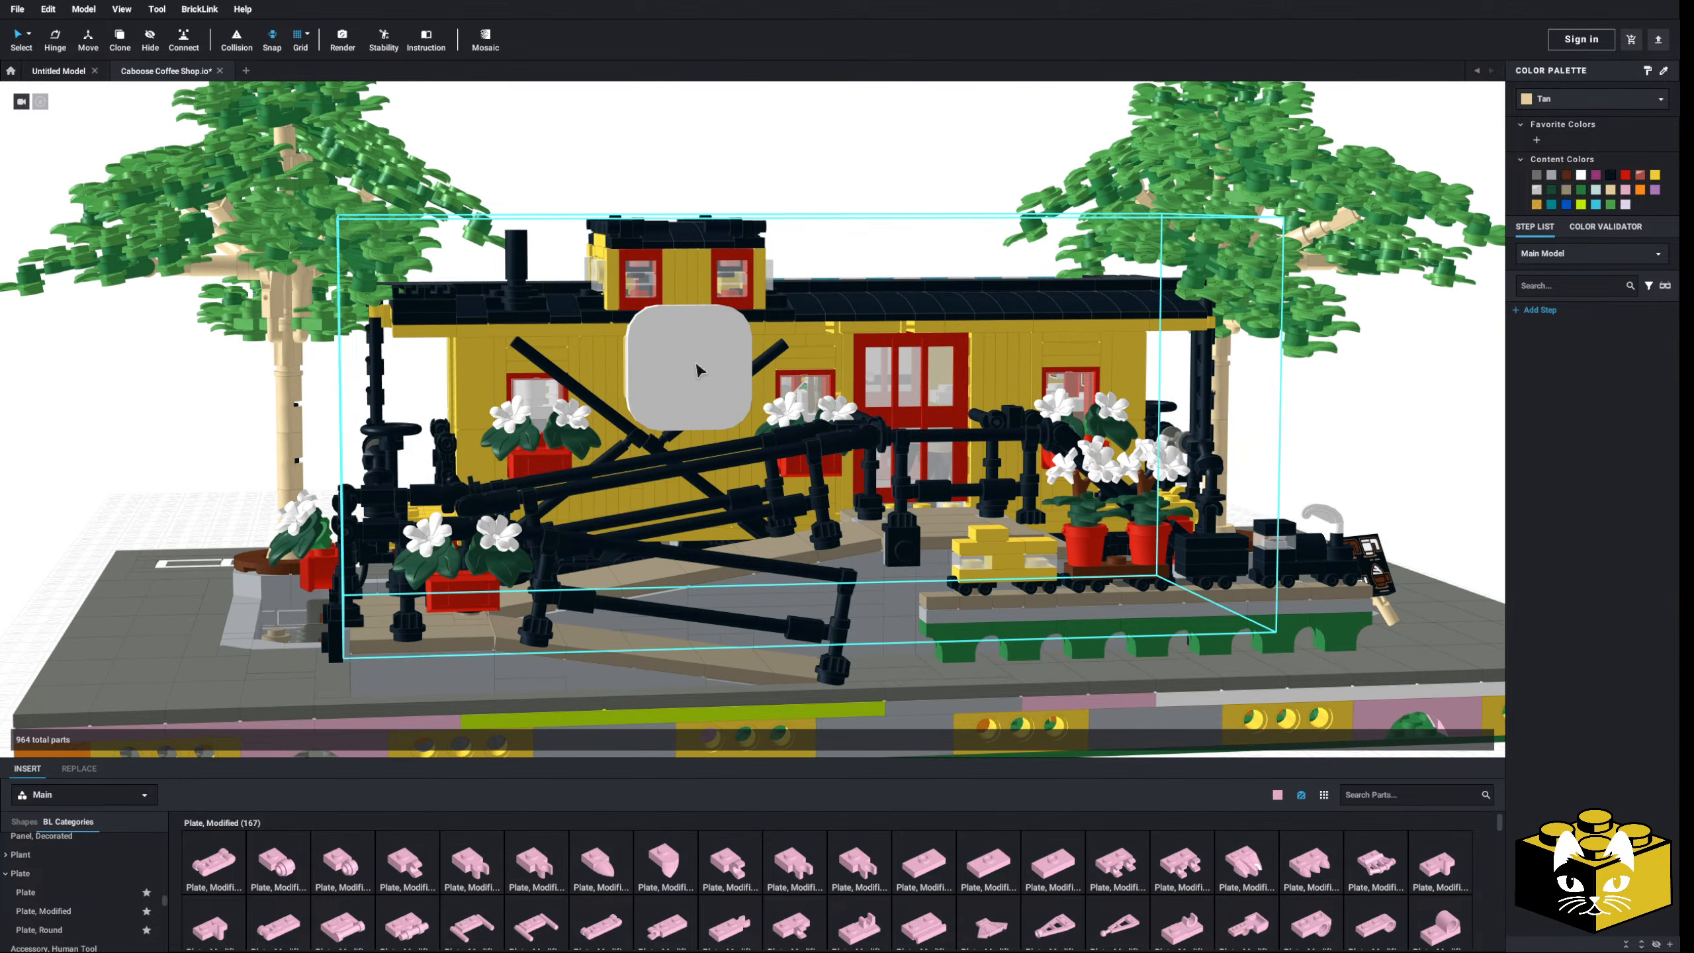
scroll(712, 371, "down", 5)
right_click_drag(713, 371, 765, 415)
middle_click_drag(764, 415, 732, 282)
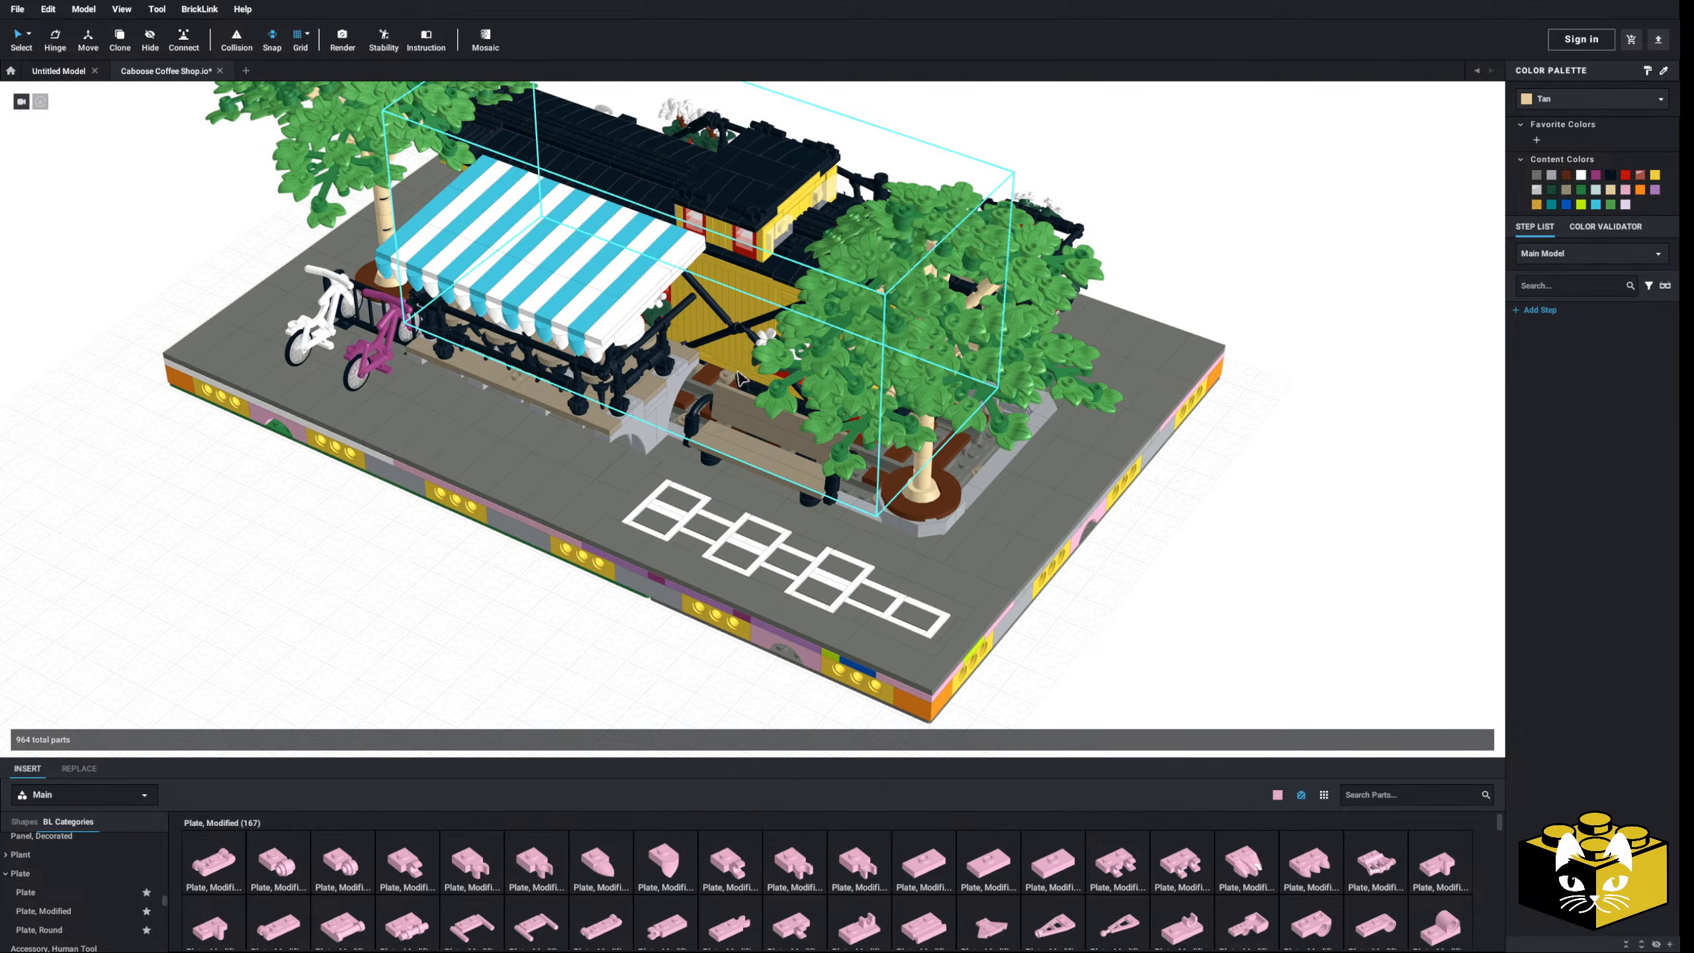
right_click_drag(709, 399, 732, 386)
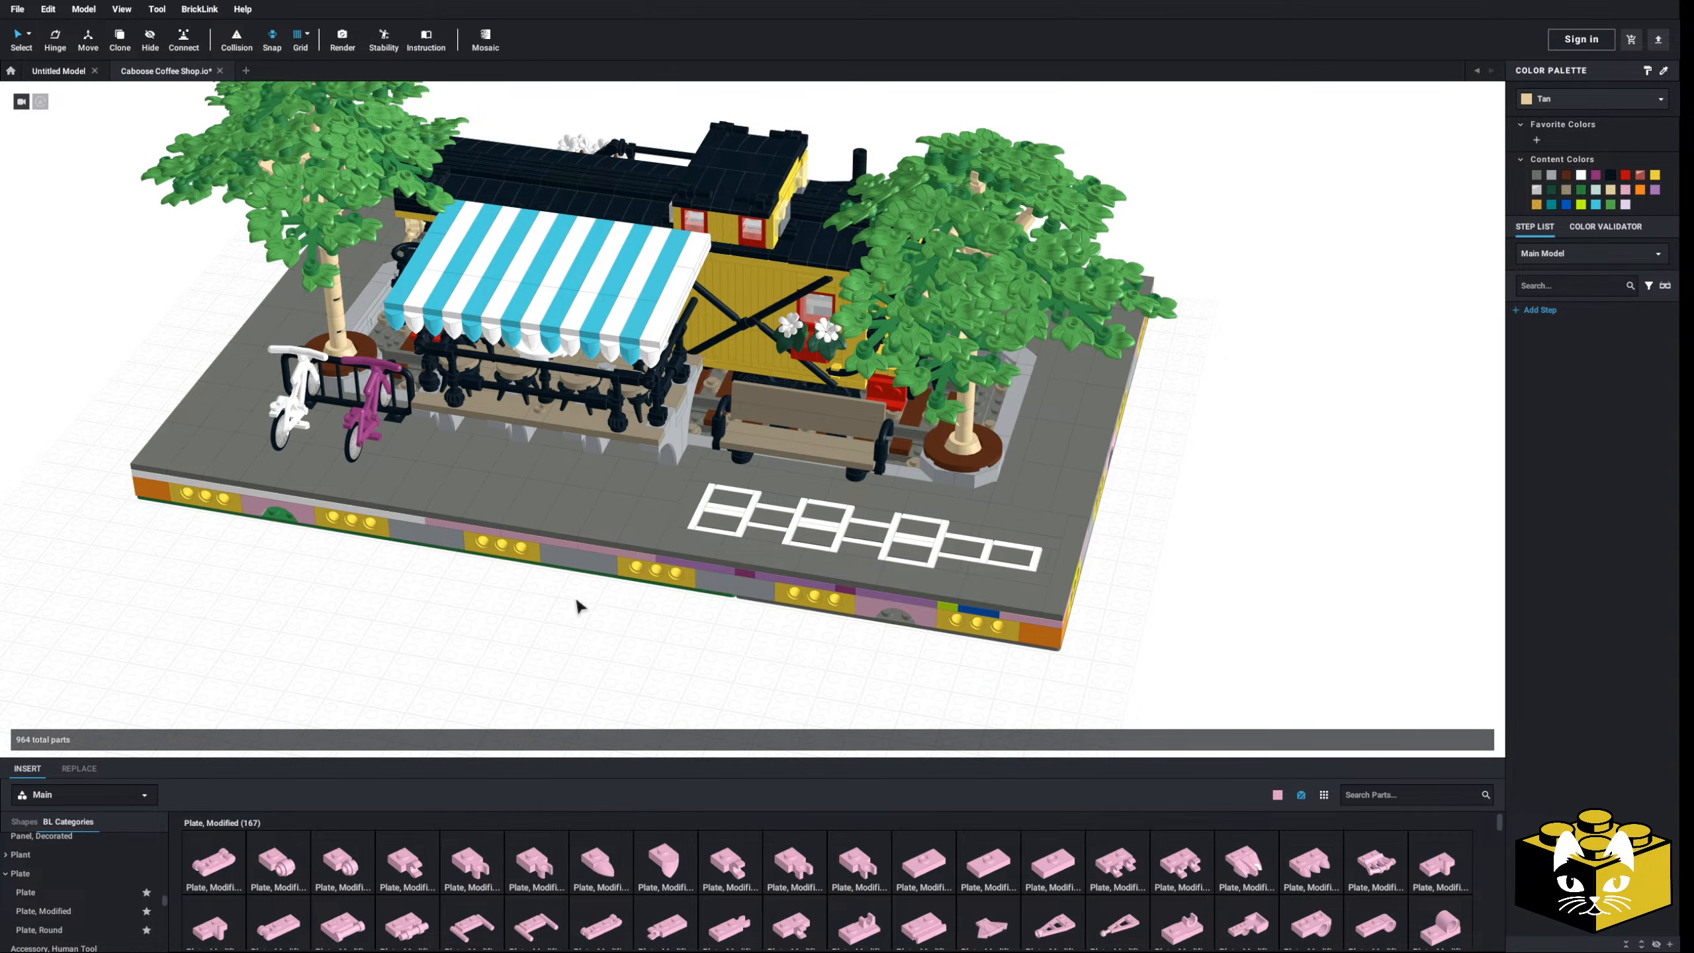
right_click_drag(579, 606, 491, 607)
scroll(507, 596, "up", 5)
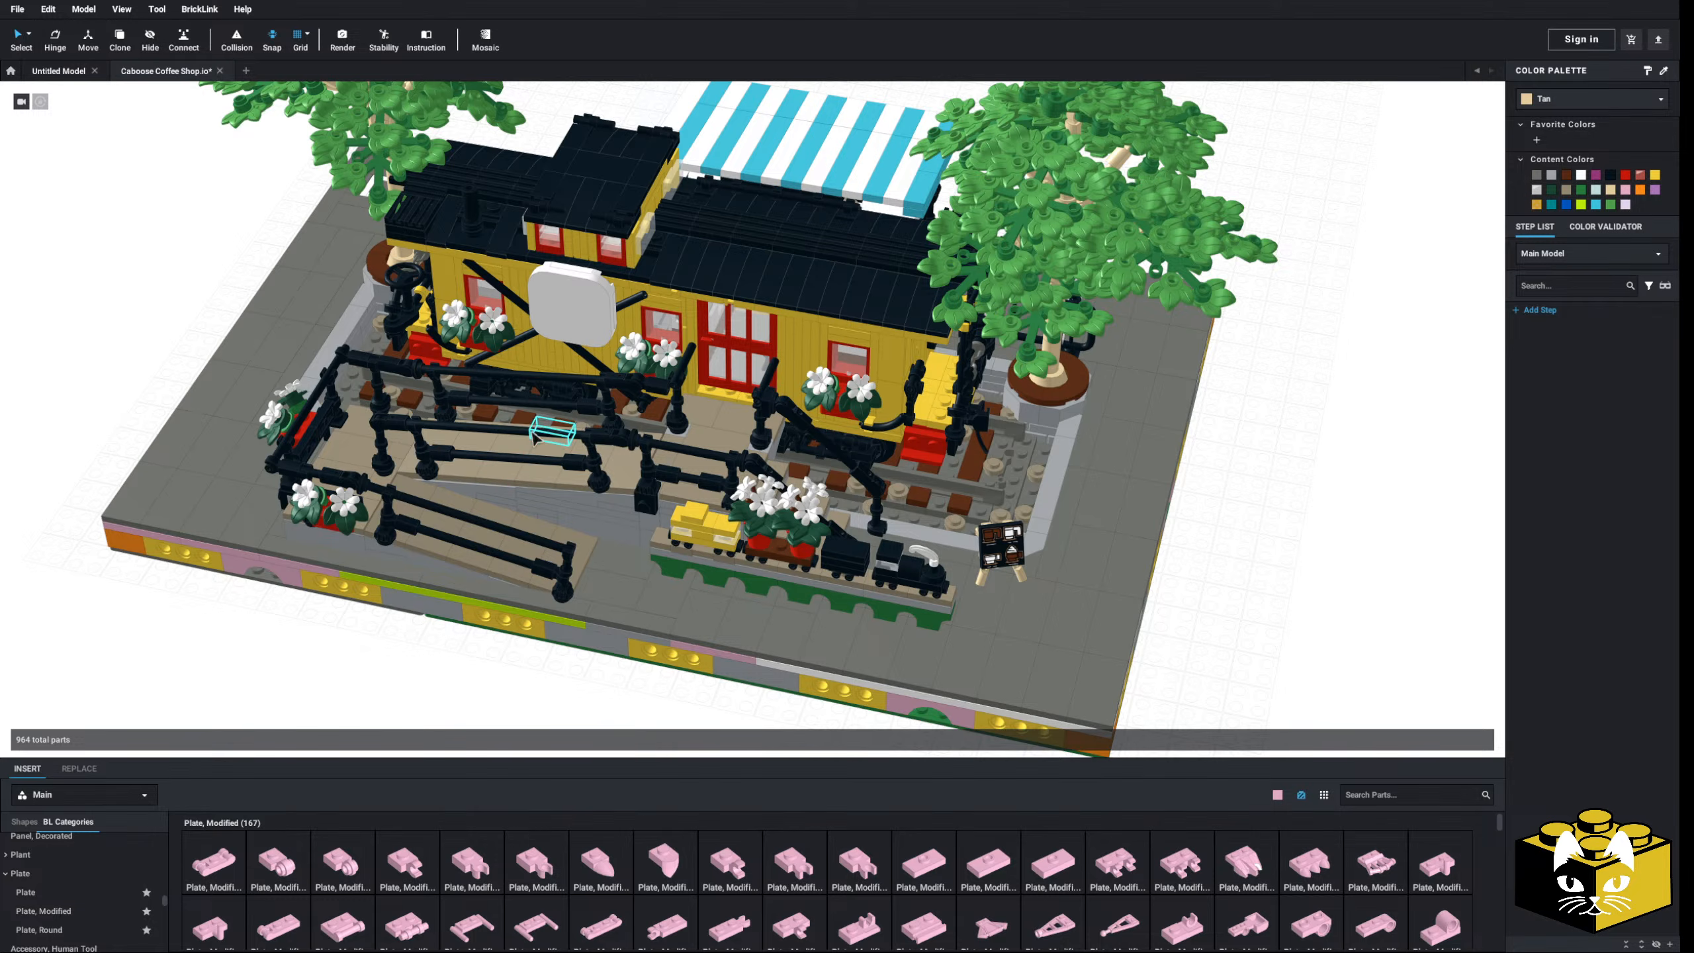
scroll(654, 590, "down", 4)
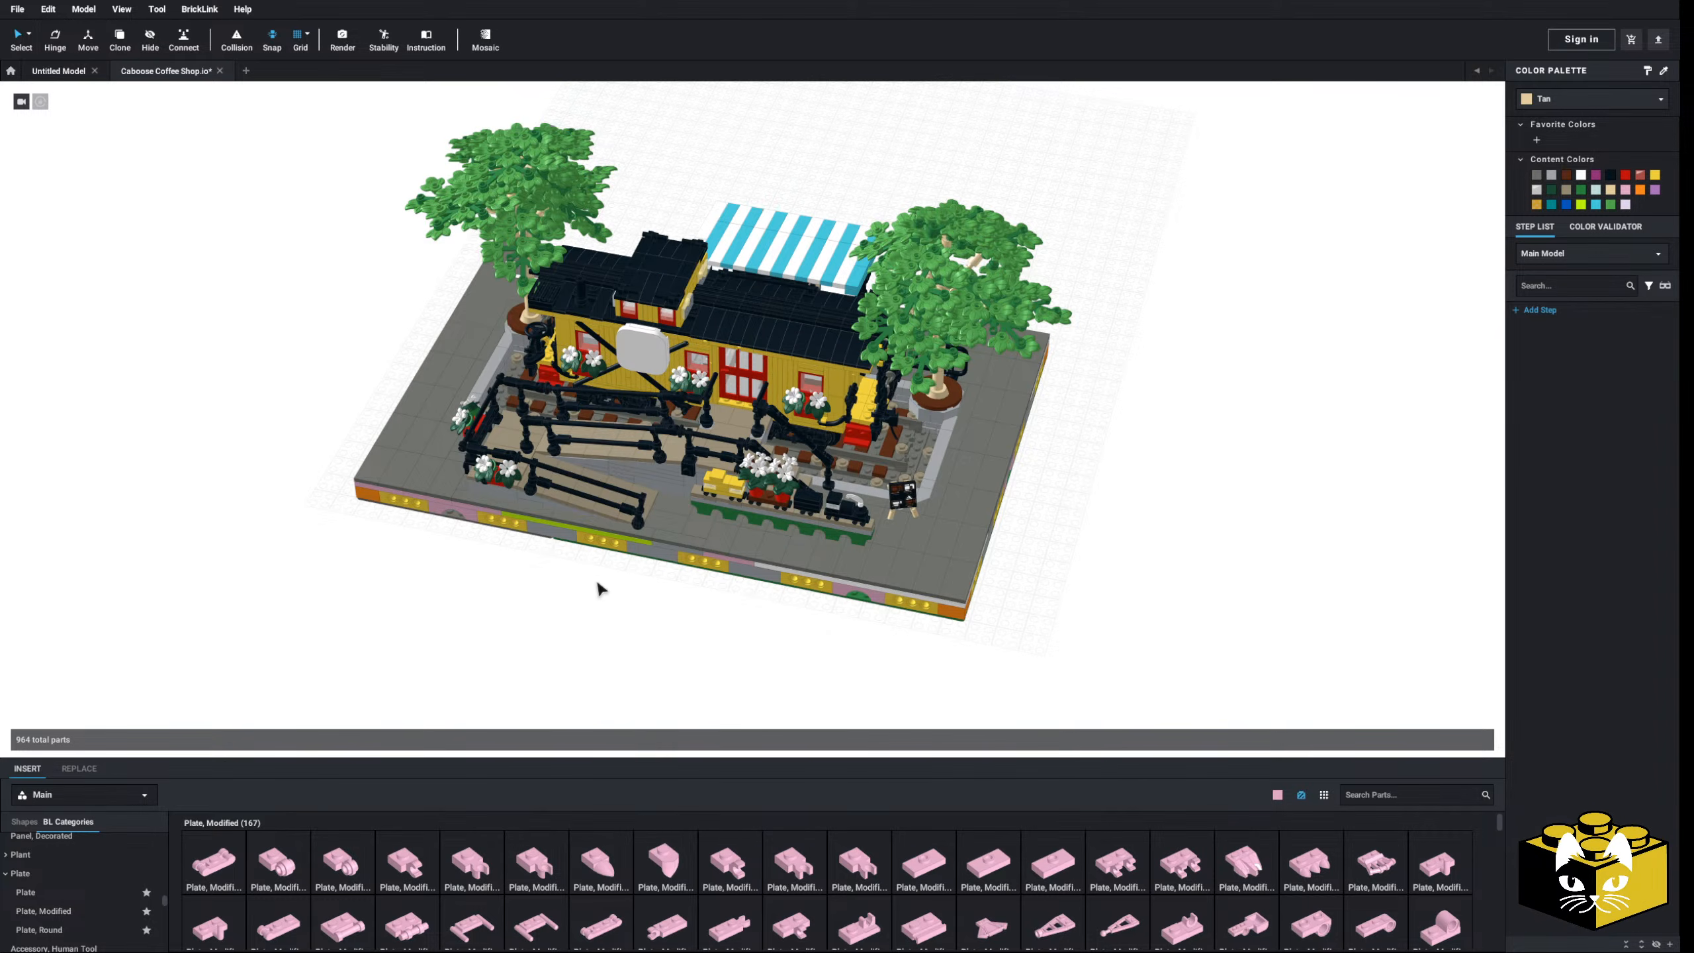
right_click_drag(599, 587, 487, 605)
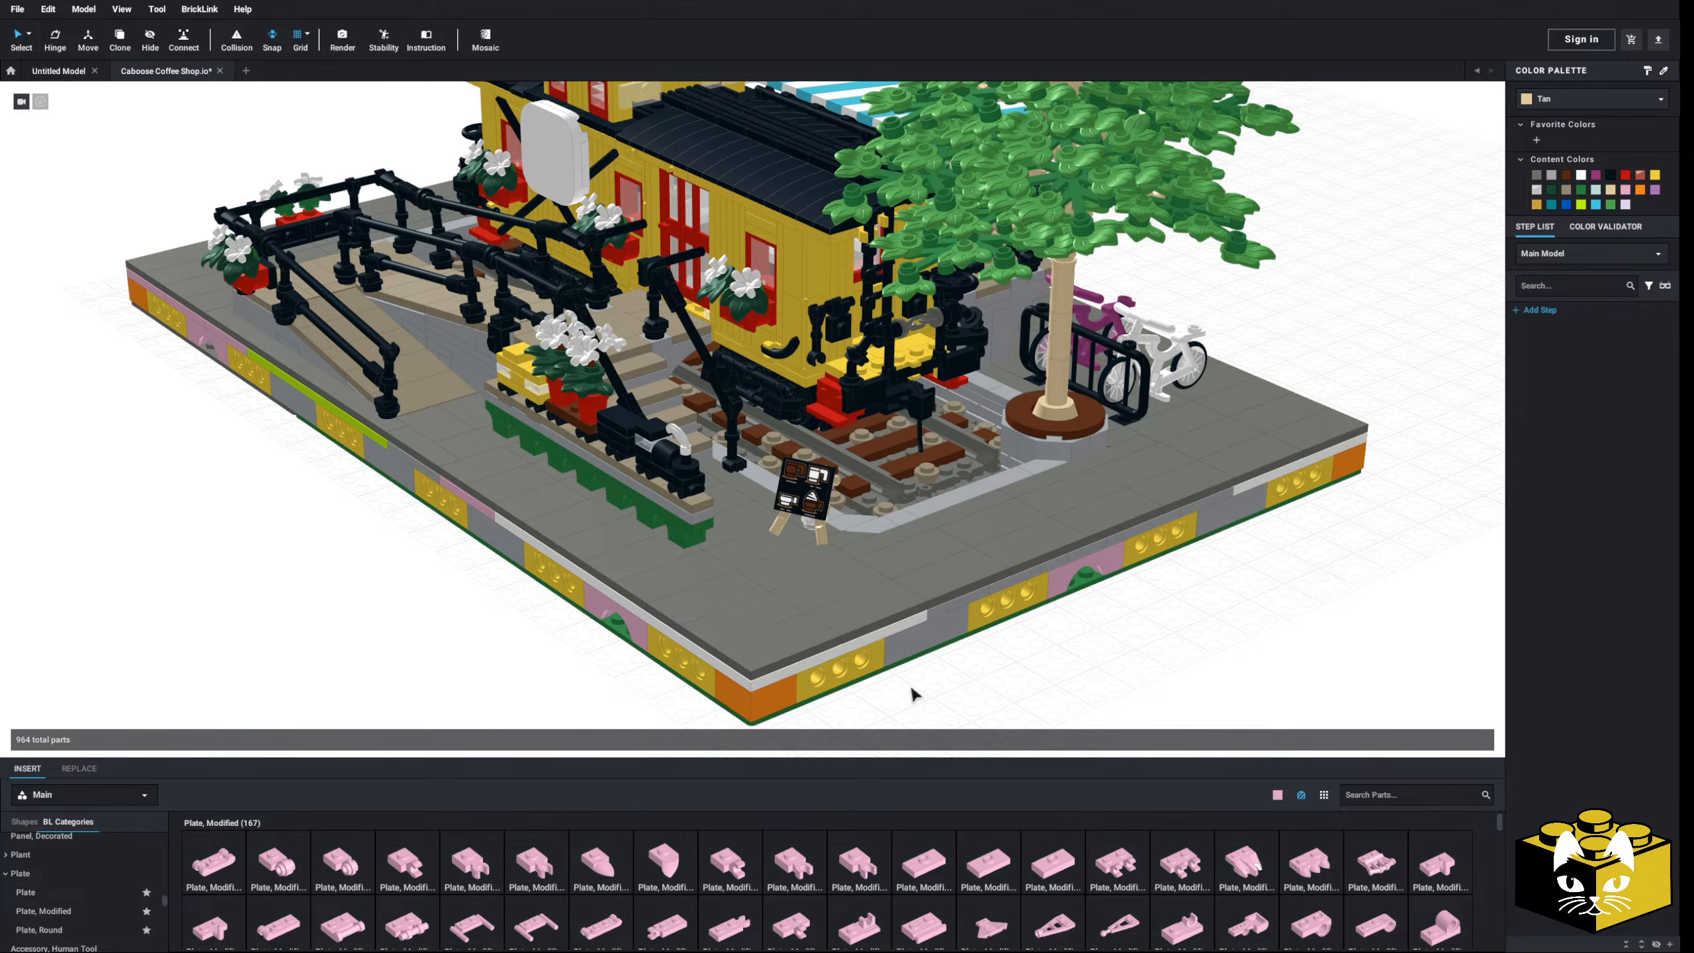
middle_click_drag(941, 671, 937, 658)
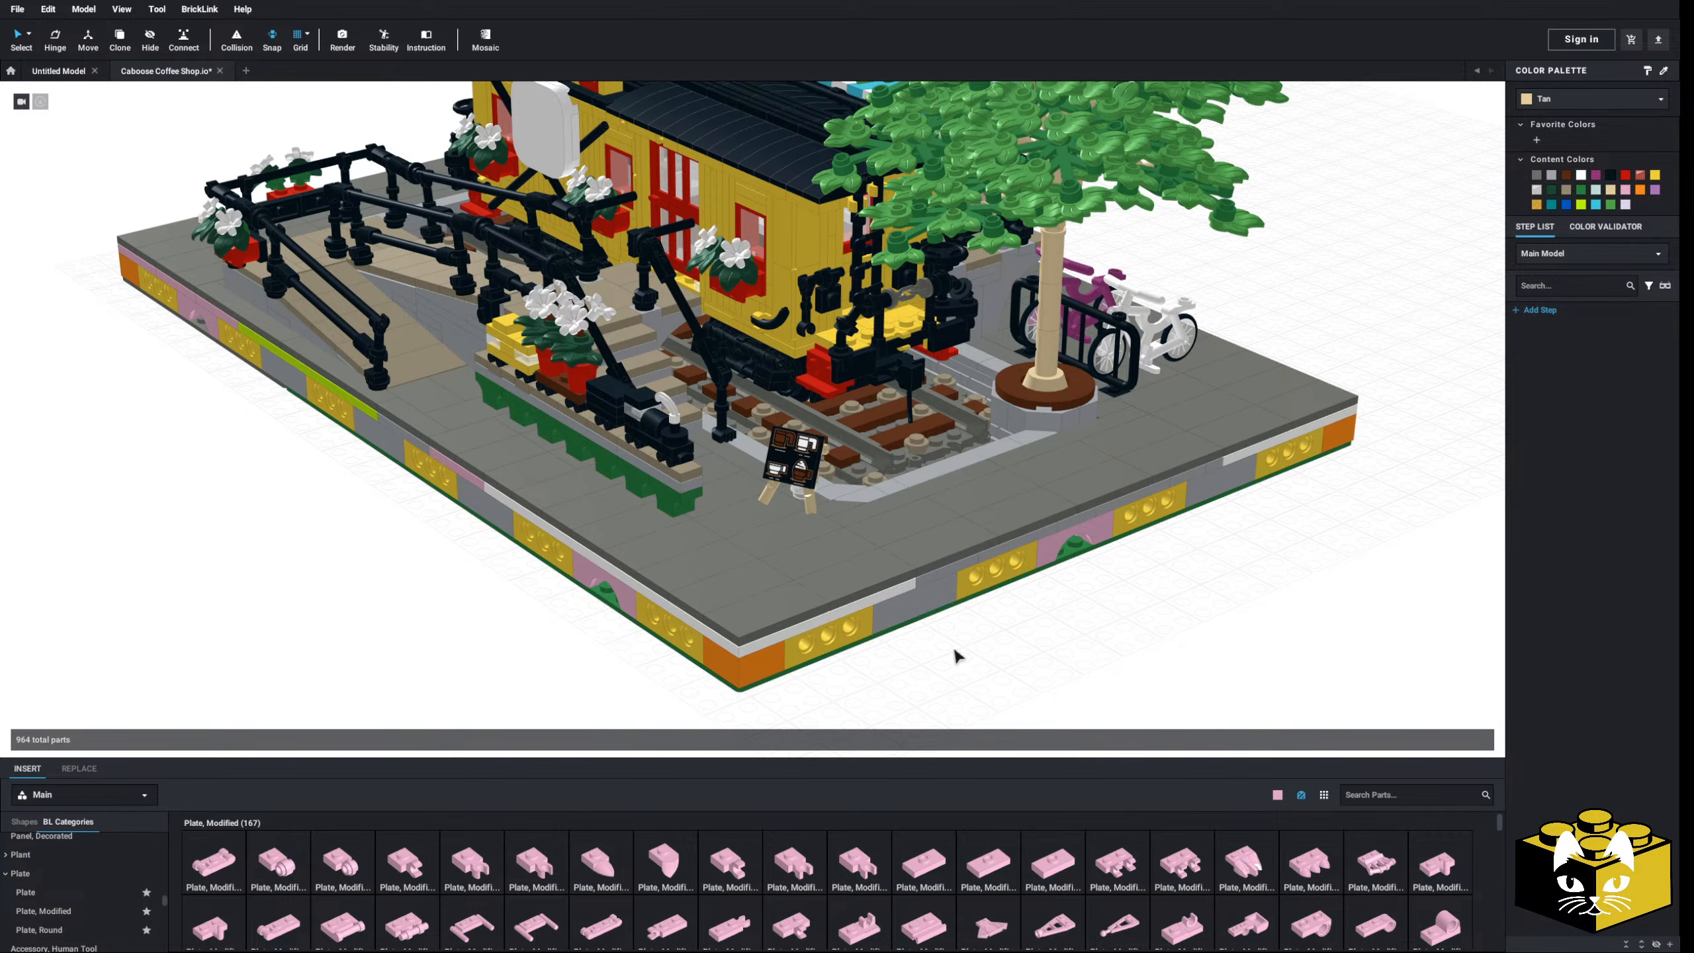
scroll(1031, 615, "down", 4)
right_click_drag(1031, 615, 1071, 640)
right_click_drag(927, 596, 867, 591)
scroll(836, 616, "up", 3)
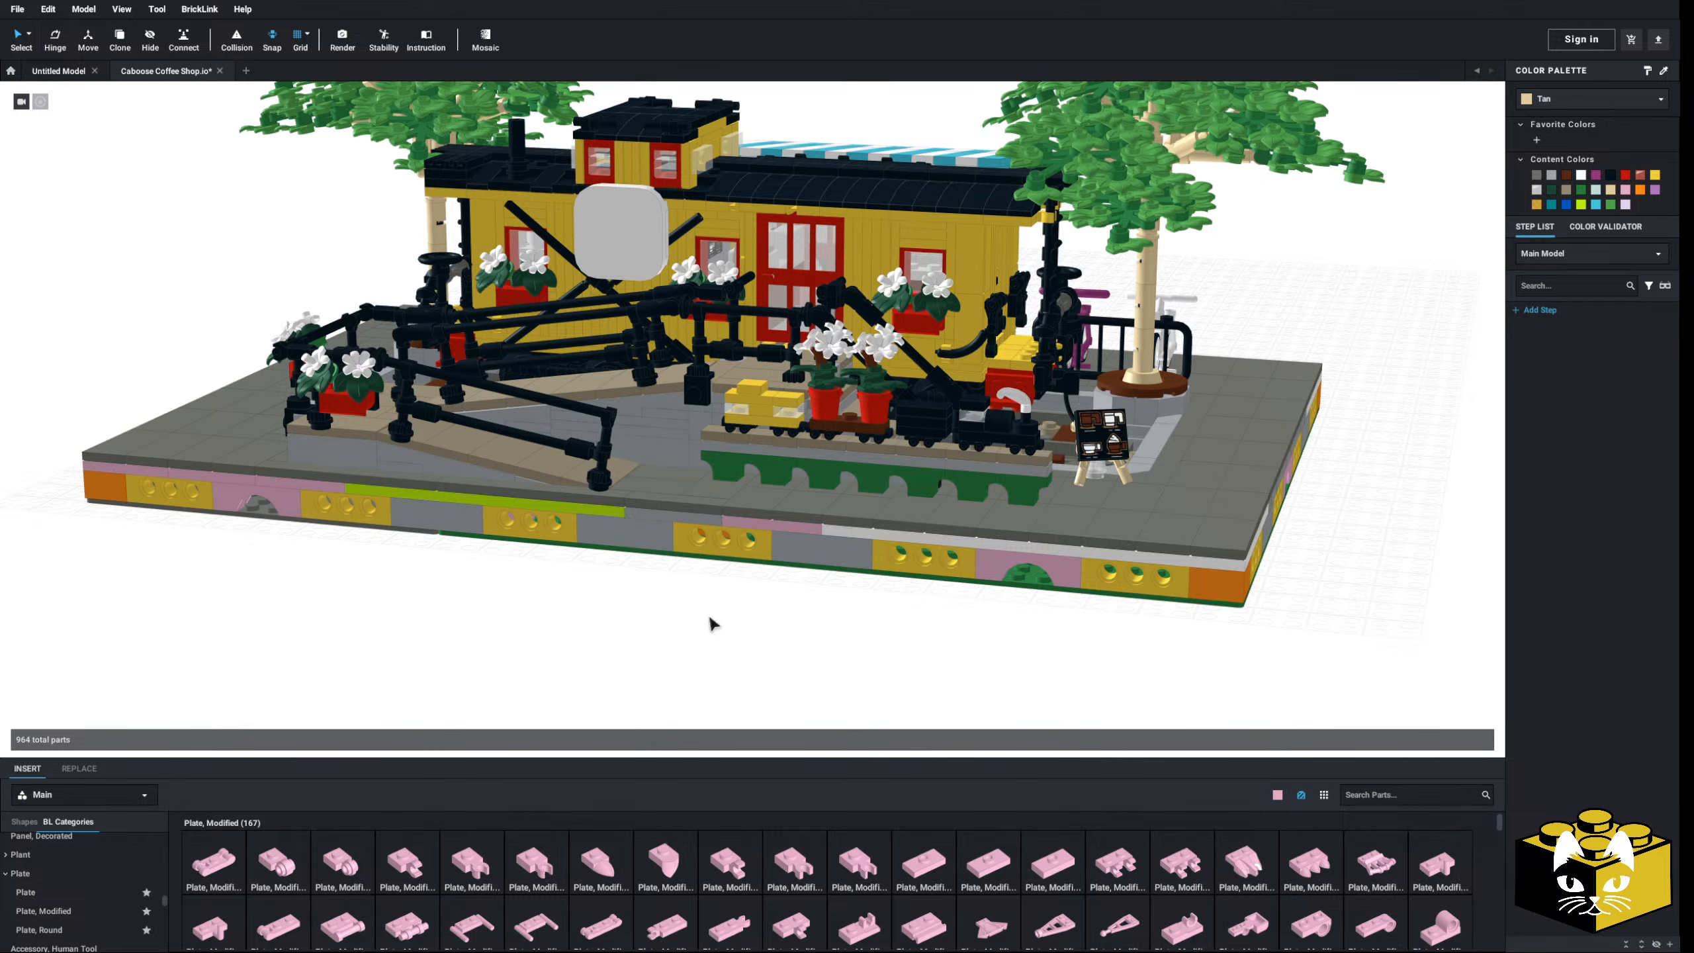
right_click_drag(709, 618, 668, 646)
middle_click_drag(667, 646, 608, 597)
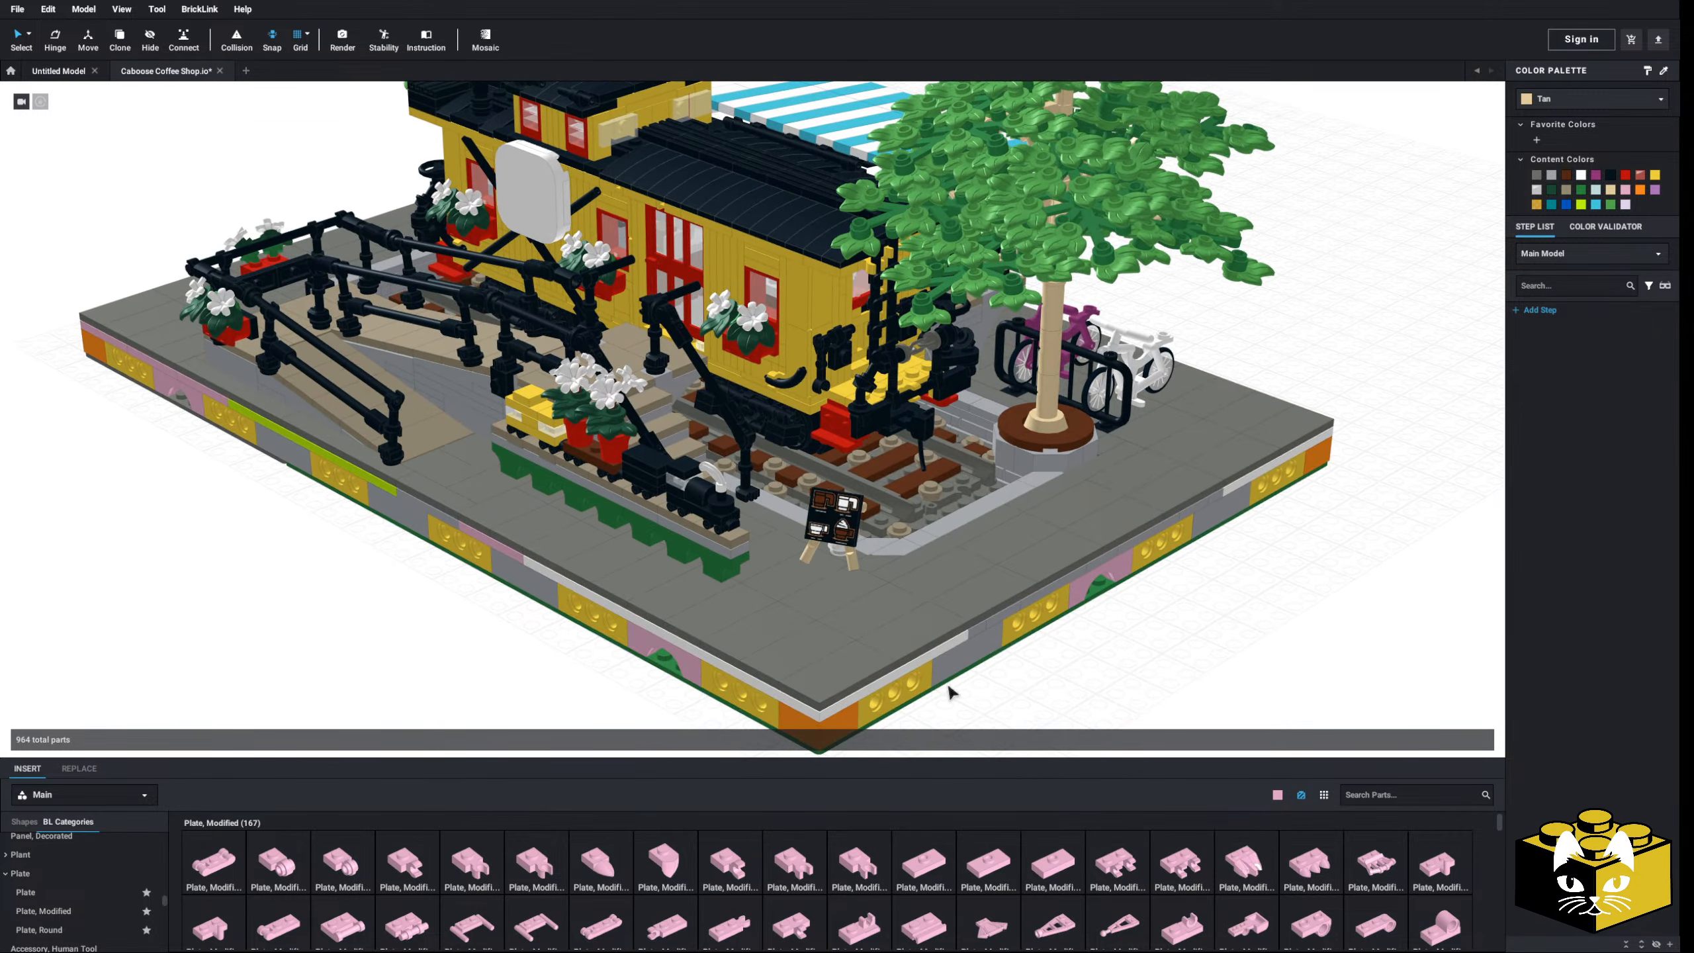
right_click_drag(554, 677, 860, 689)
scroll(608, 666, "down", 3)
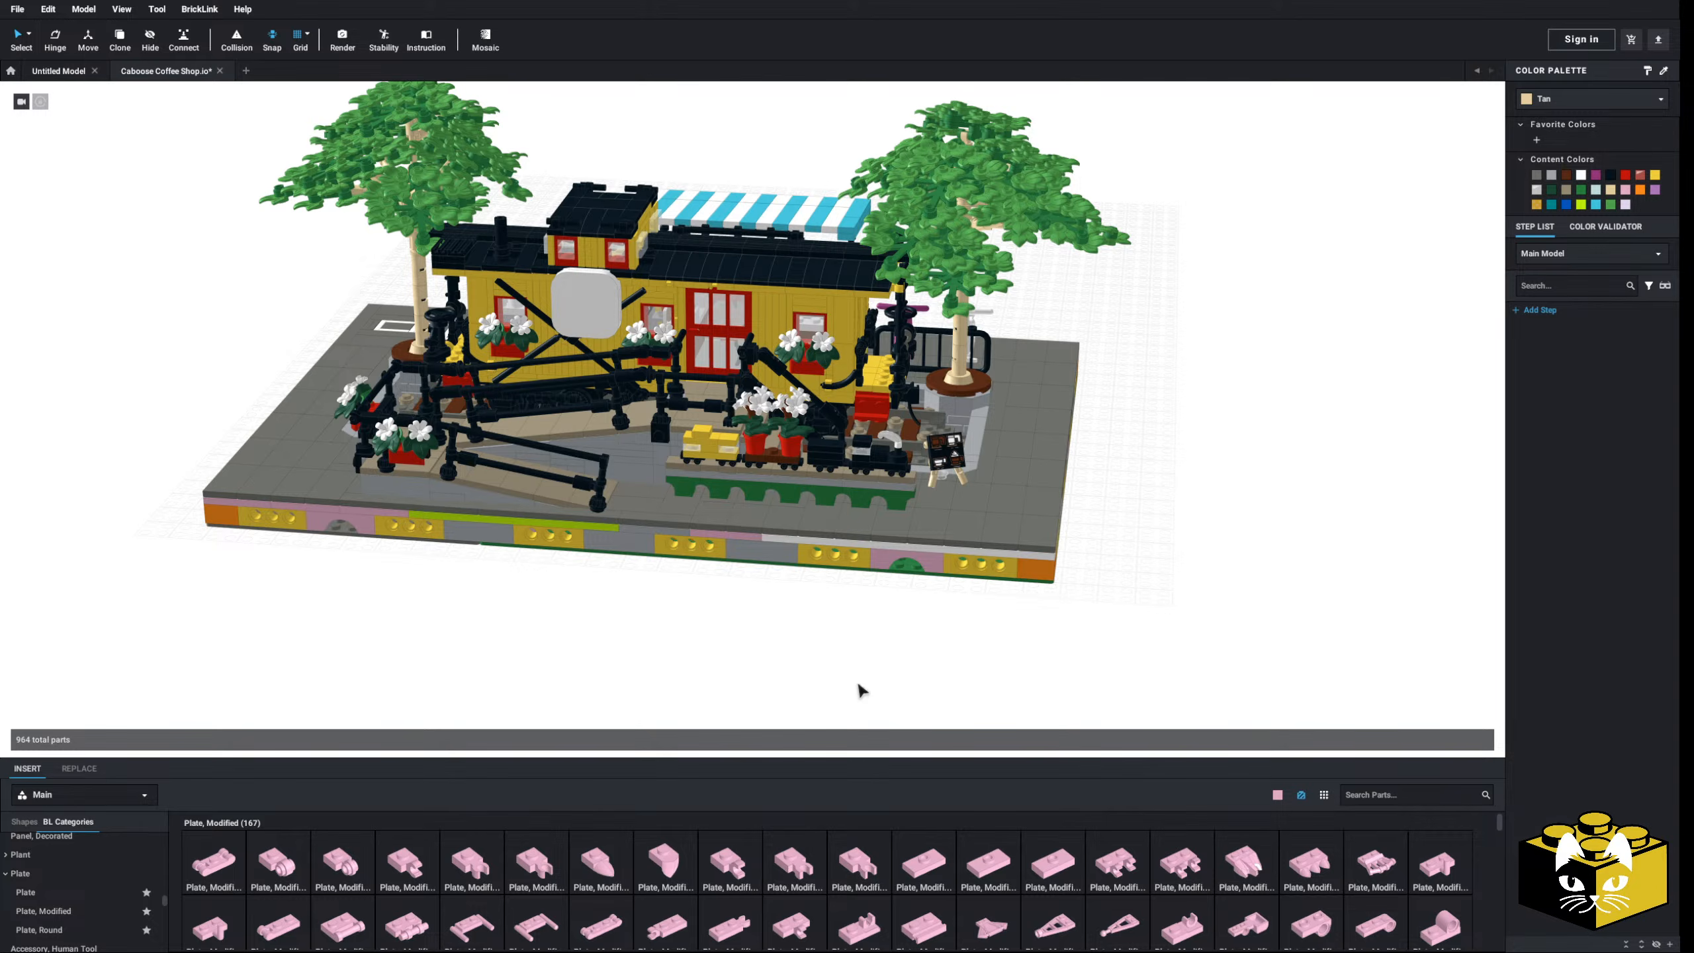
right_click_drag(850, 681, 591, 625)
scroll(660, 641, "down", 5)
scroll(668, 644, "up", 5)
scroll(627, 657, "down", 3)
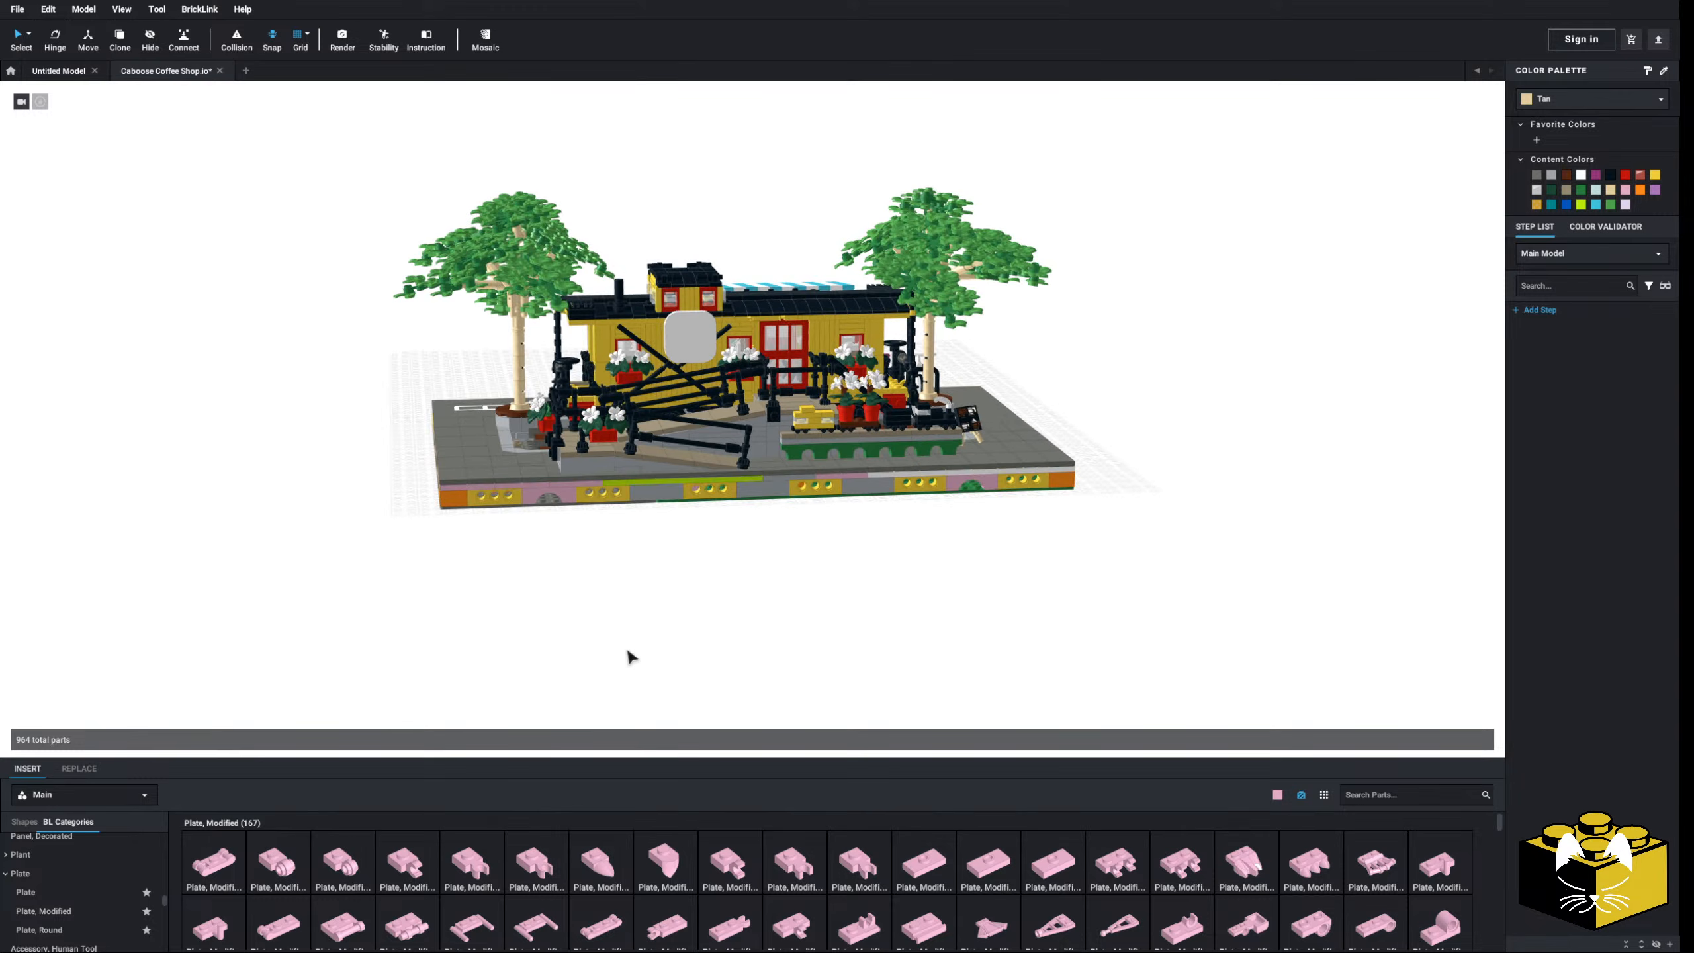
scroll(627, 657, "up", 6)
scroll(578, 572, "down", 3)
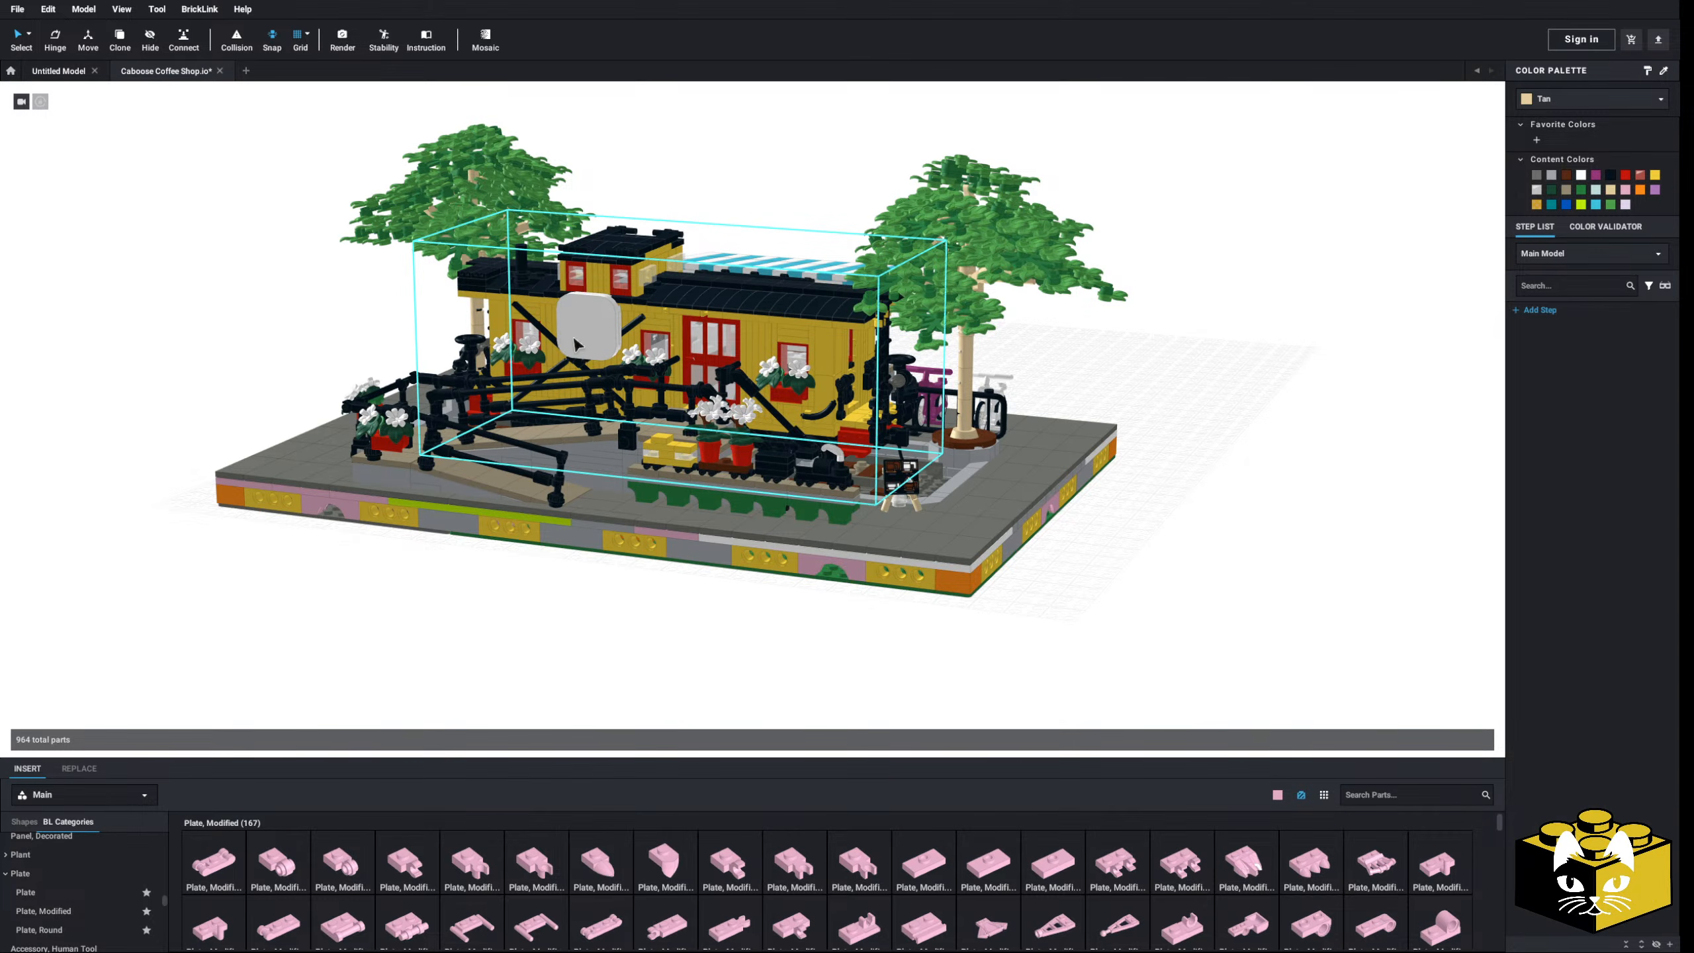
right_click_drag(465, 649, 691, 654)
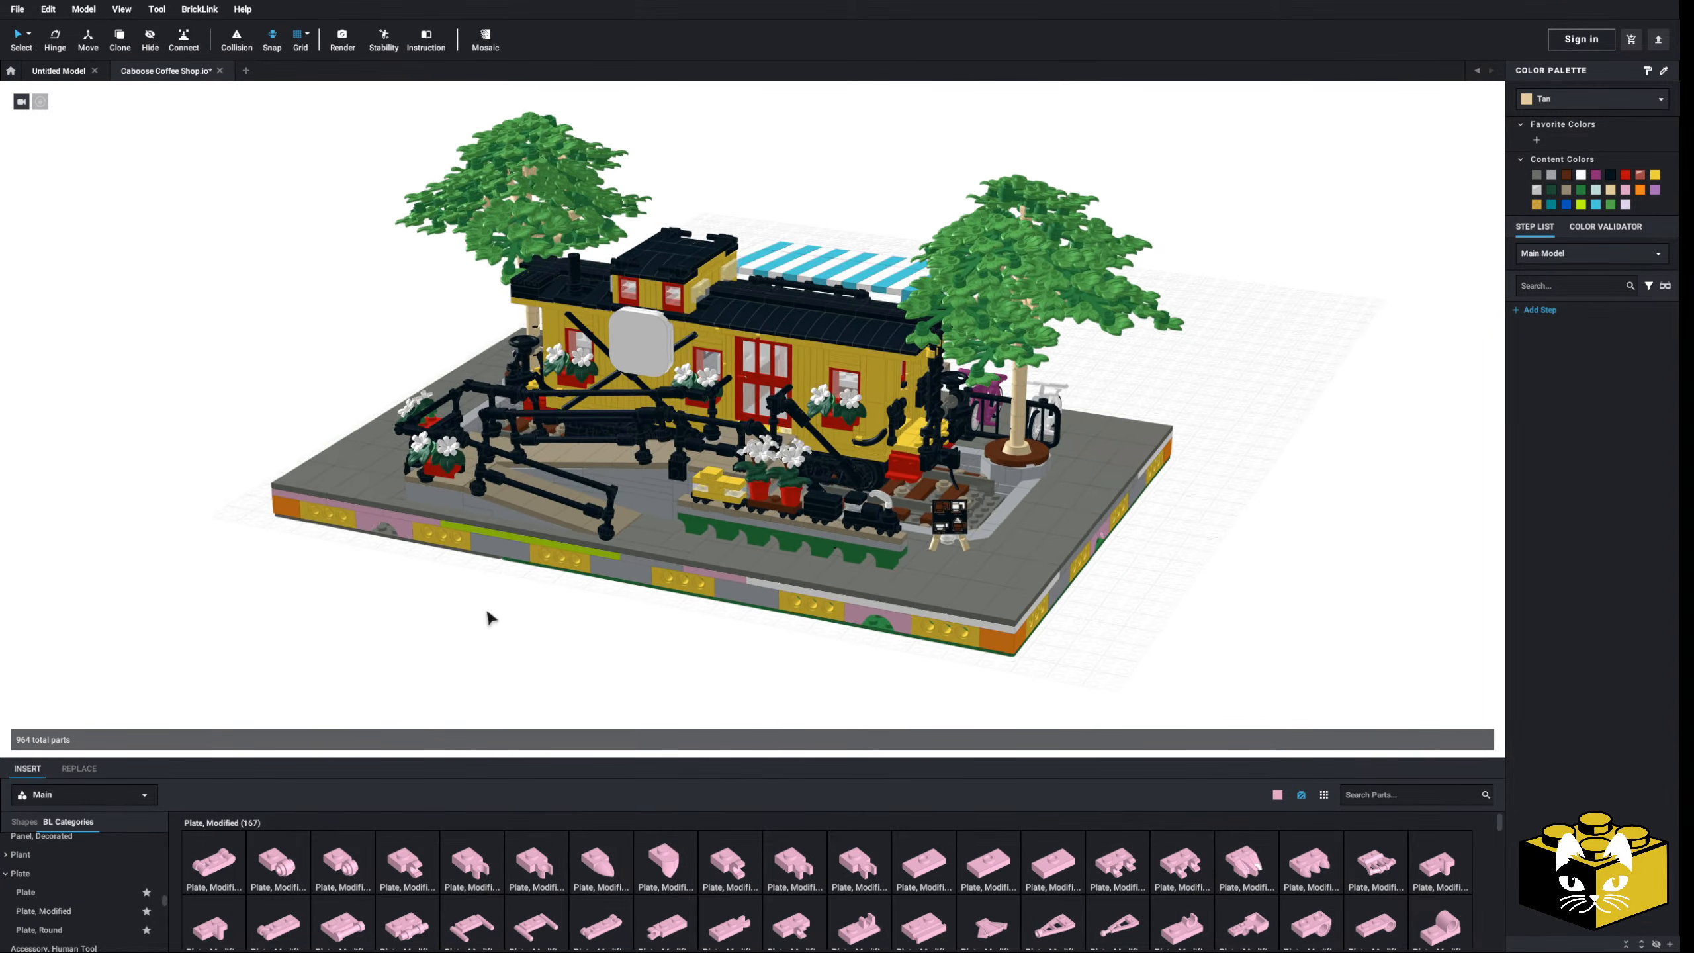
scroll(486, 613, "up", 1)
mouse_move(486, 613)
right_mouse_down()
mouse_move(516, 636)
mouse_move(514, 619)
right_mouse_up()
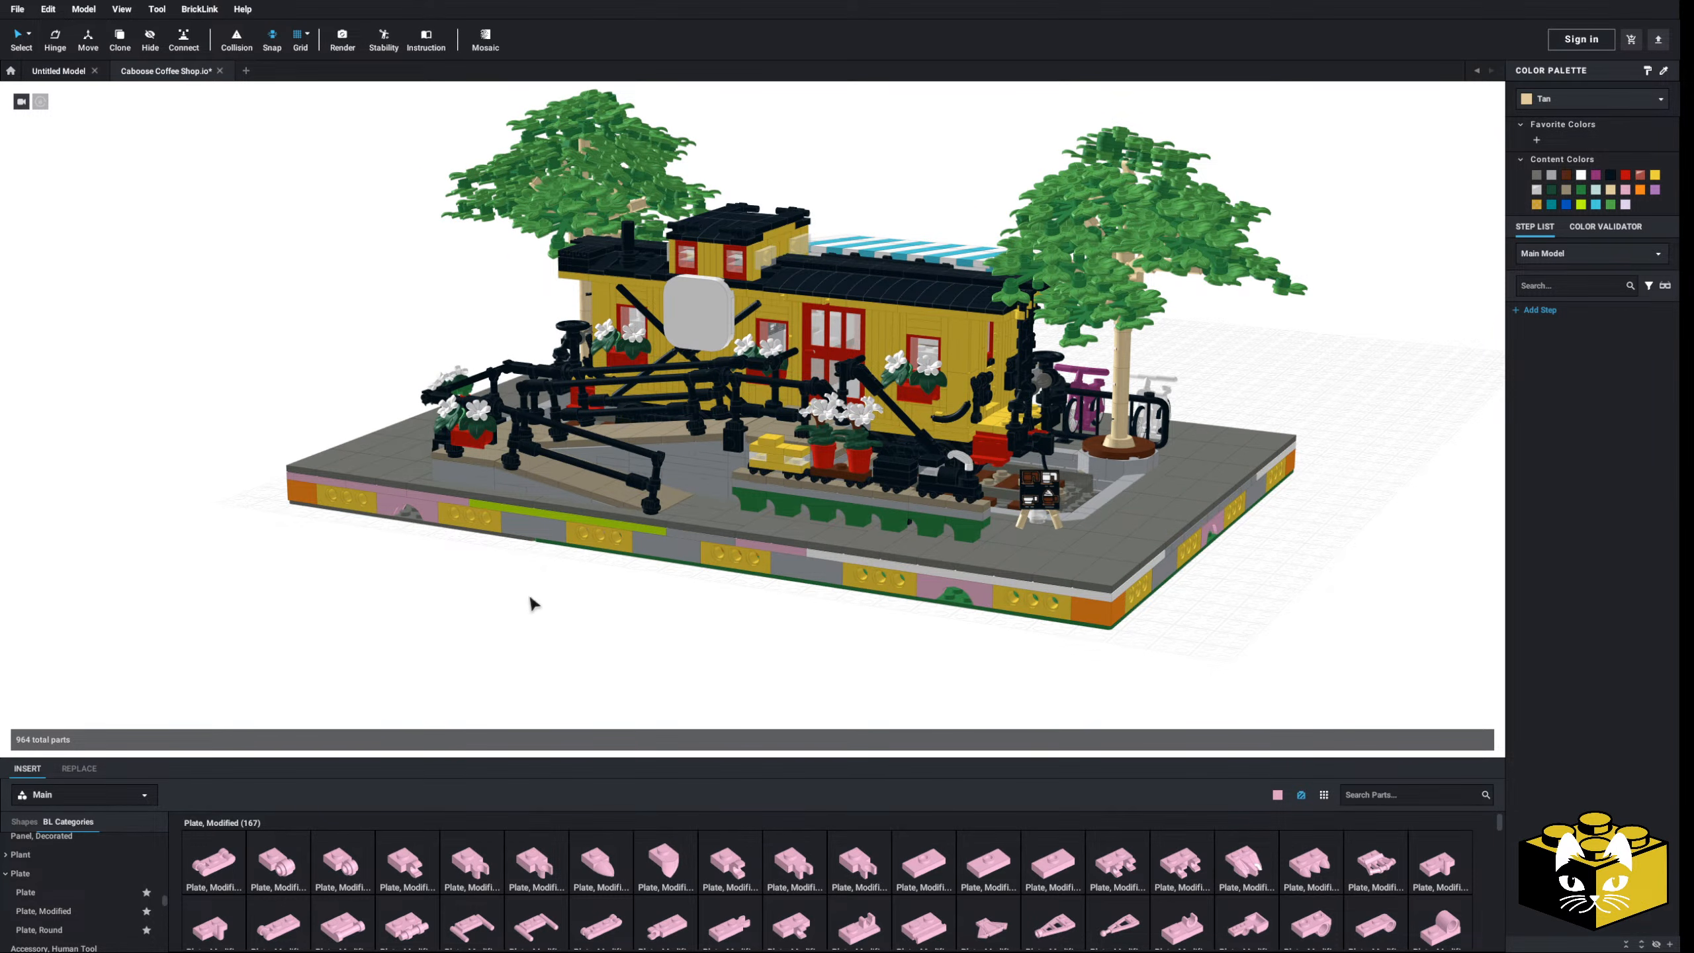
right_click_drag(599, 540, 558, 573)
right_click_drag(688, 419, 609, 382)
right_click_drag(677, 378, 717, 367)
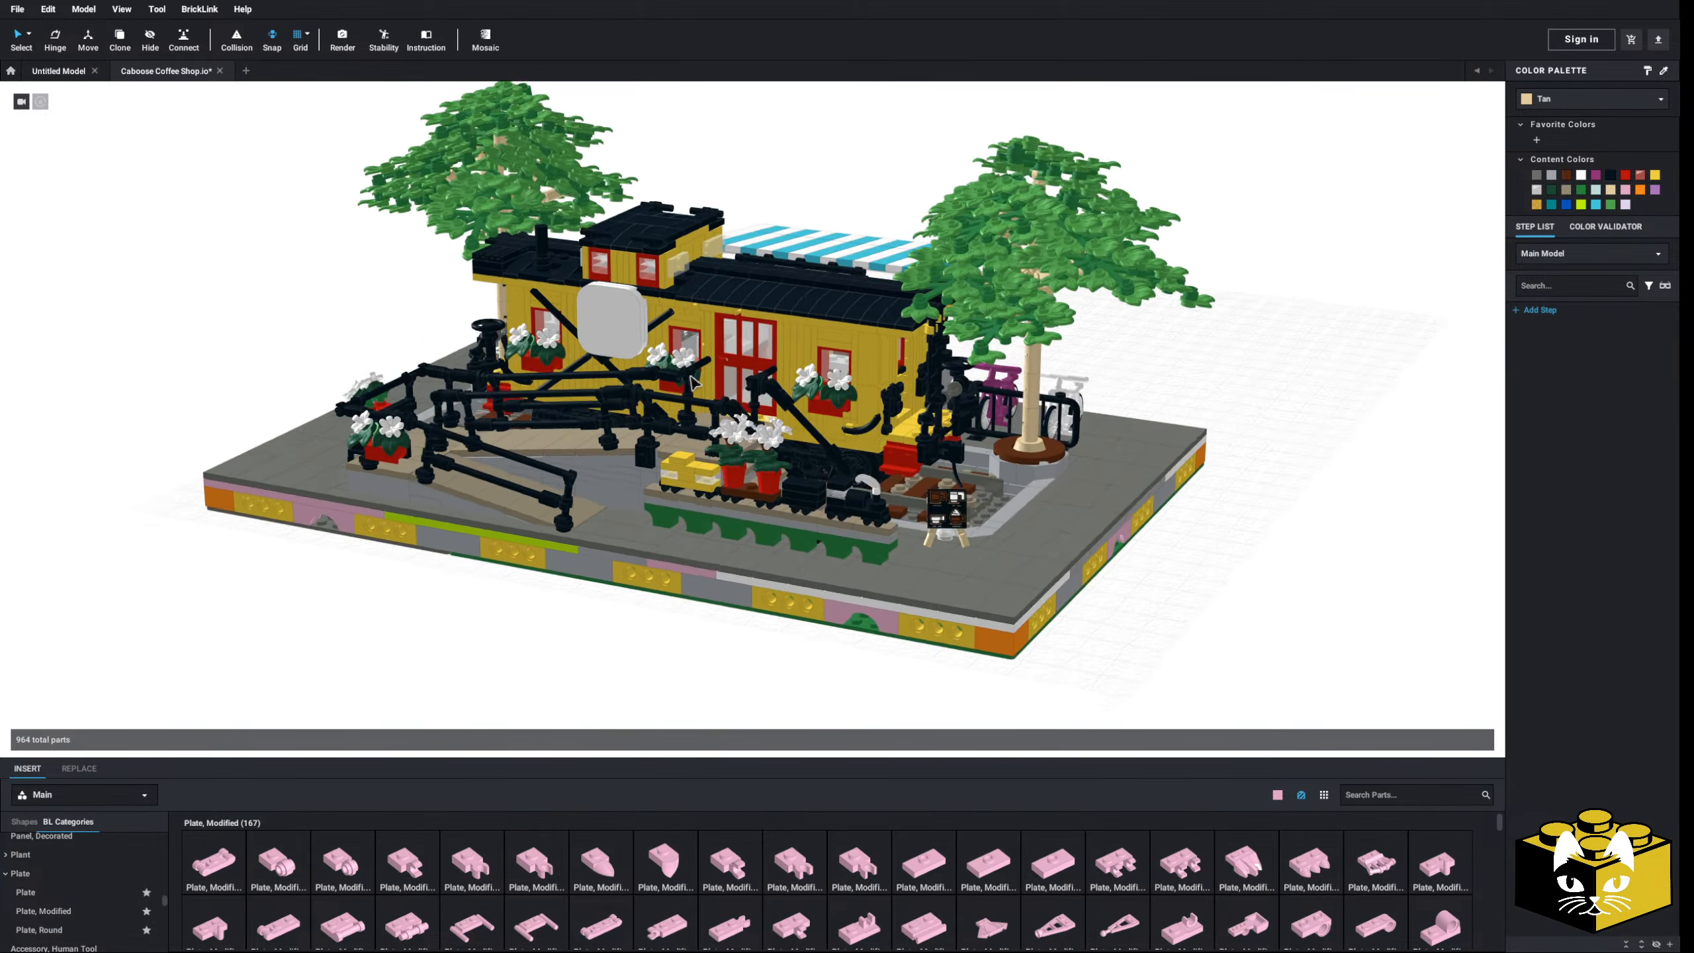
scroll(694, 401, "down", 4)
left_click(509, 555)
right_click_drag(508, 555, 443, 583)
scroll(433, 577, "up", 1)
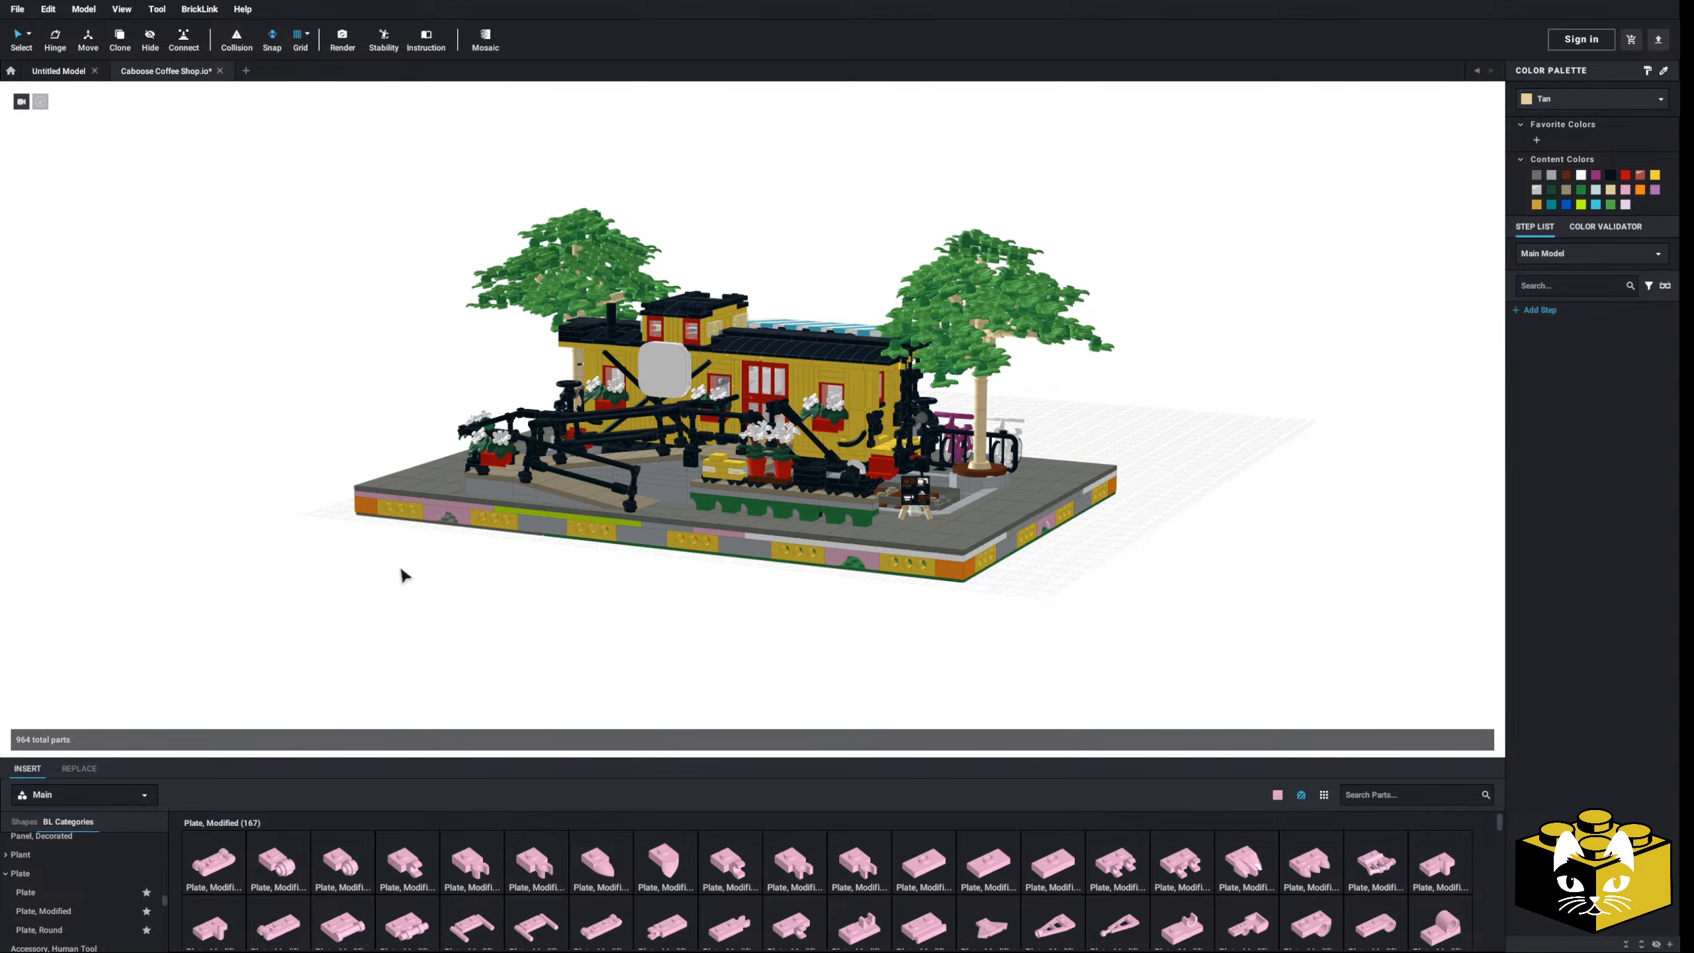
- Frame the diorama from a lower, more frontal angle
right_click_drag(400, 564, 325, 540)
right_click(261, 536)
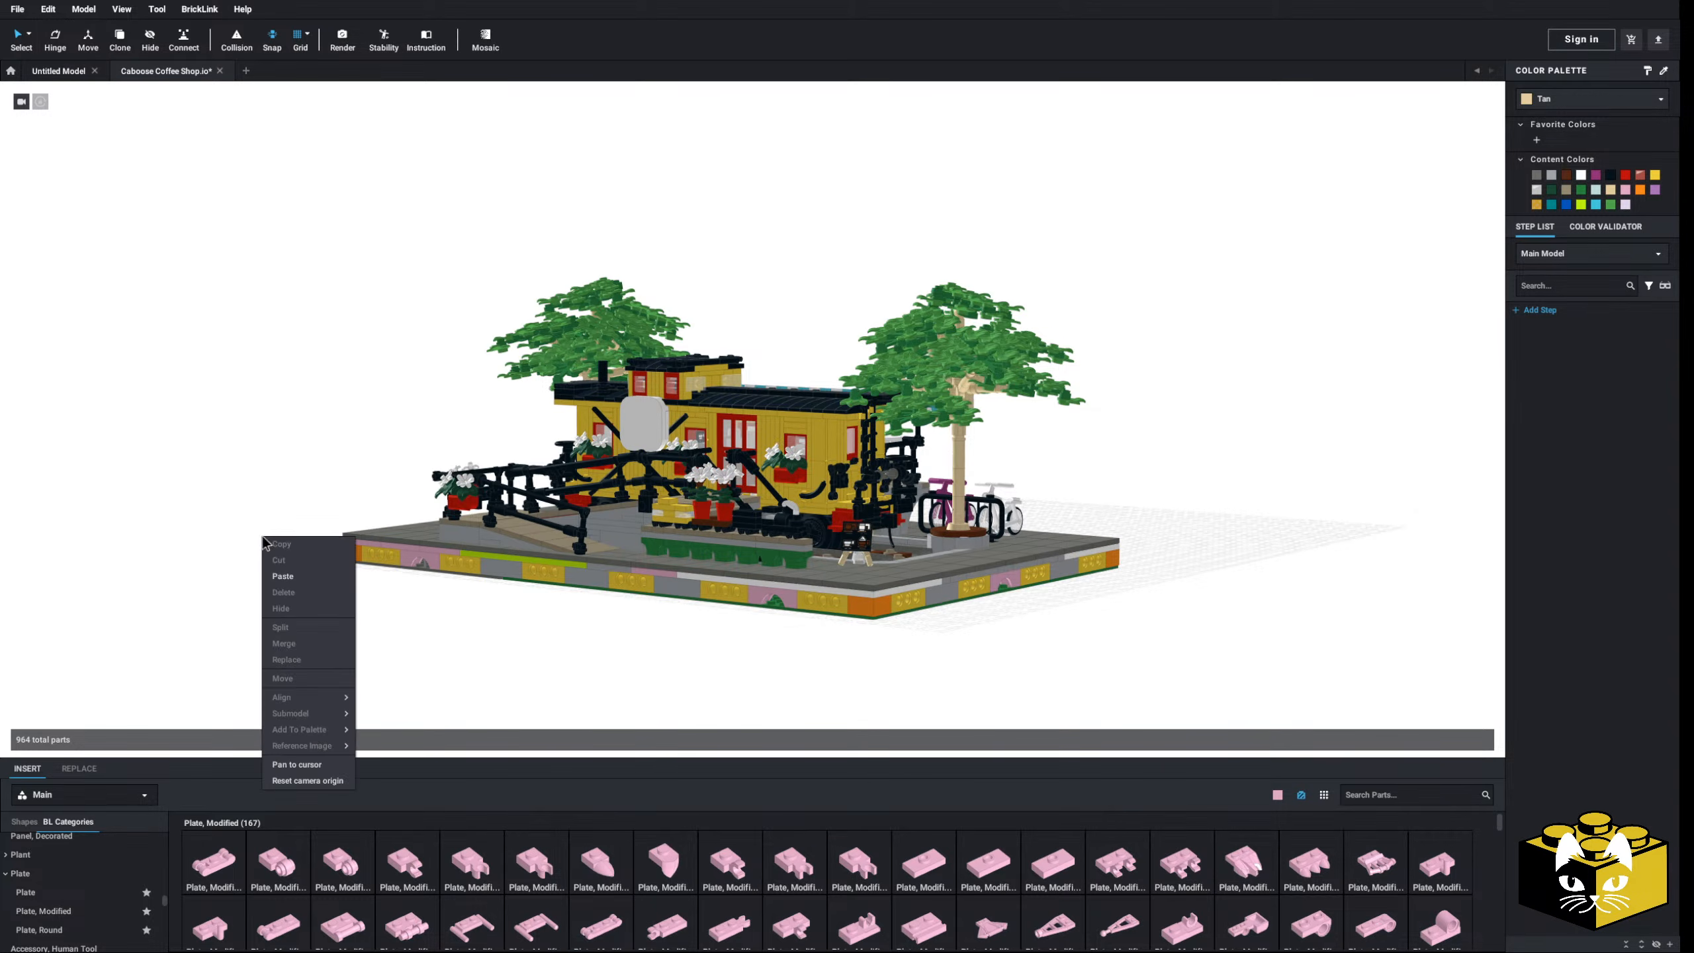
left_click(261, 479)
middle_click_drag(260, 480, 274, 457)
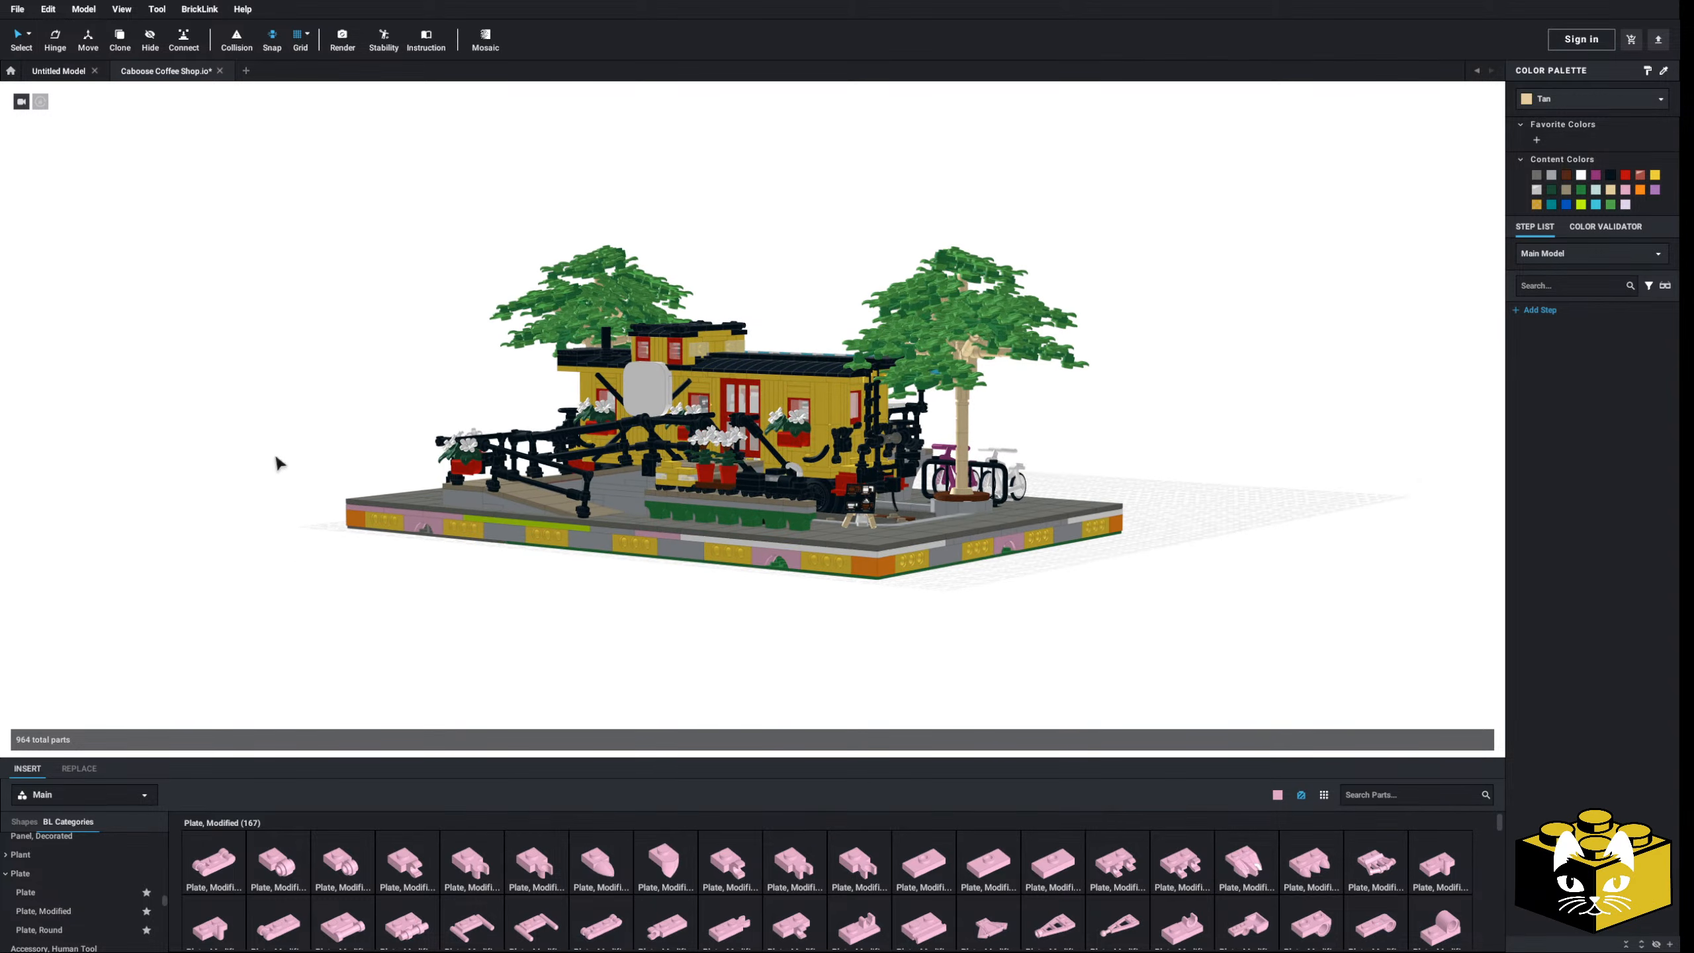
- Open the image render settings and adjust the preview model higher and more frontal
left_click(341, 41)
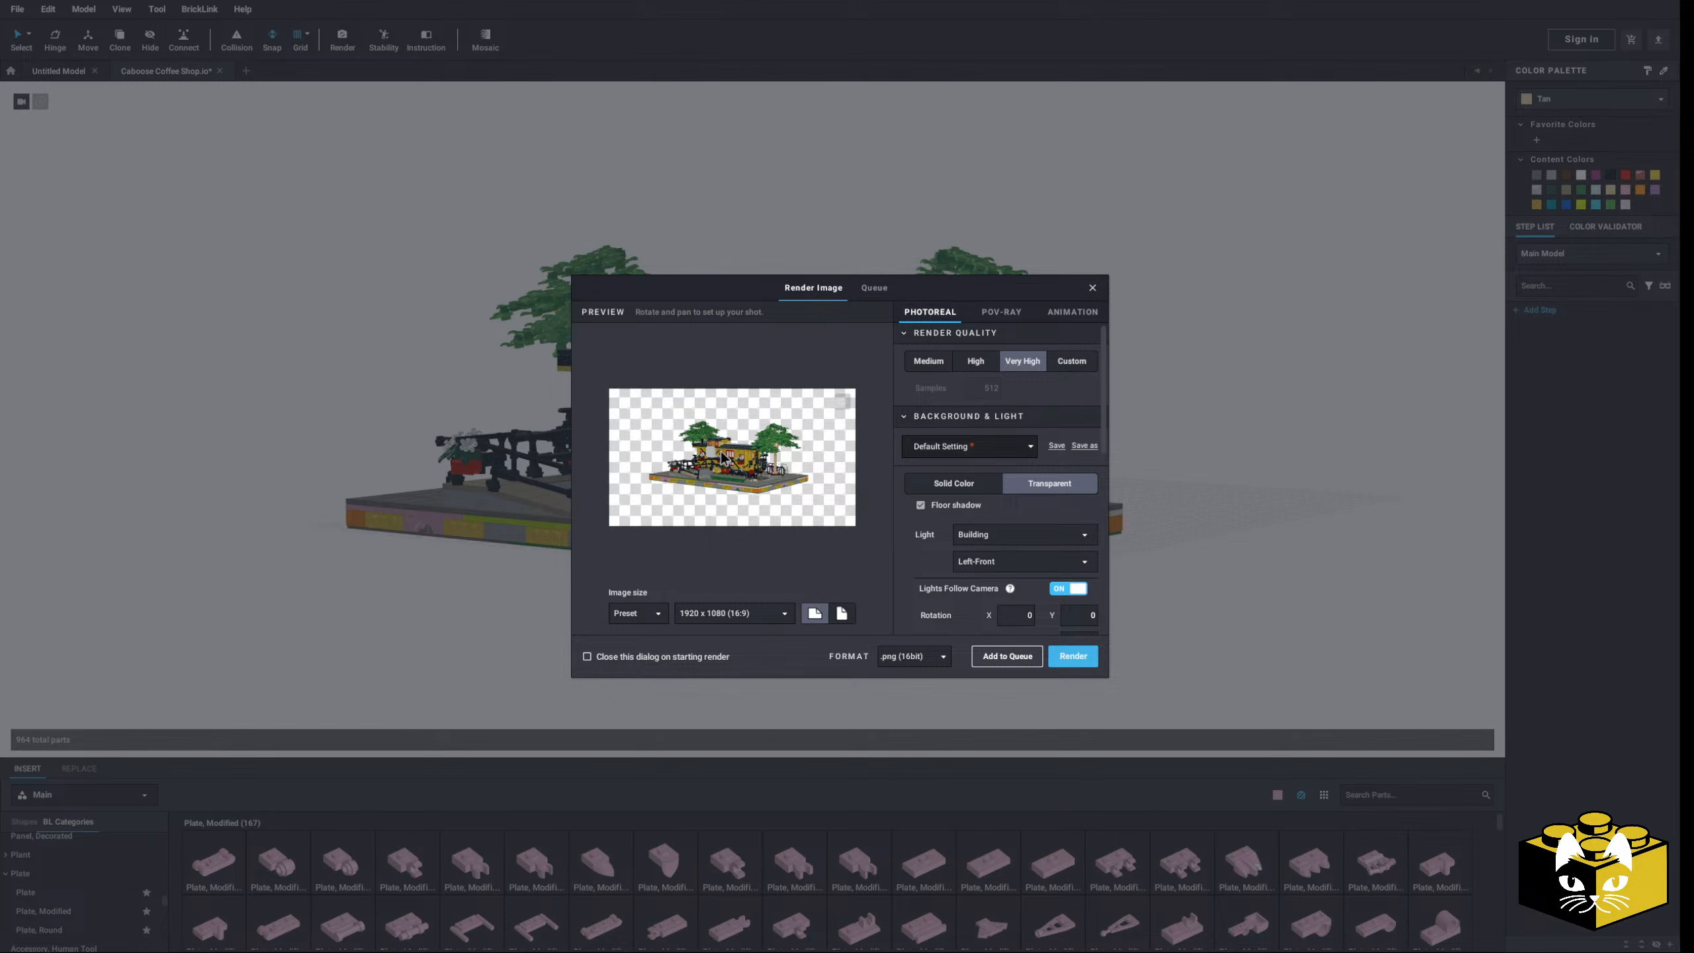
scroll(684, 476, "up", 5)
scroll(687, 478, "up", 4)
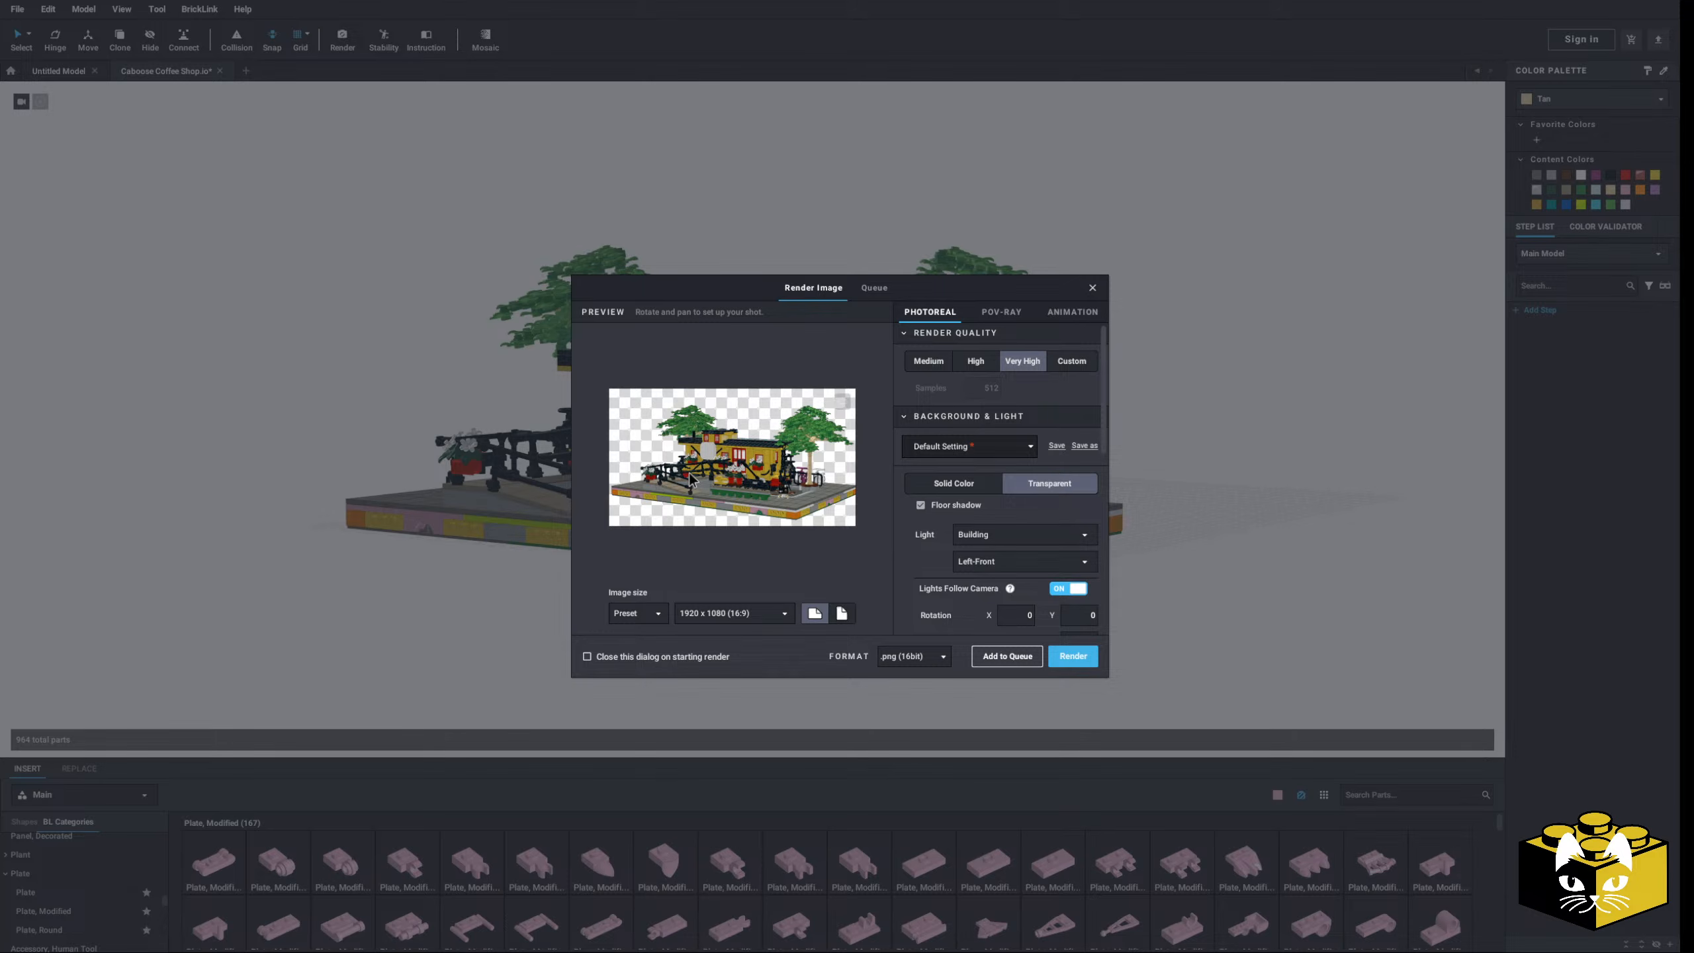
scroll(689, 478, "down", 2)
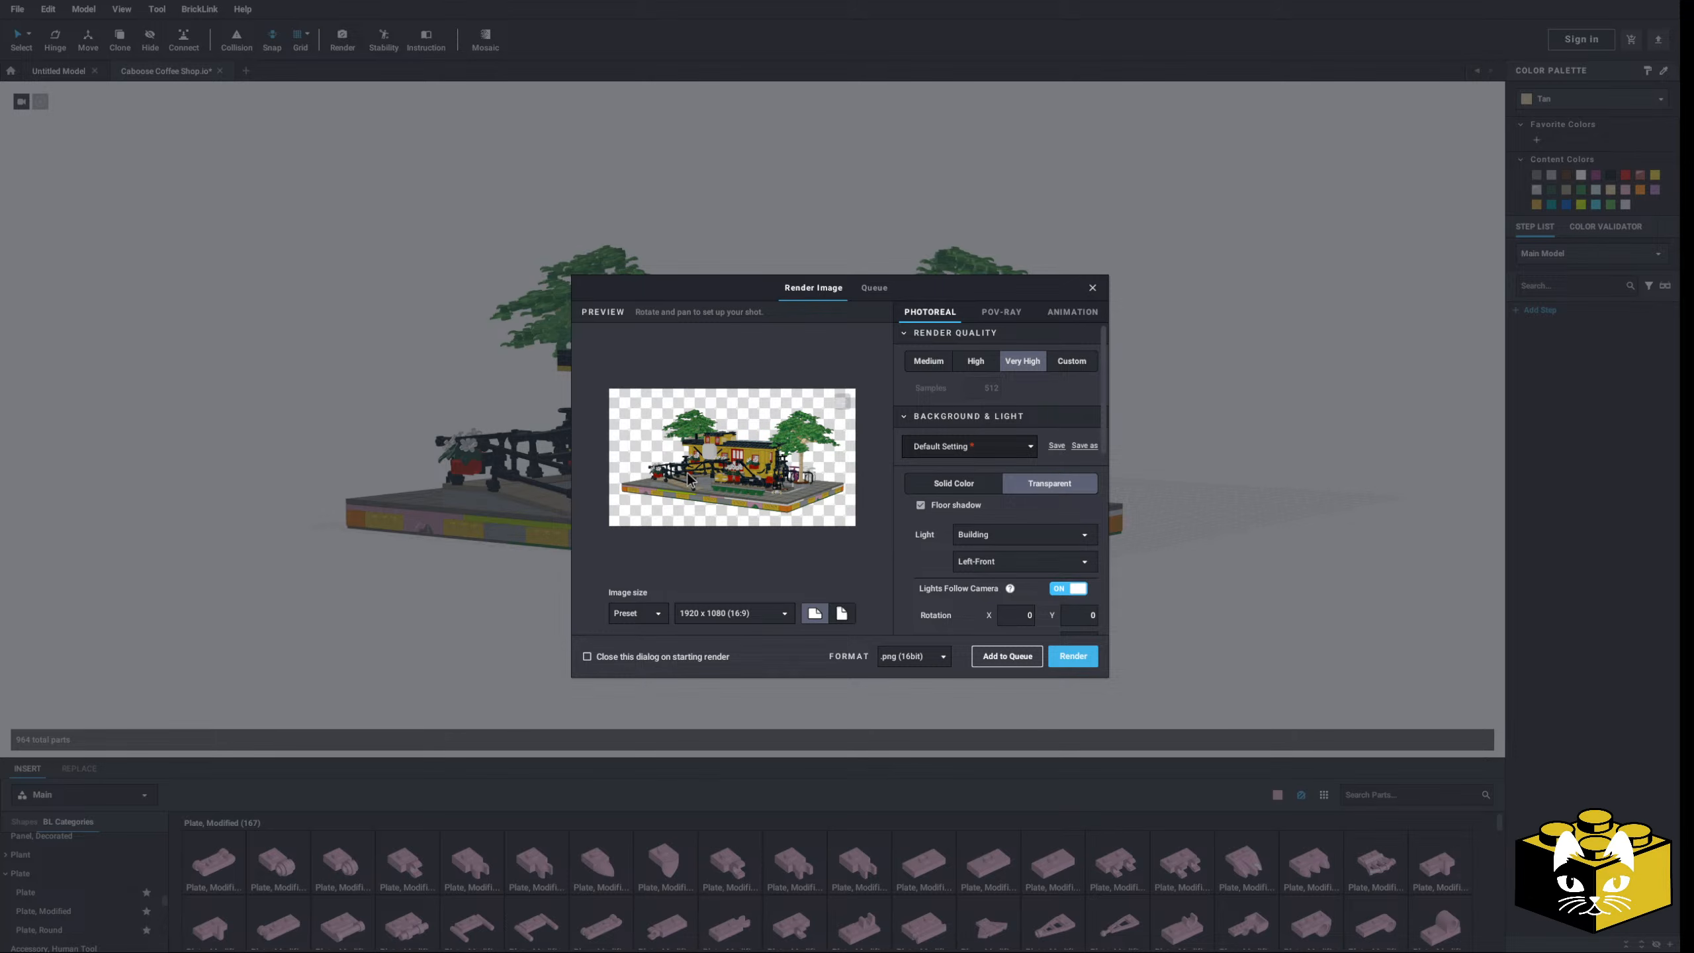
middle_click_drag(688, 473, 687, 460)
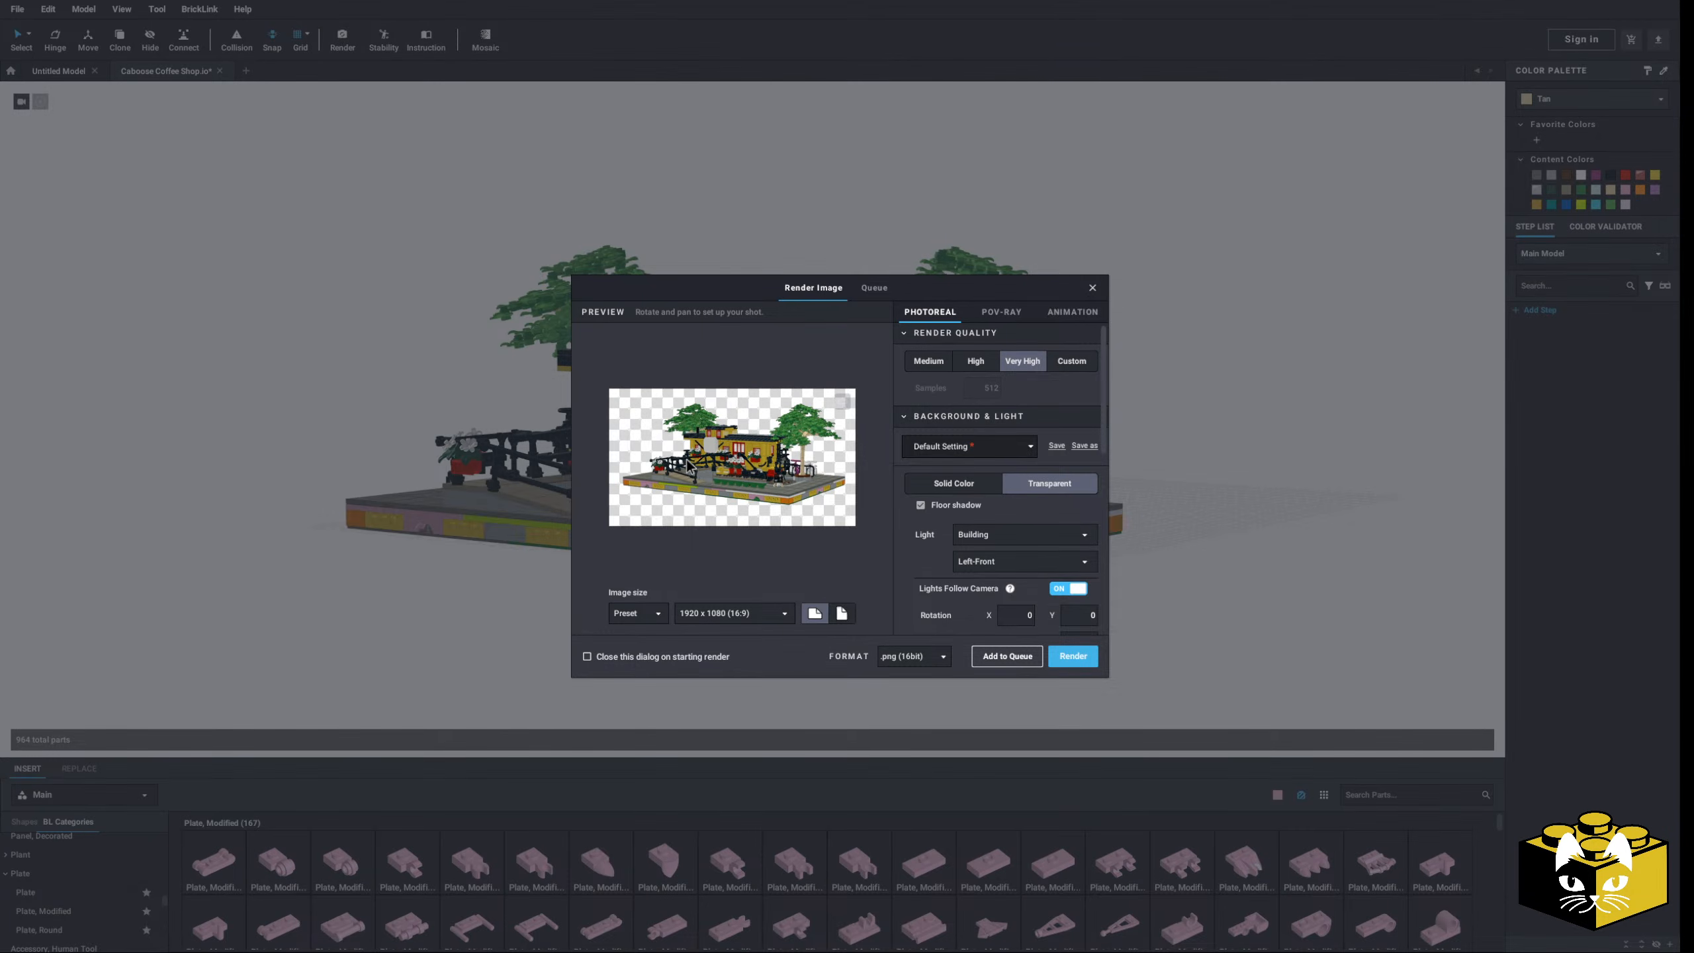
left_click_drag(688, 465, 686, 475)
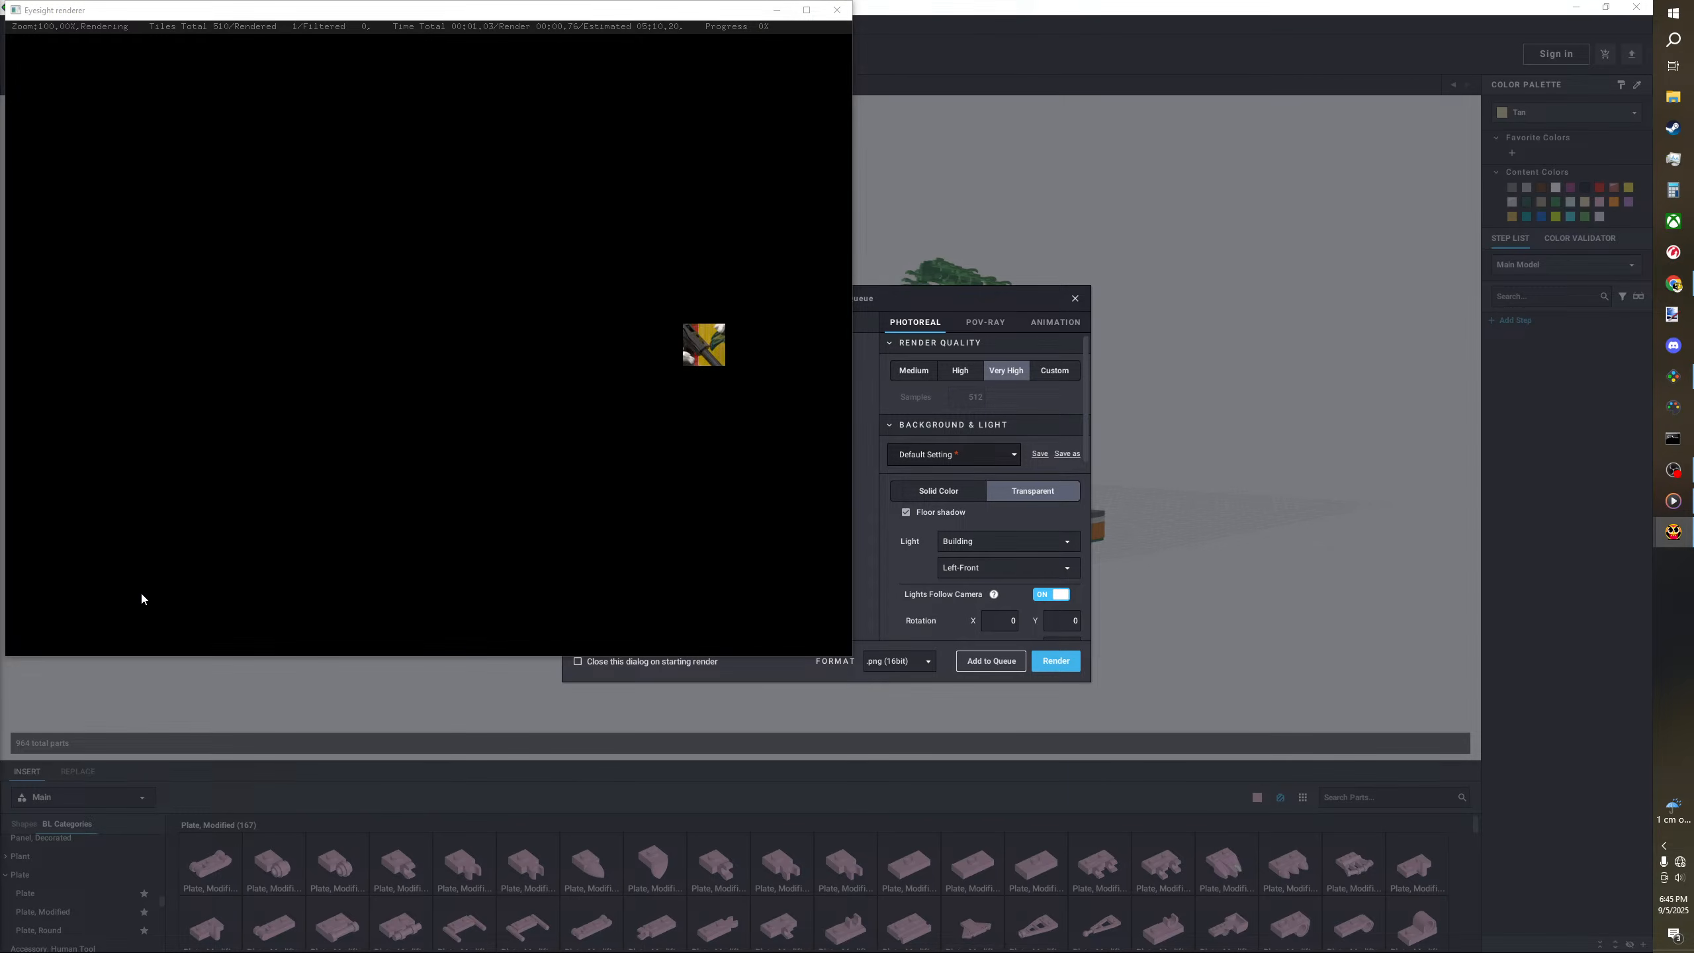
- Maximize the Eyesight renderer, let the render finish, then close the Render Image settings
left_click(807, 10)
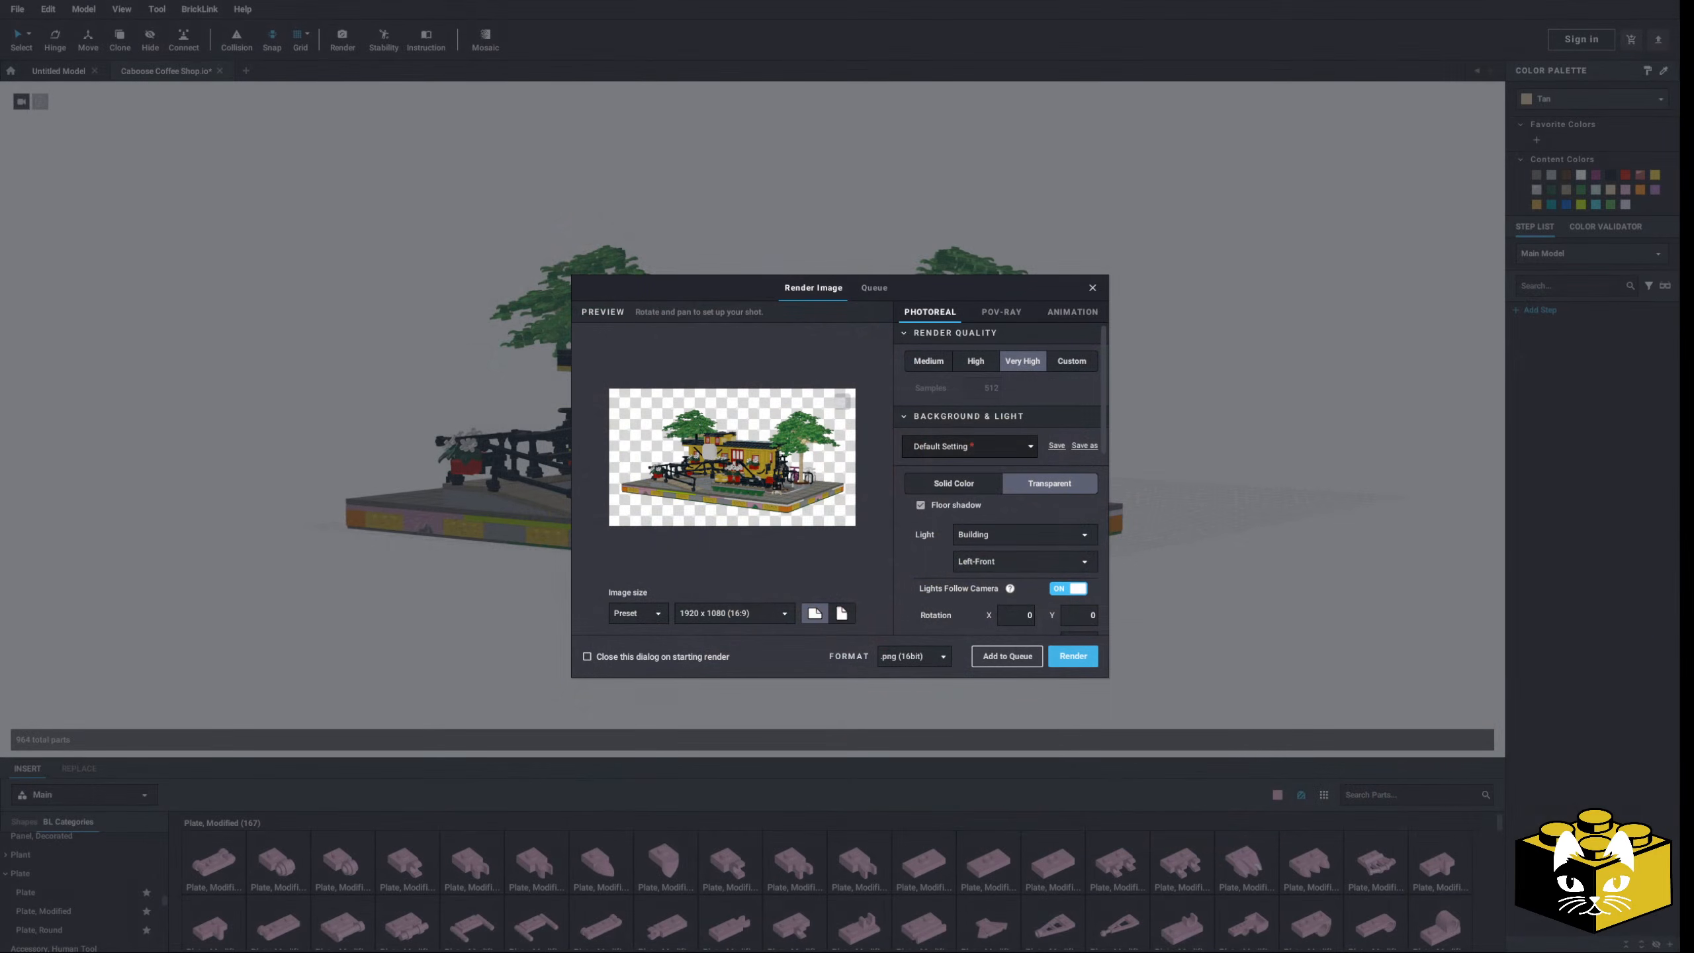
left_click(1093, 288)
- Recolour the seven green tiles along the track front Light Bluish Gray, after trying Bright Light Orange
middle_click_drag(767, 538, 810, 504)
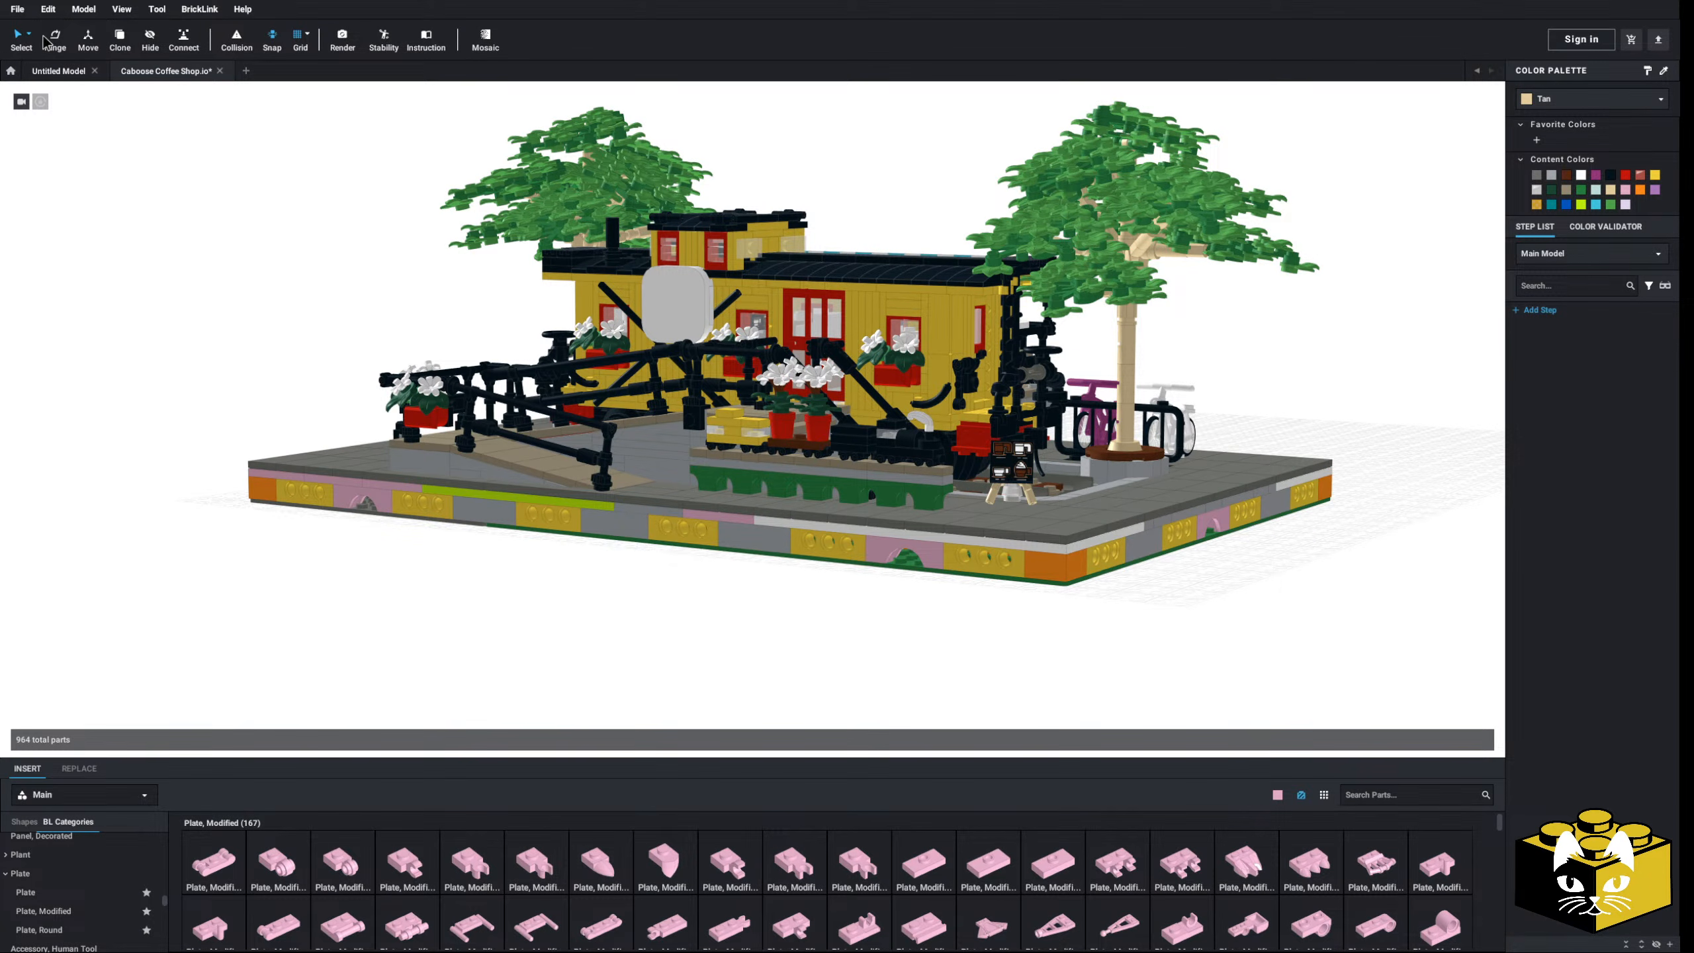
left_click(28, 33)
left_click(67, 87)
left_click(749, 479)
left_click(1595, 98)
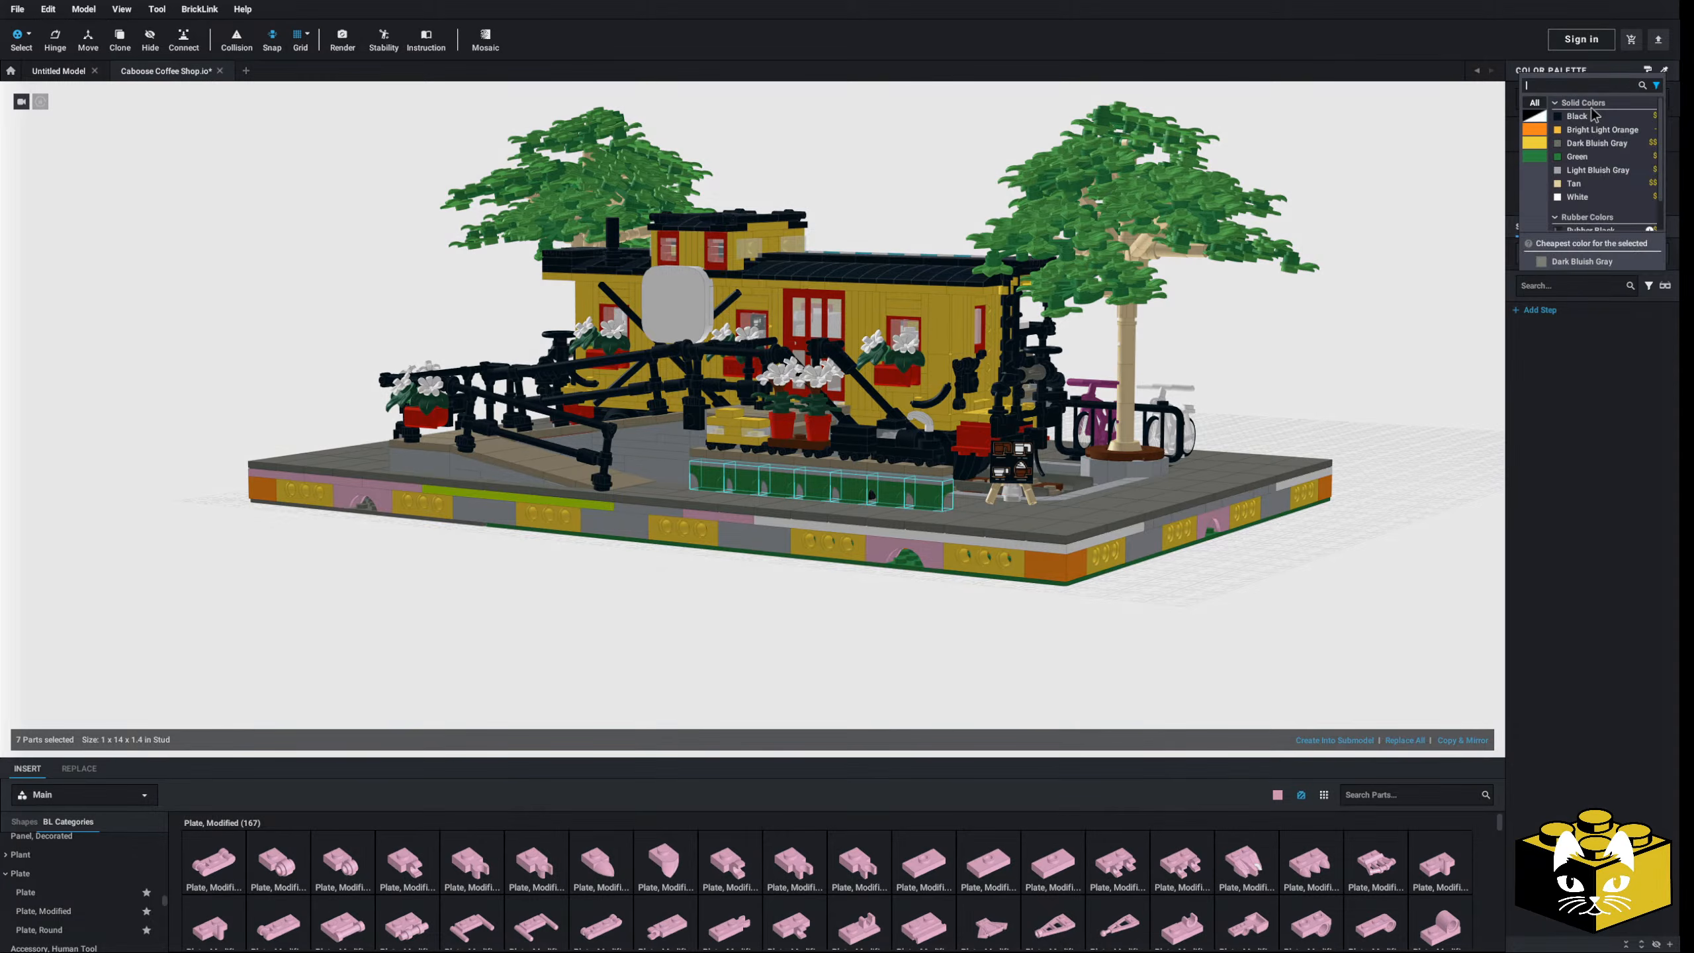
left_click(1601, 130)
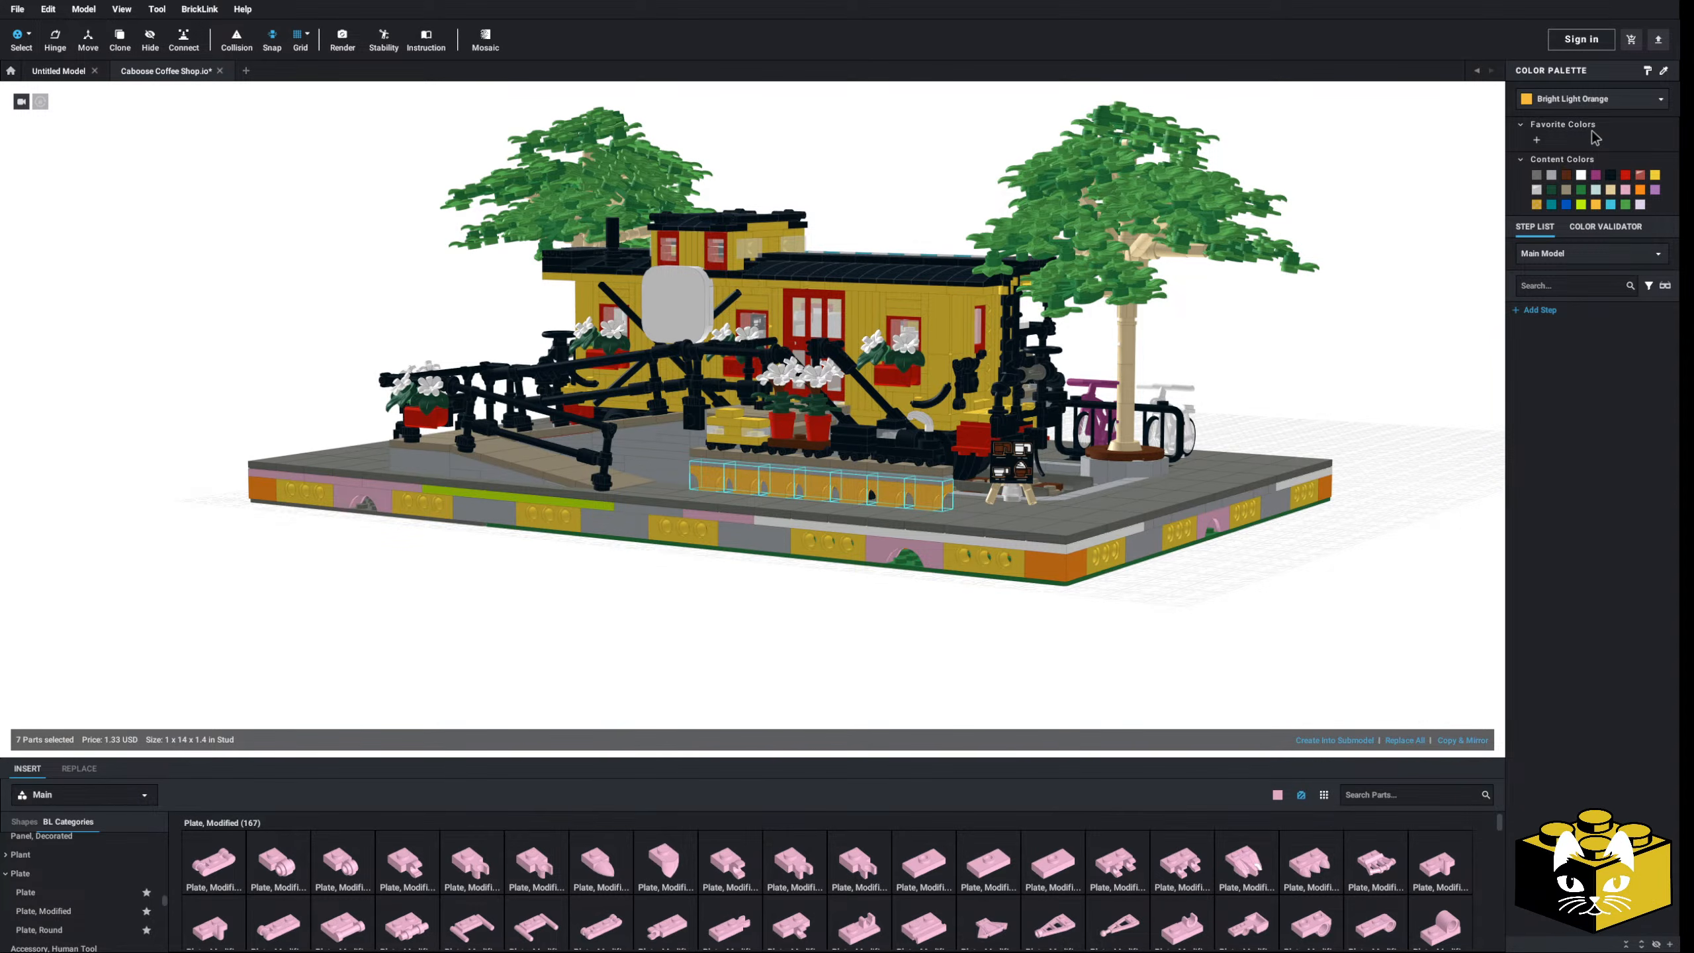
left_click(1603, 100)
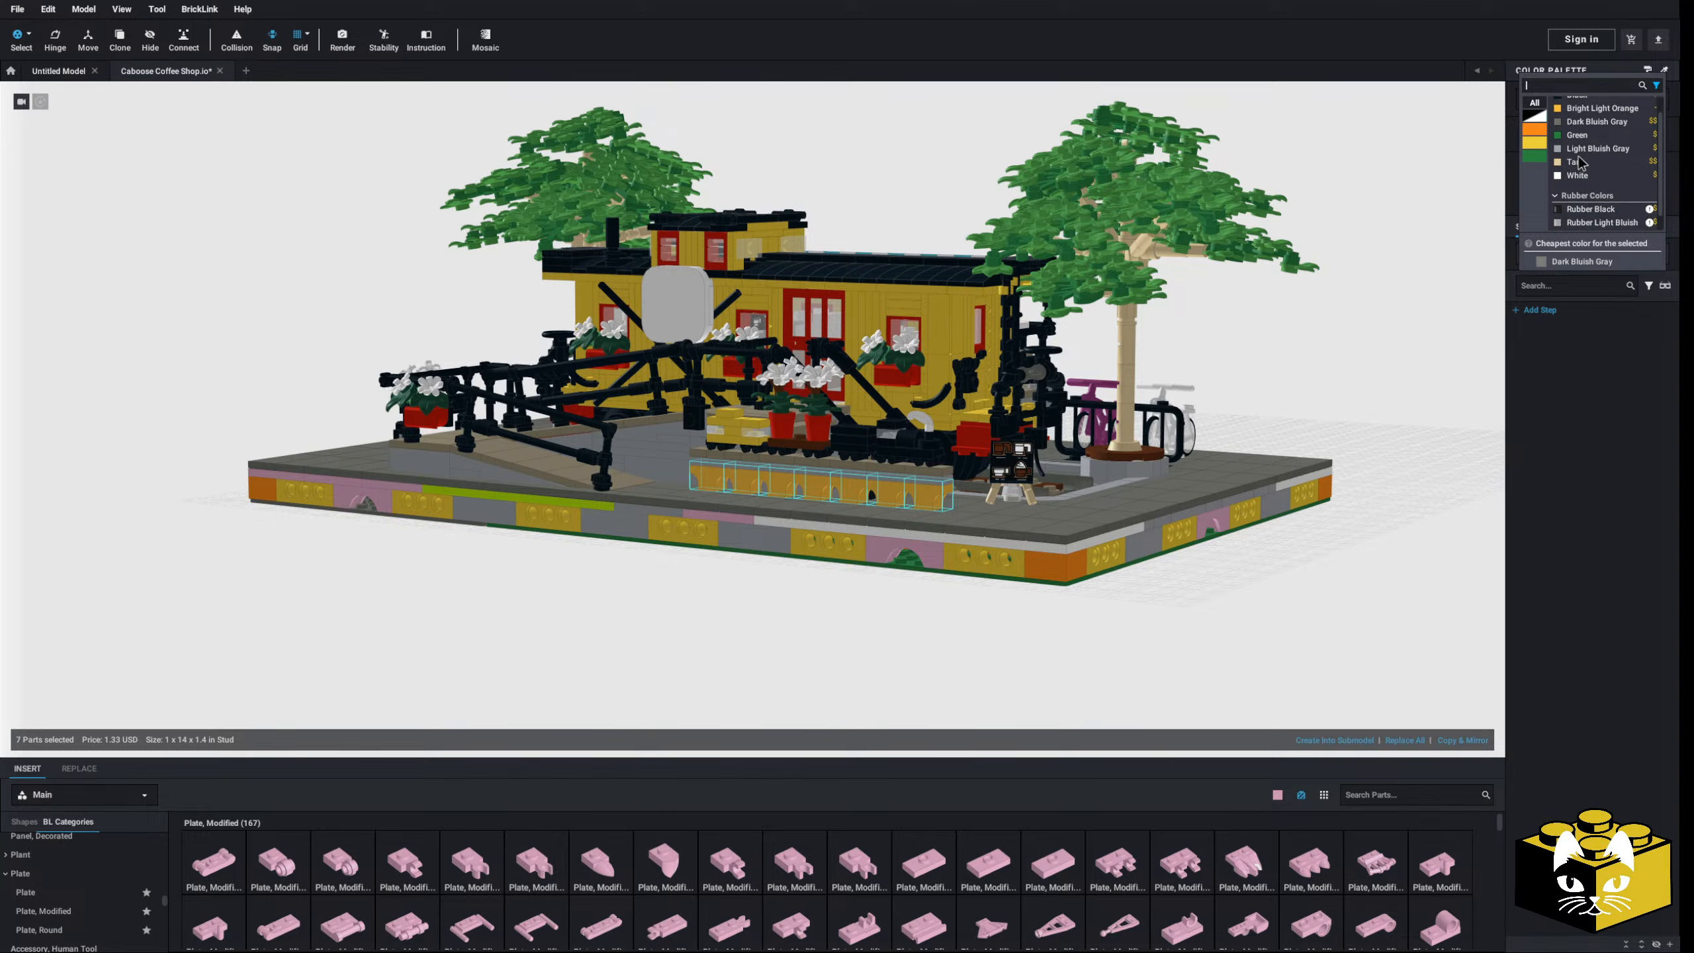
left_click(1578, 157)
left_click(1592, 116)
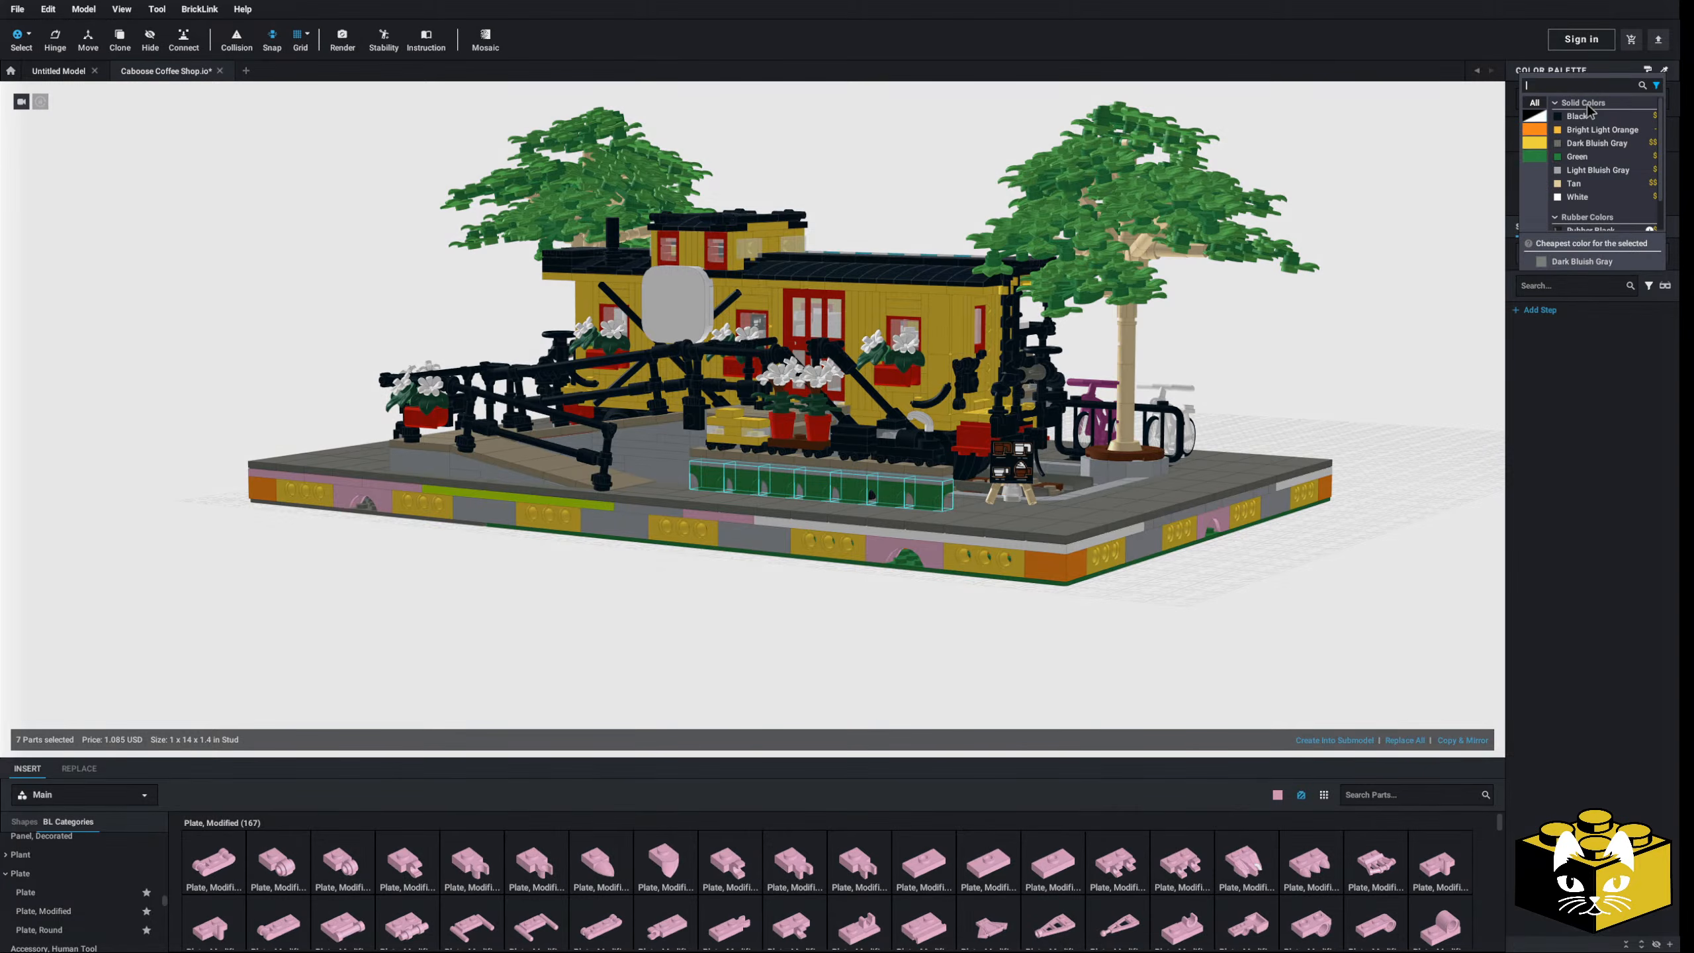
left_click(1581, 169)
left_click(1450, 207)
right_click_drag(1409, 239, 1346, 238)
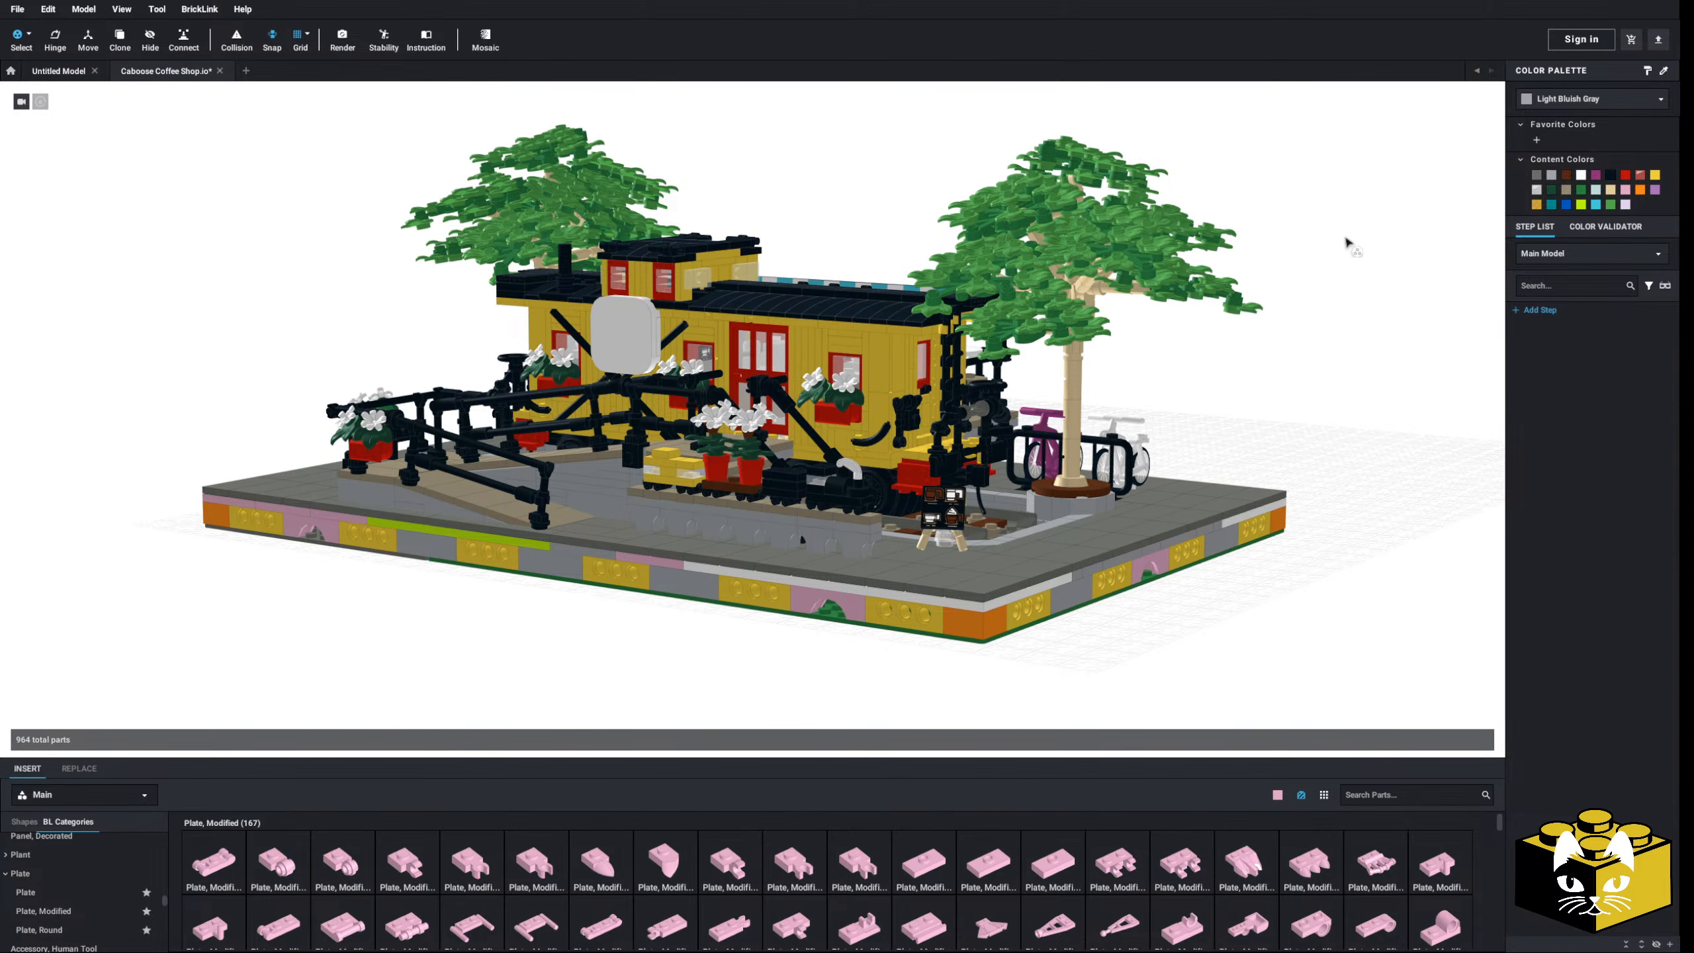
scroll(1347, 238, "up", 2)
left_click(17, 8)
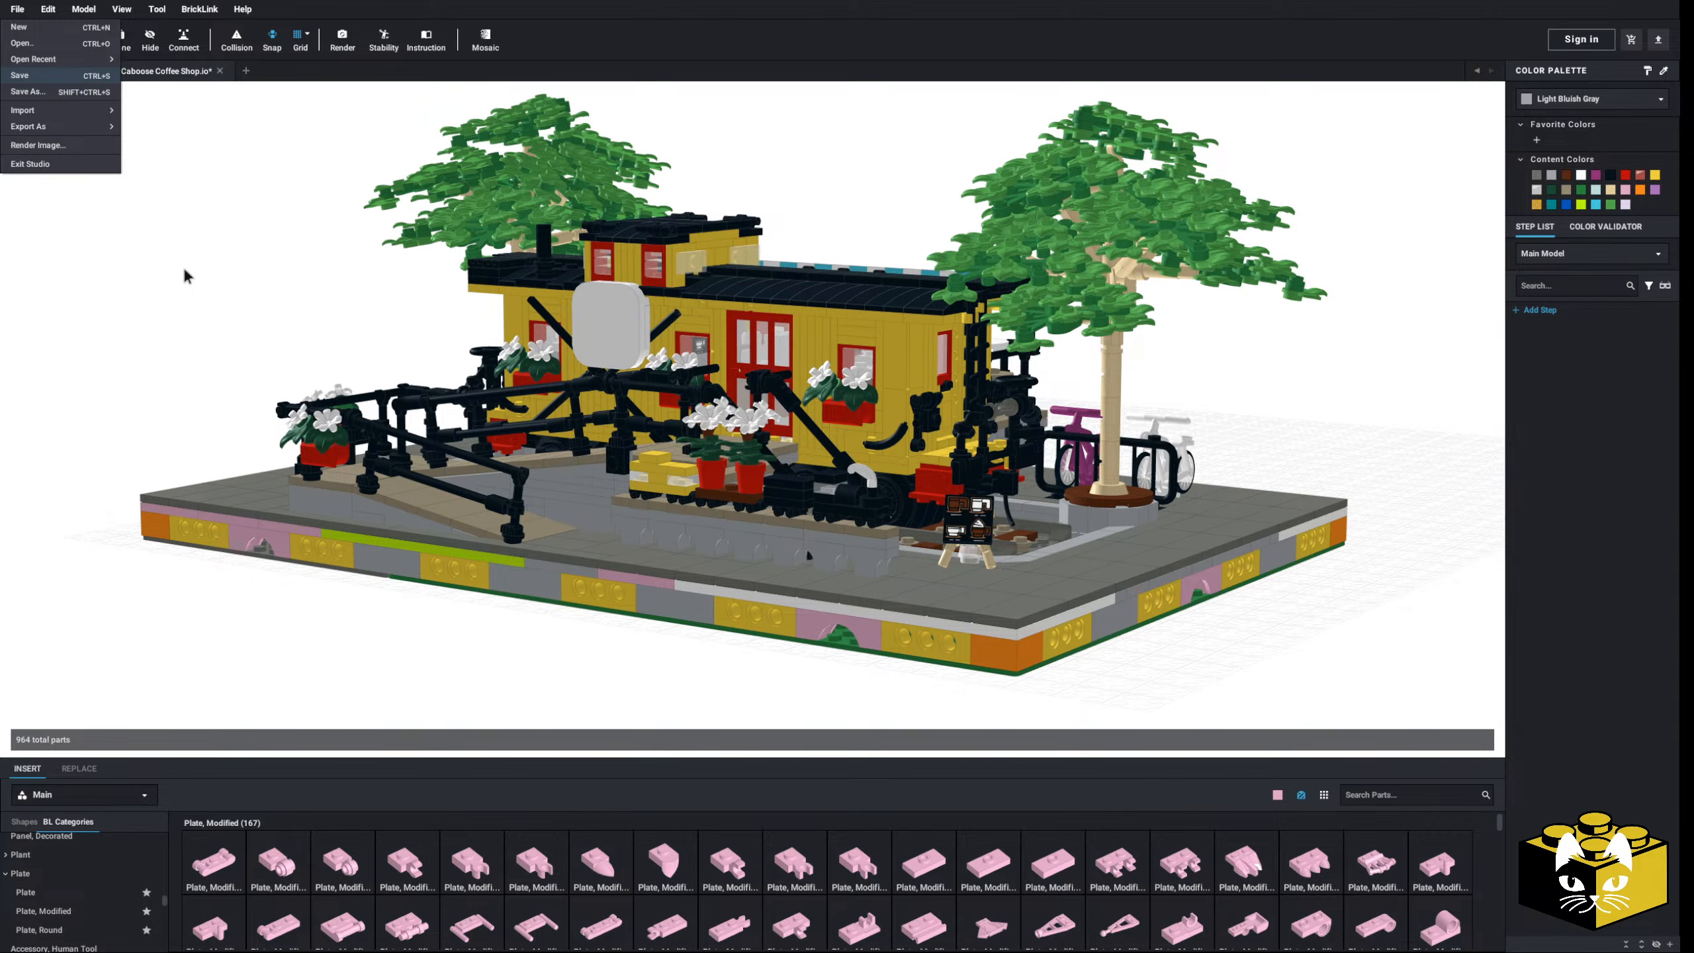
- Save the model, turn the render preview to the awning side and render
key("ctrl+s")
mouse_move(186, 276)
right_mouse_down()
mouse_move(256, 304)
mouse_move(120, 295)
mouse_move(199, 303)
mouse_move(182, 300)
right_mouse_up()
left_click(342, 40)
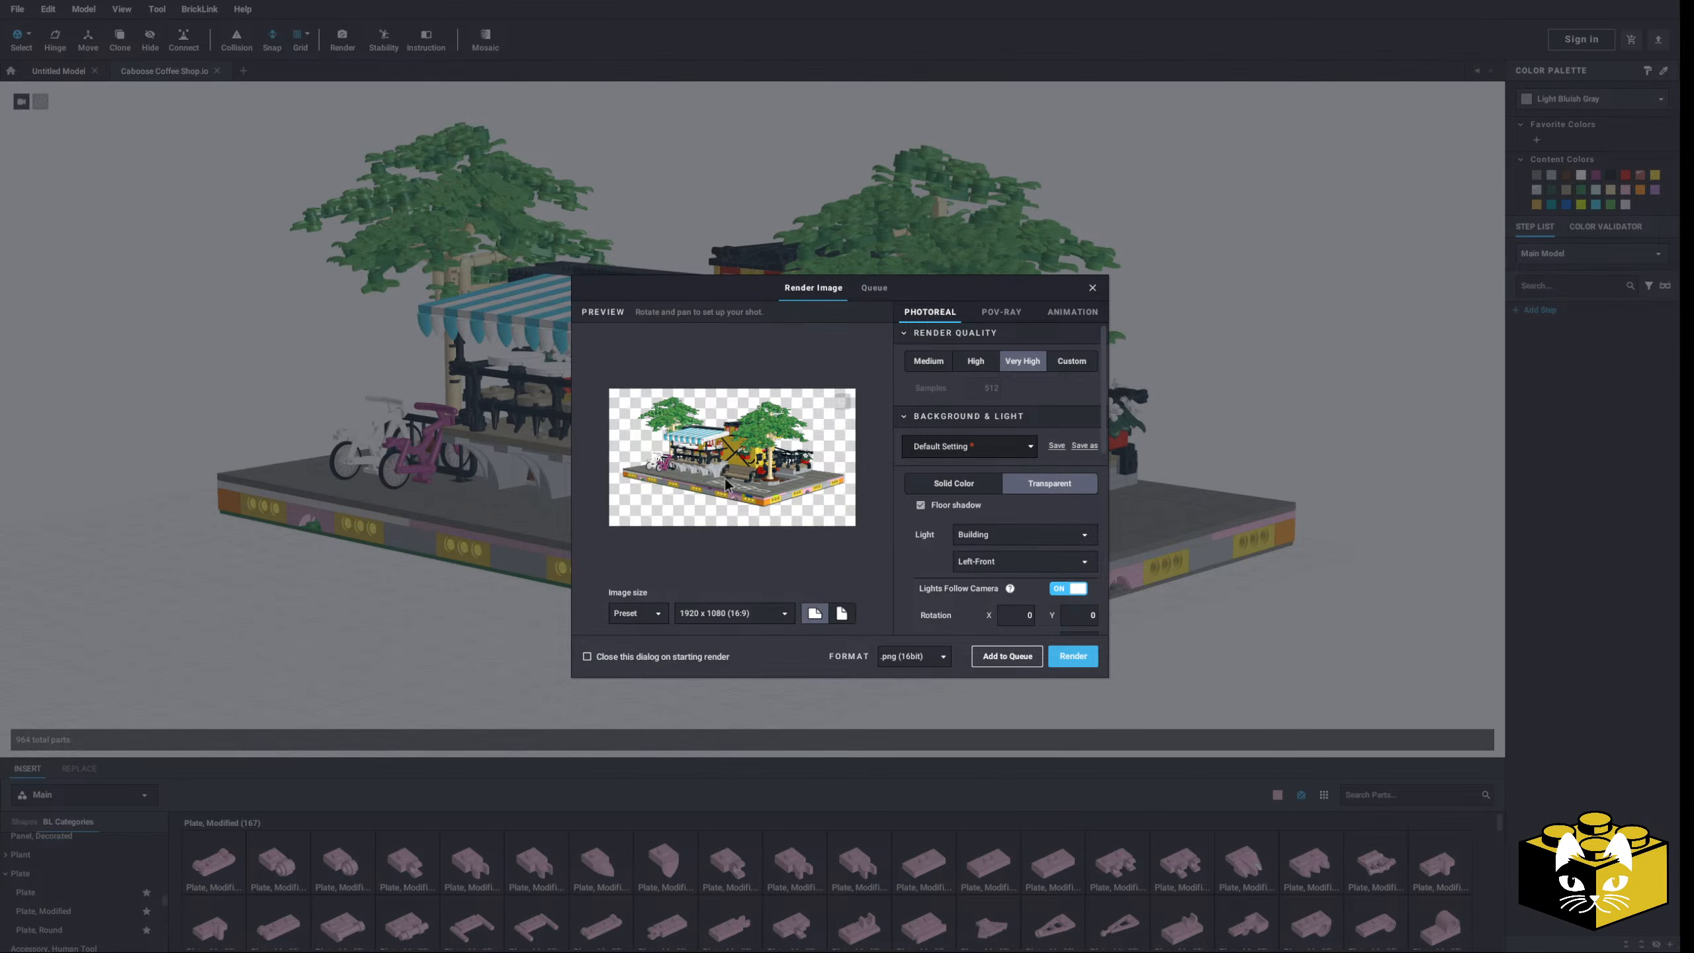
right_click_drag(718, 488, 718, 508)
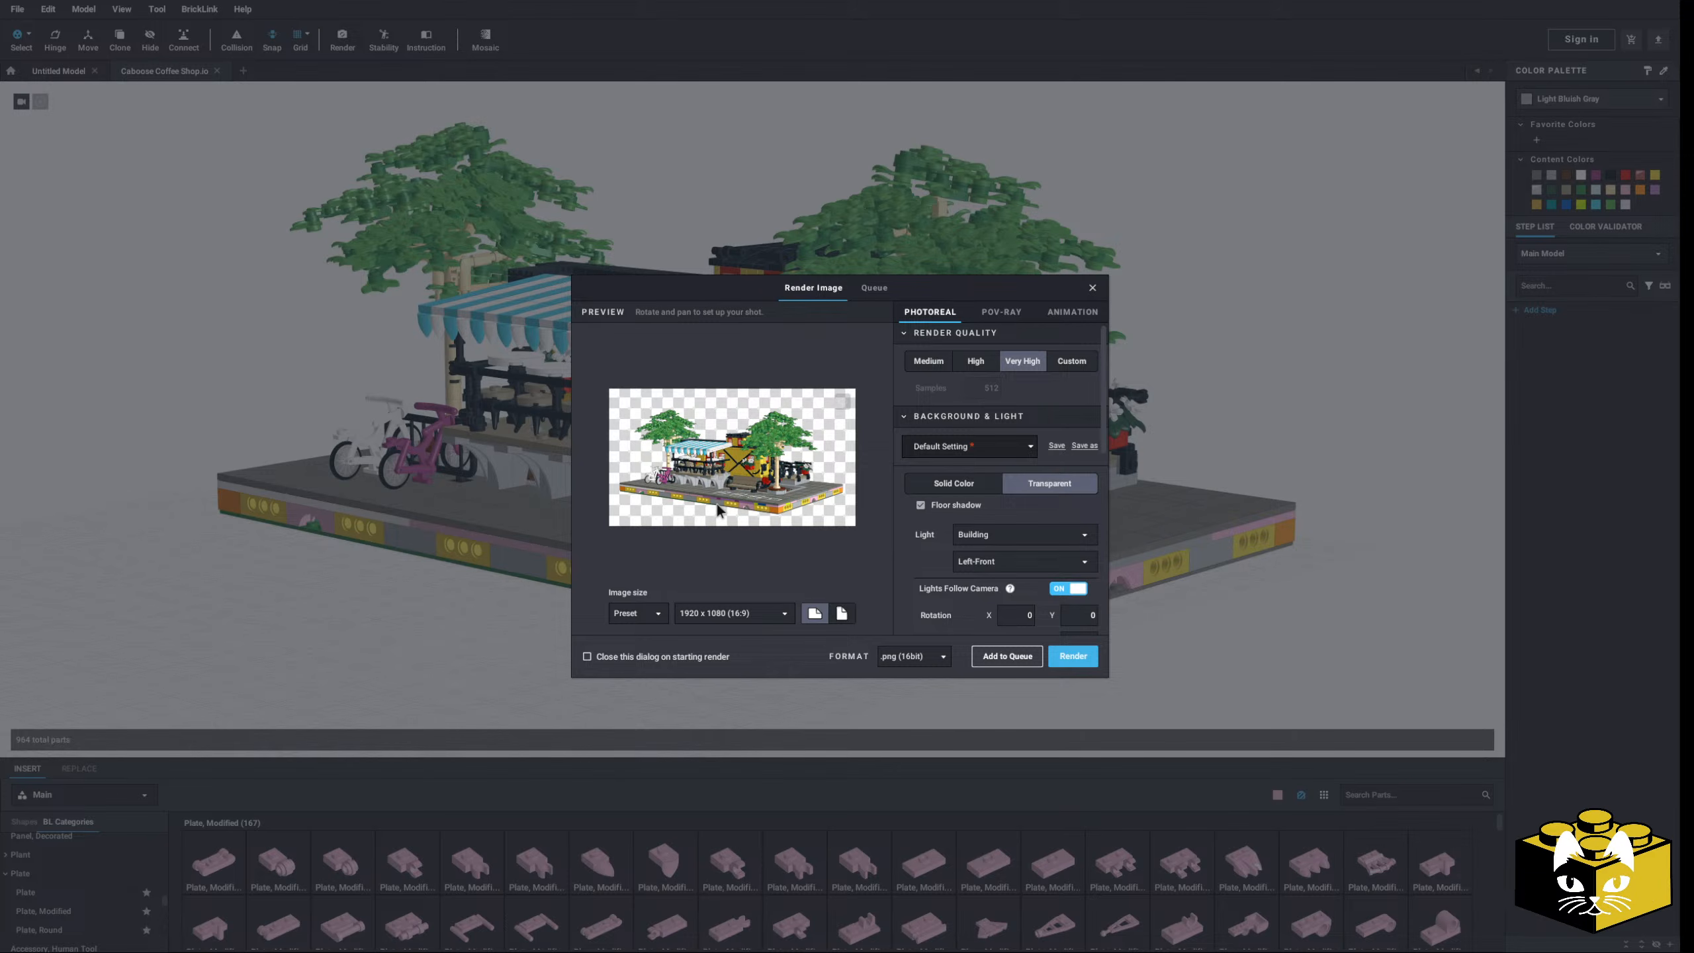
right_click_drag(718, 504, 719, 503)
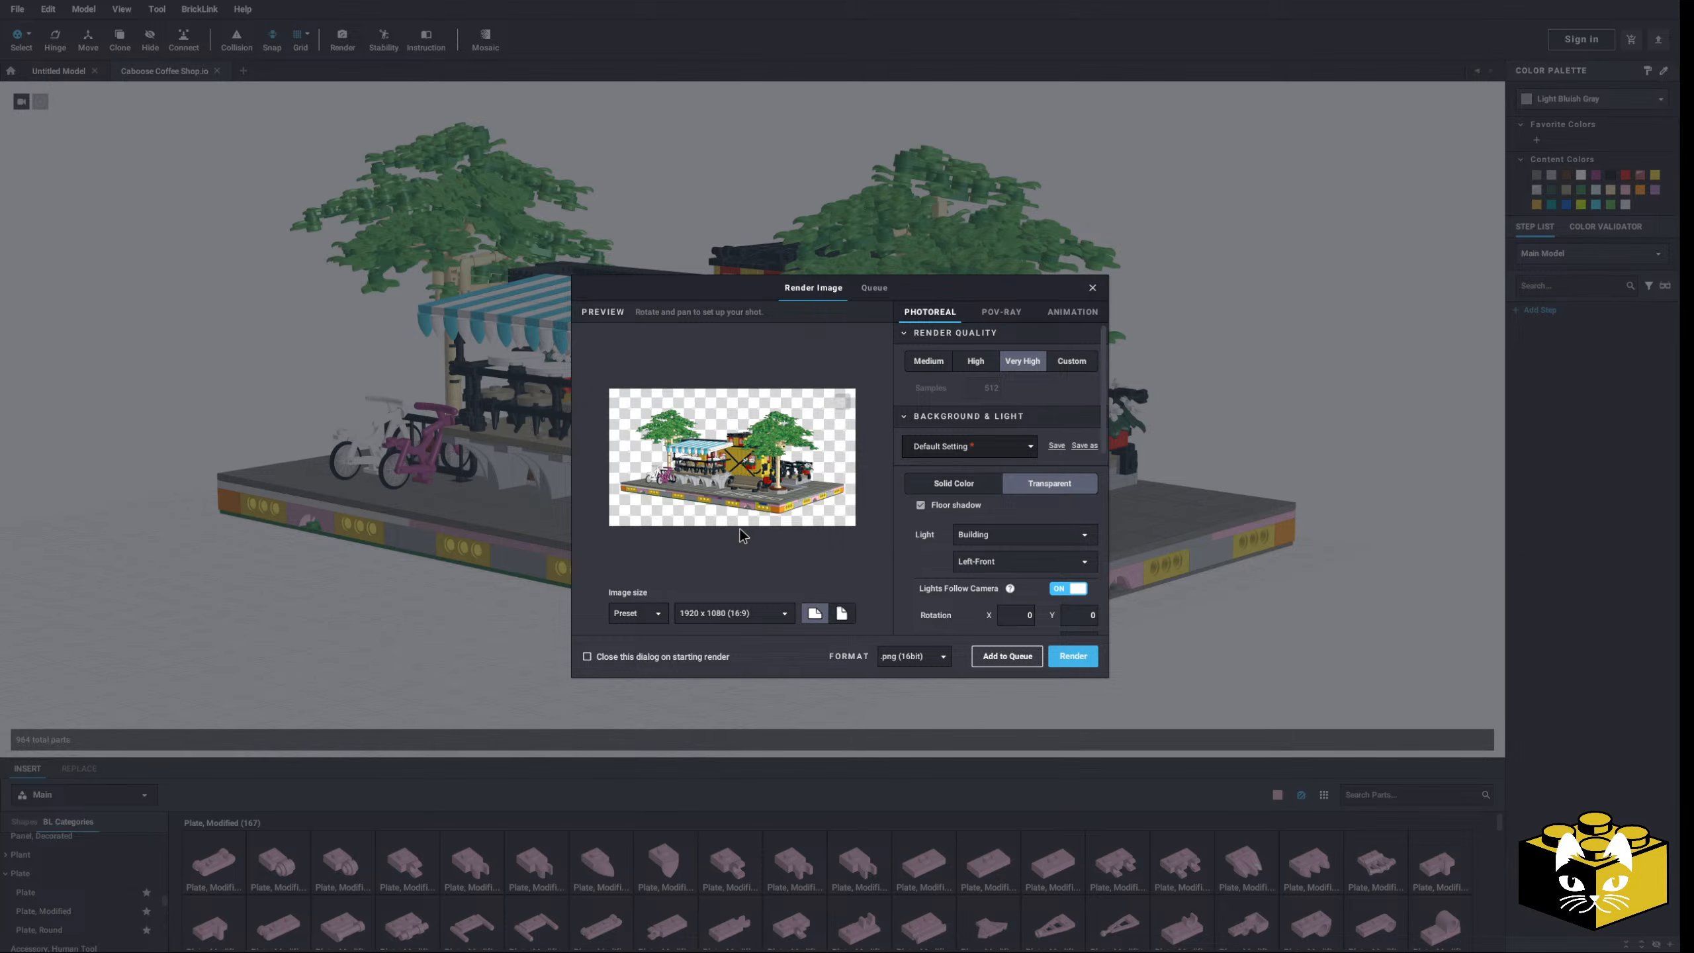
left_click(1074, 654)
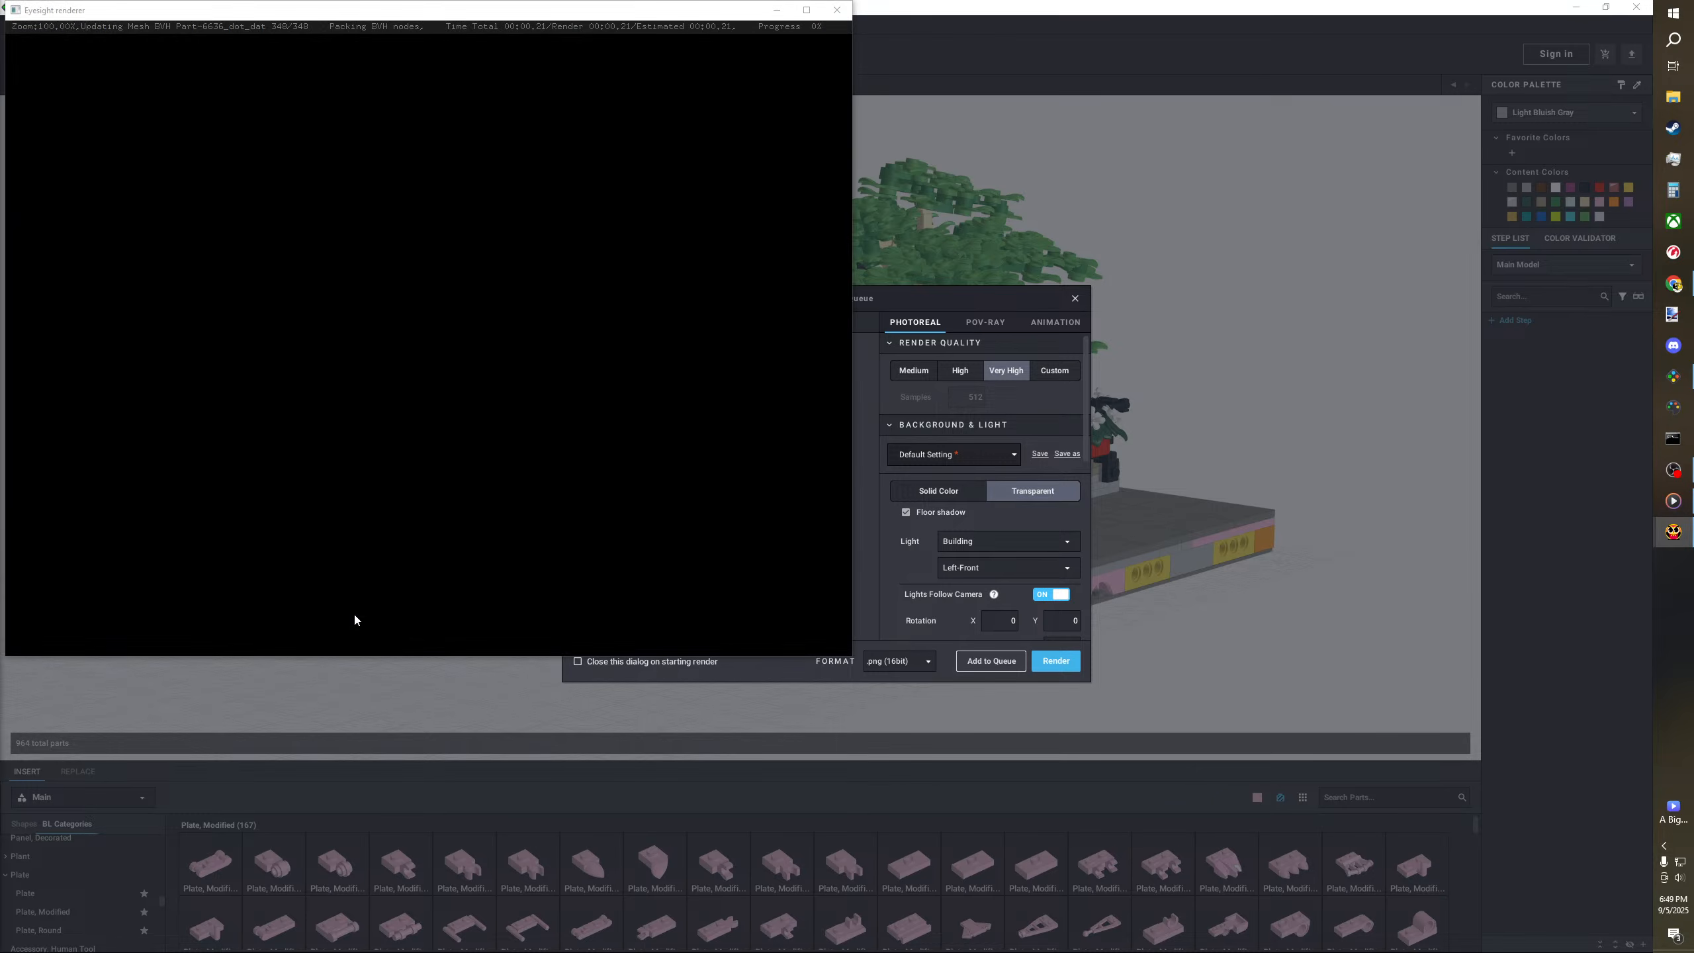
- Maximize the Eyesight renderer window to follow the final render
left_click(807, 10)
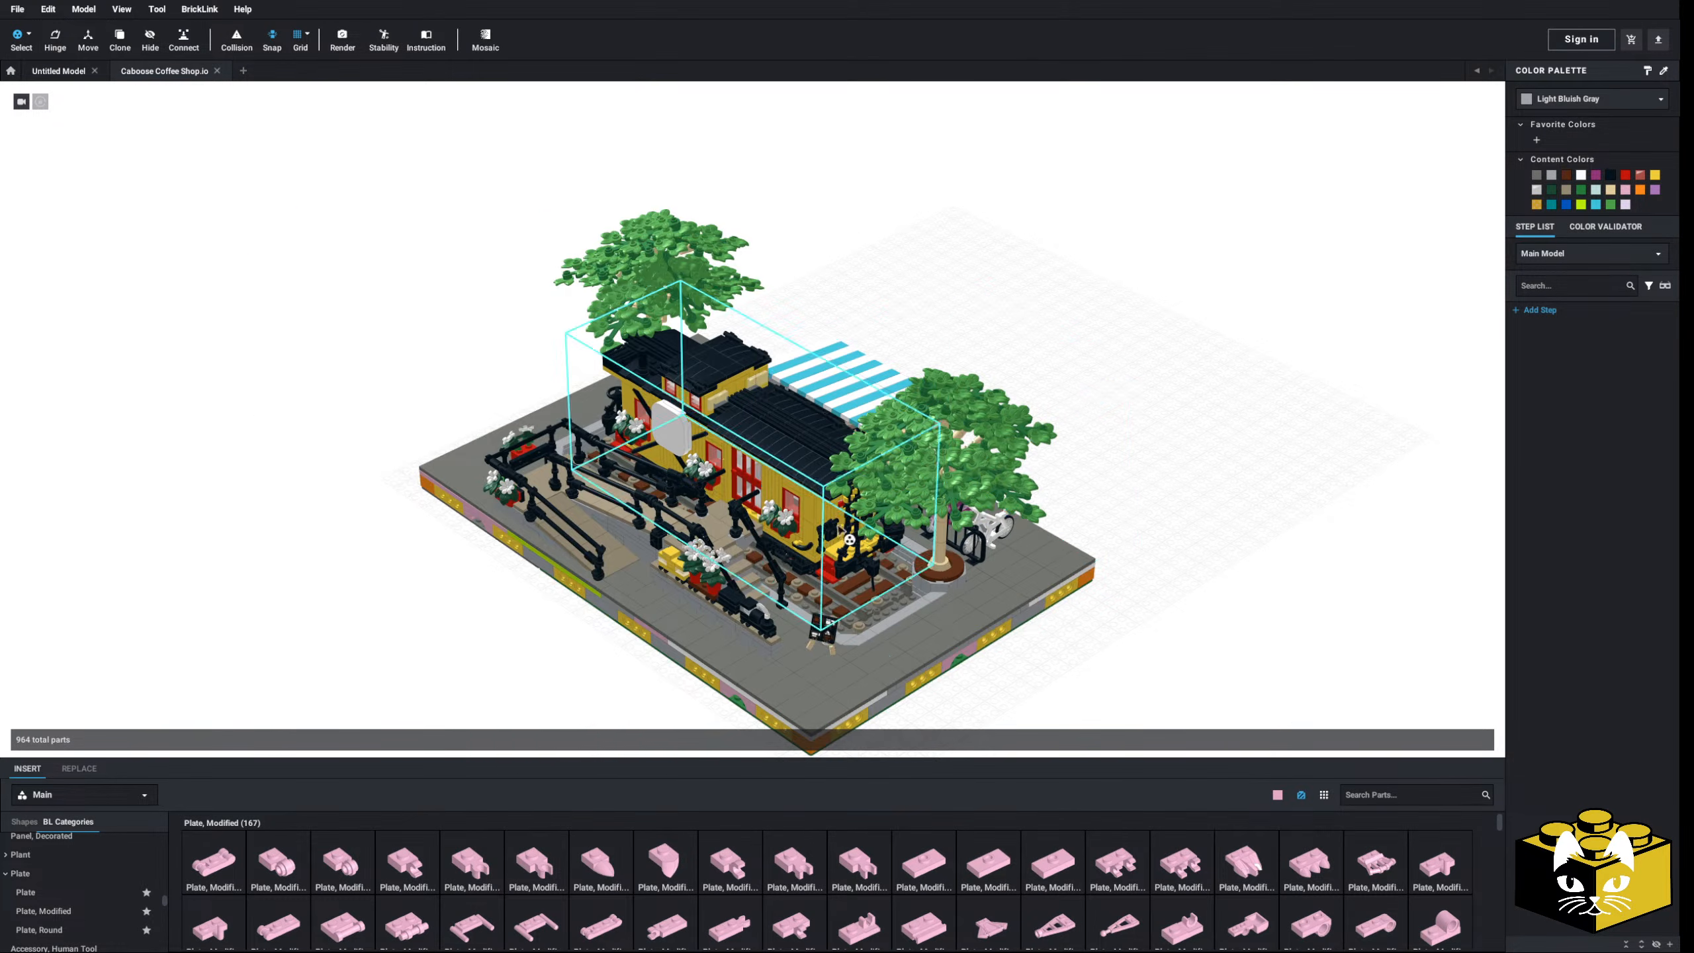
- Hide the two trees on either side of the diorama
right_click(901, 448)
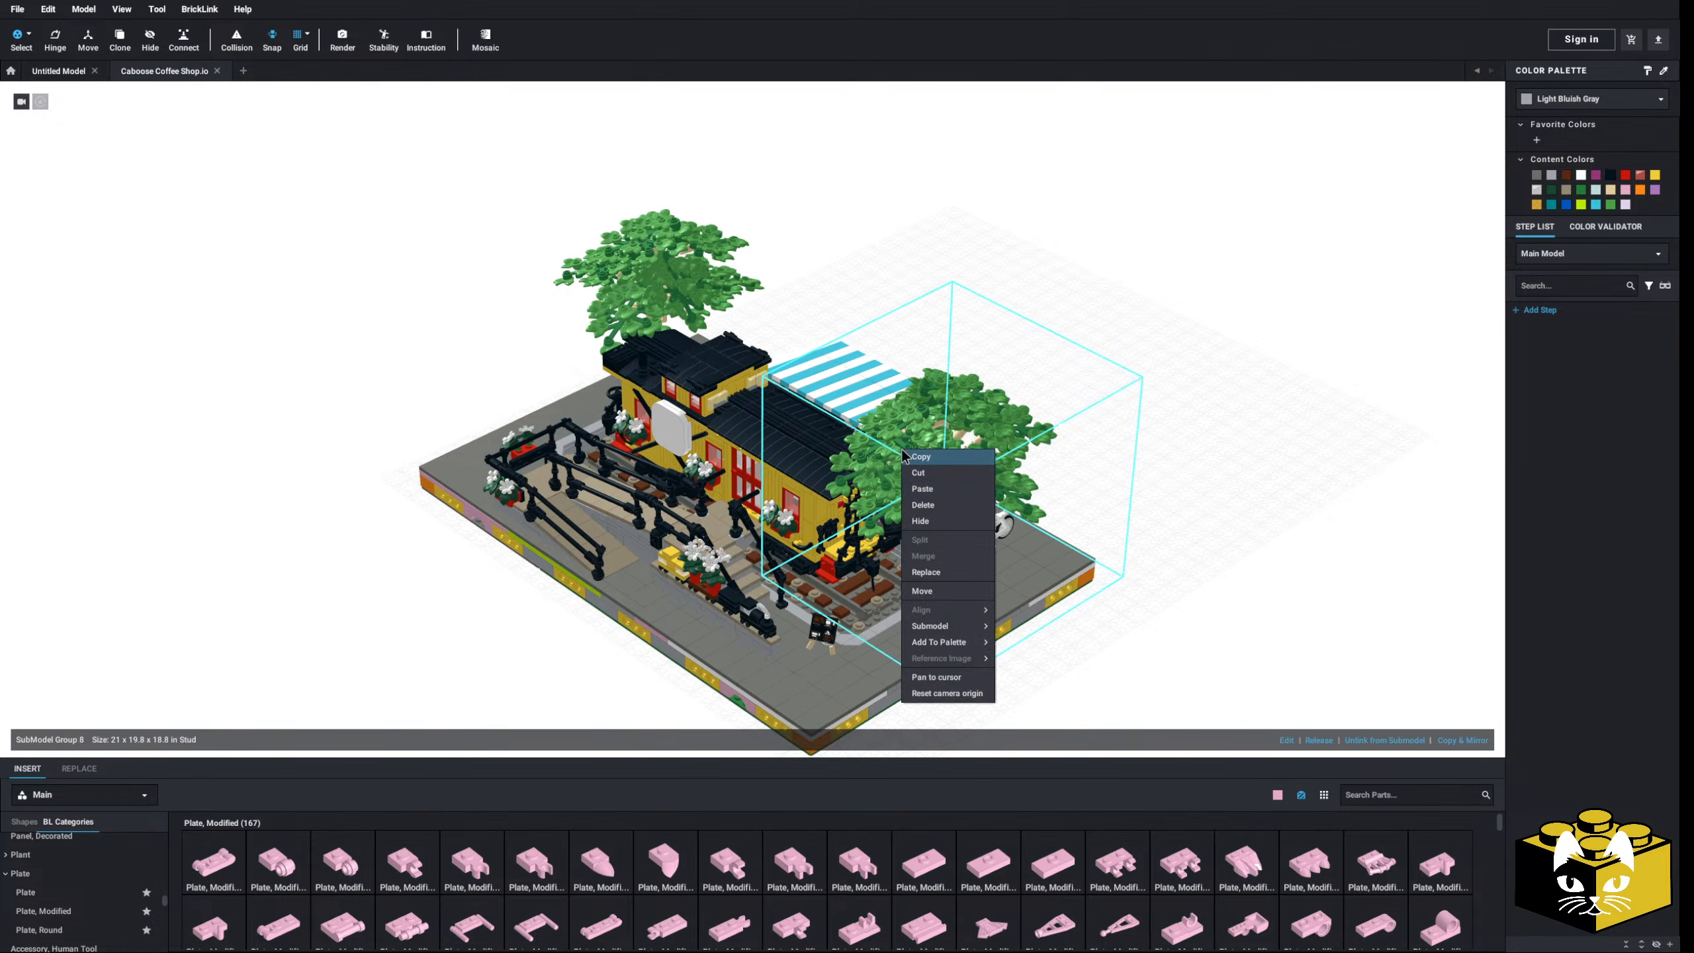
left_click(934, 514)
right_click(669, 314)
left_click(698, 373)
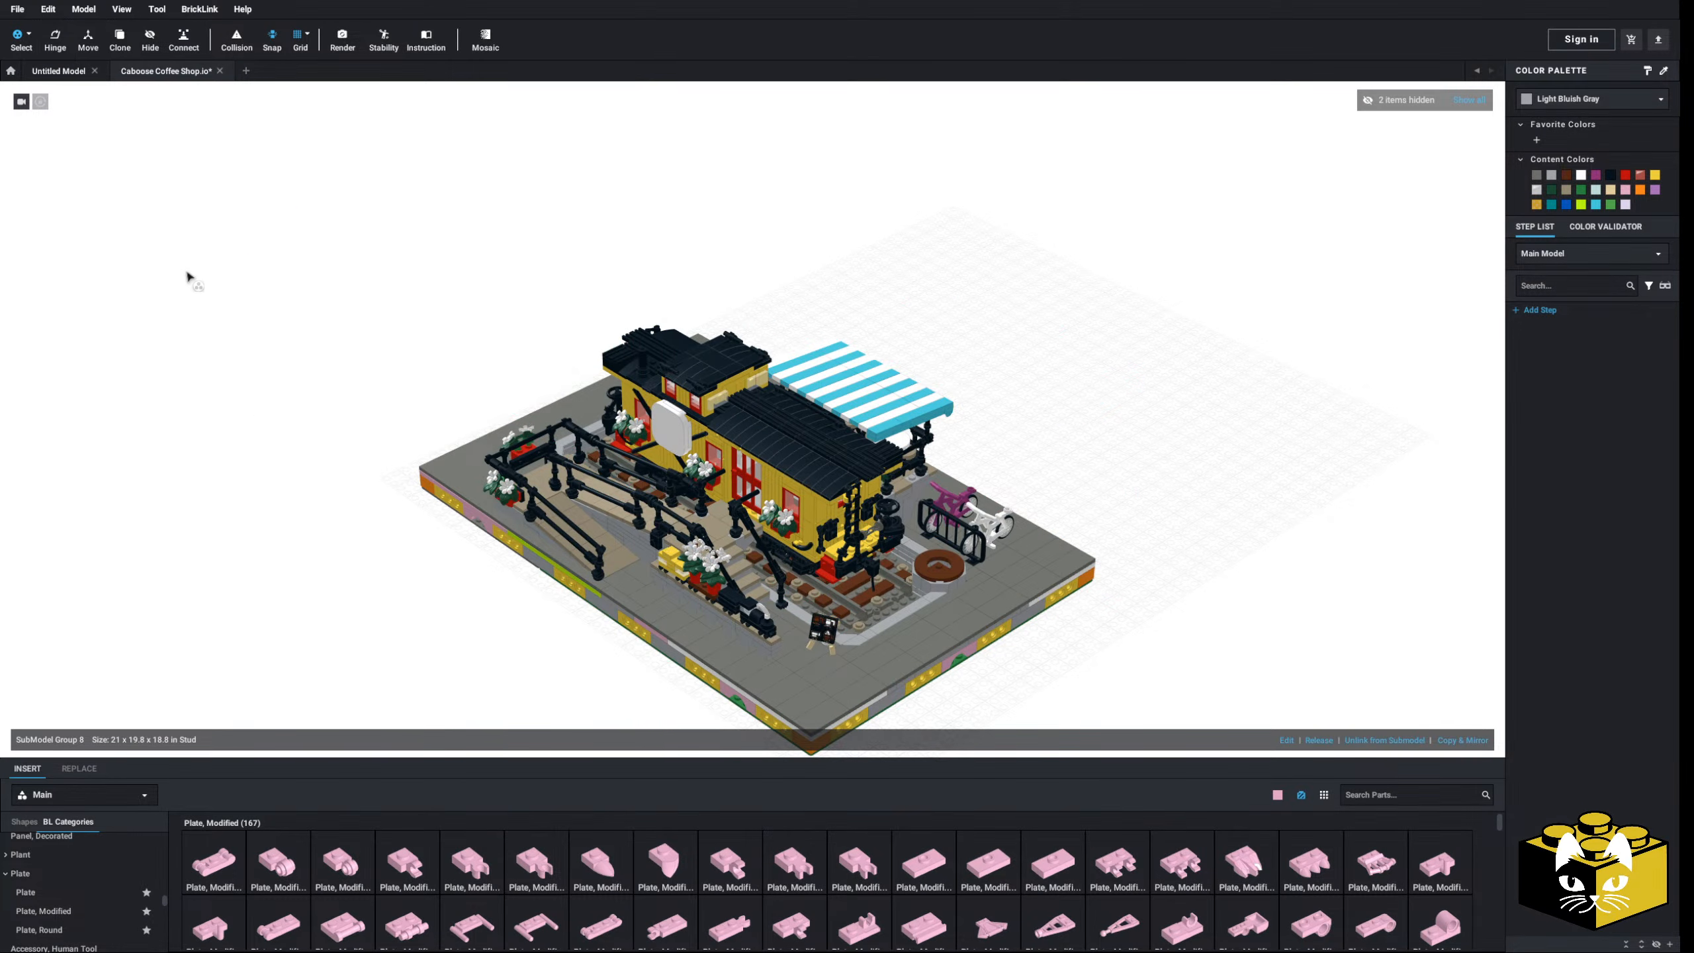
- Switch to single-part selection, open the caboose submodel, and frame its roof
left_click(29, 34)
left_click(32, 70)
scroll(727, 394, "up", 4)
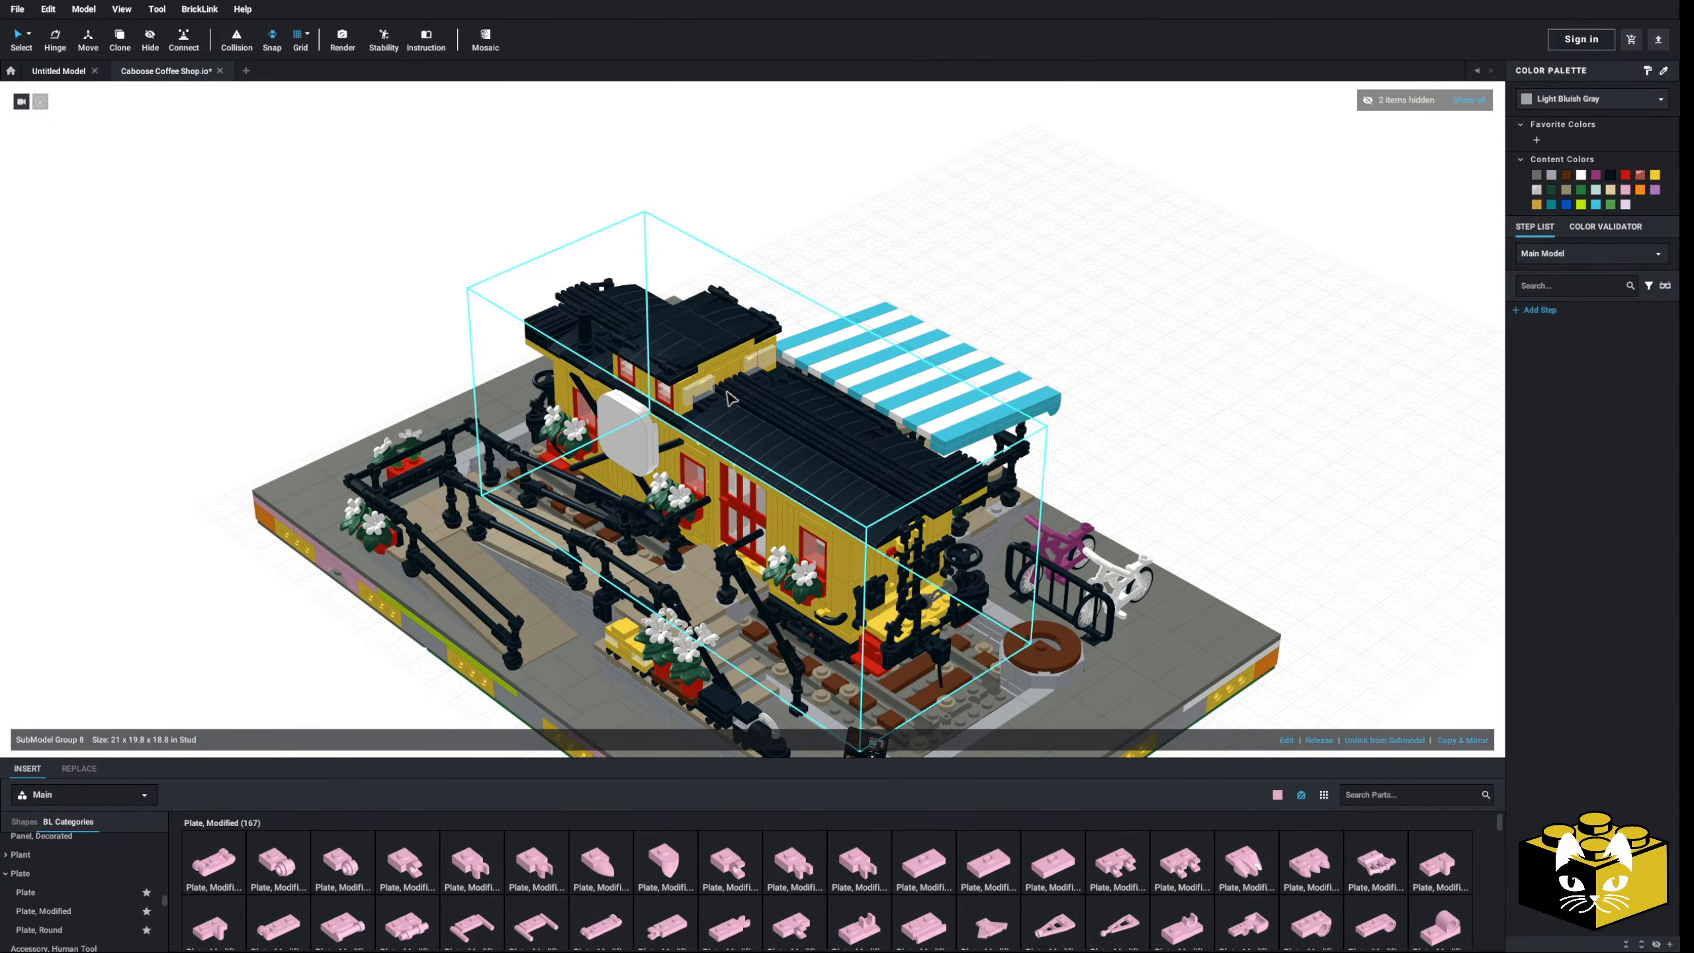
left_click(1287, 740)
right_click_drag(1266, 551, 1245, 534)
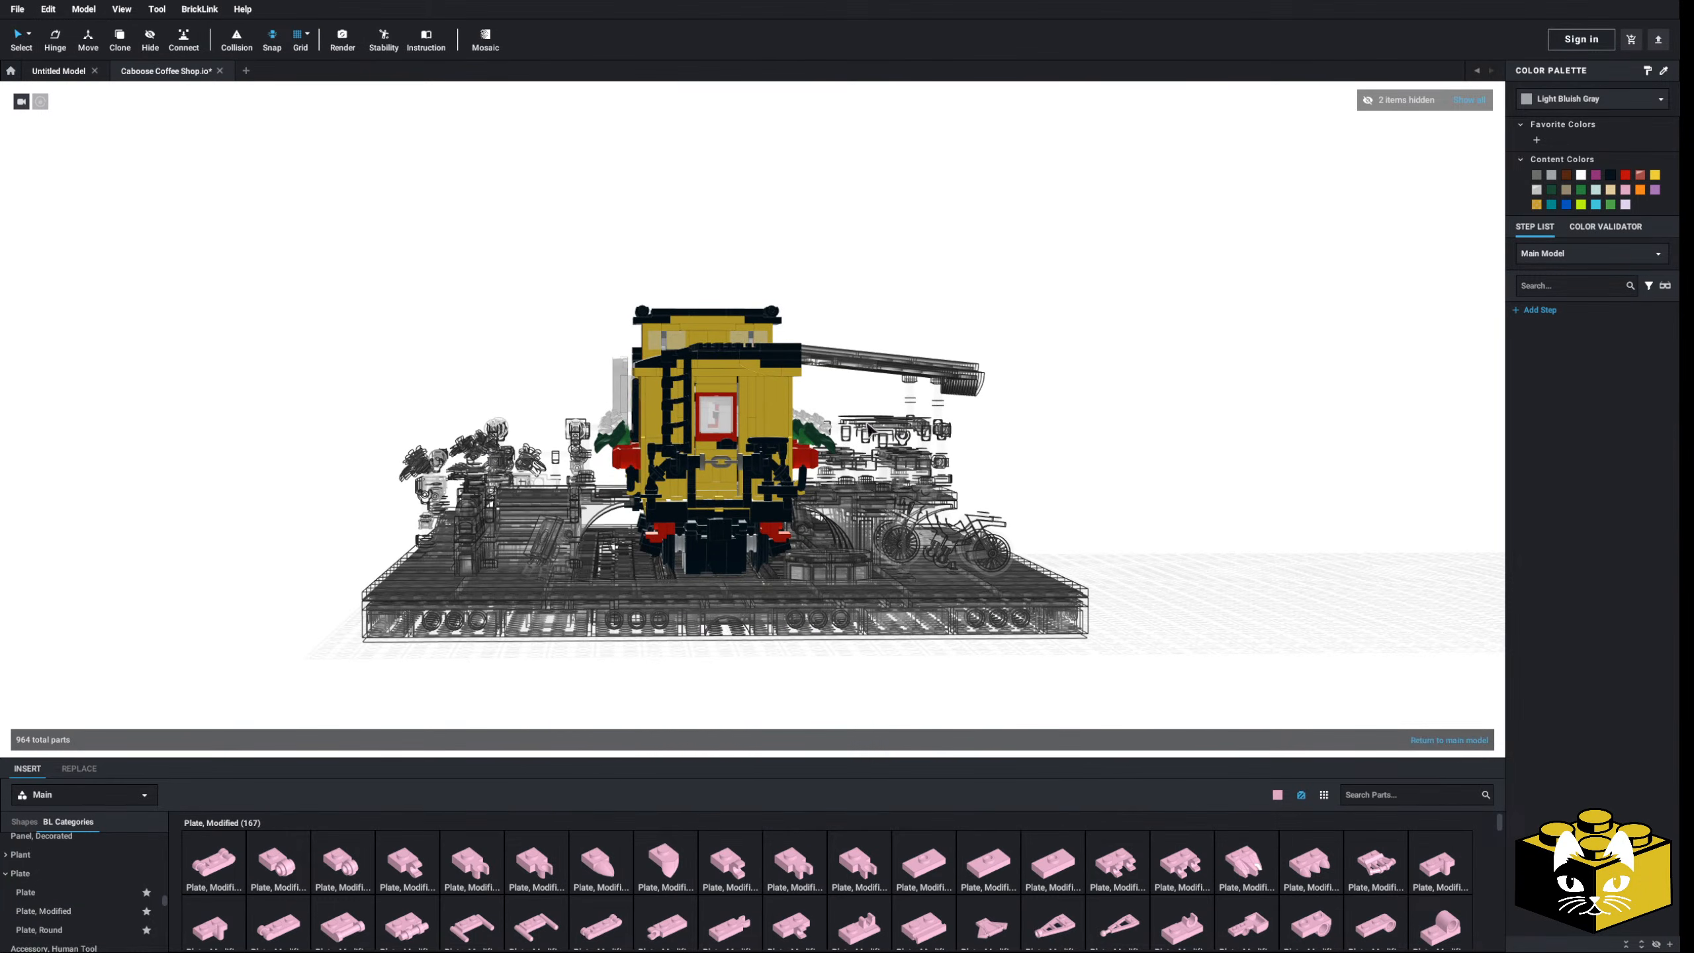
middle_click_drag(867, 424, 914, 485)
scroll(781, 449, "up", 4)
right_click_drag(780, 447, 777, 446)
middle_click_drag(867, 378, 877, 370)
- Box-select the caboose roof parts and hide them
left_click_drag(974, 254, 591, 423)
right_click(759, 395)
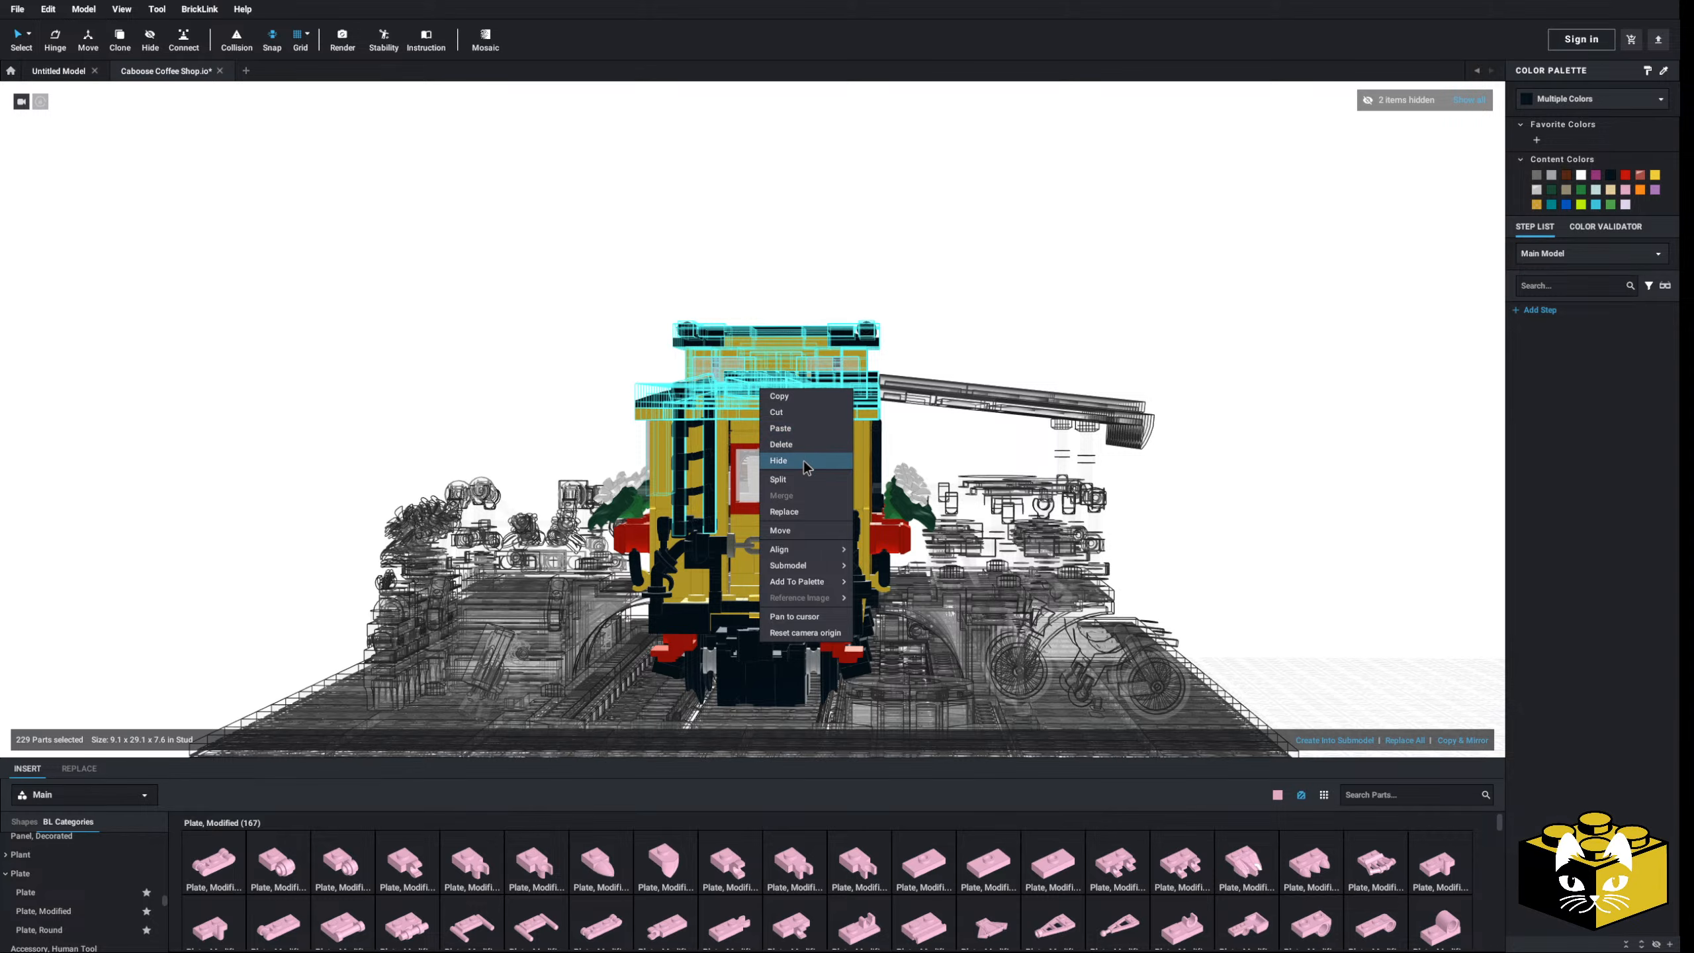
left_click(794, 461)
right_click_drag(473, 348, 508, 314)
- Return to the main model and hide the striped awning
double_click(508, 296)
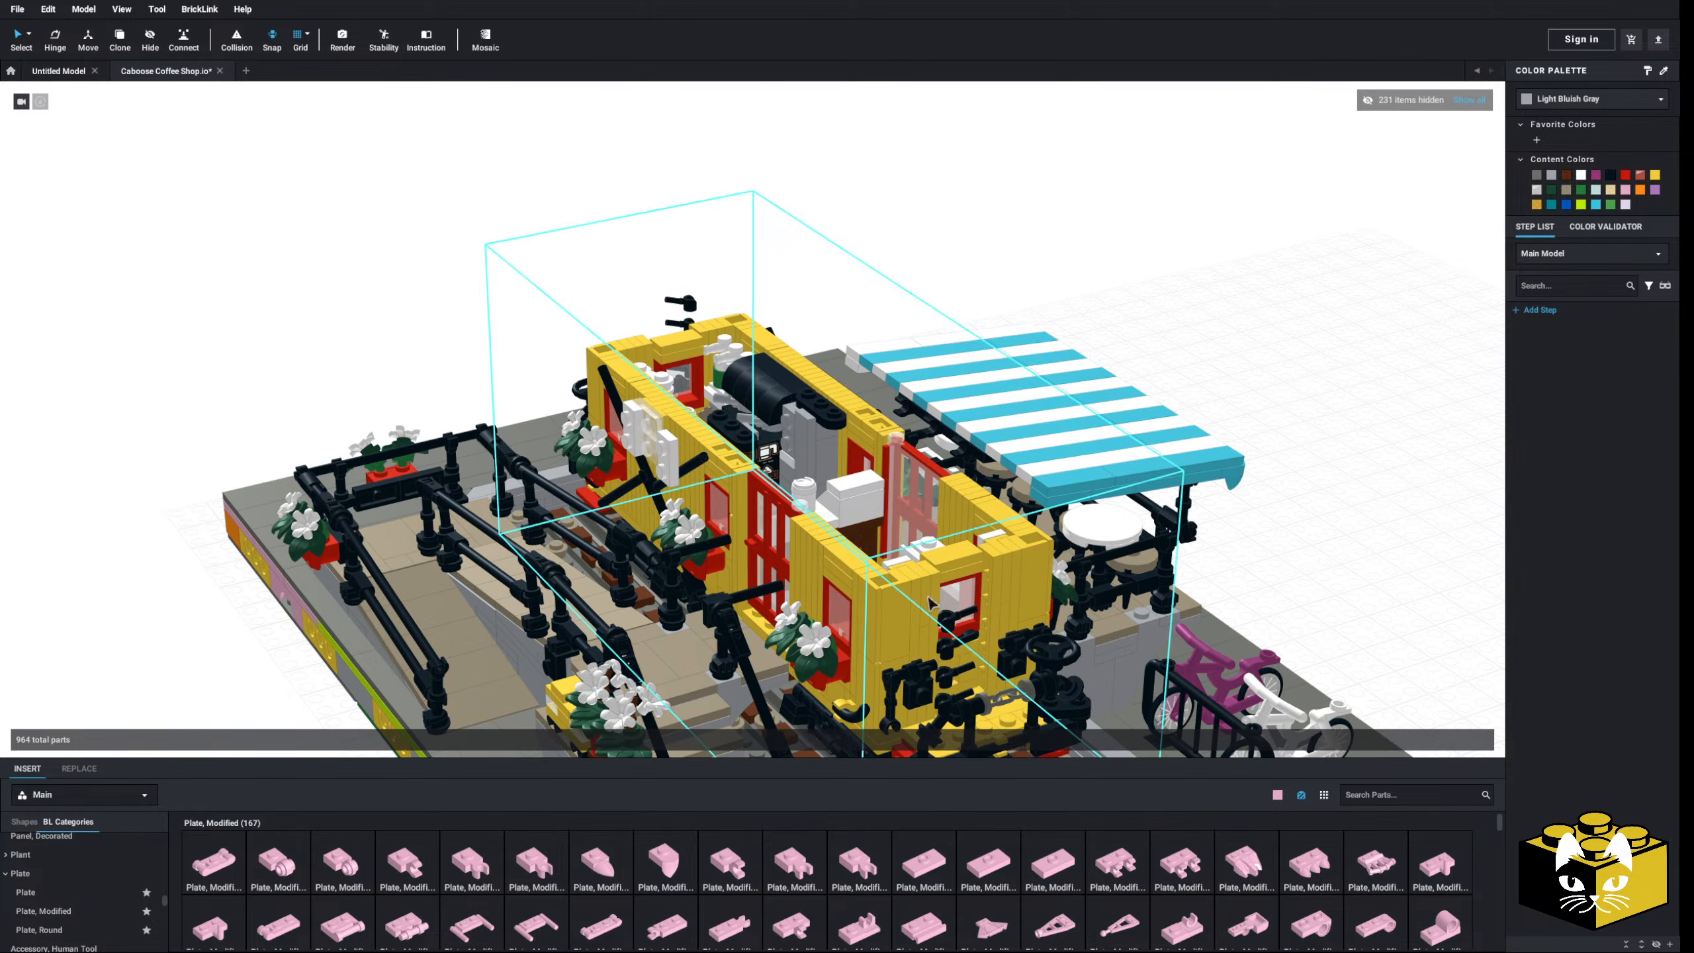
right_click(1058, 461)
left_click(1076, 531)
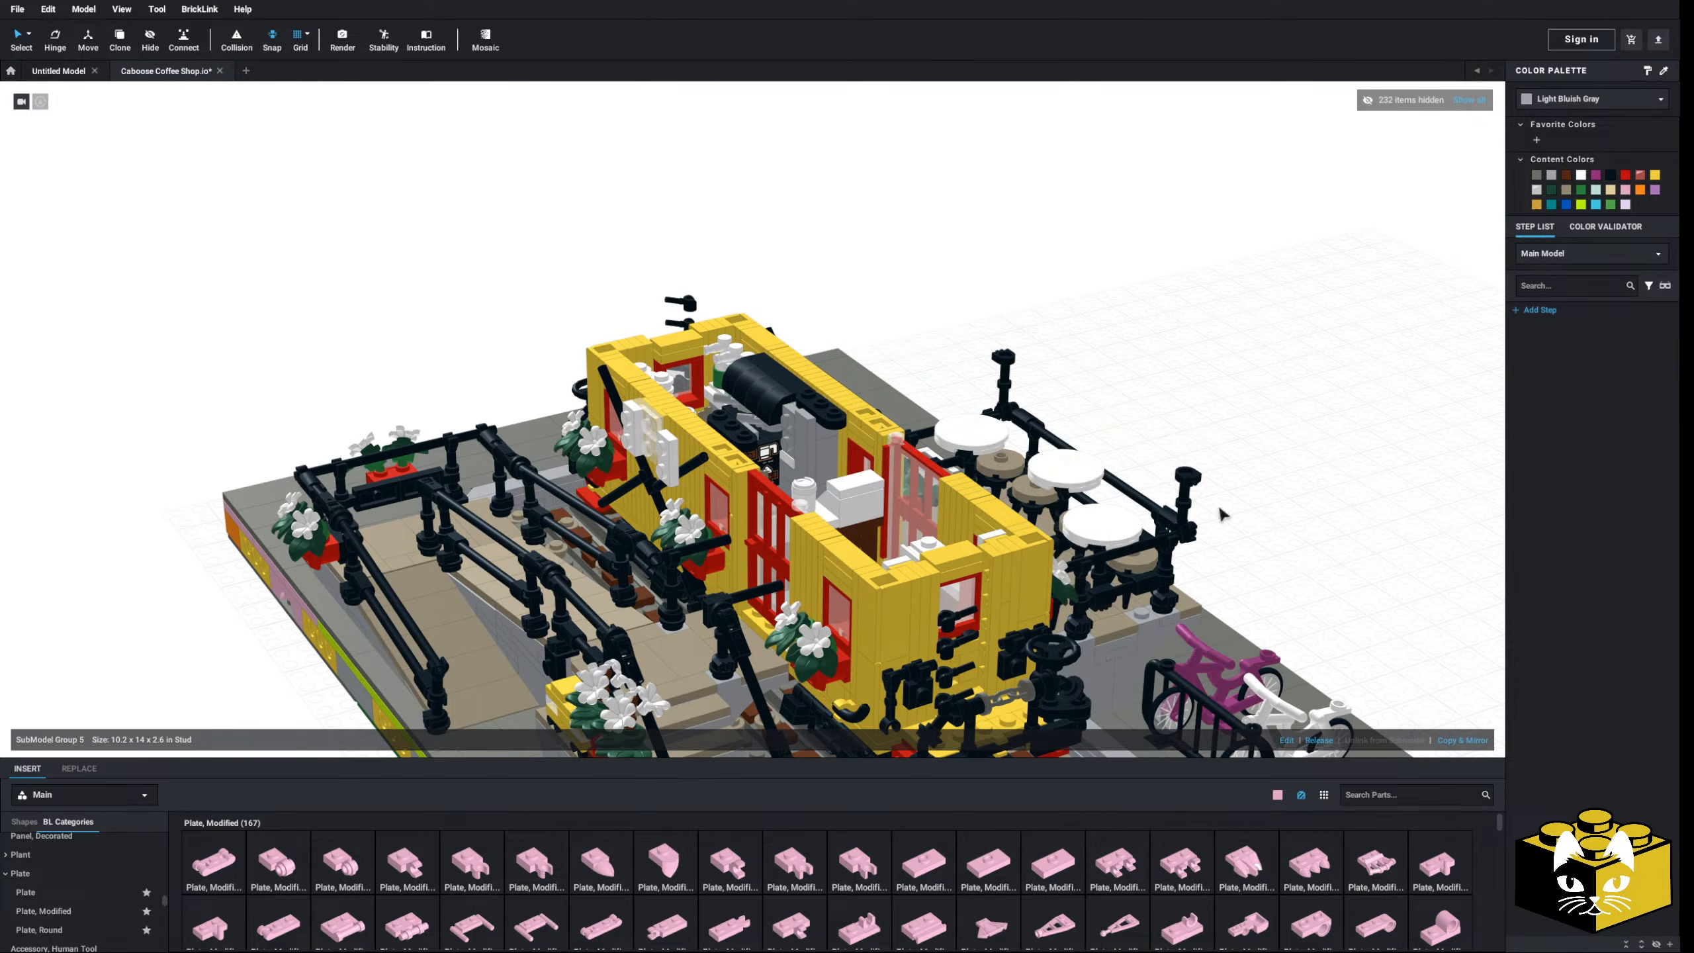
- Orbit to a high overhead view of the exposed interior and open Render Image settings
right_click_drag(1218, 503, 1014, 541)
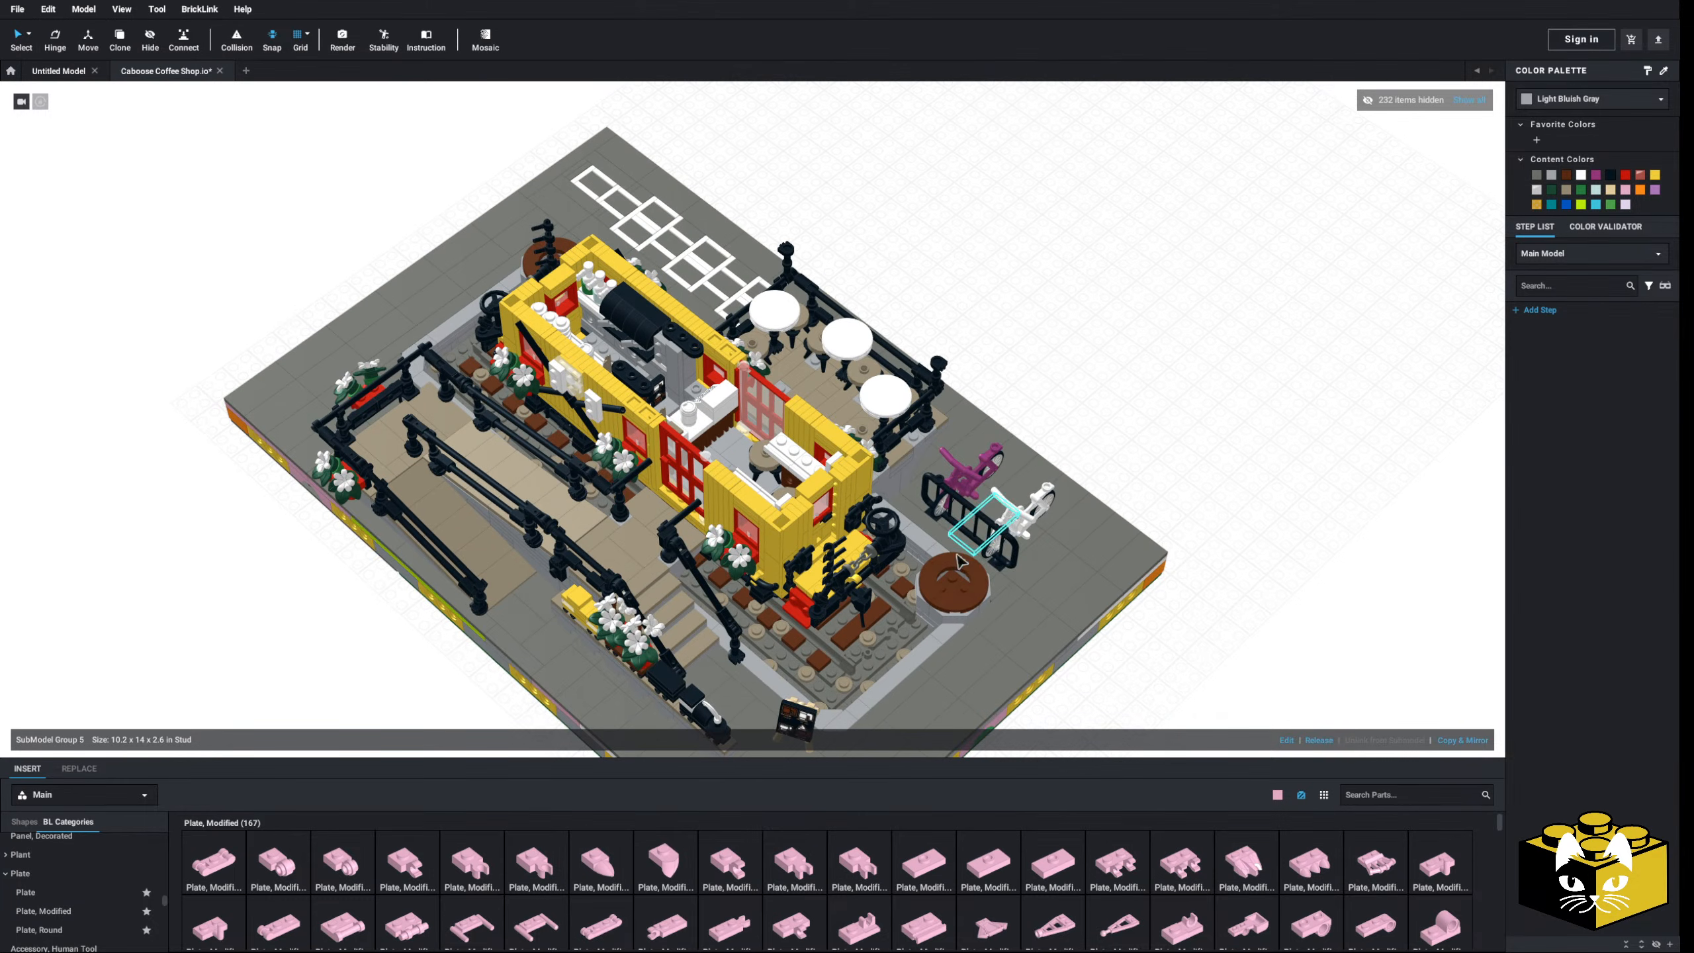
scroll(834, 591, "up", 3)
right_click_drag(834, 591, 693, 594)
scroll(727, 592, "up", 3)
scroll(693, 594, "down", 2)
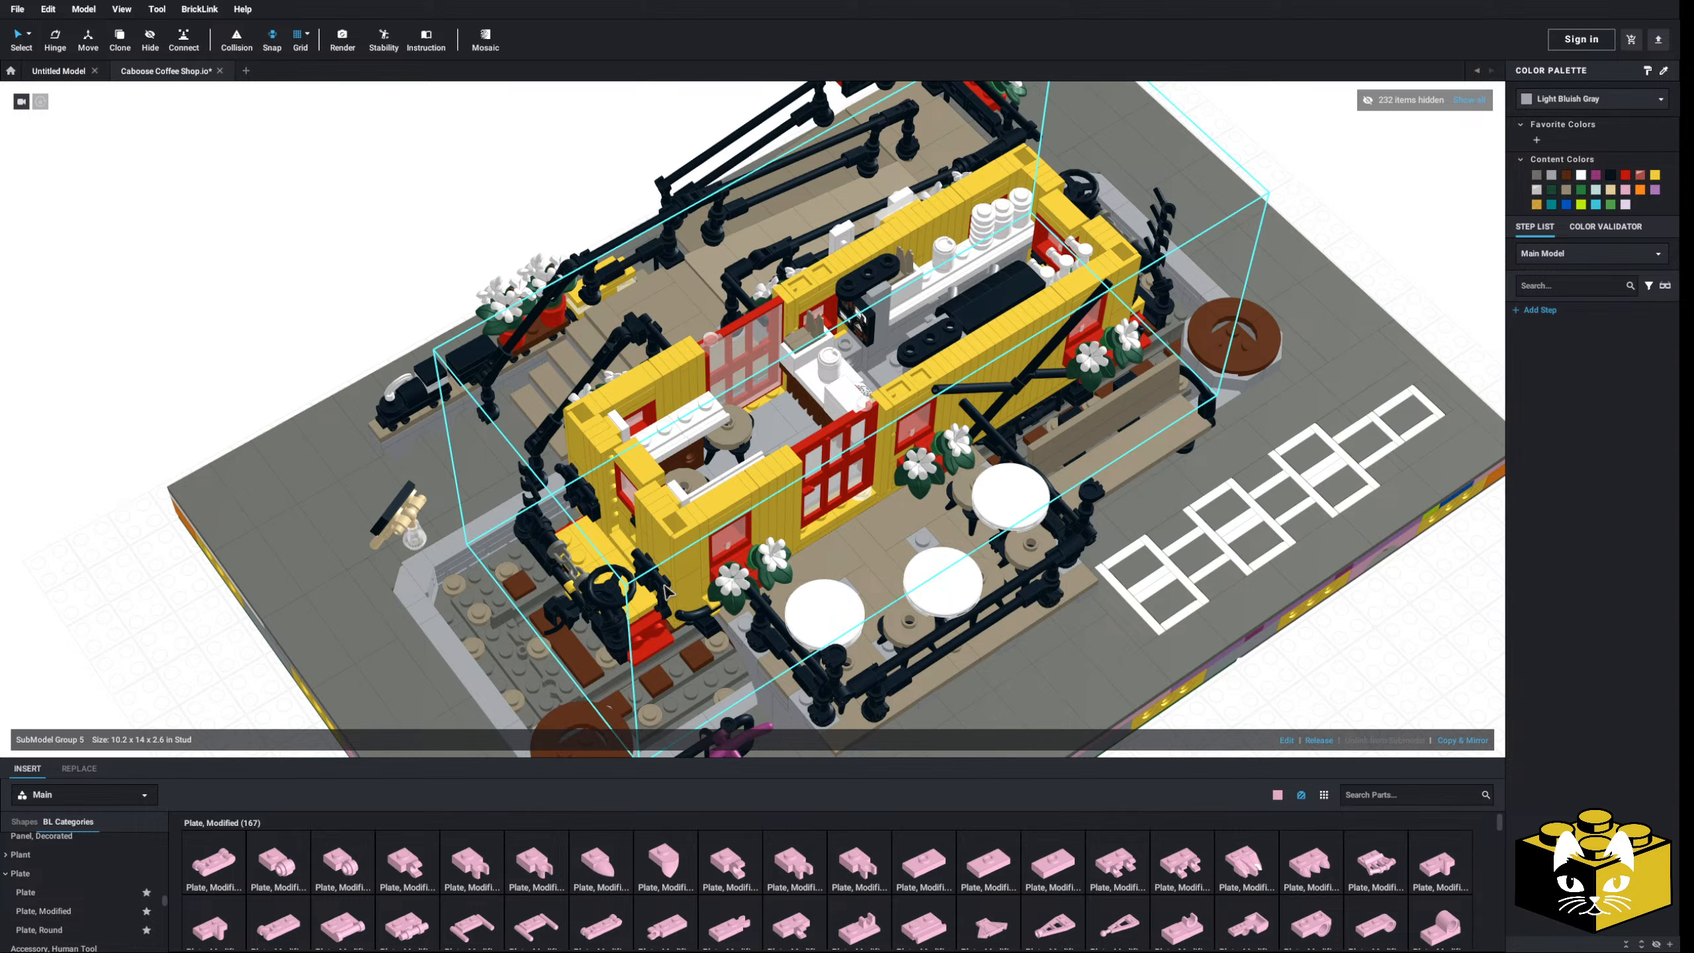
scroll(663, 586, "up", 2)
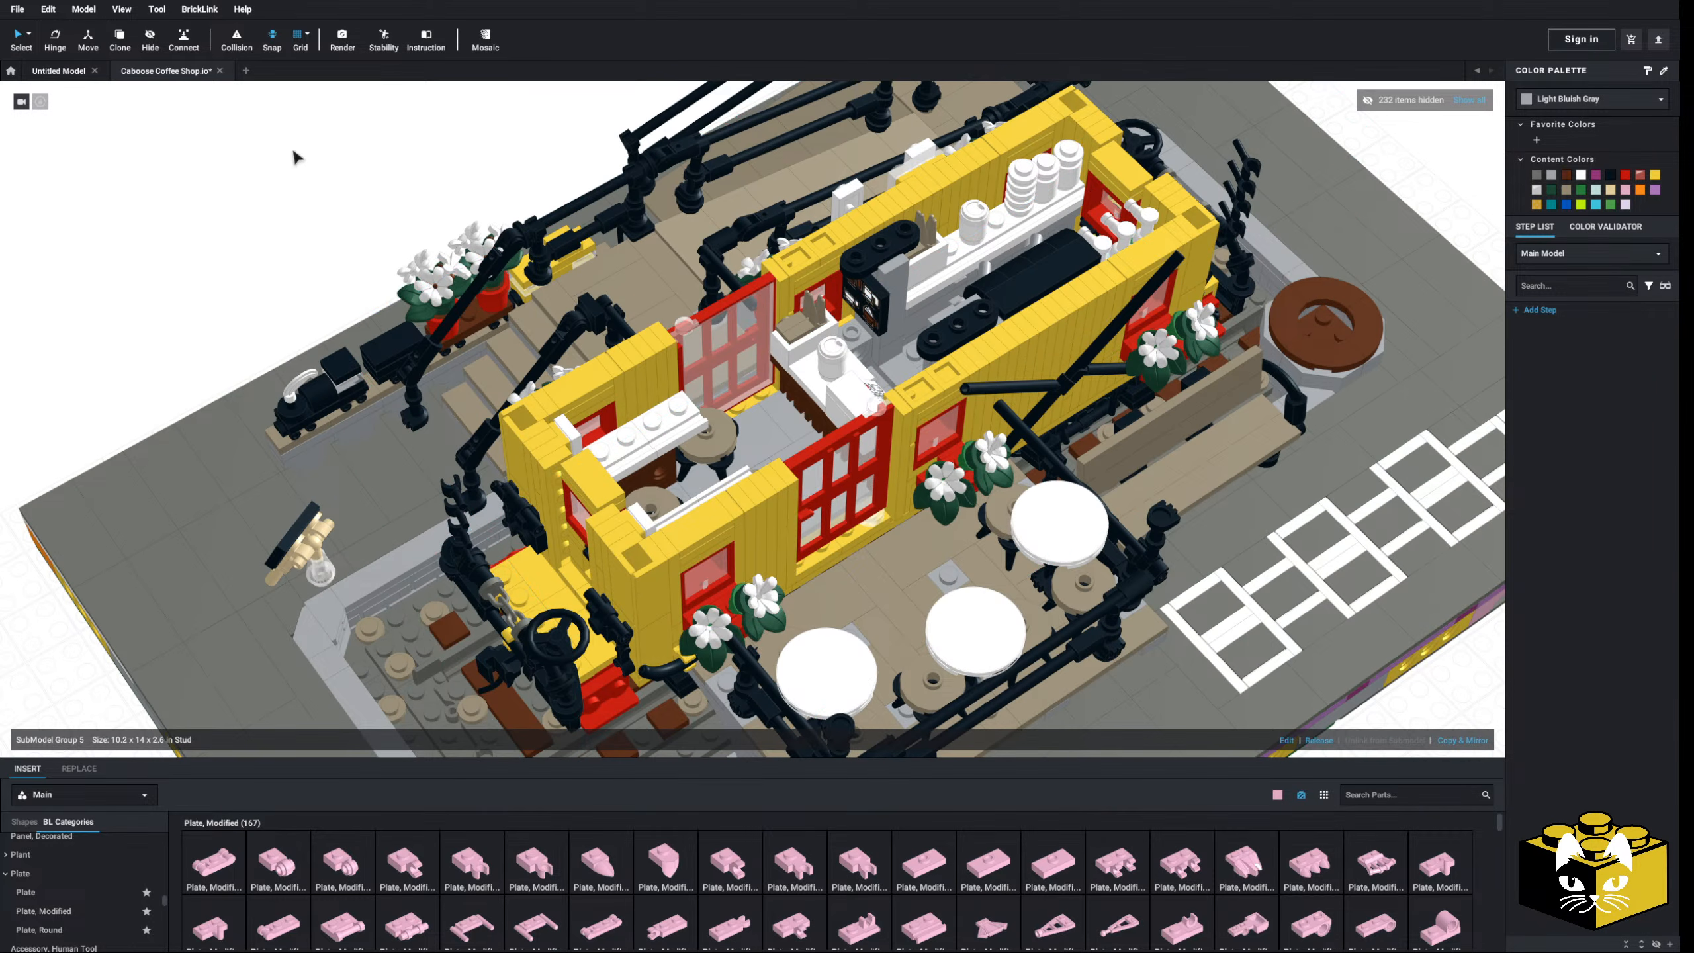
left_click(342, 39)
- Tilt the preview flatter and start the Very High transparent render of the interior
right_click_drag(793, 494, 753, 482)
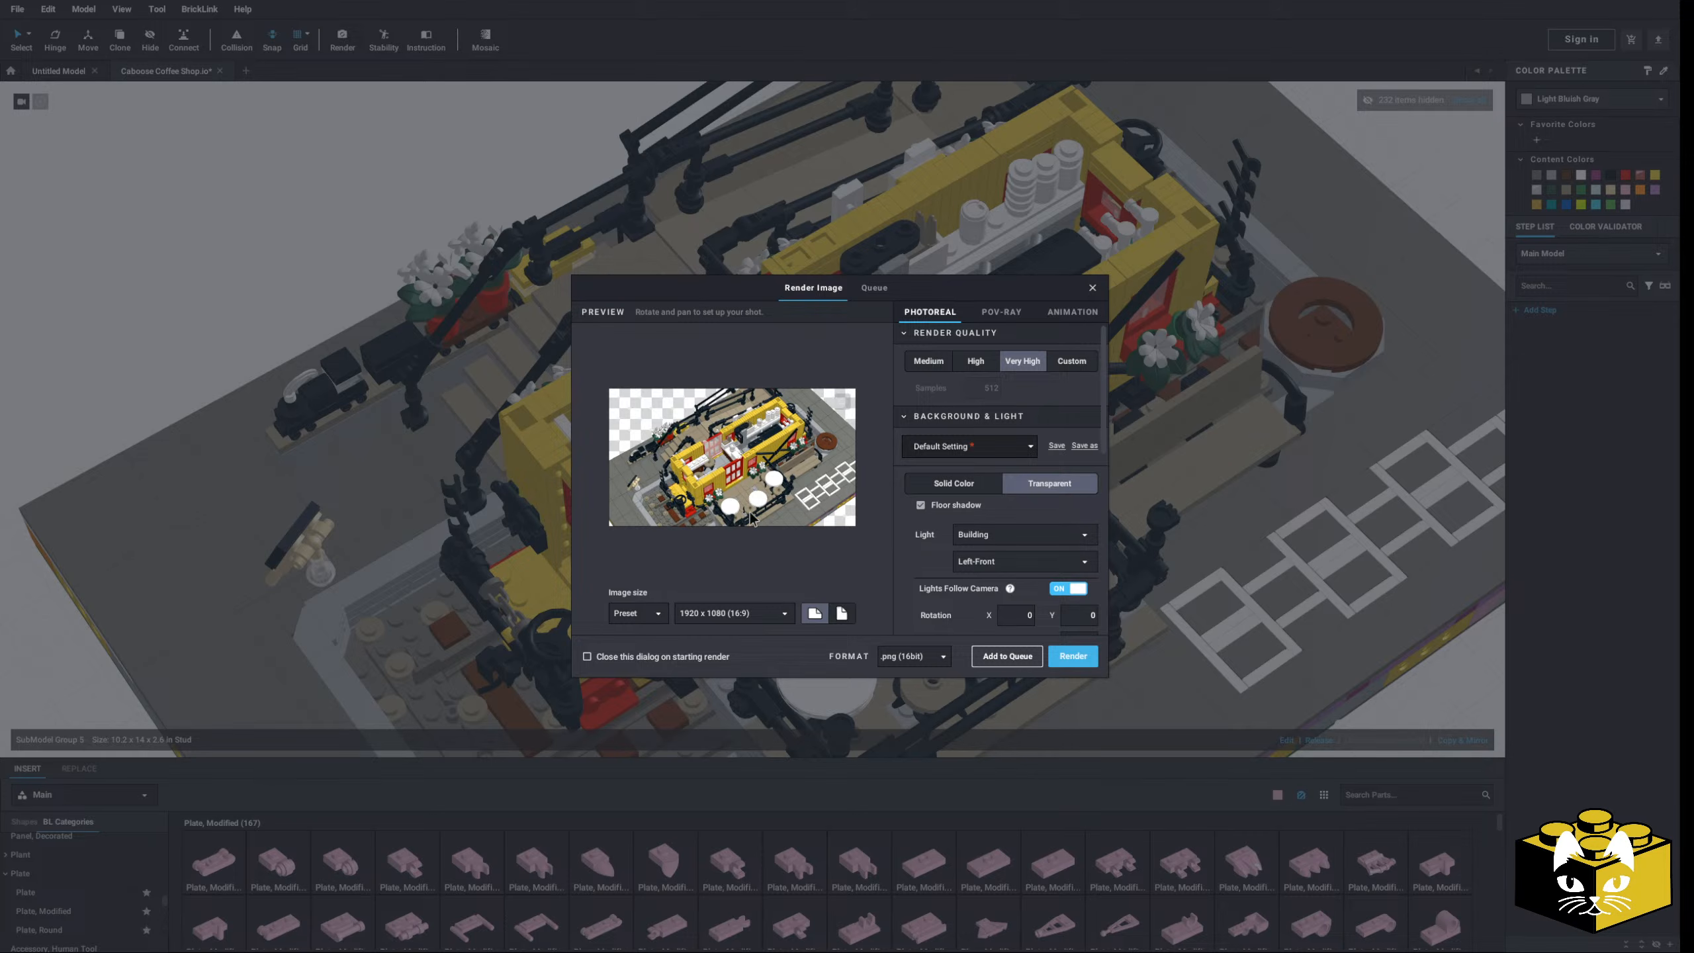
left_click(1064, 663)
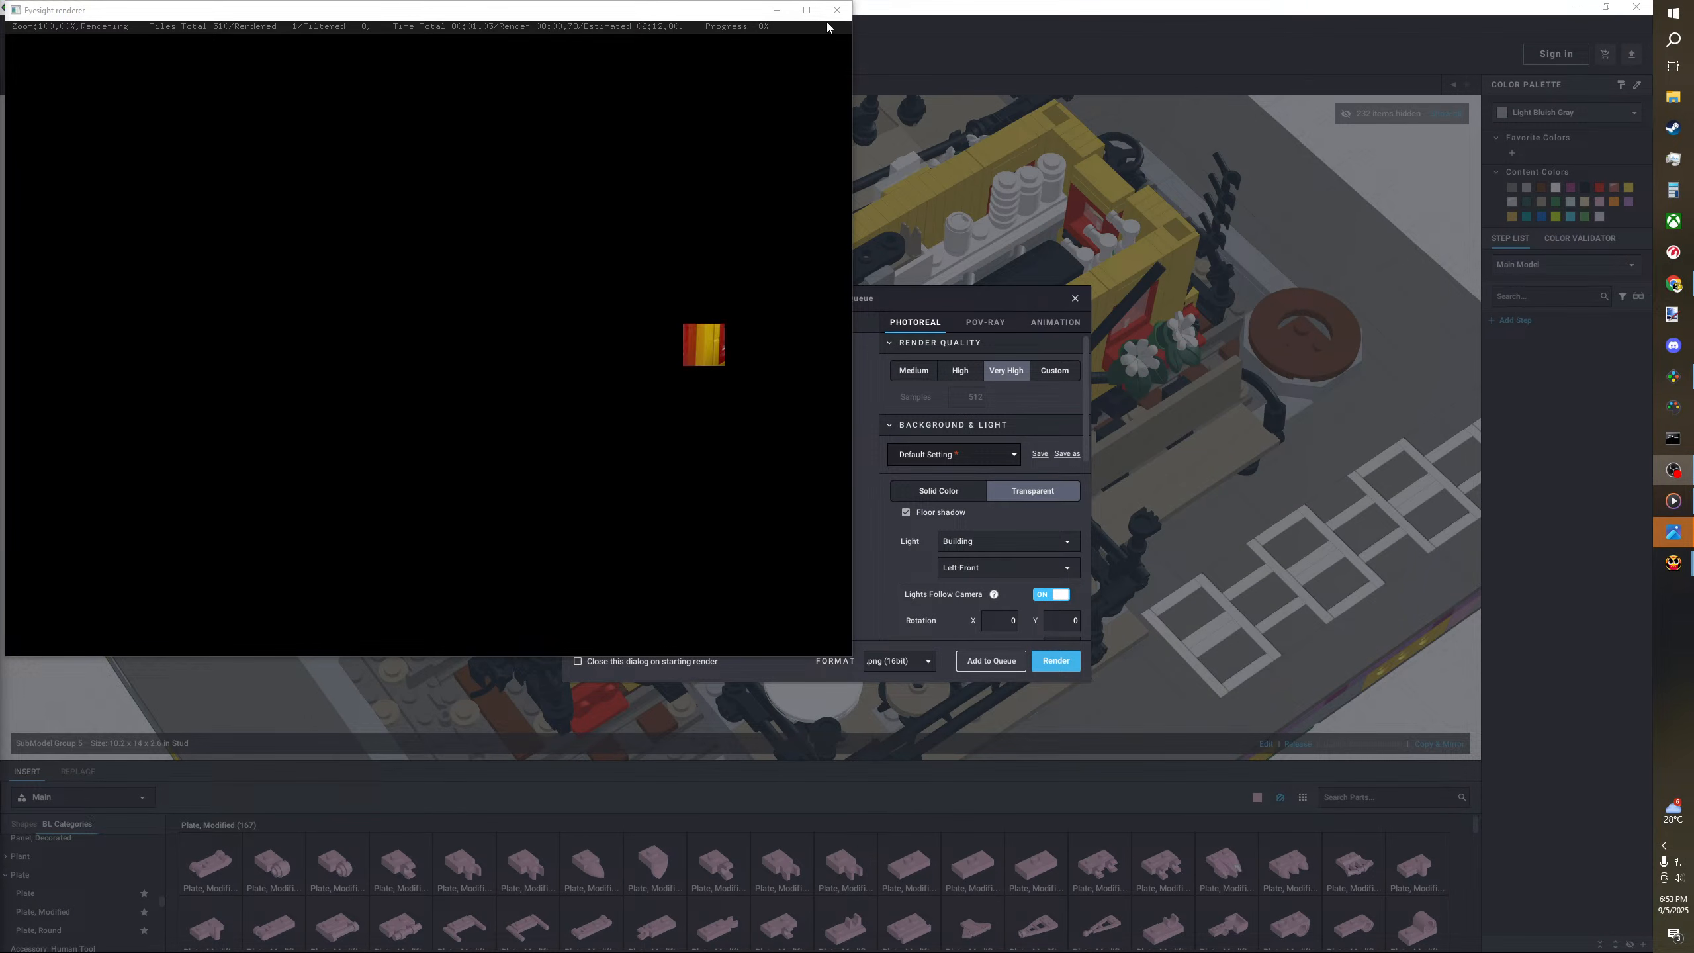
- Maximize the Eyesight renderer for the interior render, then close the render settings with Esc
left_click(806, 9)
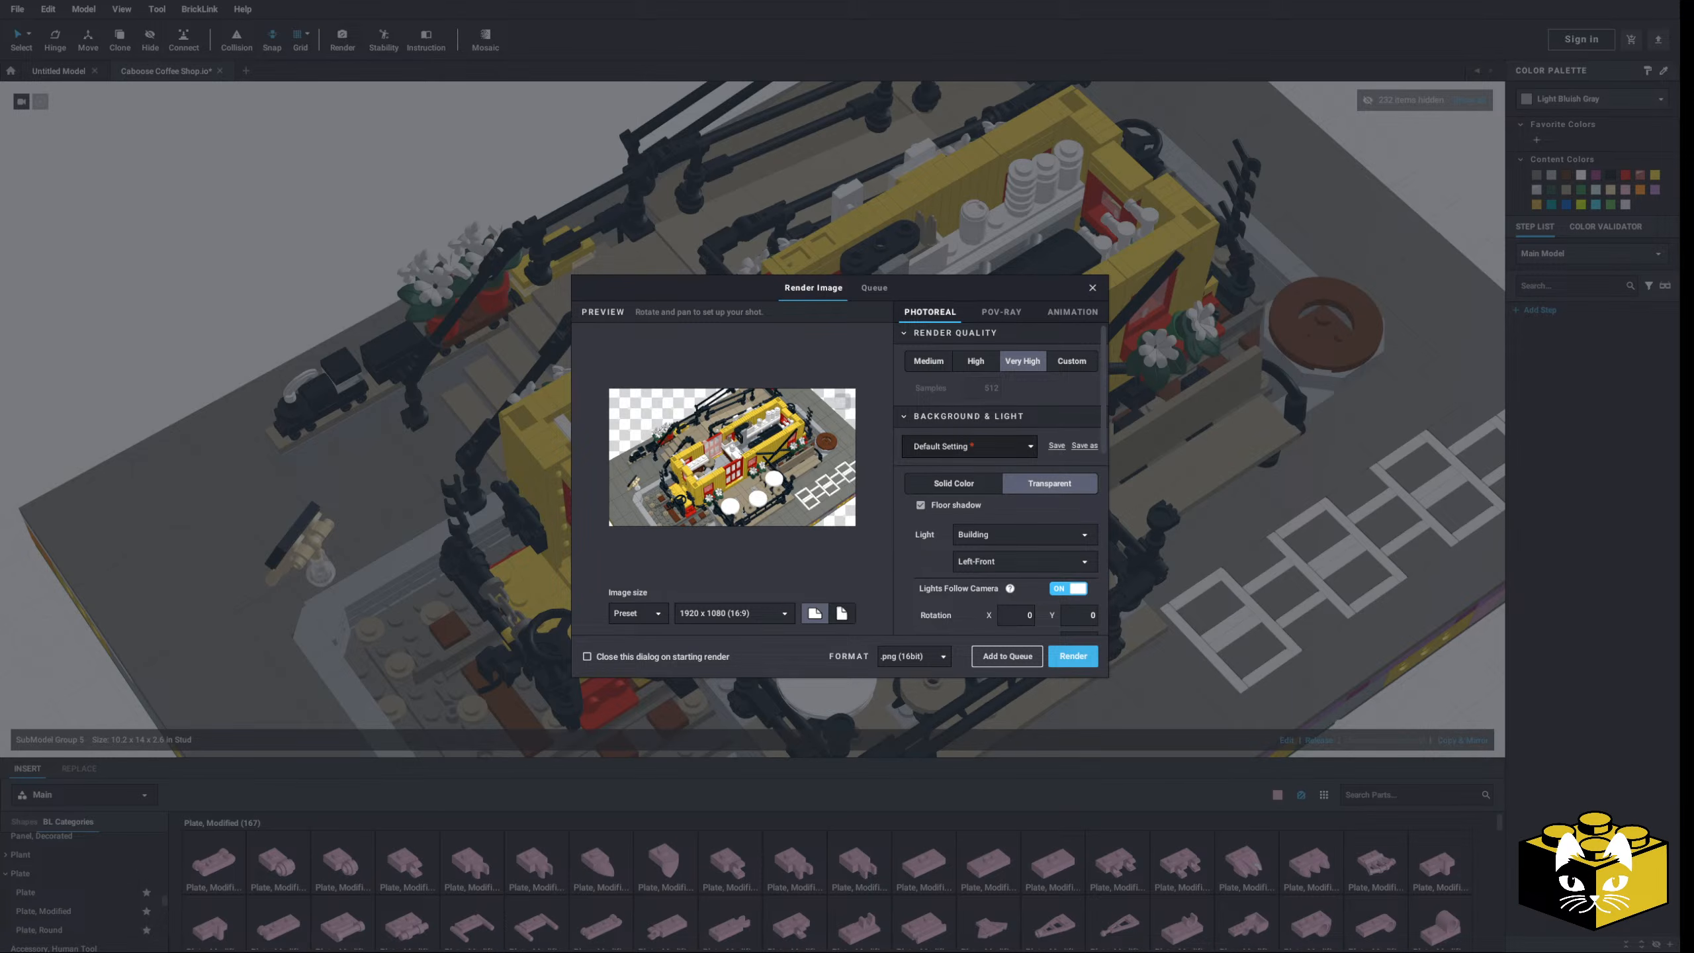
key("Escape")
- Show all hidden parts again and tilt the view flatter on the diorama
scroll(1461, 133, "down", 5)
left_click(1481, 106)
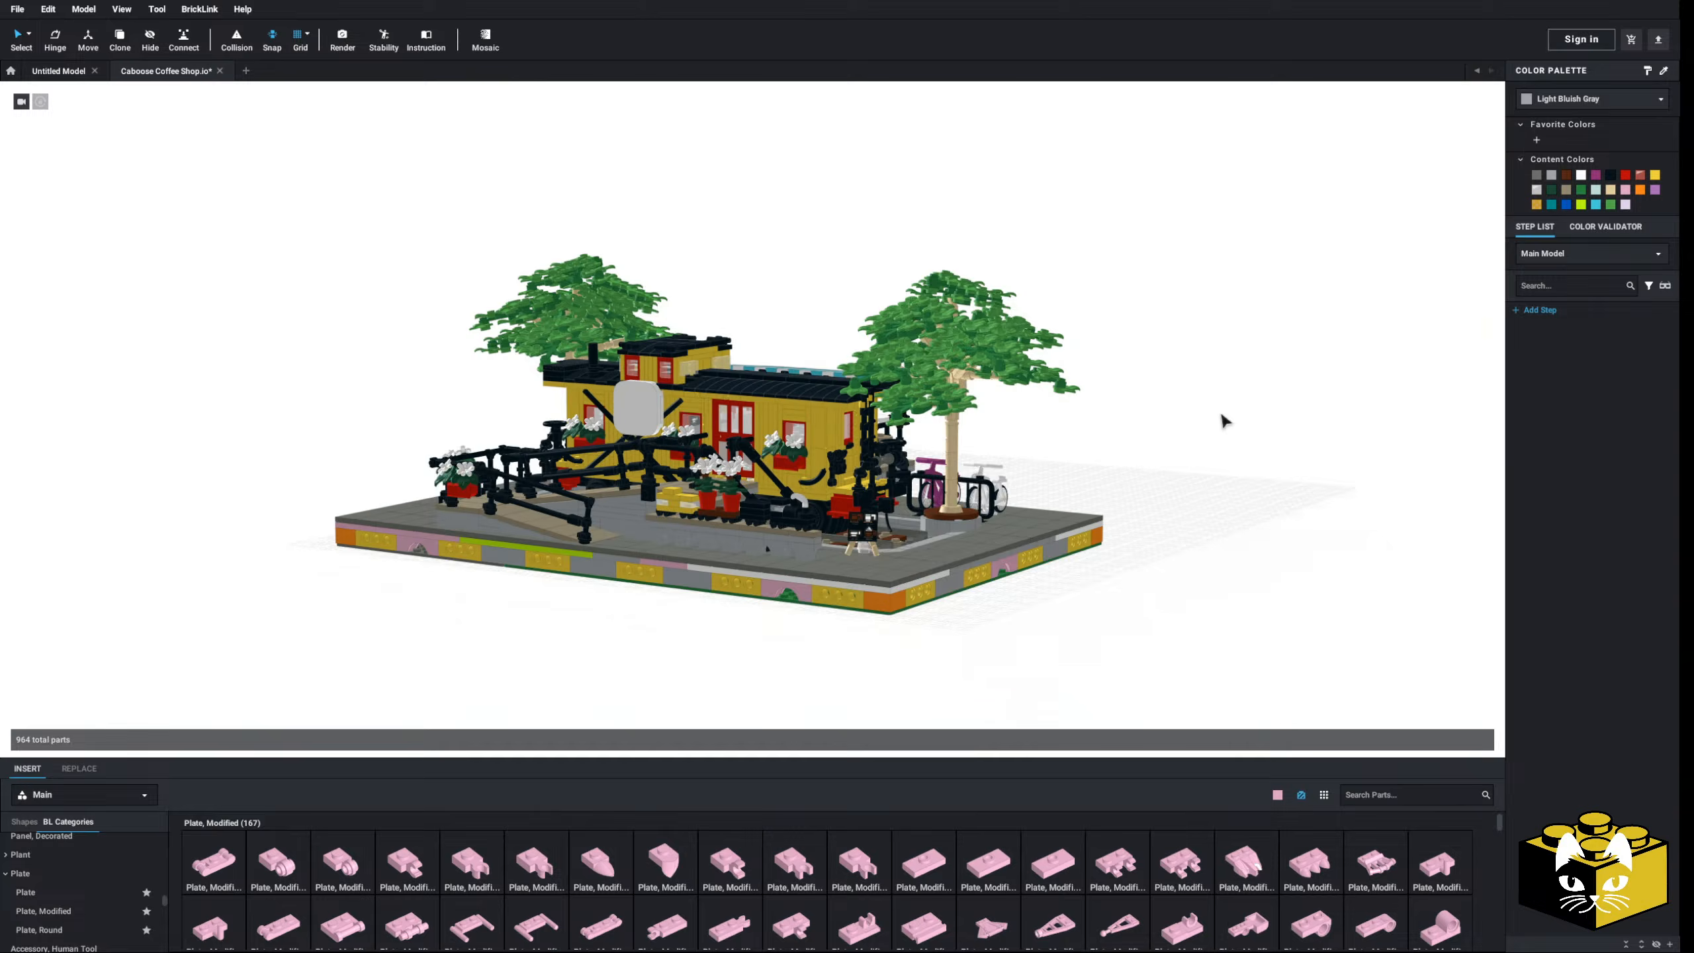
scroll(1207, 417, "up", 5)
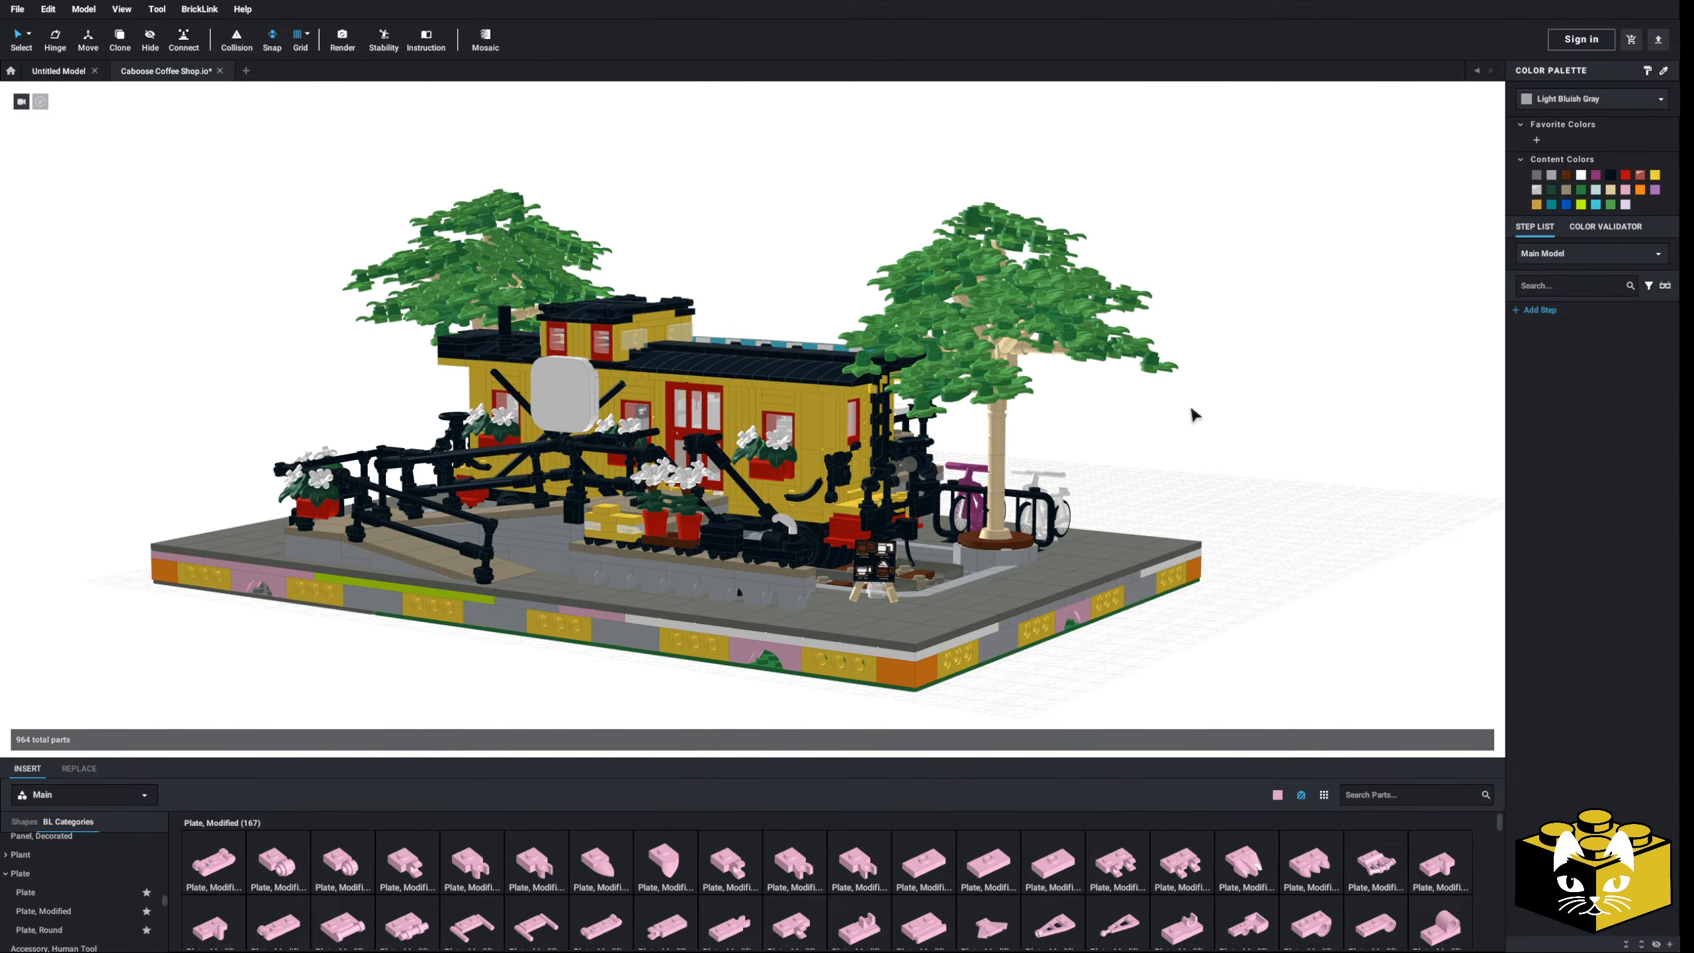
right_click_drag(1194, 415, 1219, 409)
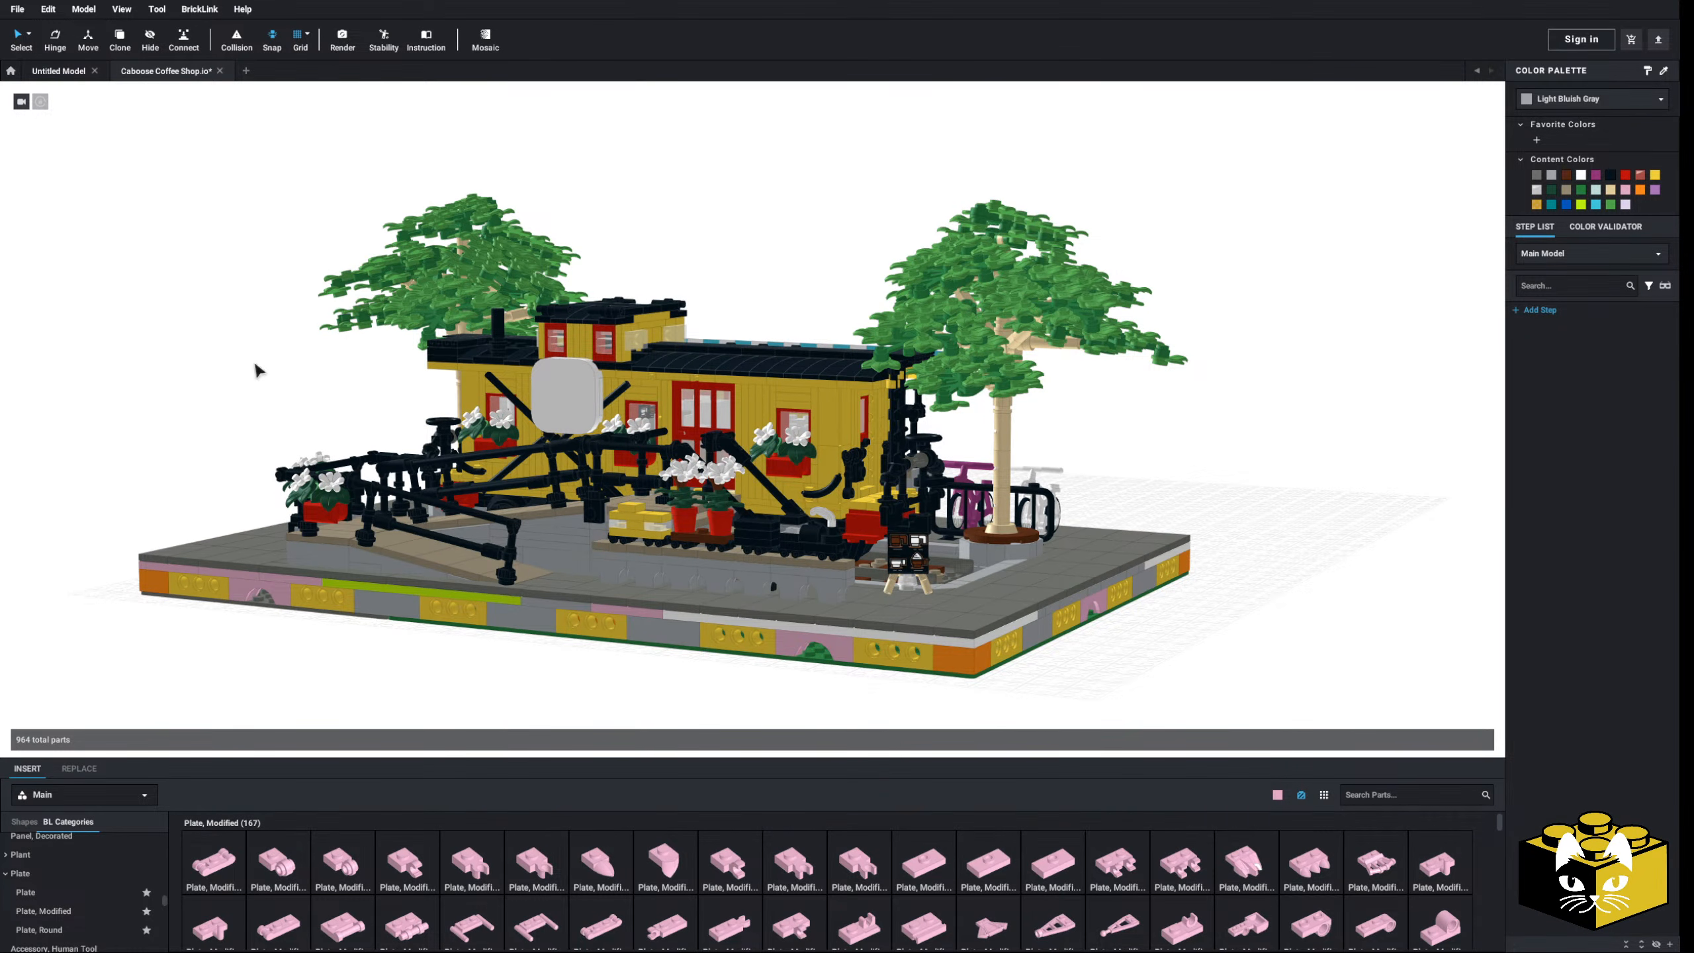
right_click_drag(261, 364, 249, 364)
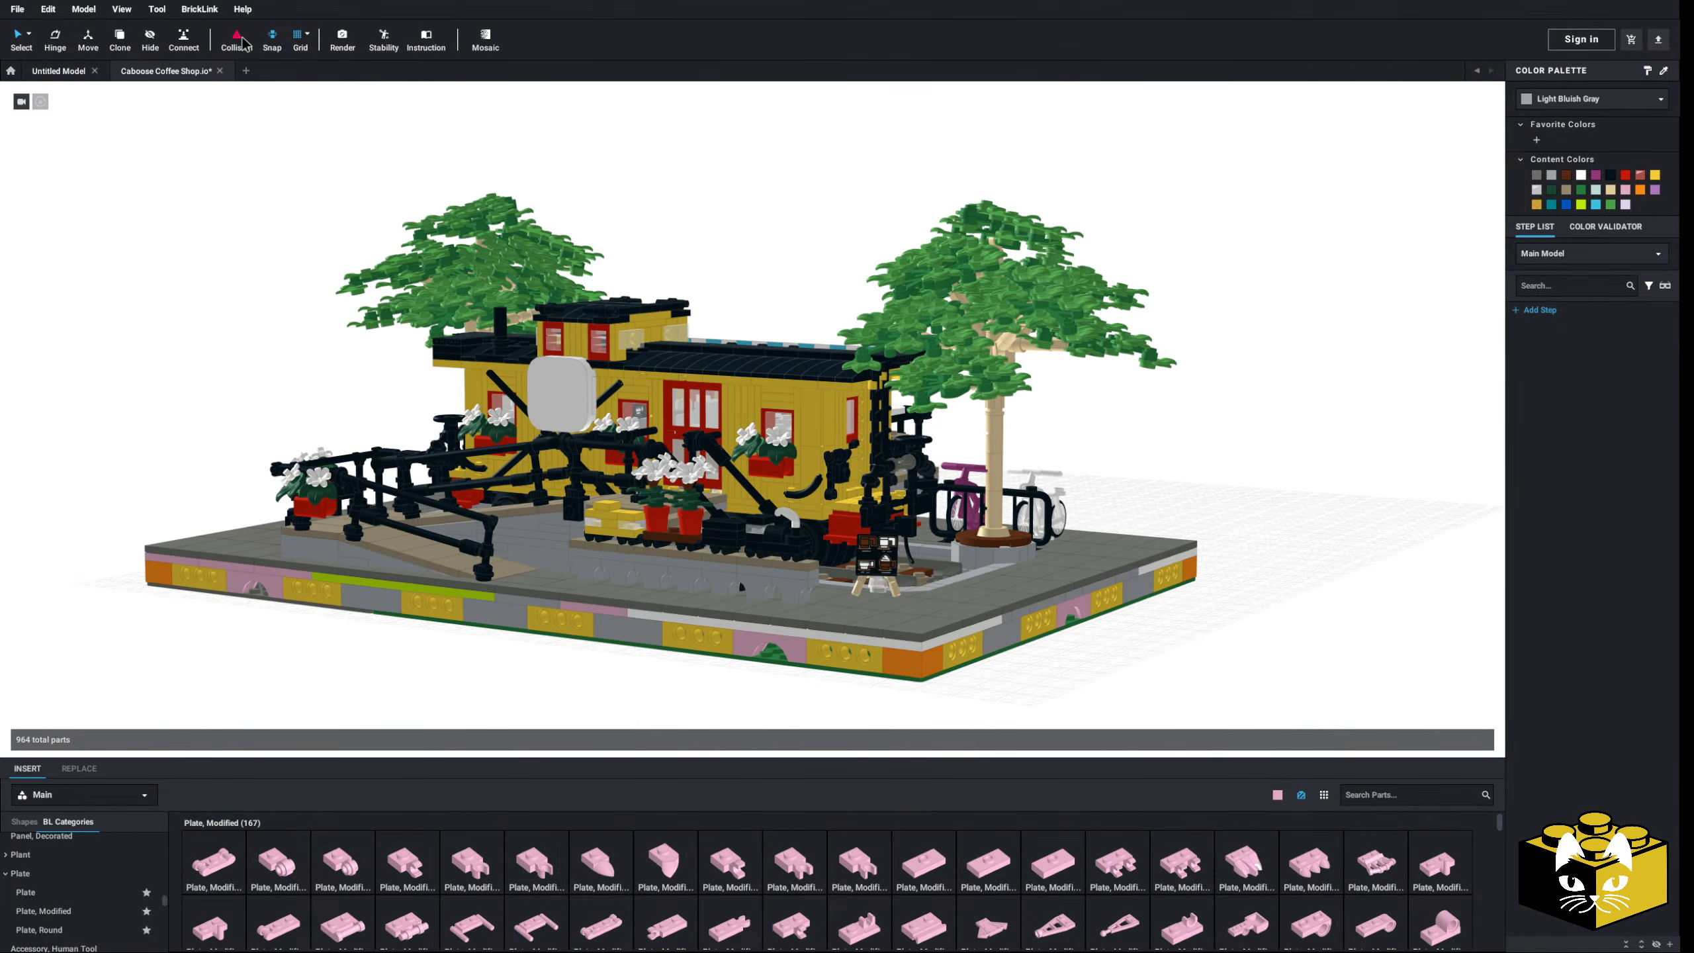
- In Render Image settings, rotate and shift the preview to a more frontal full-diorama view
left_click(341, 40)
right_click_drag(670, 495, 689, 489)
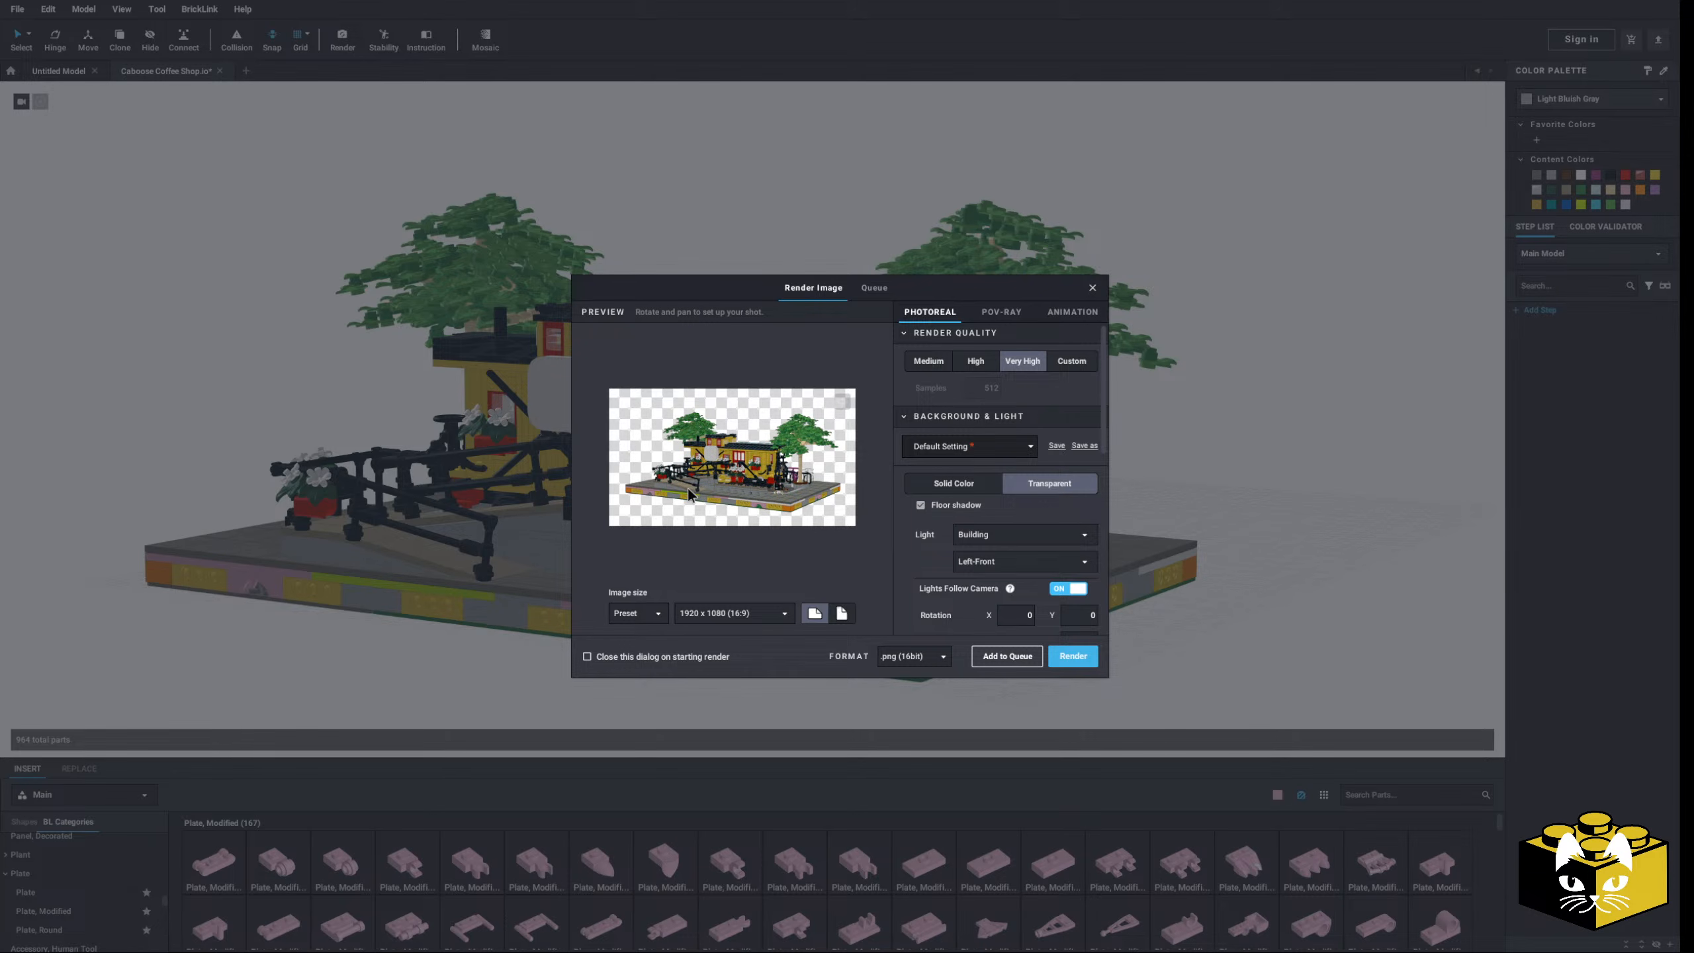
scroll(687, 488, "up", 1)
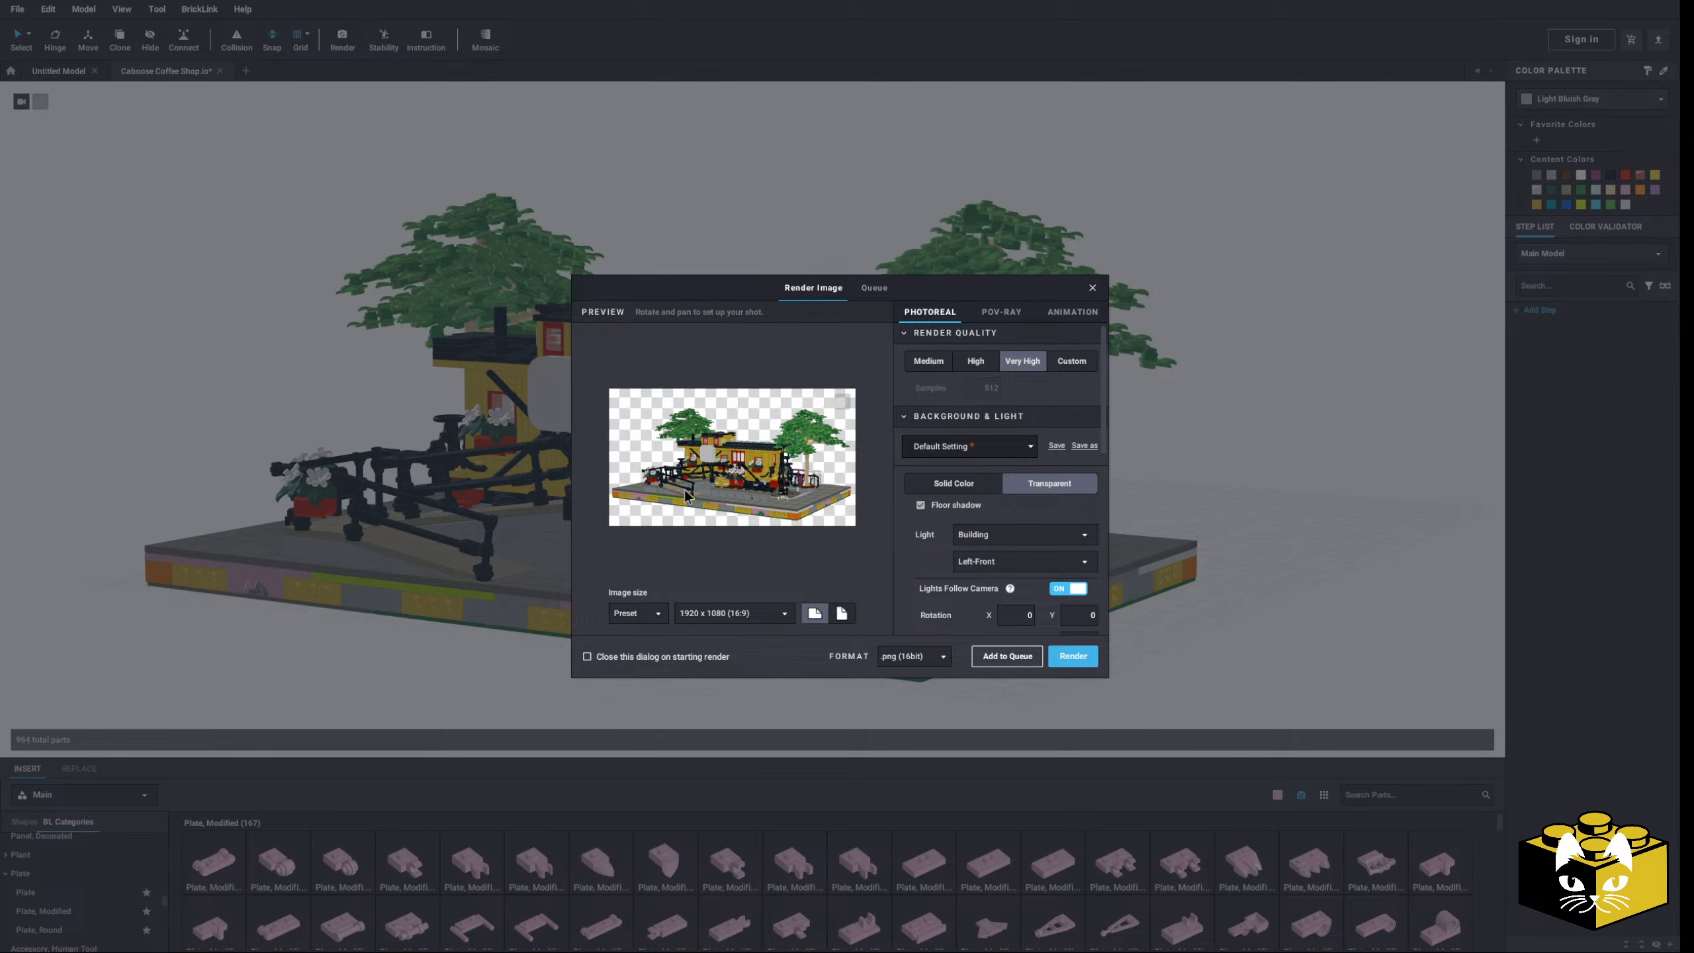
middle_click_drag(685, 490, 688, 491)
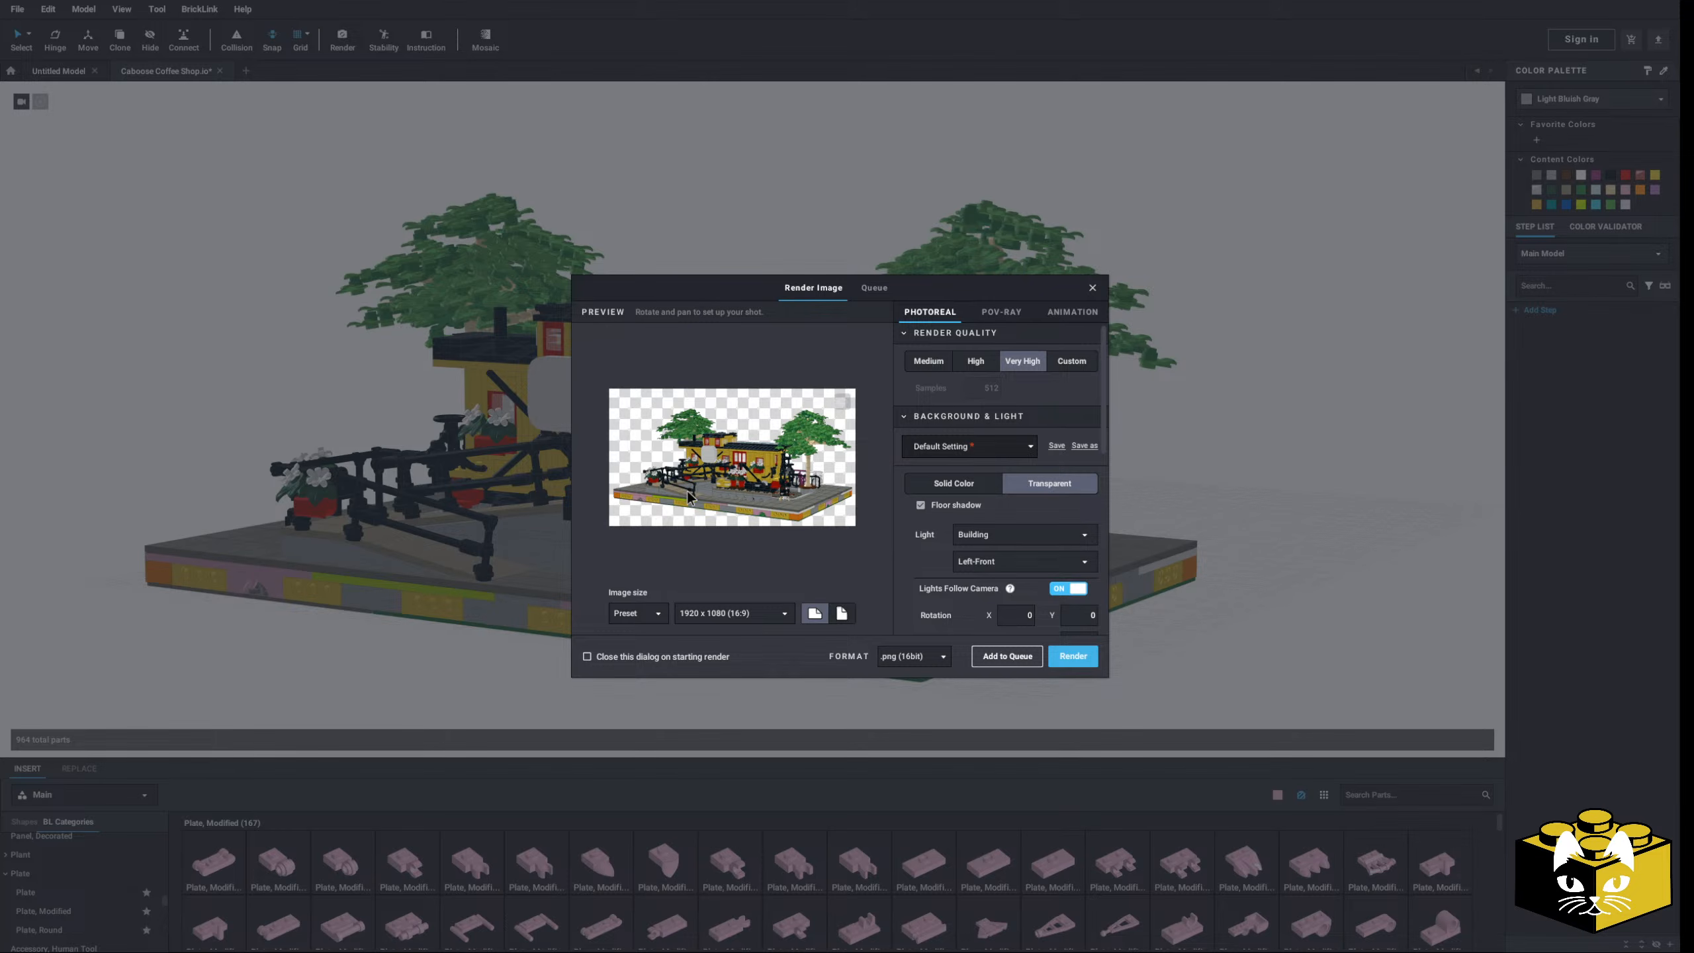
right_click_drag(688, 492, 687, 482)
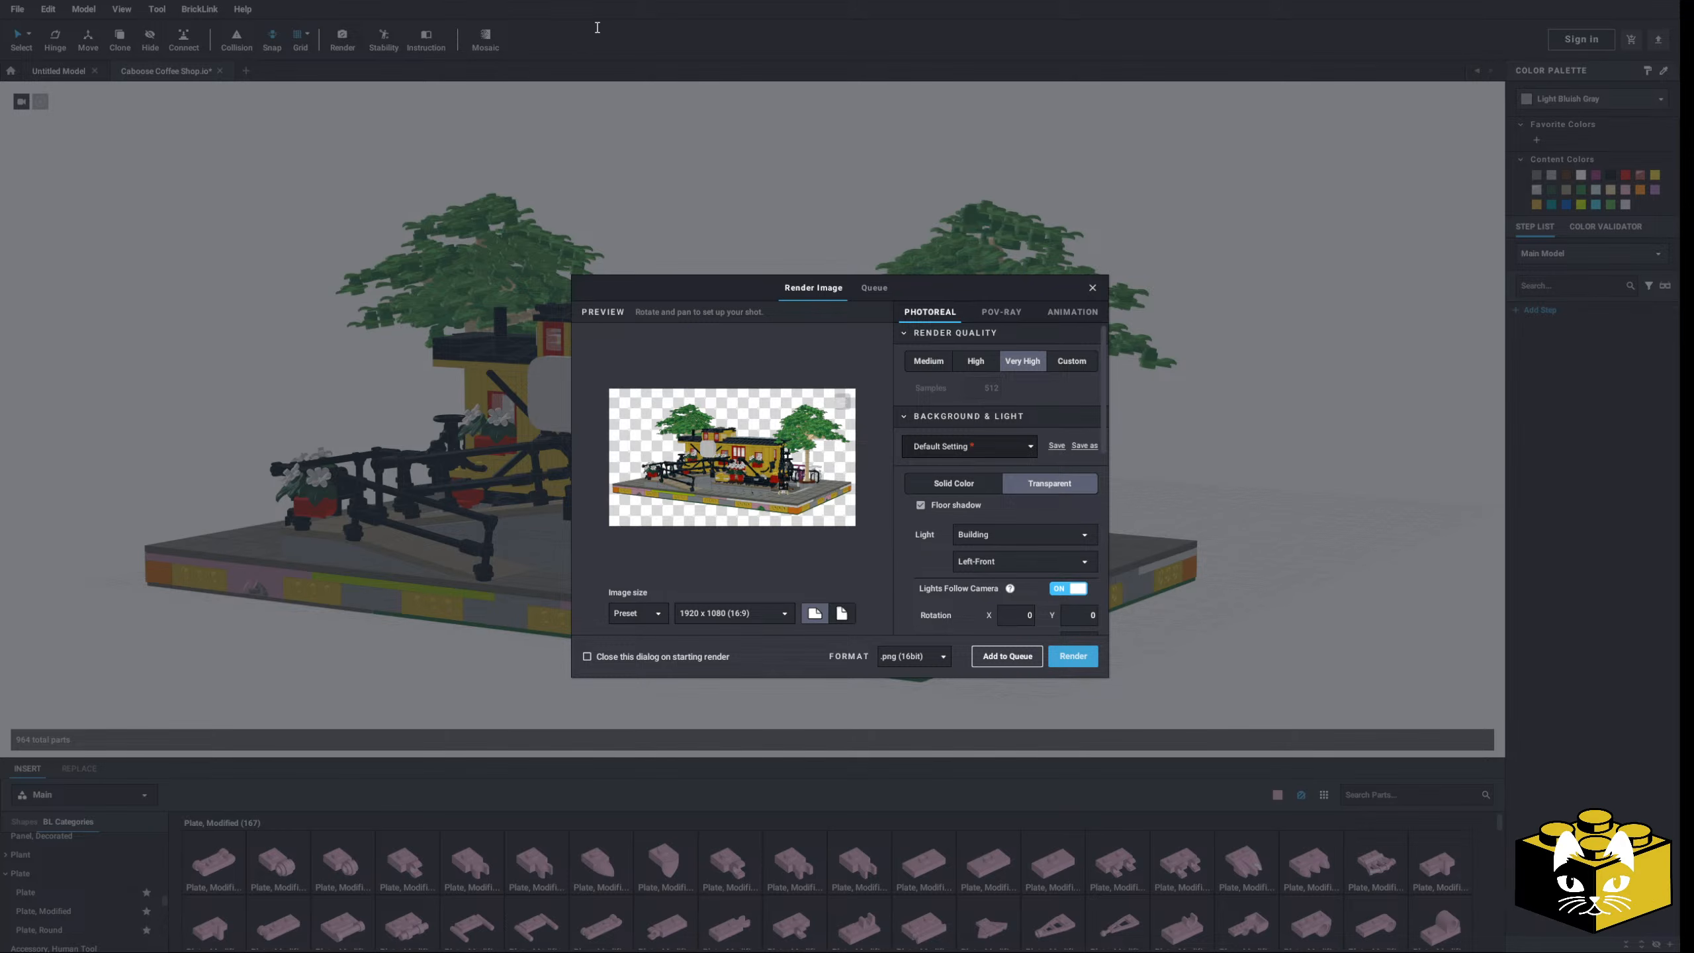
- Confirm the save location to start the full-diorama render, then maximize the Eyesight renderer window
left_click(620, 868)
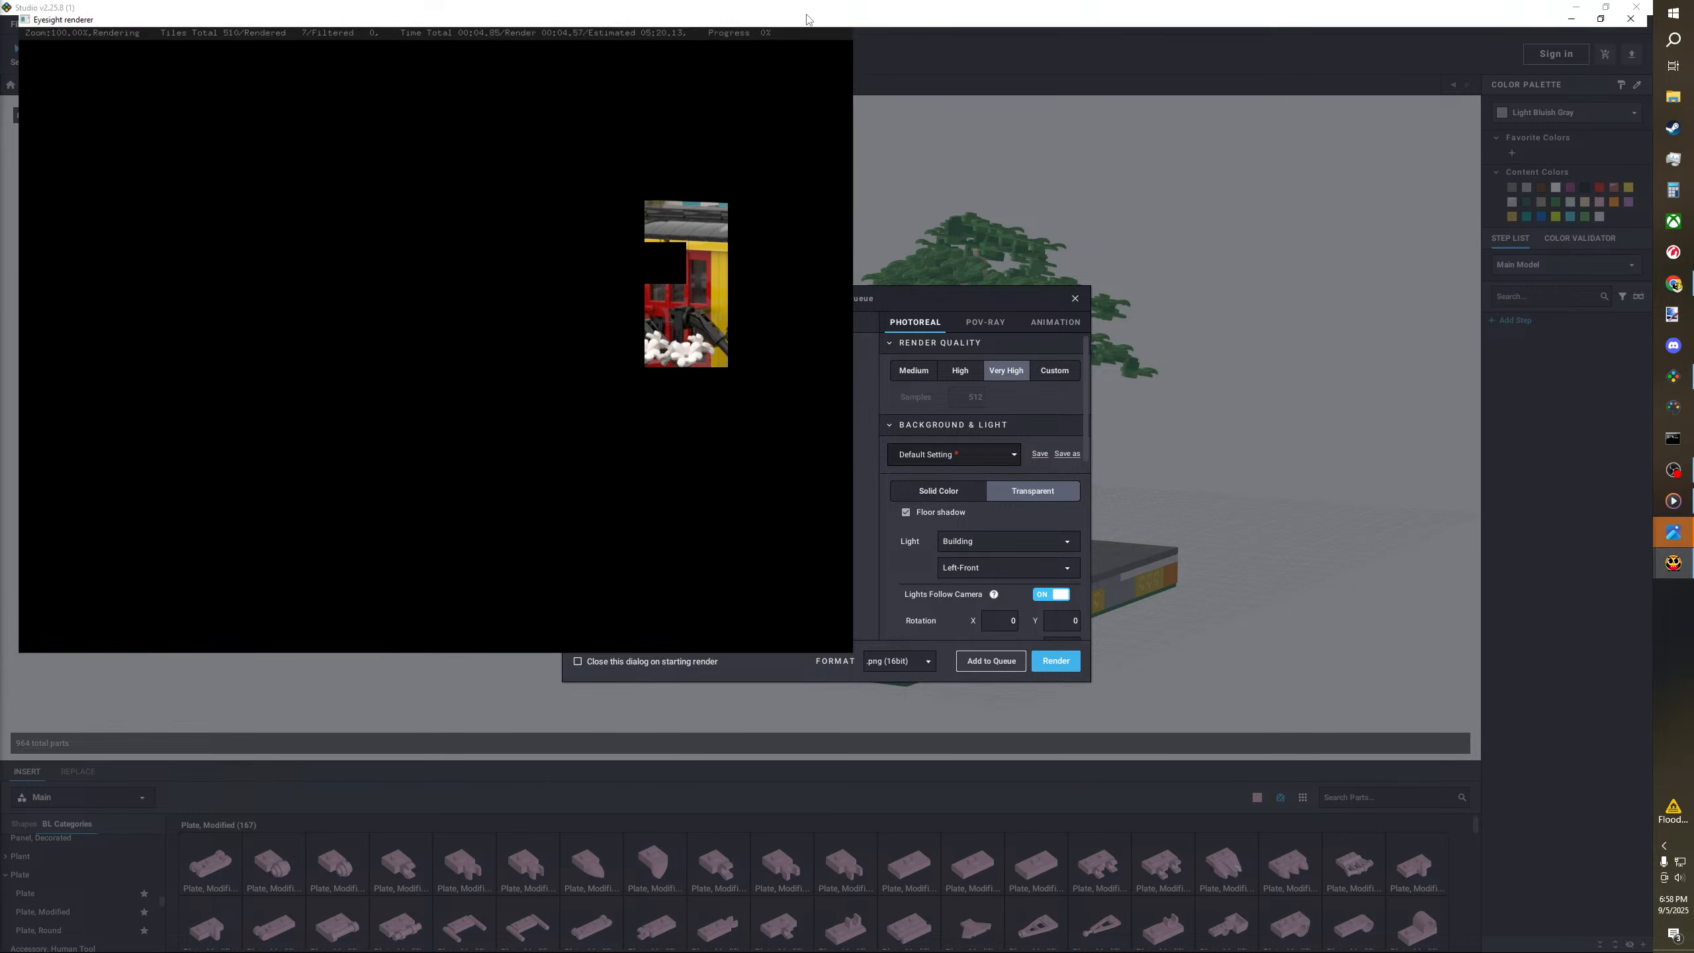
left_click(806, 10)
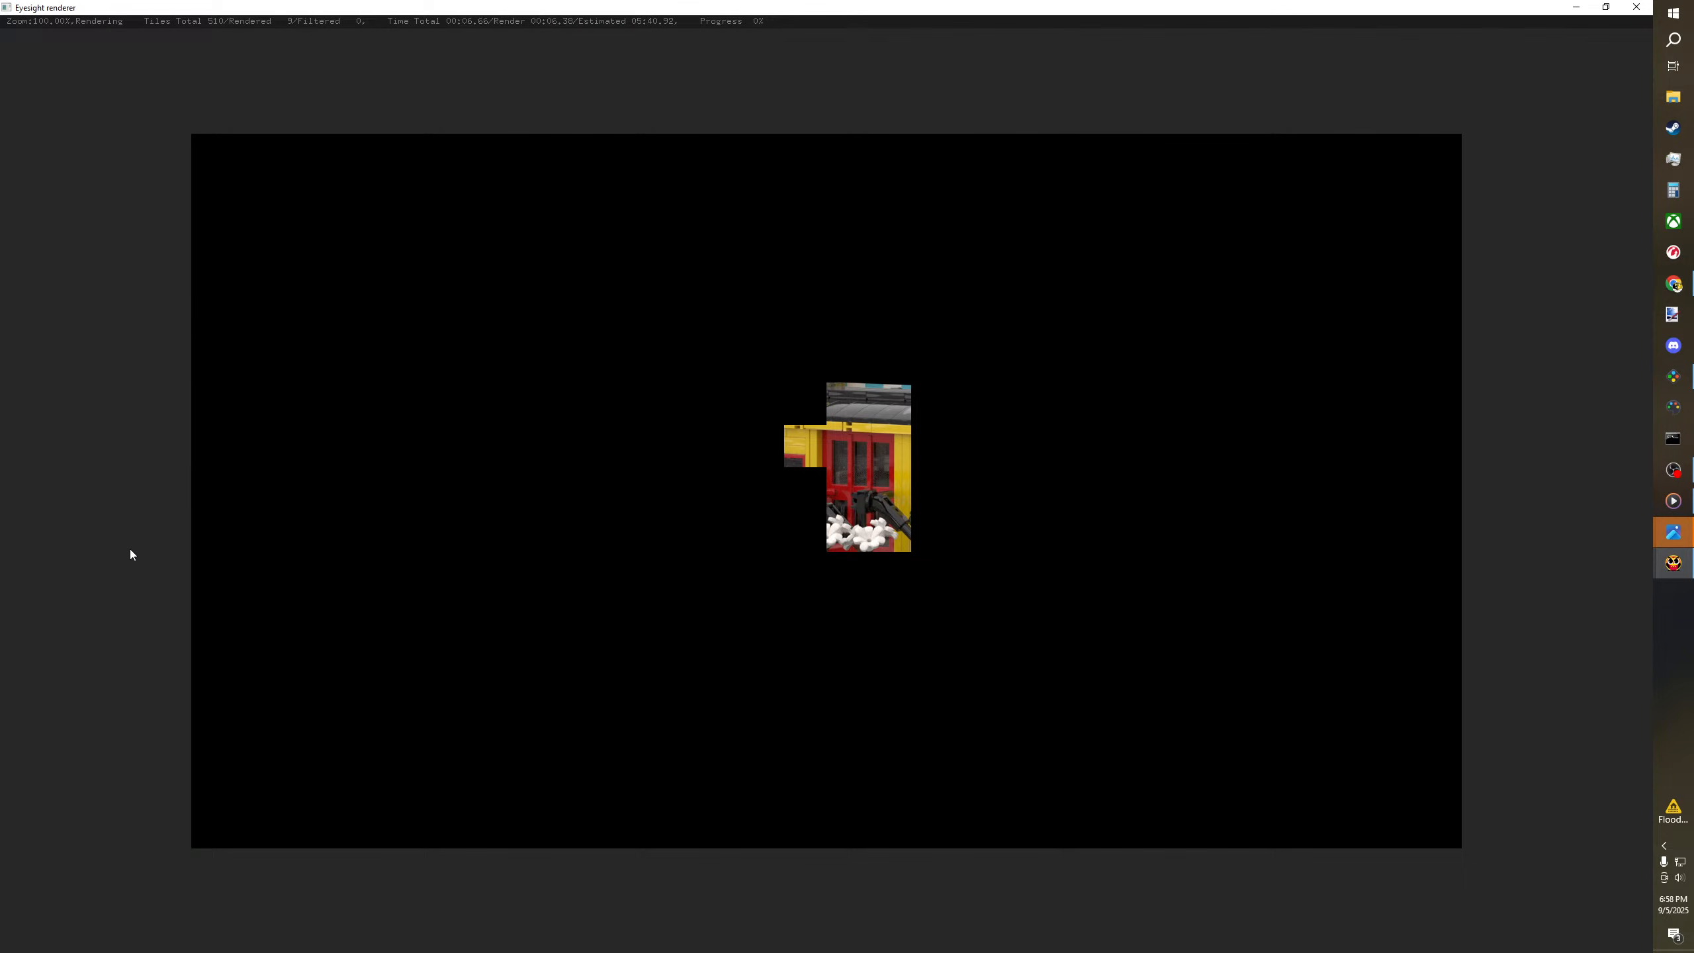